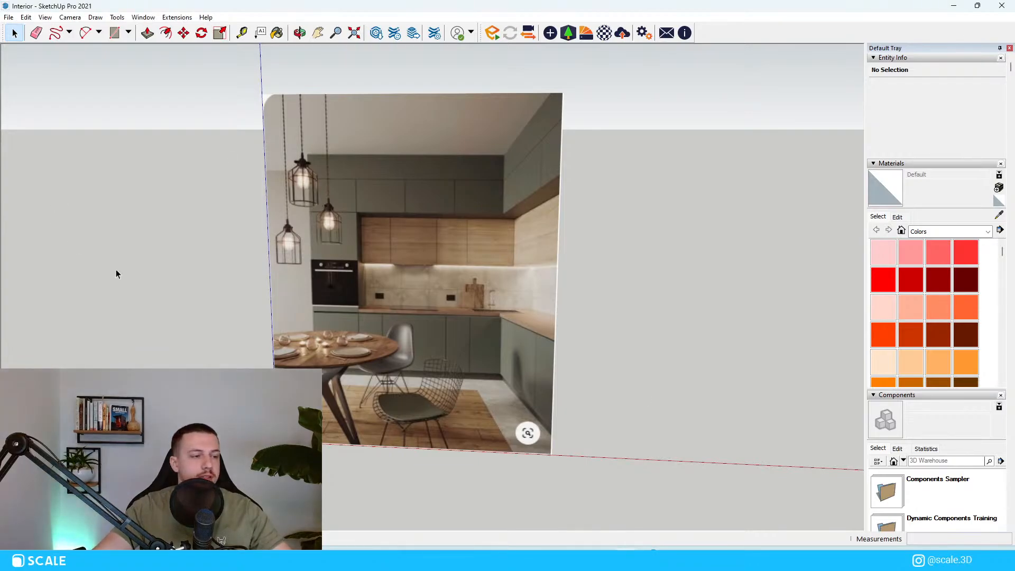
Examine the kitchen reference image standing at the model origin, up close and from a distance.
scroll(267, 320, "up", 1)
middle_click_drag(267, 320, 301, 281)
scroll(544, 431, "down", 6)
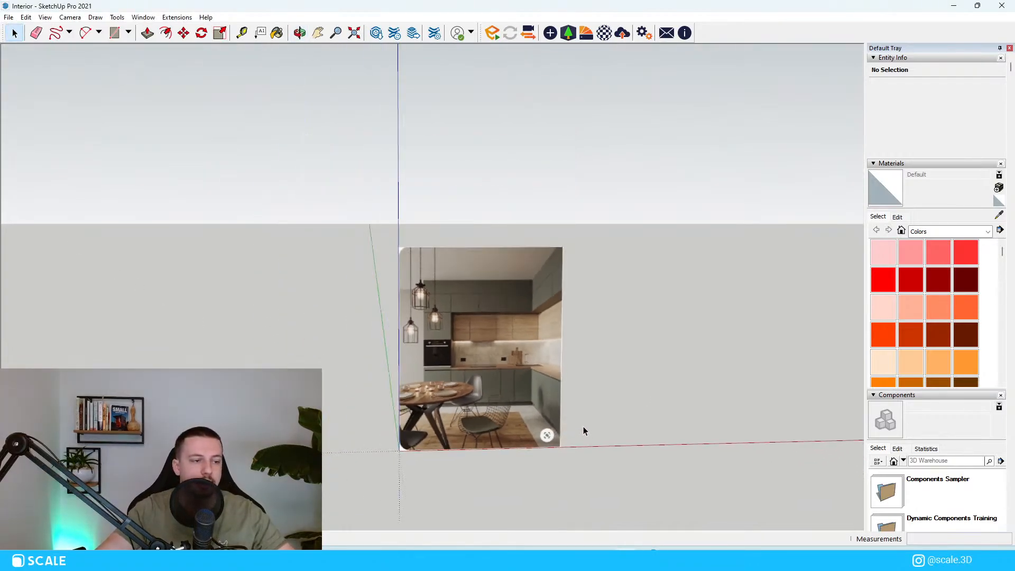
scroll(582, 429, "up", 4)
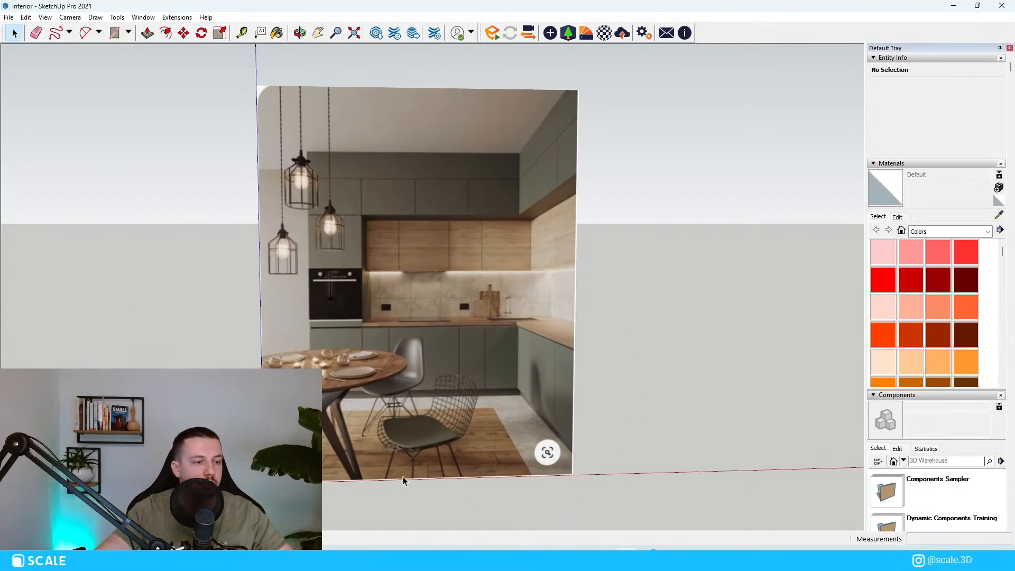
middle_click_drag(600, 277, 570, 312)
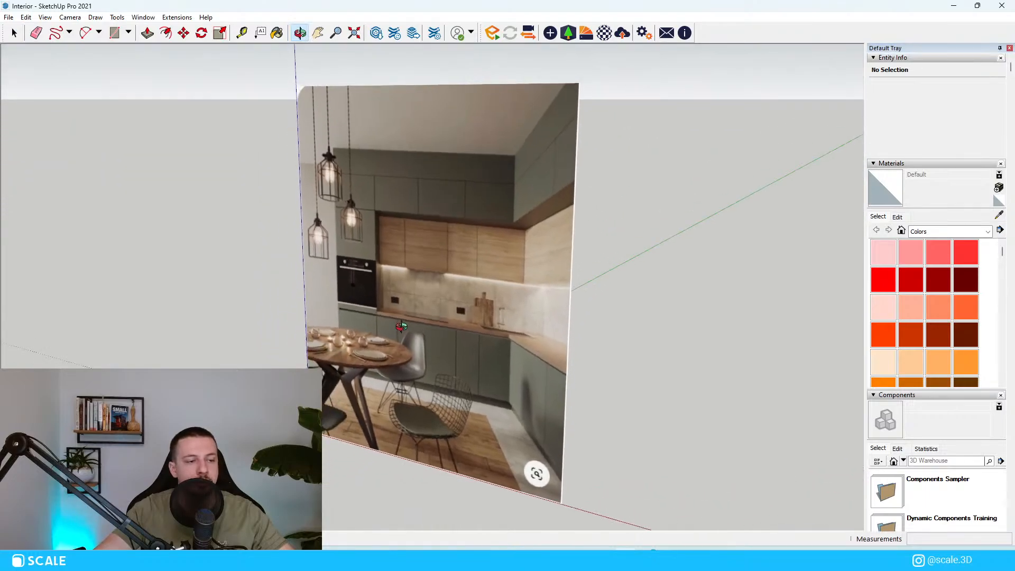
scroll(570, 312, "down", 4)
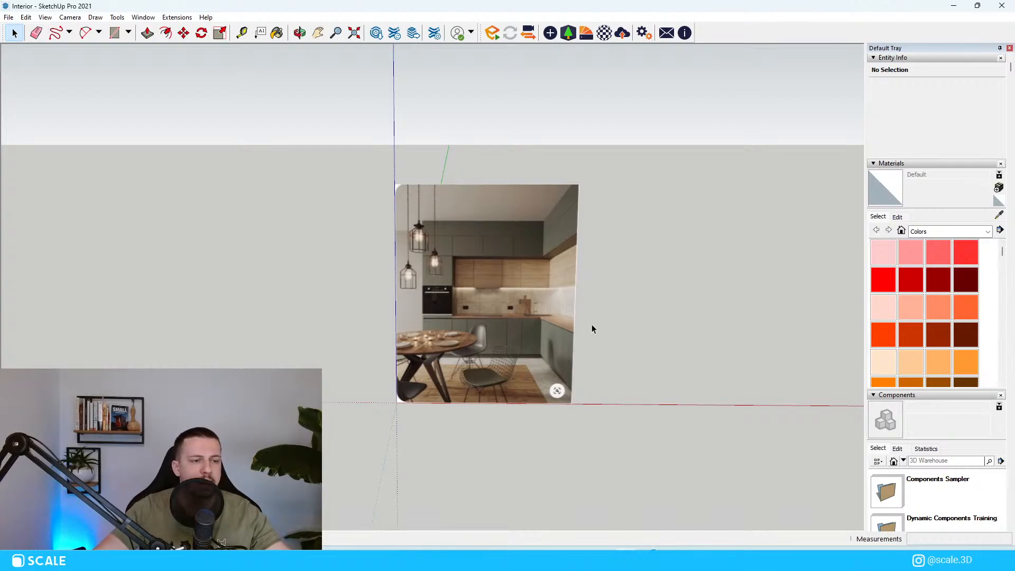
left_click(942, 461)
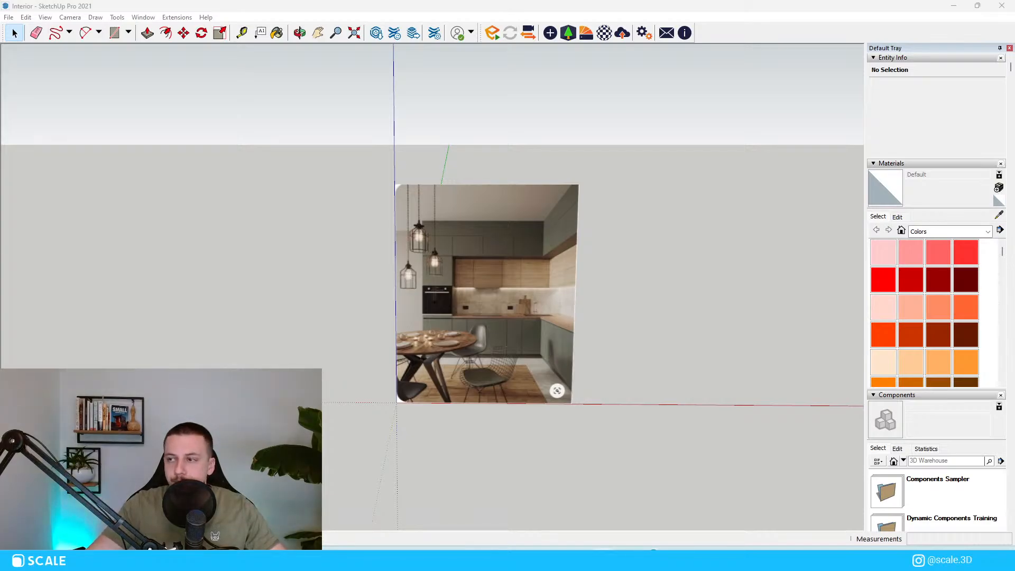
scroll(17, 177, "down", 2)
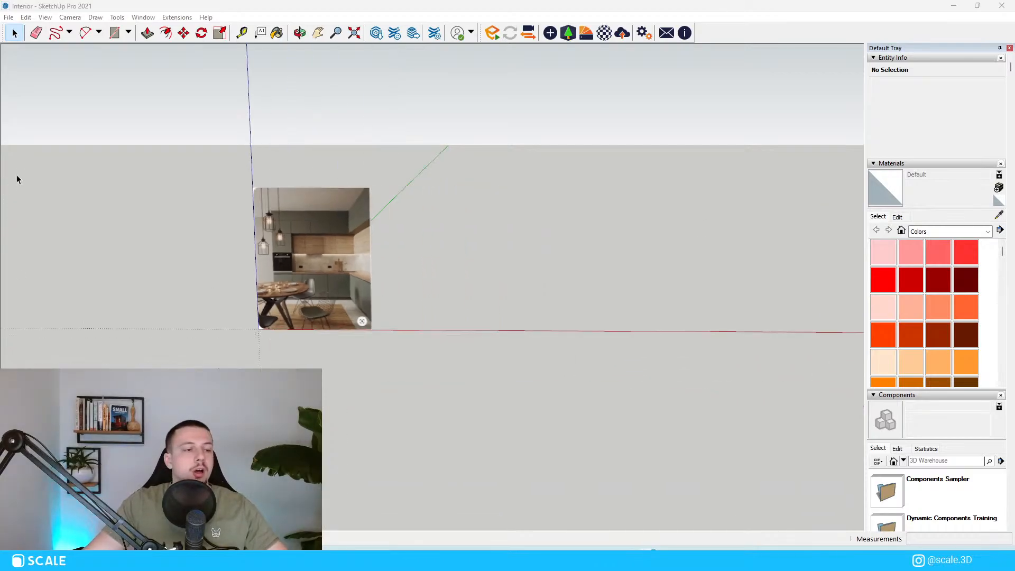
scroll(265, 234, "up", 2)
scroll(525, 304, "up", 2)
middle_click_drag(525, 304, 566, 299)
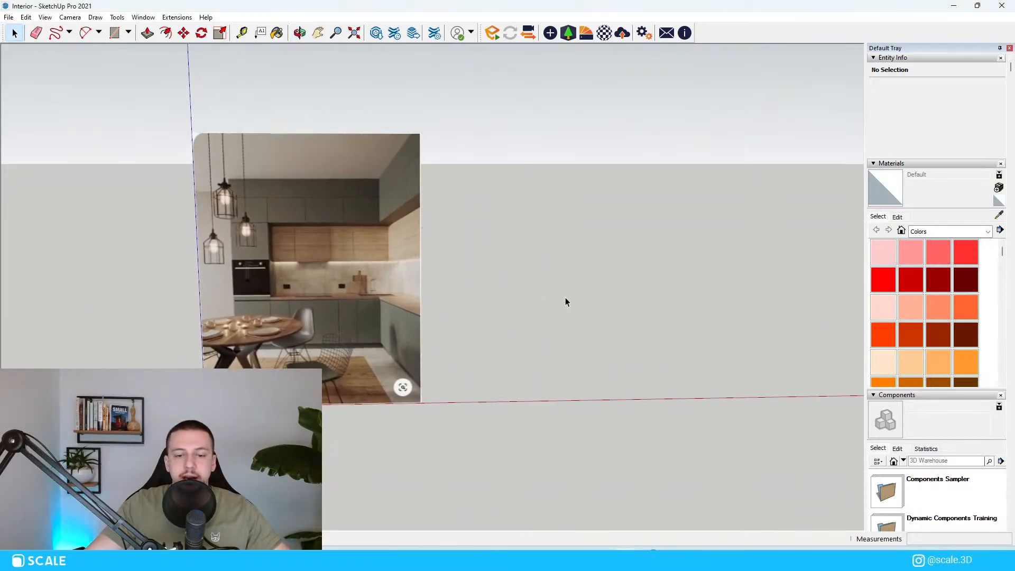
scroll(575, 295, "down", 1)
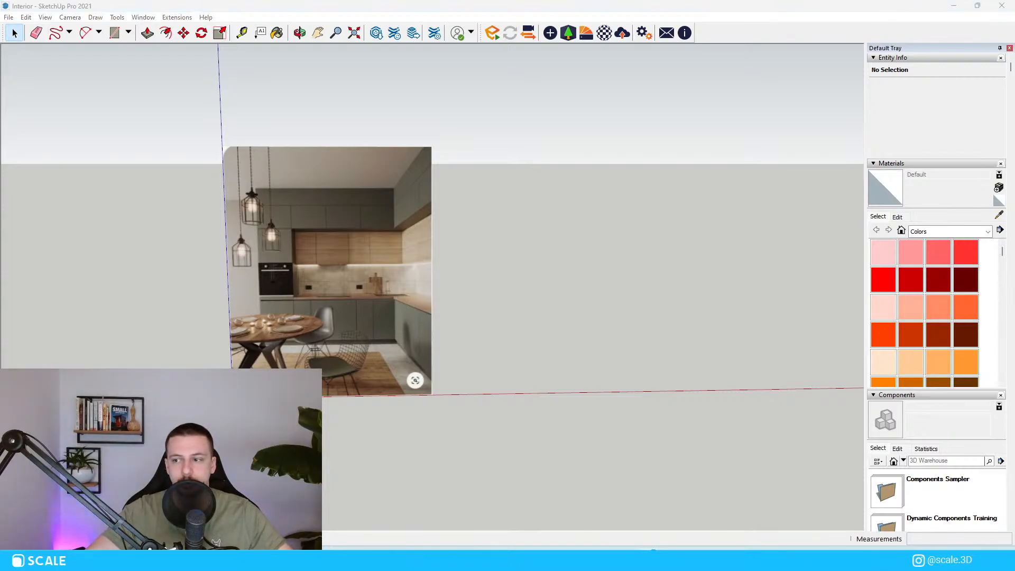
Open the 3D Warehouse model browser and move its window clear of the modelling view.
left_click(944, 461)
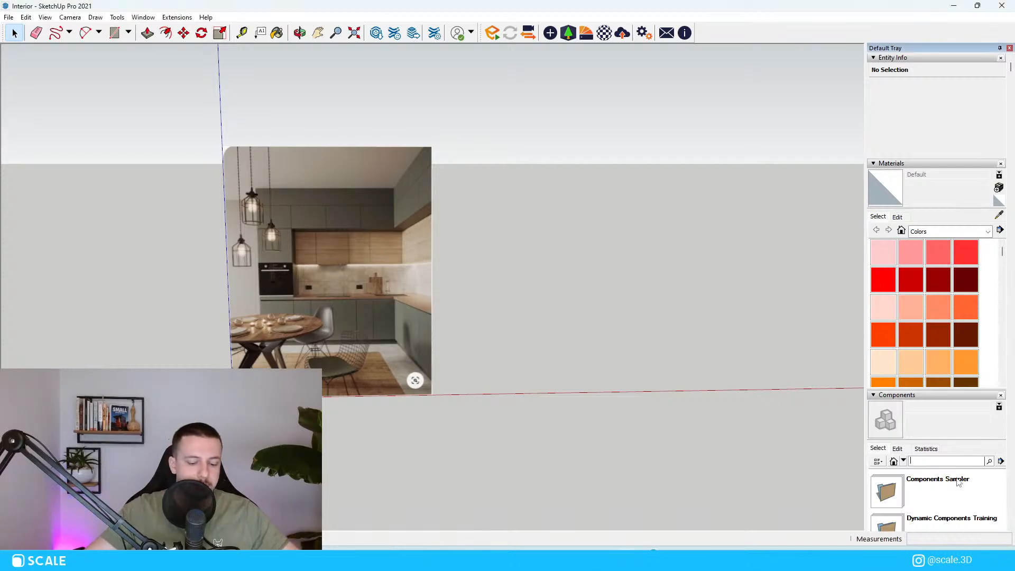
type("k")
key("BackSpace")
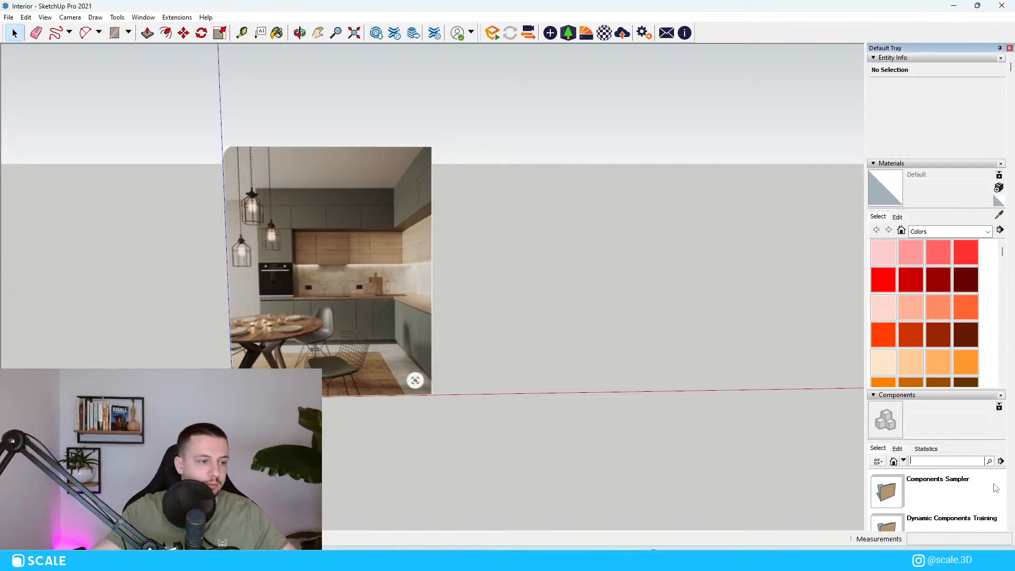
left_click(499, 358)
left_click(927, 460)
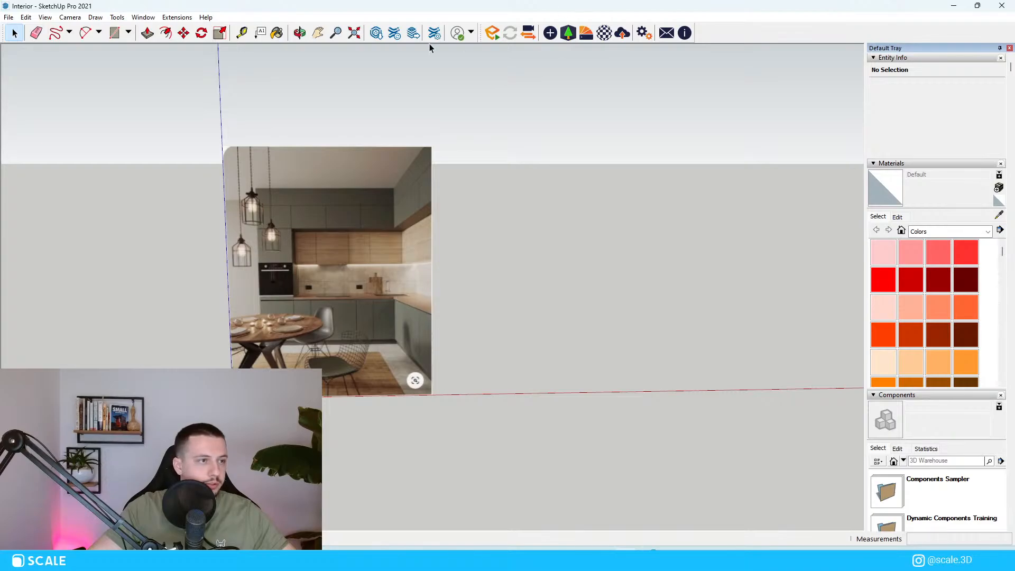
left_click(379, 35)
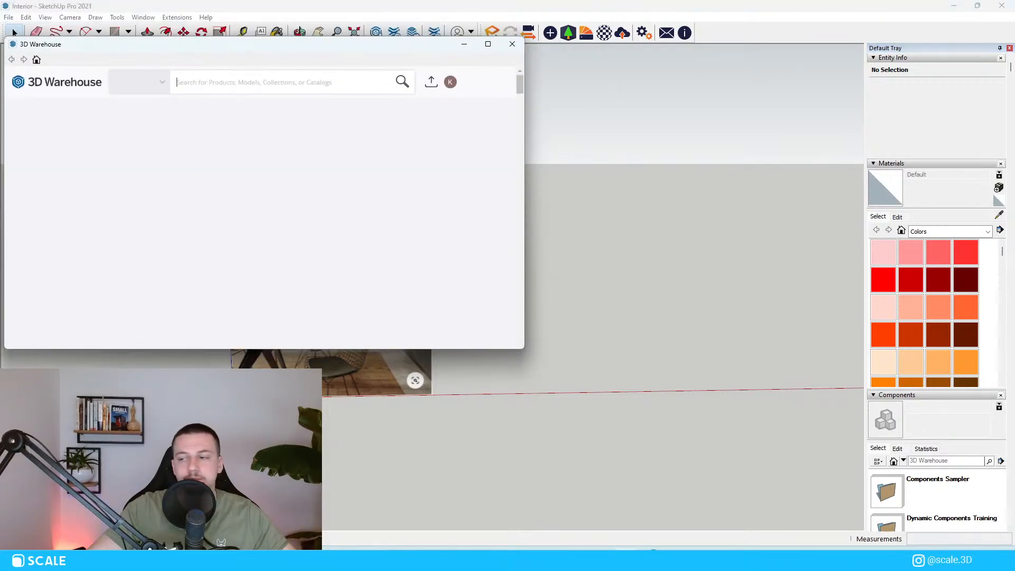
left_click_drag(323, 50, 1014, 54)
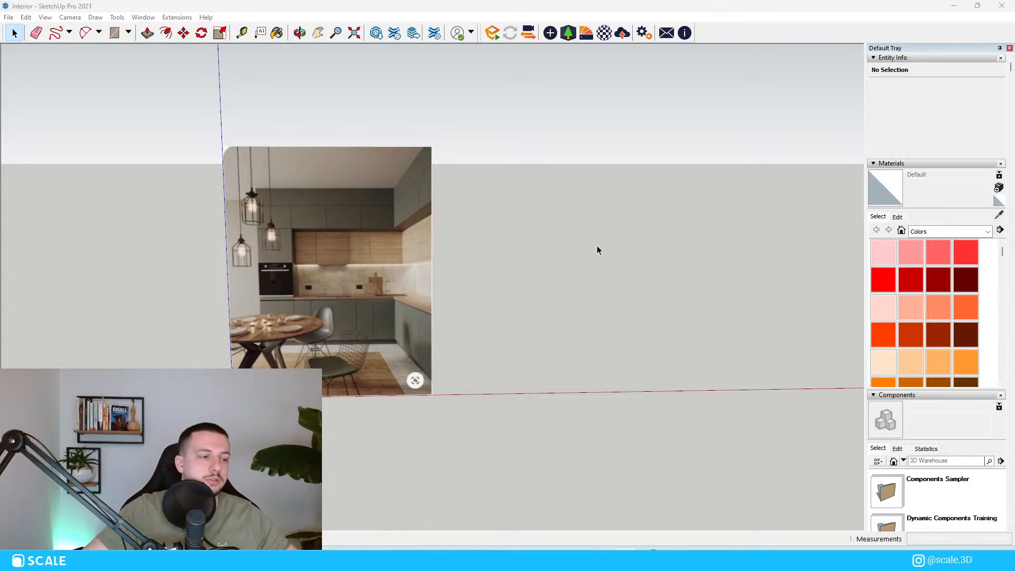
Inspect the kitchen reference image from above, from the front and at closer range to study the room layout.
scroll(594, 319, "down", 4)
middle_click_drag(598, 319, 569, 370)
scroll(538, 392, "up", 5)
scroll(936, 275, "down", 1)
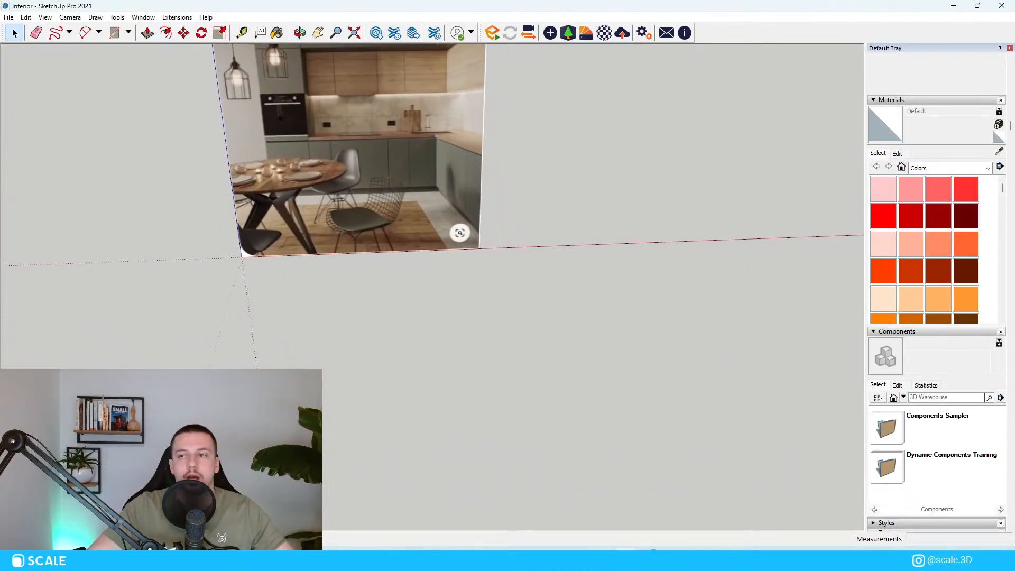
scroll(522, 281, "down", 2)
scroll(291, 225, "up", 2)
scroll(318, 249, "down", 1)
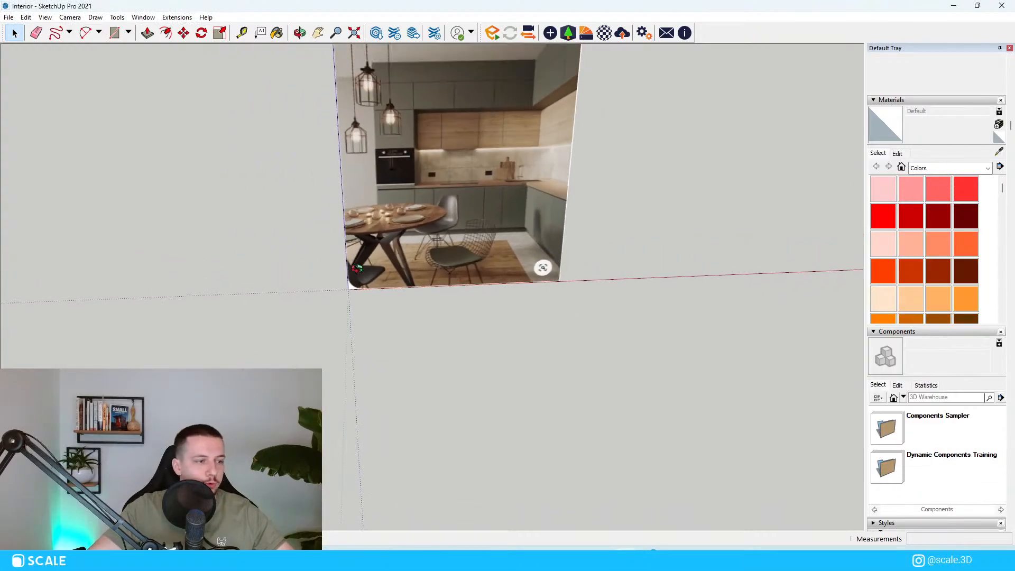
middle_click_drag(371, 246, 431, 242)
scroll(568, 350, "down", 2)
middle_click_drag(567, 351, 537, 230)
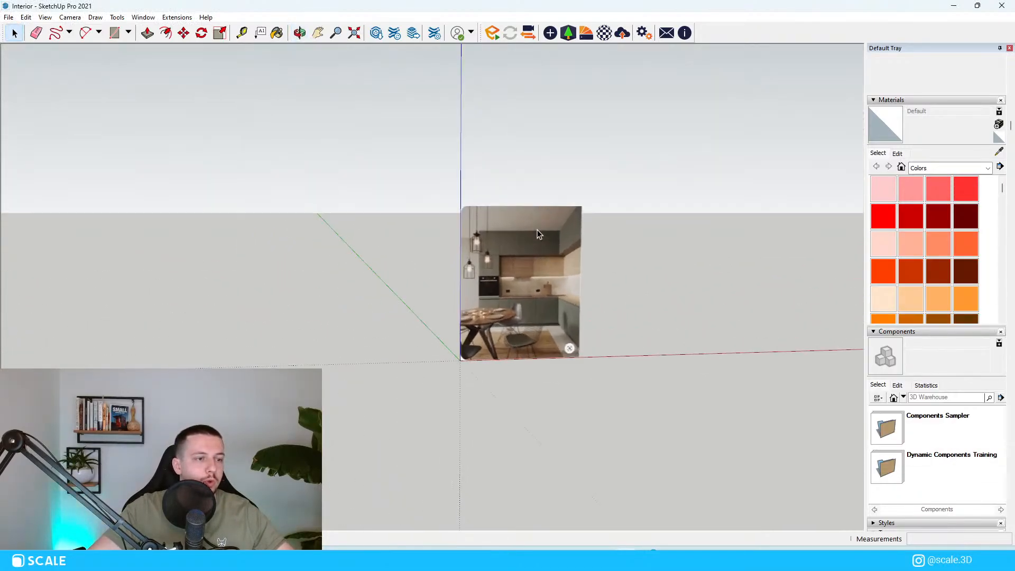
scroll(537, 230, "up", 3)
scroll(408, 304, "up", 2)
scroll(378, 297, "down", 2)
scroll(489, 359, "up", 3)
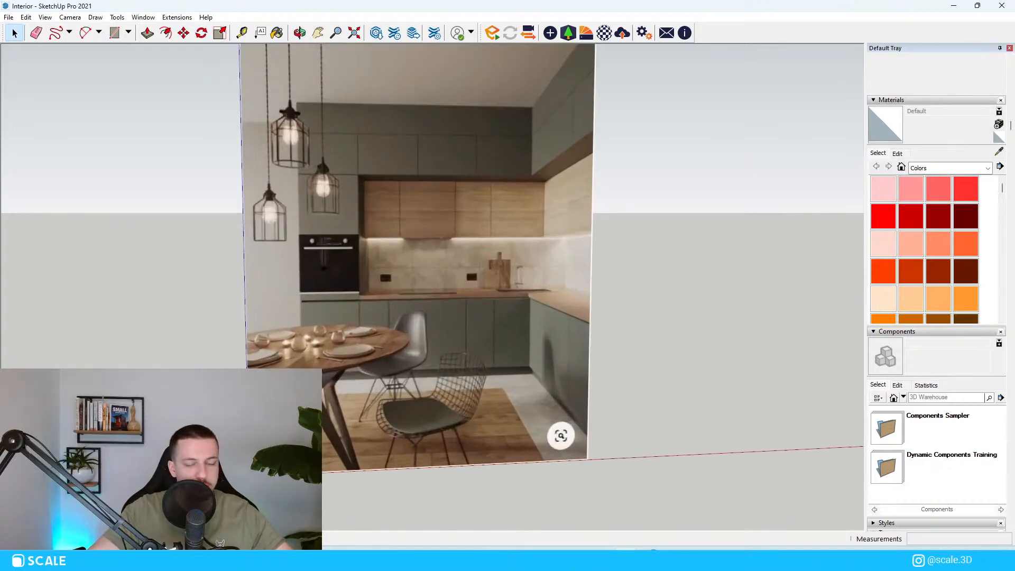
scroll(309, 364, "down", 1)
middle_click_drag(682, 345, 696, 360)
scroll(696, 360, "down", 2)
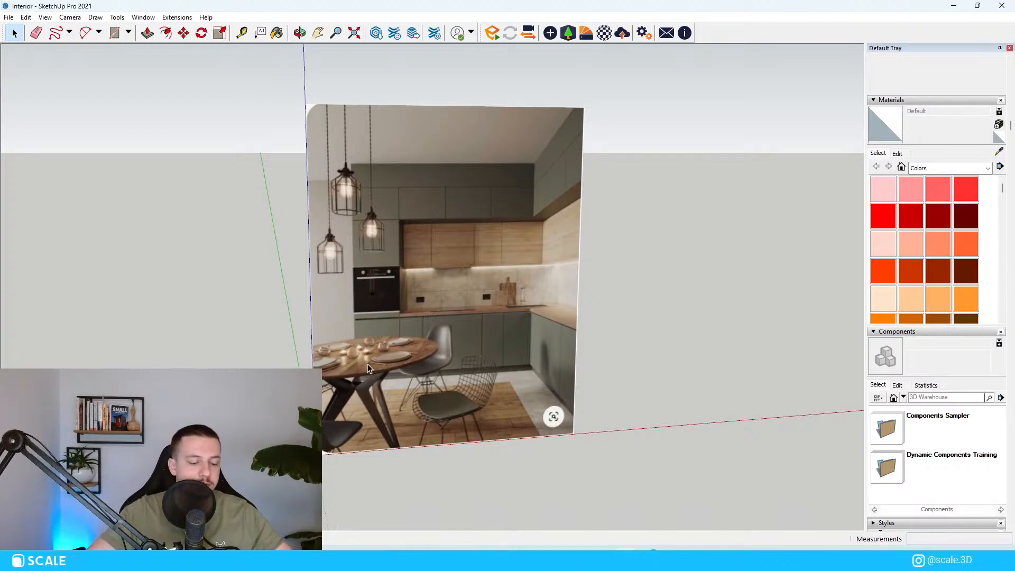
Draw a rectangle about 210 by 130 cm on the ground plane, from the origin outward in front of the reference image.
key("r")
left_click(321, 454)
scroll(411, 258, "down", 2)
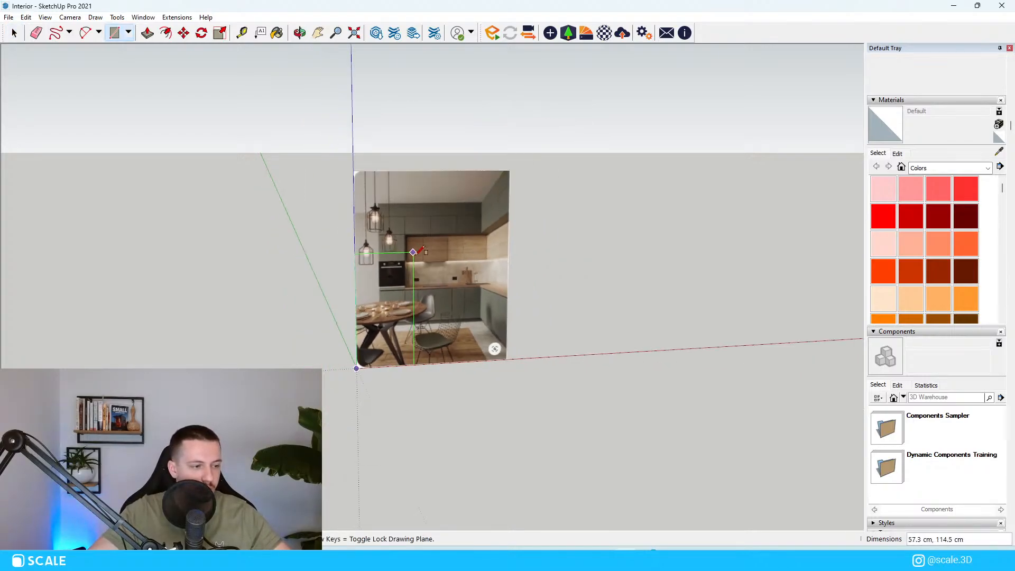
scroll(413, 252, "down", 1)
middle_click_drag(414, 253, 483, 400)
scroll(515, 380, "down", 2)
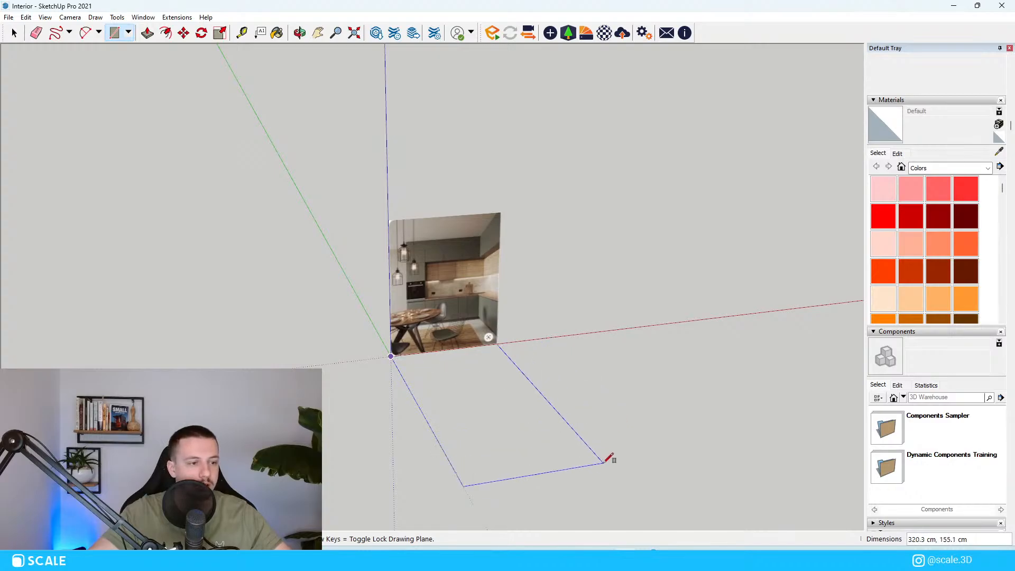
middle_click_drag(464, 437, 567, 353)
scroll(566, 353, "down", 4)
middle_click_drag(550, 312, 531, 357)
scroll(539, 360, "up", 1)
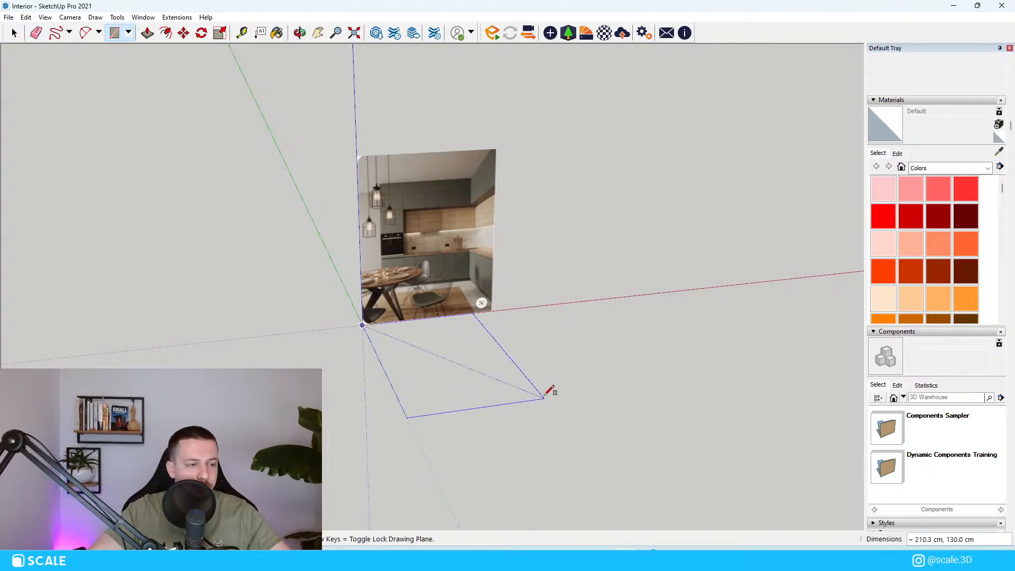
left_click(544, 398)
Delete the ground rectangle's face in front of the reference image.
scroll(445, 288, "up", 3)
scroll(466, 318, "down", 3)
key("space")
left_click(482, 332)
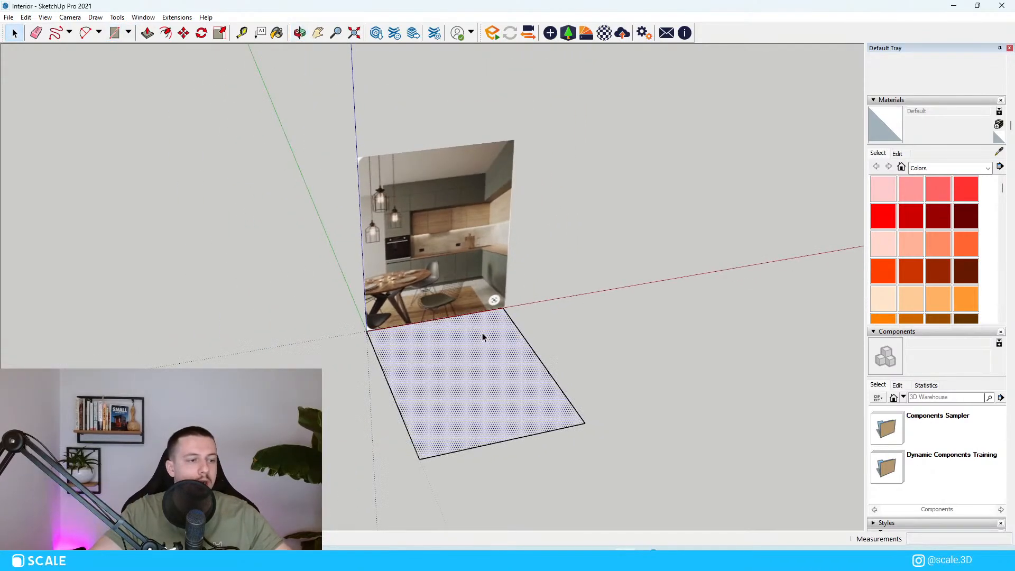
scroll(483, 332, "up", 2)
key("Delete")
Shrink the Enscape render window to sit beside the reference image, and open its Visual Settings in an accessible spot.
middle_click_drag(438, 340, 369, 202)
scroll(497, 260, "down", 3)
middle_click_drag(554, 275, 496, 242)
scroll(448, 212, "up", 3)
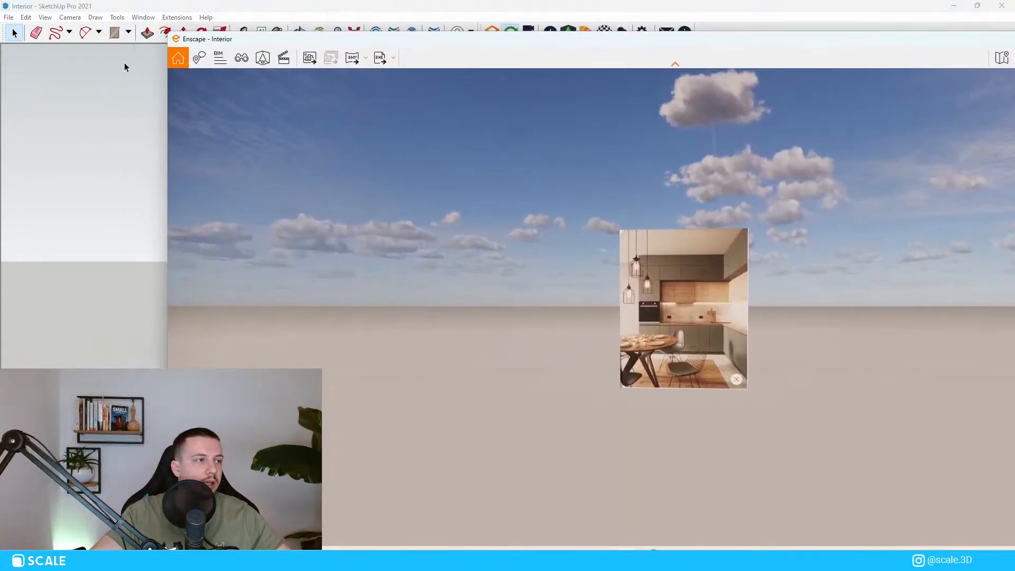
mouse_move(177, 38)
left_mouse_down()
mouse_move(734, 286)
mouse_move(842, 292)
mouse_move(563, 16)
mouse_move(602, 43)
left_mouse_up()
left_click(886, 58)
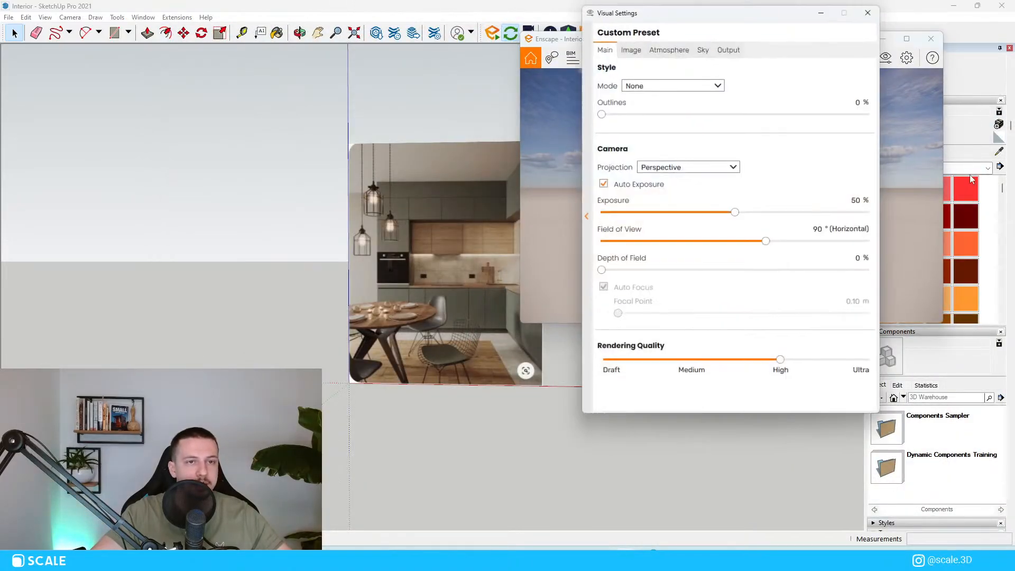
left_click_drag(740, 13, 589, 167)
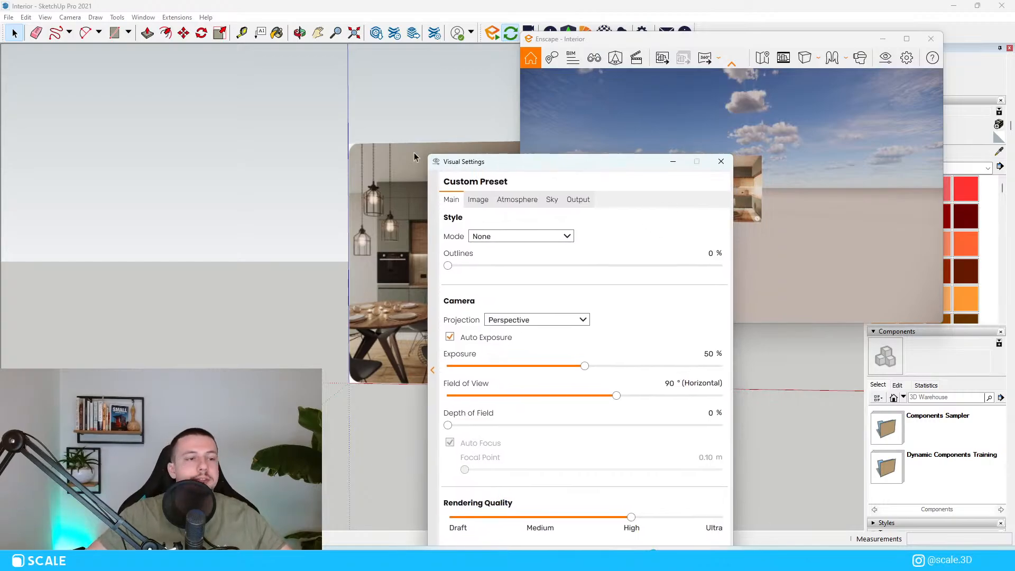
left_click_drag(581, 161, 593, 72)
Set the Enscape output to a custom resolution of 2000 × 2200 pixels.
left_click(590, 110)
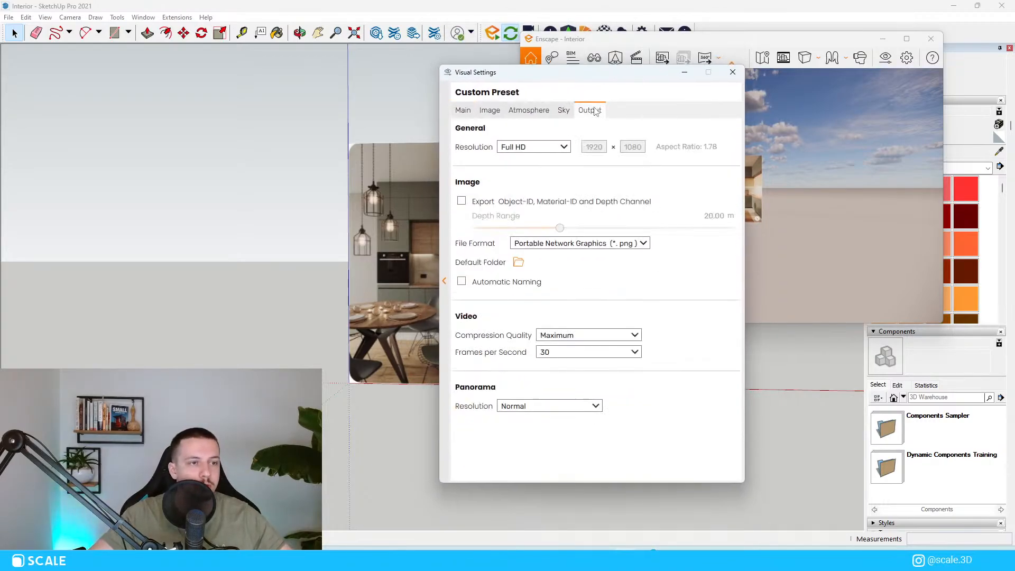
left_click(564, 150)
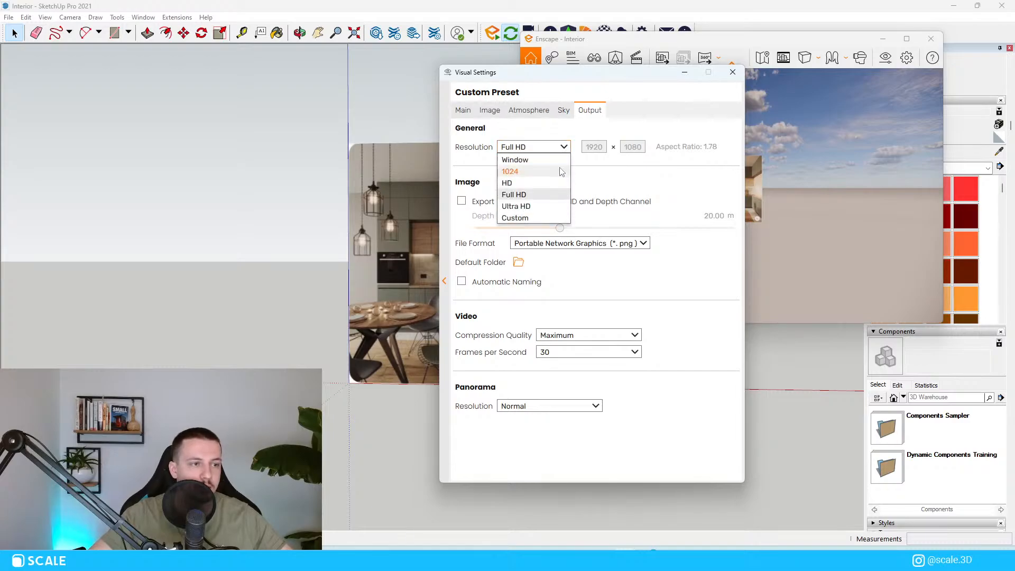
left_click(539, 219)
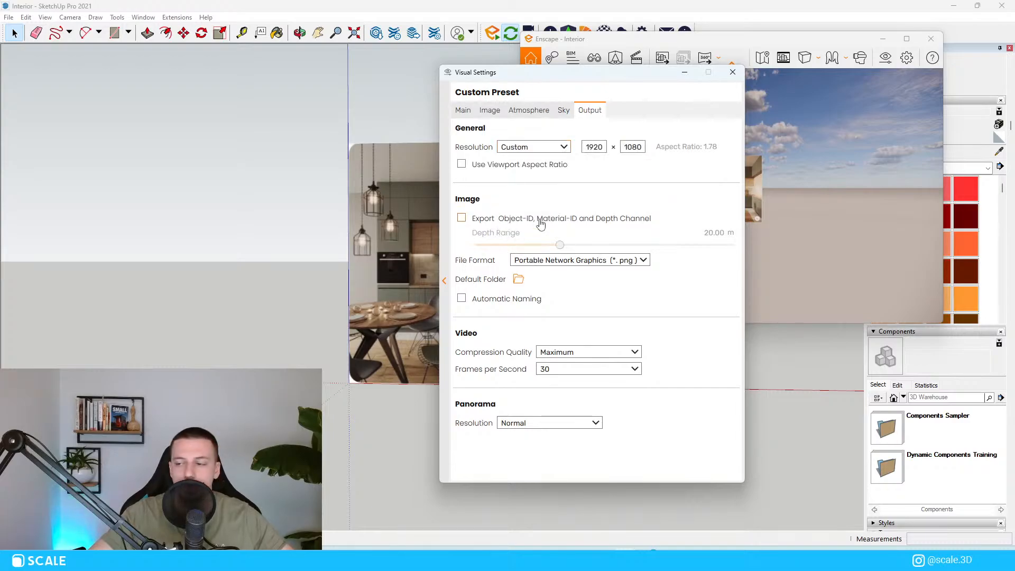
double_click(599, 149)
type("2")
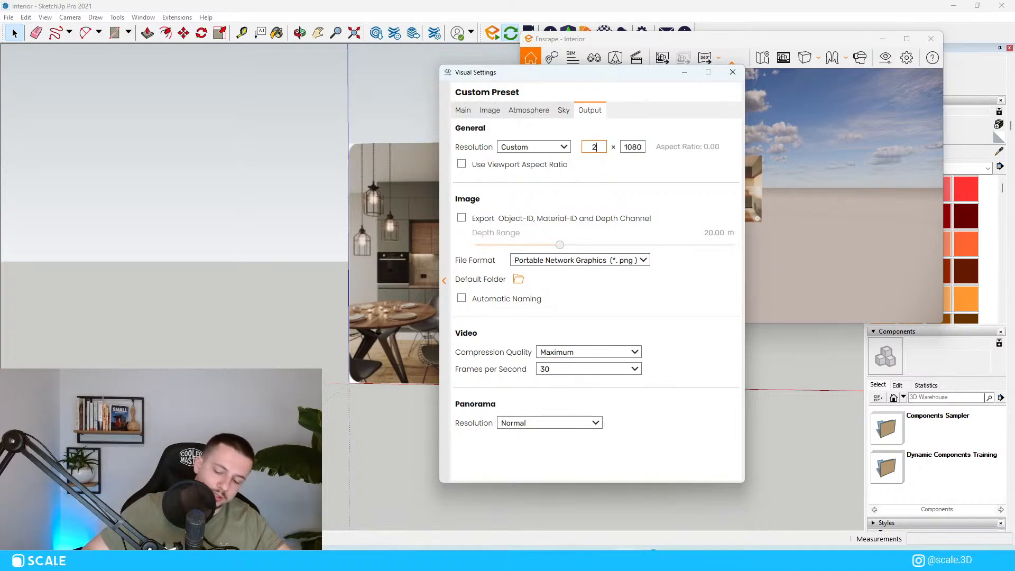
type("000")
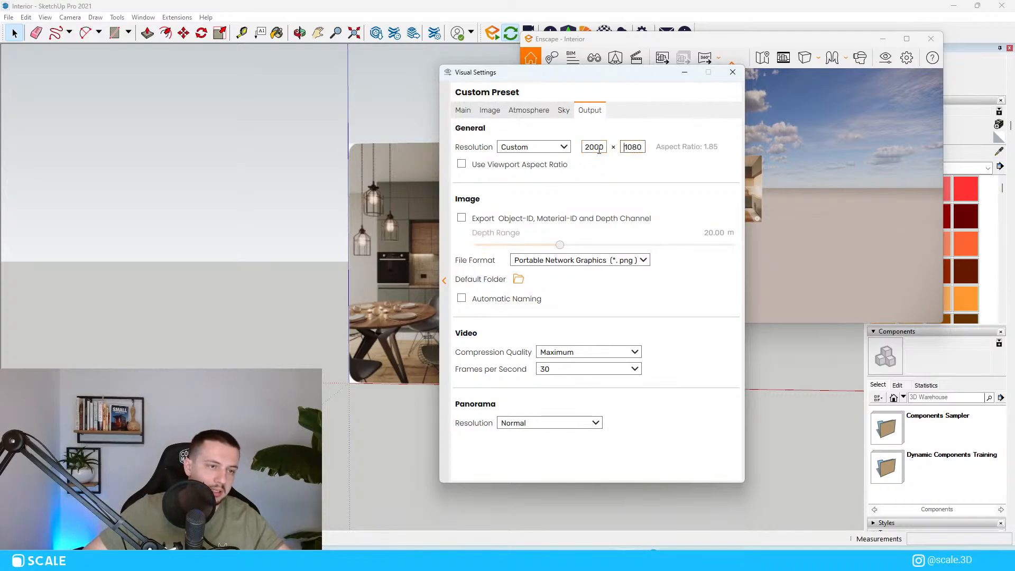
type("2200")
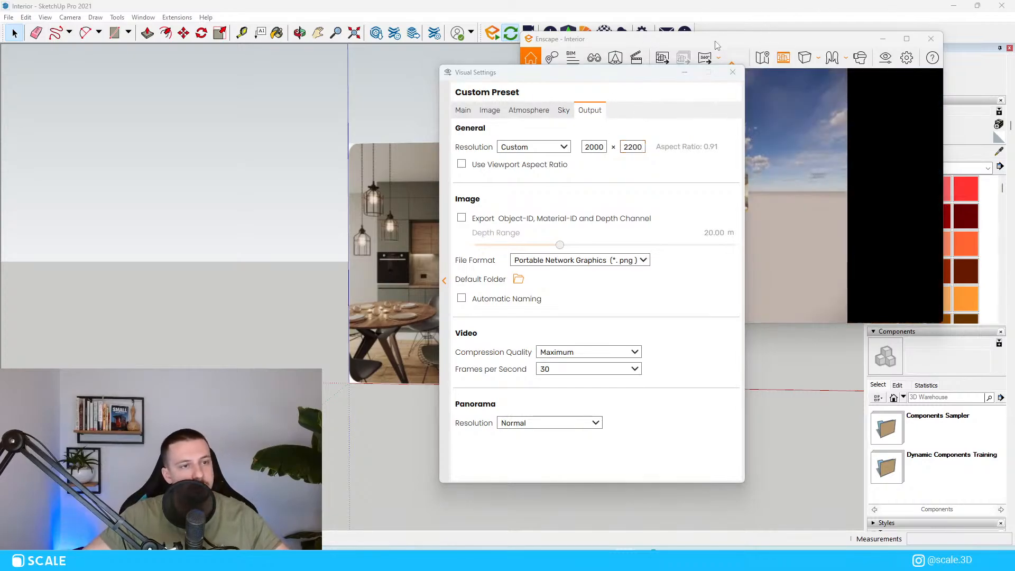
Minimize Visual Settings, narrow the Enscape window to the portrait render frame and bring the reference image closer in its view.
left_click(685, 73)
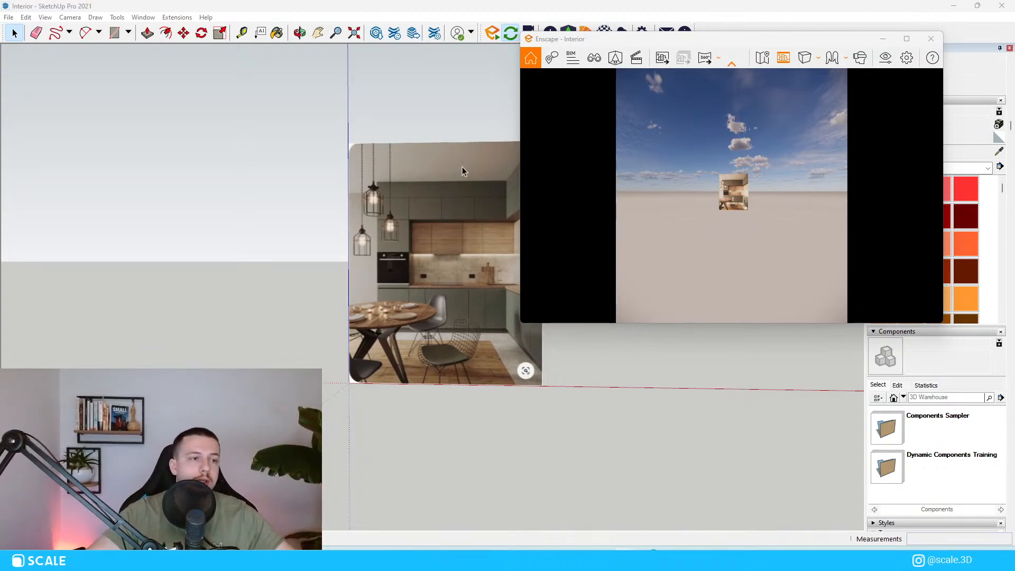
mouse_move(521, 153)
left_mouse_down()
mouse_move(755, 162)
mouse_move(715, 162)
left_mouse_up()
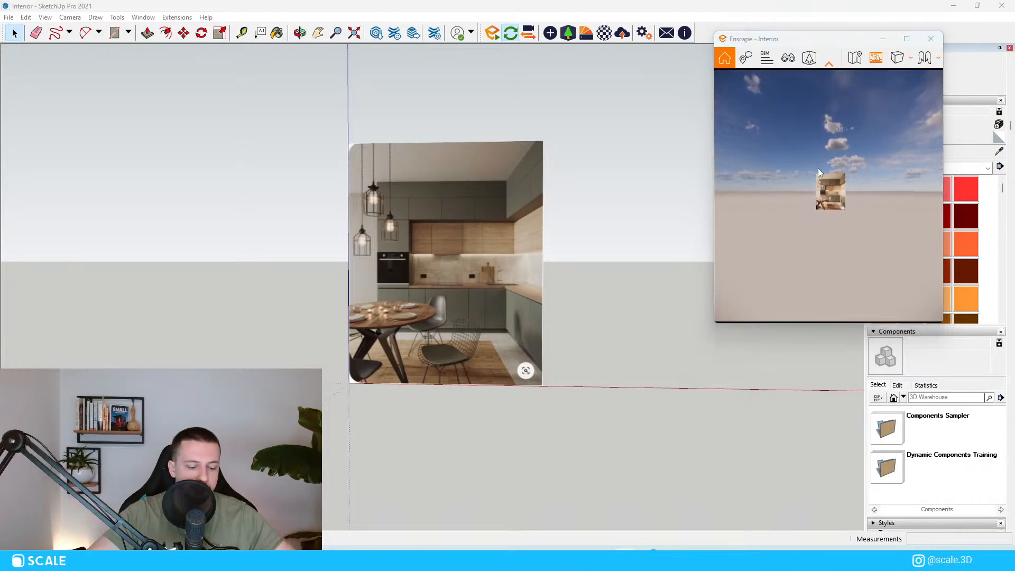
scroll(817, 168, "up", 5)
scroll(817, 168, "down", 2)
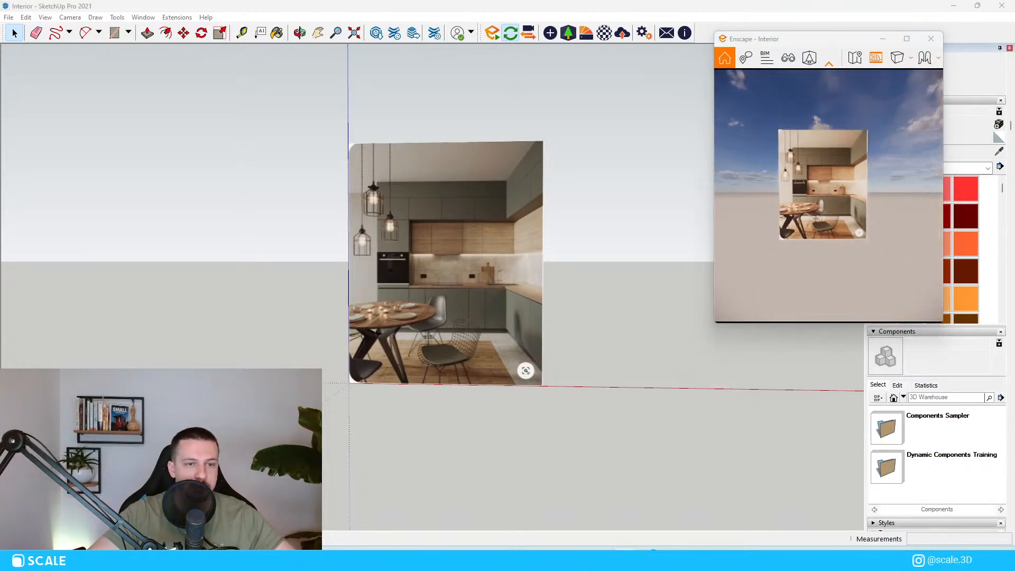
scroll(817, 168, "up", 4)
mouse_move(582, 288)
middle_mouse_down()
mouse_move(556, 348)
mouse_move(656, 438)
middle_mouse_up()
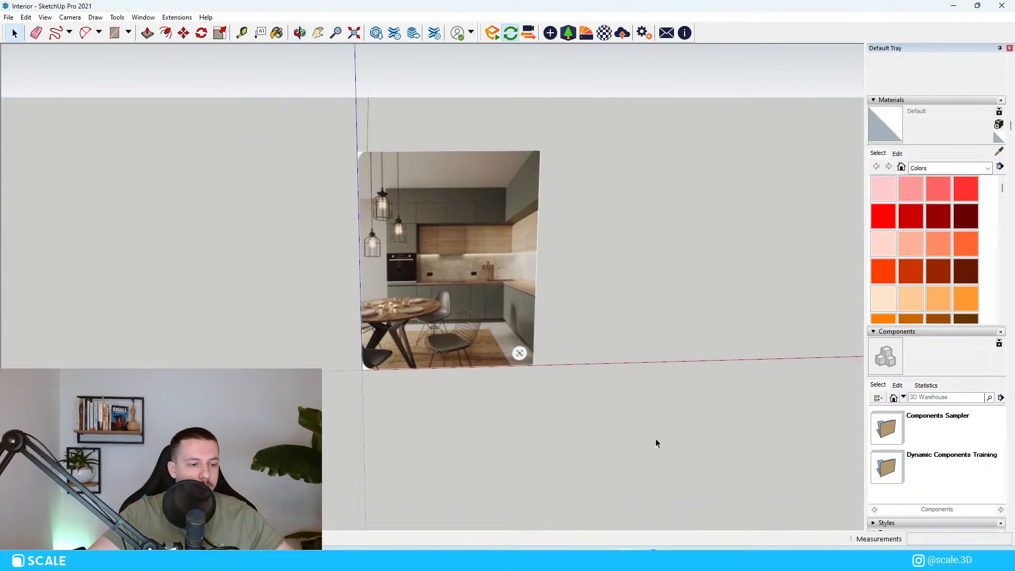
Bring the Enscape - Interior render window in front so it stays visible above SketchUp.
left_click(916, 561)
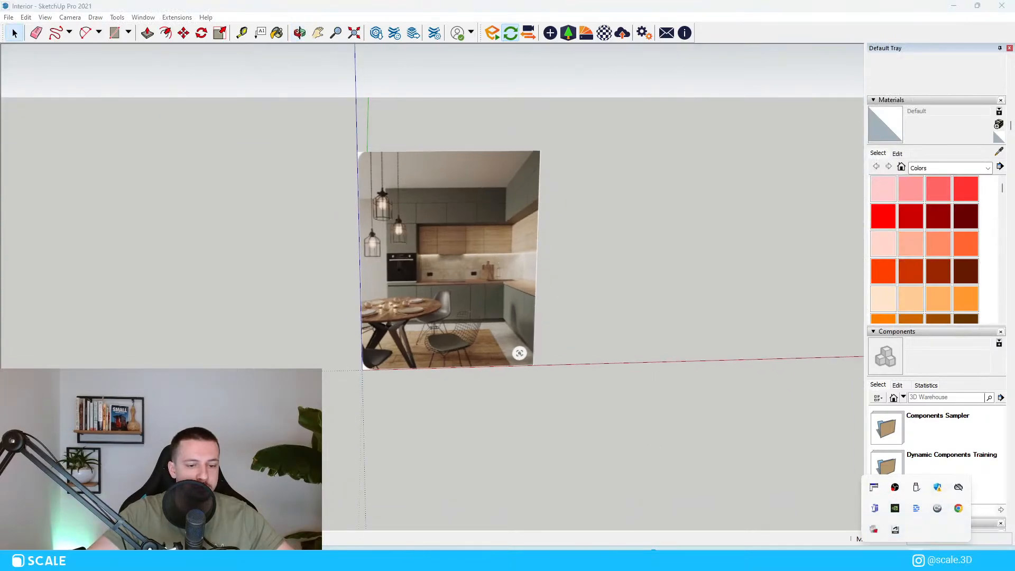
right_click(875, 487)
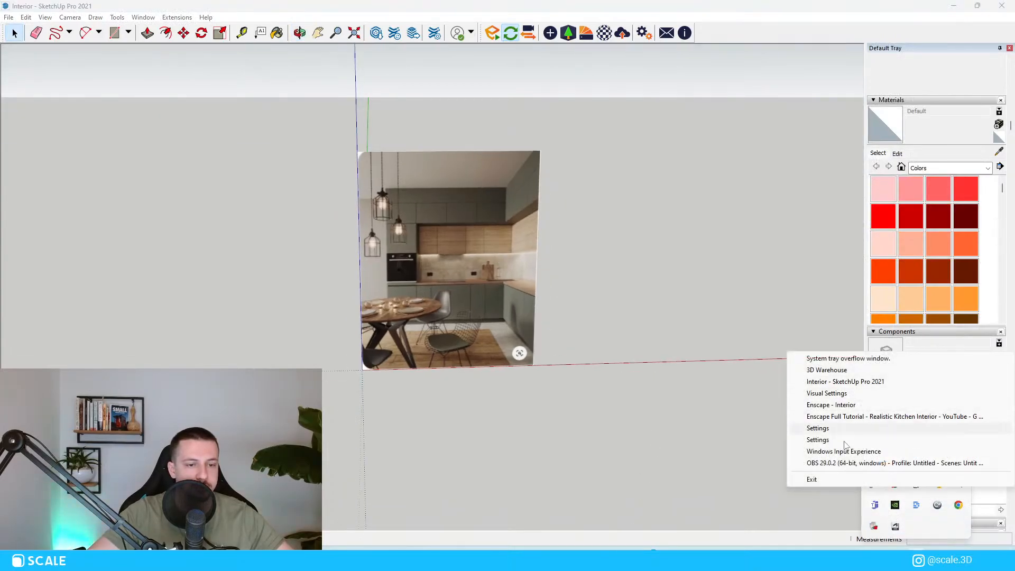
left_click(840, 405)
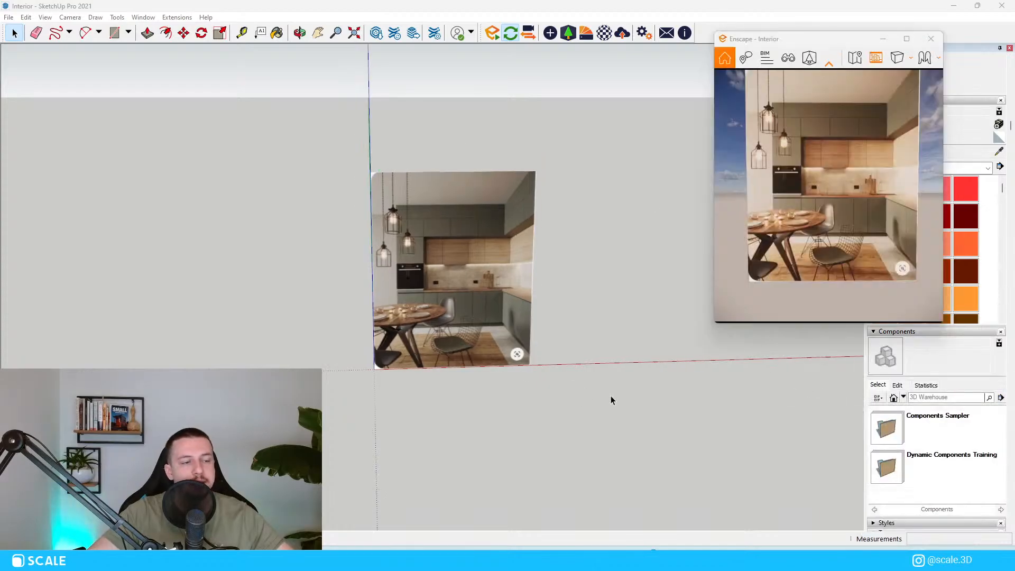
scroll(526, 380, "down", 3)
scroll(526, 359, "up", 2)
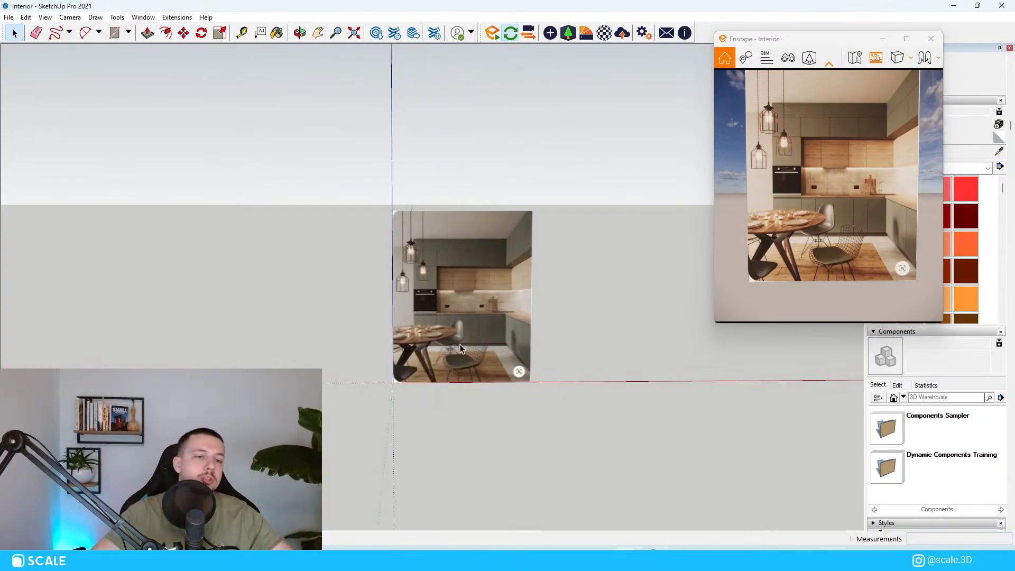
mouse_move(460, 345)
middle_mouse_down()
mouse_move(467, 401)
mouse_move(455, 410)
middle_mouse_up()
key("r")
scroll(424, 321, "up", 3)
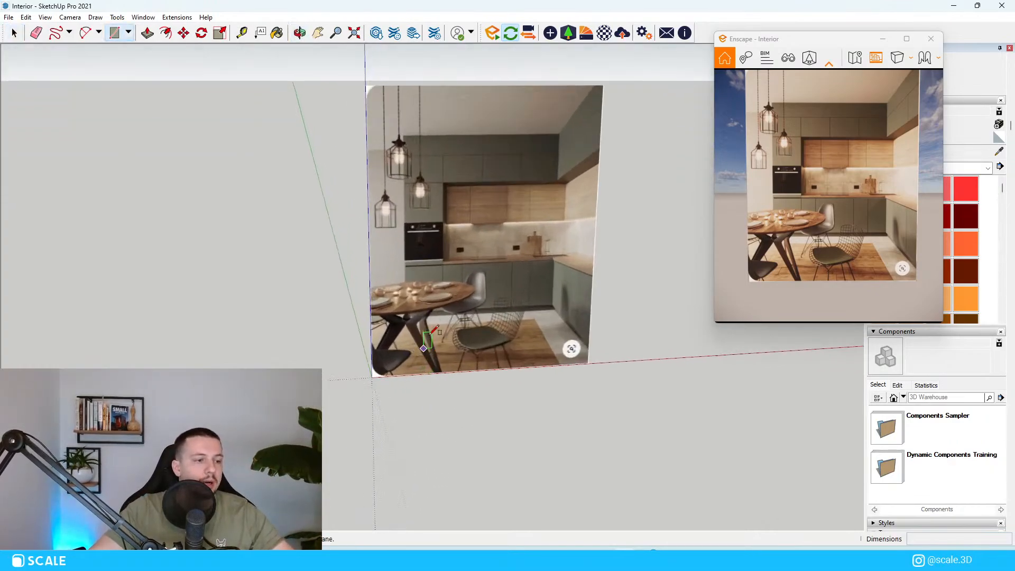
left_click(365, 403)
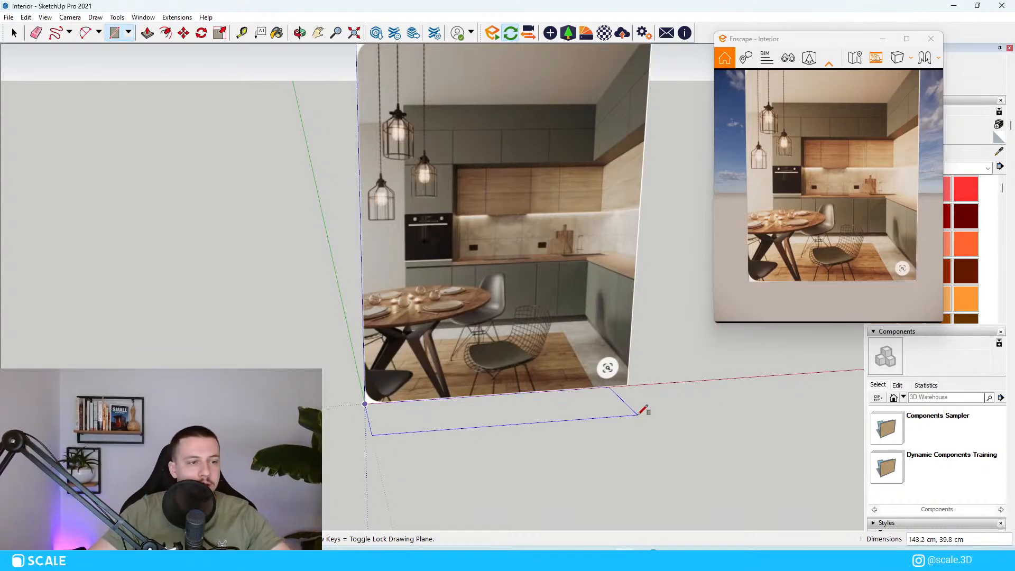
scroll(608, 397, "down", 4)
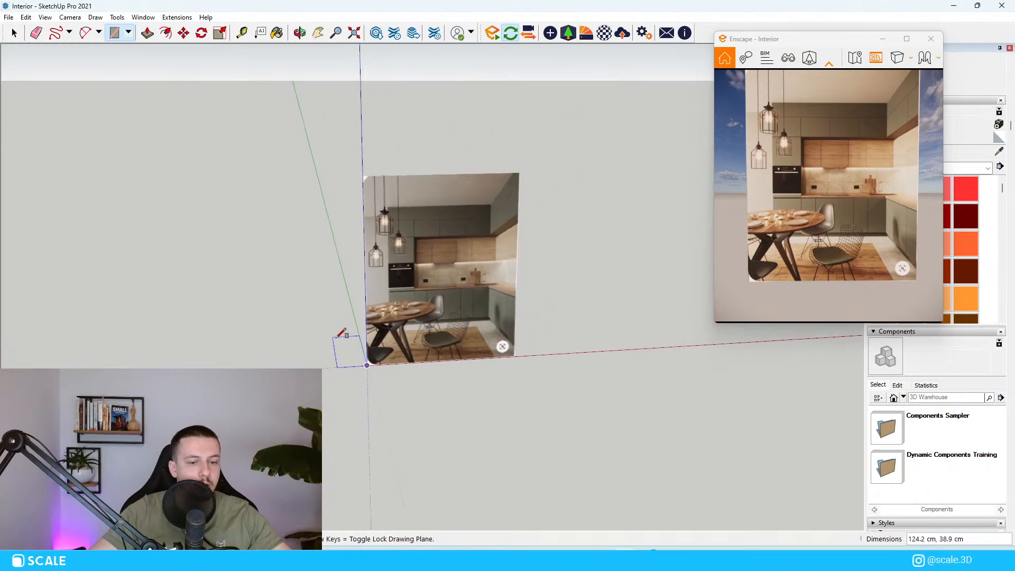
key("Escape")
Draw a 240 × 60 cm ground rectangle starting on the red axis, just to the right of the kitchen reference image.
scroll(619, 351, "up", 4)
scroll(485, 358, "down", 3)
middle_click_drag(486, 358, 487, 313)
scroll(377, 291, "up", 2)
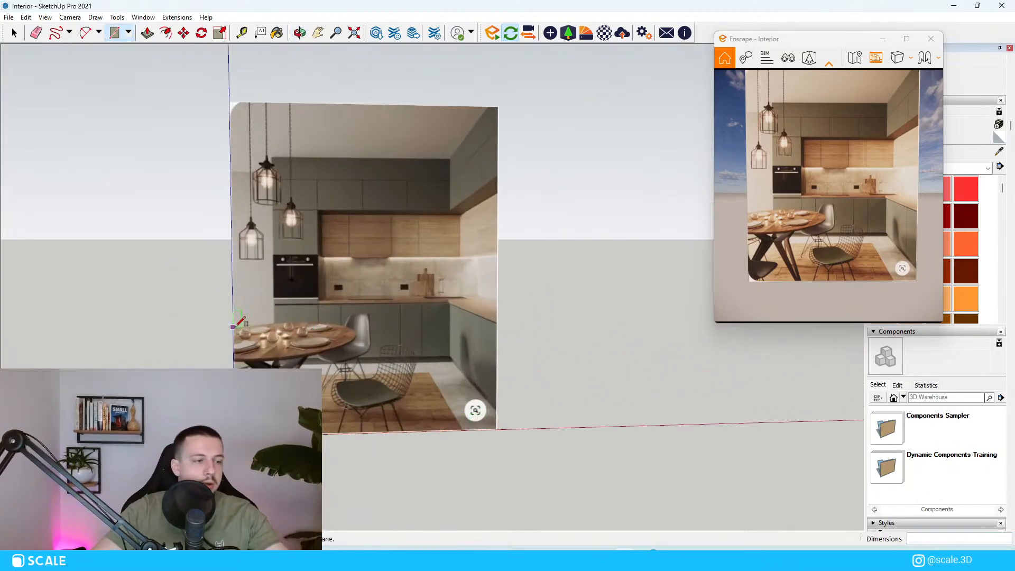
scroll(349, 374, "down", 1)
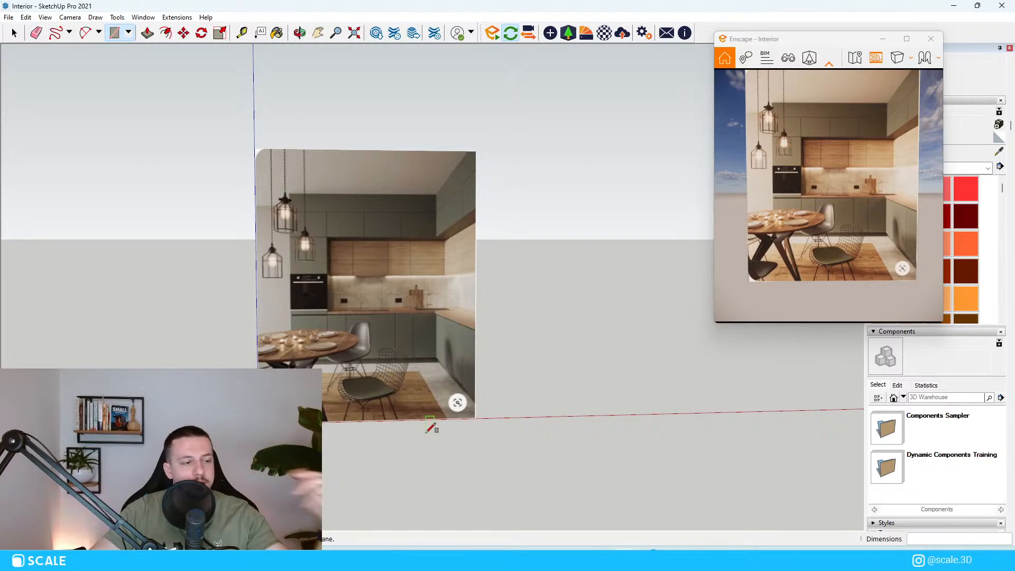
scroll(431, 427, "up", 3)
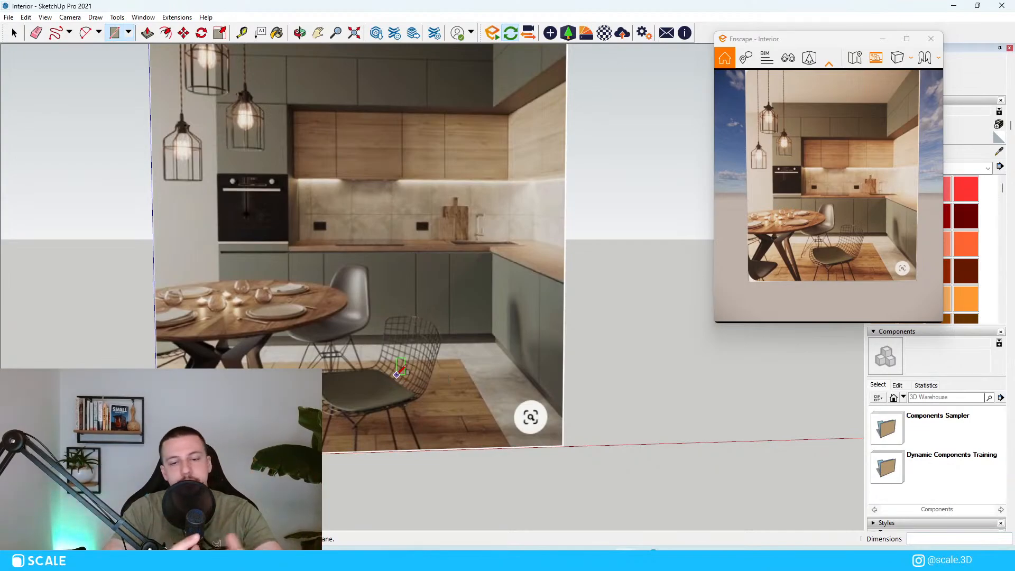
scroll(258, 316, "down", 2)
middle_click_drag(471, 438, 475, 466)
scroll(514, 401, "up", 1)
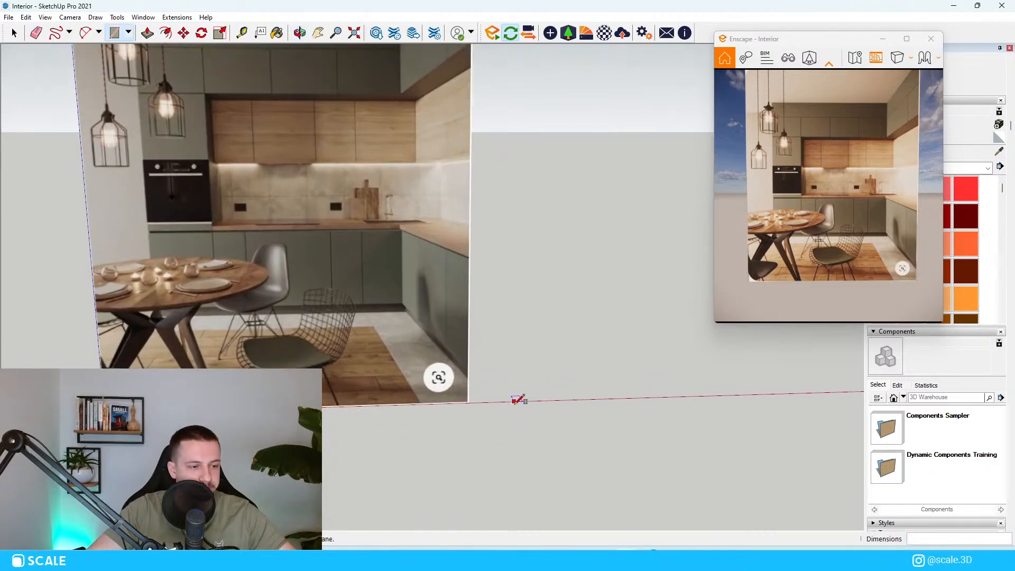
left_click(513, 402)
scroll(401, 423, "down", 1)
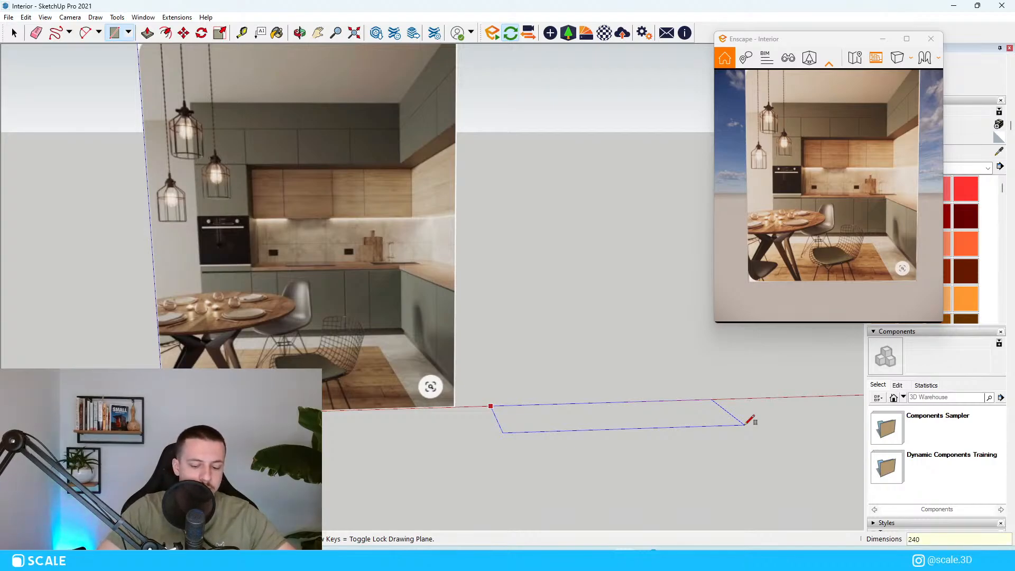
type("240,60")
key("Return")
Push/Pull the ground rectangle up 93 cm into a base cabinet box.
scroll(456, 377, "down", 4)
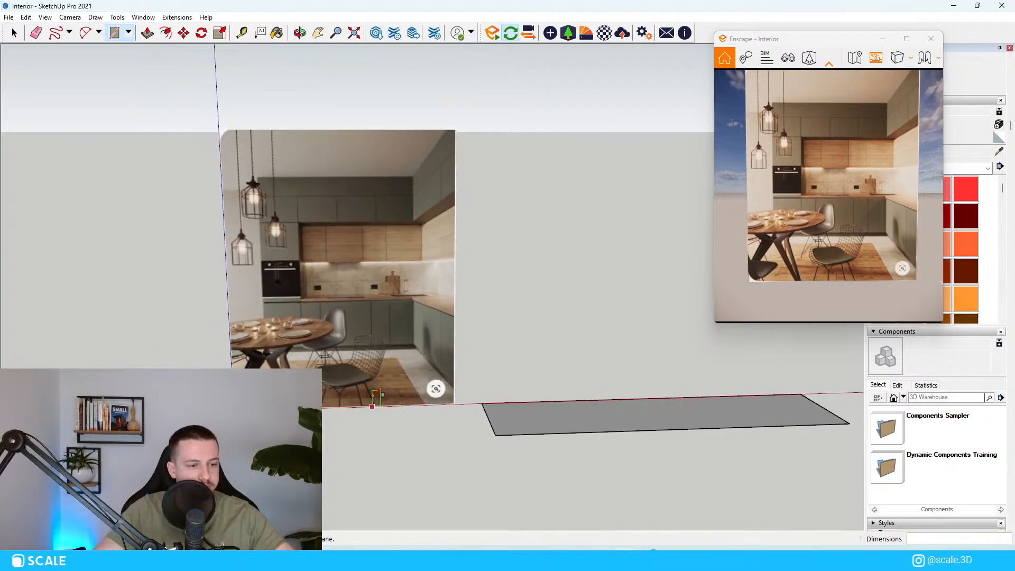
mouse_move(456, 377)
middle_mouse_down()
mouse_move(462, 409)
mouse_move(457, 366)
middle_mouse_up()
scroll(462, 409, "up", 1)
key("space")
left_click(493, 399)
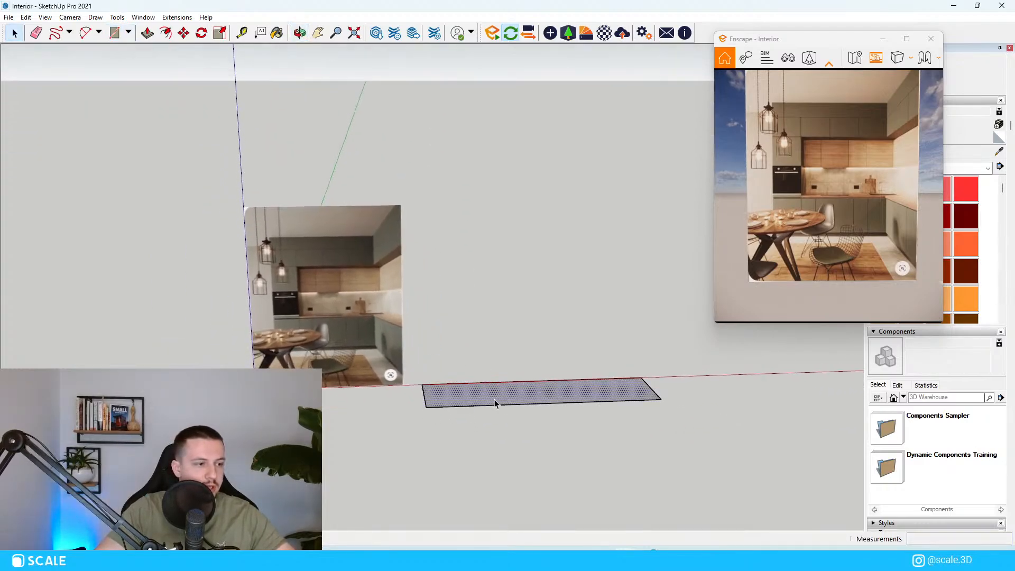
scroll(497, 401, "up", 3)
key("p")
left_click(518, 393)
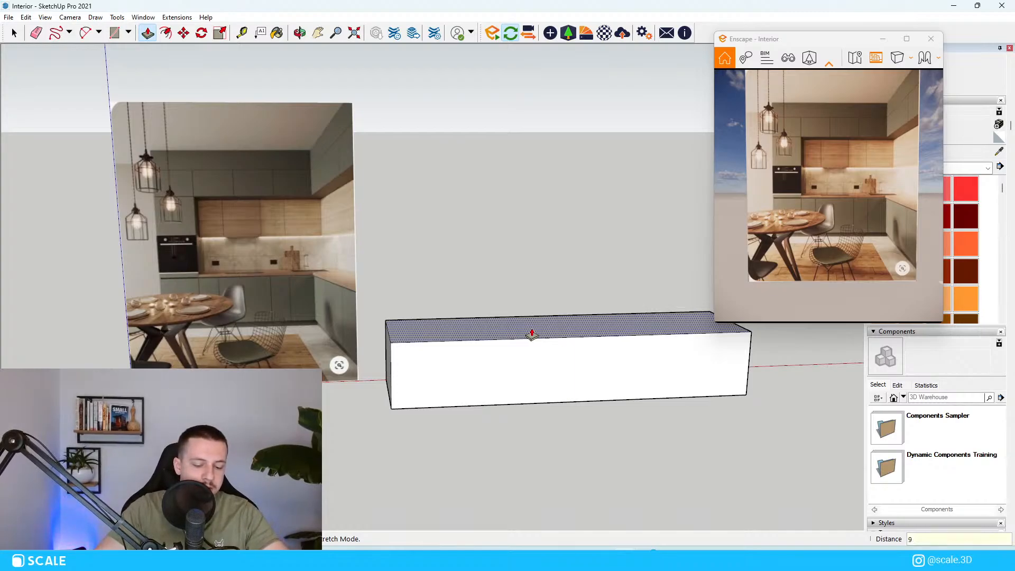
type("93")
key("Return")
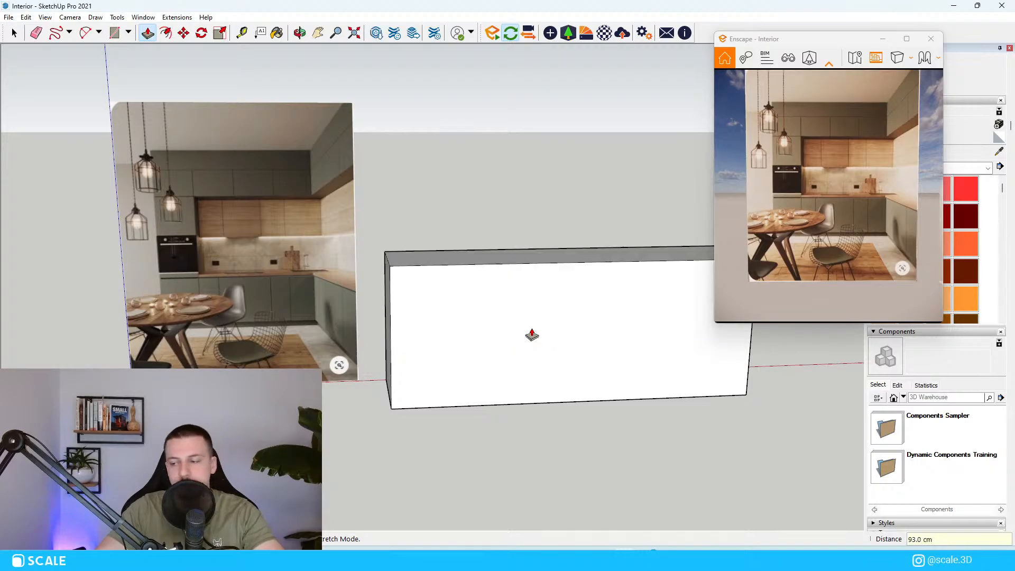
scroll(571, 310, "down", 4)
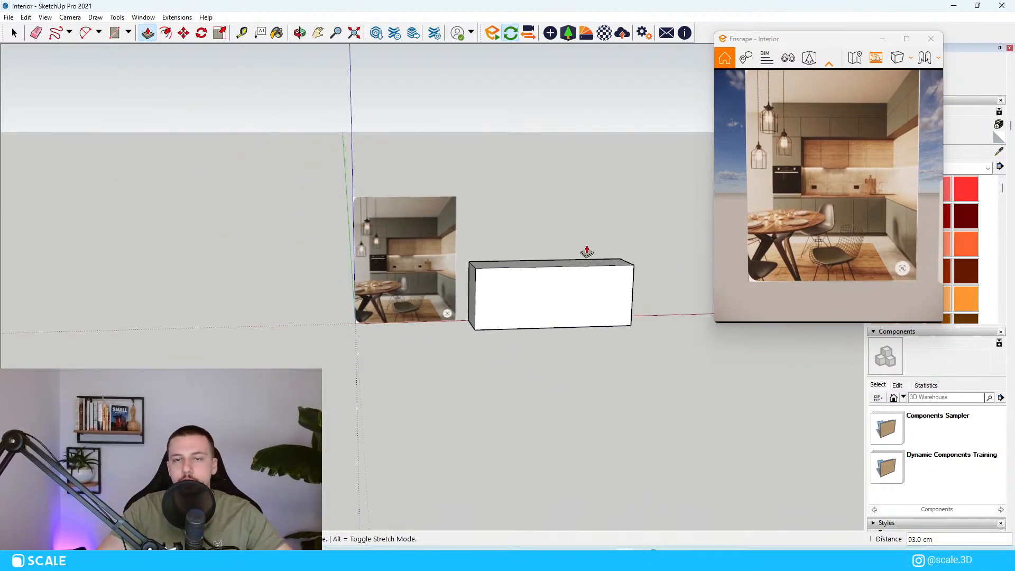
key("space")
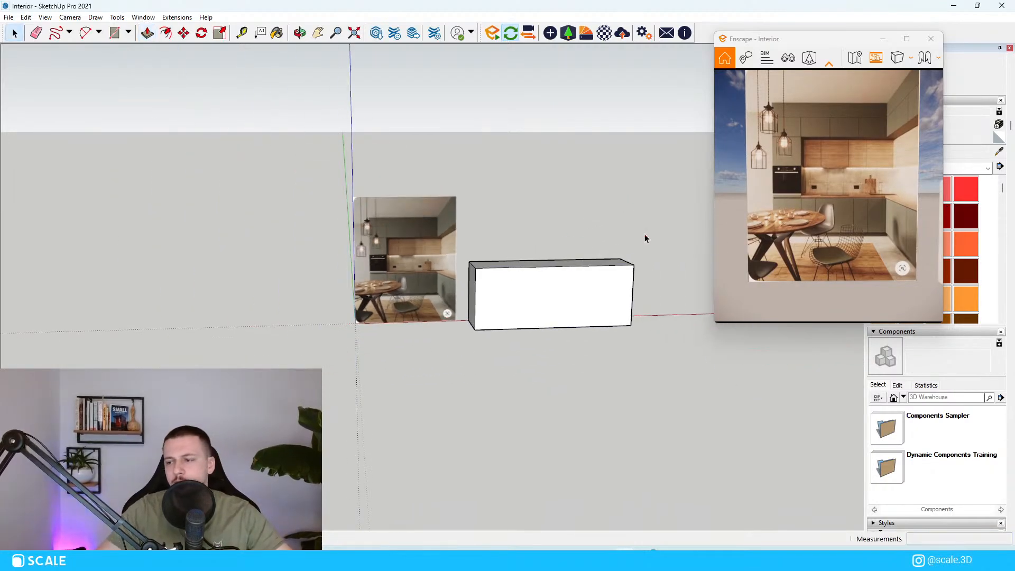
middle_click_drag(643, 236, 562, 288)
left_click(595, 288)
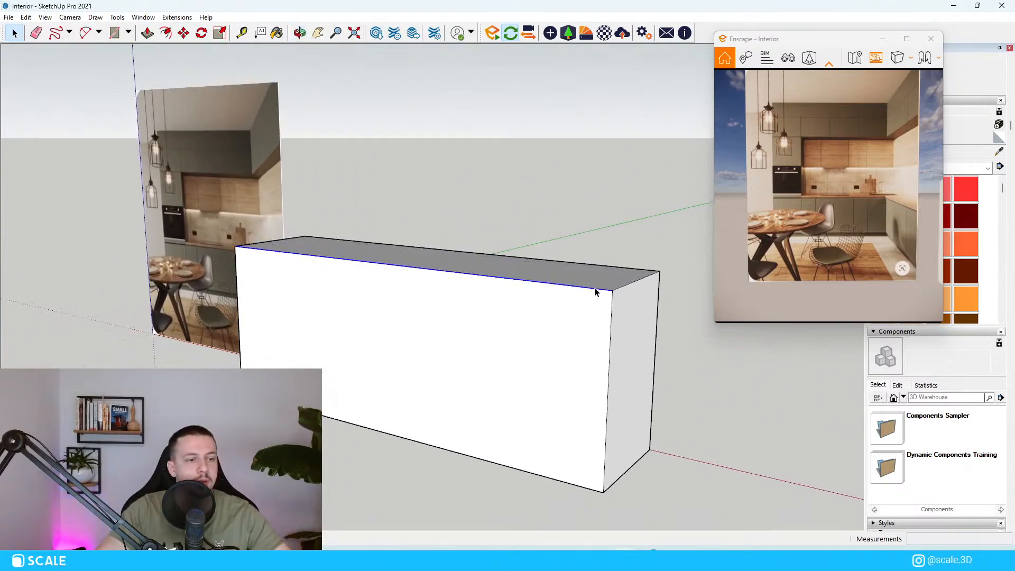
key("m")
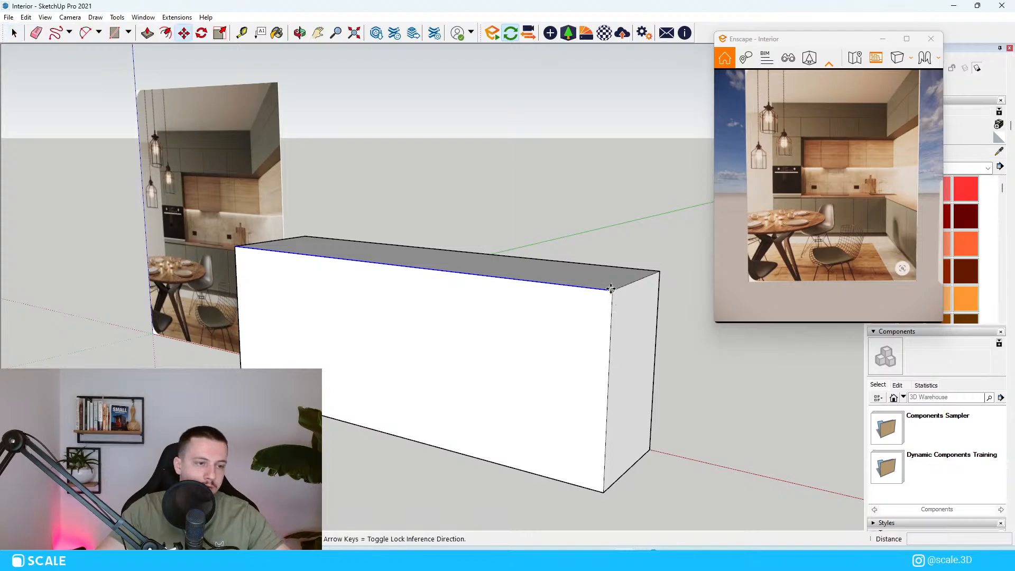
middle_click_drag(610, 289, 659, 252)
scroll(515, 326, "down", 2)
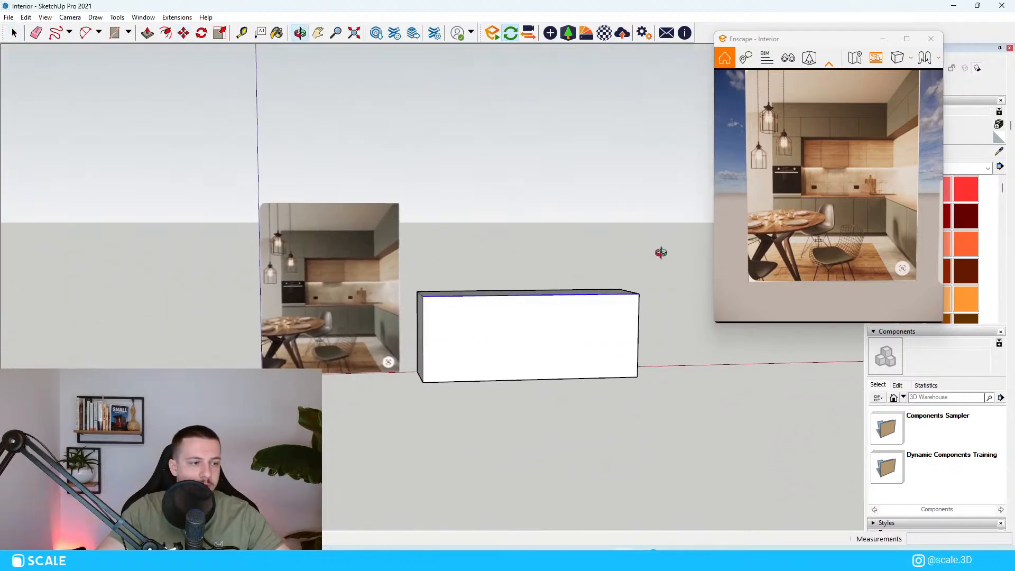
scroll(552, 294, "down", 4)
scroll(580, 316, "up", 4)
middle_click_drag(580, 318, 560, 299)
key("space")
Examine the base cabinet fronts and worktop in the kitchen reference image.
left_click(564, 297)
scroll(591, 285, "down", 3)
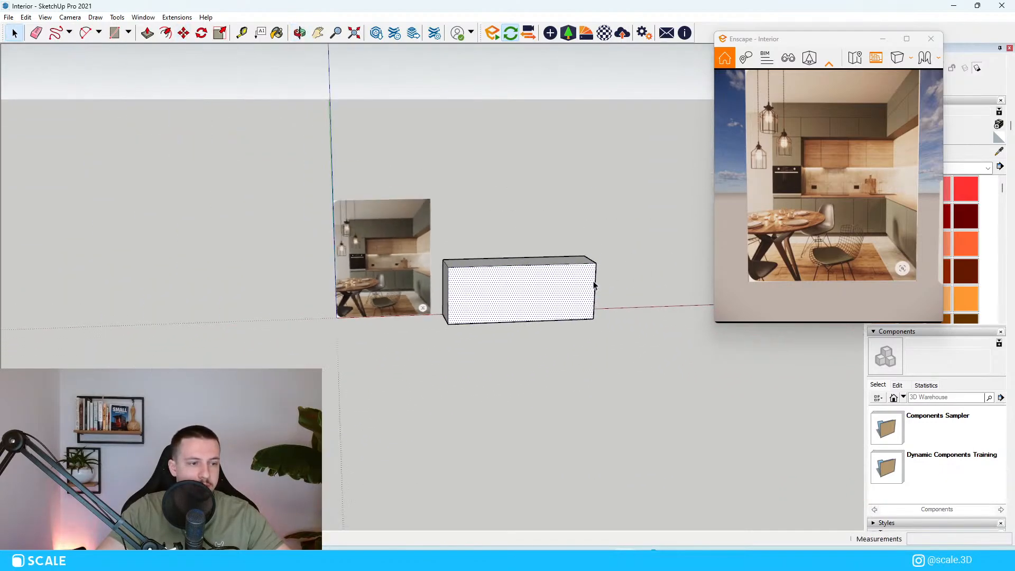
scroll(402, 274, "up", 3)
scroll(391, 254, "up", 5)
middle_click_drag(406, 276, 428, 228)
scroll(481, 273, "down", 3)
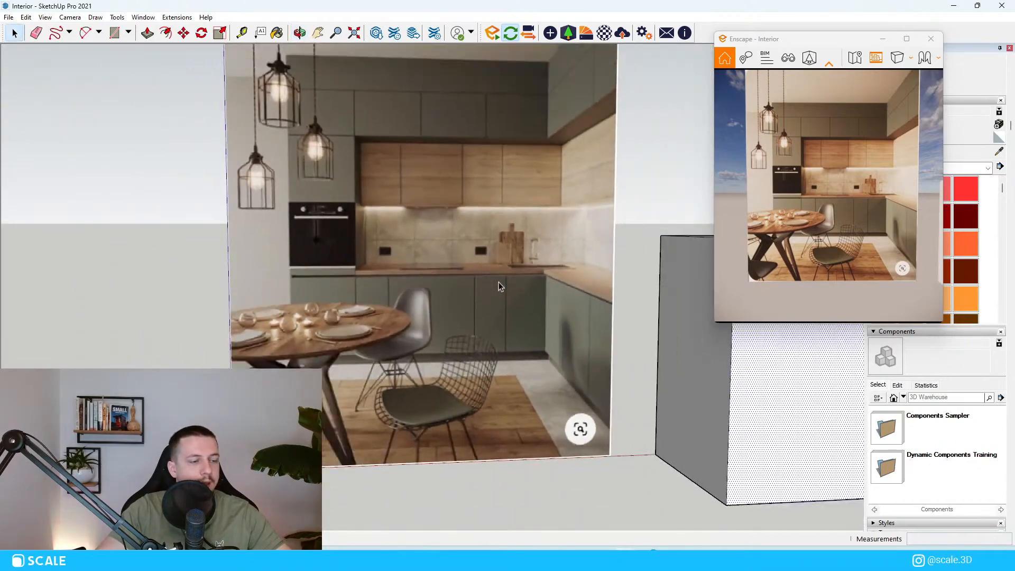
middle_click_drag(499, 281, 482, 247)
scroll(515, 309, "up", 3)
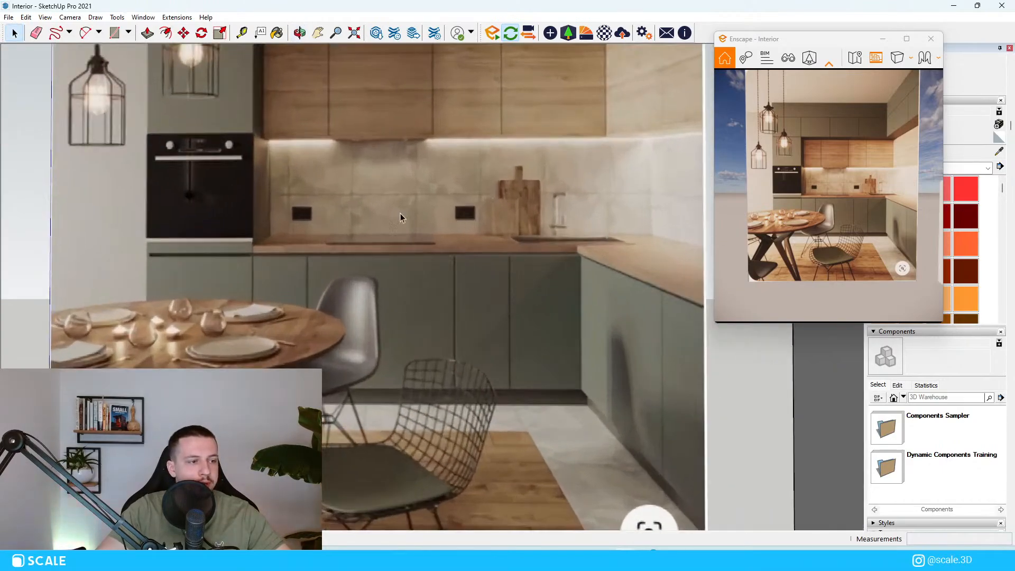
scroll(274, 183, "down", 5)
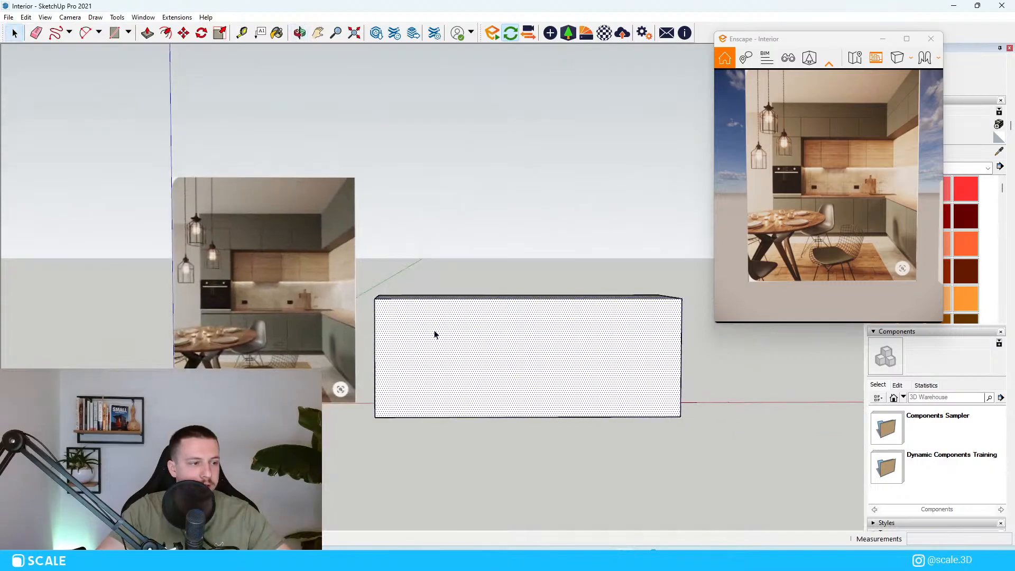
Draw a door rectangle from the box's upper-left front corner down to its bottom edge, about a quarter of the front's width.
scroll(420, 349, "up", 3)
middle_click_drag(437, 394, 410, 326)
key("r")
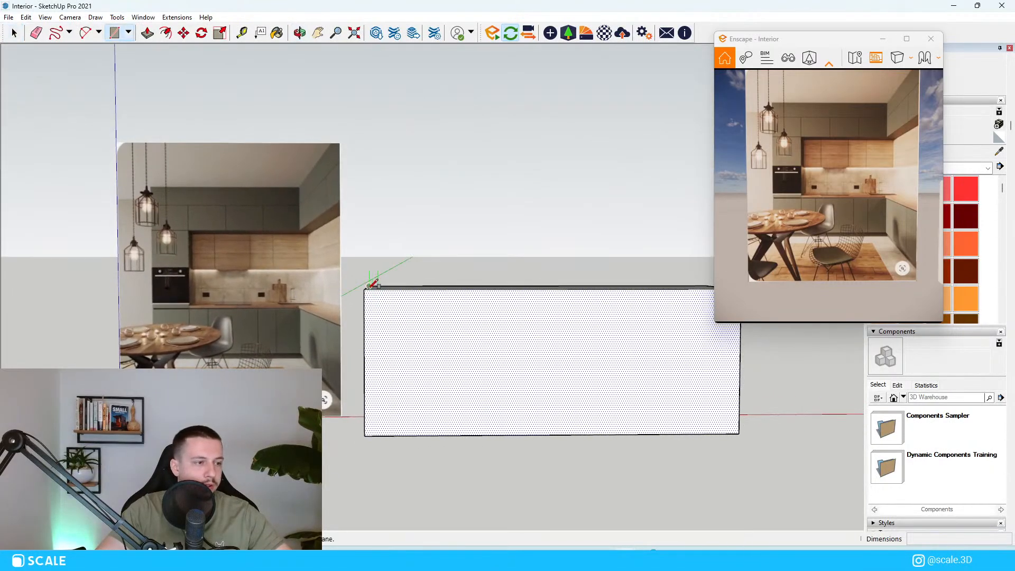
left_click(364, 290)
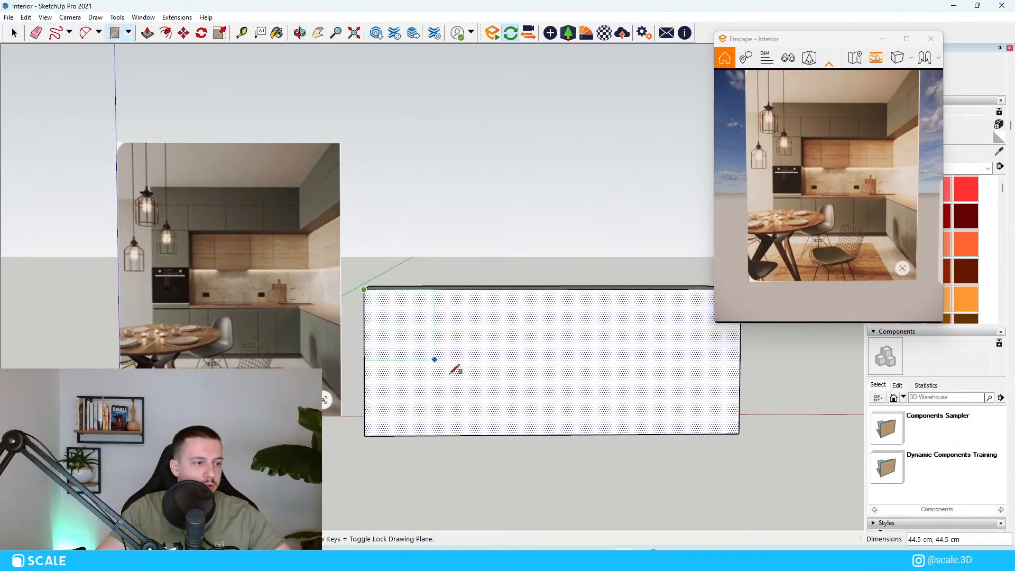
left_click(459, 435)
scroll(479, 323, "up", 3)
key("space")
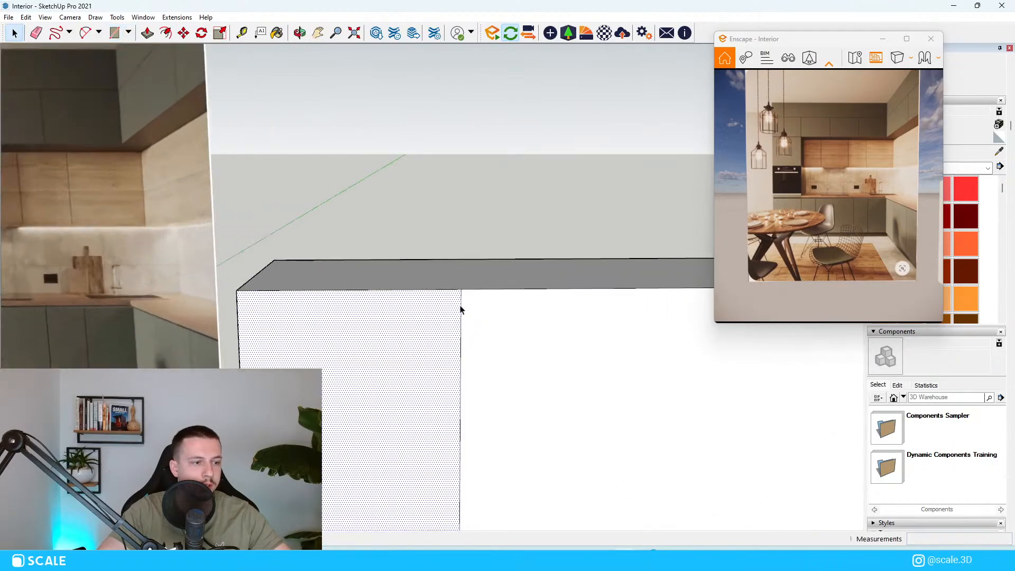
Copy the door rectangle's right vertical edge 1 cm to the right along the front face to mark a gap.
left_click(461, 310)
scroll(462, 292, "up", 2)
key("m")
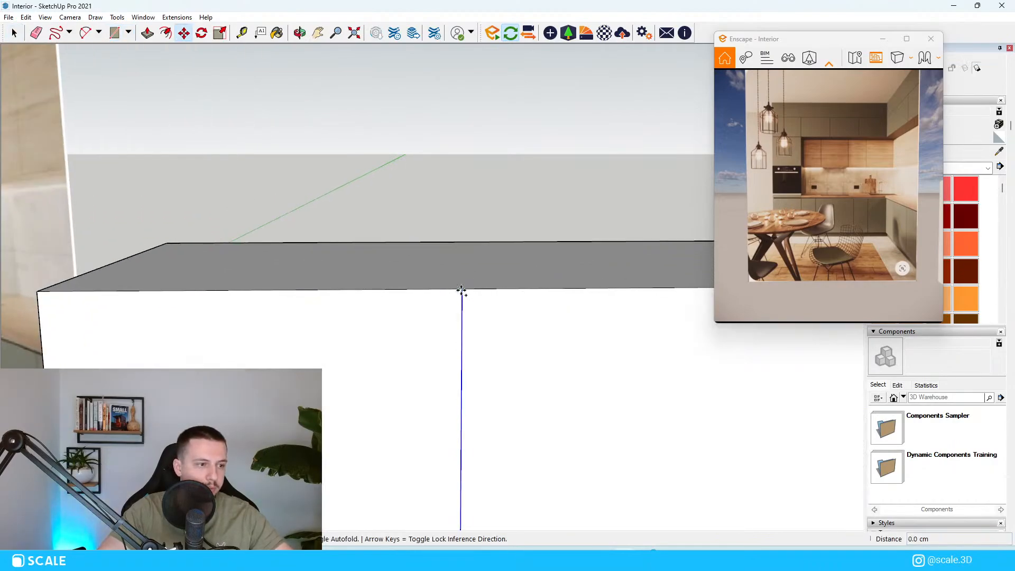
left_click(462, 291)
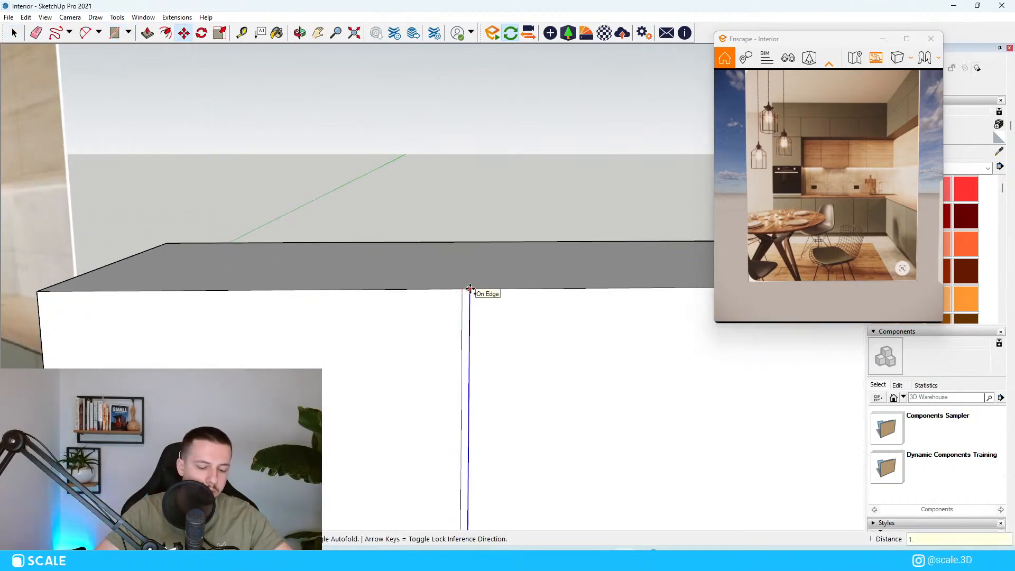
left_click(470, 289)
middle_click_drag(509, 239, 489, 237)
scroll(489, 238, "down", 6)
key("space")
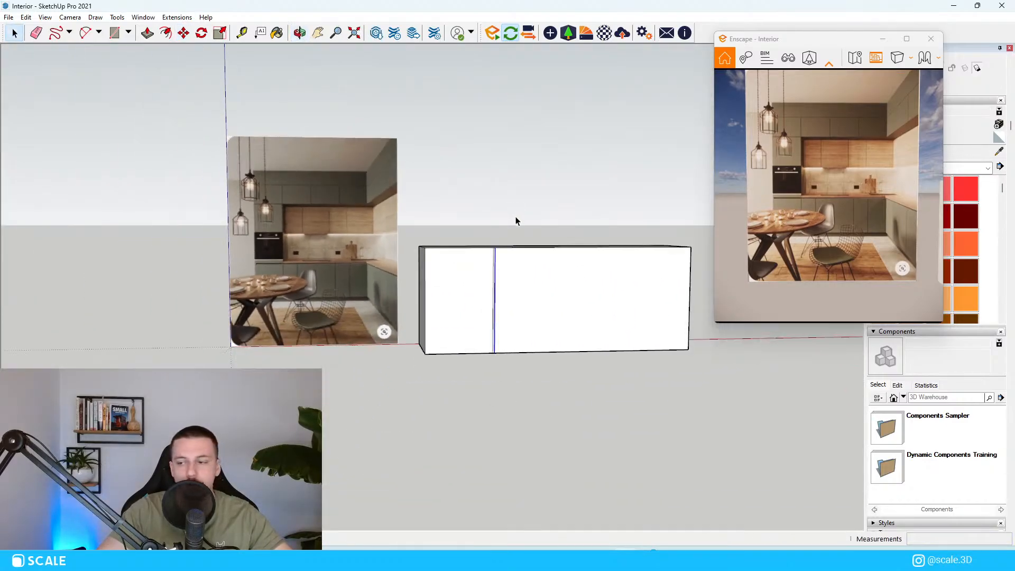
Draw a 240 × 3 cm rectangle along the top of the box's front face to mark off the worktop strip.
middle_click_drag(548, 287, 607, 246)
left_click(415, 272)
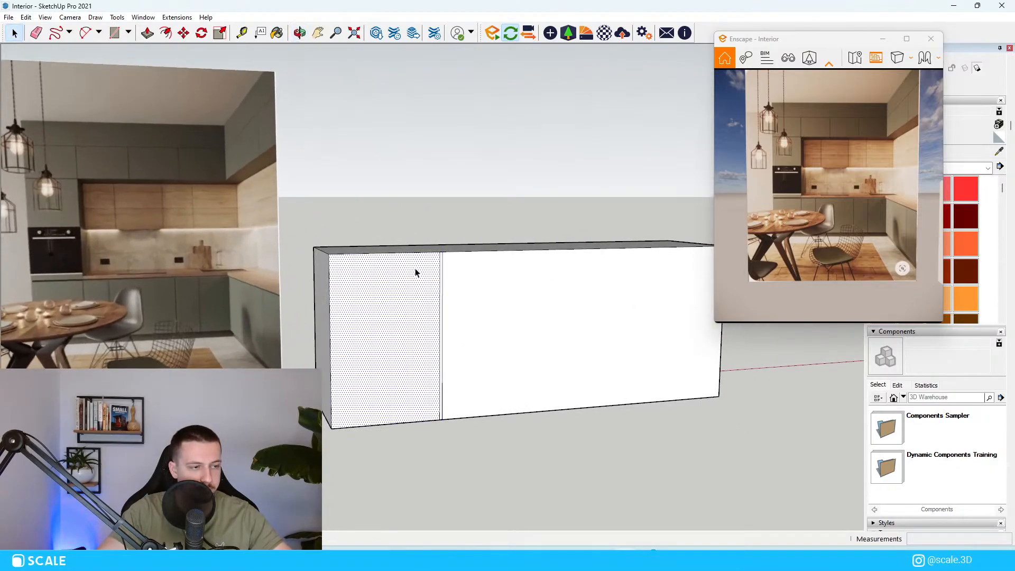
key("r")
left_click(329, 254)
middle_click_drag(724, 246, 555, 238, "shift")
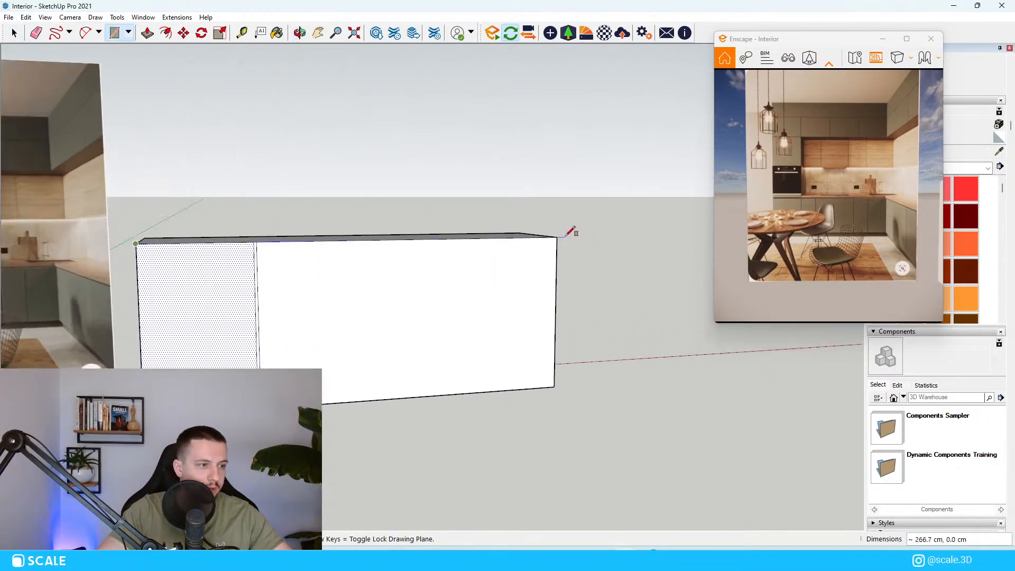
scroll(555, 246, "up", 2)
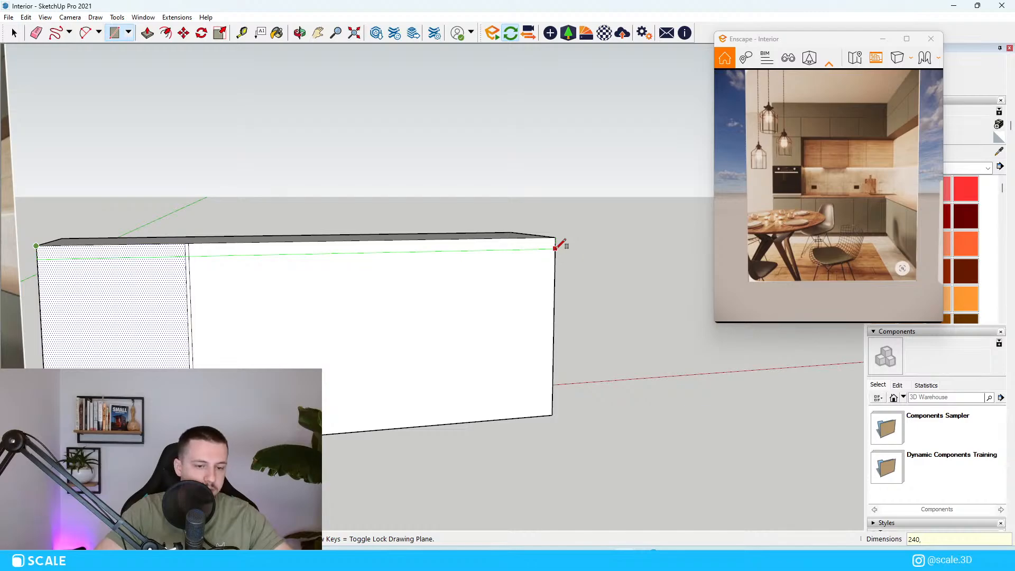
type("240,3")
key("Return")
key("space")
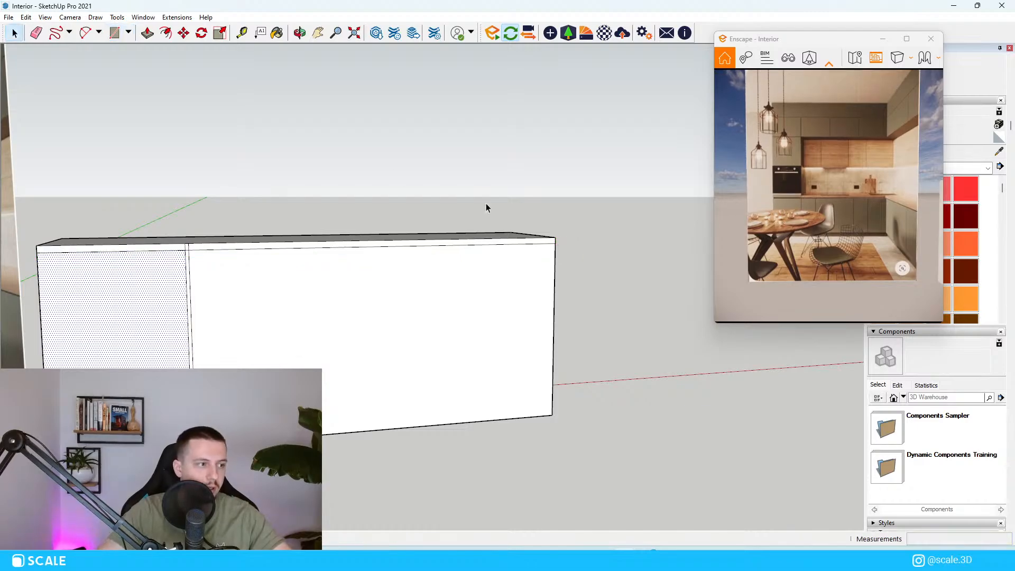
Erase the two short gap line segments that cross the worktop strip at the top of the cabinet front.
scroll(243, 262, "up", 5)
key("e")
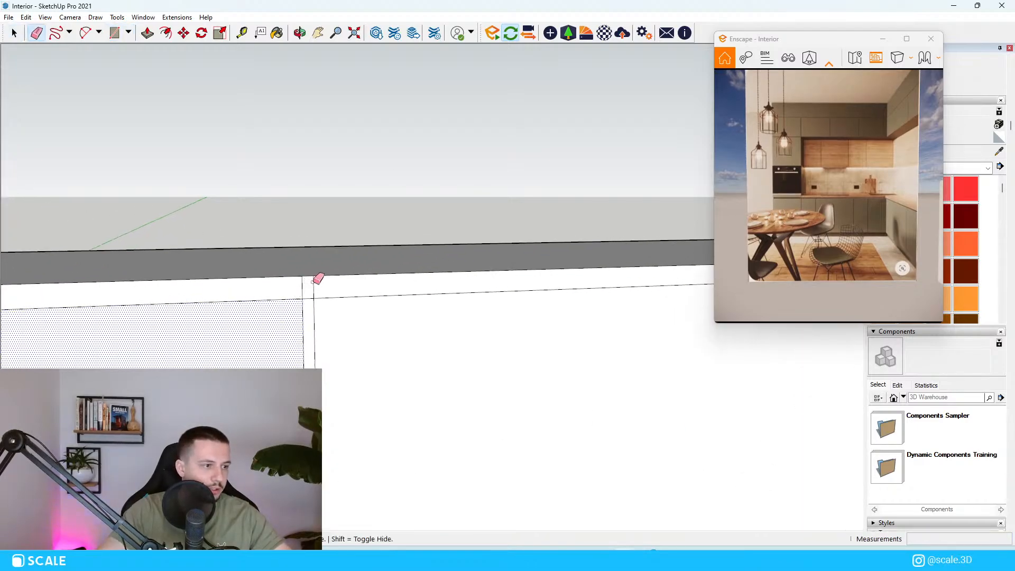
left_click_drag(314, 282, 301, 284)
key("space")
left_click(310, 286)
mouse_move(314, 285)
middle_mouse_down()
mouse_move(426, 249)
mouse_move(516, 277)
middle_mouse_up()
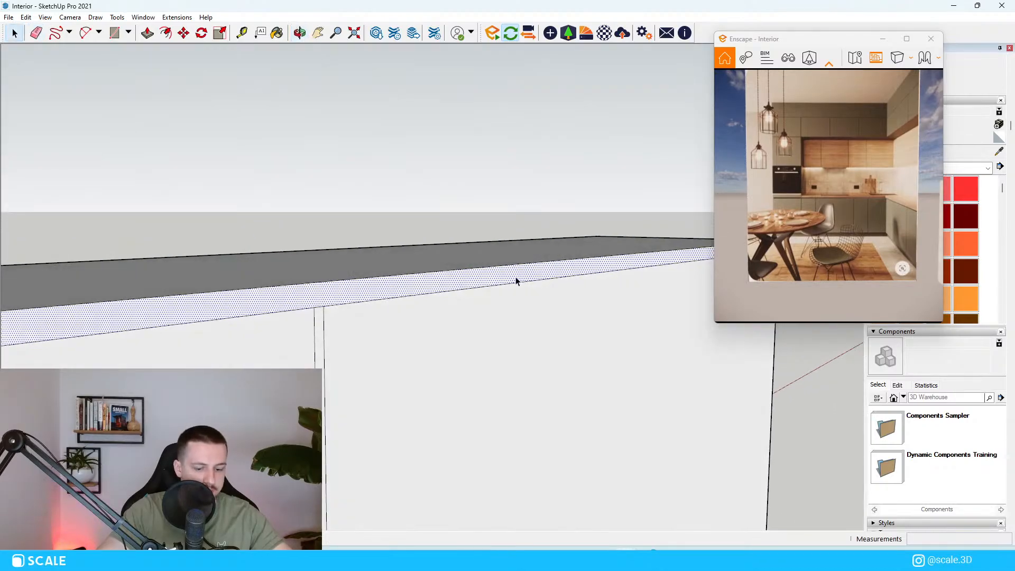
key("p")
left_click(476, 287)
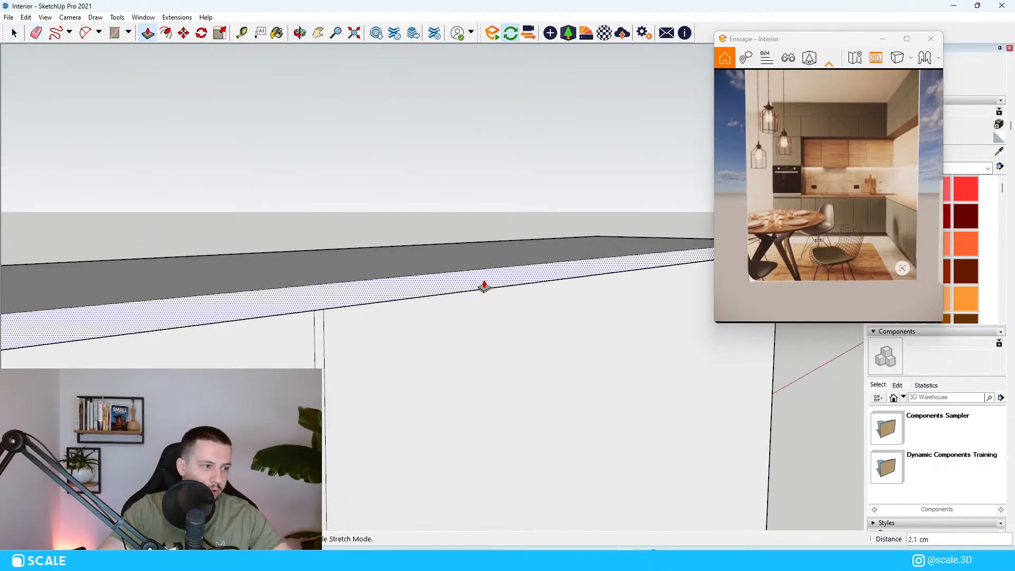
scroll(483, 286, "down", 4)
scroll(512, 257, "up", 5)
scroll(467, 265, "down", 2)
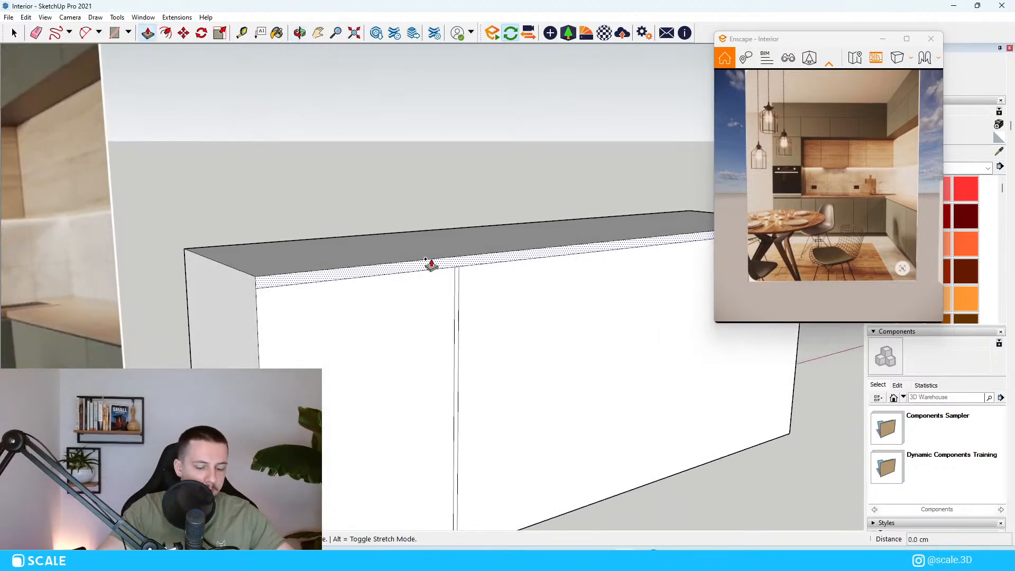
Split the worktop strip with a line at the gap's right edge and erase the strip's lower edge above the first door.
key("l")
key("space")
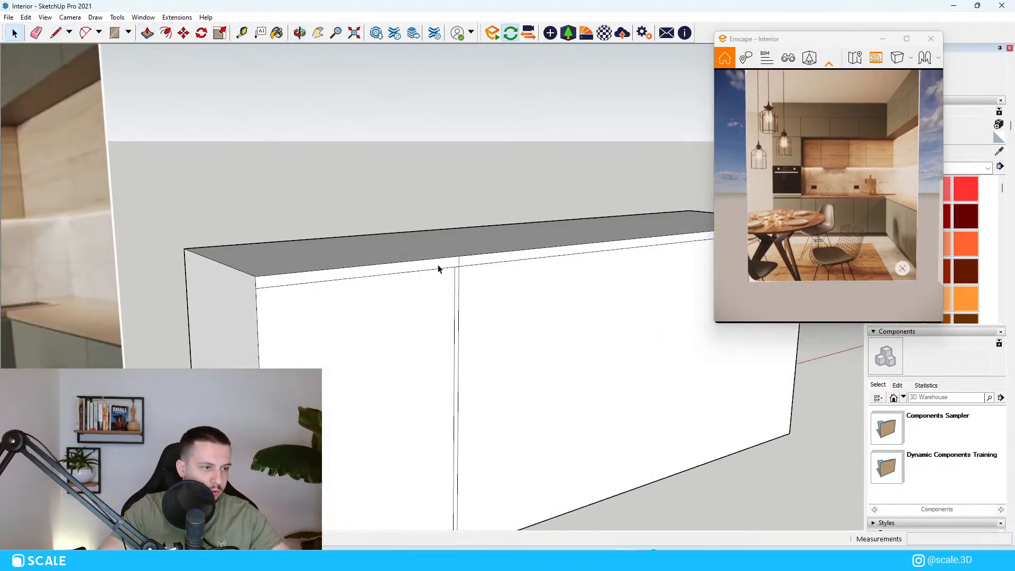
key("e")
left_click(452, 268)
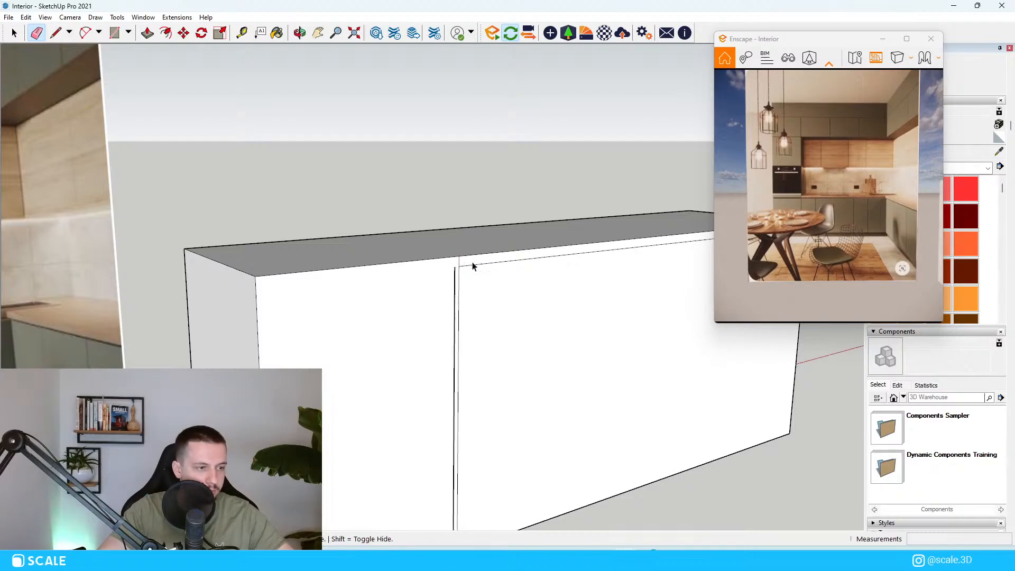
Extrude the remaining worktop strip 2.5 cm out from the cabinet front.
key("p")
left_click(473, 265)
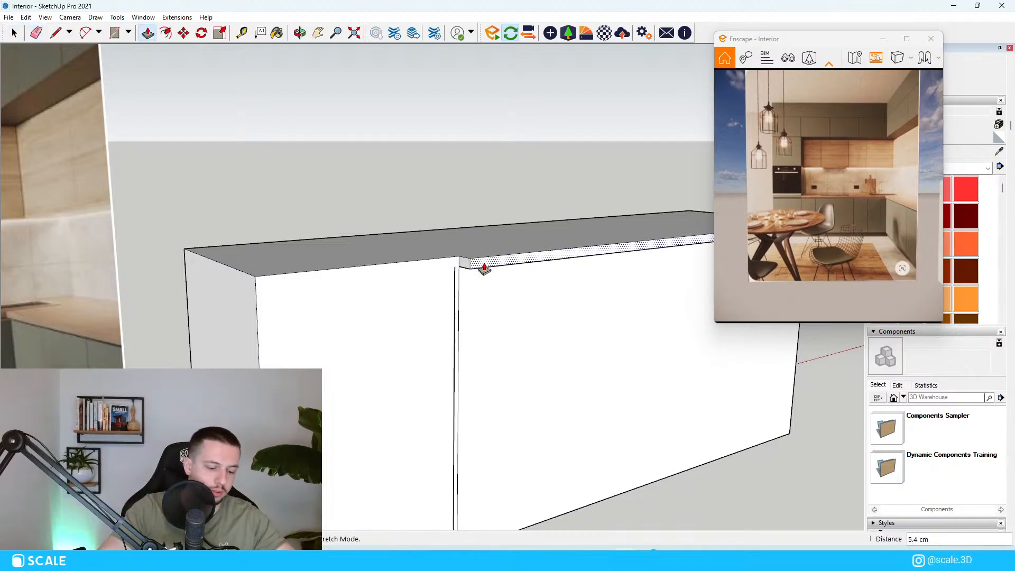
middle_click_drag(484, 268, 600, 229)
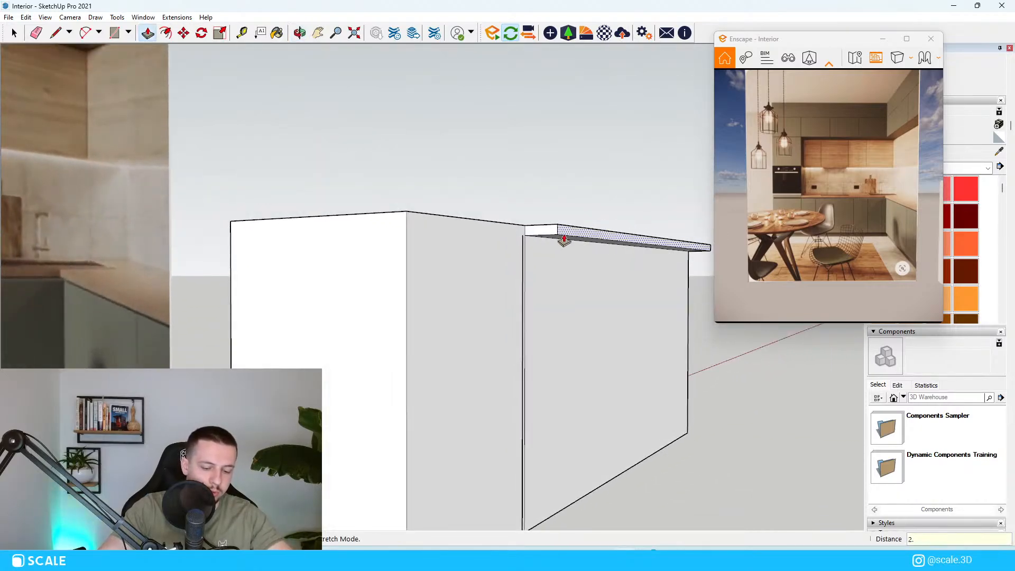
type("2.5")
key("Return")
Draw a vertical line about 3 cm long extending the first door's right edge up to the box's top edge.
scroll(562, 242, "down", 4)
middle_click_drag(562, 242, 568, 421)
key("space")
scroll(497, 288, "up", 7)
middle_click_drag(499, 305, 515, 249)
scroll(539, 276, "down", 1)
left_click(538, 279)
scroll(561, 272, "down", 5)
scroll(565, 269, "up", 4)
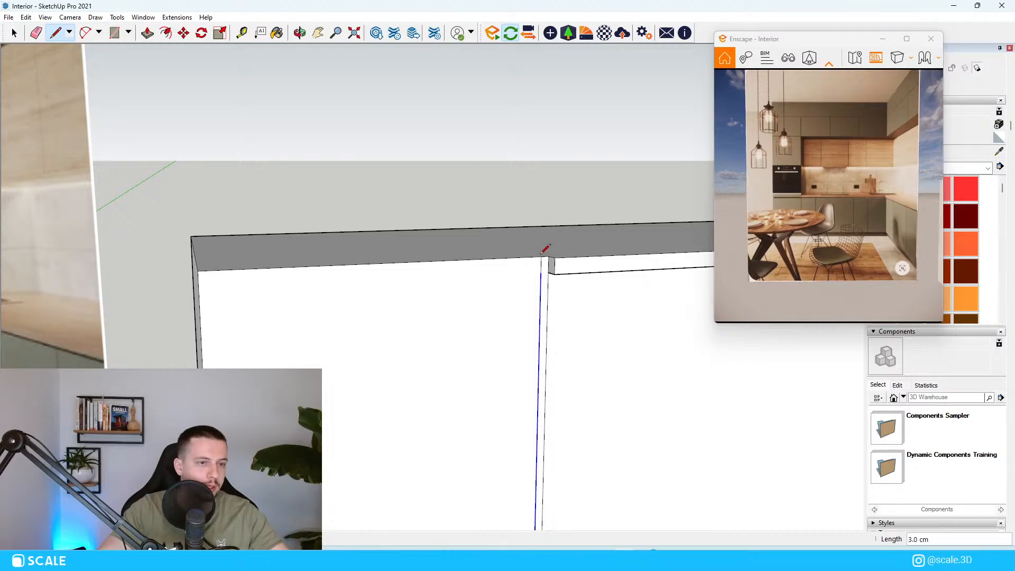
Compare the door divisions of the base cabinets in the kitchen reference image with the modelled cabinet front.
scroll(531, 262, "down", 5)
middle_click_drag(518, 271, 423, 291)
left_click(612, 317)
scroll(639, 312, "up", 4)
scroll(552, 292, "down", 5)
scroll(286, 248, "up", 2)
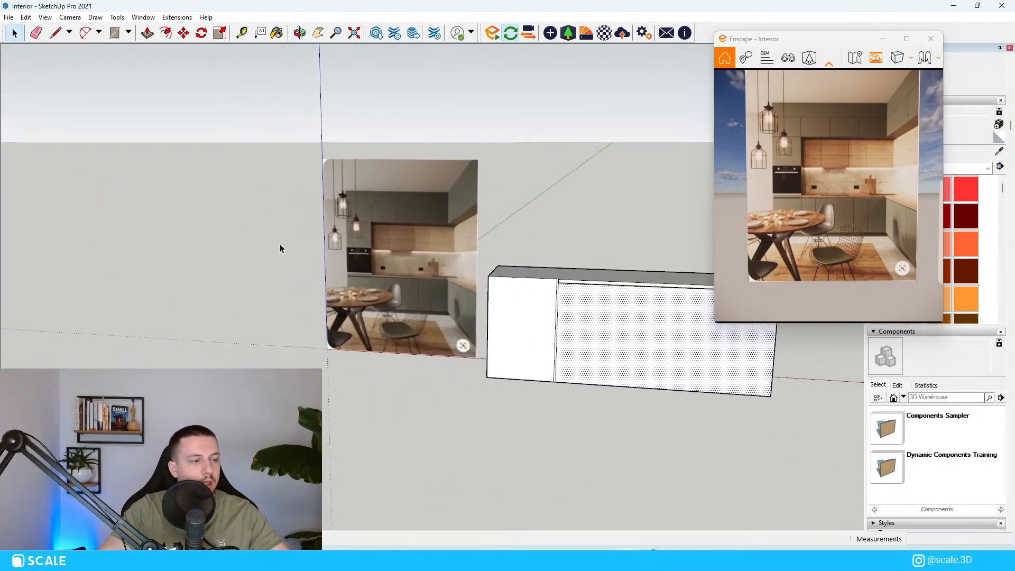
scroll(317, 250, "up", 2)
scroll(523, 285, "down", 3)
scroll(446, 296, "up", 4)
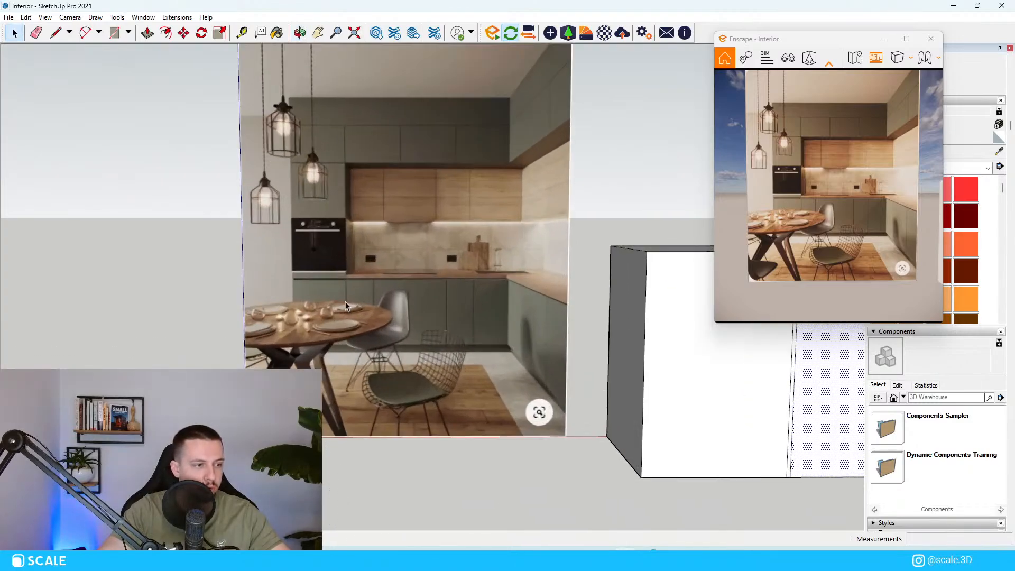
scroll(101, 254, "down", 5)
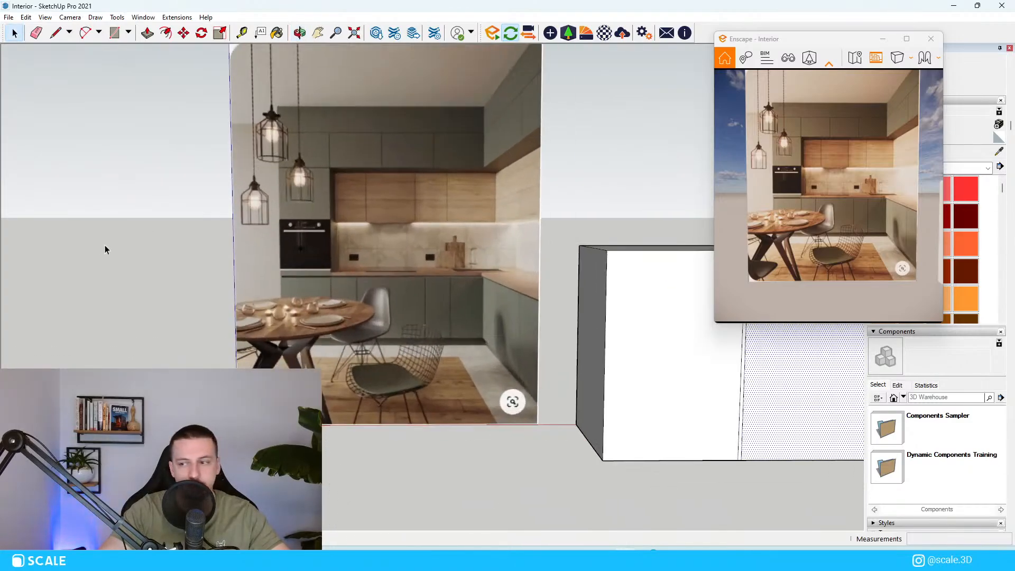
scroll(351, 295, "up", 2)
scroll(452, 307, "down", 2)
scroll(452, 307, "down", 1)
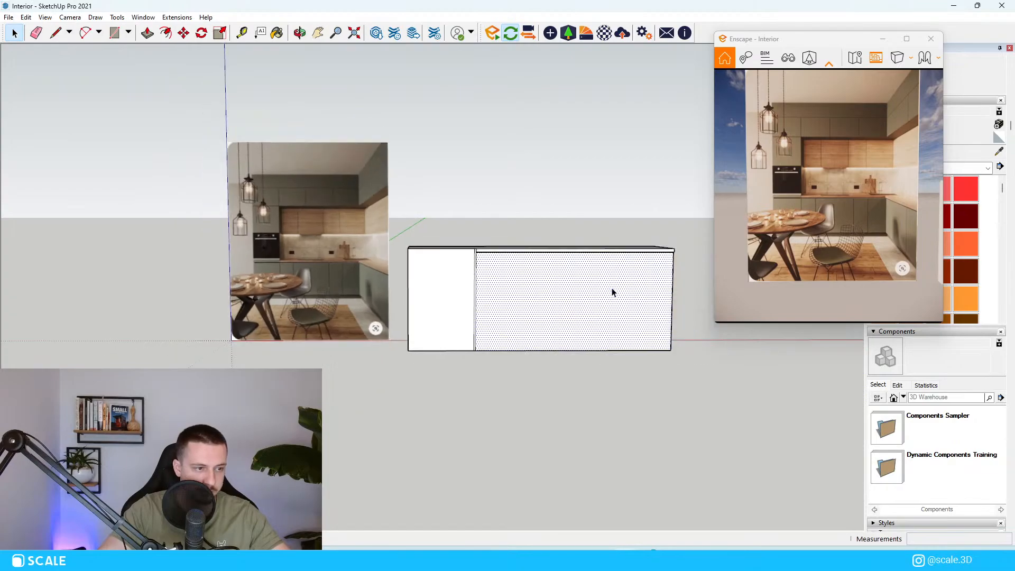
scroll(548, 276, "down", 1)
scroll(524, 315, "up", 3)
scroll(447, 314, "up", 2)
scroll(440, 328, "down", 3)
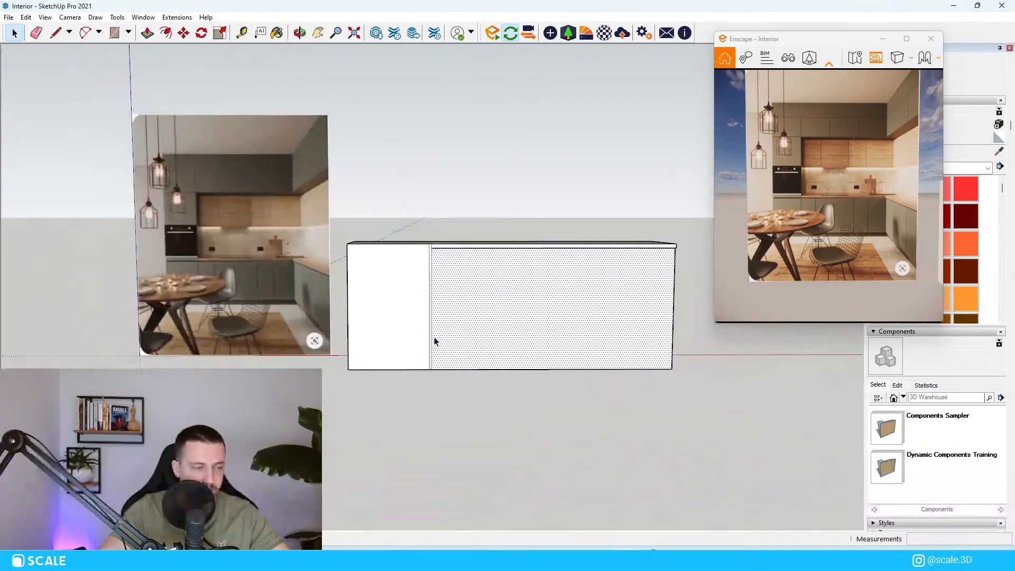
scroll(426, 356, "up", 3)
scroll(476, 344, "down", 2)
scroll(431, 295, "up", 3)
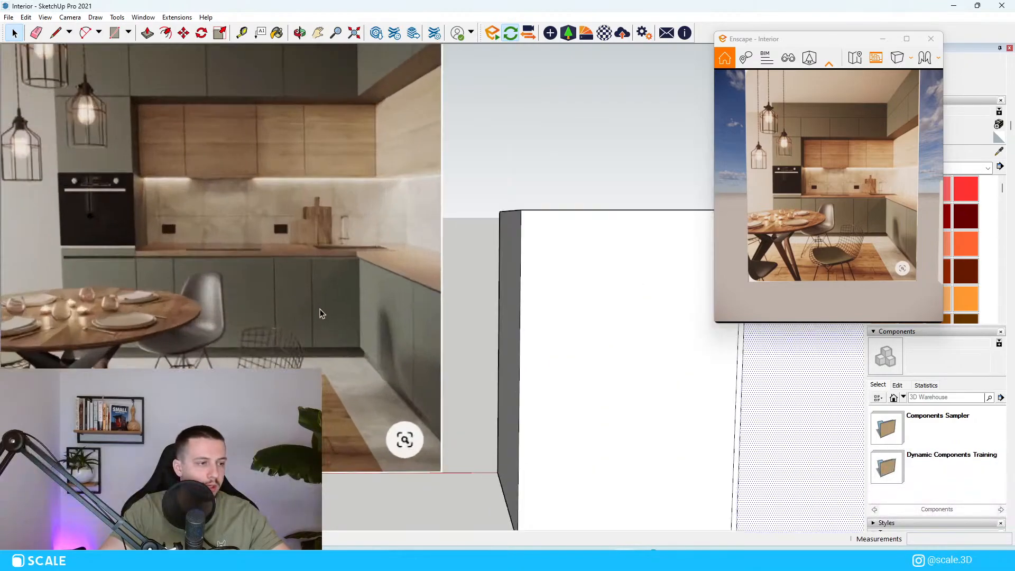
scroll(471, 329, "down", 2)
scroll(566, 340, "up", 2)
scroll(570, 345, "up", 2)
Copy the two vertical gap lines 35 cm to the right along the cabinet's bottom edge.
left_click(570, 344)
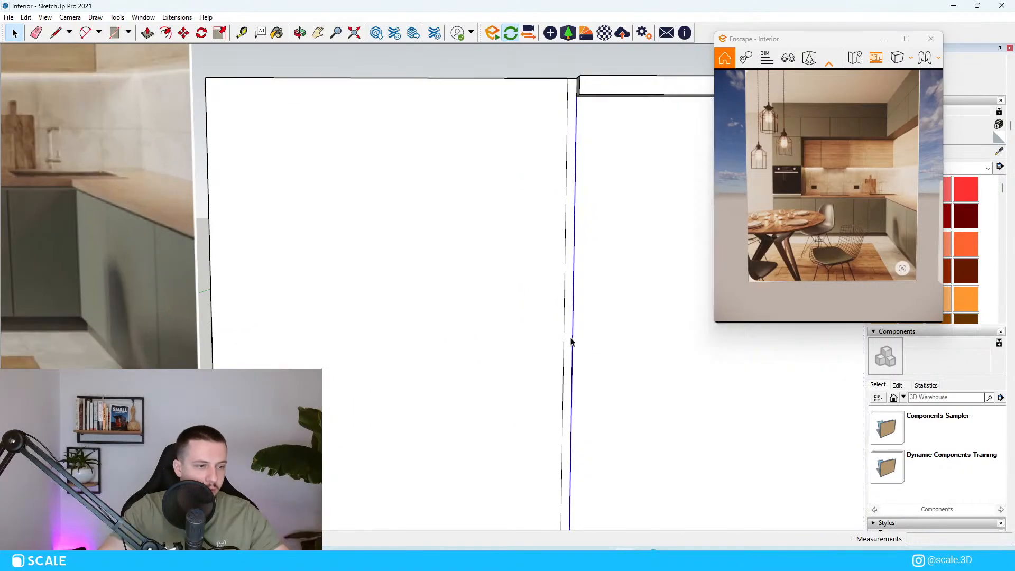
left_click(566, 338)
scroll(582, 367, "down", 3)
key("m")
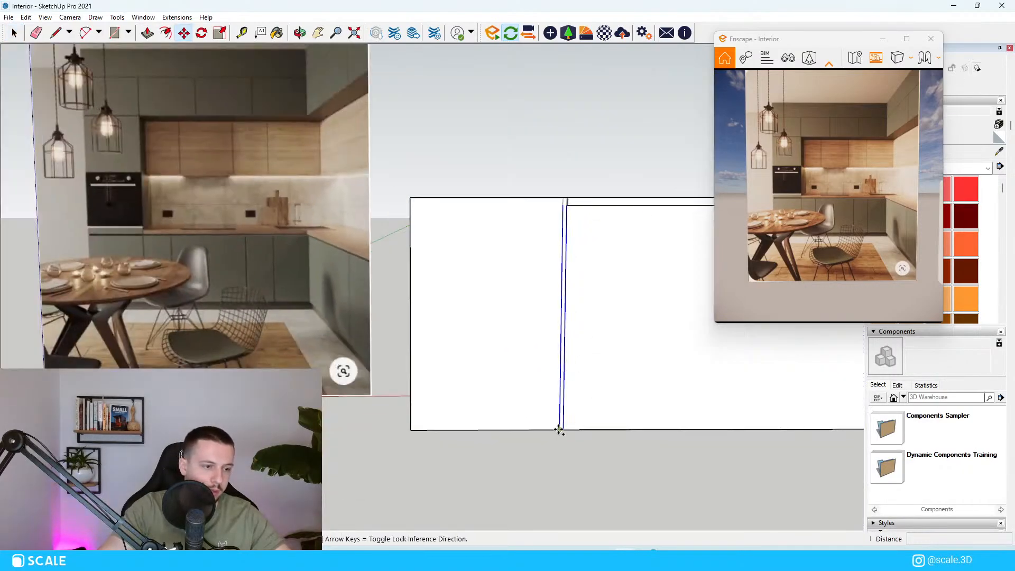
left_click(560, 429)
scroll(629, 430, "down", 1)
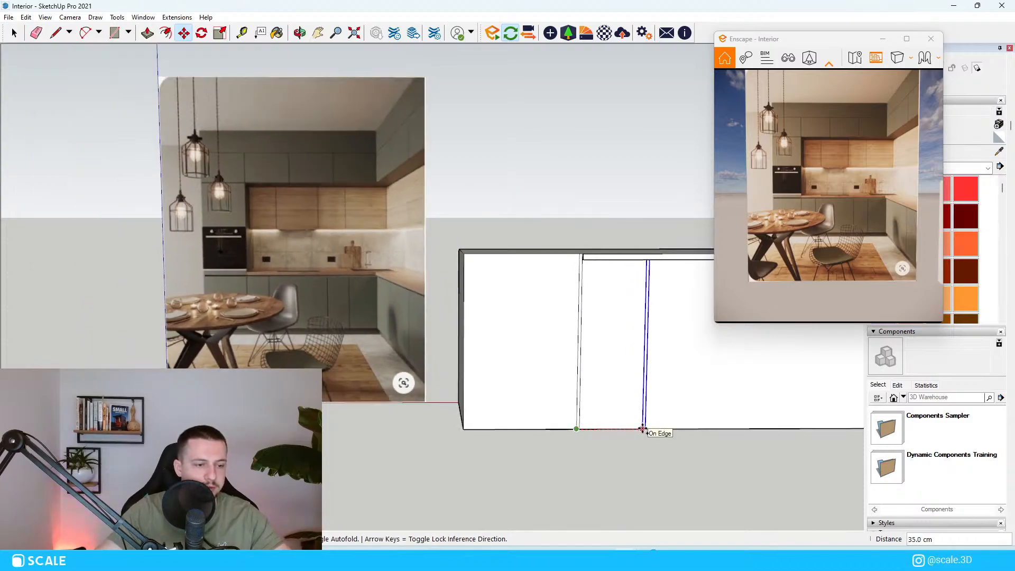
left_click(642, 429)
Copy the new pair of gap lines 65 cm further to the right to mark a wider front.
scroll(159, 267, "down", 2)
scroll(552, 397, "up", 2)
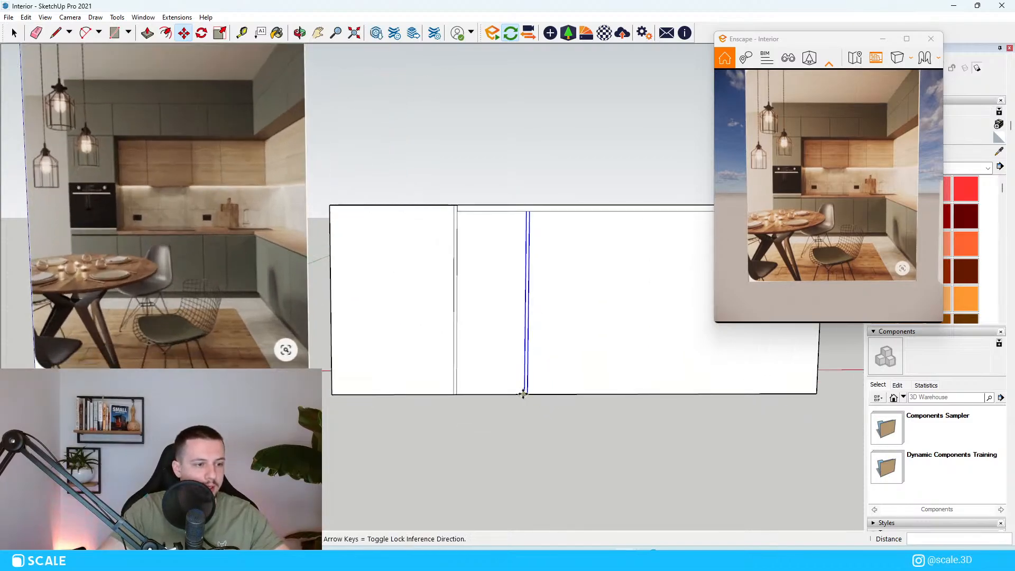
left_click(523, 394)
key("ctrl")
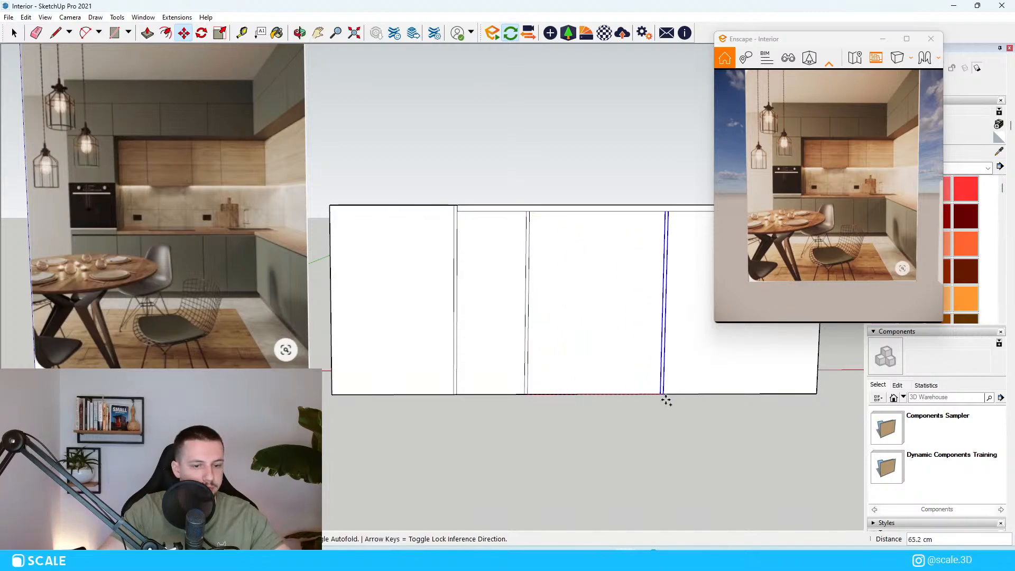
scroll(635, 402, "down", 2)
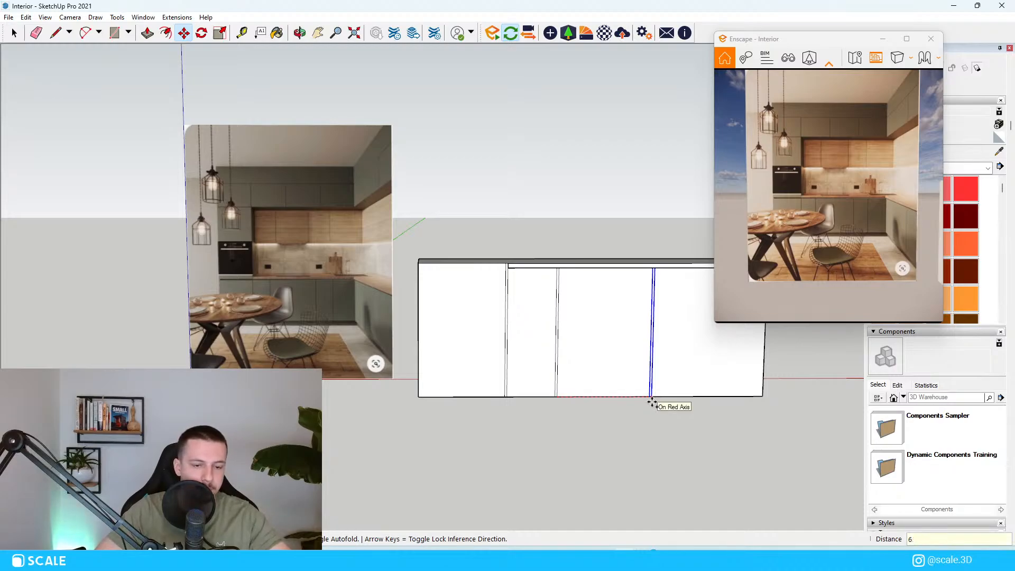
key("Return")
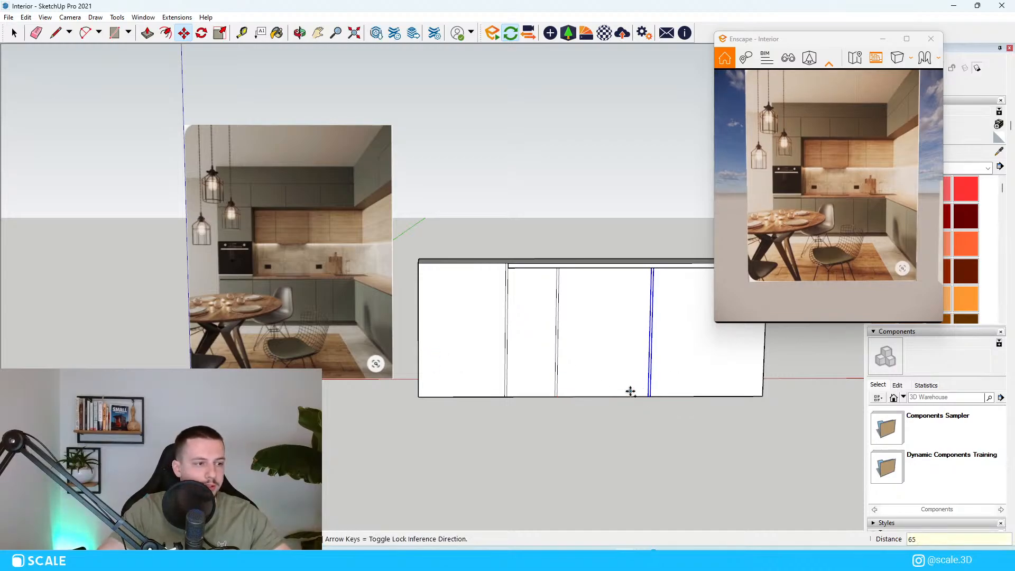
Copy the latest pair of gap lines 35 cm to the right to divide off the last two fronts.
left_click(652, 392)
key("ctrl")
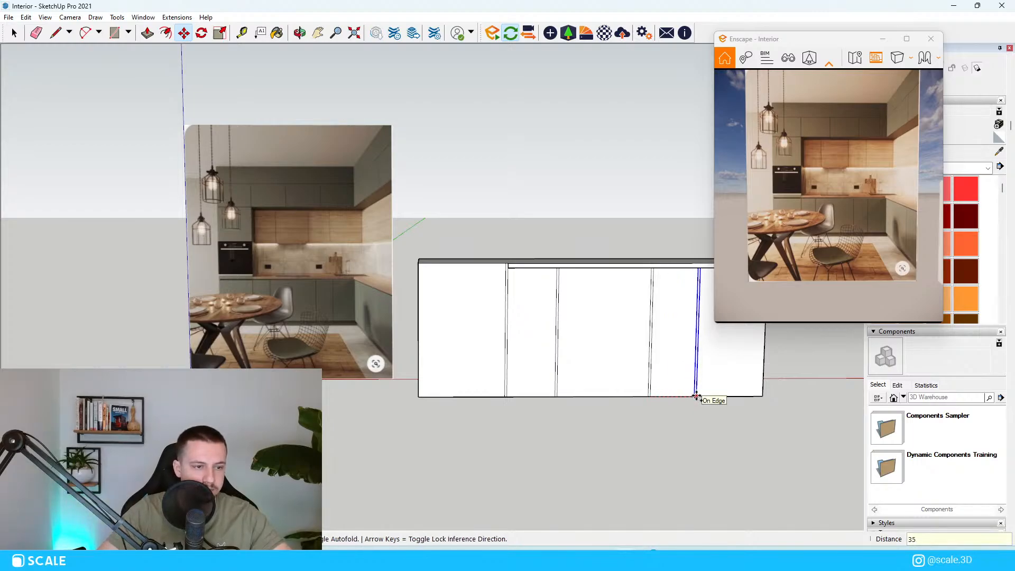
key("Return")
middle_click_drag(648, 432, 660, 310)
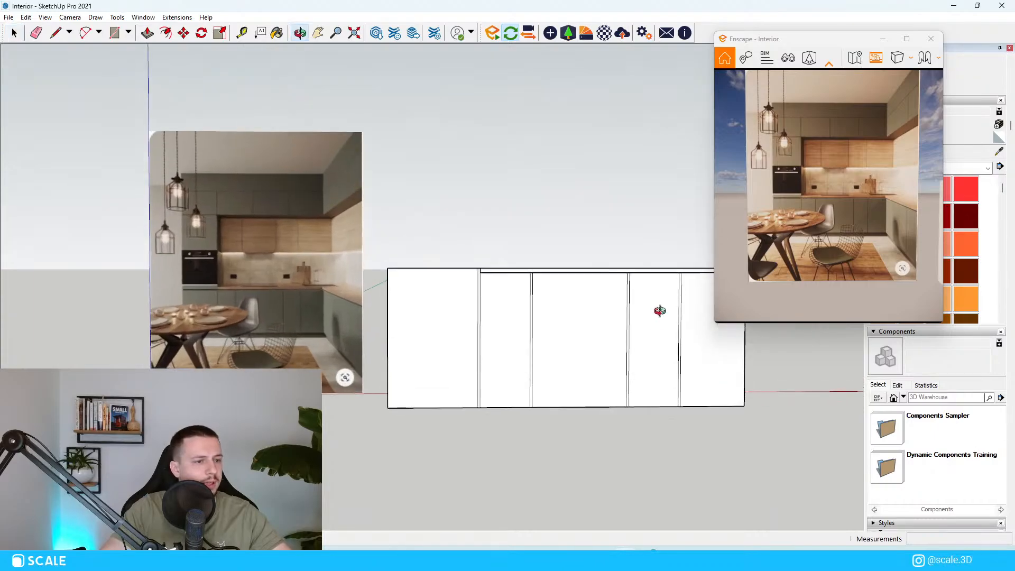
key("space")
Draw a 60 cm line across the cabinet's top face from the worktop's left end to the back edge.
middle_click_drag(543, 274, 627, 313)
scroll(428, 246, "up", 4)
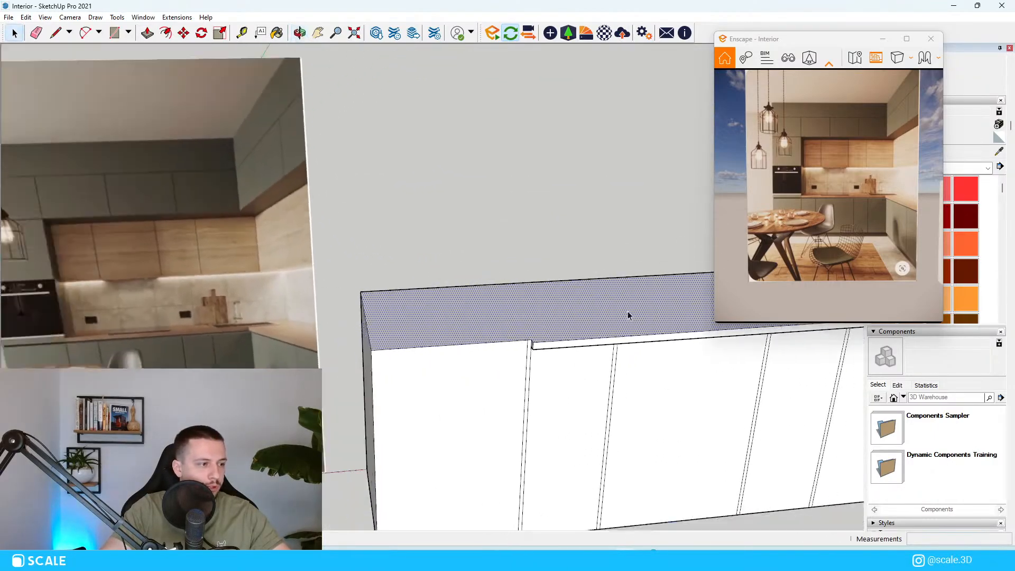
scroll(627, 312, "down", 1)
middle_click_drag(476, 285, 512, 318)
key("l")
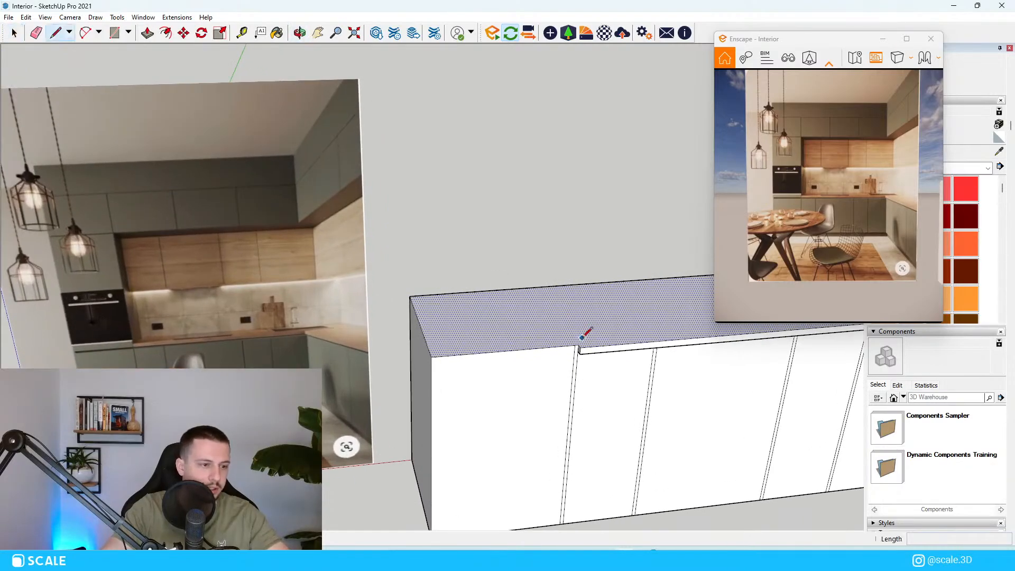
left_click(578, 344)
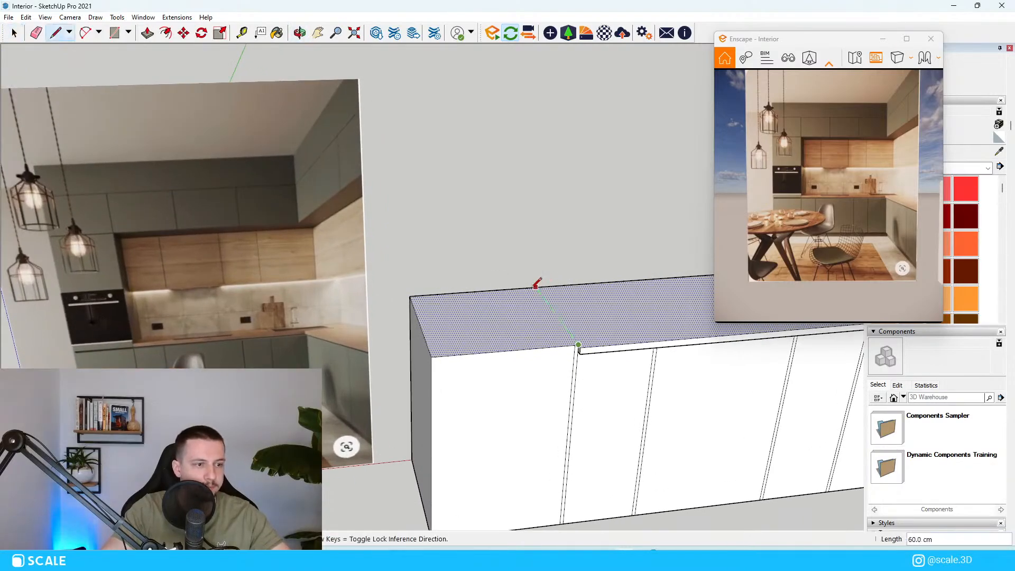
left_click(536, 286)
key("space")
Extrude the top face above the first door upward by about 181 cm to form the tall cabinet.
key("p")
left_click(504, 333)
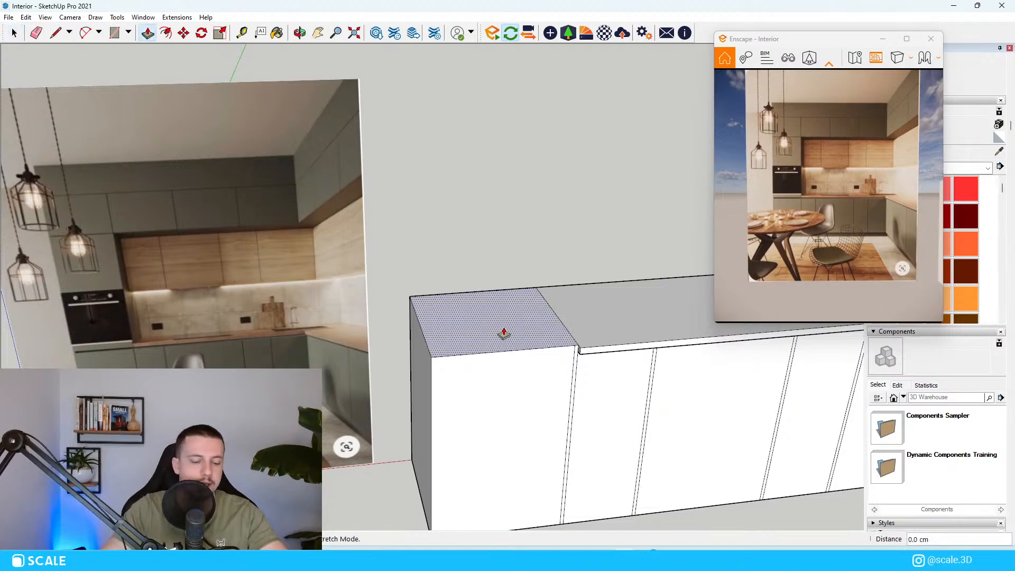
scroll(426, 319, "down", 5)
middle_click_drag(426, 319, 411, 183)
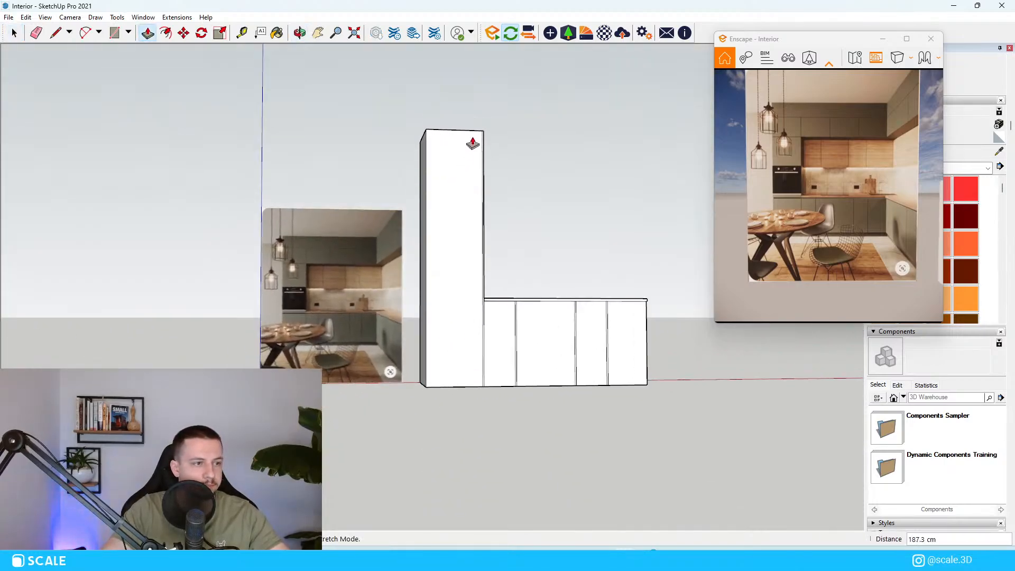
middle_click_drag(597, 143, 511, 299)
scroll(410, 242, "up", 2)
scroll(522, 287, "up", 2)
scroll(566, 290, "down", 3)
scroll(389, 293, "up", 5)
scroll(511, 299, "down", 4)
scroll(602, 296, "up", 6)
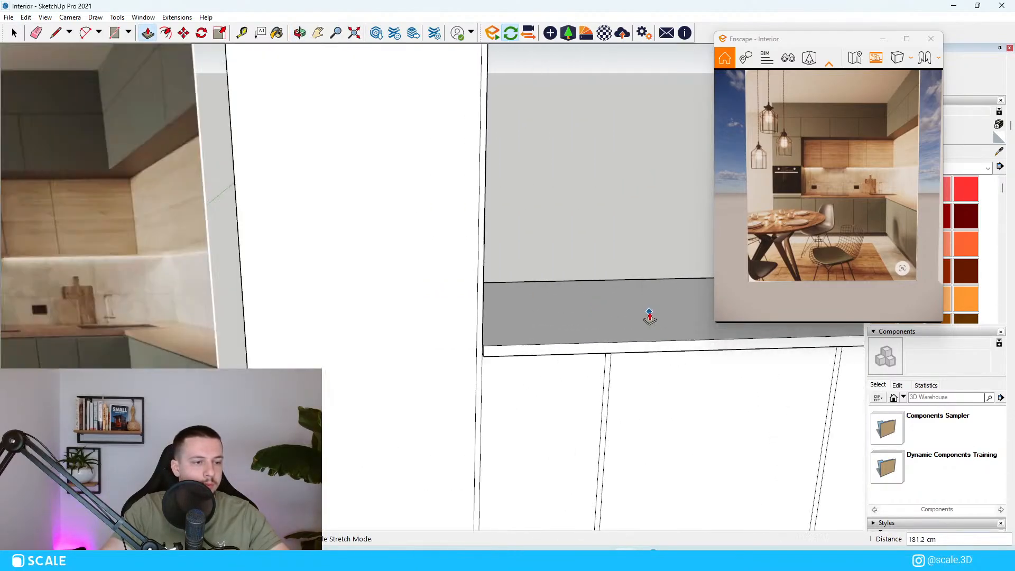
Select the whole L-shaped cabinet body with all its connected geometry and make it a group.
scroll(650, 316, "down", 5)
middle_click_drag(541, 380, 306, 262)
scroll(536, 285, "down", 3)
key("space")
scroll(493, 310, "down", 1)
triple_click(494, 310)
scroll(494, 310, "up", 3)
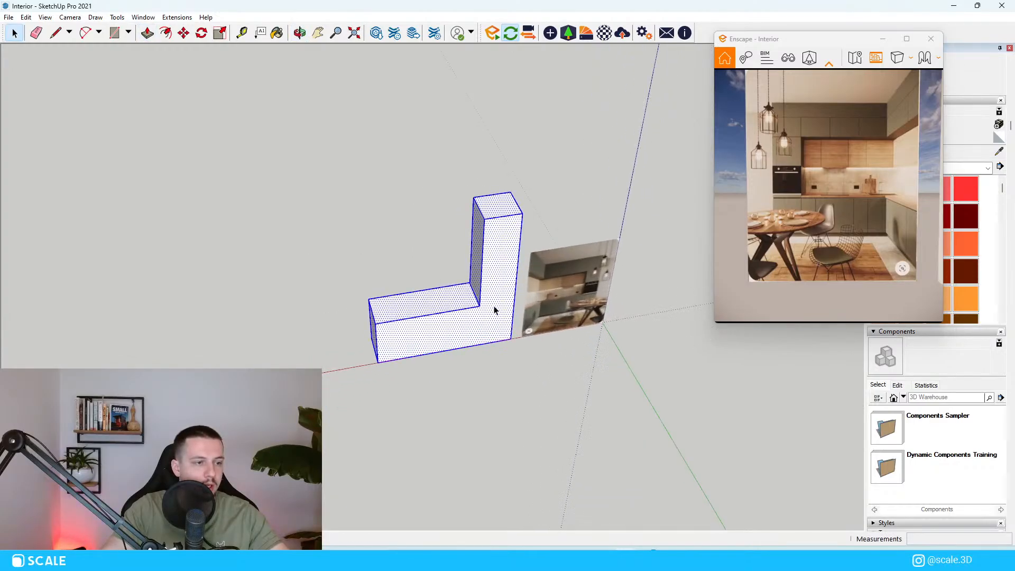
right_click(494, 310)
left_click(529, 399)
Draw a narrow ground rectangle along the cabinets' back, from the tall cabinet's bottom corner past the low cabinet's far end.
key("r")
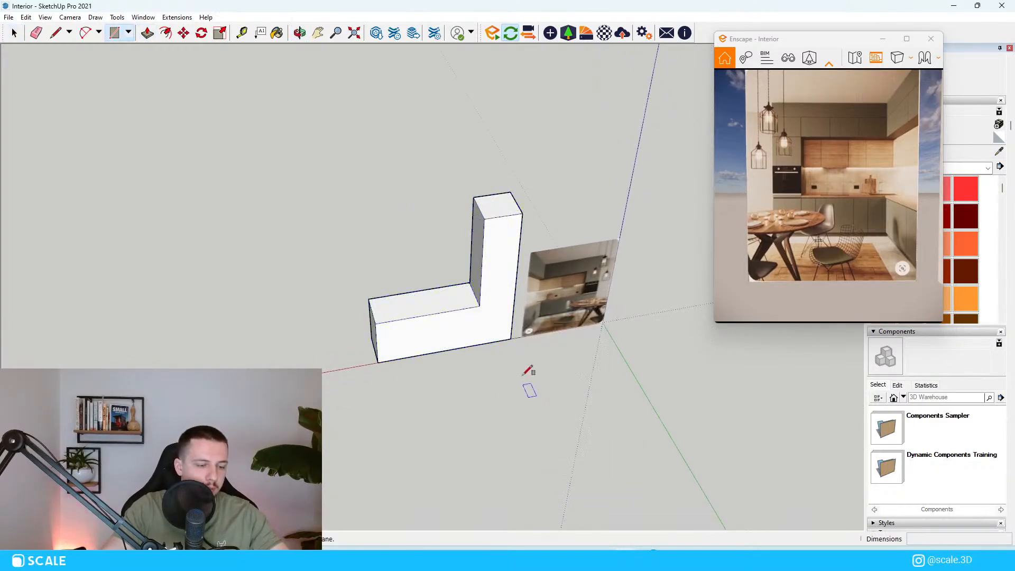
left_click(511, 339)
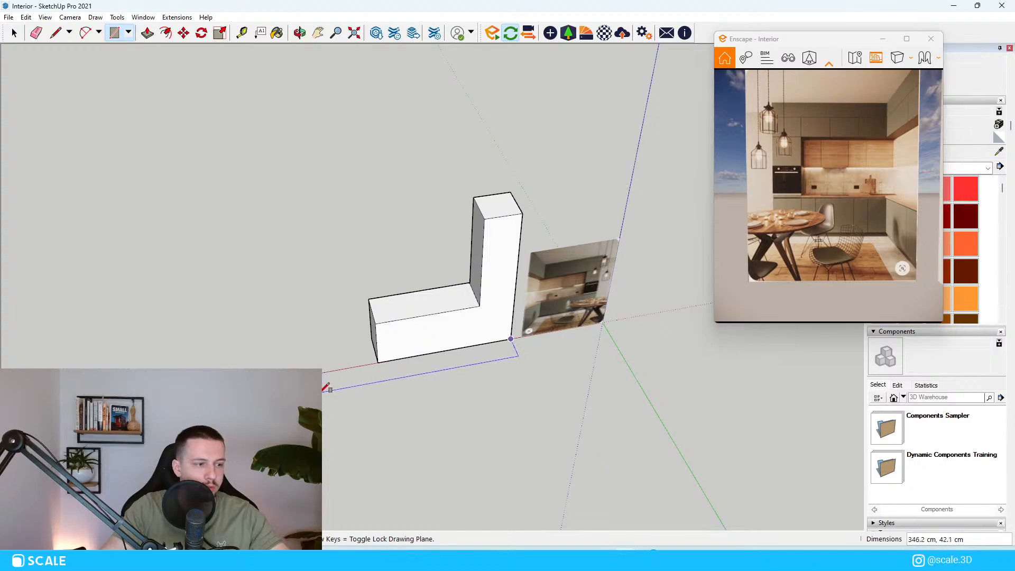
left_click(511, 338)
key("space")
mouse_move(510, 339)
middle_mouse_down()
mouse_move(466, 340)
mouse_move(494, 349)
middle_mouse_up()
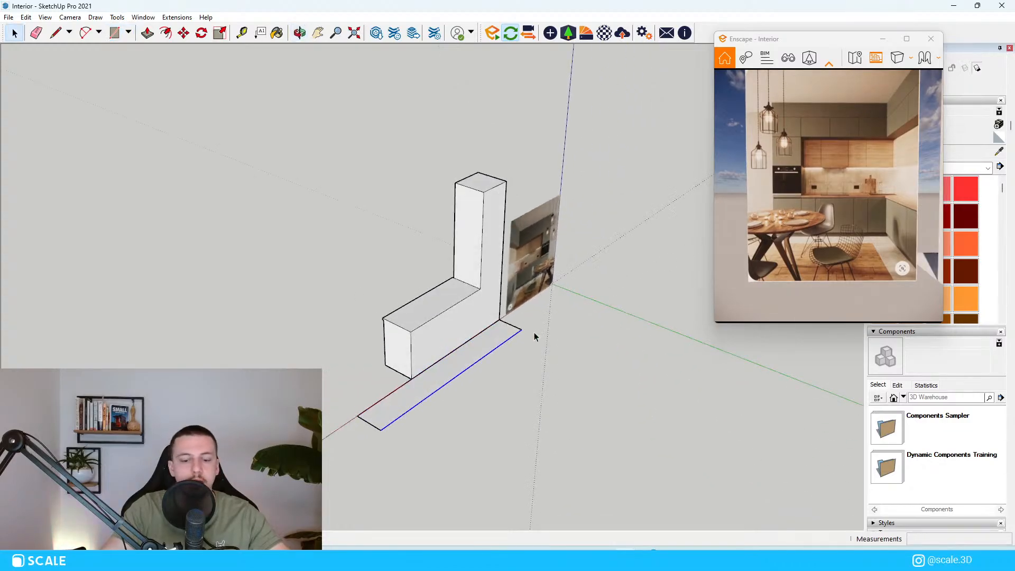
Extrude the ground rectangle behind the cabinets upward to the tall cabinet's height to form the back wall.
key("p")
left_click(476, 363)
middle_click_drag(603, 248, 627, 245)
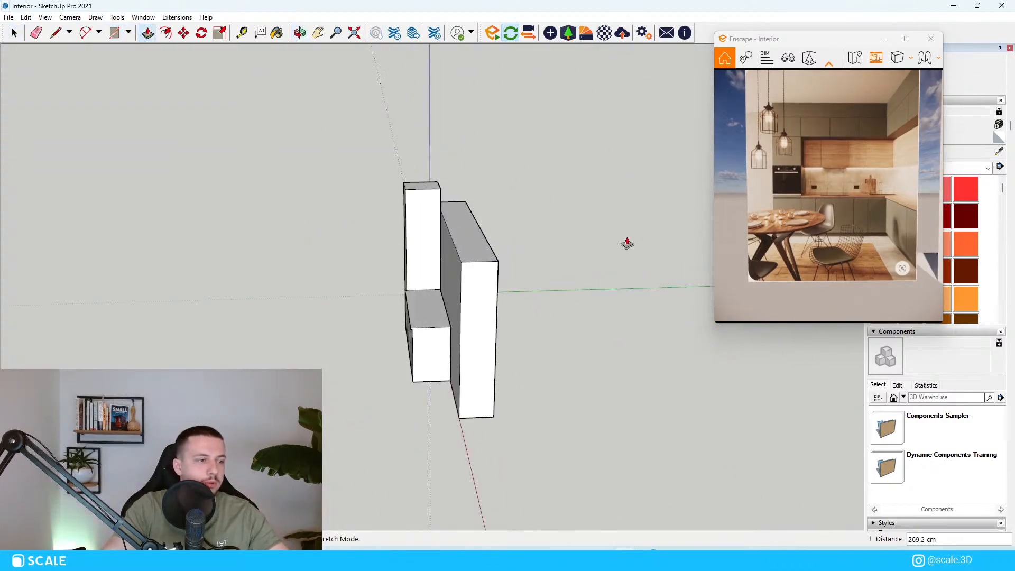
left_click(407, 203)
key("space")
Open the cabinet group and draw a plinth strip about 240 cm by 8.4 cm along the base of the front faces.
middle_click_drag(277, 217, 624, 329)
scroll(510, 293, "up", 2)
middle_click_drag(553, 344, 526, 360)
scroll(526, 357, "up", 5)
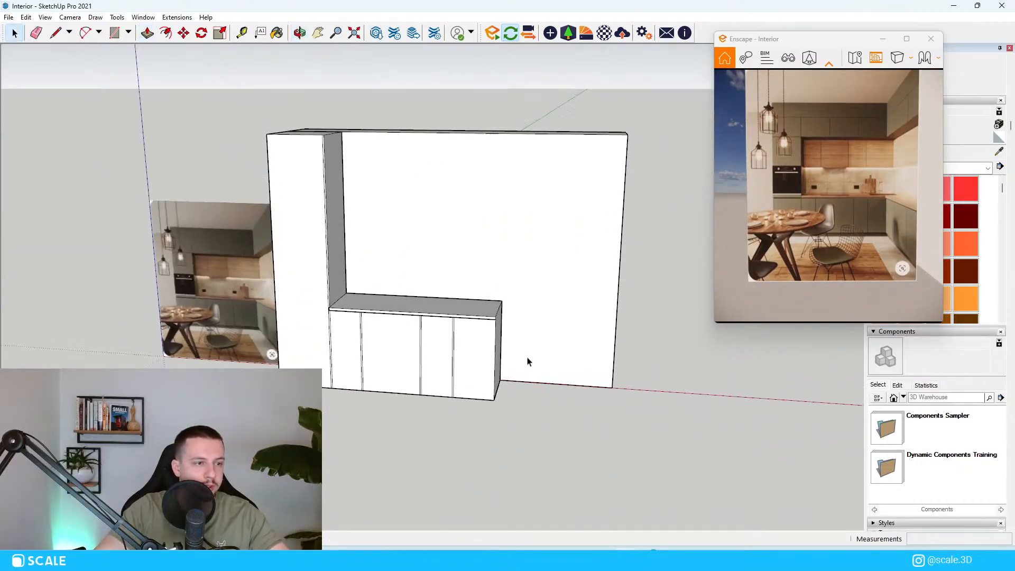
middle_click_drag(504, 326, 498, 360)
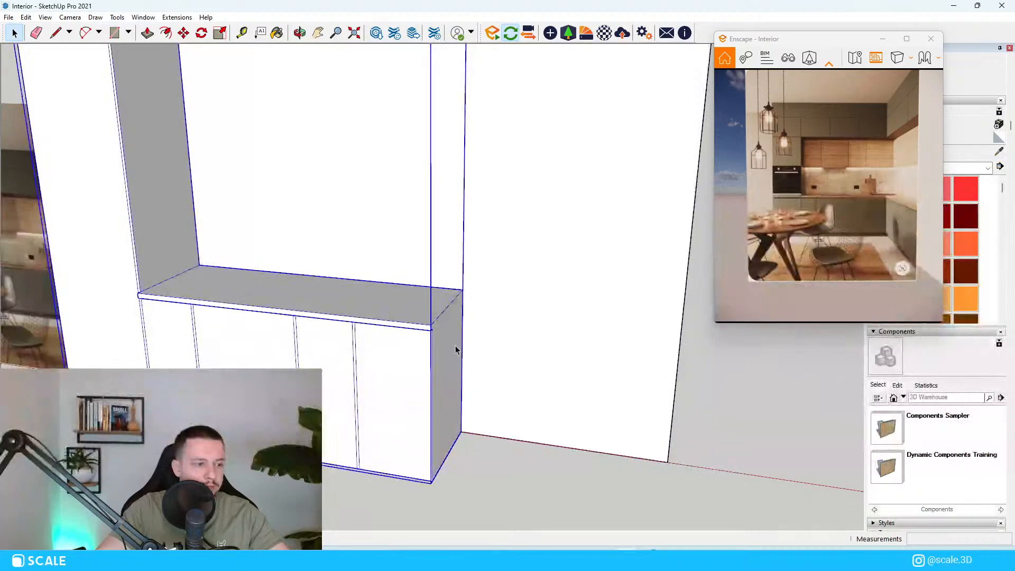
double_click(454, 353)
left_click(458, 387)
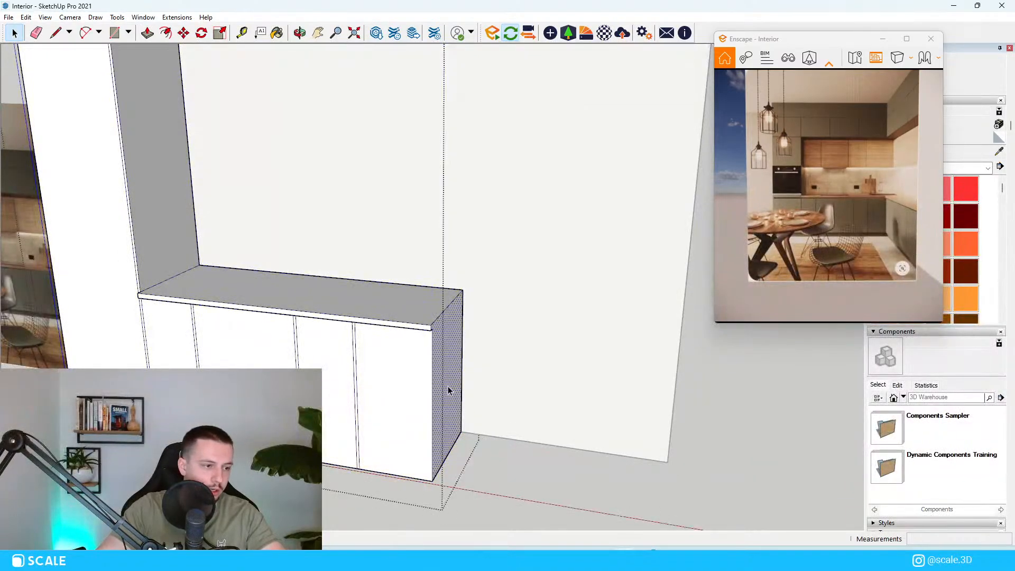
scroll(448, 391, "down", 3)
middle_click_drag(486, 419, 589, 274)
scroll(497, 392, "up", 1)
left_click(509, 399)
scroll(715, 387, "down", 4)
scroll(318, 376, "up", 5)
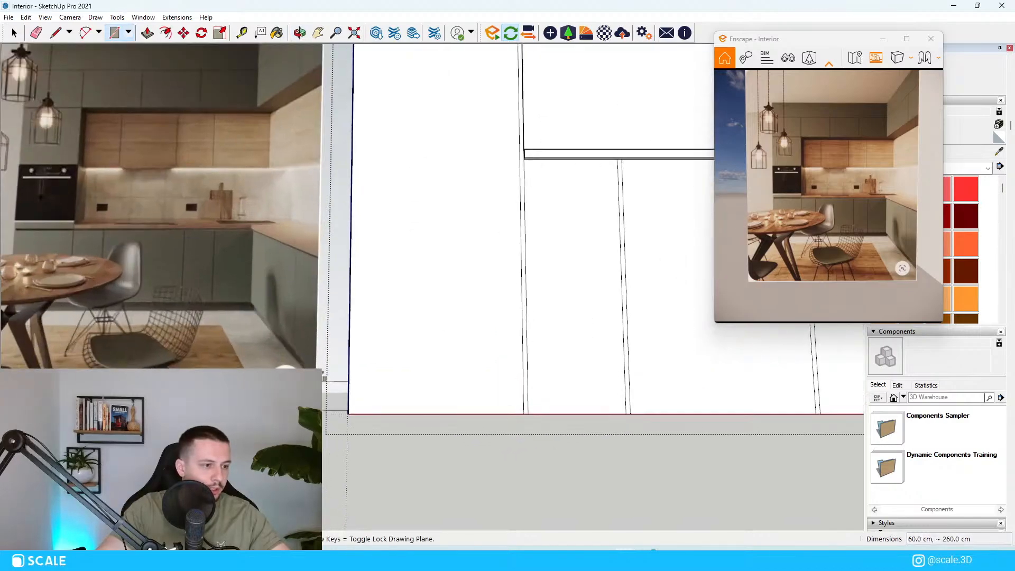
scroll(313, 382, "up", 1)
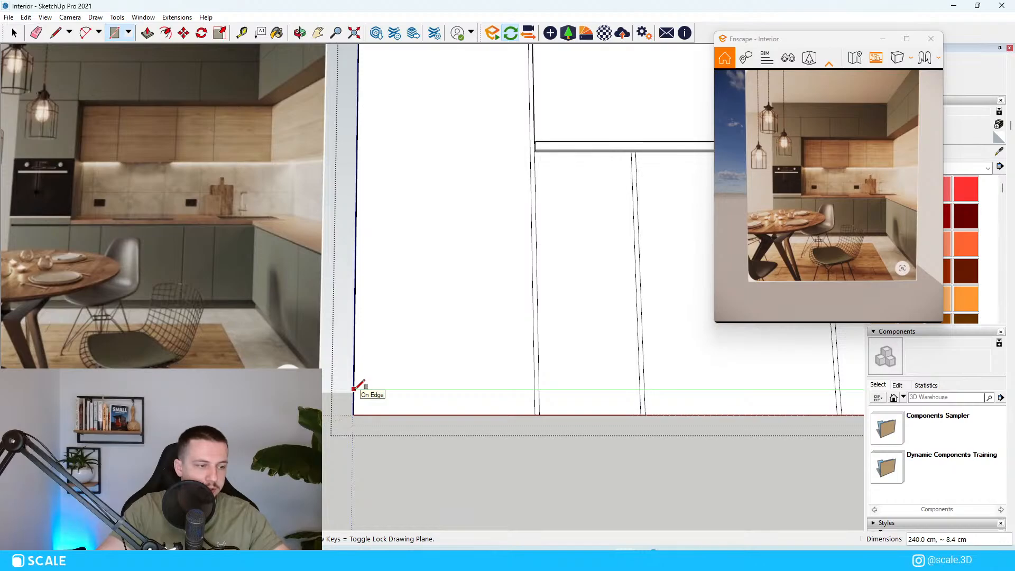
left_click(354, 388)
Erase the door gap lines inside the plinth strip so it becomes one continuous face.
key("space")
left_click(531, 404)
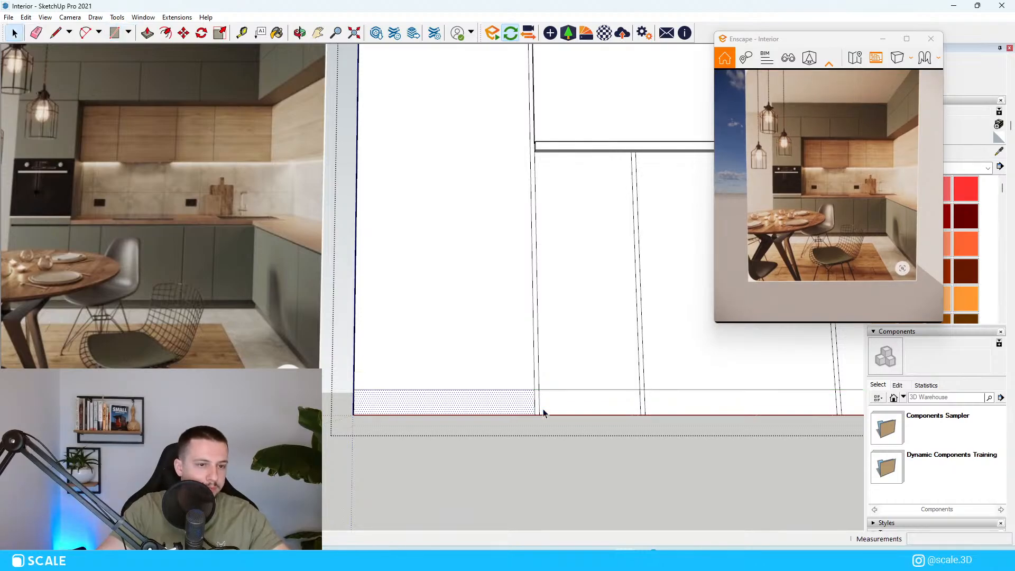
key("e")
left_click(540, 398)
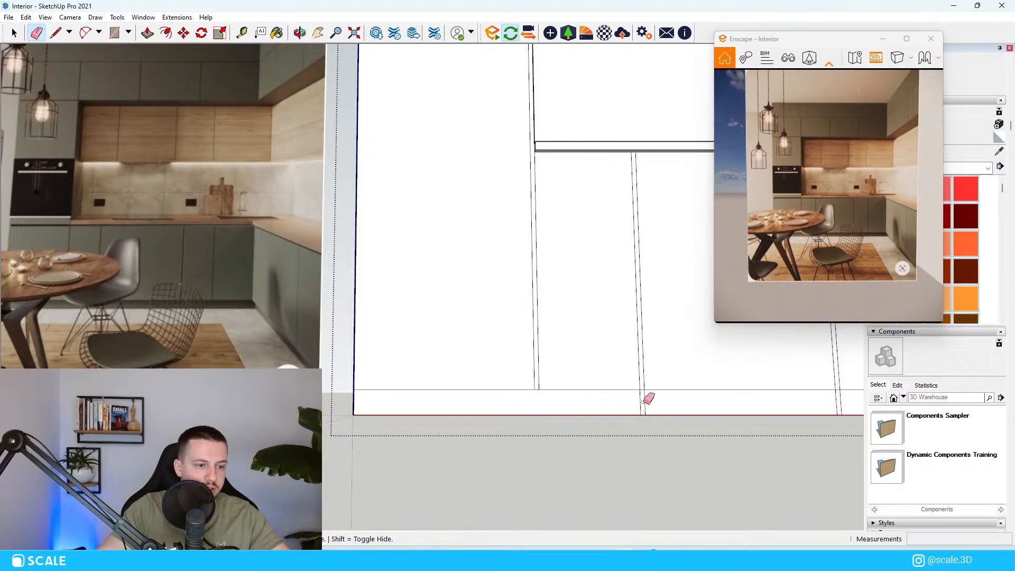
left_click(641, 402)
scroll(435, 354, "down", 6)
scroll(746, 383, "up", 7)
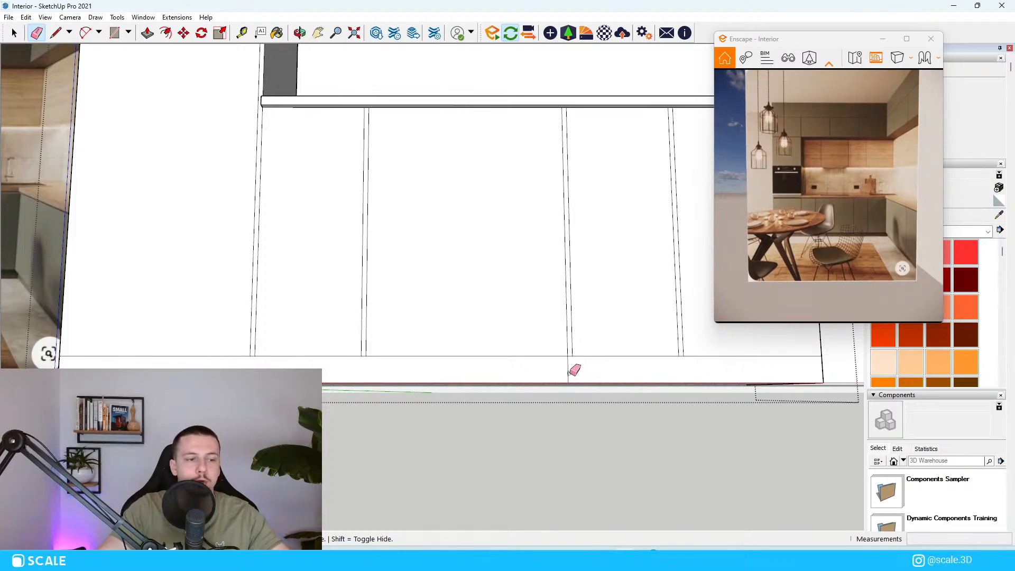
scroll(493, 380, "down", 5)
middle_click_drag(493, 380, 330, 395)
key("space")
Push the plinth face inward about 2.6 cm to recess it below the doors.
scroll(465, 405, "up", 7)
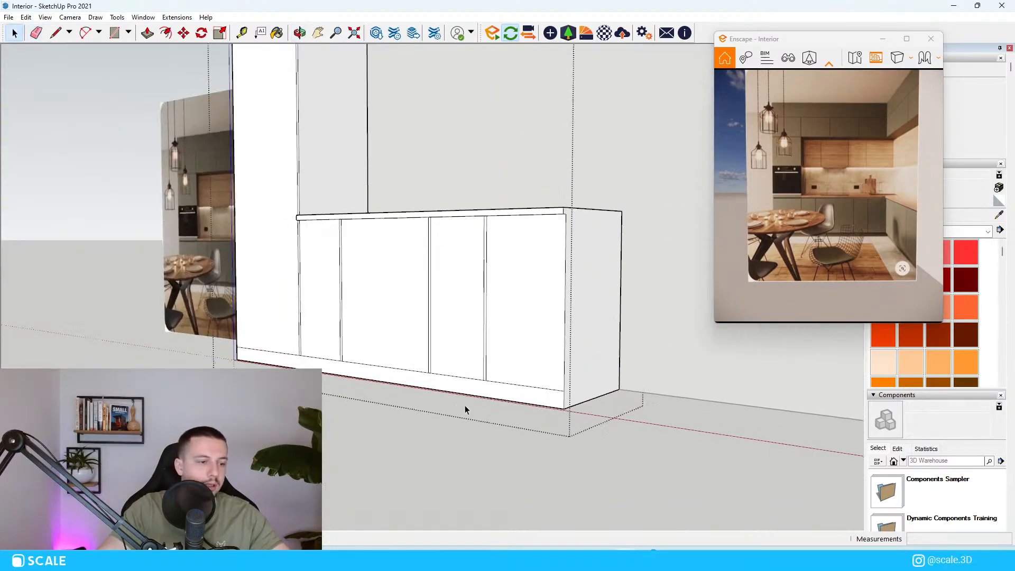
mouse_move(534, 390)
middle_mouse_down()
mouse_move(598, 398)
mouse_move(600, 413)
middle_mouse_up()
left_click(605, 441)
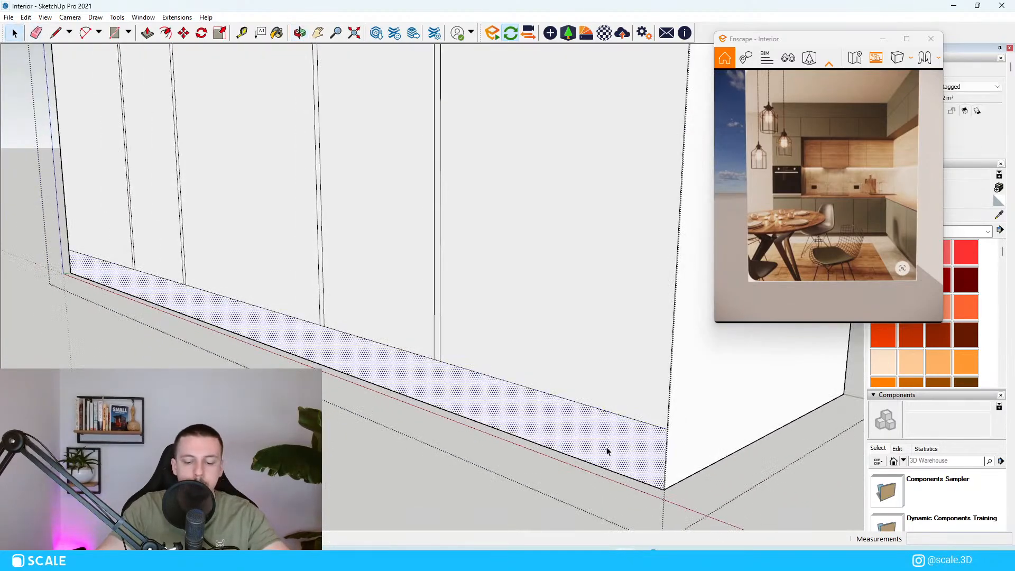
key("p")
middle_click_drag(633, 458, 553, 391)
left_click(591, 445)
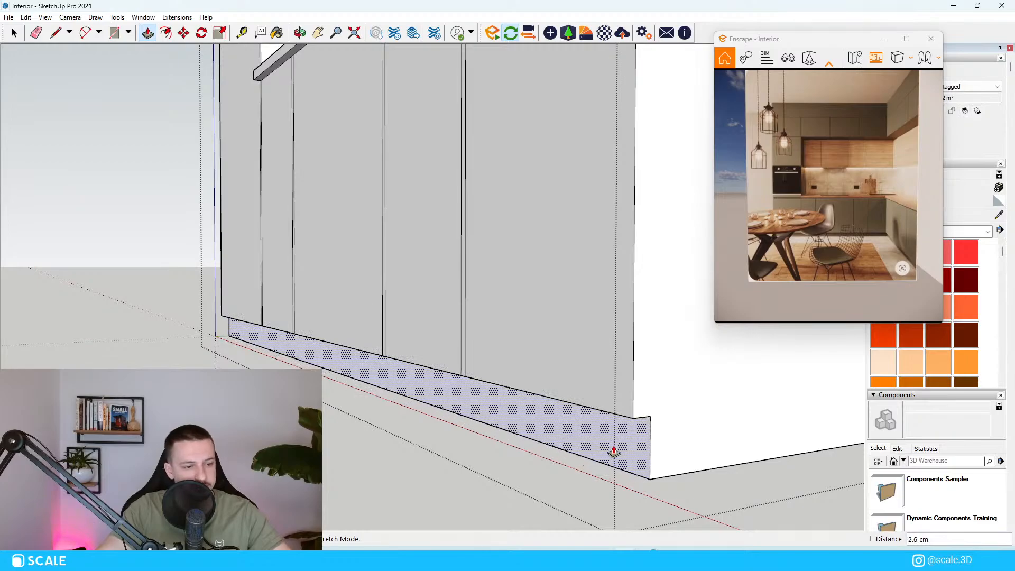
left_click(613, 451)
scroll(332, 424, "down", 5)
middle_click_drag(338, 423, 571, 370)
key("space")
Draw a rectangle in the wall plane beside the low cabinet's end, from the worktop's back corner down to the floor.
scroll(571, 370, "up", 3)
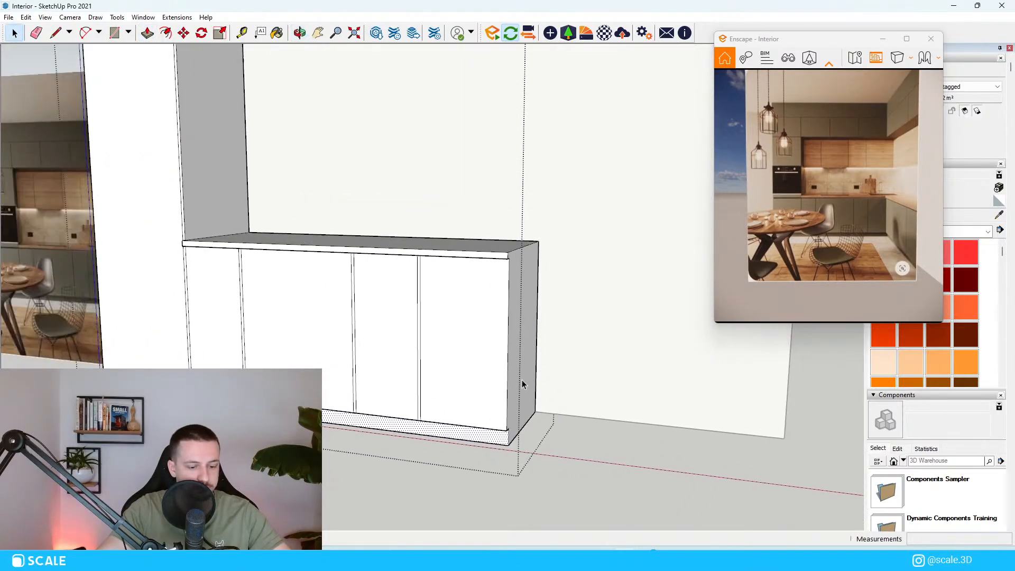
scroll(521, 380, "down", 1)
scroll(547, 360, "up", 1)
key("r")
left_click(538, 241)
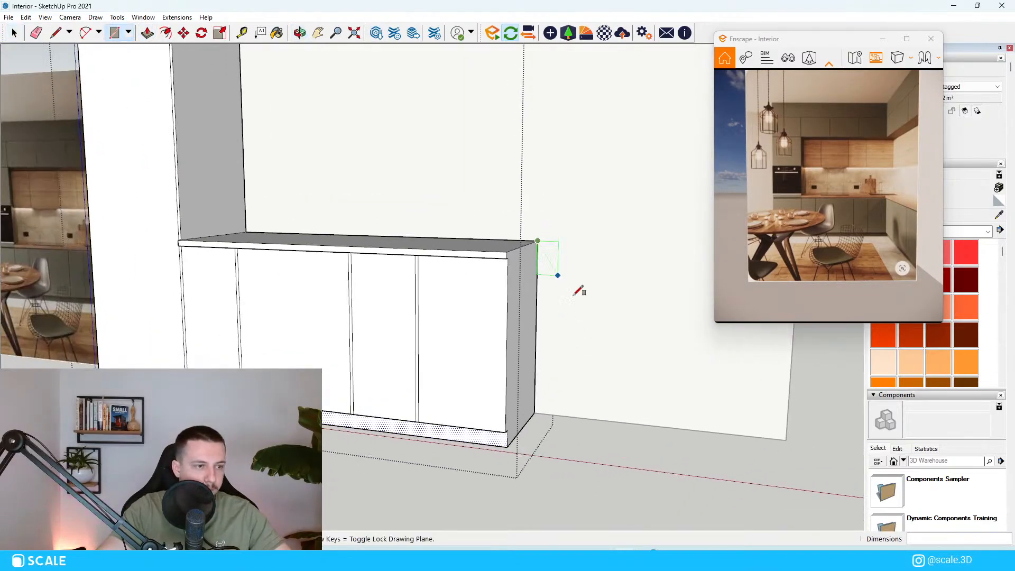
left_click(649, 426)
key("space")
Extrude the new rectangle forward from the wall to form the long side cabinet of the L-shaped kitchen.
left_click(614, 357)
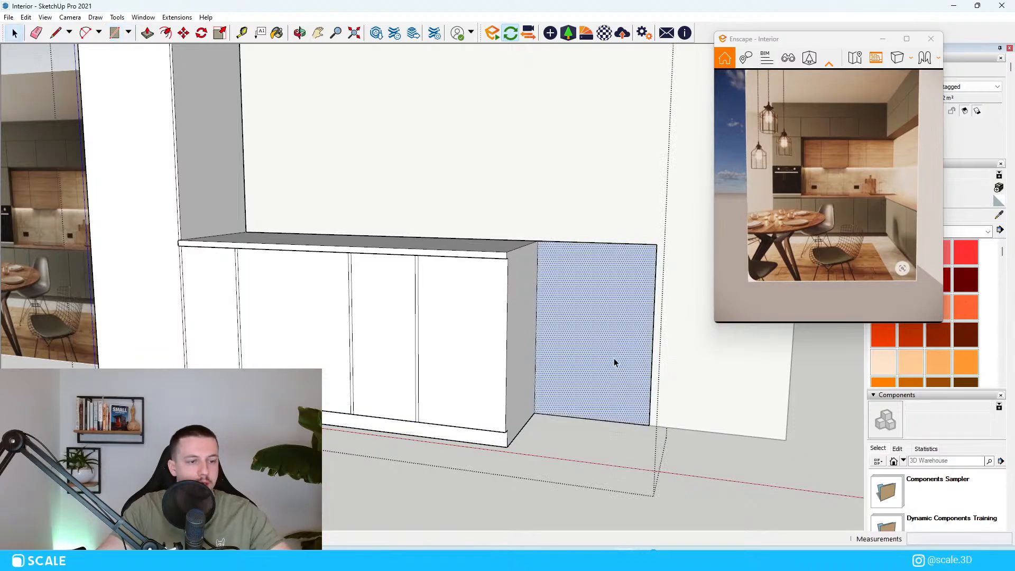
key("p")
left_click(614, 363)
middle_click_drag(614, 365, 666, 442)
scroll(572, 361, "down", 5)
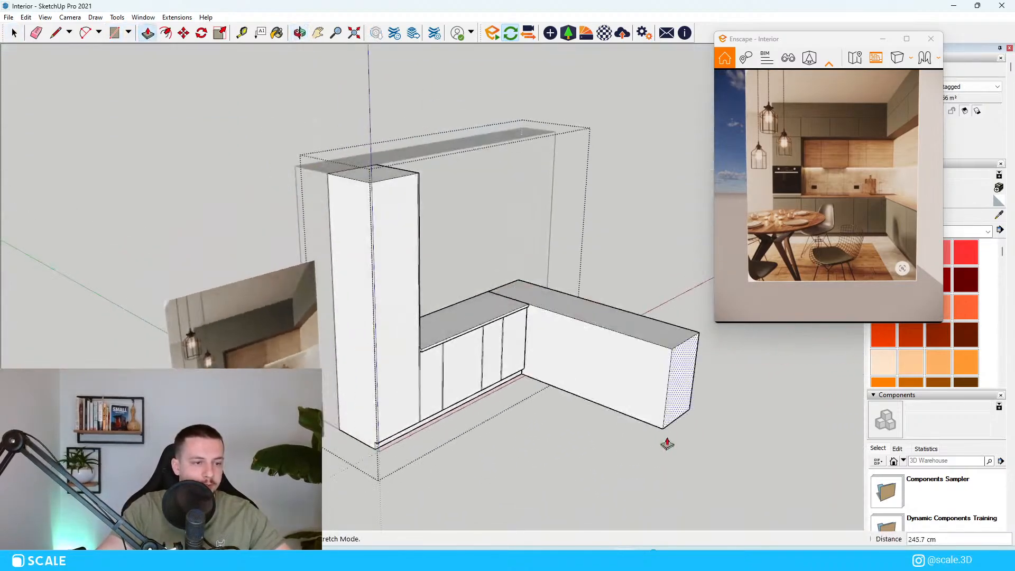
left_click(811, 473)
key("space")
Draw a thin strip along the top of the side cabinet's front face, matching the existing worktop's thickness.
scroll(563, 405, "down", 4)
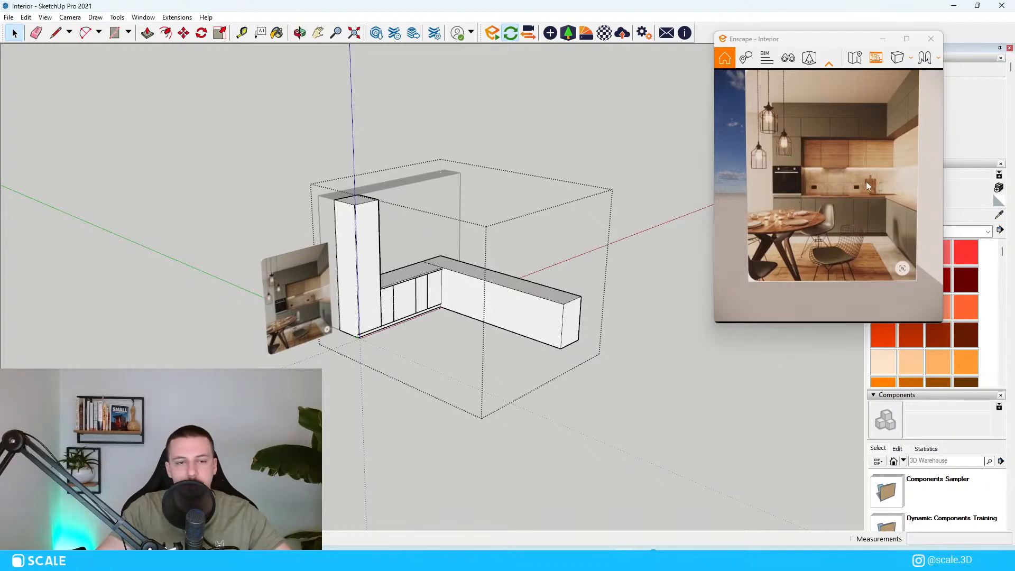
scroll(444, 264, "up", 8)
middle_click_drag(456, 257, 390, 159)
left_click(453, 317)
scroll(386, 160, "up", 3)
key("r")
scroll(382, 79, "up", 4)
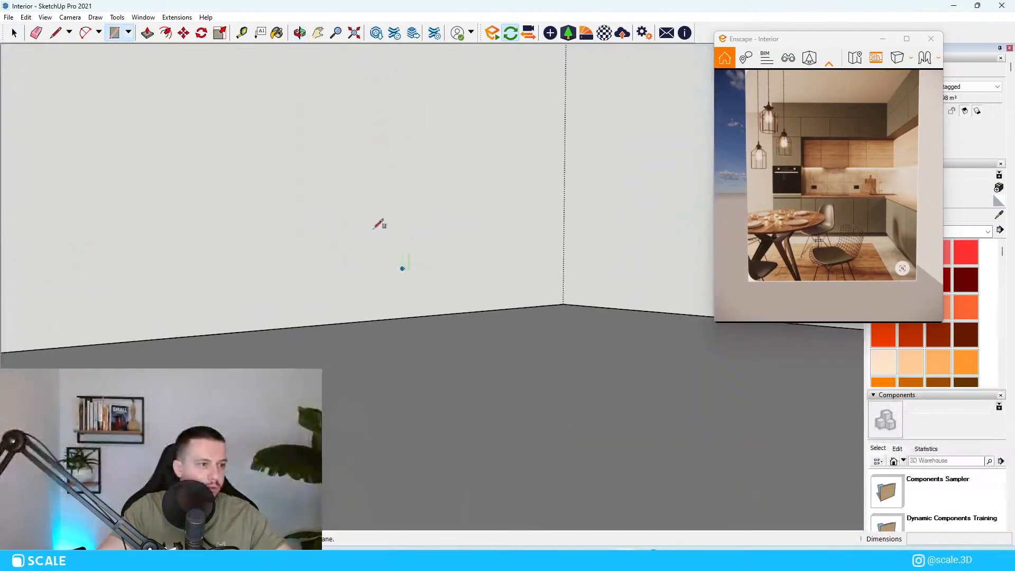
scroll(349, 248, "down", 4)
scroll(335, 210, "down", 5)
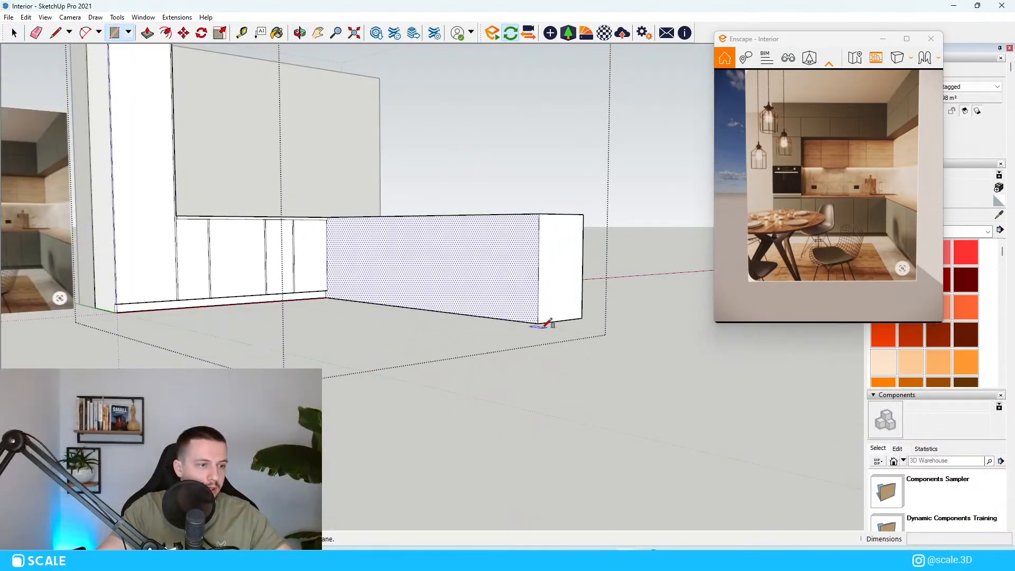
left_click(538, 323)
scroll(320, 232, "up", 10)
middle_click_drag(316, 229, 554, 296)
scroll(460, 175, "down", 7)
scroll(459, 174, "up", 5)
middle_click_drag(460, 175, 570, 214)
scroll(570, 214, "down", 4)
scroll(464, 196, "up", 8)
left_click(467, 204)
scroll(370, 312, "down", 2)
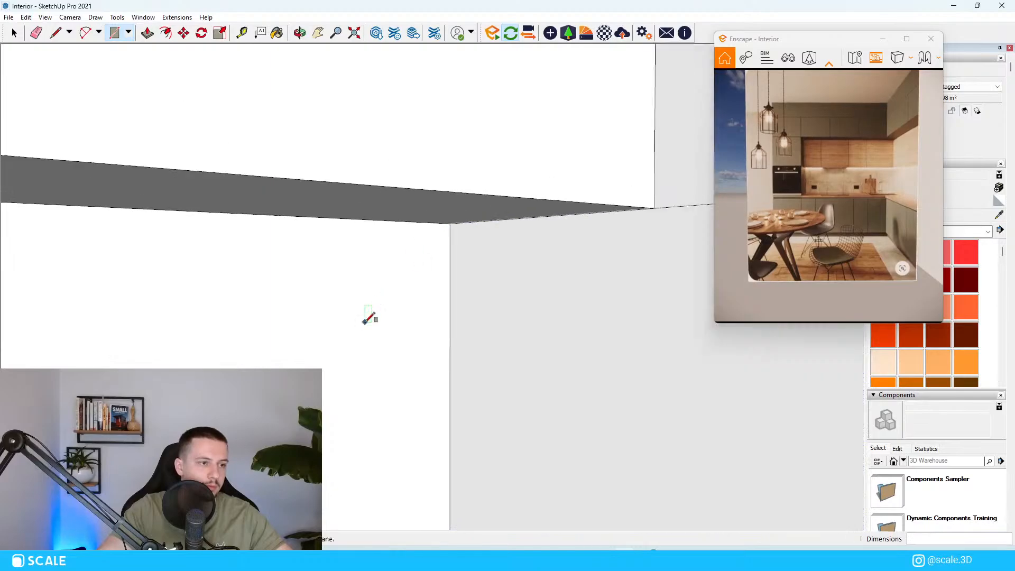
scroll(370, 317, "down", 3)
key("space")
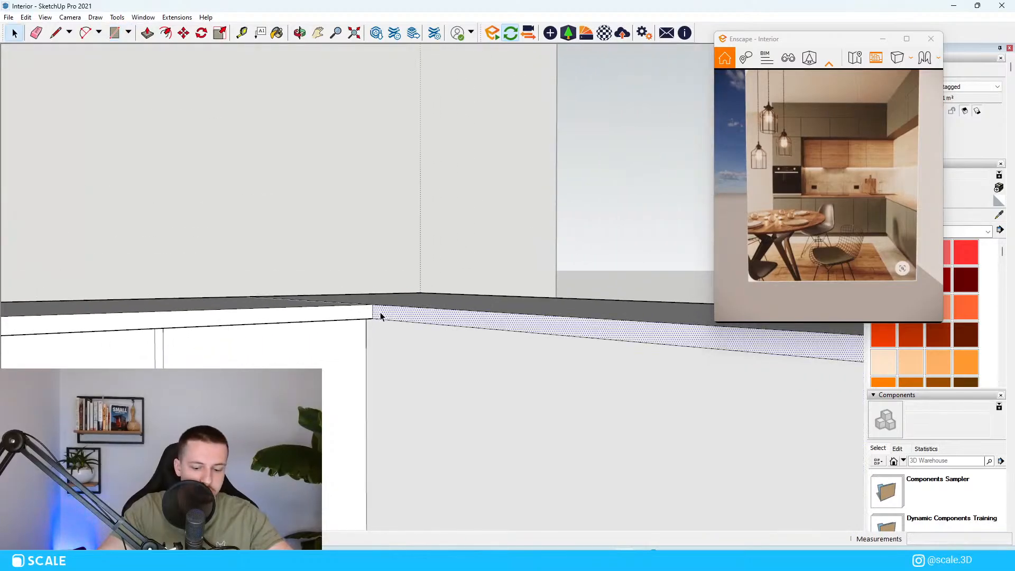
Extrude the thin top strip outward so the worktop overhangs the side cabinet's front.
key("p")
middle_click_drag(381, 317, 505, 185)
scroll(422, 270, "down", 4)
key("space")
Draw a plinth strip along the base of the side cabinet's front face, level with the back cabinets' plinth.
left_click(664, 401)
scroll(402, 254, "up", 4)
scroll(563, 245, "up", 5)
left_click(571, 279)
key("r")
scroll(487, 175, "down", 1)
left_click(486, 174)
scroll(314, 353, "down", 10)
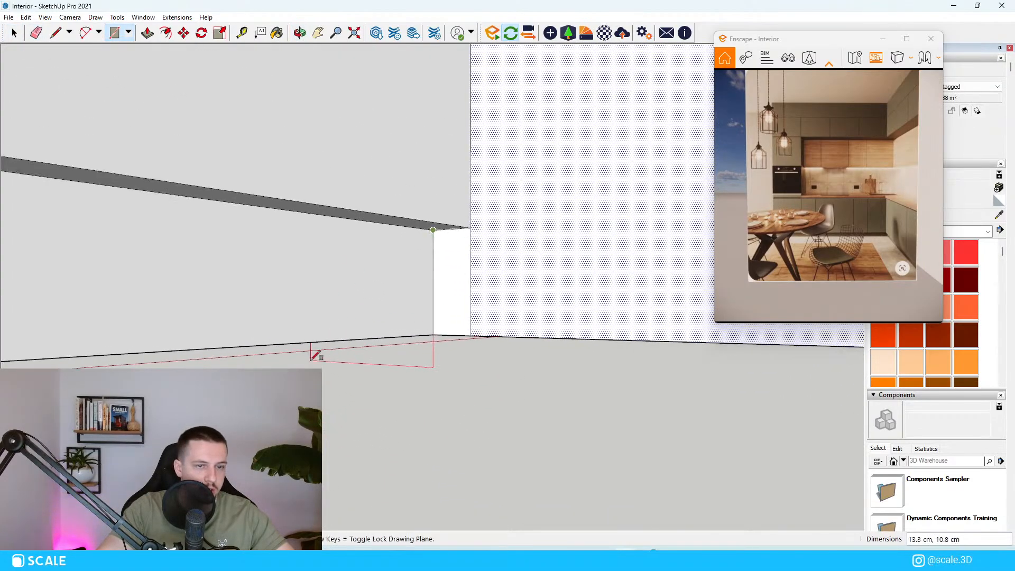
middle_click_drag(238, 347, 338, 378)
scroll(465, 380, "up", 8)
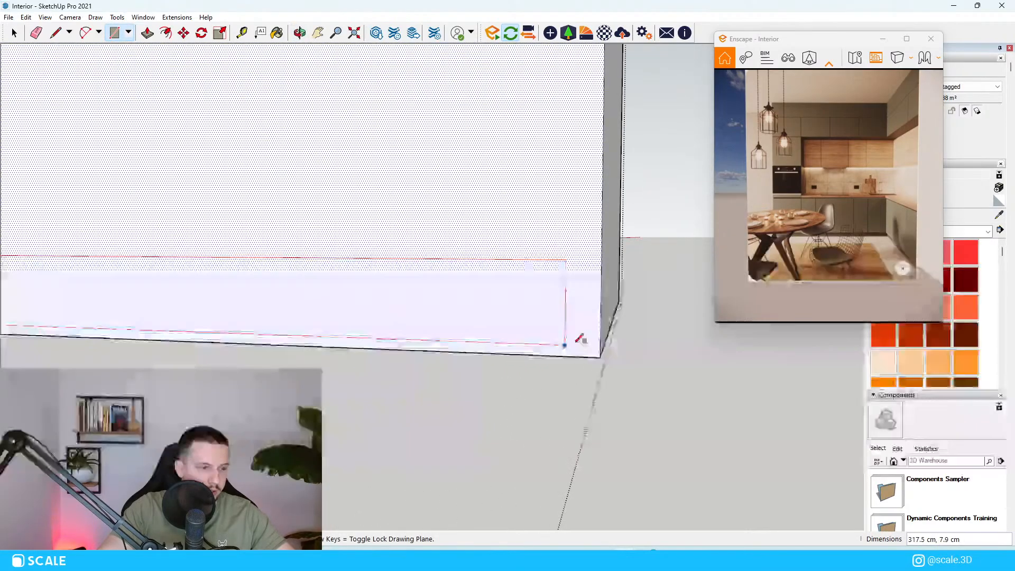
left_click(601, 355)
Erase the leftover vertical edge in the side cabinet's plinth strip at the inner corner.
scroll(613, 370, "down", 7)
scroll(676, 363, "down", 5)
scroll(350, 421, "up", 10)
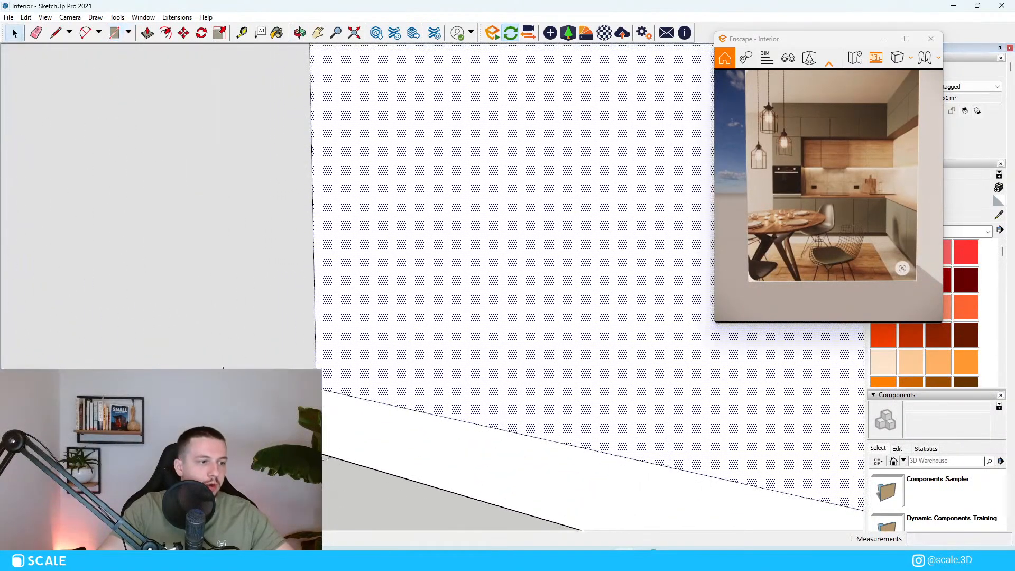
key("space")
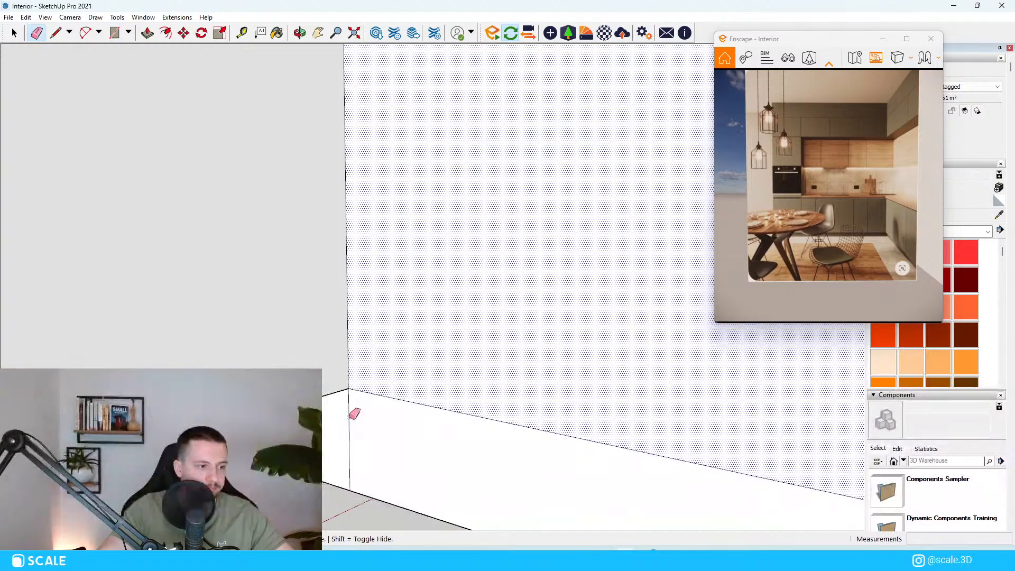
scroll(370, 418, "down", 8)
middle_click_drag(398, 381, 478, 369)
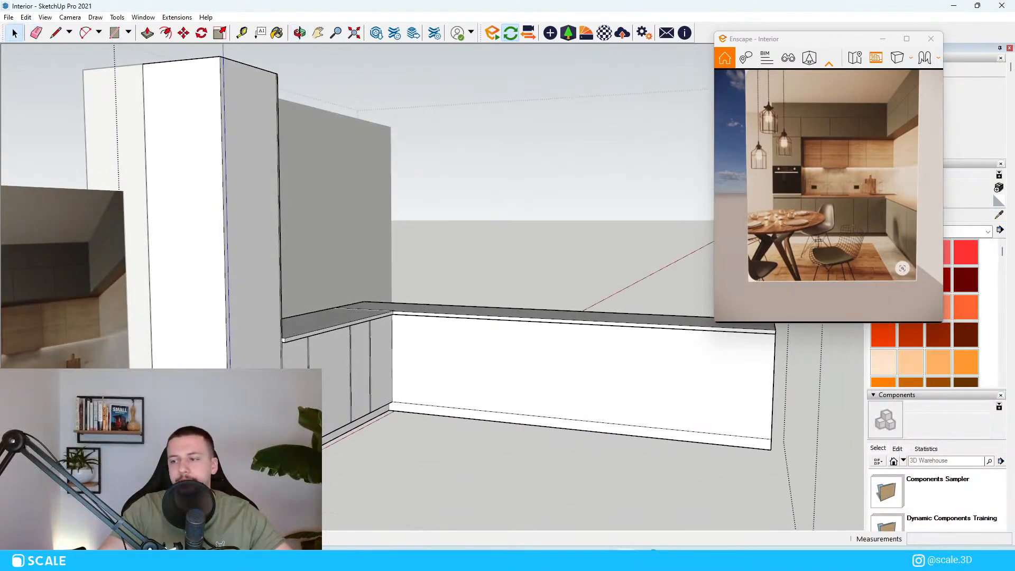
Examine the reference image for the layout of the upper cabinets, oven tower and side cabinets.
scroll(529, 396, "down", 6)
middle_click_drag(418, 349, 192, 317)
scroll(403, 352, "up", 4)
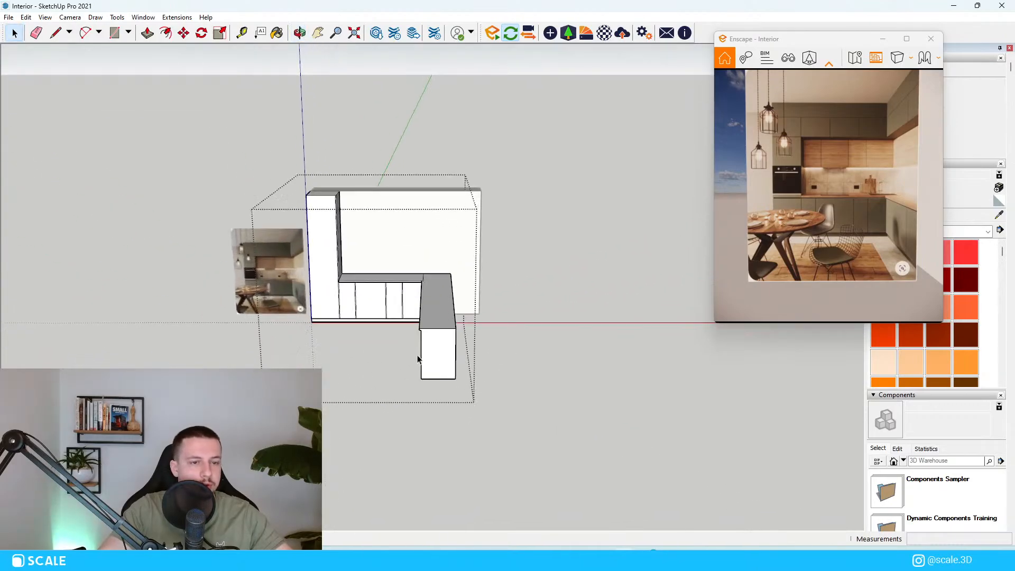
scroll(205, 262, "up", 5)
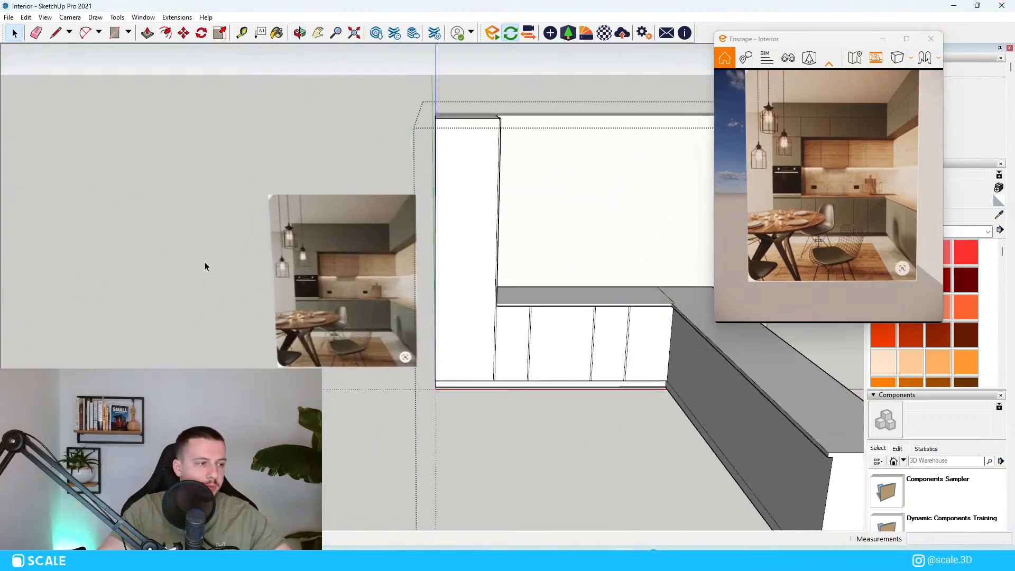
scroll(294, 279, "up", 4)
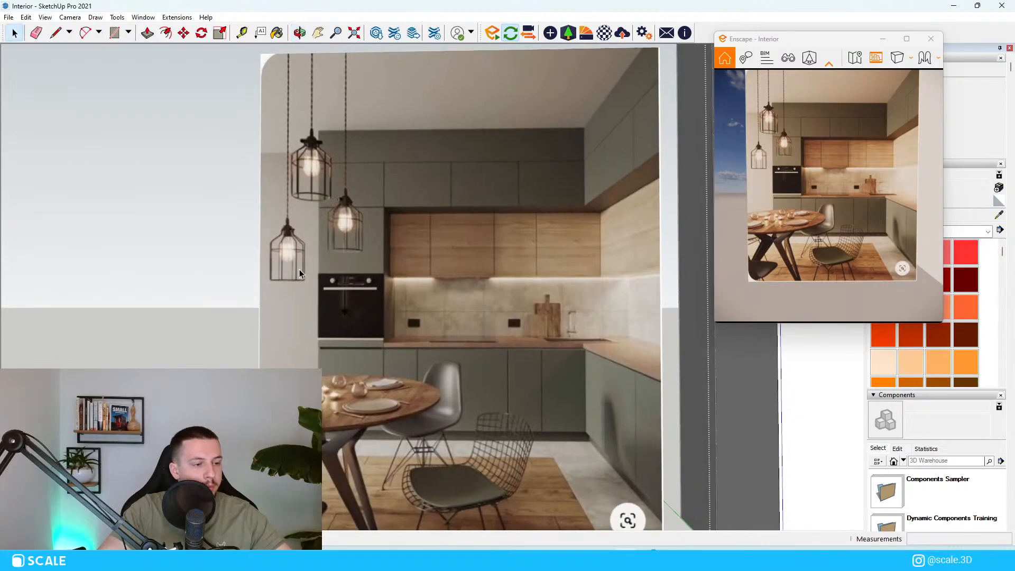
scroll(379, 296, "down", 6)
scroll(379, 296, "up", 3)
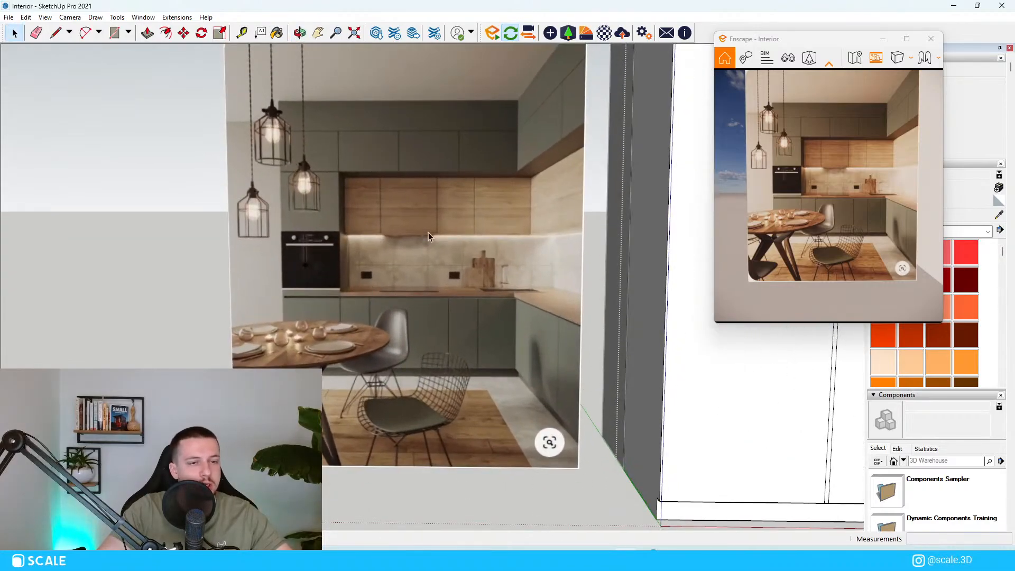
scroll(456, 371, "up", 1)
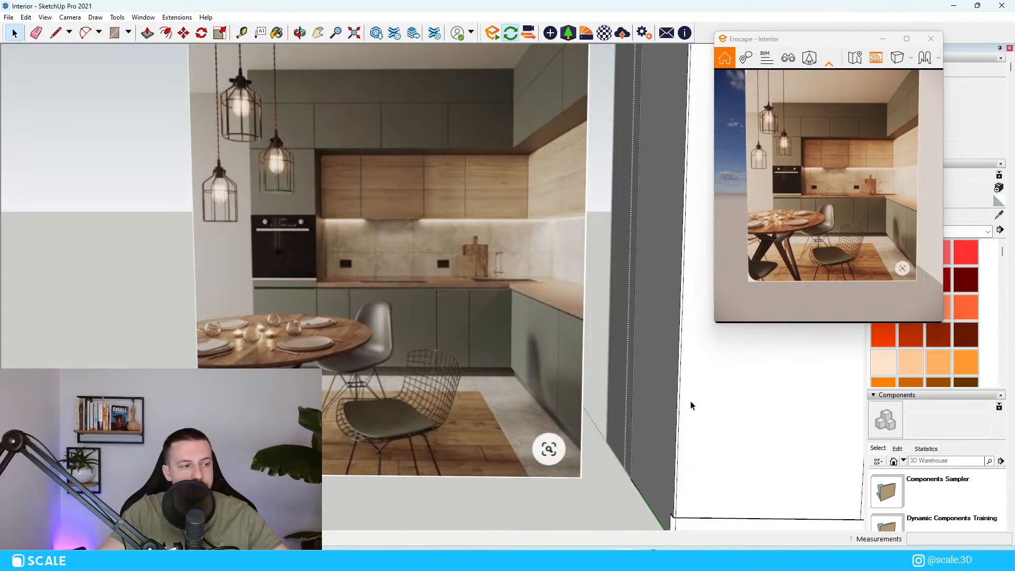
scroll(691, 406, "down", 10)
scroll(822, 422, "up", 3)
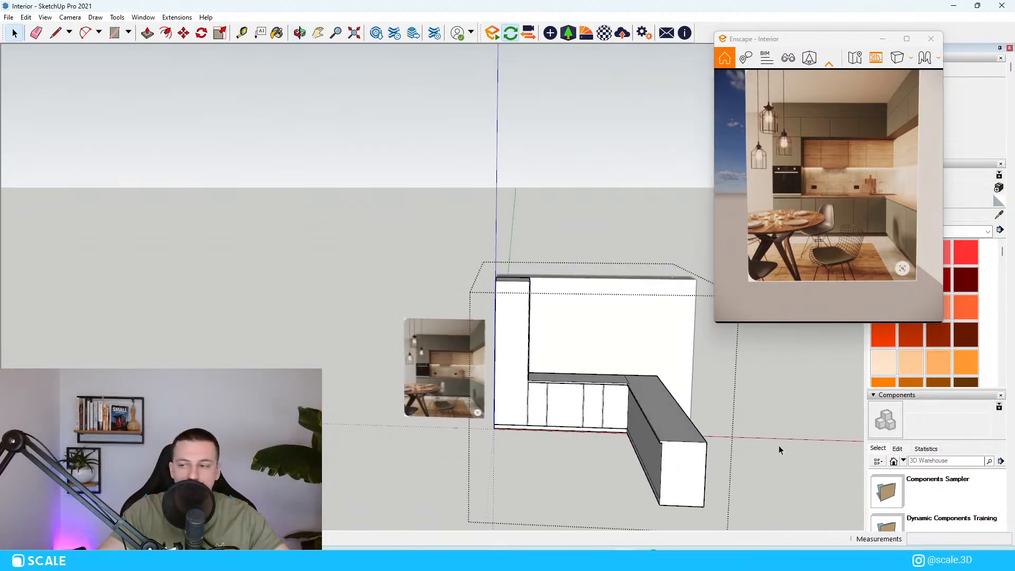
scroll(778, 446, "down", 3)
scroll(664, 443, "up", 4)
middle_click_drag(651, 444, 646, 448)
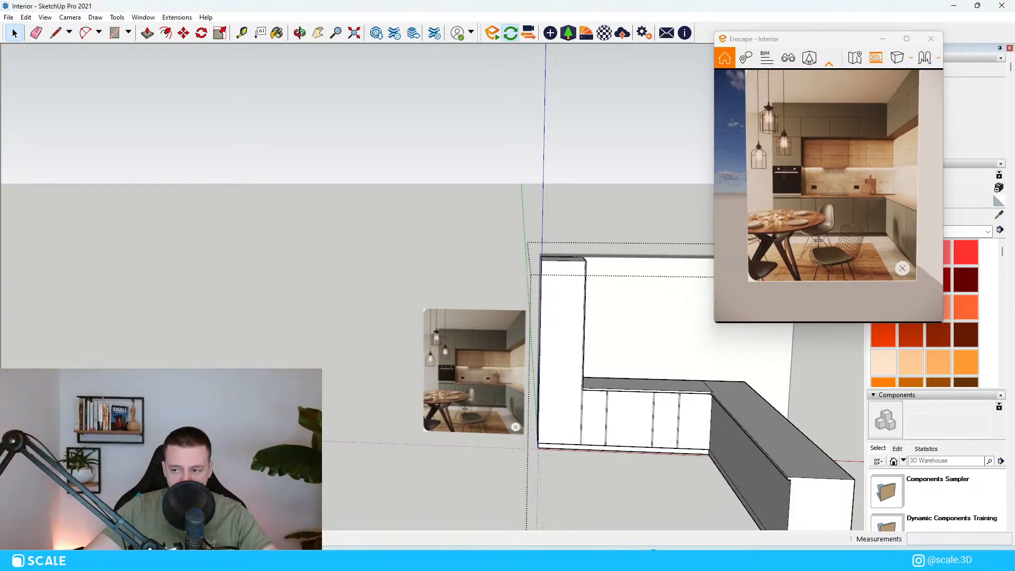
scroll(667, 356, "up", 5)
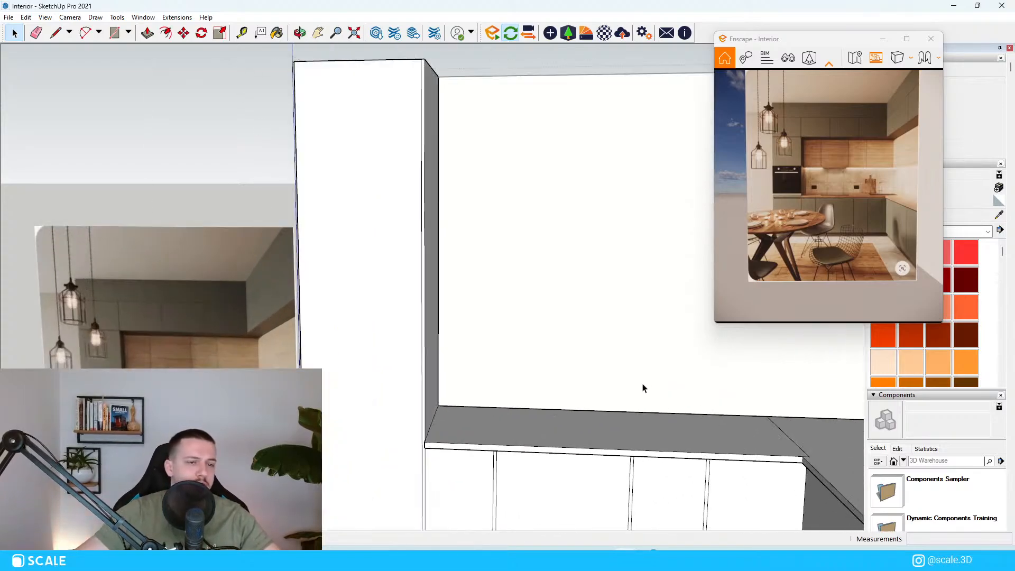
scroll(644, 388, "down", 6)
scroll(608, 378, "up", 6)
scroll(573, 364, "down", 6)
middle_click_drag(561, 363, 593, 318)
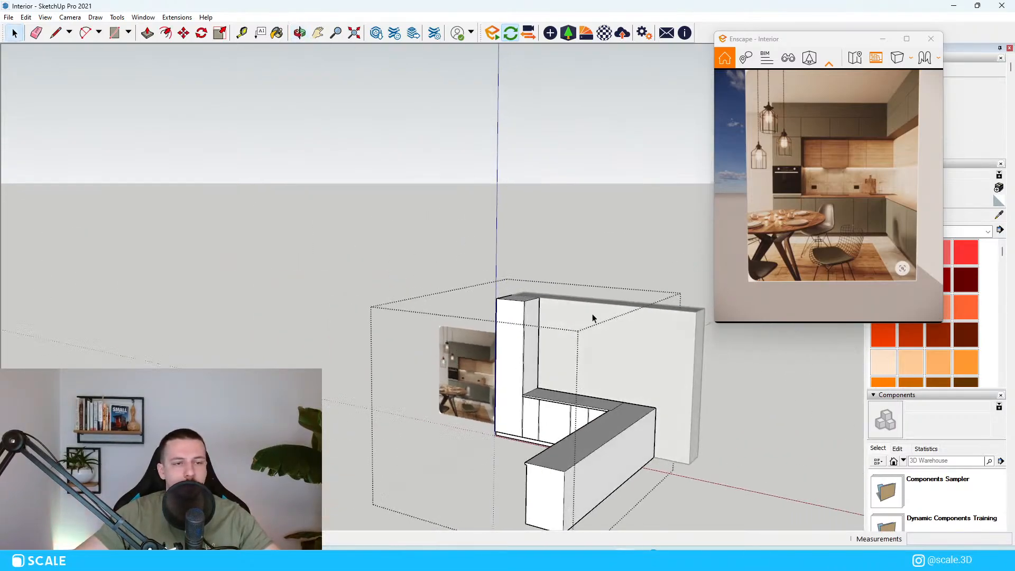
Draw a rectangle about 27 by 60 cm across the top of the tall cabinet's side face above the worktop.
scroll(525, 306, "up", 5)
scroll(418, 304, "up", 2)
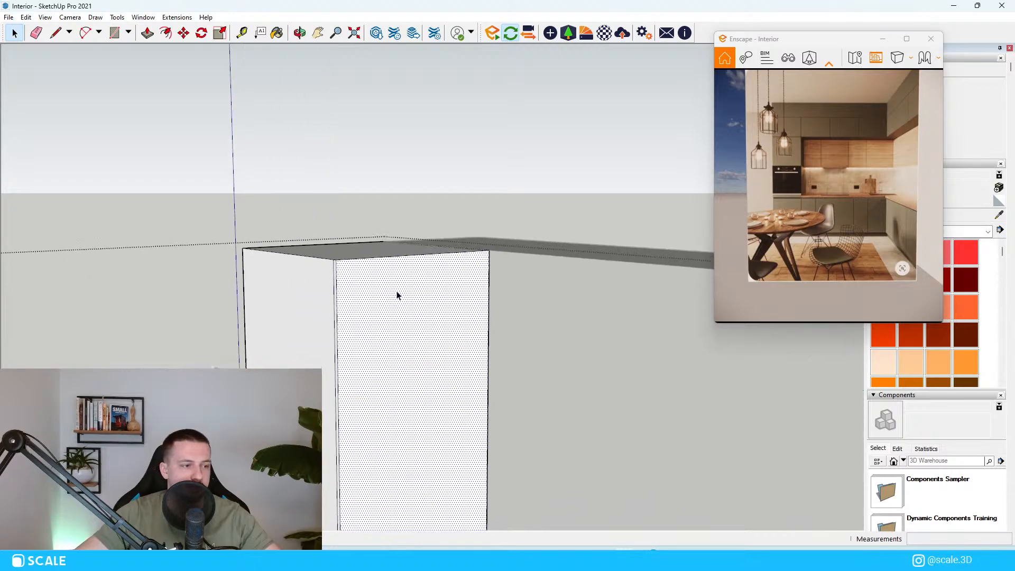
left_click(398, 296)
key("r")
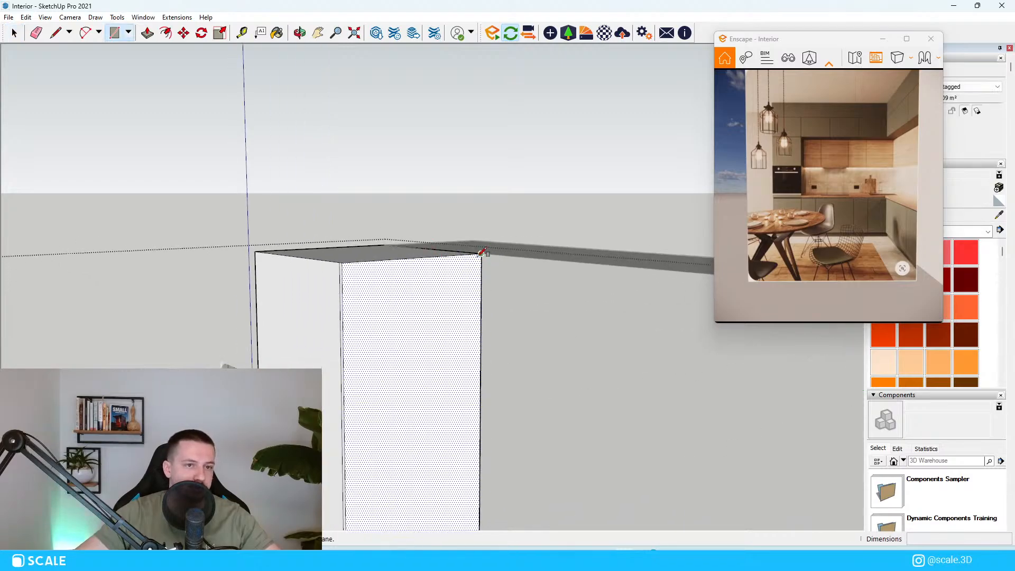
left_click(481, 254)
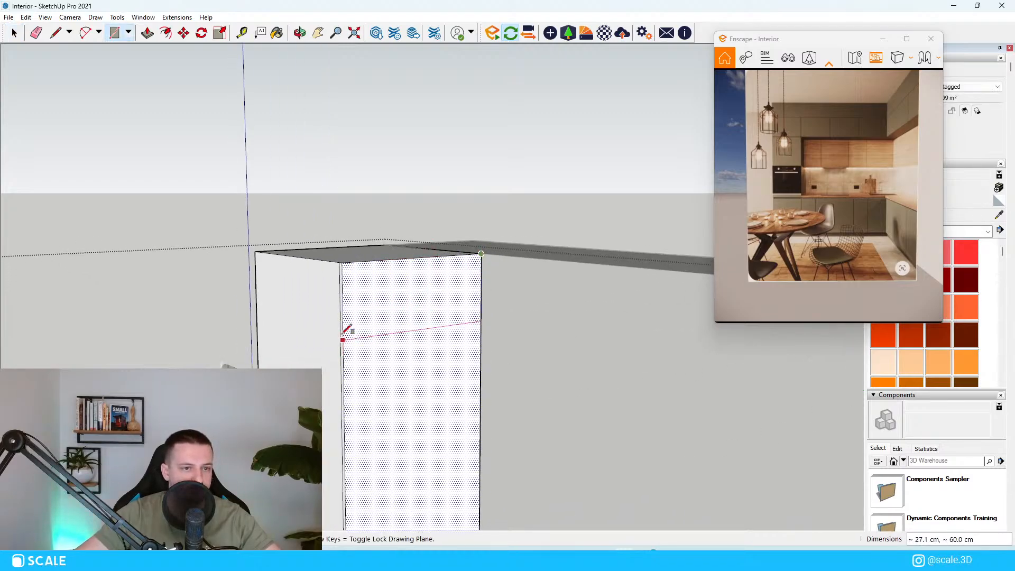
left_click(343, 334)
Draw a strip 61.5 cm wide and about 1.6 cm high across the tall cabinet's front, just above the side face's dividing line.
middle_click_drag(343, 334, 608, 291)
scroll(568, 316, "up", 3)
scroll(638, 276, "up", 2)
left_click(578, 310)
scroll(247, 283, "up", 2)
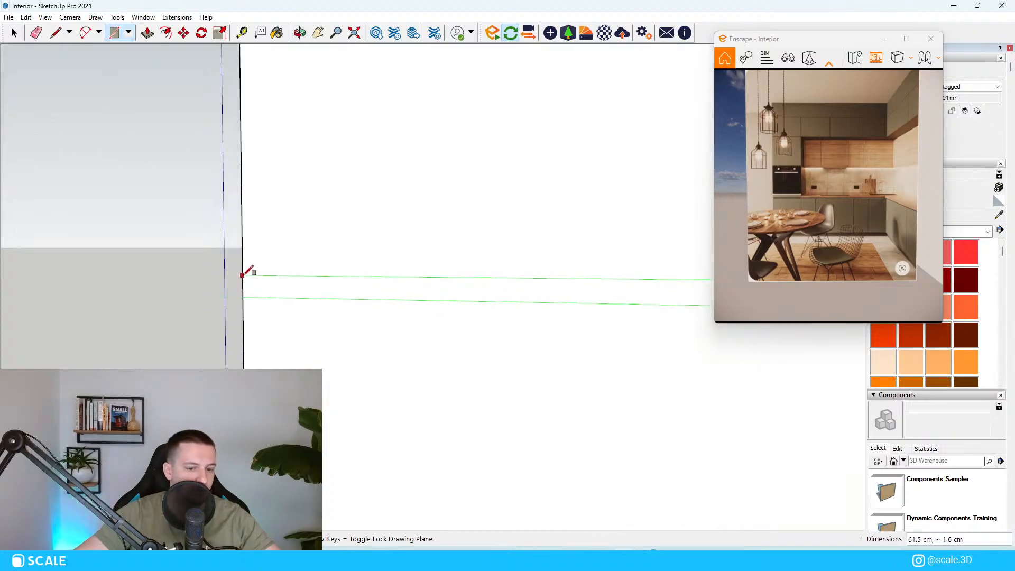
left_click(243, 275)
Erase the leftover vertical edge that crosses the thin strip near the tall cabinet's front corner.
scroll(243, 298, "down", 4)
middle_click_drag(566, 288, 550, 299)
scroll(550, 294, "up", 4)
key("space")
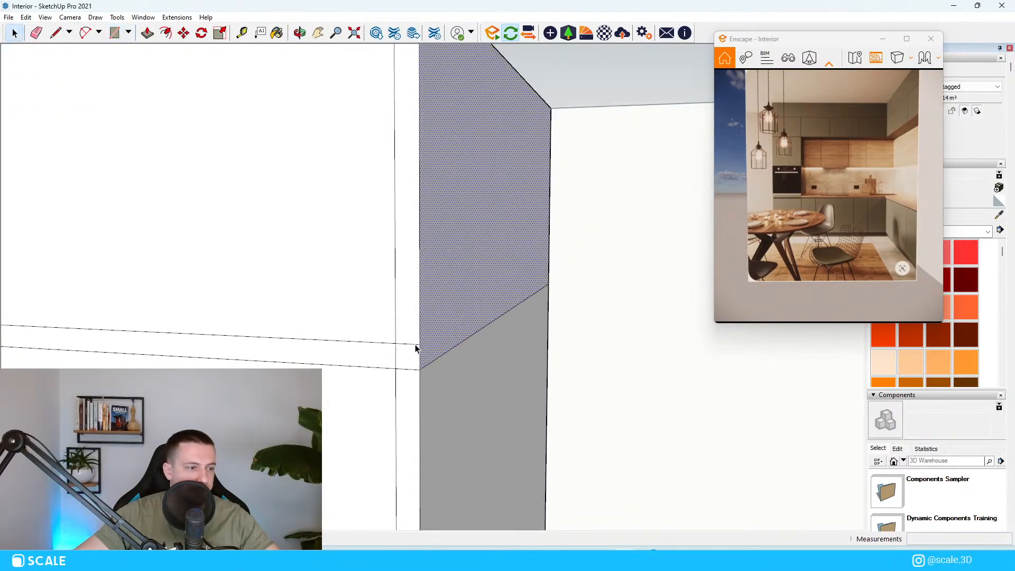
key("e")
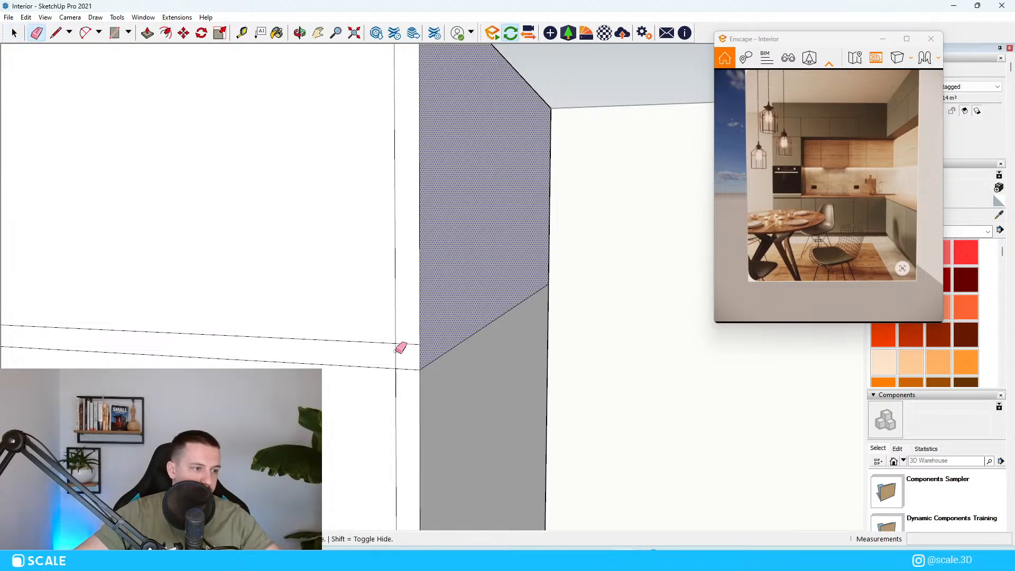
key("space")
Push the thin strip on the tall cabinet's front inward 1.5 cm to form a shadow gap.
left_click(397, 359)
key("p")
left_click(396, 357)
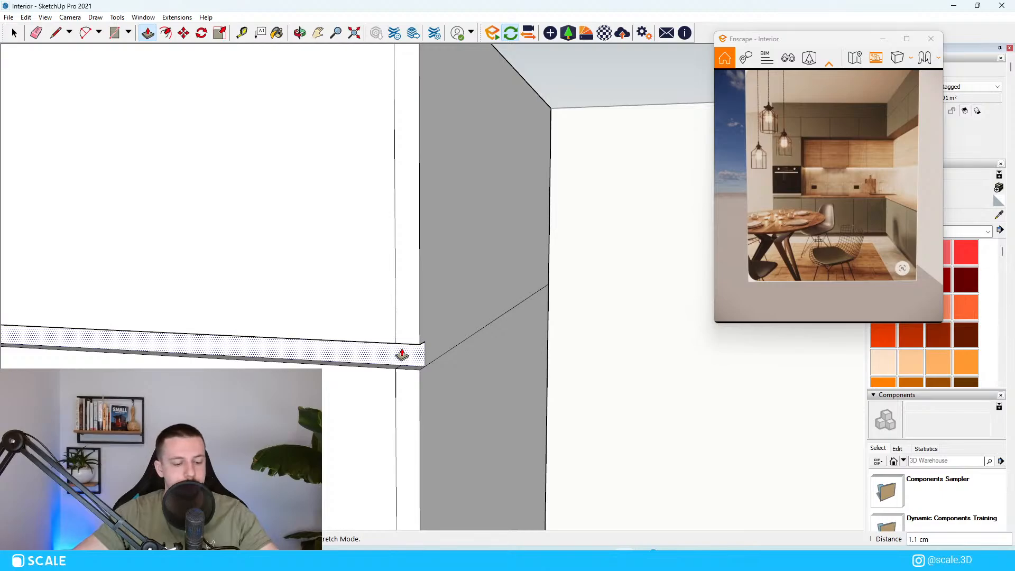
key("Return")
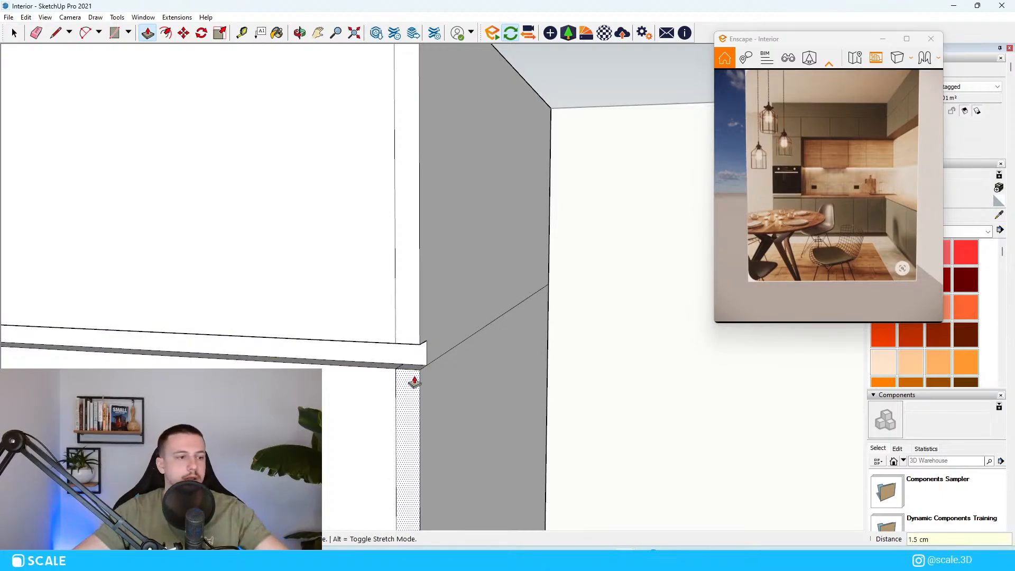
middle_click_drag(414, 380, 482, 380)
scroll(481, 370, "up", 6)
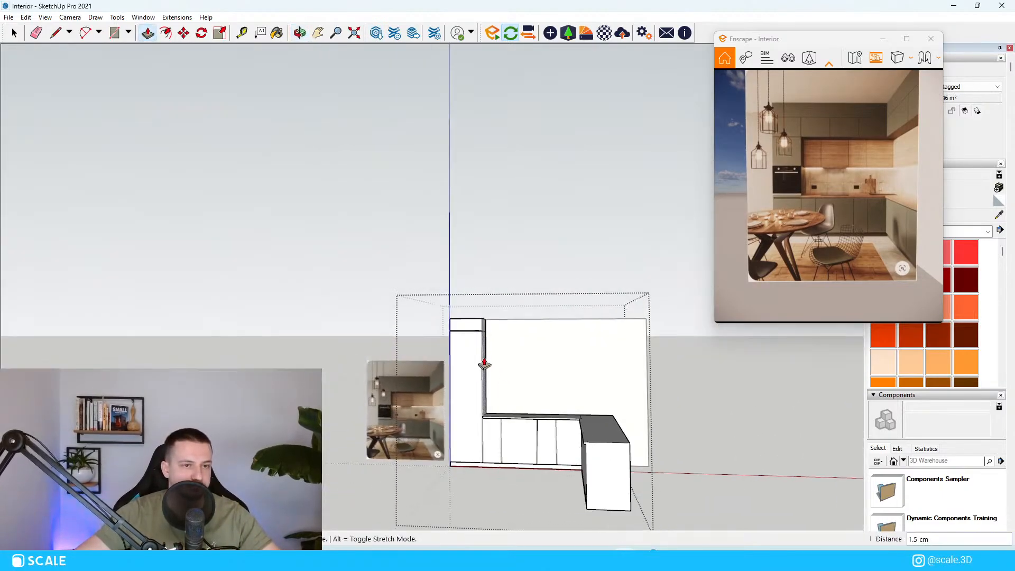
Draw a 61.5 cm wide rectangle across the tall cabinet's front, starting directly below the shadow gap, to outline the next door.
key("space")
scroll(561, 250, "down", 2)
scroll(529, 267, "up", 3)
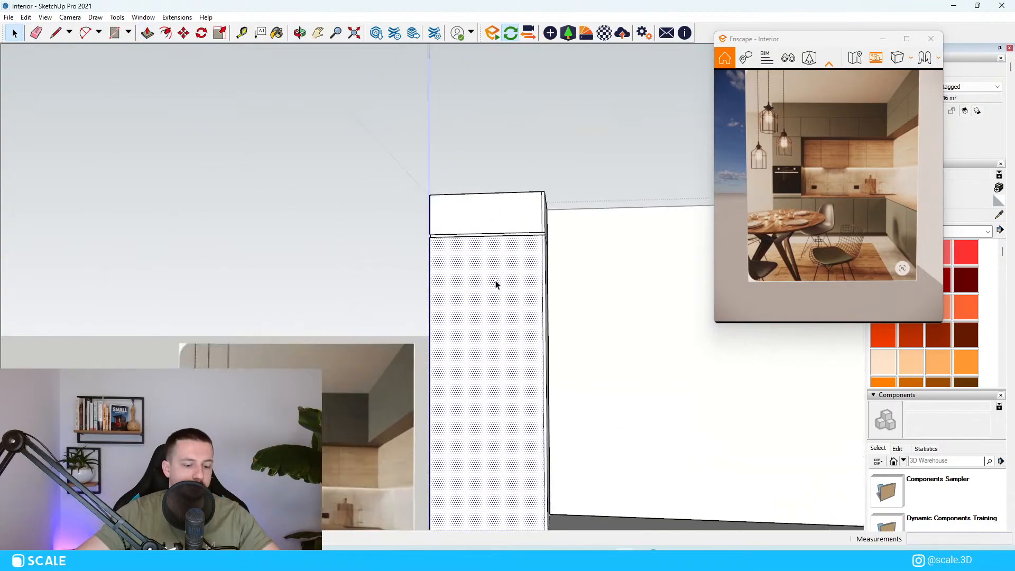
key("r")
scroll(464, 285, "down", 1)
scroll(444, 260, "up", 3)
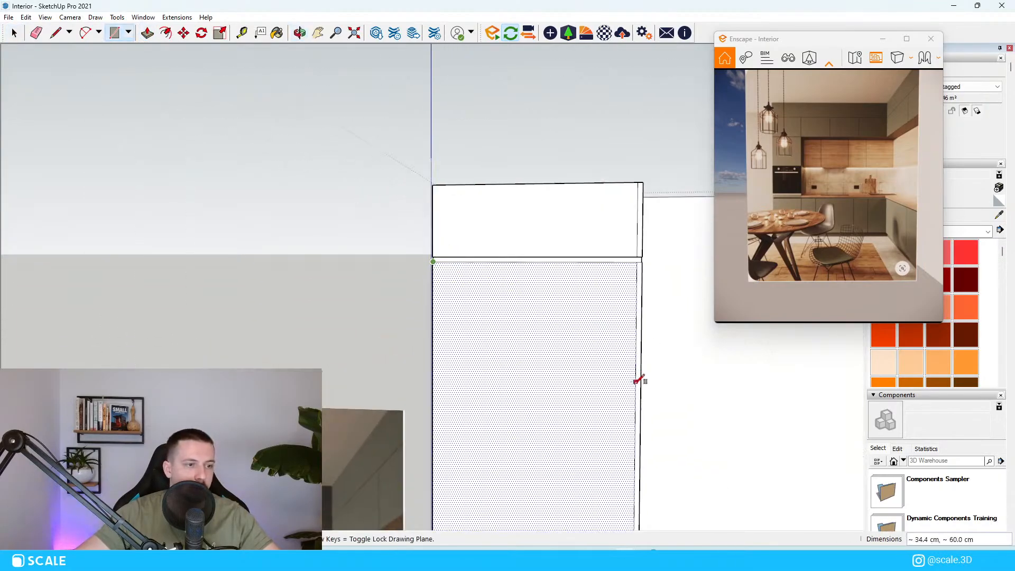
left_click(636, 435)
scroll(470, 266, "up", 3)
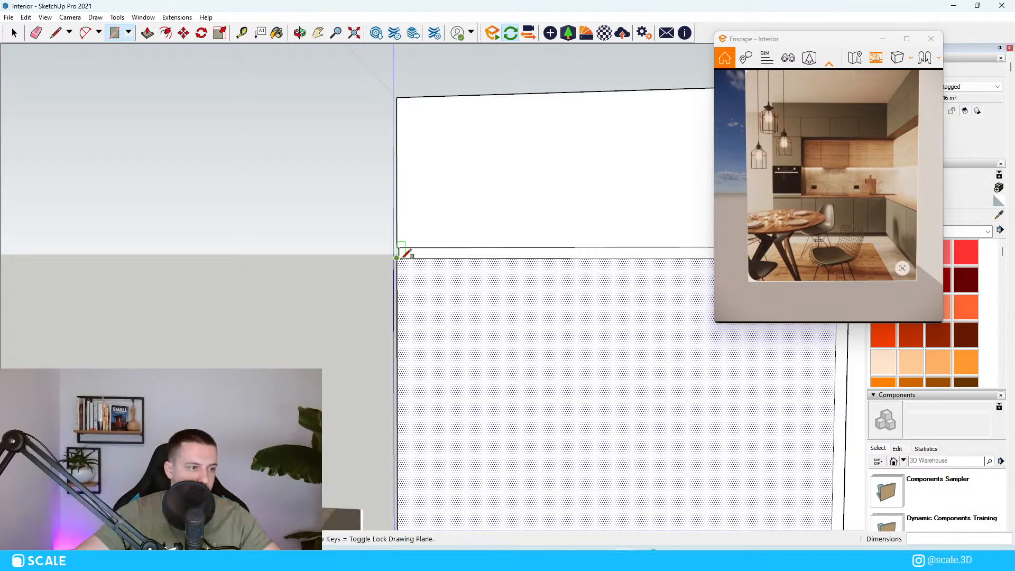
left_click(397, 257)
scroll(397, 257, "down", 2)
scroll(644, 427, "down", 1)
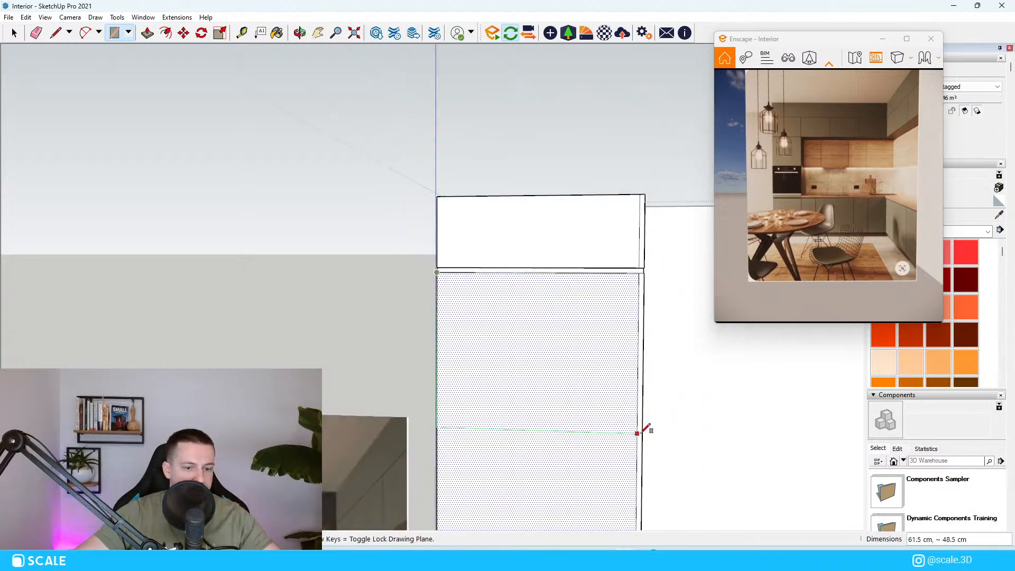
scroll(645, 427, "down", 1)
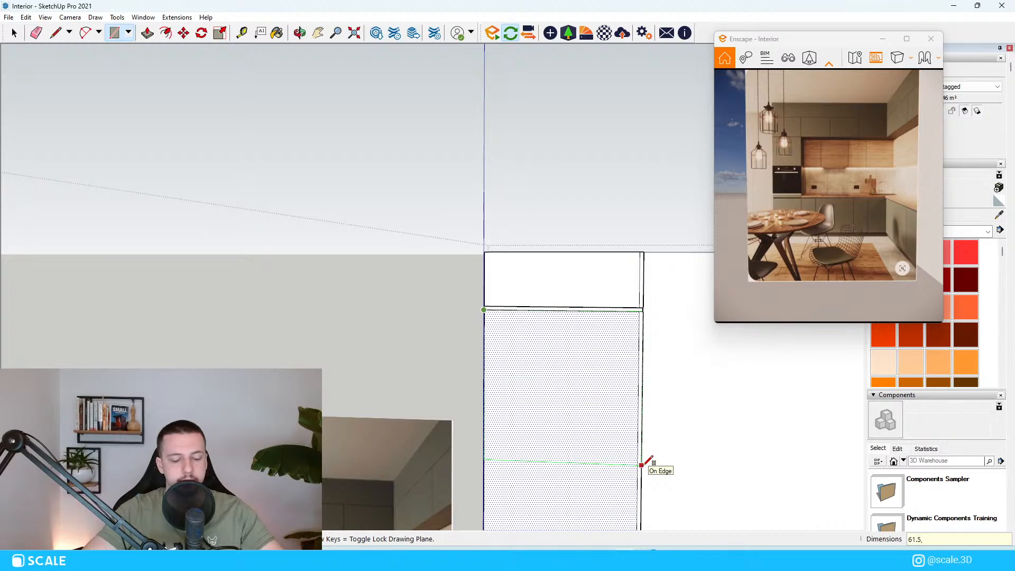
left_click(642, 465)
scroll(526, 259, "down", 2)
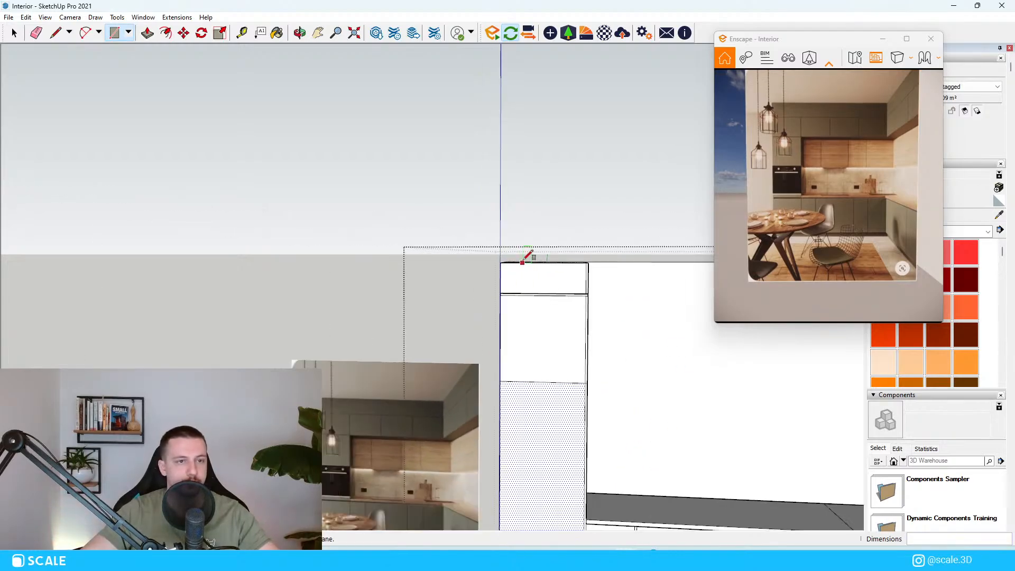
scroll(542, 313, "down", 3)
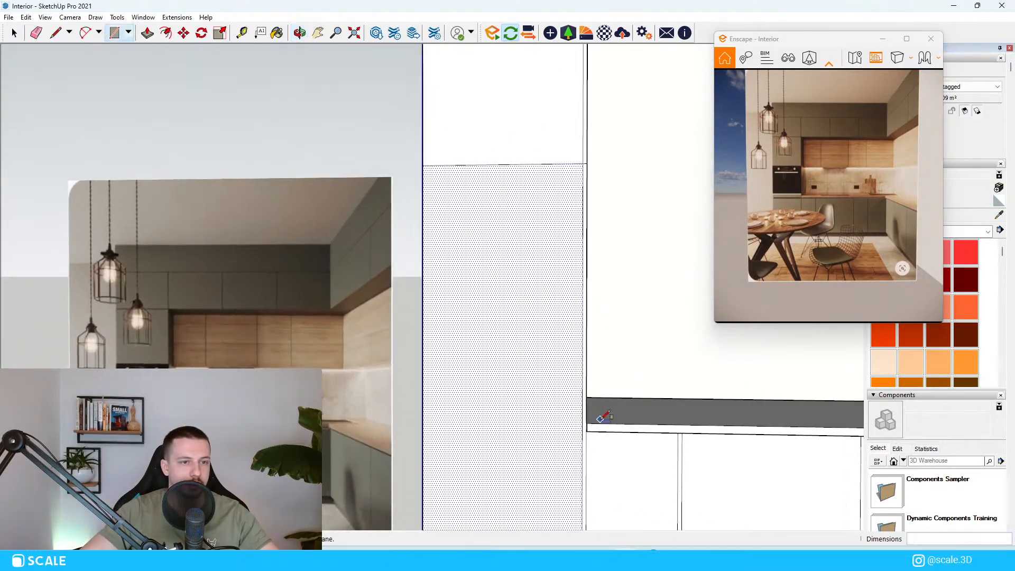
Copy both segments of the new door's bottom edge 1.5 cm downward to outline a second gap strip.
key("space")
scroll(564, 264, "up", 6)
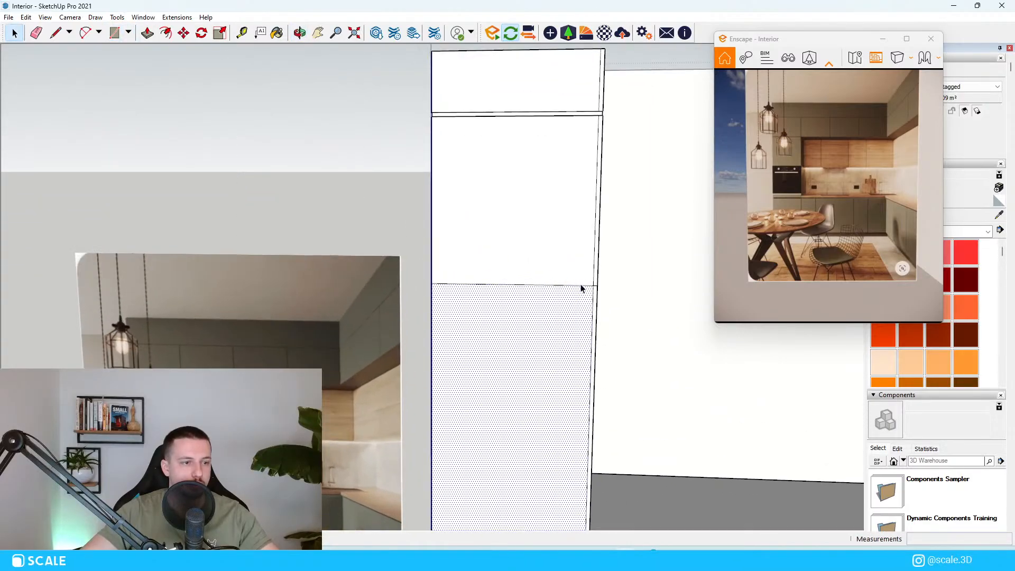
scroll(604, 283, "up", 3)
left_click(588, 289)
left_click(568, 293)
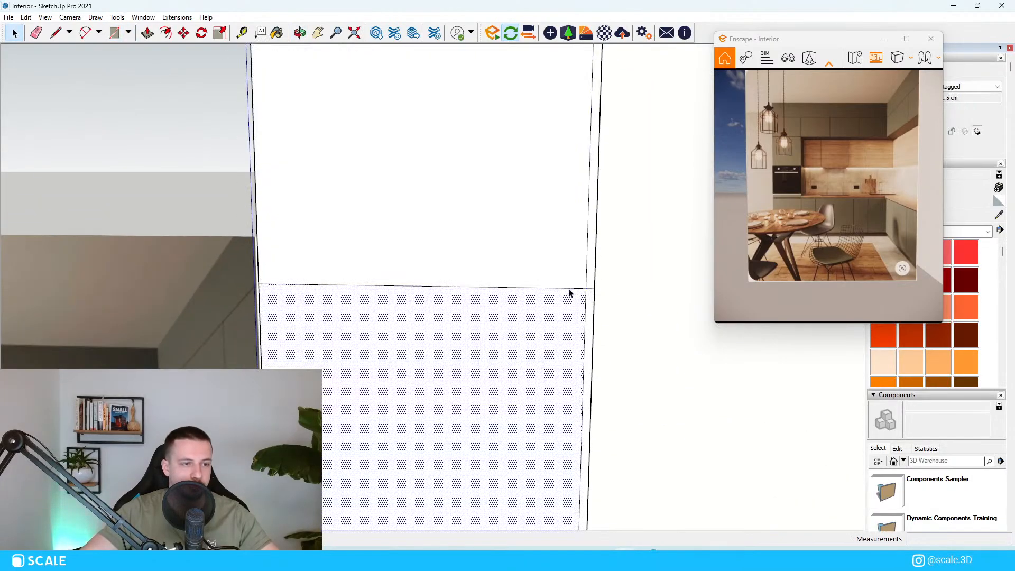
left_click(572, 287)
scroll(586, 292, "up", 2)
left_click(597, 287)
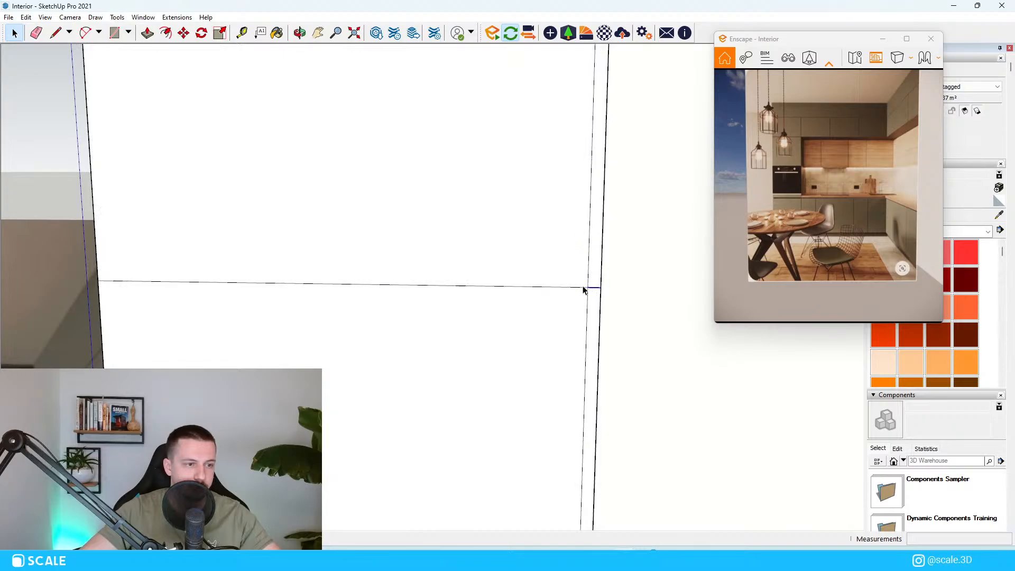
left_click(589, 287)
scroll(593, 289, "up", 1)
key("m")
left_click(585, 287)
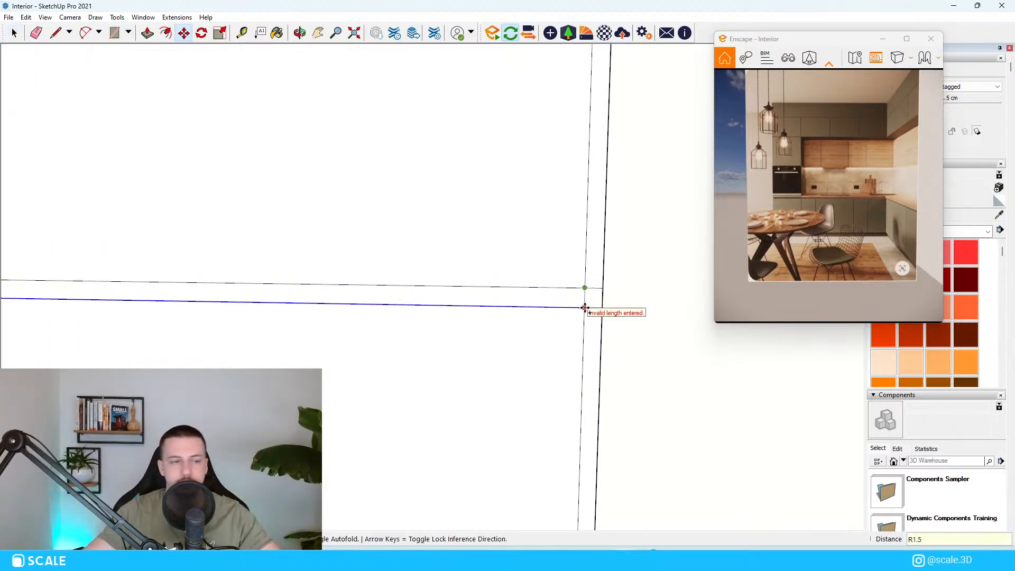
key("space")
key("m")
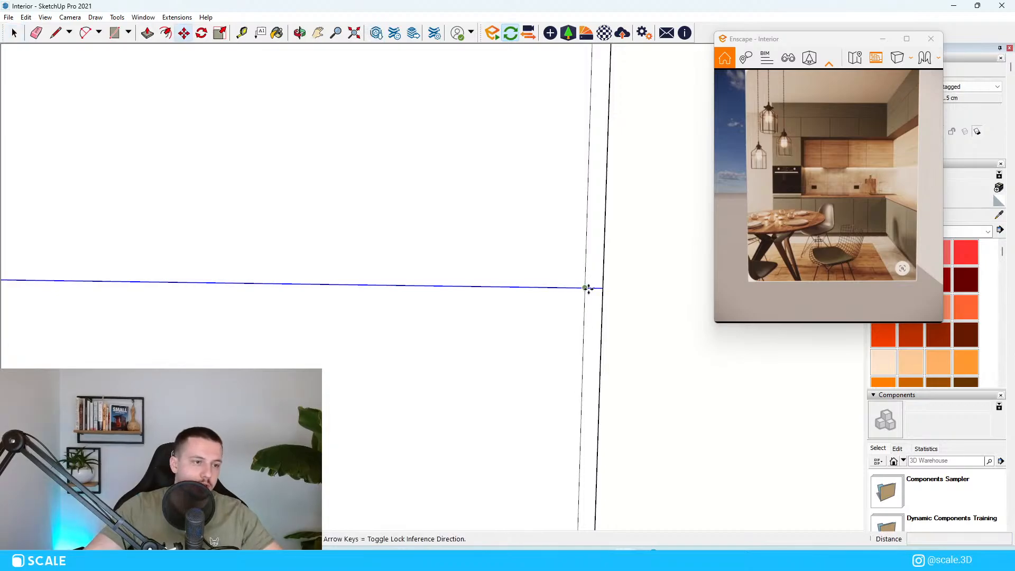
left_click(585, 287)
left_click(585, 308)
key("space")
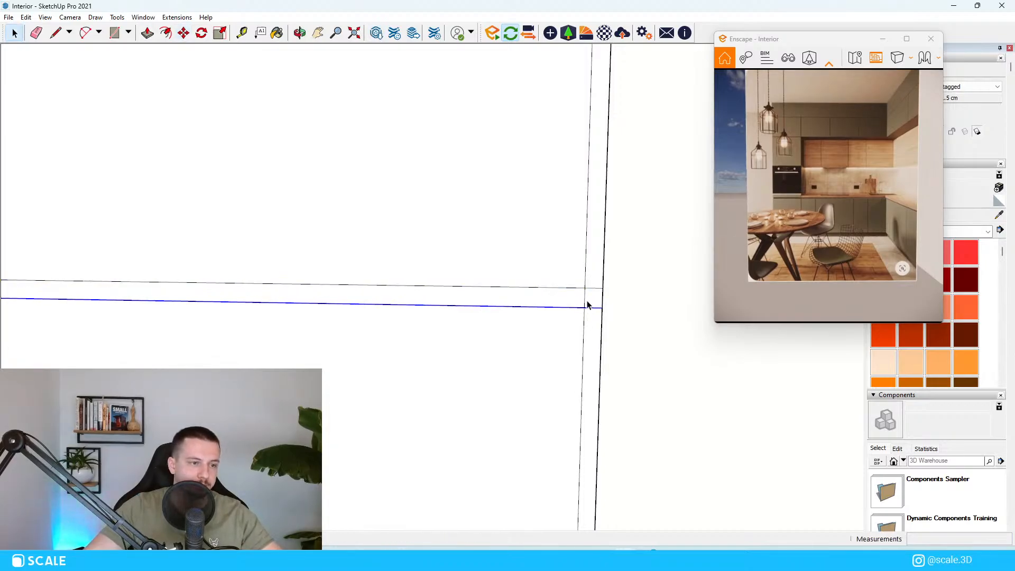
Erase the leftover vertical edges near the corner in the second gap strip and the two upper doors of the tall cabinet.
key("e")
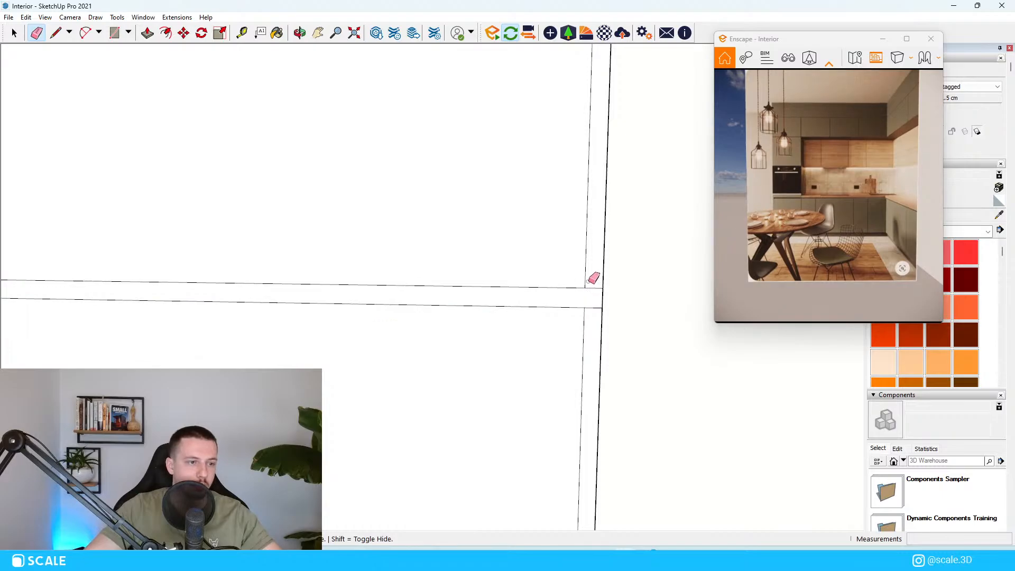
scroll(593, 278, "down", 2)
left_click(585, 275)
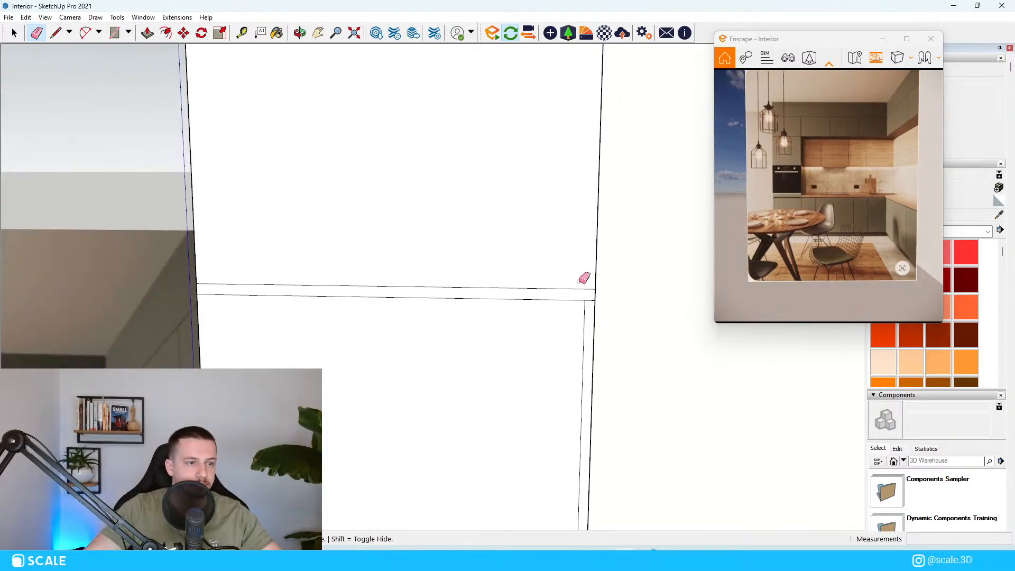
scroll(579, 281, "down", 6)
mouse_move(579, 281)
middle_mouse_down()
mouse_move(537, 333)
mouse_move(542, 271)
middle_mouse_up()
scroll(542, 270, "up", 10)
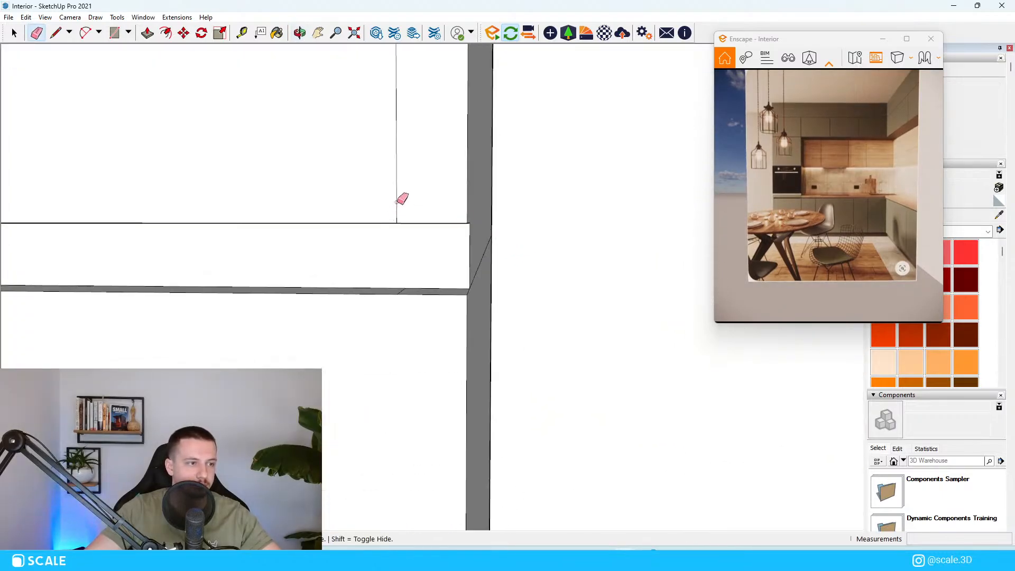
left_click(397, 202)
Push the second gap strip inward to form a recess matching the shadow gap above it.
scroll(586, 230, "down", 10)
middle_click_drag(650, 330, 525, 308)
scroll(547, 390, "up", 5)
middle_click_drag(616, 353, 400, 389)
key("space")
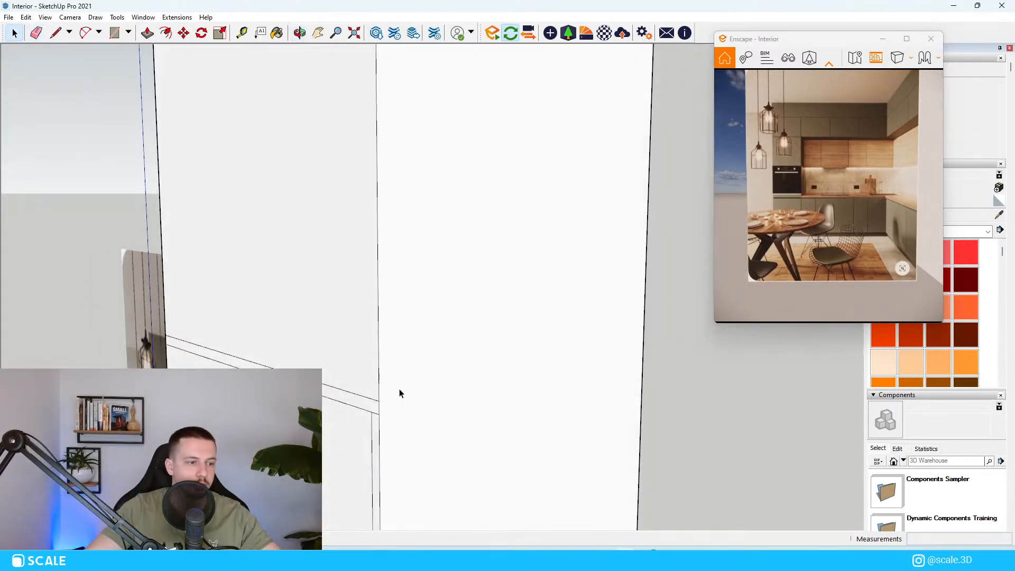
scroll(370, 411, "up", 1)
key("p")
left_click(369, 412)
scroll(487, 429, "down", 3)
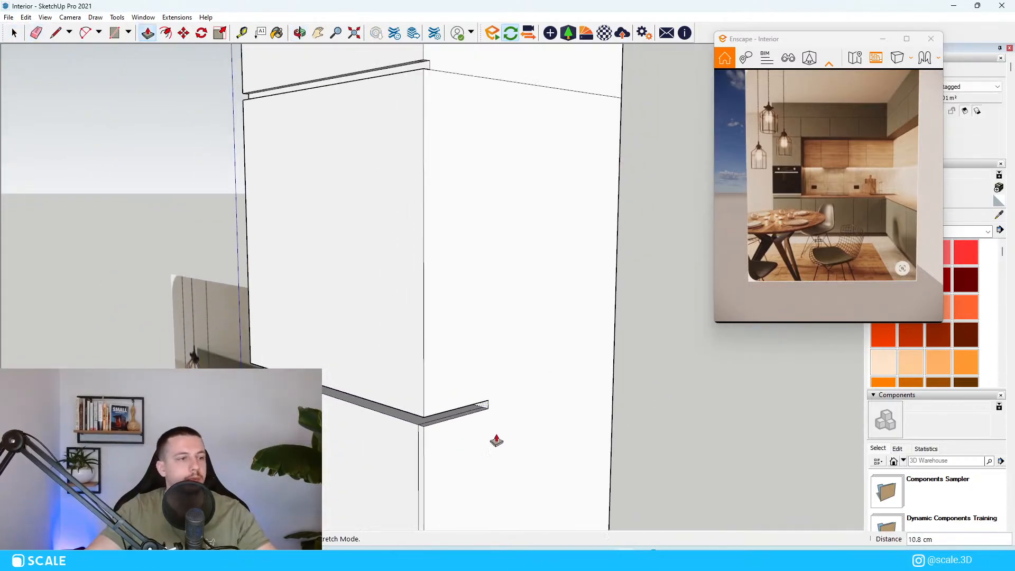
scroll(451, 170, "down", 5)
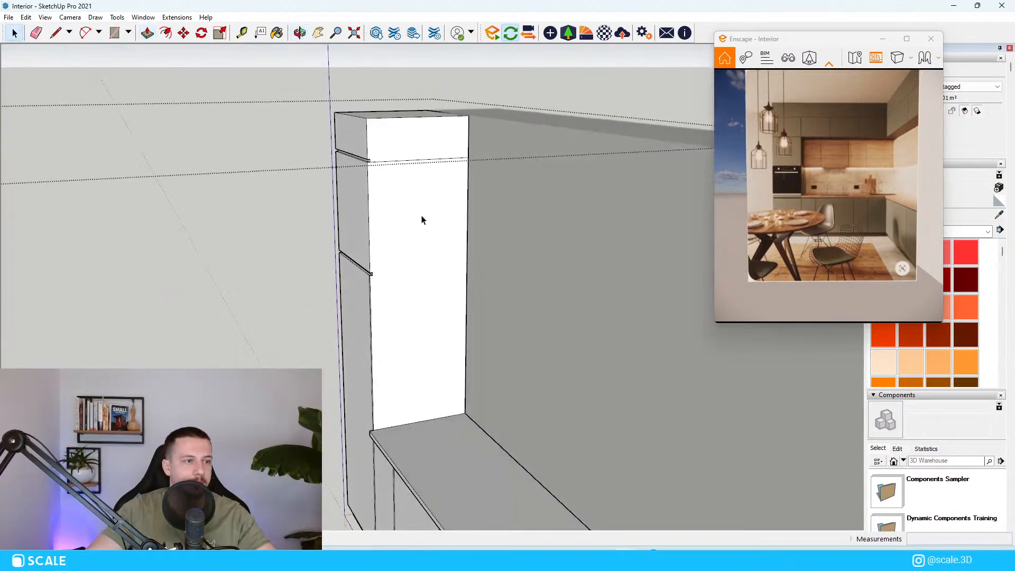
Examine the tall cabinet against the reference image for the oven position and the door divisions.
left_click(422, 216)
scroll(437, 147, "up", 3)
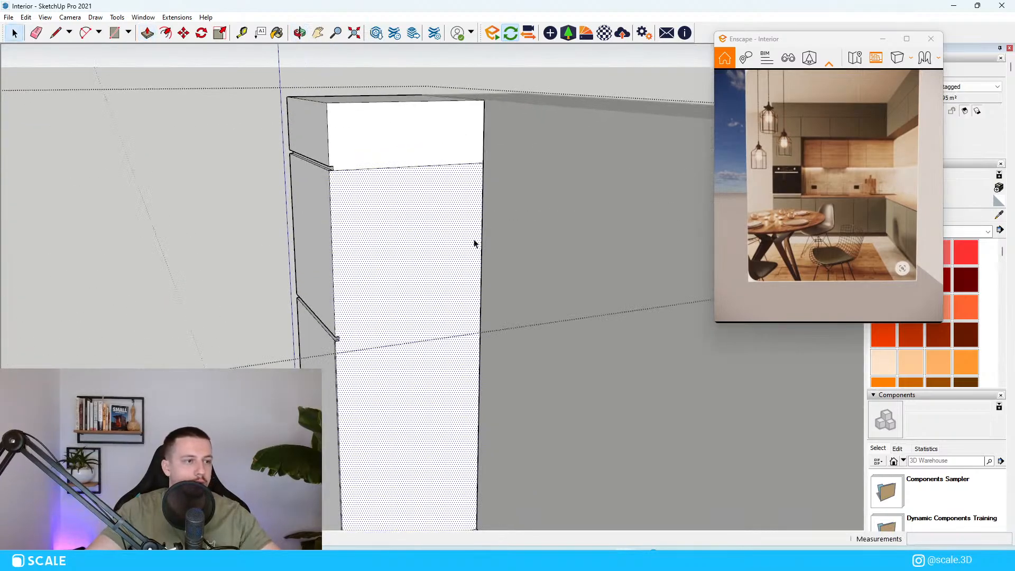
middle_click_drag(399, 172, 411, 137)
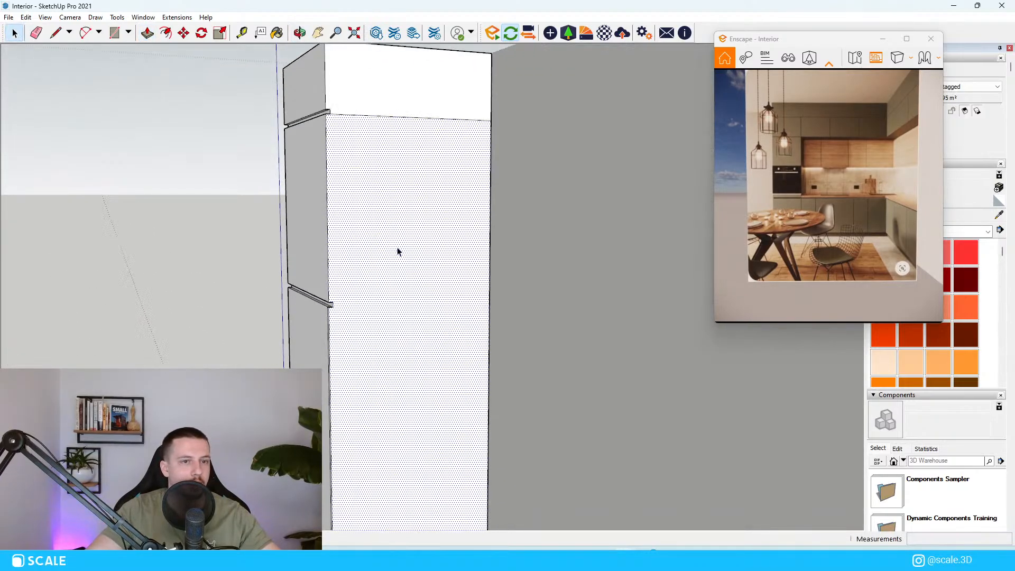
middle_click_drag(397, 252, 651, 228)
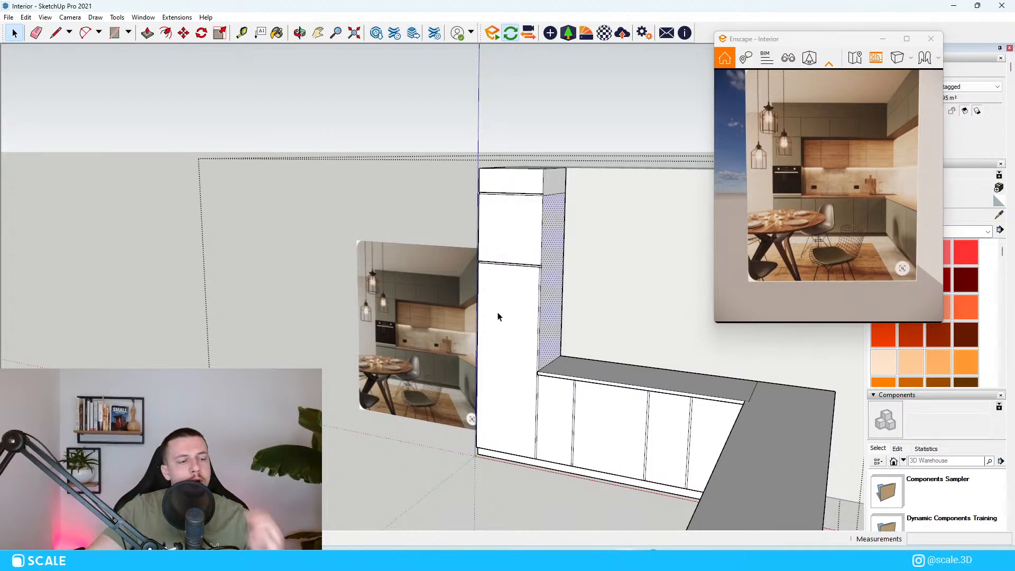
scroll(513, 328, "up", 2)
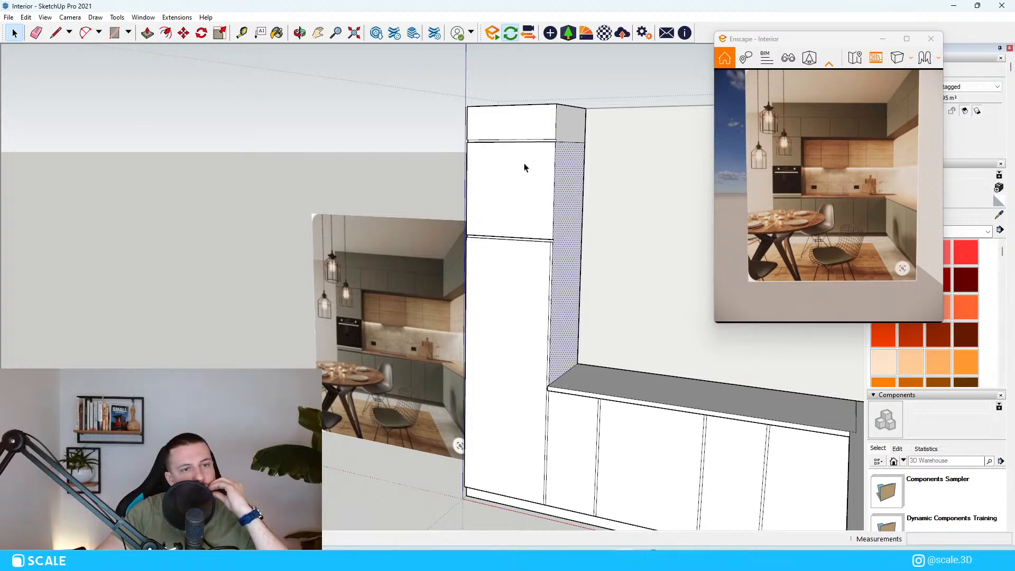
middle_click_drag(507, 316, 652, 285)
left_click(581, 350)
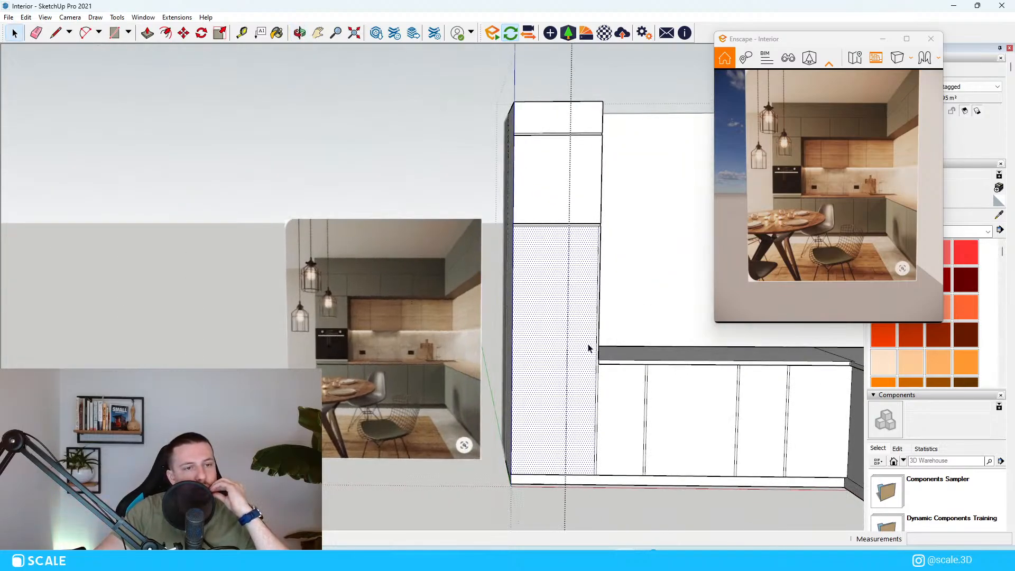
scroll(588, 343, "up", 2)
scroll(591, 337, "down", 4)
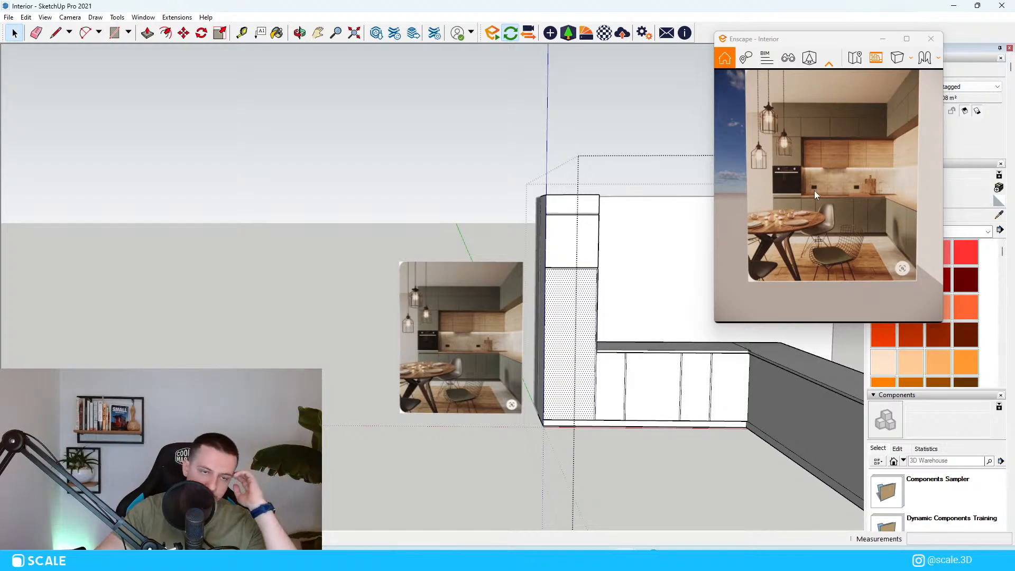
scroll(573, 334, "up", 3)
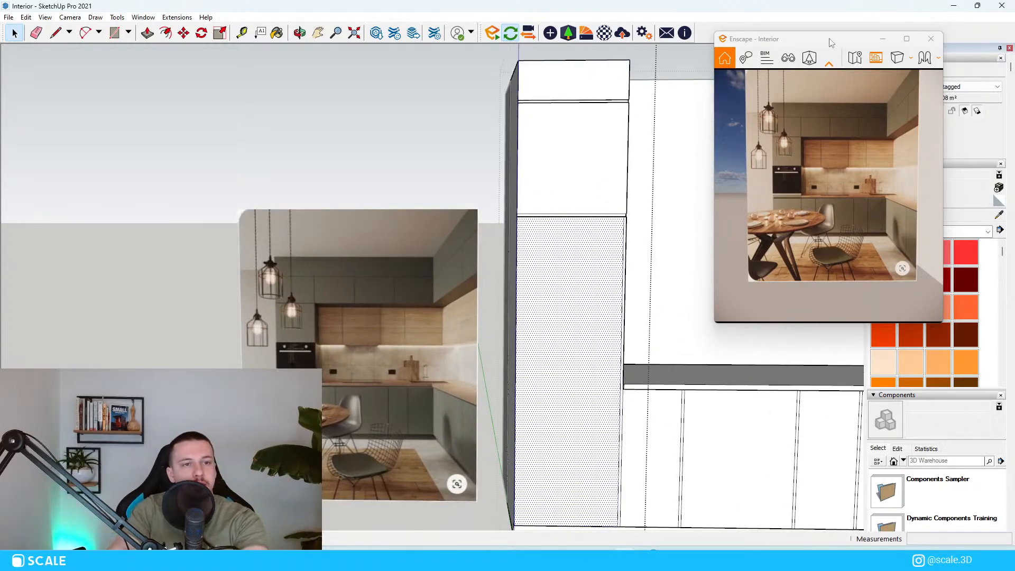
Search 3D Warehouse for "stove" and look through the model results for one resembling the oven in the reference image.
left_click_drag(830, 39, 803, 43)
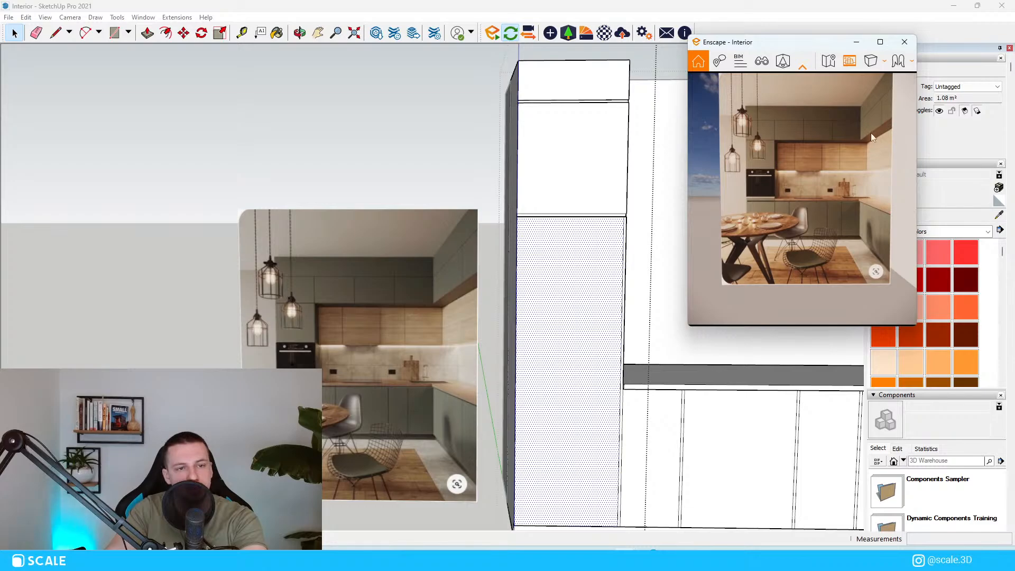
left_click(929, 459)
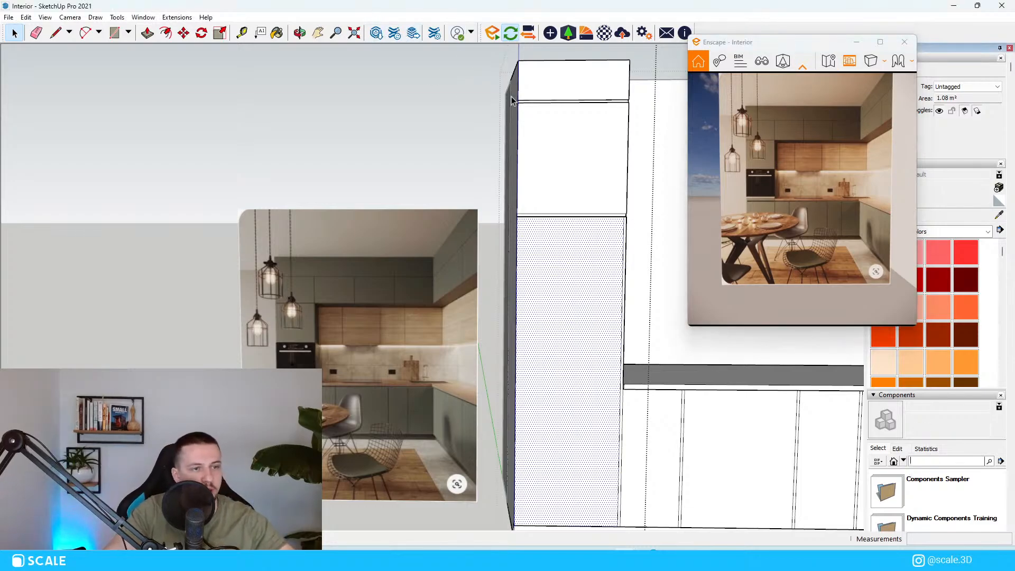
key("alt+Tab")
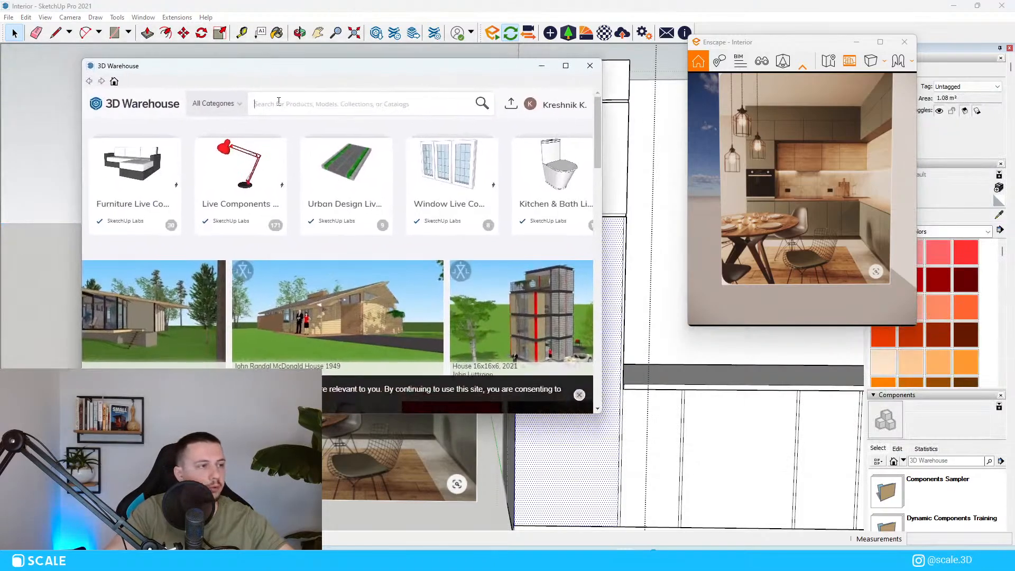
left_click(279, 102)
type("stove")
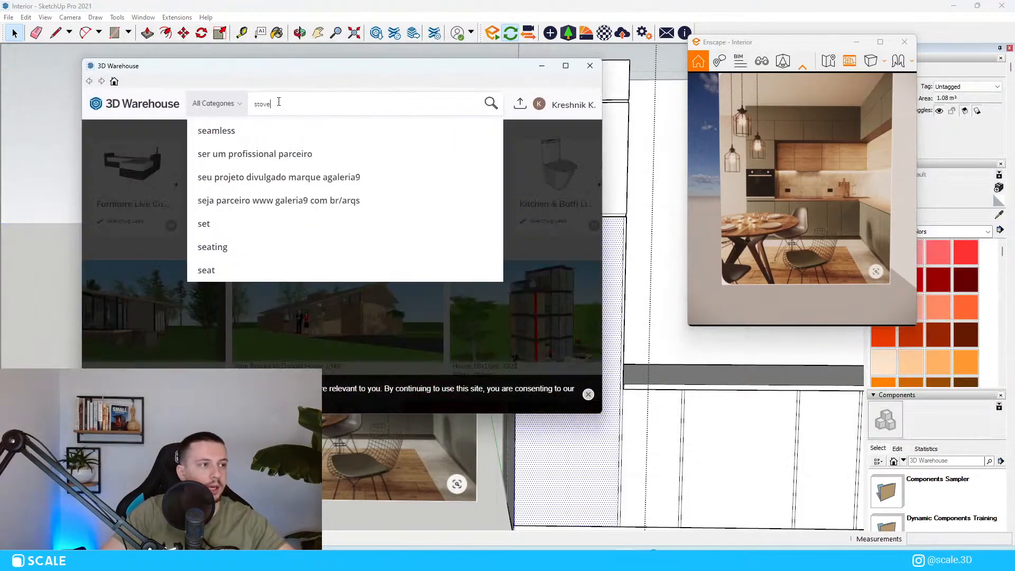
key("Return")
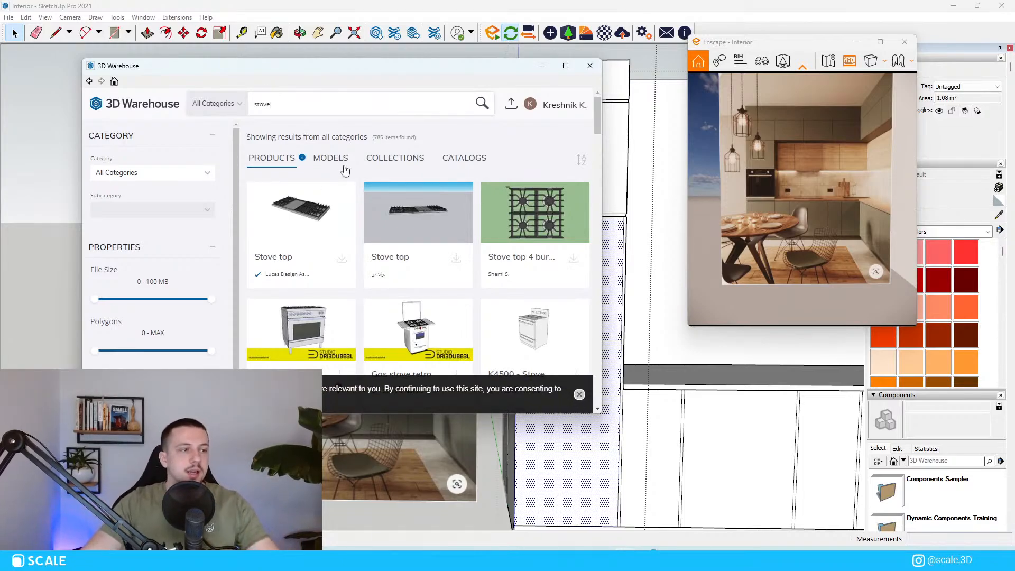
left_click(342, 165)
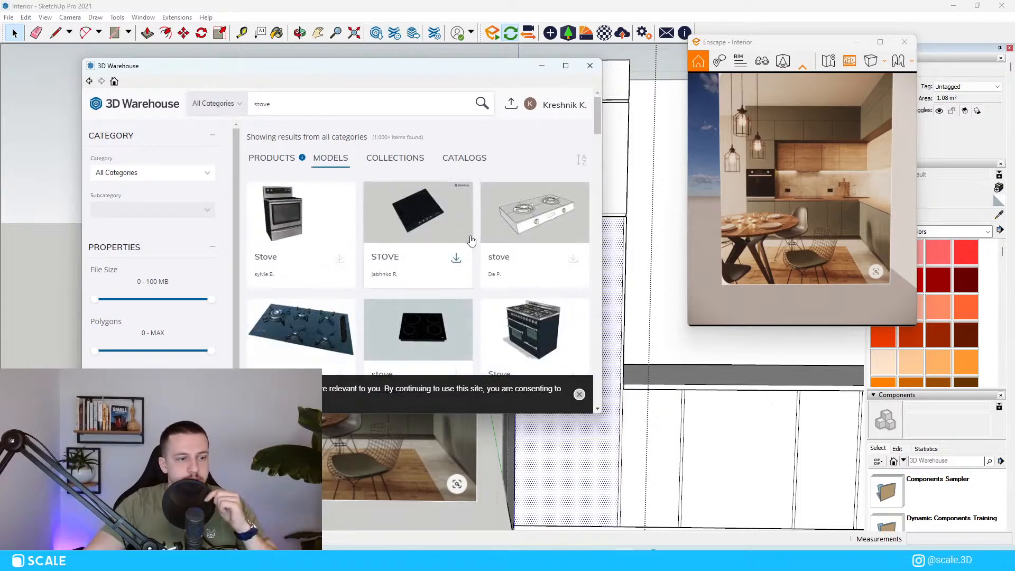
scroll(455, 260, "down", 3)
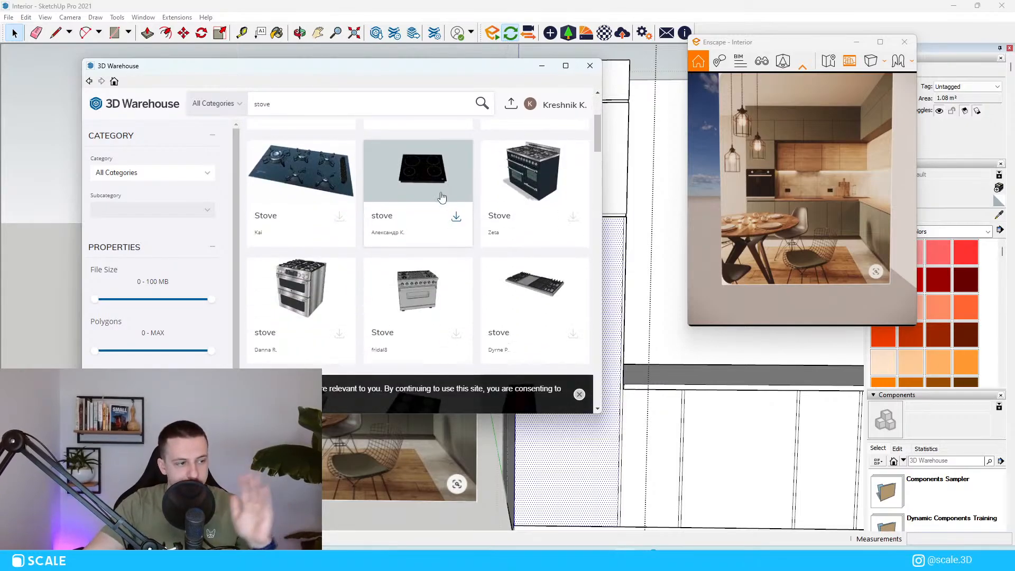
scroll(431, 200, "up", 3)
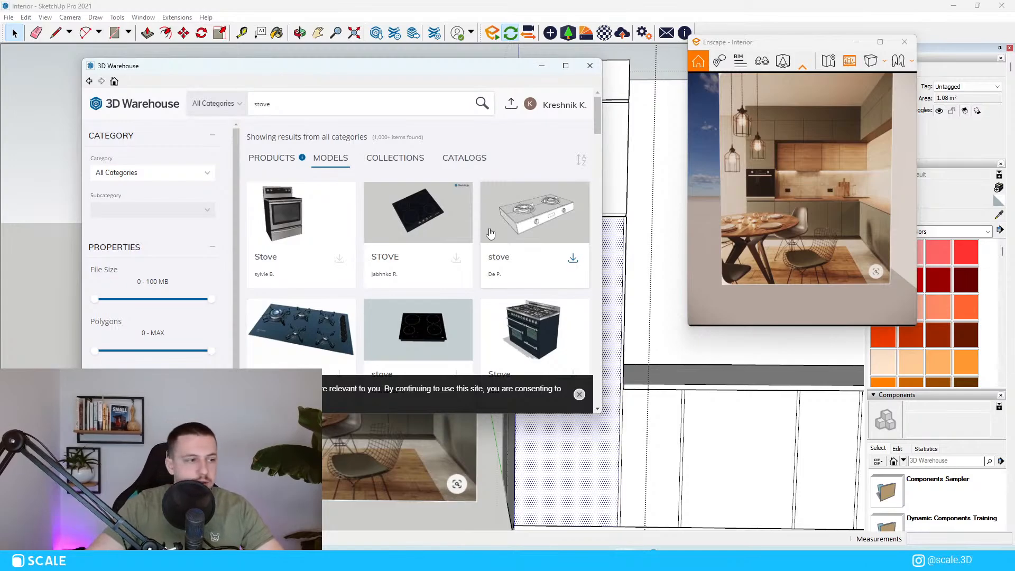
scroll(491, 233, "down", 5)
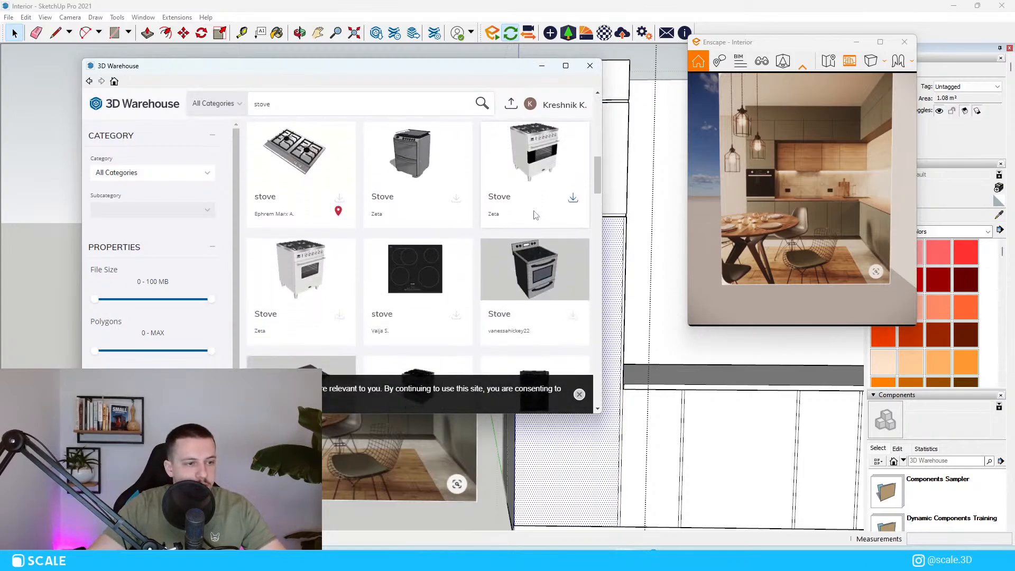
scroll(535, 217, "down", 3)
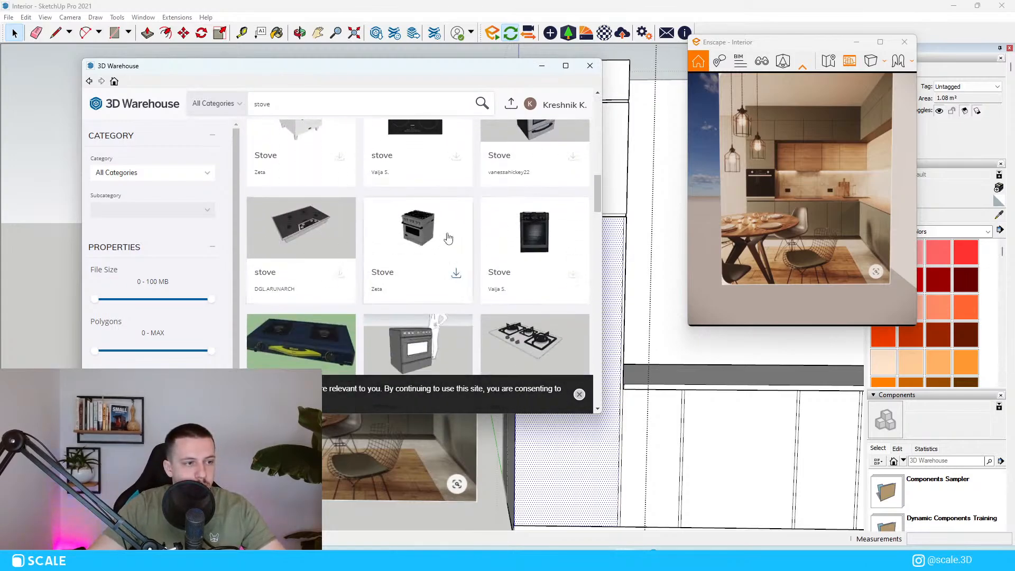
scroll(422, 237, "down", 6)
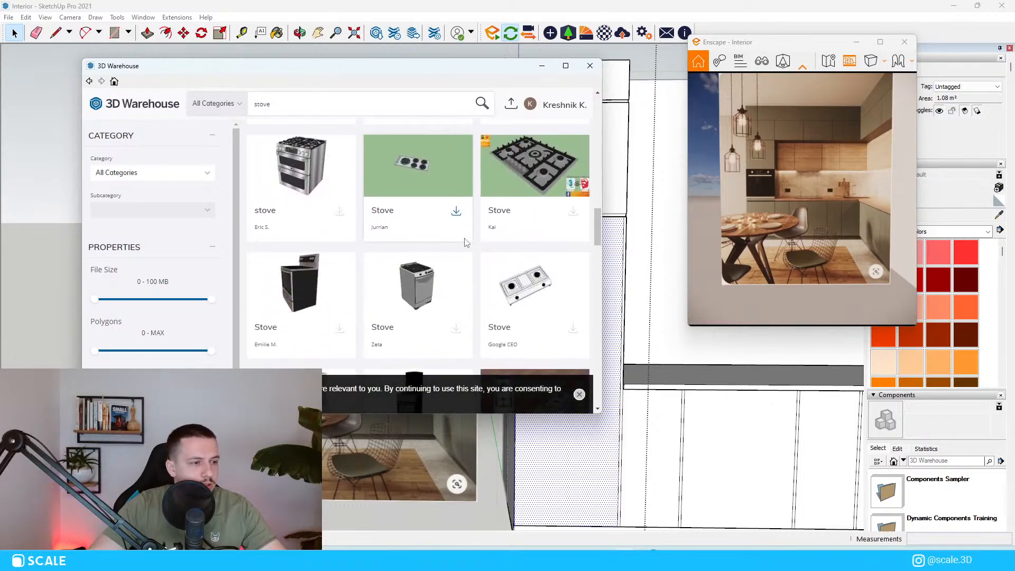
scroll(473, 256, "down", 3)
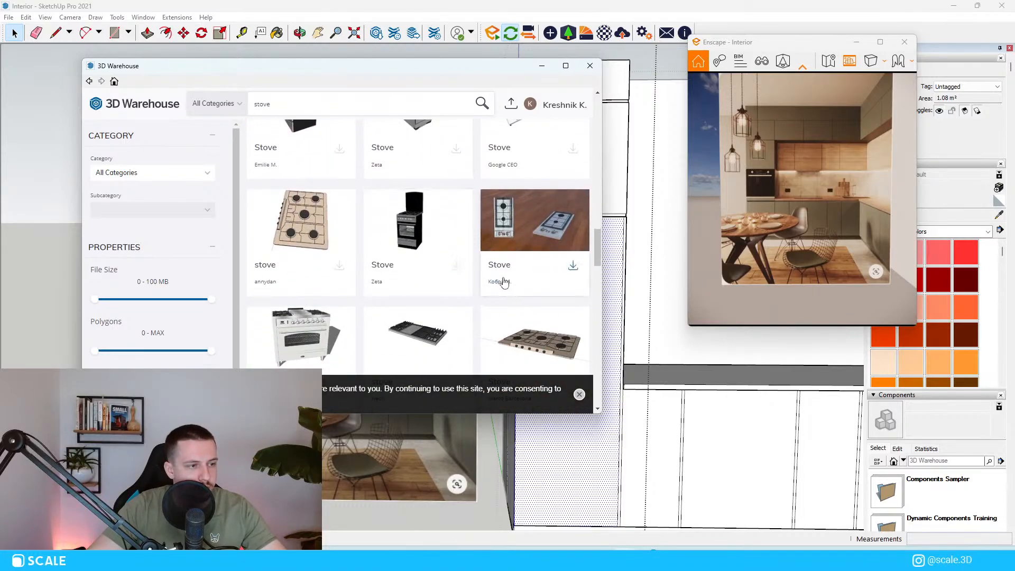
Refine the 3D Warehouse search to "stove in cabinets" and look through the models.
scroll(504, 283, "up", 15)
left_click(309, 109)
type("i")
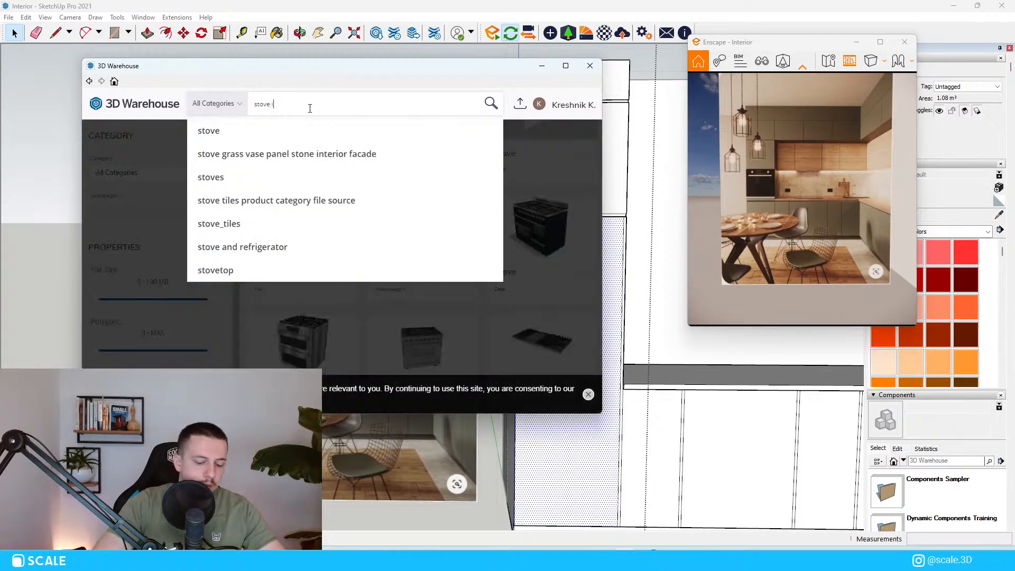
type("n ca")
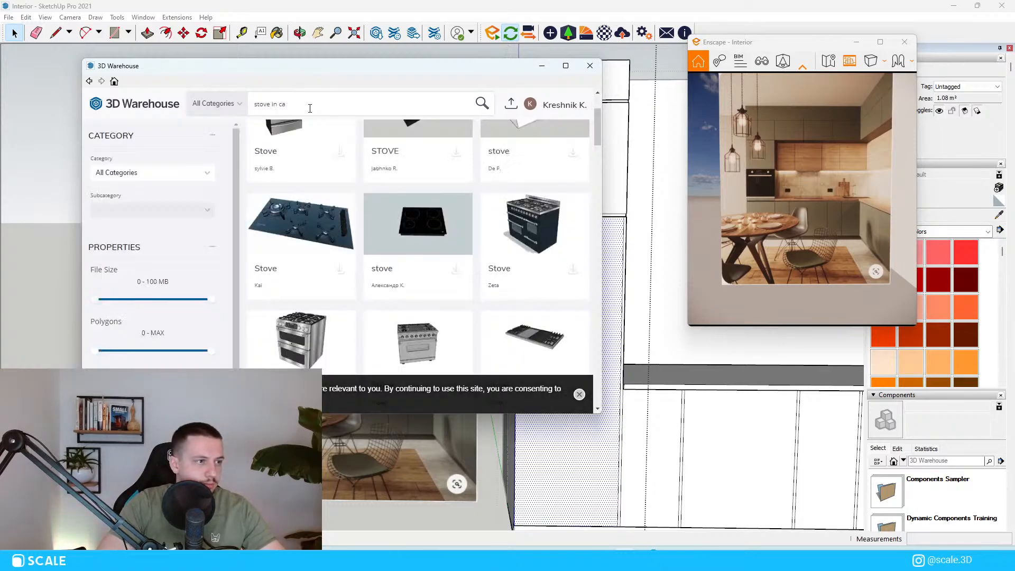
type("ninets")
key("Return")
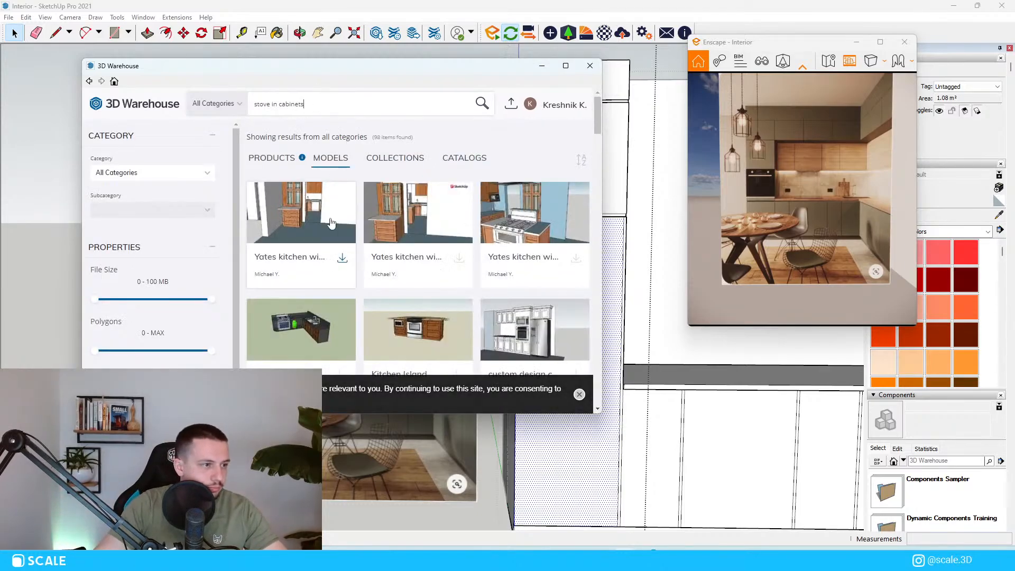
scroll(467, 254, "down", 8)
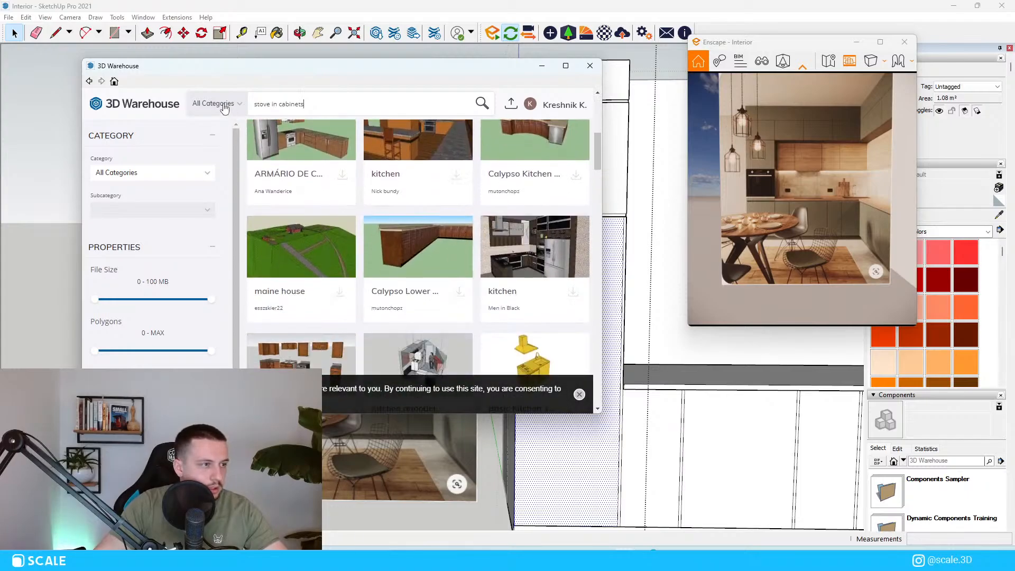
Return to the "stove" search and look through the product results for a suitable oven.
left_click(90, 81)
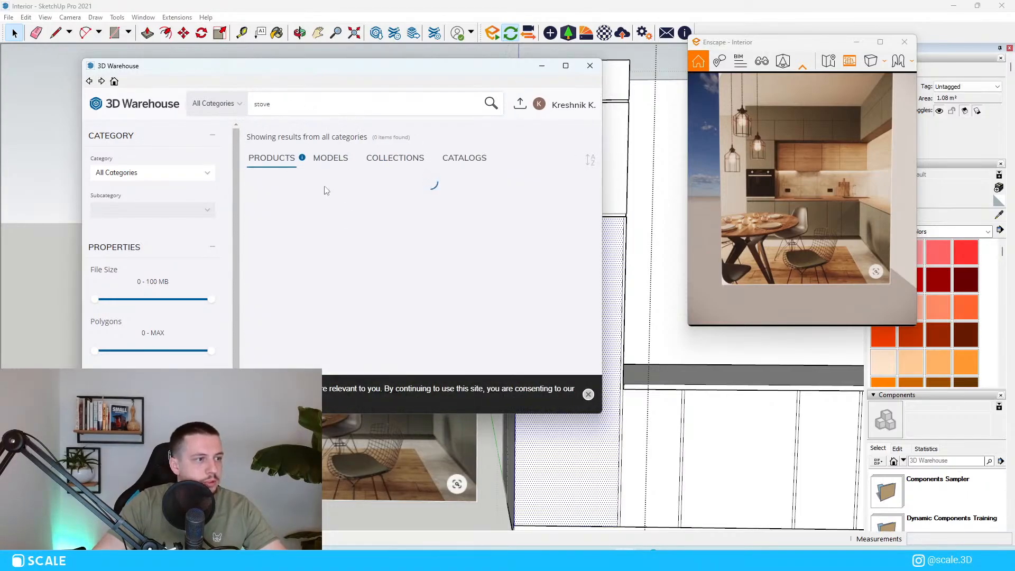
scroll(376, 339, "down", 5)
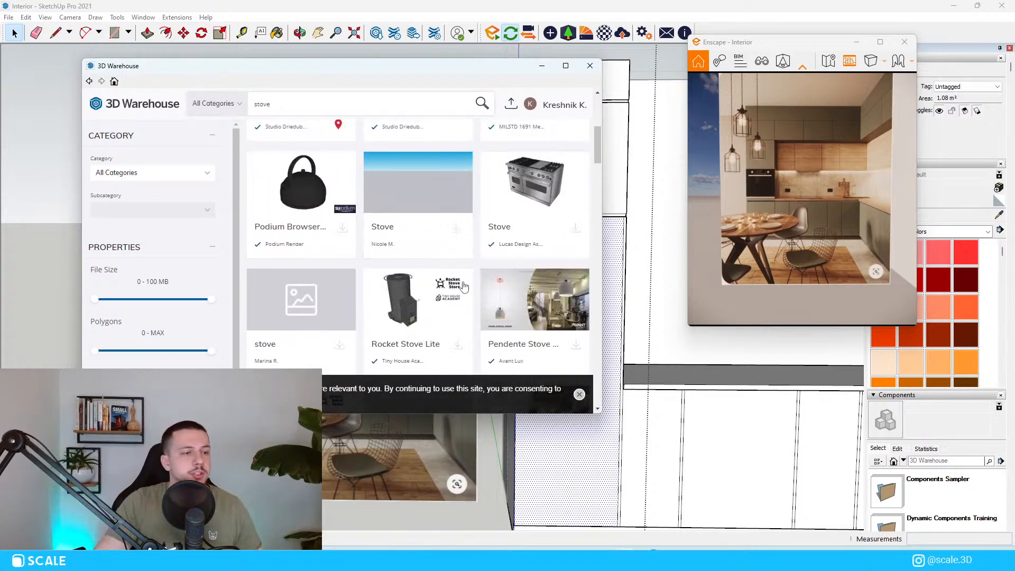
scroll(464, 286, "down", 5)
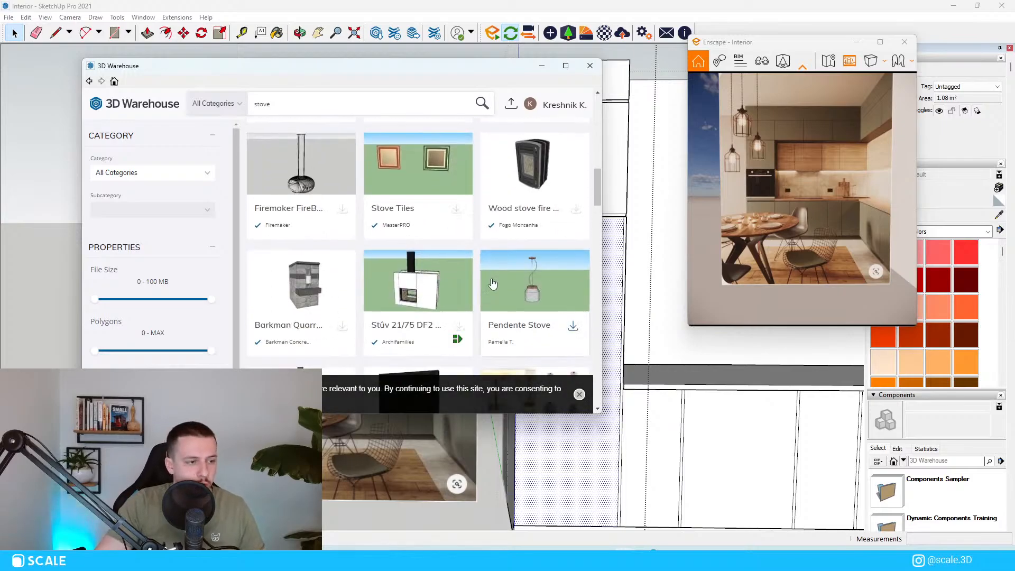
scroll(492, 284, "down", 4)
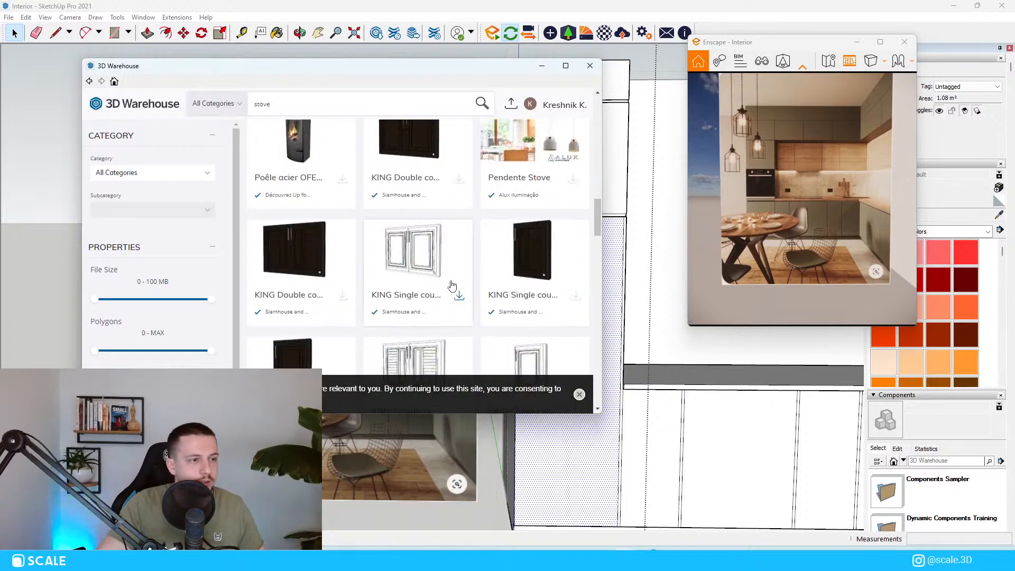
scroll(452, 286, "down", 6)
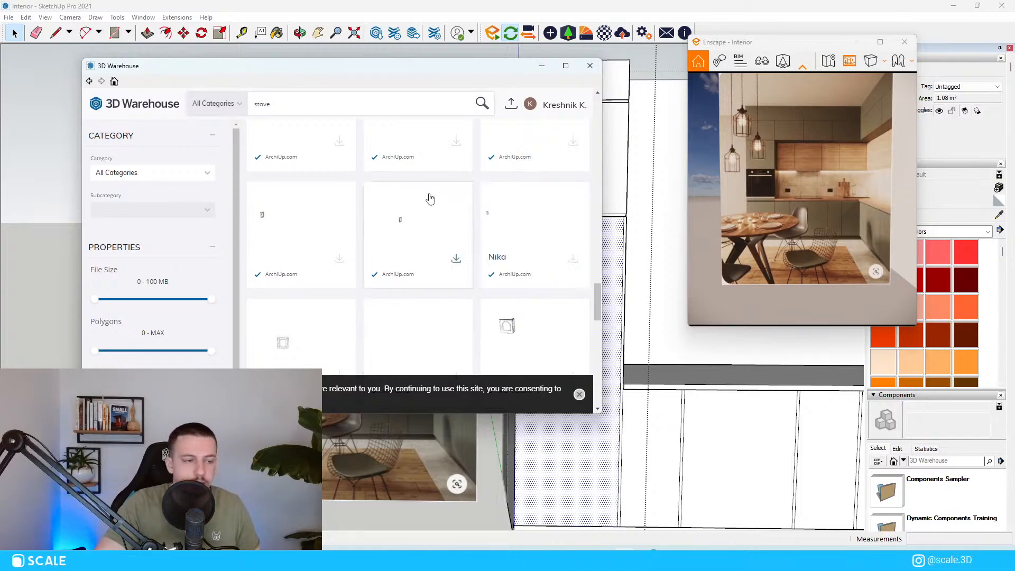
scroll(509, 283, "down", 8)
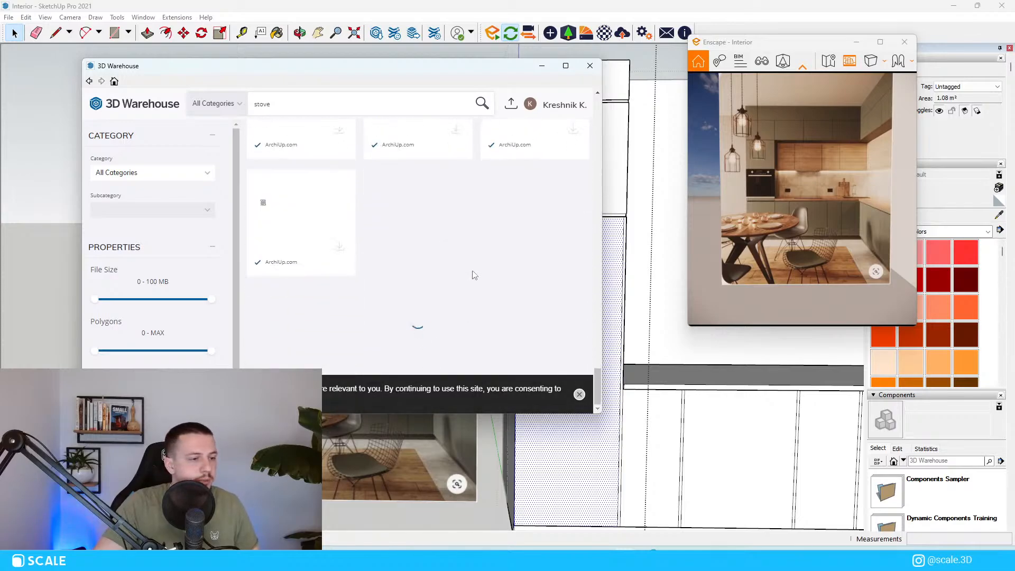
scroll(474, 275, "up", 15)
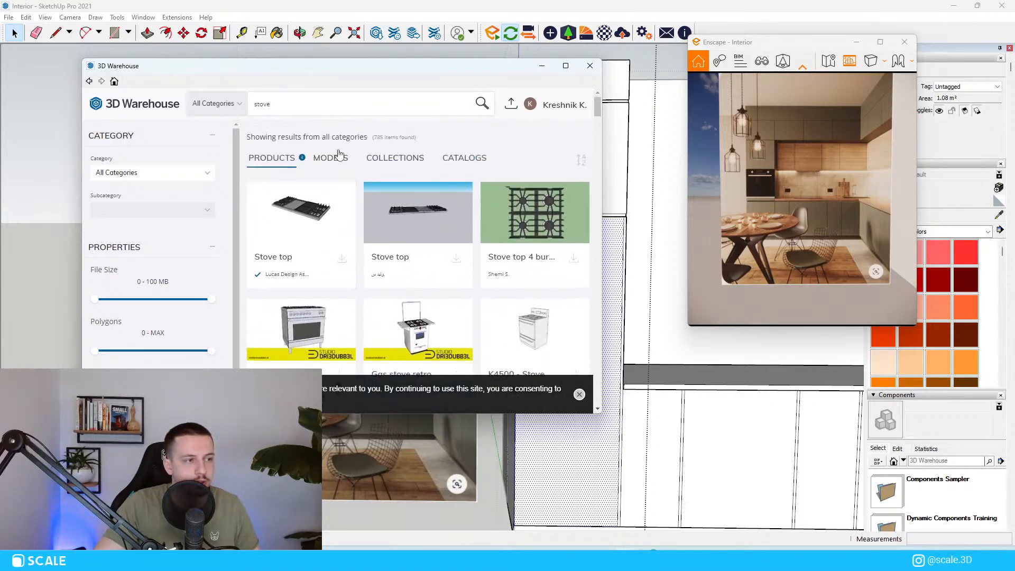
Load the stainless steel freestanding stove, first among the "stove" models, directly into the model and place it at the back worktop.
left_click(339, 155)
scroll(455, 254, "down", 1)
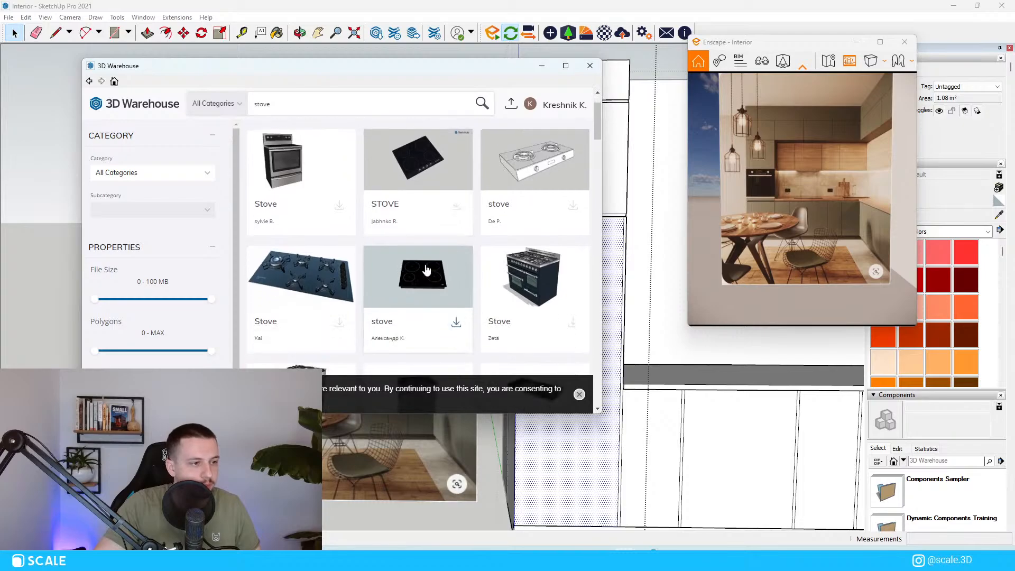
scroll(428, 271, "down", 3)
scroll(380, 265, "up", 5)
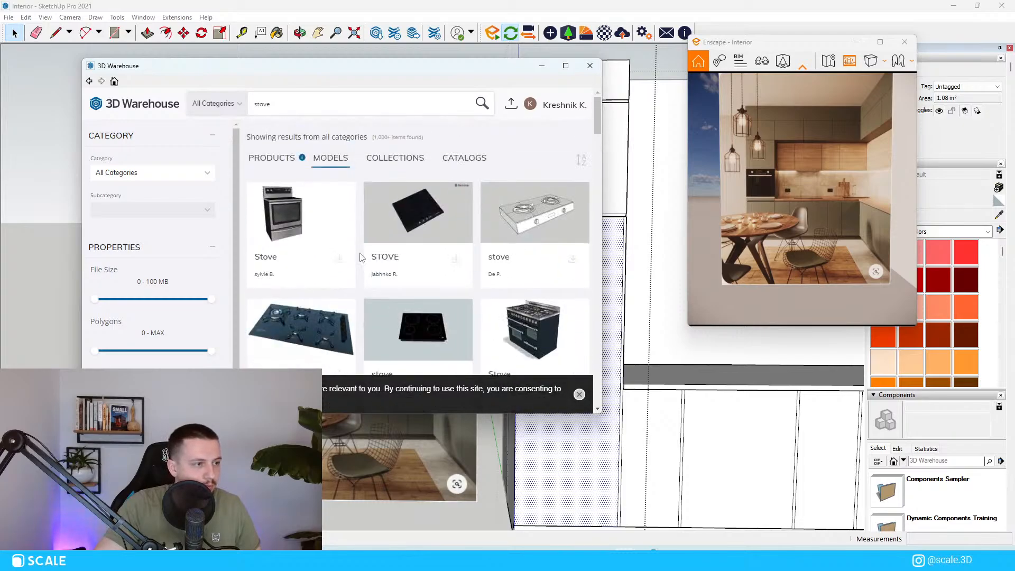
left_click(340, 259)
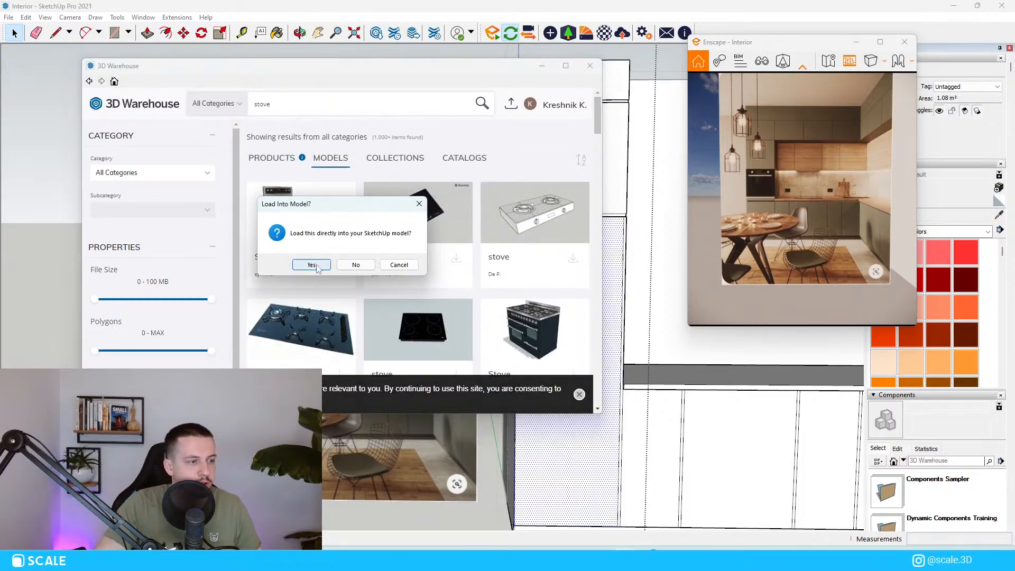
left_click(312, 265)
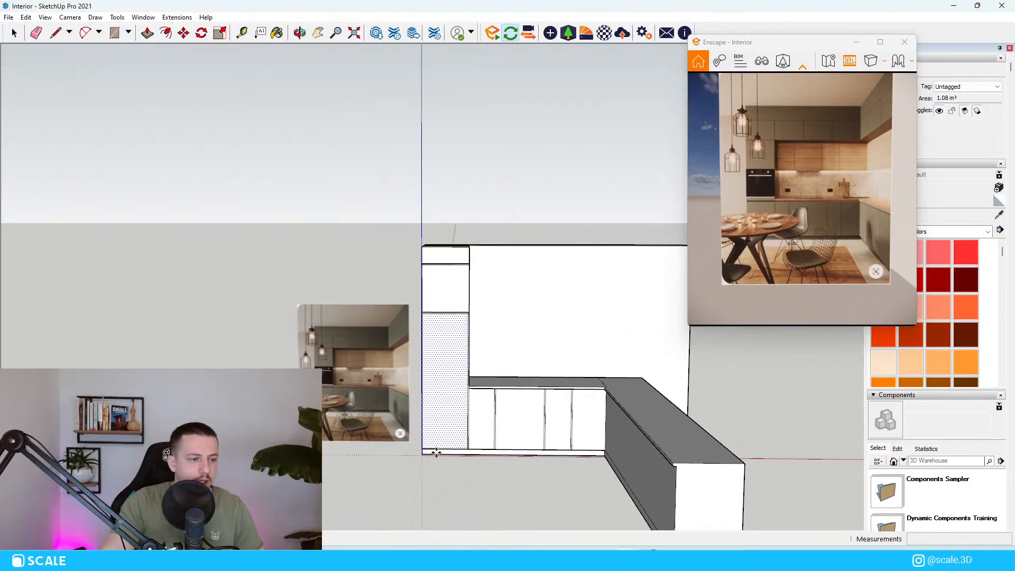
left_click(469, 385)
Move the stove forward about 62.4 cm, clear of the back wall.
scroll(561, 355, "up", 5)
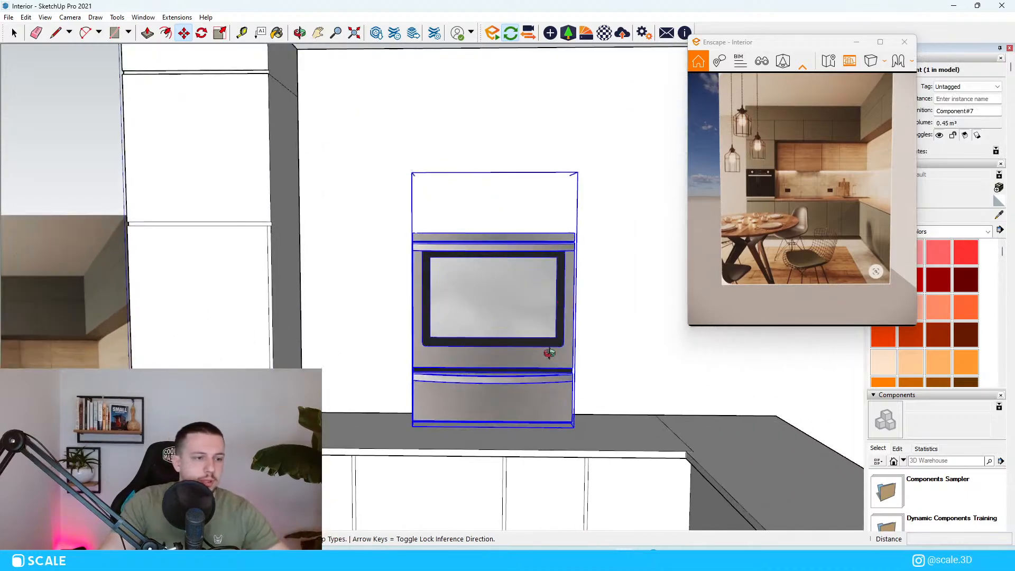
middle_click_drag(548, 355, 550, 399)
scroll(550, 399, "down", 1)
left_click(523, 362)
left_click(540, 402)
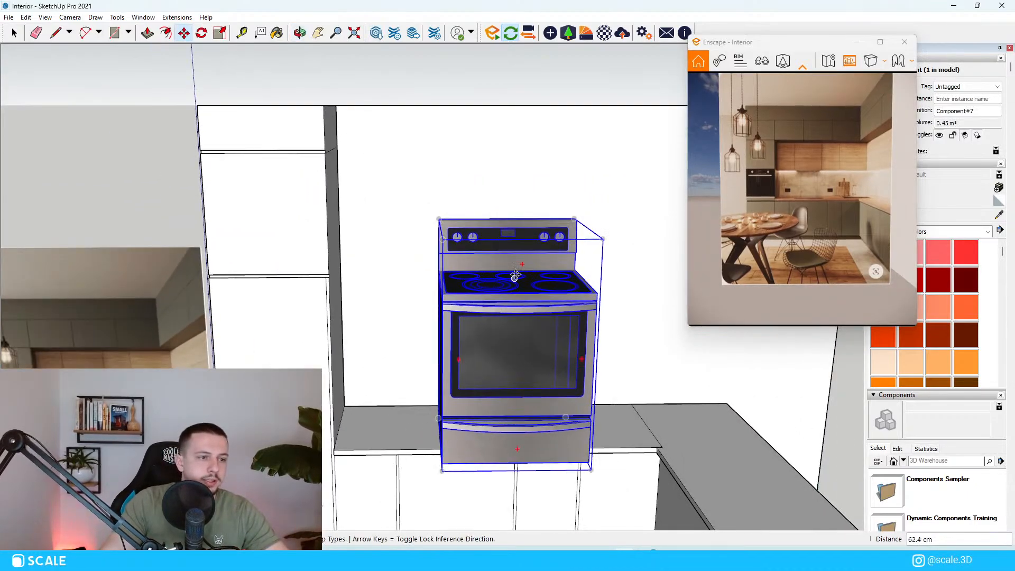
Delete the raised back panel with its knobs and display from inside the stove component.
key("space")
double_click(530, 272)
scroll(535, 244, "up", 4)
triple_click(486, 254)
scroll(493, 249, "down", 3)
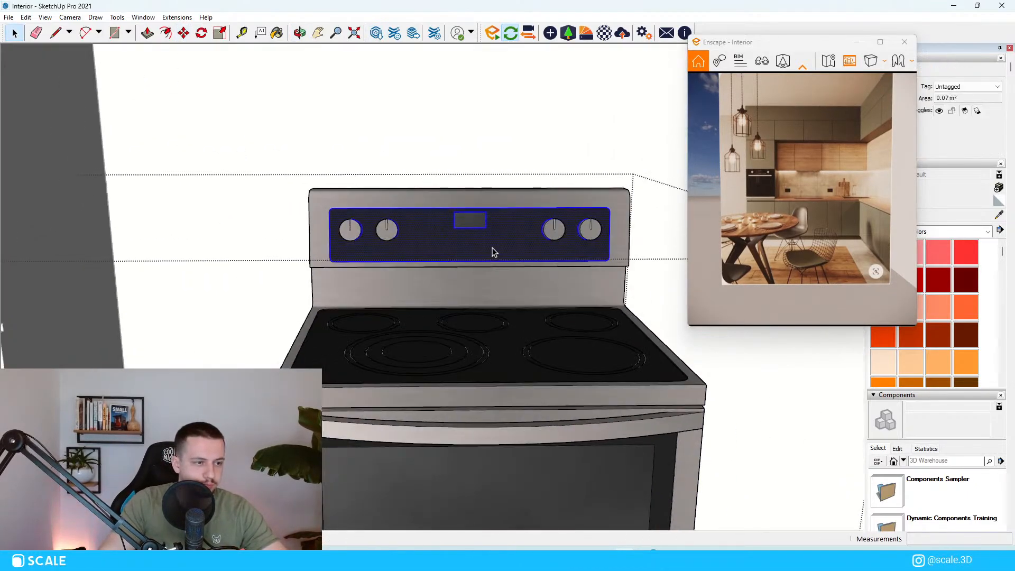
left_click_drag(585, 266, 265, 199)
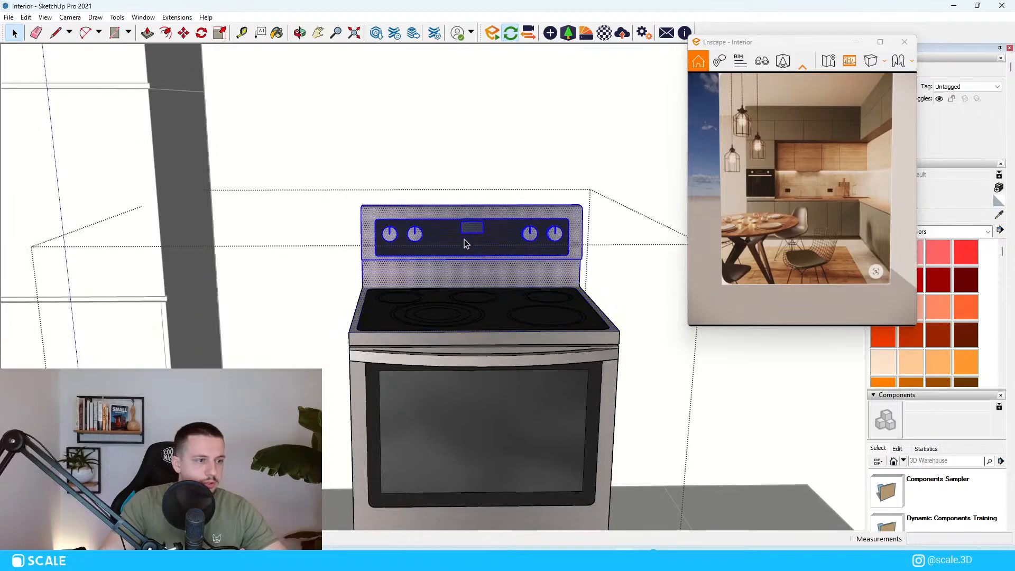
scroll(429, 257, "up", 3)
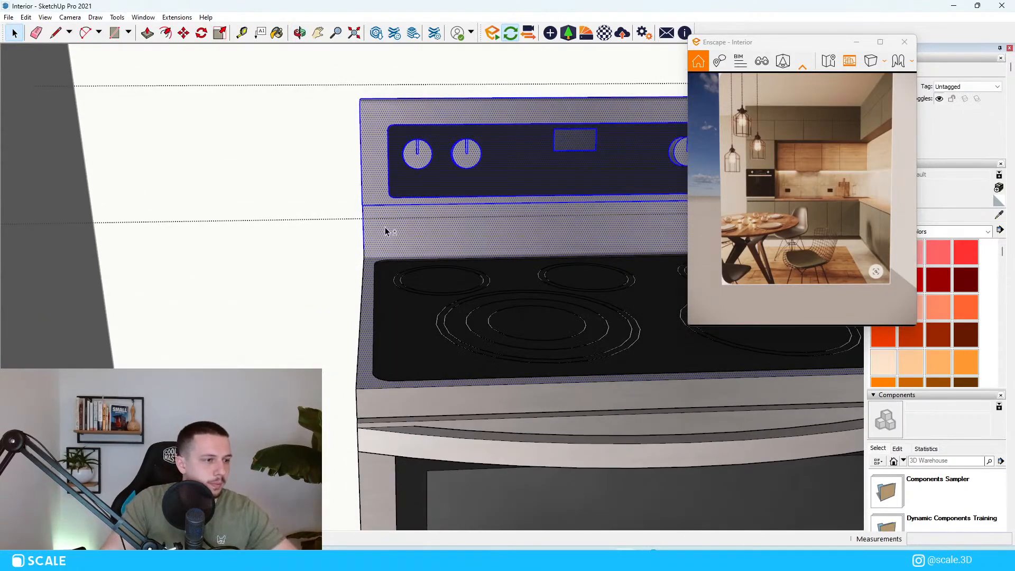
scroll(370, 211, "down", 5)
key("Escape")
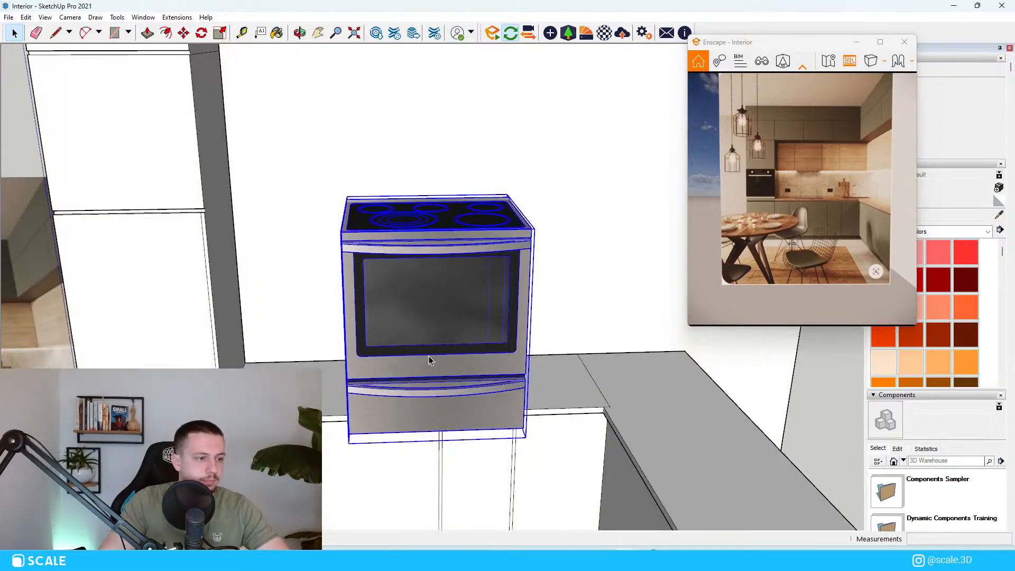
scroll(430, 361, "up", 3)
scroll(460, 370, "up", 2)
double_click(460, 370)
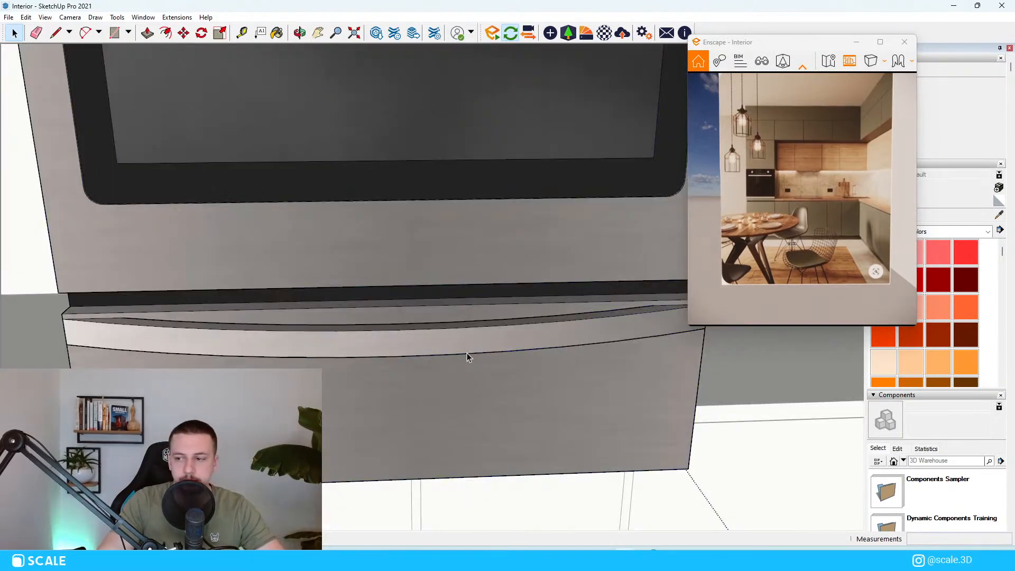
left_click(483, 364)
scroll(483, 365, "down", 4)
middle_click_drag(540, 365, 581, 323)
left_click_drag(614, 351, 382, 285)
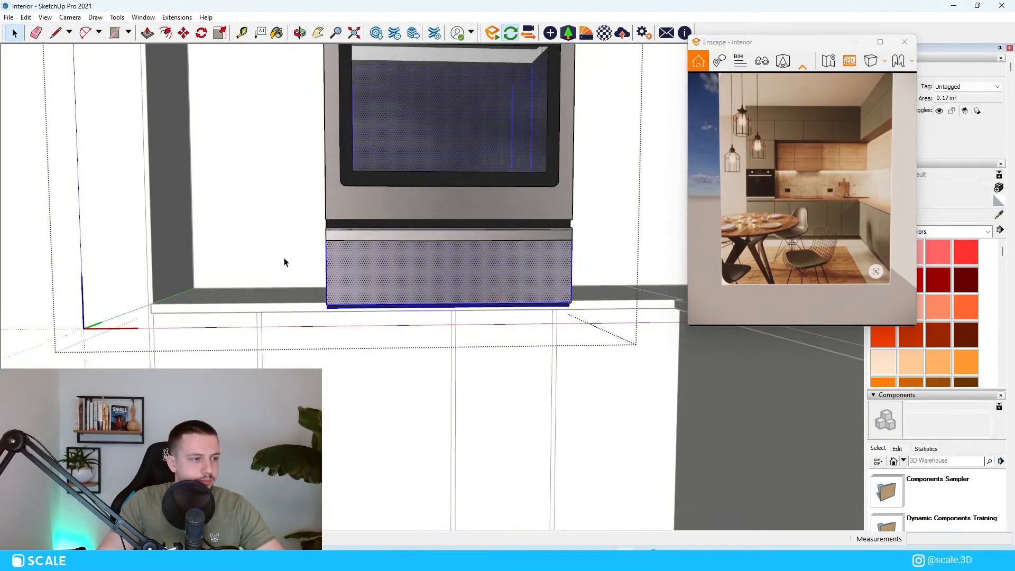
scroll(487, 226, "up", 1)
left_click(517, 218)
scroll(520, 228, "up", 3)
scroll(545, 272, "down", 5)
scroll(545, 267, "up", 1)
key("Escape")
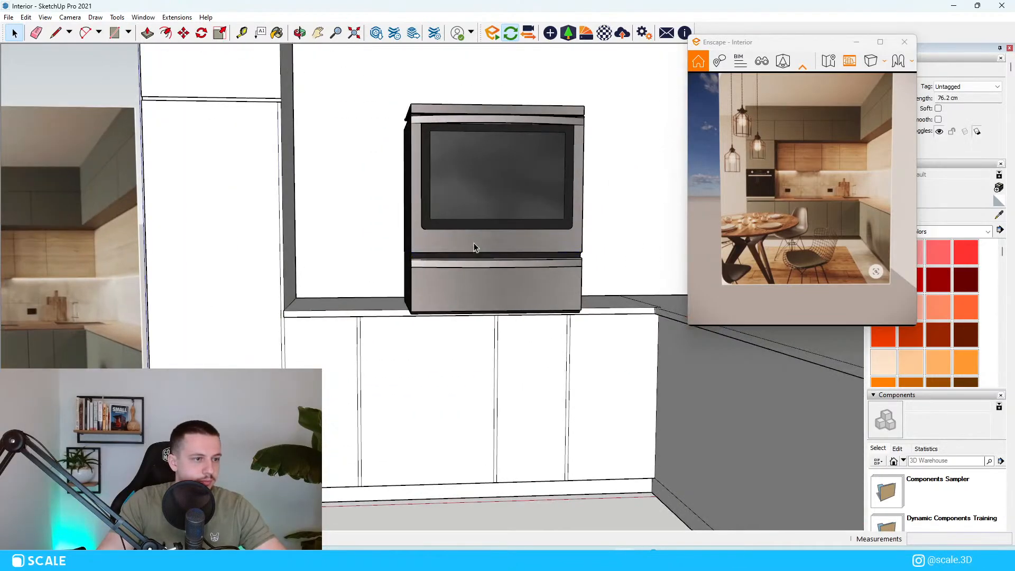
Move the stove sideways about 151.1 cm into the tall cabinet, snapping its upper front corner to the cabinet's edge.
left_click(474, 246)
scroll(474, 246, "up", 2)
scroll(478, 182, "down", 4)
middle_click_drag(478, 183, 475, 249)
key("m")
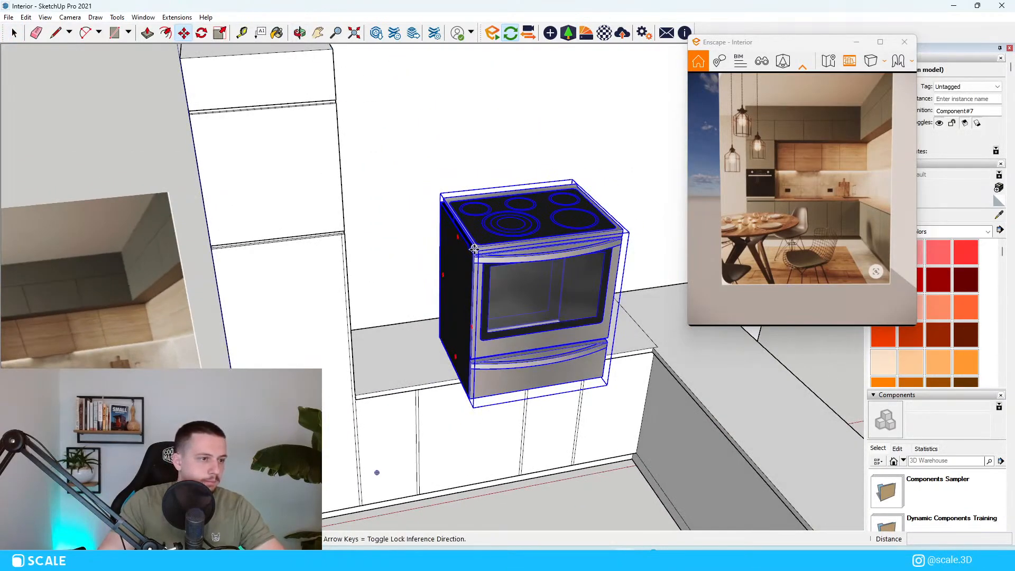
left_click(622, 230)
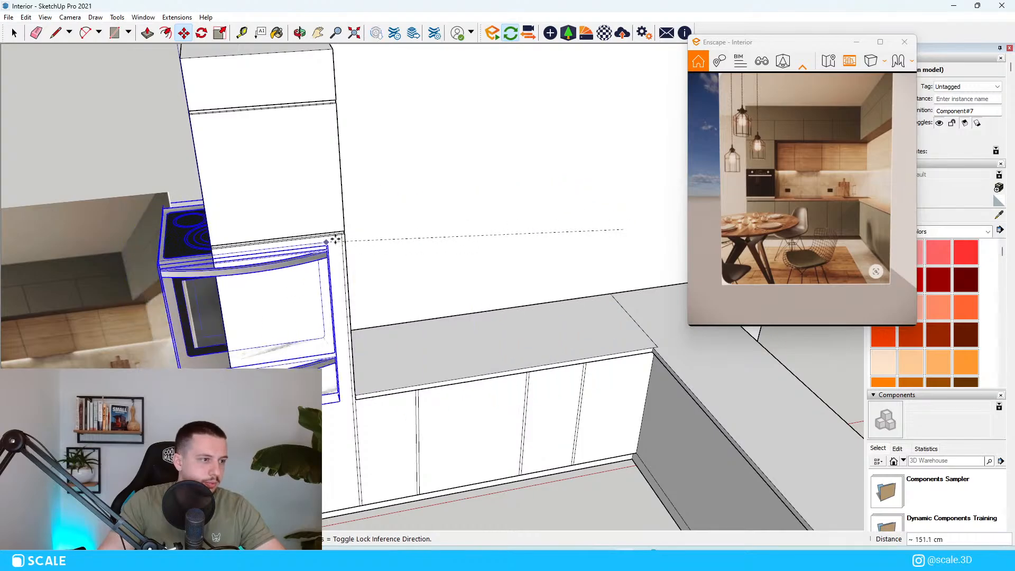
scroll(338, 233, "up", 2)
left_click(352, 229)
Scale the oven's width by a factor of about 0.87 to match the tall cabinet.
scroll(377, 218, "down", 3)
middle_click_drag(354, 230, 355, 142)
key("a")
key("s")
left_click(234, 190)
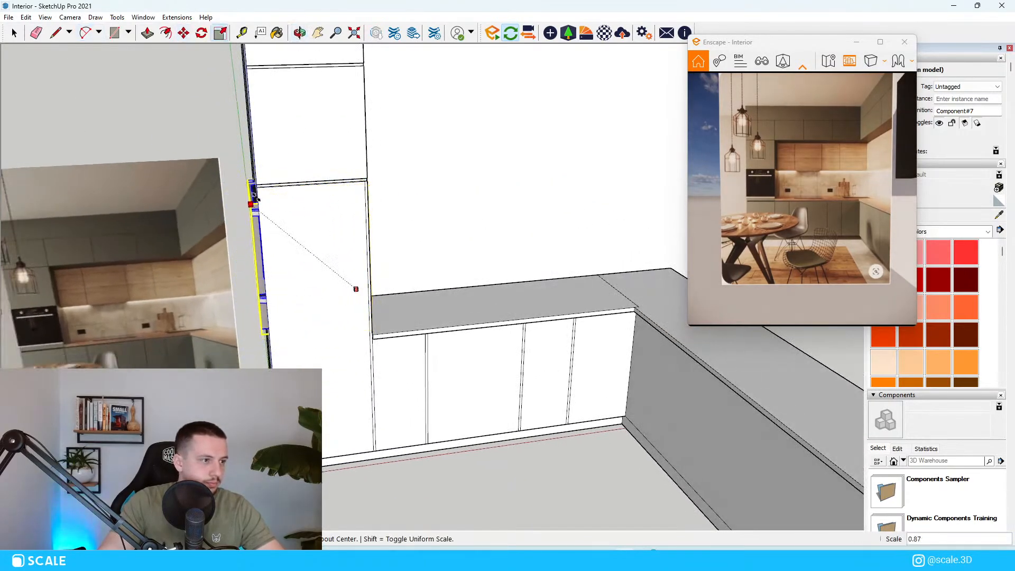
left_click(258, 210)
Move the oven about 13.9 cm forward to the cabinet's front, and shift it about 0.8 cm sideways to align its corner.
scroll(253, 213, "up", 2)
middle_click_drag(249, 216, 373, 277)
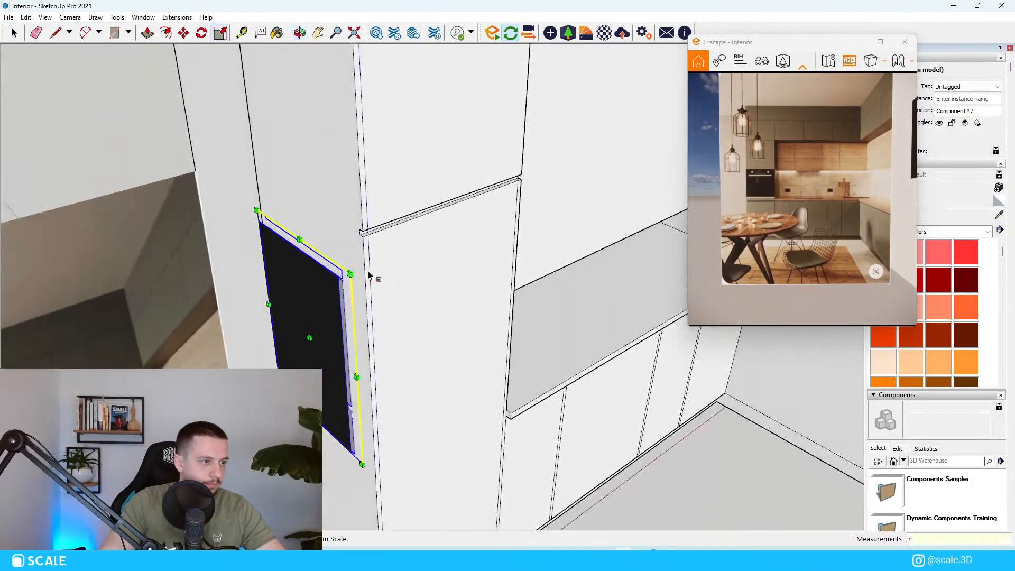
key("m")
left_click(344, 270)
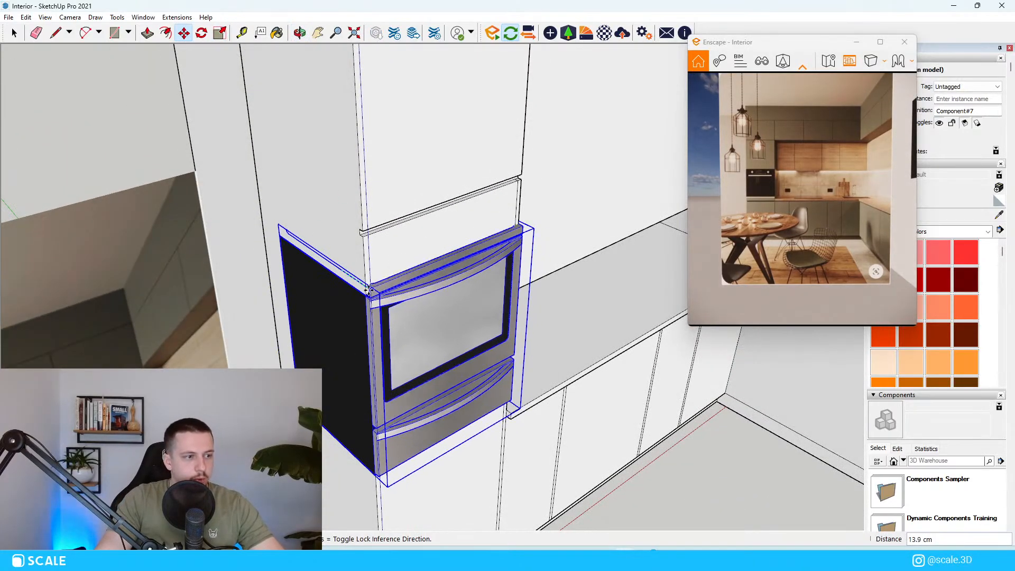
left_click(369, 291)
key("space")
scroll(368, 291, "up", 5)
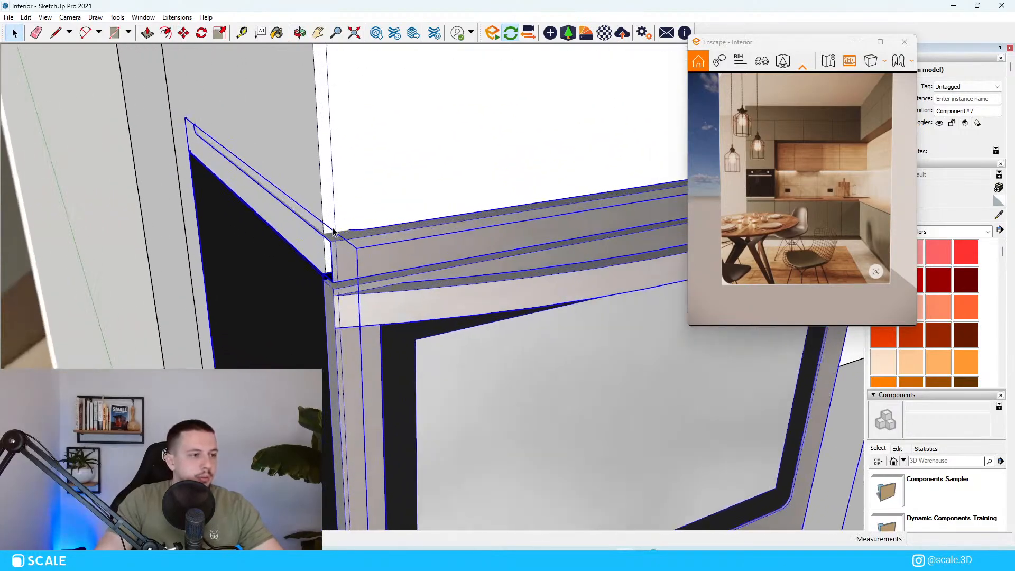
scroll(333, 232, "up", 1)
key("m")
left_click(331, 242)
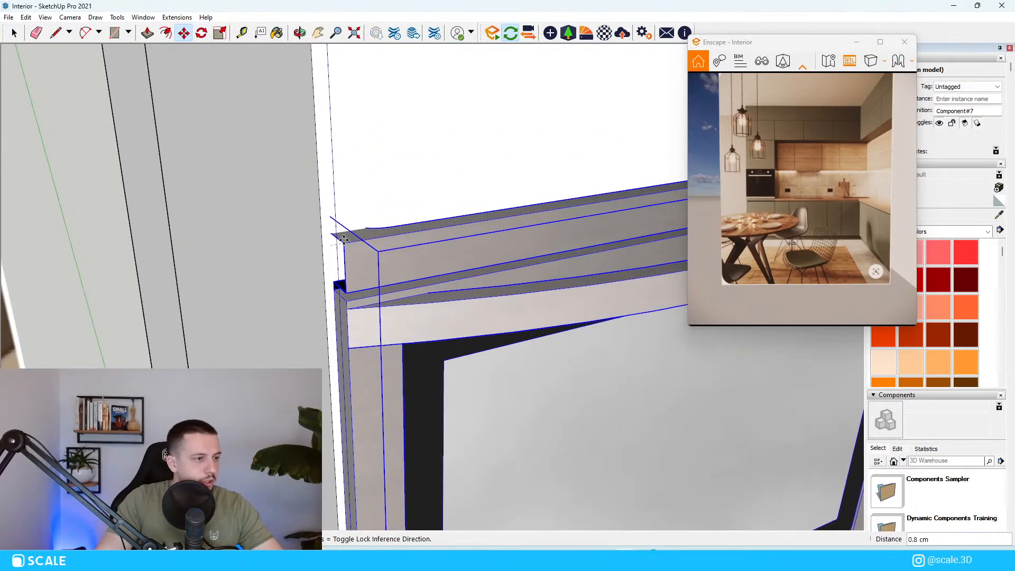
left_click(344, 244)
Adjust the oven's height in the tall cabinet so its base sits level with the worktop's front edge.
scroll(341, 232, "down", 3)
scroll(353, 217, "down", 4)
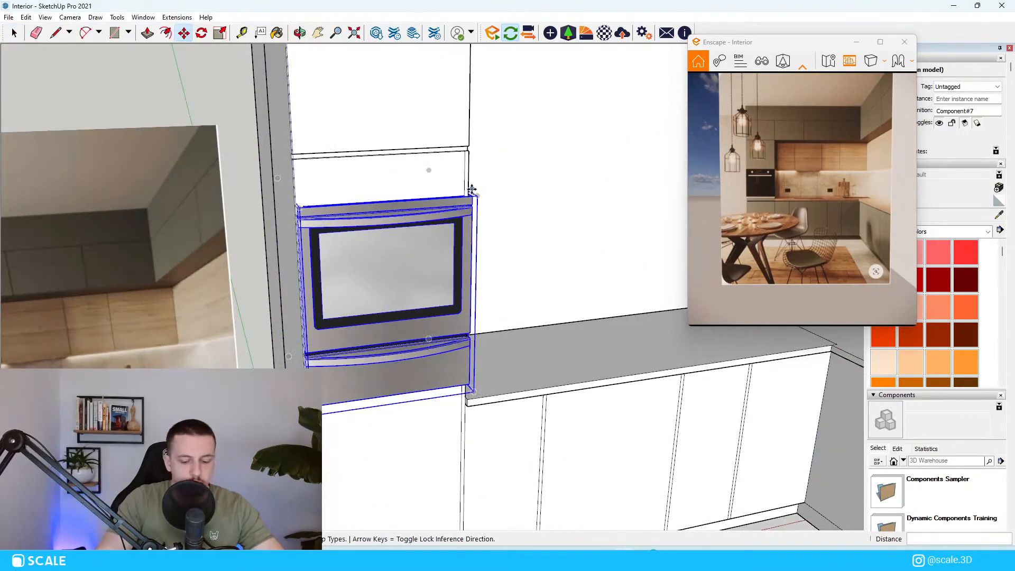
left_click(473, 196)
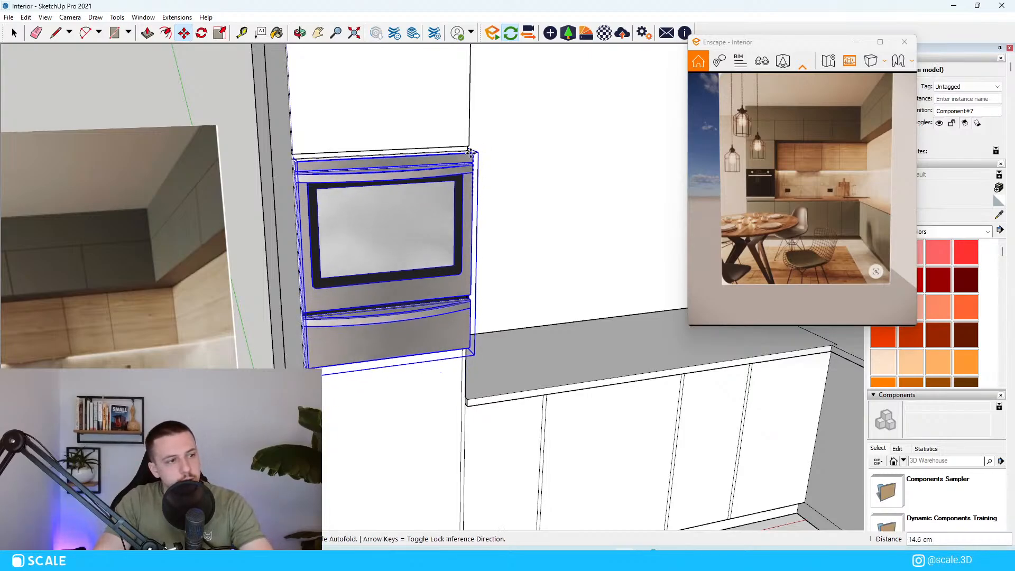
left_click(472, 214)
Delete the black side body and its leftover upper side edge from inside the oven component.
middle_click_drag(476, 264, 449, 239)
scroll(438, 249, "down", 1)
scroll(444, 238, "down", 3)
scroll(390, 265, "up", 6)
middle_click_drag(390, 267, 397, 303)
key("space")
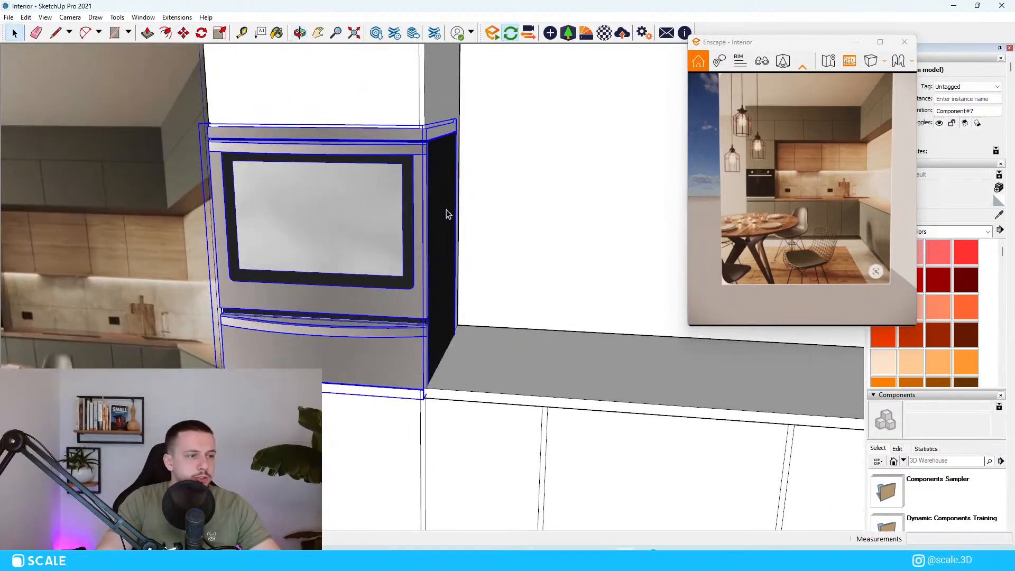
double_click(446, 211)
scroll(445, 162, "up", 1)
double_click(446, 162)
key("Delete")
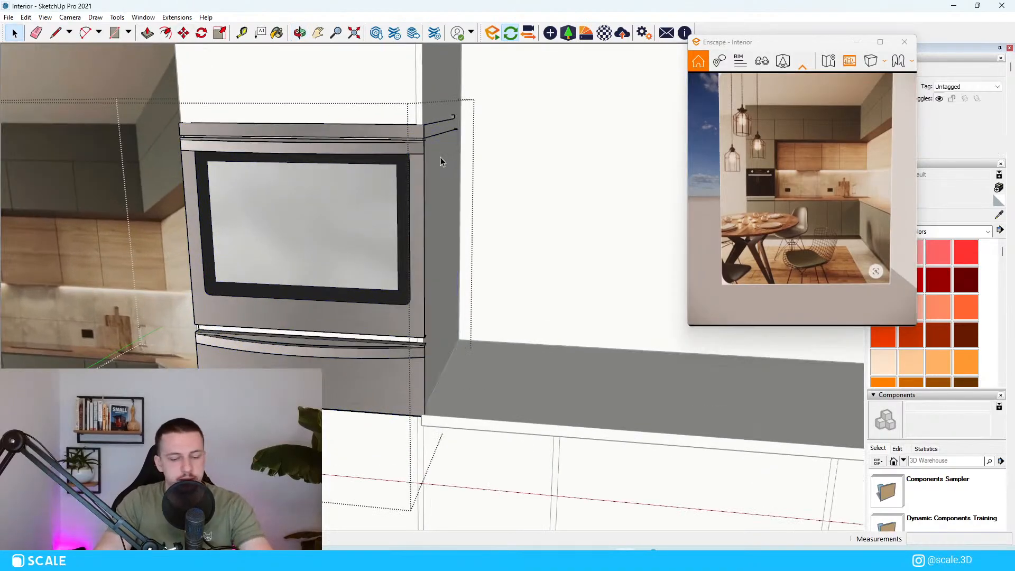
middle_click_drag(440, 128, 429, 126)
left_click(454, 132)
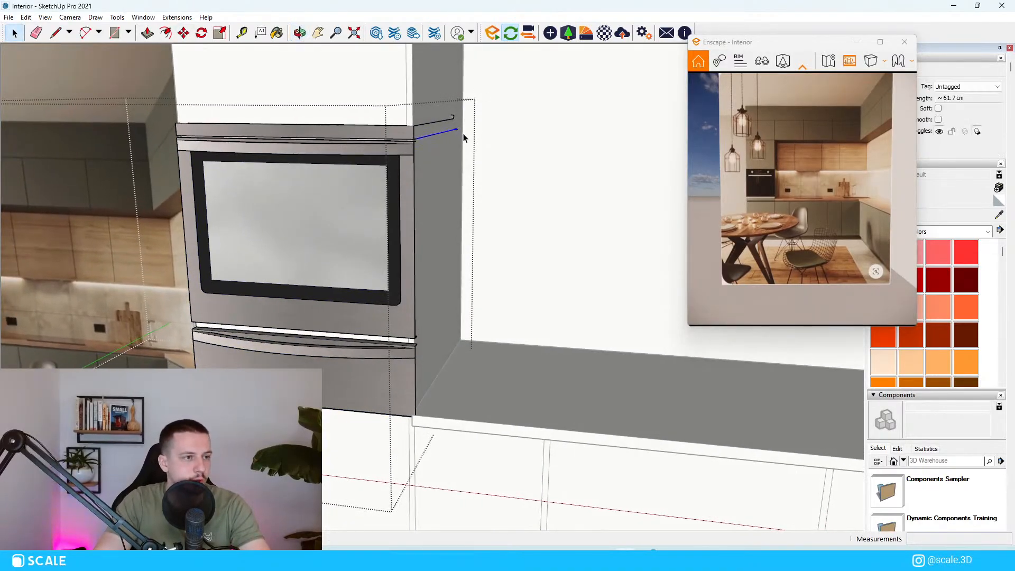
key("Delete")
Delete the drawer front below the oven door together with its handle and remaining edges.
middle_click_drag(344, 131, 577, 139)
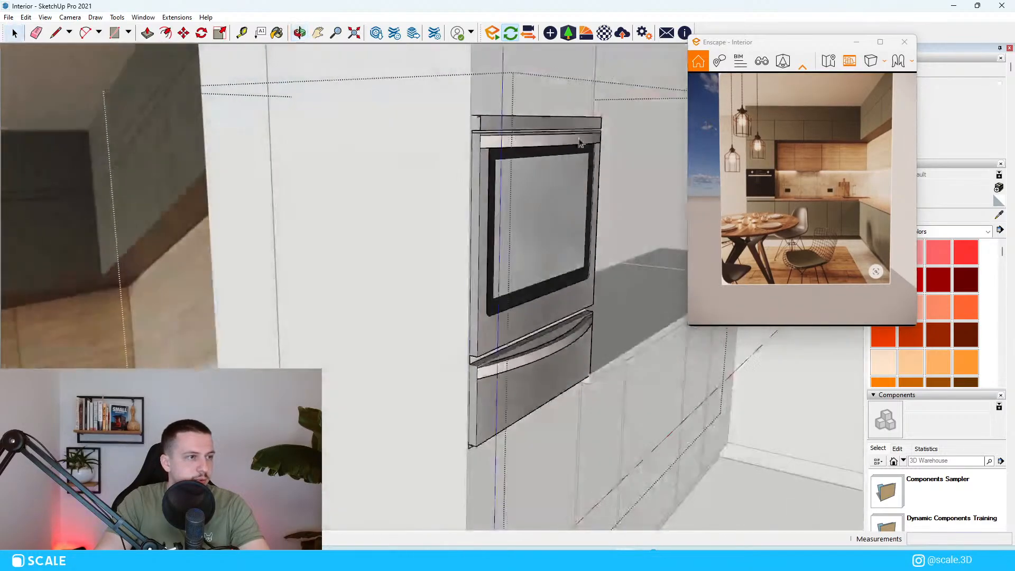
scroll(505, 372, "up", 1)
middle_click_drag(506, 372, 488, 351)
left_click(562, 344)
middle_click_drag(562, 344, 455, 386)
left_click(455, 386)
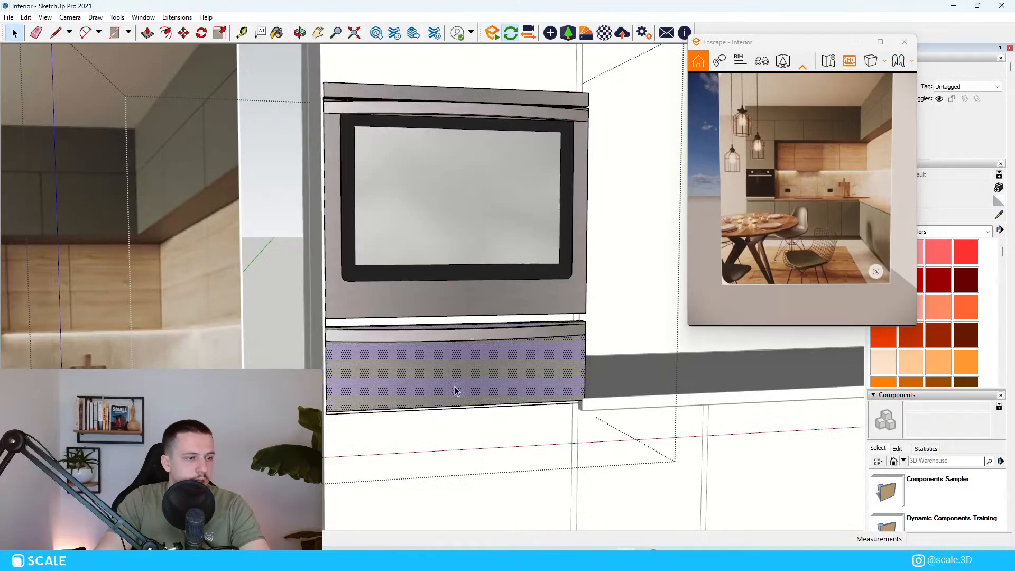
left_click(293, 342)
left_click(378, 385)
key("Delete")
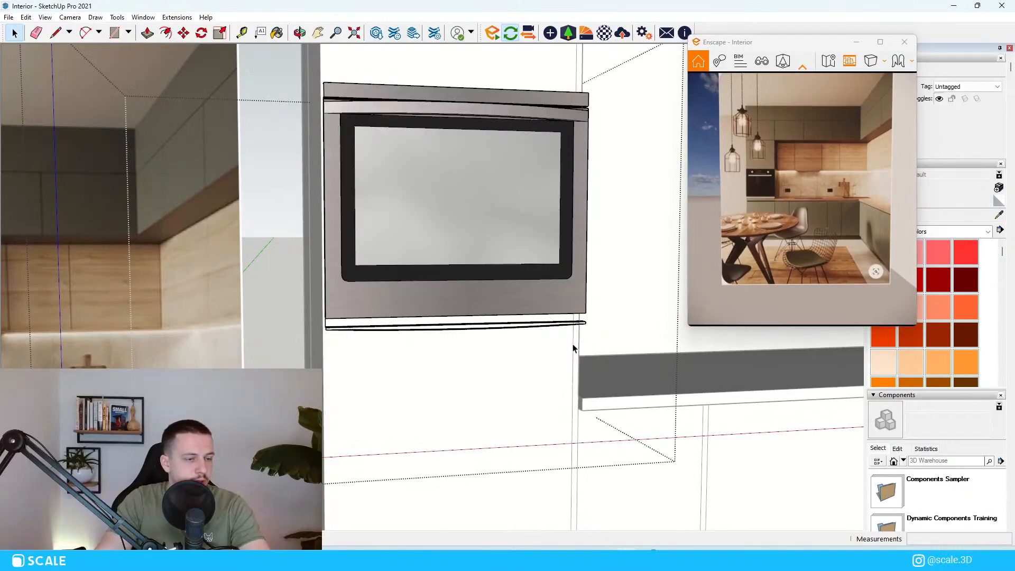
left_click_drag(573, 348, 289, 338)
key("Delete")
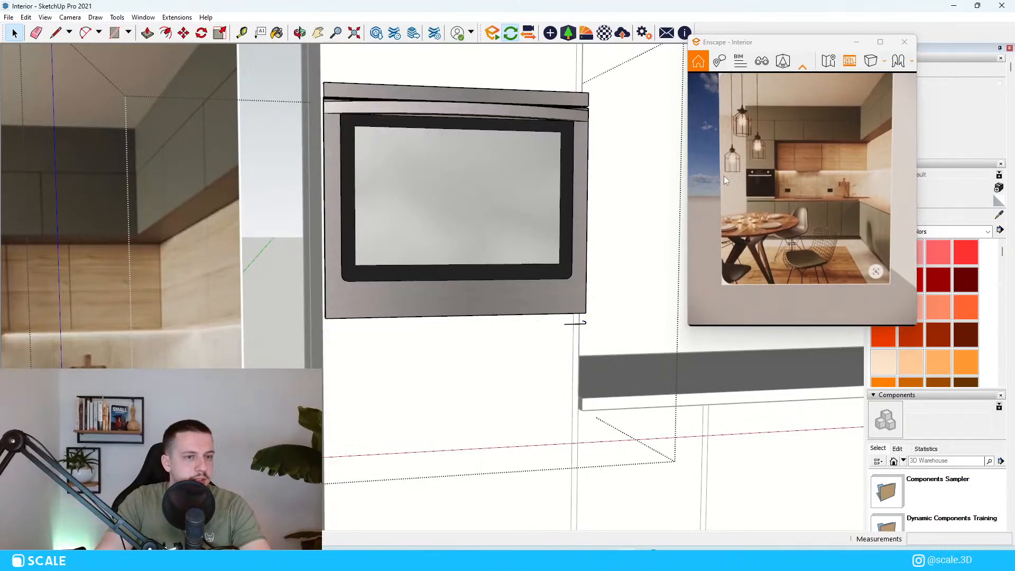
Lower the oven about 20.5 cm so the bottom of its door meets the worktop's upper front edge.
key("Escape")
left_click(544, 186)
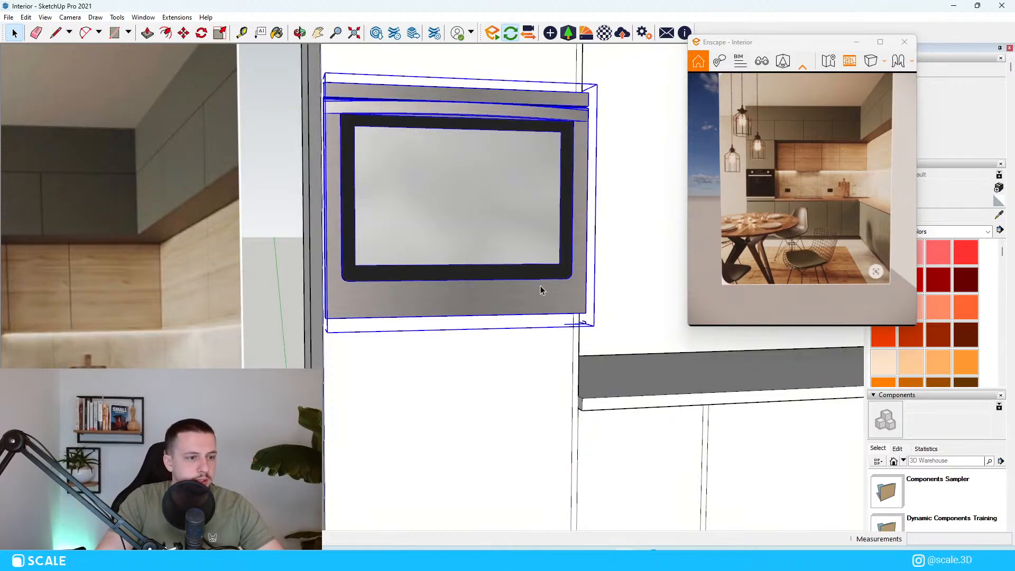
scroll(540, 288, "up", 3)
key("m")
left_click(586, 290)
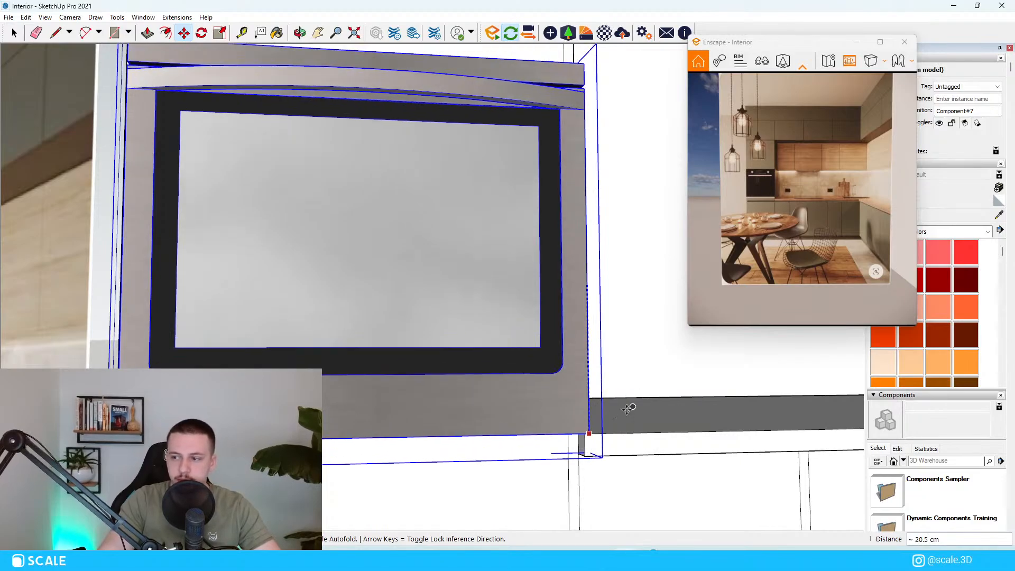
left_click(588, 428)
key("space")
left_click(595, 409)
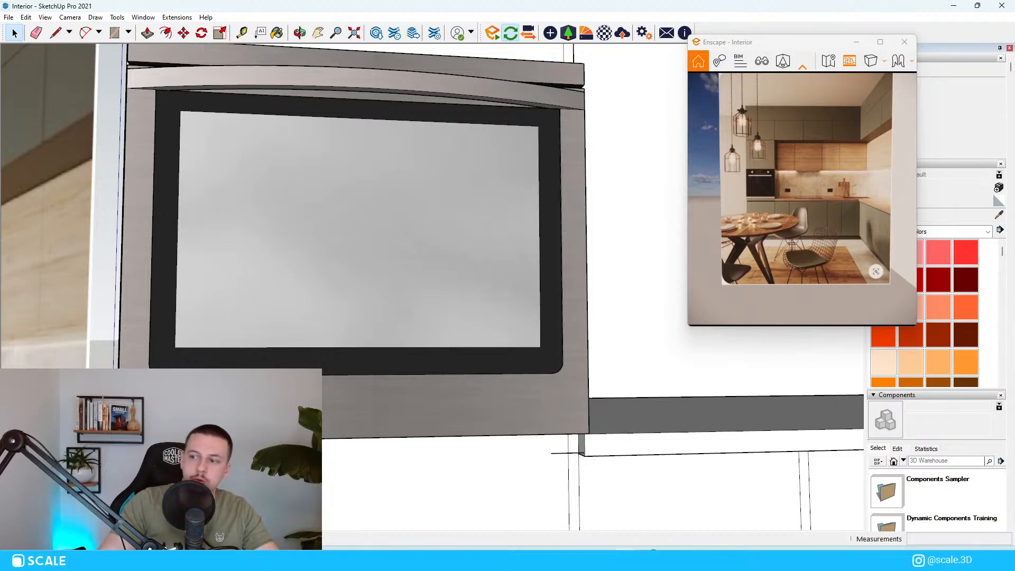
Examine how the oven fits the tall cabinet, especially at its upper front corner.
scroll(587, 368, "down", 8)
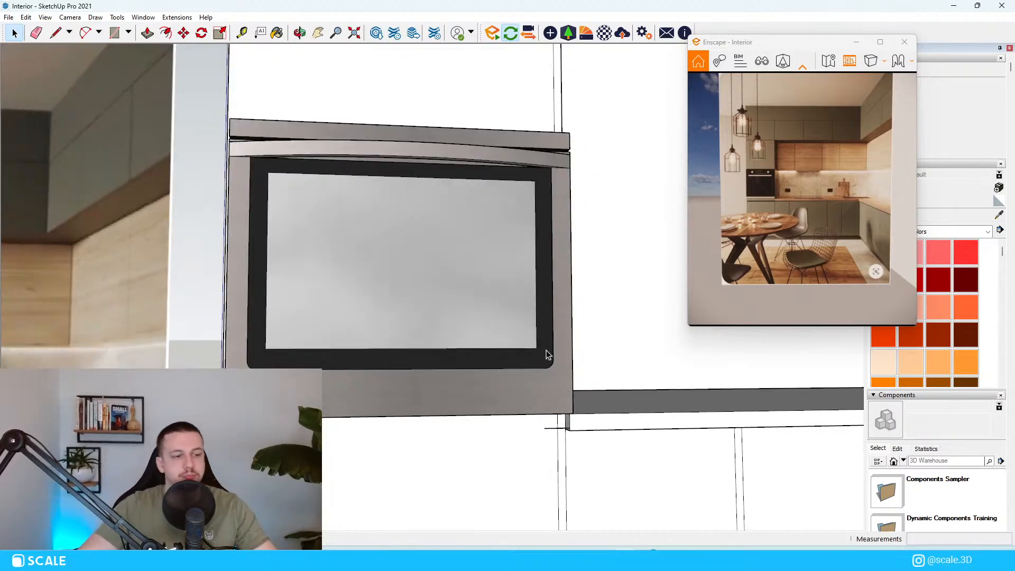
middle_click_drag(560, 340, 456, 357)
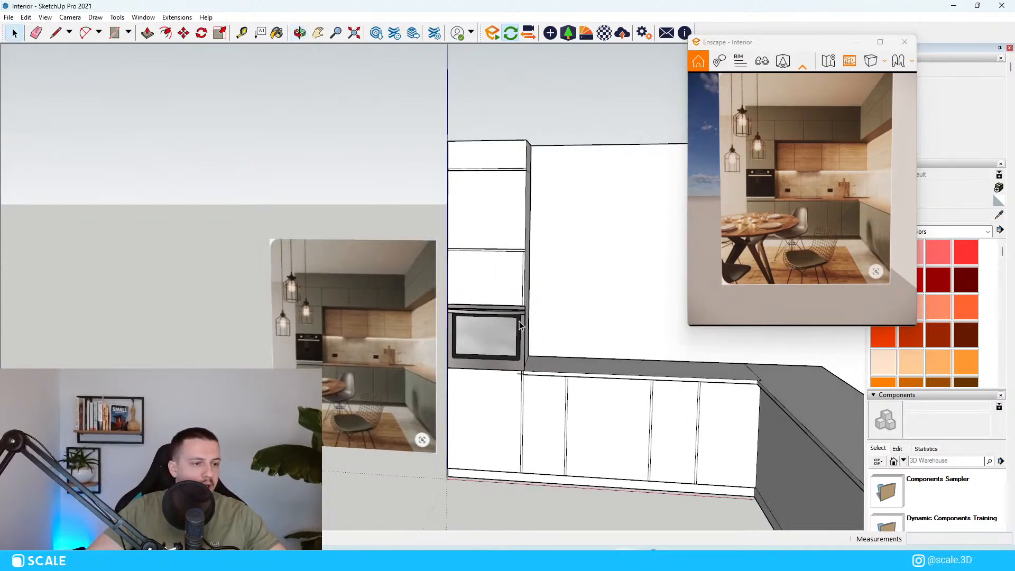
scroll(508, 309, "up", 8)
middle_click_drag(571, 365, 477, 375)
scroll(502, 353, "down", 5)
scroll(529, 354, "up", 10)
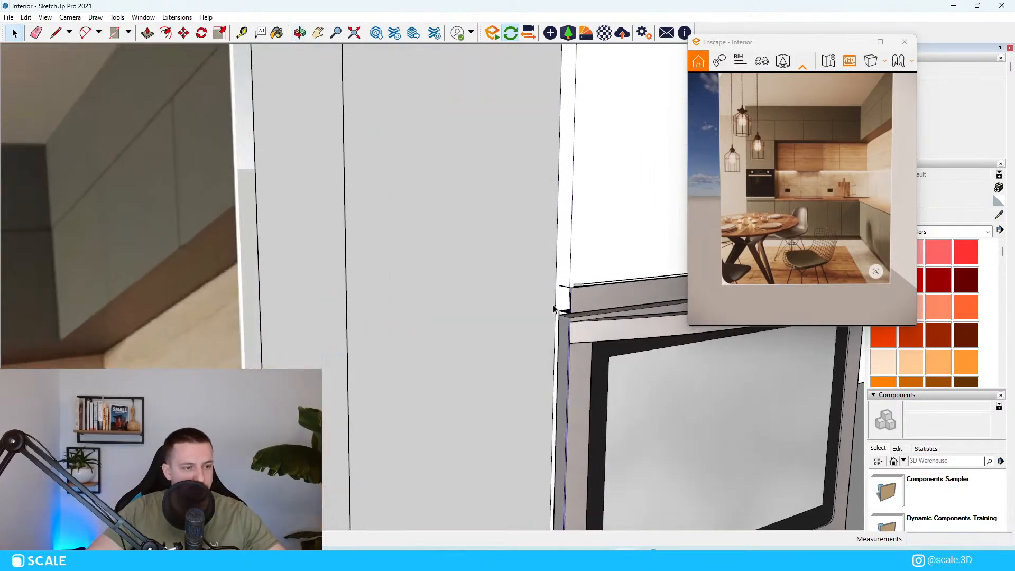
left_click(575, 338)
middle_click_drag(575, 338, 576, 296)
key("m")
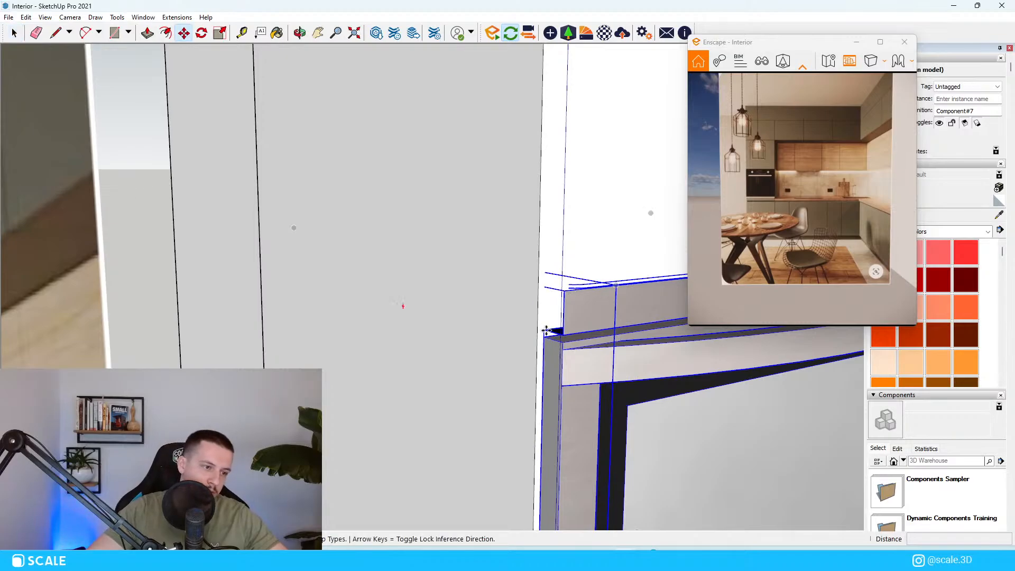
scroll(544, 327, "down", 8)
key("space")
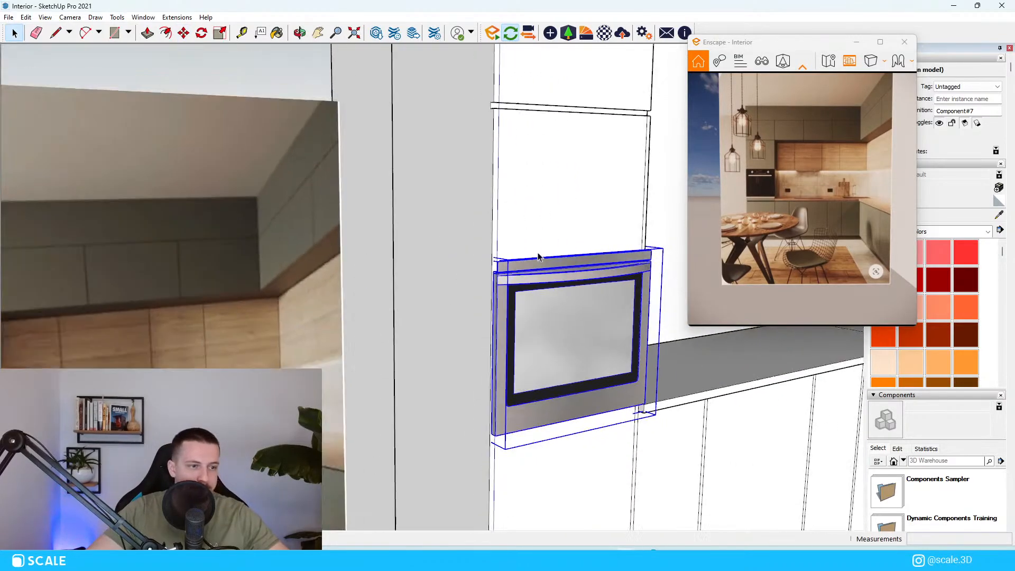
Draw a rectangular strip about 1.5 cm high and 60 cm wide on the tall cabinet's front directly above the oven.
middle_click_drag(533, 231, 480, 213)
scroll(562, 206, "up", 4)
double_click(560, 215)
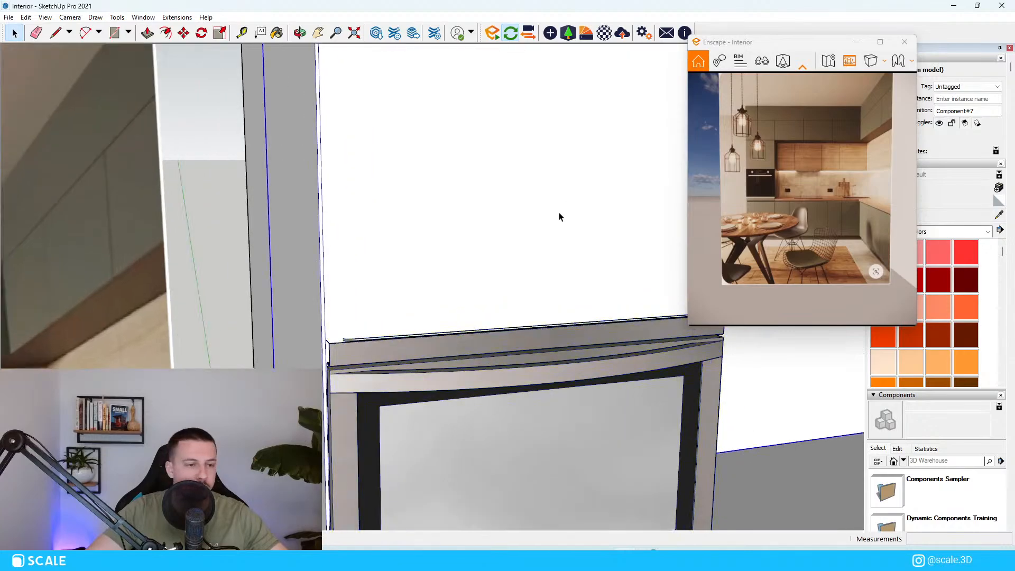
scroll(478, 291, "down", 4)
left_click(503, 242)
scroll(566, 270, "up", 3)
scroll(571, 274, "down", 3)
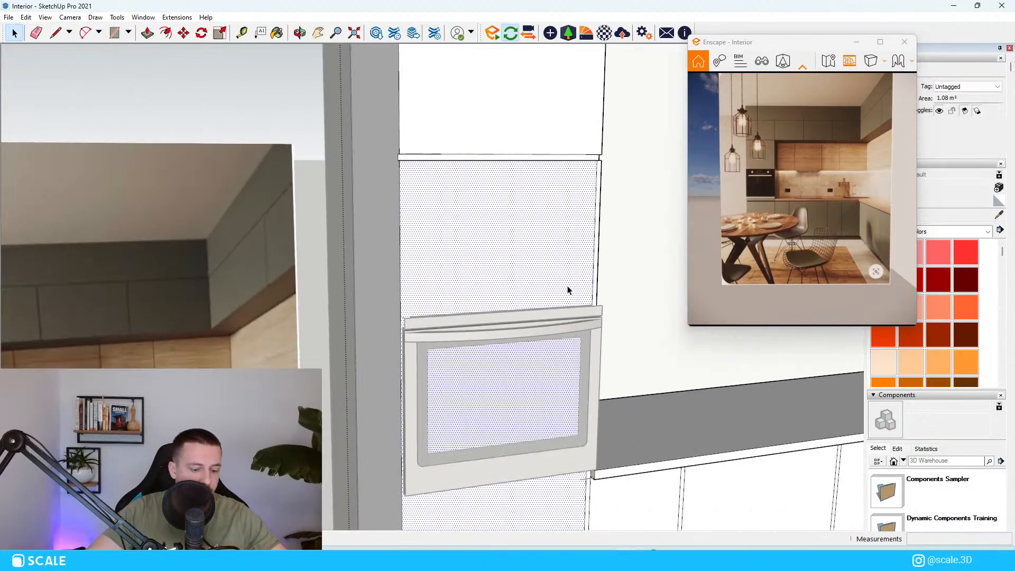
key("r")
scroll(470, 305, "up", 5)
left_click(261, 331)
scroll(187, 286, "down", 4)
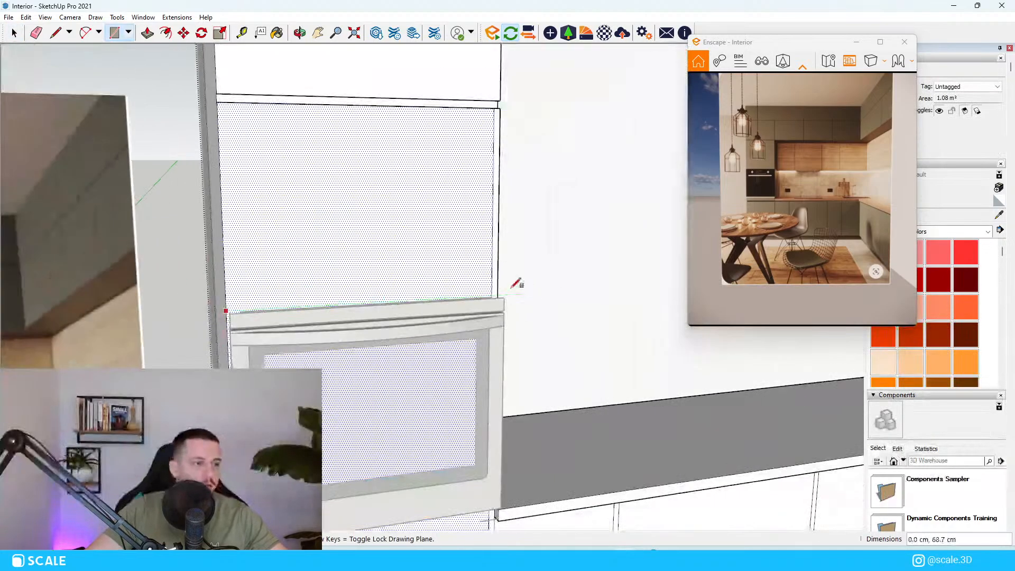
scroll(516, 283, "up", 2)
scroll(474, 303, "up", 2)
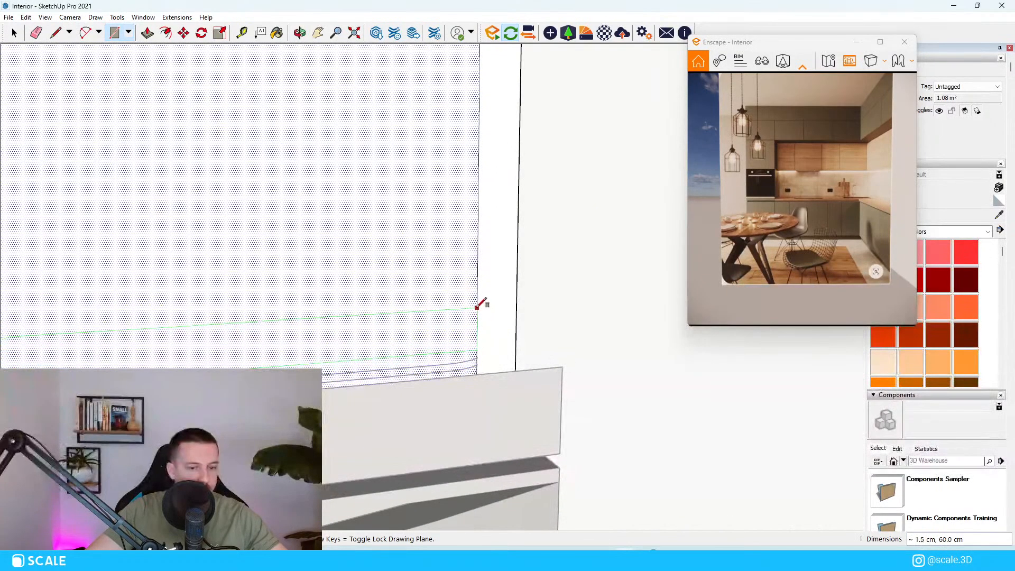
left_click(478, 315)
Extend the strip above the oven across the cabinet's narrow 1.5 cm side margin to its outer edge.
key("space")
scroll(762, 371, "down", 5)
mouse_move(687, 349)
middle_mouse_down()
mouse_move(562, 359)
mouse_move(566, 370)
middle_mouse_up()
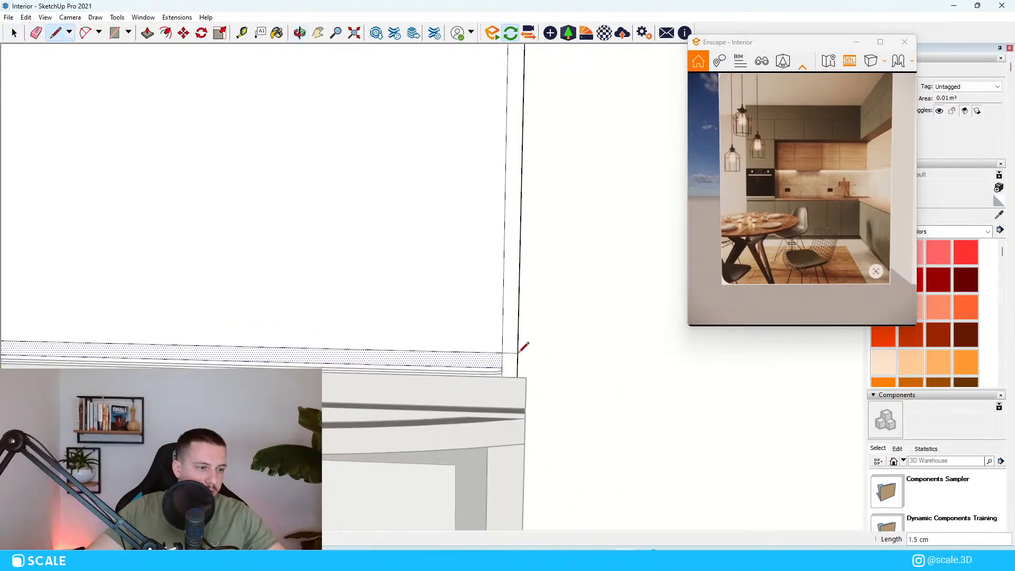
key("space")
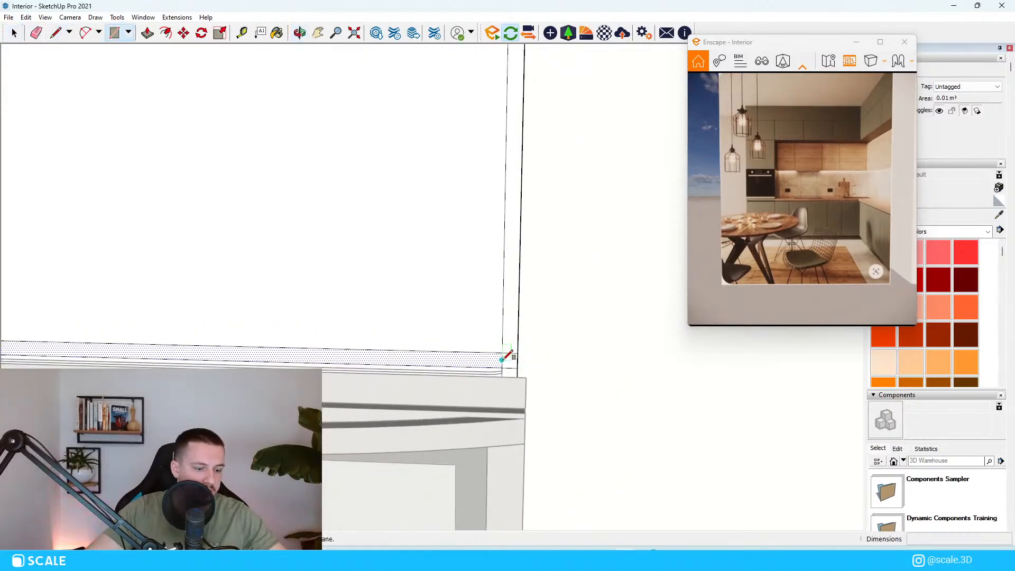
left_click(501, 363)
key("space")
left_click(537, 365)
scroll(537, 365, "down", 7)
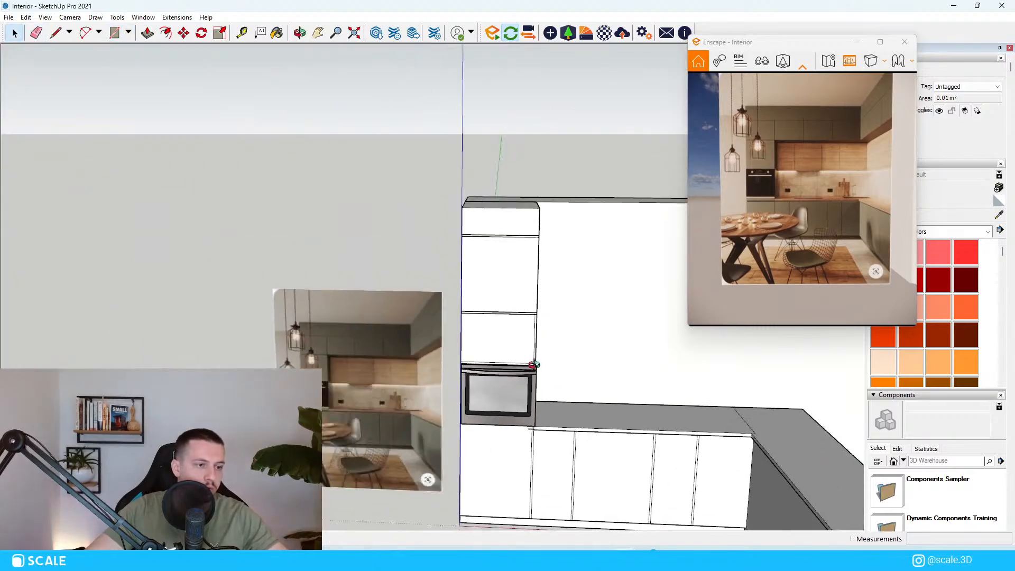
scroll(485, 355, "up", 4)
middle_click_drag(538, 365, 449, 408)
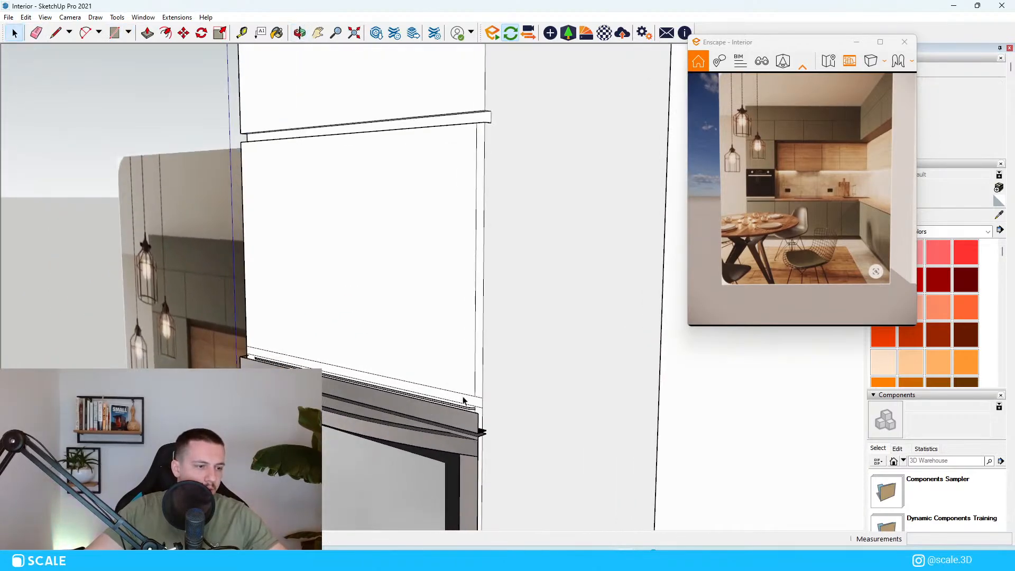
Recess the strip directly above the oven by 1.5 cm, matching the depth of the gap higher up the tall cabinet.
scroll(464, 400, "up", 3)
left_click(475, 415)
key("p")
left_click(476, 415)
scroll(534, 418, "down", 4)
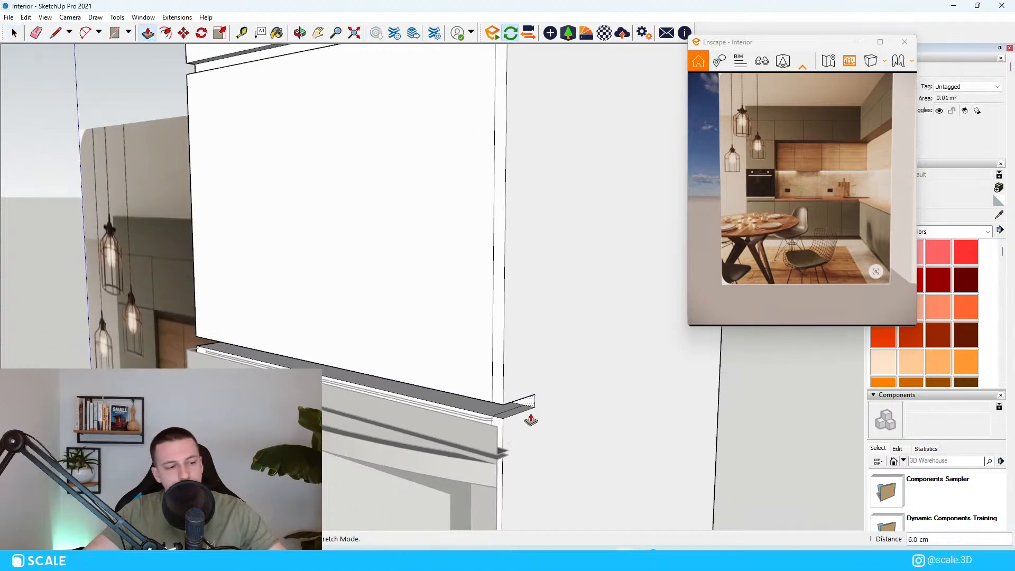
scroll(519, 236, "up", 2)
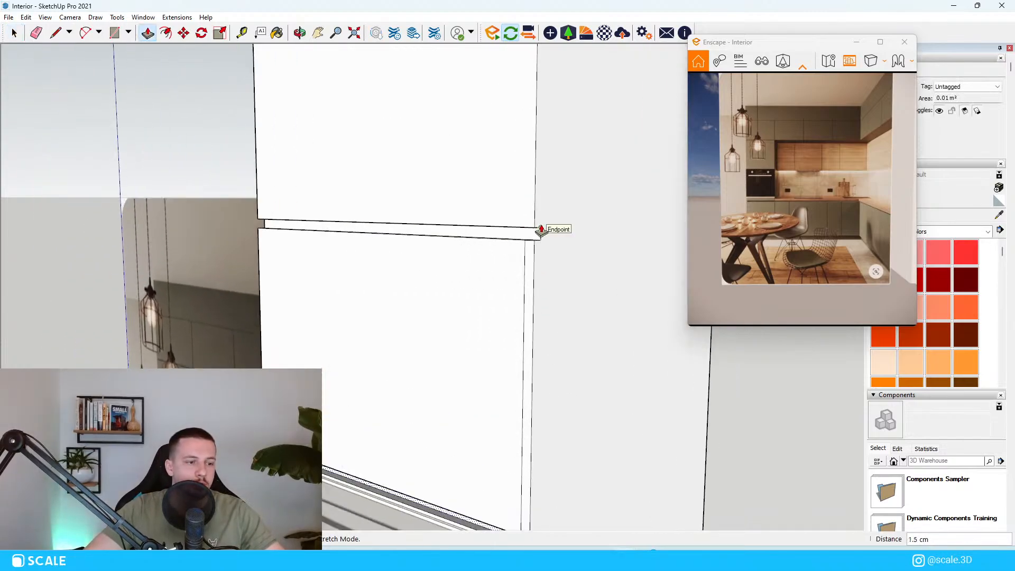
left_click(541, 231)
key("space")
scroll(439, 308, "down", 5)
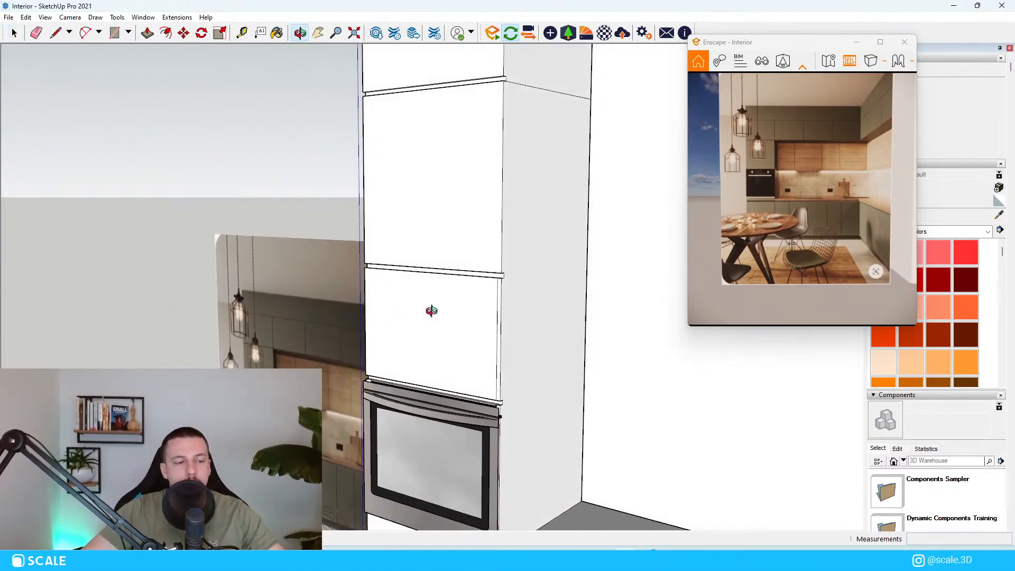
scroll(504, 290, "down", 3)
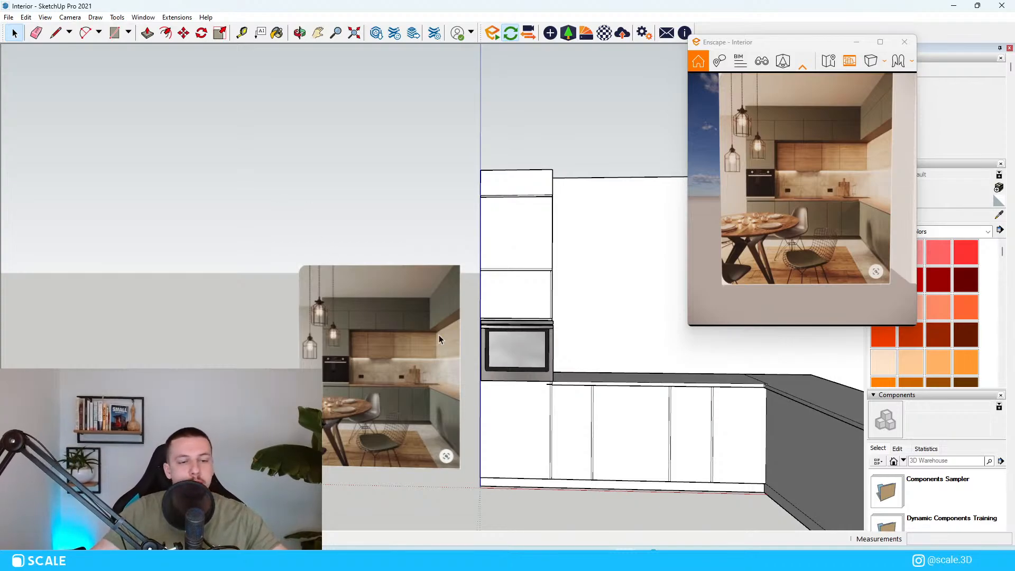
Examine the tall cabinet's panel divisions above the oven and compare them with the reference picture.
scroll(440, 327, "up", 1)
middle_click_drag(442, 324, 503, 203)
scroll(471, 253, "up", 4)
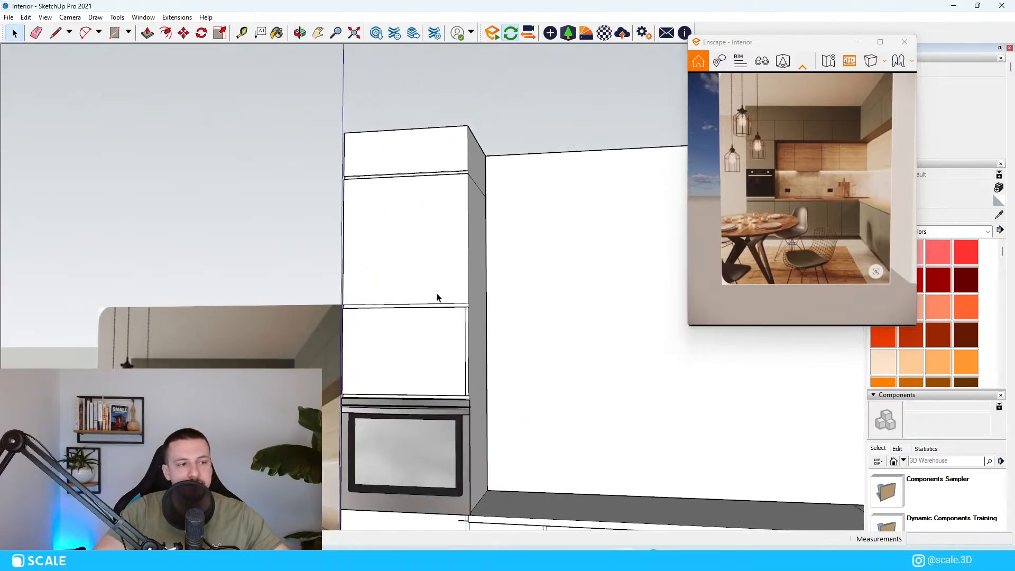
scroll(533, 283, "down", 3)
scroll(430, 272, "down", 2)
scroll(446, 290, "down", 2)
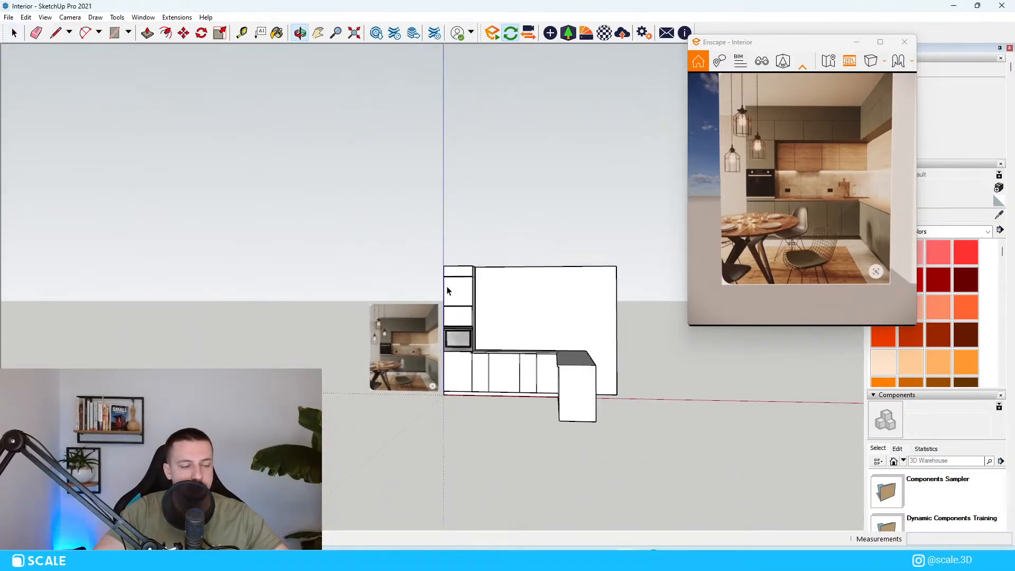
middle_click_drag(446, 290, 541, 356)
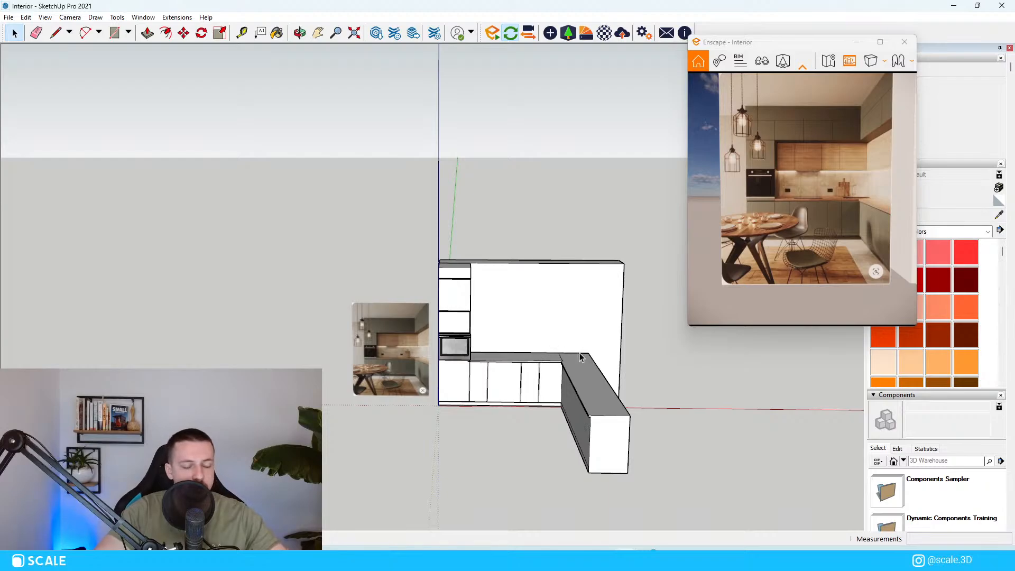
scroll(481, 317, "up", 5)
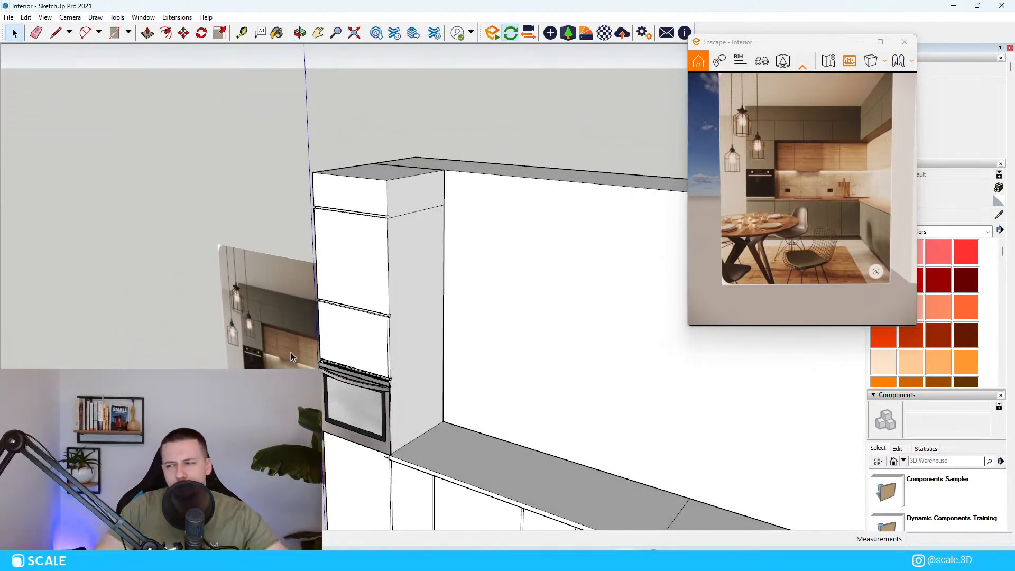
middle_click_drag(393, 277, 449, 296)
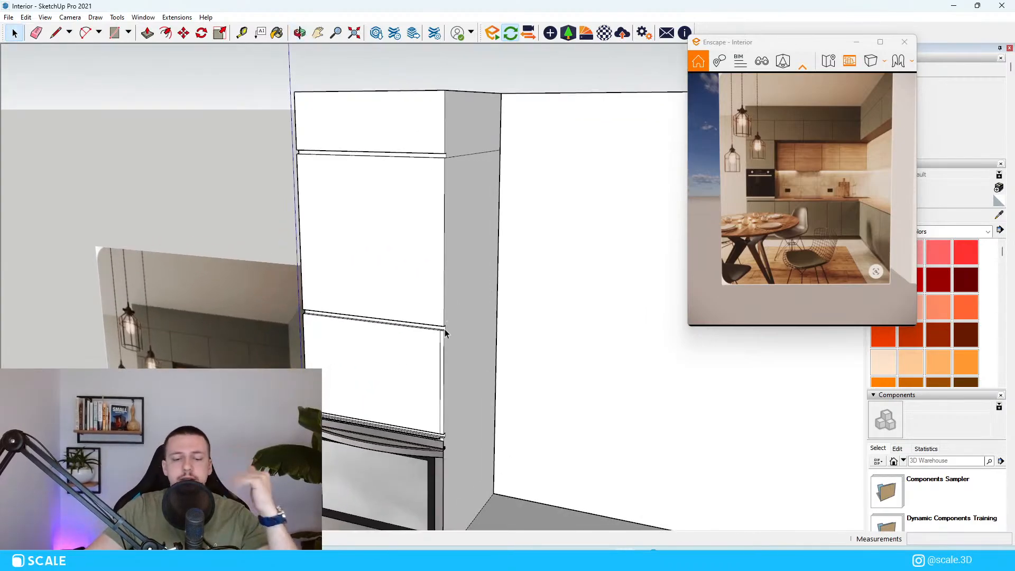
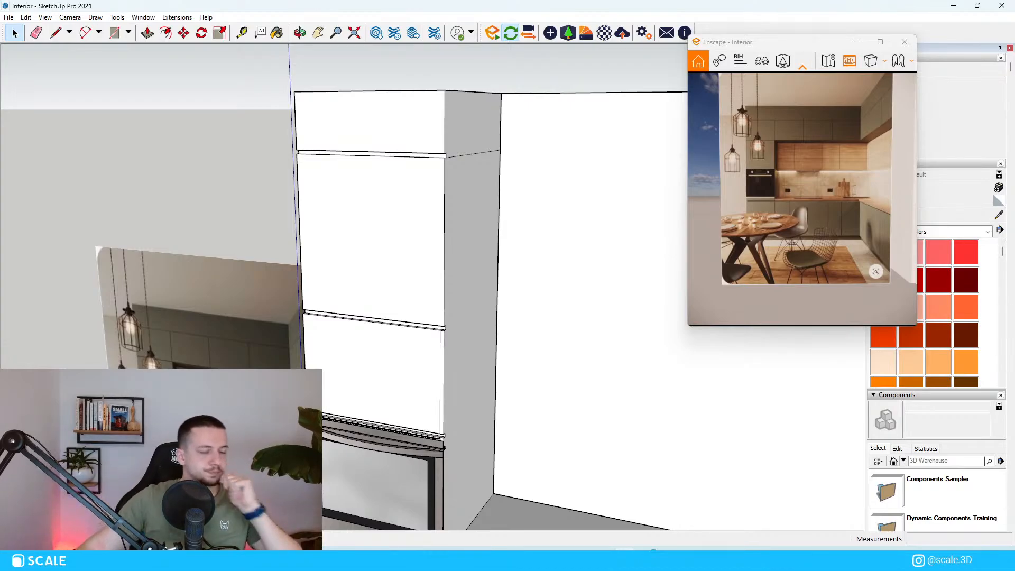
scroll(448, 256, "down", 5)
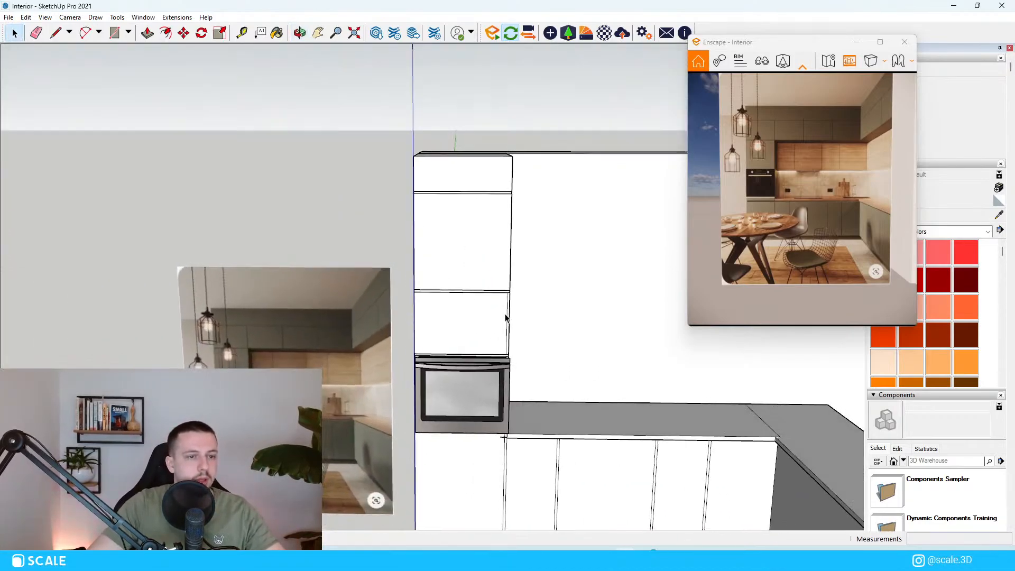
Open the cabinet group and pull the middle gap above the oven flush with the panel fronts to close it.
scroll(486, 305, "up", 3)
mouse_move(483, 302)
middle_mouse_down()
mouse_move(427, 296)
mouse_move(460, 269)
mouse_move(430, 275)
mouse_move(444, 195)
mouse_move(443, 231)
middle_mouse_up()
left_click(481, 294)
scroll(480, 295, "up", 3)
scroll(458, 271, "down", 6)
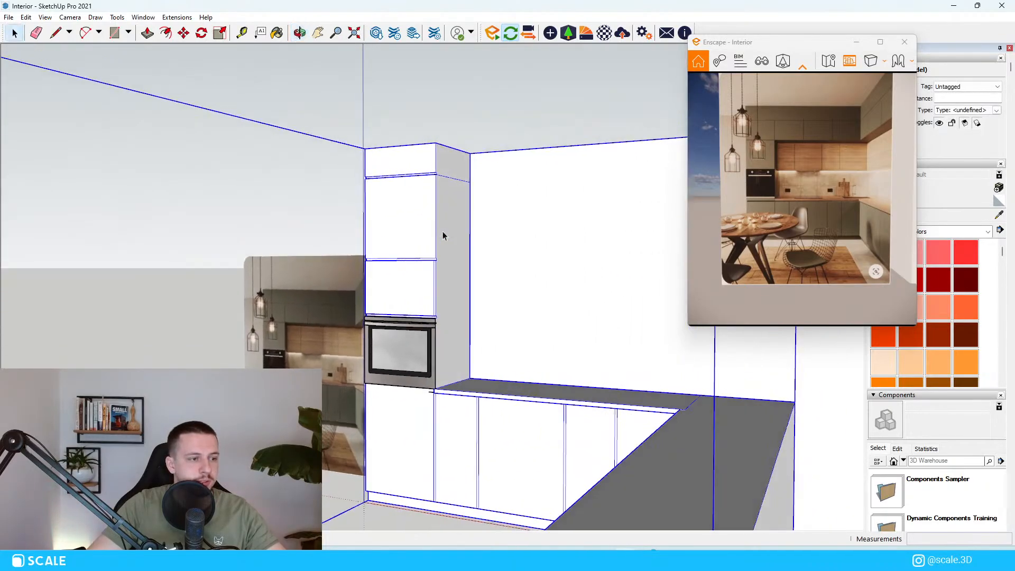
scroll(430, 296, "up", 4)
double_click(471, 259)
scroll(471, 259, "up", 4)
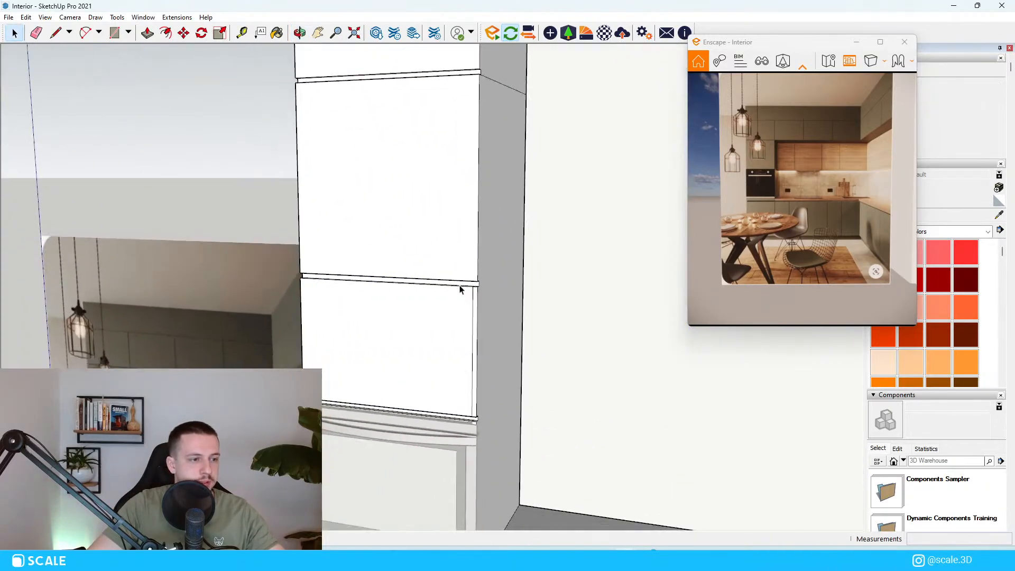
scroll(460, 248, "down", 1)
left_click(461, 127)
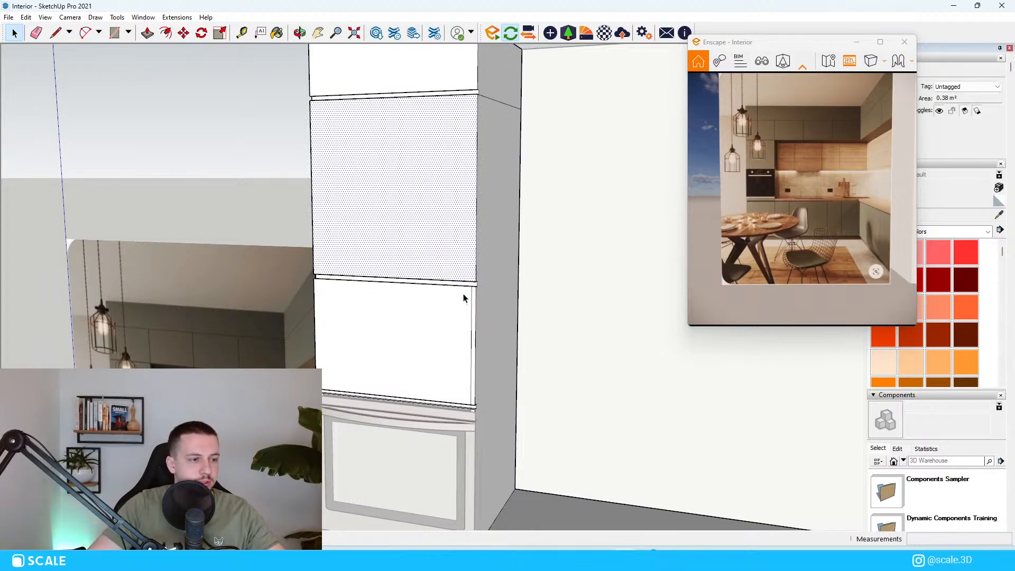
scroll(476, 286, "up", 5)
left_click(487, 284)
key("p")
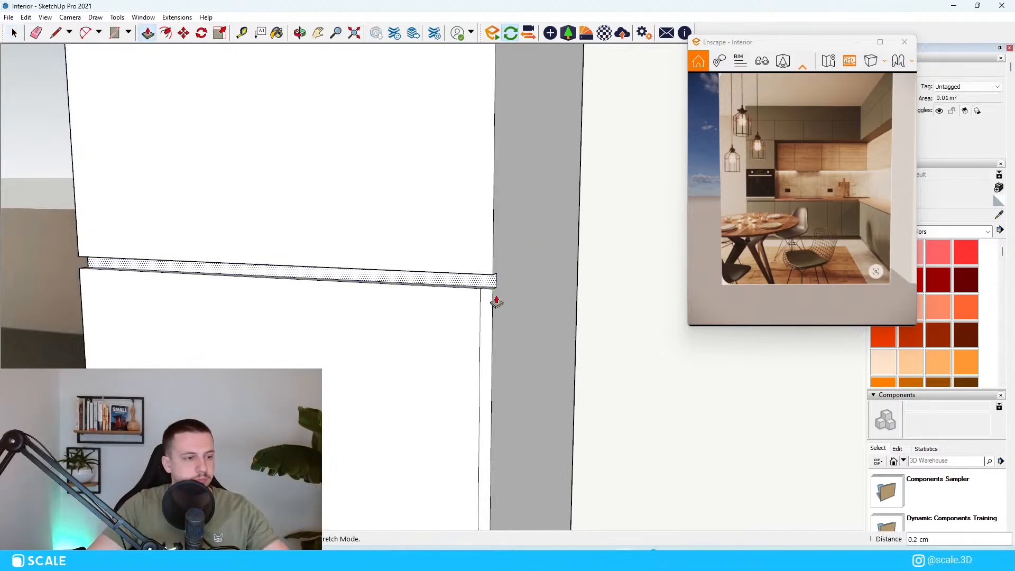
left_click(488, 287)
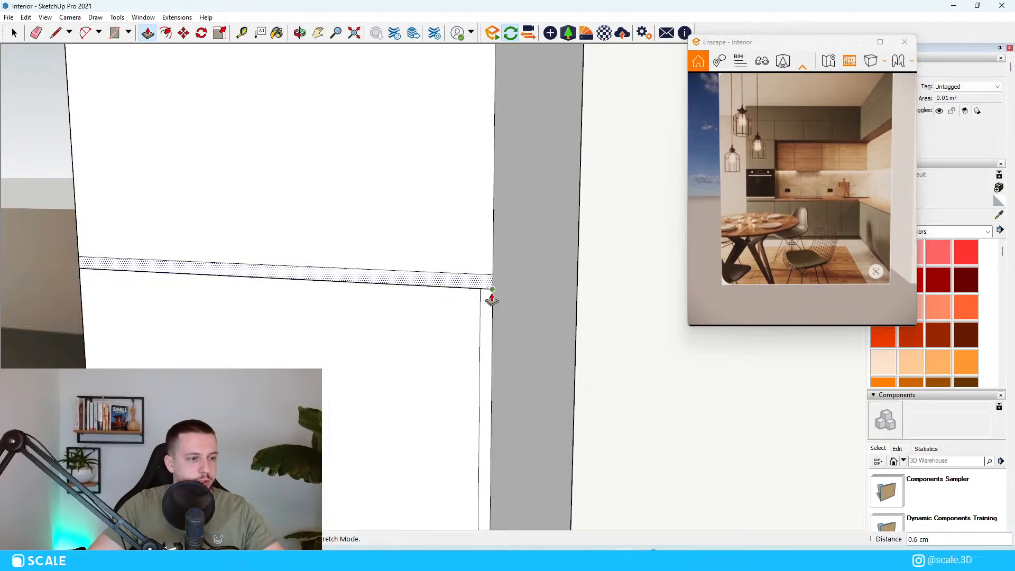
left_click(493, 298)
scroll(498, 296, "down", 2)
scroll(491, 291, "up", 1)
key("space")
Move the closed gap strip straight up the cabinet front by about 22.9 cm.
scroll(500, 278, "down", 1)
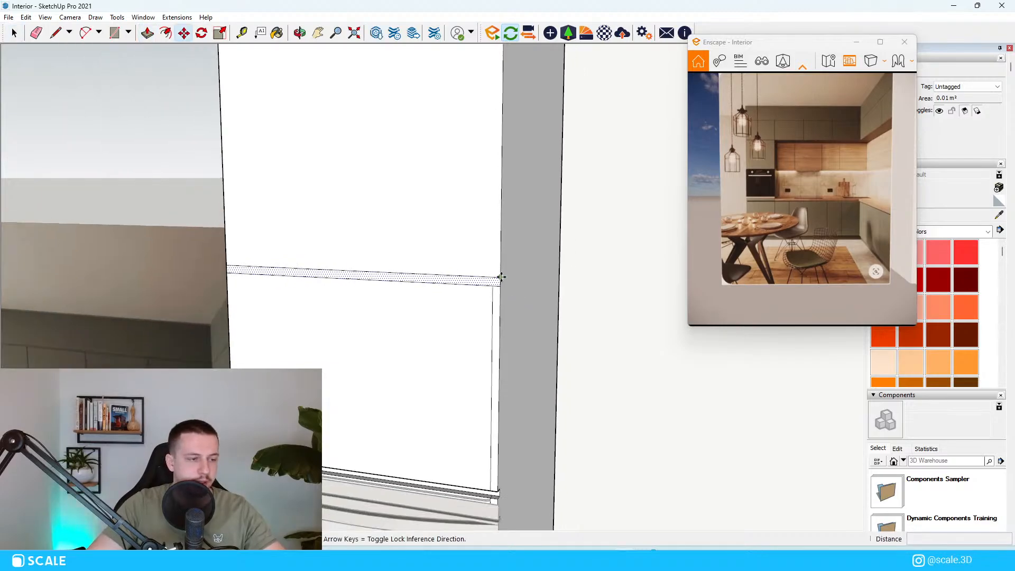
left_click(499, 285)
scroll(499, 285, "down", 2)
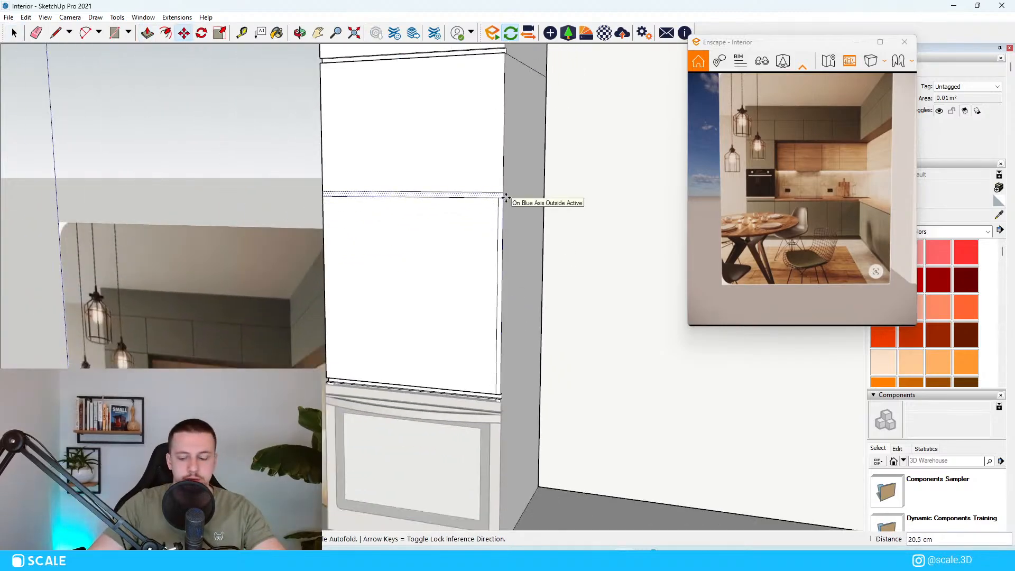
scroll(505, 235, "down", 2)
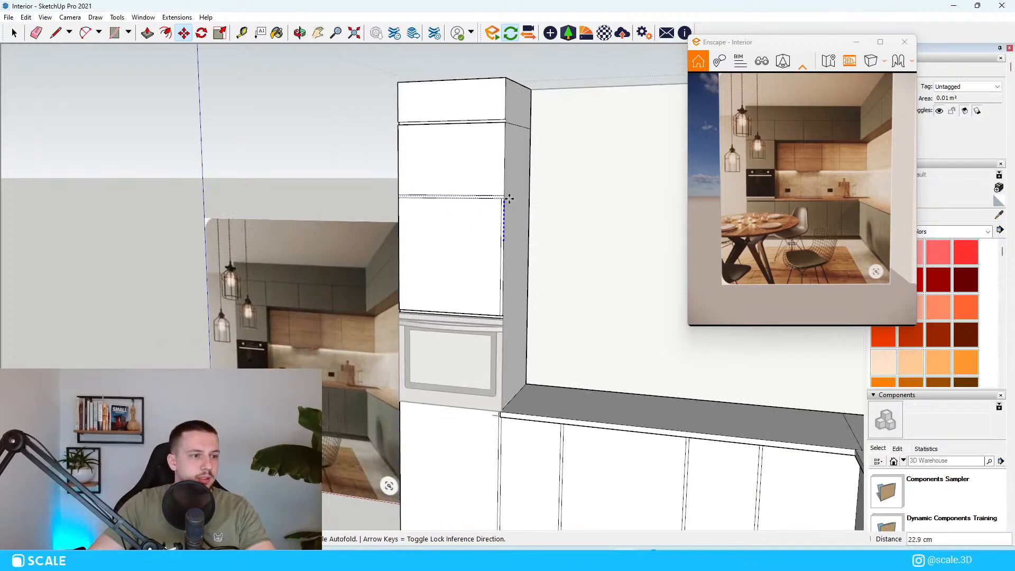
left_click(509, 198)
Remove the narrow vertical margin line beside the panel directly above the oven.
scroll(524, 189, "up", 5)
key("space")
left_click(536, 186)
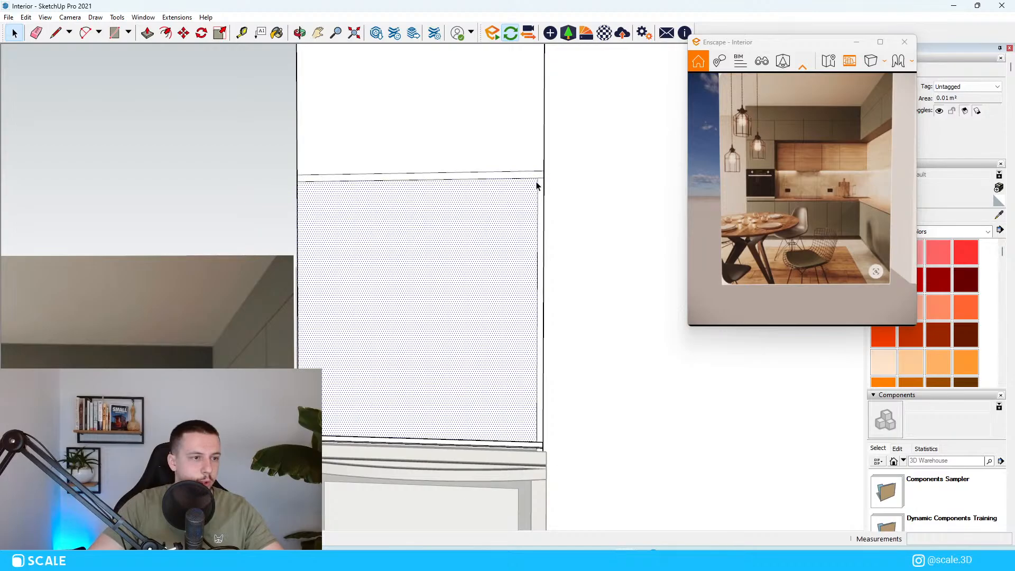
left_click(539, 195)
double_click(537, 194)
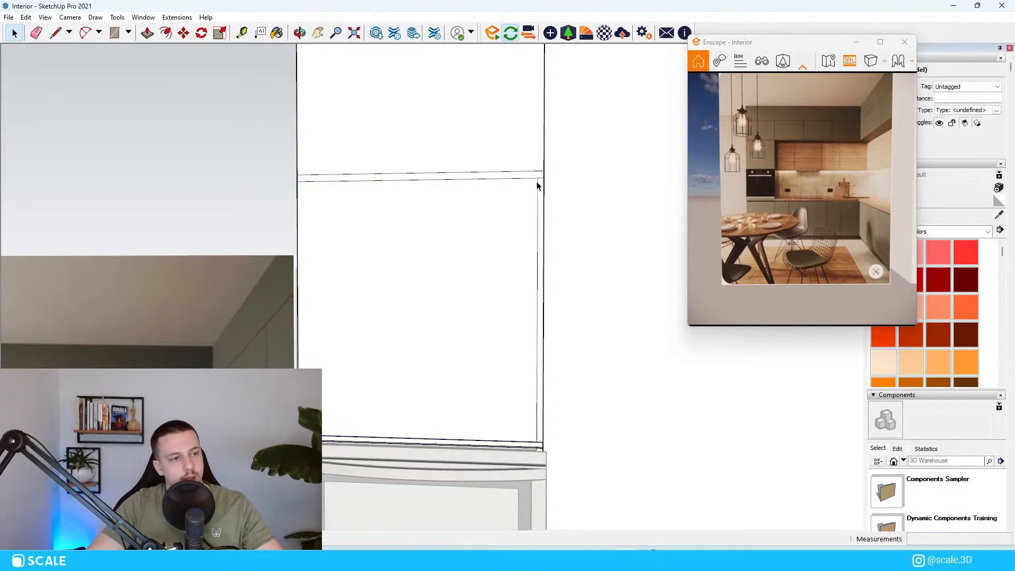
scroll(537, 175, "up", 2)
Recess the moved strip into the cabinet front to the same depth as the gap above it.
left_click(533, 189)
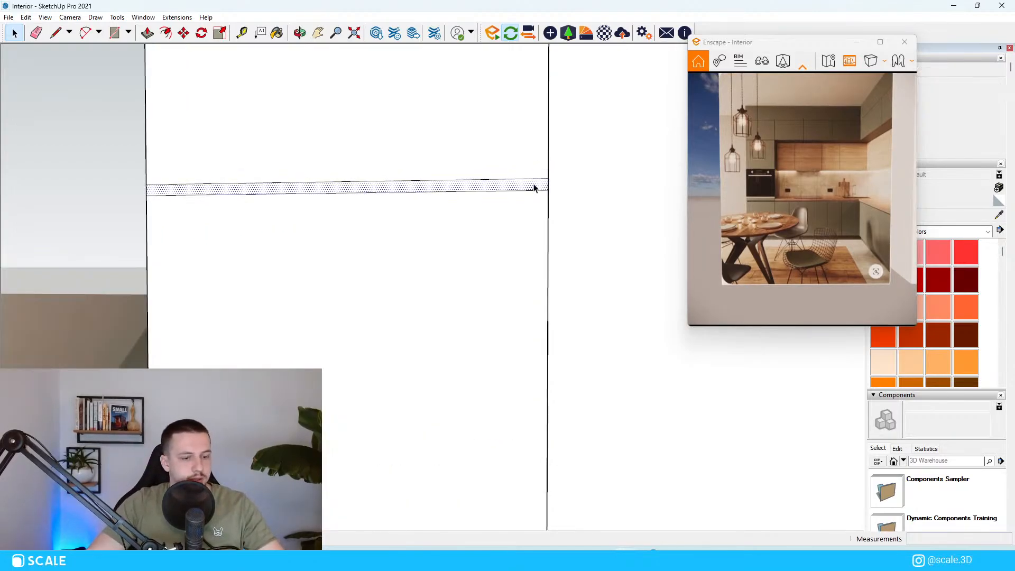
middle_click_drag(534, 188, 306, 247)
key("p")
left_click(143, 280)
left_click(155, 279)
key("space")
scroll(297, 312, "down", 1)
scroll(222, 359, "up", 3)
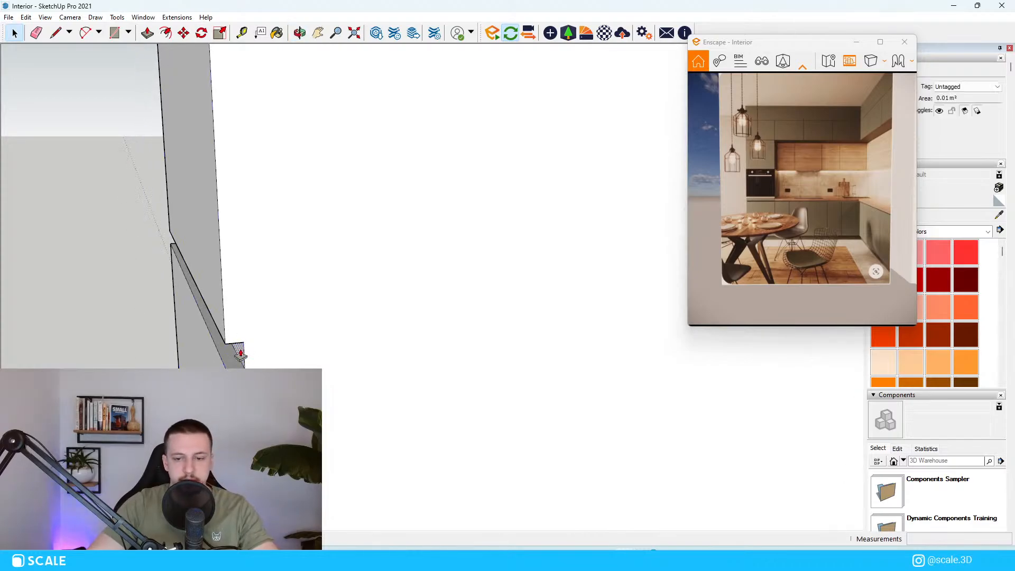
key("p")
left_click(241, 353)
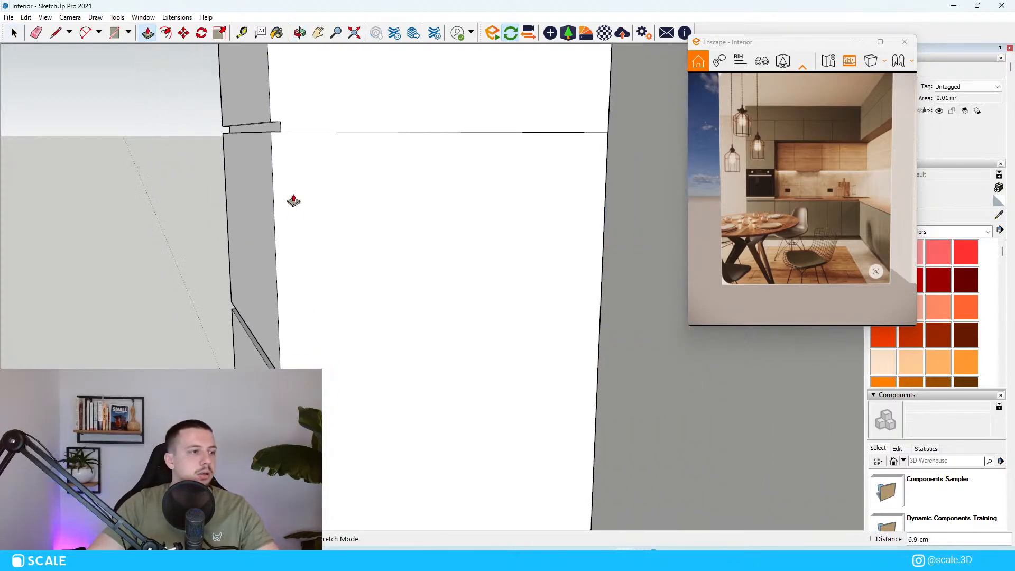
left_click(279, 127)
scroll(318, 260, "down", 5)
key("space")
middle_click_drag(356, 259, 423, 238)
scroll(235, 353, "down", 2)
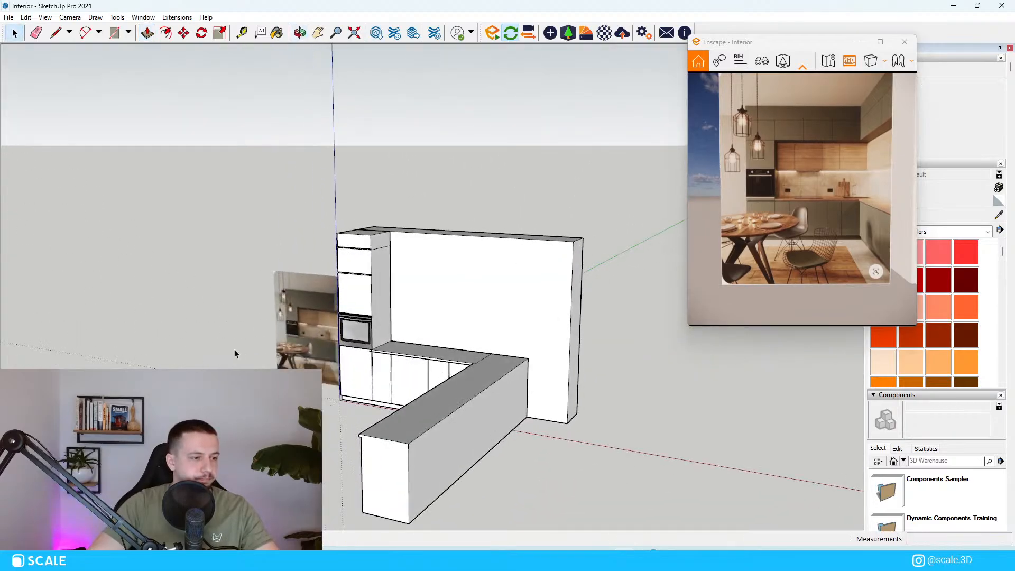
Examine the tall cabinet against the reference and open the oven at the stray line below its lower corner.
middle_click_drag(235, 354, 426, 333)
scroll(425, 333, "up", 2)
scroll(426, 333, "down", 1)
scroll(484, 344, "up", 6)
scroll(492, 358, "down", 4)
middle_click_drag(370, 364, 430, 354)
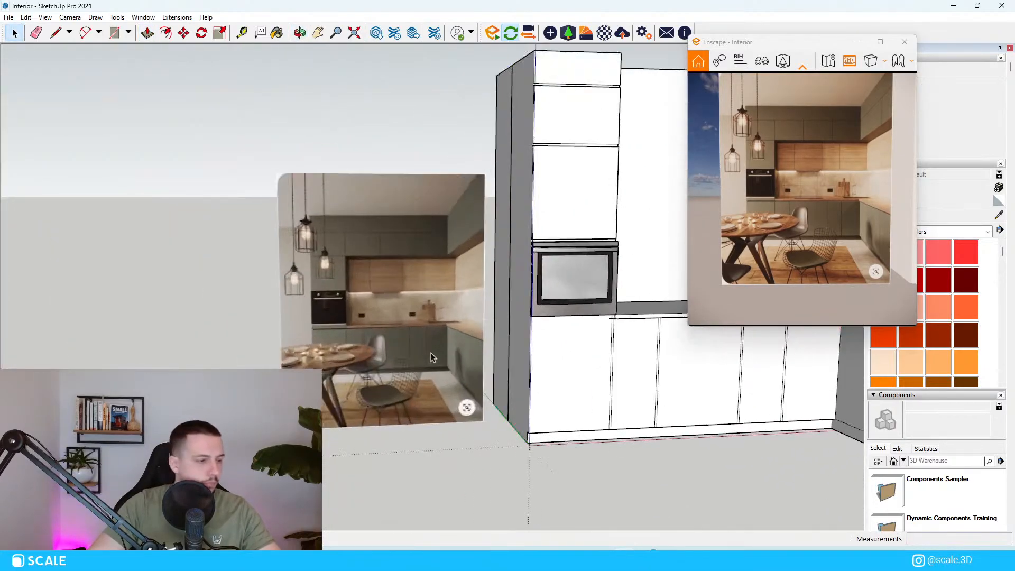
scroll(435, 347, "up", 3)
middle_click_drag(456, 302, 463, 286)
scroll(331, 302, "down", 5)
scroll(501, 301, "up", 10)
middle_click_drag(344, 322, 514, 256)
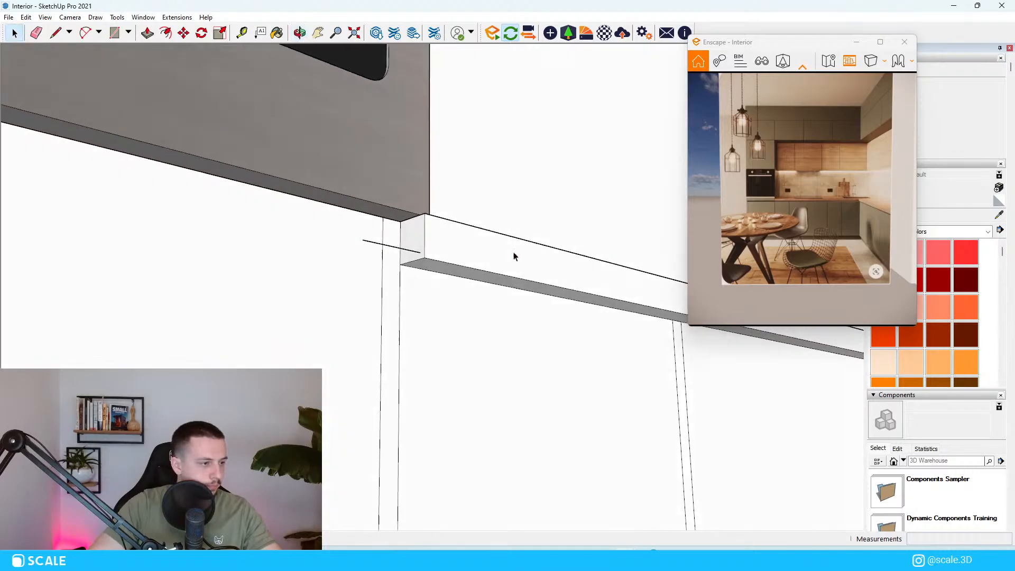
scroll(433, 256, "up", 1)
double_click(404, 253)
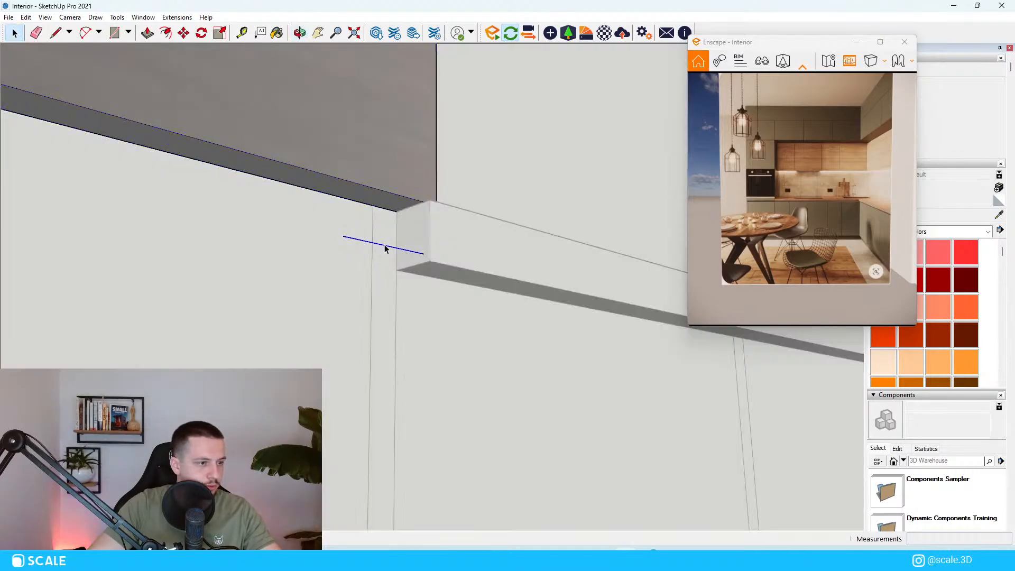
scroll(325, 375, "down", 10)
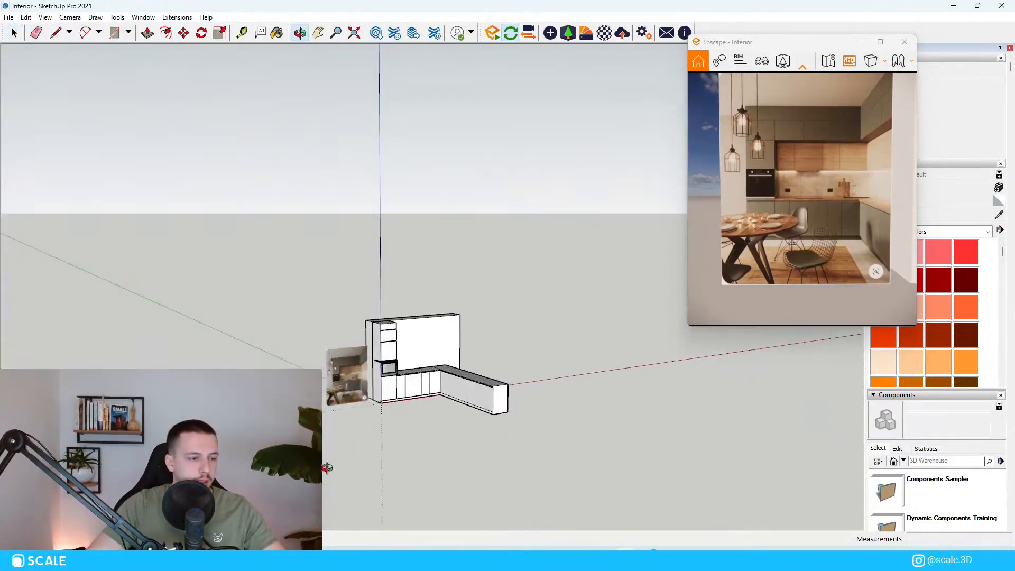
Extend the tall cabinet's top section about 238.4 cm along the back wall with Push/Pull.
scroll(285, 342, "up", 3)
scroll(285, 342, "up", 8)
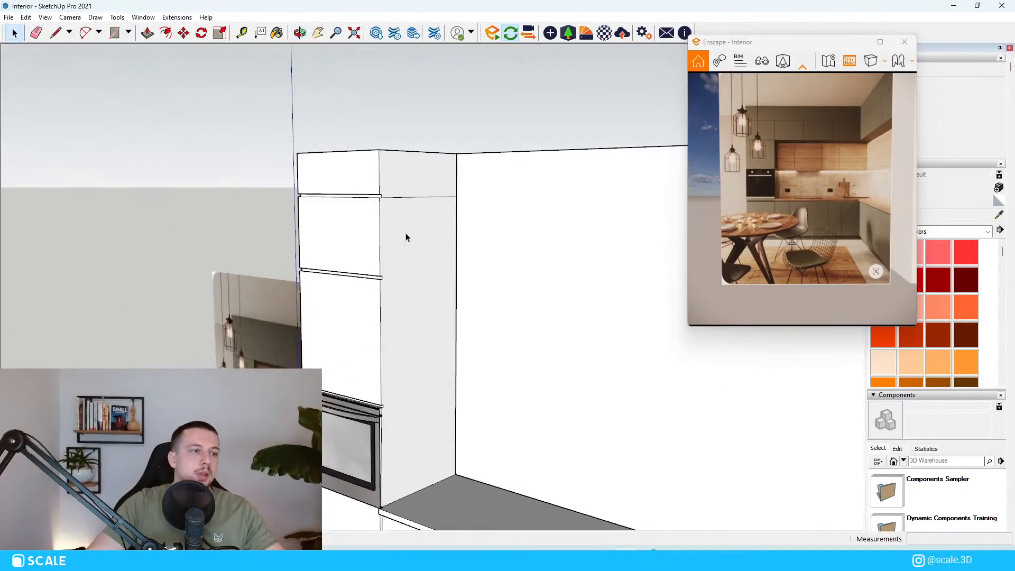
key("p")
left_click(415, 170)
scroll(415, 169, "down", 5)
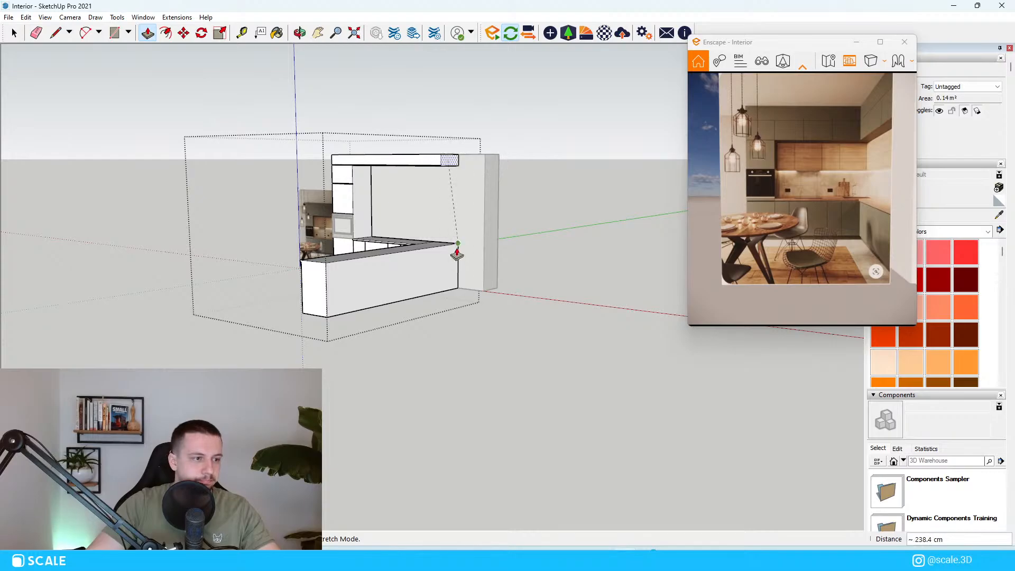
left_click(457, 254)
scroll(370, 169, "up", 10)
Draw a rectangle on the tall cabinet's side from the upper wall corner down to the level of the moved front gap.
key("space")
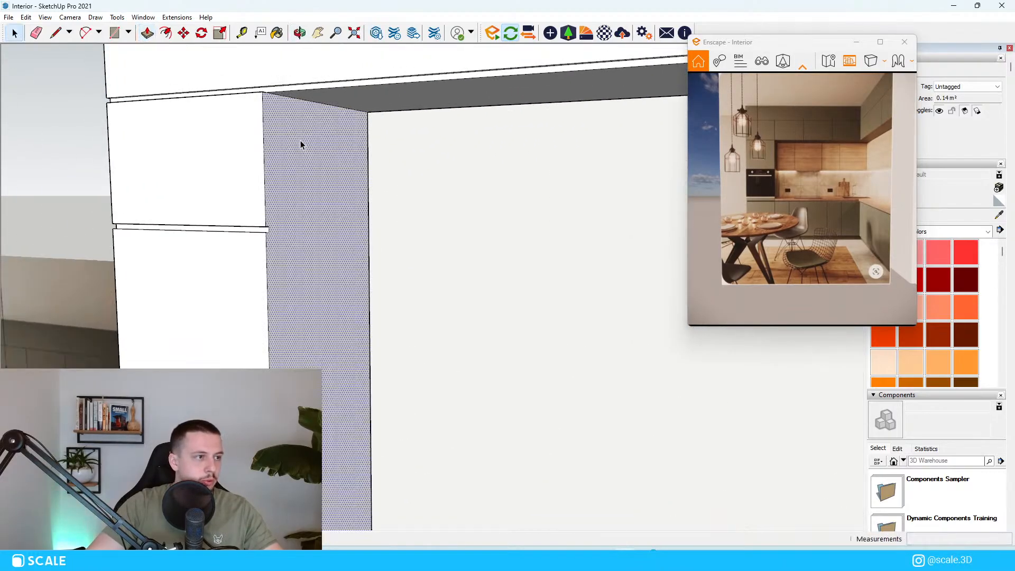
scroll(299, 115, "up", 2)
middle_click_drag(297, 114, 223, 114)
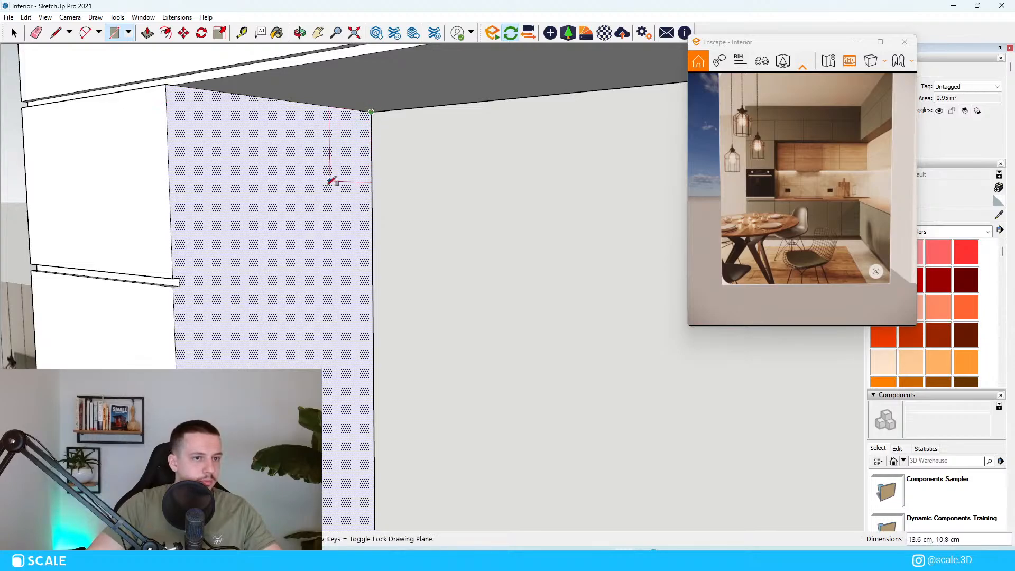
left_click(172, 276)
key("space")
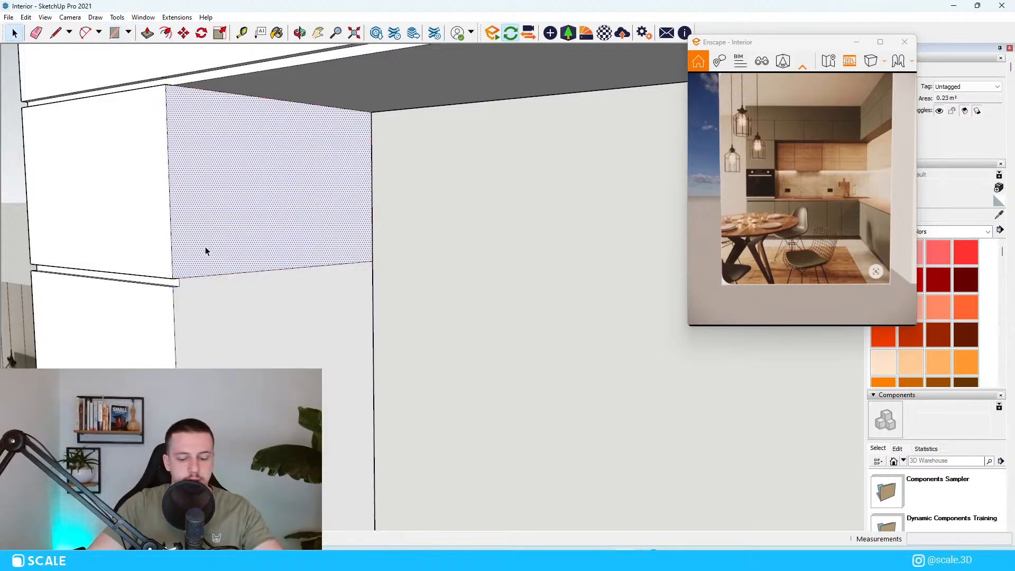
Extend the rectangle drawn on the tall cabinet's side about 238.4 cm along the back wall with Push/Pull.
key("p")
scroll(317, 265, "down", 6)
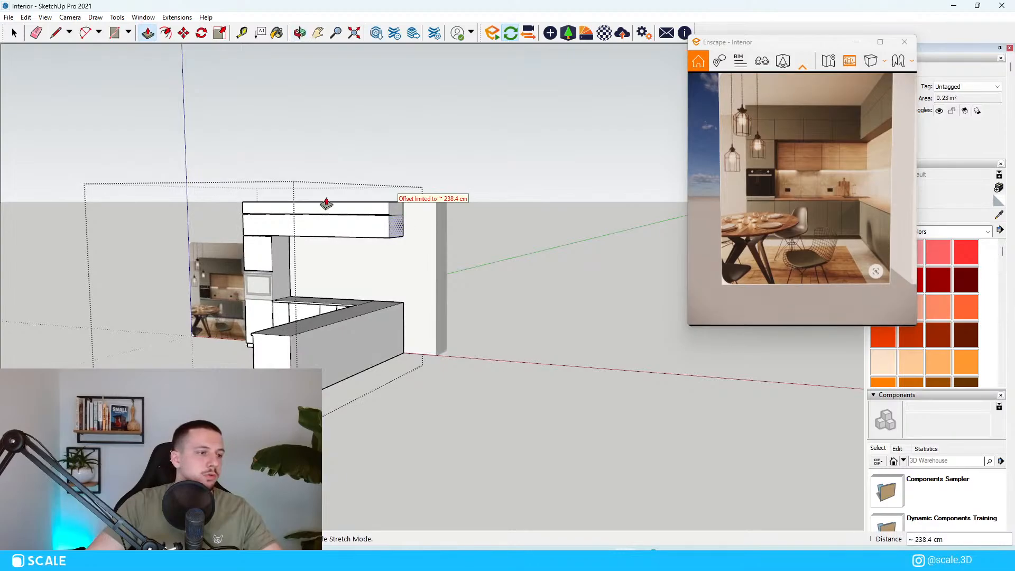
scroll(253, 220, "up", 8)
key("space")
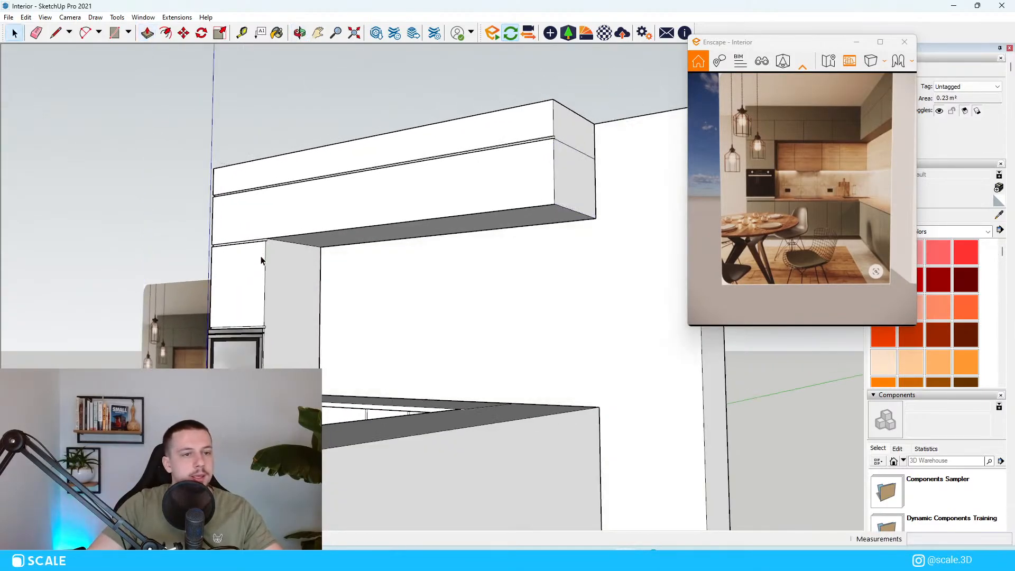
scroll(254, 298, "up", 3)
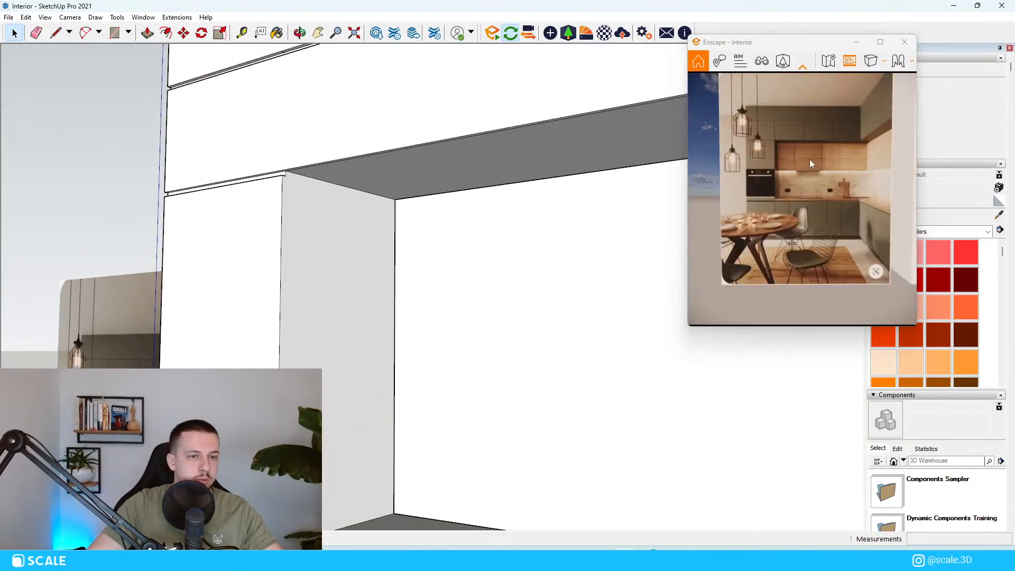
Draw a rectangle on the tall cabinet's side from the wall corner below the extension down to the gap above the oven.
scroll(323, 250, "up", 2)
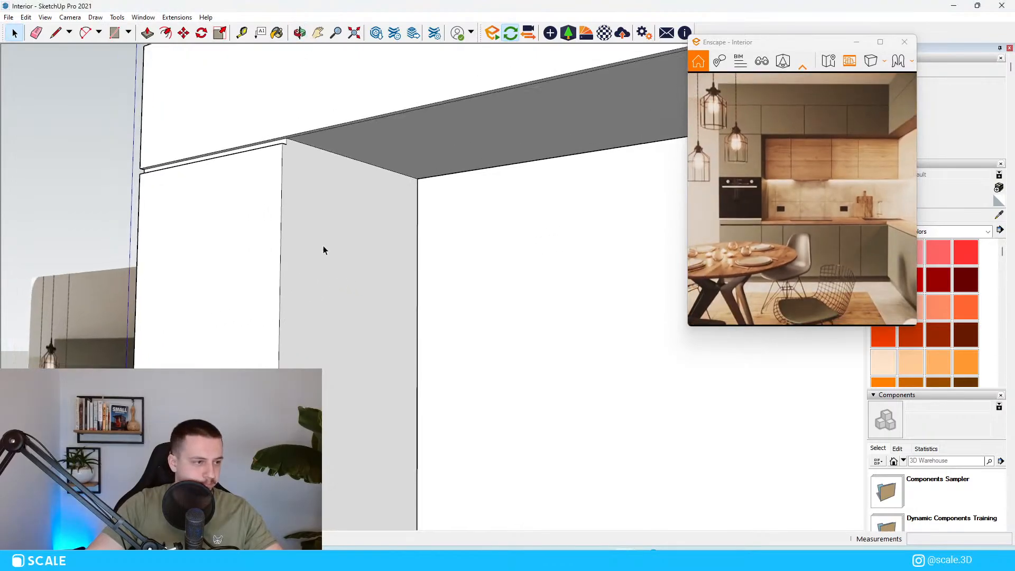
scroll(324, 250, "up", 1)
left_click(334, 243)
key("r")
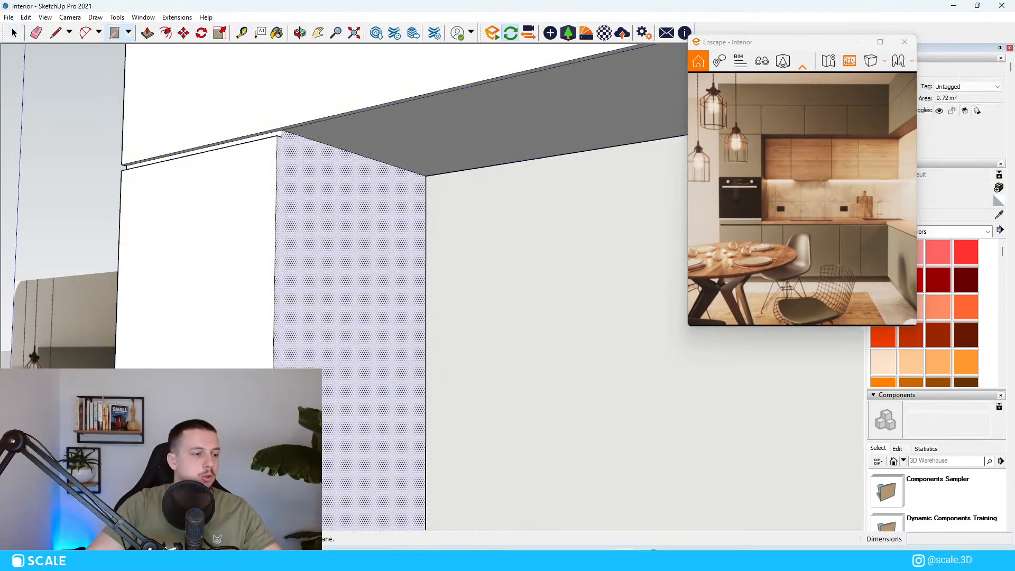
scroll(335, 297, "down", 2)
left_click(405, 189)
scroll(227, 423, "up", 1)
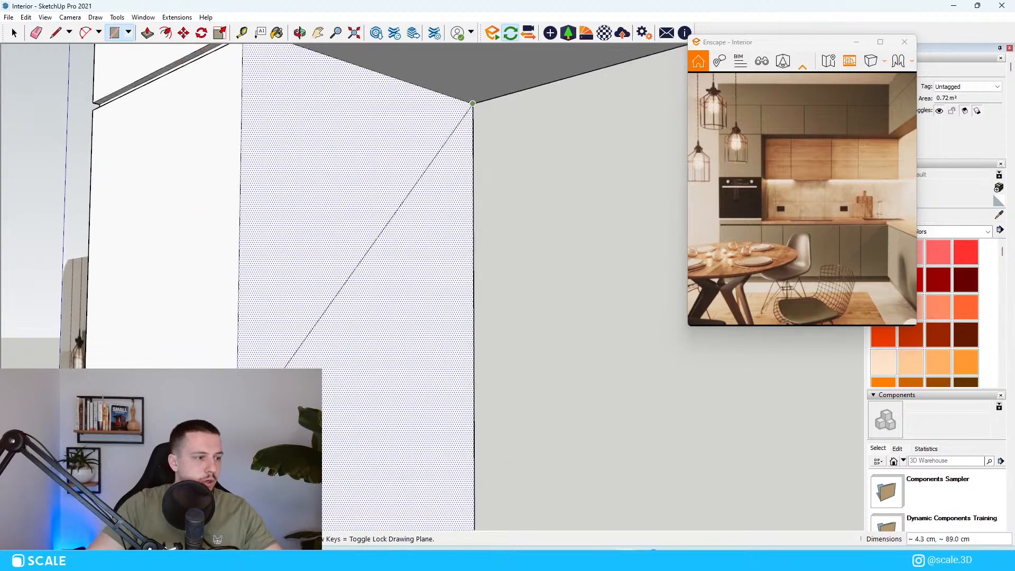
left_click(237, 424)
scroll(237, 424, "up", 2)
scroll(237, 424, "down", 1)
key("space")
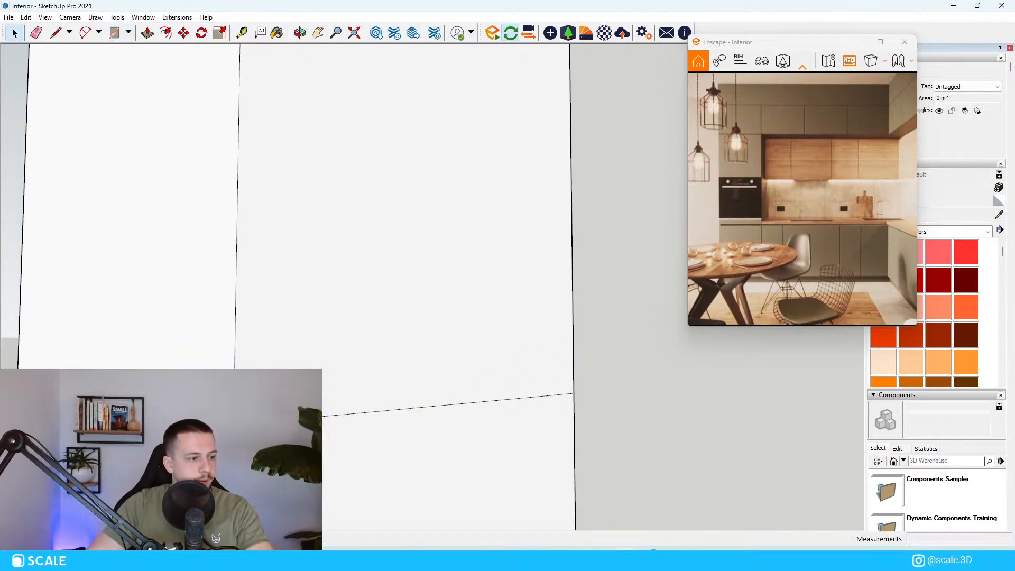
Extend the new side rectangle about 238.4 cm along the back wall, matching the upper sections.
left_click(398, 353)
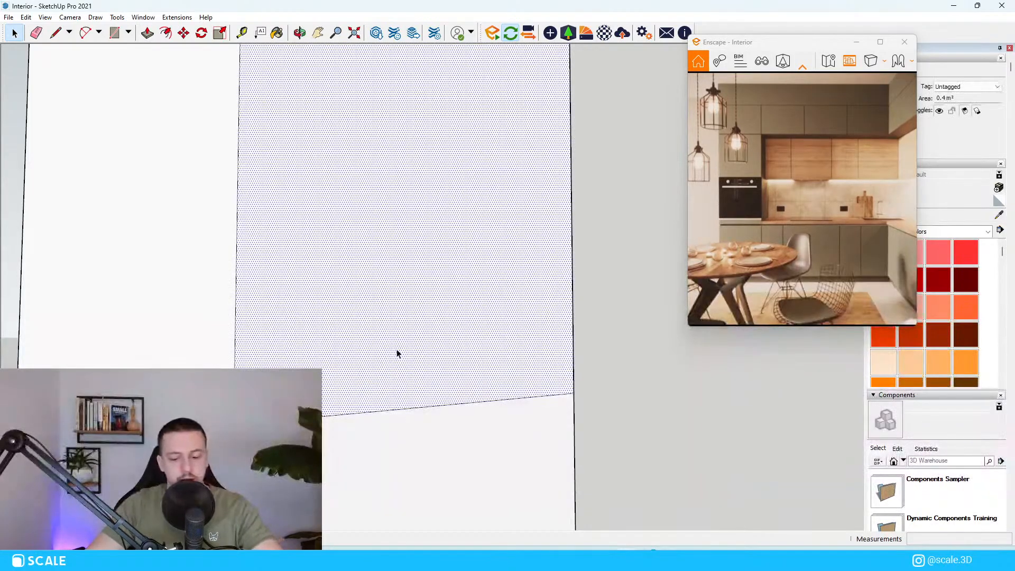
key("p")
scroll(421, 356, "down", 8)
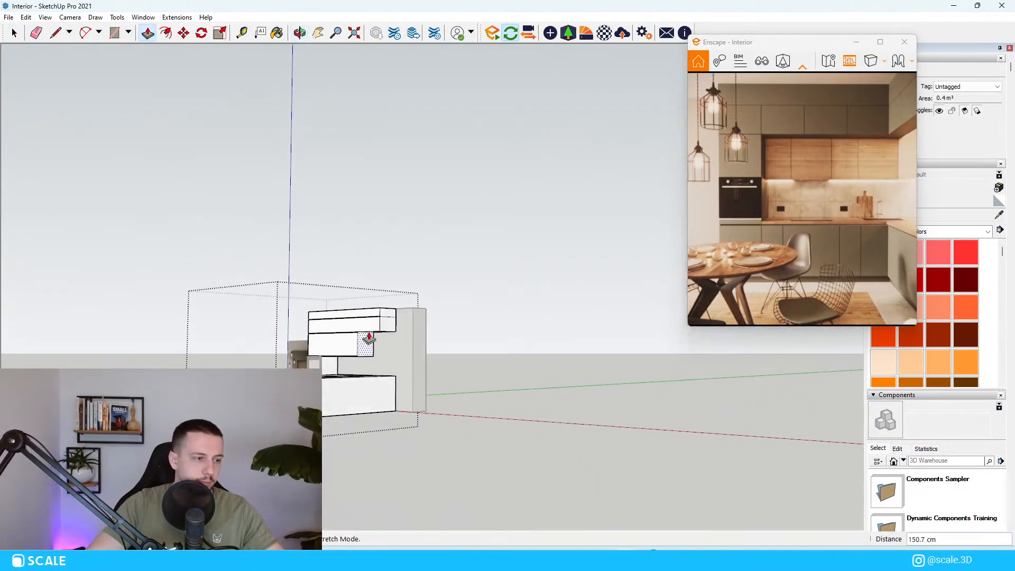
scroll(369, 340, "up", 2)
middle_click_drag(375, 338, 471, 357)
scroll(285, 360, "up", 10)
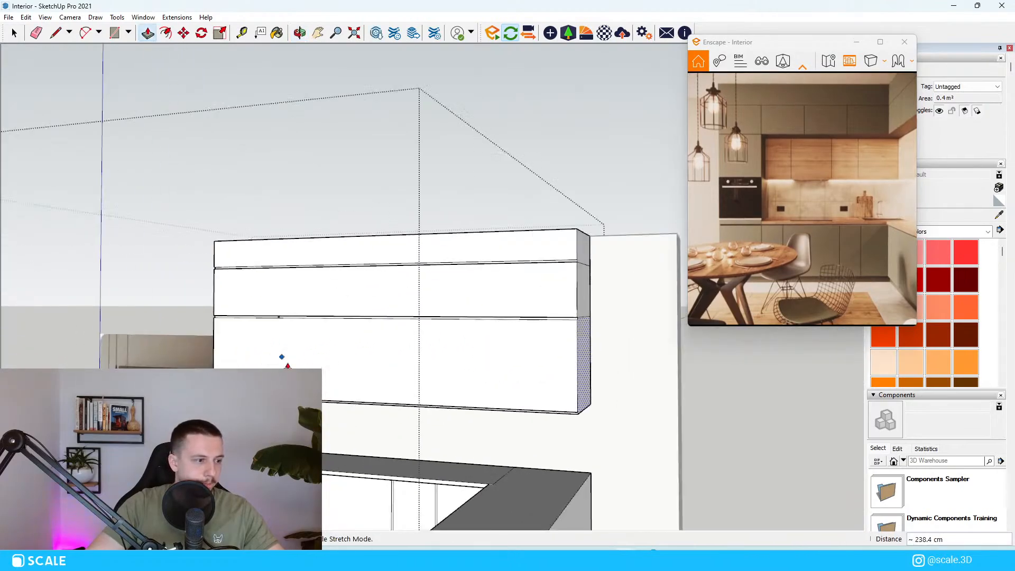
key("r")
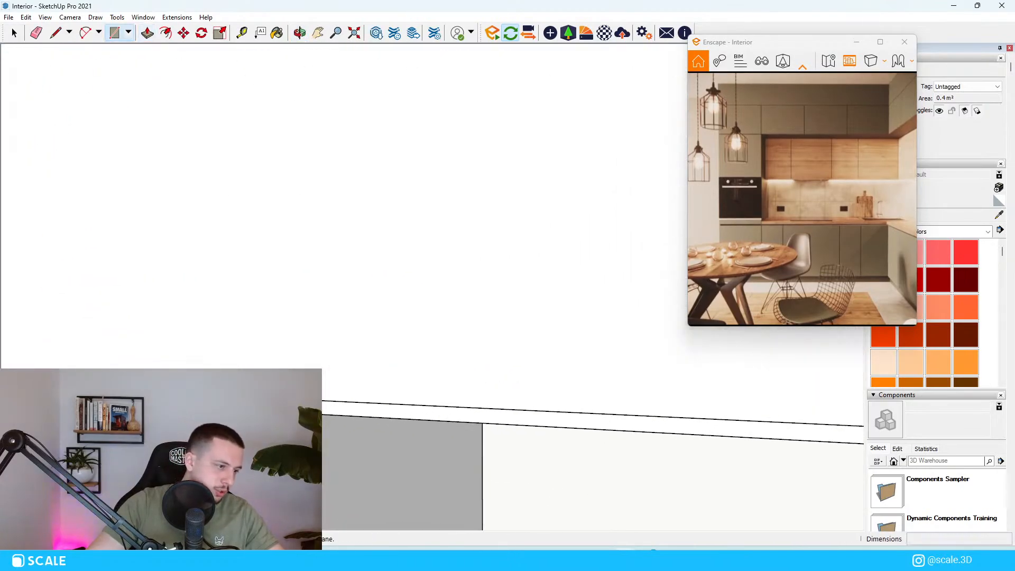
left_click(299, 414)
scroll(299, 413, "down", 8)
scroll(500, 369, "up", 7)
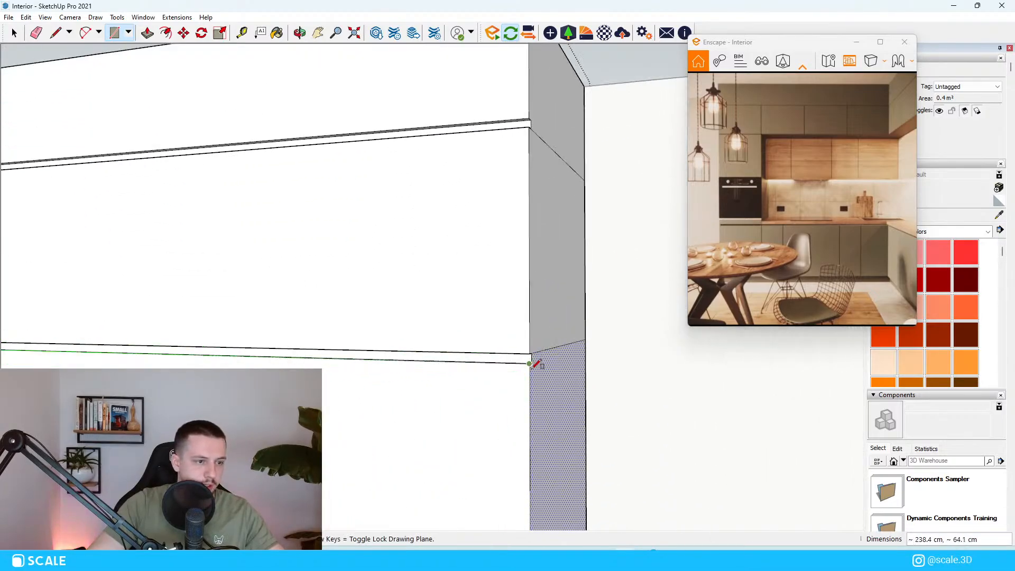
scroll(329, 359, "down", 5)
scroll(409, 340, "up", 6)
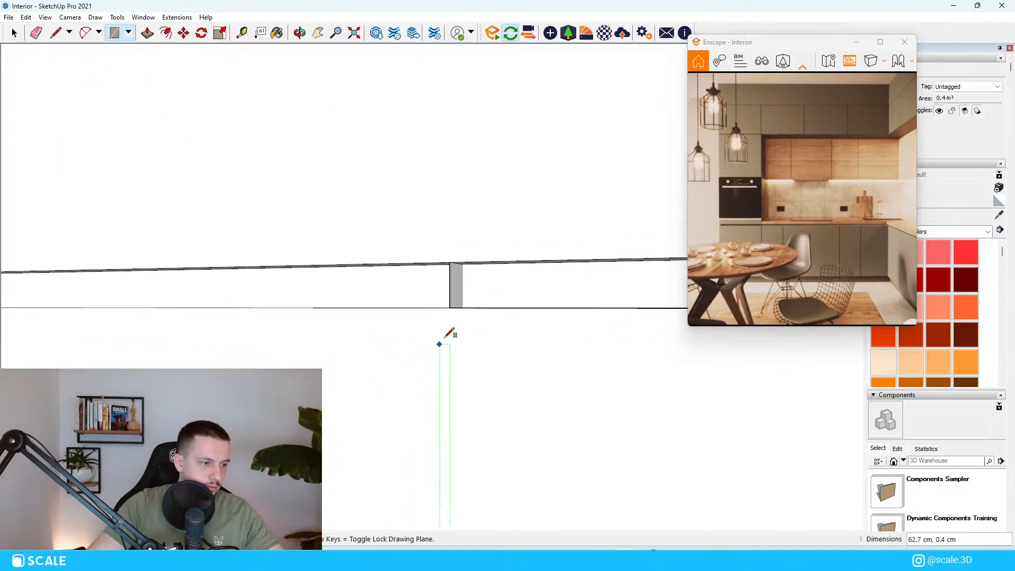
key("space")
Push/Pull the extended gap strip below the second upper section by 1.5 cm and delete its leftover lower edge.
scroll(457, 318, "up", 1)
middle_click_drag(464, 304, 463, 308)
left_click(474, 302)
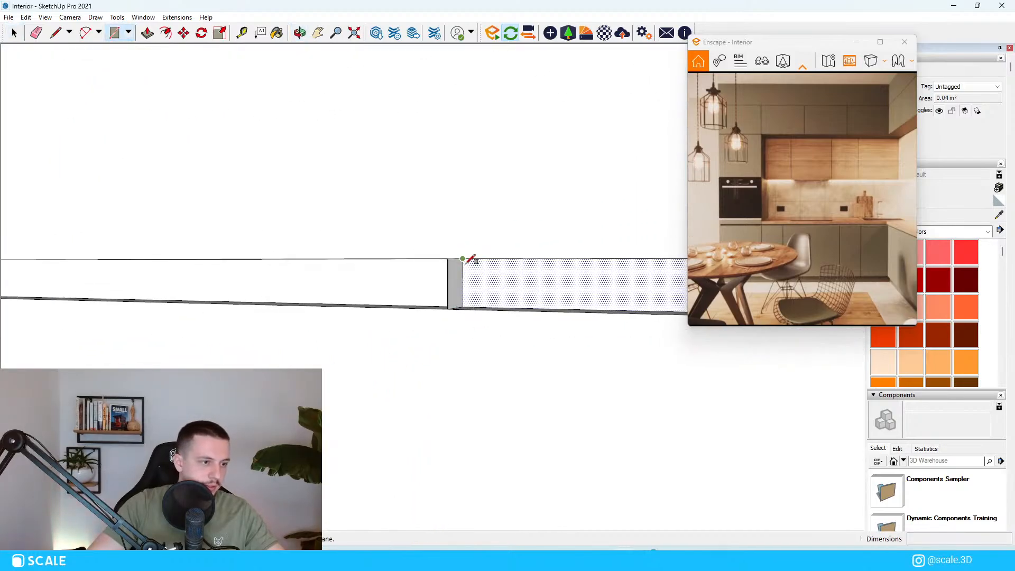
key("p")
left_click(486, 282)
left_click(487, 318)
scroll(363, 239, "down", 5)
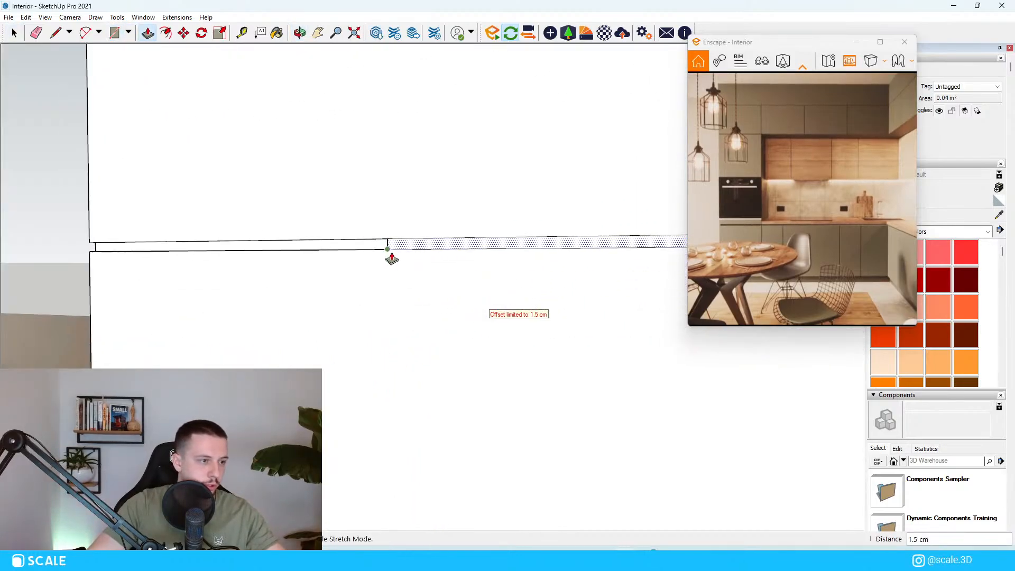
key("space")
left_click(398, 249)
key("Delete")
left_click(399, 249)
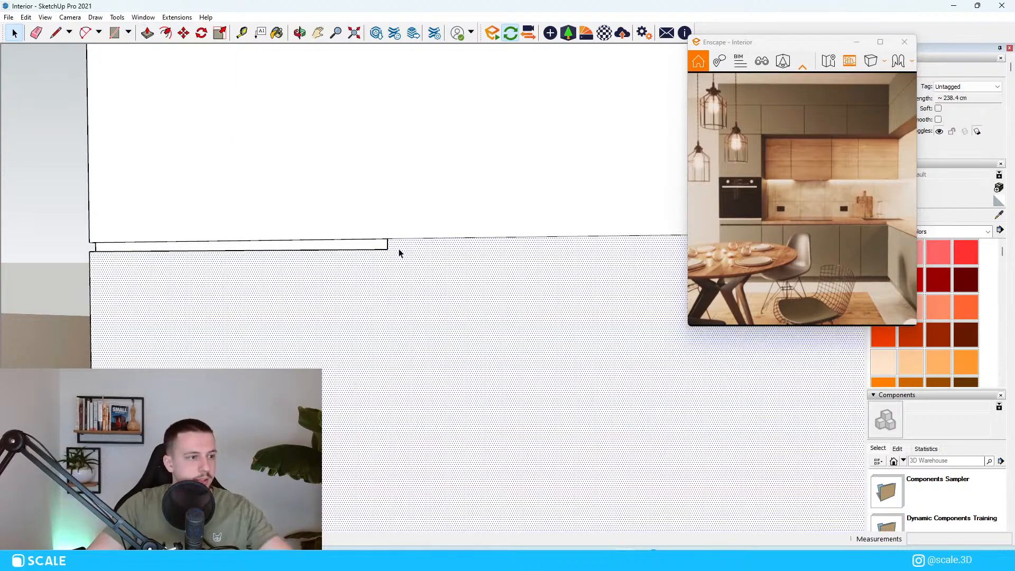
left_click(387, 238)
scroll(275, 189, "down", 8)
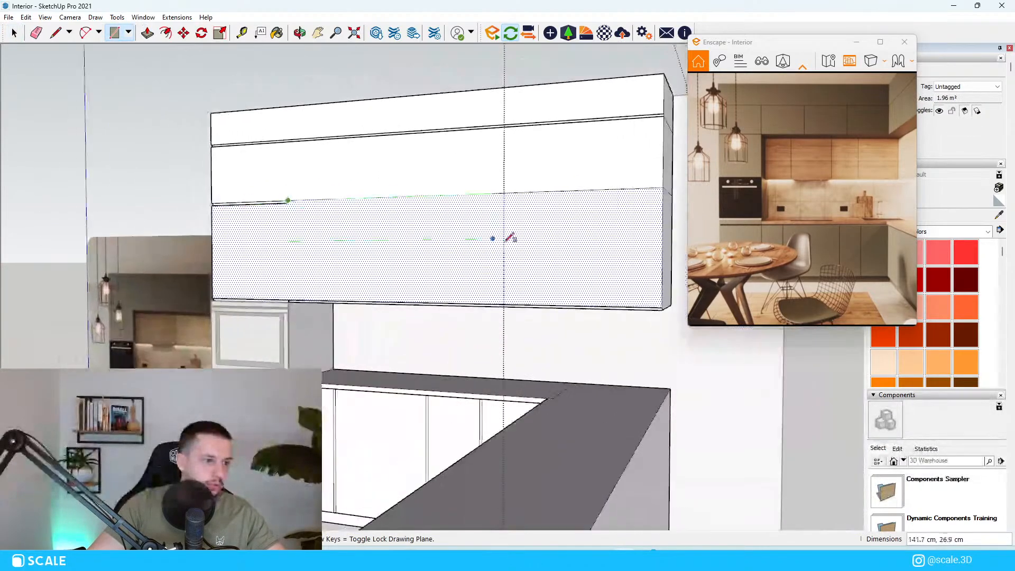
middle_click_drag(431, 264, 267, 262, "shift")
scroll(268, 263, "up", 2)
scroll(581, 311, "up", 4)
left_click(552, 332)
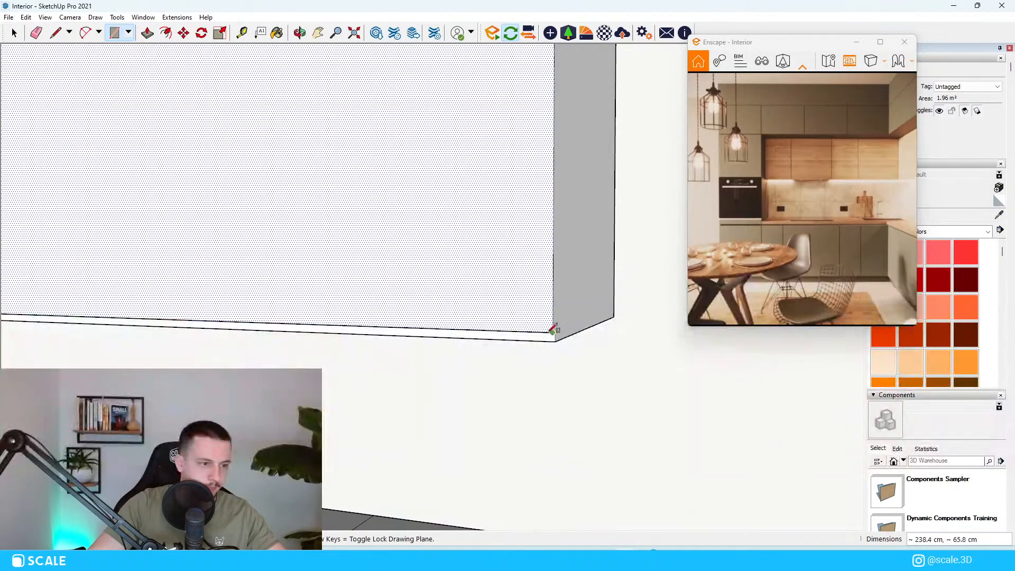
key("space")
Bring the strip along the lowest section's bottom flush with the front by 1.5 cm and remove its dividing edge.
left_click(550, 338)
key("p")
double_click(551, 337)
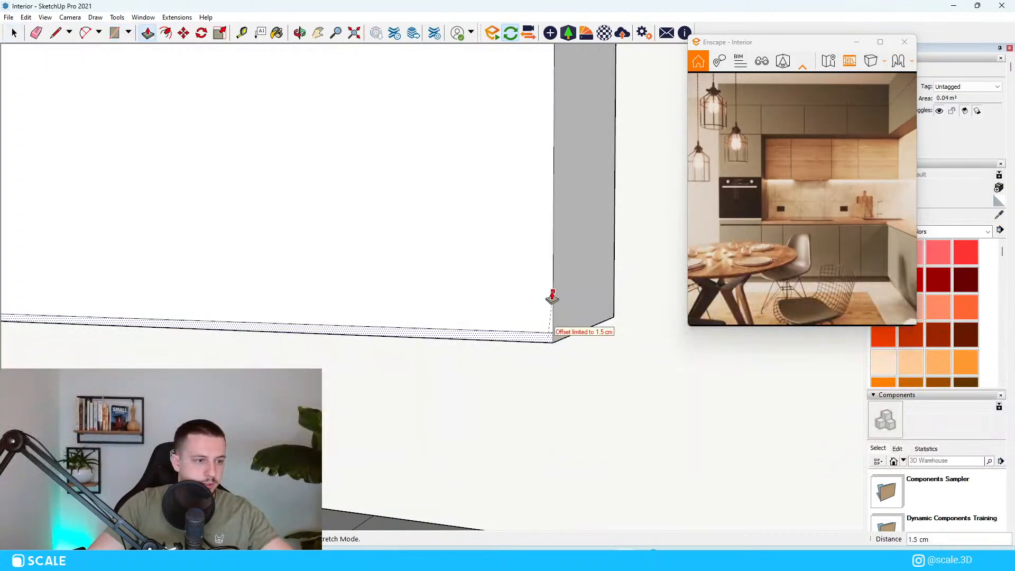
key("space")
left_click(544, 333)
scroll(589, 334, "down", 6)
scroll(319, 328, "up", 2)
scroll(338, 331, "up", 3)
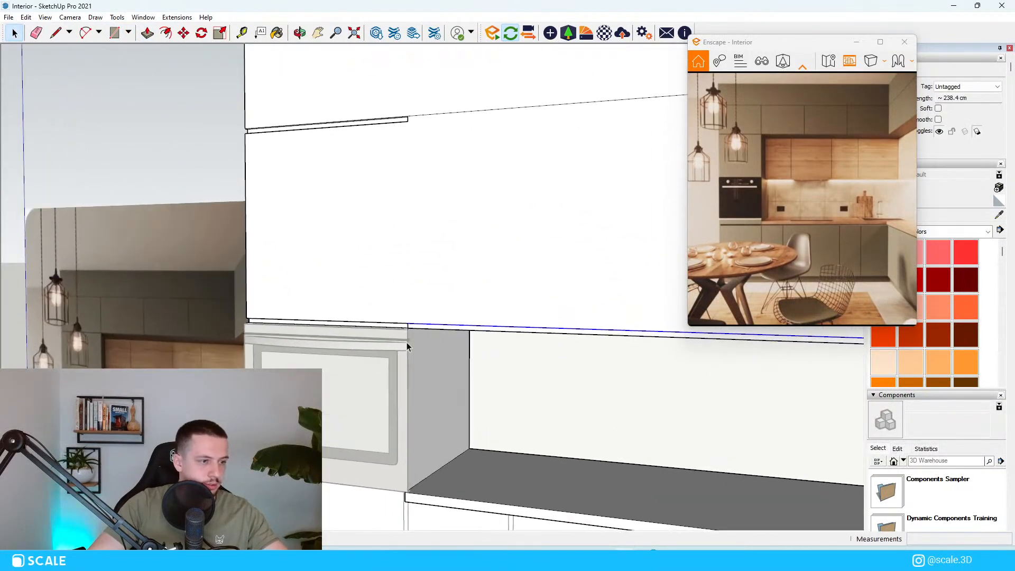
Draw a rectangle of about 238.4 by 67.3 cm on the lowest section's front, from the gap's end to the far lower corner.
left_click(470, 275)
key("r")
scroll(433, 153, "up", 2)
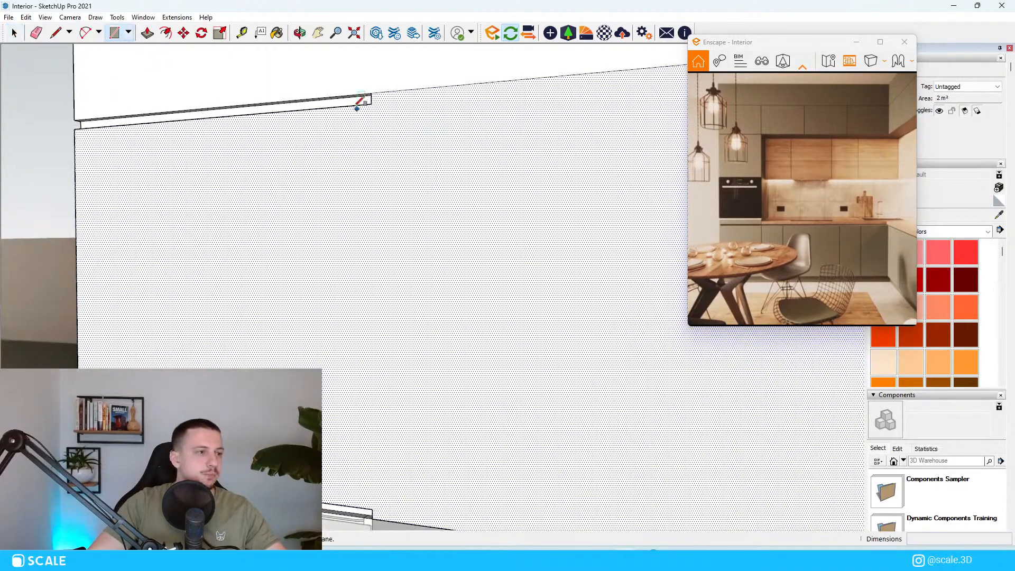
left_click(375, 91)
scroll(328, 174, "down", 3)
scroll(650, 242, "up", 4)
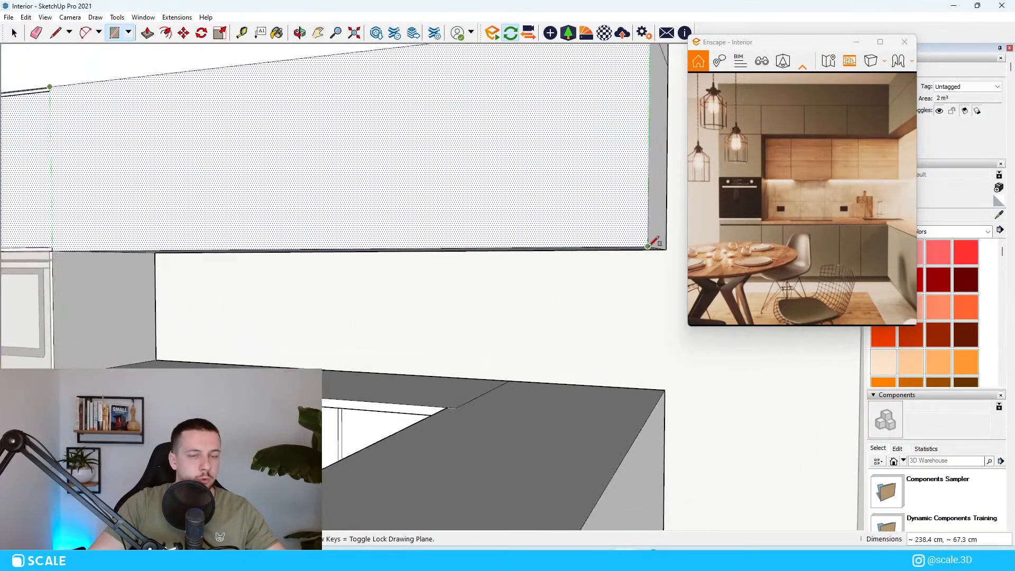
scroll(349, 349, "down", 6)
middle_click_drag(364, 323, 114, 335)
key("space")
Push the new front rectangle back toward the wall to make the lowest wall cabinet shallower than those above.
scroll(331, 317, "up", 5)
left_click(359, 354)
key("p")
left_click(308, 366)
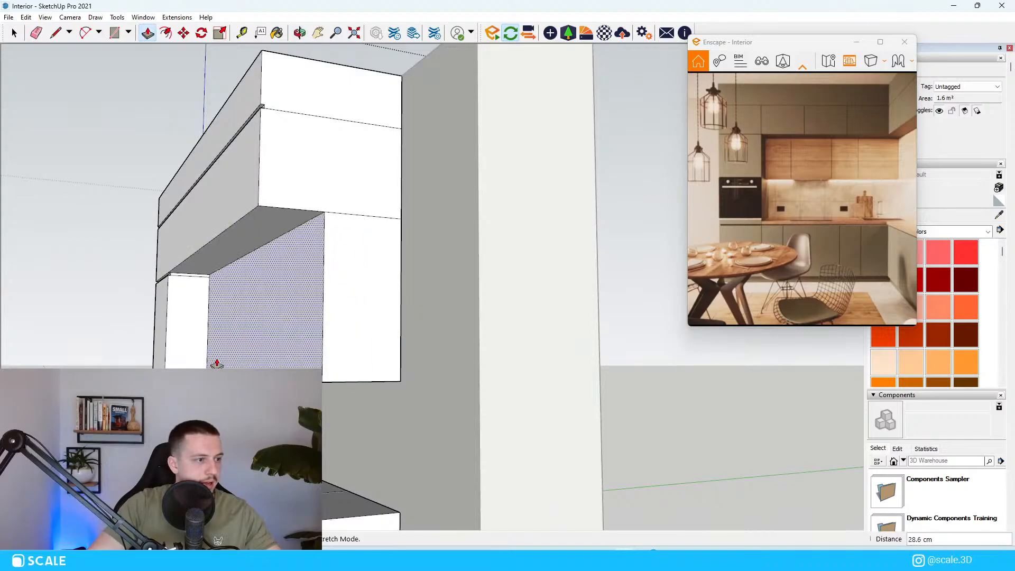
middle_click_drag(230, 355, 560, 344)
scroll(389, 350, "down", 8)
scroll(298, 257, "up", 3)
scroll(298, 257, "up", 3)
middle_click_drag(299, 257, 420, 216)
left_click(421, 215)
double_click(395, 215)
scroll(403, 221, "up", 4)
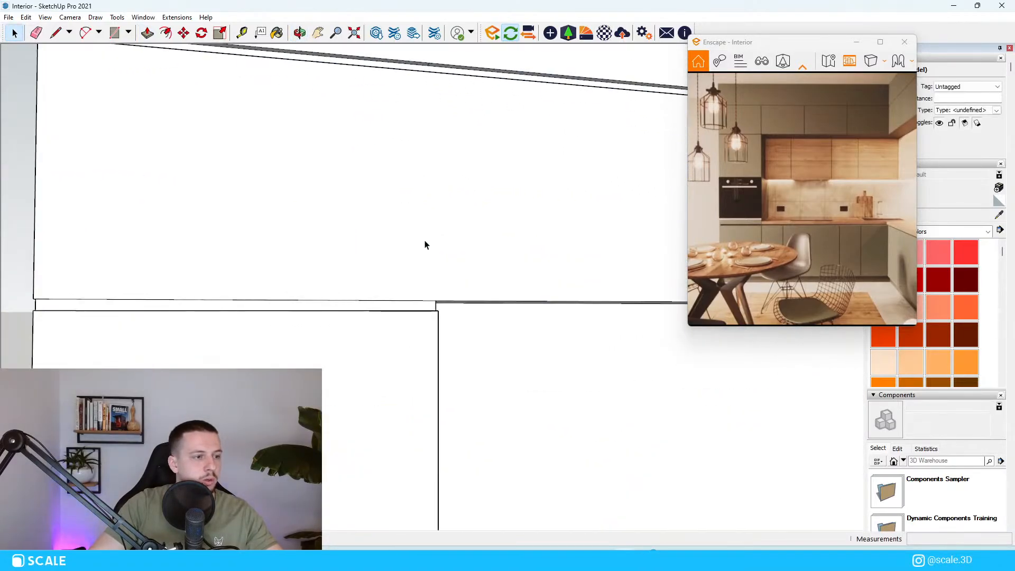
left_click(431, 262)
scroll(442, 280, "up", 3)
scroll(413, 296, "down", 5)
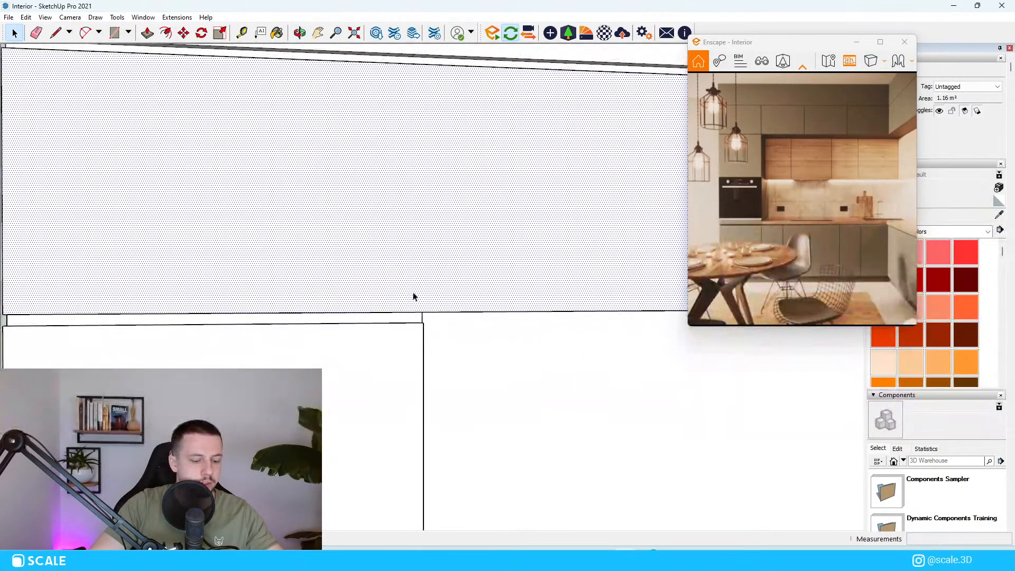
scroll(417, 304, "up", 5)
key("r")
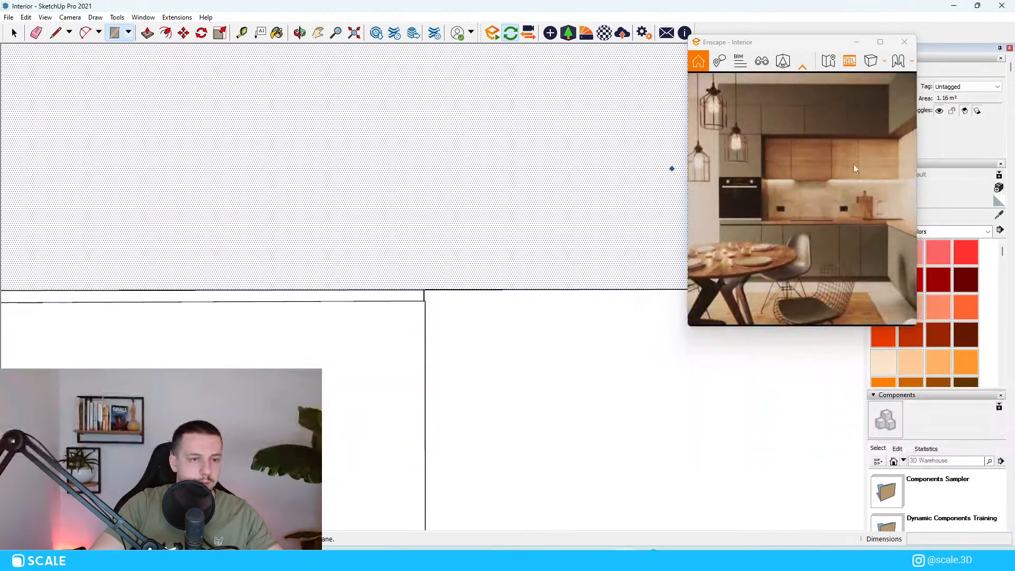
scroll(252, 267, "down", 3)
scroll(253, 267, "down", 6)
key("space")
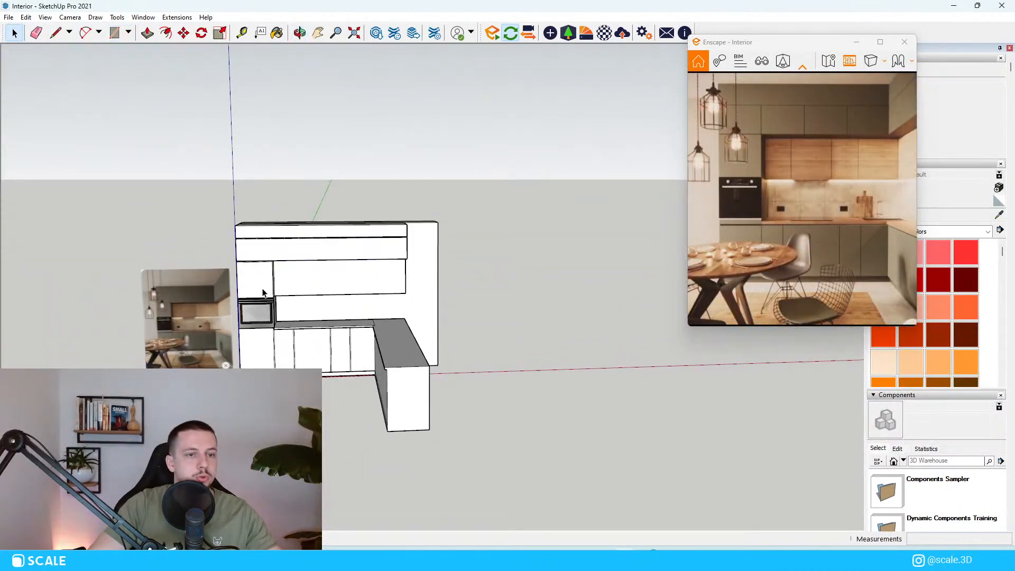
Draw a vertical strip about 1.5 cm wide and 38.6 cm tall on the second upper section, above the tall cabinet's side edge.
scroll(279, 186, "up", 3)
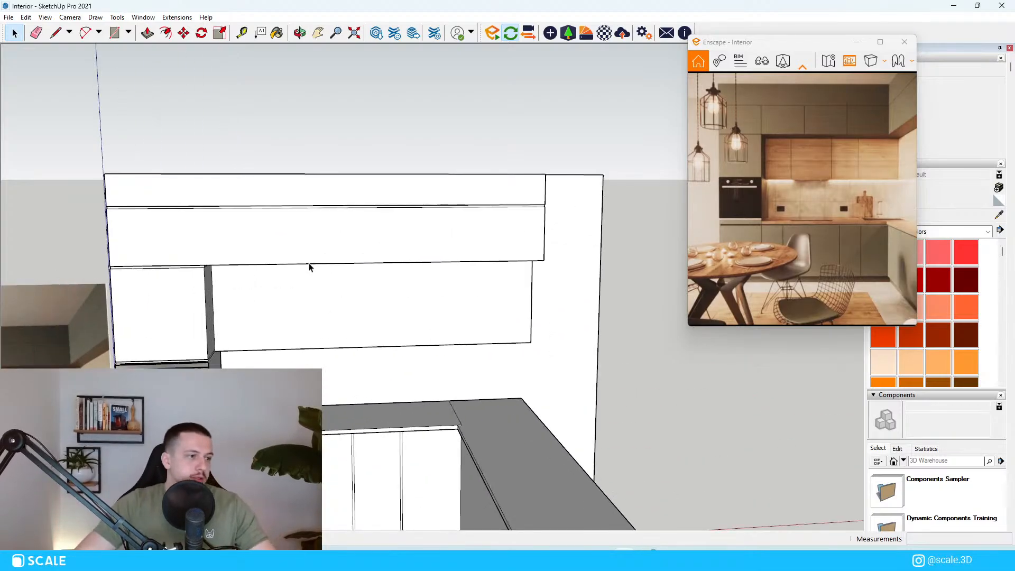
scroll(274, 255, "up", 2)
left_click(274, 256)
scroll(159, 256, "down", 3)
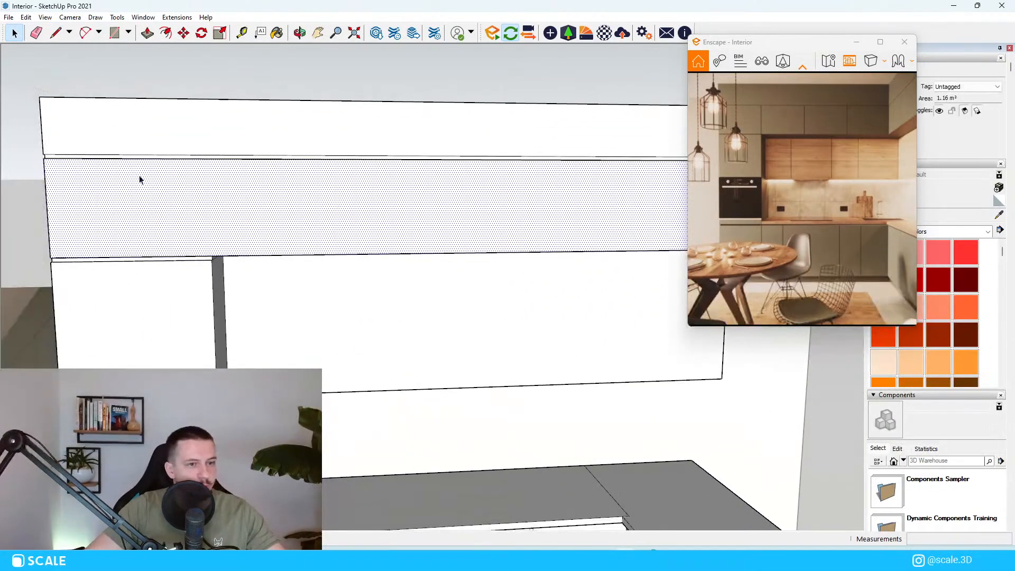
key("r")
scroll(238, 248, "up", 4)
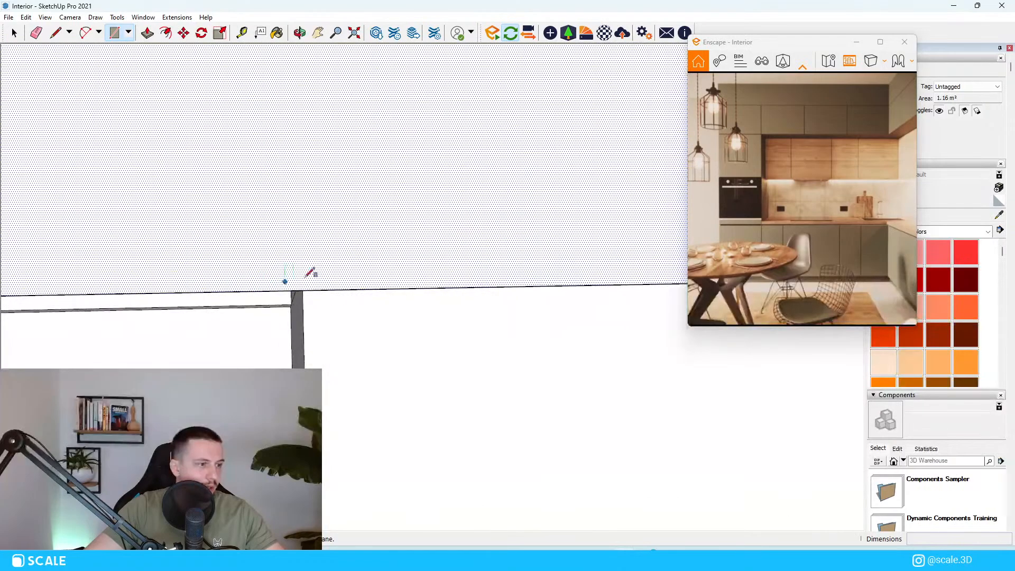
left_click(291, 286)
scroll(461, 334, "down", 4)
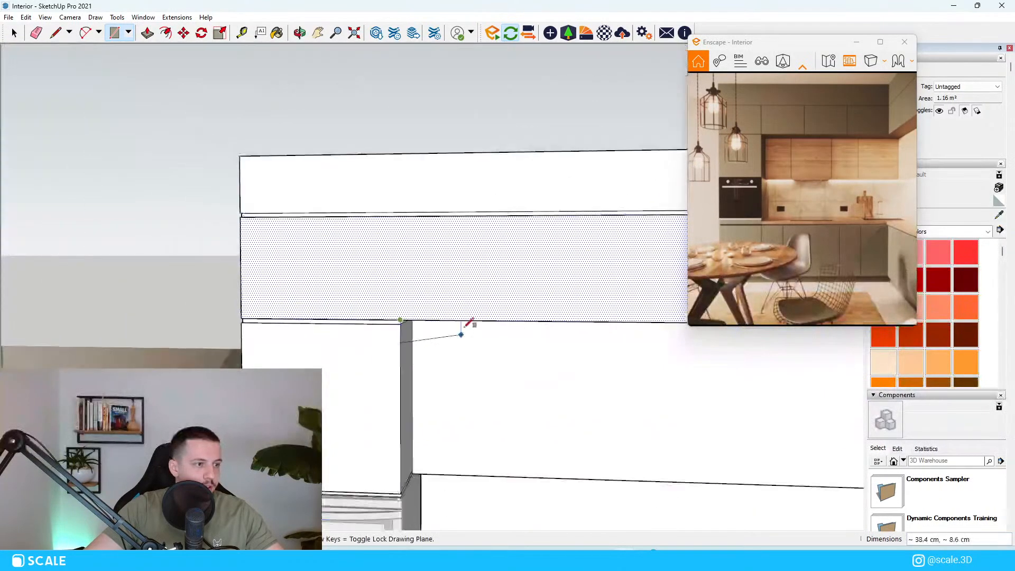
scroll(413, 221, "up", 4)
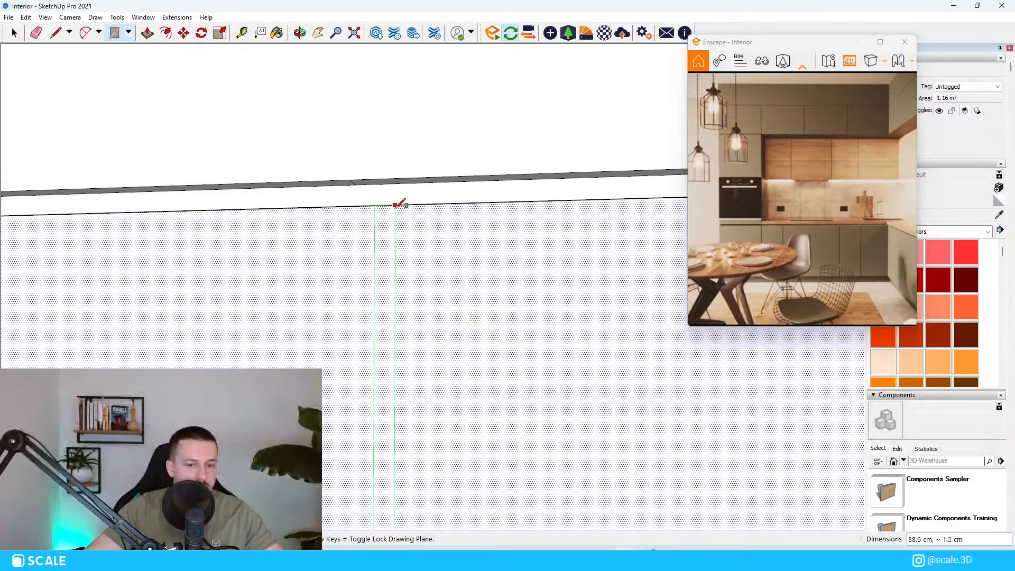
left_click(401, 206)
scroll(435, 296, "down", 3)
Move the vertical strip 1.5 cm toward the tall cabinet so its outer edge aligns with the cabinet's side.
key("space")
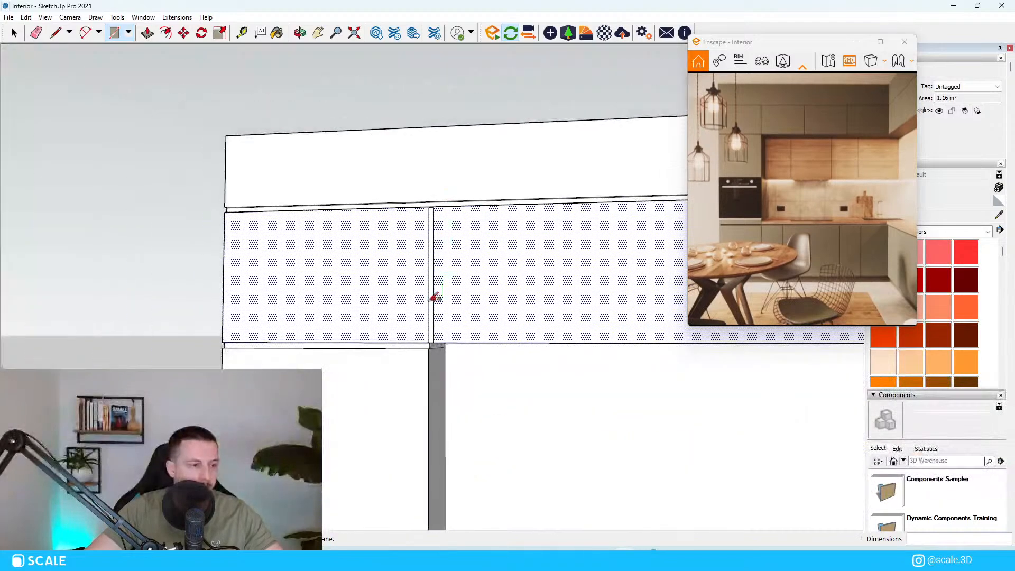
scroll(480, 358, "up", 6)
key("m")
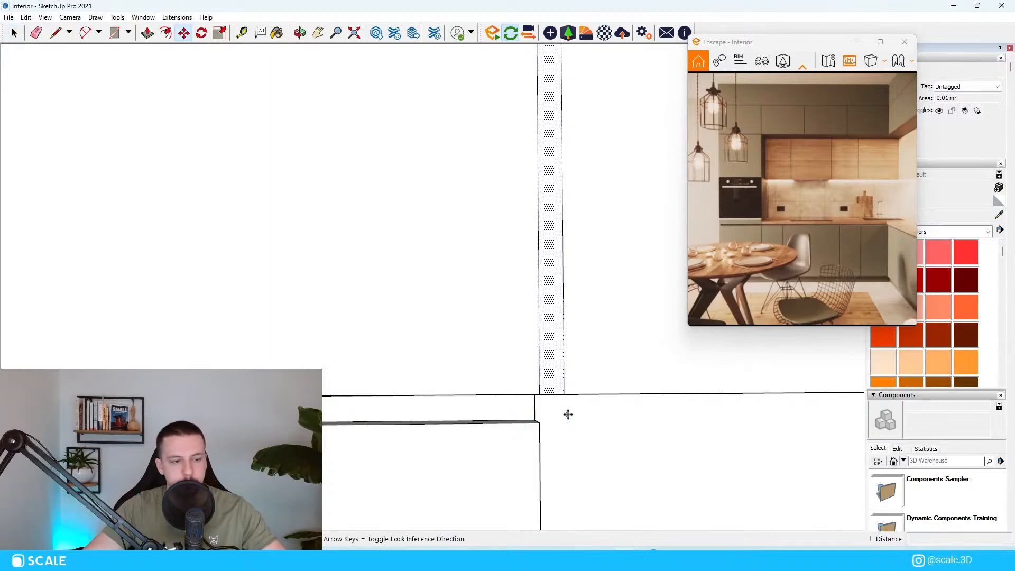
left_click(560, 395)
left_click(539, 427)
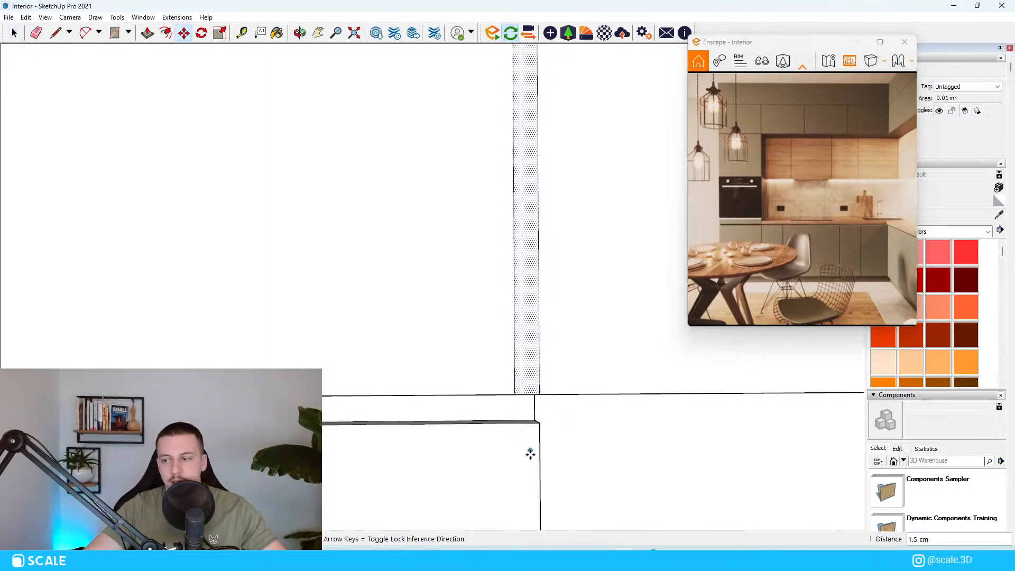
Move the vertical strip's upper edge up 0.2 cm so it meets the upper edge of the second cabinet section.
scroll(512, 423, "down", 2)
key("space")
left_click(506, 345)
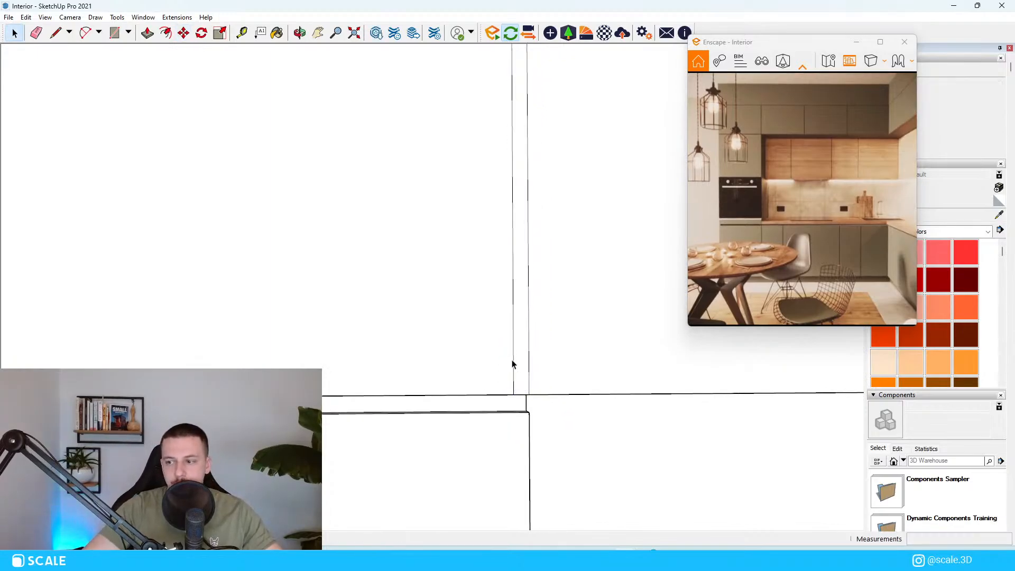
middle_click_drag(414, 482, 371, 273)
left_click(367, 270)
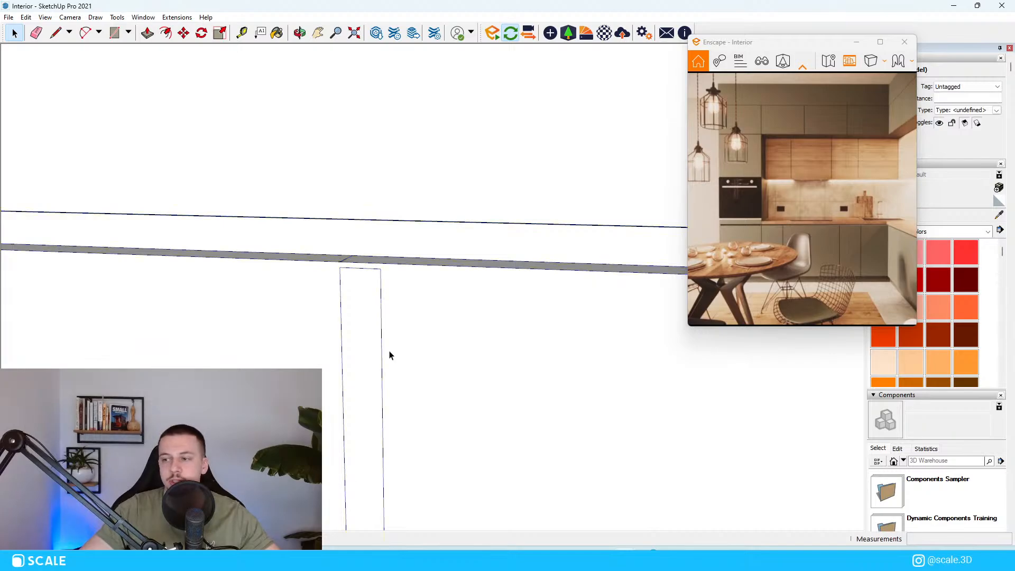
mouse_move(390, 355)
middle_mouse_down()
mouse_move(340, 269)
mouse_move(356, 270)
middle_mouse_up()
left_click(370, 274)
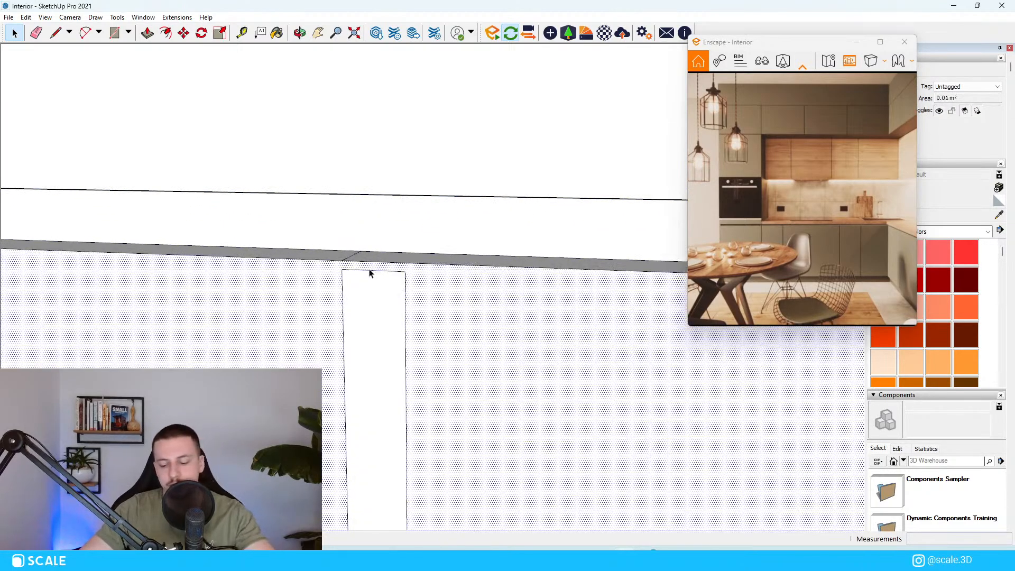
left_click(379, 271)
key("m")
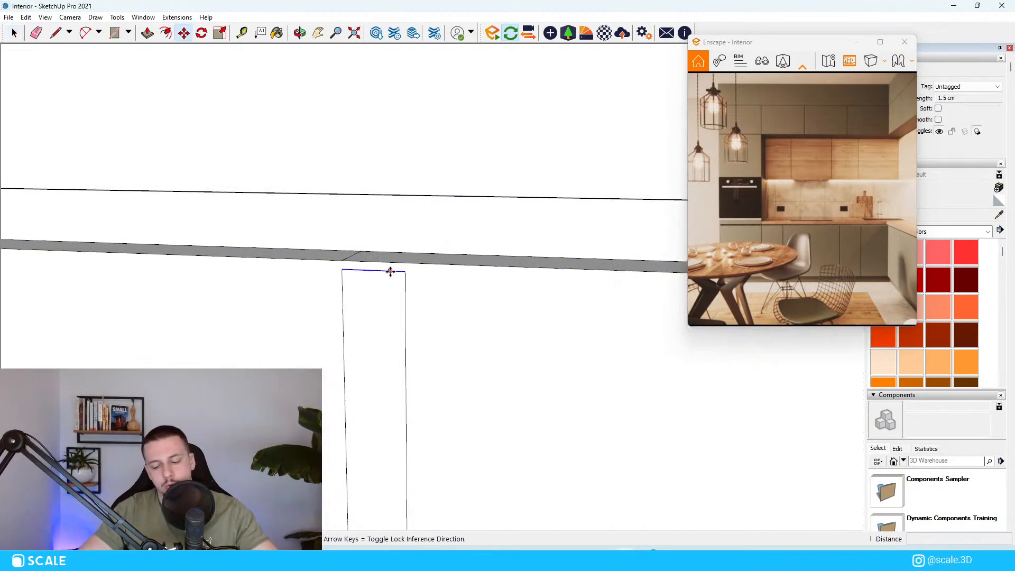
left_click(406, 272)
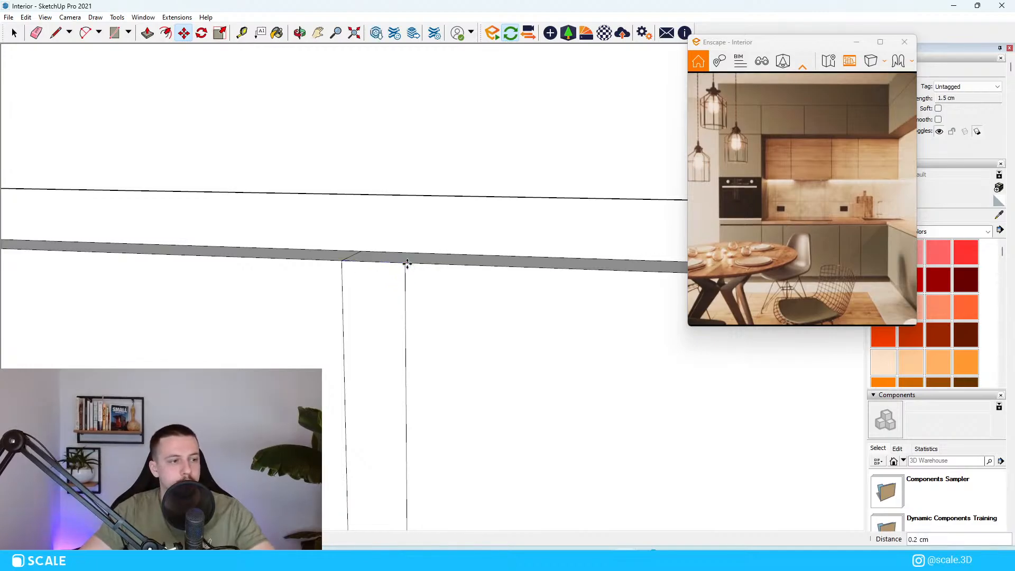
left_click(407, 264)
scroll(414, 249, "down", 8)
scroll(450, 372, "up", 5)
key("space")
left_click(476, 410)
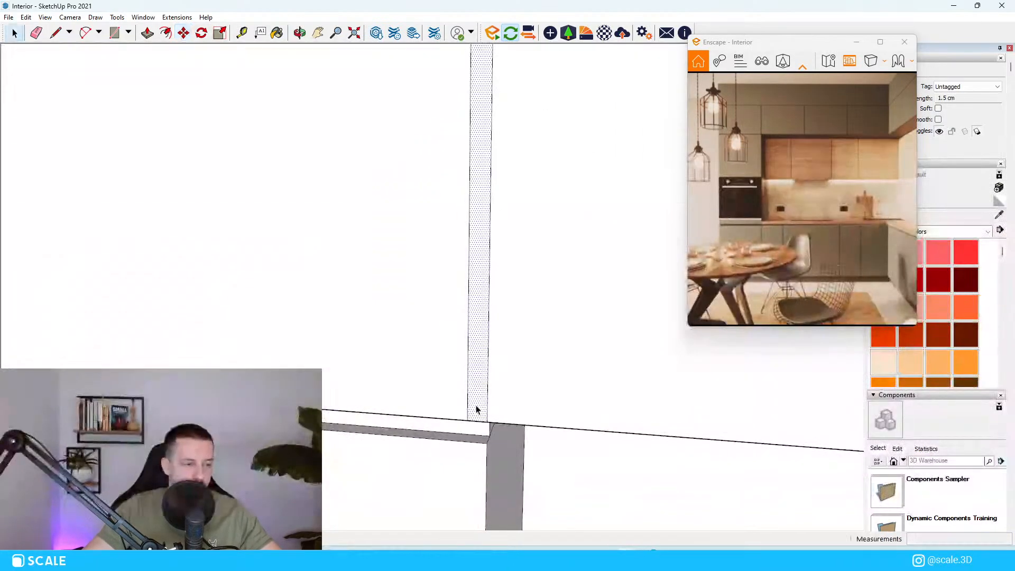
key("p")
middle_click_drag(456, 397, 424, 377)
left_click(471, 412)
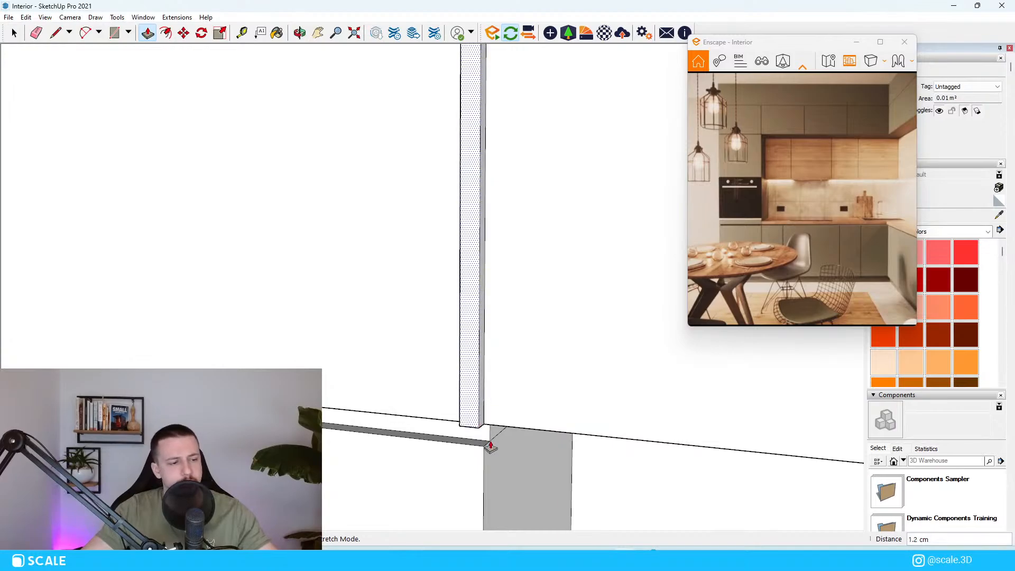
middle_click_drag(488, 431, 487, 389)
key("space")
Delete the diagonal edge on the section's underside and draw two lines back from the strip's lower corners across the underside.
left_click(491, 394)
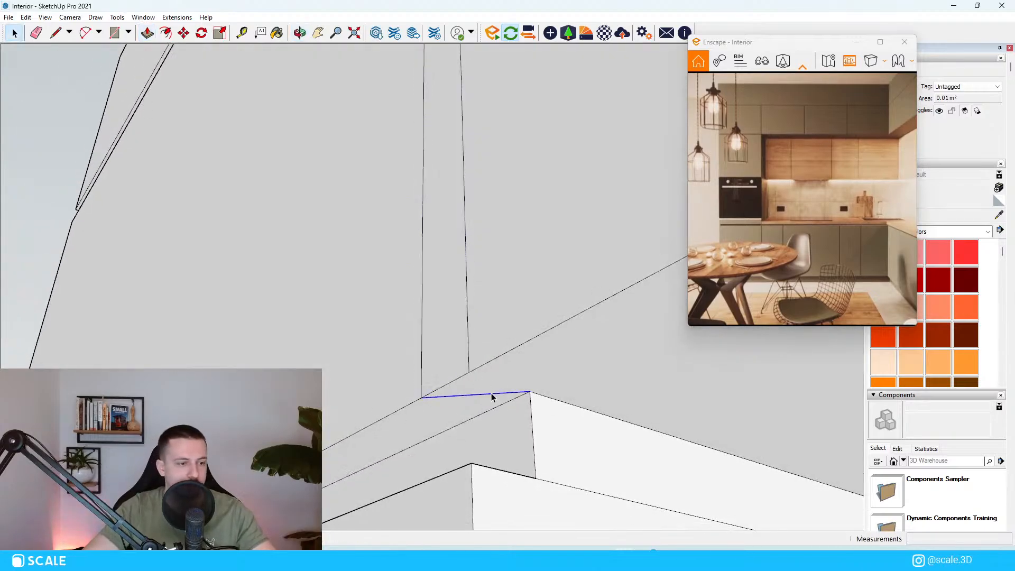
key("l")
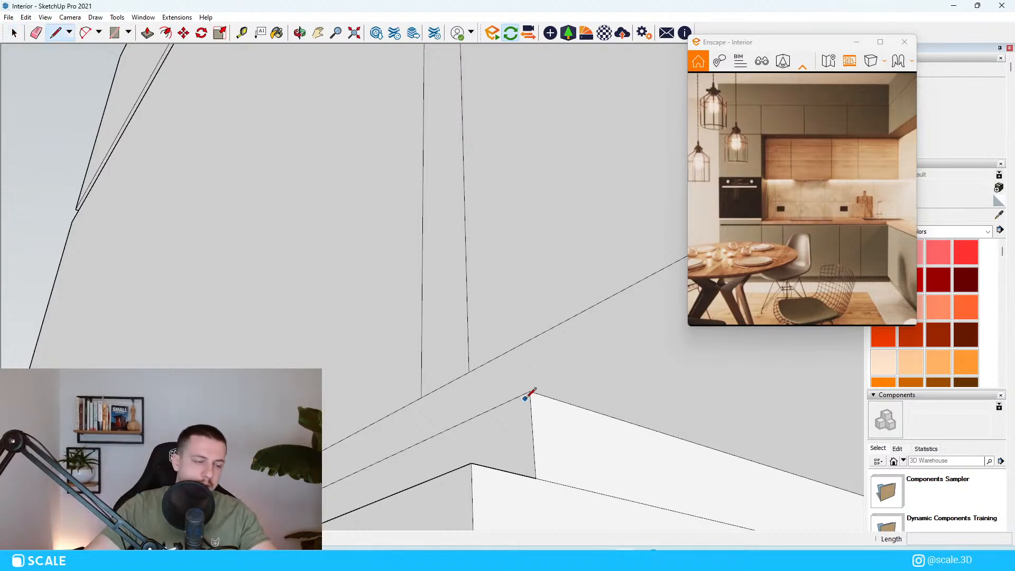
left_click(530, 392)
left_click(469, 372)
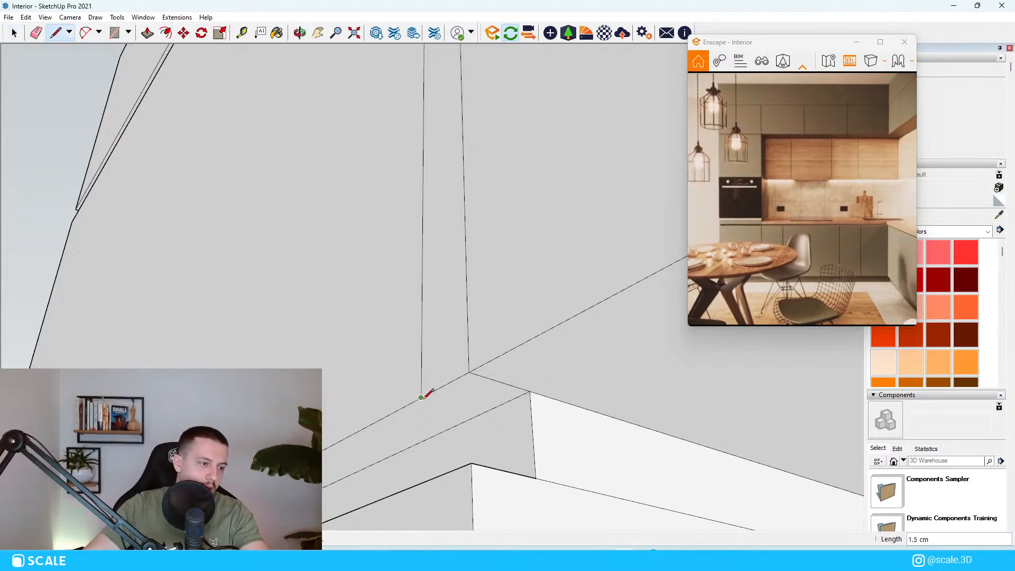
left_click(480, 413)
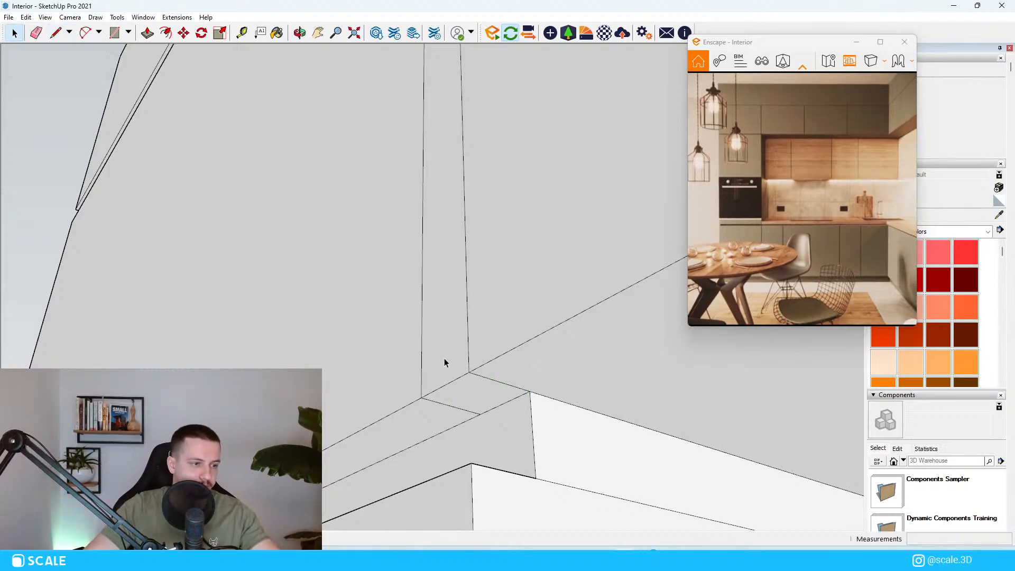
Push the vertical strip inward to the tall cabinet's corner to form a gap between the upper fronts.
key("p")
left_click(448, 373)
left_click(524, 397)
mouse_move(524, 398)
middle_mouse_down()
mouse_move(540, 431)
mouse_move(534, 399)
middle_mouse_up()
scroll(521, 393, "down", 7)
middle_click_drag(485, 349, 543, 366)
scroll(543, 367, "up", 3)
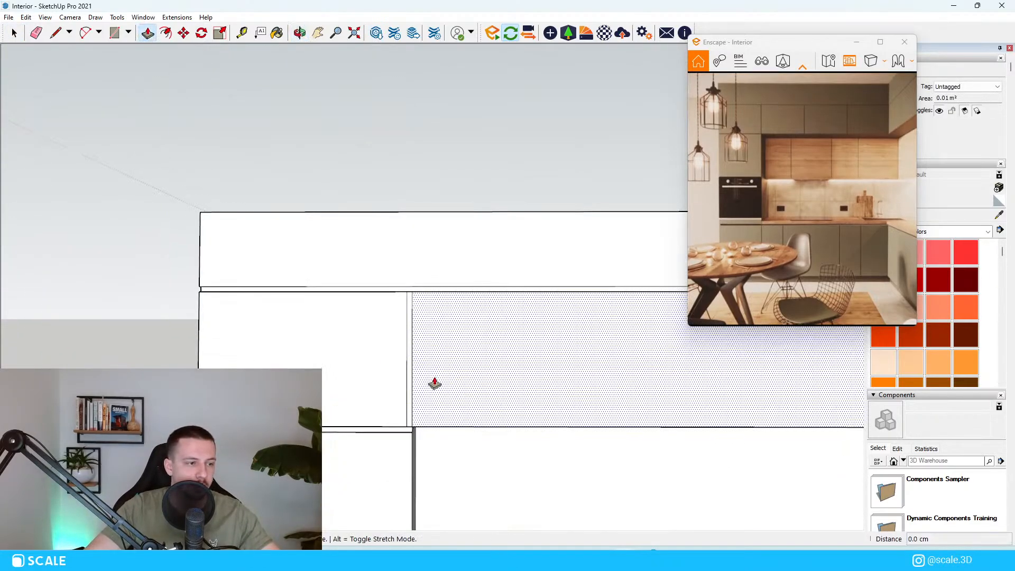
Copy the gap strip directly beside itself on the second upper section.
scroll(436, 402, "up", 3)
key("space")
left_click(434, 457)
key("m")
scroll(324, 351, "down", 3)
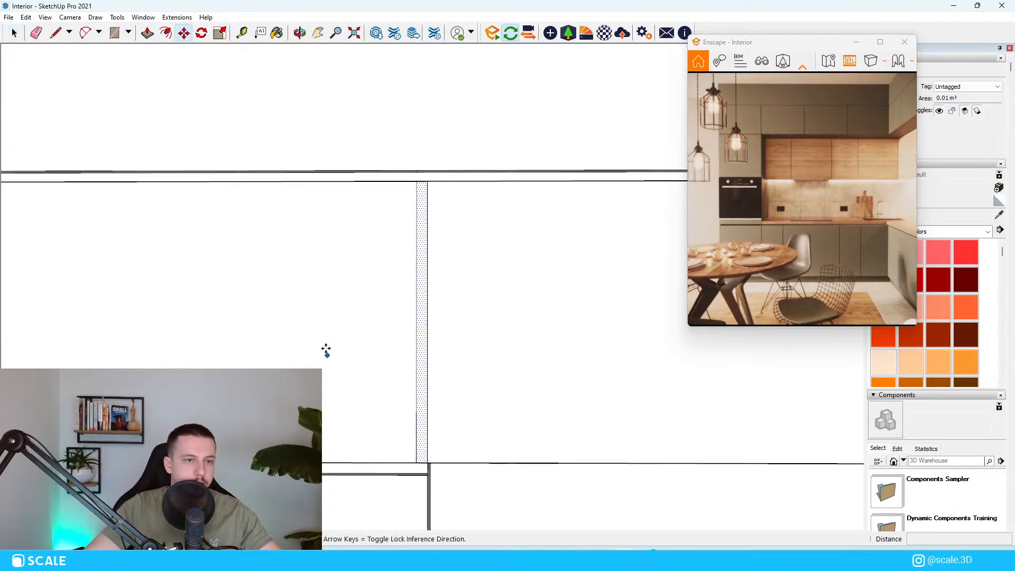
left_click(388, 423)
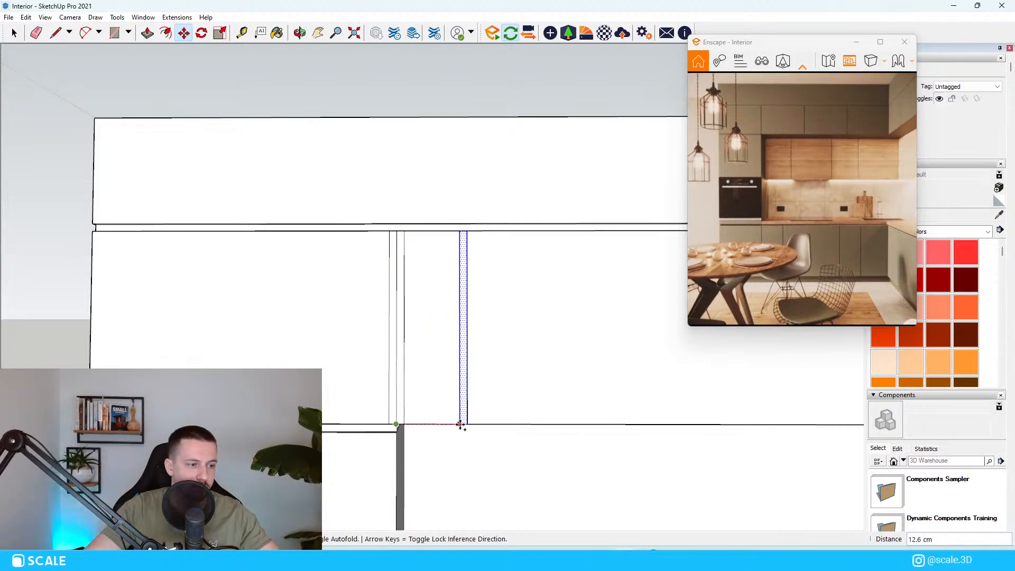
Try to move the duplicate strip 60 cm along the section's lower edge.
left_click(468, 425)
type("60")
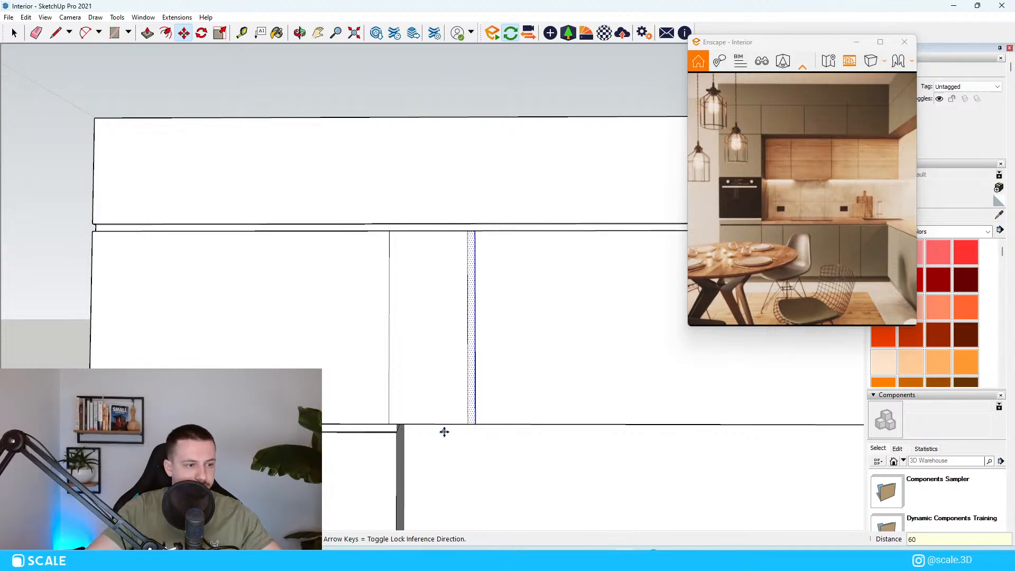
key("Return")
key("space")
Copy the duplicate strip 60 cm along the section and delete the leftover edge beside the first gap.
key("m")
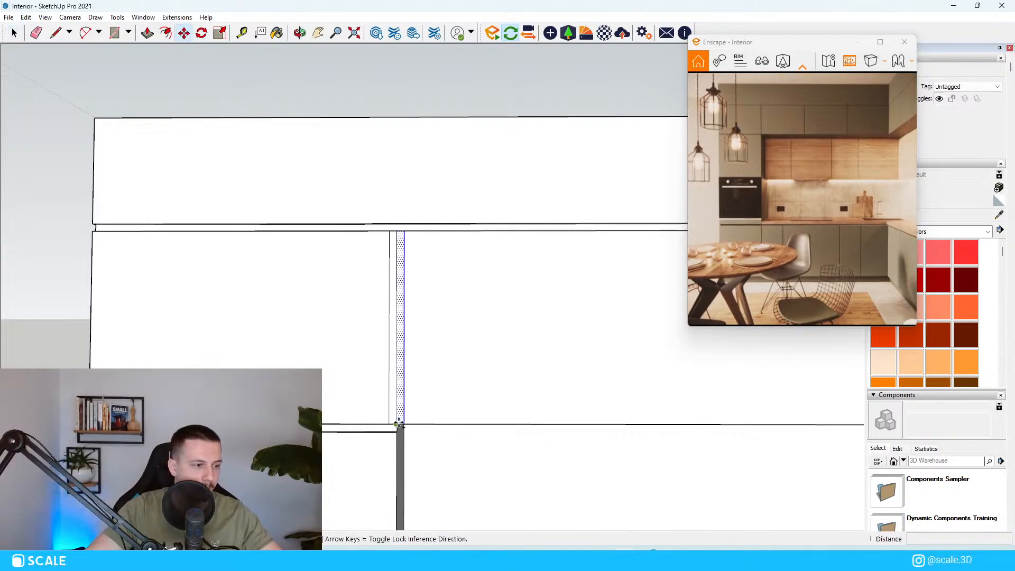
left_click(398, 424)
type("60")
key("Return")
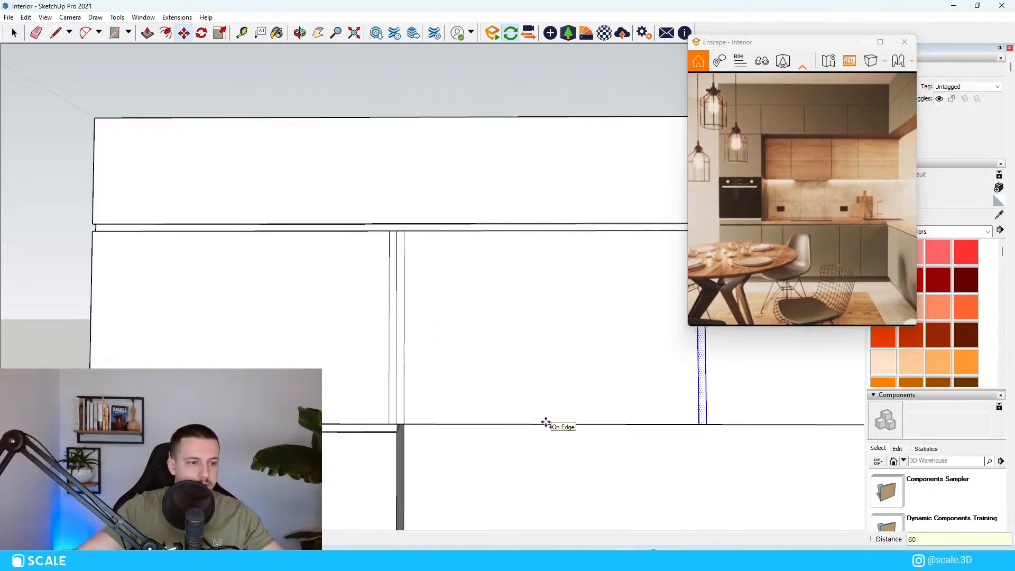
scroll(332, 333, "down", 3)
scroll(390, 388, "up", 2)
key("space")
left_click(356, 373)
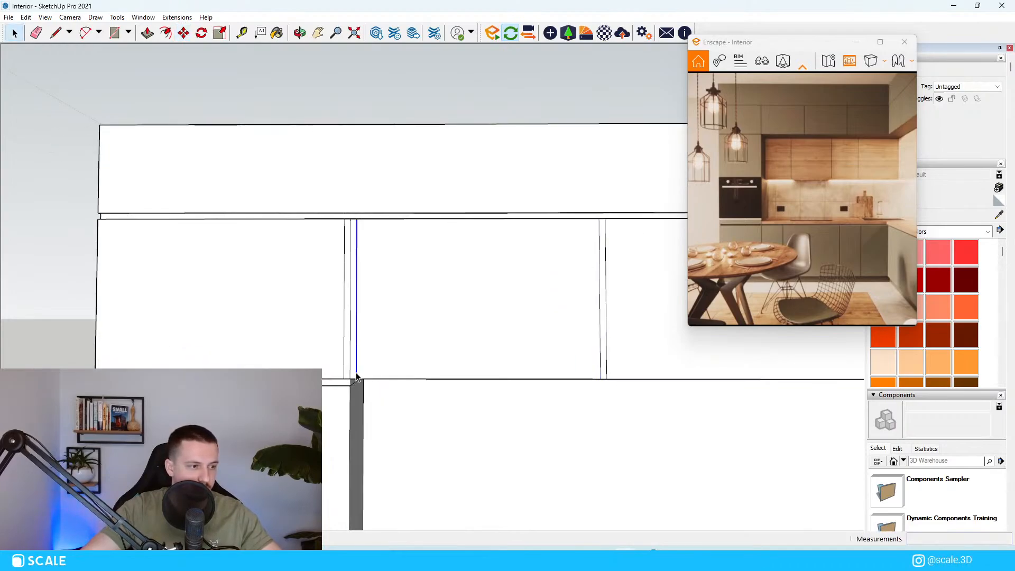
key("Delete")
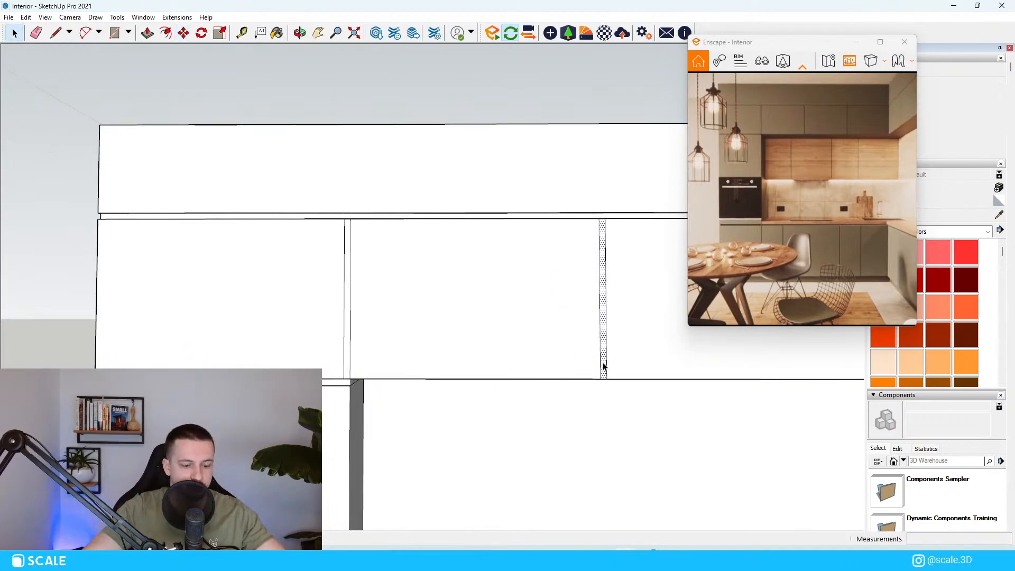
Copy the second gap strip twice more along the section at the same spacing to divide it into five fronts.
left_click(604, 366)
key("m")
left_click(353, 379)
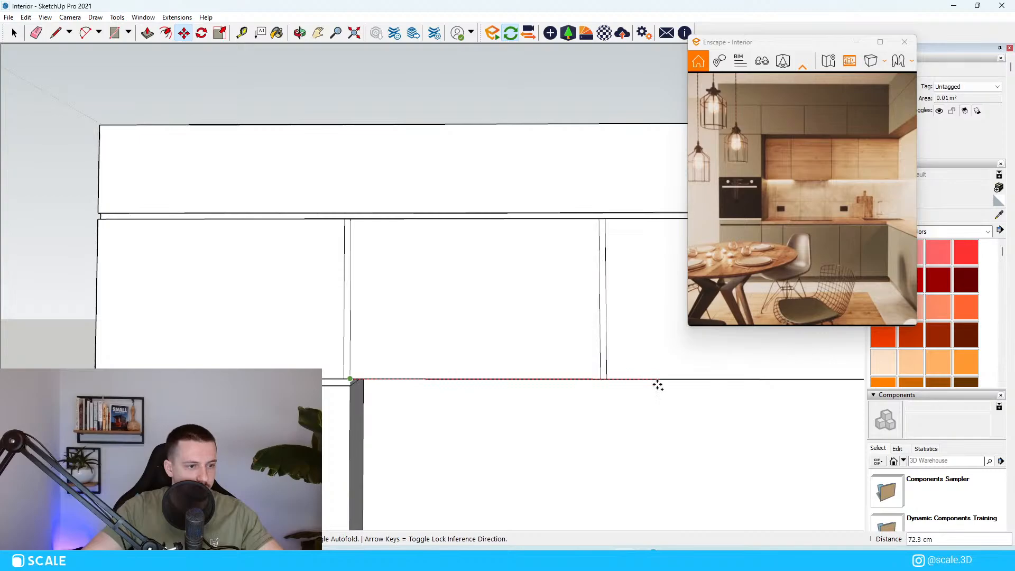
left_click(606, 378)
scroll(475, 326, "down", 3)
scroll(467, 369, "up", 3)
left_click(560, 337)
scroll(317, 327, "down", 2)
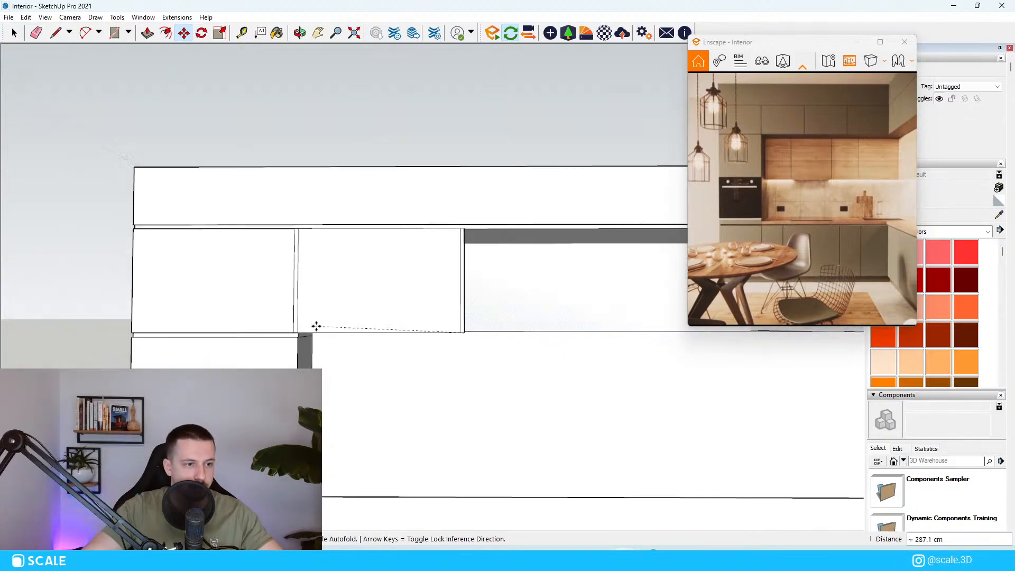
scroll(316, 326, "down", 1)
left_click(550, 332)
mouse_move(555, 333)
middle_mouse_down()
mouse_move(573, 308)
mouse_move(546, 331)
mouse_move(553, 345)
middle_mouse_up()
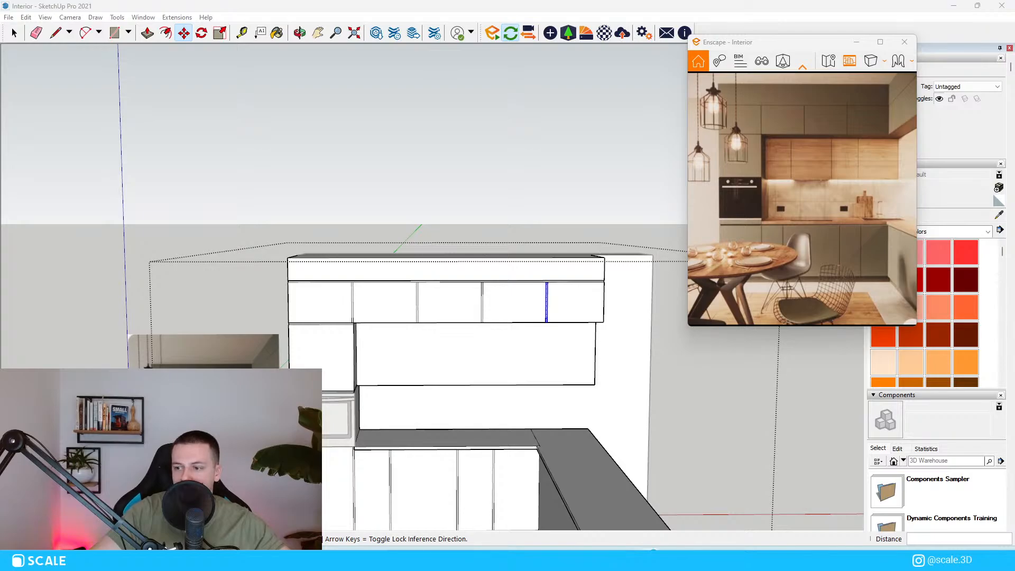
Examine the divided upper cabinet fronts and the undivided wall cabinet below them against the reference image.
scroll(475, 442, "down", 3)
key("space")
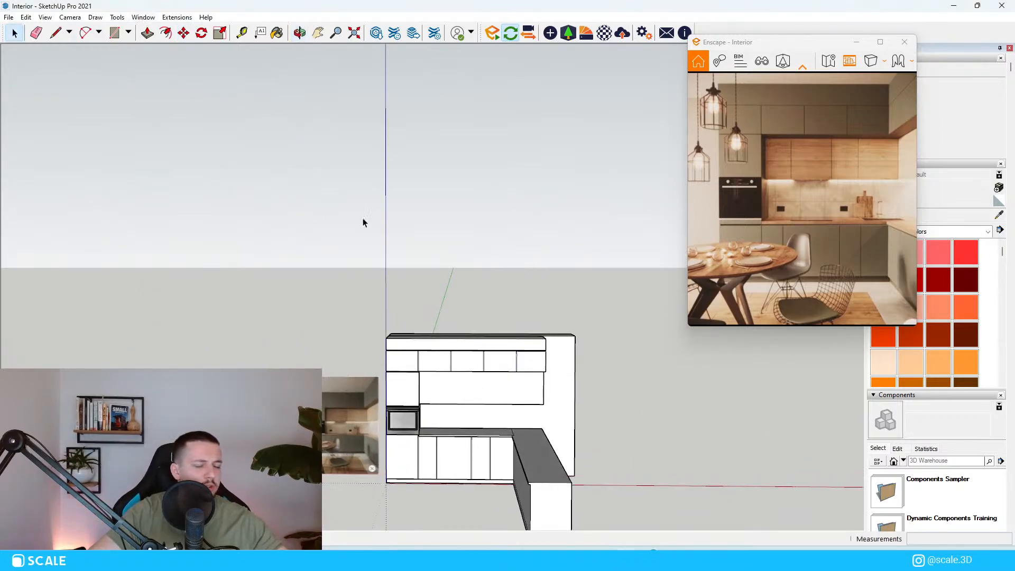
scroll(512, 456, "up", 3)
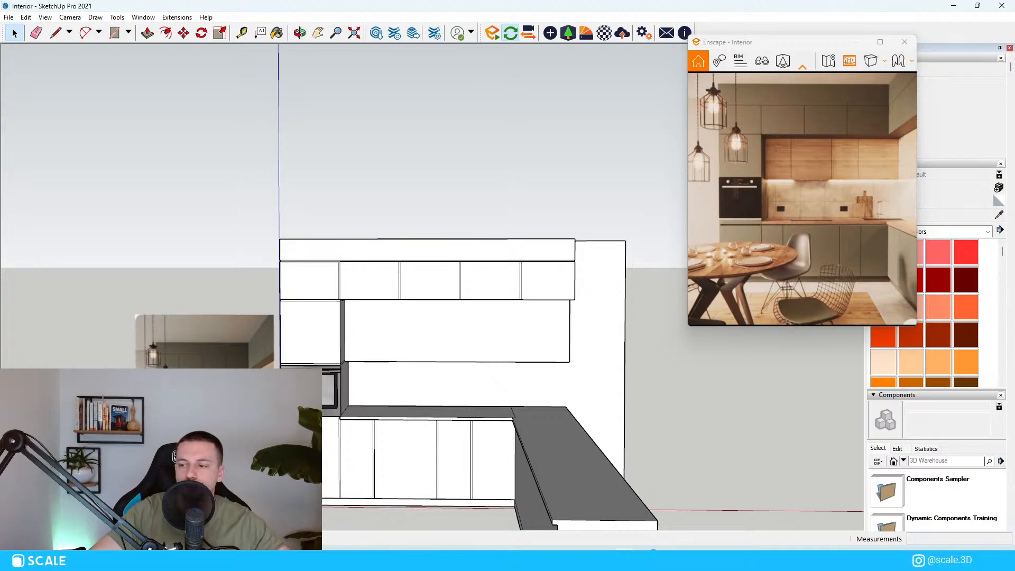
scroll(522, 304, "up", 4)
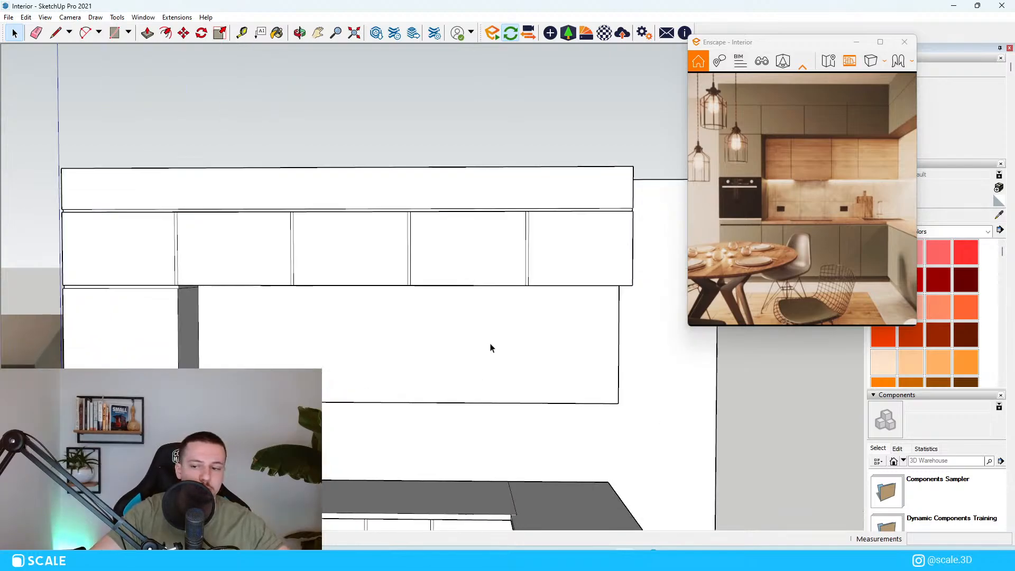
scroll(529, 339, "down", 3)
middle_click_drag(544, 340, 426, 361)
scroll(329, 317, "up", 4)
middle_click_drag(330, 317, 397, 299)
scroll(476, 346, "up", 1)
Open the cabinet group for editing and draw a vertical strip about 1.6 cm wide and 67.3 cm tall on the lowest wall cabinet's front.
double_click(476, 347)
scroll(442, 360, "down", 4)
middle_click_drag(442, 360, 468, 353)
left_click(457, 360)
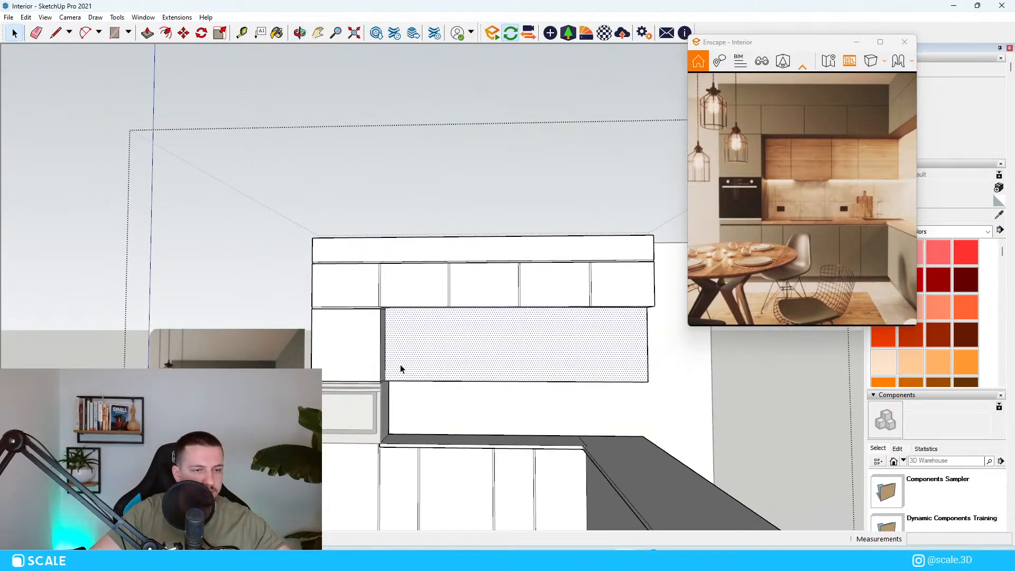
scroll(407, 363, "up", 3)
scroll(460, 384, "down", 1)
scroll(438, 360, "up", 3)
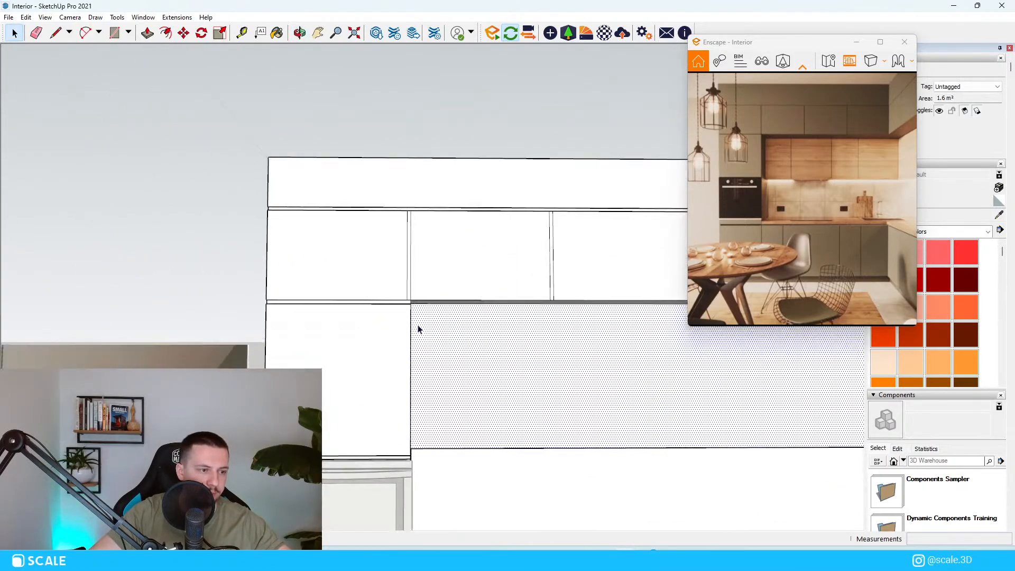
key("r")
scroll(475, 307, "up", 4)
scroll(422, 274, "up", 4)
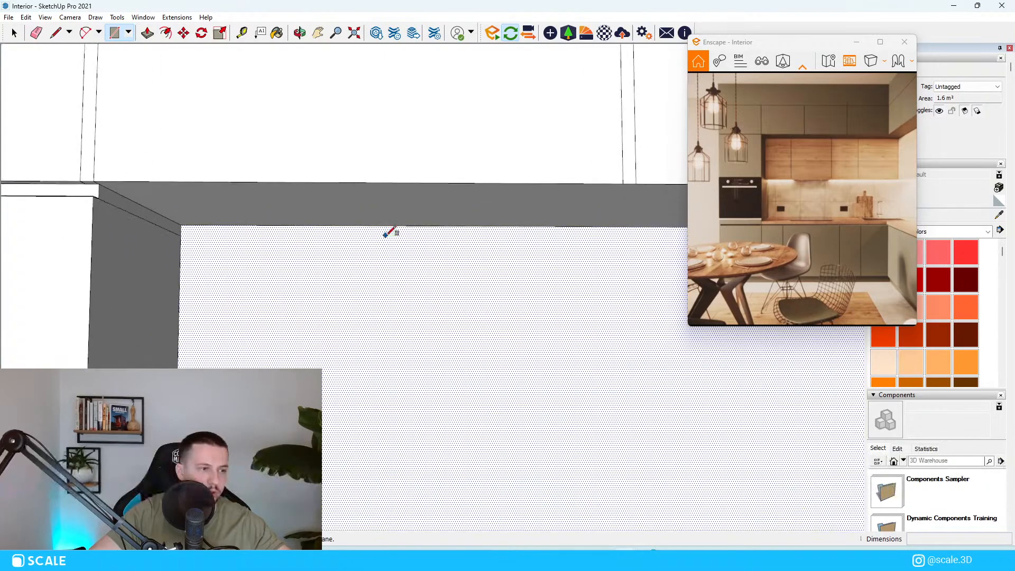
left_click(443, 227)
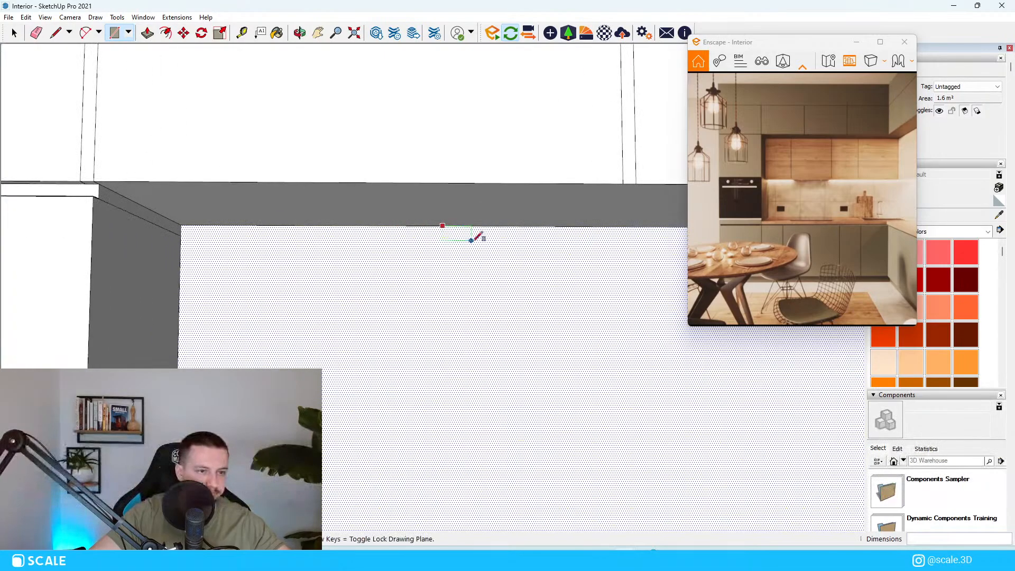
scroll(492, 371, "down", 3)
scroll(439, 455, "up", 4)
scroll(471, 479, "up", 3)
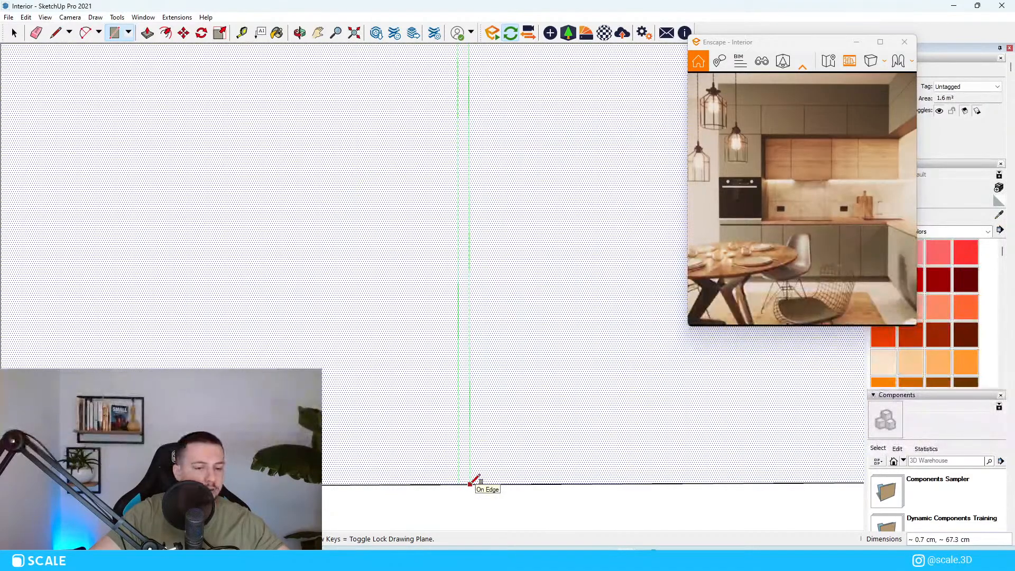
left_click(481, 482)
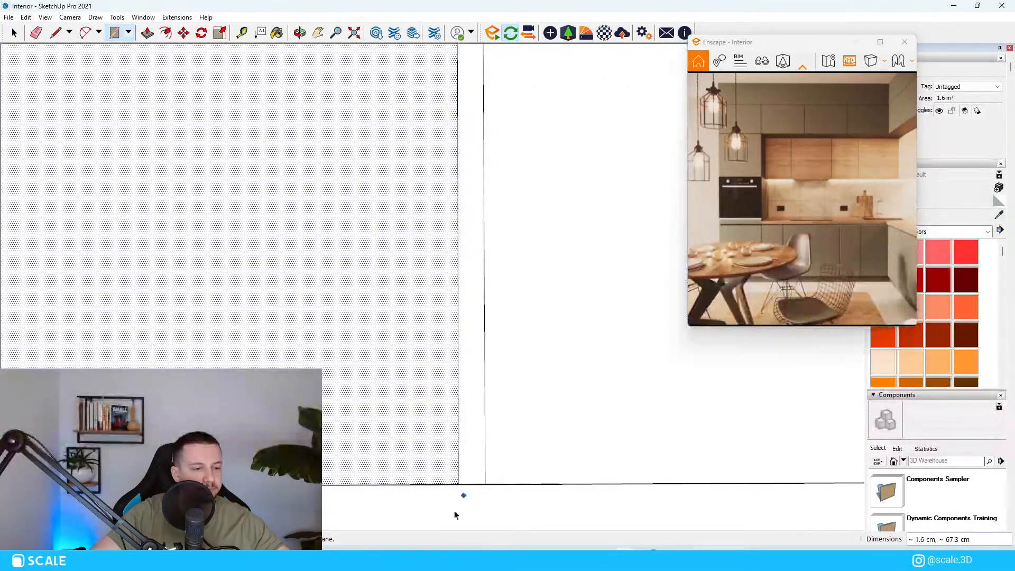
Push the new vertical strip 1.5 cm into the lowest wall cabinet's front to form a gap.
scroll(465, 476, "down", 3)
key("space")
middle_click_drag(481, 406, 402, 236)
left_click(401, 236)
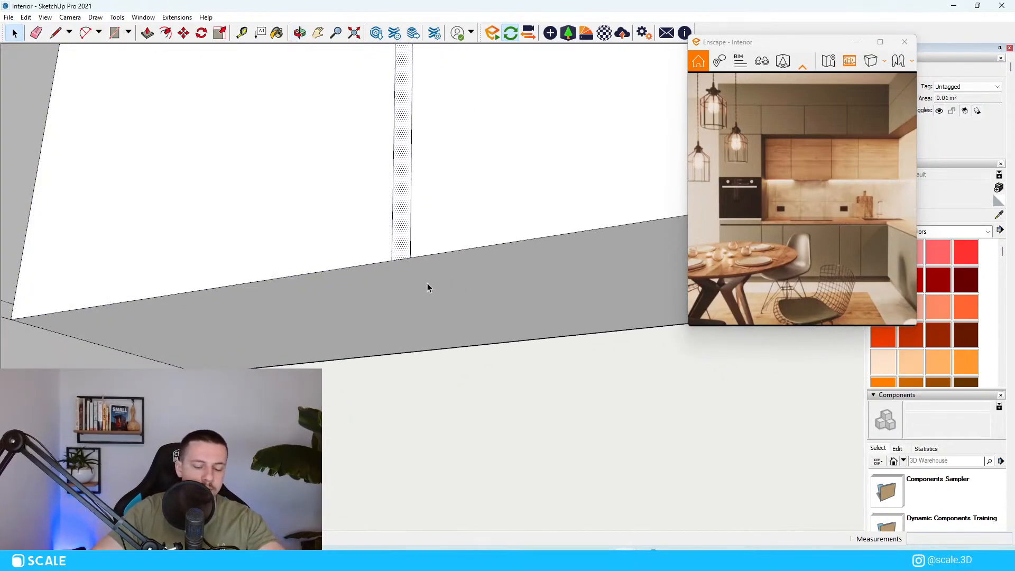
key("p")
left_click(410, 249)
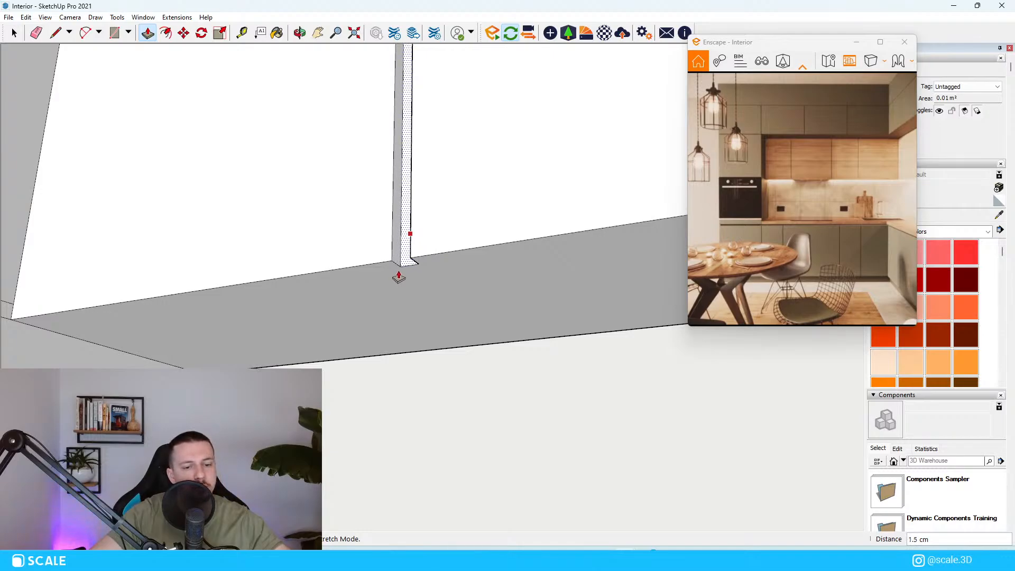
key("space")
scroll(401, 286, "down", 3)
scroll(459, 346, "up", 5)
scroll(459, 346, "down", 1)
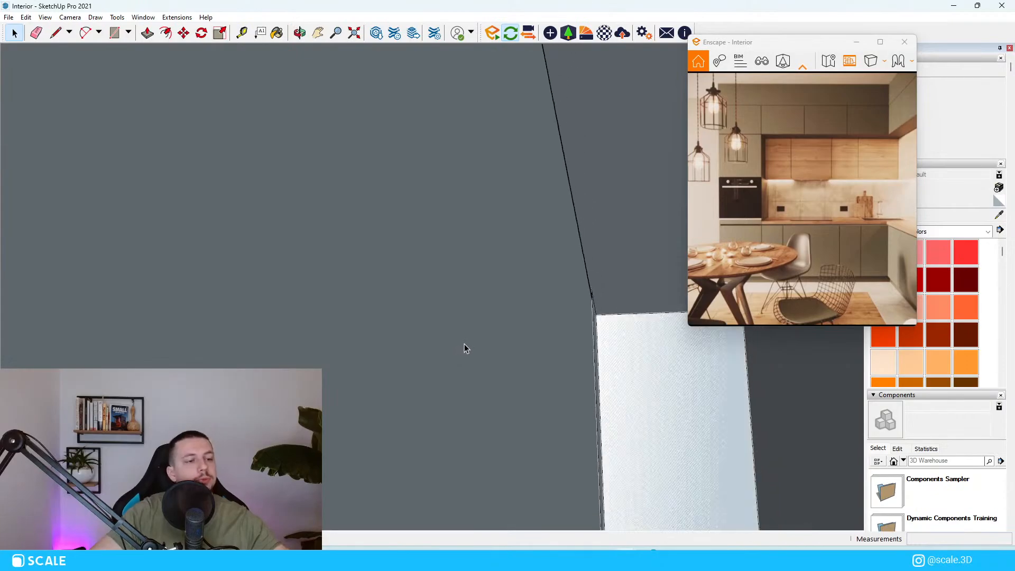
scroll(464, 348, "down", 10)
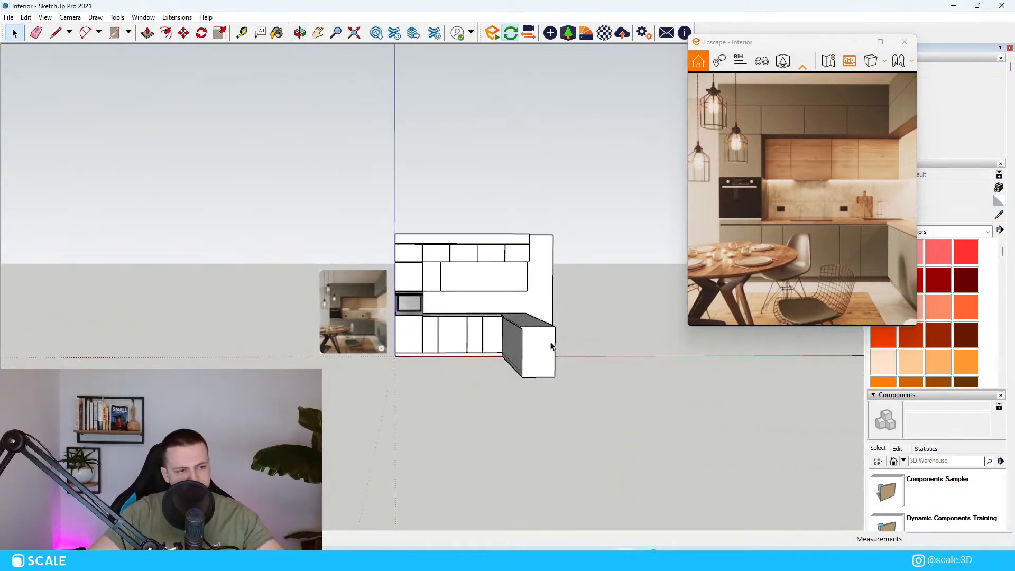
Try to copy the gap strip along the lowest wall cabinet by the first front's width, then delete the copy.
scroll(442, 276, "up", 8)
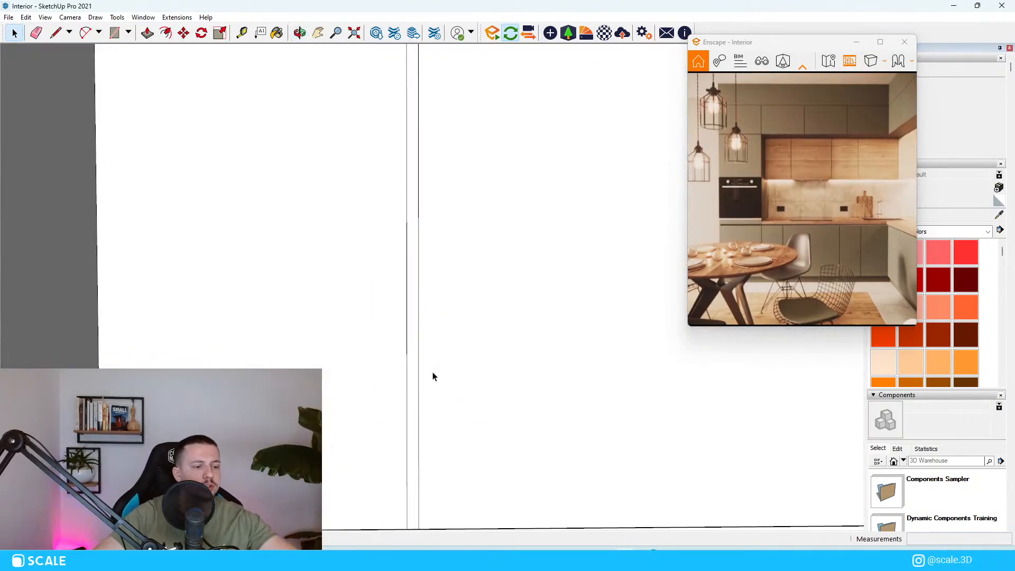
scroll(413, 485, "up", 2)
left_click(413, 485)
scroll(398, 366, "down", 4)
key("m")
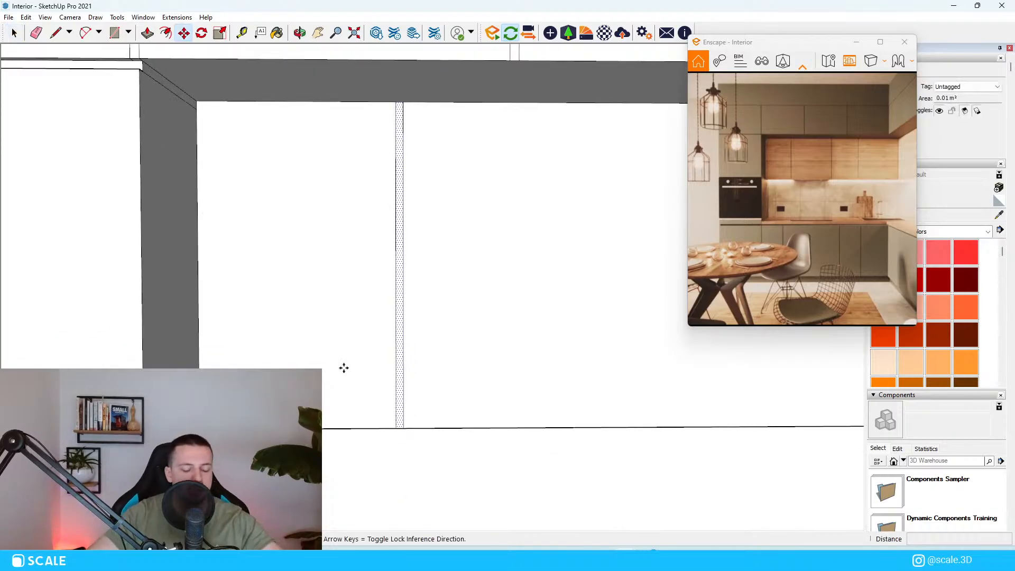
key("ctrl")
left_click(199, 430)
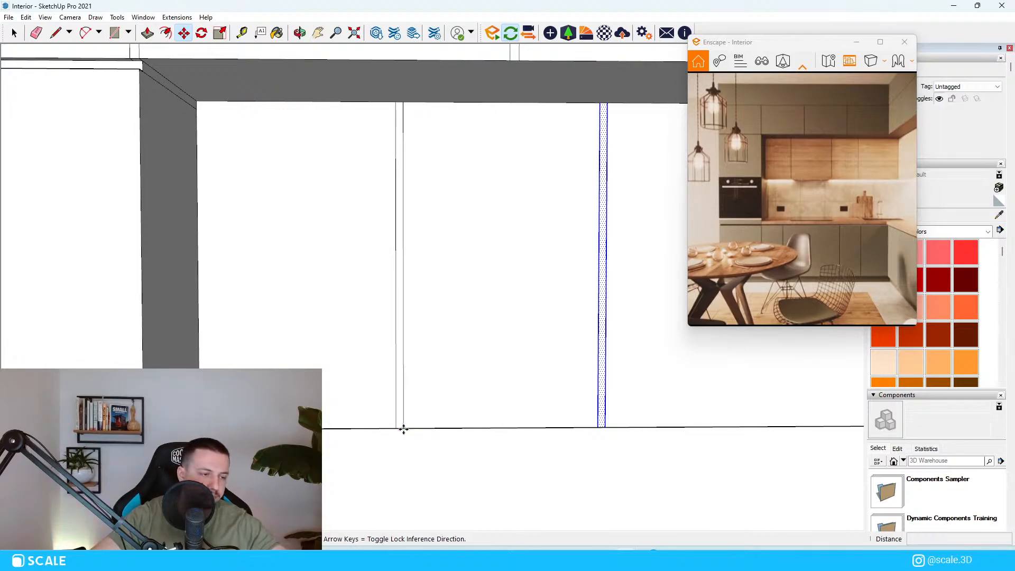
key("space")
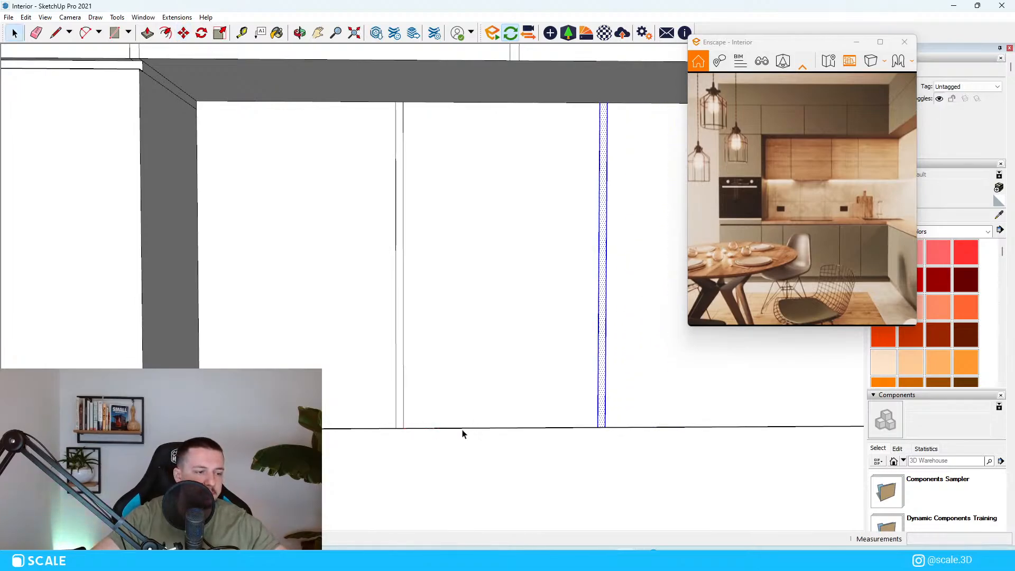
key("Delete")
Copy the gap strip 60 cm to the right along the lowest wall cabinet's front.
left_click(397, 426)
left_click(399, 423)
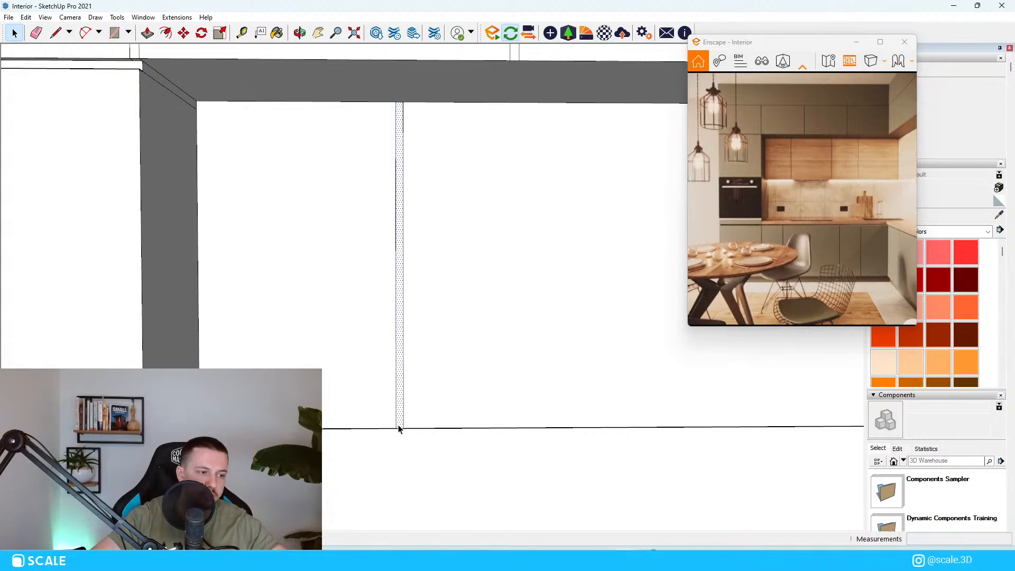
key("m")
left_click(397, 429)
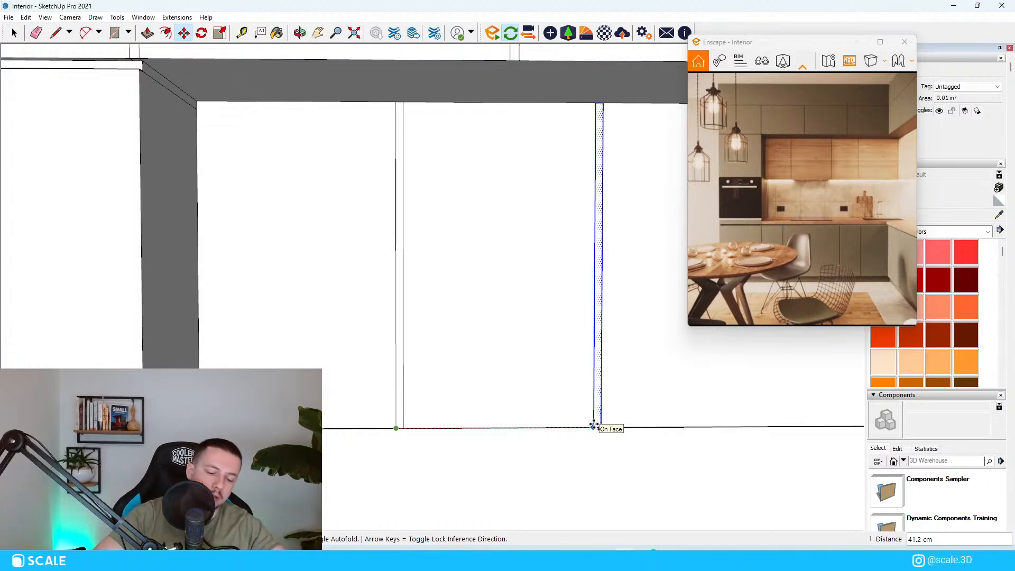
key("Return")
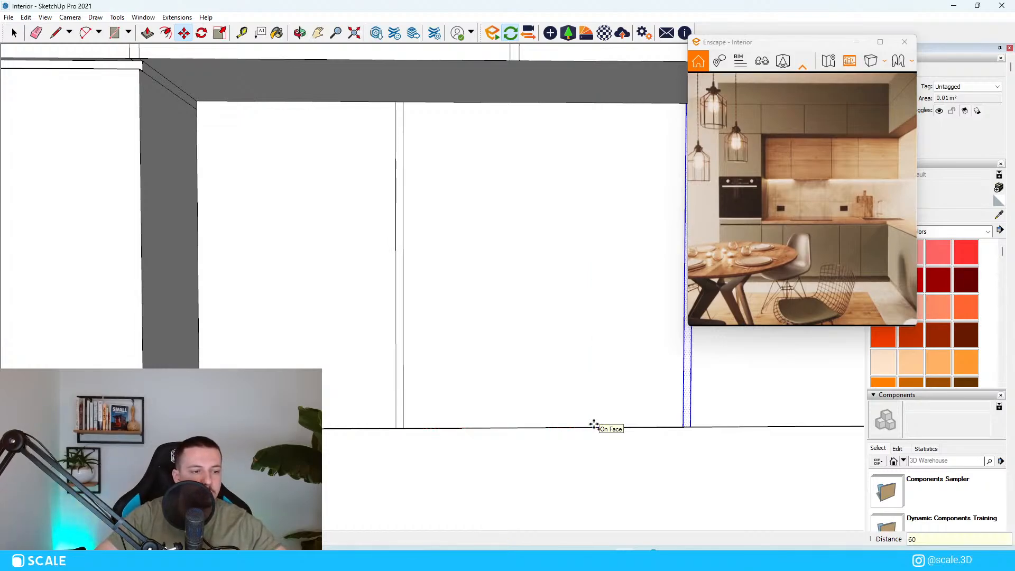
scroll(240, 290, "down", 3)
scroll(520, 336, "up", 2)
middle_click_drag(519, 336, 520, 341)
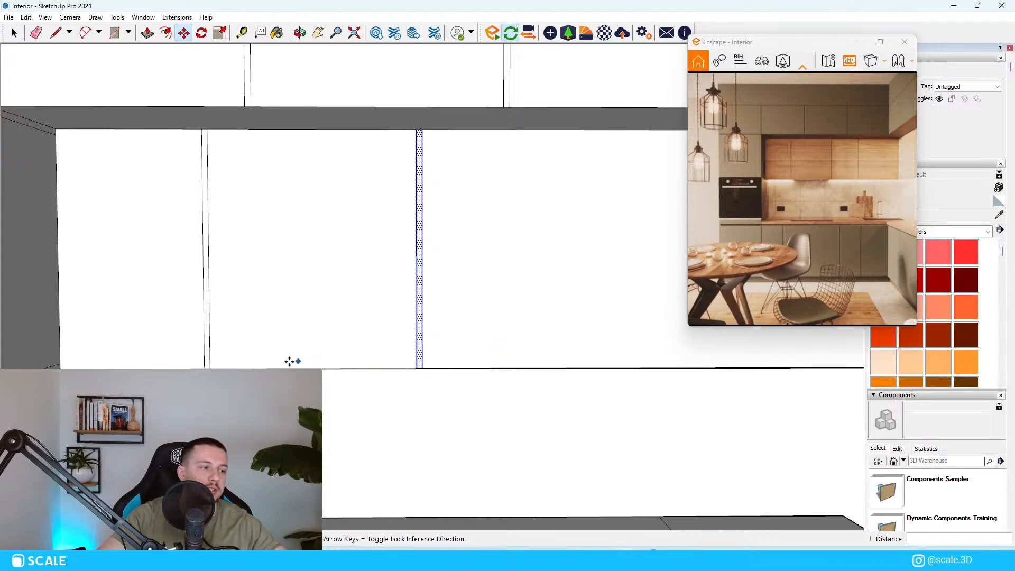
Copy the first narrow front face of the lowest wall cabinet against the second gap strip's right edge.
key("space")
left_click(173, 357)
key("m")
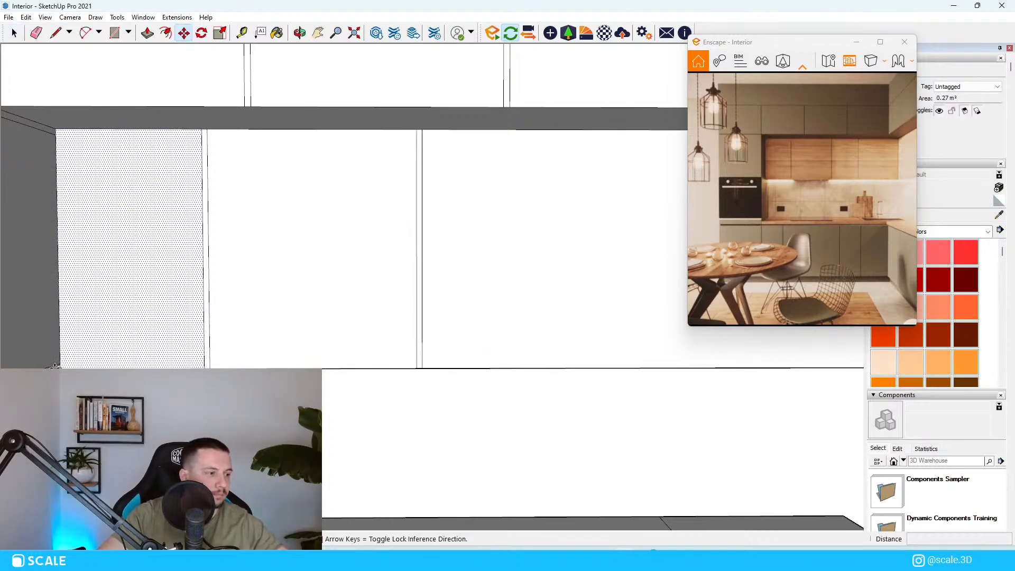
left_click(55, 366)
left_click(422, 368)
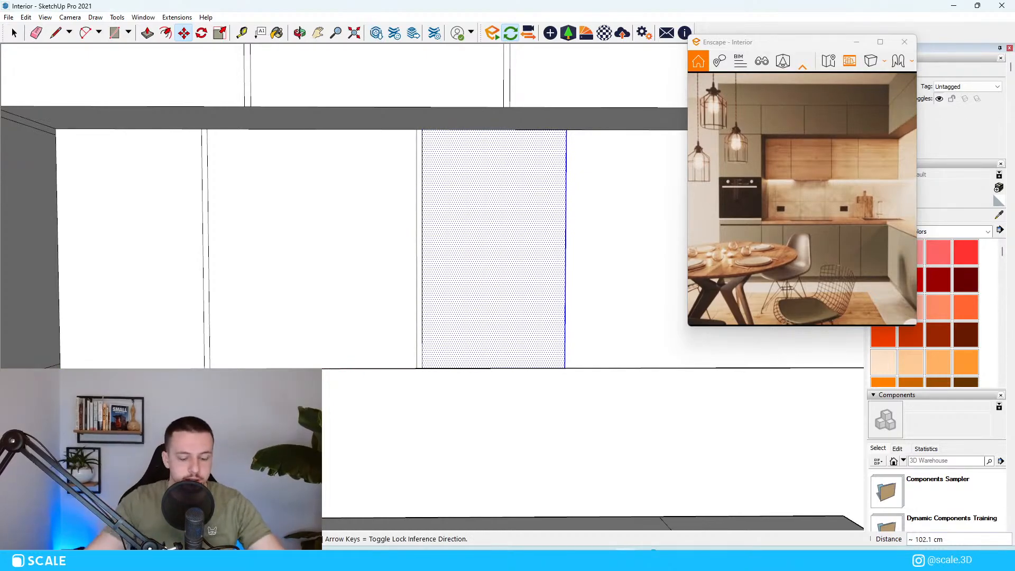
Copy the second gap strip to the right edge of the copied front face to form a third strip.
key("space")
scroll(420, 364, "up", 3)
double_click(423, 358)
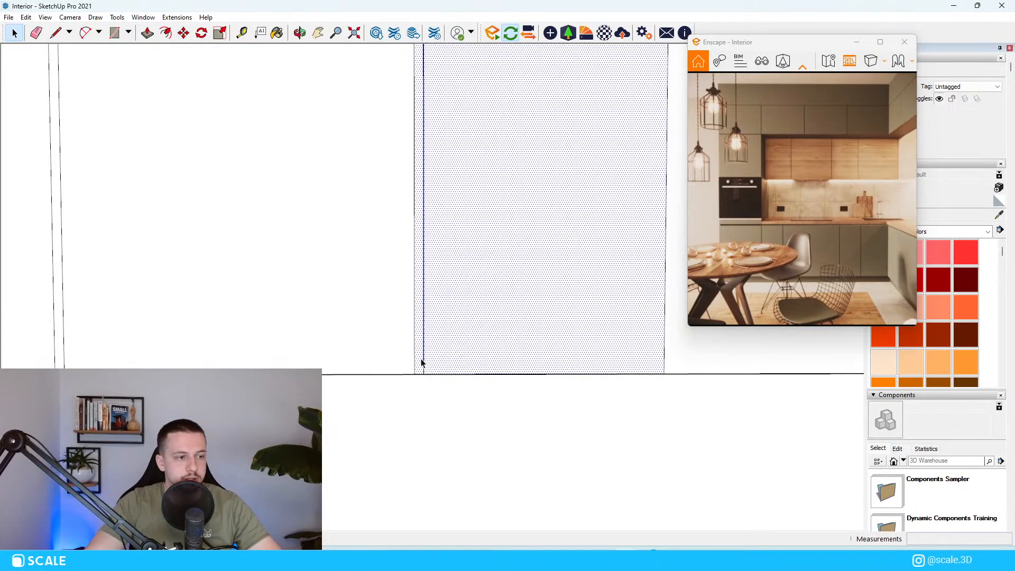
left_click(417, 368)
key("m")
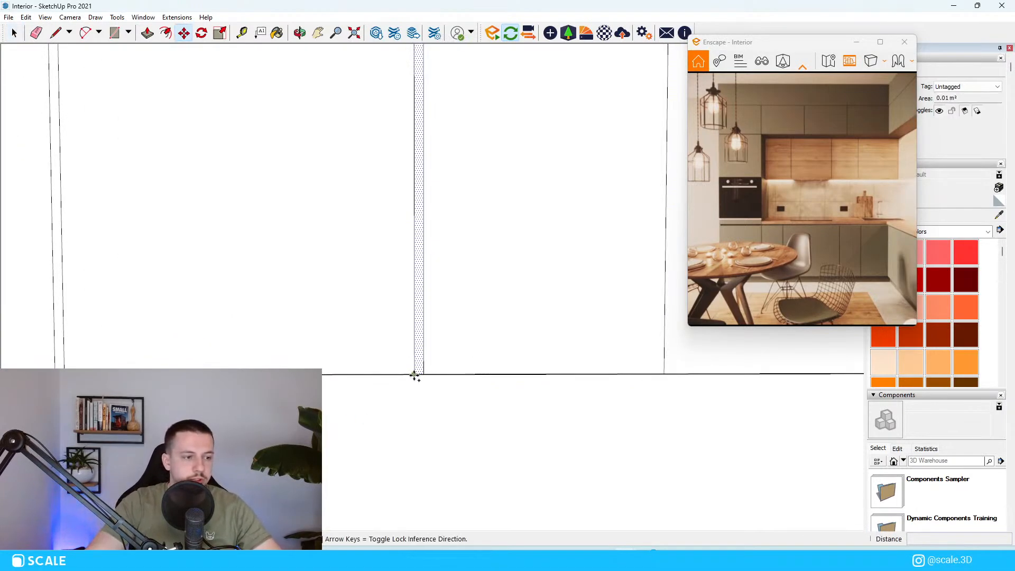
left_click(415, 376)
left_click(667, 374)
scroll(282, 302, "down", 2)
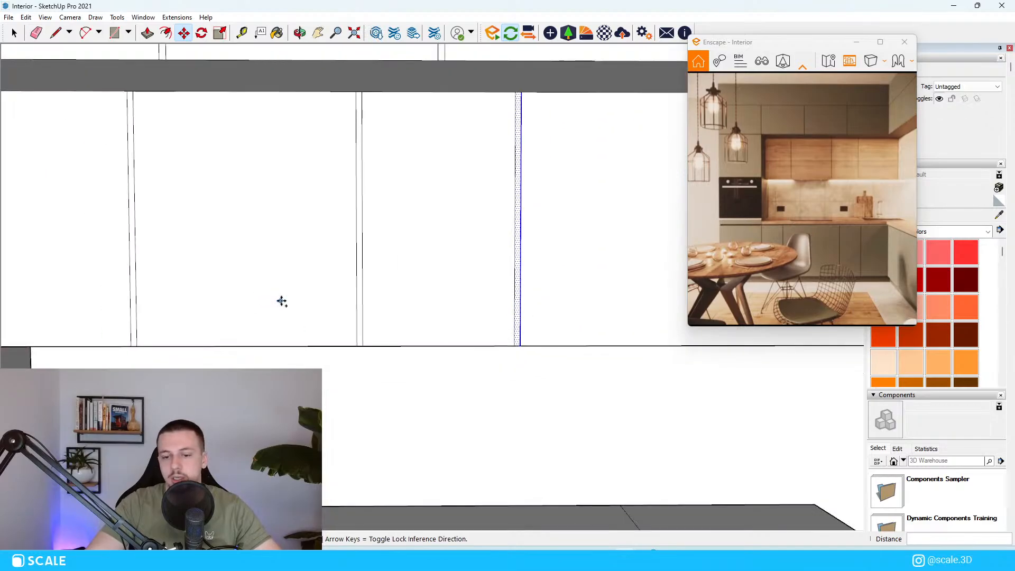
Select the undivided front at the right end of the lowest wall cabinet and begin a rectangle at its upper edge.
scroll(427, 353, "down", 2)
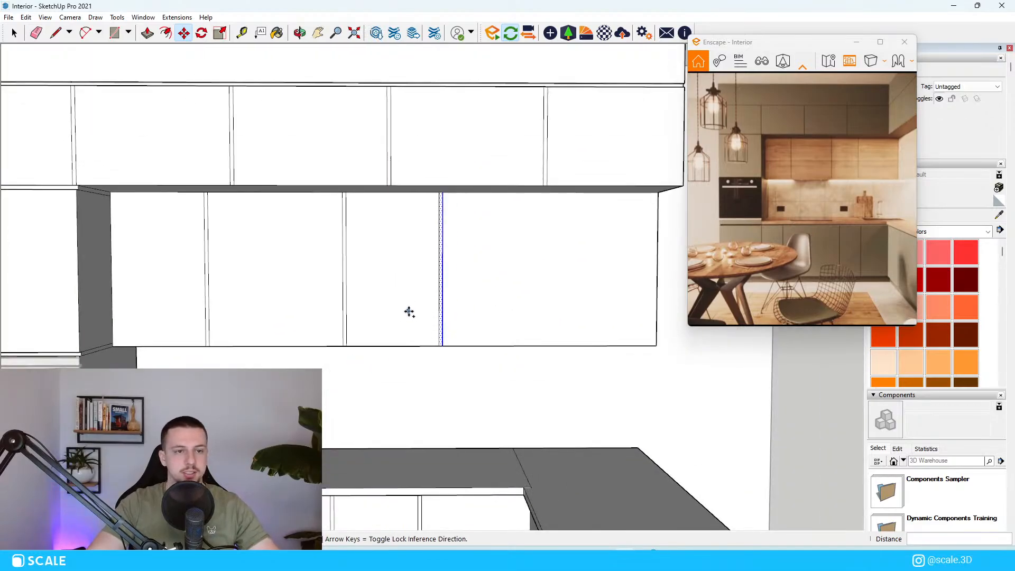
scroll(469, 234, "down", 4)
scroll(532, 242, "up", 5)
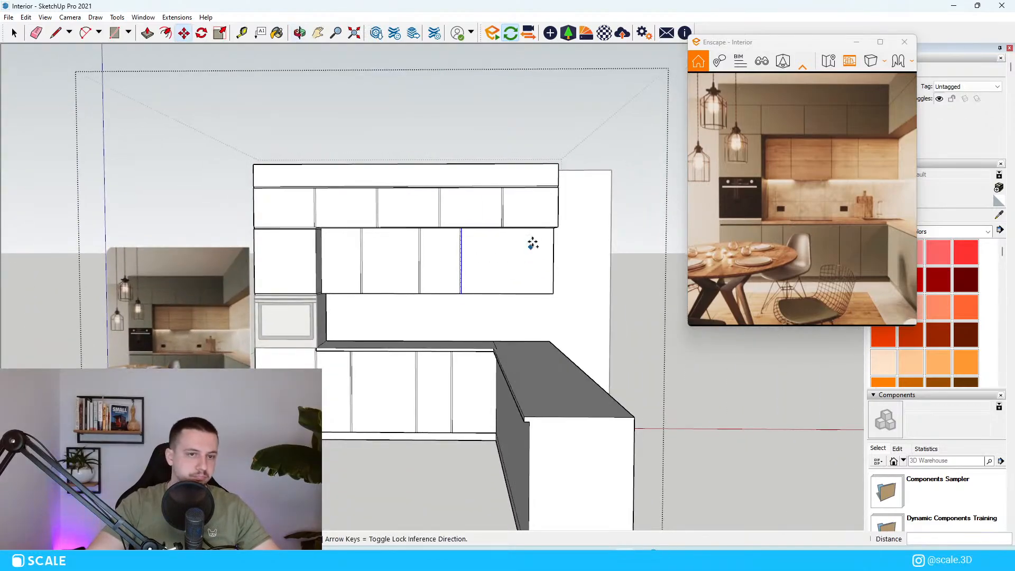
key("space")
left_click(536, 257)
scroll(541, 294, "up", 2)
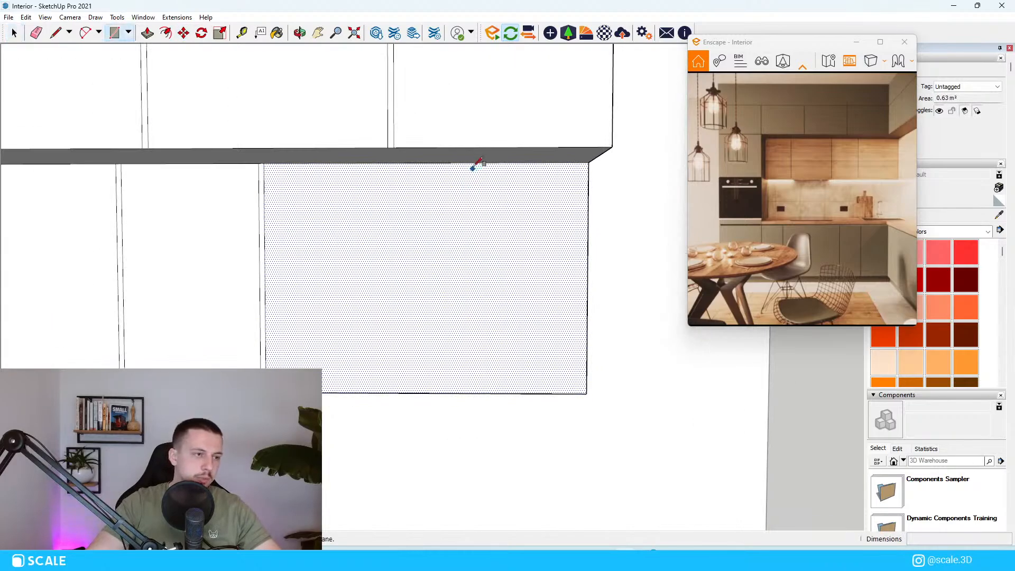
Draw a rectangle over the outer end of the last wall-cabinet front, down to its lower corner.
left_click(471, 163)
left_click(587, 394)
key("space")
Push/pull the new rectangle out 320.4 cm so it lines up with the end of the base cabinet run.
left_click(527, 342)
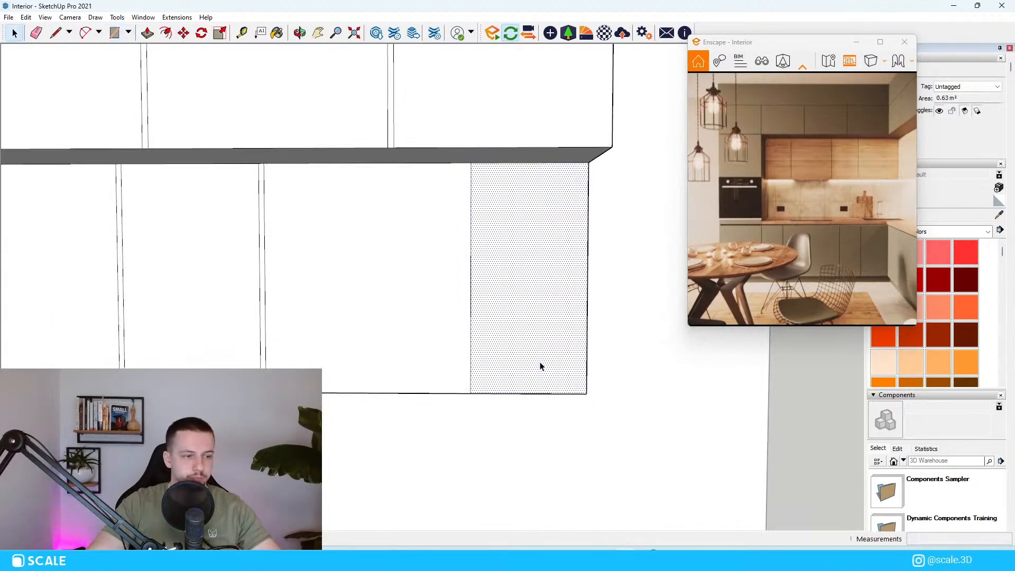
middle_click_drag(536, 360, 565, 339)
key("p")
left_click(565, 340)
scroll(593, 339, "down", 5)
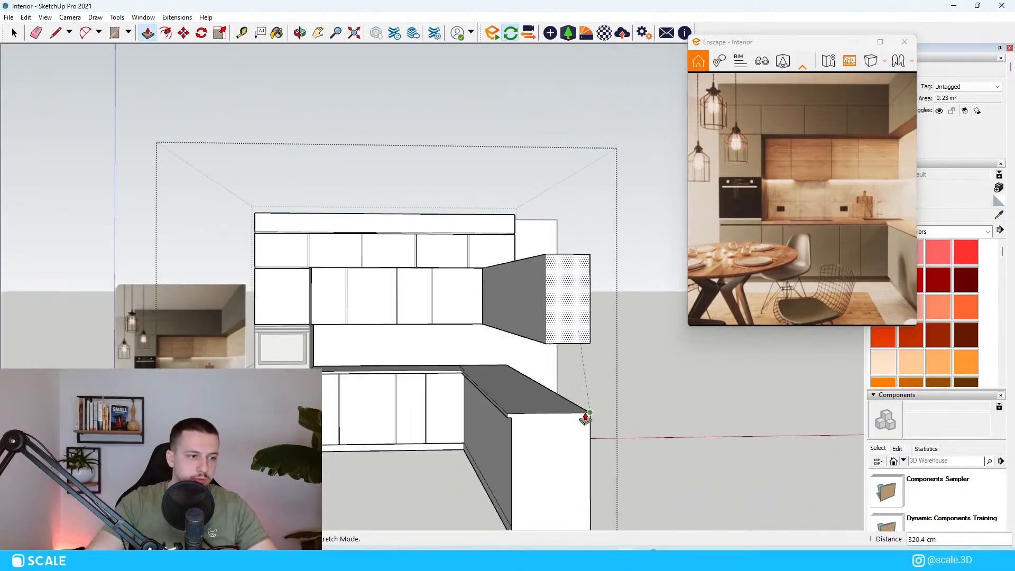
middle_click_drag(585, 414, 560, 333)
key("space")
Reopen the kitchen group for editing and select the last front face in the top cabinet row, beside the side wall.
left_click(535, 222)
scroll(533, 222, "up", 1)
middle_click_drag(532, 222, 365, 264)
scroll(444, 259, "down", 1)
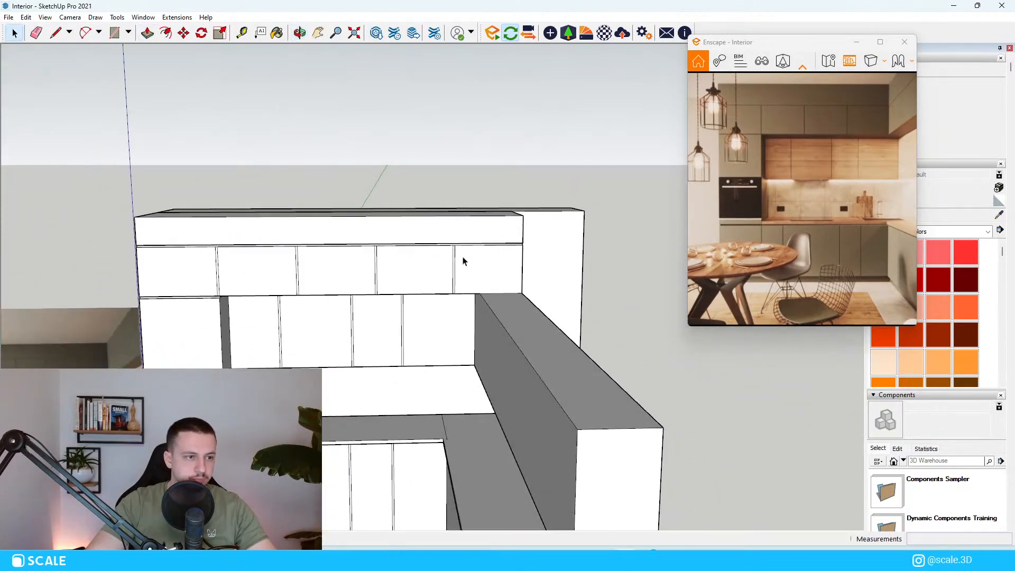
left_click(495, 262)
double_click(495, 267)
left_click(495, 266)
scroll(497, 265, "up", 3)
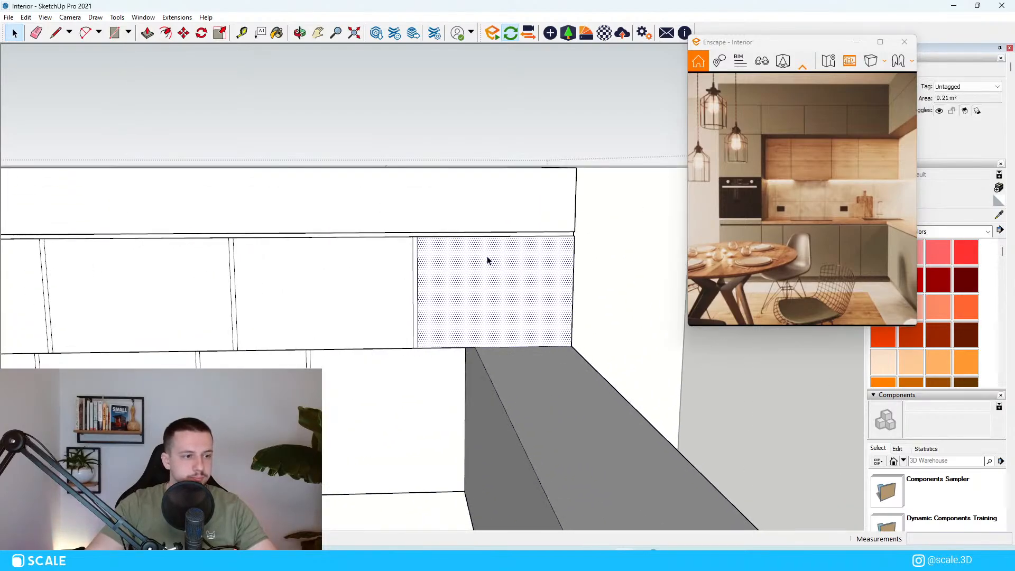
scroll(498, 263, "down", 2)
scroll(476, 265, "up", 3)
scroll(605, 236, "down", 3)
scroll(611, 238, "up", 2)
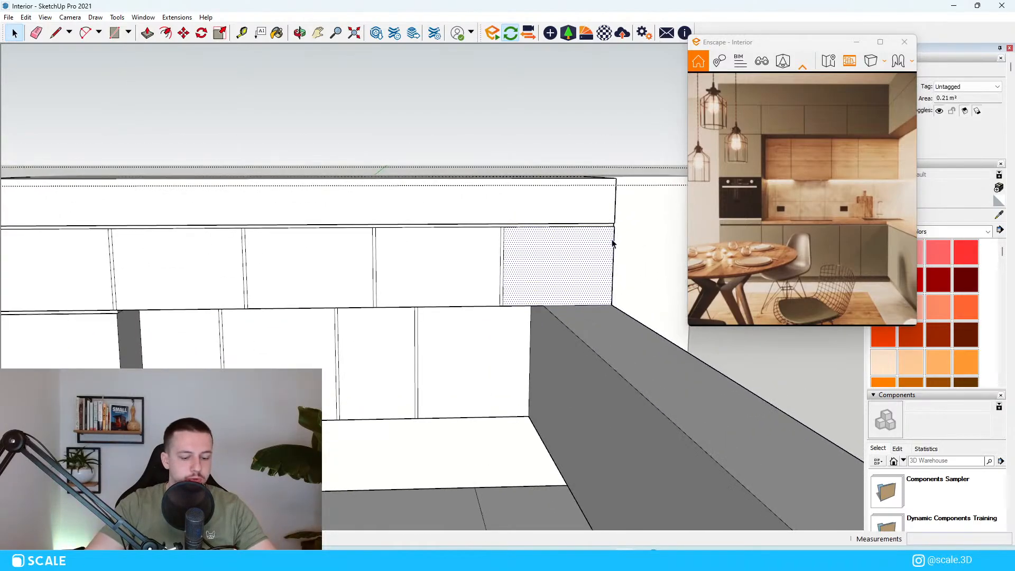
scroll(615, 228, "down", 3)
key("r")
scroll(573, 238, "up", 3)
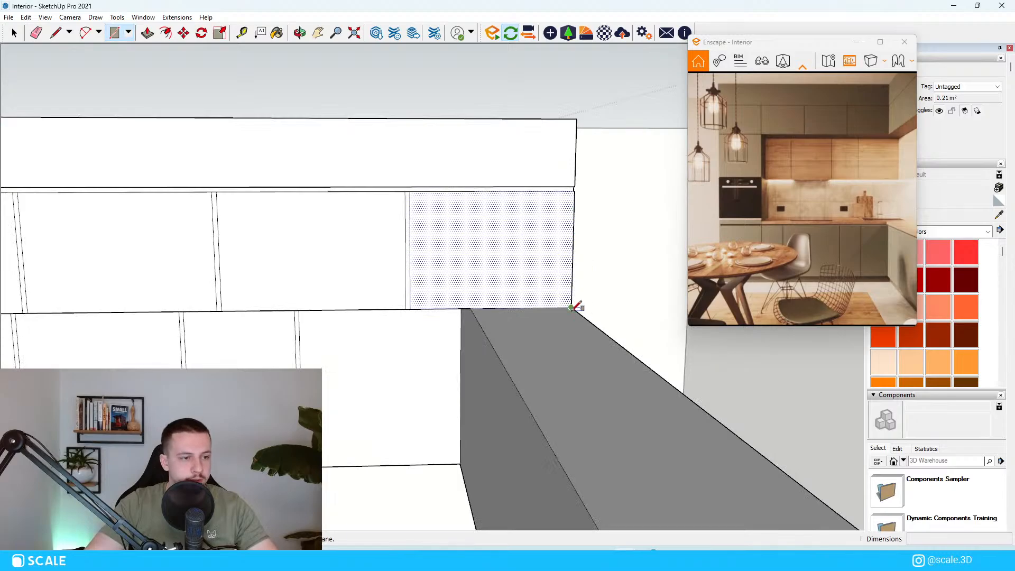
left_click(571, 307)
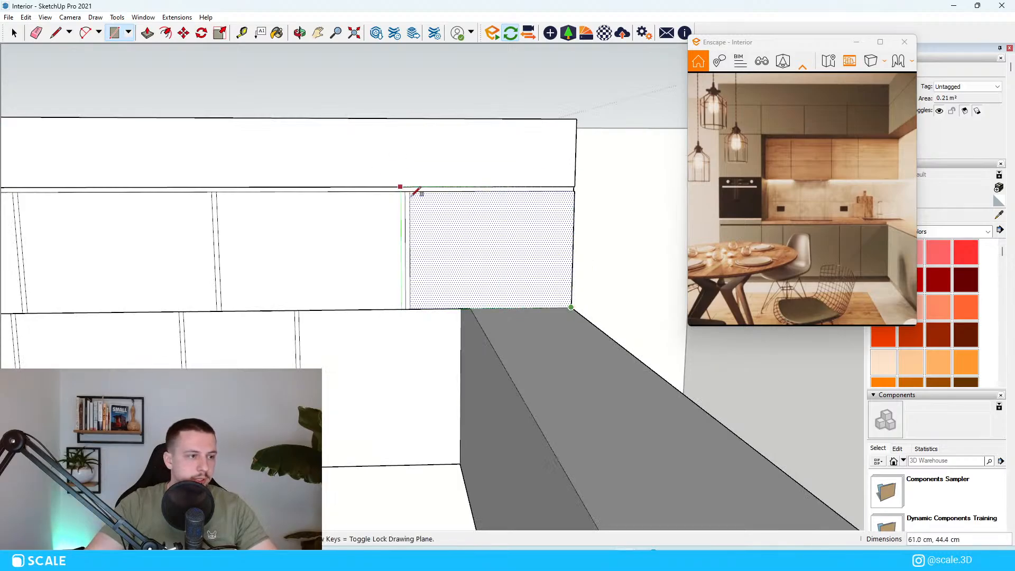
key("space")
Push/pull the last top-row cabinet front out 320.4 cm to form the upper cabinet block along the side wall.
key("p")
left_click(468, 234)
scroll(450, 179, "down", 2)
scroll(449, 180, "down", 3)
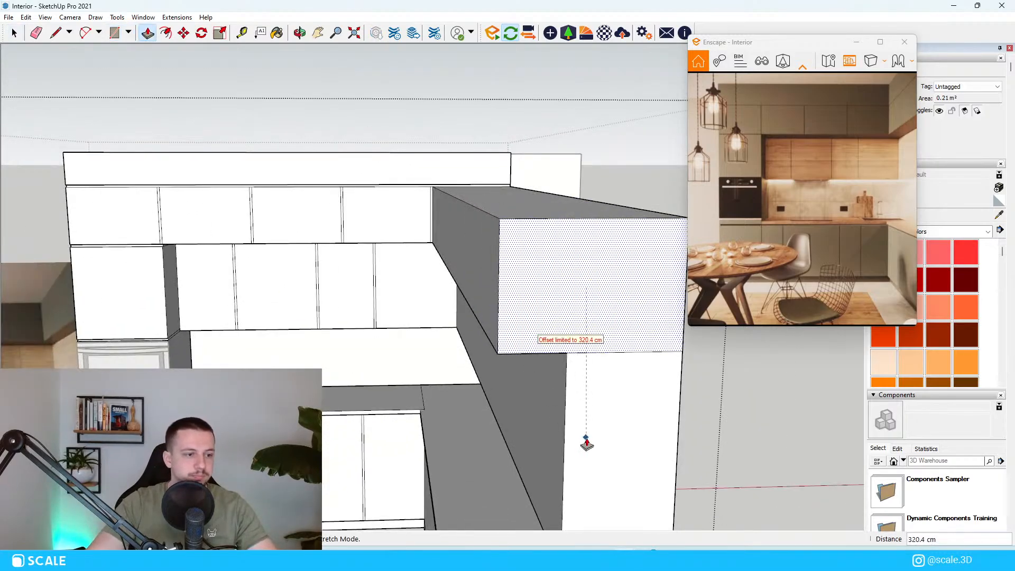
scroll(566, 311, "down", 2)
scroll(567, 268, "up", 1)
middle_click_drag(608, 241, 583, 283)
key("space")
Draw a rectangle on the end of the fascia strip above the top cabinets, matching the width of the block below.
scroll(544, 175, "up", 3)
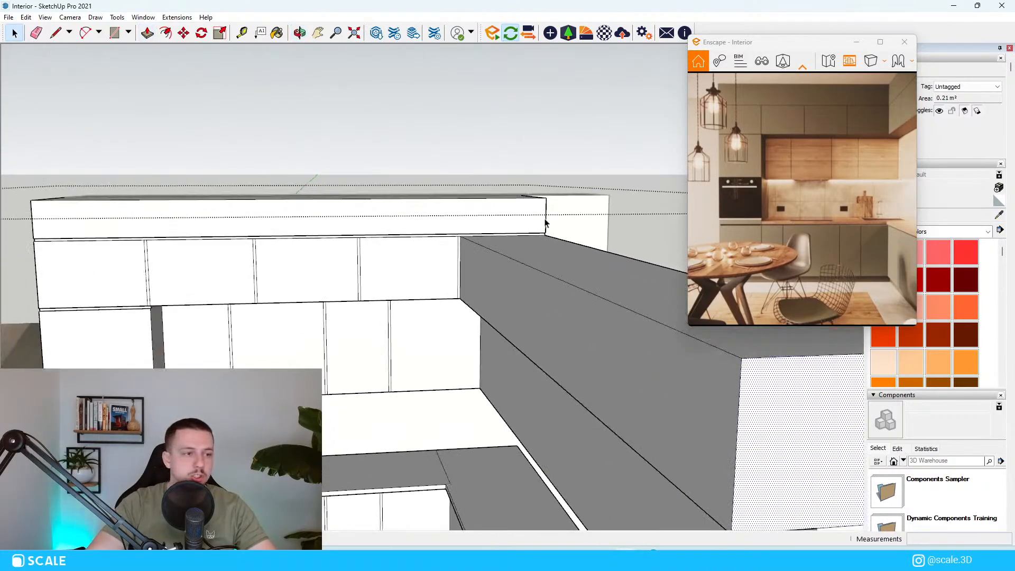
left_click(490, 216)
scroll(492, 209, "up", 1)
scroll(446, 254, "up", 5)
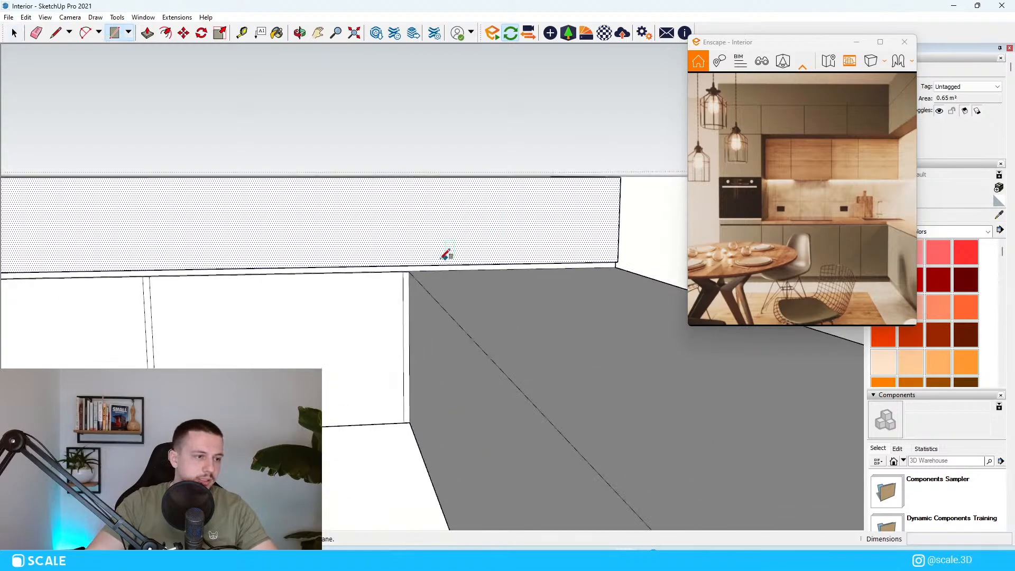
left_click(410, 269)
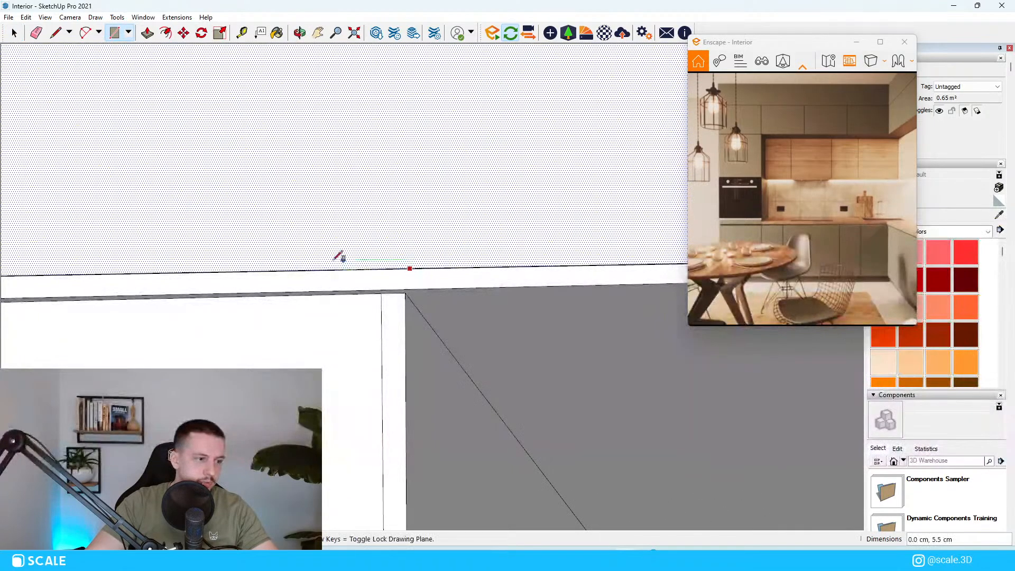
scroll(336, 265, "down", 5)
left_click(564, 180)
key("space")
Extend the marked end of the fascia strip along the side wall over the upper cabinet block.
left_click(523, 218)
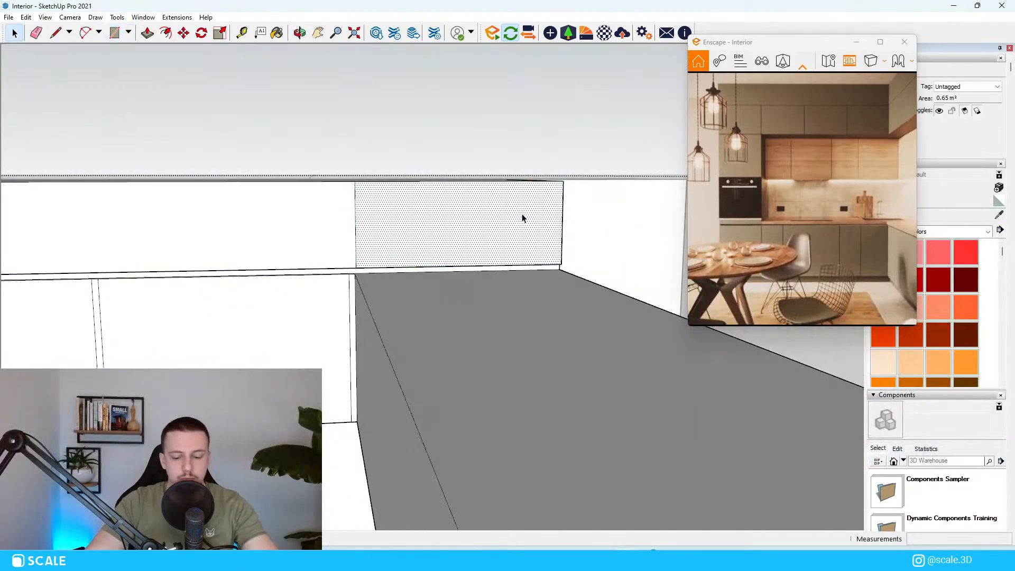
middle_click_drag(523, 219, 609, 312)
scroll(431, 383, "up", 7)
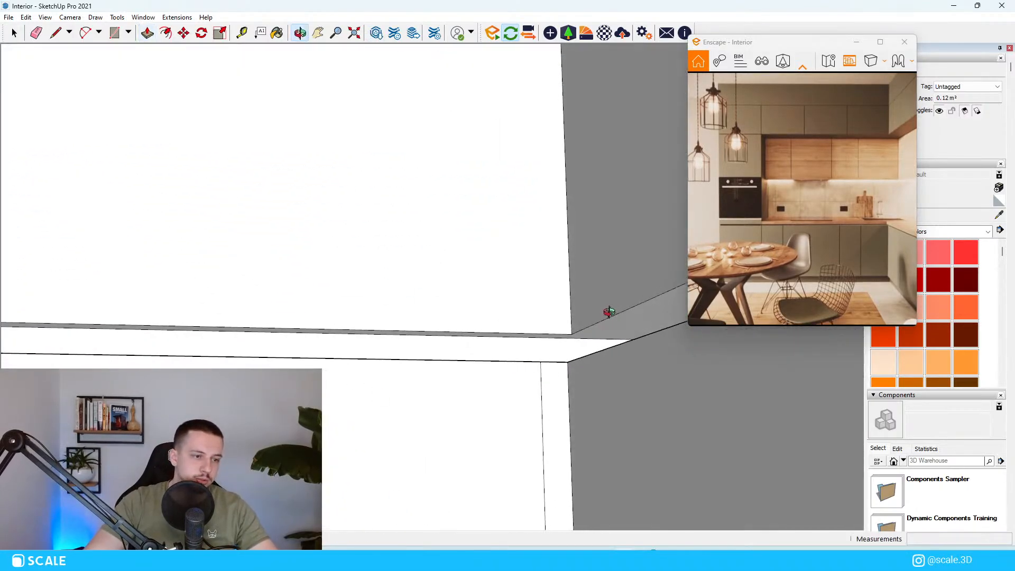
Close the recess between the extended fascia and the top cabinet block with a rectangle drawn across the gap.
left_click(614, 323)
scroll(614, 324, "up", 2)
scroll(586, 337, "down", 9)
middle_click_drag(537, 339, 532, 365)
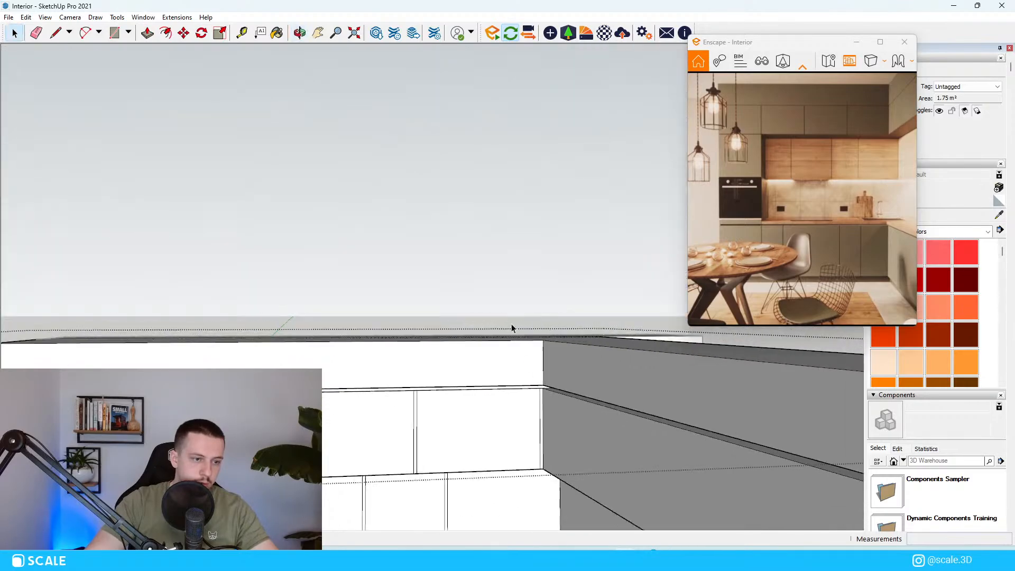
middle_click_drag(512, 328, 531, 405)
middle_click_drag(718, 380, 440, 363)
key("r")
left_click(708, 375)
middle_click_drag(688, 364, 600, 366)
scroll(534, 391, "up", 7)
middle_click_drag(517, 394, 598, 367)
left_click(602, 366)
key("space")
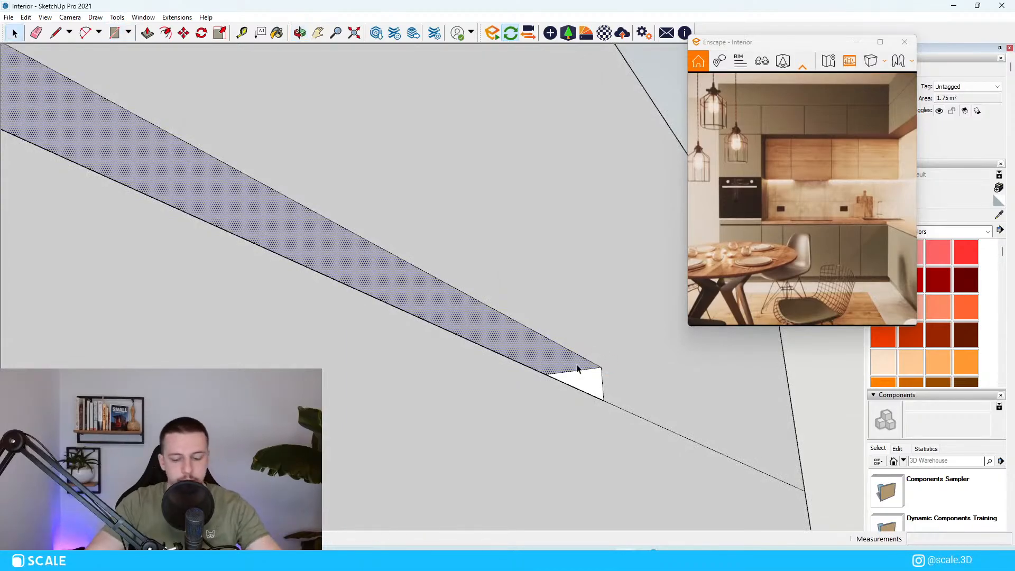
Draw a rectangle about 58 cm wide on the exposed wall face behind the cabinet blocks.
scroll(578, 369, "down", 10)
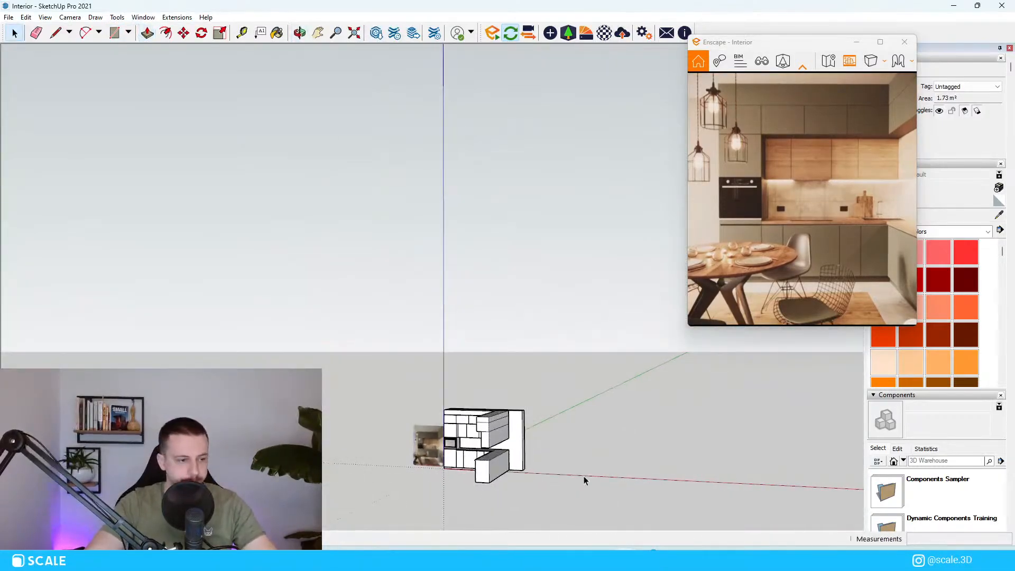
scroll(584, 476, "up", 6)
scroll(605, 415, "up", 5)
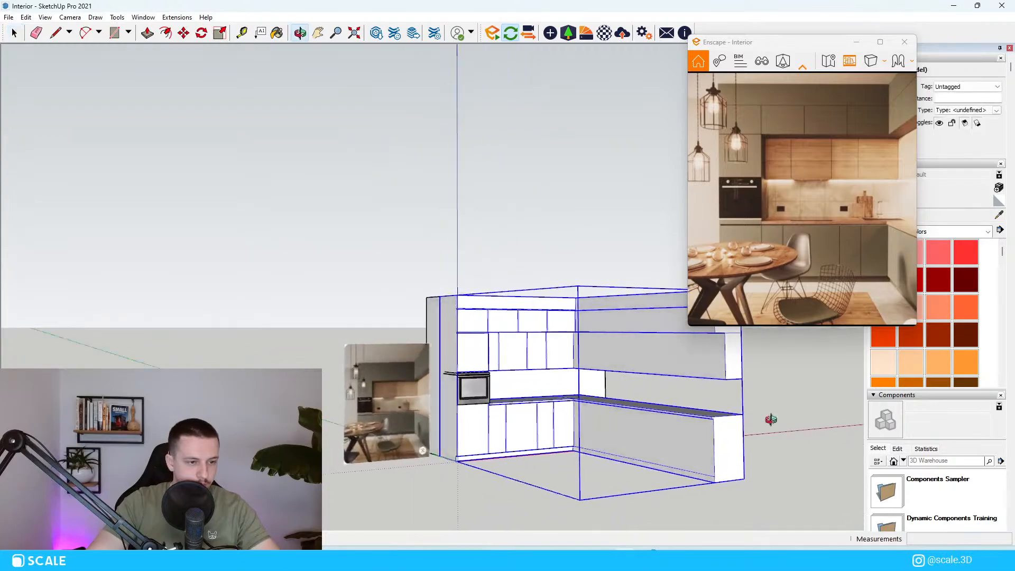
mouse_move(770, 421)
middle_mouse_down()
mouse_move(795, 423)
mouse_move(650, 477)
mouse_move(720, 399)
mouse_move(714, 442)
middle_mouse_up()
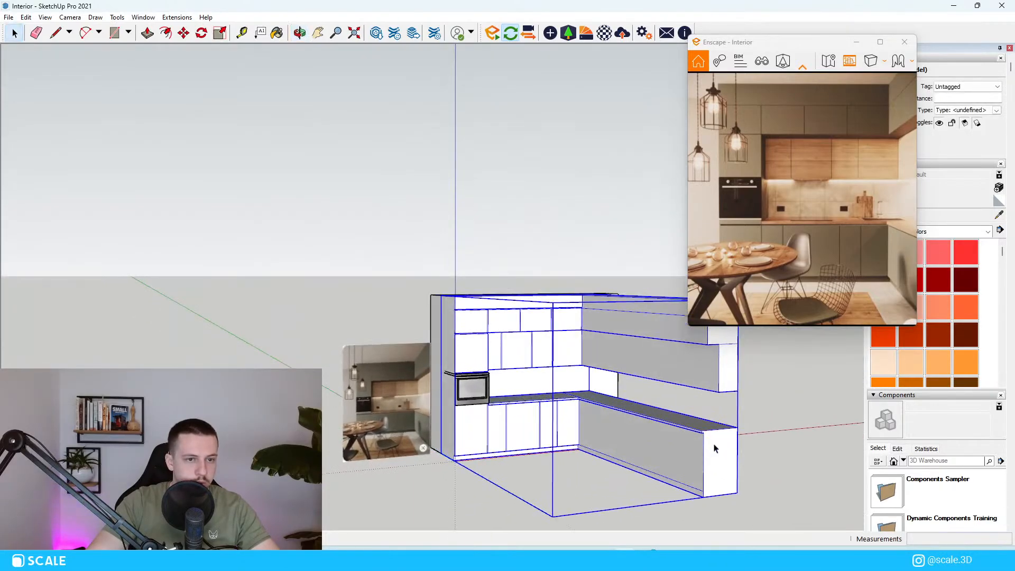
scroll(684, 436, "up", 5)
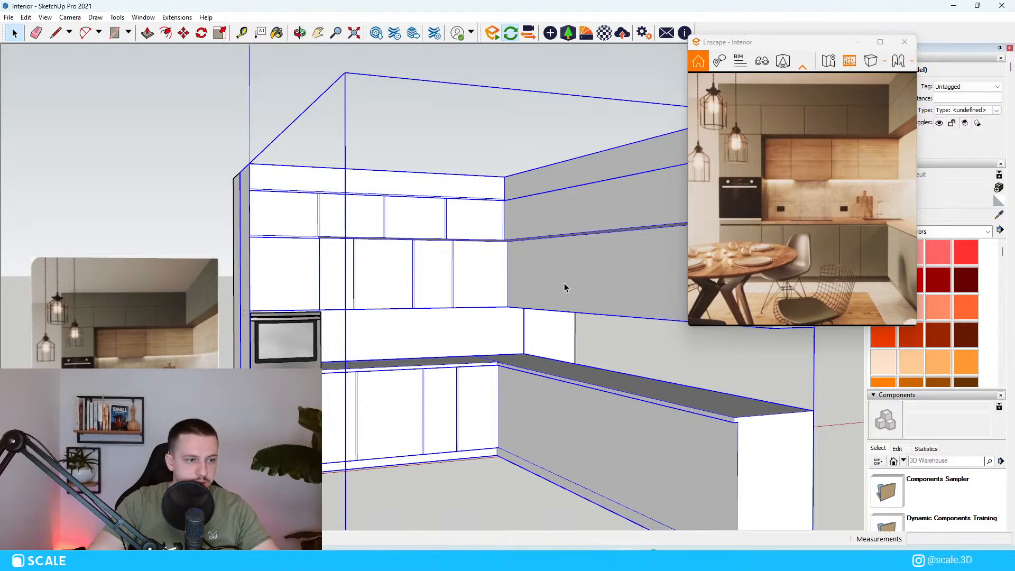
middle_click_drag(815, 349, 668, 379)
left_click(592, 375)
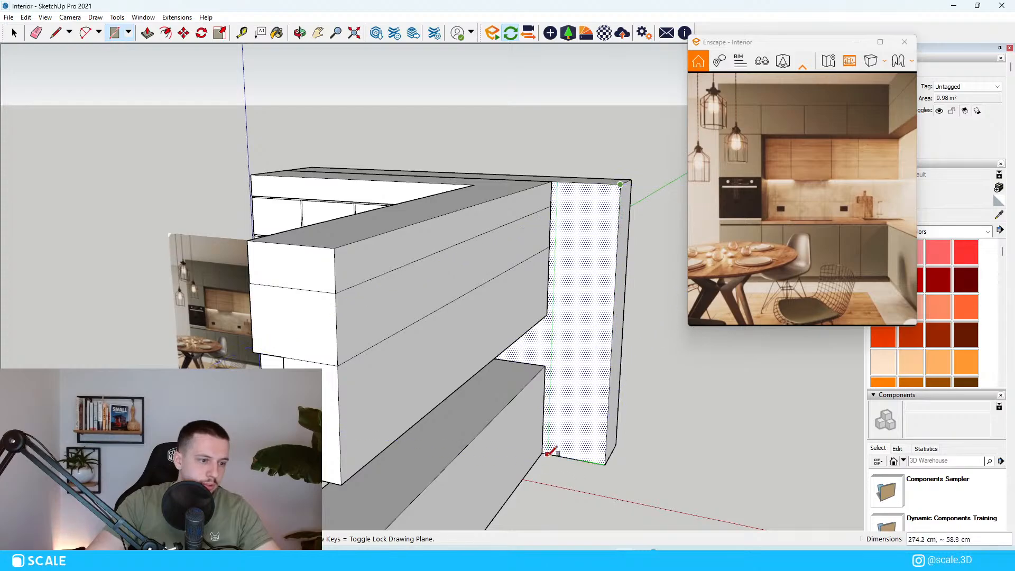
key("space")
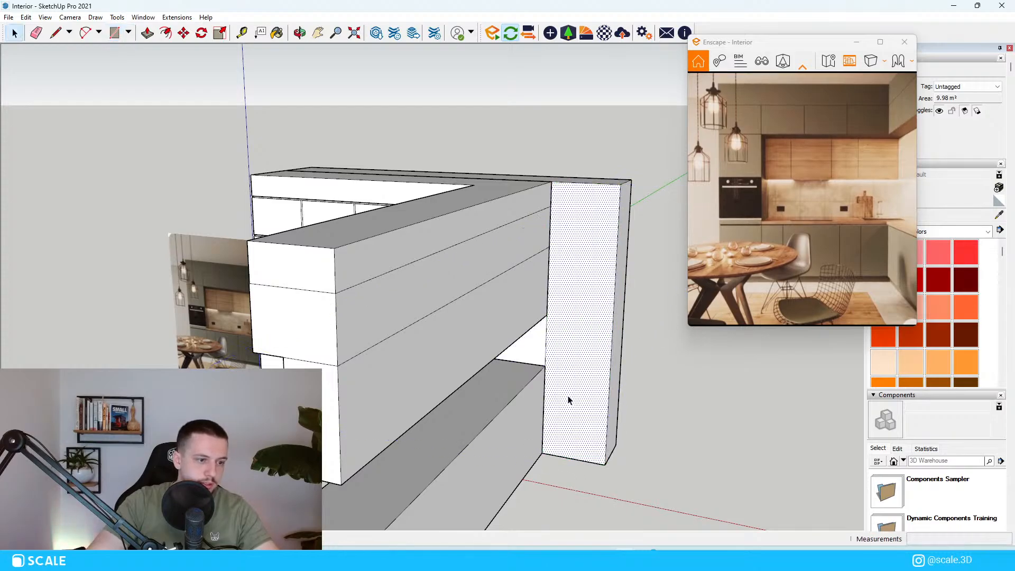
Push/pull the wall rectangle out 594.9 cm to build the long side wall.
key("p")
scroll(415, 396, "down", 5)
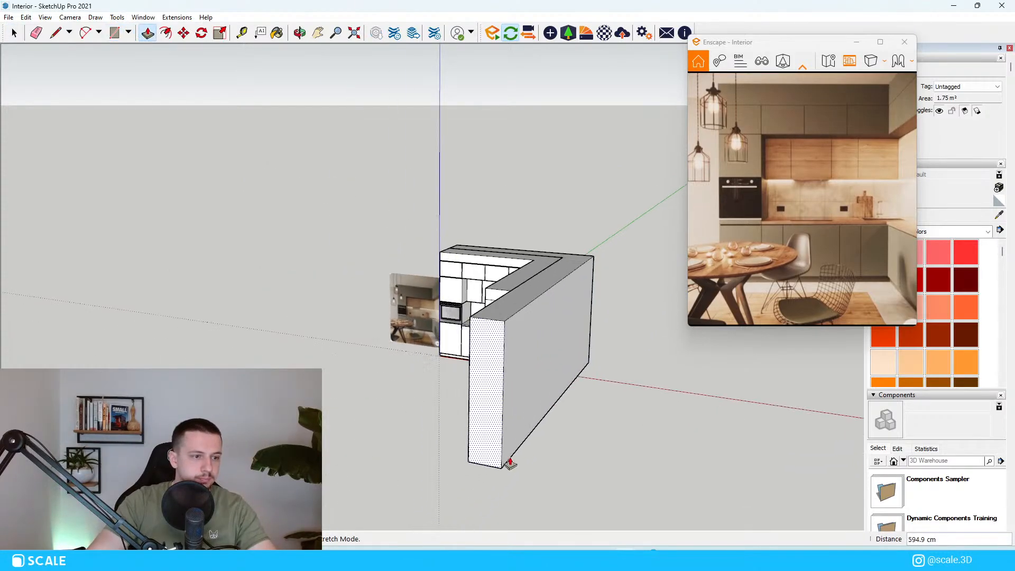
key("space")
Adjust the thickness of the long side wall with Push/Pull on its outer face.
left_click(586, 322)
middle_click_drag(585, 322, 562, 318)
left_click(561, 319)
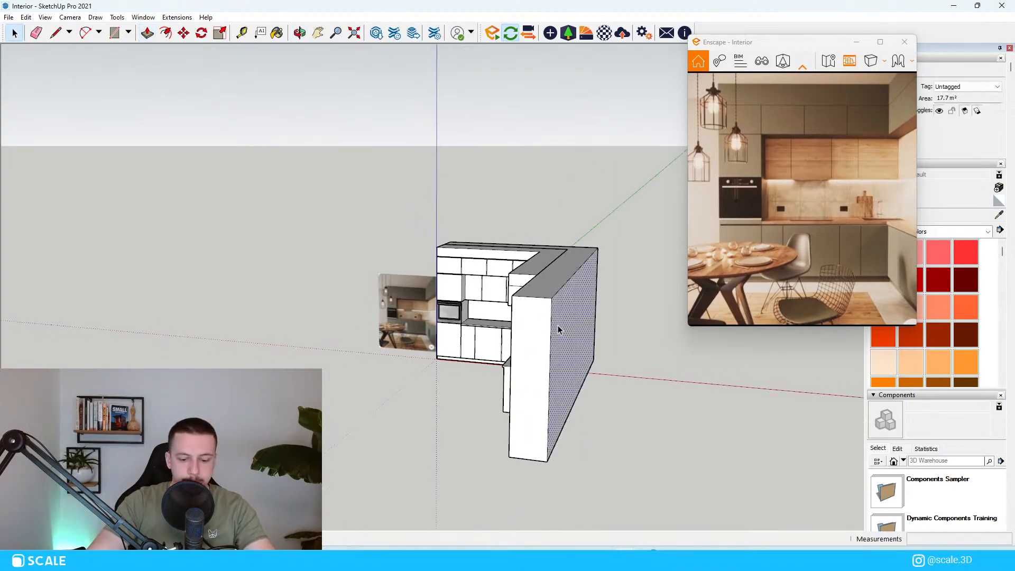
key("p")
left_click(557, 330)
Push the first vertical strip between the top-row cabinet fronts back 1.5 cm to form a gap.
scroll(460, 333, "up", 1)
middle_click_drag(460, 334, 741, 306)
scroll(571, 245, "down", 3)
scroll(541, 281, "up", 7)
middle_click_drag(541, 280, 371, 169)
scroll(365, 172, "up", 6)
scroll(468, 206, "down", 3)
scroll(251, 238, "up", 3)
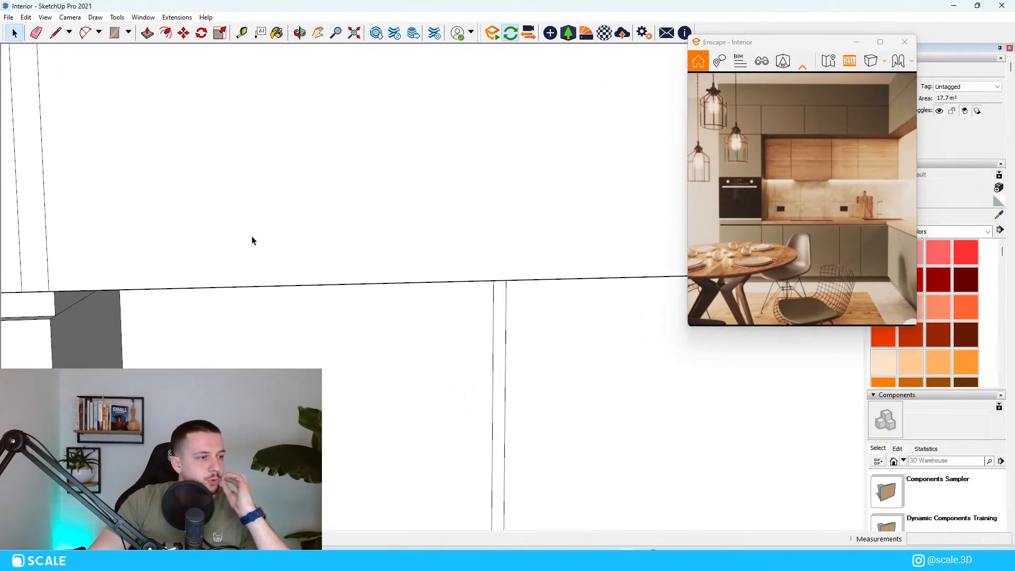
scroll(251, 237, "down", 3)
scroll(286, 237, "up", 3)
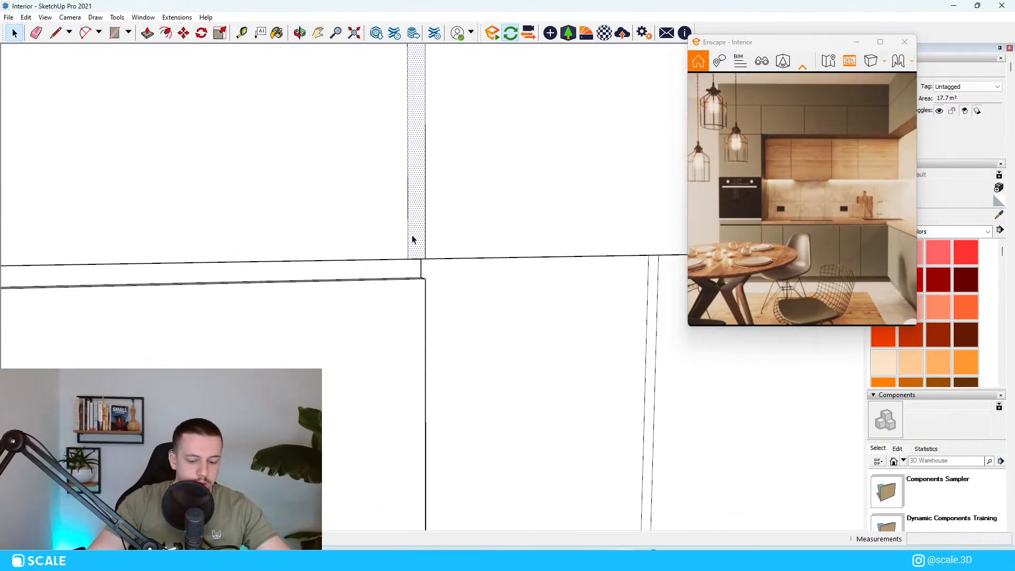
scroll(329, 208, "down", 4)
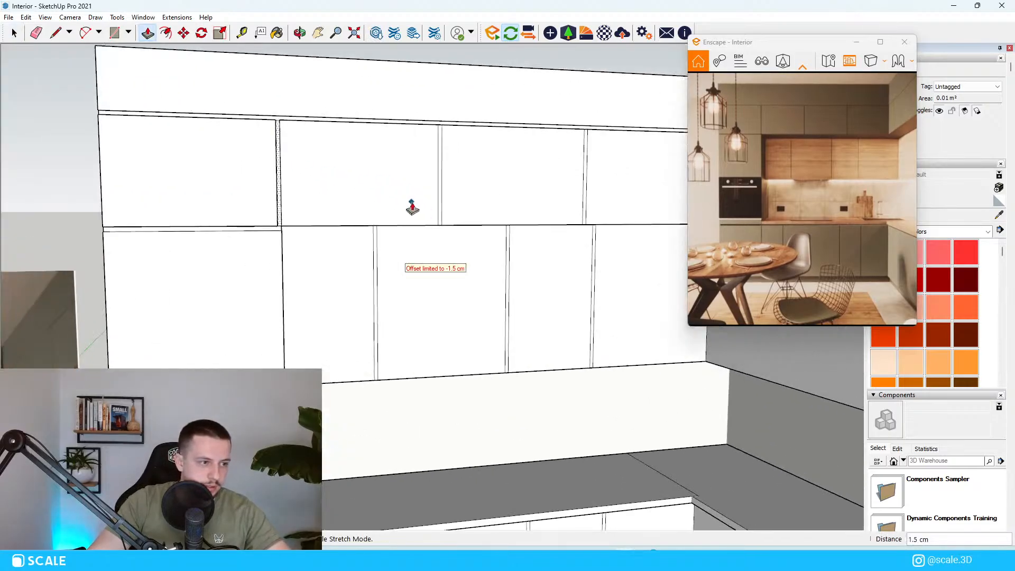
scroll(410, 206, "up", 4)
key("space")
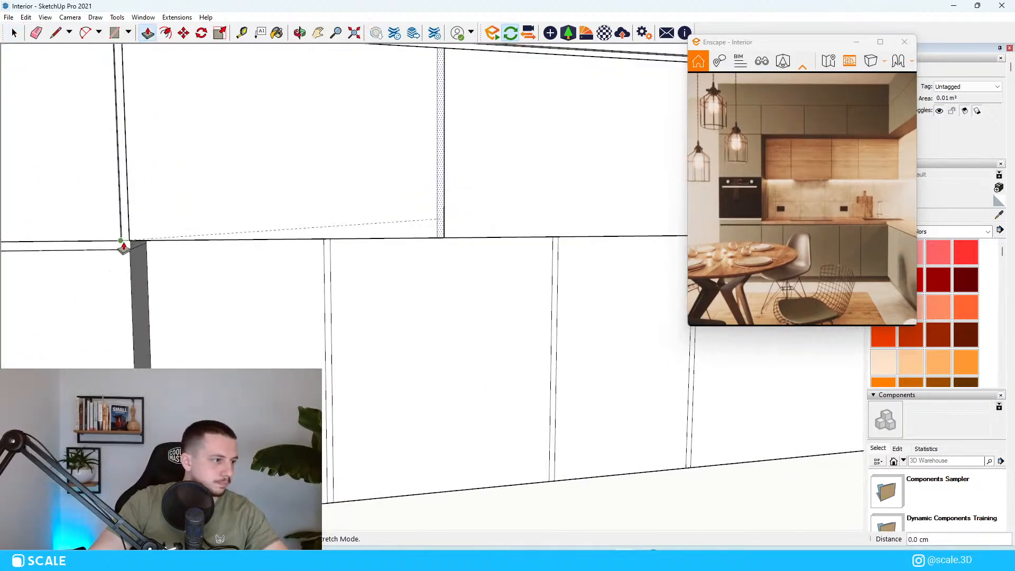
Push the remaining vertical strips between the top-row cabinet fronts back 1.5 cm as well.
scroll(305, 220, "down", 4)
scroll(421, 251, "up", 4)
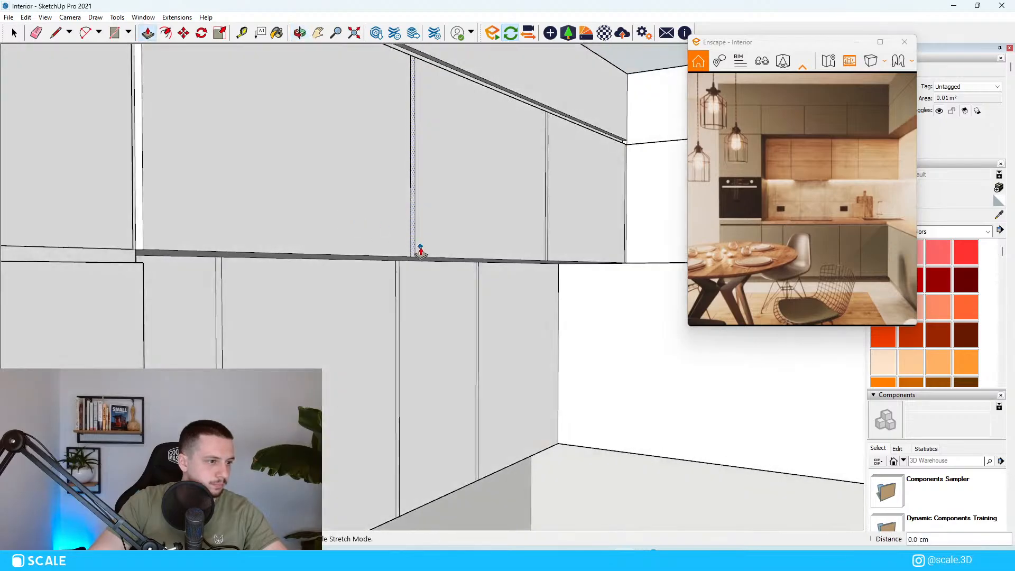
scroll(282, 264, "up", 3)
scroll(329, 260, "down", 3)
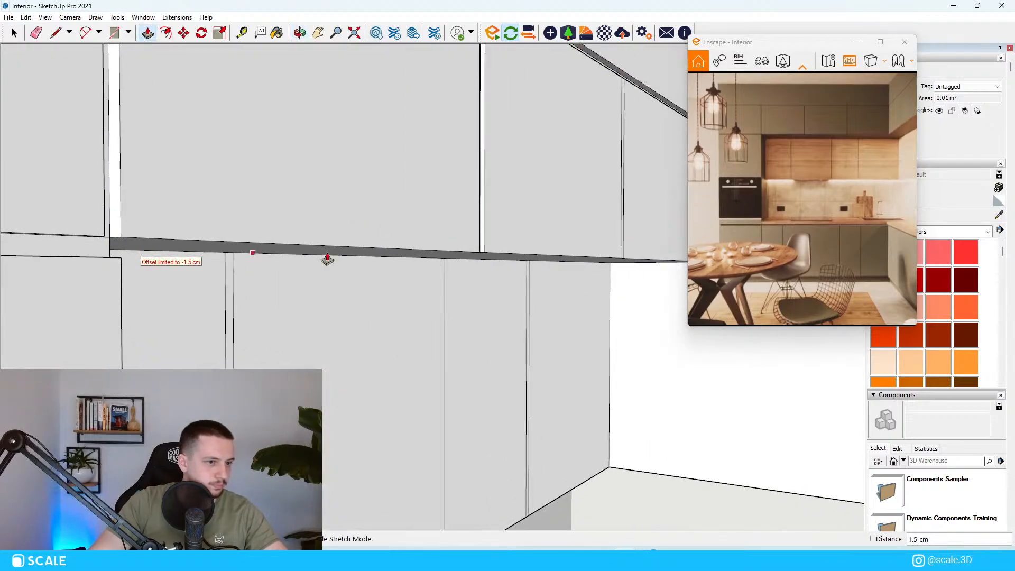
scroll(626, 258, "up", 3)
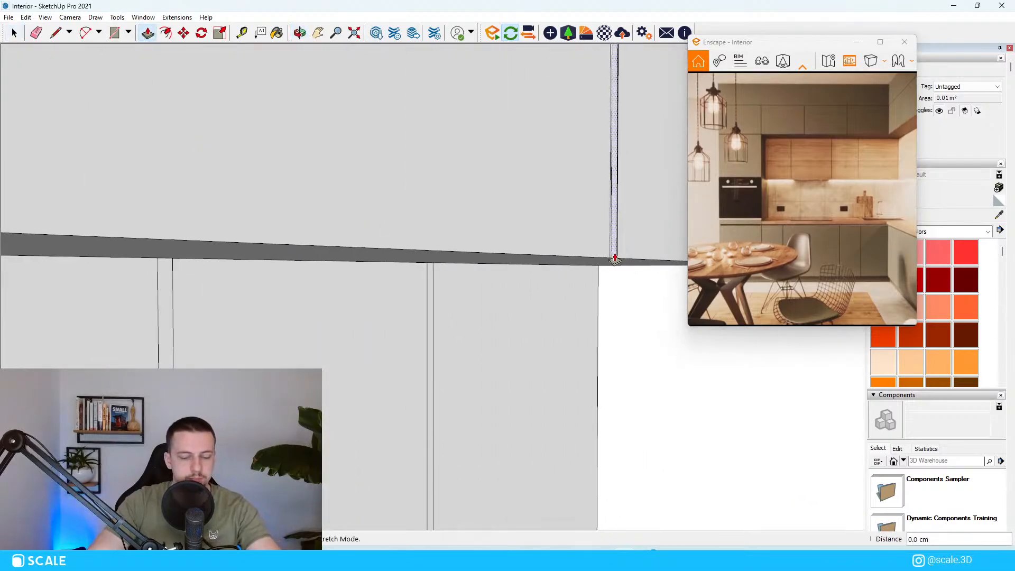
scroll(615, 259, "down", 3)
scroll(420, 251, "up", 3)
middle_click_drag(421, 252, 416, 172)
left_click(417, 172)
scroll(314, 305, "down", 4)
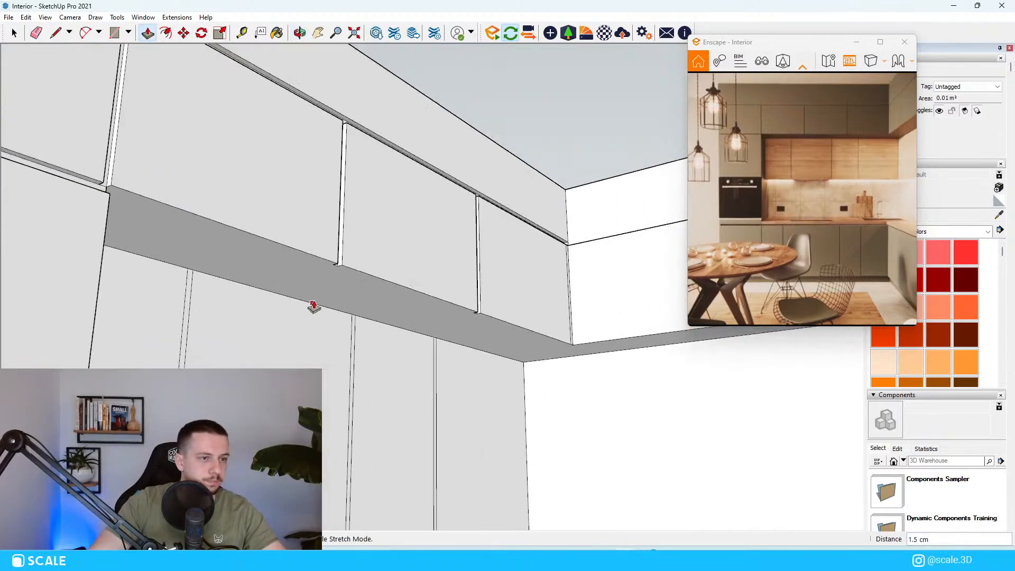
scroll(314, 306, "down", 2)
middle_click_drag(313, 306, 497, 362)
key("space")
left_click(497, 365)
Recess the first vertical strip between the middle-row cabinet fronts on the back wall to form a narrow gap.
scroll(496, 365, "down", 4)
middle_click_drag(557, 333, 309, 358)
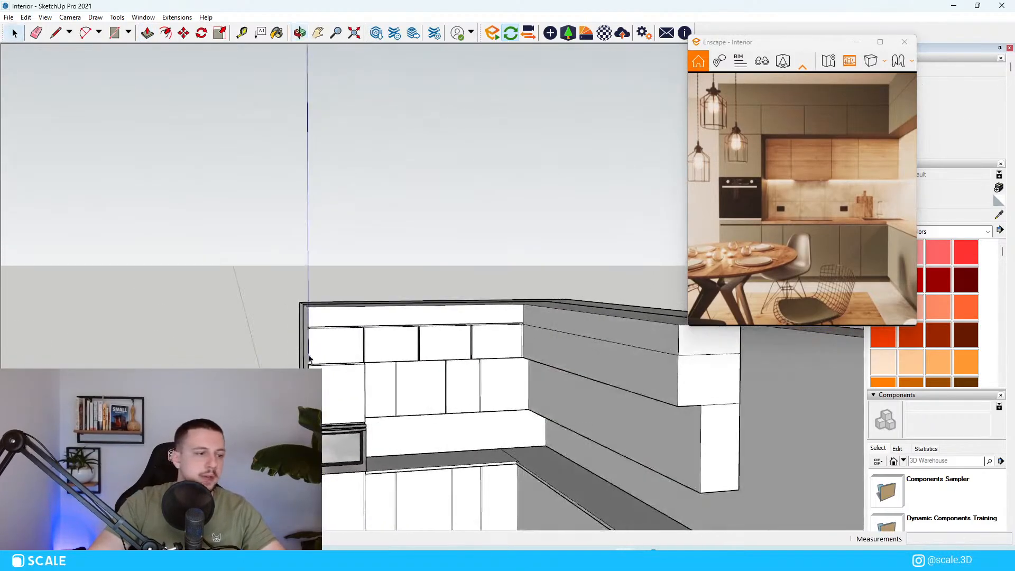
scroll(549, 449, "up", 5)
scroll(673, 370, "down", 3)
middle_click_drag(673, 369, 539, 371)
scroll(303, 361, "up", 7)
middle_click_drag(349, 345, 320, 334)
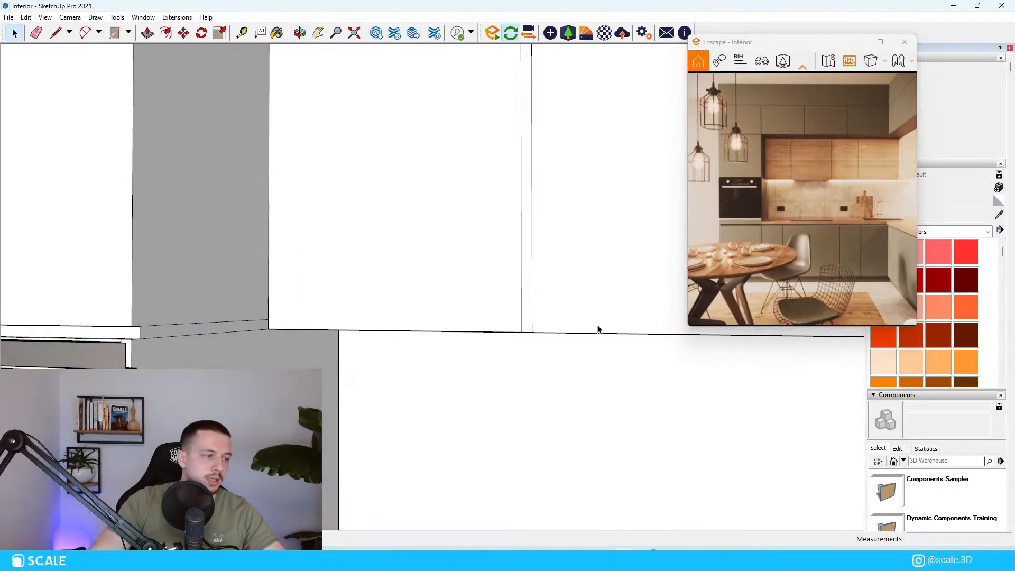
middle_click_drag(598, 329, 469, 335)
left_click(443, 316)
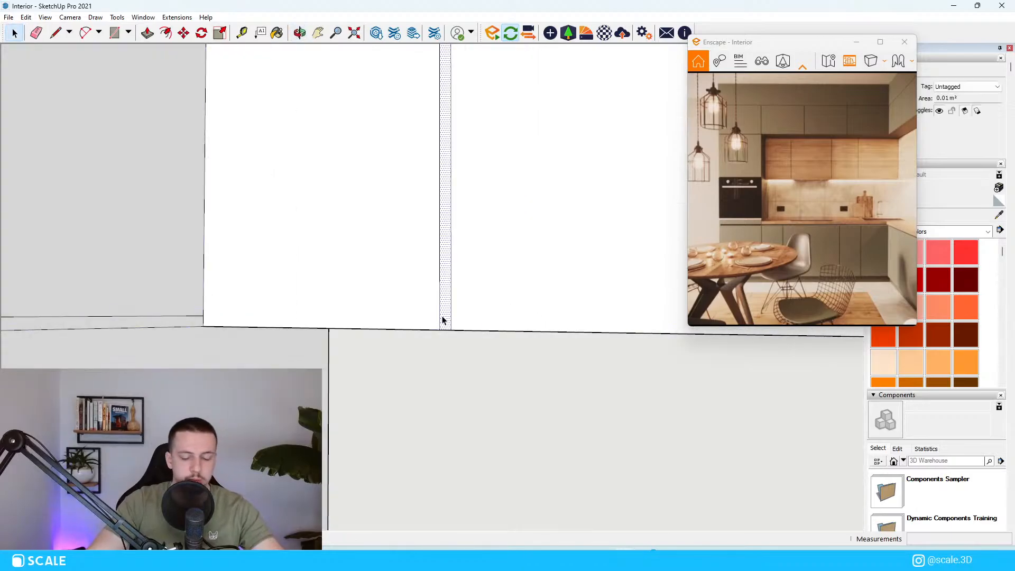
scroll(534, 349, "down", 5)
scroll(313, 333, "up", 4)
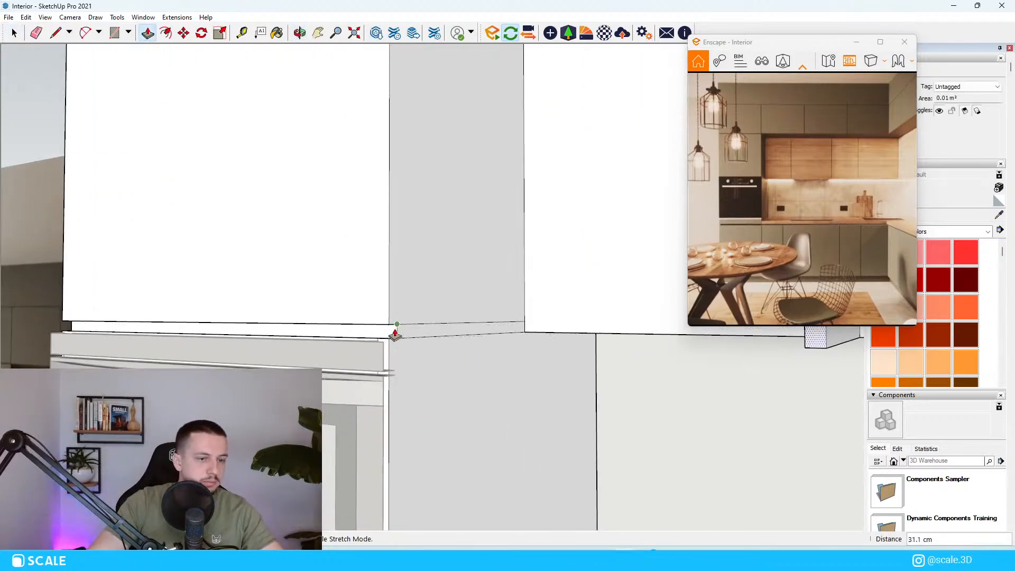
left_click(395, 335)
scroll(395, 334, "down", 2)
scroll(620, 363, "up", 1)
middle_click_drag(620, 363, 482, 320)
left_click(372, 236)
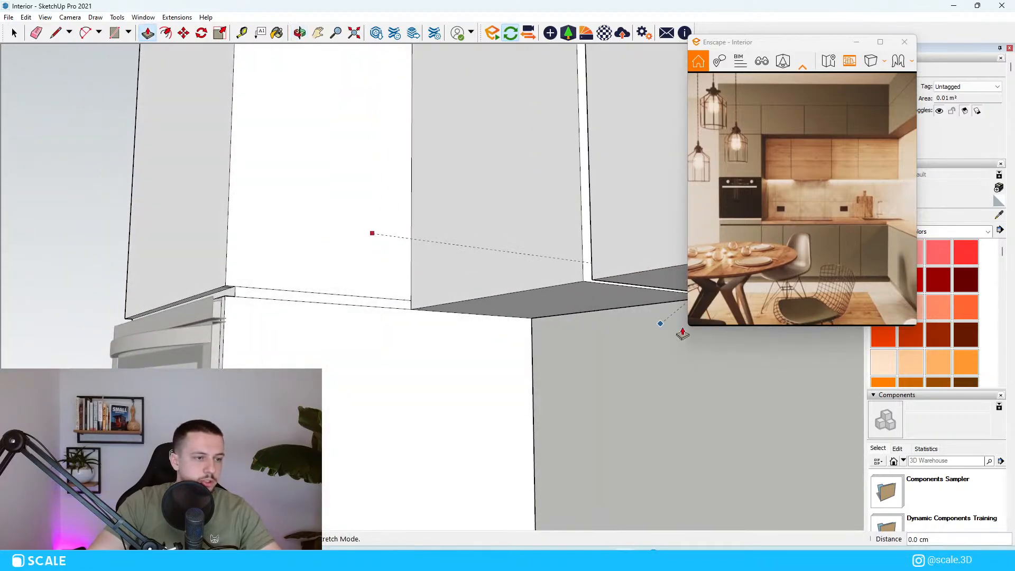
scroll(576, 283, "up", 3)
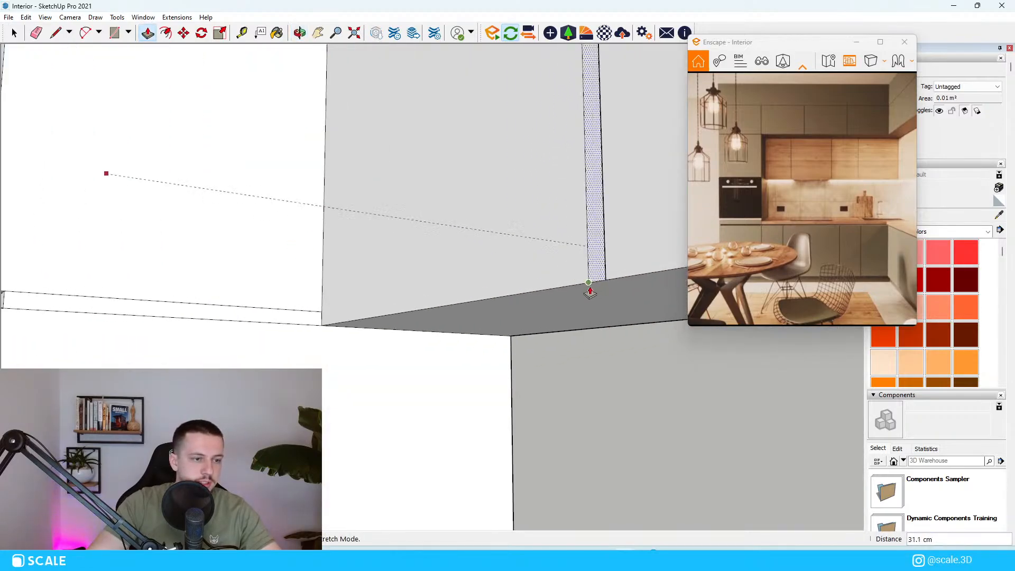
left_click(591, 286)
scroll(513, 300, "down", 3)
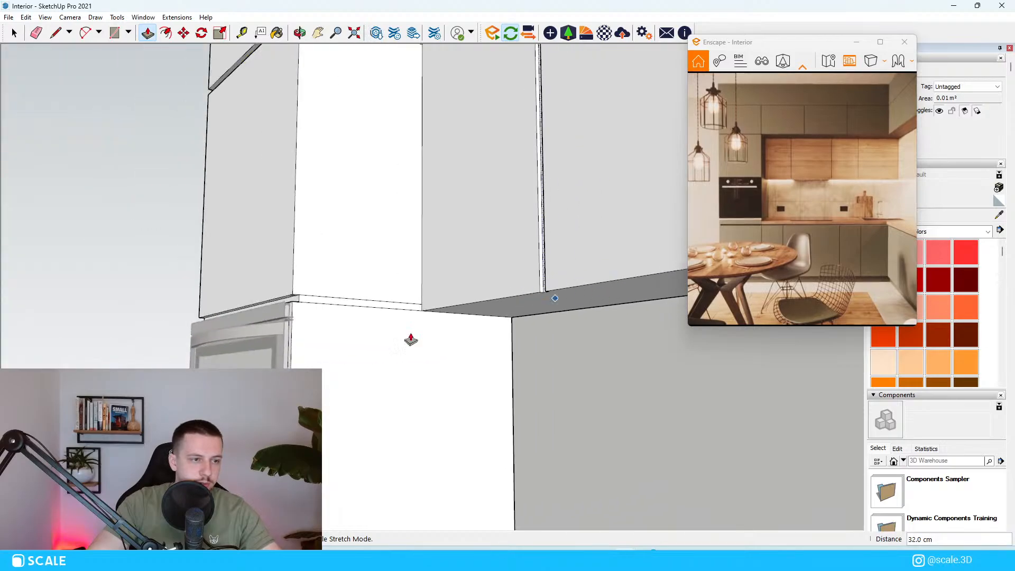
middle_click_drag(410, 340, 553, 485)
key("space")
Push the second vertical strip between the middle-row cabinet fronts back 0.9 cm.
scroll(475, 464, "down", 4)
scroll(578, 444, "up", 7)
scroll(591, 379, "down", 5)
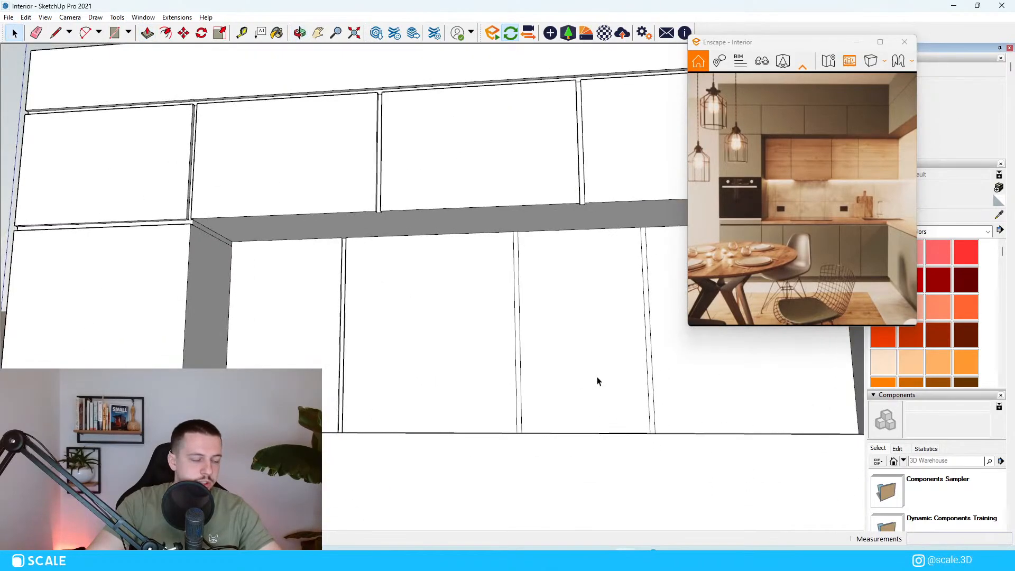
middle_click_drag(598, 381, 529, 377)
scroll(526, 444, "up", 3)
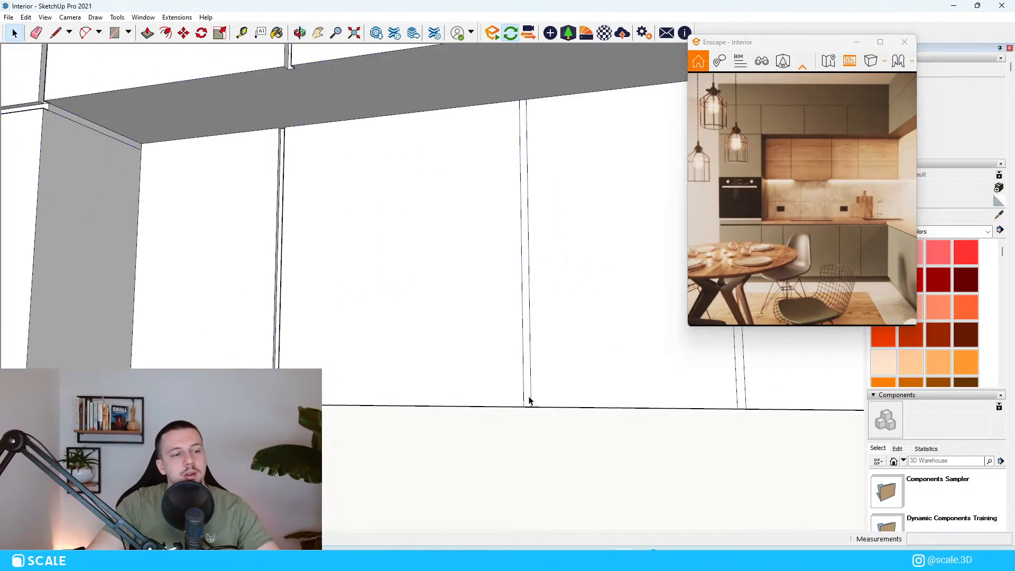
scroll(228, 418, "down", 1)
scroll(275, 412, "up", 5)
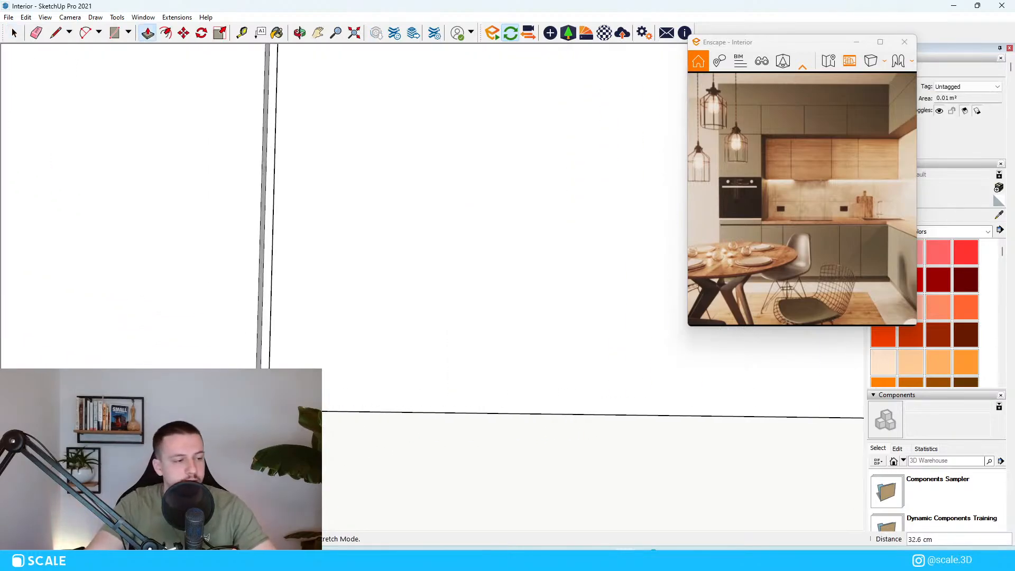
middle_click_drag(253, 376, 252, 351)
scroll(254, 370, "down", 4)
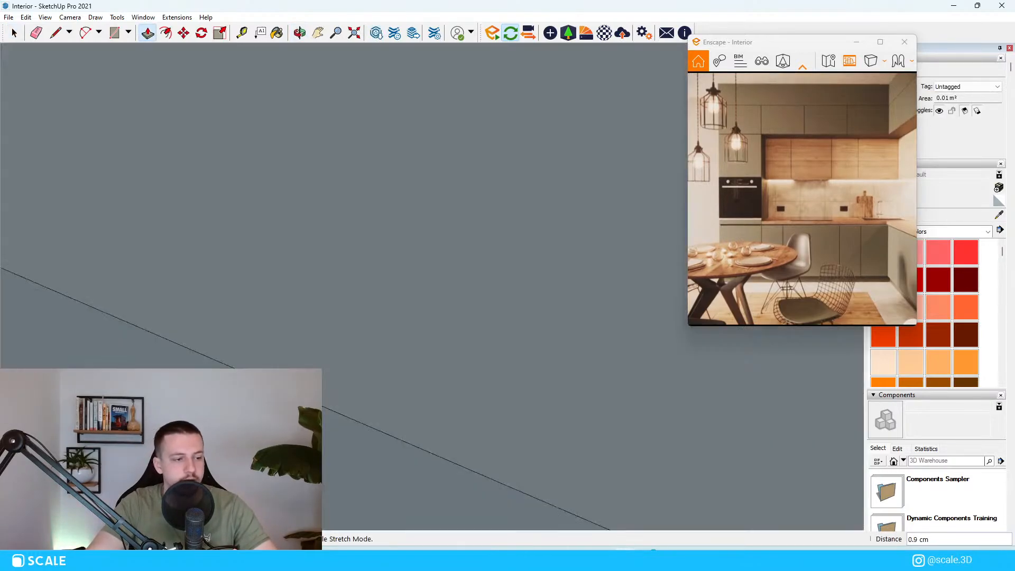
Push the third vertical strip between the middle-row cabinet fronts back 0.9 cm to match the other gaps.
middle_click_drag(381, 466, 521, 503)
scroll(523, 499, "down", 5)
scroll(432, 415, "up", 4)
scroll(433, 415, "up", 5)
key("space")
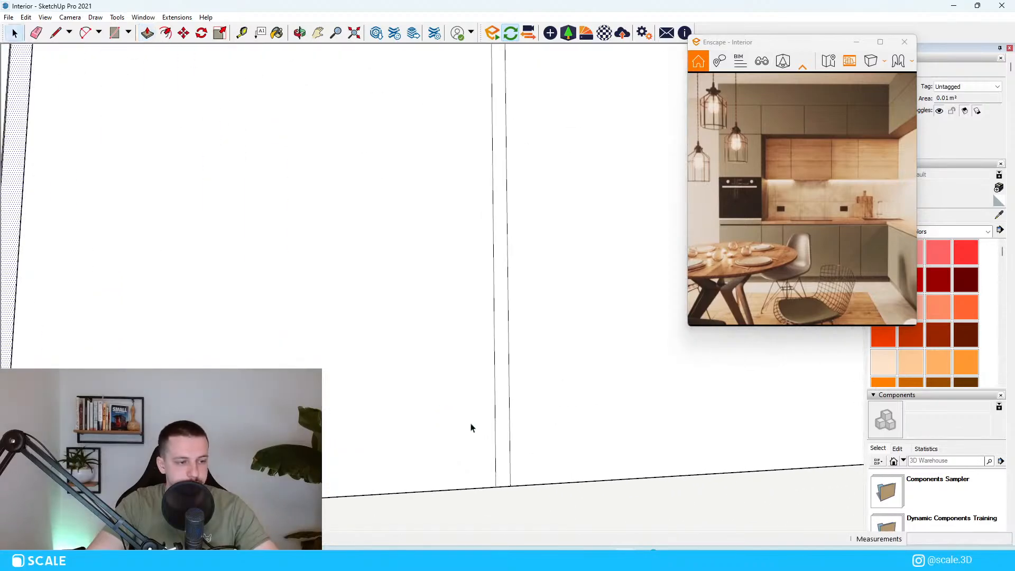
key("p")
left_click(504, 450)
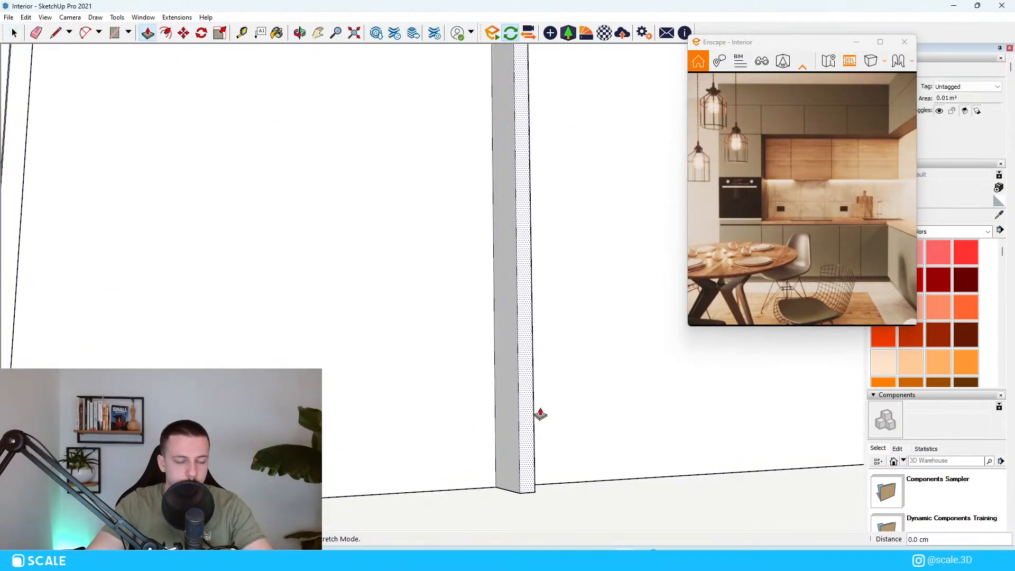
scroll(604, 410, "down", 4)
middle_click_drag(539, 415, 453, 382)
scroll(447, 394, "up", 3)
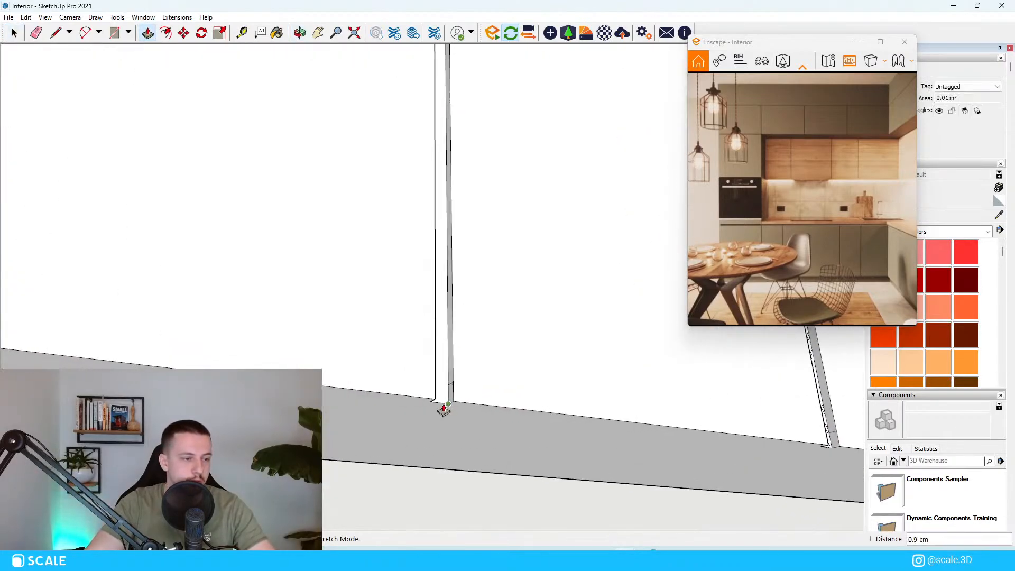
left_click(442, 411)
Examine the whole kitchen model for cabinet parts along the side wall that still lack gaps.
middle_click_drag(502, 353, 362, 494)
scroll(450, 394, "down", 10)
key("space")
scroll(463, 380, "down", 8)
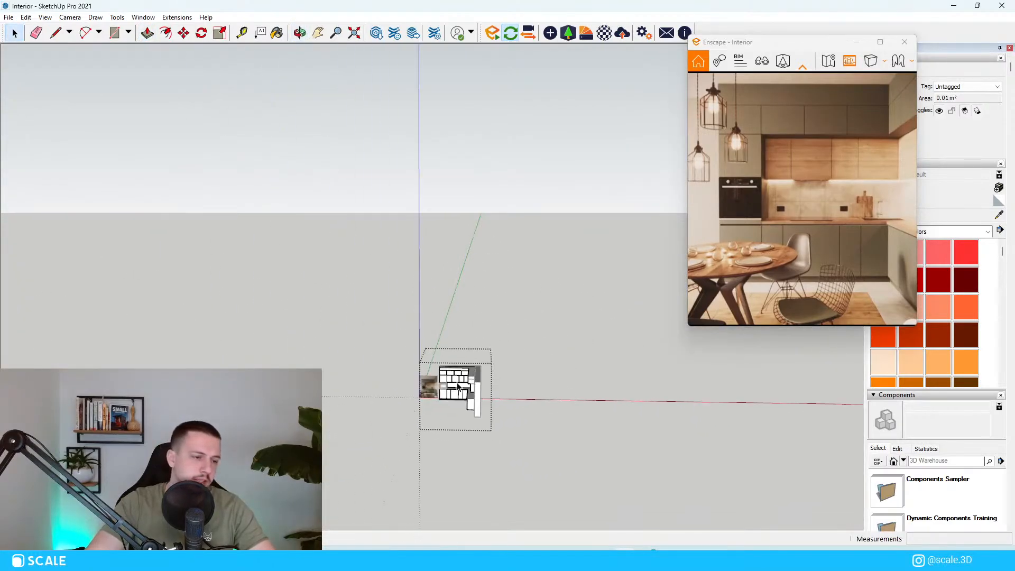
key("Escape")
scroll(433, 393, "up", 8)
middle_click_drag(479, 373, 560, 368)
scroll(559, 291, "up", 4)
scroll(551, 312, "up", 3)
scroll(465, 317, "down", 4)
scroll(465, 319, "down", 4)
middle_click_drag(465, 318, 598, 271)
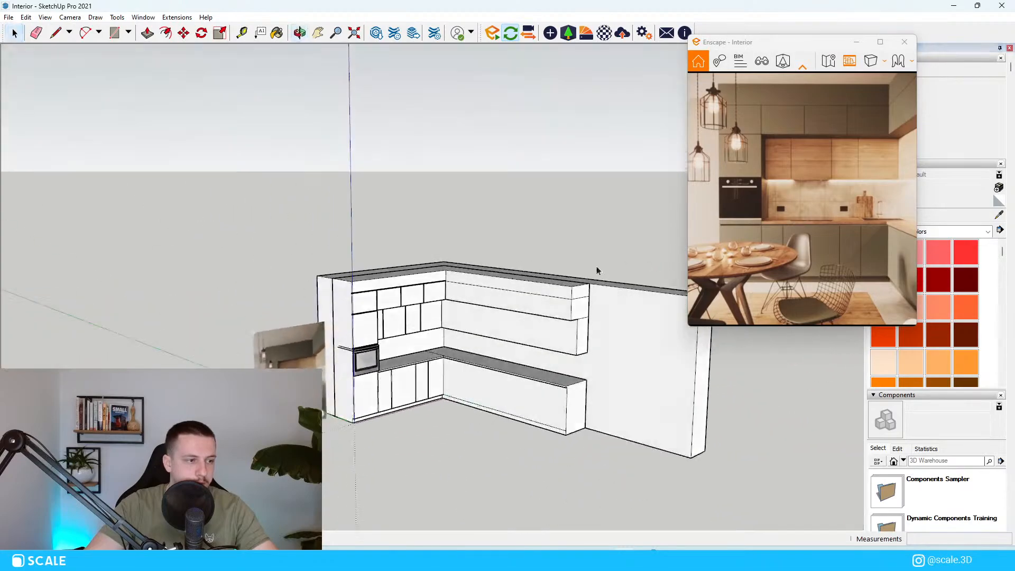
Draw a thin full-length rectangle along the lower edge of the upper panel on the side cabinet run.
scroll(468, 313, "up", 8)
middle_click_drag(446, 291, 411, 252)
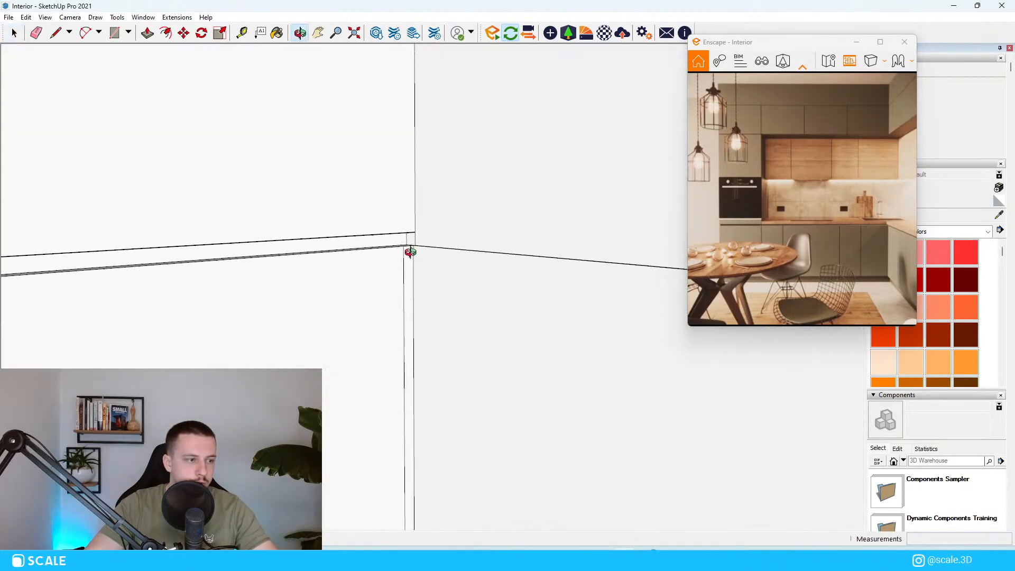
left_click(439, 198)
scroll(434, 201, "up", 3)
middle_click_drag(421, 210, 420, 170)
key("t")
key("r")
scroll(366, 173, "up", 3)
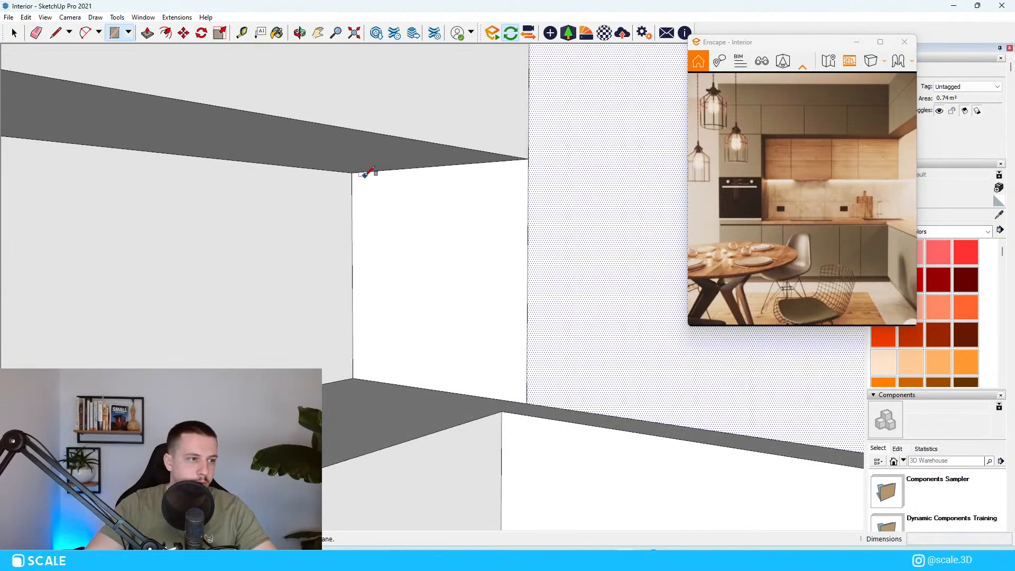
left_click(351, 172)
scroll(374, 355, "down", 12)
scroll(608, 328, "up", 9)
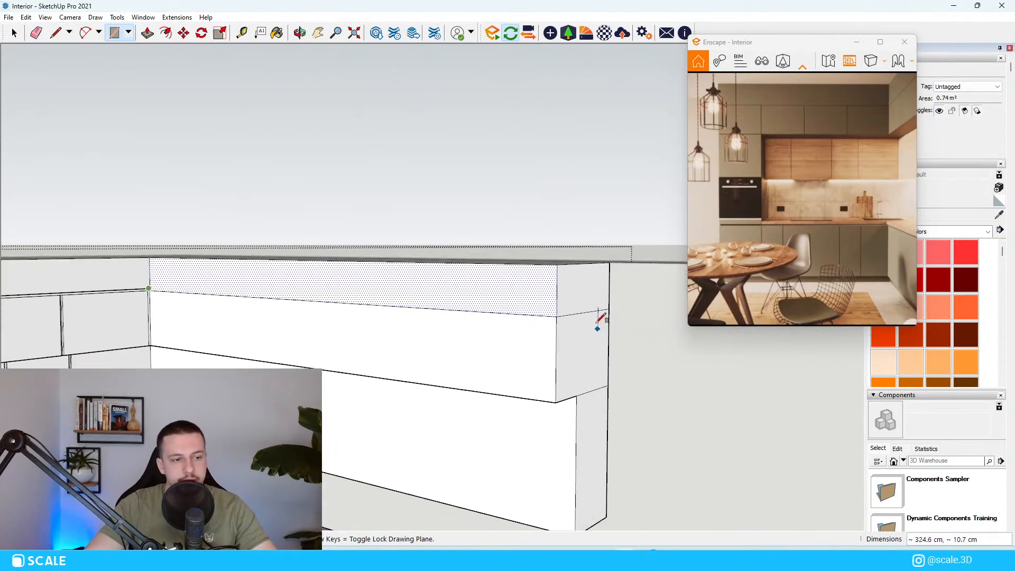
scroll(556, 338, "up", 2)
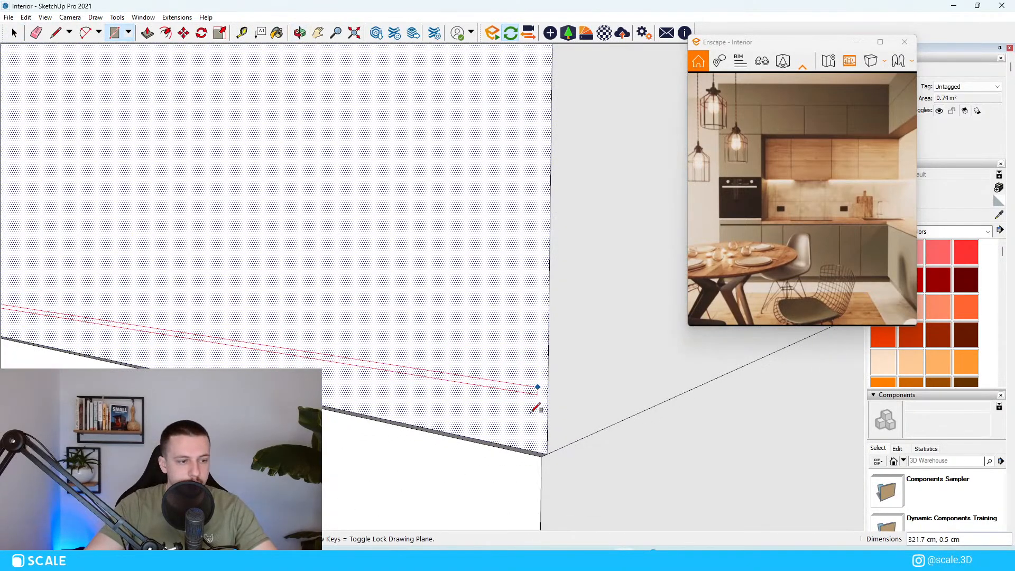
left_click(546, 452)
key("space")
Push the thin horizontal strip under the side run's upper panel inward about 1.2 cm as a shadow gap.
scroll(614, 340, "down", 9)
scroll(605, 344, "up", 6)
middle_click_drag(604, 342, 478, 347)
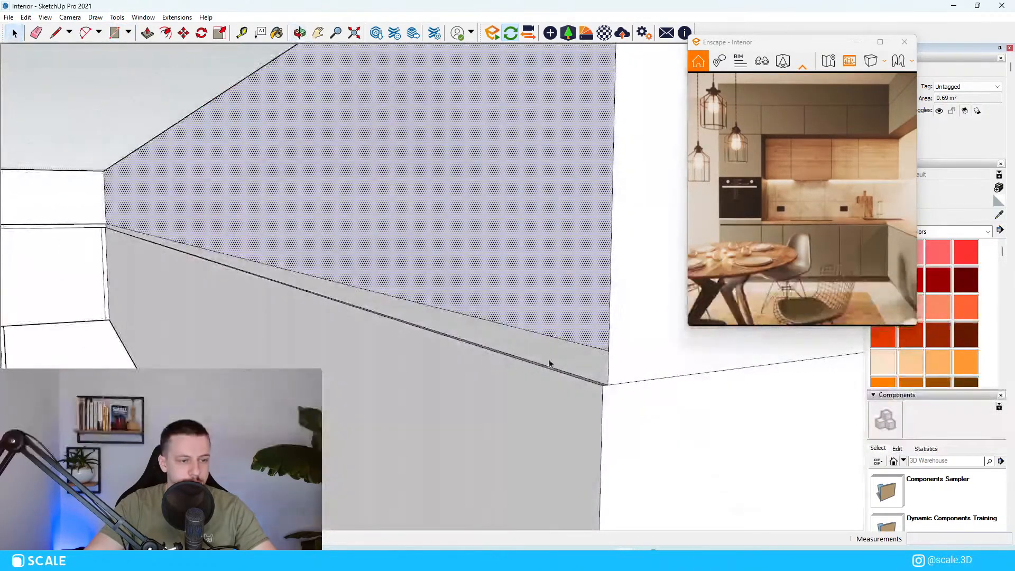
left_click(561, 353)
key("p")
left_click(564, 362)
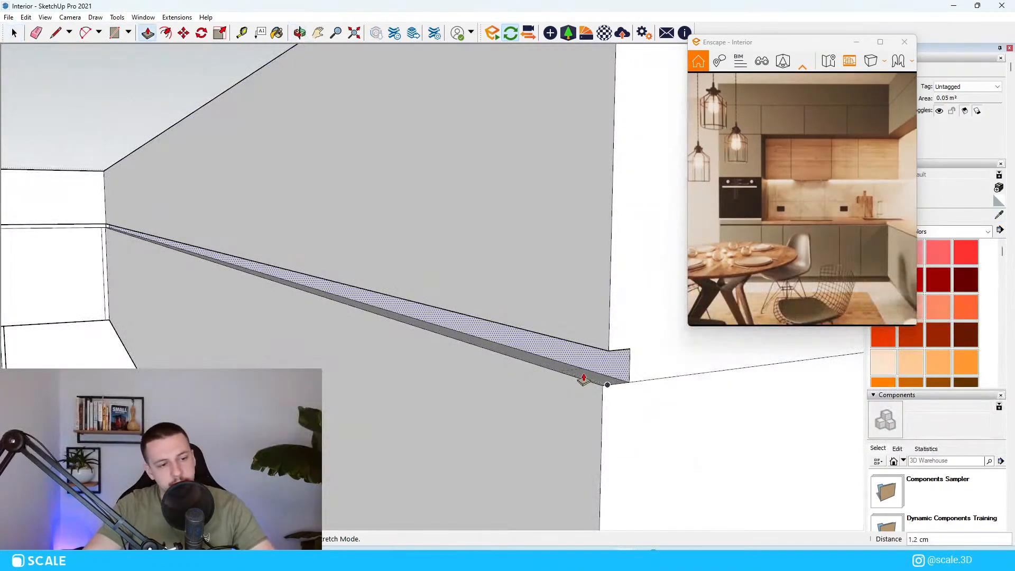
left_click(585, 272)
key("p")
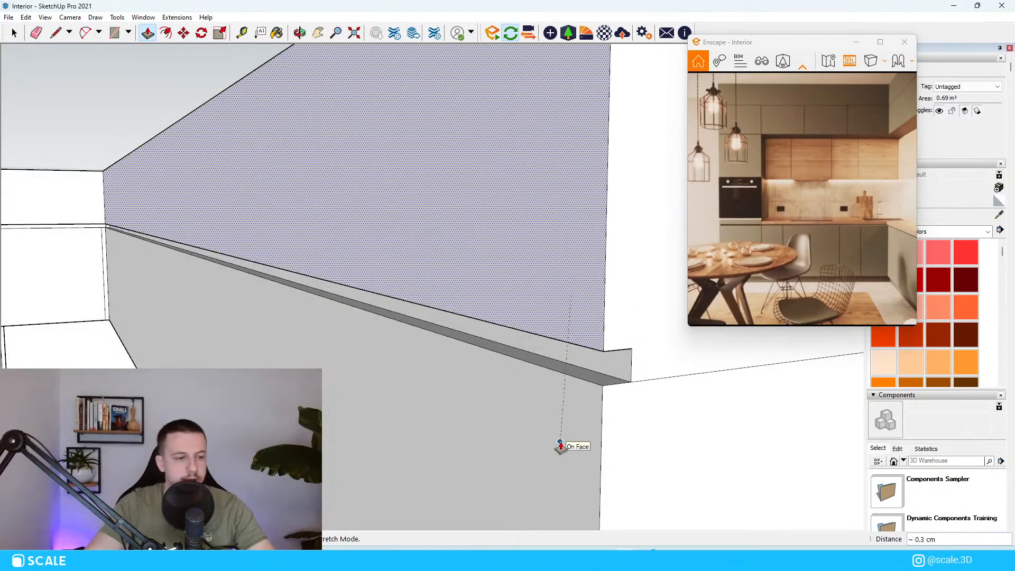
scroll(593, 359, "down", 3)
middle_click_drag(593, 360, 567, 362)
scroll(566, 363, "down", 3)
key("space")
key("Escape")
scroll(533, 245, "down", 5)
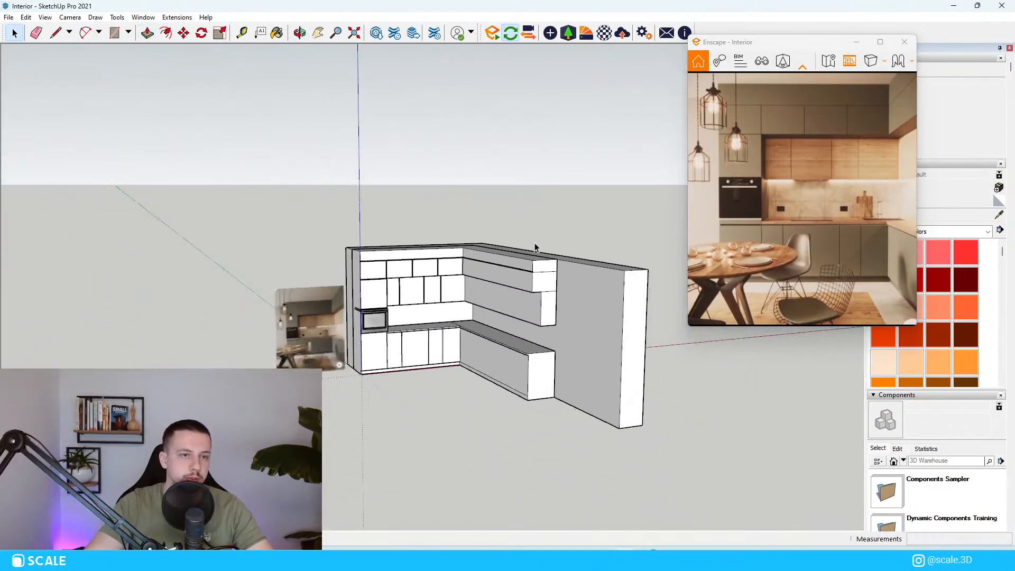
Draw a cabinet front rectangle about 67.3 × 60.8 cm on the side run's middle row, starting at the inner corner.
middle_click_drag(535, 245, 452, 273)
scroll(451, 272, "up", 6)
scroll(492, 262, "down", 4)
scroll(525, 254, "up", 5)
middle_click_drag(524, 256, 710, 380)
scroll(521, 302, "down", 8)
scroll(555, 369, "up", 10)
middle_click_drag(465, 349, 514, 335)
scroll(494, 331, "down", 4)
left_click(494, 331)
scroll(493, 329, "up", 4)
scroll(512, 338, "down", 2)
key("r")
scroll(397, 312, "up", 2)
scroll(397, 304, "up", 2)
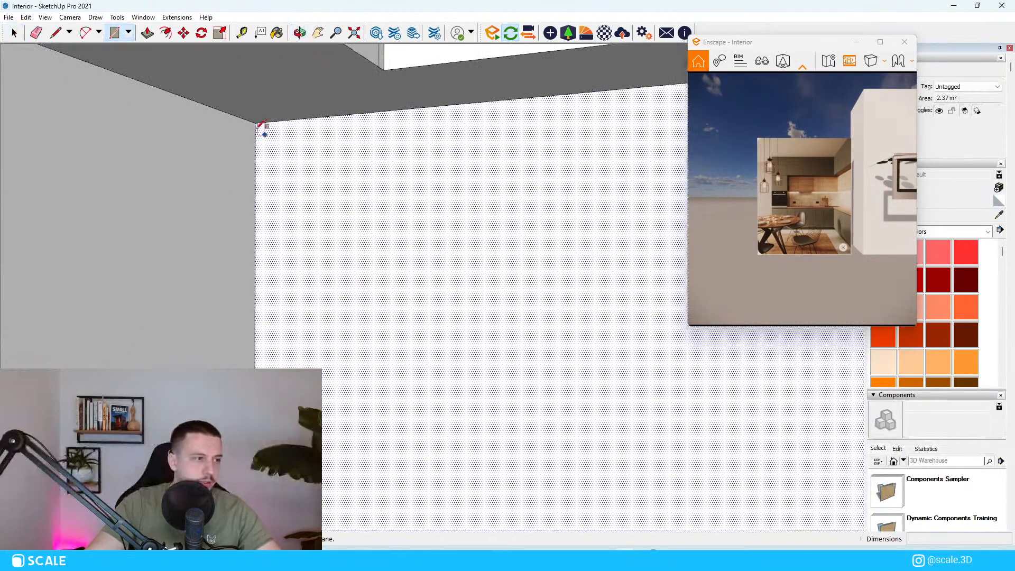
scroll(443, 370, "down", 2)
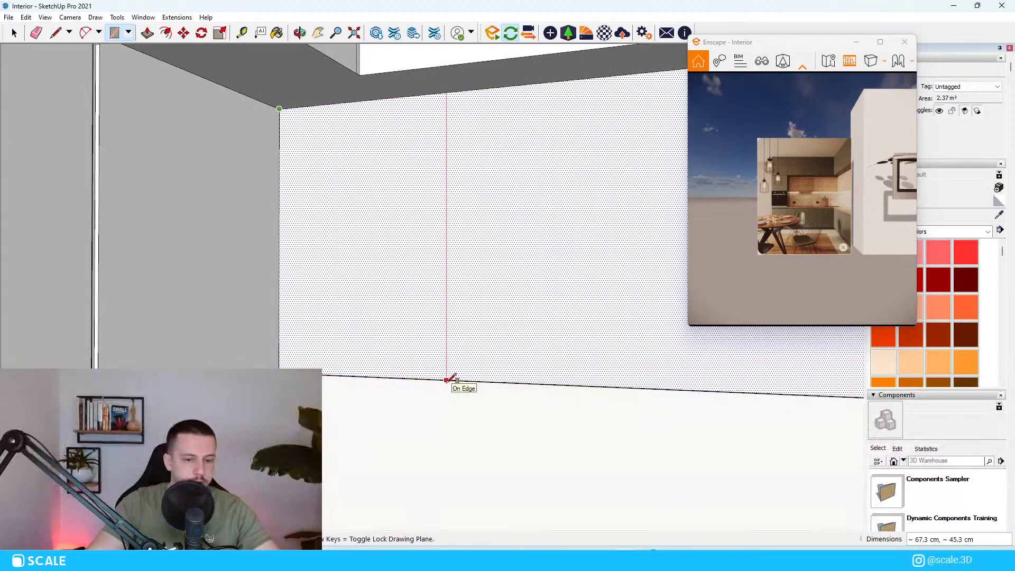
left_click(511, 380)
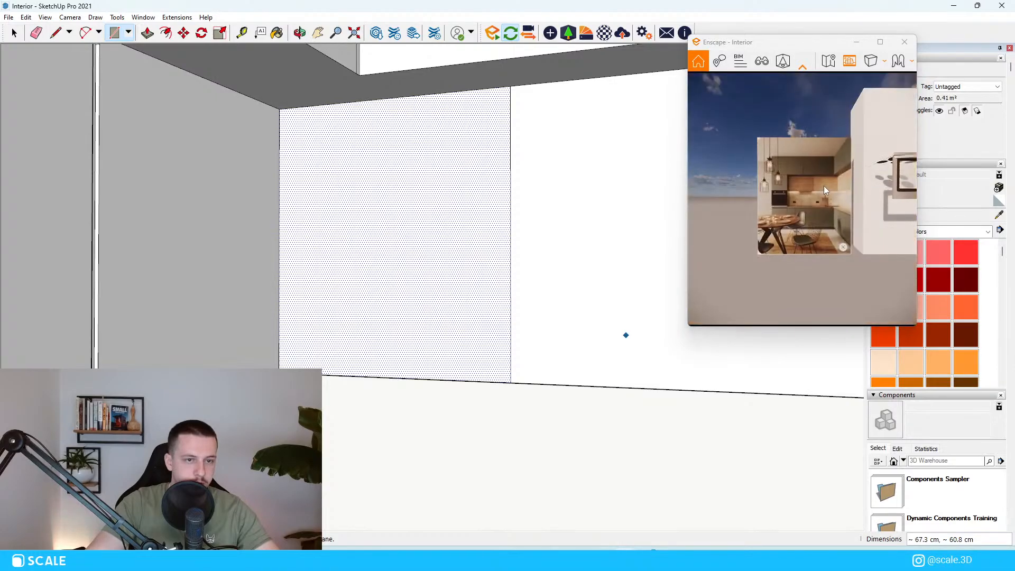
Copy the front rectangle along the side run's middle row at 61.8 cm spacing, leaving narrow gaps between the fronts.
scroll(407, 288, "down", 3)
key("m")
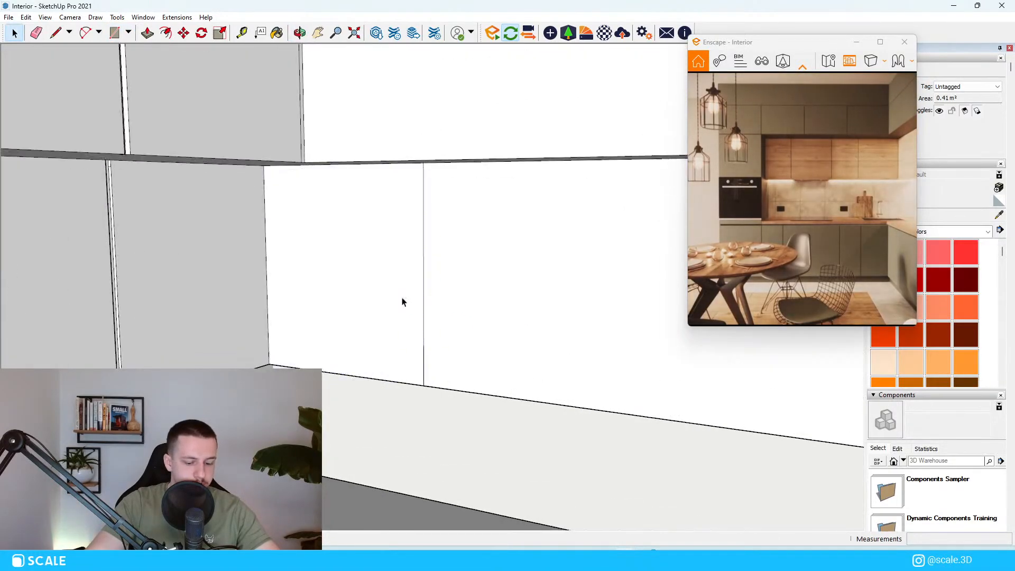
left_click(269, 364)
key("space")
left_click(361, 342)
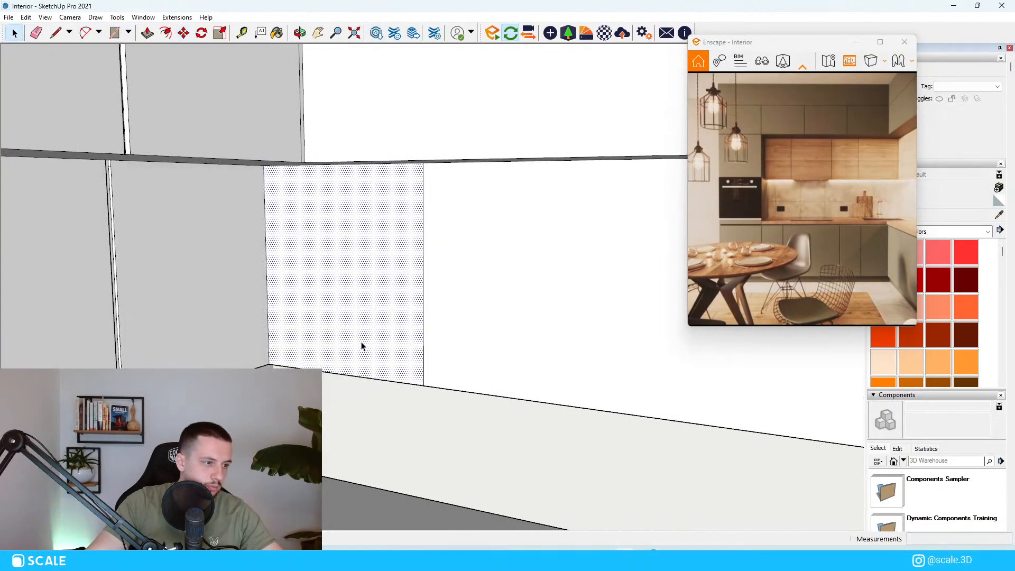
left_click(271, 364)
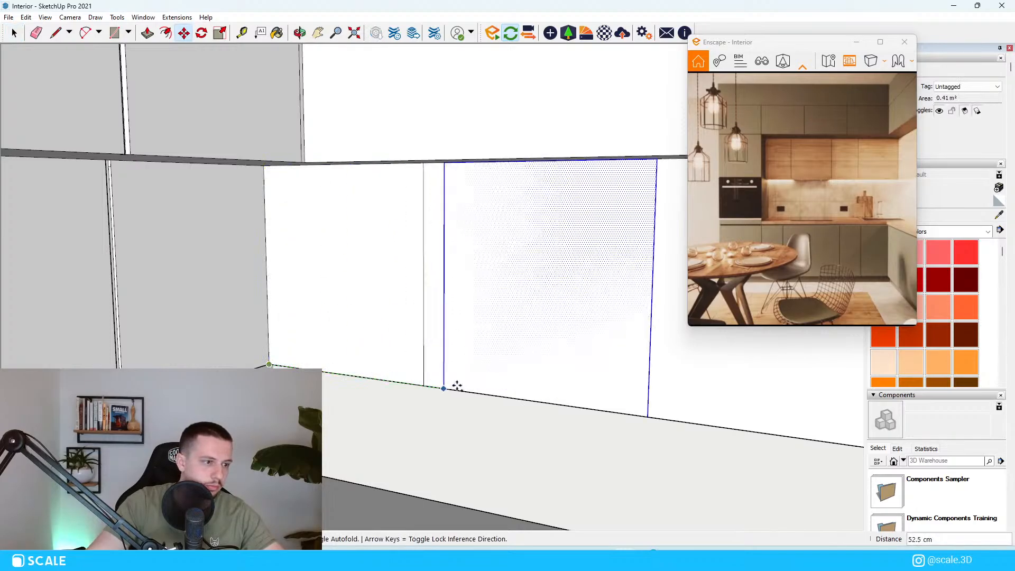
left_click(426, 385)
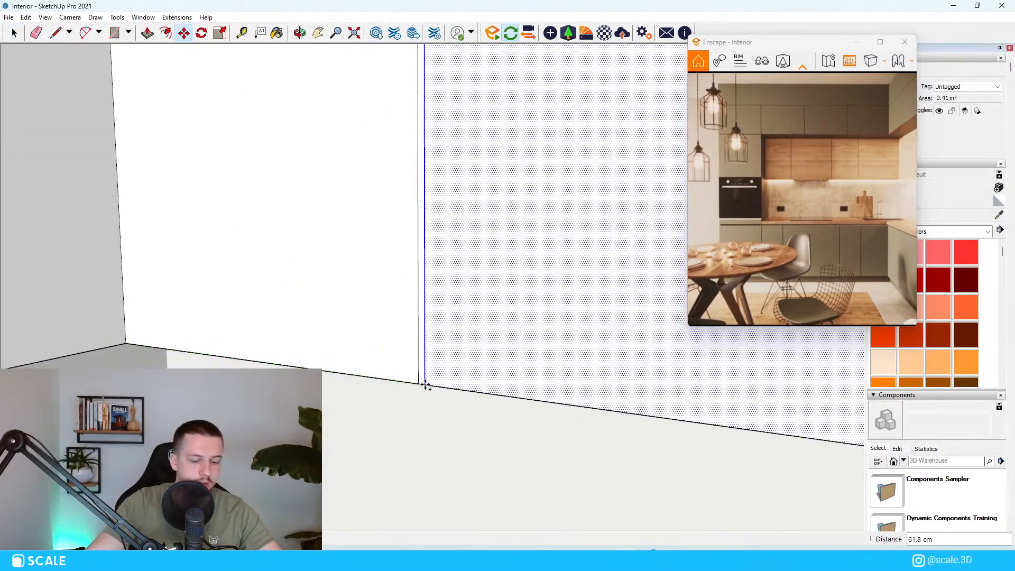
key("Return")
key("space")
Push the first vertical strip between the side run's middle-row fronts back 0.7 cm.
scroll(428, 388, "up", 2)
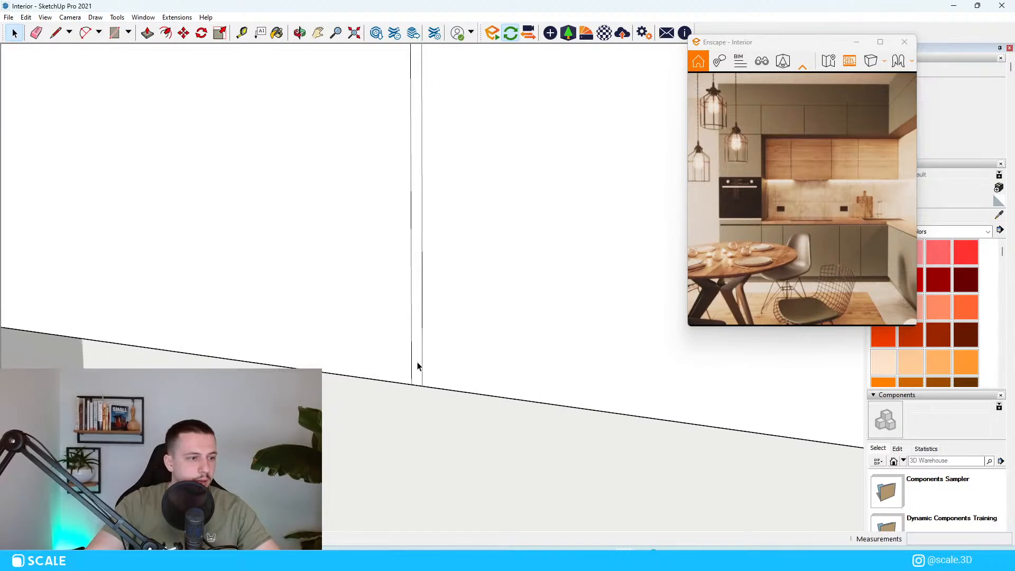
left_click(417, 362)
scroll(416, 363, "up", 1)
middle_click_drag(411, 364, 403, 340)
key("p")
left_click(404, 340)
left_click(418, 413)
scroll(417, 421, "down", 5)
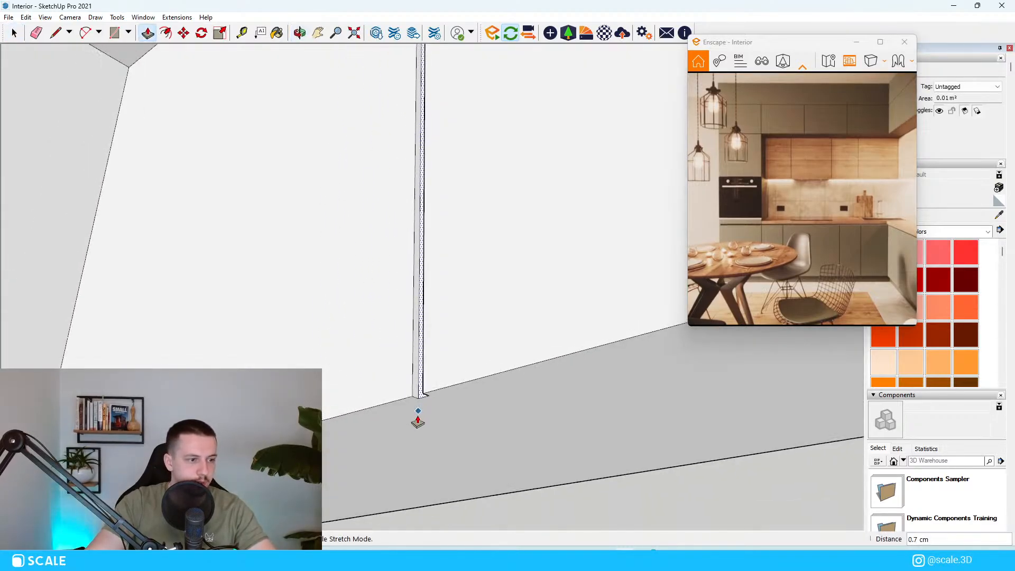
middle_click_drag(417, 421, 577, 399)
key("space")
Push the second vertical strip between the side run's middle-row fronts back 0.7 cm as well.
scroll(624, 433, "up", 6)
middle_click_drag(669, 415, 671, 395)
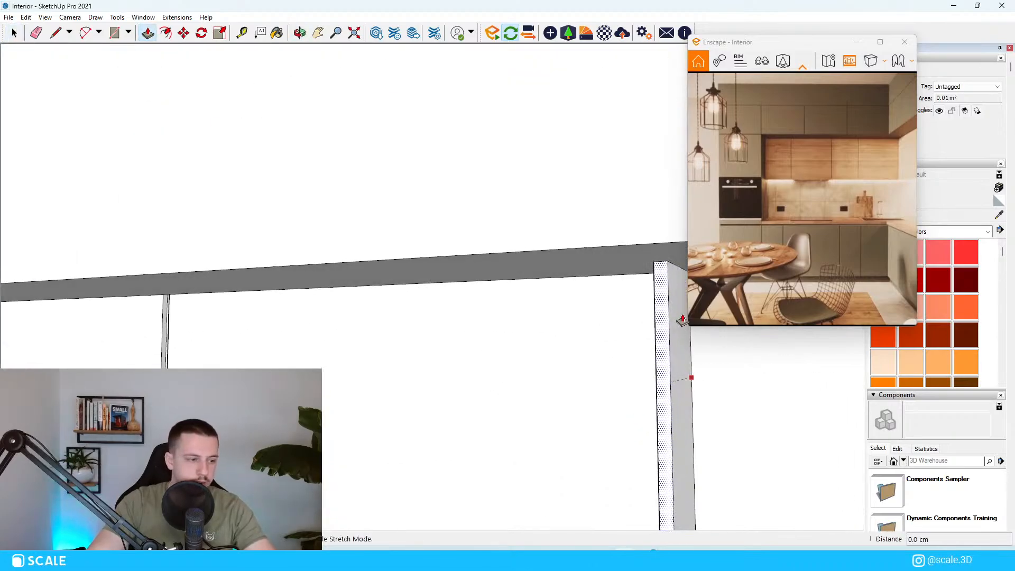
scroll(637, 307, "down", 4)
middle_click_drag(616, 310, 515, 320)
scroll(431, 484, "up", 6)
left_click(547, 332)
scroll(465, 370, "down", 8)
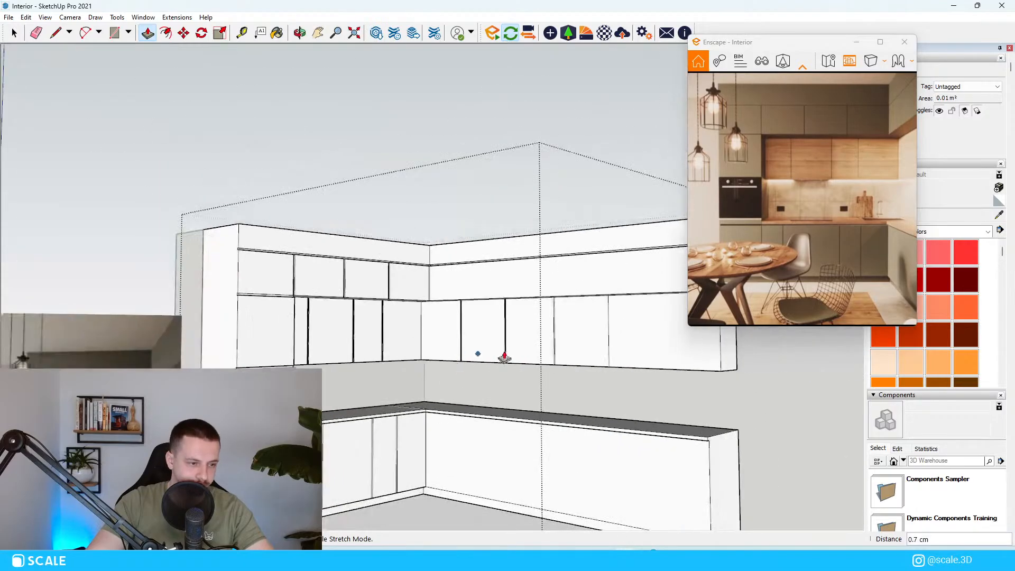
Push the third vertical strip between the side run's middle-row fronts back 0.7 cm.
scroll(521, 356, "up", 7)
key("space")
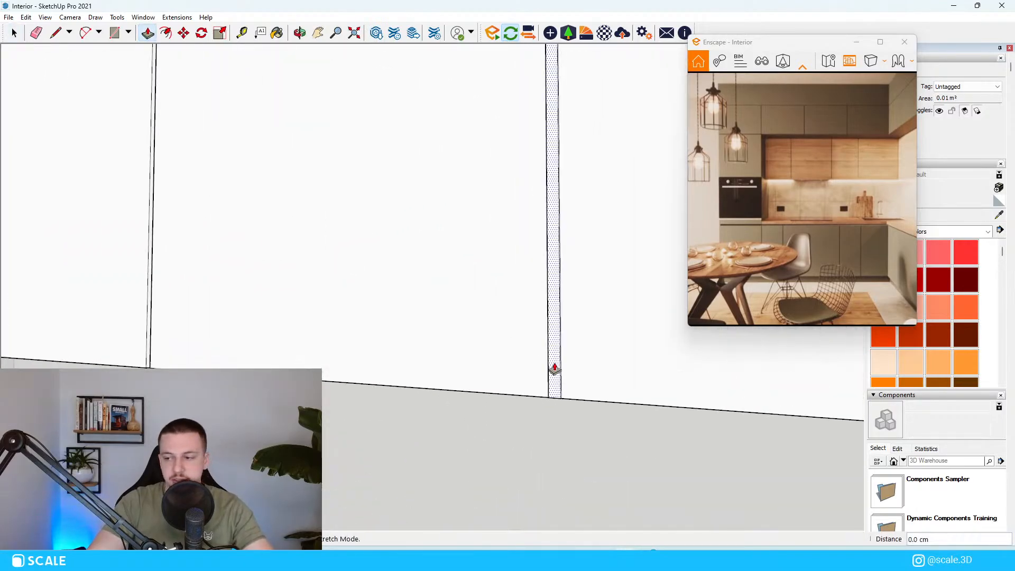
double_click(554, 368)
scroll(613, 365, "down", 3)
scroll(608, 387, "down", 3)
scroll(460, 371, "up", 5)
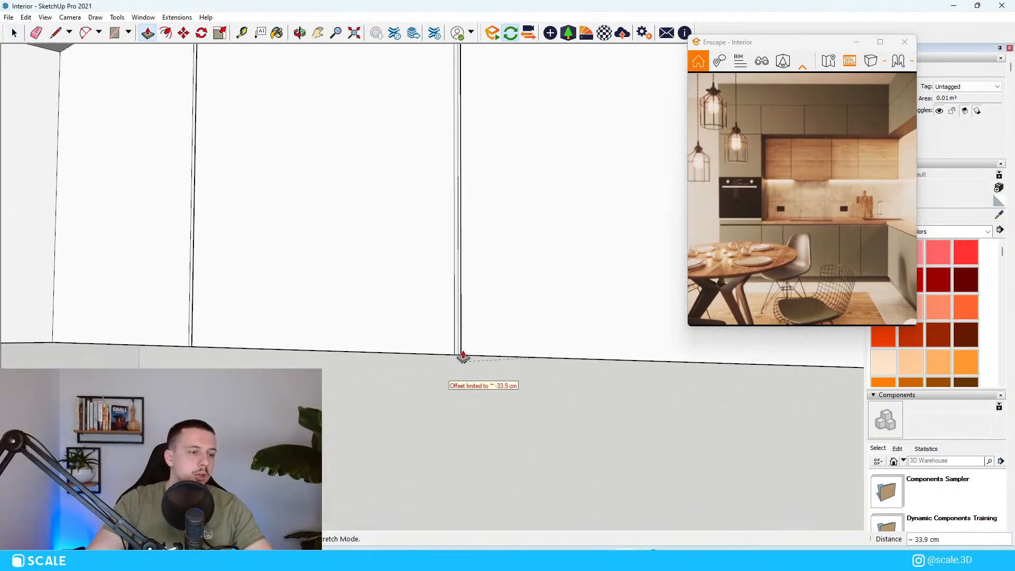
middle_click_drag(462, 356, 460, 315)
scroll(462, 359, "up", 2)
scroll(460, 355, "down", 6)
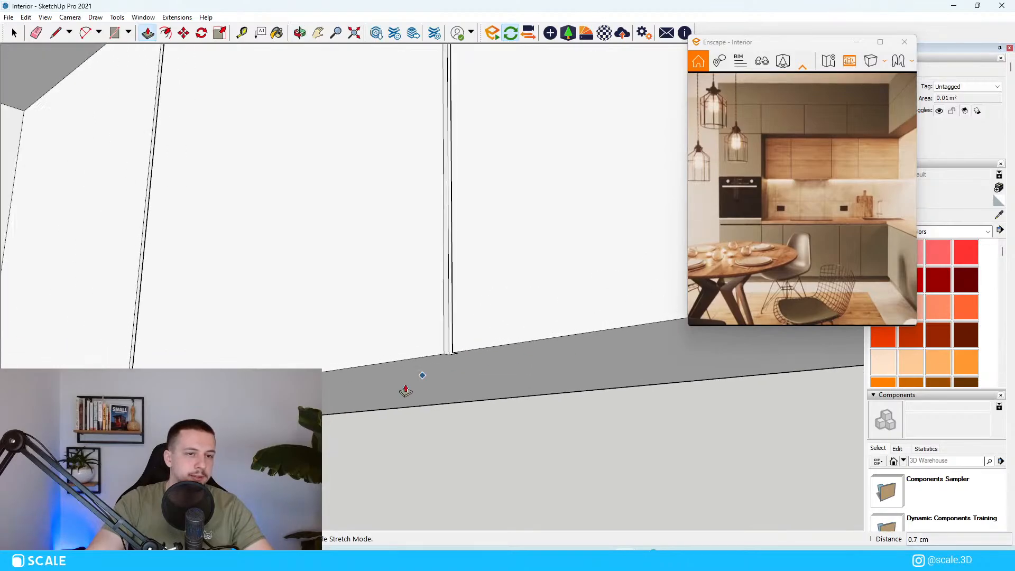
middle_click_drag(424, 434, 550, 408)
Try to draw a vertical gap strip about 67 cm tall along the outer edge of the side run's fourth middle-row front.
key("space")
left_click(593, 298)
scroll(593, 298, "up", 3)
middle_click_drag(593, 298, 547, 185)
key("r")
left_click(524, 273)
scroll(528, 233, "down", 5)
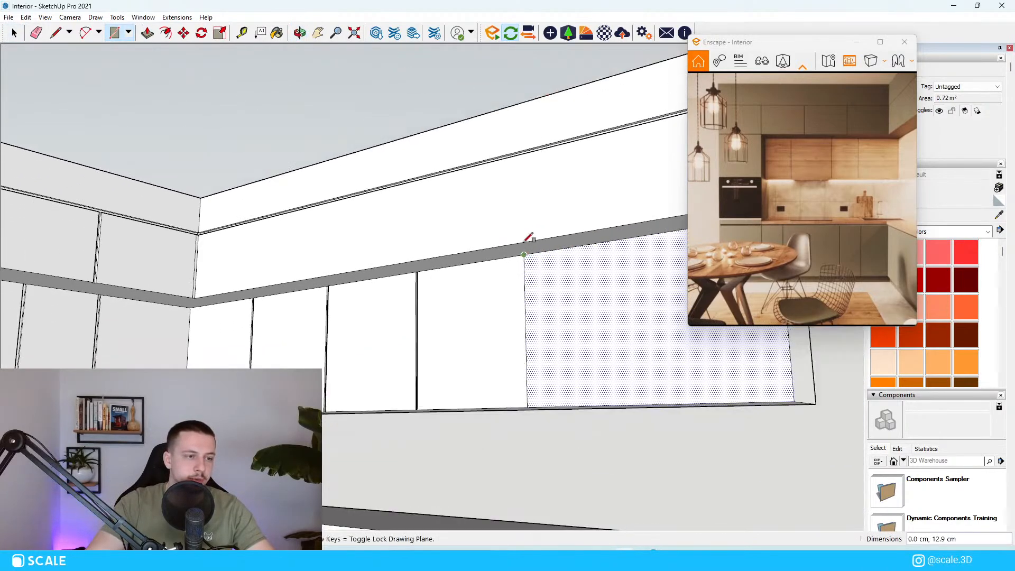
scroll(544, 363, "up", 5)
scroll(542, 366, "up", 2)
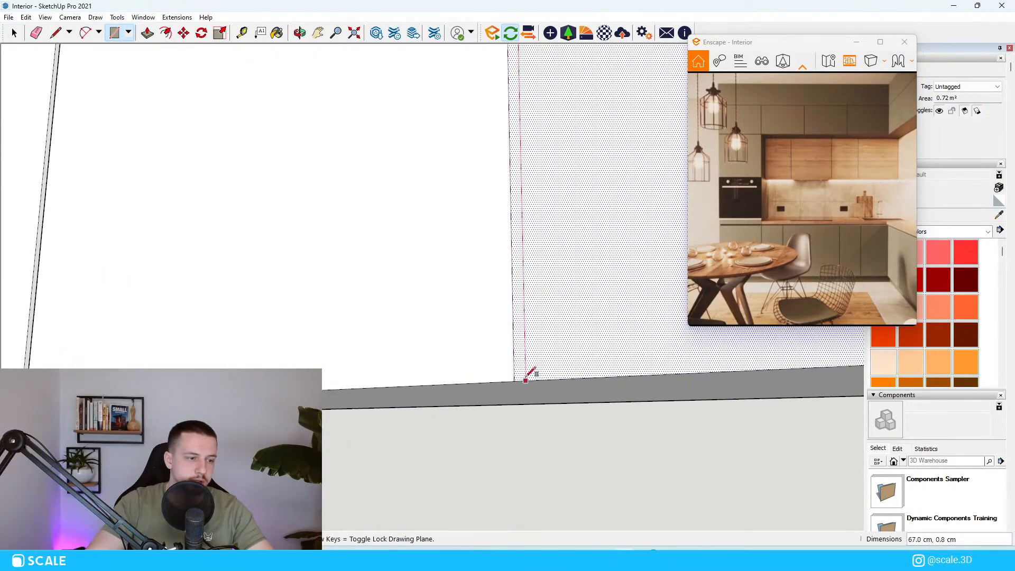
left_click(522, 382)
key("space")
left_click(513, 380)
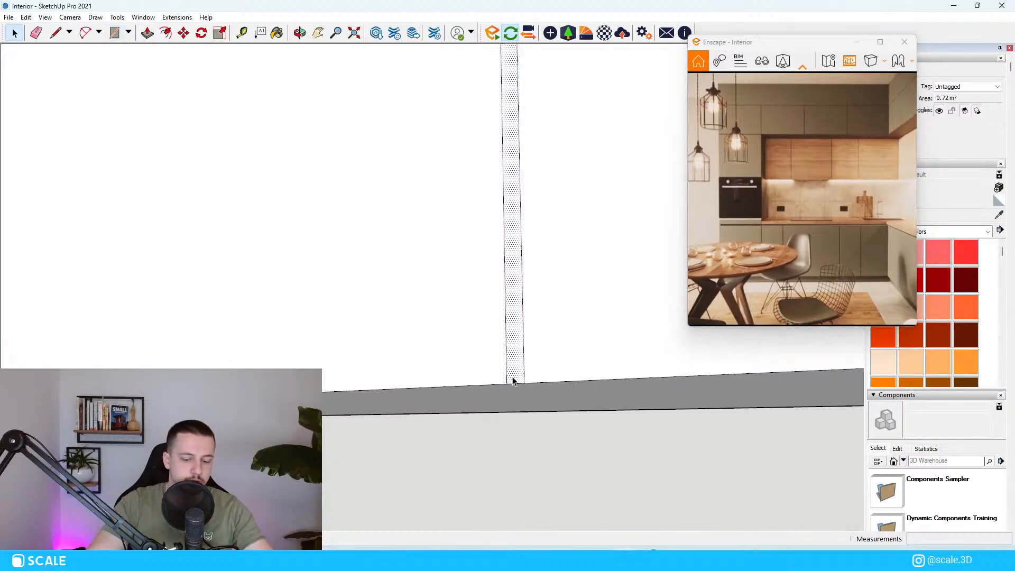
scroll(513, 380, "down", 6)
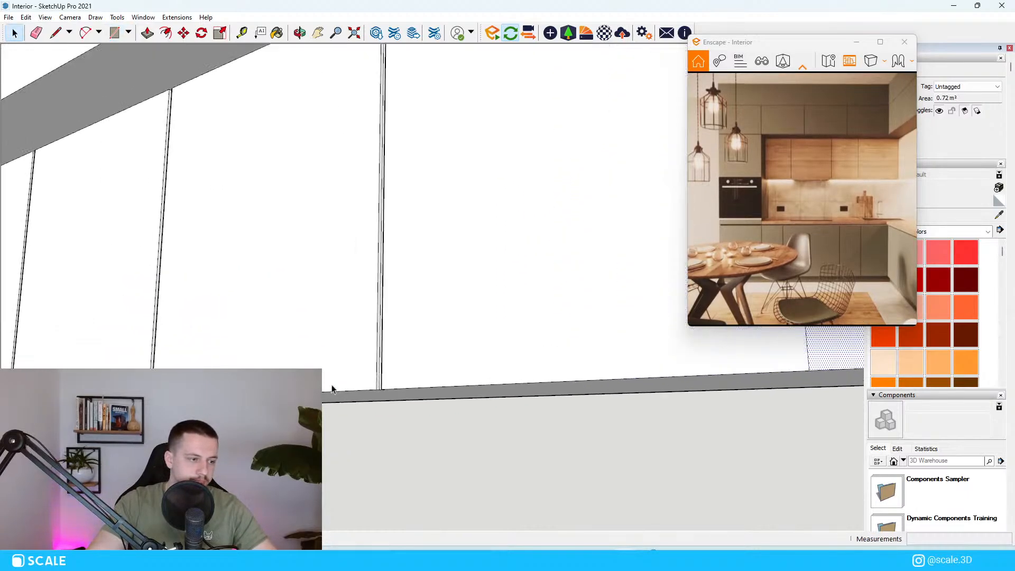
scroll(559, 390, "down", 5)
scroll(546, 336, "up", 7)
scroll(545, 336, "down", 2)
scroll(541, 296, "up", 1)
key("r")
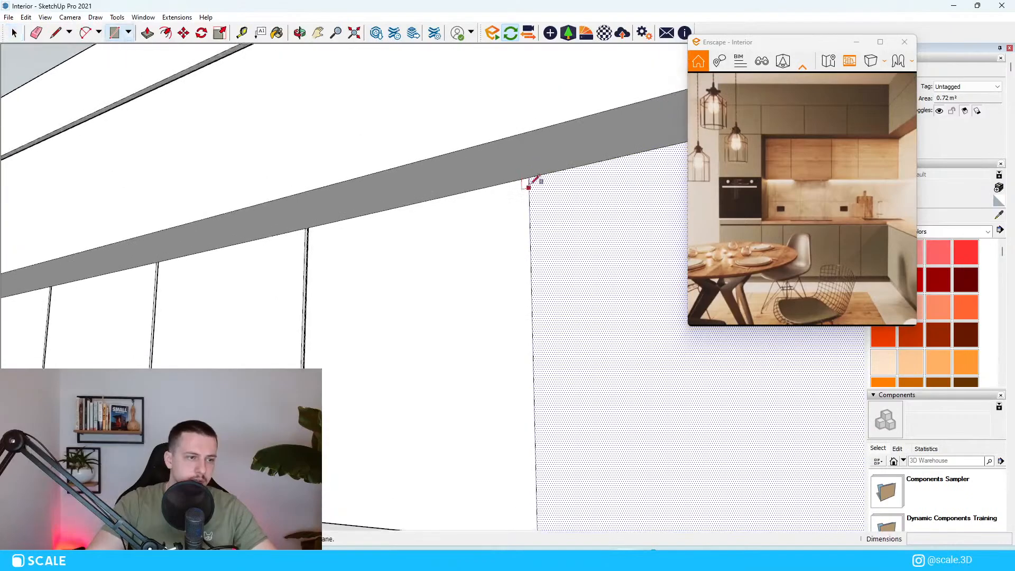
scroll(558, 215, "down", 3)
scroll(560, 367, "up", 6)
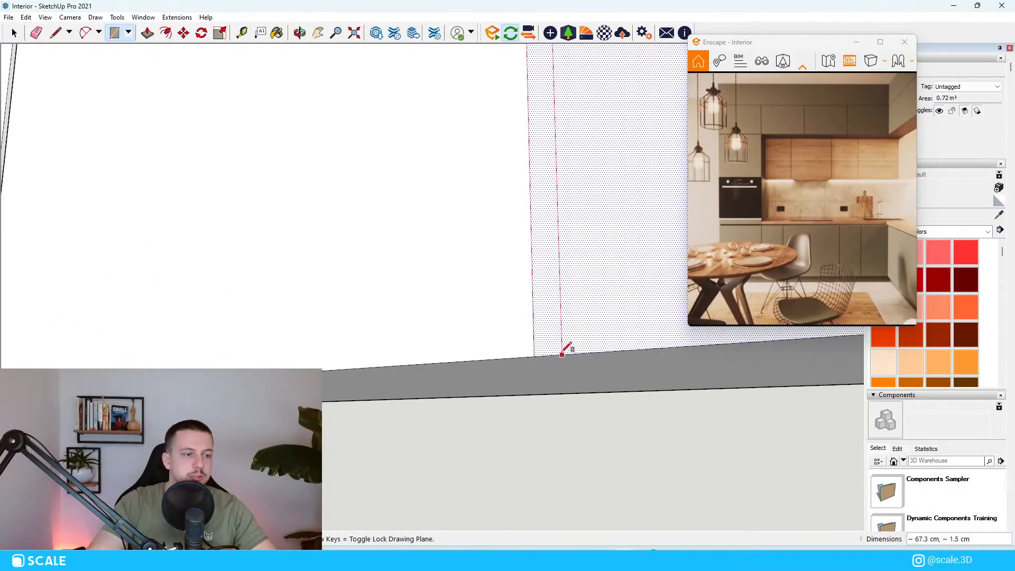
left_click(555, 348)
key("ctrl+z")
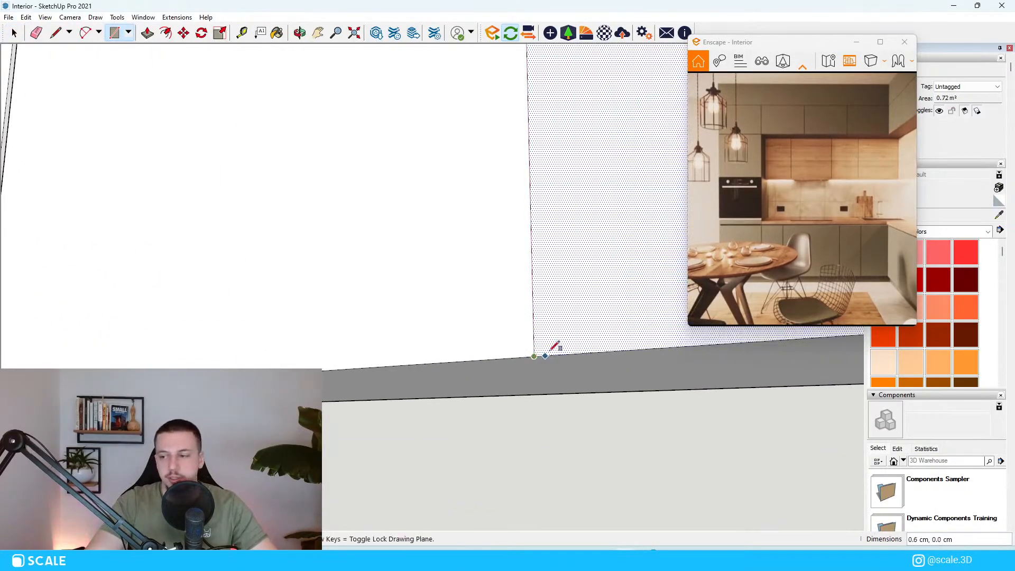
Draw a narrow full-height gap strip along the outer edge of the side run's fourth middle-row front, starting at its lower corner.
scroll(571, 343, "down", 5)
scroll(586, 317, "up", 7)
scroll(576, 285, "down", 2)
scroll(571, 254, "up", 2)
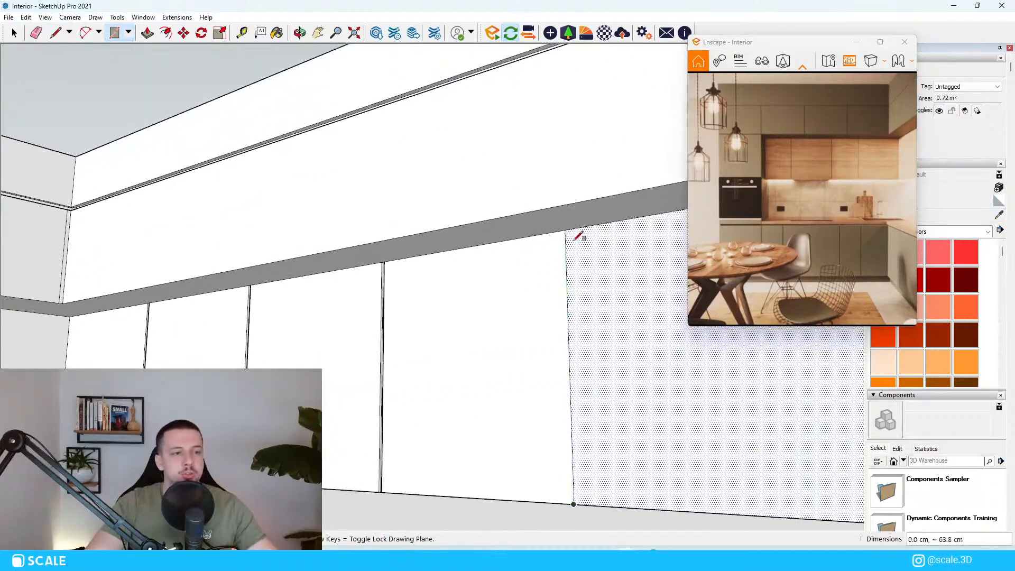
scroll(578, 235, "up", 2)
middle_click_drag(580, 211, 500, 332)
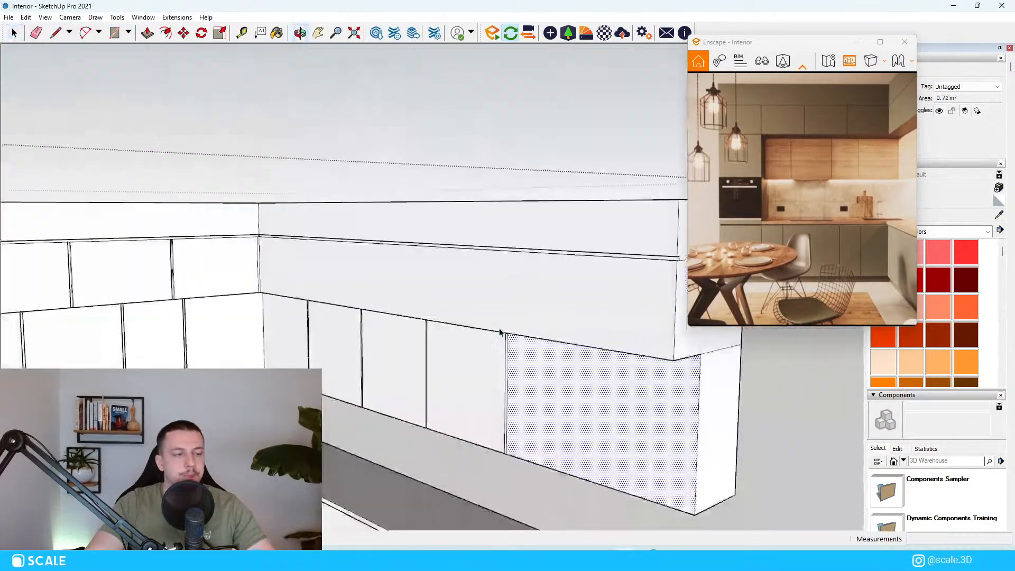
Push the new strip beside the side run's fourth middle-row front back 0.7 cm and leave the cabinet group.
scroll(501, 333, "down", 8)
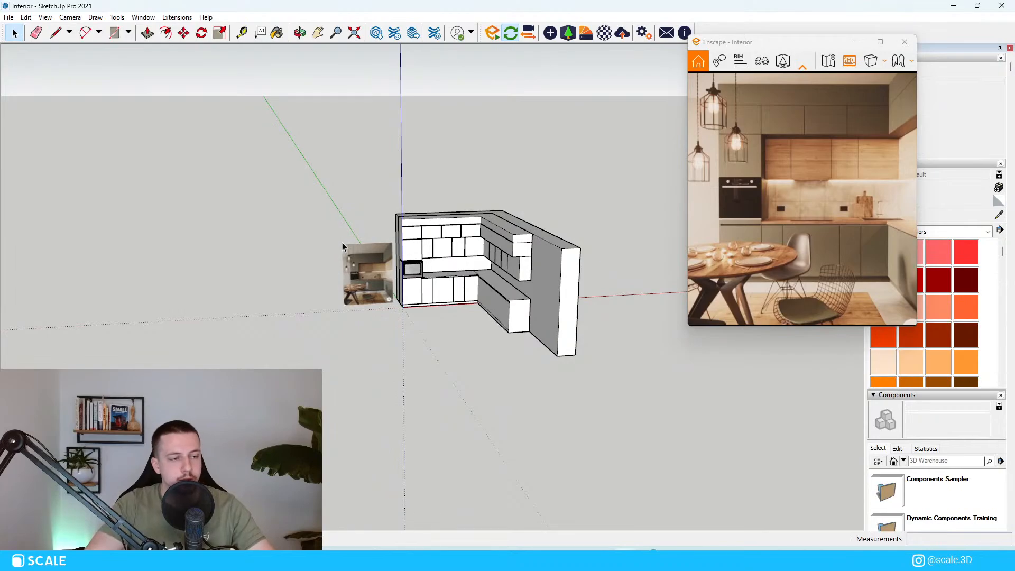
scroll(342, 247, "up", 6)
scroll(387, 255, "down", 2)
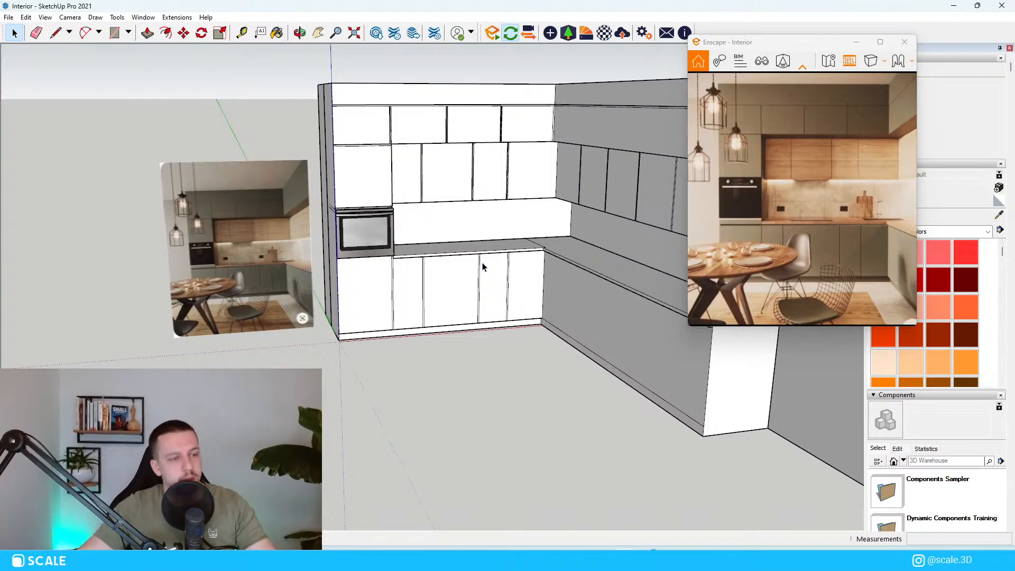
scroll(349, 180, "down", 5)
scroll(456, 167, "up", 10)
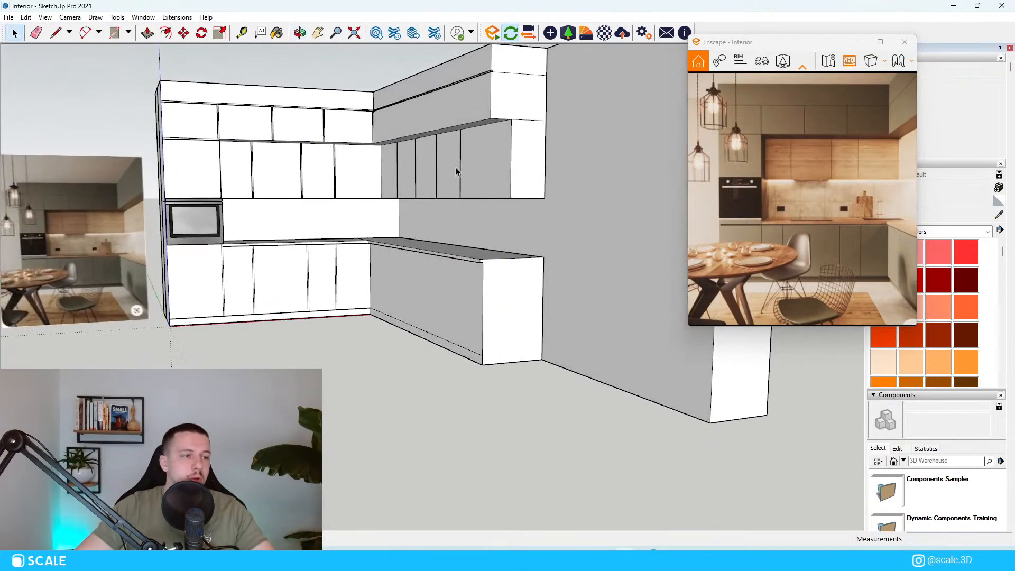
scroll(479, 262, "up", 4)
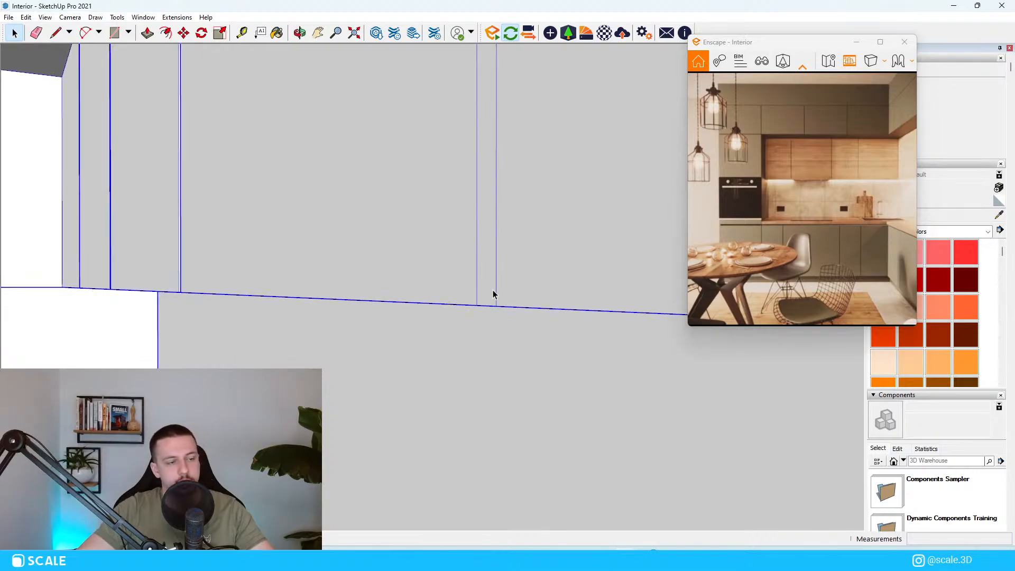
double_click(493, 291)
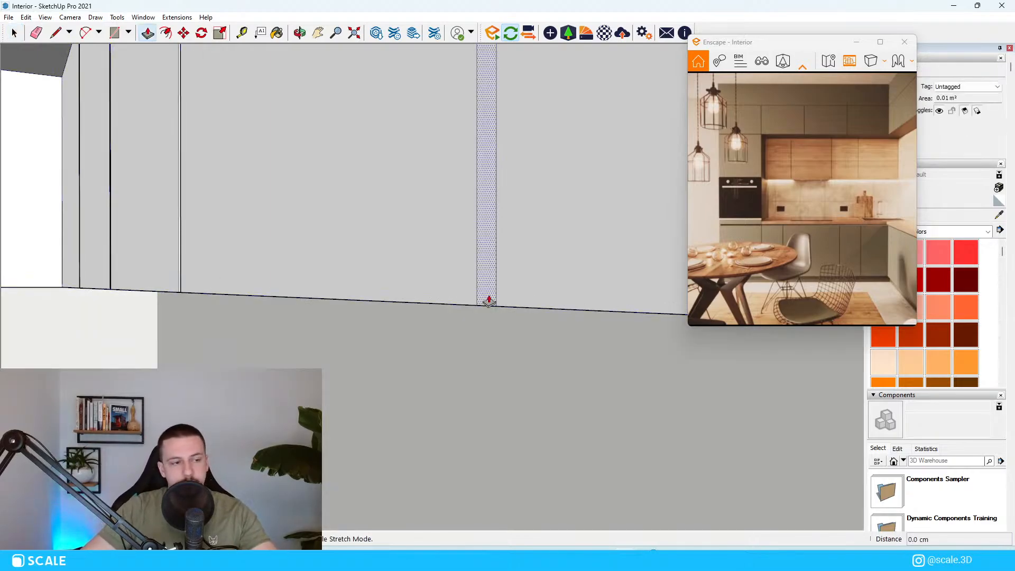
left_click(489, 301)
scroll(444, 332, "down", 3)
scroll(285, 322, "up", 4)
scroll(349, 318, "down", 3)
middle_click_drag(365, 359, 371, 343)
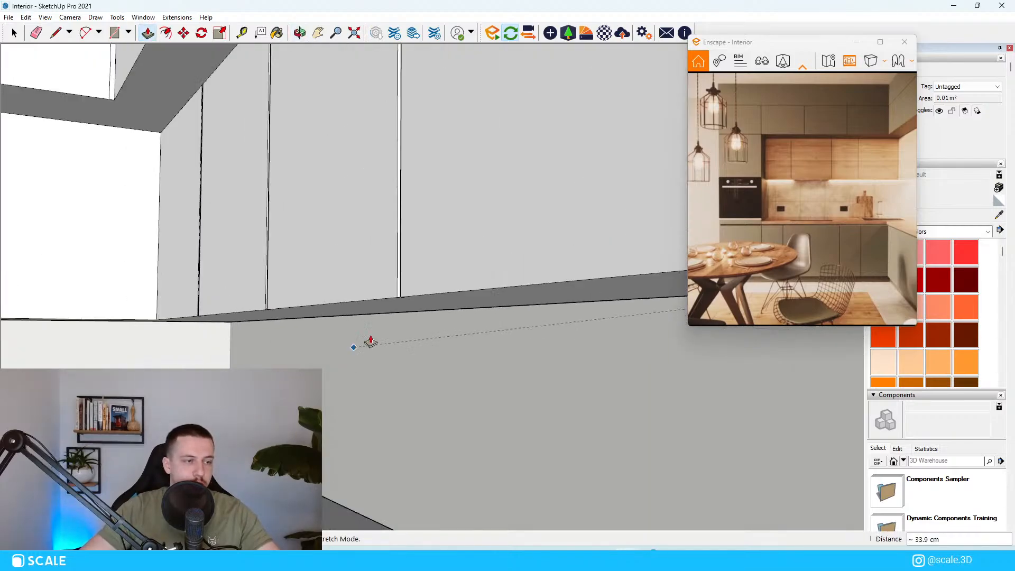
scroll(425, 283, "up", 2)
middle_click_drag(401, 311, 437, 255)
scroll(382, 329, "up", 1)
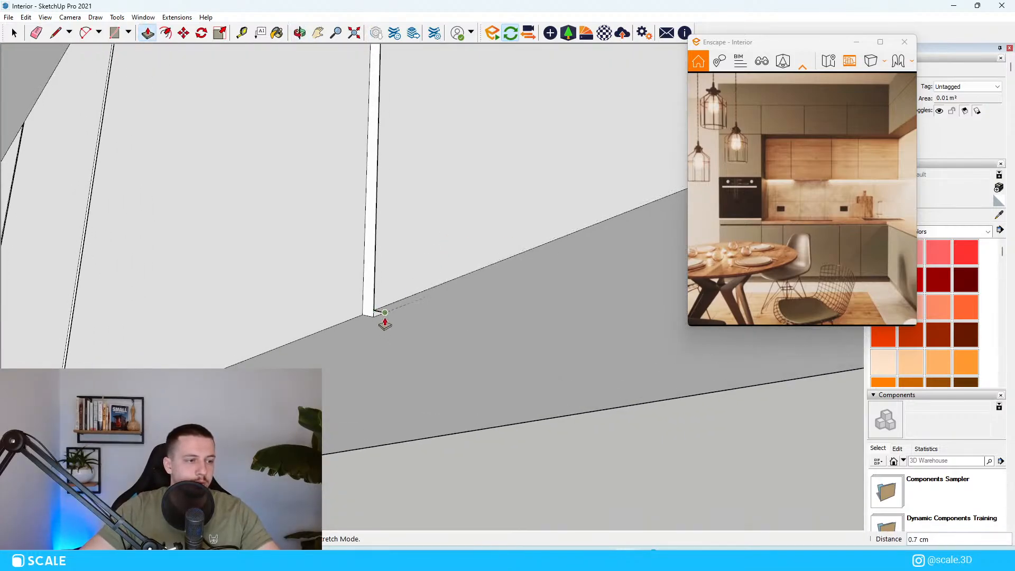
left_click(385, 312)
scroll(389, 318, "down", 3)
middle_click_drag(444, 90, 489, 193)
scroll(502, 188, "down", 4)
key("space")
left_click(512, 181)
Push the plinth face beneath the side run's base cabinets back about 2.1 cm.
scroll(522, 203, "down", 2)
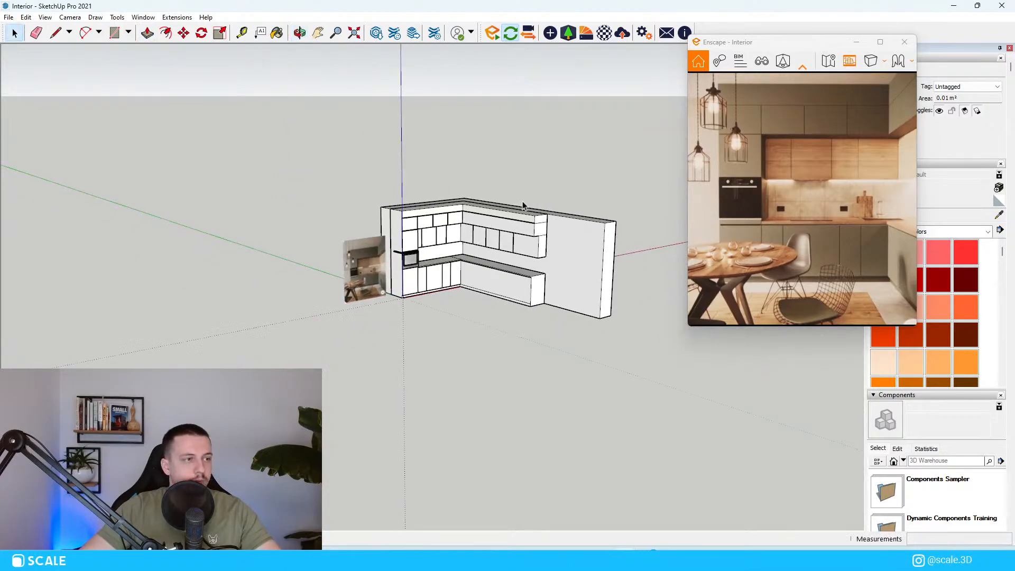
scroll(499, 324, "up", 3)
middle_click_drag(499, 324, 386, 266)
scroll(464, 250, "up", 1)
scroll(571, 331, "up", 5)
middle_click_drag(517, 285, 505, 278)
scroll(239, 196, "up", 5)
middle_click_drag(242, 195, 406, 159)
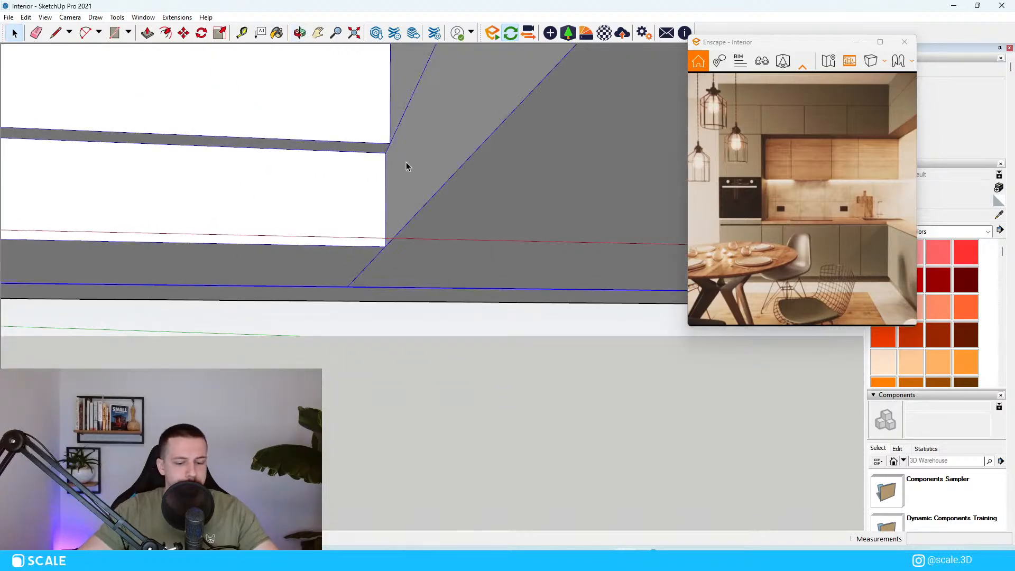
left_click(405, 175)
key("p")
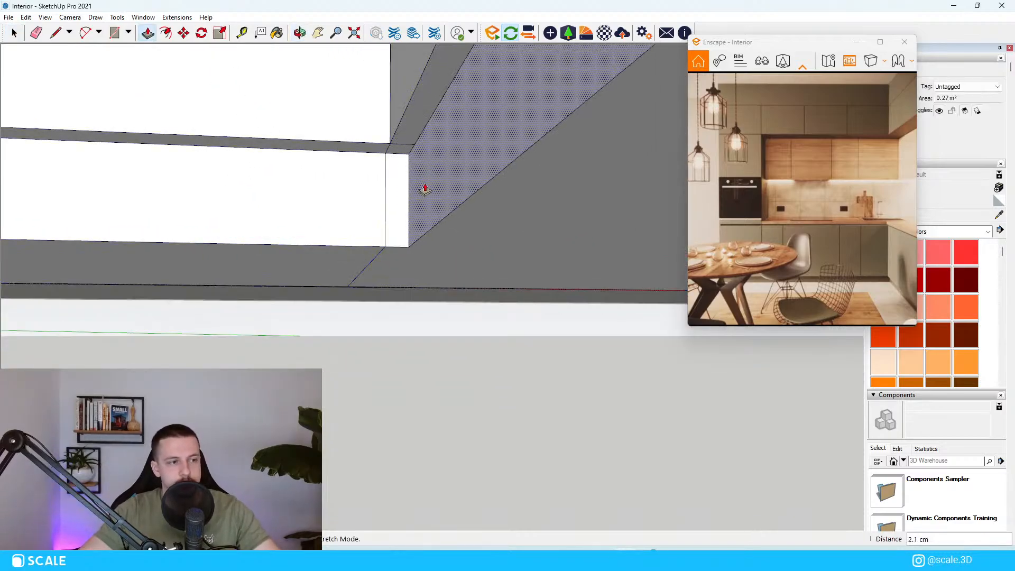
left_click(425, 190)
key("space")
Draw a base cabinet front rectangle about 81.6 × 60.2 cm on the side run's lower face, starting at the inner corner.
scroll(383, 242, "down", 5)
middle_click_drag(383, 243, 406, 259)
scroll(431, 161, "down", 8)
middle_click_drag(428, 165, 368, 137)
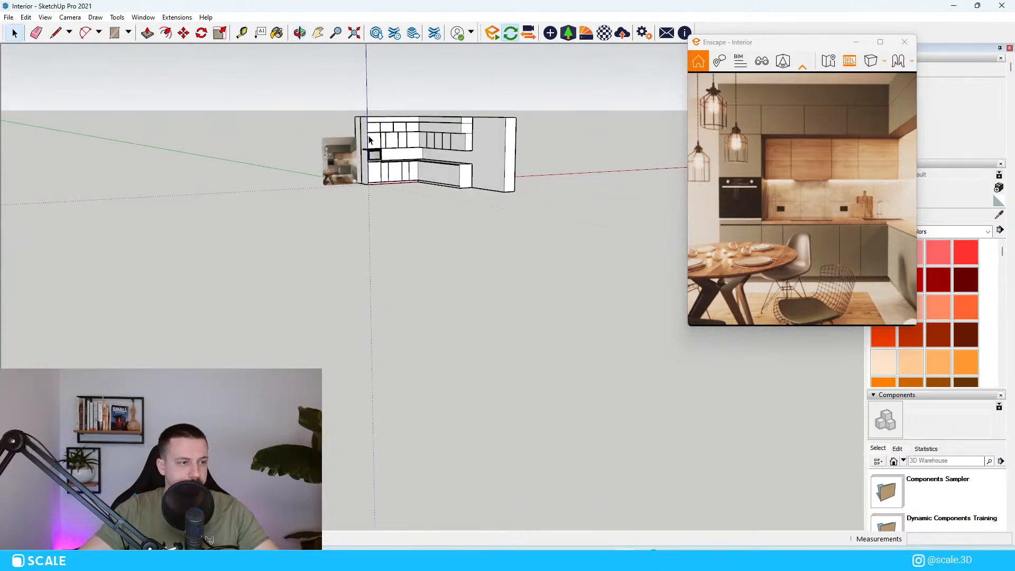
scroll(369, 139, "up", 5)
middle_click_drag(465, 132, 585, 111)
scroll(523, 166, "down", 1)
scroll(471, 231, "up", 3)
middle_click_drag(450, 238, 434, 227)
scroll(325, 238, "up", 5)
middle_click_drag(344, 229, 343, 232)
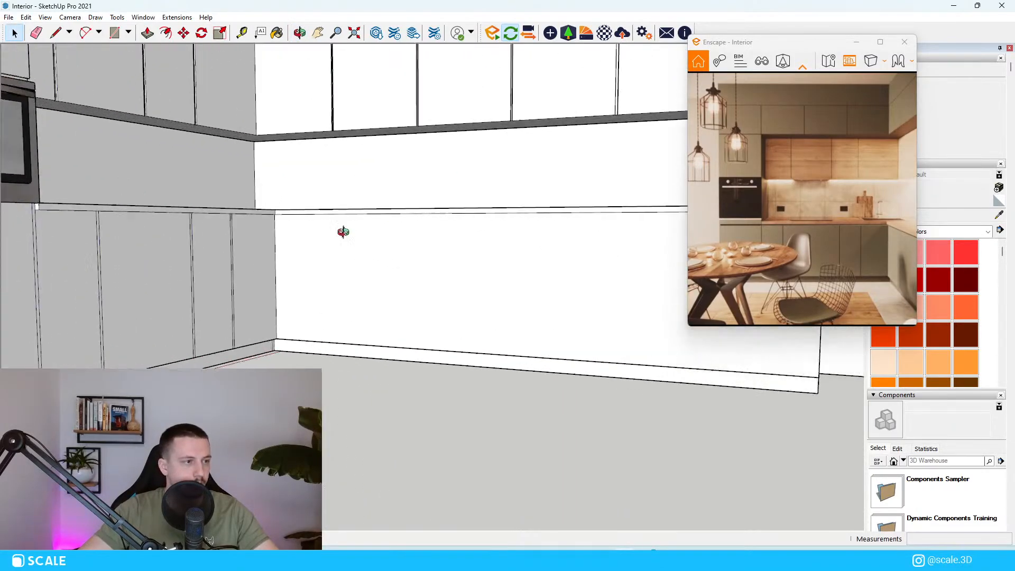
left_click(311, 244)
scroll(301, 251, "up", 4)
key("b")
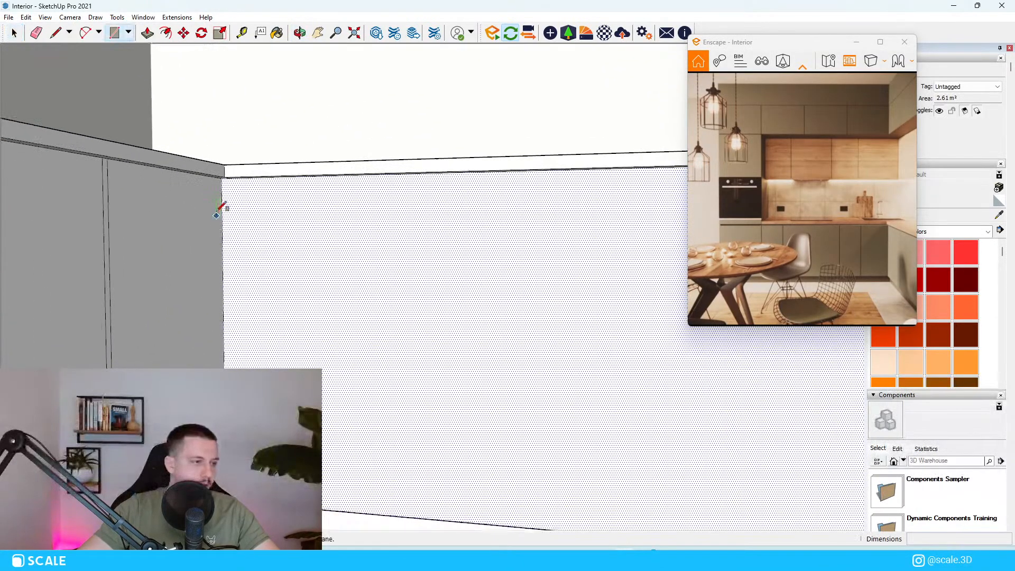
scroll(216, 214, "up", 1)
middle_click_drag(228, 170, 344, 283)
left_click(227, 148)
scroll(345, 284, "down", 5)
scroll(415, 394, "up", 3)
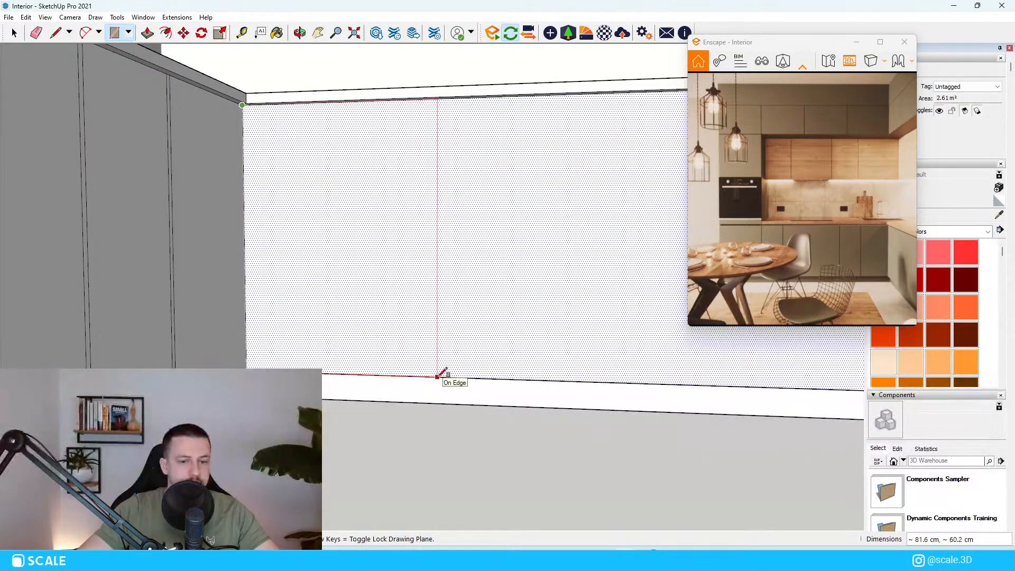
left_click(437, 377)
Copy the base front rectangle along the side run's lower face at 61.3 cm spacing, leaving narrow gaps between the fronts.
key("space")
left_click(374, 292)
key("ctrl")
left_click(248, 369)
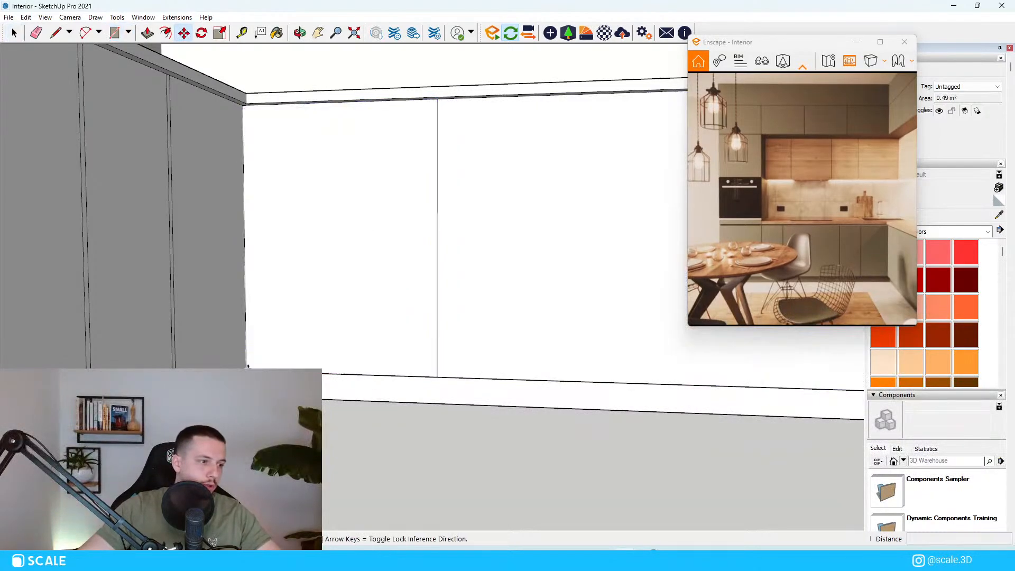
scroll(444, 378, "up", 3)
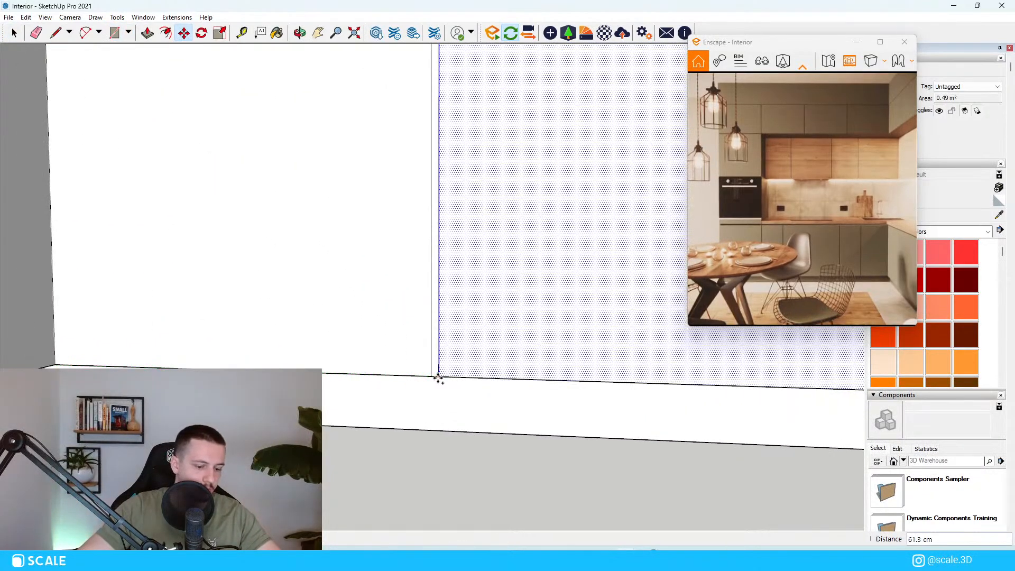
key("Return")
key("space")
scroll(422, 220, "down", 3)
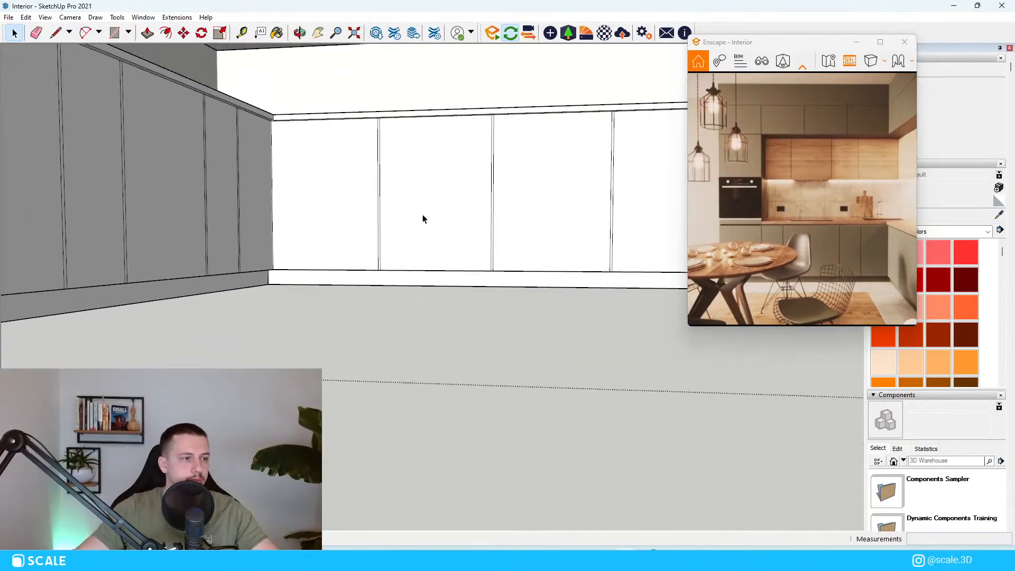
Push the first vertical strip between the side run's base fronts back 1.0 cm.
scroll(399, 163, "up", 5)
scroll(373, 106, "up", 4)
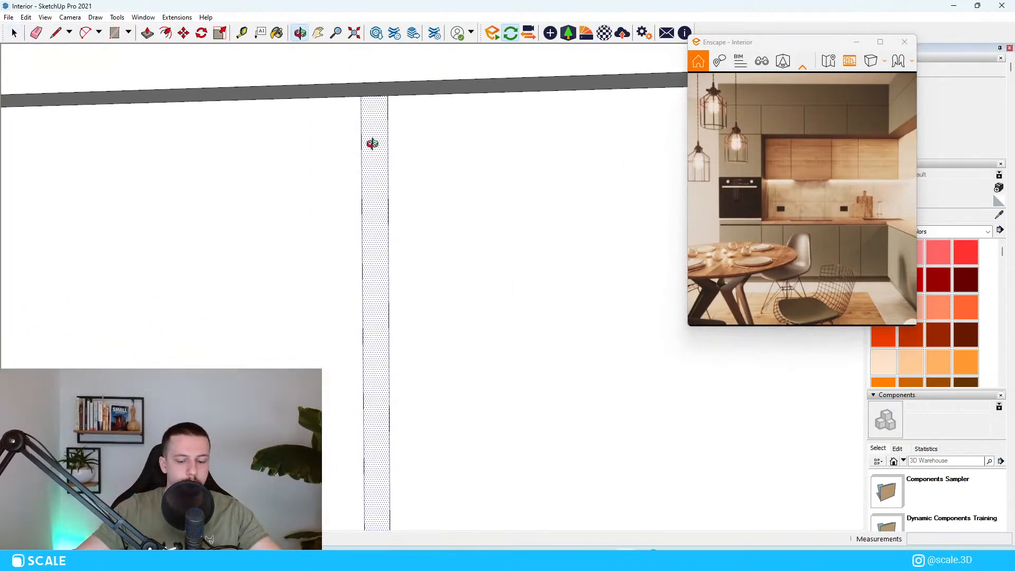
left_click(385, 146)
scroll(275, 153, "down", 8)
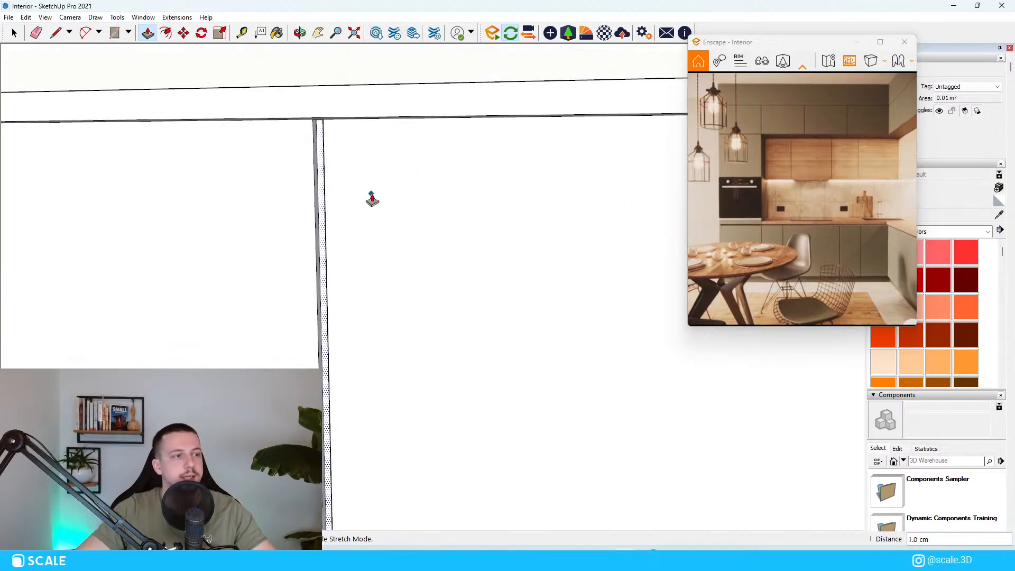
Push the second vertical strip between the side run's base fronts back 1.0 cm.
scroll(460, 144, "up", 1)
scroll(440, 211, "up", 4)
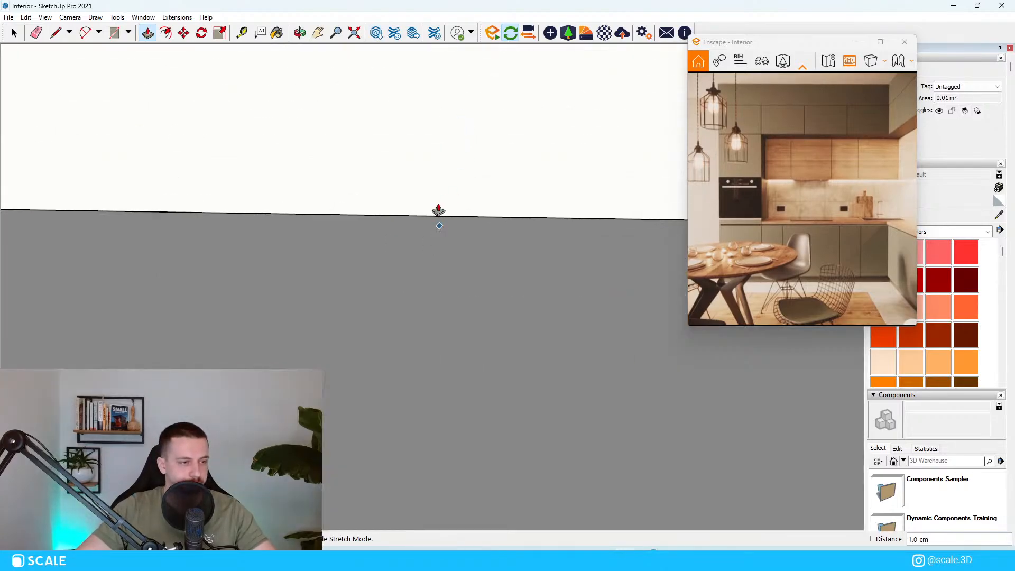
key("space")
left_click(453, 291)
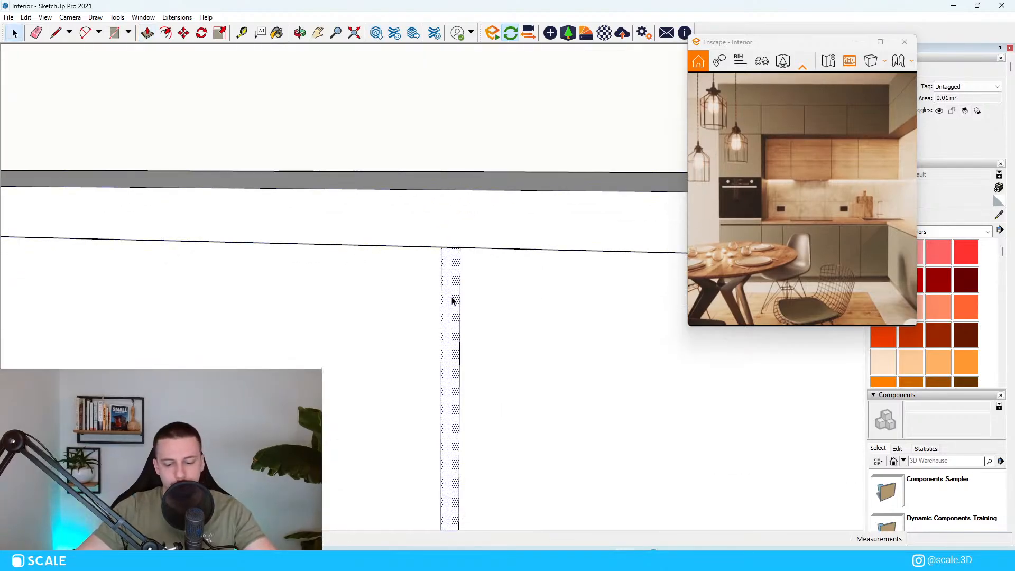
key("p")
left_click(452, 301)
scroll(529, 228, "down", 5)
scroll(608, 219, "down", 3)
scroll(484, 291, "up", 2)
scroll(285, 351, "up", 2)
scroll(391, 185, "down", 3)
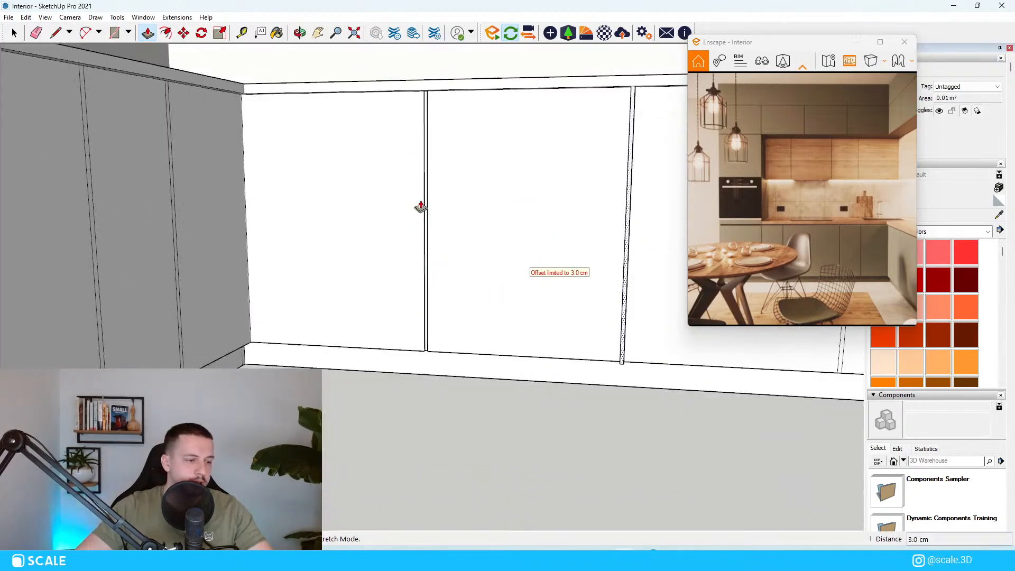
scroll(449, 287, "up", 6)
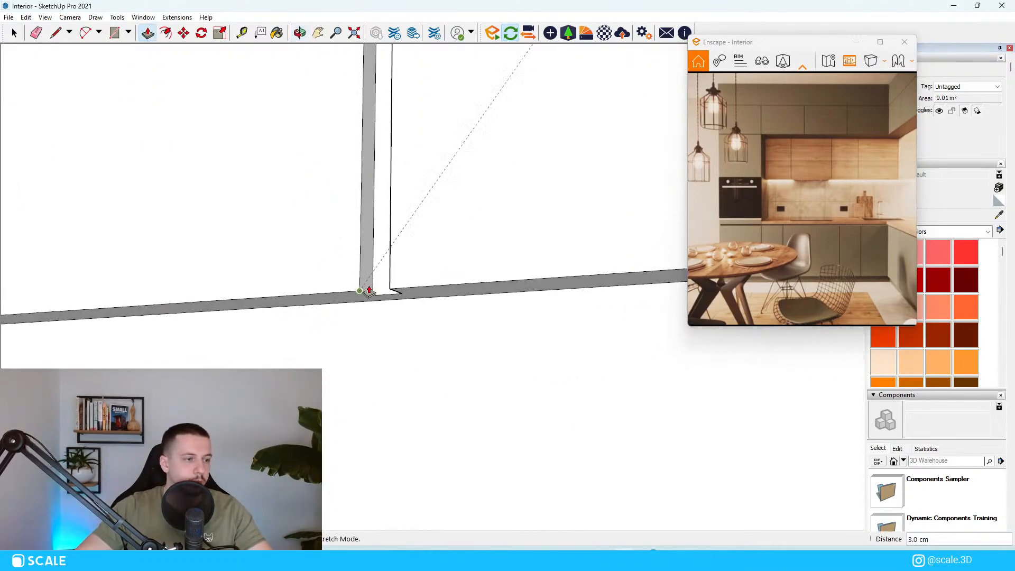
left_click(361, 291)
scroll(377, 302, "down", 6)
middle_click_drag(376, 304, 353, 375)
scroll(352, 375, "down", 5)
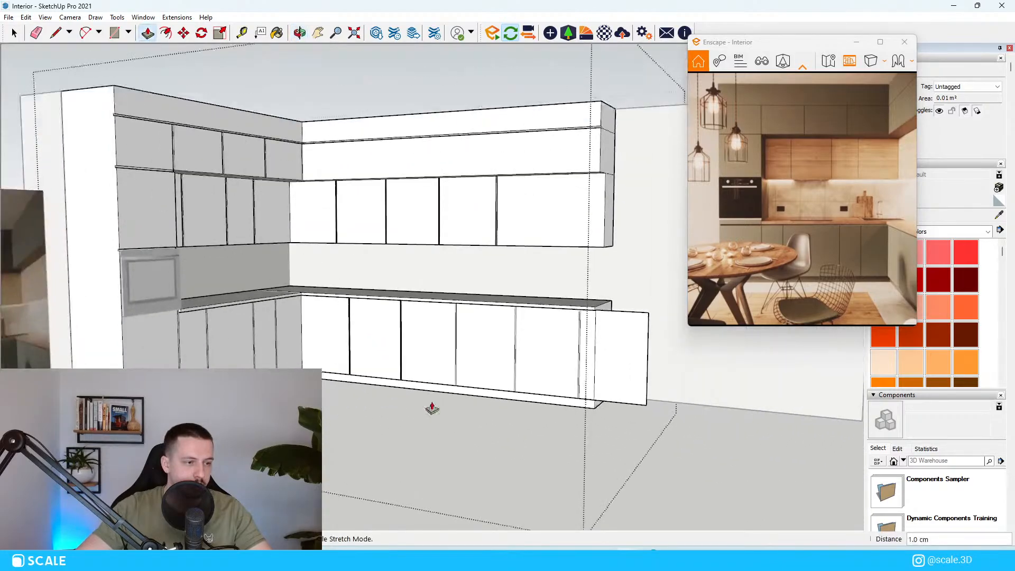
Push the third vertical strip between the side run's base fronts back to the depth of the gaps already recessed.
scroll(464, 386, "up", 8)
key("space")
left_click(381, 359)
key("p")
left_click(383, 361)
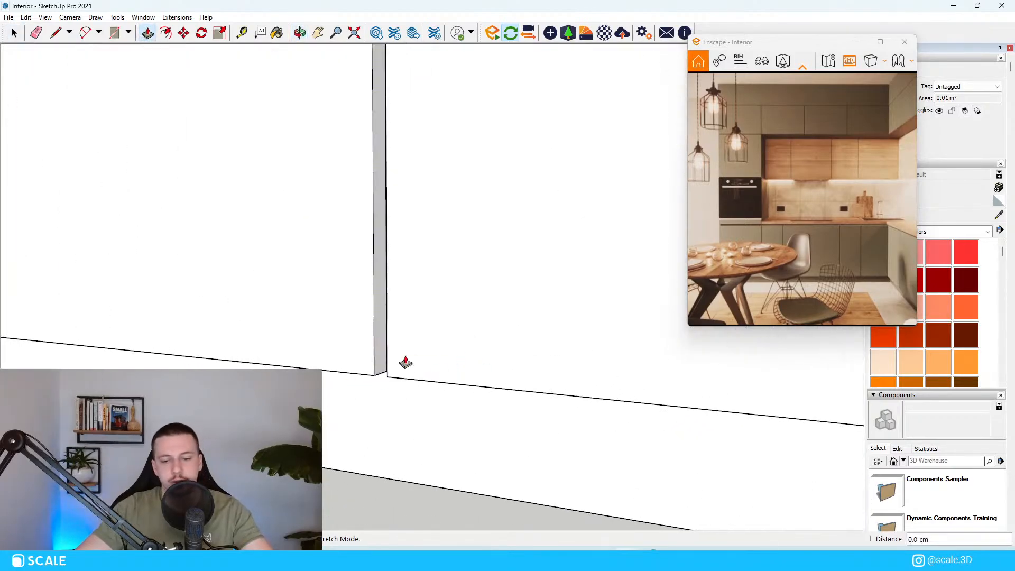
scroll(406, 362, "down", 6)
scroll(397, 344, "up", 7)
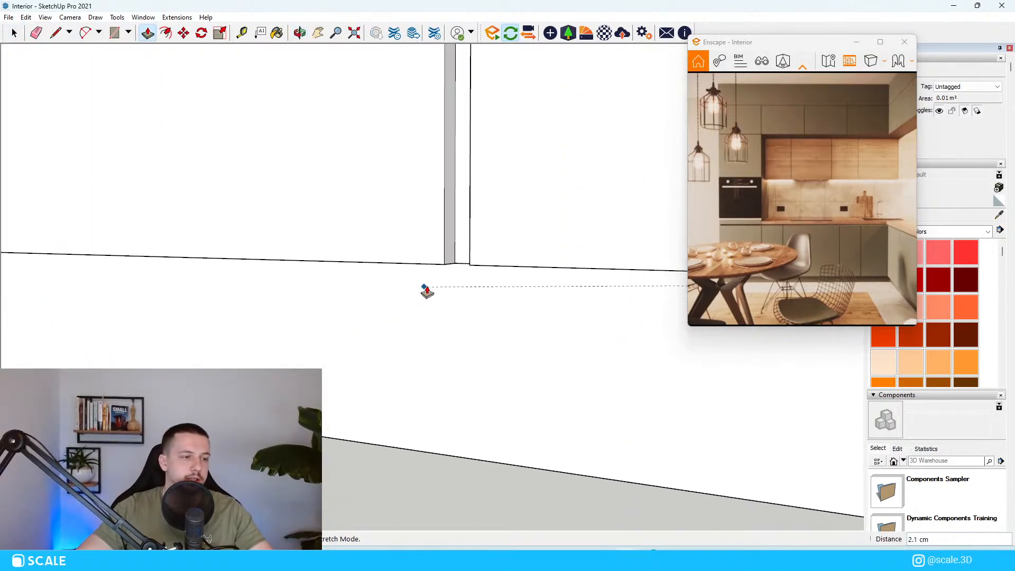
left_click(463, 269)
scroll(397, 294, "down", 8)
Push the fourth vertical strip between the side run's base fronts back 1.0 cm.
key("space")
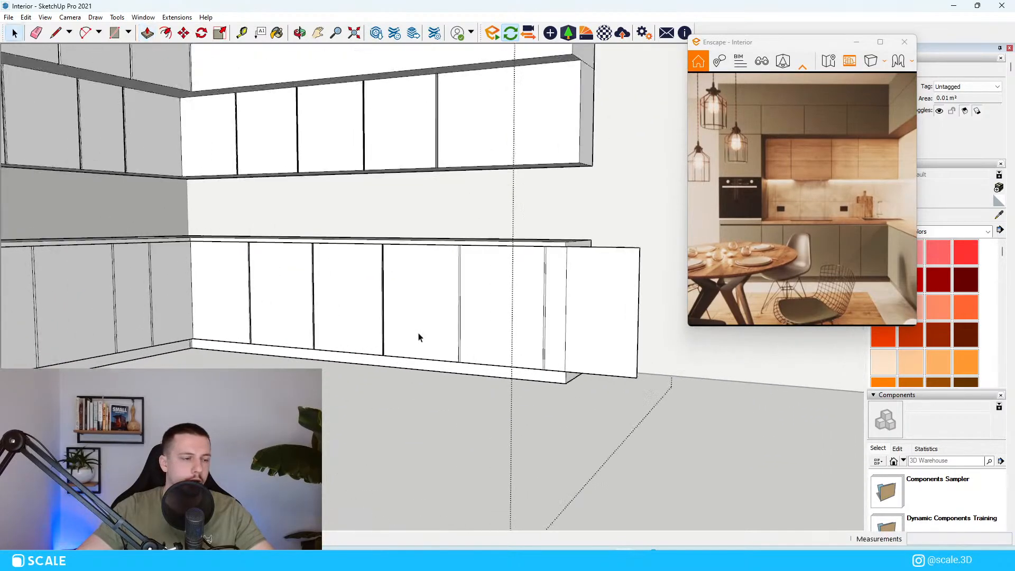
scroll(658, 446, "up", 8)
key("p")
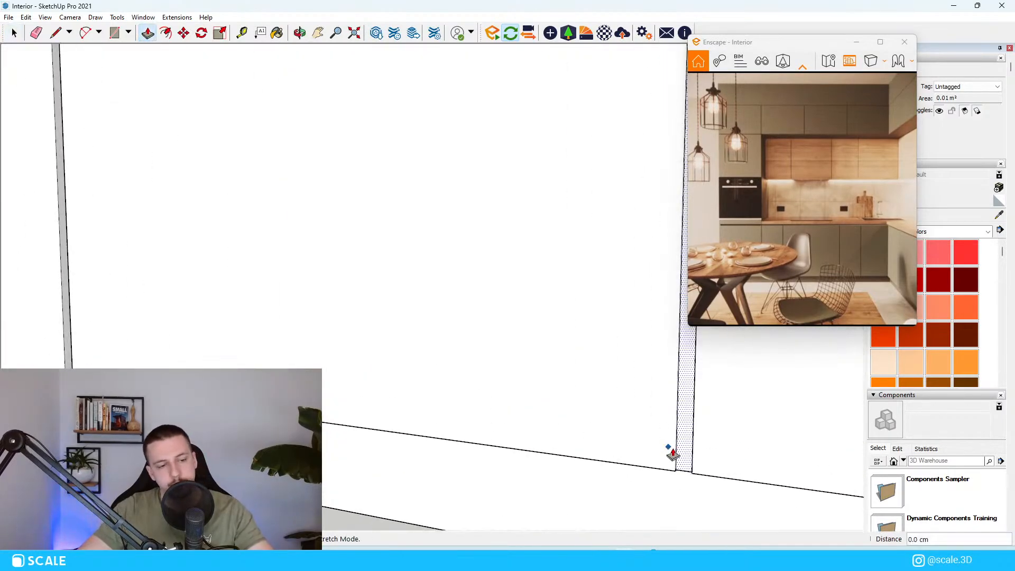
scroll(674, 450, "down", 3)
scroll(368, 426, "up", 6)
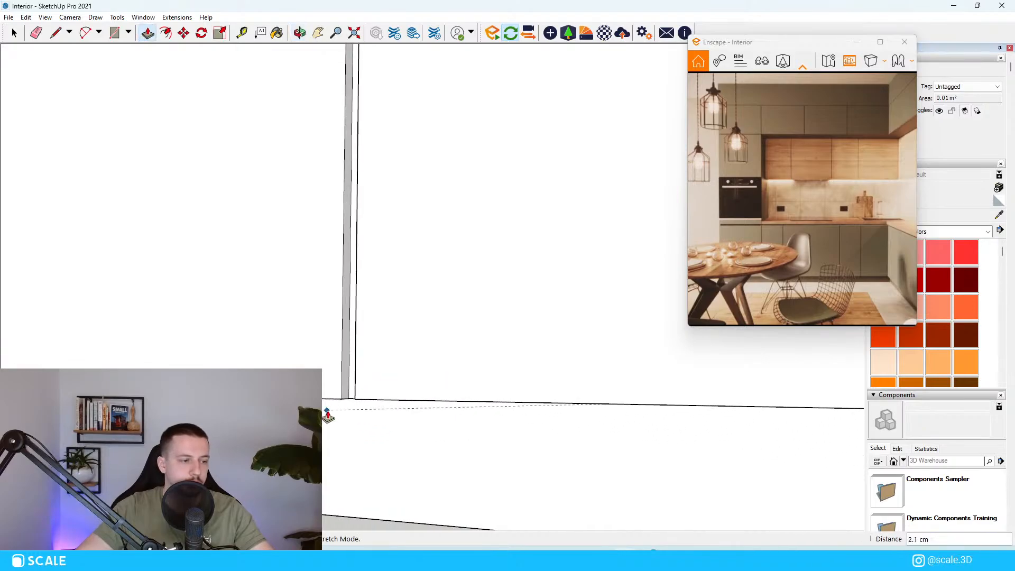
key("space")
scroll(344, 434, "down", 5)
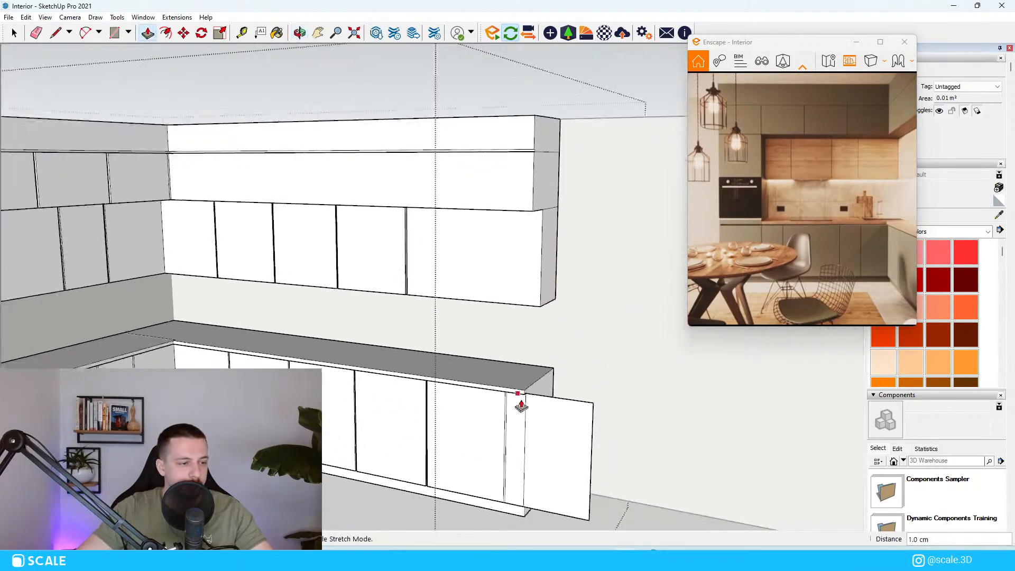
Push the last vertical strip near the outer end of the side run's base cabinets back 1.0 cm.
scroll(503, 408, "up", 5)
left_click(517, 357)
left_click(510, 357)
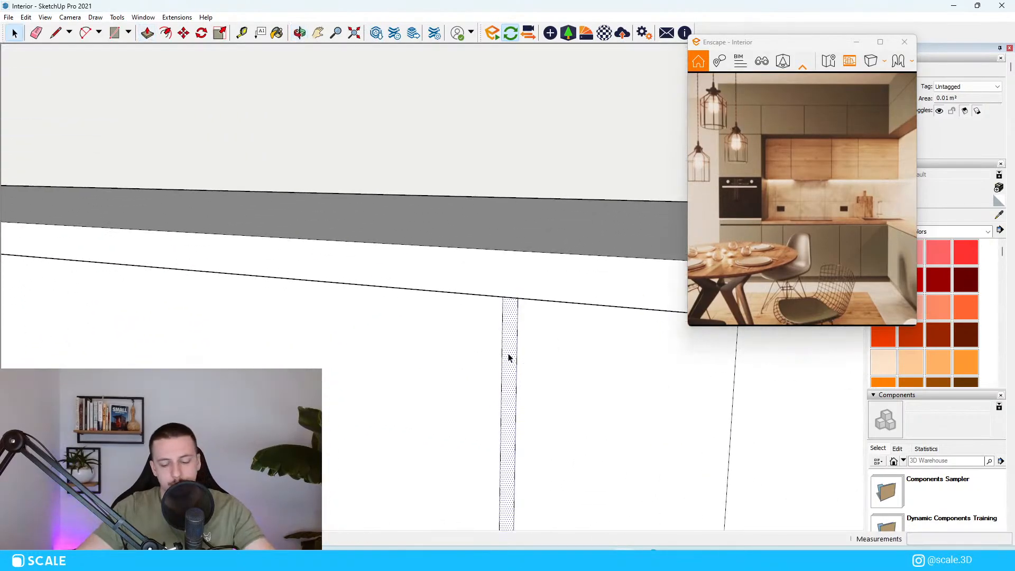
key("p")
left_click(509, 358)
scroll(565, 294, "down", 6)
scroll(525, 336, "up", 10)
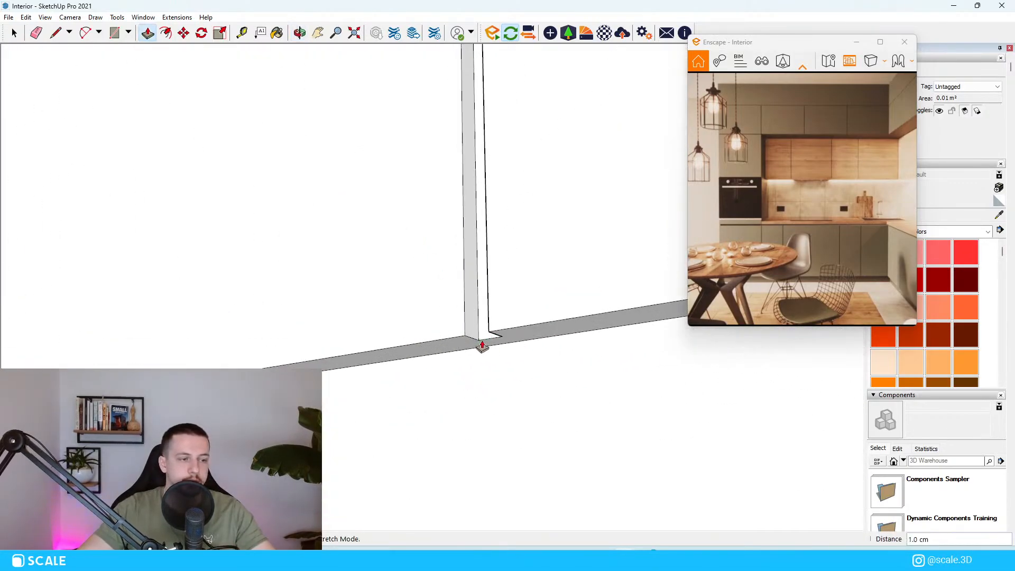
key("space")
scroll(497, 333, "down", 8)
scroll(539, 349, "up", 10)
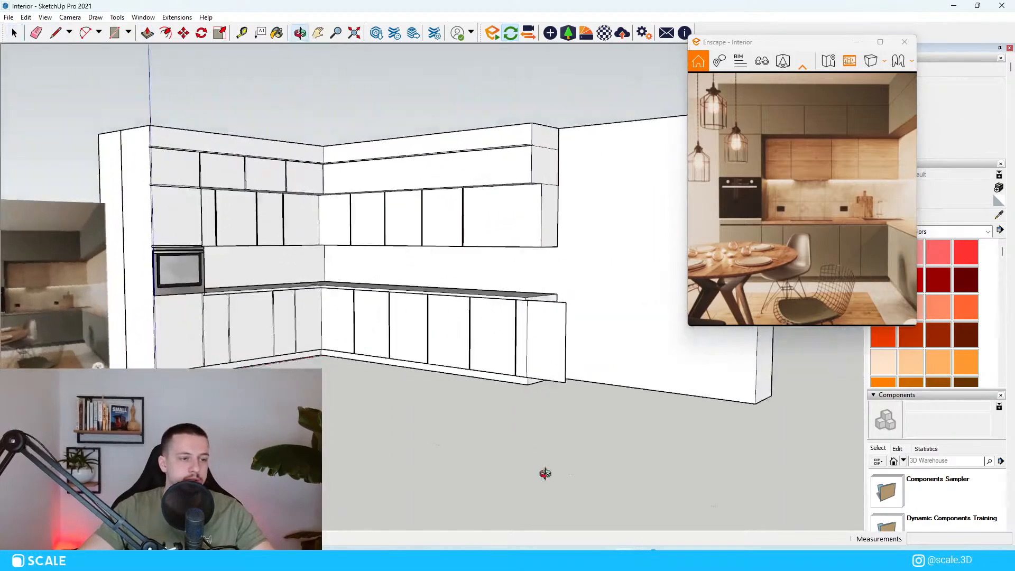
Recess the flush vertical strip between the side run's third and fourth base fronts by 1 cm.
left_click(616, 469)
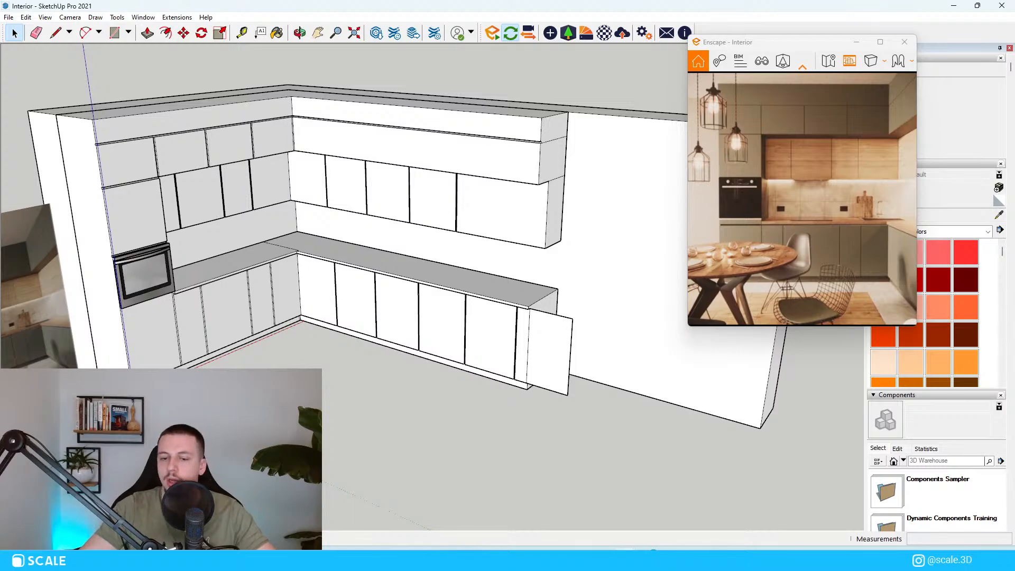
scroll(469, 311, "up", 6)
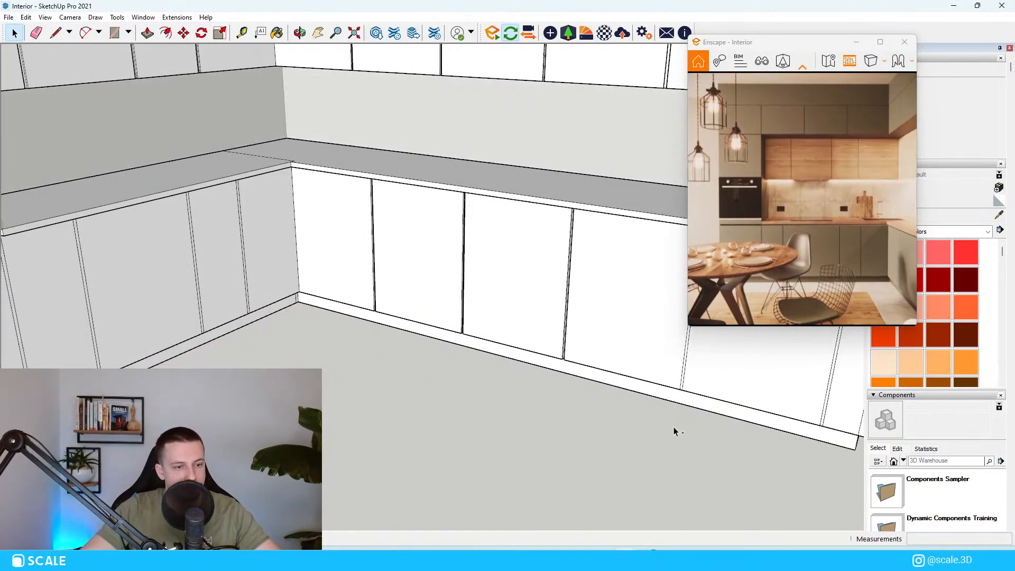
scroll(496, 425, "up", 8)
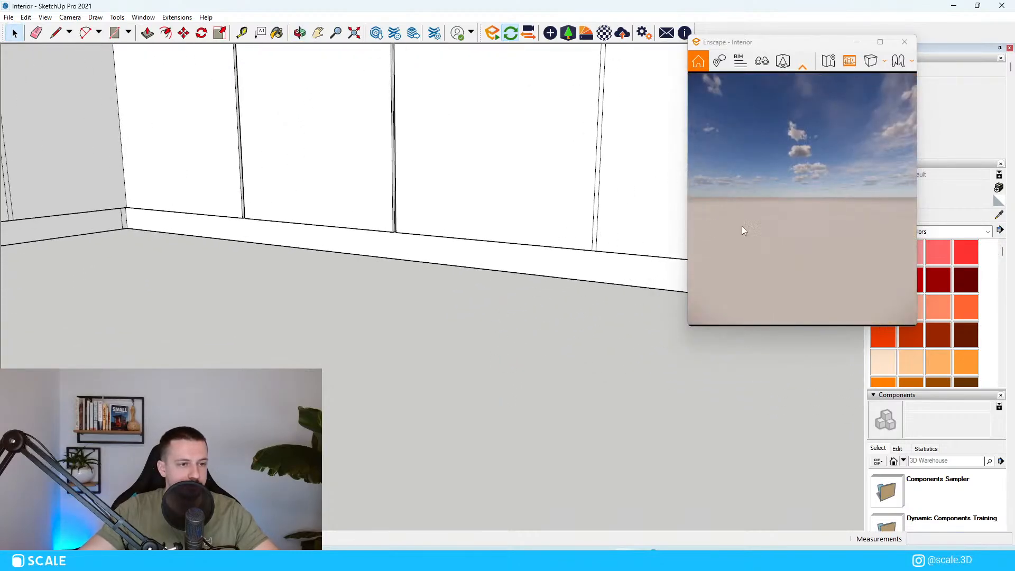
scroll(743, 226, "down", 5)
scroll(795, 222, "up", 3)
middle_click_drag(496, 262, 552, 249)
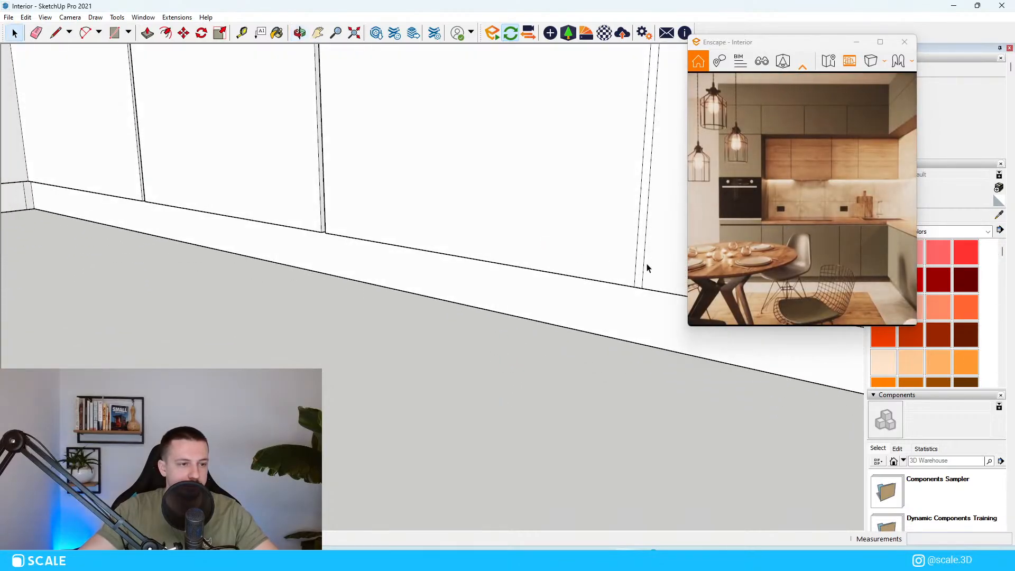
left_click(641, 277)
middle_click_drag(641, 278, 462, 197)
key("p")
left_click(637, 282)
scroll(336, 263, "up", 8)
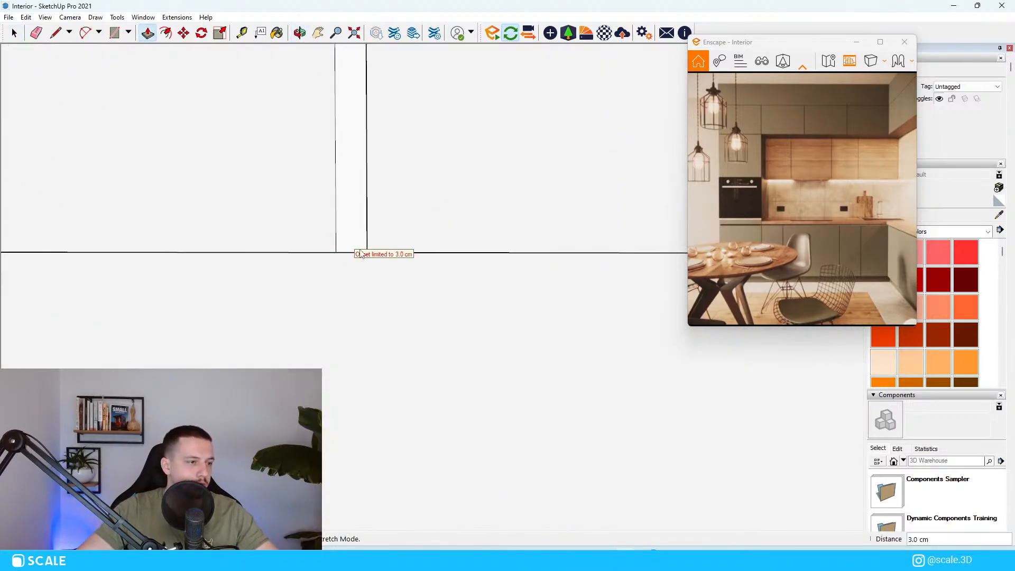
type("1")
key("Return")
middle_click_drag(529, 264, 433, 213)
scroll(340, 274, "down", 4)
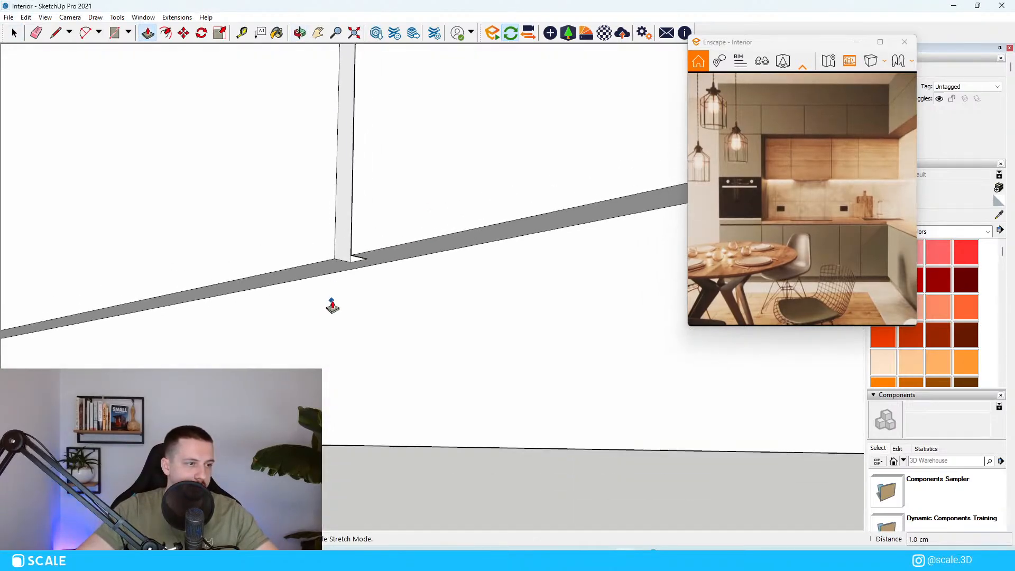
Recess the remaining two vertical strips toward the outer end of the side run's base cabinets by the same depth.
middle_click_drag(332, 306, 313, 317)
scroll(317, 318, "down", 6)
scroll(489, 290, "up", 7)
key("space")
left_click(469, 333)
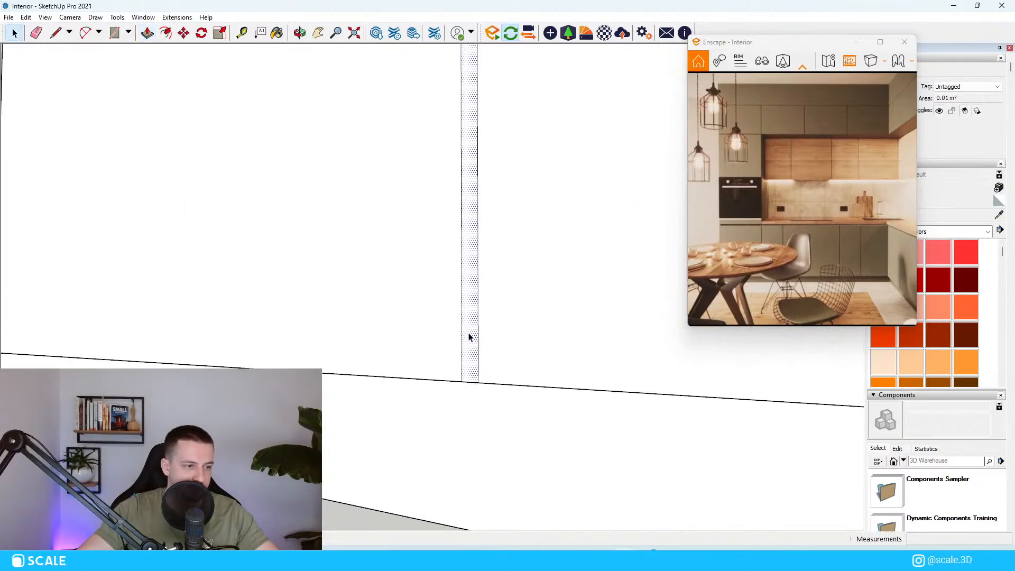
key("p")
scroll(423, 365, "down", 5)
scroll(559, 390, "up", 3)
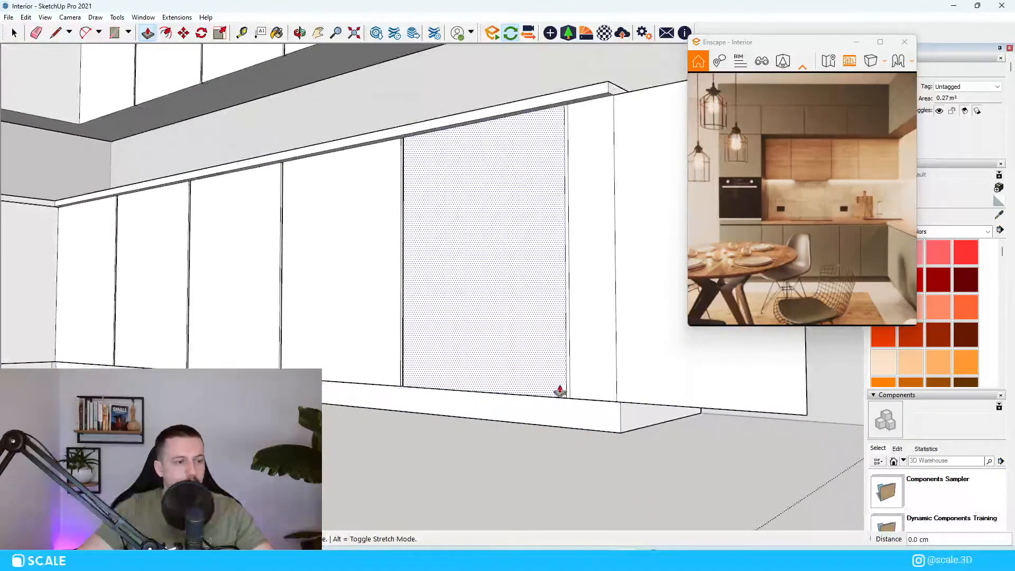
scroll(560, 391, "up", 6)
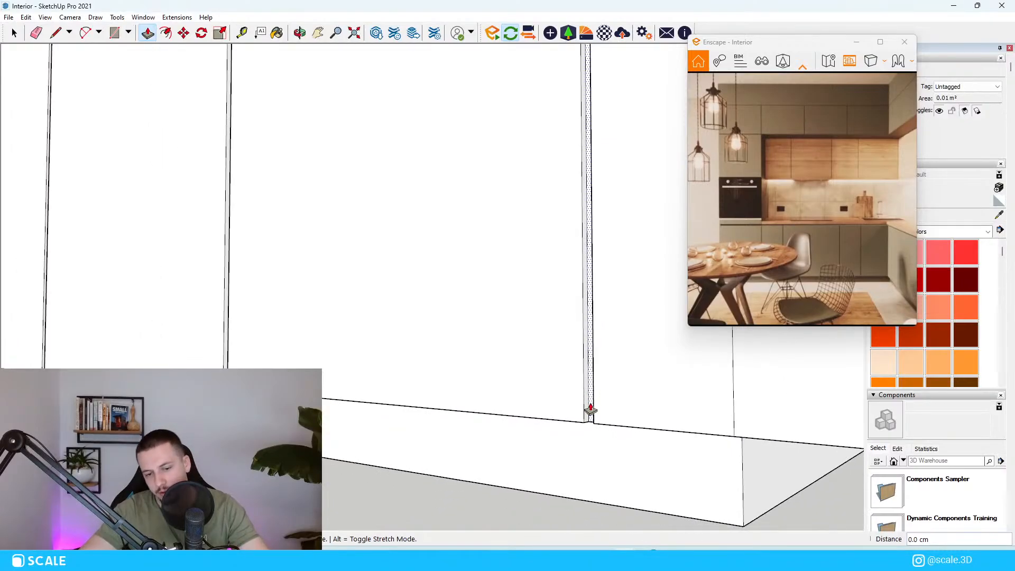
scroll(581, 409, "down", 8)
key("space")
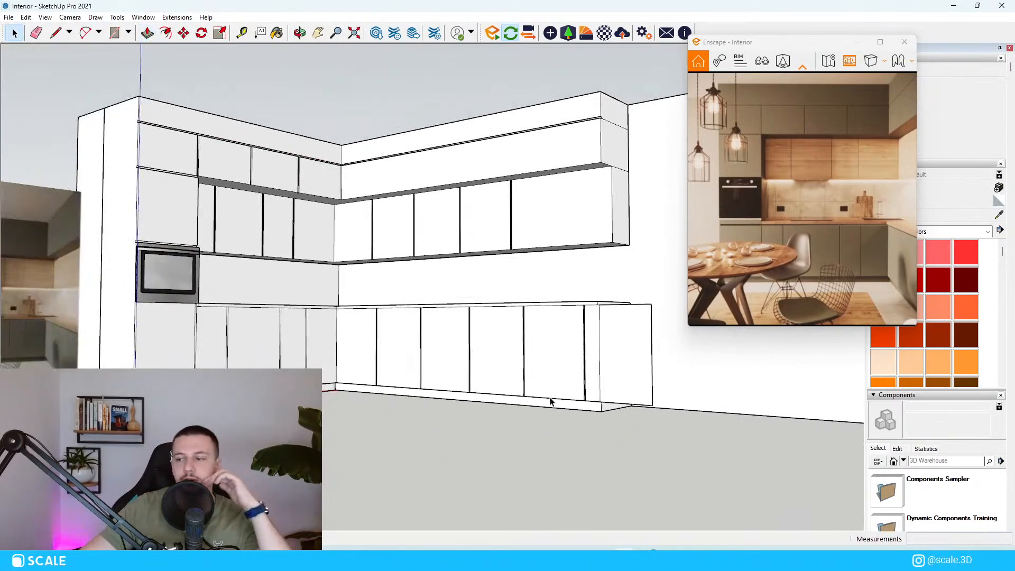
Delete the surplus front face and its edges projecting past the outer end of the side run's base cabinets.
middle_click_drag(553, 226, 437, 375)
scroll(488, 333, "up", 6)
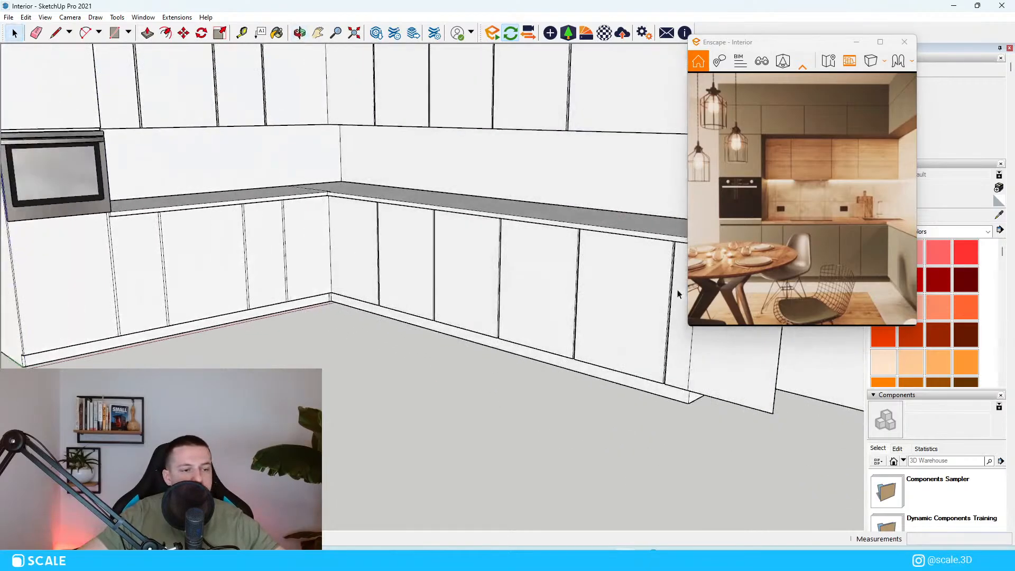
scroll(544, 335, "down", 5)
scroll(544, 328, "up", 5)
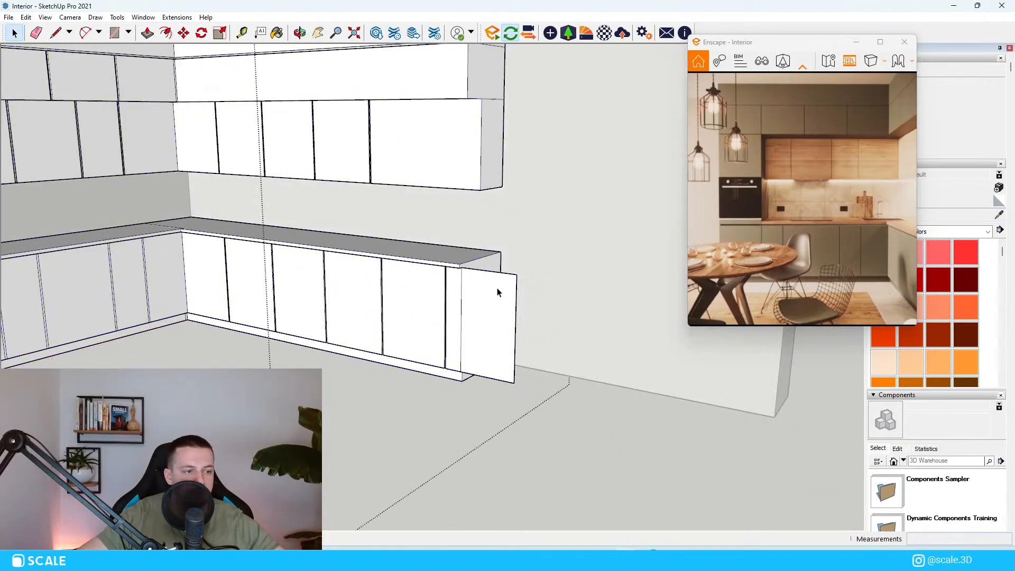
left_click(497, 293)
middle_click_drag(492, 291, 627, 342)
left_click_drag(631, 404, 610, 350)
key("Delete")
middle_click_drag(614, 263, 606, 263)
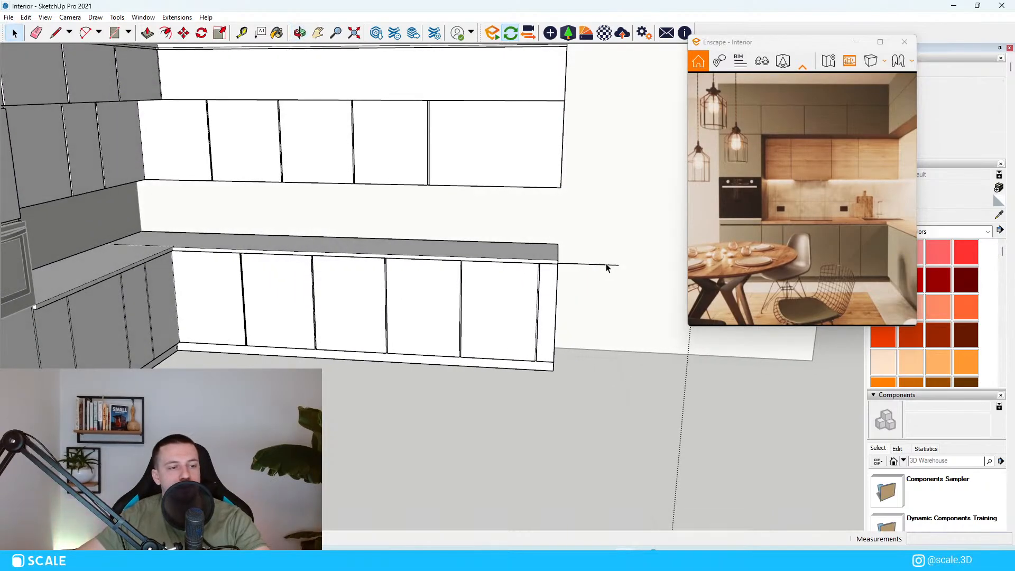
scroll(582, 310, "down", 8)
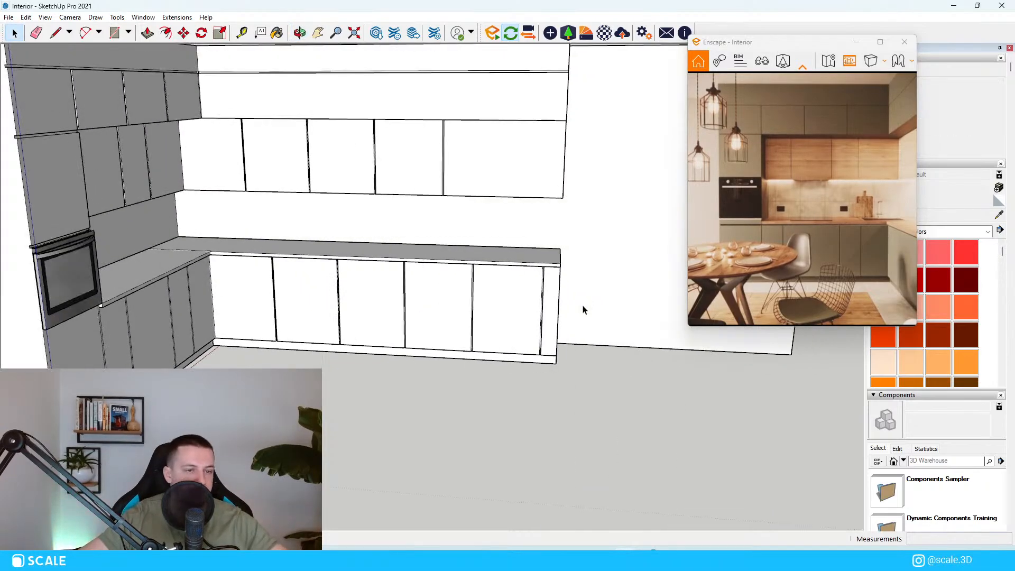
Examine the modelled cabinet runs in the live Enscape render, moving its camera to face the kitchen corner.
middle_click_drag(582, 310, 227, 280)
scroll(553, 322, "up", 5)
middle_click_drag(286, 309, 317, 309)
scroll(304, 302, "up", 1)
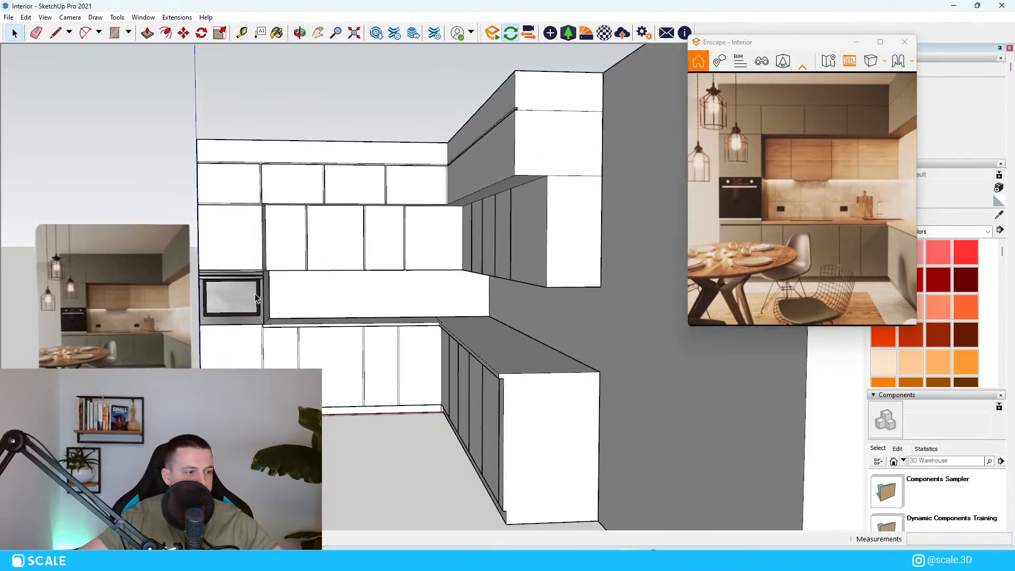
scroll(764, 213, "down", 3)
key("s")
key("d")
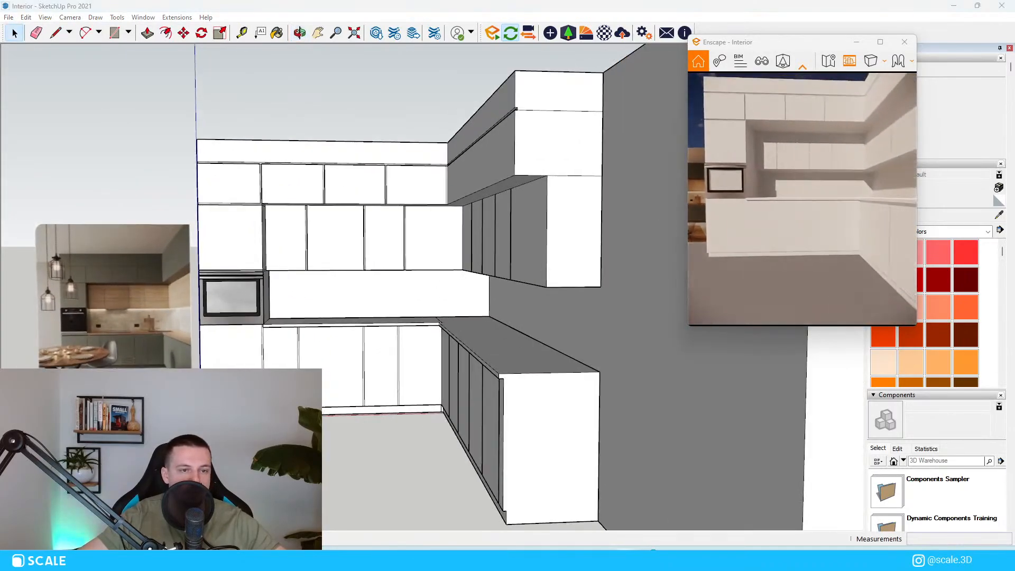
right_click_drag(828, 148, 828, 180)
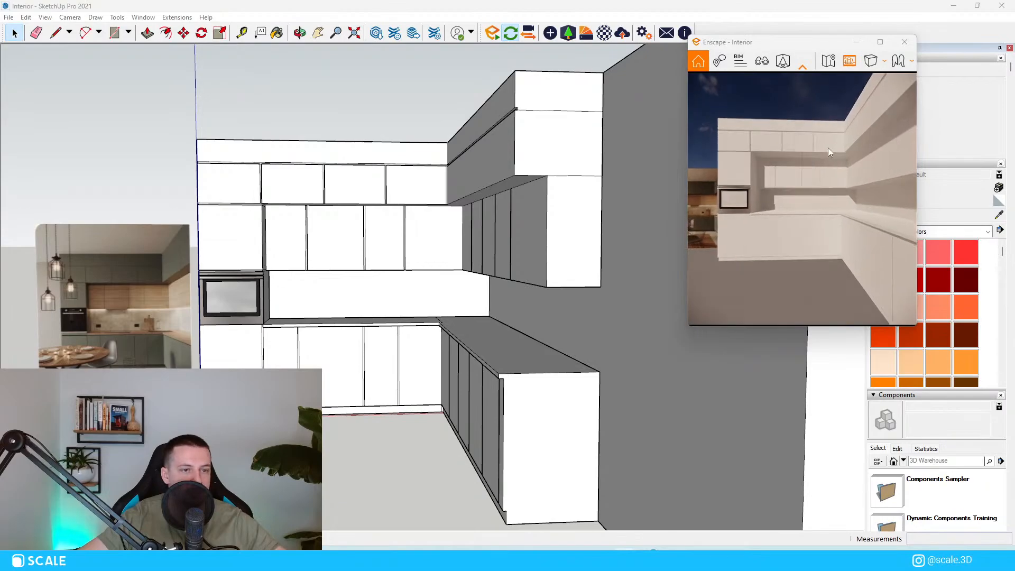
scroll(820, 177, "up", 1)
scroll(812, 210, "down", 1)
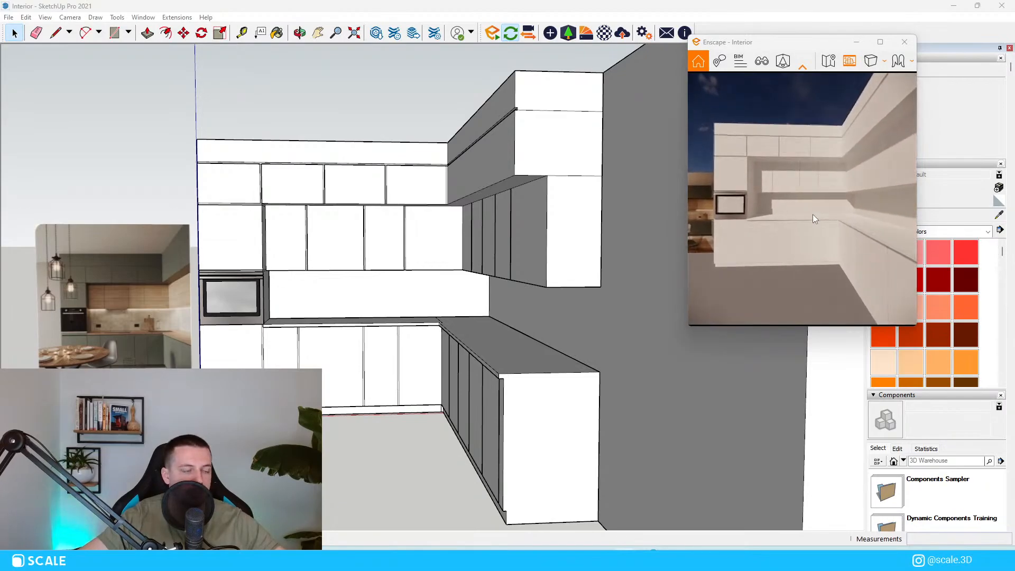
right_click_drag(813, 214, 813, 220)
Extrude the underside of the L-shaped walls downward so they extend below the cabinet plinths.
scroll(292, 286, "down", 6)
mouse_move(293, 286)
middle_mouse_down()
mouse_move(385, 395)
mouse_move(405, 293)
mouse_move(366, 246)
mouse_move(444, 226)
middle_mouse_up()
scroll(406, 292, "up", 3)
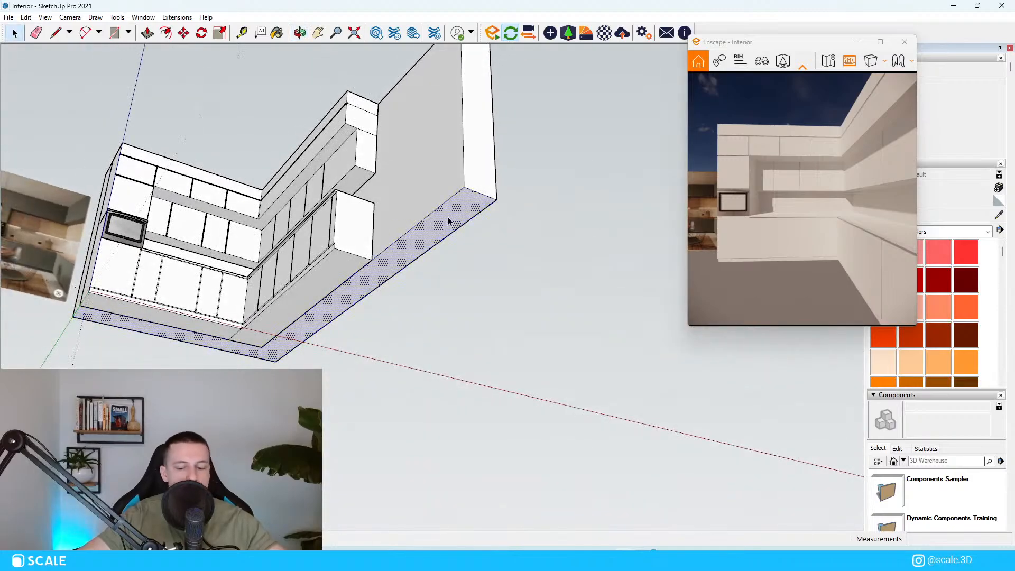
key("p")
left_click(449, 217)
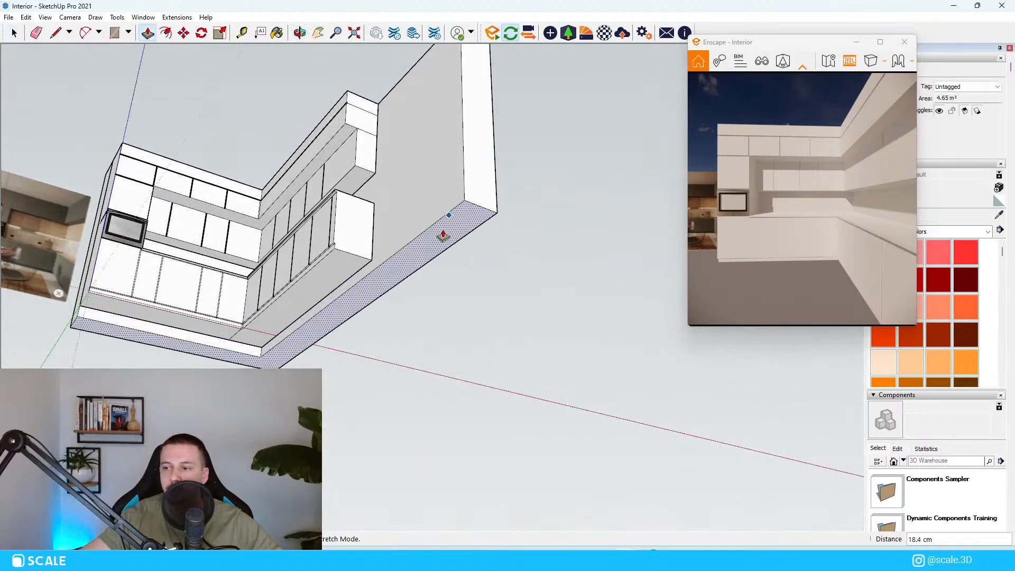
middle_click_drag(396, 244, 419, 329)
left_click(385, 295)
key("space")
scroll(238, 317, "up", 4)
scroll(247, 316, "up", 3)
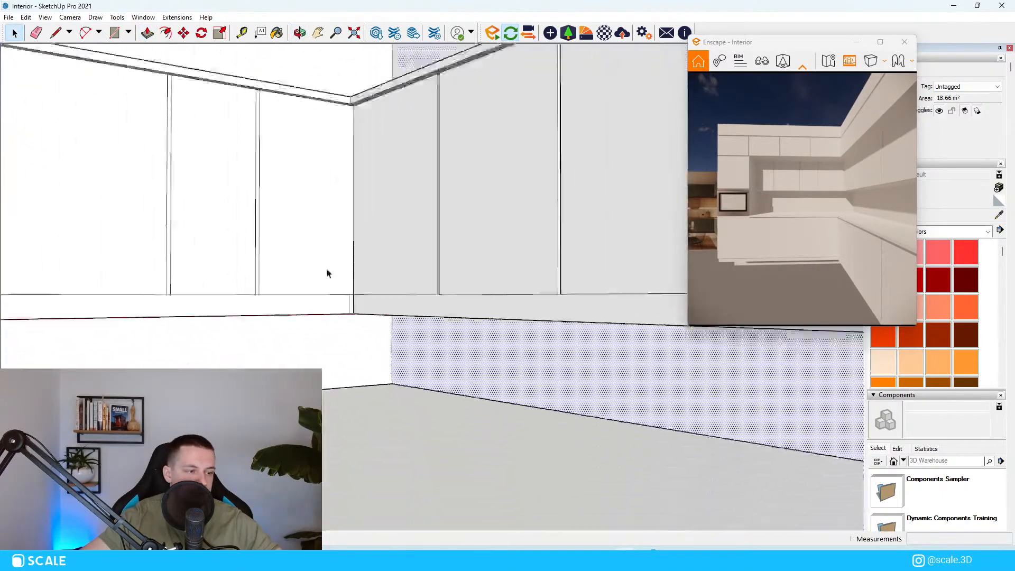
Draw a rectangle on the side wall's inner face, from its lower corner to the underside of the base cabinets' outer end.
scroll(326, 269, "down", 3)
scroll(386, 328, "up", 2)
key("r")
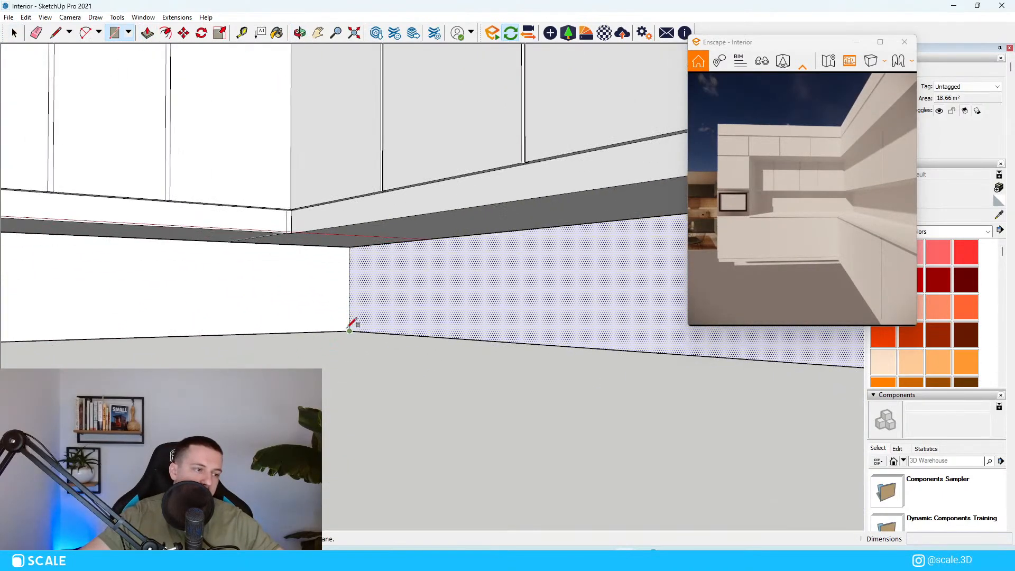
left_click(349, 331)
scroll(338, 323, "down", 6)
scroll(423, 320, "up", 3)
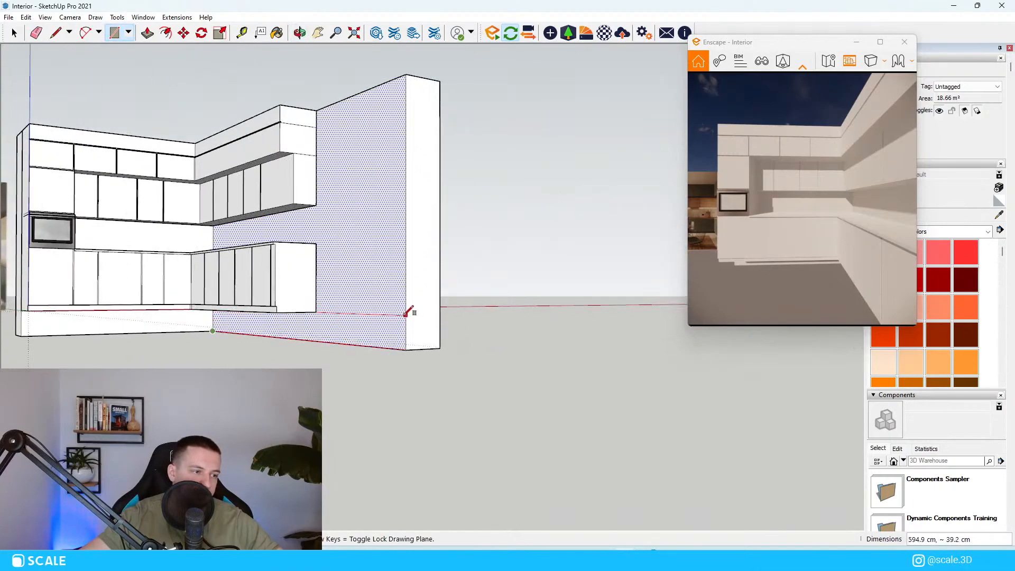
left_click(316, 312)
Extrude the rectangle across the room and past the free end of the back wall to form a floor slab.
key("space")
left_click(304, 327)
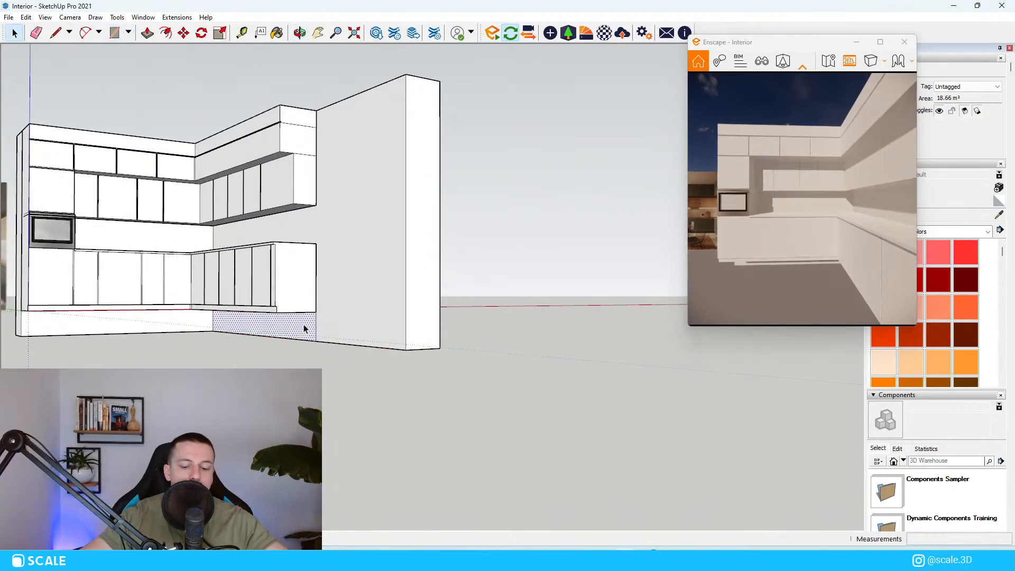
key("p")
scroll(317, 352, "down", 4)
middle_click_drag(340, 367, 296, 423)
left_click(223, 312)
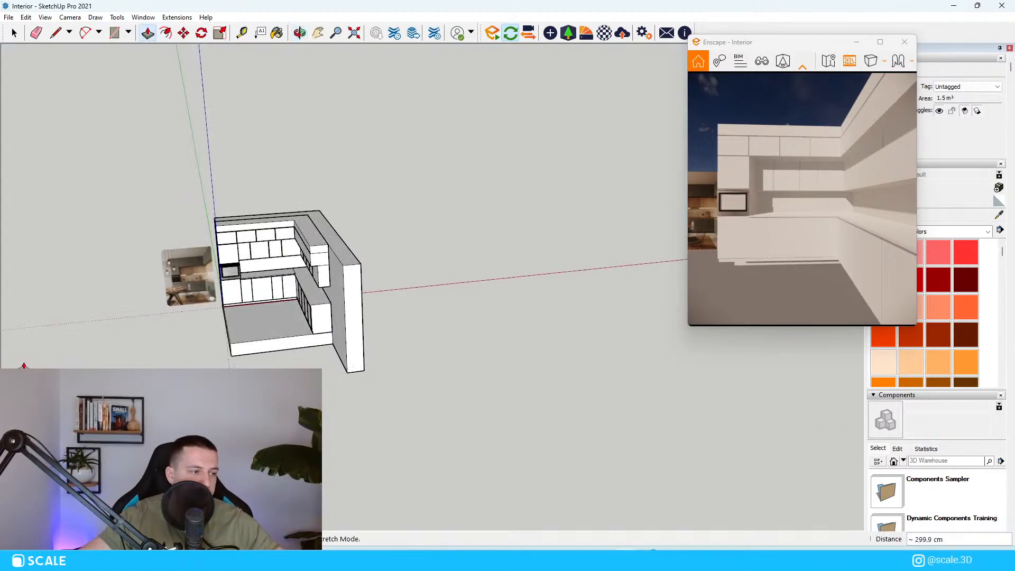
scroll(220, 342, "up", 4)
middle_click_drag(220, 342, 252, 288)
double_click(247, 352)
left_click(240, 351)
key("space")
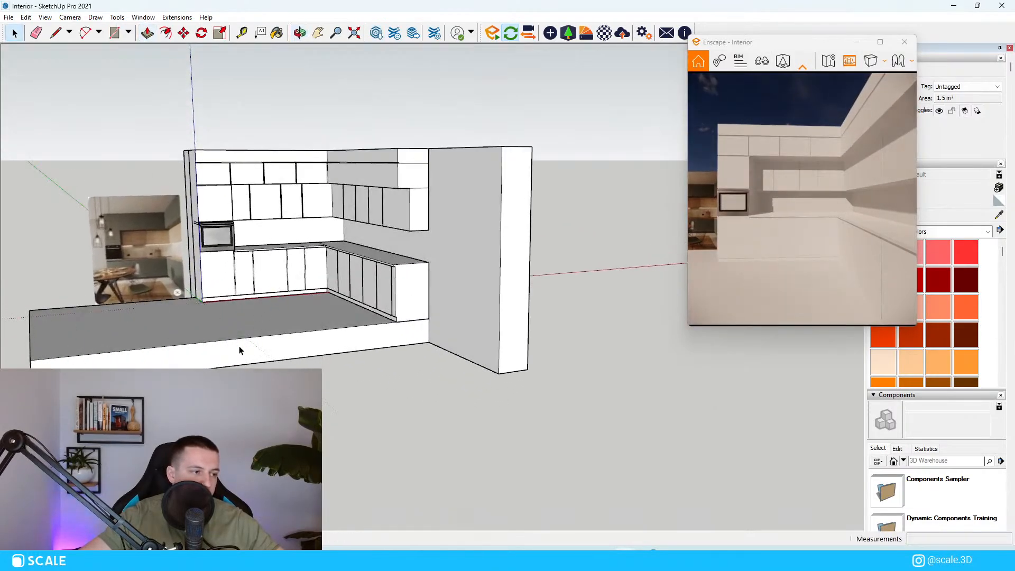
Extend the floor slab's front face 214.5 cm so it lines up with the end of the side wall.
left_click(269, 358)
key("p")
left_click(270, 360)
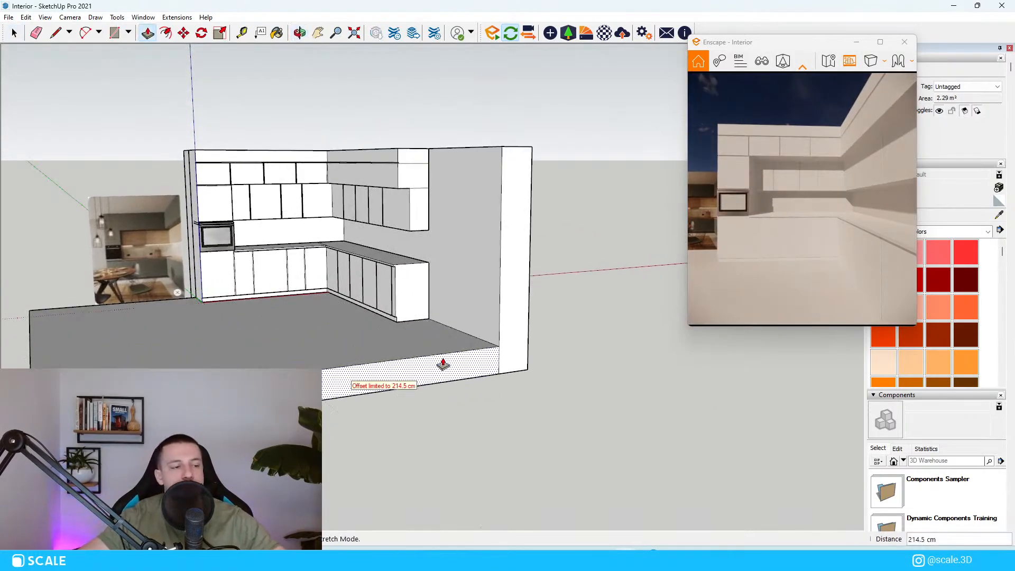
scroll(598, 360, "down", 5)
middle_click_drag(454, 425, 480, 449)
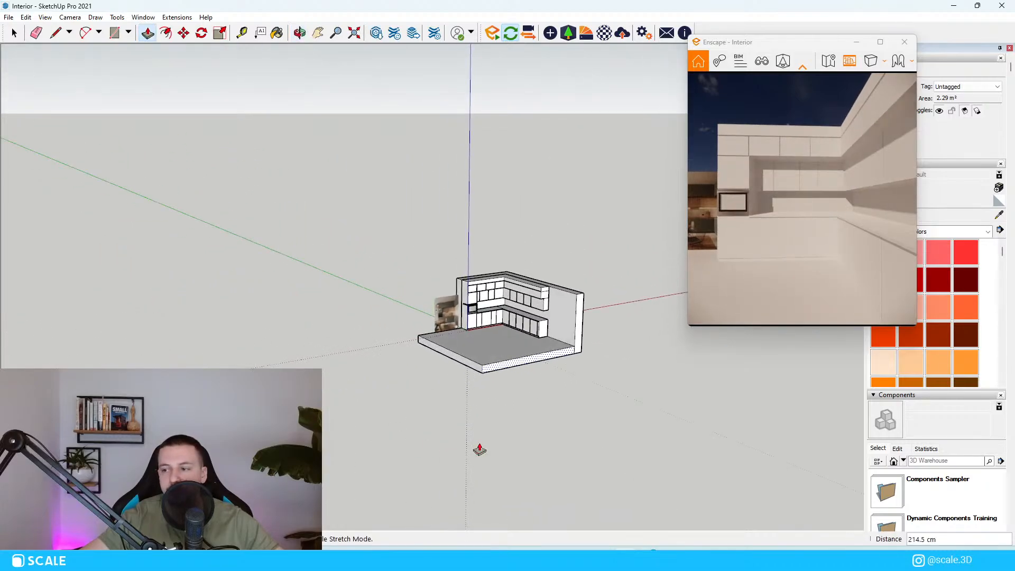
Move the reference photo 427.6 cm along the red axis, away from the kitchen and clear of the floor slab.
scroll(423, 385, "up", 3)
middle_click_drag(415, 304, 430, 320)
key("space")
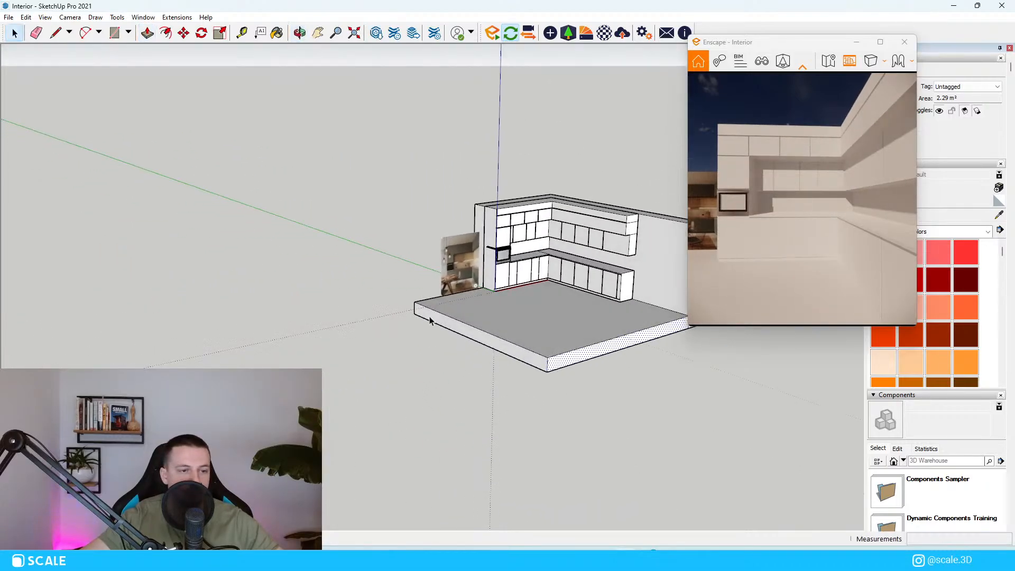
scroll(454, 283, "up", 8)
scroll(468, 278, "down", 8)
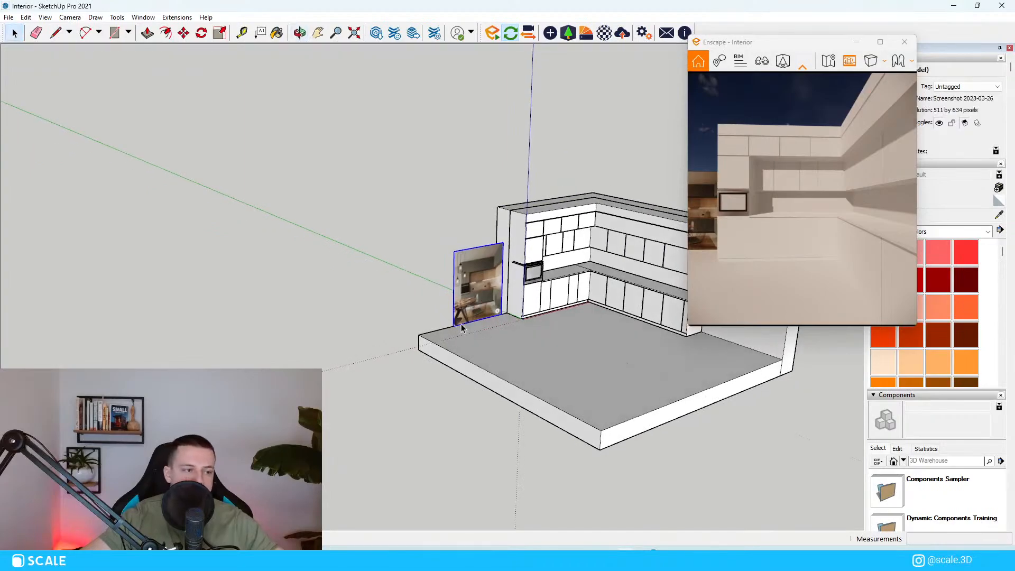
key("m")
left_click_drag(432, 327, 297, 365)
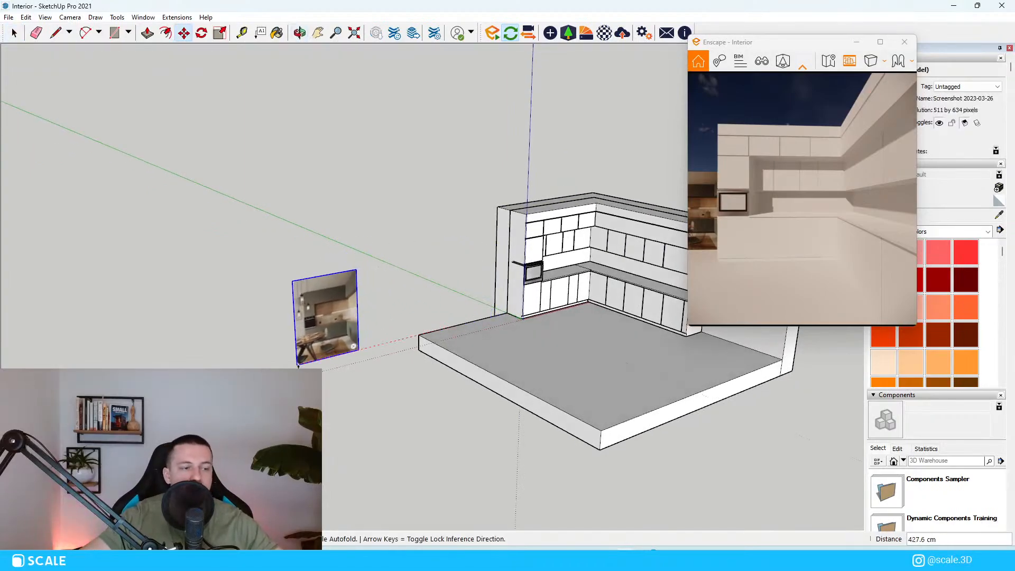
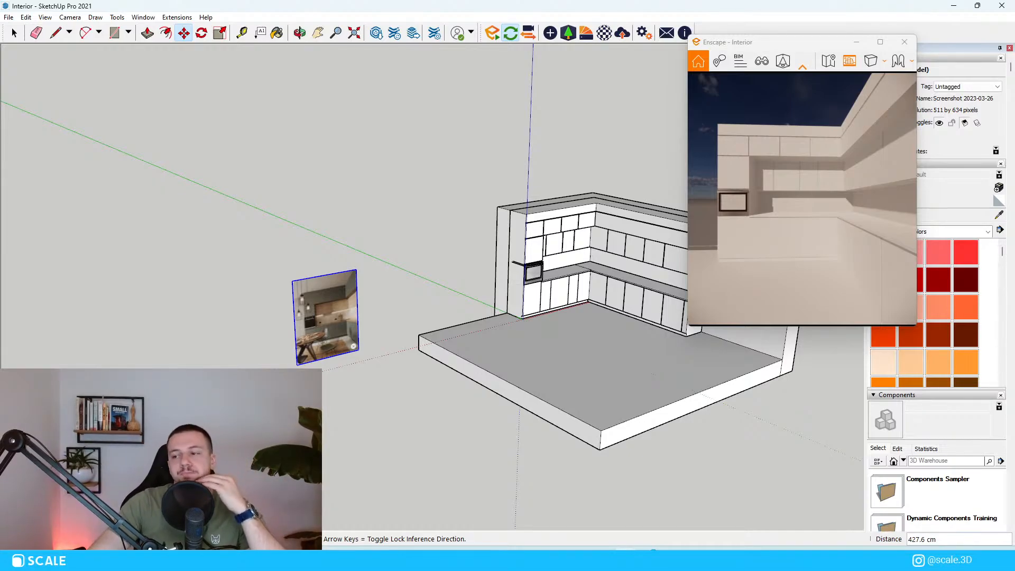
scroll(563, 425, "down", 5)
key("space")
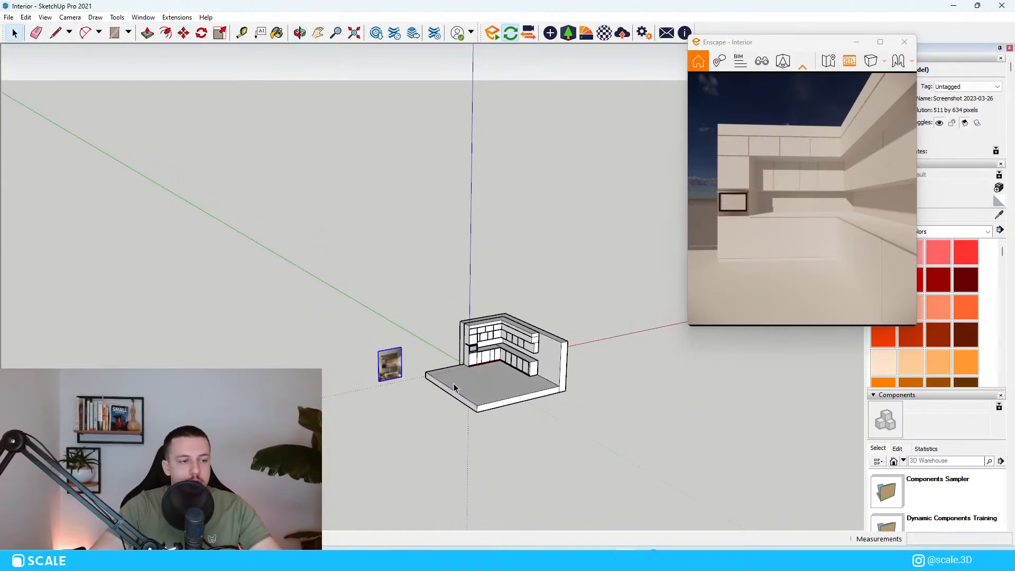
Examine the kitchen model with its walls and floor slab from several angles.
scroll(564, 425, "up", 3)
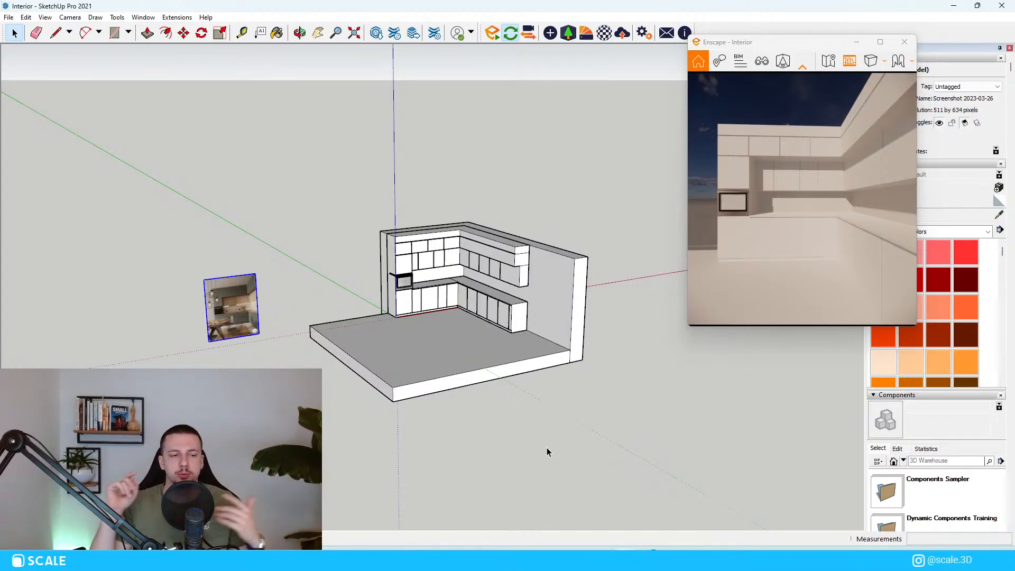
scroll(436, 321, "up", 3)
scroll(501, 333, "down", 8)
mouse_move(501, 333)
middle_mouse_down()
mouse_move(453, 317)
mouse_move(431, 370)
middle_mouse_up()
scroll(502, 328, "up", 6)
scroll(465, 336, "down", 4)
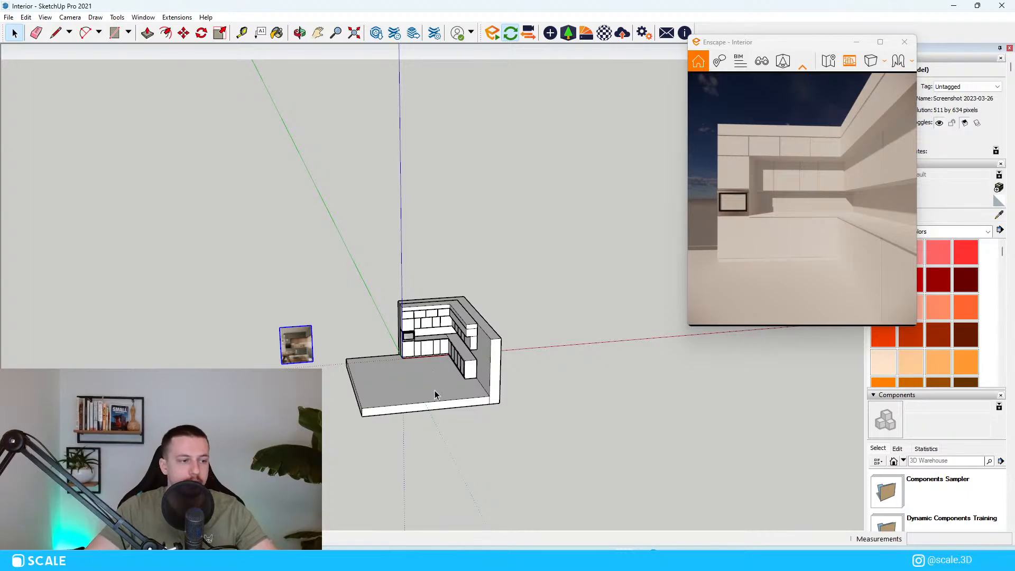
scroll(434, 390, "up", 5)
scroll(474, 288, "up", 2)
middle_click_drag(491, 301, 458, 373)
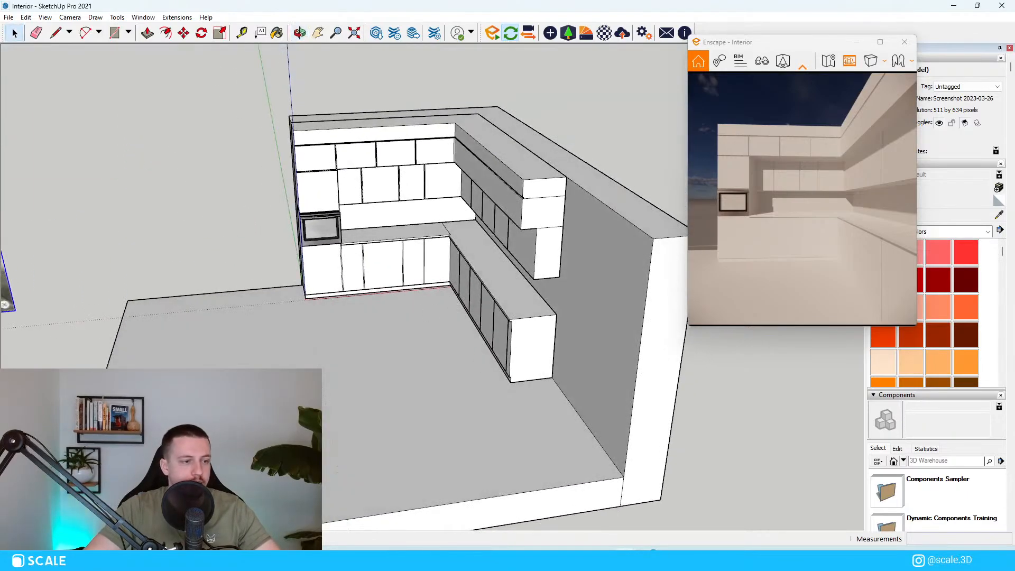
middle_click_drag(498, 453, 561, 217)
scroll(562, 218, "down", 2)
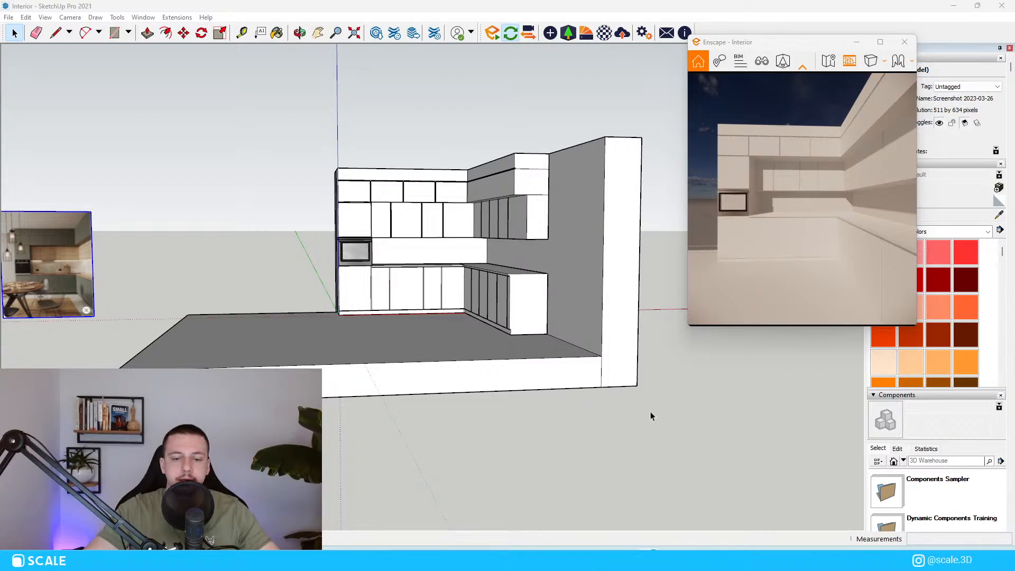
Move the reference photo back beside the tall oven cabinet, at the rear edge of the floor slab.
scroll(353, 221, "up", 3)
scroll(385, 288, "down", 7)
middle_click_drag(387, 288, 338, 284)
scroll(281, 298, "up", 4)
key("m")
key("space")
left_click(291, 302)
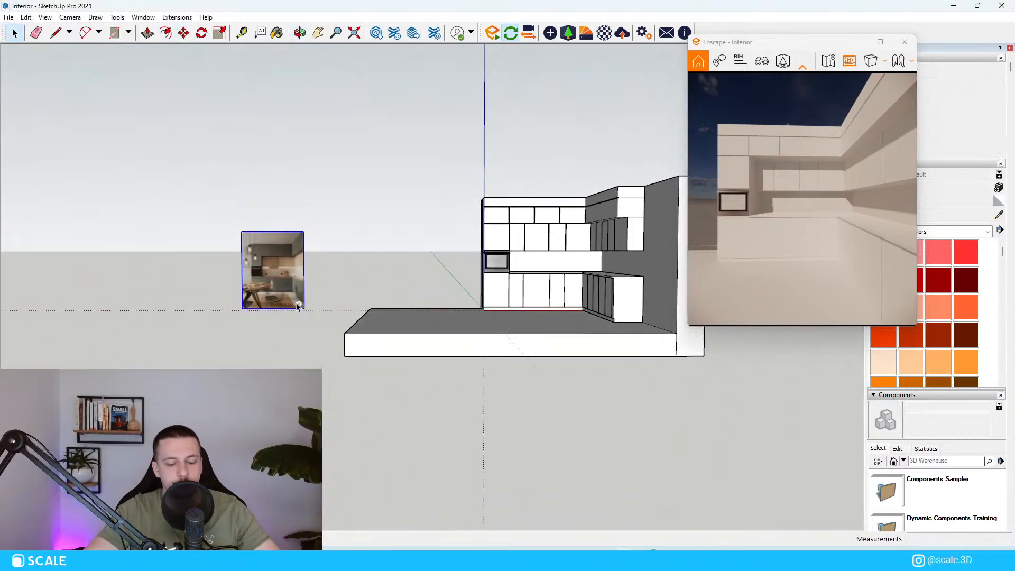
left_click(304, 309)
scroll(456, 312, "up", 4)
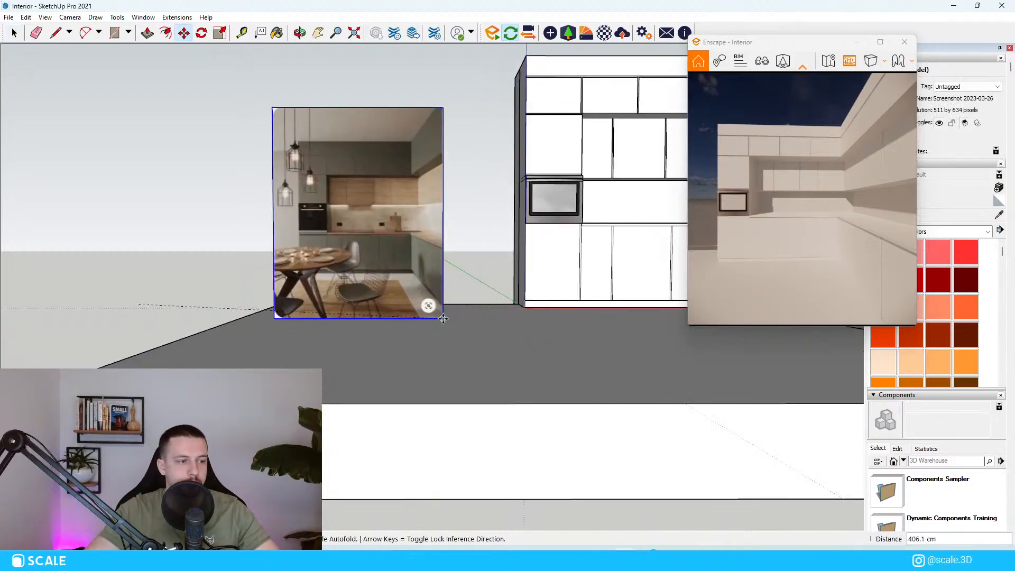
middle_click_drag(444, 320, 449, 351)
left_click(401, 299)
key("space")
left_click(429, 274)
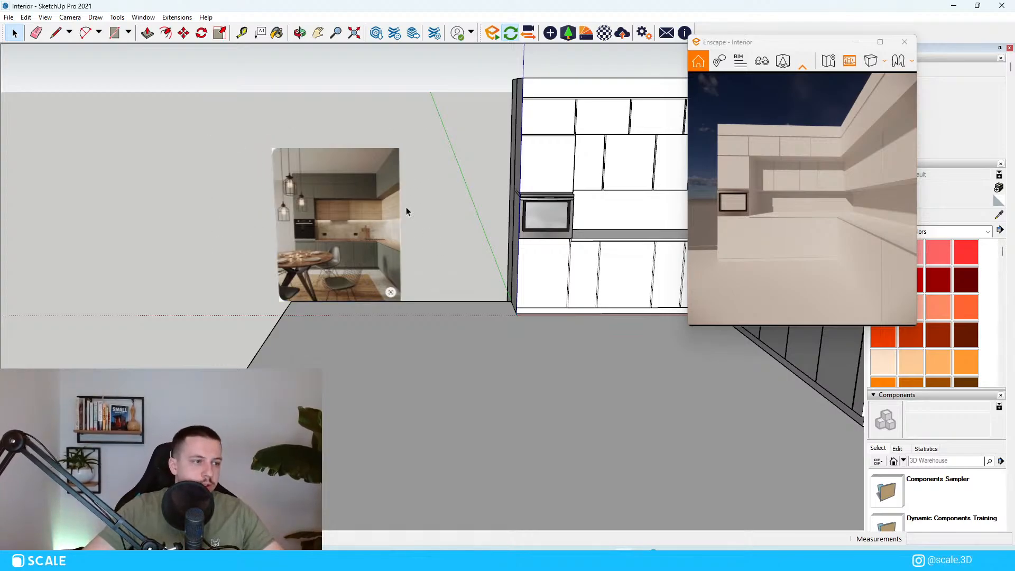
Compare the reference photo with the modelled kitchen to check the wall beside the oven cabinet.
scroll(175, 312, "down", 4)
middle_click_drag(238, 328, 276, 247)
scroll(277, 247, "up", 3)
scroll(381, 309, "down", 5)
middle_click_drag(386, 310, 362, 331)
scroll(389, 326, "up", 1)
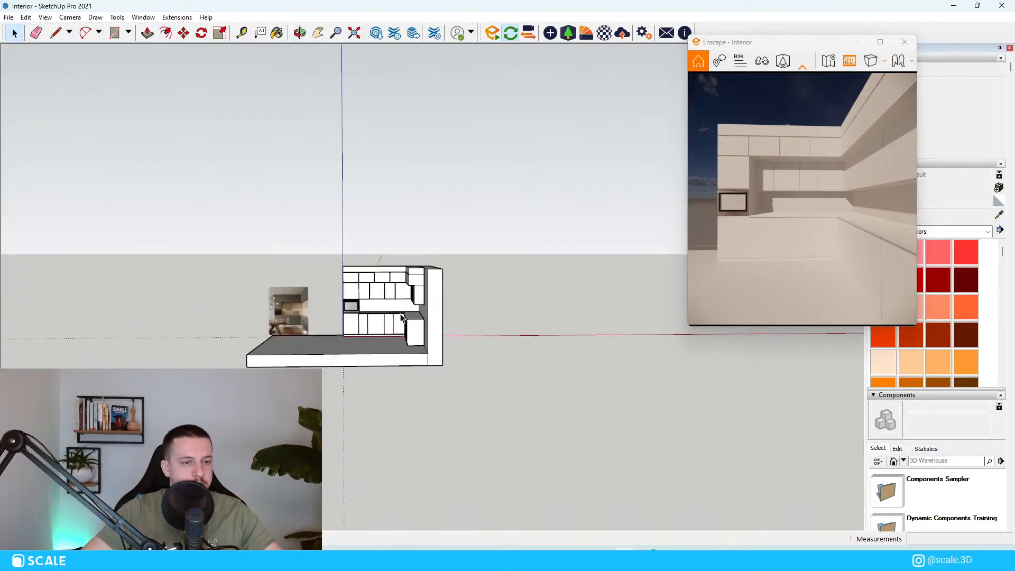
scroll(392, 323, "up", 6)
scroll(371, 361, "down", 3)
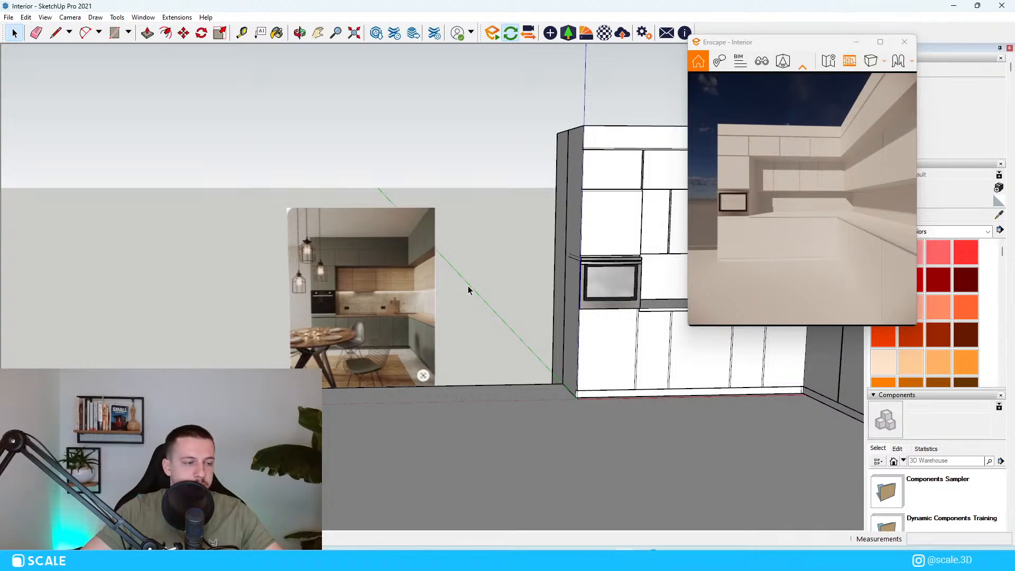
scroll(375, 315, "down", 2)
scroll(366, 256, "down", 3)
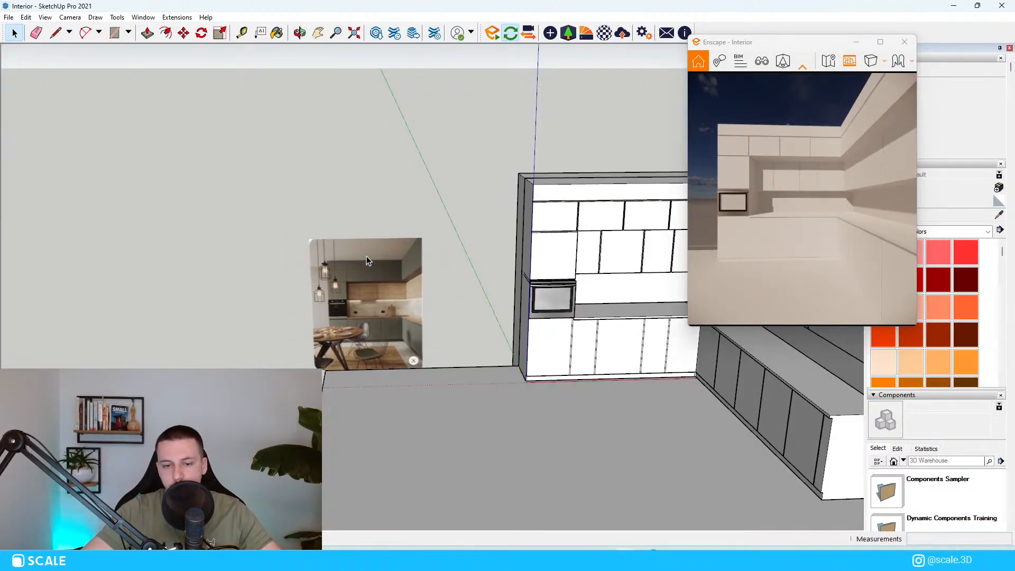
scroll(391, 317, "up", 6)
scroll(407, 354, "down", 3)
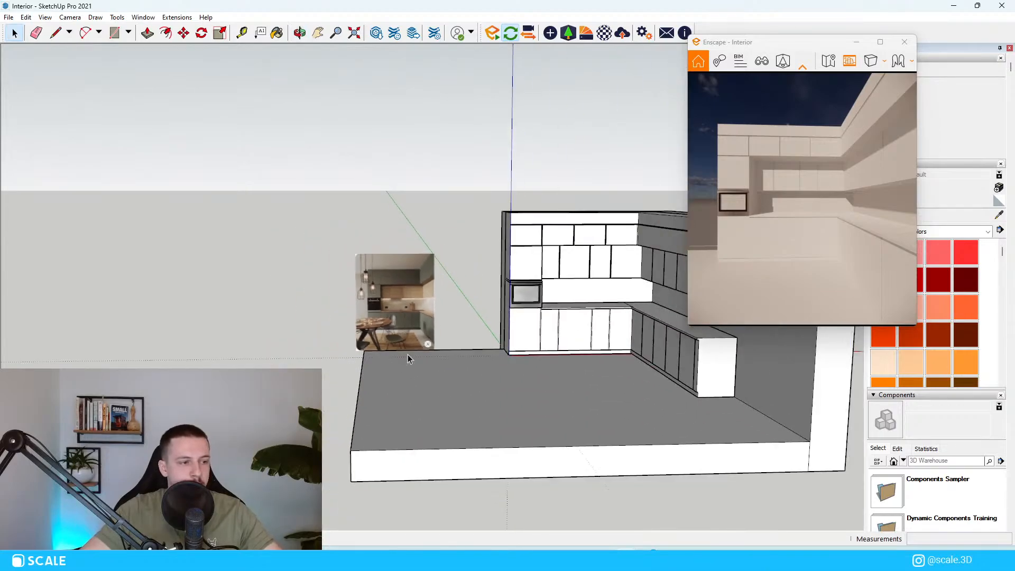
Shift the reference photo about 26.8 cm along the red axis so its lower corner sits on the floor slab's rear edge.
scroll(410, 341, "up", 4)
left_click(412, 325)
scroll(370, 333, "down", 2)
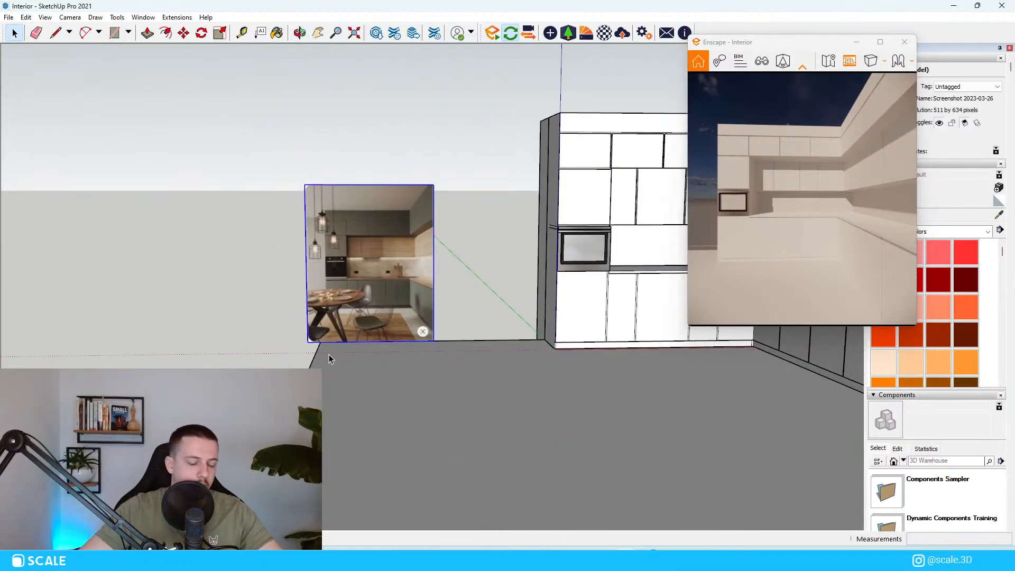
scroll(312, 344, "up", 2)
left_click(304, 340)
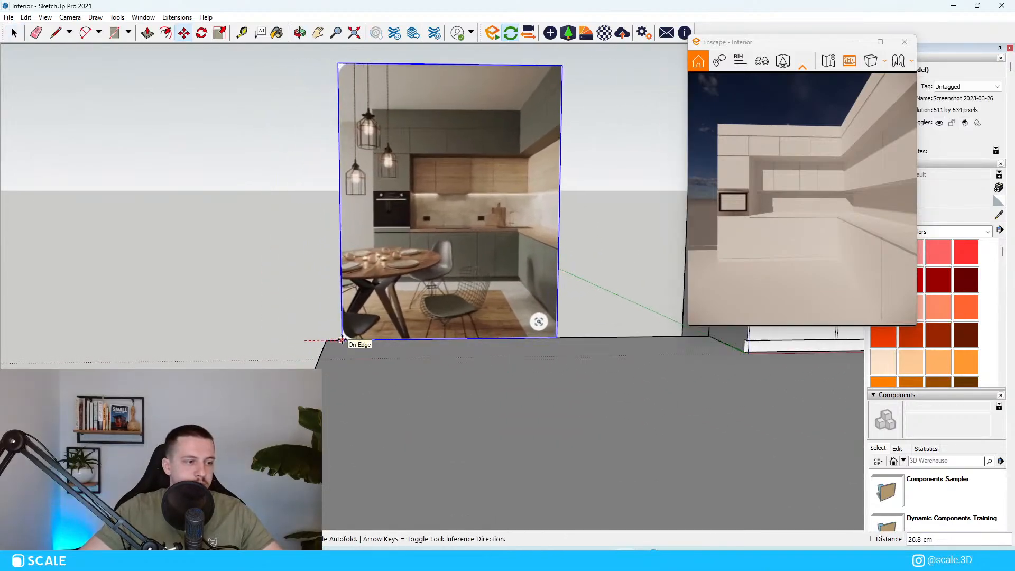
left_click(342, 340)
key("space")
scroll(358, 363, "down", 5)
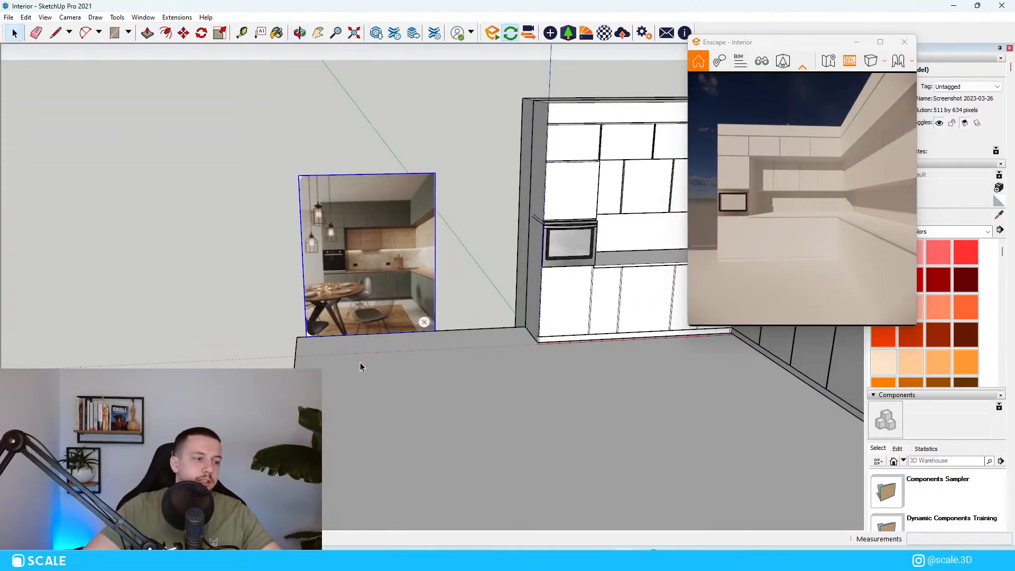
Extend the free end of the back wall about 99.3 cm along the floor slab's rear edge.
scroll(416, 281, "up", 5)
middle_click_drag(376, 265, 458, 289)
scroll(457, 288, "down", 1)
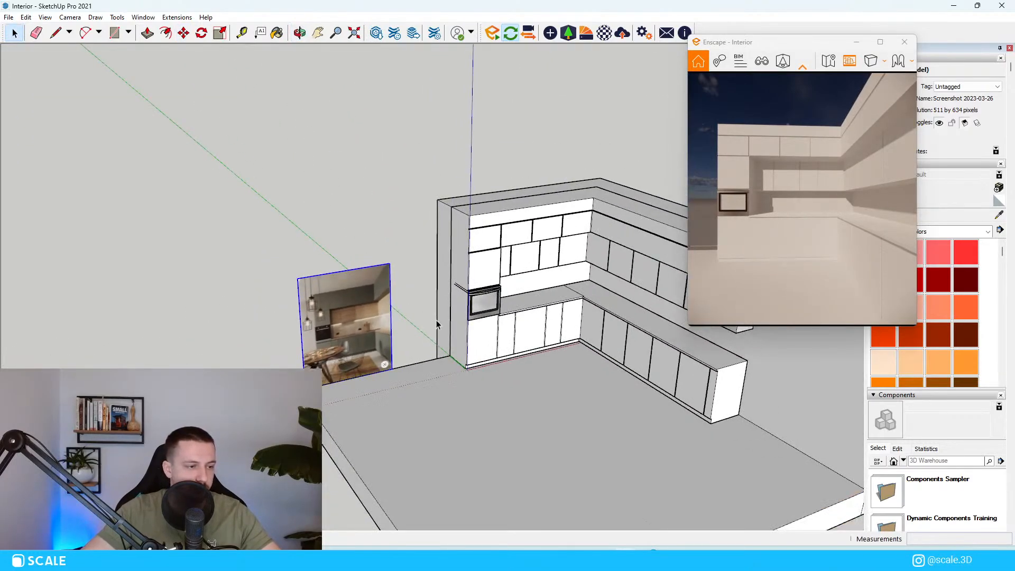
key("p")
left_click(443, 339)
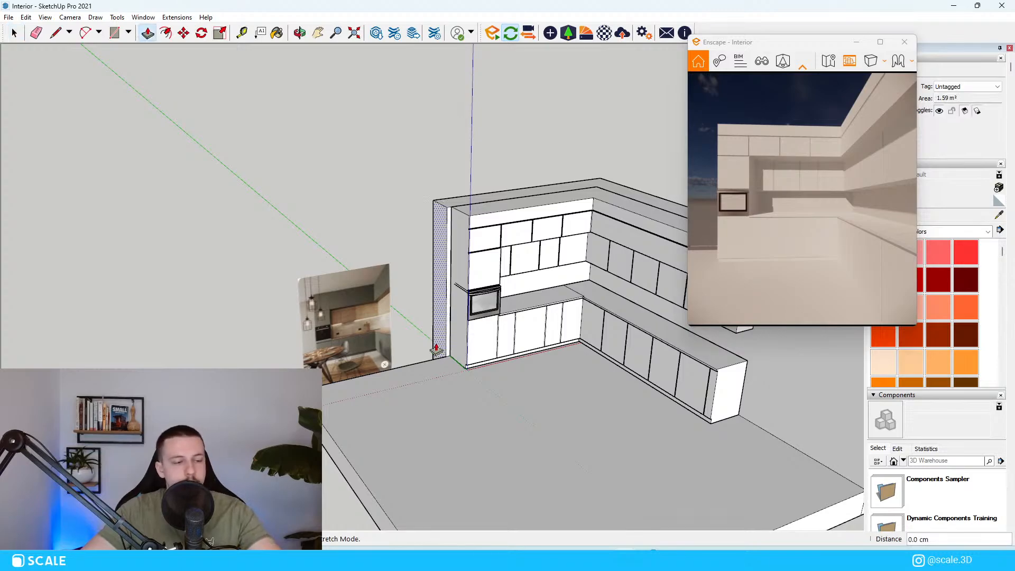
key("space")
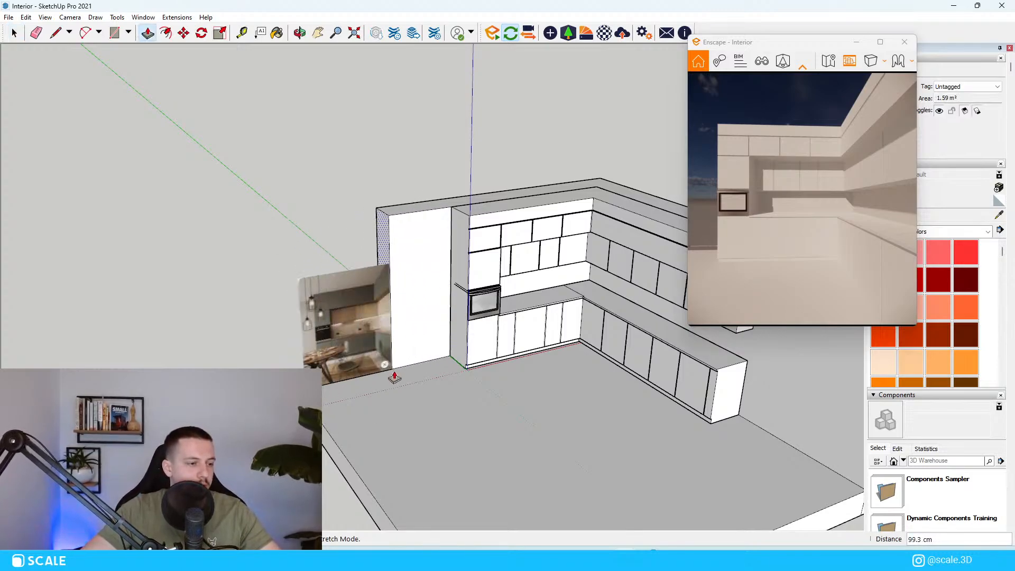
Move the reference photo forward onto the floor slab, in front of the extended back wall.
left_click(357, 352)
key("m")
left_click(324, 381)
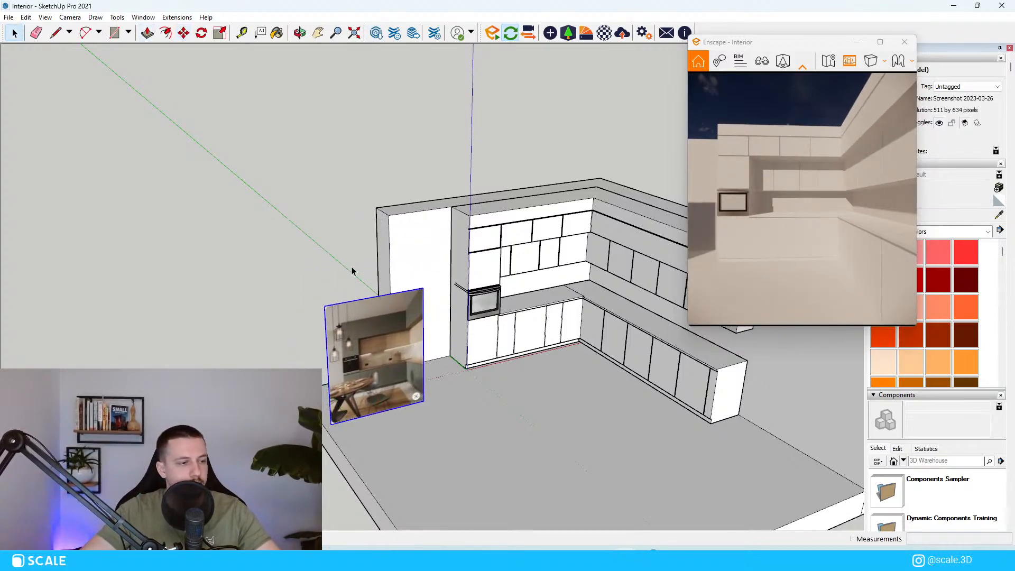
Extend the back wall's end another 167 cm to the outer edge of the floor slab.
key("p")
left_click(384, 245)
left_click(285, 311)
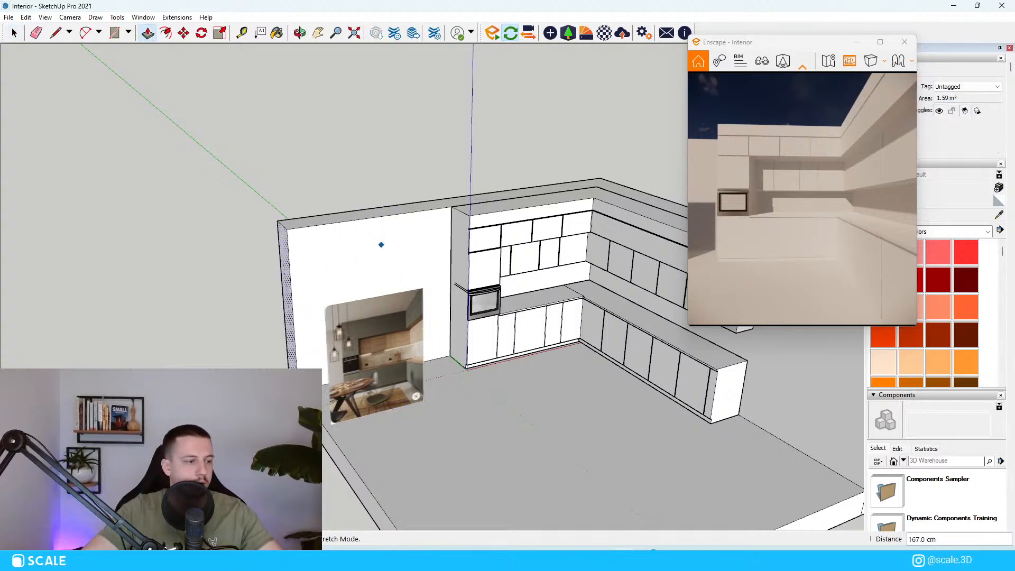
Group the connected walls and floor slab.
key("space")
triple_click(309, 313)
right_click(314, 313)
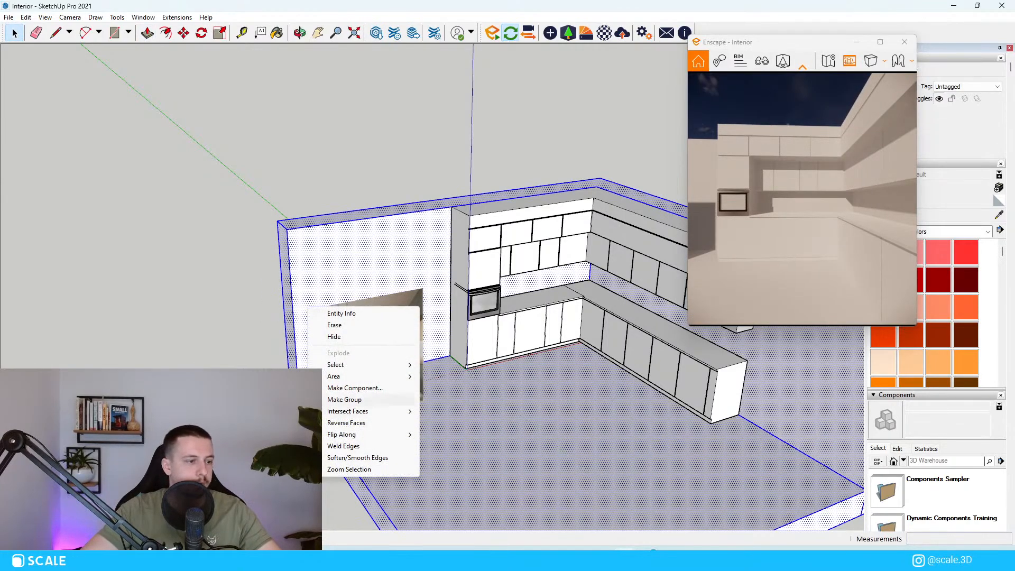
left_click(348, 399)
Raise the top face of the walls inside their group so they stand above the upper cabinets.
middle_click_drag(170, 295, 580, 233)
scroll(577, 235, "up", 4)
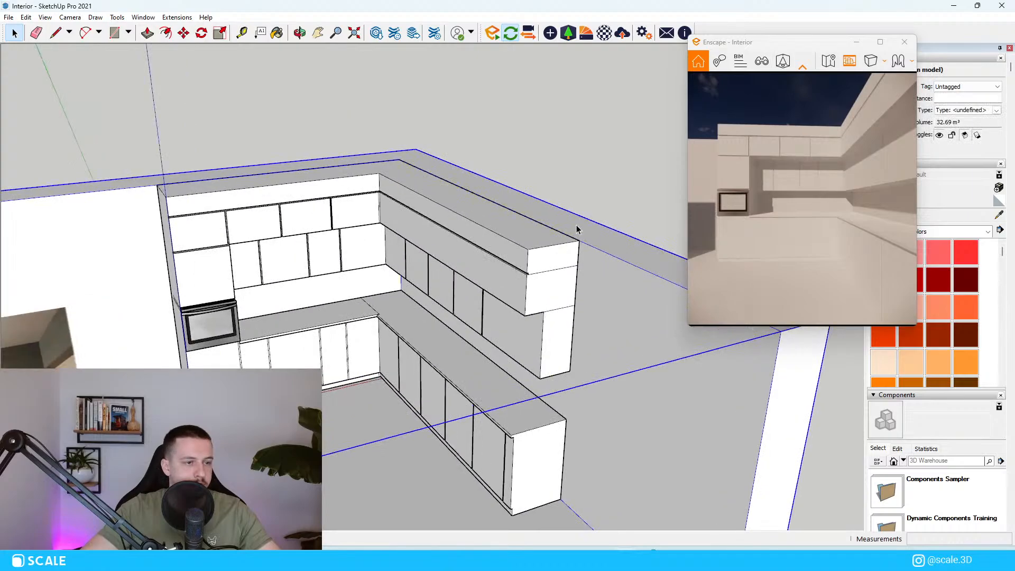
double_click(577, 234)
left_click(578, 234)
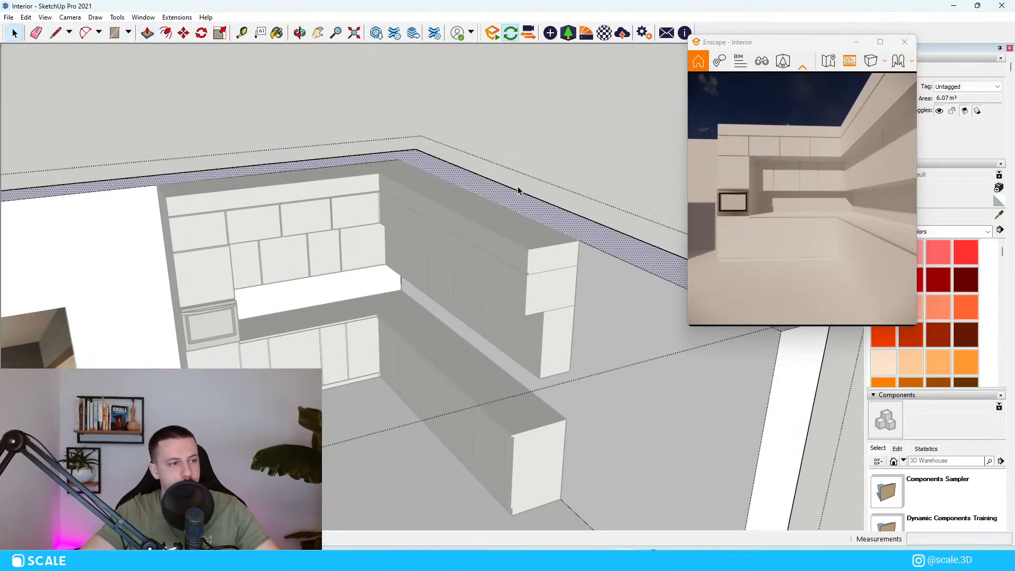
key("p")
left_click(452, 176)
left_click(446, 153)
key("space")
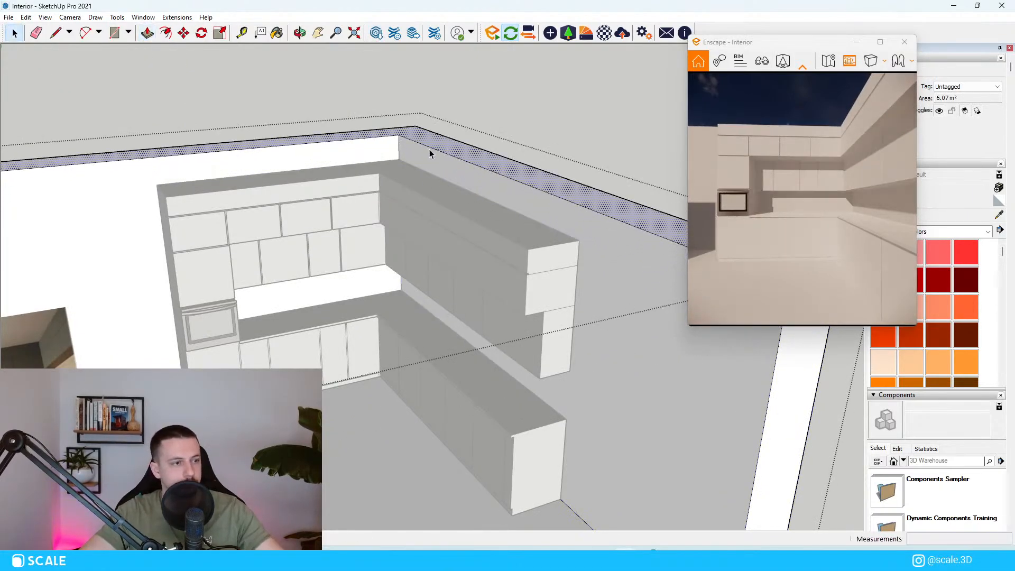
Draw a horizontal rectangle about 595 by 20 cm along the top of the side wall's inner face beside the cabinets.
left_click(431, 153)
key("r")
key("t")
key("r")
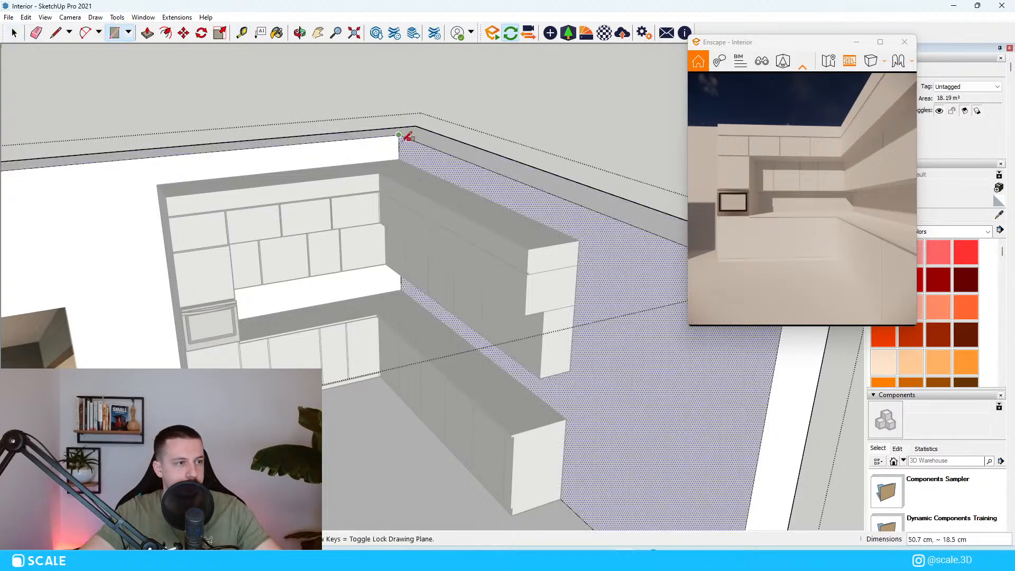
scroll(407, 136, "down", 5)
scroll(425, 176, "up", 5)
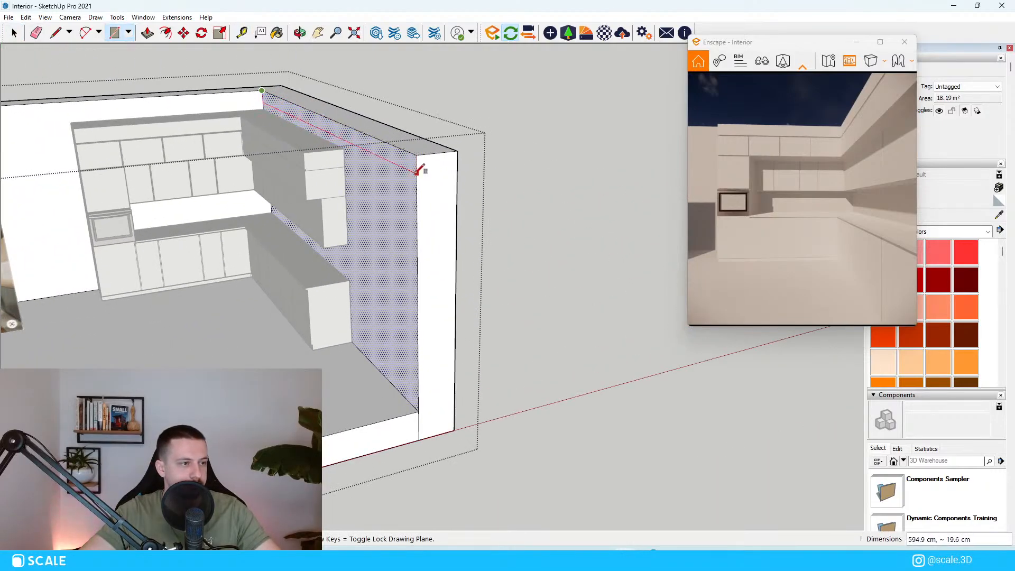
left_click(344, 149)
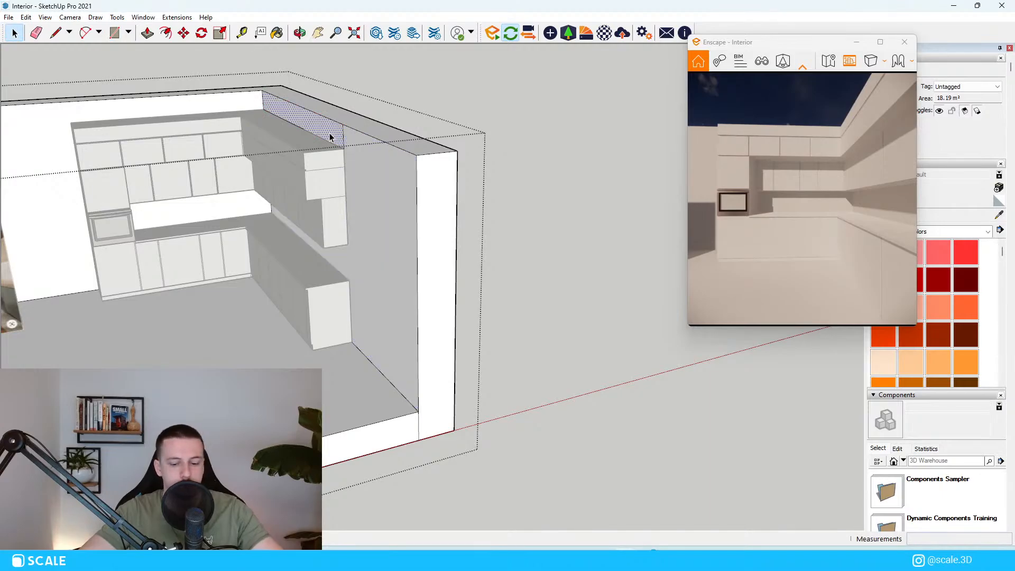
Extrude the strip along the wall's top across the room to the opposite side to form a ceiling.
key("p")
left_click(335, 136)
scroll(341, 136, "down", 6)
scroll(270, 136, "up", 5)
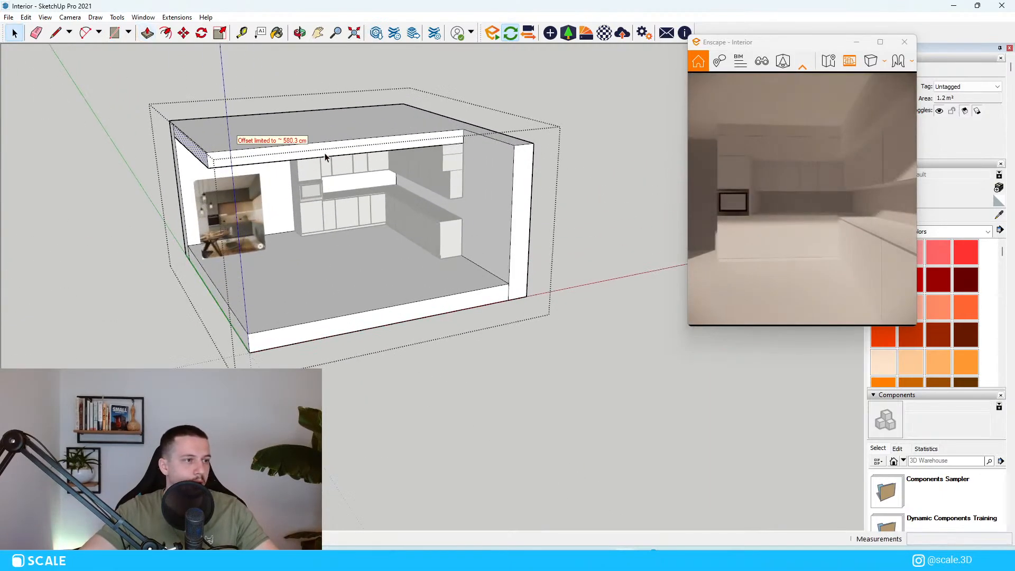
left_click(539, 164)
Draw a wall-thick rectangle along the floor's open edge opposite the oven wall, extrude it up to the ceiling, and leave the group.
middle_click_drag(275, 169, 338, 159)
key("space")
left_click(506, 265)
key("r")
middle_click_drag(501, 262, 536, 271)
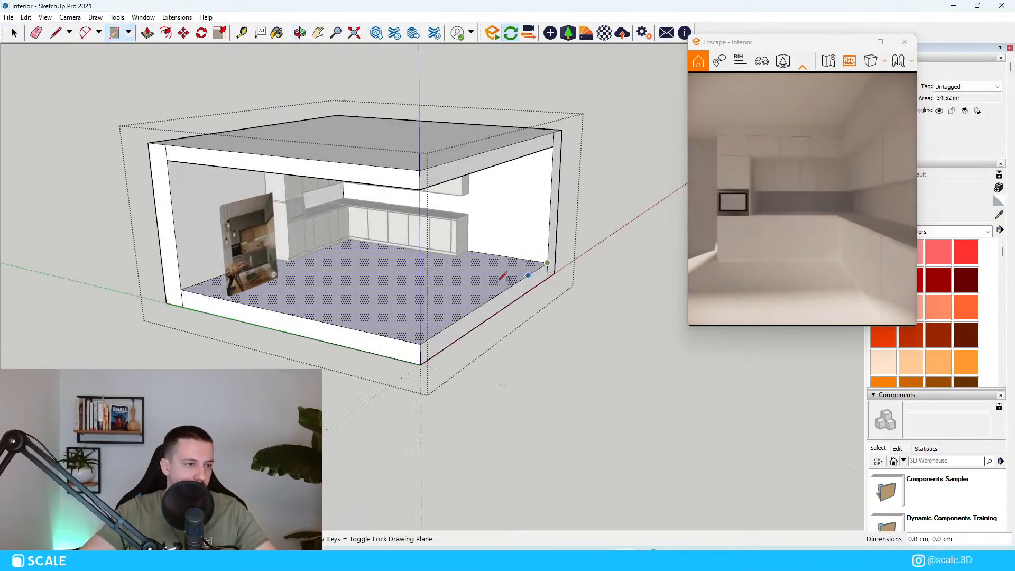
left_click(410, 334)
key("p")
left_click(436, 333)
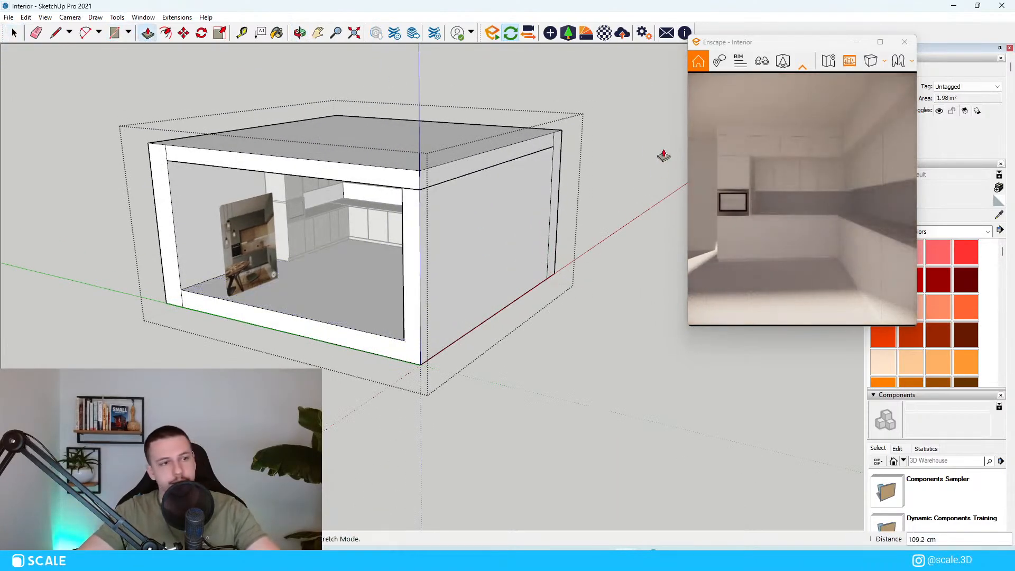
left_click(553, 132)
scroll(584, 183, "down", 4)
key("space")
key("Escape")
Move the reference photo about 114 cm deeper into the room along the red axis.
scroll(444, 214, "up", 5)
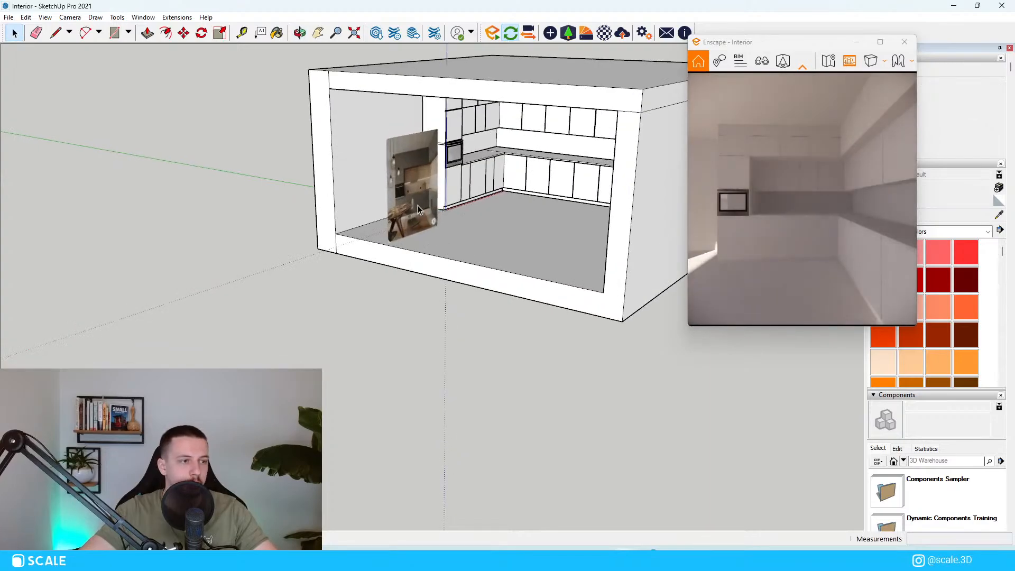
key("m")
left_click(418, 209)
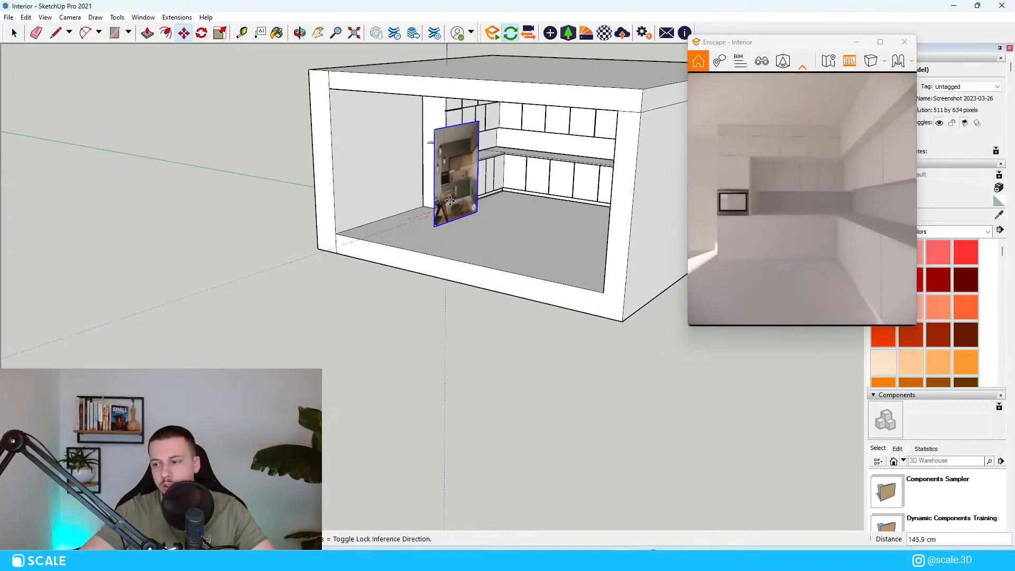
scroll(449, 203, "up", 6)
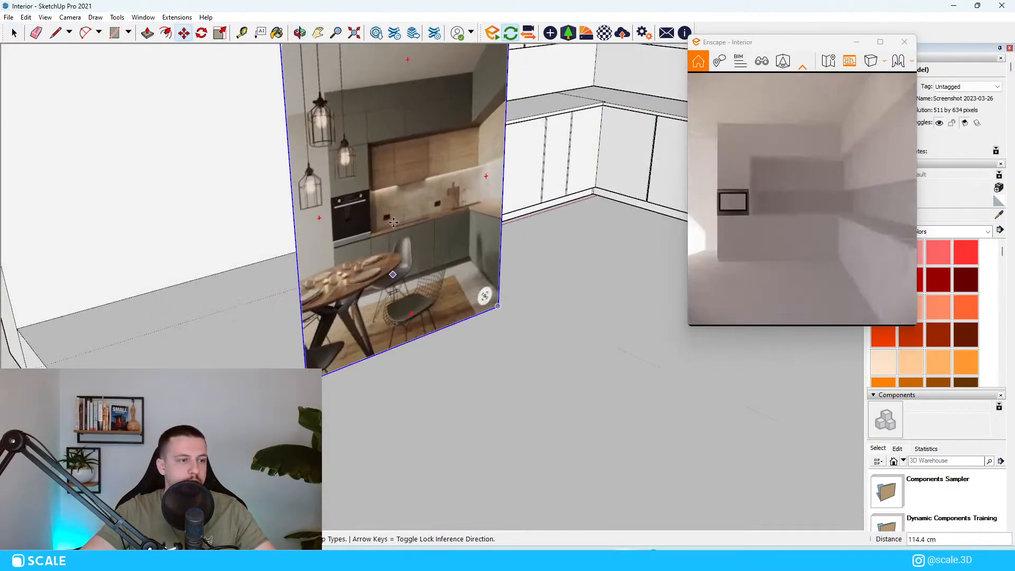
scroll(416, 228, "down", 6)
key("space")
scroll(417, 229, "up", 5)
scroll(478, 291, "down", 4)
Inside the room group, draw a floor rectangle about 561 by 37 cm along the remaining open side.
double_click(459, 343)
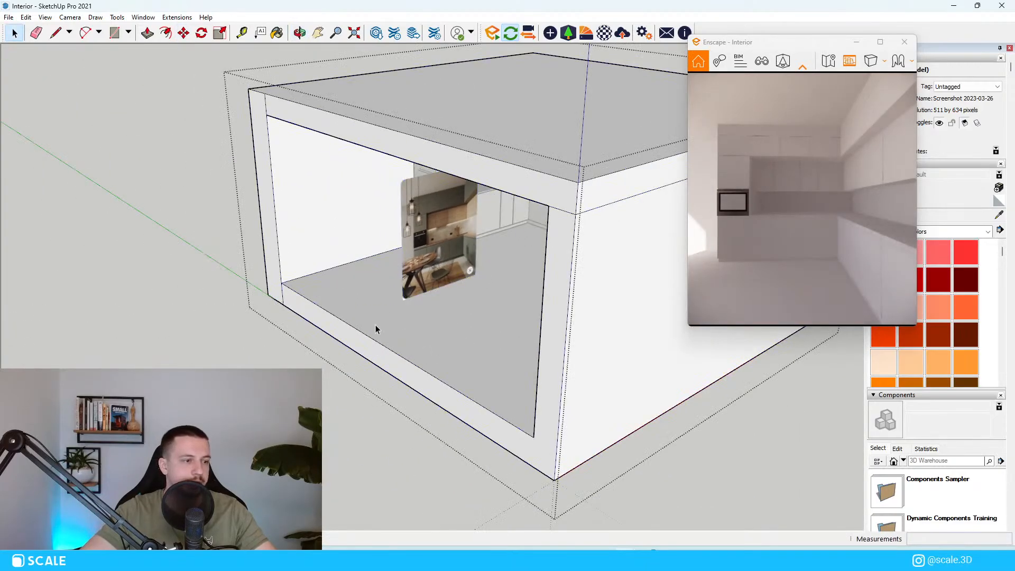
left_click(375, 325)
left_click(281, 283)
scroll(317, 301, "up", 2)
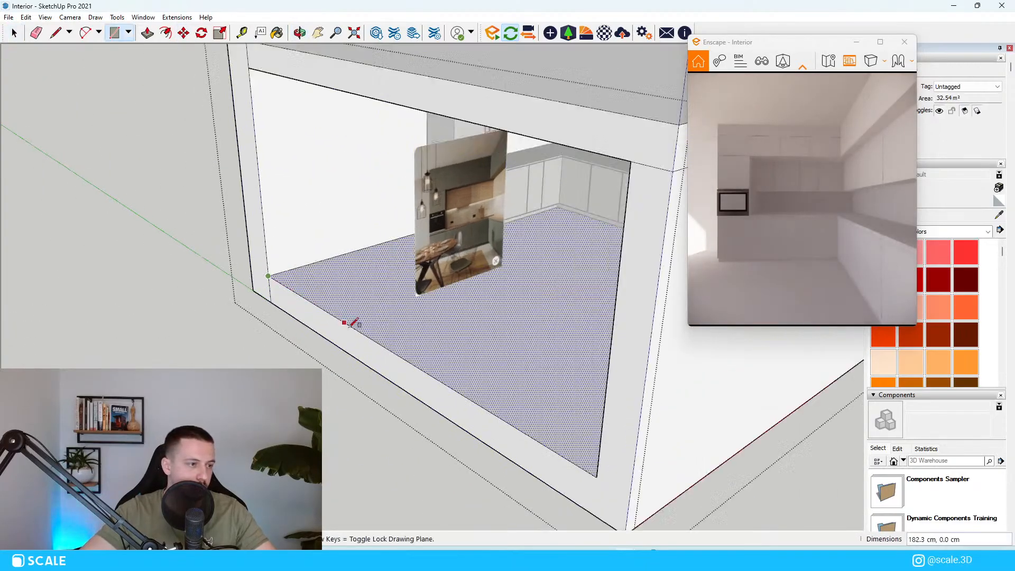
scroll(351, 321, "down", 4)
scroll(374, 369, "up", 7)
left_click(633, 324)
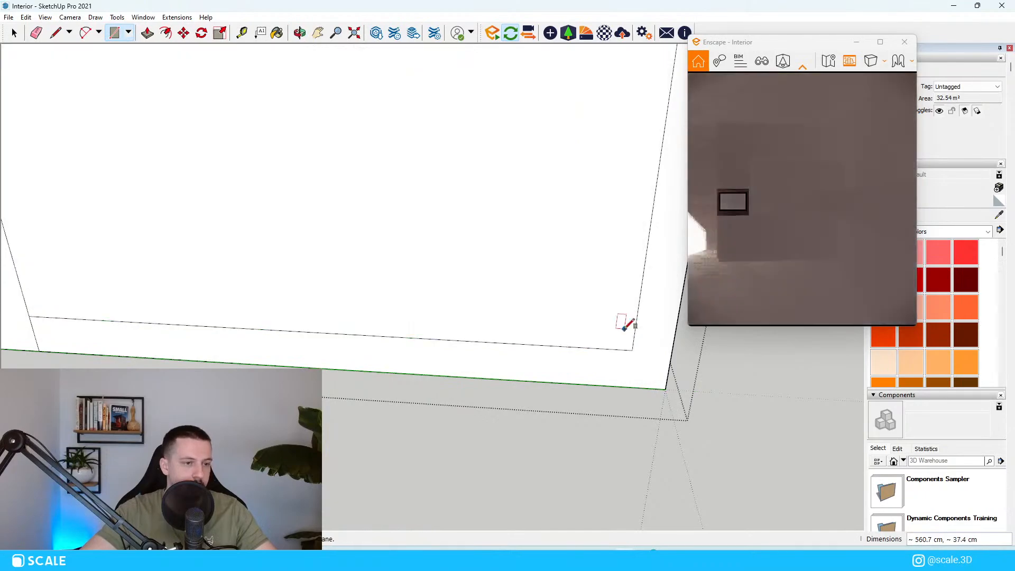
key("space")
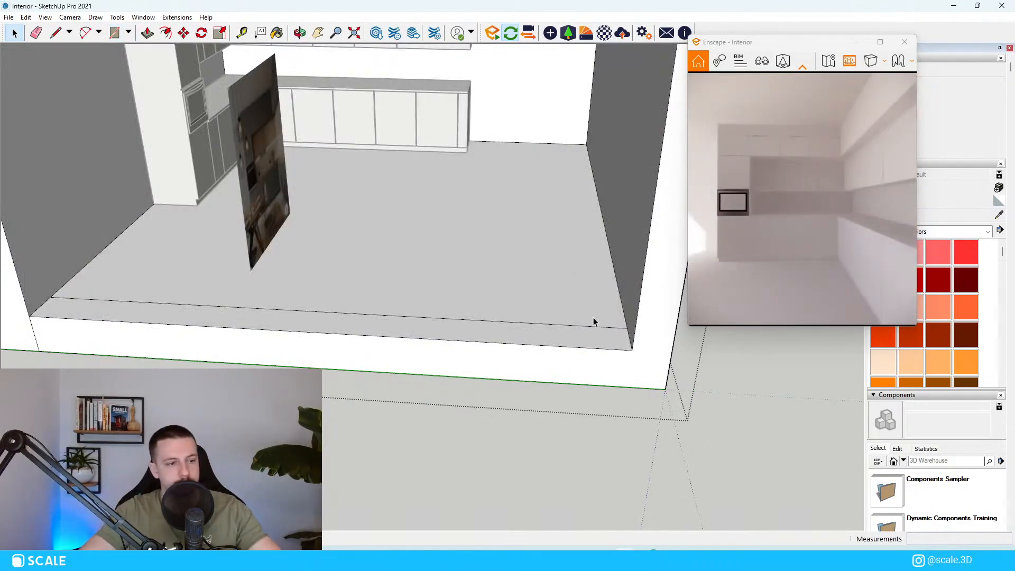
Raise the floor strip along the open side about 29 cm to form a sill.
left_click(592, 332)
key("p")
scroll(615, 267, "down", 3)
middle_click_drag(615, 267, 611, 294)
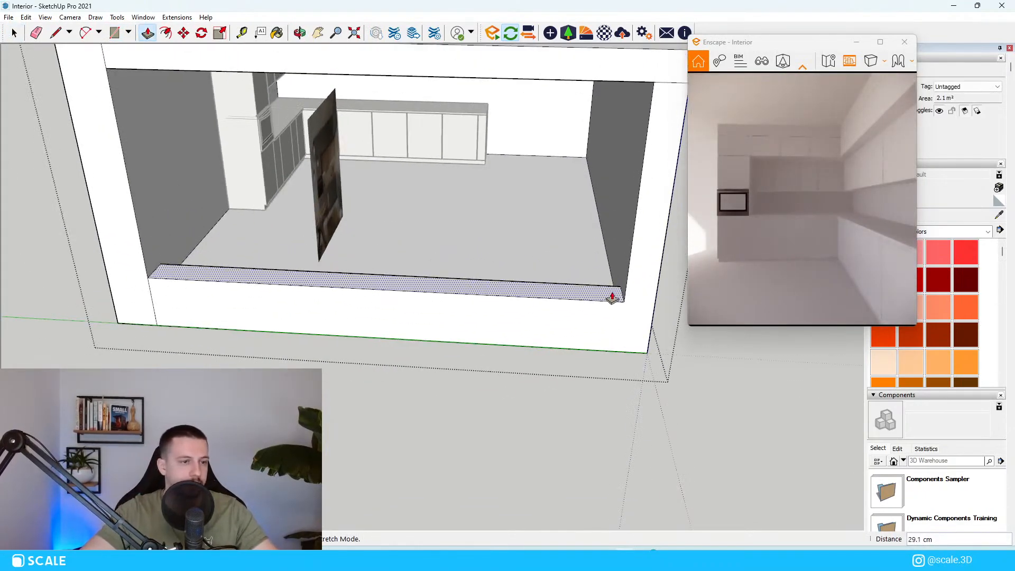
Draw a rectangle about 175 by 37 cm at one end of the sill's top and a shorter one at the other end.
key("r")
left_click(468, 291)
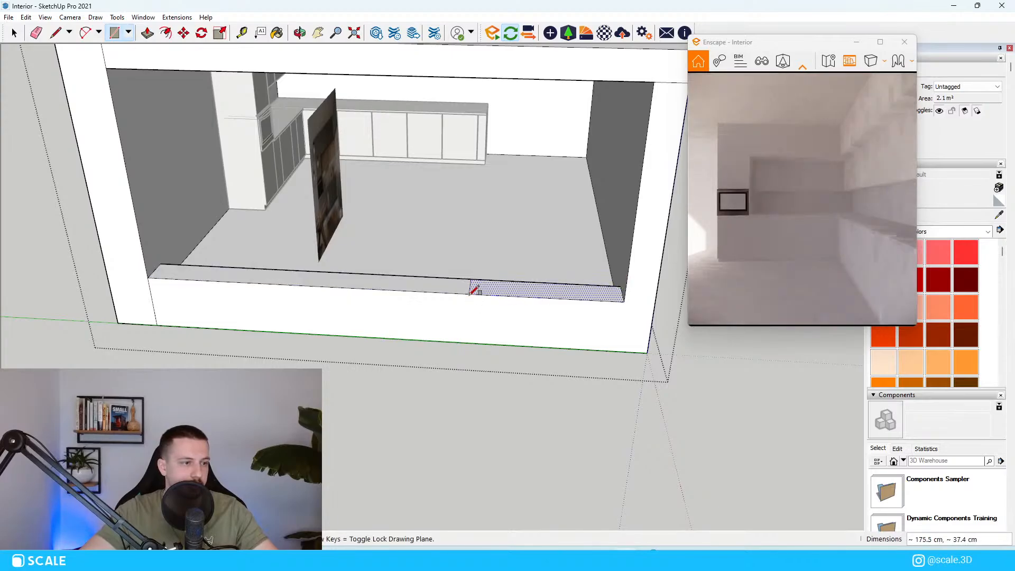
left_click(189, 279)
Extrude both end sections of the sill up to the ceiling, leaving a large window opening between them.
key("space")
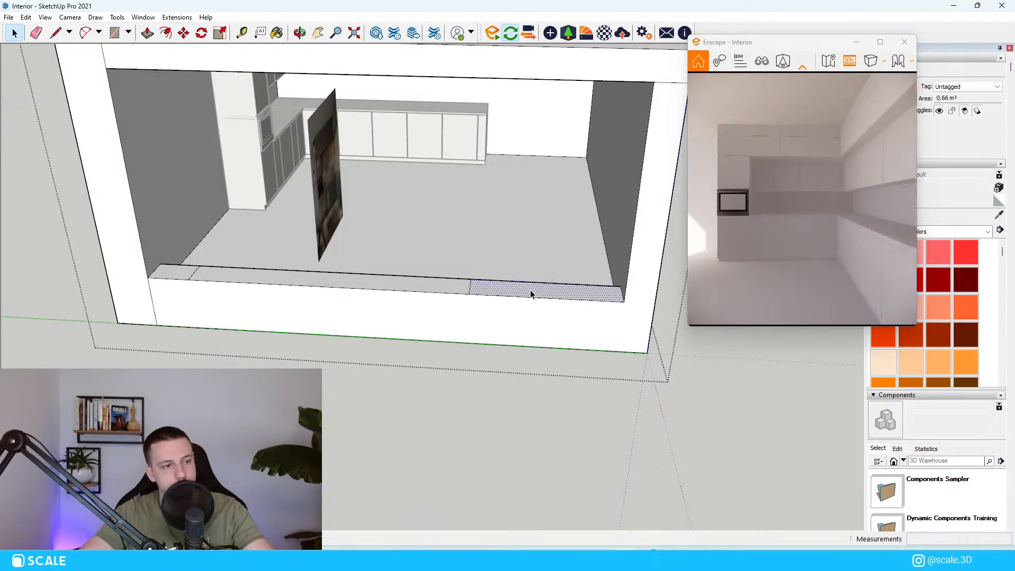
key("Delete")
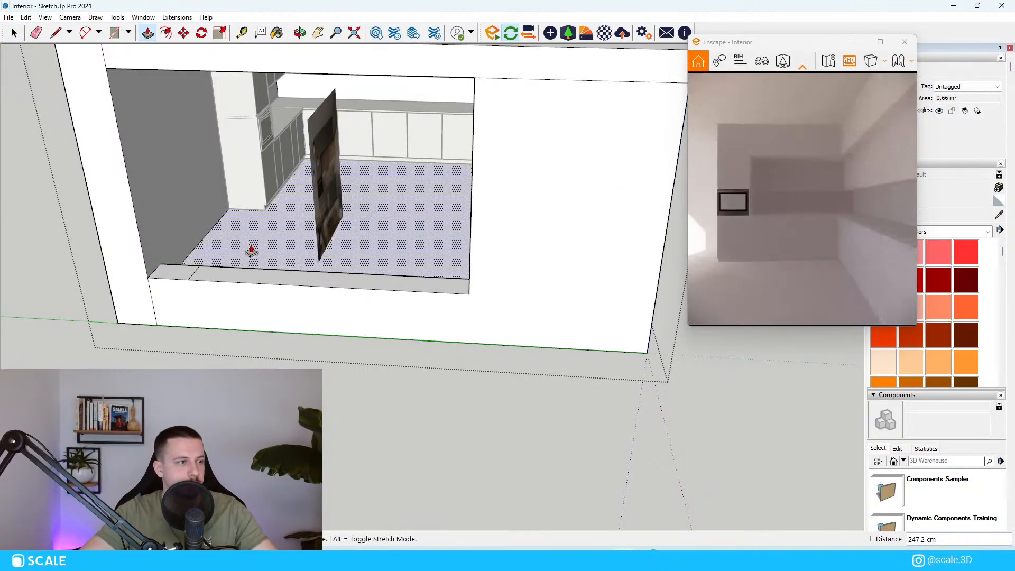
left_click(167, 275)
key("Delete")
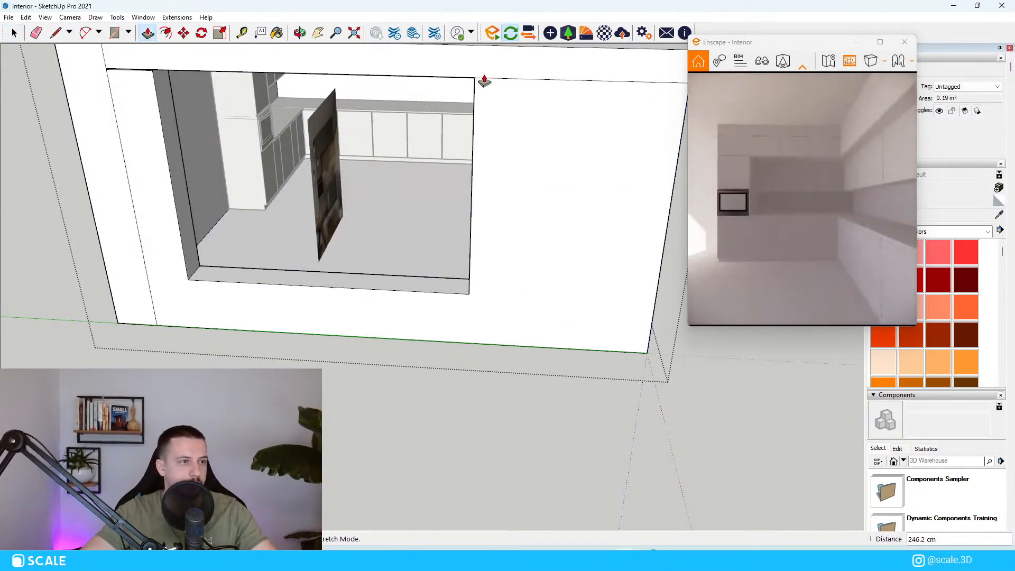
Switch to a maximized Enscape preview and set the camera projection to Two-Point in the visual settings.
left_click(880, 42)
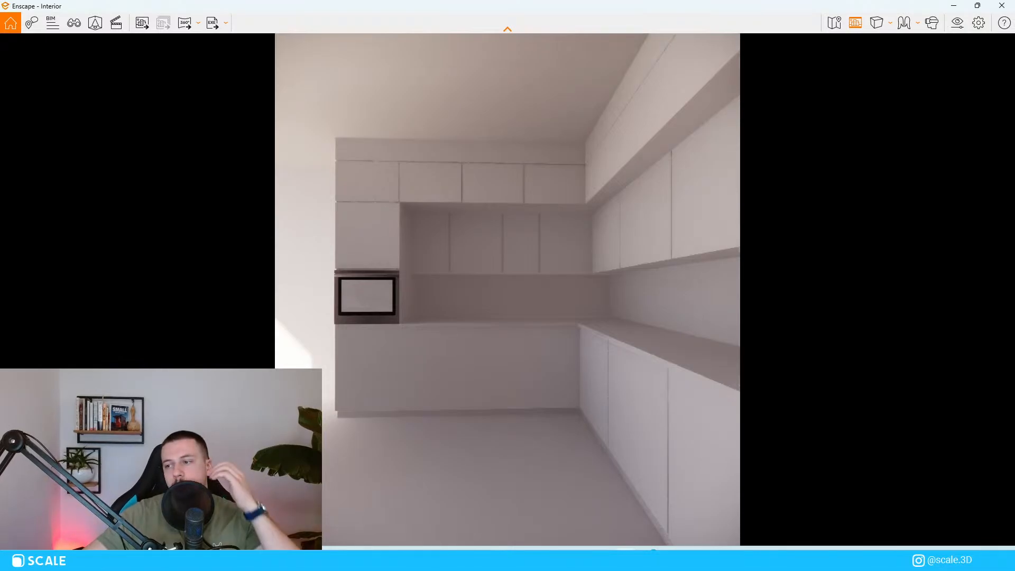
left_click(957, 25)
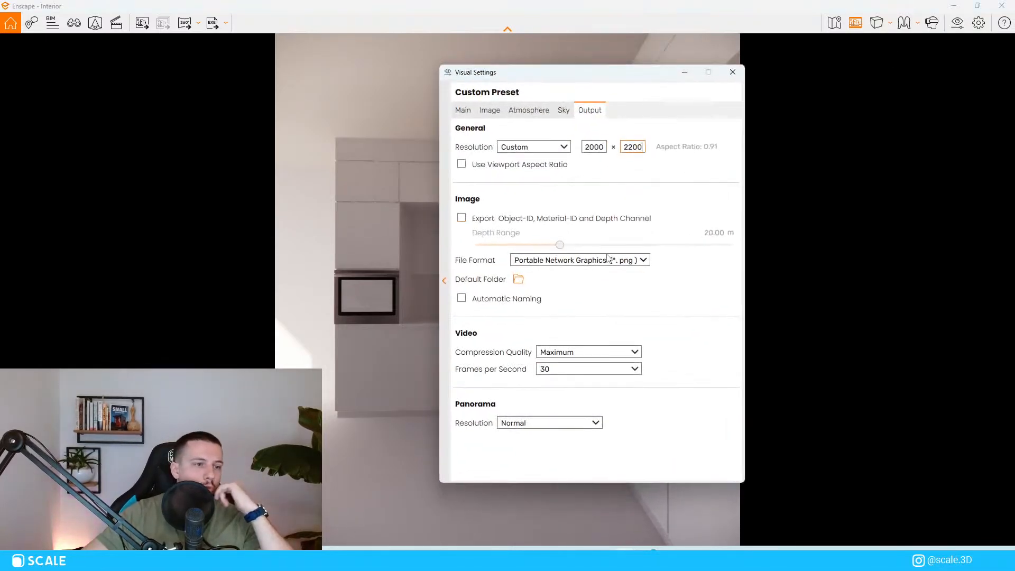
left_click(467, 109)
left_click_drag(584, 71, 764, 46)
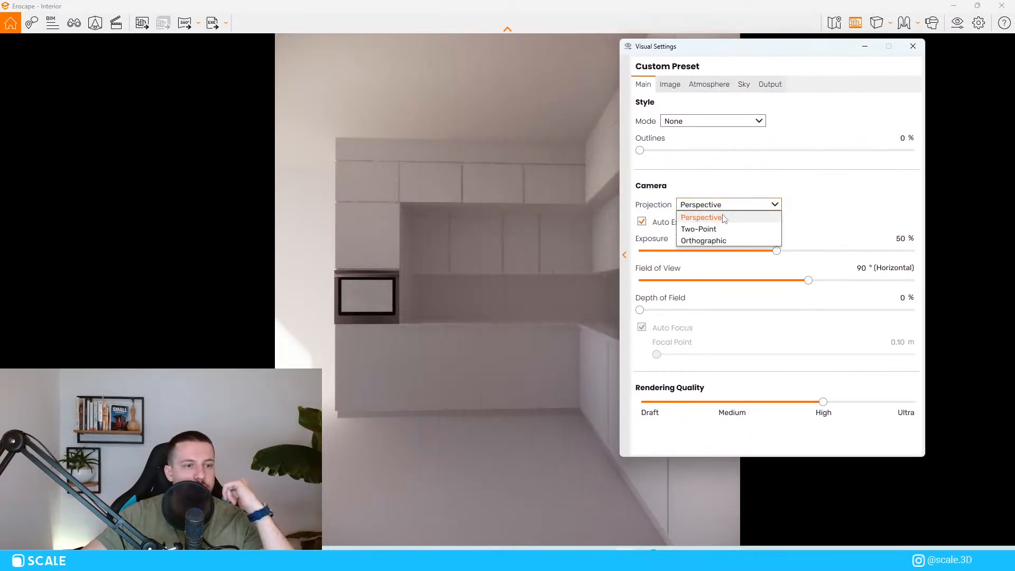
left_click(724, 231)
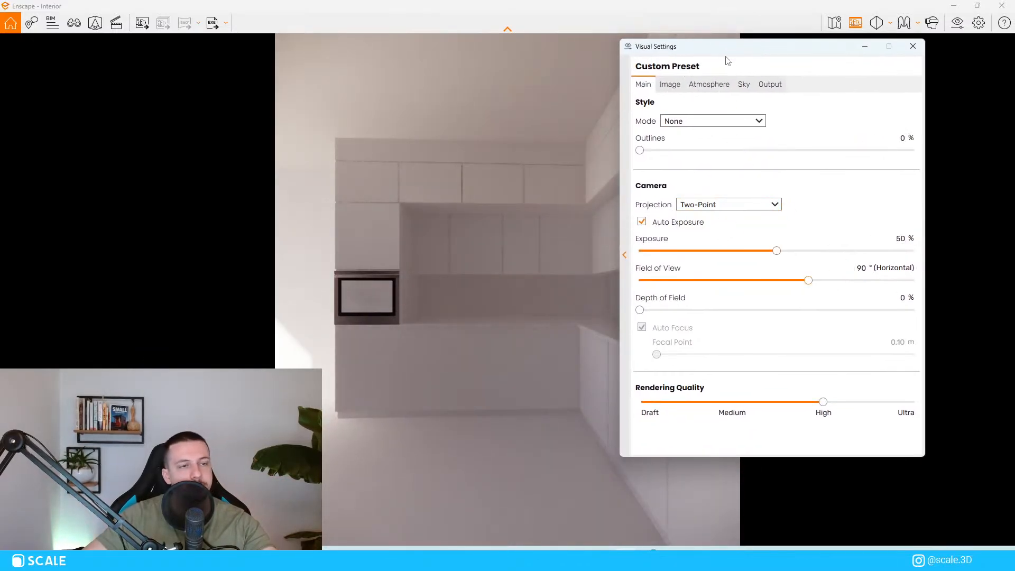
left_click_drag(726, 61, 806, 205)
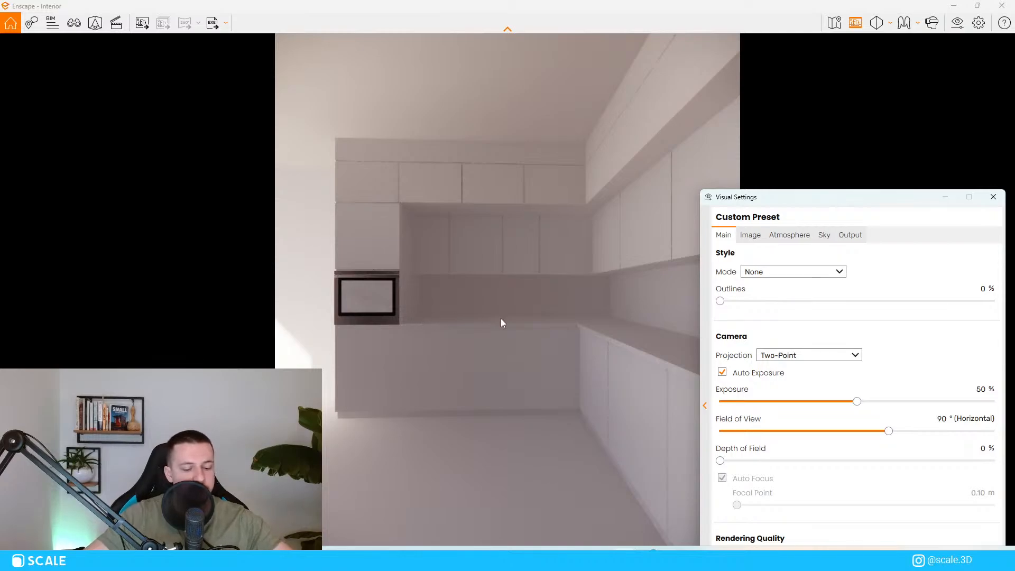
Look around the kitchen while trying the Perspective projection for comparison, and return to Two-Point.
right_click_drag(501, 319, 598, 339)
scroll(474, 341, "up", 3)
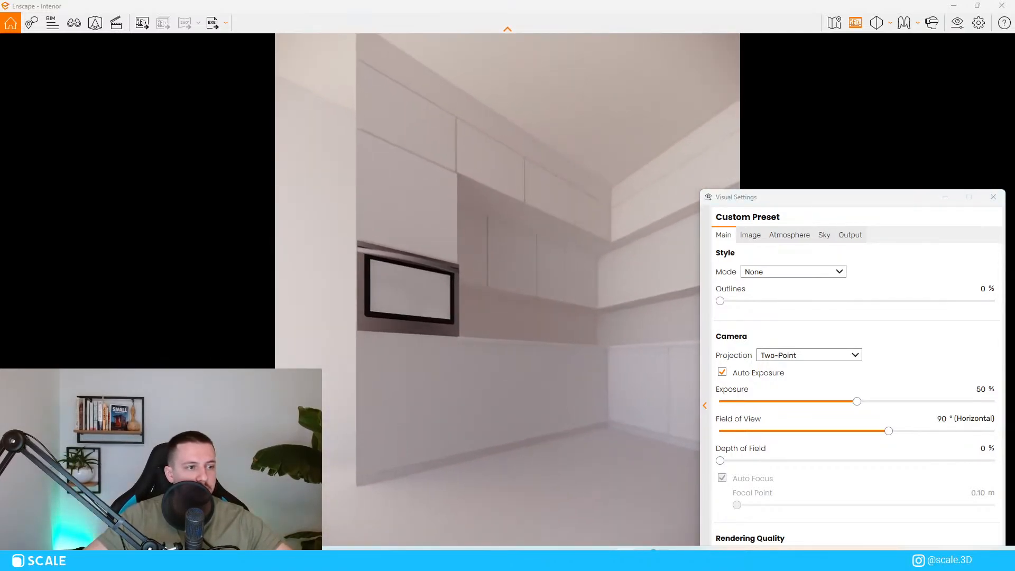
scroll(544, 332, "down", 1)
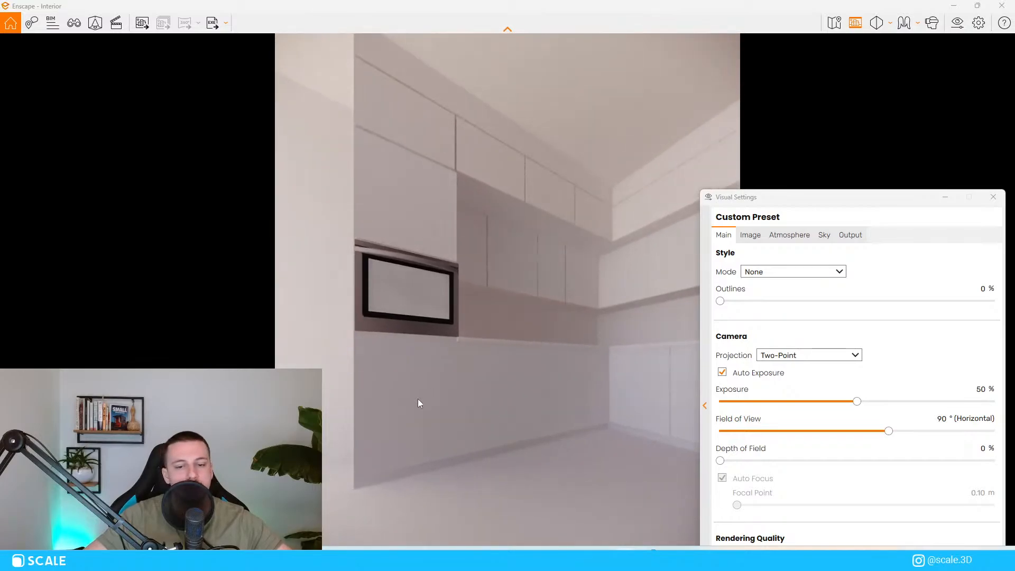
left_click(793, 355)
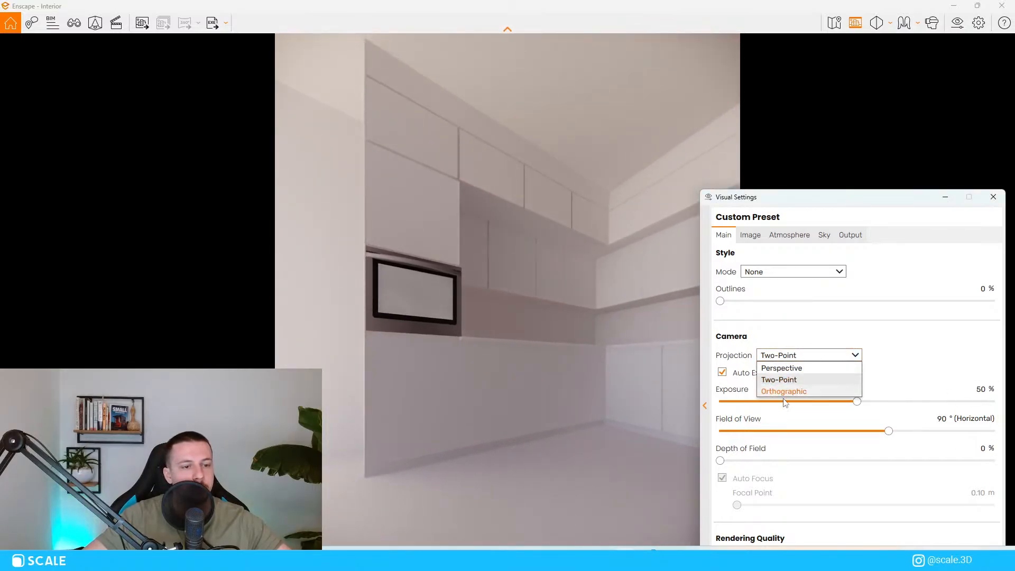
left_click(793, 368)
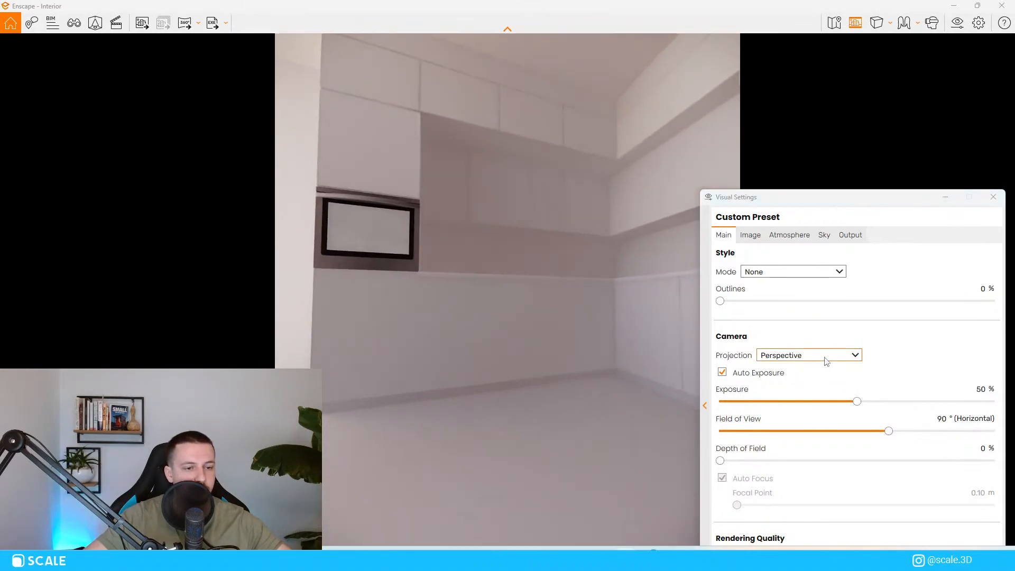
left_click(822, 355)
left_click(820, 378)
Set the Sun Brightness to 0 % in the atmosphere illumination settings.
right_click_drag(582, 317, 528, 246)
key("s")
key("w")
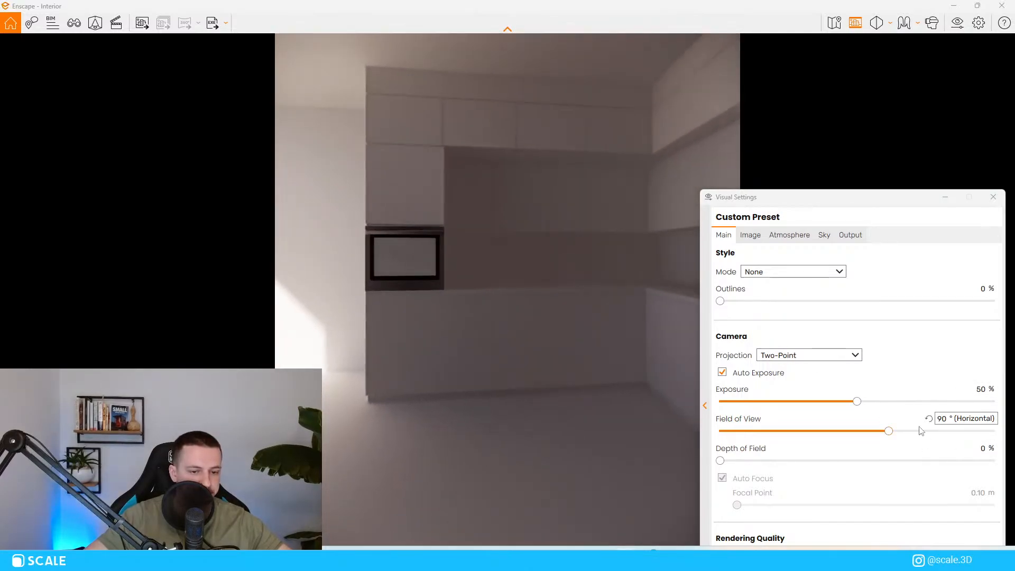
left_click(790, 234)
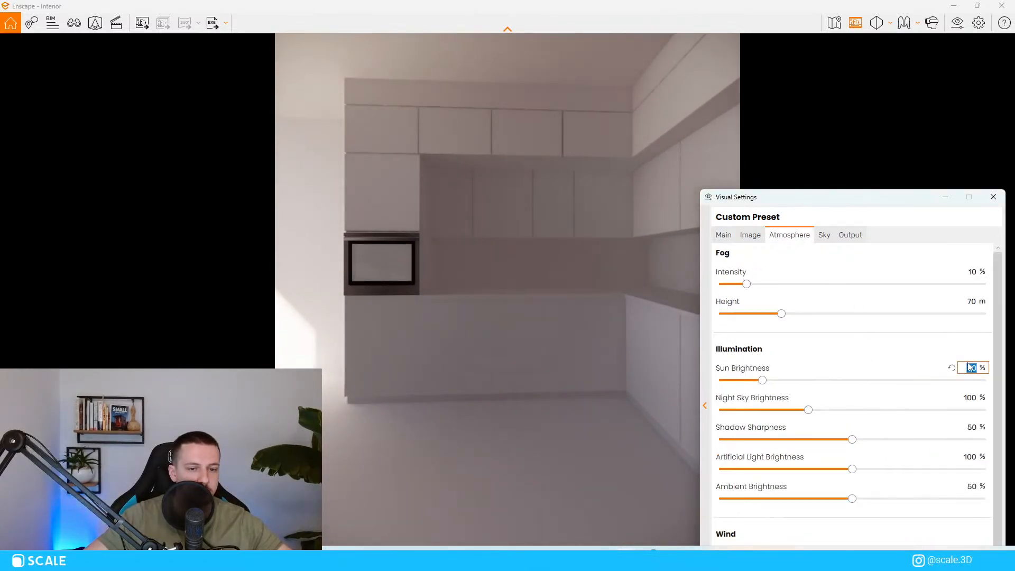
key("Return")
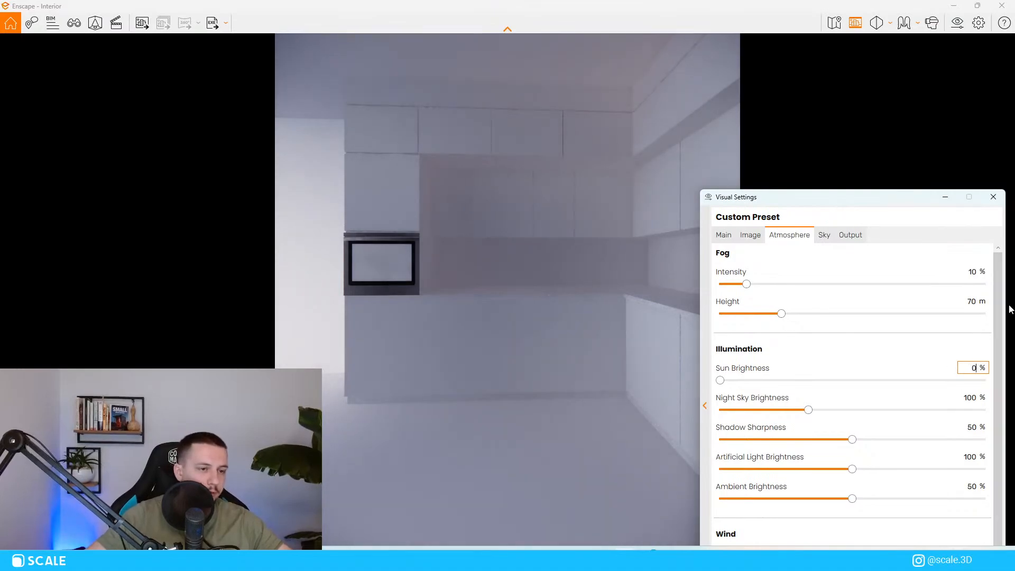
Set the camera's field of view to 60°, close the visual settings, and move the camera back to frame the kitchen.
left_click_drag(829, 207, 884, 164)
key("w")
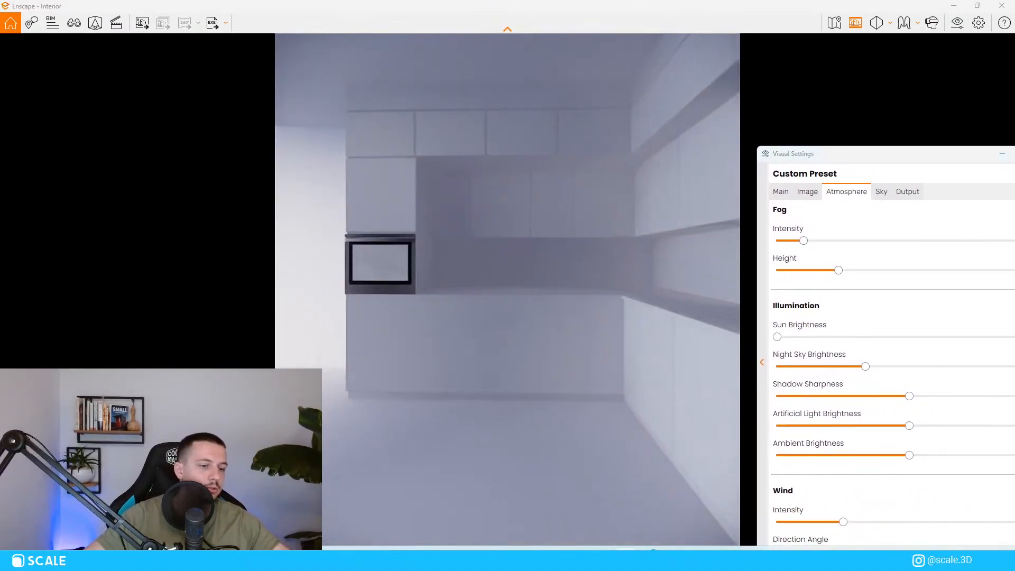
key("s")
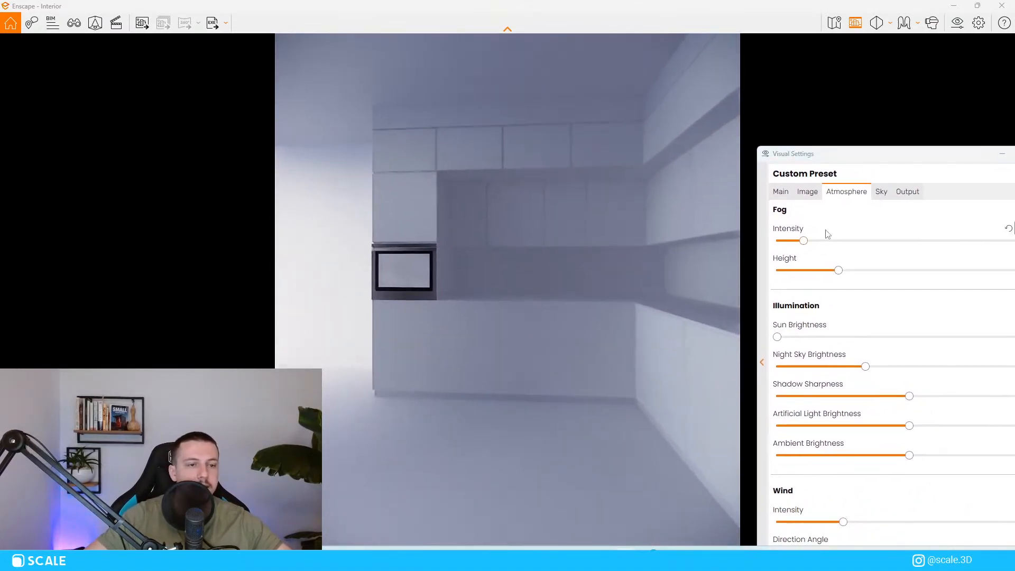
left_click(780, 191)
left_click_drag(822, 162, 717, 131)
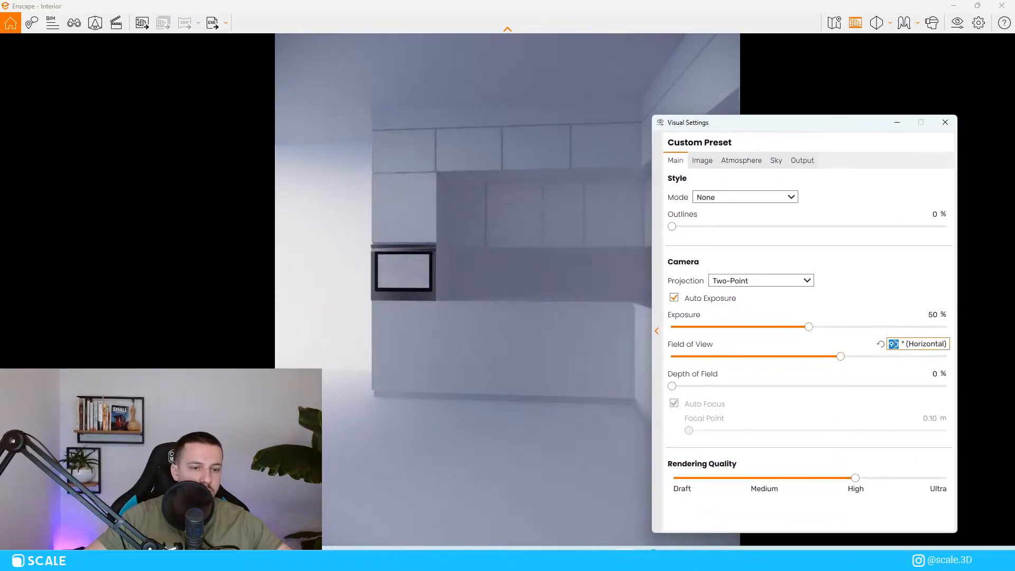
key("Return")
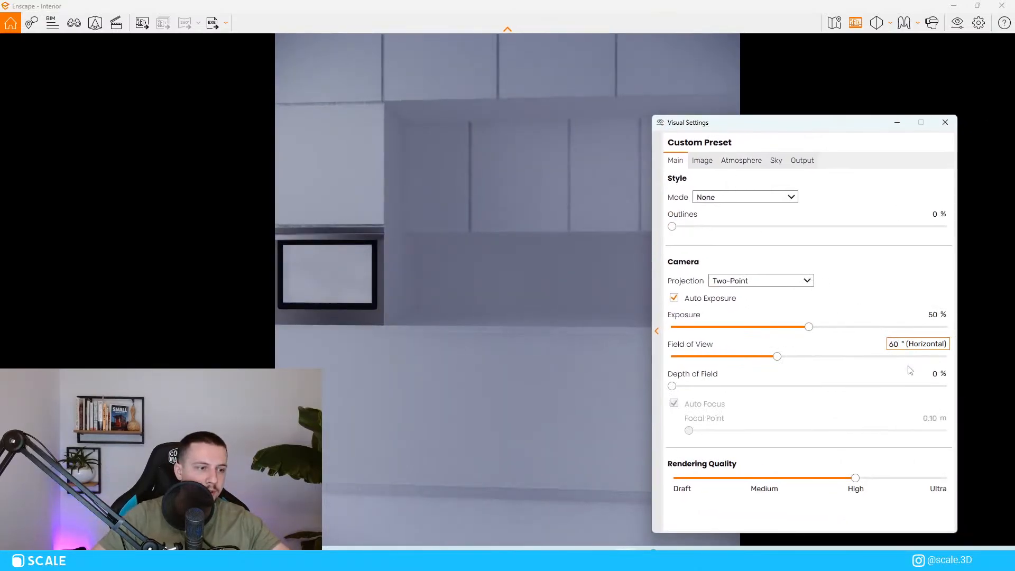
left_click(944, 122)
key("s")
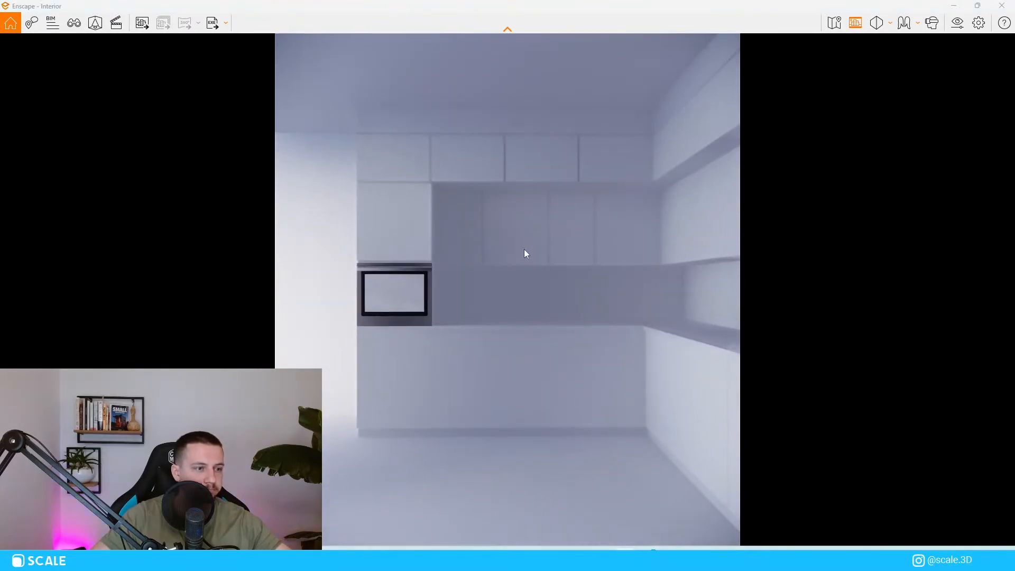
Return from the maximized Enscape preview to SketchUp and bring the reference photo beside the cabinets into view.
mouse_move(507, 6)
left_mouse_down()
mouse_move(685, 143)
mouse_move(686, 119)
left_mouse_up()
scroll(351, 341, "down", 4)
scroll(333, 264, "up", 5)
mouse_move(351, 341)
middle_mouse_down()
mouse_move(338, 286)
mouse_move(297, 252)
middle_mouse_up()
scroll(339, 215, "up", 4)
mouse_move(339, 216)
middle_mouse_down()
mouse_move(210, 219)
mouse_move(358, 218)
mouse_move(686, 278)
mouse_move(540, 327)
middle_mouse_up()
scroll(686, 278, "down", 3)
scroll(541, 327, "up", 4)
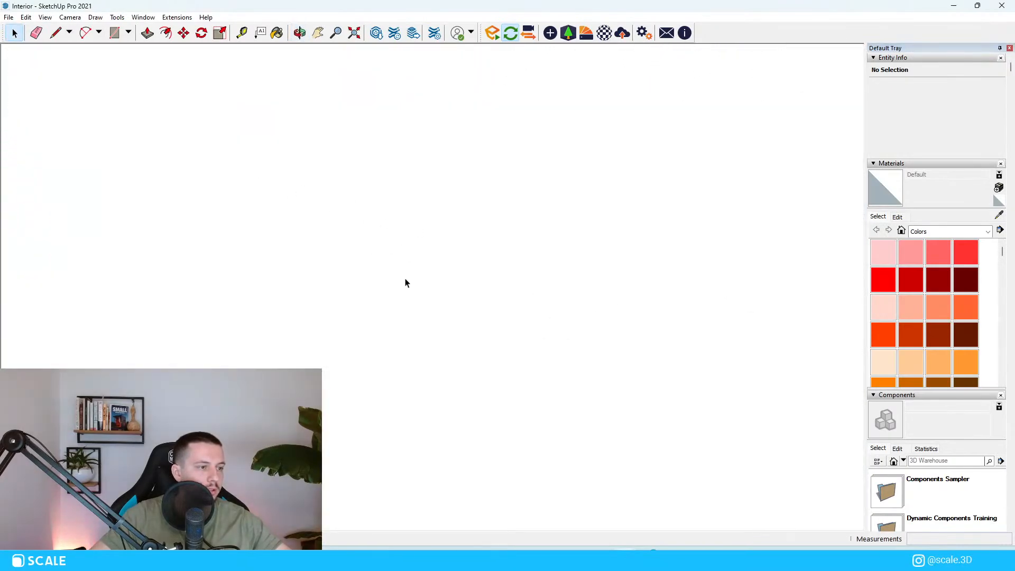
scroll(406, 279, "up", 3)
scroll(401, 321, "down", 6)
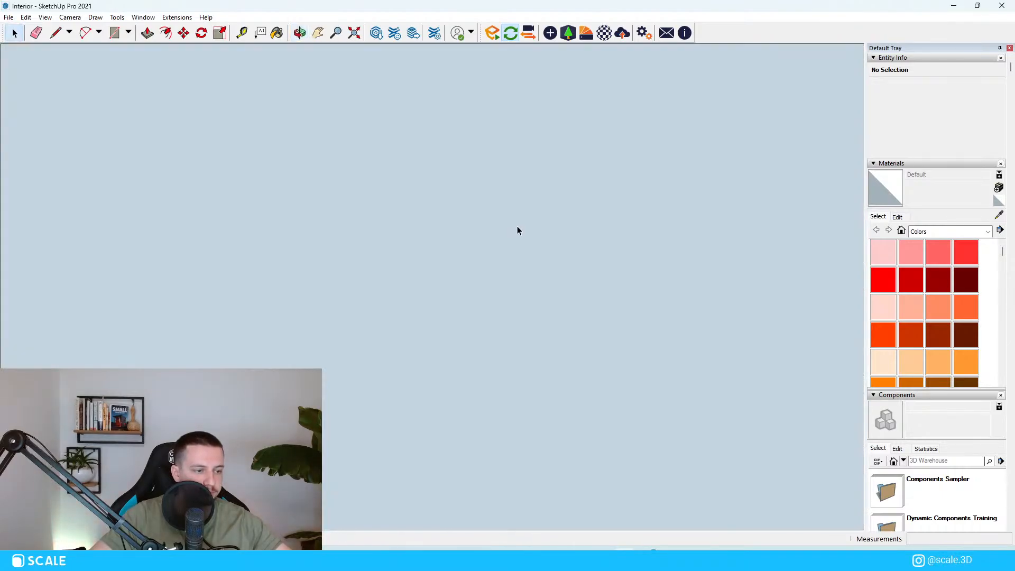
middle_click_drag(517, 226, 513, 392)
scroll(462, 299, "down", 3)
scroll(463, 302, "up", 3)
middle_click_drag(463, 301, 471, 319)
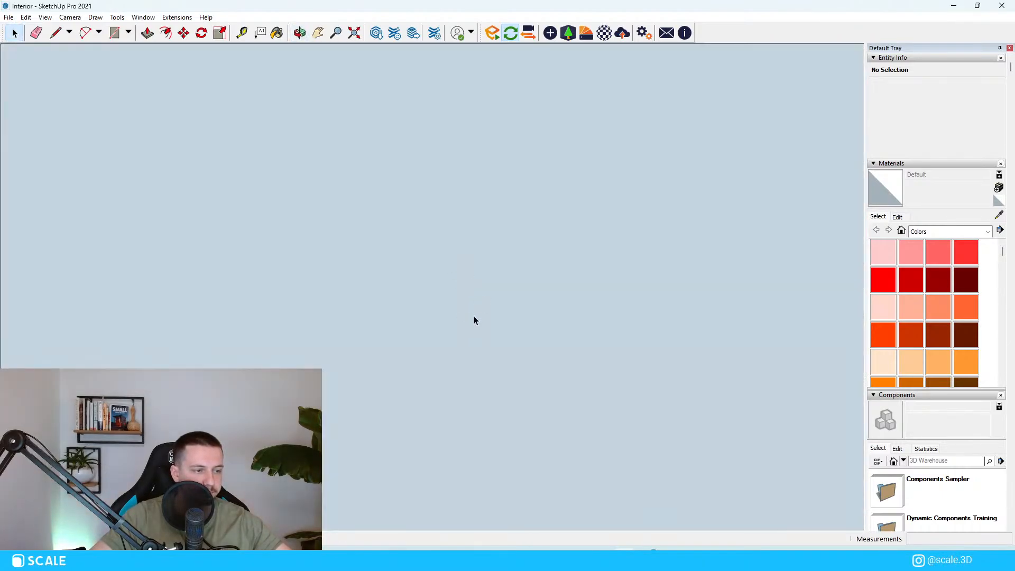
scroll(472, 317, "up", 4)
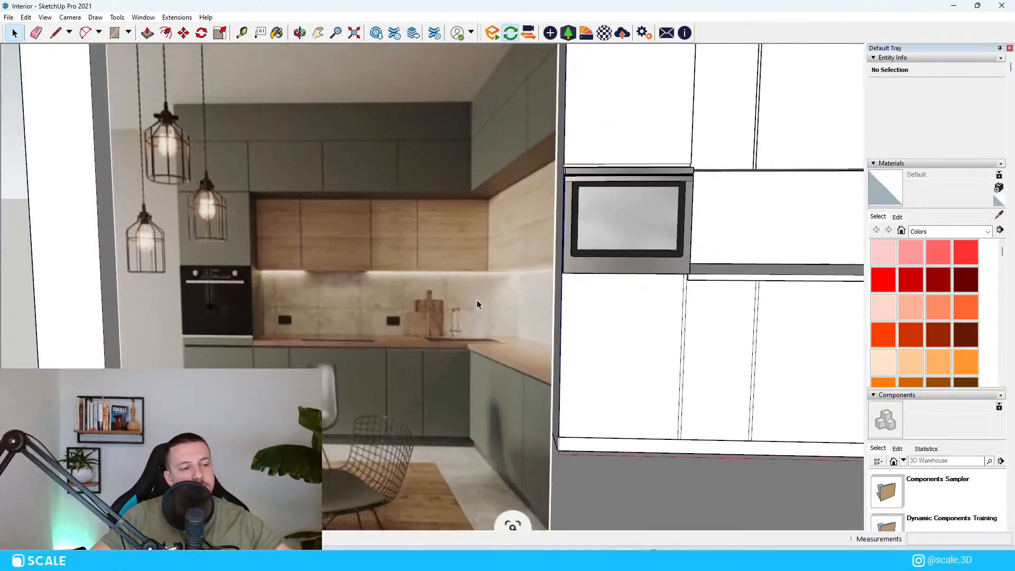
Reopen the Enscape preview as a floating window, enlarge it and position it beside the reference photo.
left_click(658, 507)
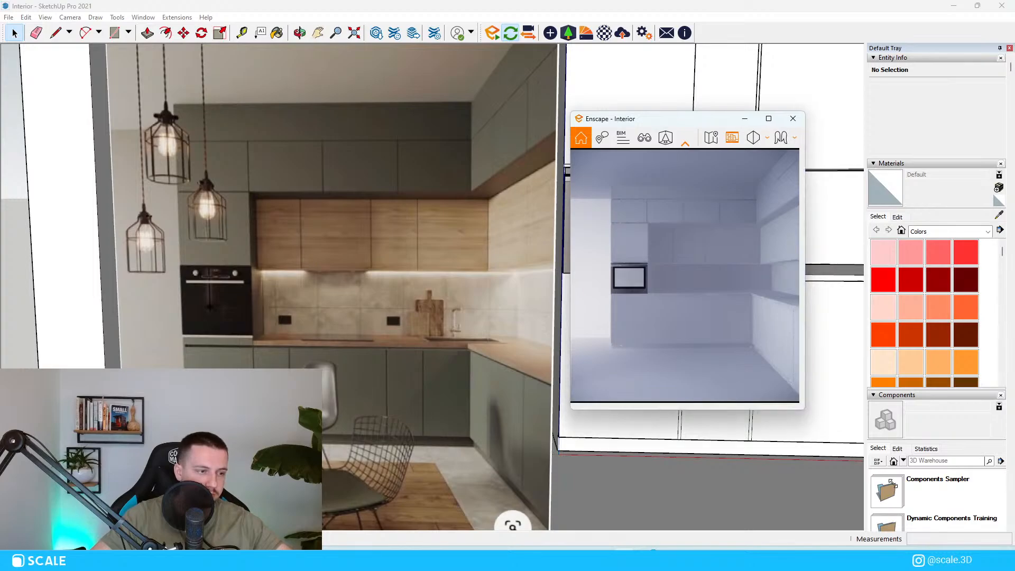
left_click_drag(797, 403, 856, 463)
left_click_drag(704, 124, 761, 66)
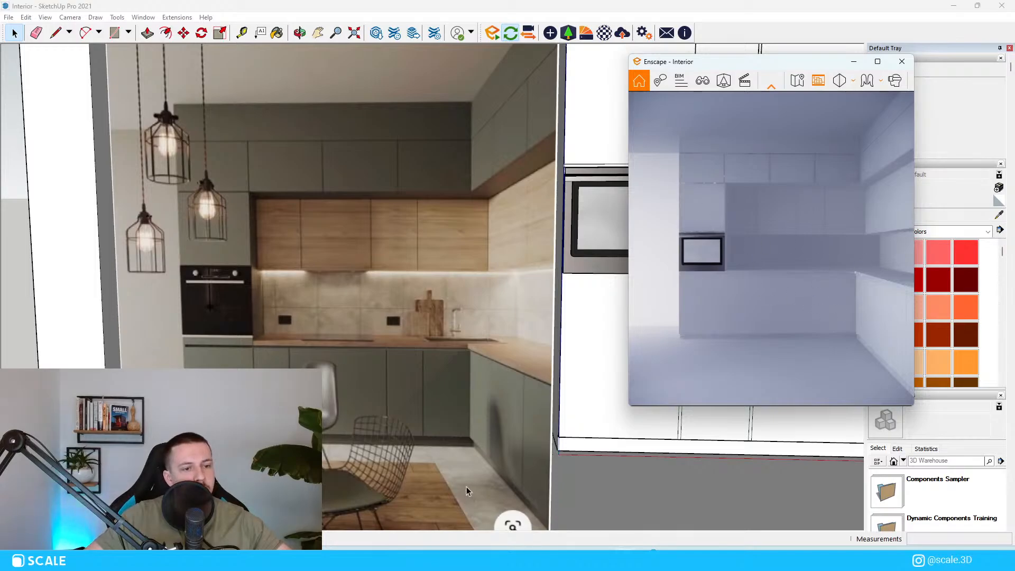
Create a saved view named 1 from the current Enscape camera and close View Management.
left_click(703, 80)
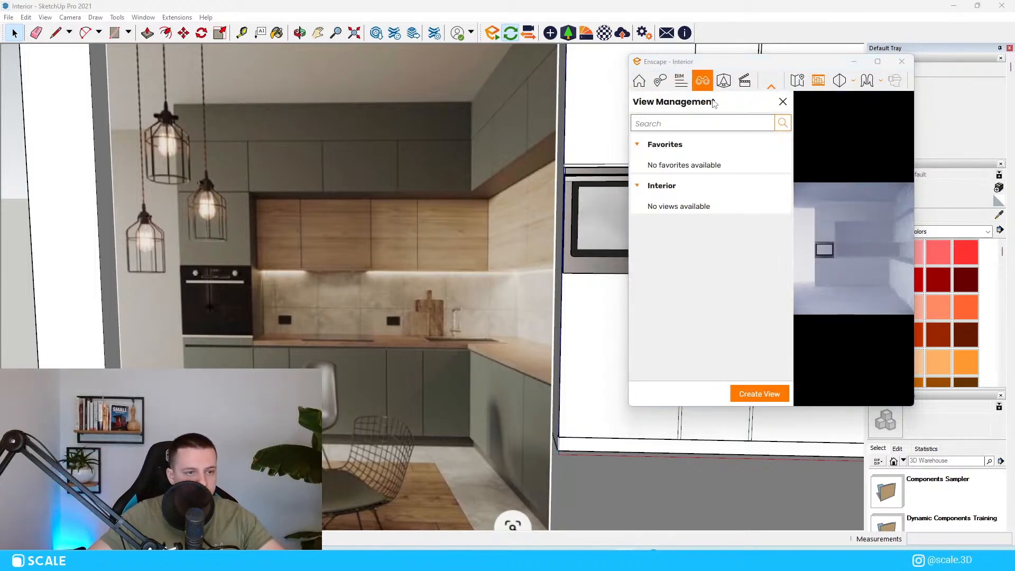
left_click(768, 397)
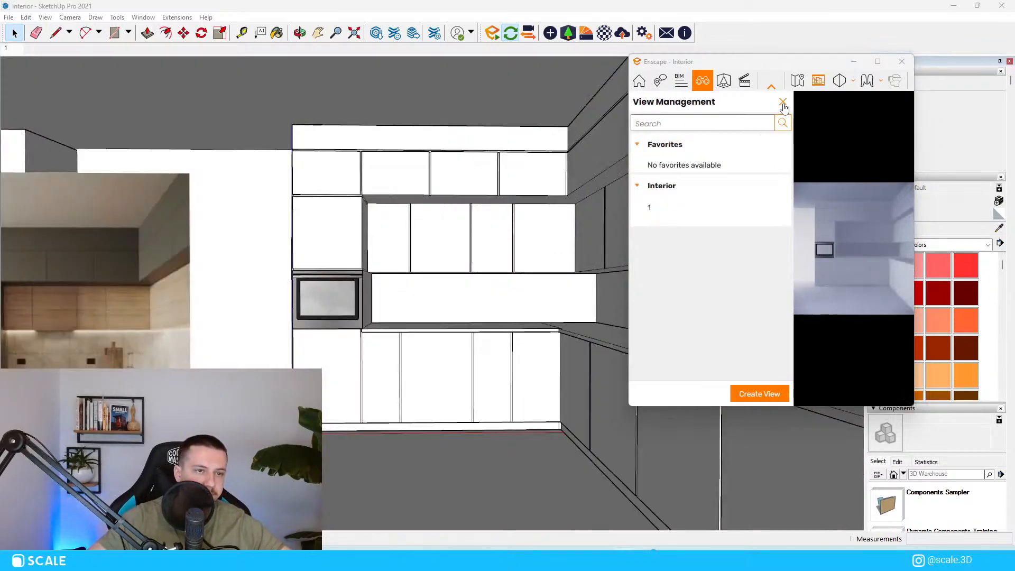
left_click(783, 103)
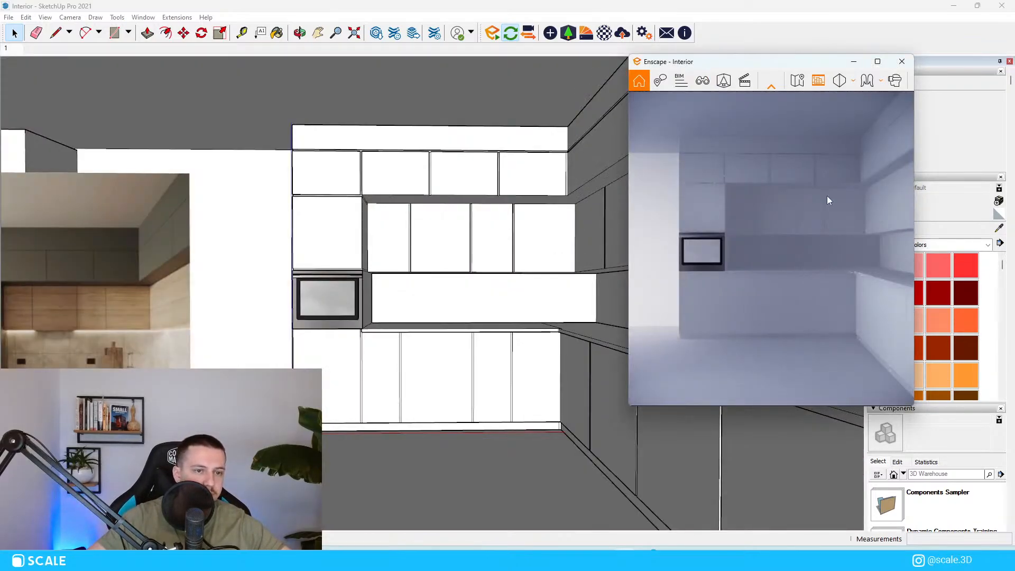
Keep the Enscape preview always on top with the window-pinning utility and return to the SketchUp model.
scroll(275, 387, "down", 4)
scroll(276, 388, "up", 1)
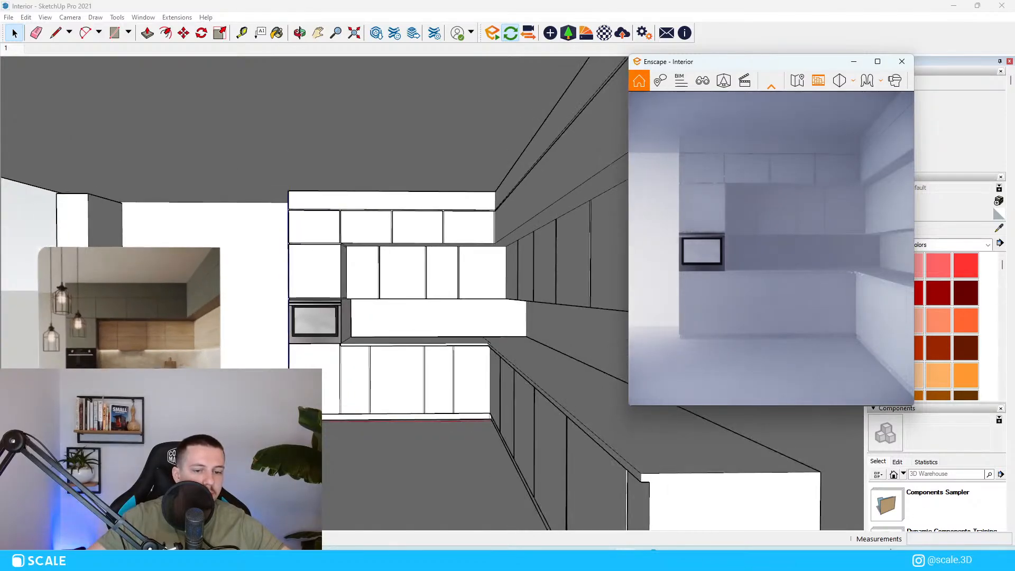
left_click(916, 559)
right_click(873, 487)
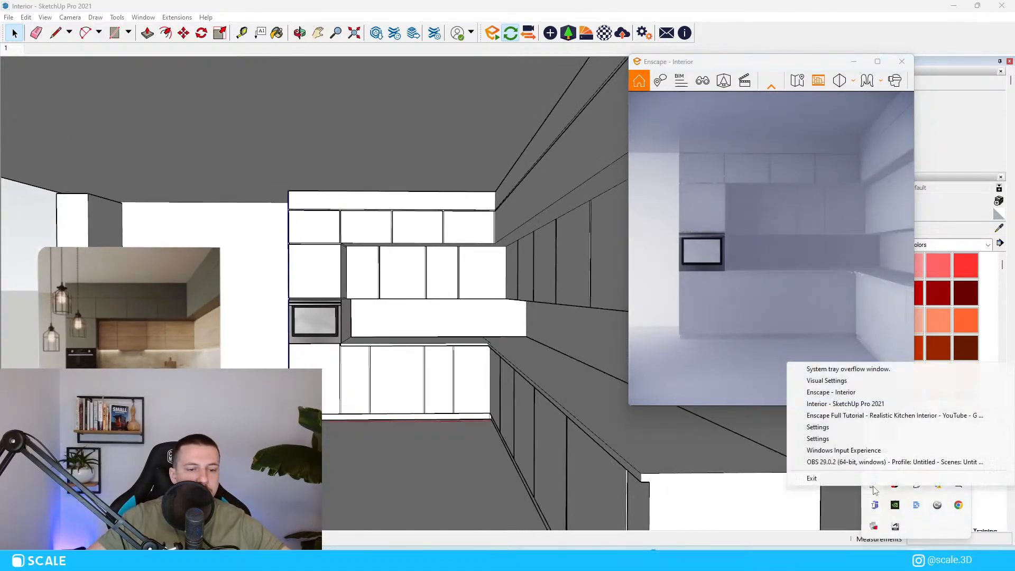
left_click(830, 393)
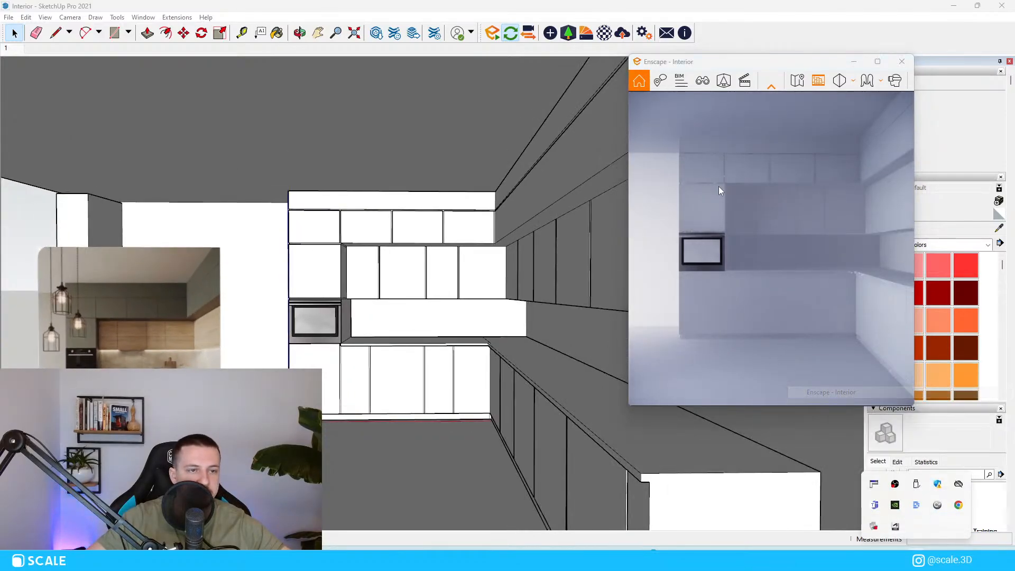
left_click(725, 62)
left_click(674, 6)
Add a section plane on the outer face of the room's front wall, accepting the default name.
scroll(499, 302, "down", 2)
scroll(506, 381, "down", 5)
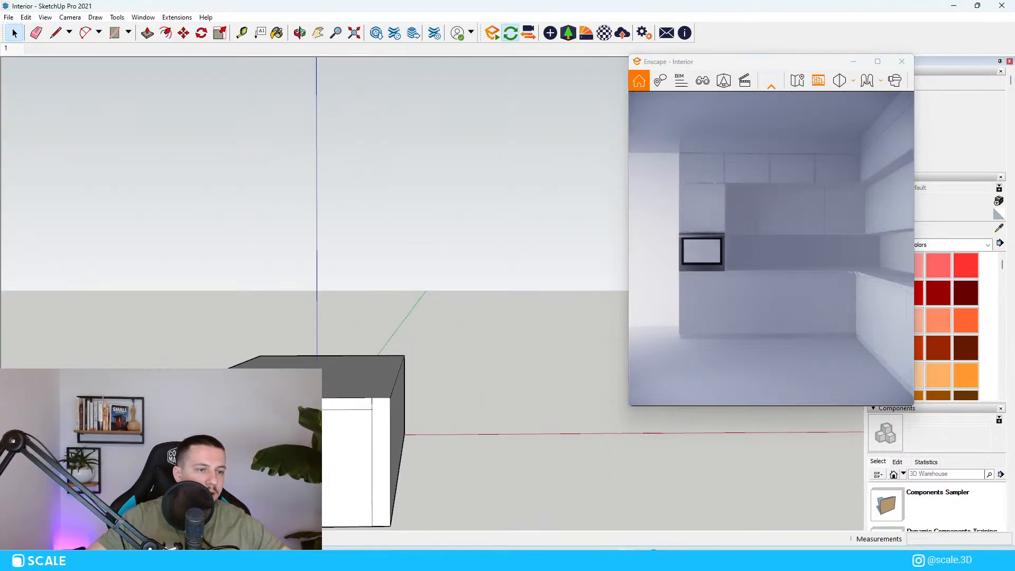
scroll(317, 402, "down", 4)
mouse_move(222, 466)
middle_mouse_down()
mouse_move(354, 446)
mouse_move(449, 455)
mouse_move(459, 506)
middle_mouse_up()
scroll(449, 455, "up", 2)
scroll(353, 422, "up", 3)
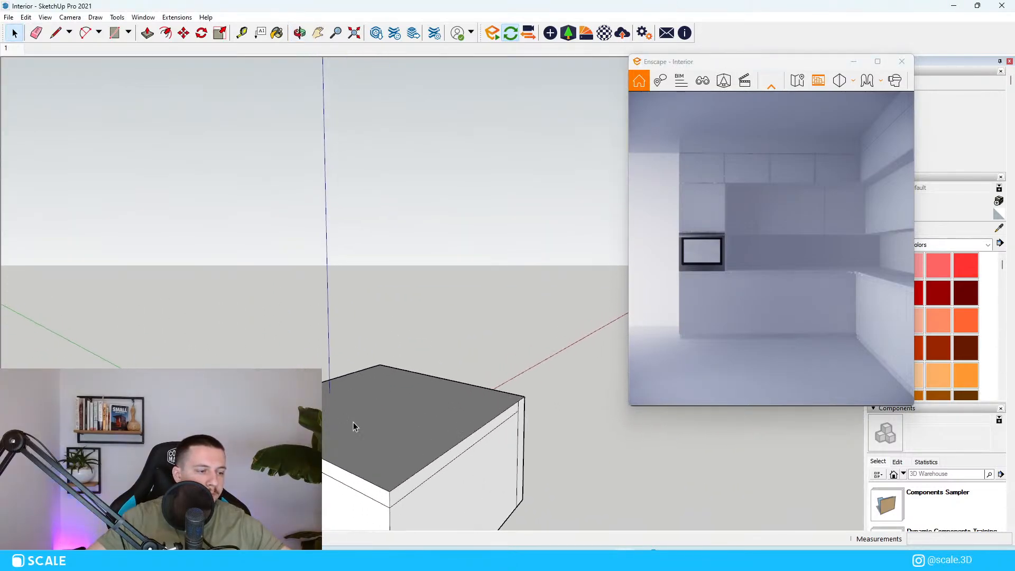
left_click(115, 17)
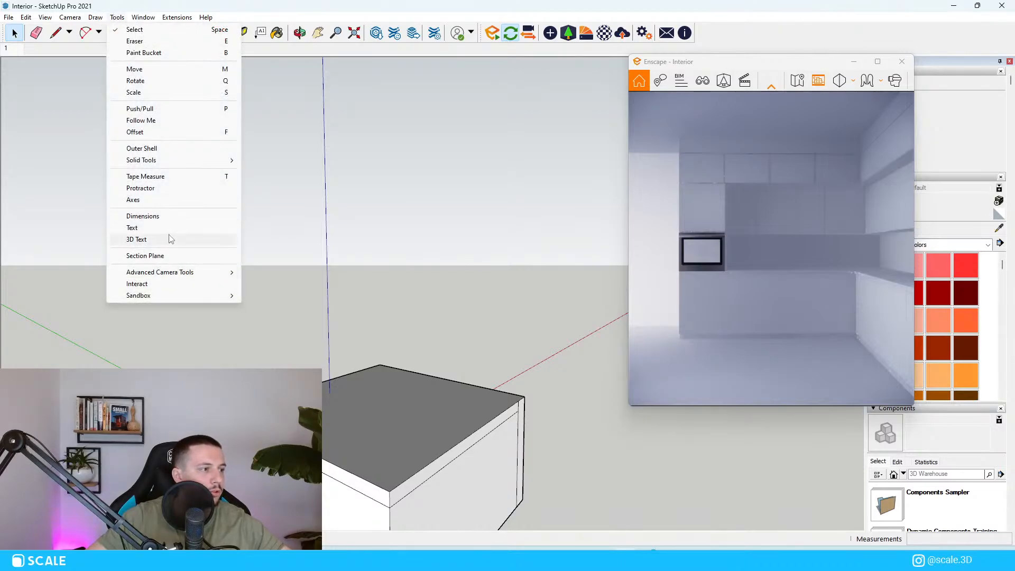
left_click(145, 255)
scroll(447, 399, "up", 5)
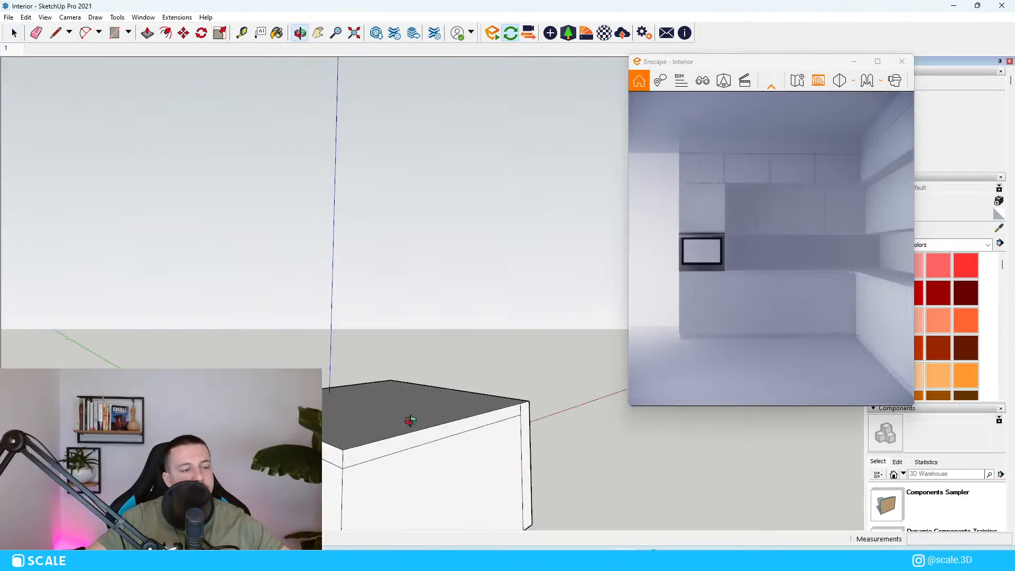
left_click(454, 499)
left_click(580, 310)
scroll(513, 422, "down", 5)
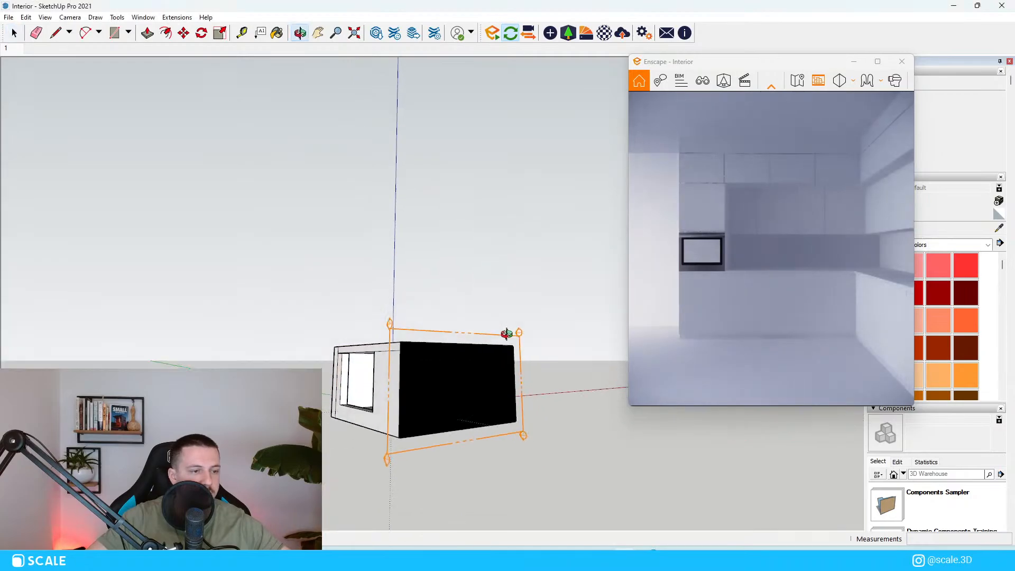
Move the front section plane about 60 cm along the green axis into the room.
left_click(512, 418)
middle_click_drag(512, 417, 530, 445)
key("m")
left_click(525, 436)
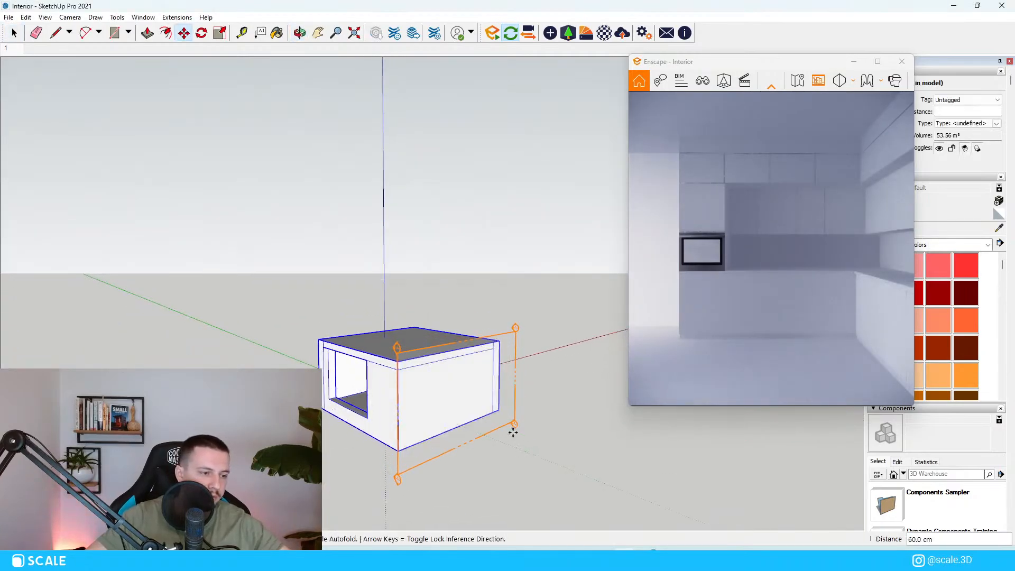
key("space")
left_click(516, 424)
key("m")
left_click(515, 424)
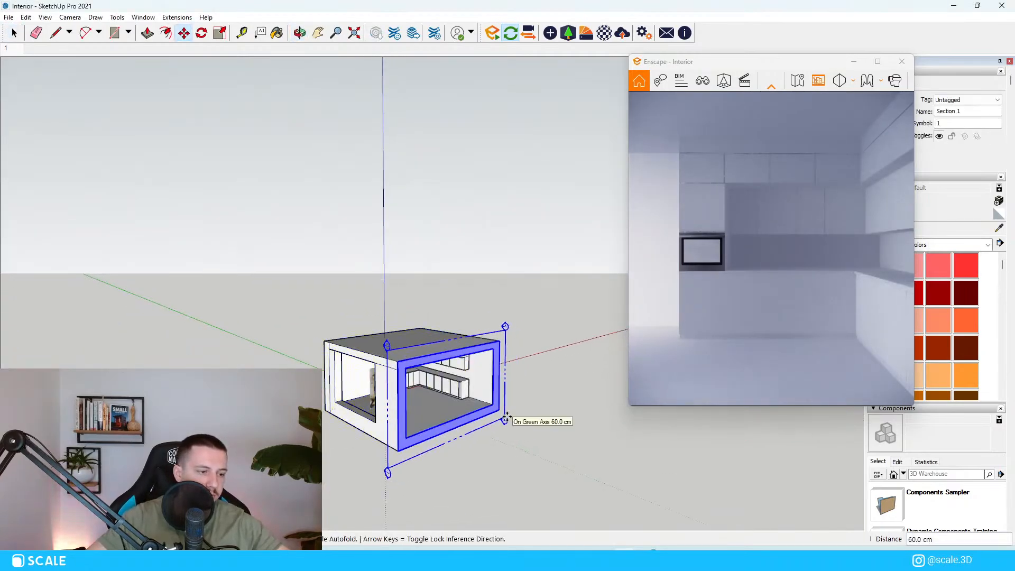
left_click(507, 416)
middle_click_drag(438, 355, 436, 366)
key("space")
Add a horizontal section plane on top of the ceiling, keeping the name Section 2.
left_click(114, 18)
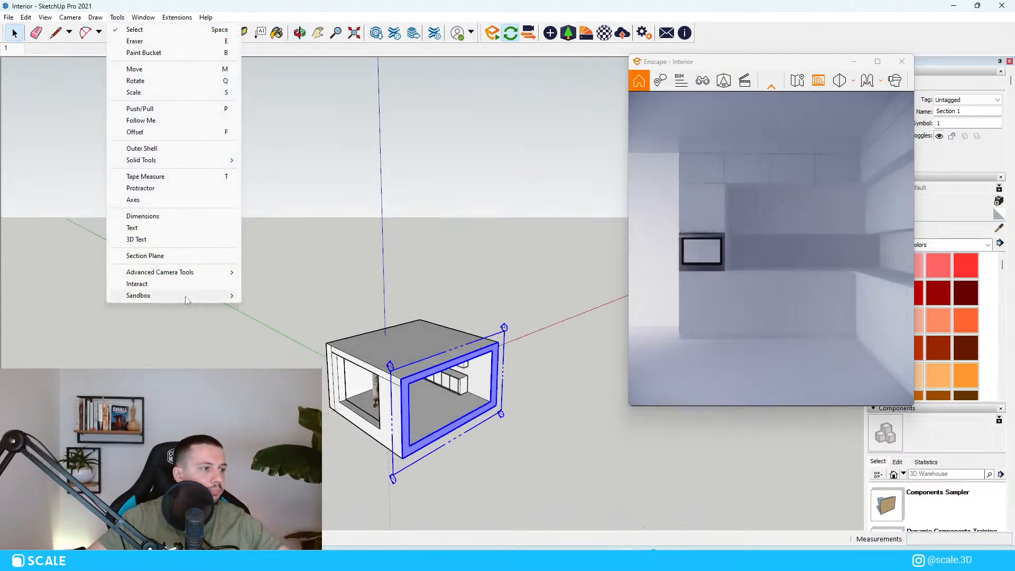
left_click(161, 257)
left_click(406, 351)
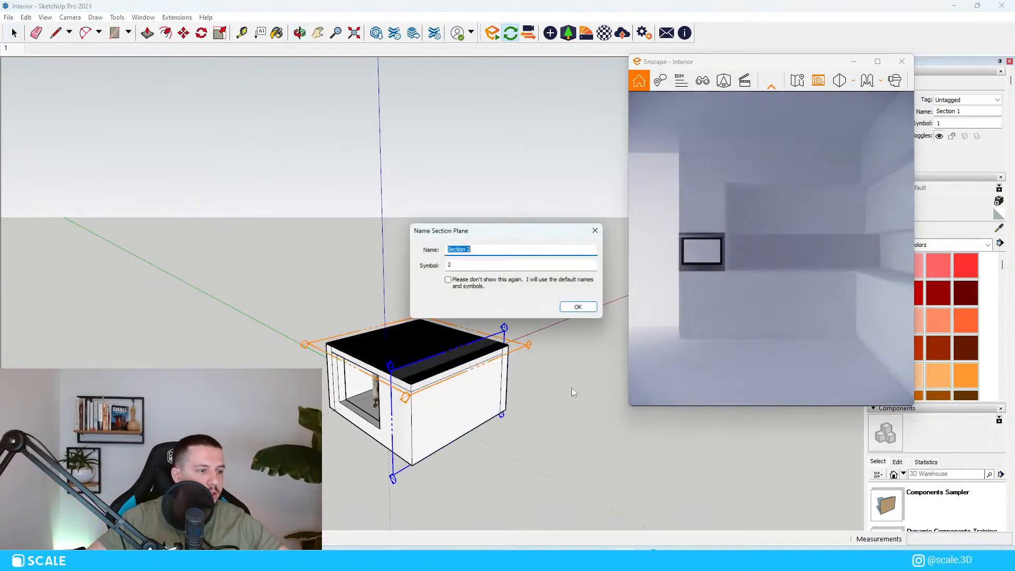
left_click(582, 306)
key("space")
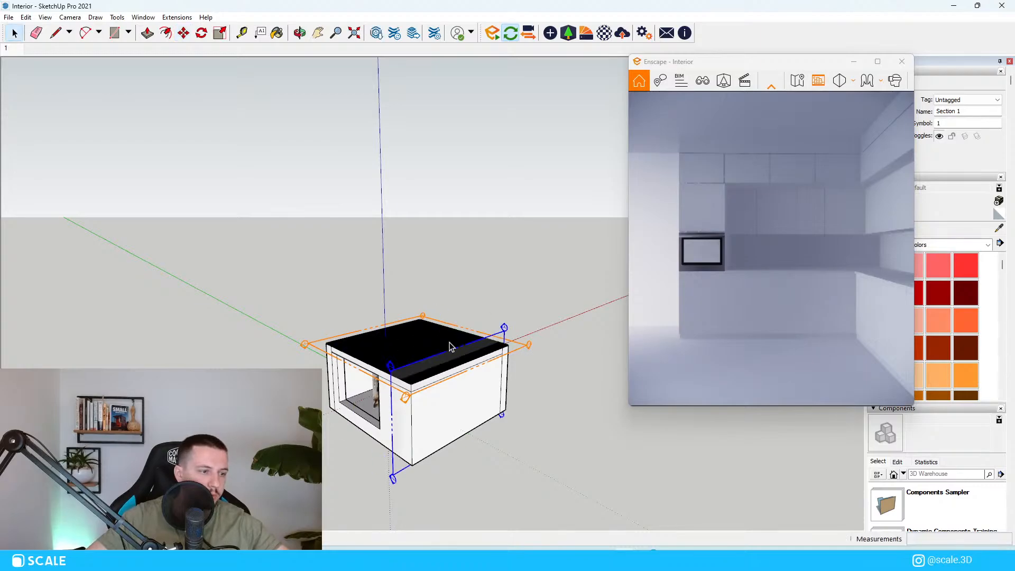
Lower the ceiling section plane by about 55 cm to cut the roof off the room.
left_click(478, 340)
left_click(535, 350)
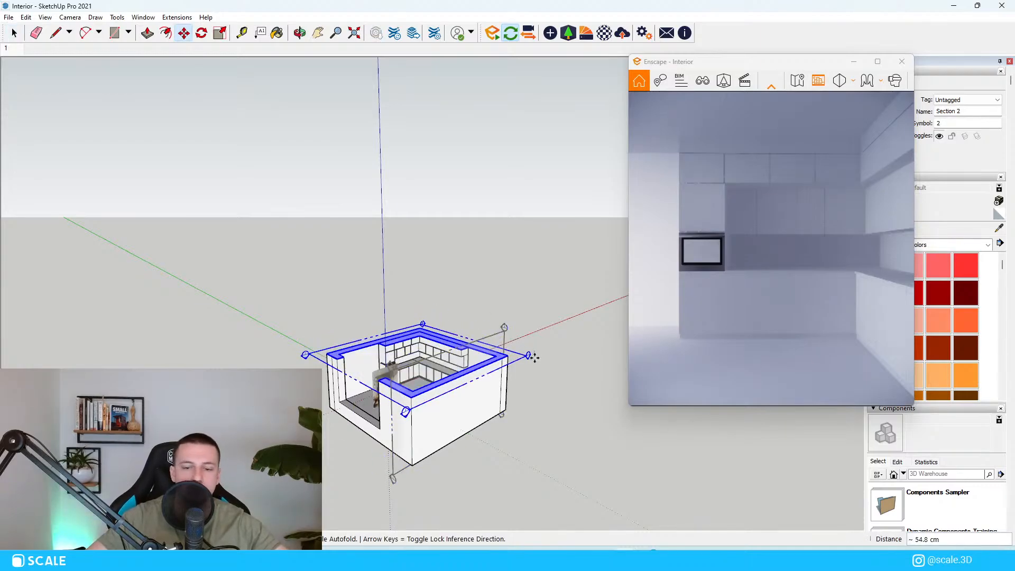
left_click(534, 357)
key("space")
middle_click_drag(428, 411, 418, 424)
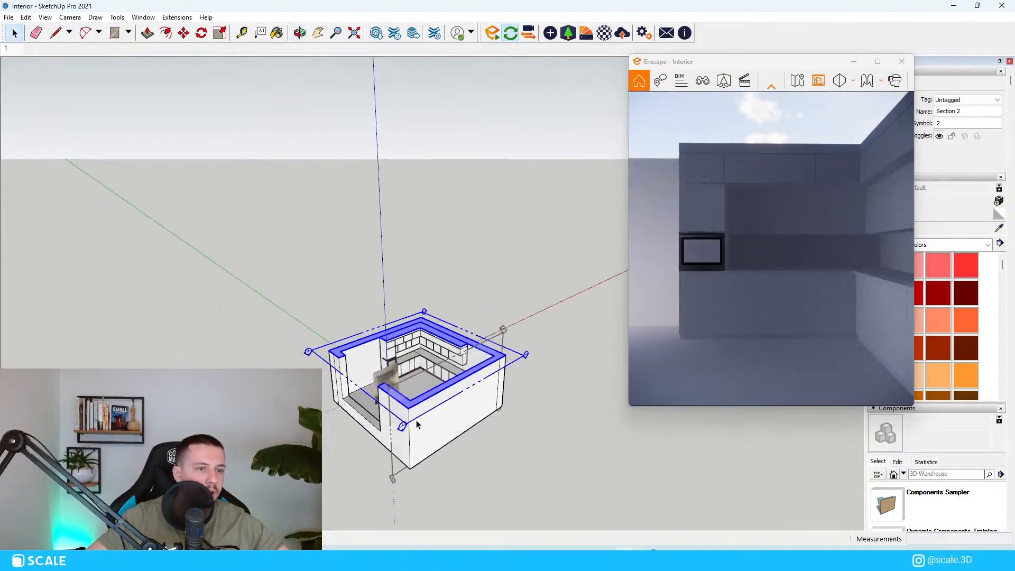
Move the reference photo inside the room about 75 cm away from the oven cabinet.
scroll(423, 370, "up", 6)
scroll(428, 362, "down", 4)
scroll(410, 357, "up", 6)
middle_click_drag(470, 364, 409, 351)
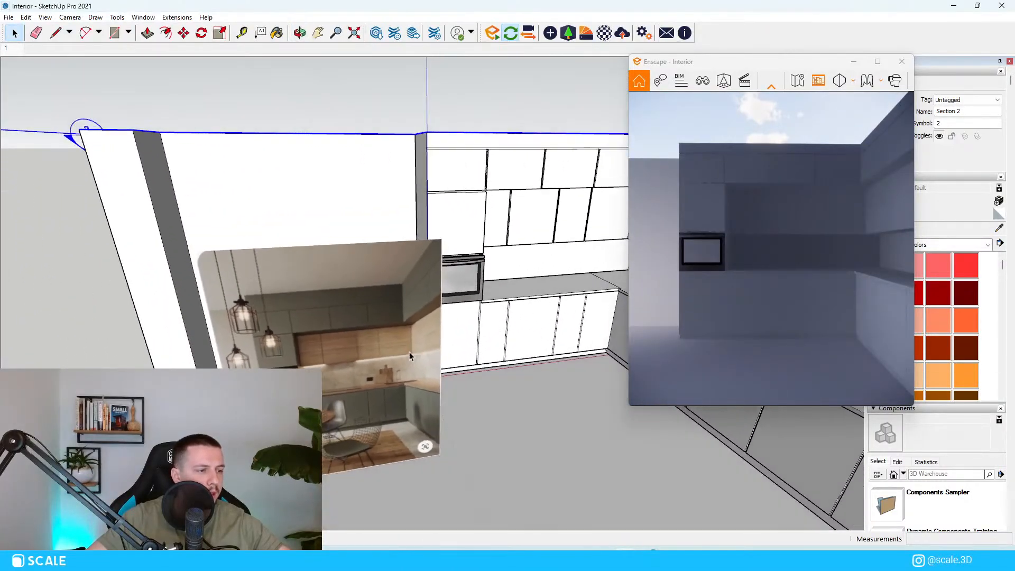
left_click(410, 351)
scroll(407, 328, "down", 2)
key("m")
left_click(447, 445)
left_click(399, 411)
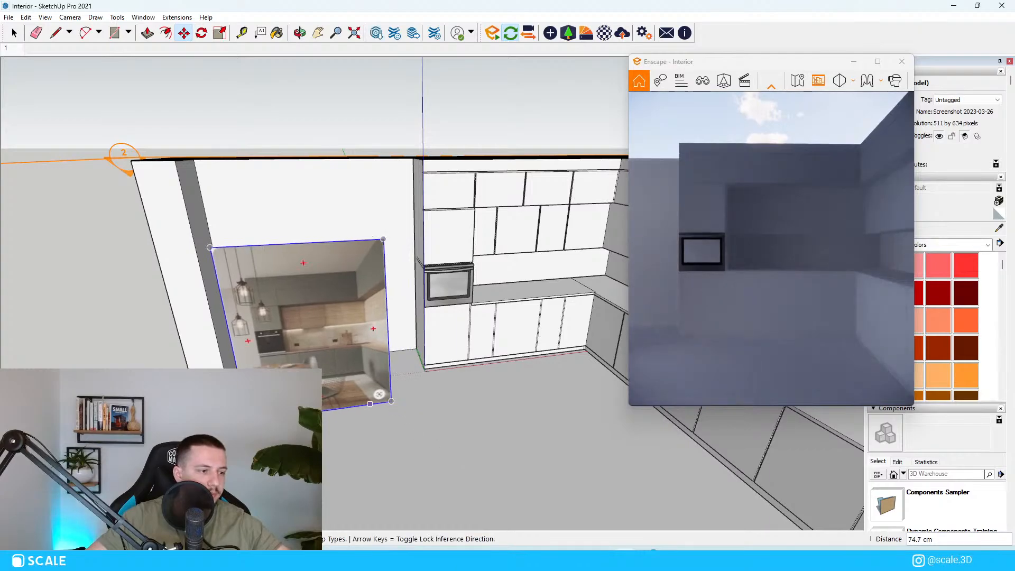
key("space")
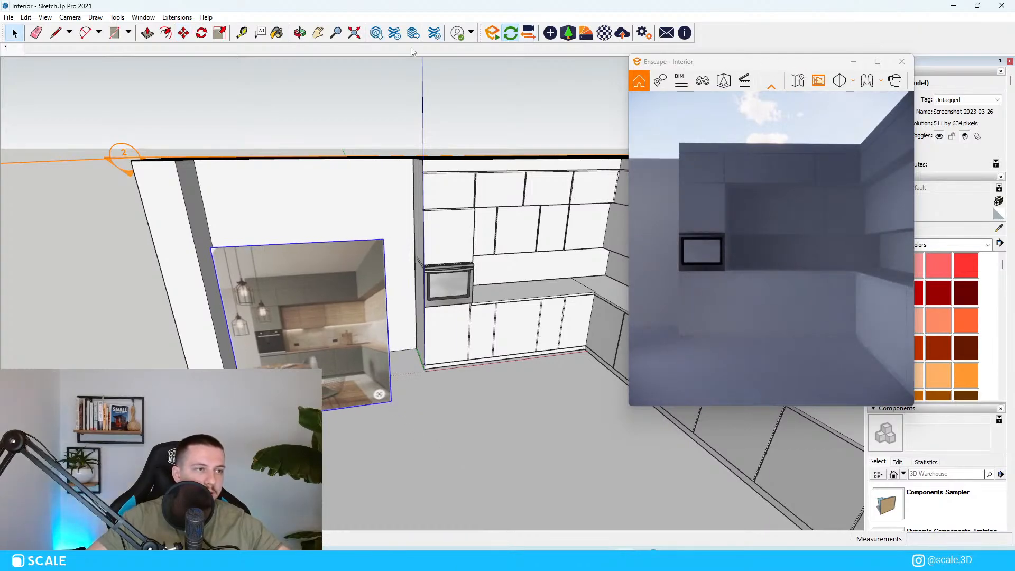
Search the 3D Warehouse for "round dining table" and look through the resulting models.
left_click(376, 33)
left_click_drag(433, 72, 587, 36)
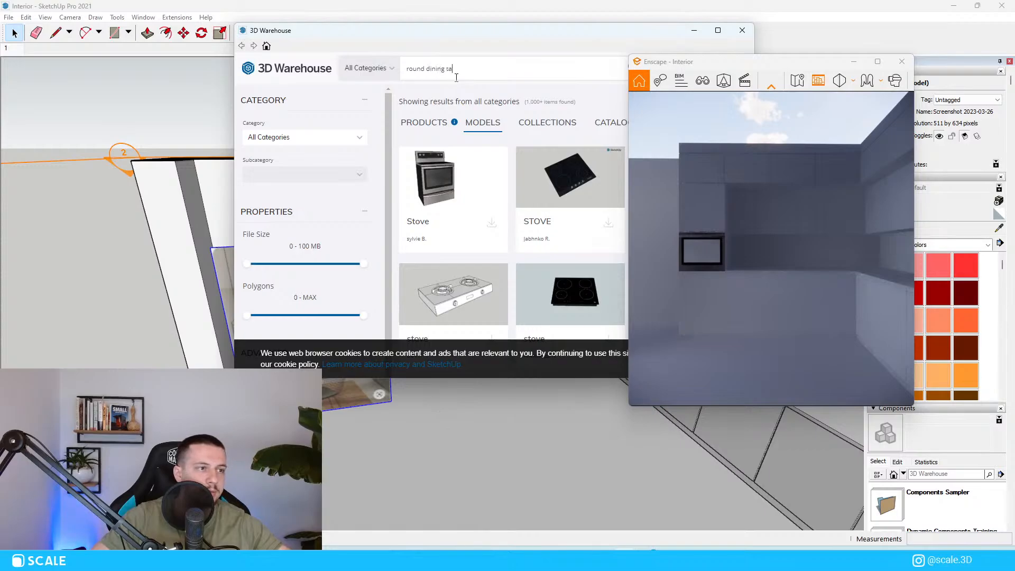
type("ble")
key("Return")
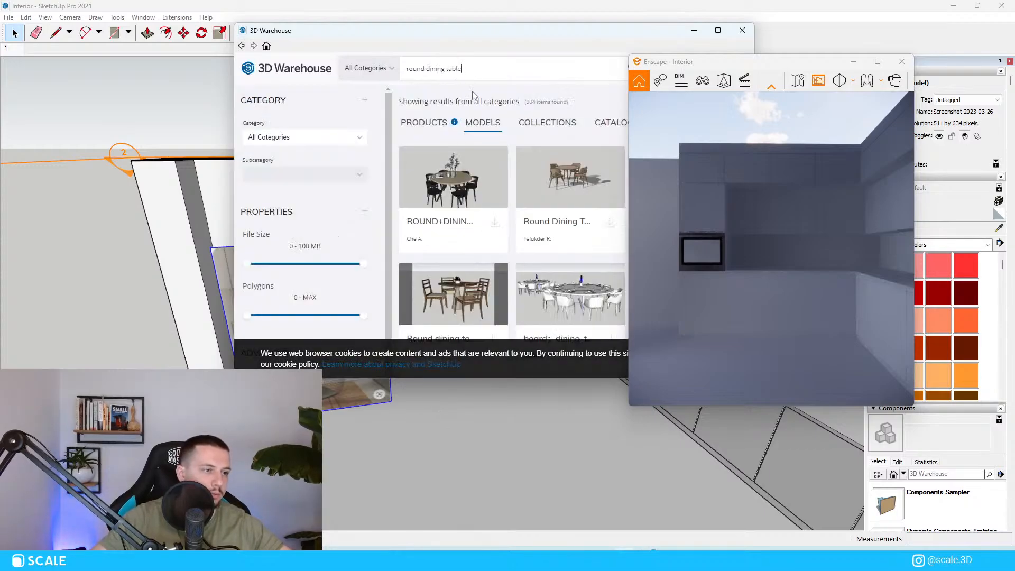
left_click_drag(475, 36, 298, 21)
scroll(375, 205, "down", 3)
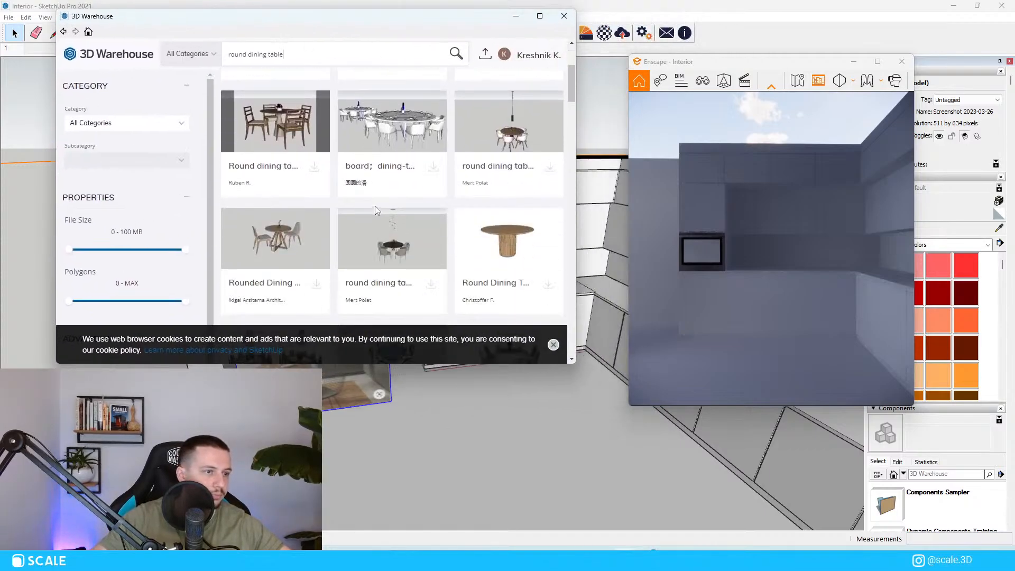
Preview the "round dining table w chairs" model and return to the search results.
left_click(503, 172)
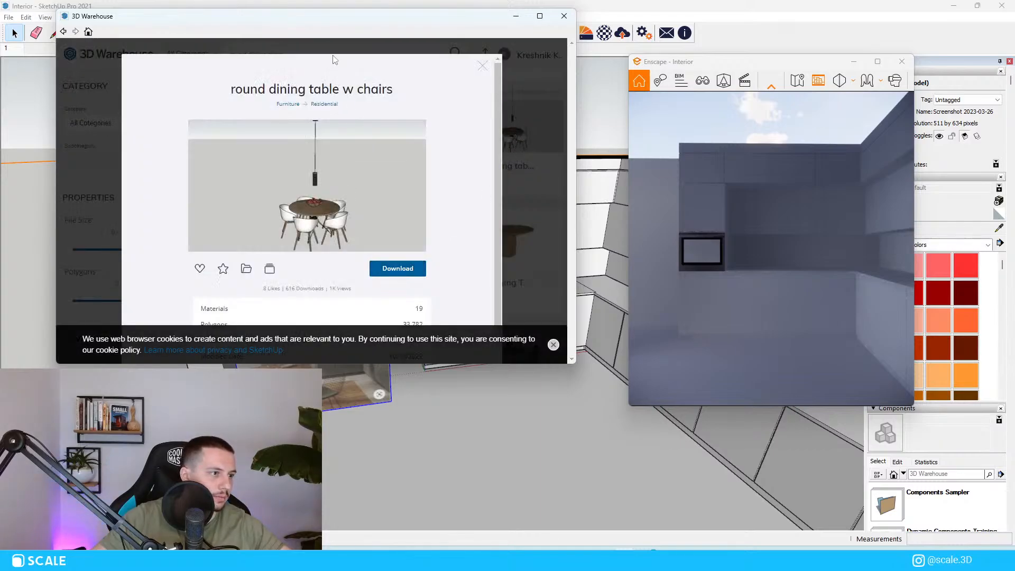
left_click_drag(333, 88, 502, 105)
left_click(499, 129)
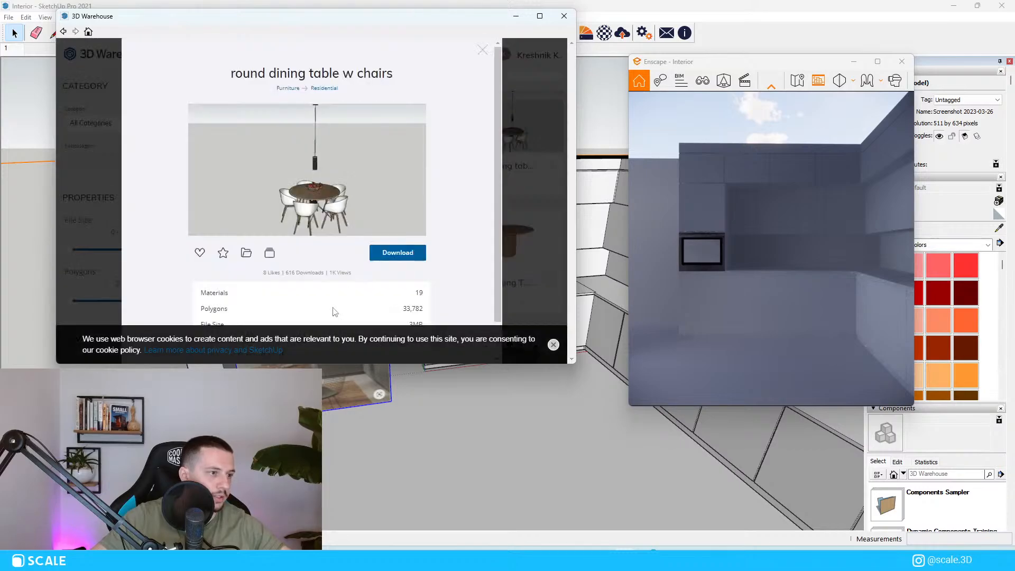
left_click(525, 125)
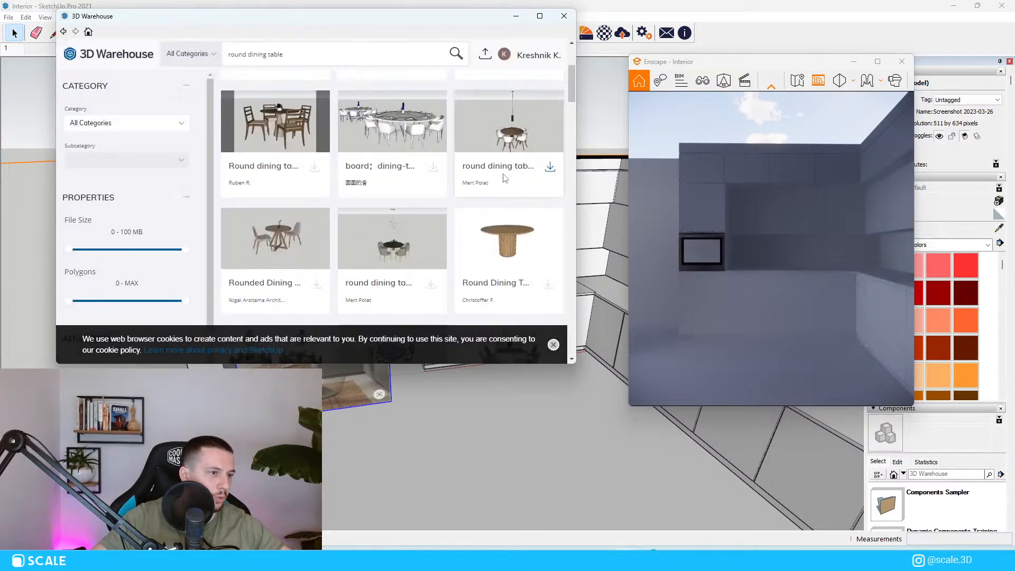
Download the Rounded Dining Table model from the 3D Warehouse and insert it into the kitchen model.
left_click(317, 286)
left_click(283, 213)
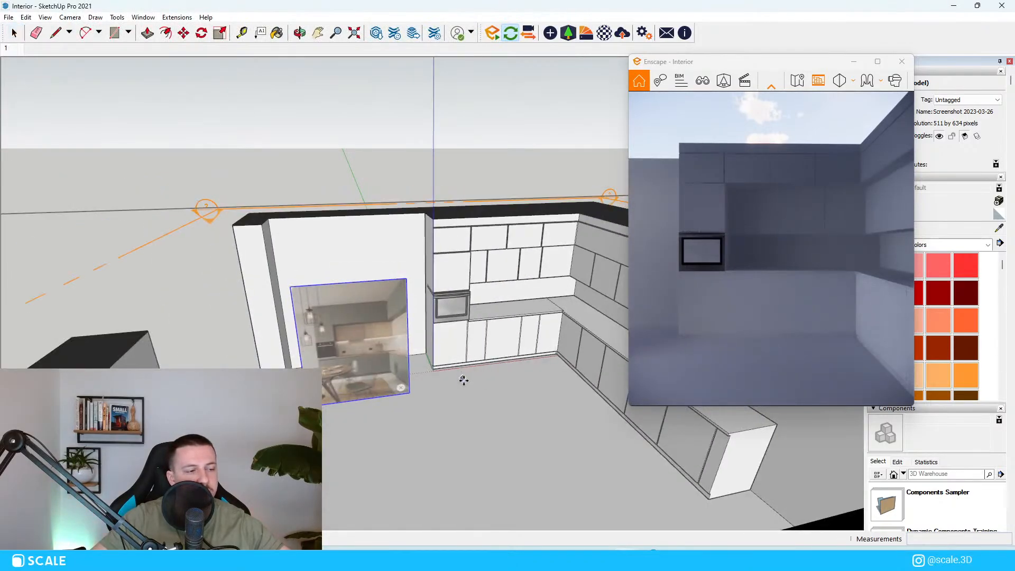
scroll(463, 394, "down", 2)
mouse_move(464, 396)
middle_mouse_down()
mouse_move(471, 423)
mouse_move(478, 399)
middle_mouse_up()
middle_click_drag(483, 275, 531, 277)
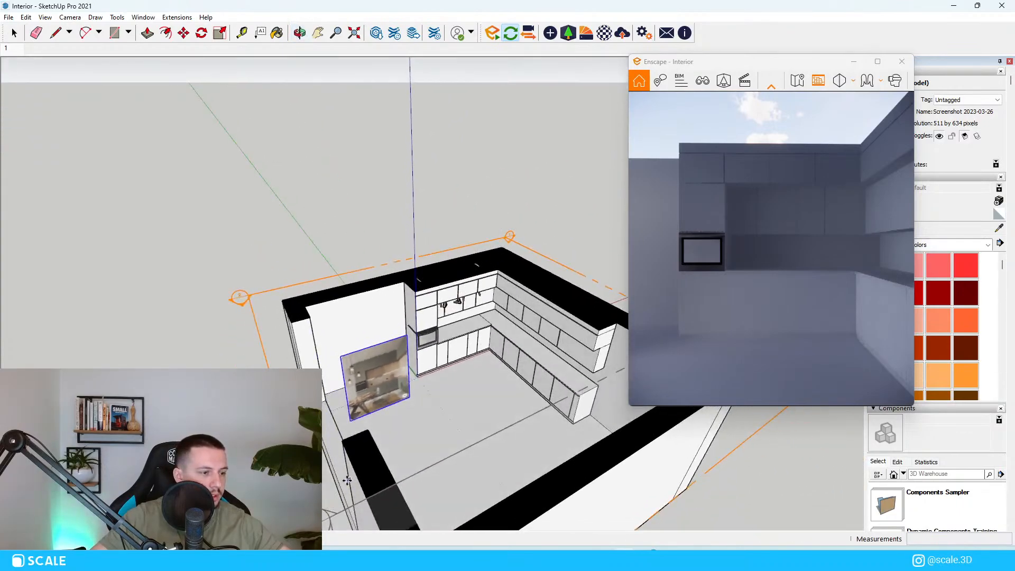
left_click(440, 359)
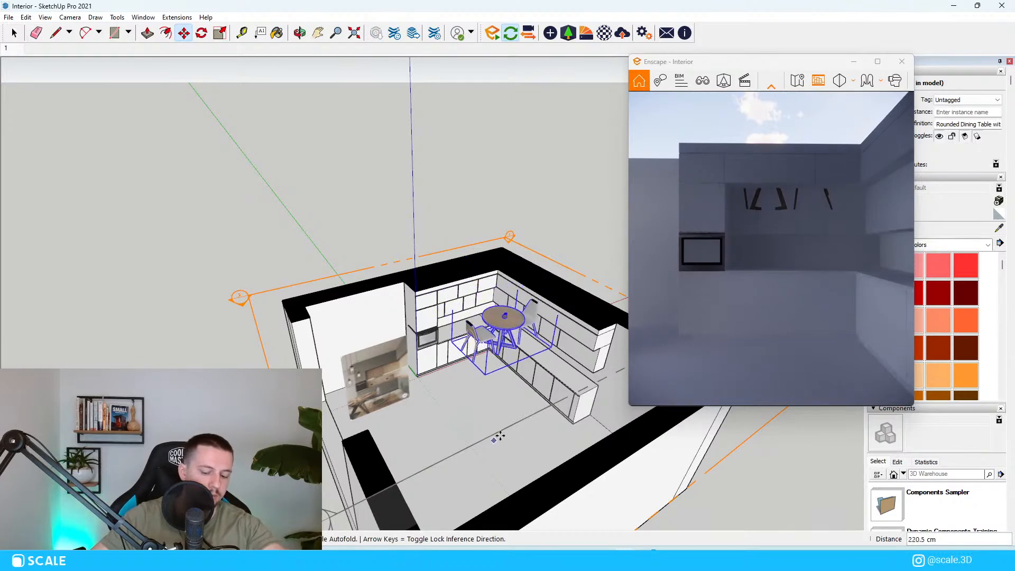
Try to move the dining set down along the vertical axis from the corner cabinets, and undo the move.
scroll(476, 447, "up", 3)
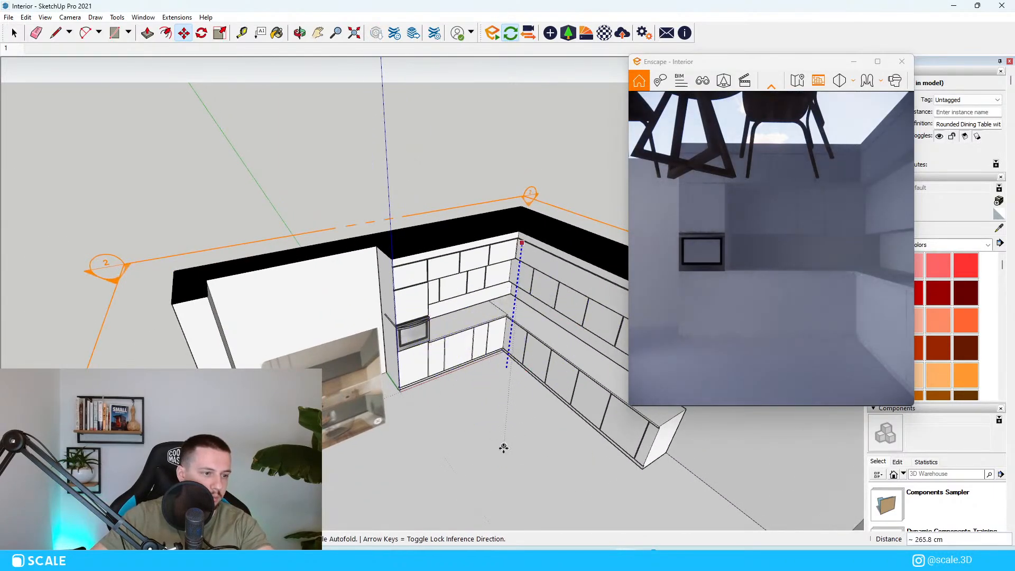
left_click(520, 350)
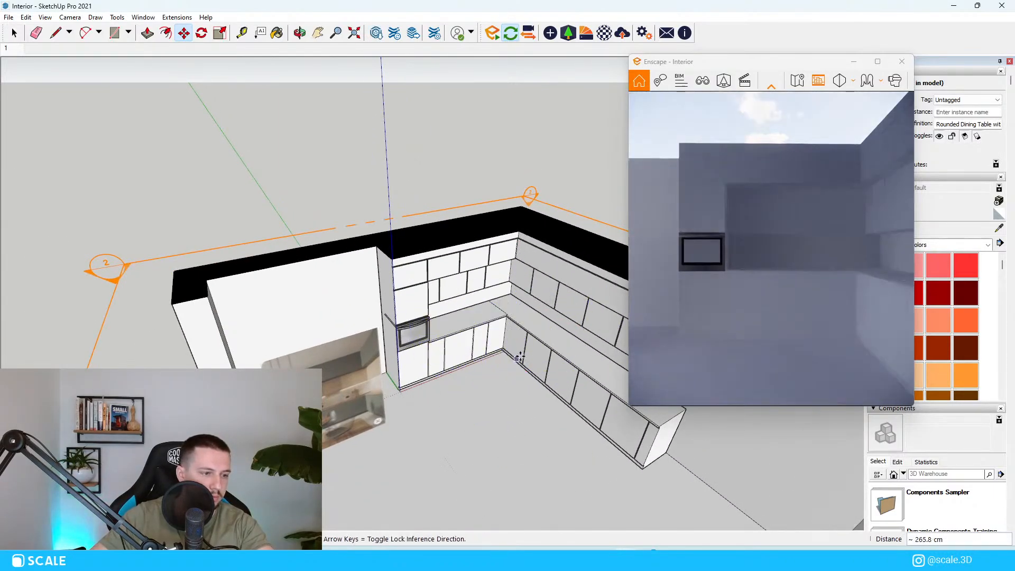
scroll(516, 336, "down", 4)
key("ctrl+z")
Move the dining set vertically down from countertop height onto the kitchen floor.
middle_click_drag(515, 335, 550, 295)
scroll(521, 312, "up", 2)
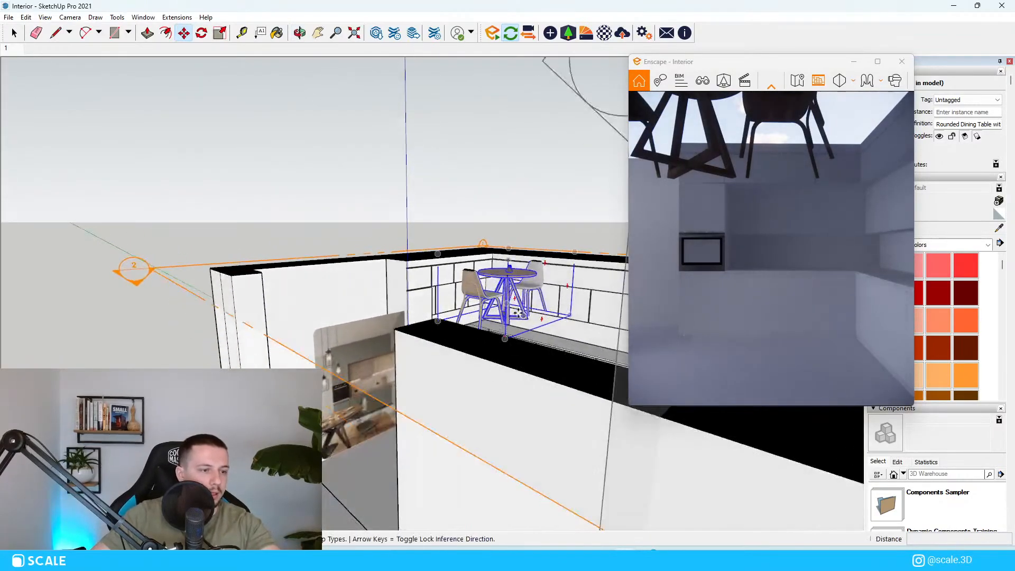
left_click(506, 336)
middle_click_drag(506, 336, 589, 326)
left_click(362, 502)
scroll(363, 501, "up", 3)
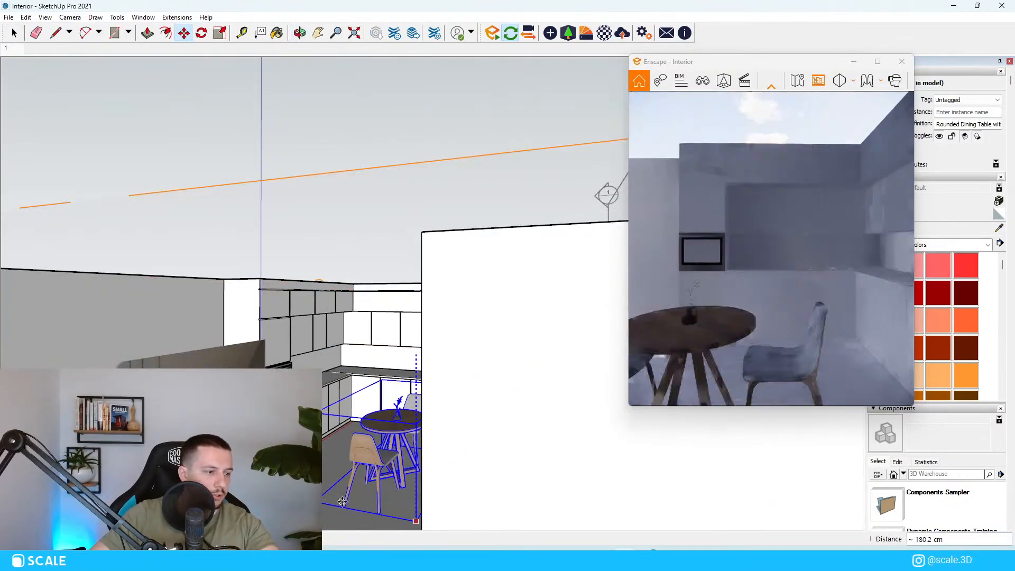
scroll(365, 460, "up", 3)
middle_click_drag(365, 439, 384, 406)
scroll(384, 406, "down", 7)
middle_click_drag(429, 381, 373, 416)
scroll(444, 365, "up", 6)
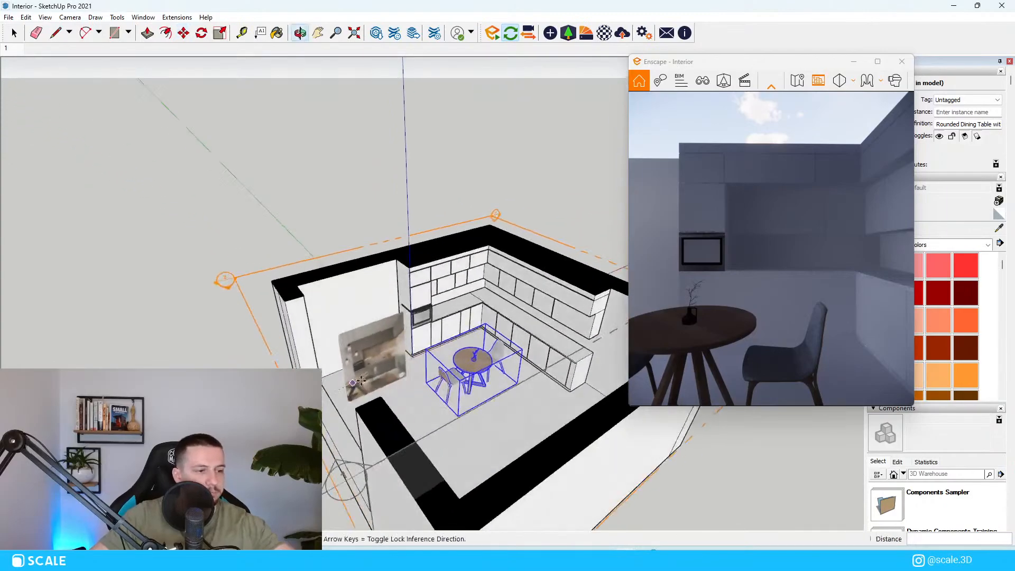
scroll(455, 373, "down", 2)
key("space")
Slide the dining set a short distance across the floor toward the reference photo's side of the room.
middle_click_drag(465, 370, 363, 257)
scroll(423, 360, "down", 2)
scroll(450, 312, "down", 4)
middle_click_drag(449, 299, 455, 363)
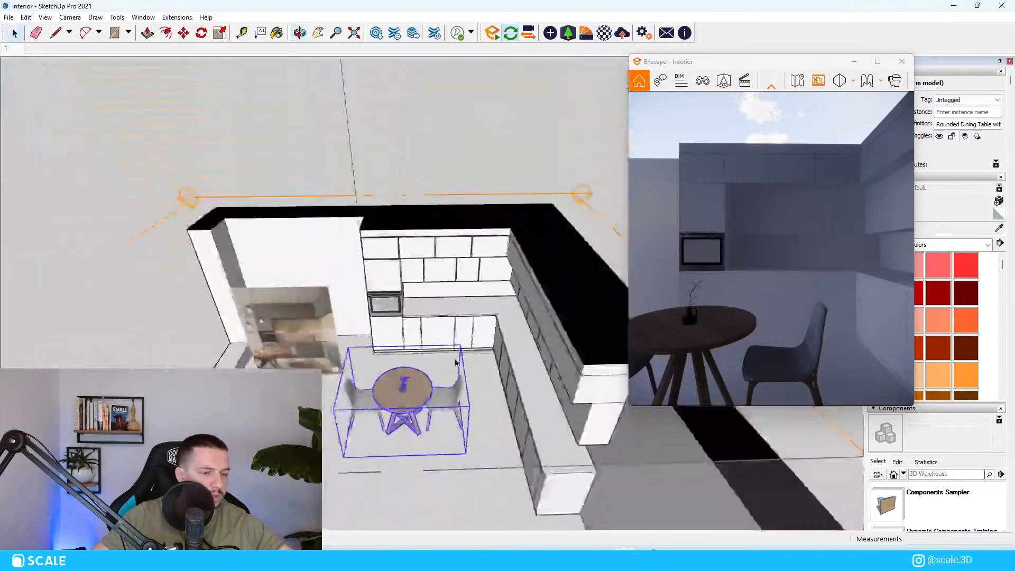
scroll(432, 393, "up", 2)
scroll(432, 392, "up", 3)
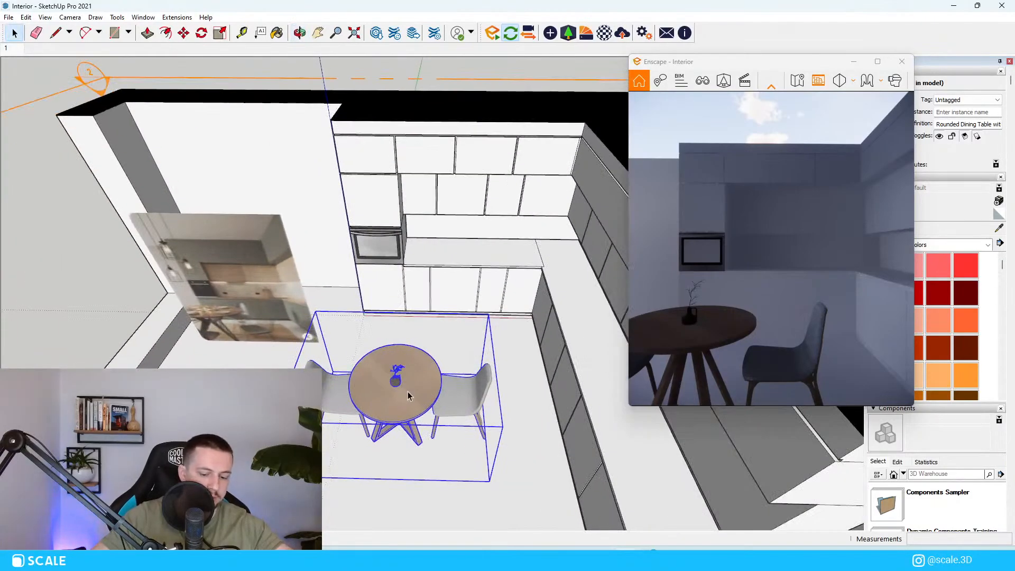
key("m")
left_click(410, 396)
left_click(395, 396)
key("space")
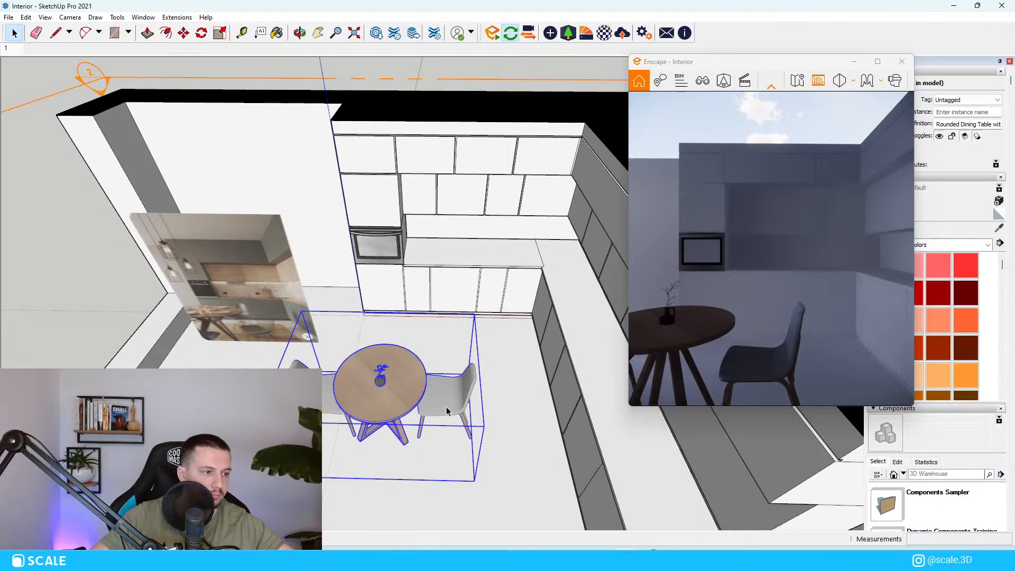
Open the dining set for editing and rotate the chair nearest the long cabinet run by 45 degrees.
middle_click_drag(442, 398, 464, 403)
double_click(452, 394)
double_click(464, 405)
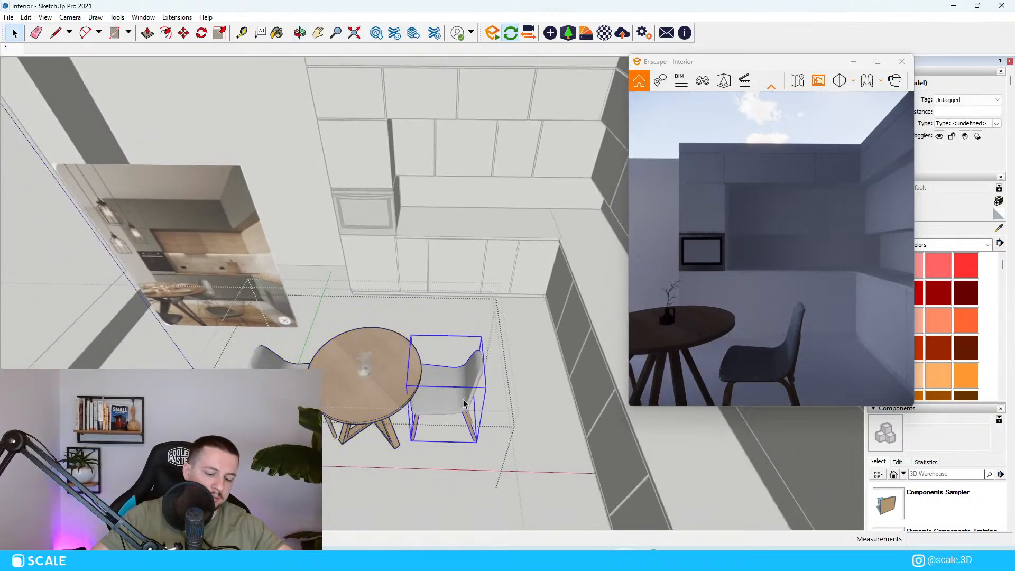
left_click(474, 360)
left_click(490, 399)
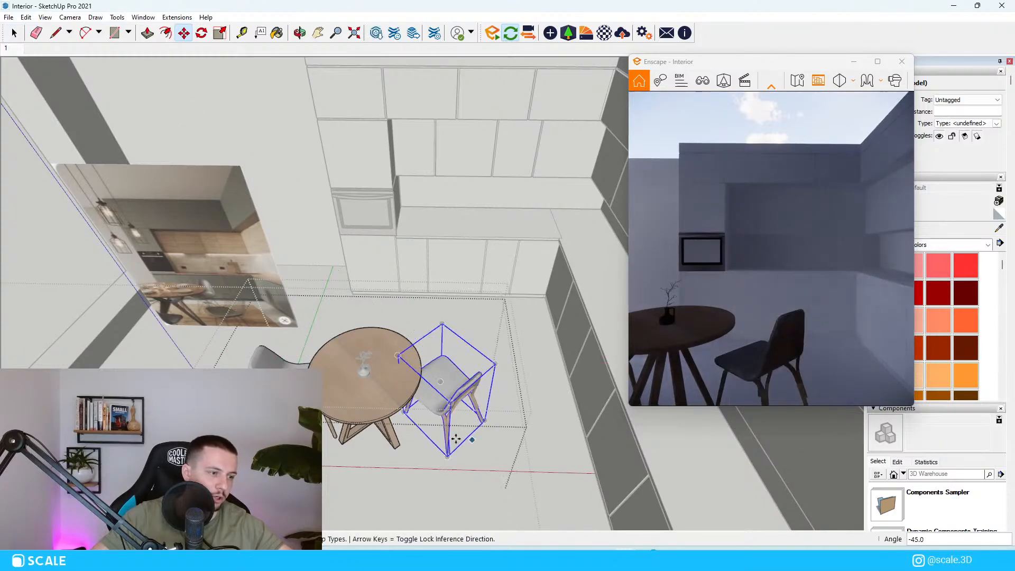
key("space")
key("Escape")
Open the table inside the dining set and scale the round tabletop by a factor of 1.25.
scroll(363, 395, "up", 1)
scroll(362, 395, "up", 3)
middle_click_drag(363, 395, 395, 309)
double_click(396, 340)
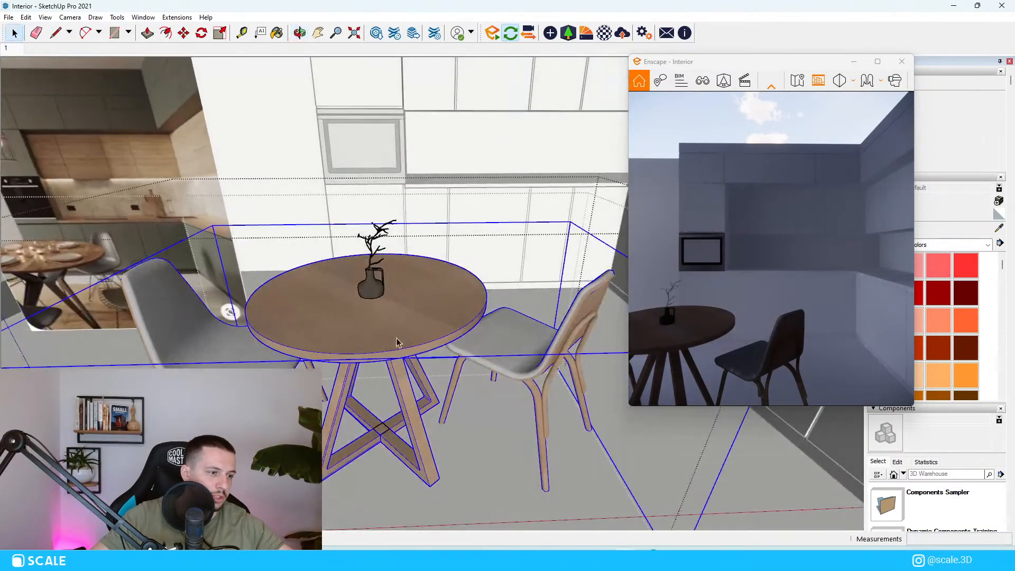
left_click(421, 337)
double_click(448, 304)
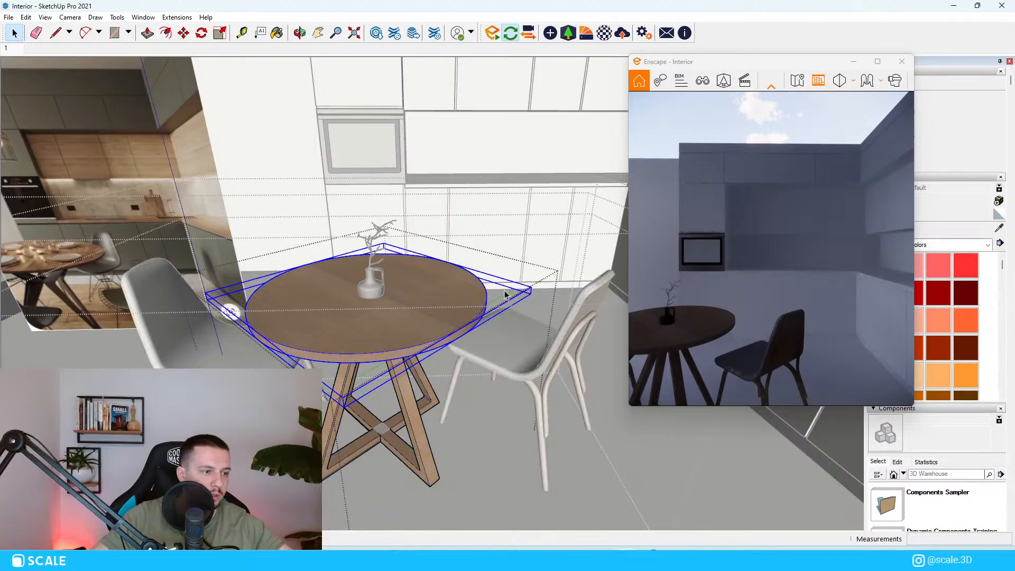
key("s")
left_click_drag(530, 290, 571, 286)
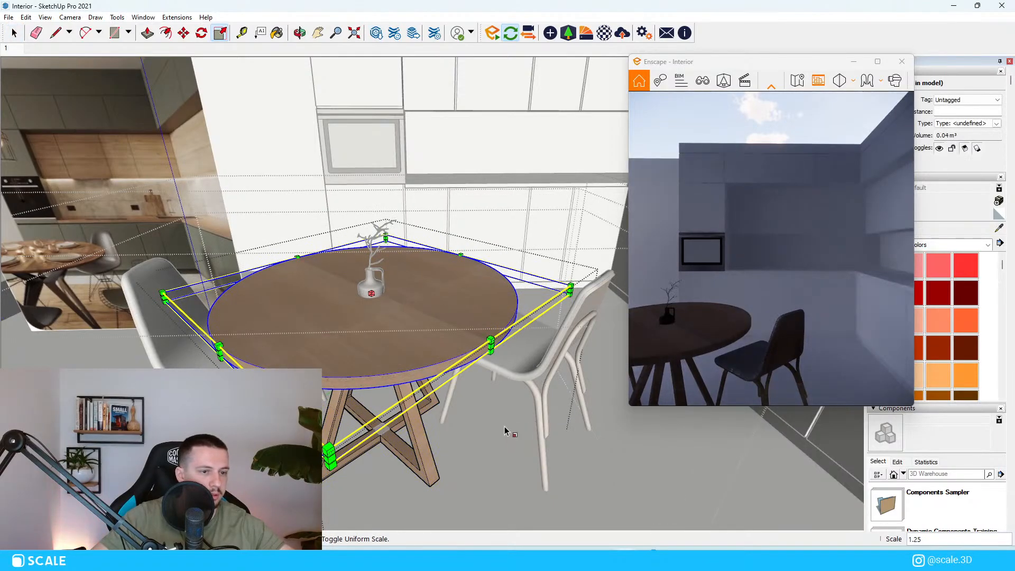
key("space")
key("Escape")
scroll(526, 349, "down", 5)
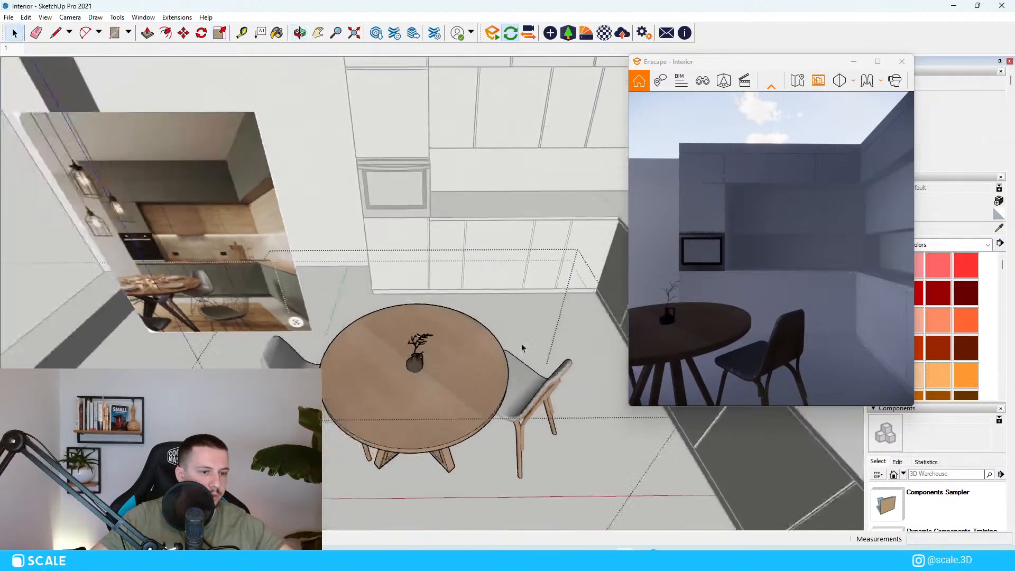
middle_click_drag(523, 347, 519, 370)
key("Escape")
Inside the dining set, move the rotated chair about 35.5 cm outward from the enlarged tabletop.
left_click(404, 378)
scroll(403, 378, "up", 4)
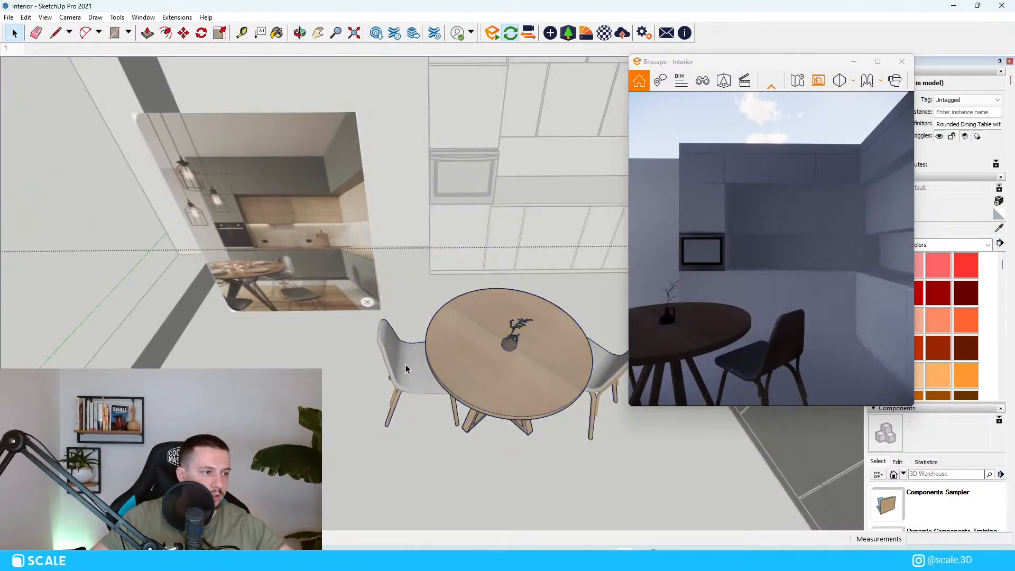
double_click(394, 367)
left_click(394, 366)
scroll(356, 304, "down", 2)
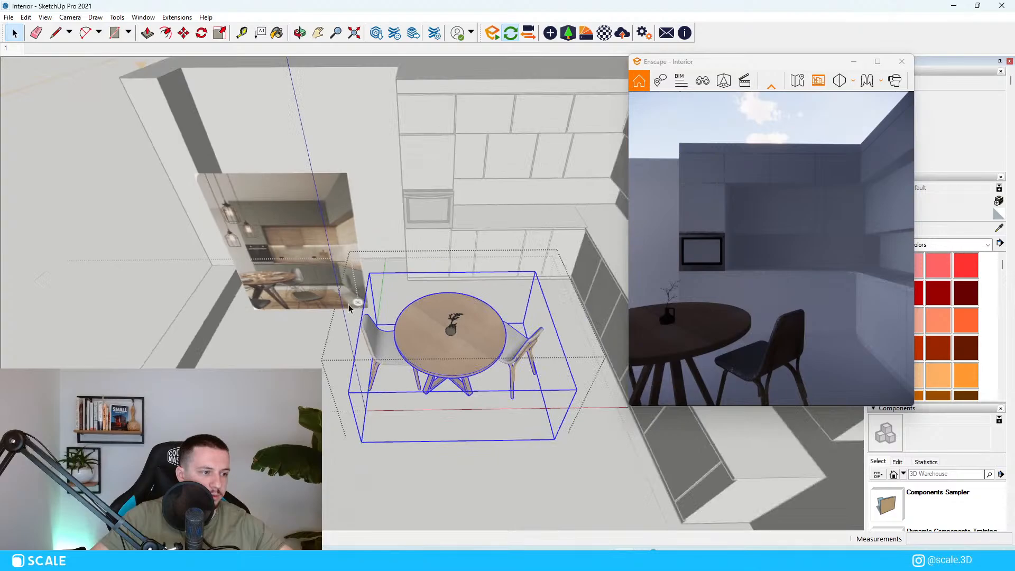
double_click(516, 357)
left_click(516, 357)
key("m")
left_click(524, 386)
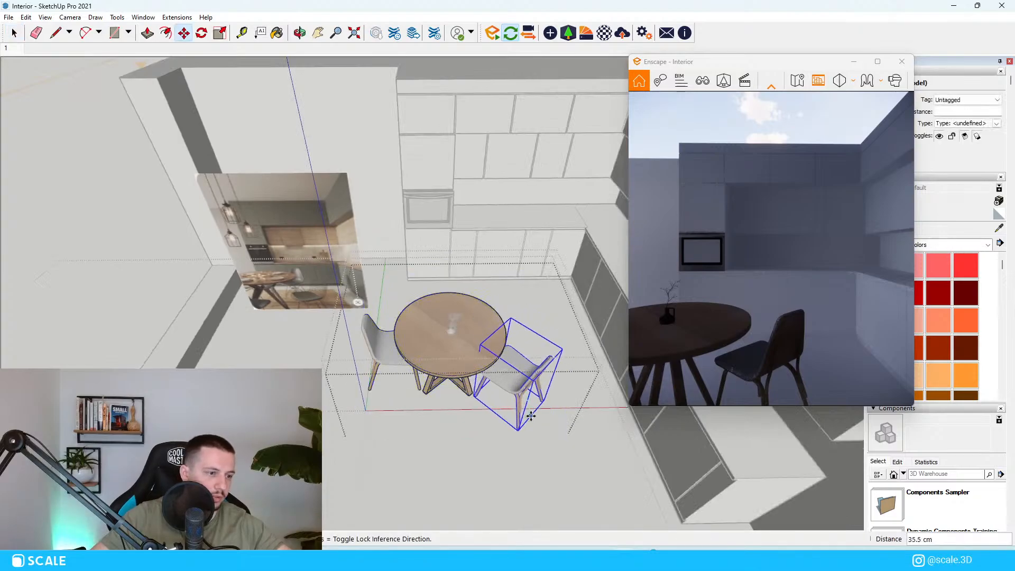
left_click(533, 419)
Shift the rotated chair about 16.9 cm along the table's front edge and fine-tune its position.
scroll(470, 344, "up", 2)
middle_click_drag(488, 368, 491, 382)
left_click(491, 382)
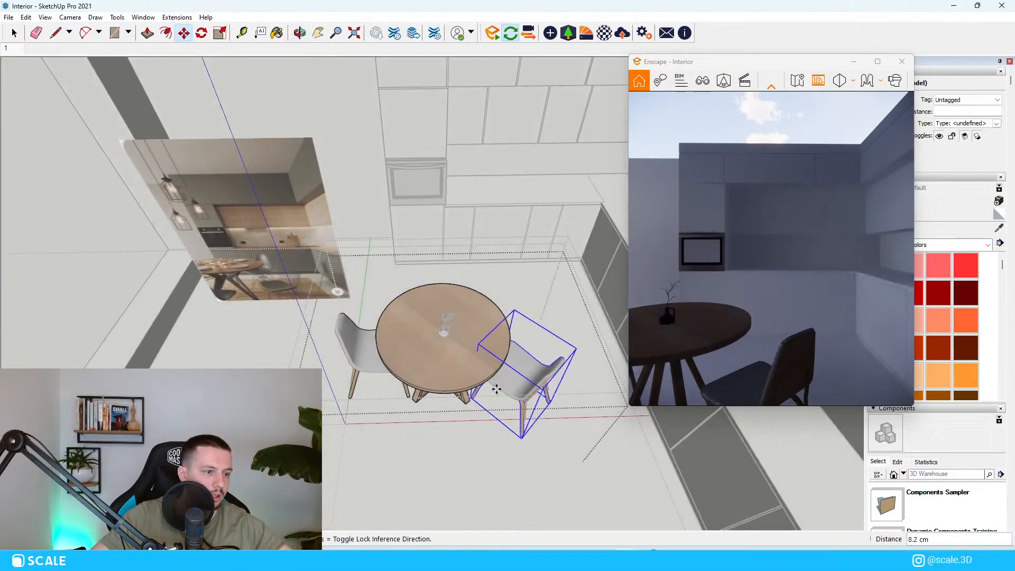
left_click(482, 399)
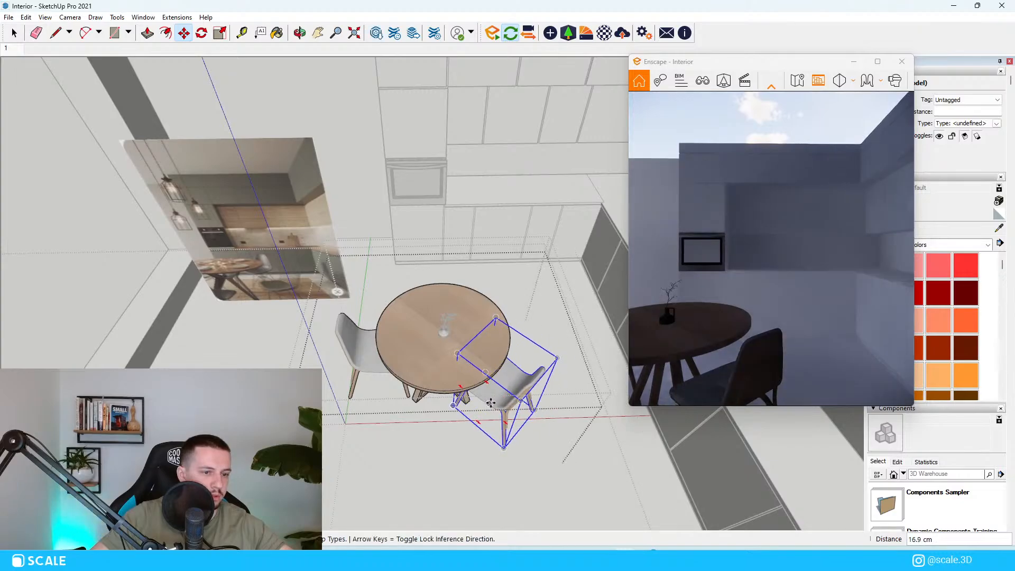
middle_click_drag(462, 354, 460, 366)
key("space")
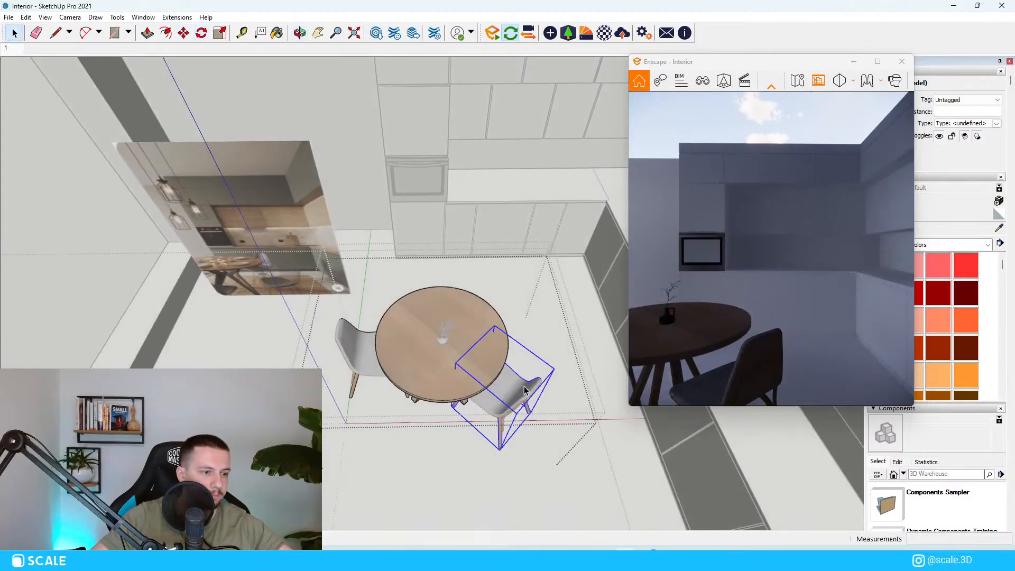
left_click(511, 384)
Rotate a copy of the chair 90 degrees around the table's centre and move it about 25 cm toward the back cabinets.
key("q")
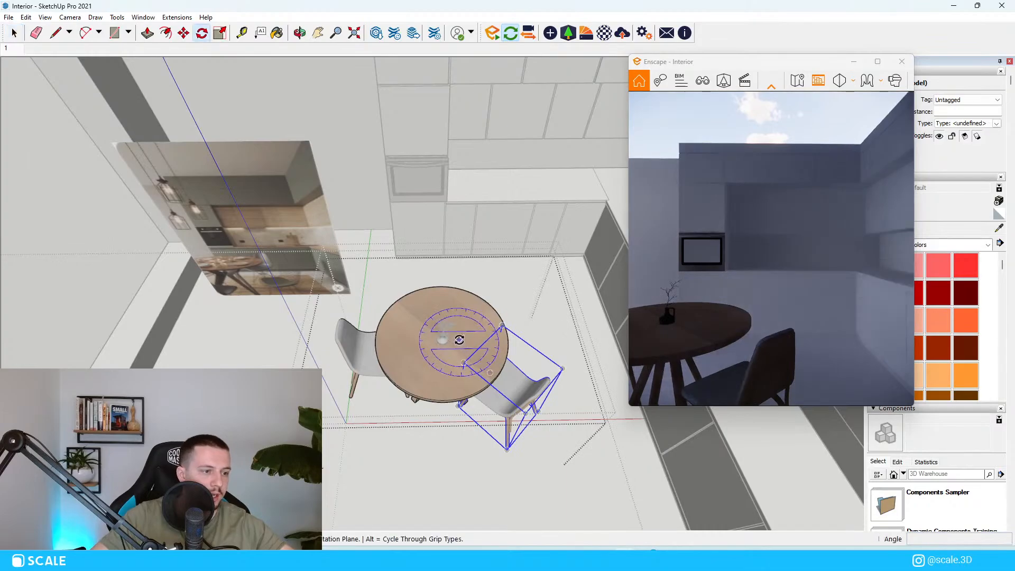
left_click(511, 341)
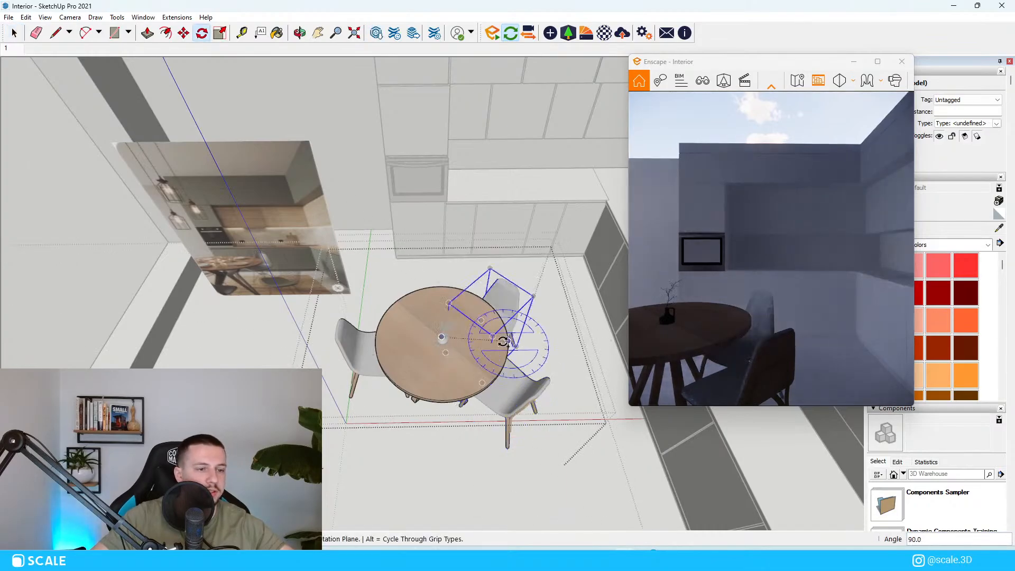
scroll(454, 335, "up", 1)
key("space")
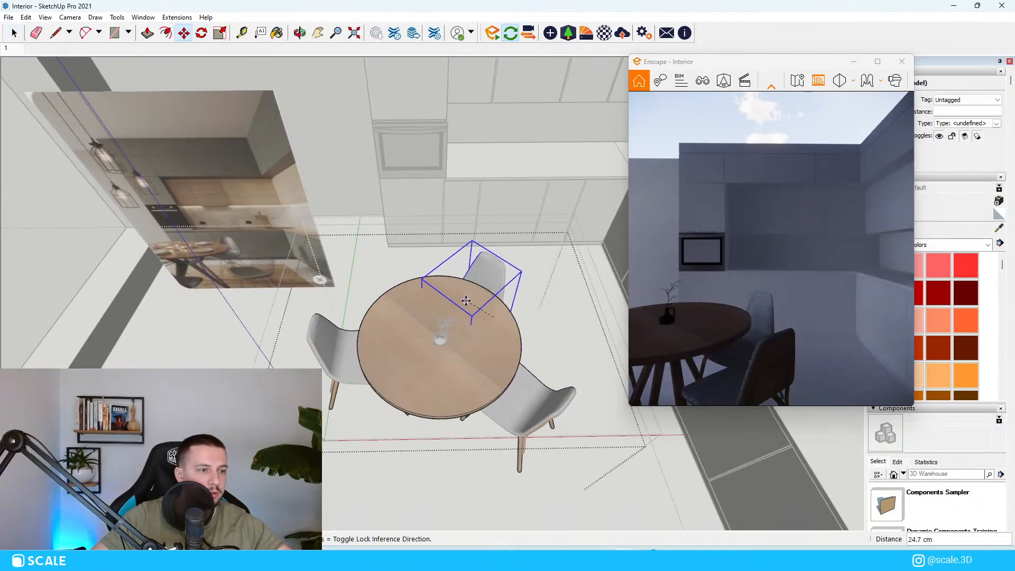
left_click(466, 301)
middle_click_drag(381, 355, 387, 353)
Try to push the copied chair about 30.8 cm in under the tabletop, and undo the move.
left_click(454, 326)
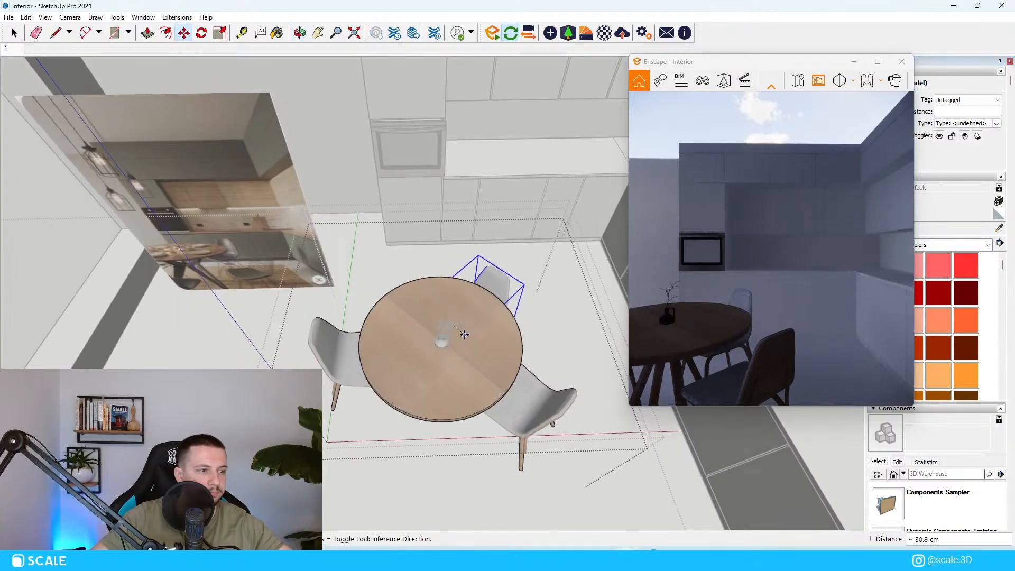
left_click(465, 335)
key("space")
key("ctrl+t")
scroll(488, 300, "up", 2)
middle_click_drag(515, 312, 474, 326)
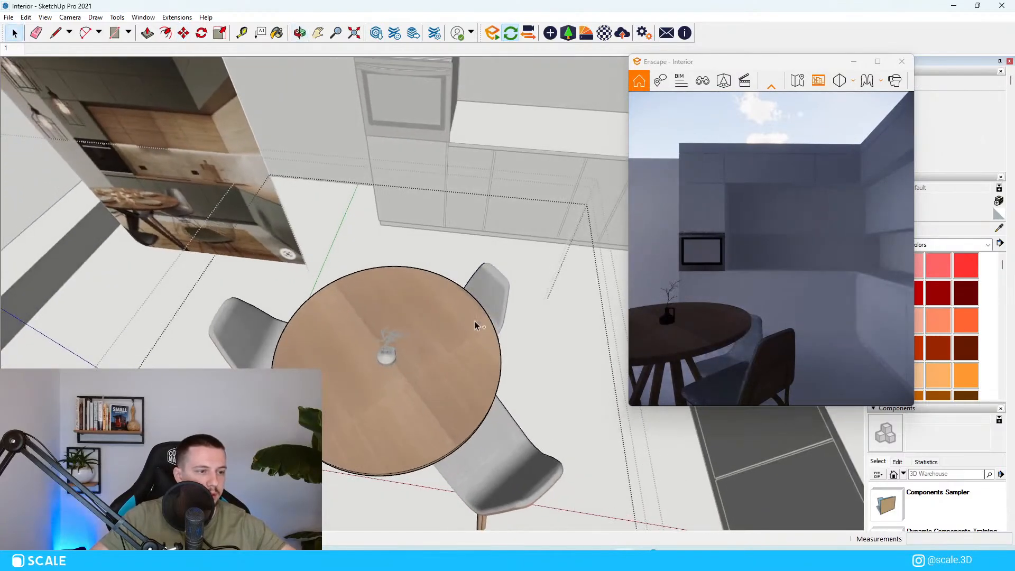
key("ctrl+z")
Rotate the copied chair so it faces the table more squarely, move it into place, and leave the dining set.
key("m")
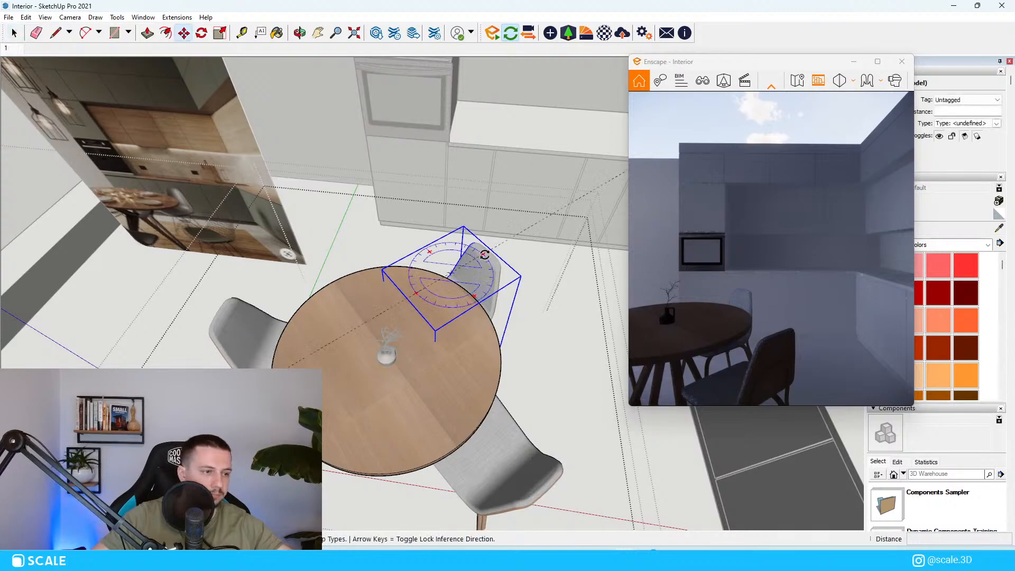
left_click(483, 254)
left_click(465, 243)
key("space")
key("m")
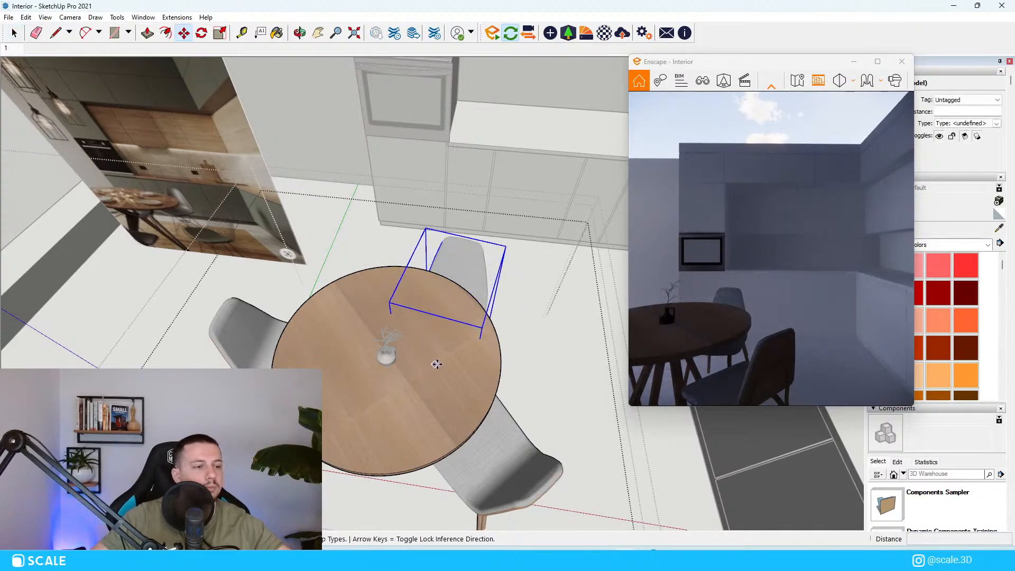
left_click(438, 364)
left_click(464, 368)
key("space")
key("ctrl+t")
scroll(465, 372, "down", 5)
middle_click_drag(465, 371, 419, 317)
left_click(398, 326)
Delete the vase with the branch from the tabletop inside the dining set.
scroll(398, 327, "down", 2)
scroll(362, 349, "up", 5)
middle_click_drag(363, 349, 426, 365)
scroll(476, 325, "up", 2)
scroll(429, 365, "down", 2)
scroll(550, 404, "up", 2)
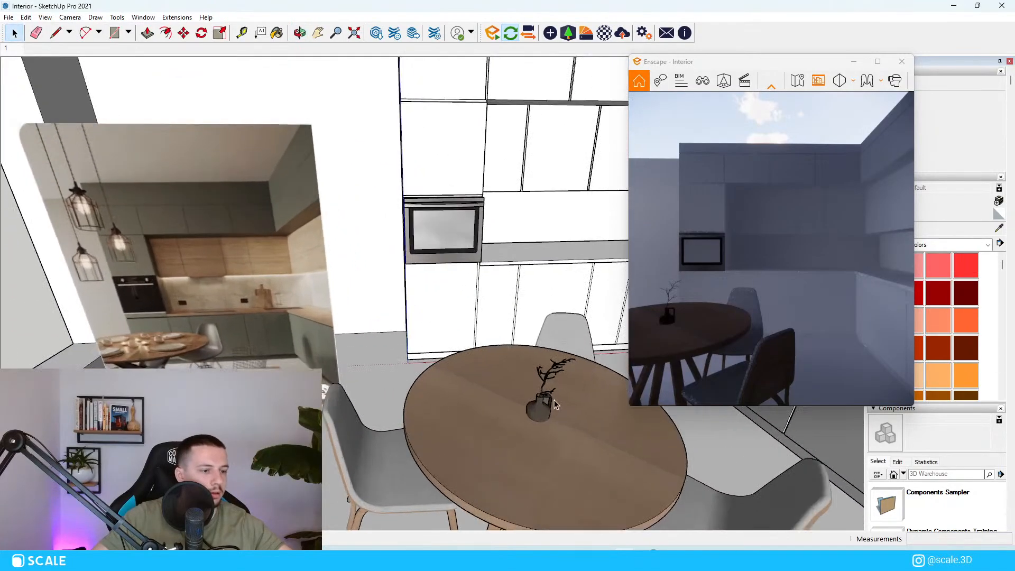
double_click(546, 416)
double_click(535, 427)
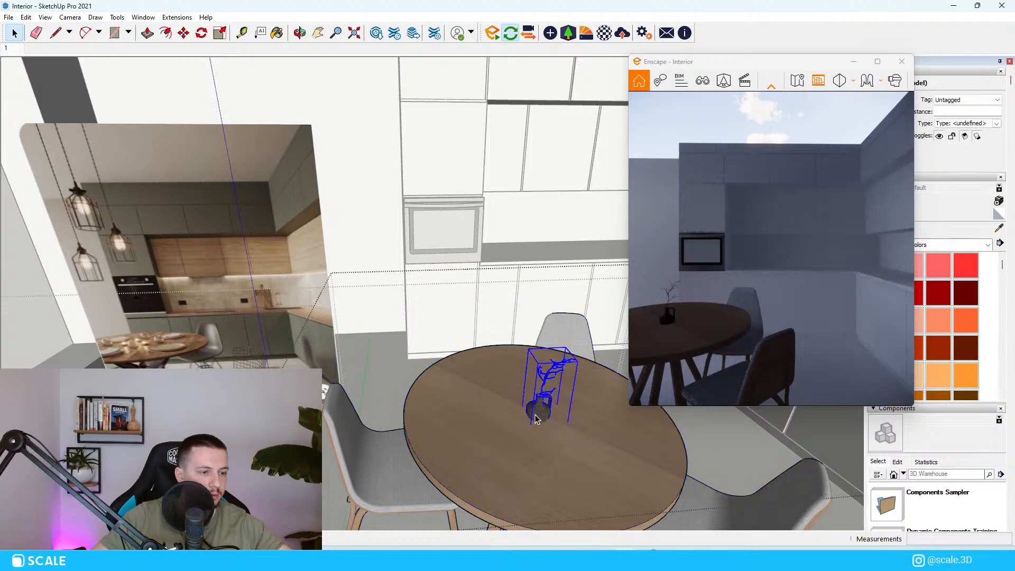
key("Delete")
key("Escape")
scroll(511, 414, "down", 6)
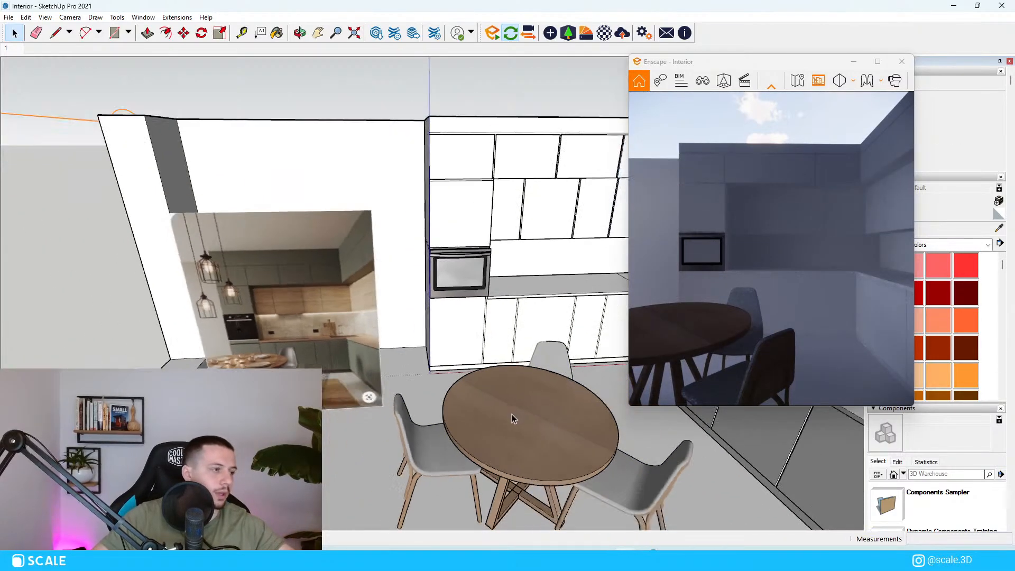
Examine the pendant lamps above the dining table in the reference photo.
scroll(387, 373, "up", 5)
scroll(338, 341, "down", 3)
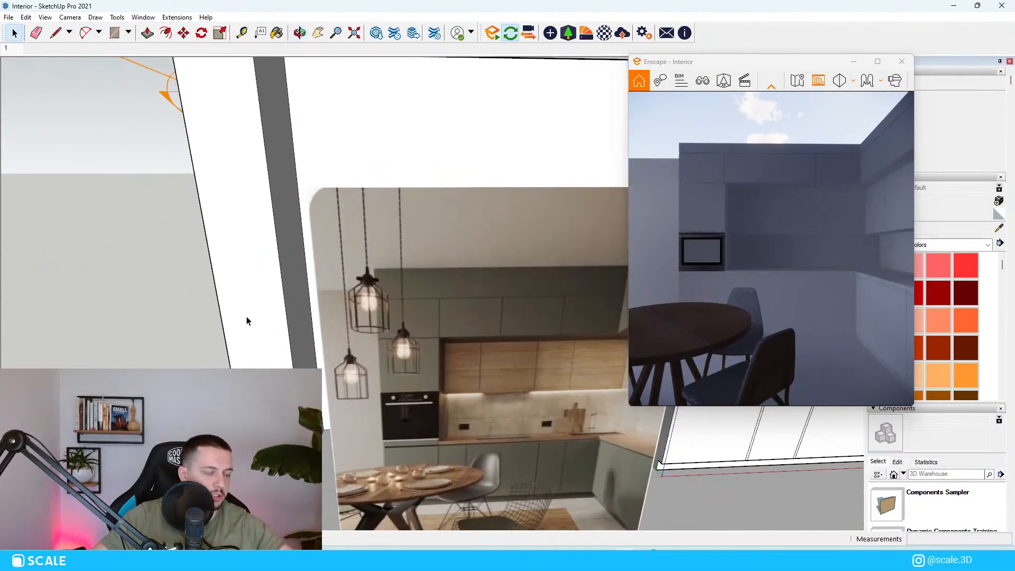
scroll(253, 228, "down", 2)
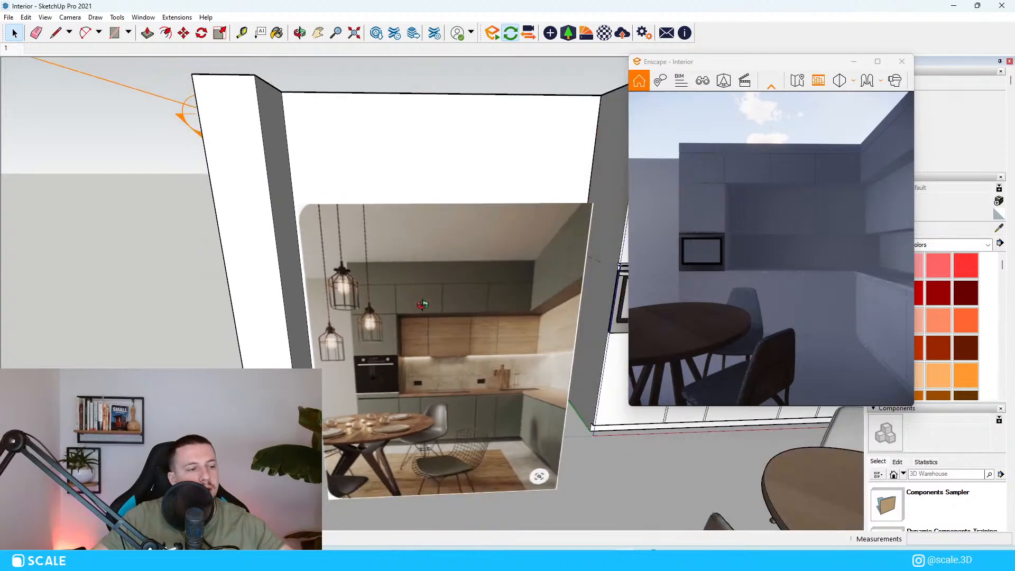
Search the 3D Warehouse for "pendant light".
middle_click_drag(423, 302, 439, 275)
scroll(493, 212, "up", 1)
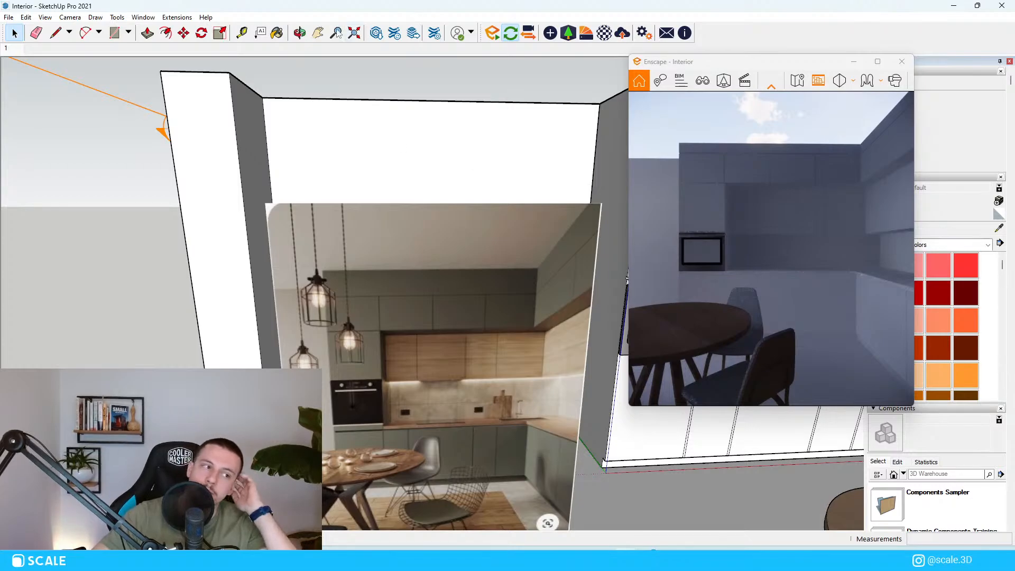
left_click(376, 33)
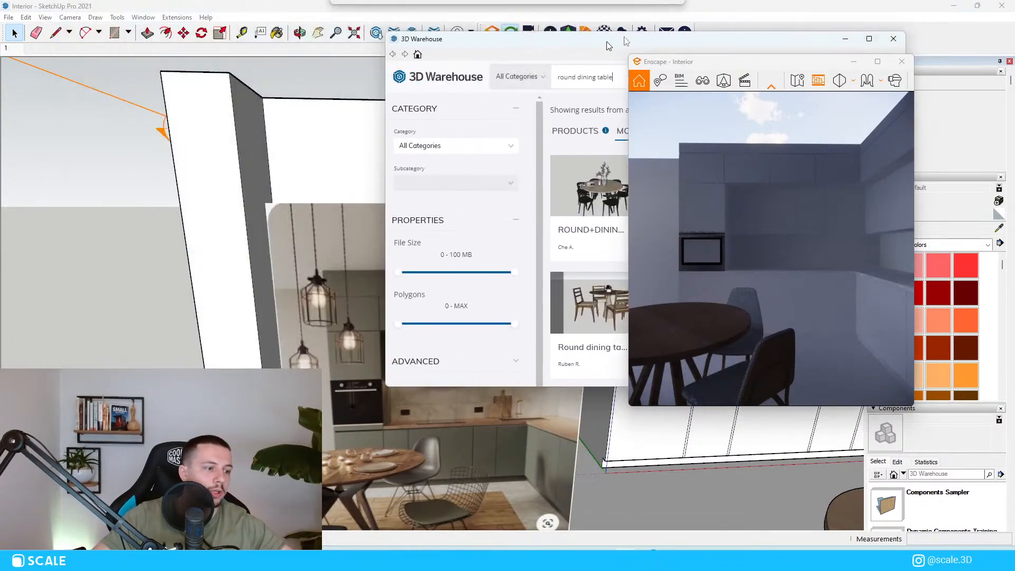
left_click_drag(607, 41, 256, 94)
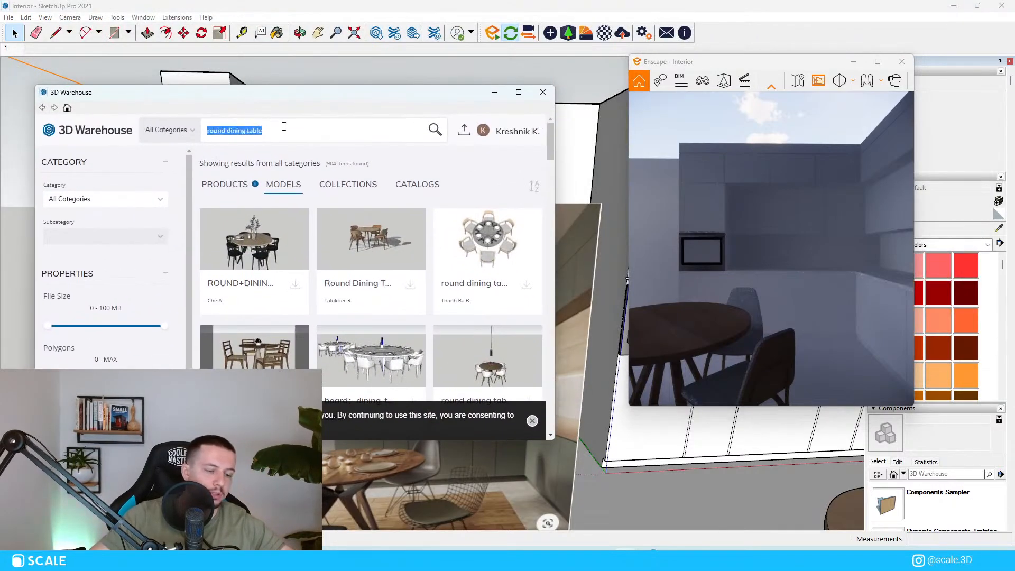
type("t light")
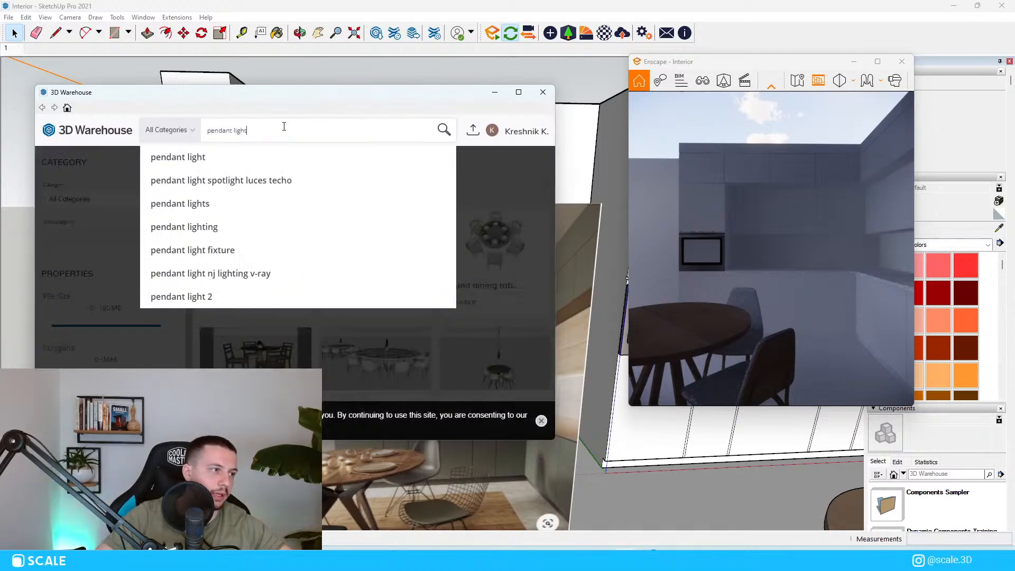
key("Return")
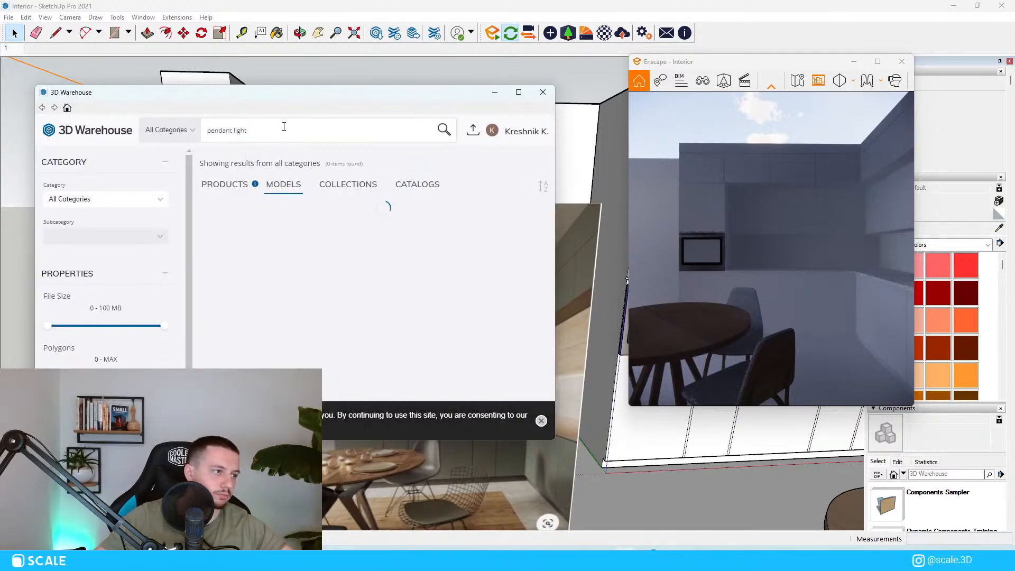
left_click_drag(352, 93, 398, 51)
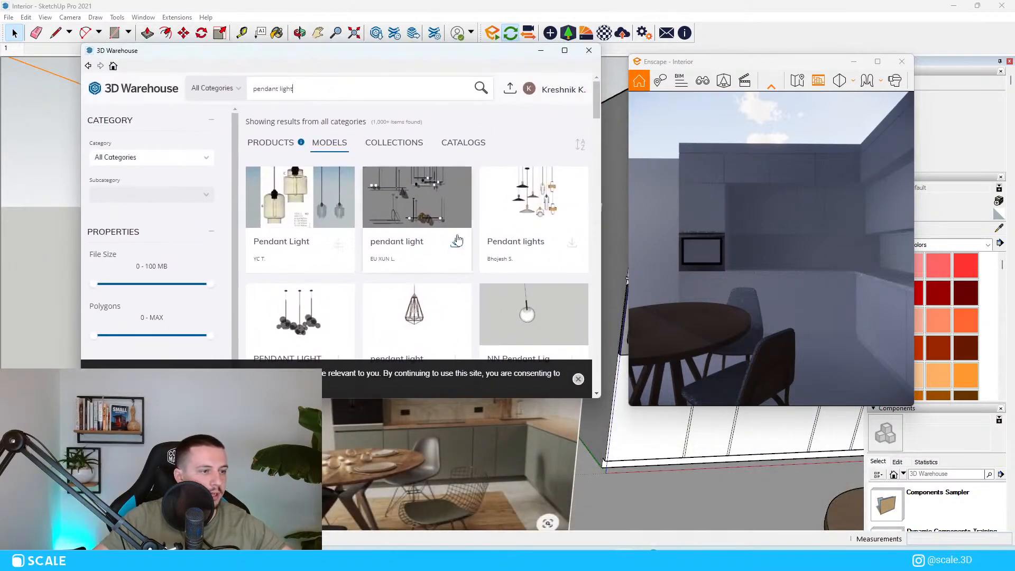
Look through the pendant light models for a caged or glass design, and compare them with the lamps in the reference photo.
scroll(457, 240, "down", 10)
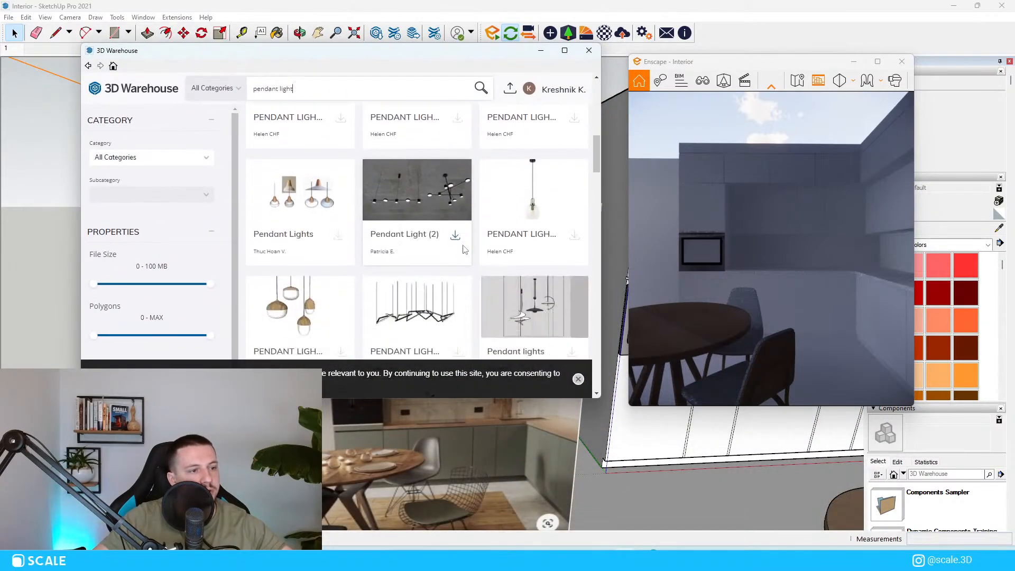
scroll(464, 250, "down", 8)
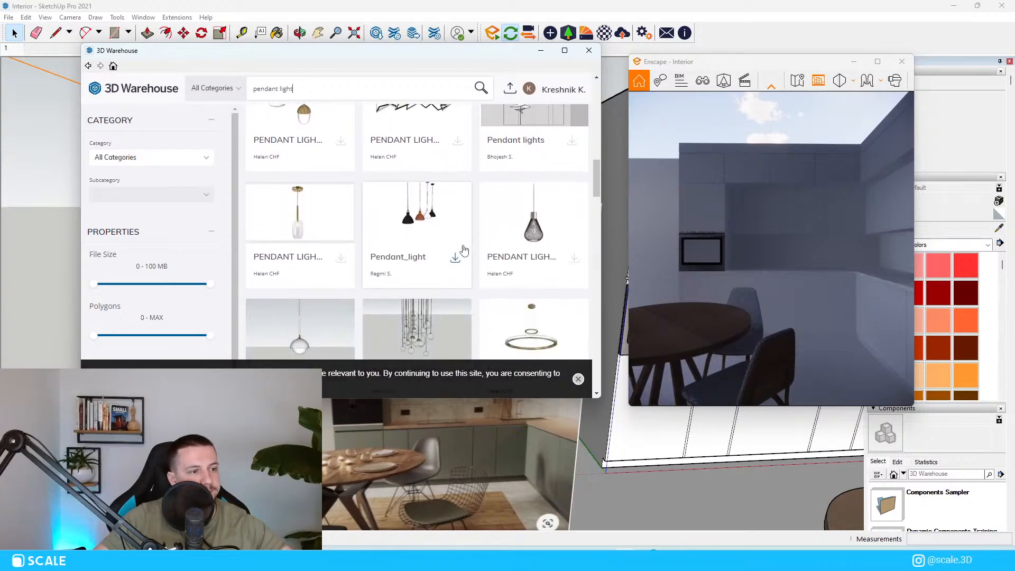
scroll(464, 249, "down", 8)
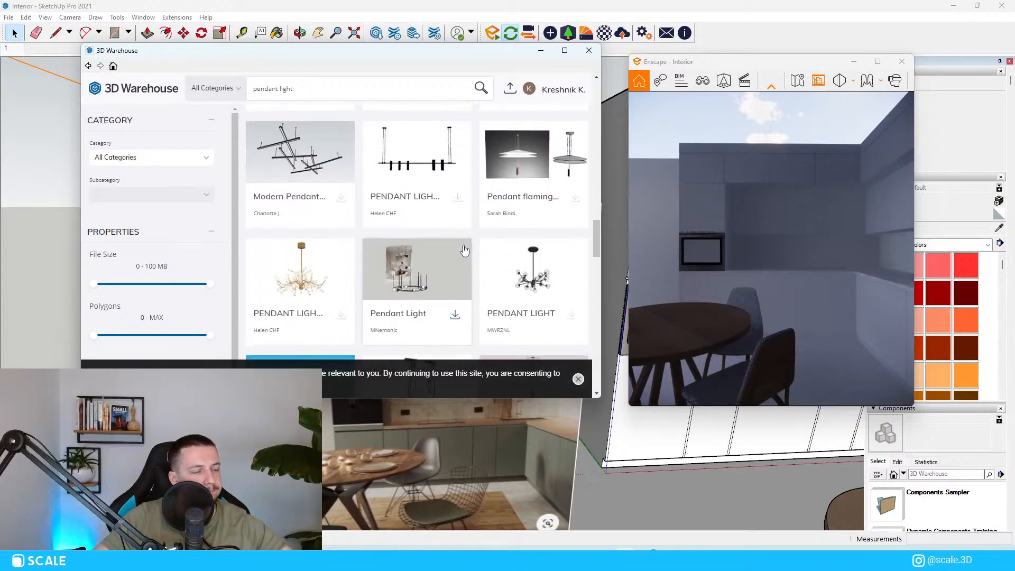
scroll(464, 250, "down", 2)
scroll(465, 249, "up", 1)
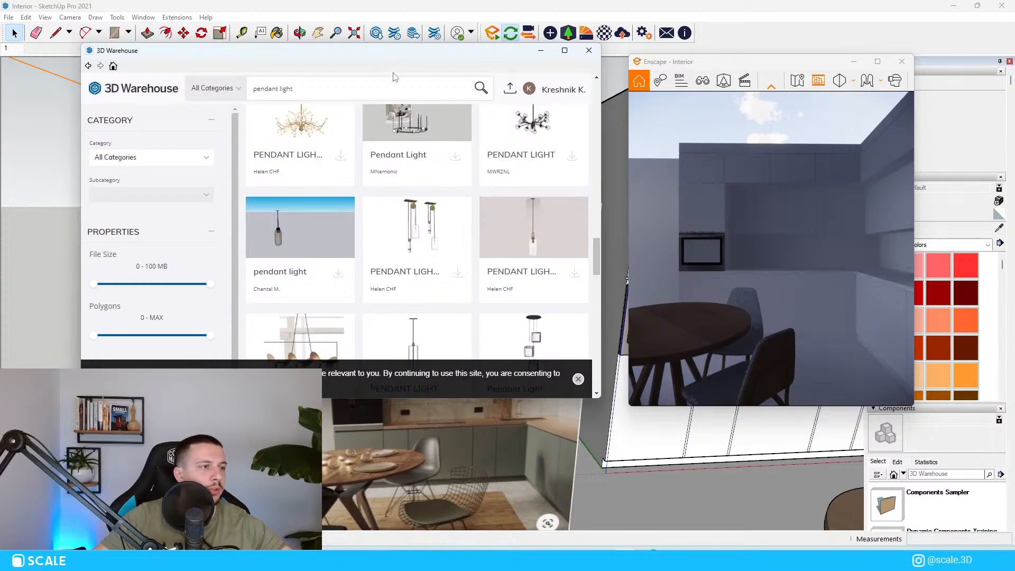
mouse_move(380, 54)
left_mouse_down()
mouse_move(902, 68)
mouse_move(818, 56)
left_mouse_up()
scroll(289, 294, "up", 3)
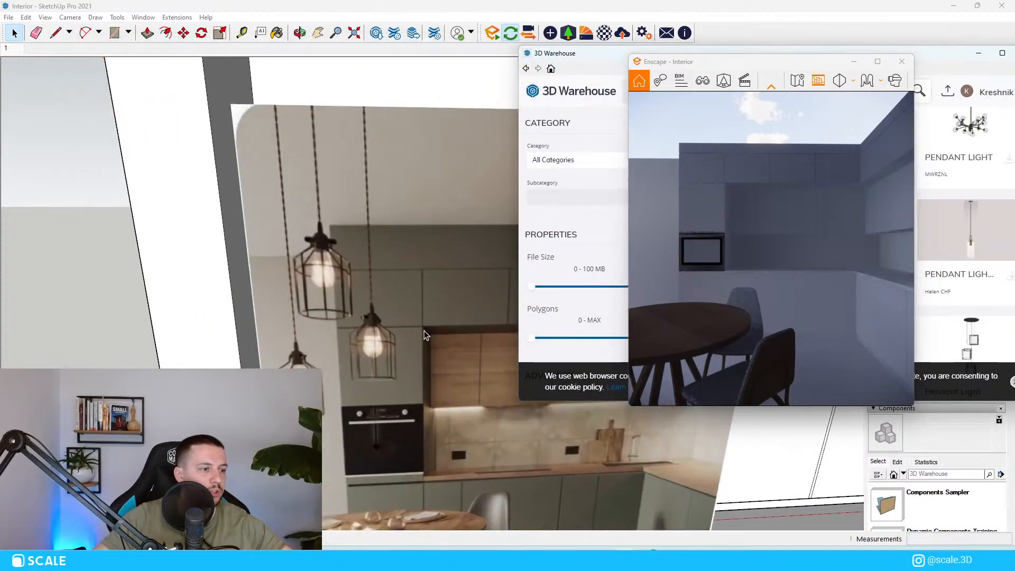
middle_click_drag(424, 333, 422, 250)
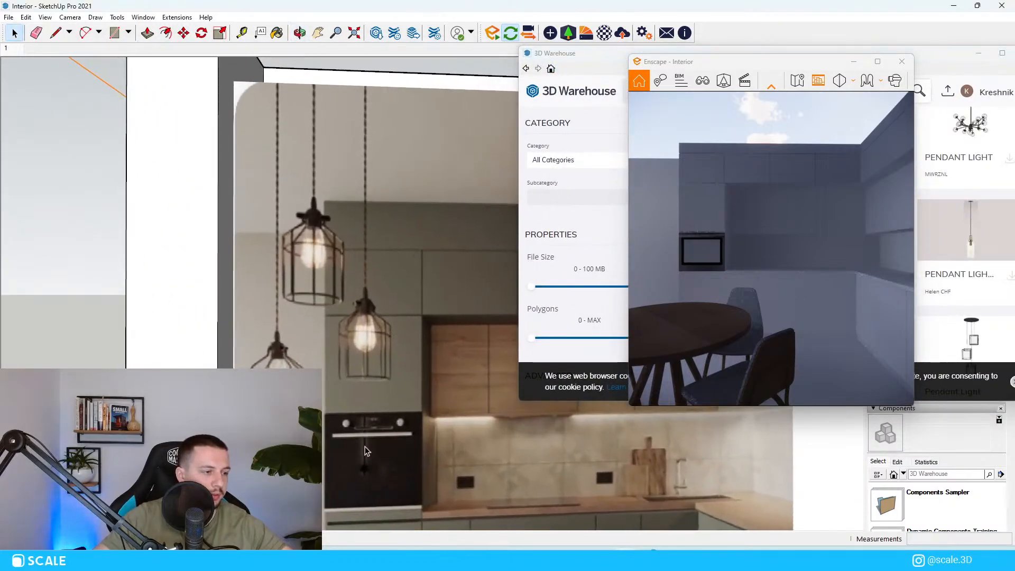
Find the "Pendant light 4" model with four glass lamps in the search results and load it directly into the model.
left_click_drag(587, 53, 144, 44)
scroll(426, 263, "down", 2)
scroll(426, 263, "down", 2)
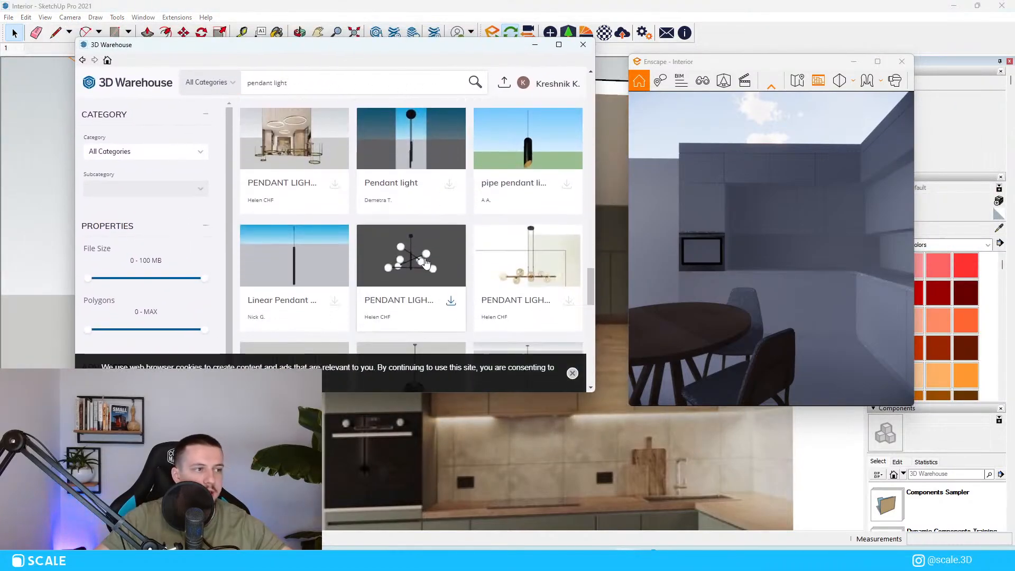
scroll(426, 262, "down", 3)
scroll(453, 274, "down", 4)
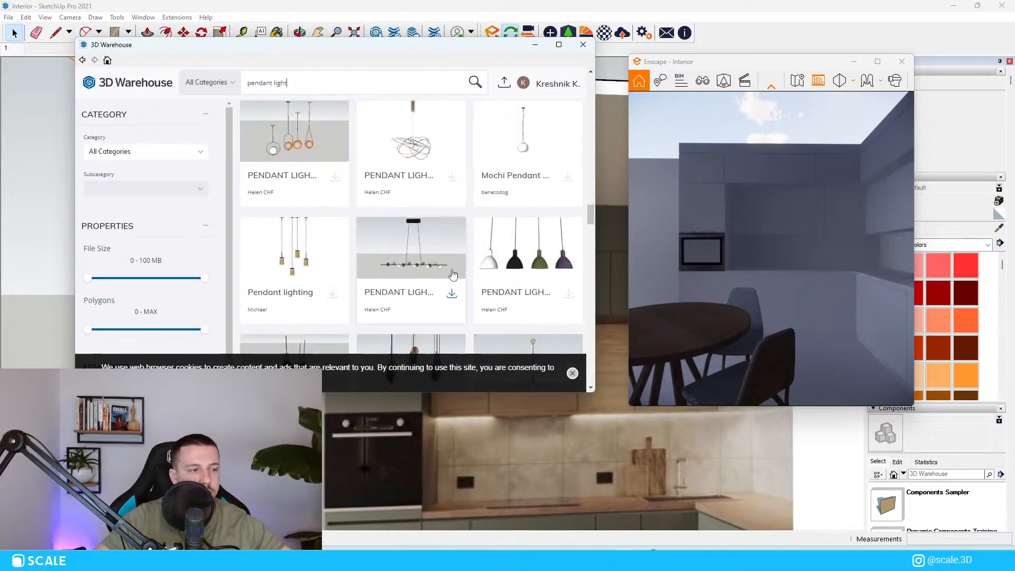
scroll(455, 246, "down", 3)
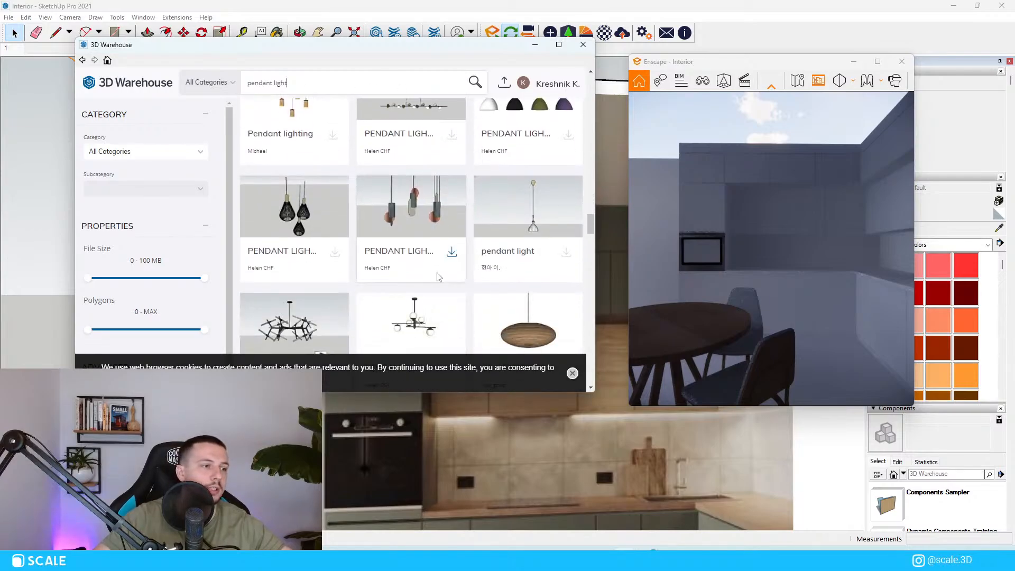
scroll(438, 277, "down", 10)
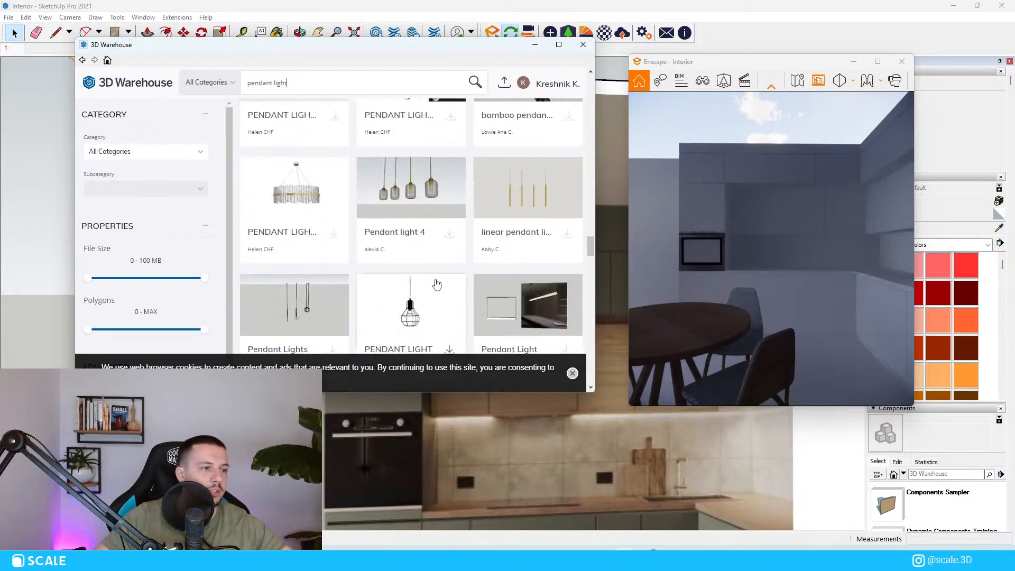
left_click(450, 233)
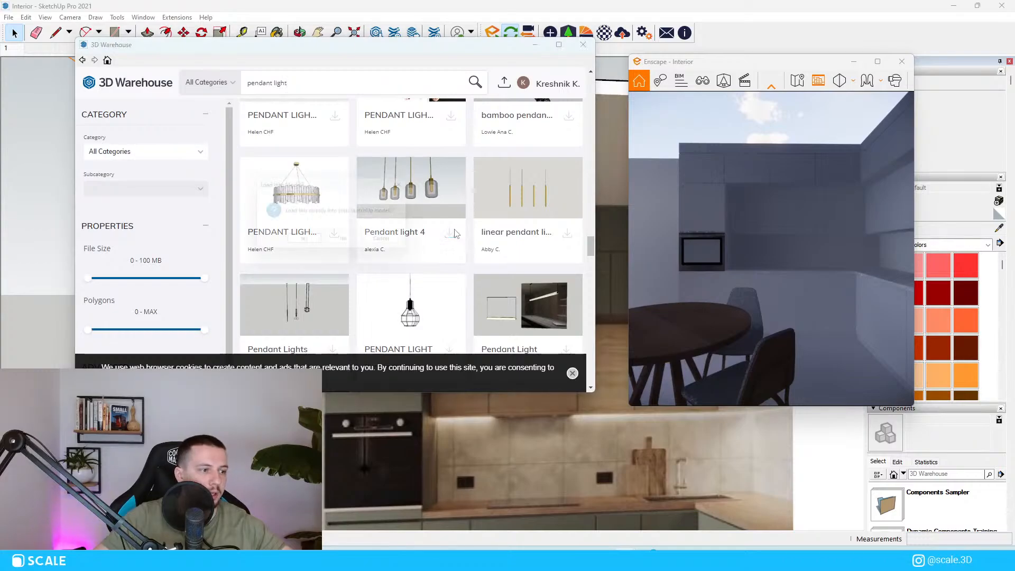
left_click(297, 243)
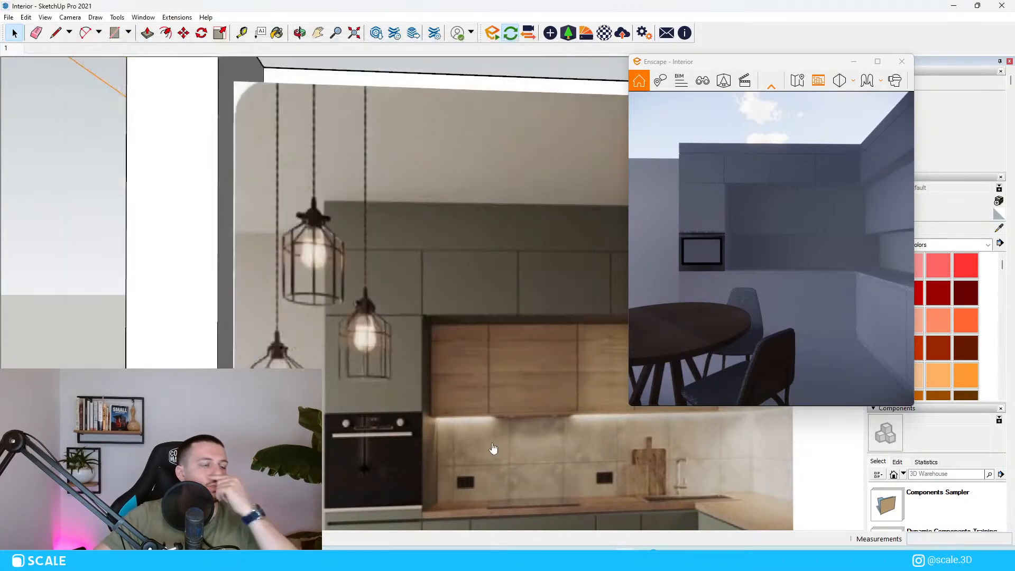
Place the four-lamp pendant fixture in the kitchen above the dining table.
middle_click_drag(491, 445, 477, 425)
scroll(478, 424, "down", 5)
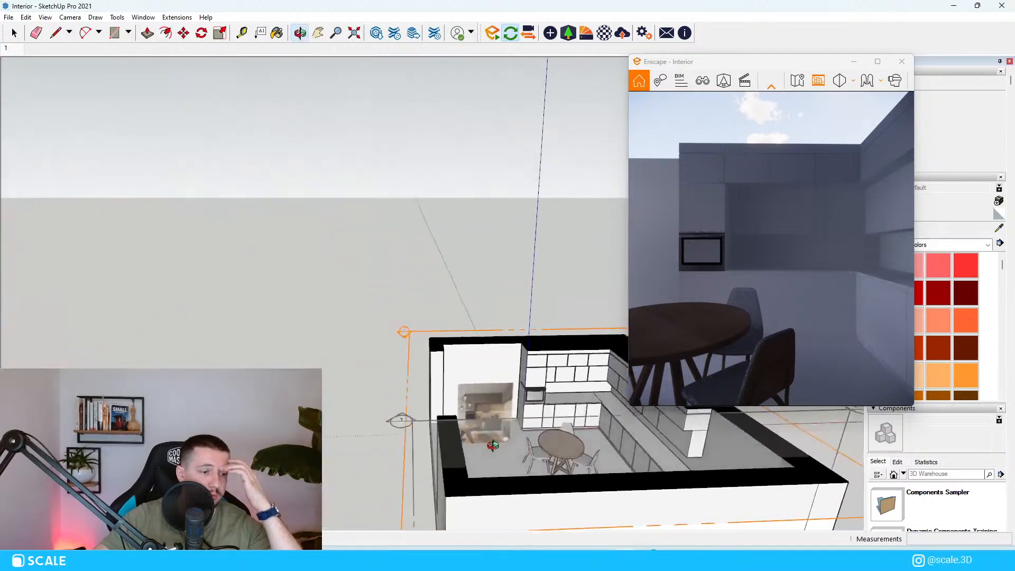
scroll(569, 411, "up", 4)
middle_click_drag(570, 411, 565, 449)
scroll(498, 465, "up", 2)
middle_click_drag(499, 464, 544, 429)
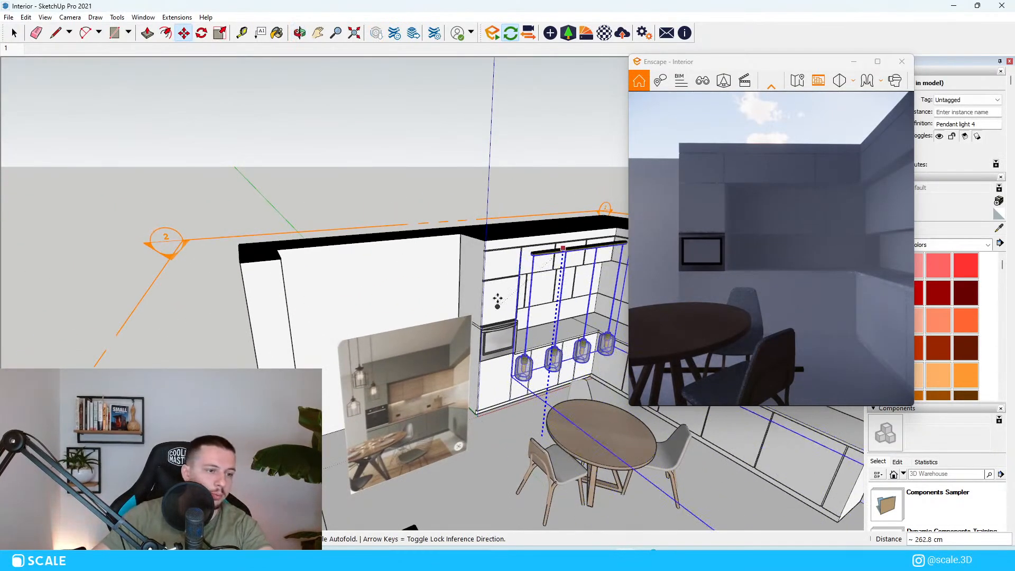
left_click(424, 229)
Open the pendant fixture for editing, and delete its ceiling bar and the rightmost lamp.
middle_click_drag(577, 269, 487, 242)
scroll(551, 262, "up", 3)
double_click(488, 242)
left_click(488, 243)
scroll(498, 227, "down", 3)
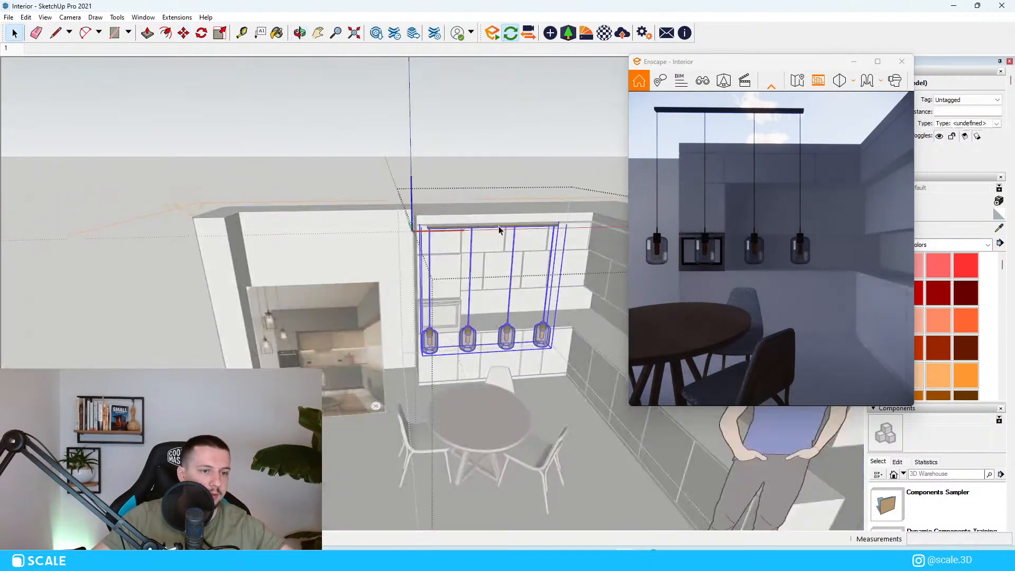
scroll(541, 270, "up", 3)
left_click(550, 196)
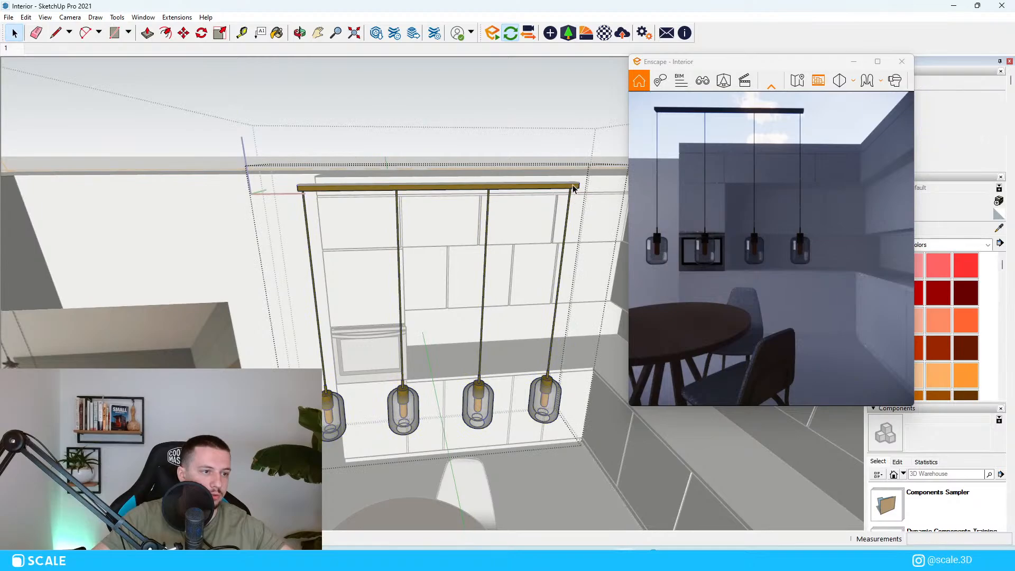
key("Delete")
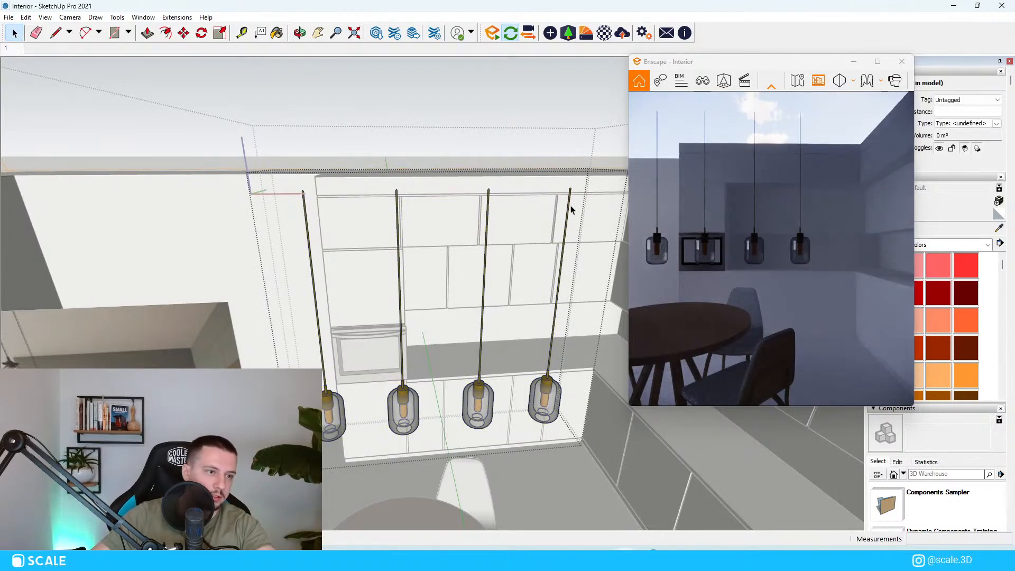
left_click(532, 355)
key("Delete")
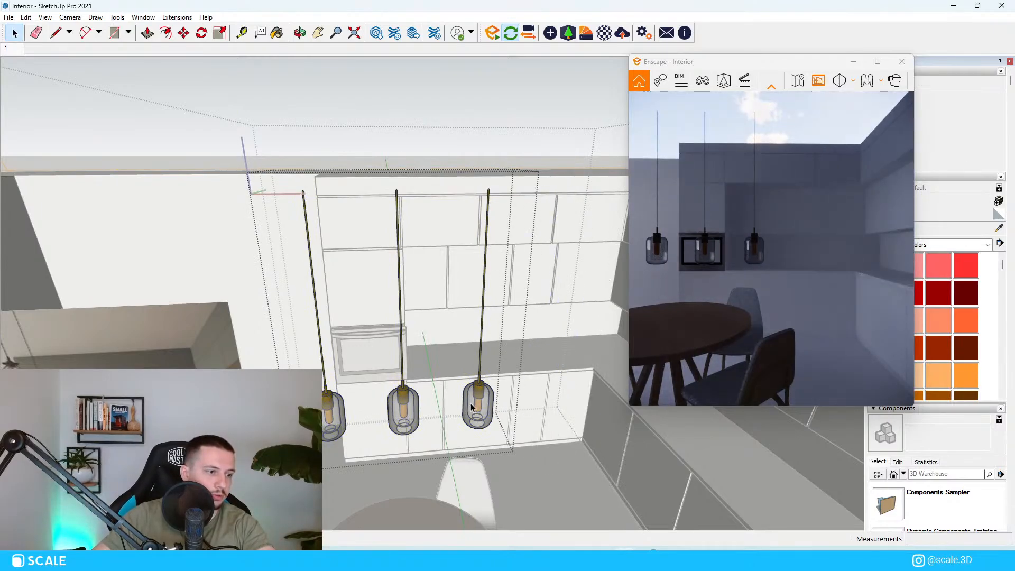
Raise the middle lamp vertically so it hangs higher than the two outer lamps.
left_click(481, 296)
scroll(473, 288, "down", 3)
scroll(442, 348, "up", 4)
left_click(432, 369)
key("m")
left_click(432, 369)
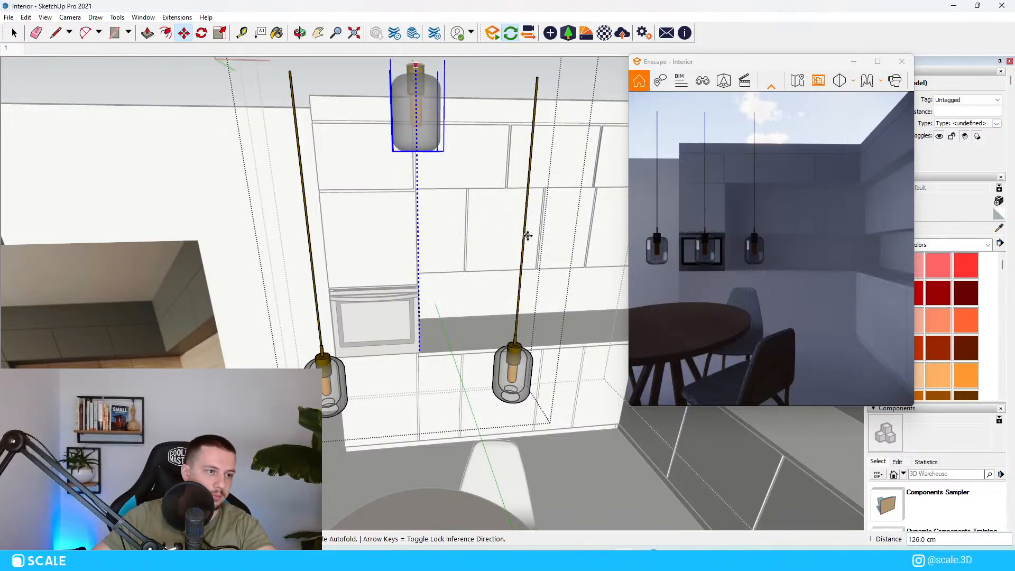
middle_click_drag(483, 367, 474, 281)
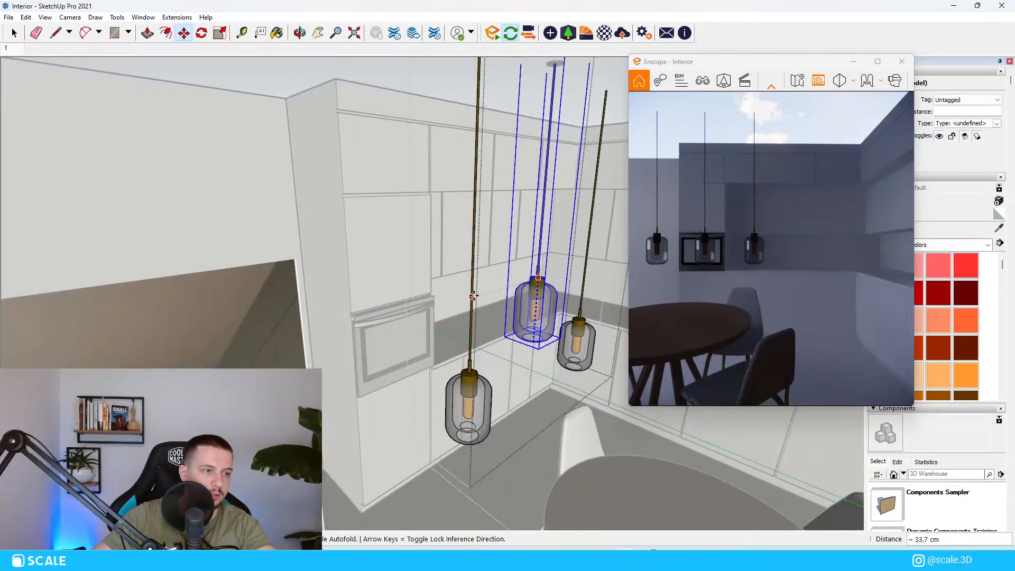
key("space")
Bring the right lamp forward, shift it about 45.6 cm toward the middle lamp, and raise it slightly.
left_click(546, 327)
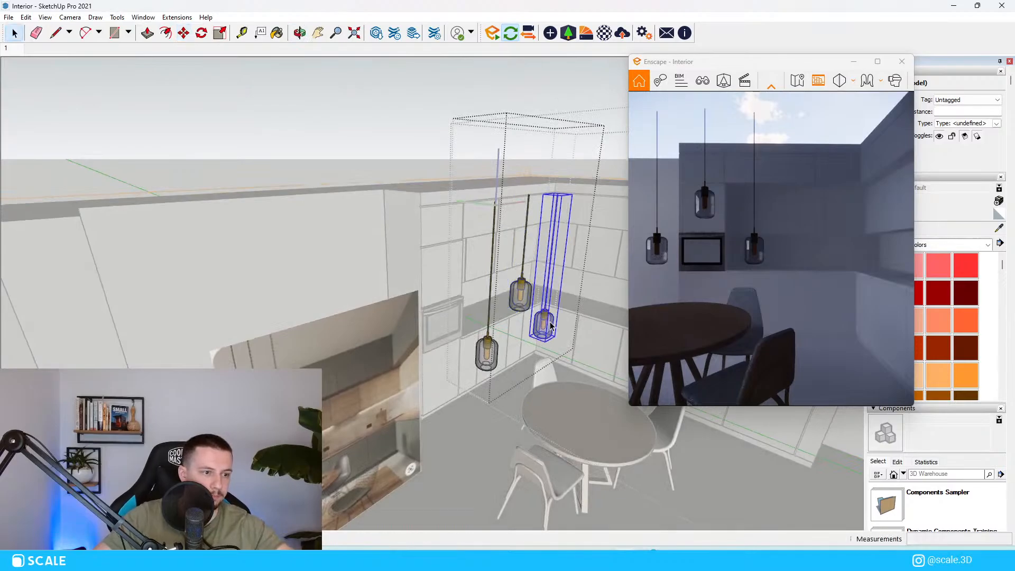
scroll(548, 327, "up", 1)
key("m")
left_click(547, 327)
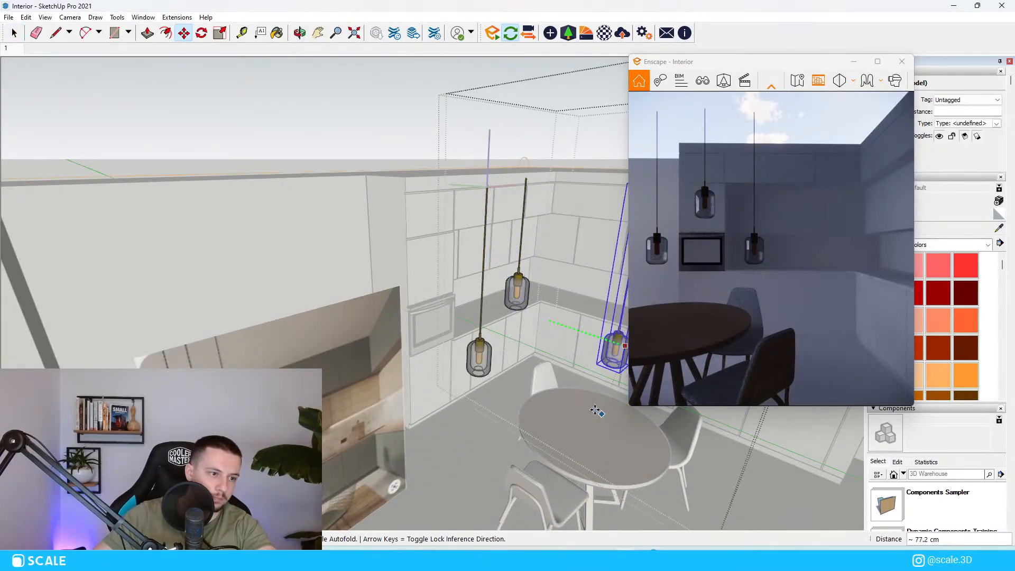
middle_click_drag(573, 340, 564, 369)
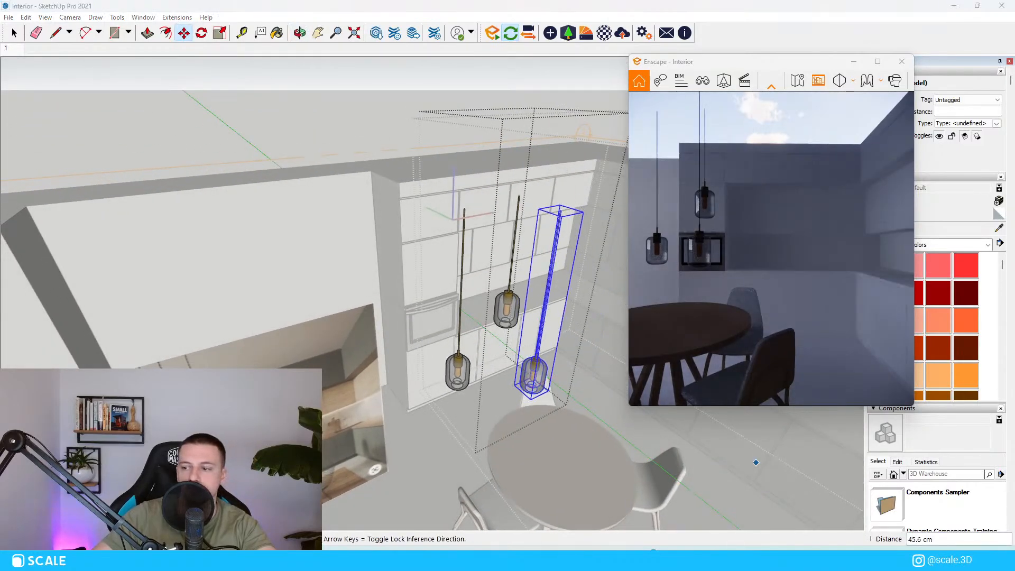
middle_click_drag(533, 370, 531, 352)
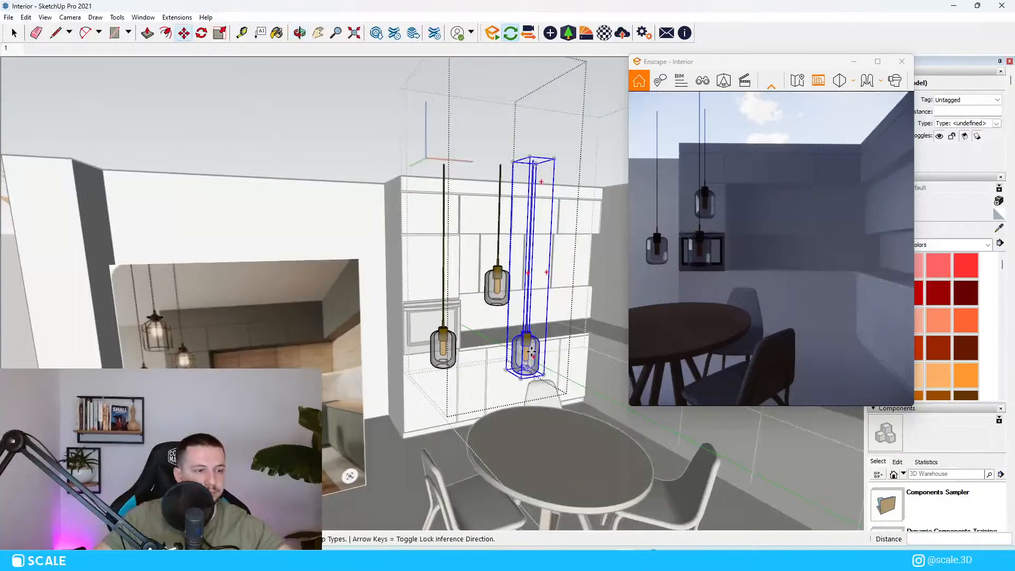
middle_click_drag(526, 316, 476, 298)
key("space")
Move the left lamp sideways closer to the other two, and leave the pendant fixture.
left_click(429, 361)
key("m")
left_click(428, 361)
left_click(452, 357)
key("space")
key("Escape")
key("Escape")
Reopen the pendant fixture and shift the right lamp about 12.9 cm away from the middle lamp, plus a little farther.
left_click(500, 322)
double_click(497, 323)
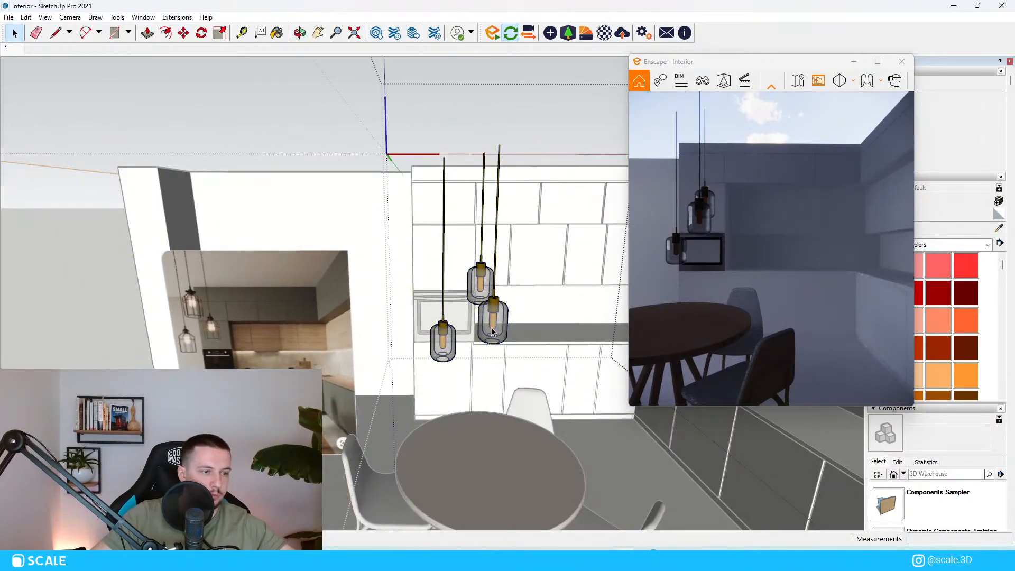
left_click(495, 324)
key("m")
key("space")
double_click(495, 321)
left_click(494, 320)
key("m")
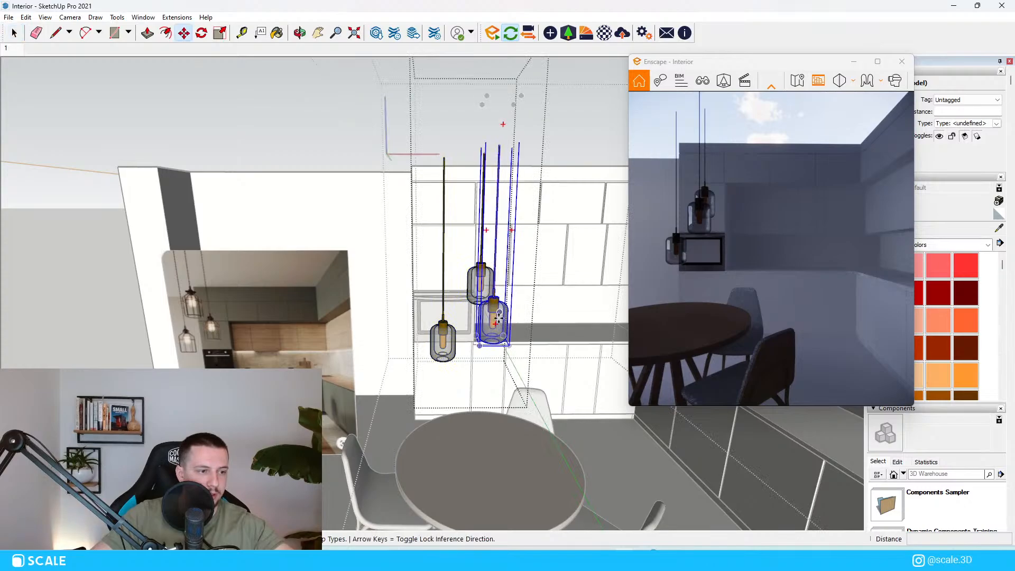
left_click(498, 317)
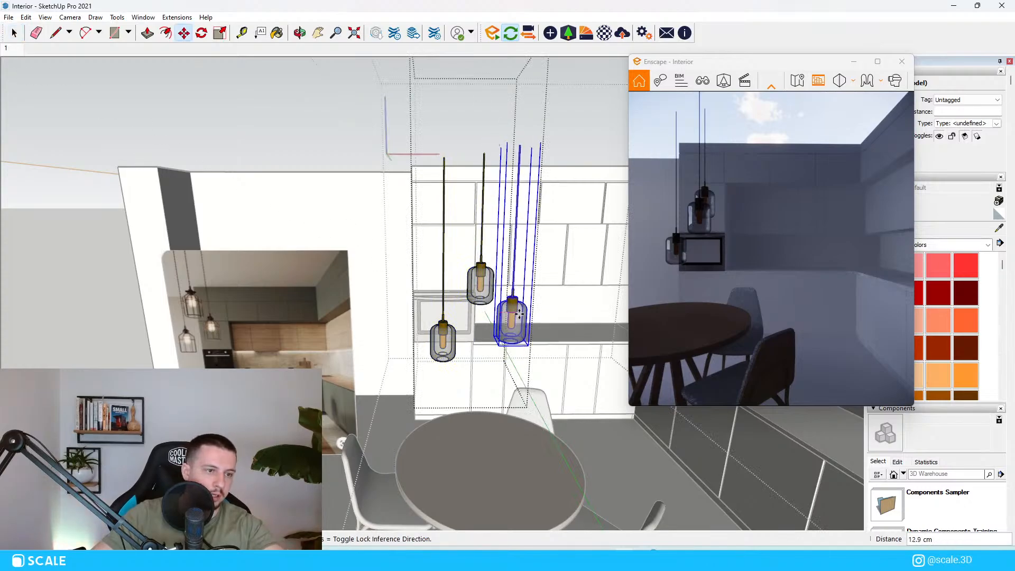
left_click(517, 314)
left_click(513, 313)
left_click(524, 313)
key("space")
Shift the middle lamp about 10.5 cm sideways toward the left lamp.
left_click(478, 284)
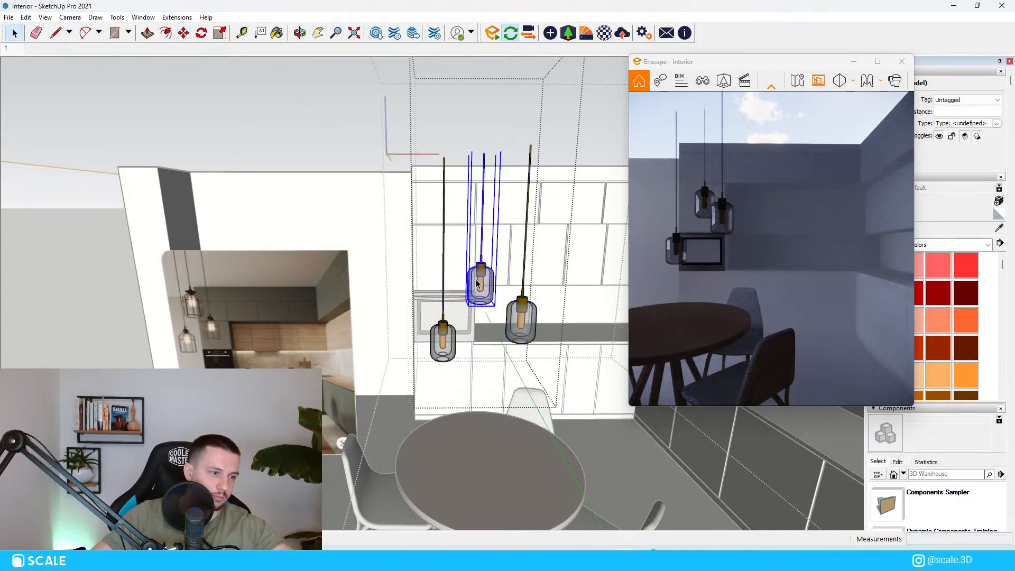
key("m")
left_click(480, 288)
left_click(467, 287)
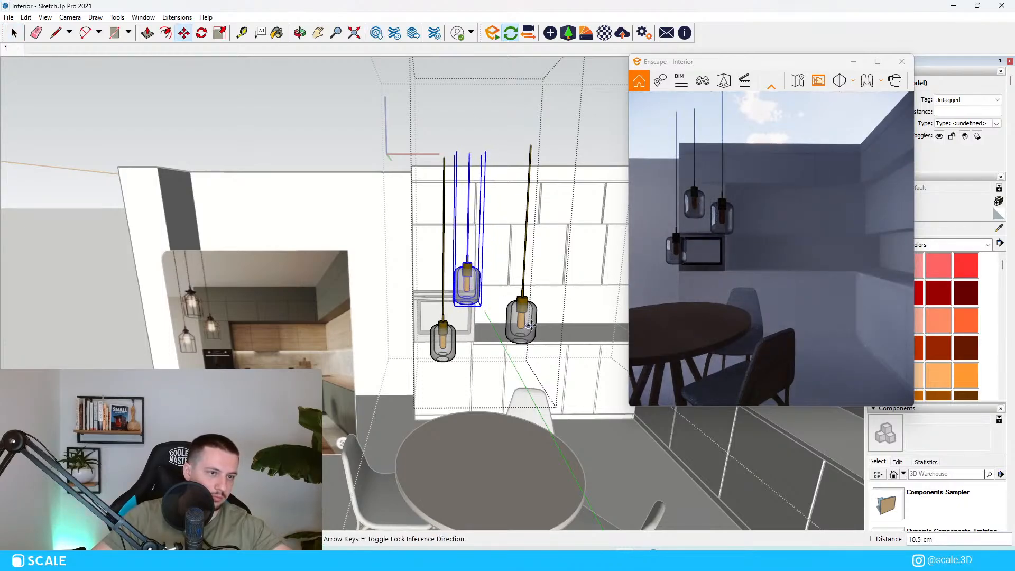
Delete the human figure inside the pendant fixture's component and leave the fixture.
key("space")
left_click(434, 388)
middle_click_drag(528, 322, 442, 418)
left_click(434, 388)
scroll(442, 418, "down", 5)
double_click(437, 344)
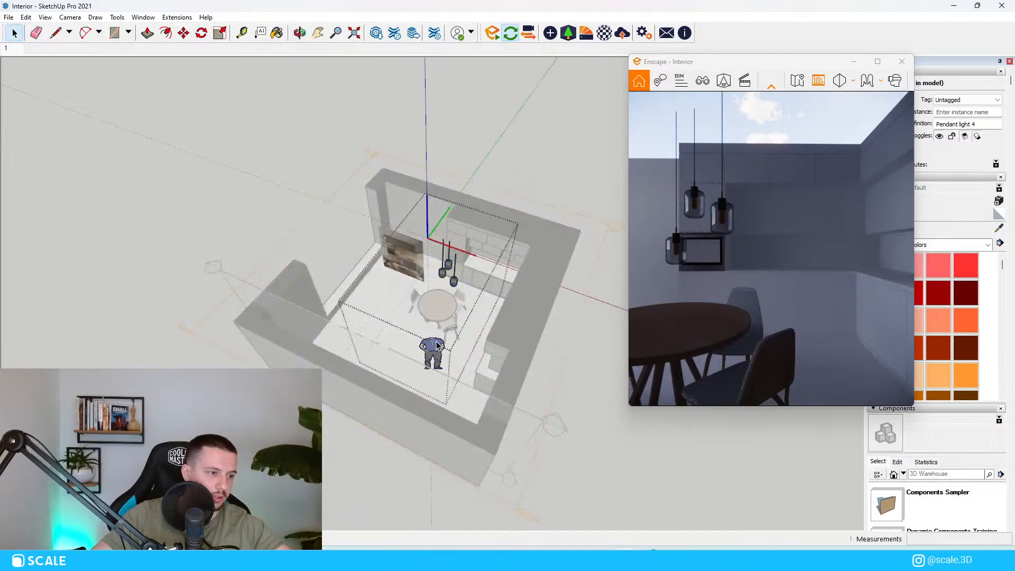
key("Delete")
left_click(452, 312)
scroll(457, 271, "up", 5)
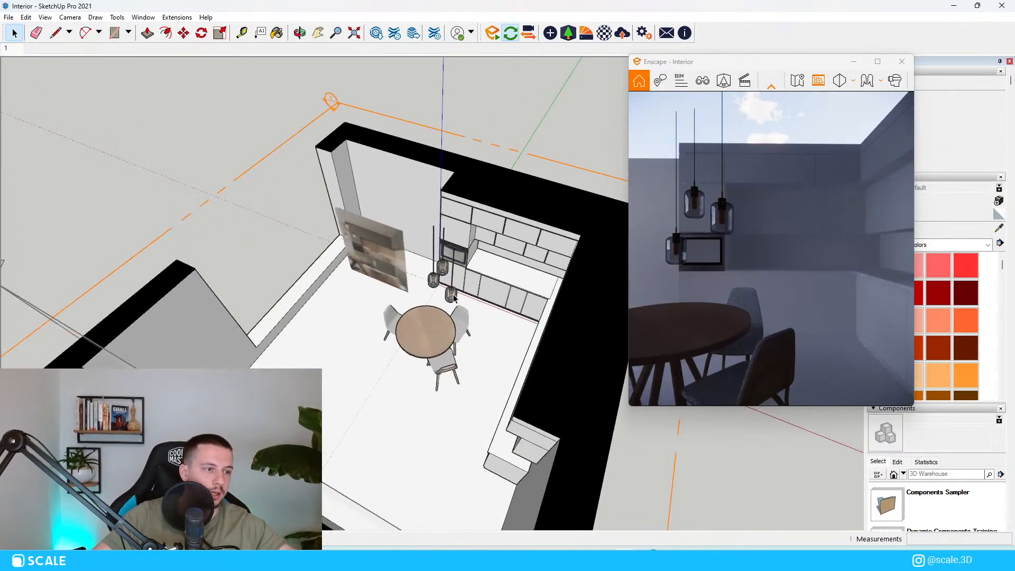
Move the pendant fixture in two shifts until its lamps hang above the round dining table.
left_click(456, 302)
key("m")
left_click(456, 302)
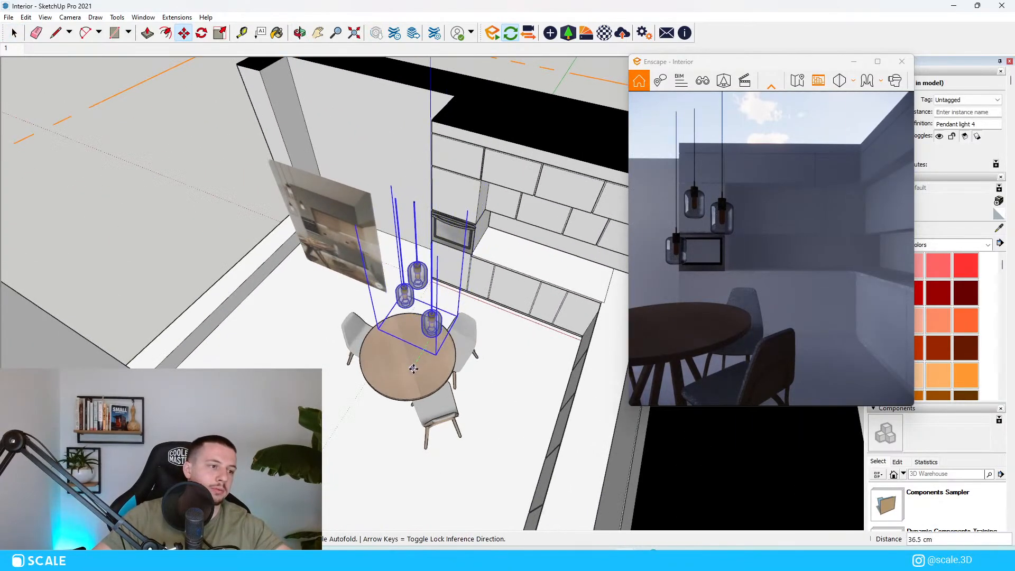
left_click(405, 382)
middle_click_drag(427, 222, 380, 364)
key("space")
key("s")
key("m")
left_click(416, 342)
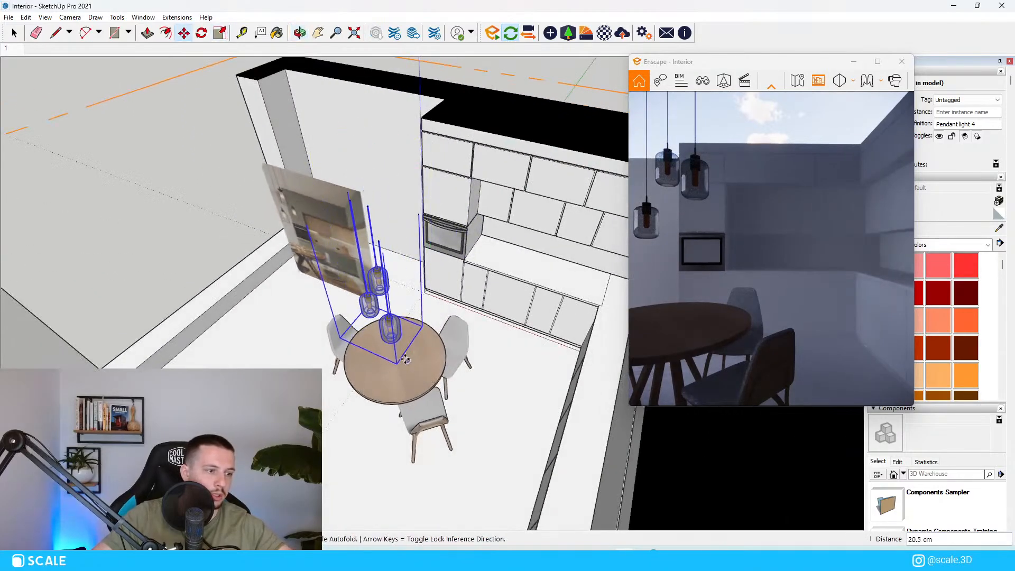
left_click(408, 353)
key("space")
Sample the lamp bulb's orange Color C04 material and make it Self-illuminated in Enscape with a luminance of 1,856 cd/m².
middle_click_drag(408, 353, 444, 123)
scroll(444, 123, "up", 10)
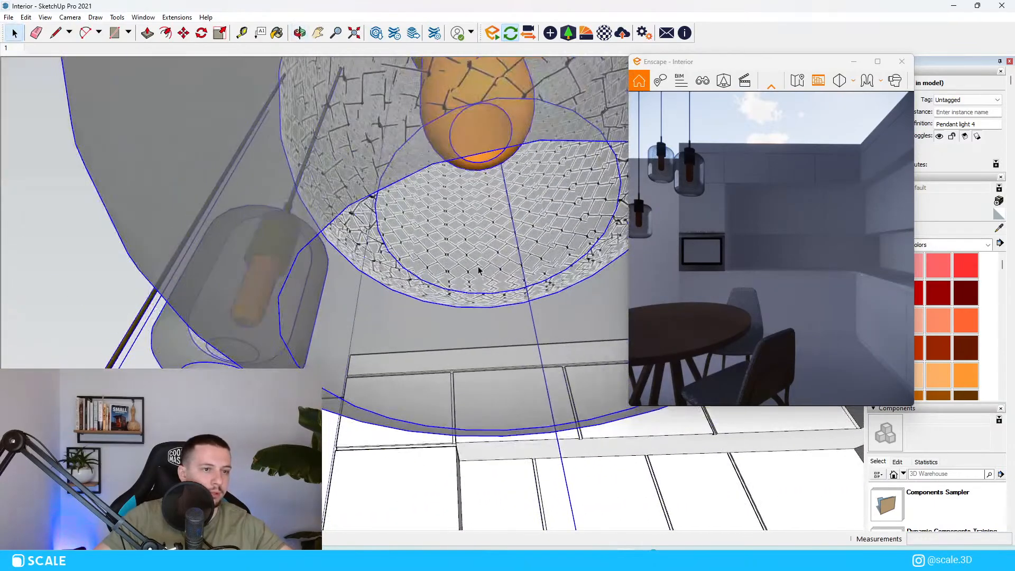
key("b")
middle_click_drag(479, 270, 504, 89)
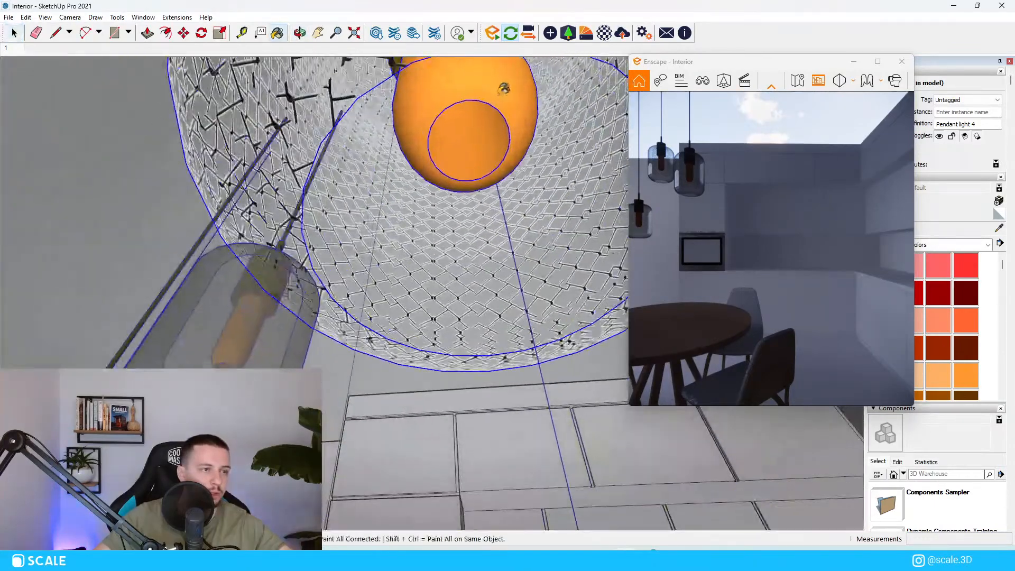
left_click(604, 33)
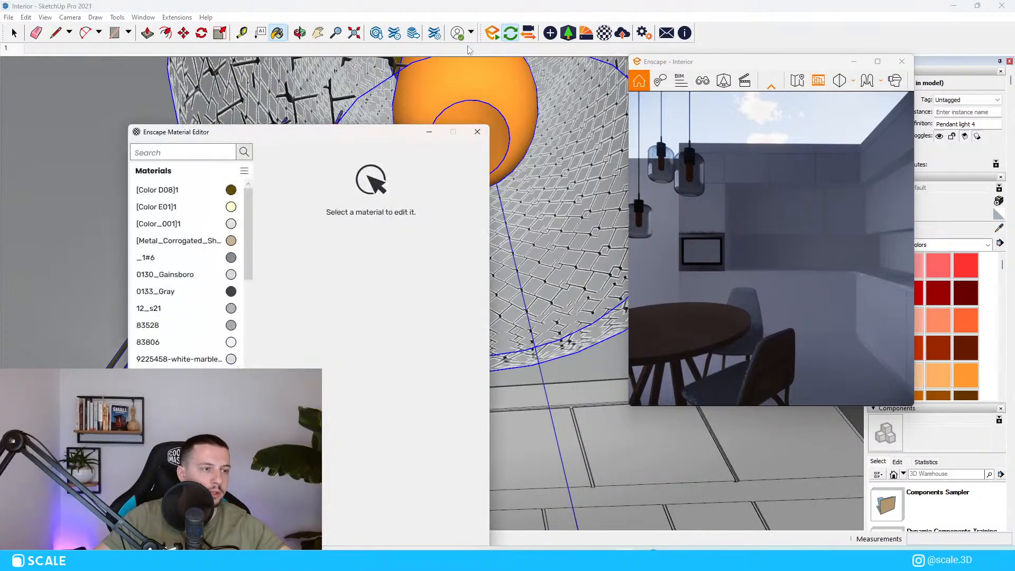
left_click(478, 114, "alt")
left_click(370, 155)
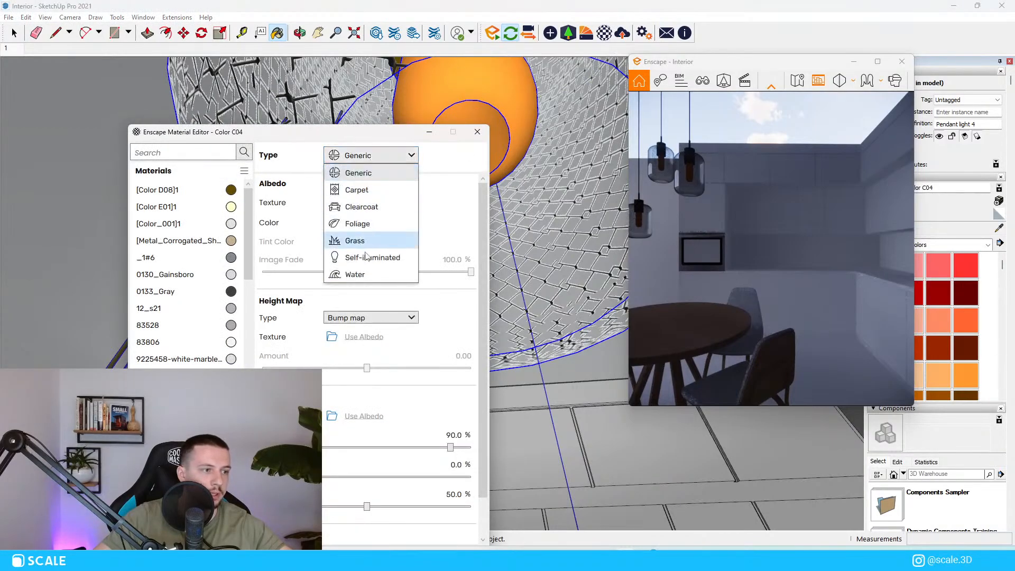
left_click(364, 256)
left_click_drag(416, 213, 398, 213)
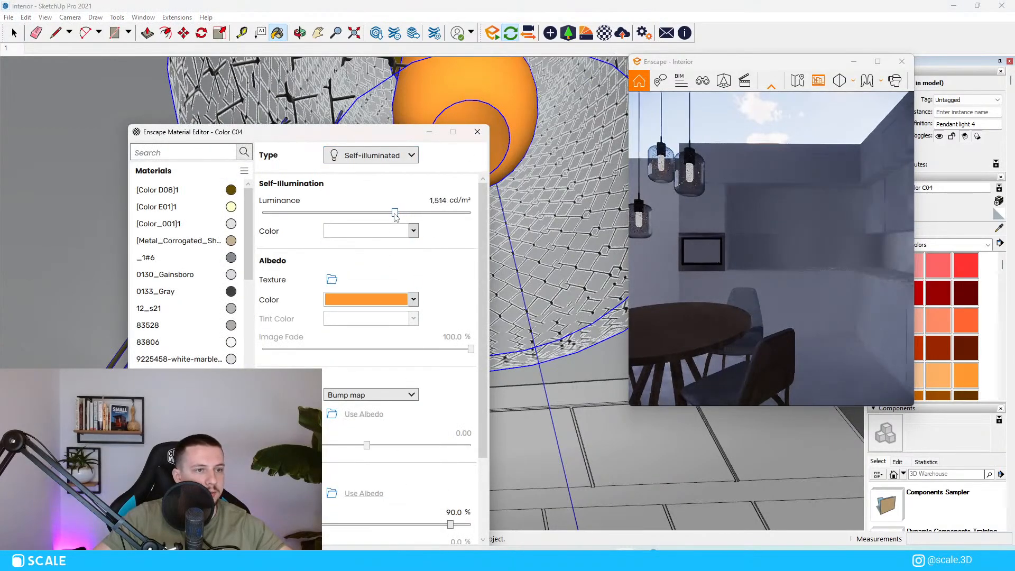
Give the bulb a pale warm self-illumination color, raise its luminance to 4,568 cd/m², and close the material editor.
left_click(413, 231)
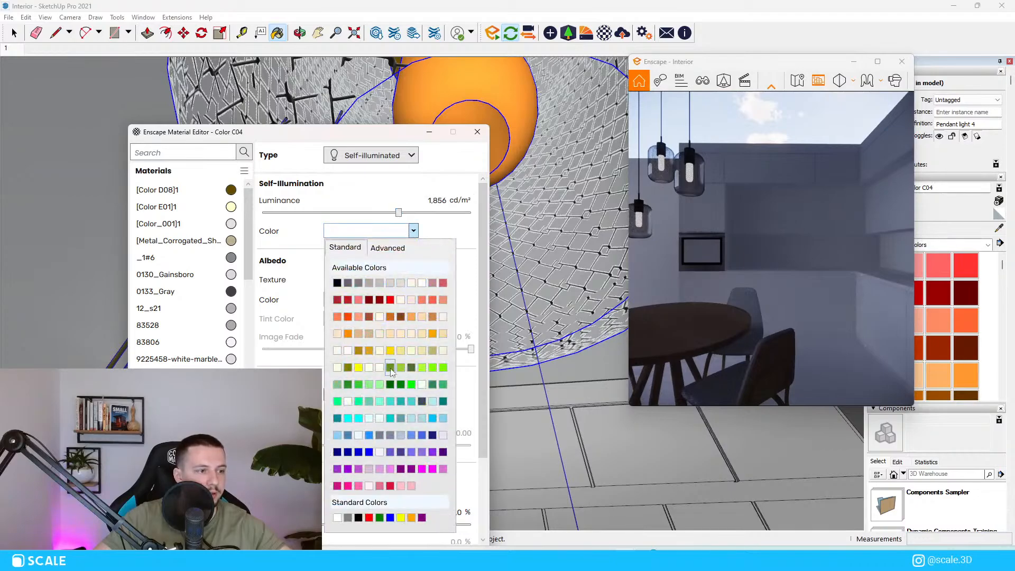
left_click(349, 335)
left_click(413, 230)
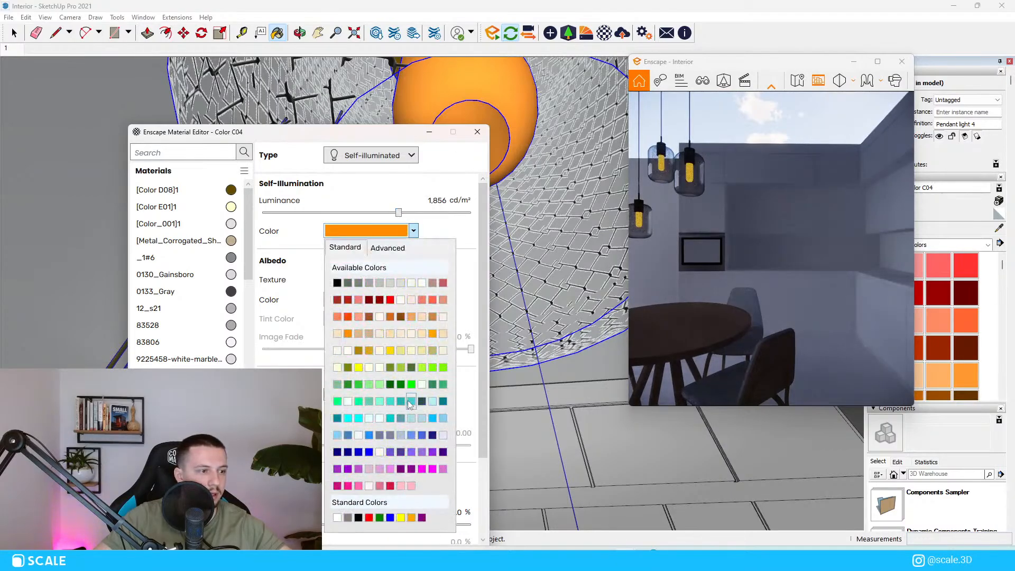
left_click(422, 333)
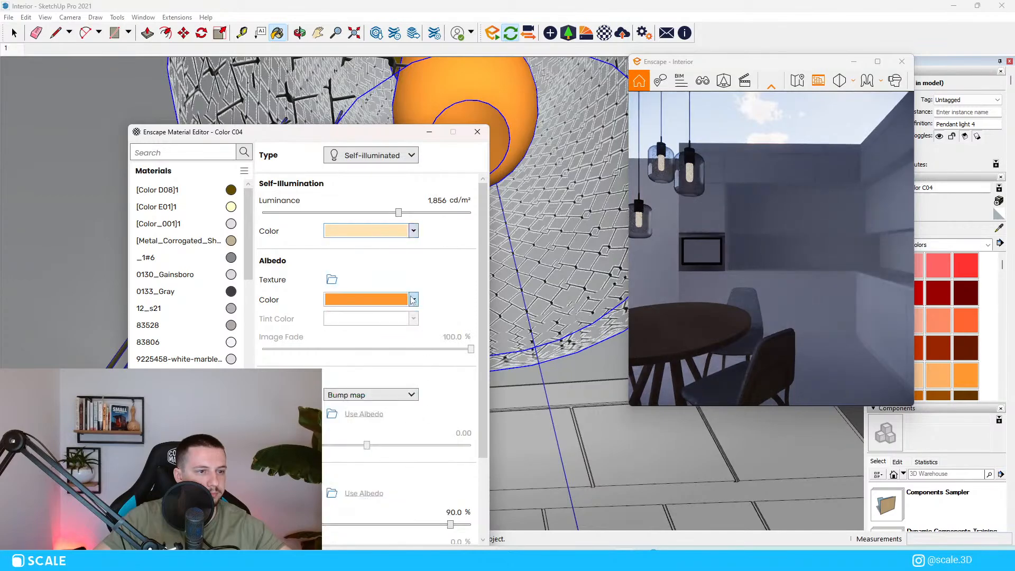
left_click(396, 231)
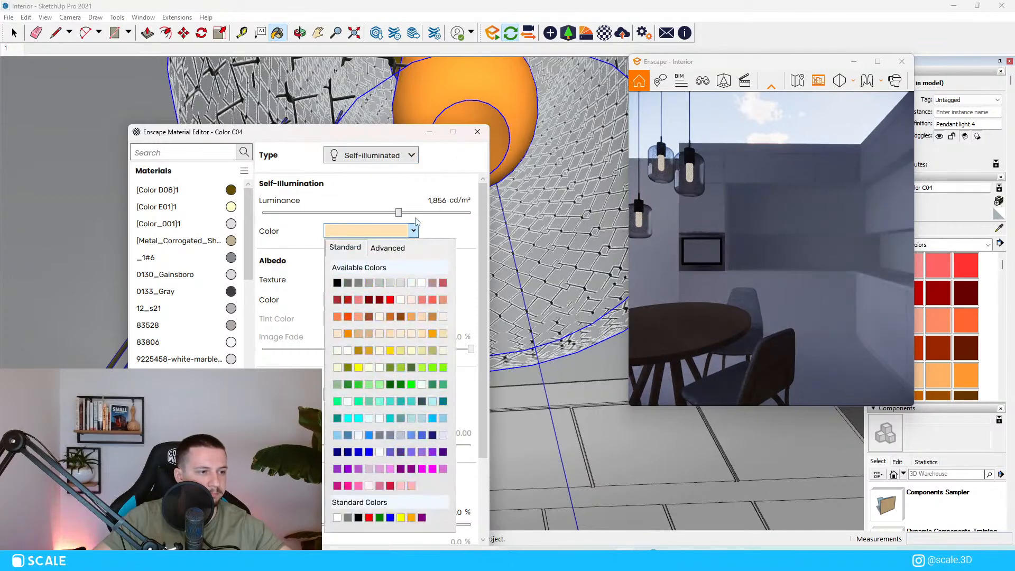
left_click_drag(398, 212, 415, 212)
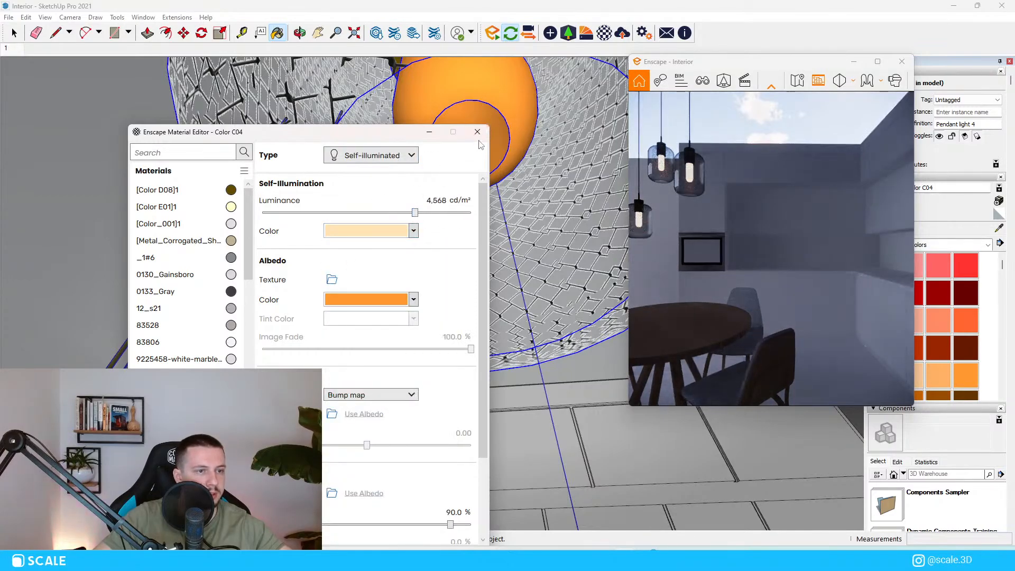
left_click(477, 132)
Sample the Fencing Chain Link material on the lamp shade and open its settings in the Enscape Material Editor.
middle_click_drag(462, 143, 353, 395)
scroll(363, 324, "down", 4)
middle_click_drag(363, 324, 388, 333)
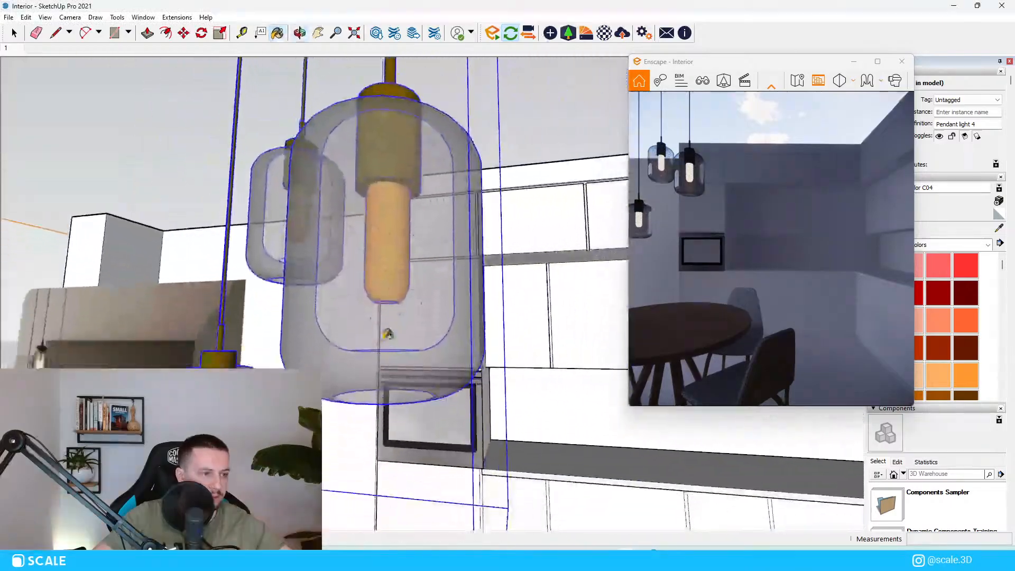
scroll(388, 334, "up", 8)
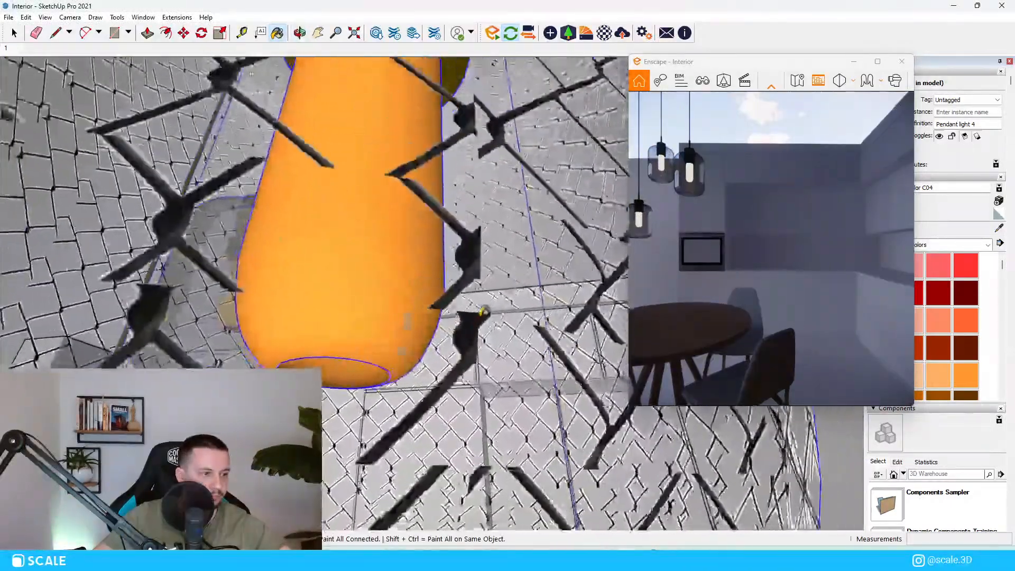
scroll(484, 311, "down", 2)
middle_click_drag(484, 311, 505, 254)
left_click(505, 254, "alt")
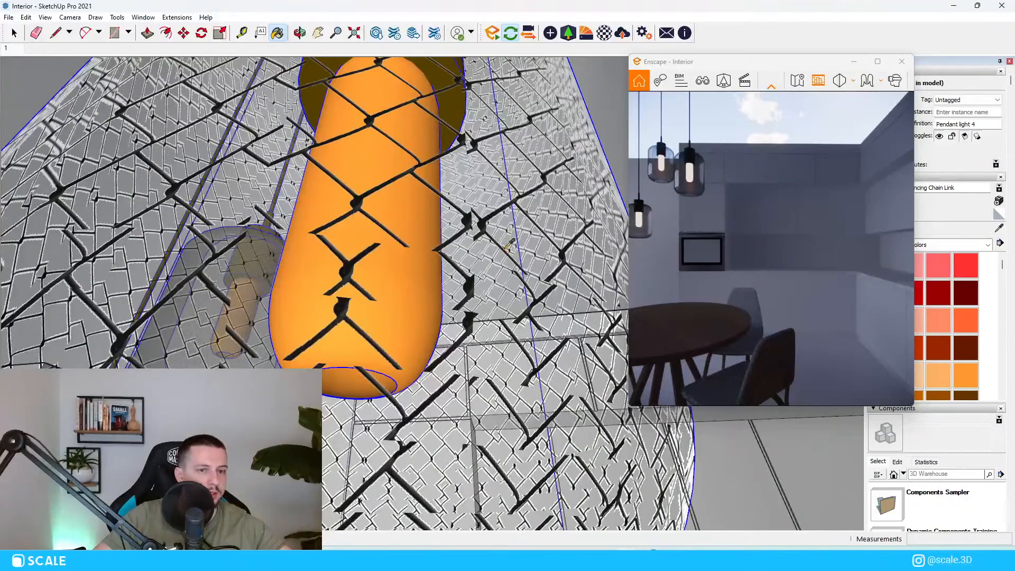
mouse_move(804, 68)
left_mouse_down()
mouse_move(776, 68)
mouse_move(786, 72)
left_mouse_up()
left_click(604, 32)
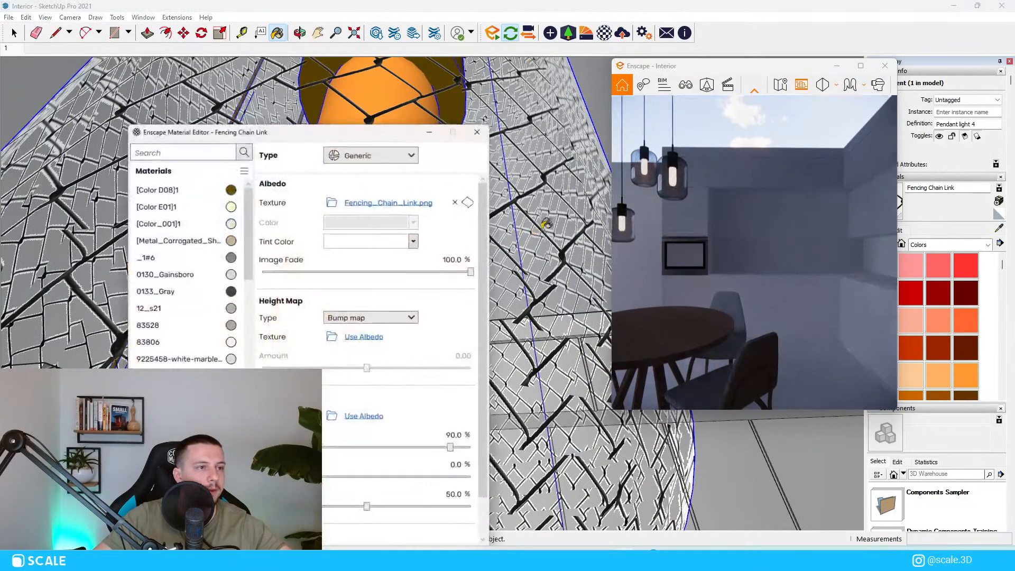
scroll(400, 353, "down", 1)
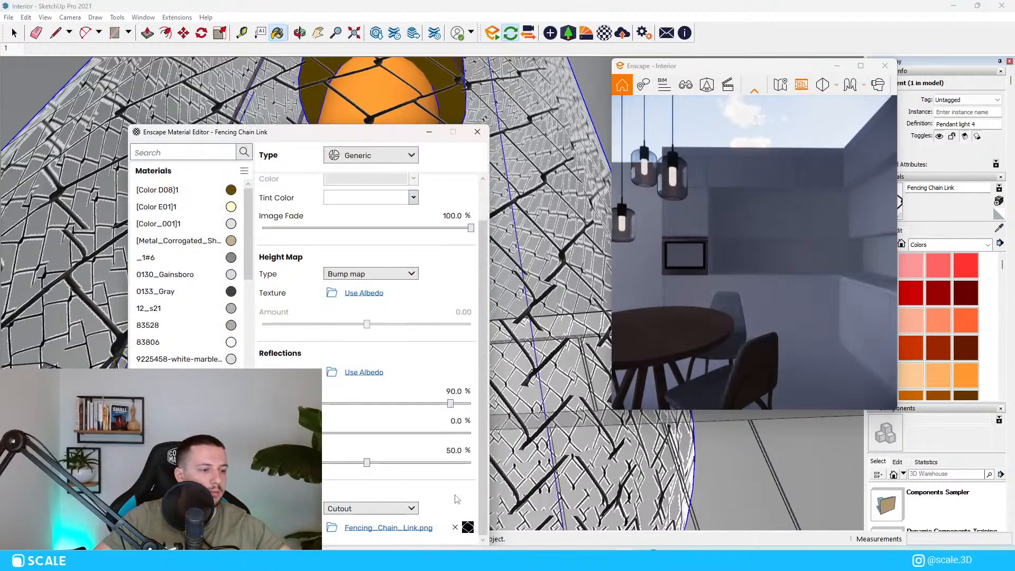
Examine the chain-link mesh of the lamp shade up close in the Enscape render.
left_click_drag(755, 252, 755, 175)
key("w")
key("w")
key("s")
key("w")
left_click_drag(377, 134, 356, 137)
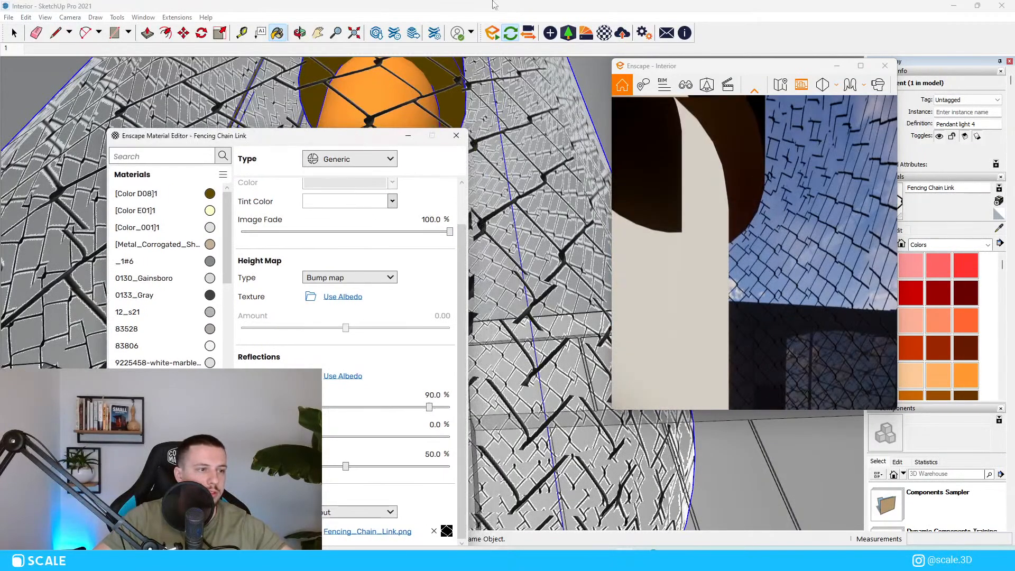
Open the lamp shade's nested group for editing and sample its Fencing Chain Link material.
key("space")
double_click(562, 196)
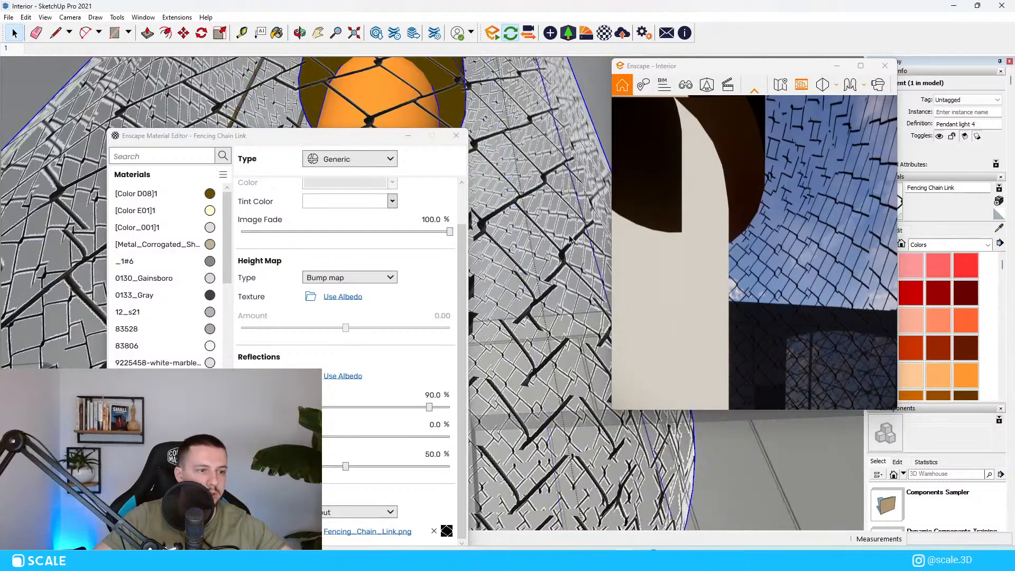
double_click(569, 236)
left_click(569, 229)
key("b")
left_click(572, 209, "alt")
key("alt+space")
key("Escape")
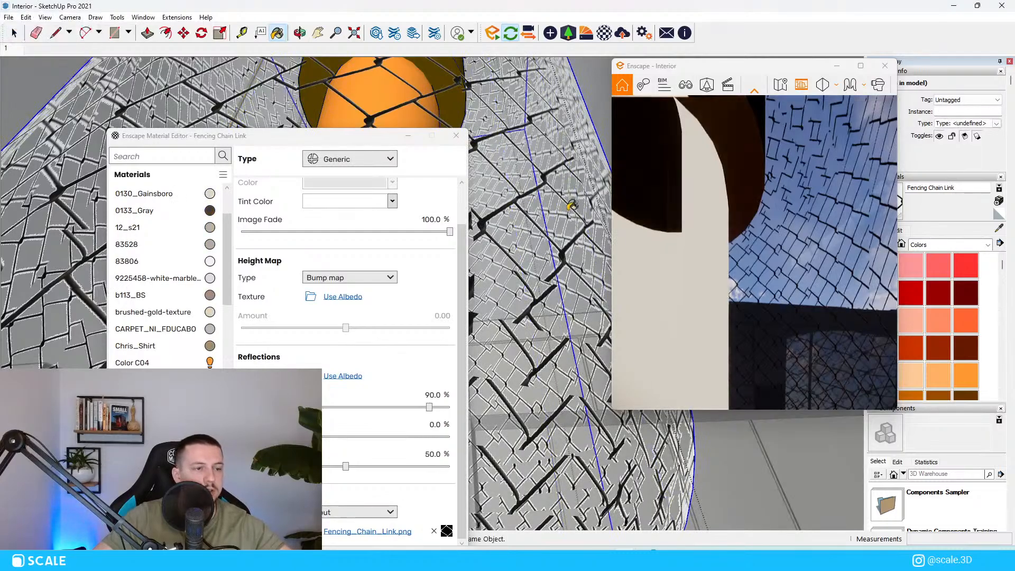
Select all of the shade's geometry, paint it with the Fencing Chain Link material, and leave the shade group.
key("ctrl+a")
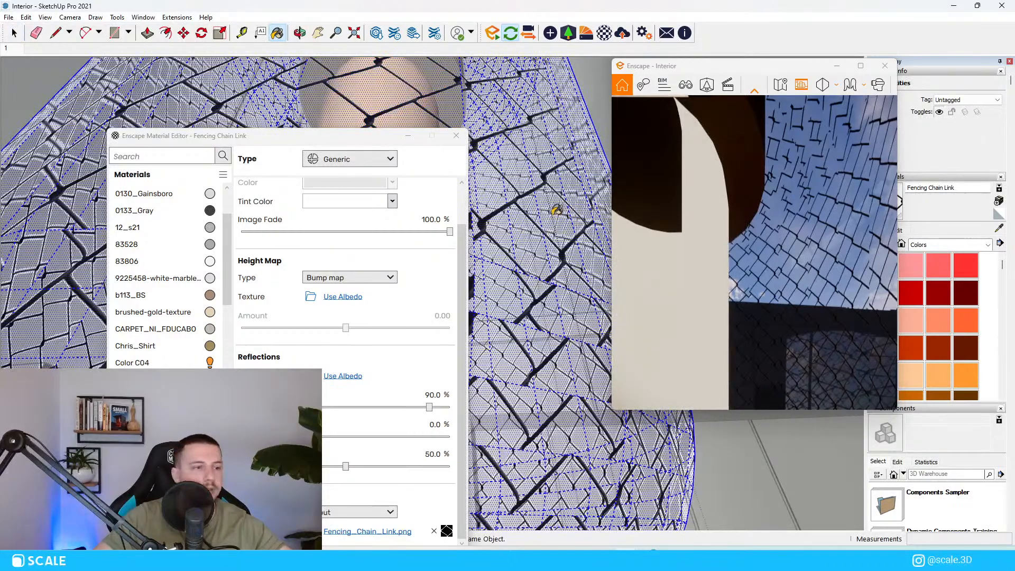
left_click(536, 224)
key("space")
key("Escape")
key("Escape")
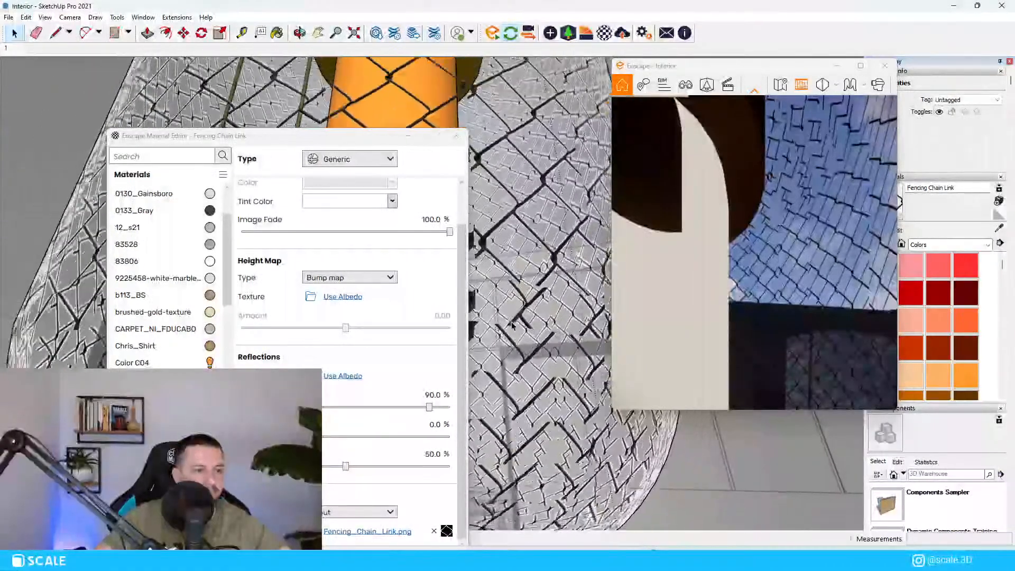
Restore saved view 1 in the Enscape render, then put away the view management list and the material editor.
scroll(515, 331, "down", 4)
scroll(518, 327, "up", 3)
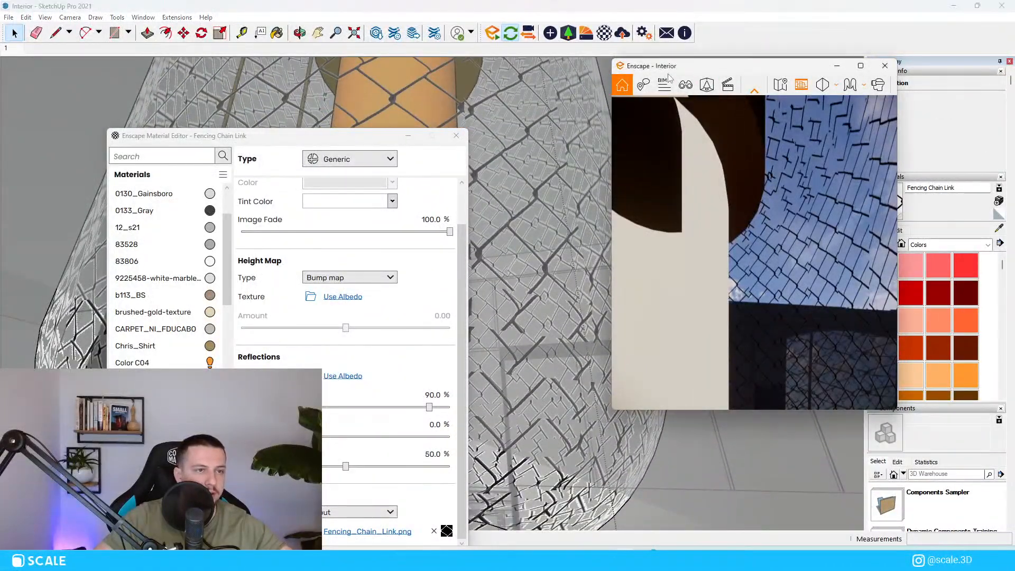
left_click(686, 85)
left_click(661, 211)
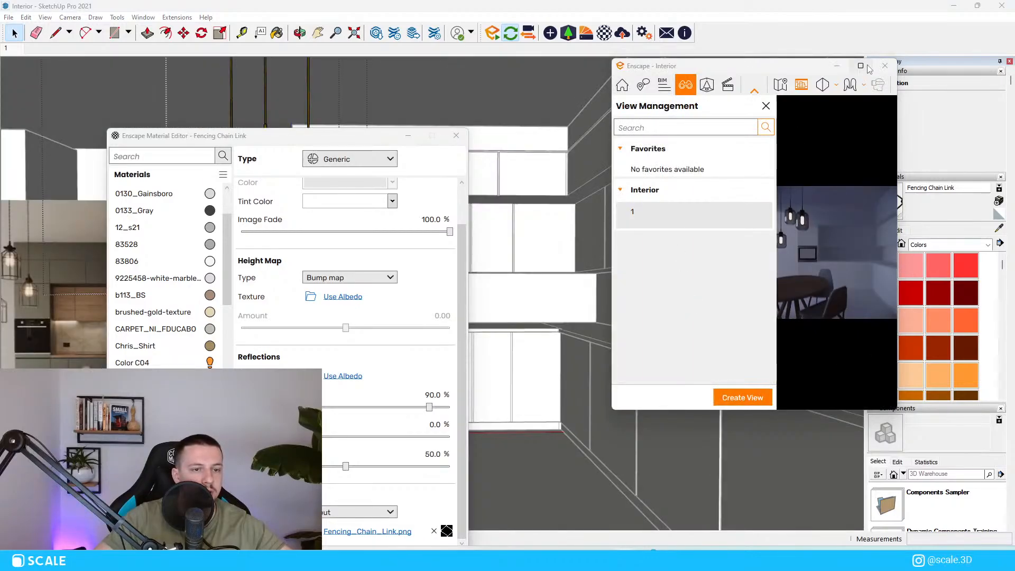
left_click(766, 106)
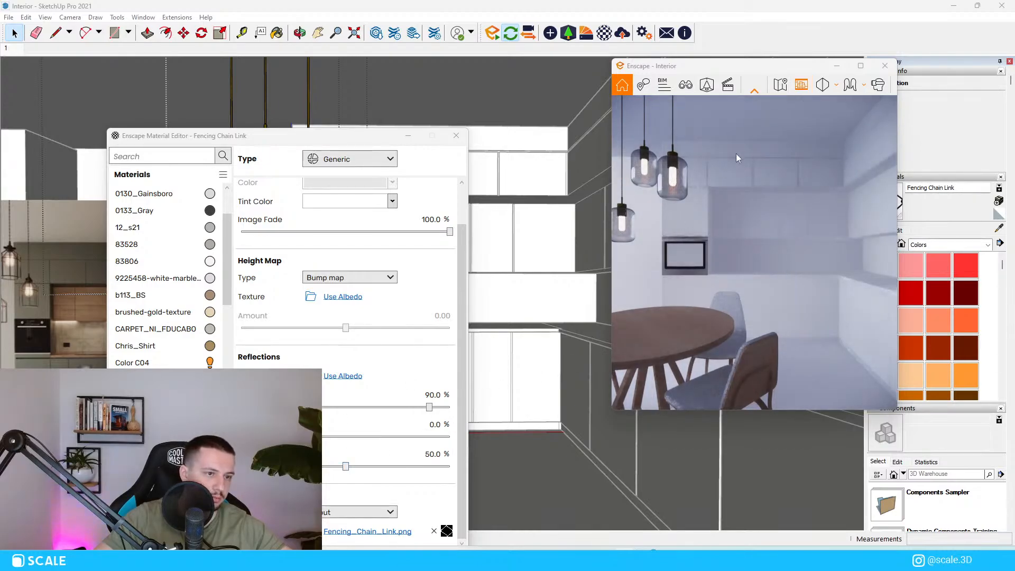
left_click_drag(336, 147, 384, 114)
left_click(455, 102)
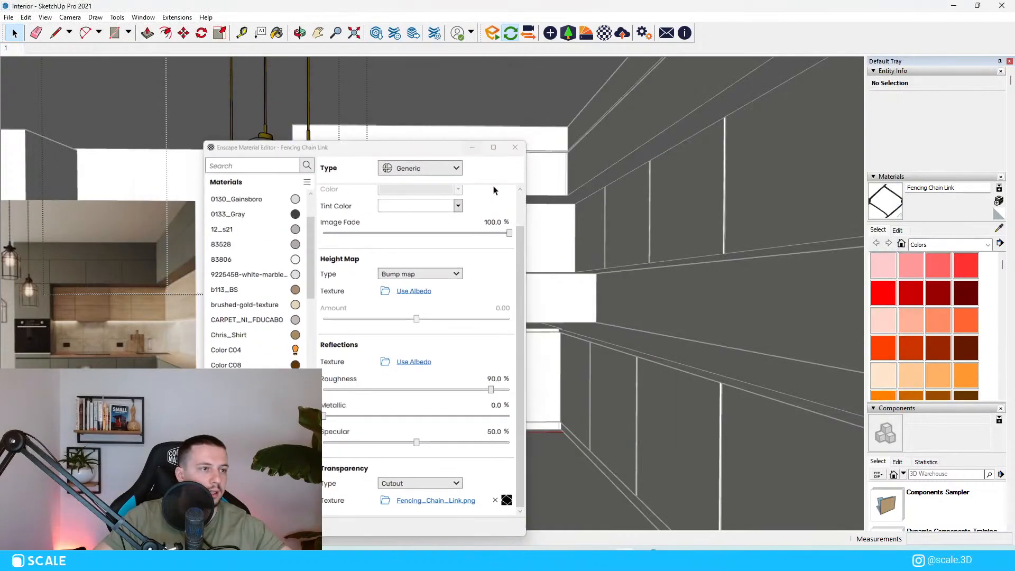
Move the kitchen reference image sideways out of the room so it stands beside the building.
scroll(635, 338, "down", 1)
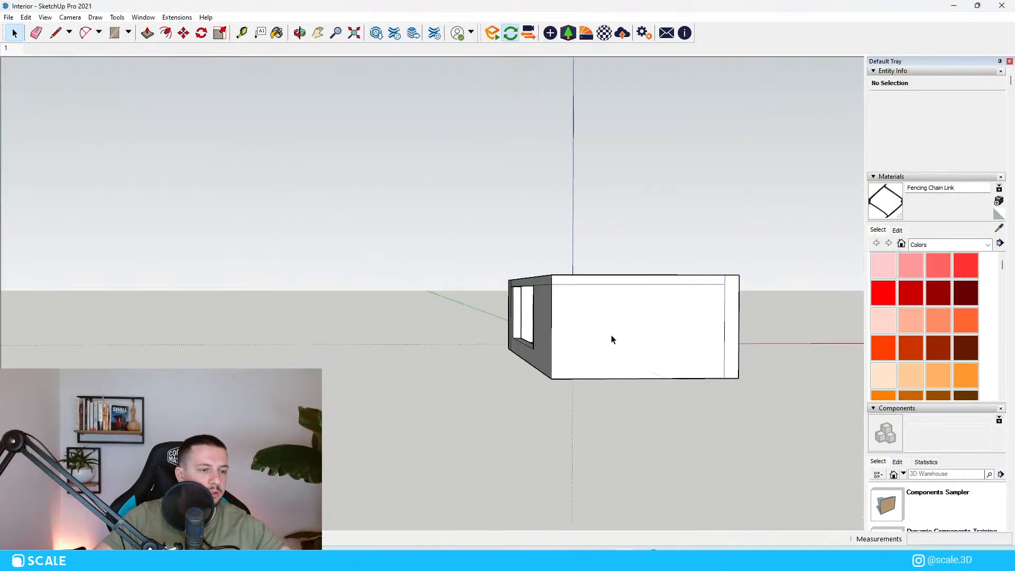
scroll(582, 340, "up", 6)
scroll(664, 357, "down", 6)
left_click(669, 333)
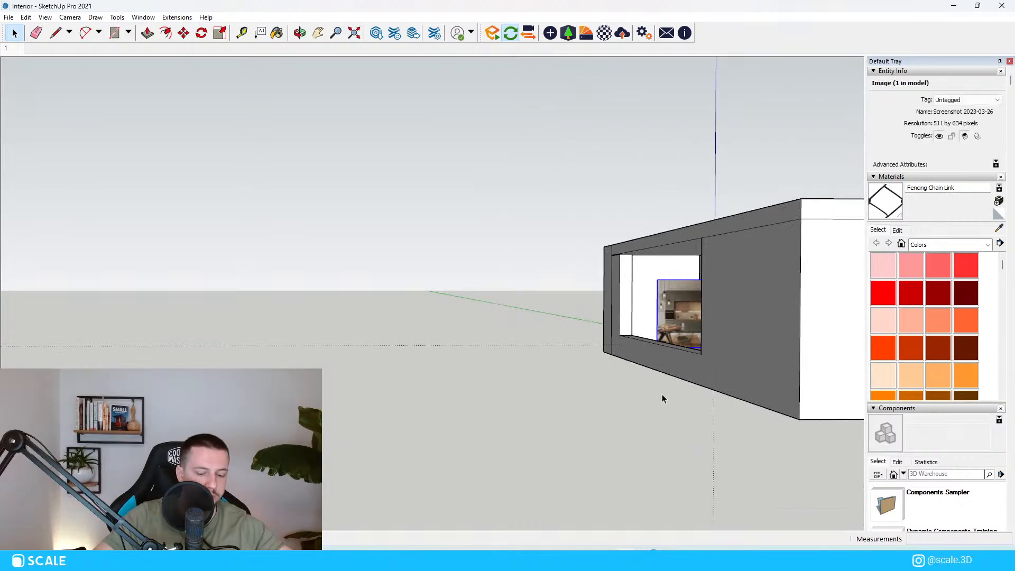
key("m")
left_click(683, 363)
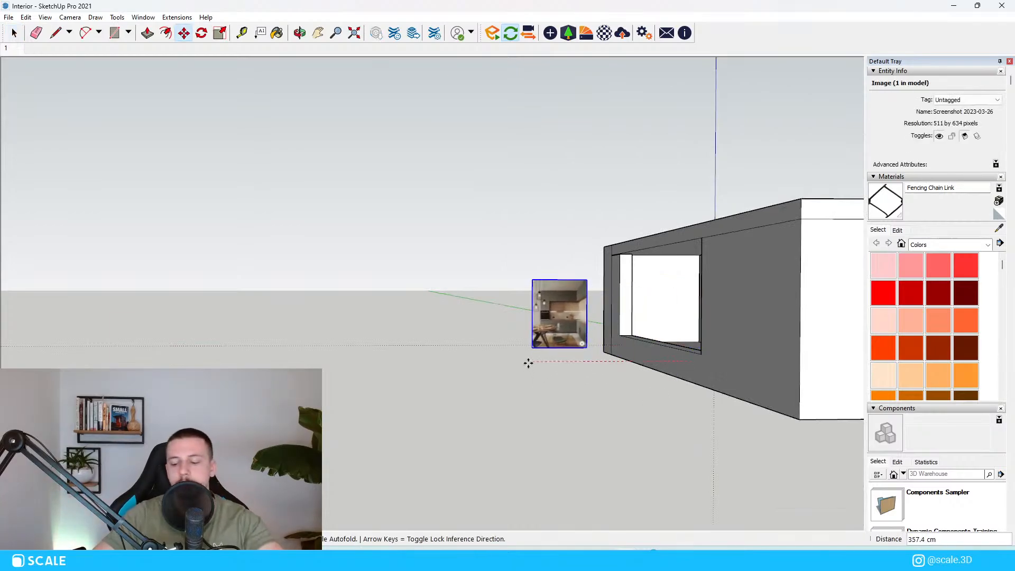
key("space")
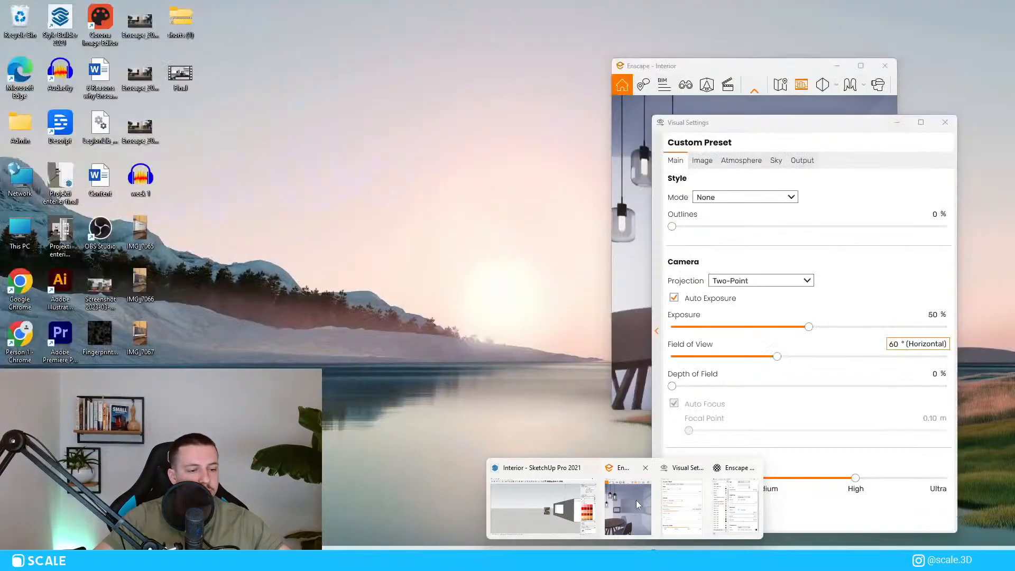
Bring the Enscape window forward, choose Enscape - Interior in the tray utility's window list, and return to the SketchUp model.
left_click(636, 500)
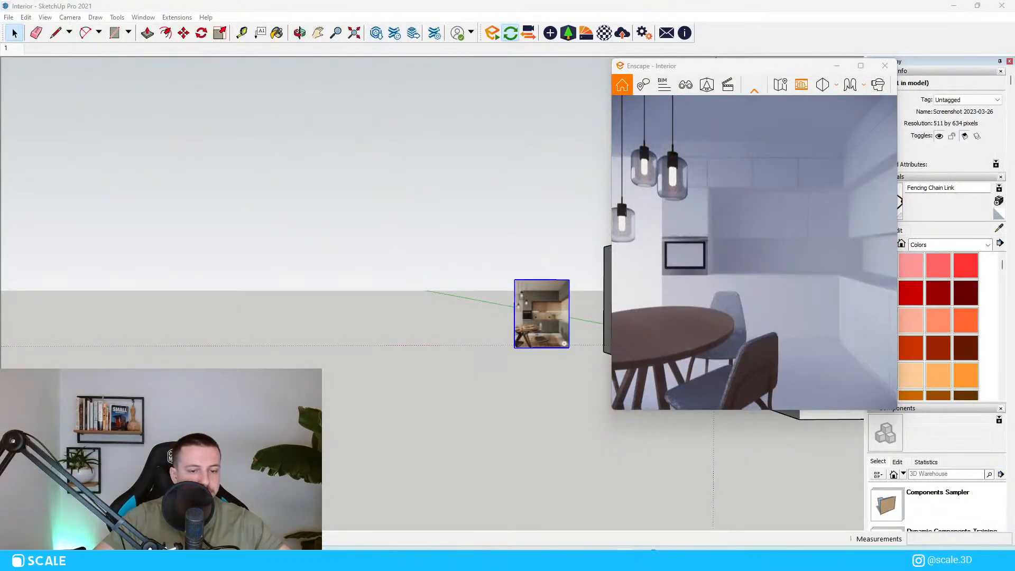
left_click(916, 559)
right_click(878, 497)
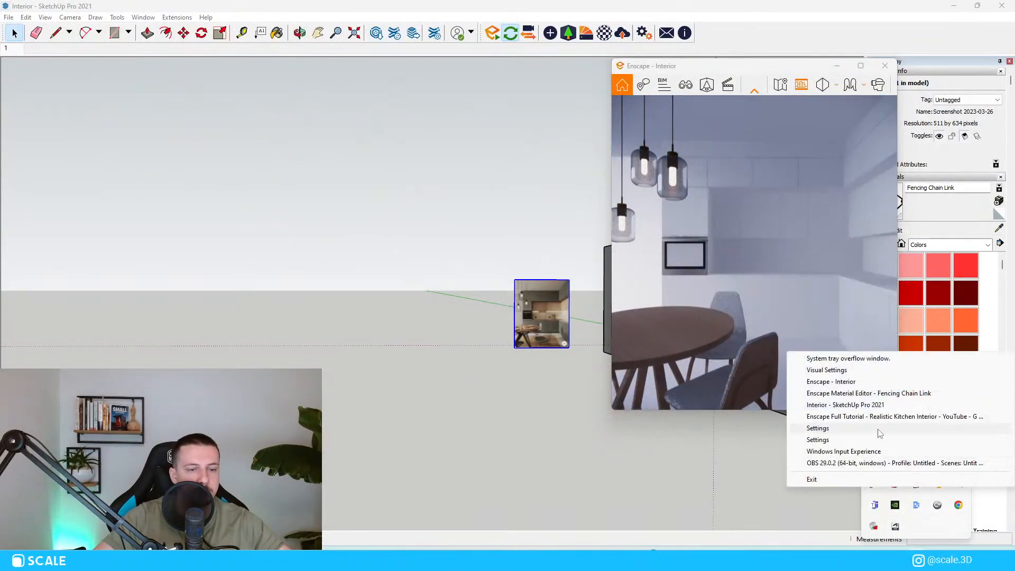
left_click(840, 382)
left_click(726, 459)
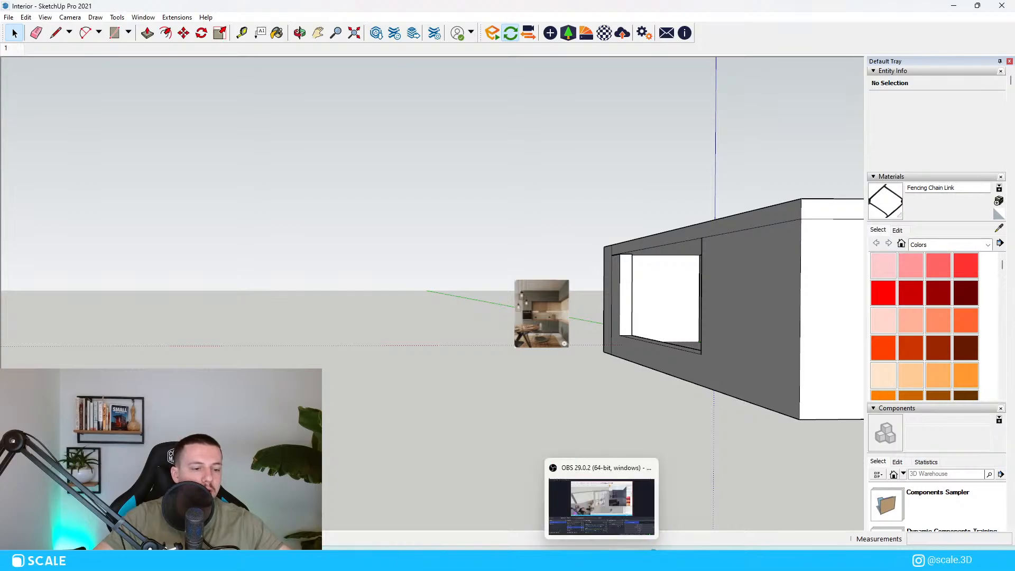
Bring the Enscape render forward, return to the SketchUp model, and try to pin the render window from the tray utility's window list.
mouse_move(632, 562)
left_click(617, 521)
scroll(377, 322, "down", 2)
scroll(538, 331, "up", 3)
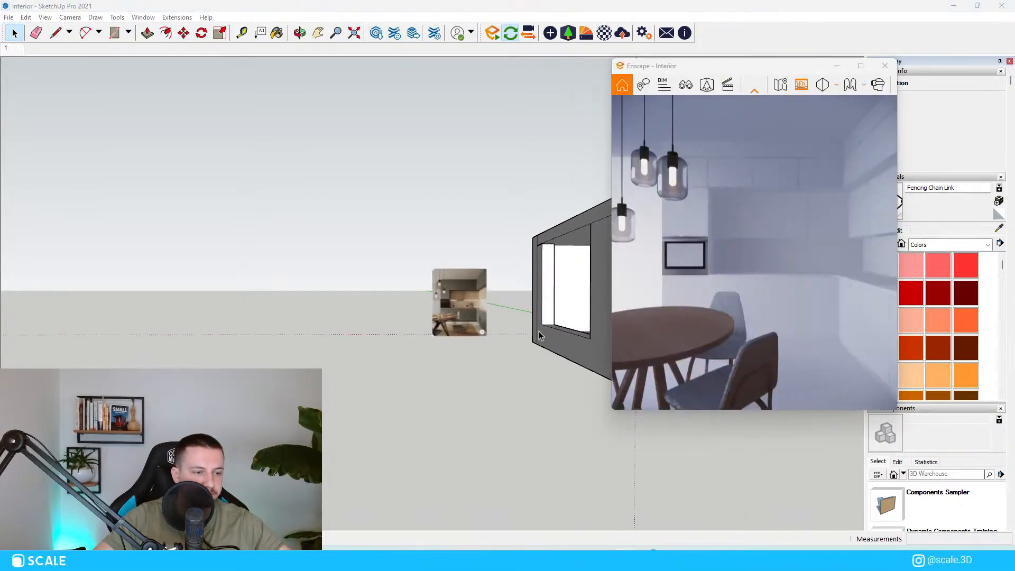
left_click(586, 312)
left_click(917, 560)
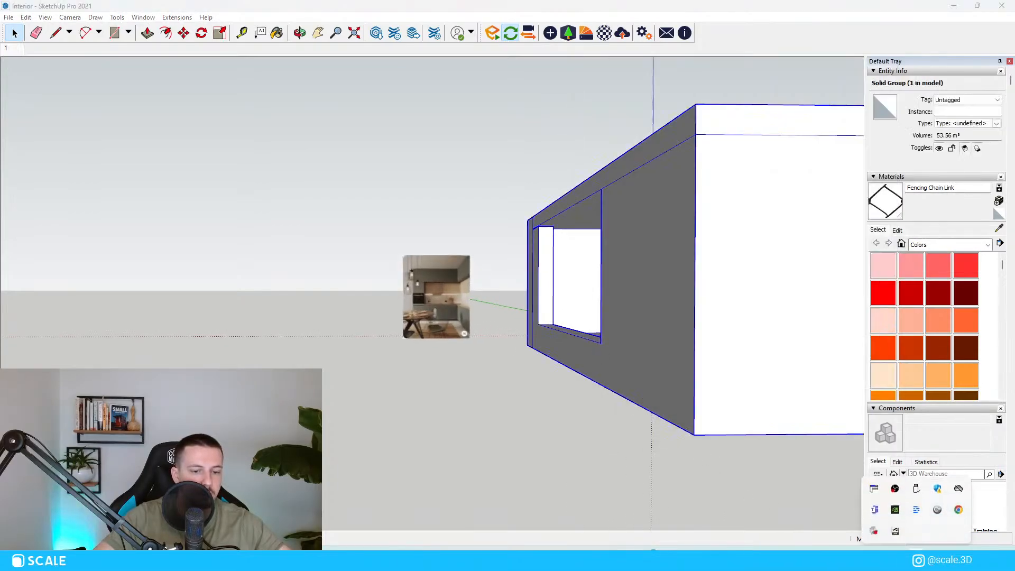
right_click(875, 486)
left_click(840, 391)
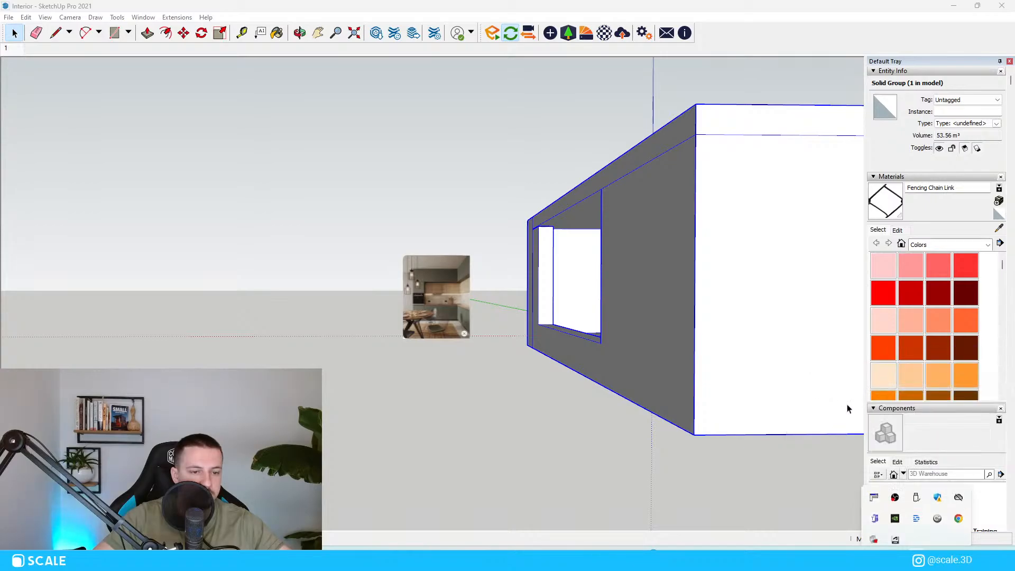
Choose Enscape - Interior in the tray utility's window list, then test whether the render stays in front of the SketchUp model.
left_click(918, 561)
right_click(876, 489)
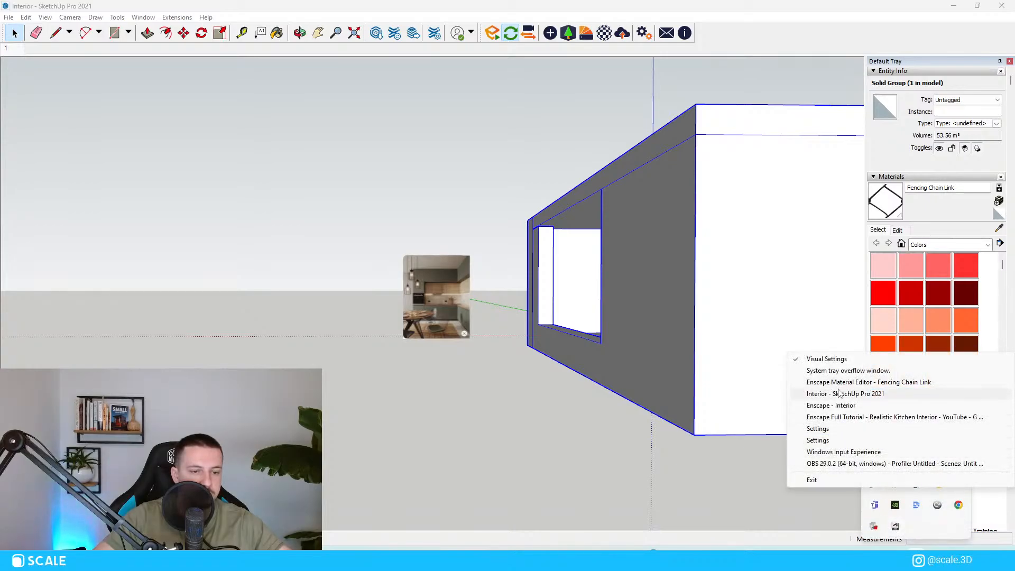
left_click(845, 407)
mouse_move(648, 561)
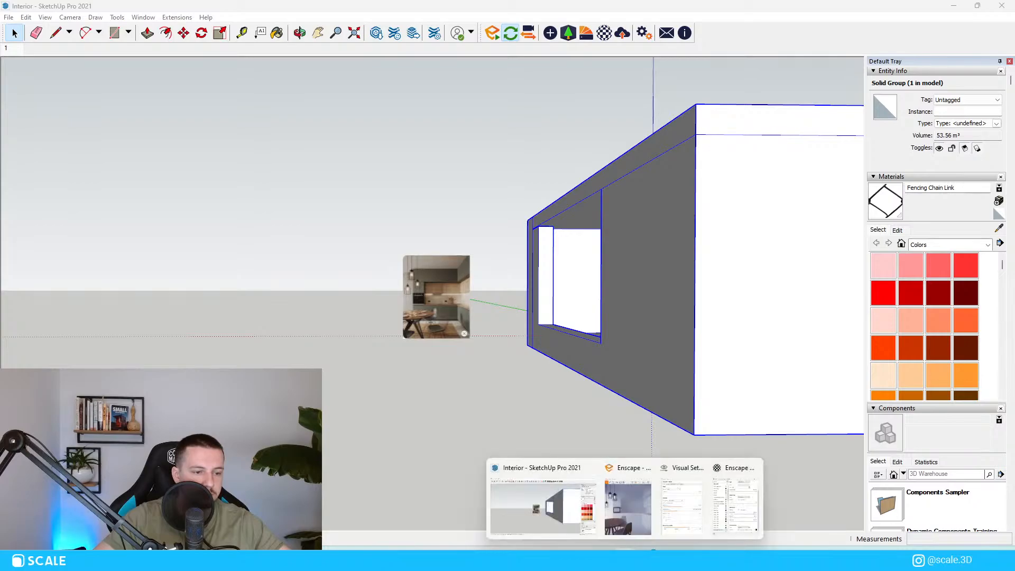
left_click(634, 497)
left_click(506, 459)
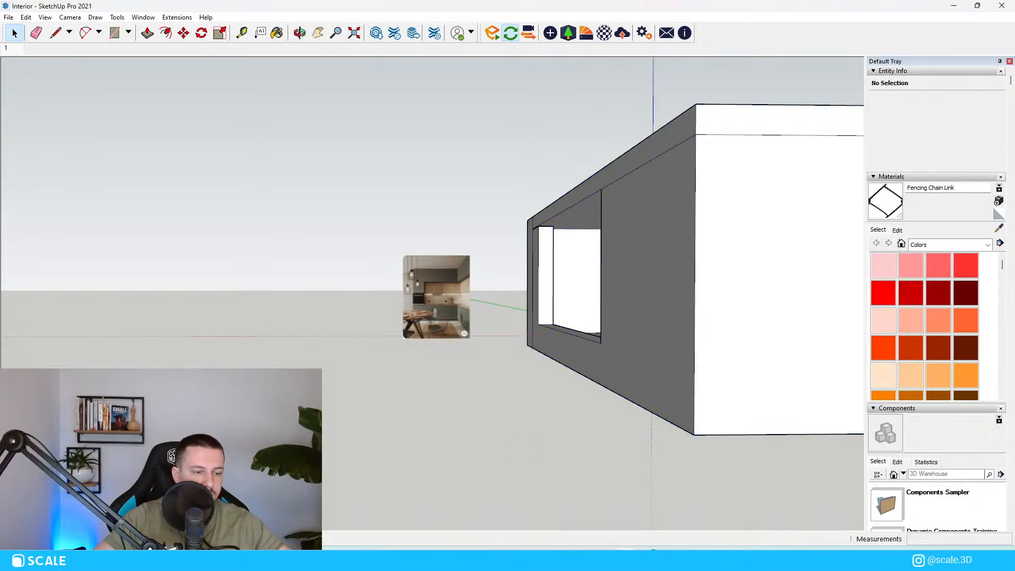
Bring the Enscape render forward and choose Enscape - Interior again in the tray utility's window list.
left_click(627, 511)
left_click(902, 560)
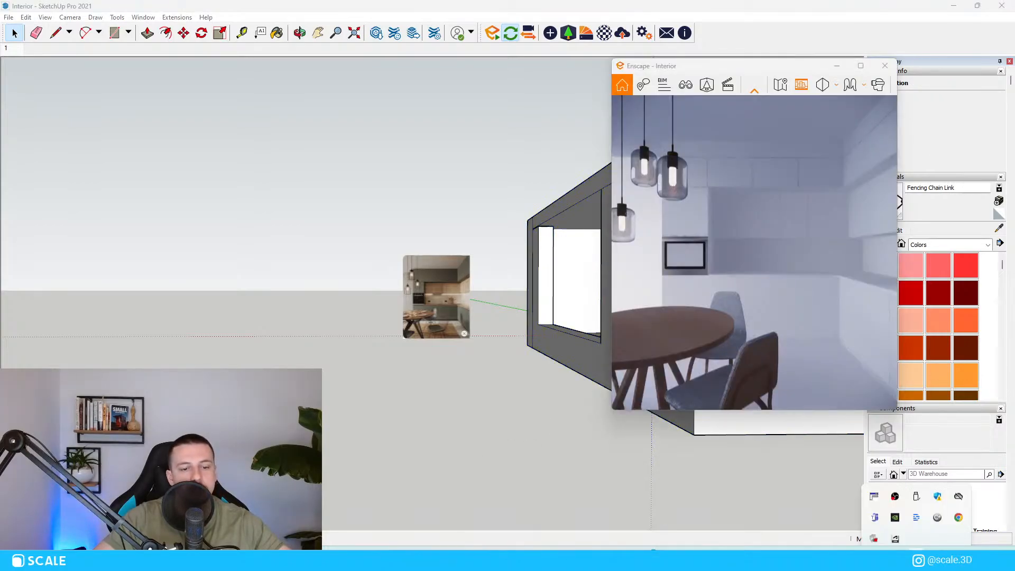
right_click(884, 492)
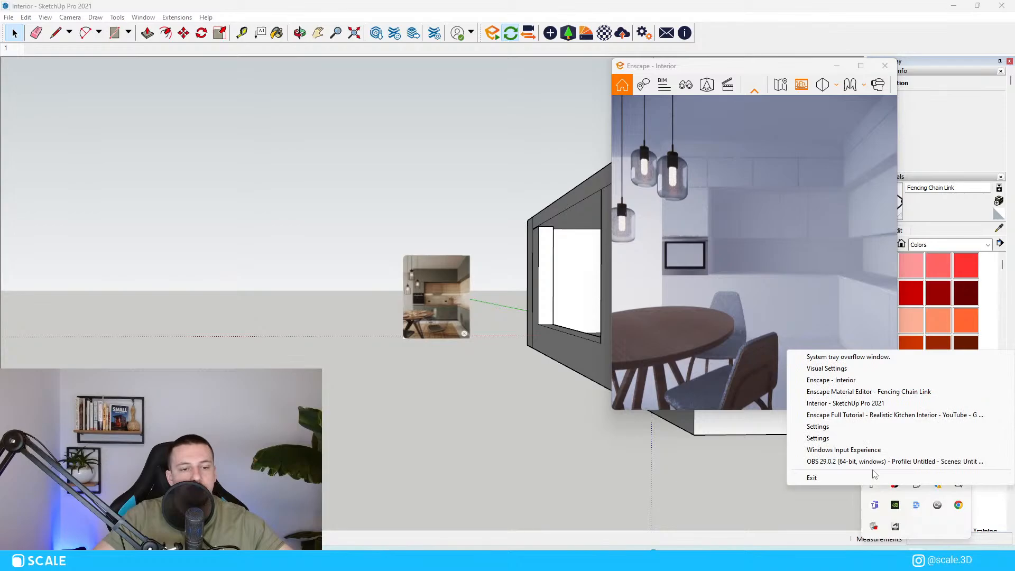
left_click(841, 383)
Reopen the Enscape render over the model and pin it on top by choosing Enscape - Interior in the tray utility's list.
mouse_move(625, 560)
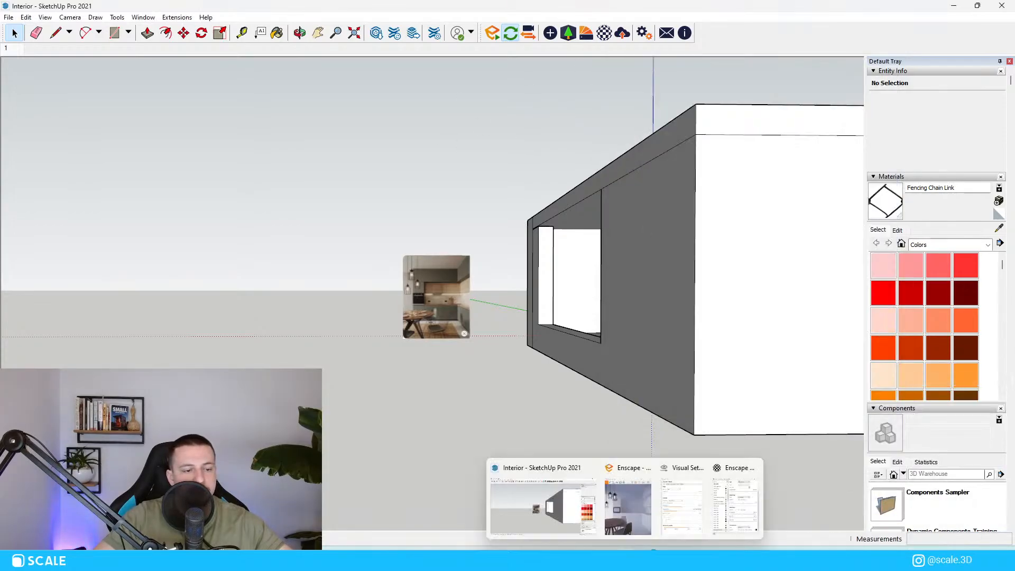
left_click(628, 506)
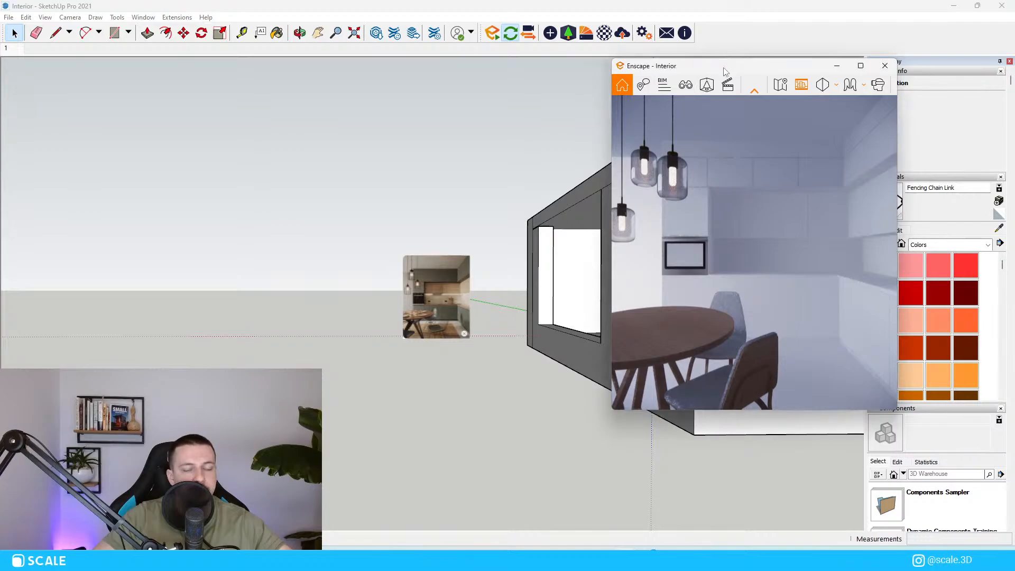
left_click(916, 560)
right_click(876, 483)
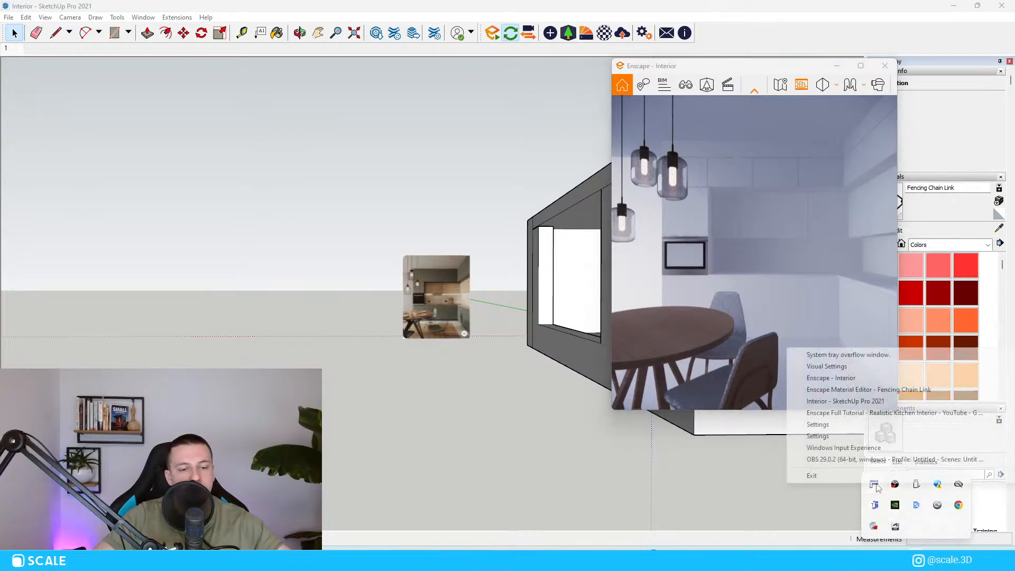
left_click(847, 379)
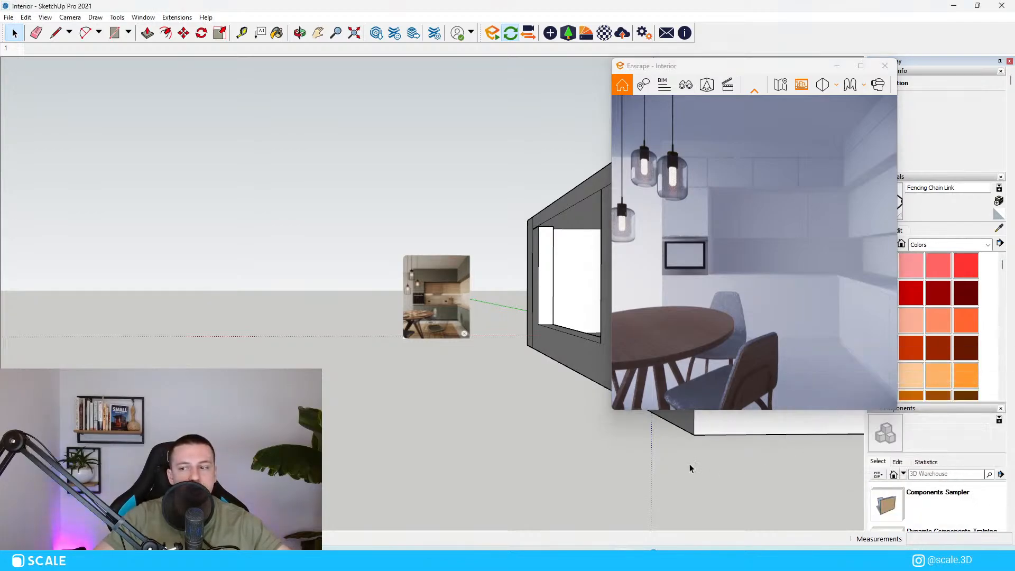
Inspect the room through its open side in the model, checking the kitchen cabinets, dining set and pendant lamps beside the Enscape render.
scroll(392, 376, "down", 2)
scroll(460, 303, "up", 3)
mouse_move(442, 336)
middle_mouse_down()
mouse_move(420, 359)
mouse_move(421, 344)
mouse_move(422, 458)
mouse_move(614, 422)
mouse_move(589, 423)
middle_mouse_up()
scroll(415, 358, "up", 4)
scroll(421, 360, "down", 1)
scroll(421, 359, "up", 5)
scroll(422, 458, "down", 8)
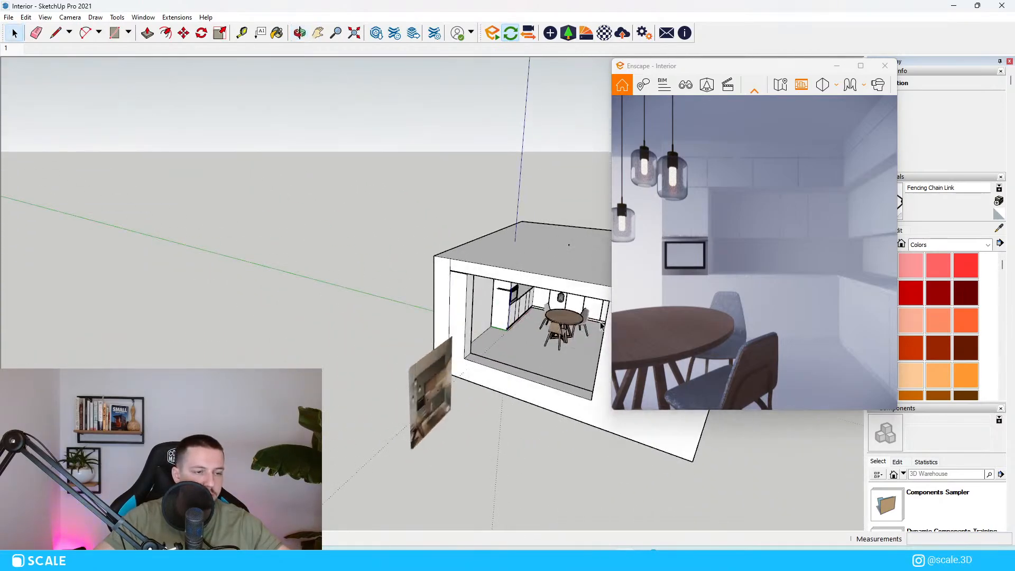
scroll(568, 338, "up", 5)
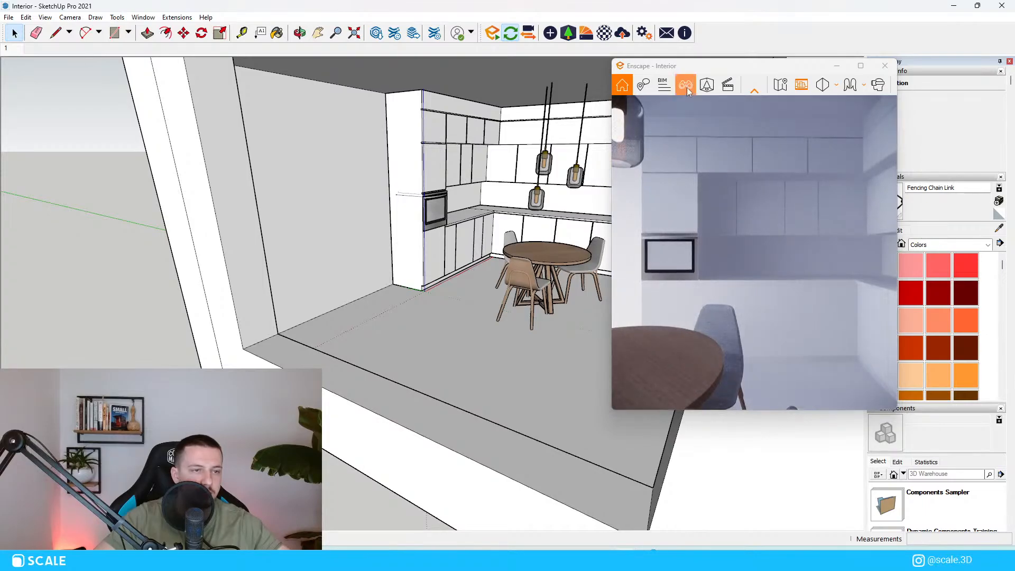
scroll(606, 186, "down", 8)
Restore saved view 1 in the Enscape render and close the view management list.
left_click(686, 85)
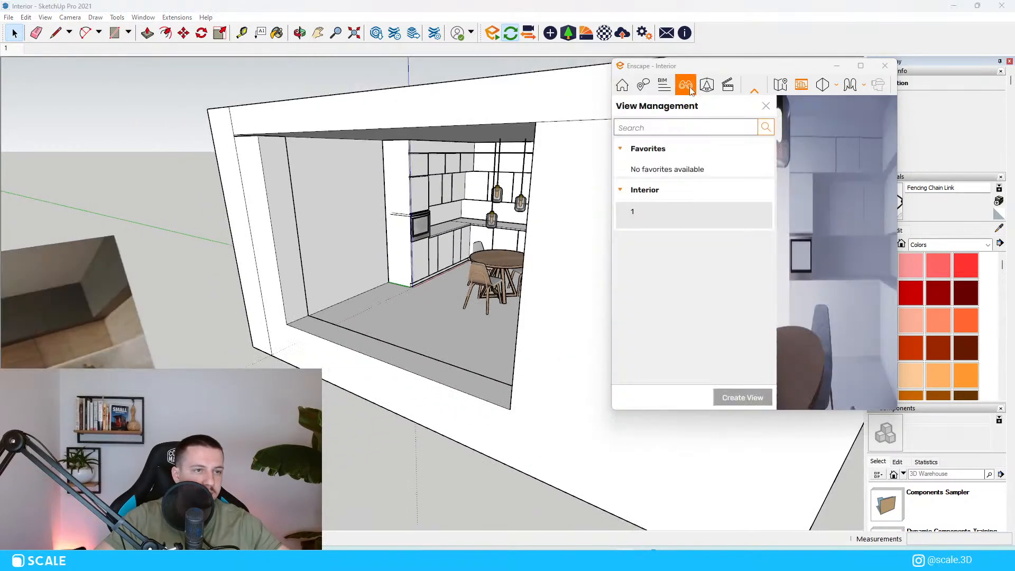
left_click(687, 214)
left_click(767, 108)
Examine the kitchen's cabinet fronts, worktop, floor and walls from outside the open side of the room.
mouse_move(192, 347)
middle_mouse_down()
mouse_move(557, 379)
mouse_move(555, 327)
middle_mouse_up()
scroll(417, 360, "down", 4)
scroll(556, 326, "down", 6)
scroll(562, 335, "up", 5)
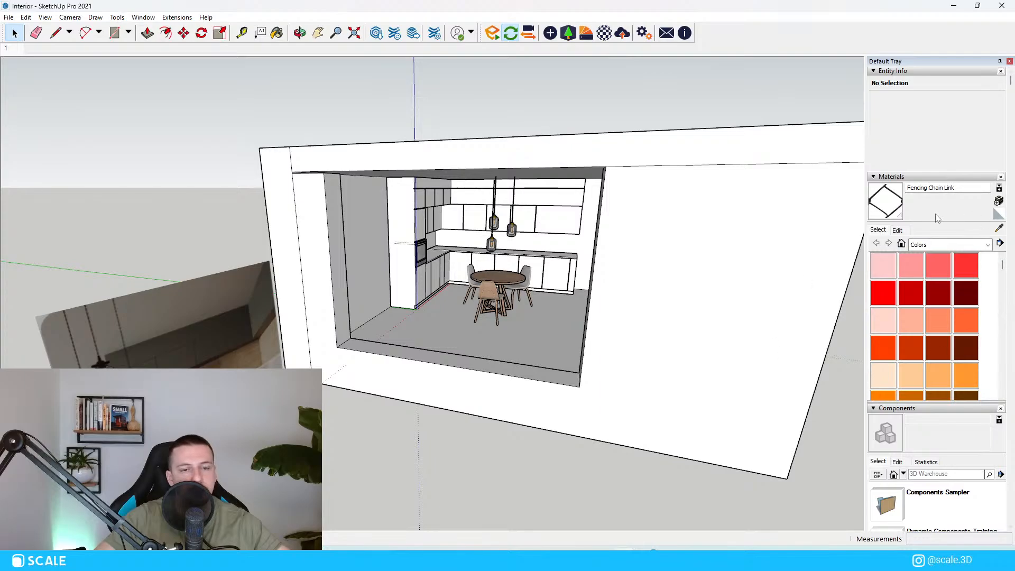
scroll(407, 307, "up", 4)
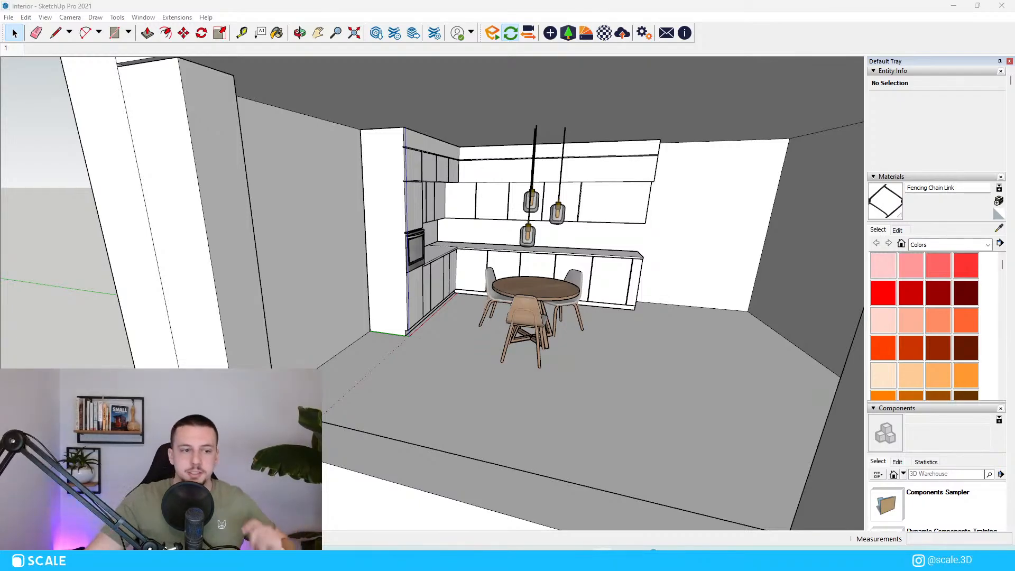
scroll(714, 369, "down", 2)
middle_click_drag(715, 368, 677, 360)
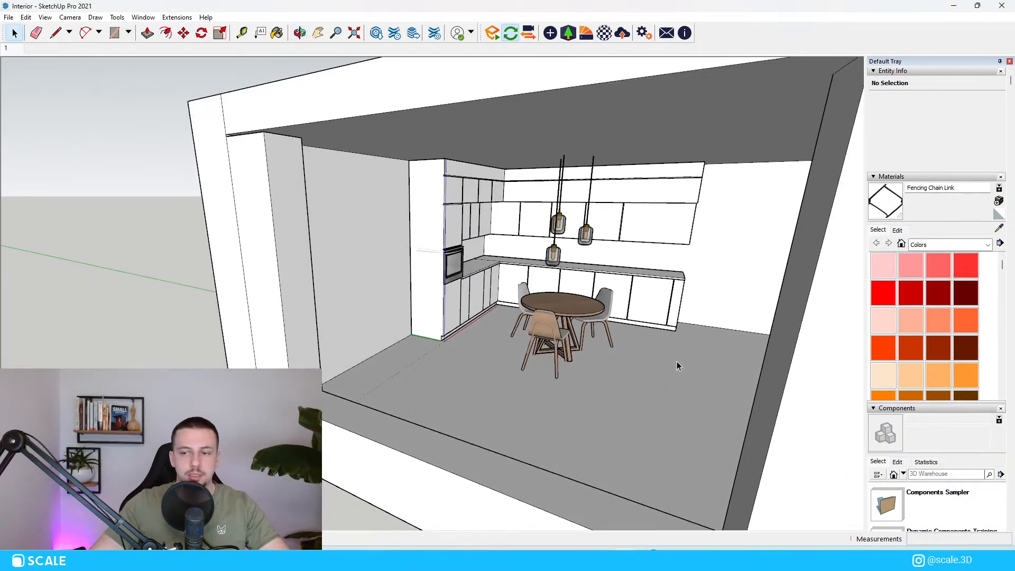
scroll(677, 360, "down", 1)
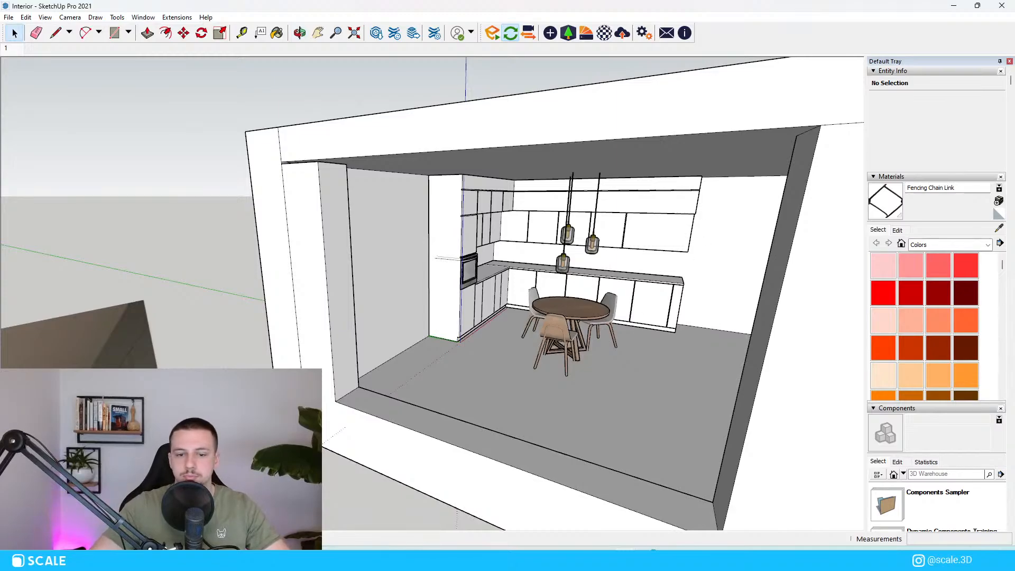
Open the Enscape Material Library and browse the wood materials.
left_click(586, 33)
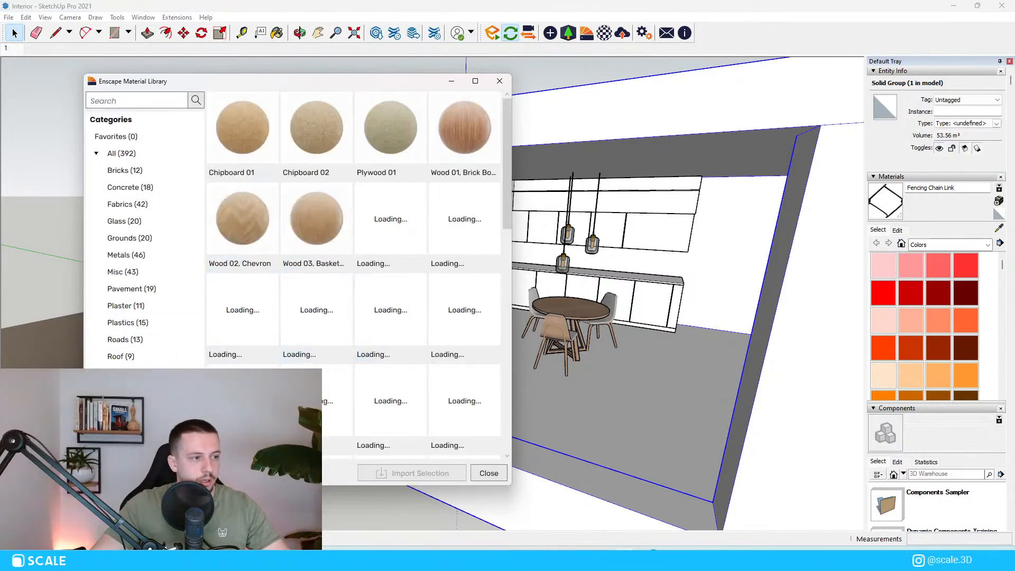
scroll(444, 307, "down", 2)
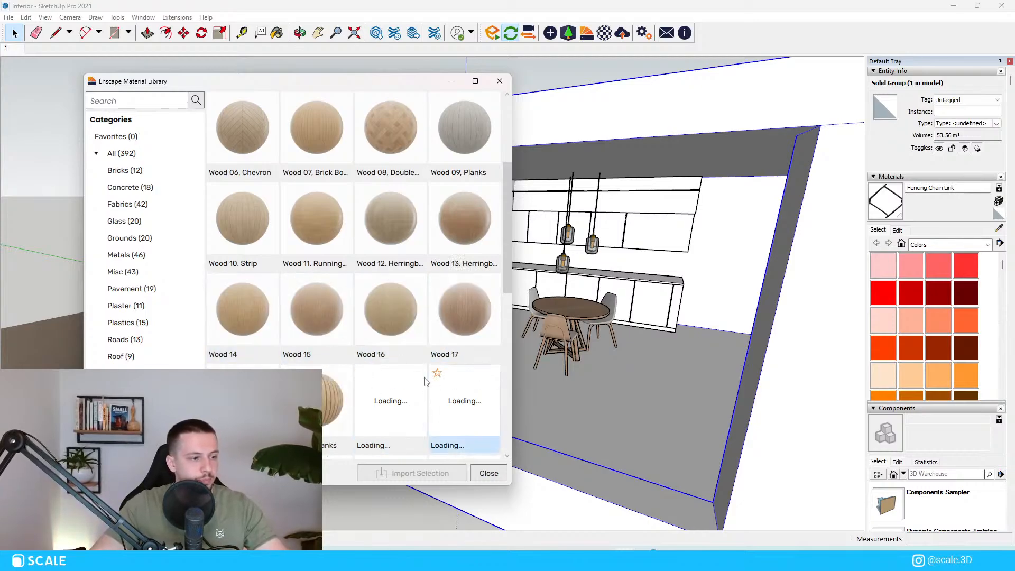
scroll(418, 403, "down", 2)
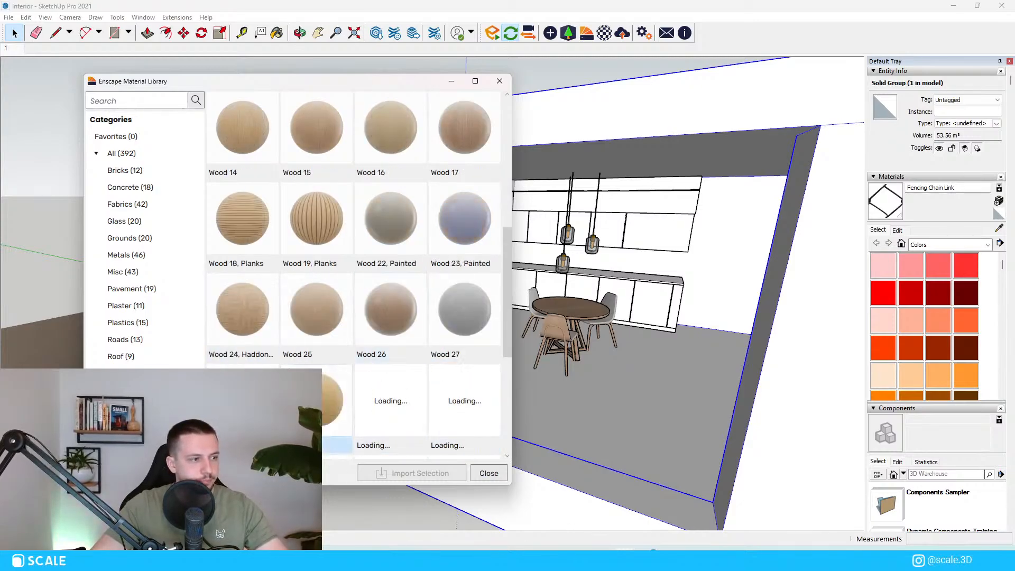
Import the Wood 13, Herringbone material from the Enscape Material Library and close the library.
scroll(439, 408, "down", 3)
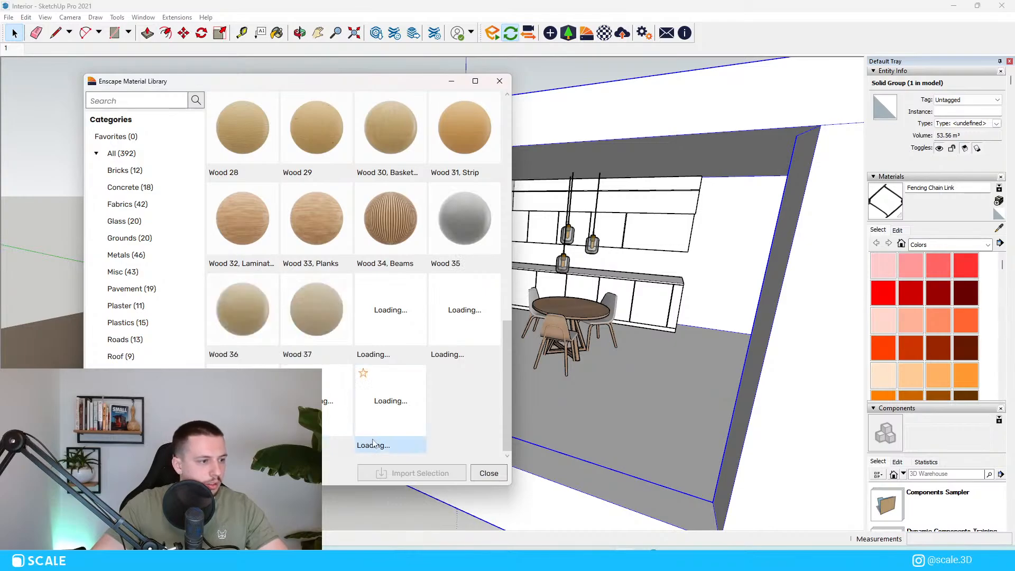
scroll(370, 212, "up", 1)
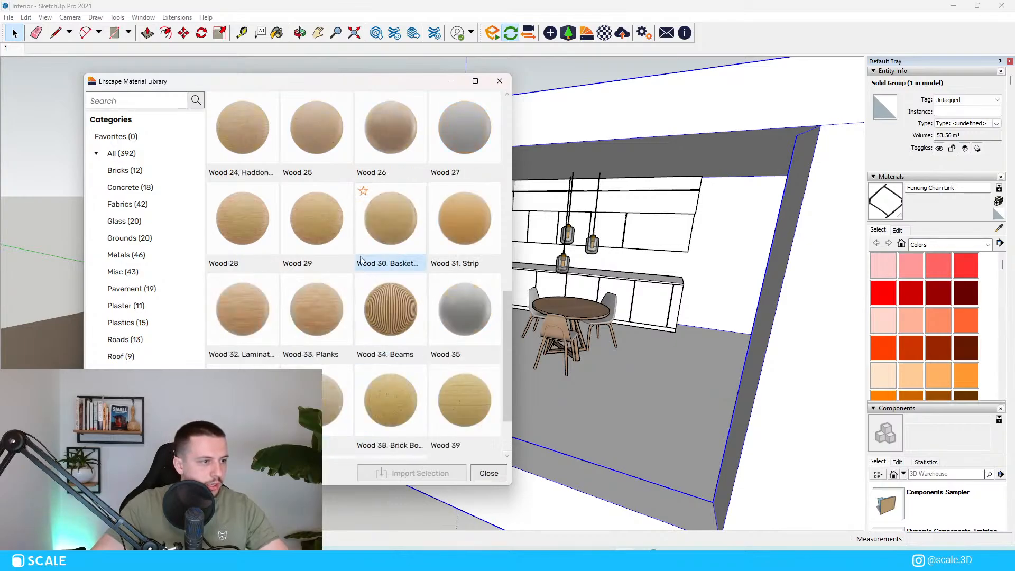
scroll(458, 305, "up", 4)
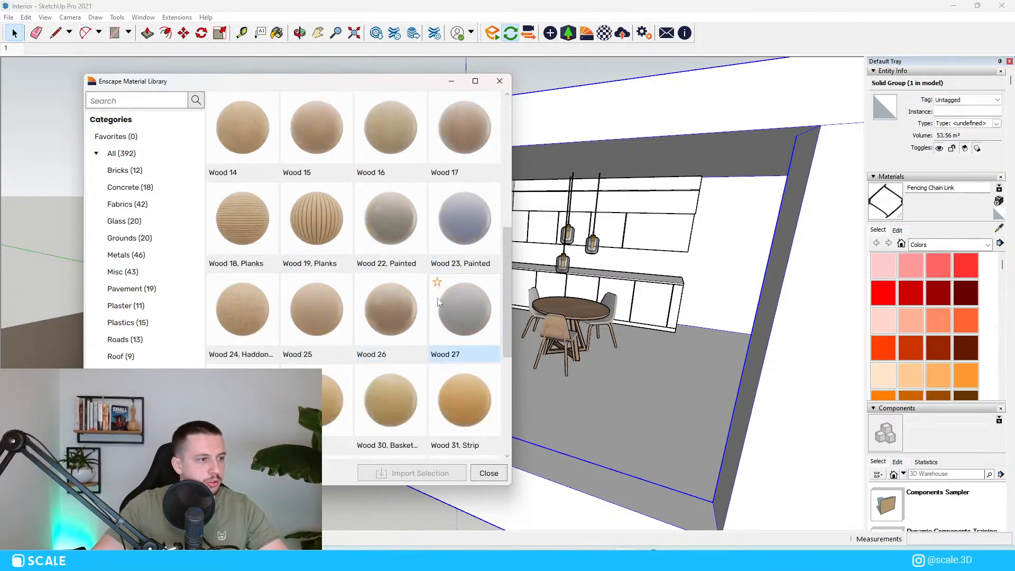
left_click(461, 222)
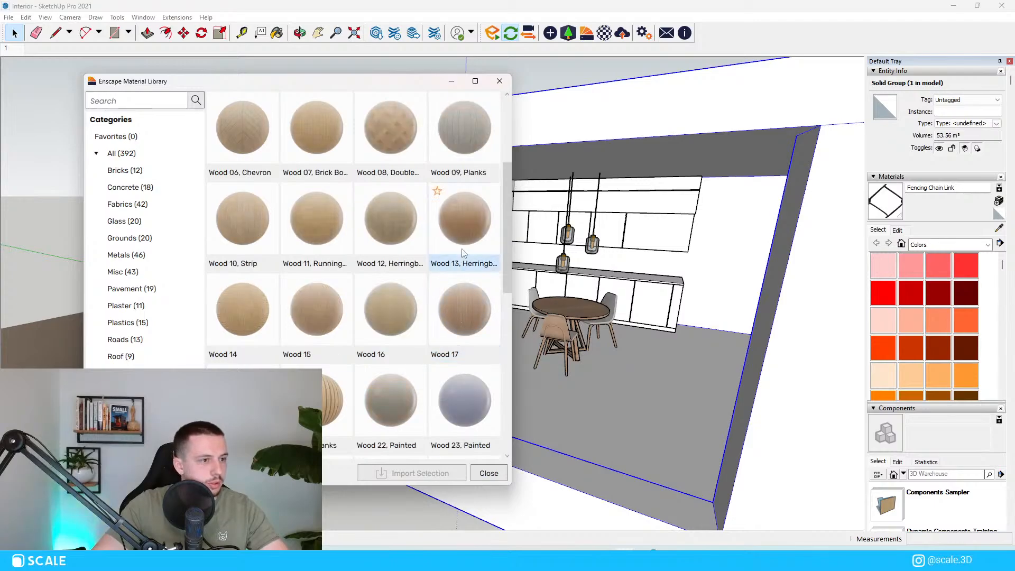
left_click(412, 474)
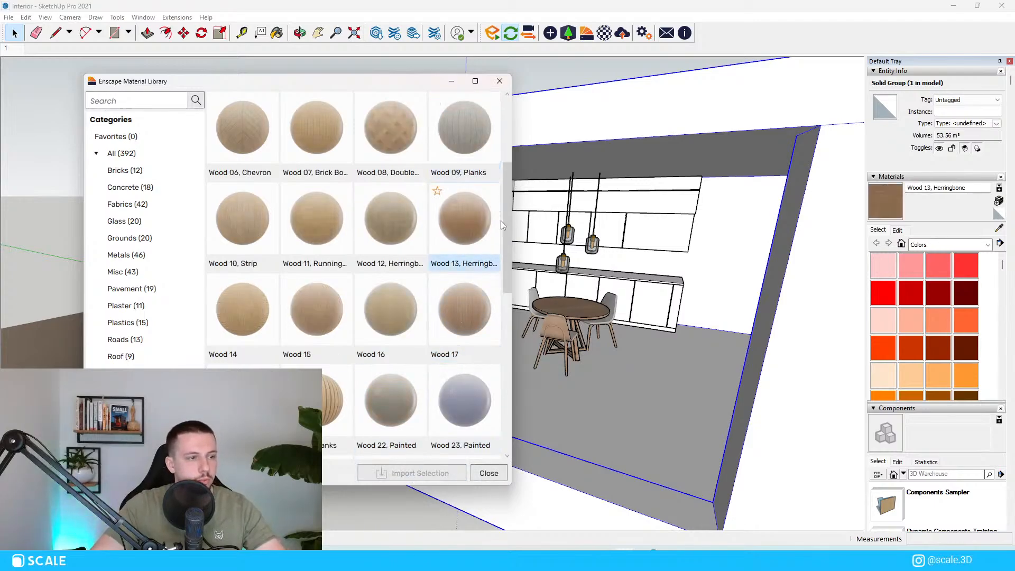
left_click(500, 84)
Paint the room's floor face with the Wood 13, Herringbone material inside its group.
middle_click_drag(566, 396, 620, 411)
double_click(623, 412)
left_click(624, 412)
key("b")
left_click(599, 406)
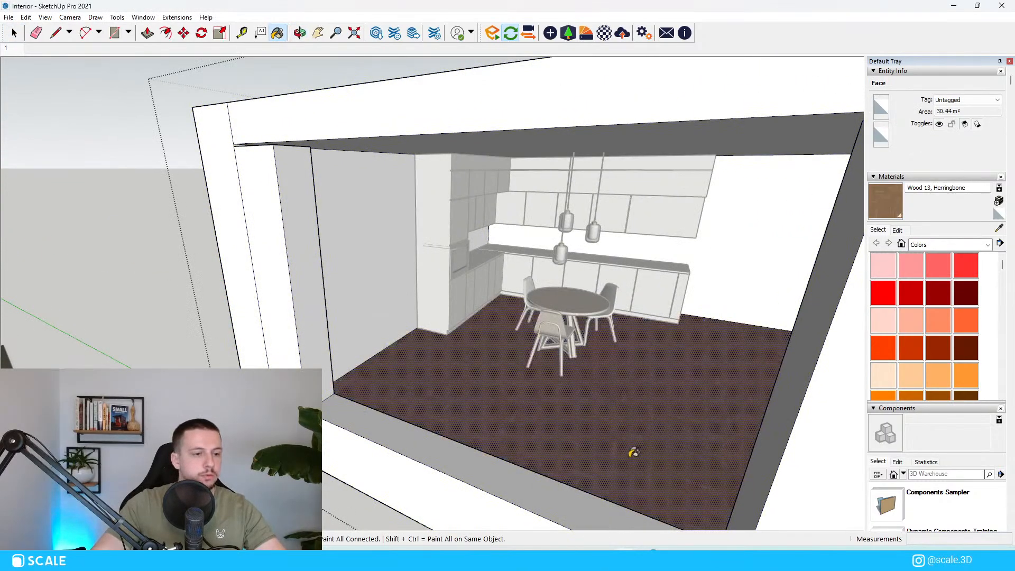
key("space")
Enlarge and rotate the herringbone texture on the floor by editing its texture position, and leave the group.
right_click(604, 412)
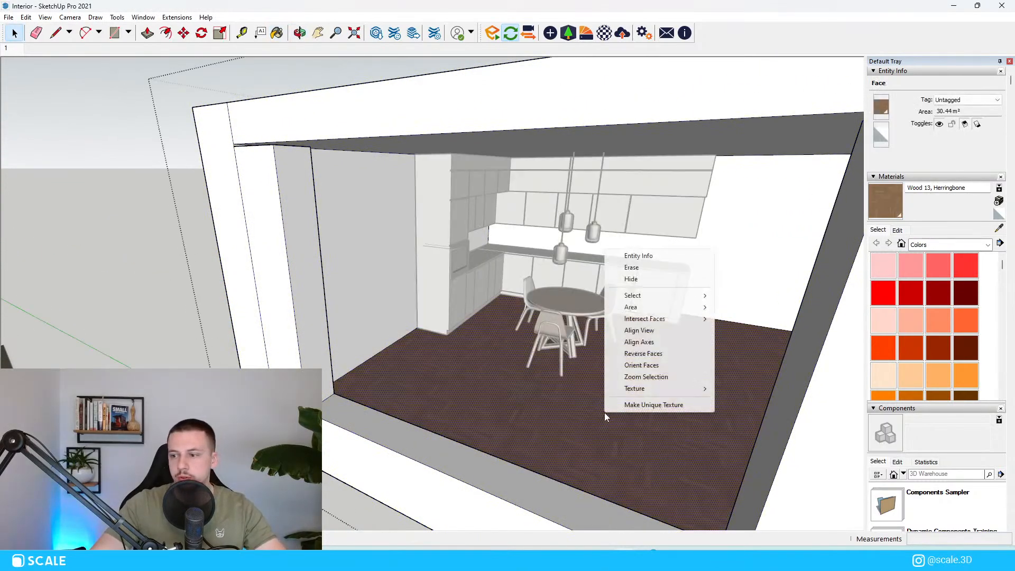
key("Escape")
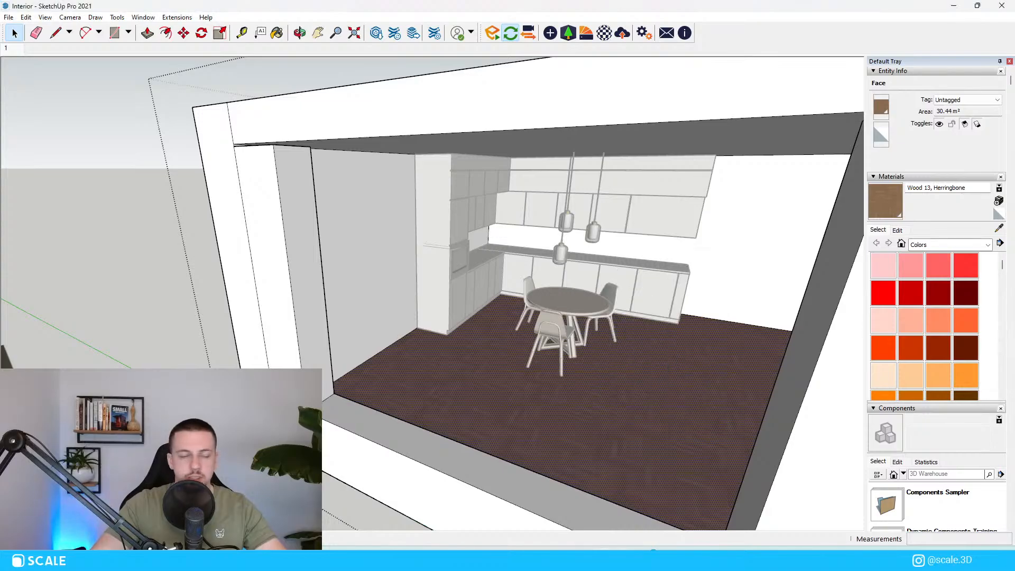
right_click(591, 407)
mouse_move(648, 388)
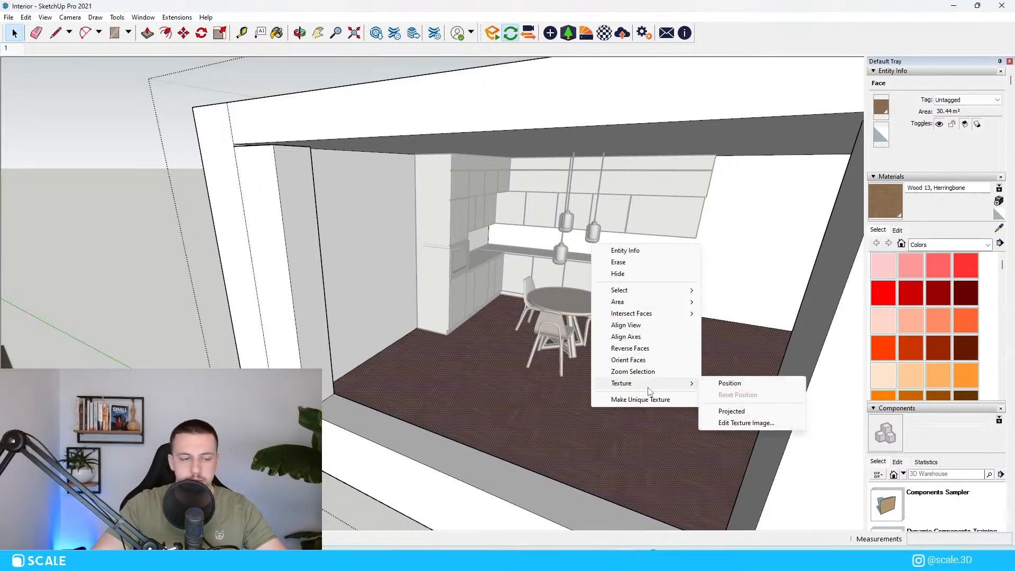
left_click(709, 382)
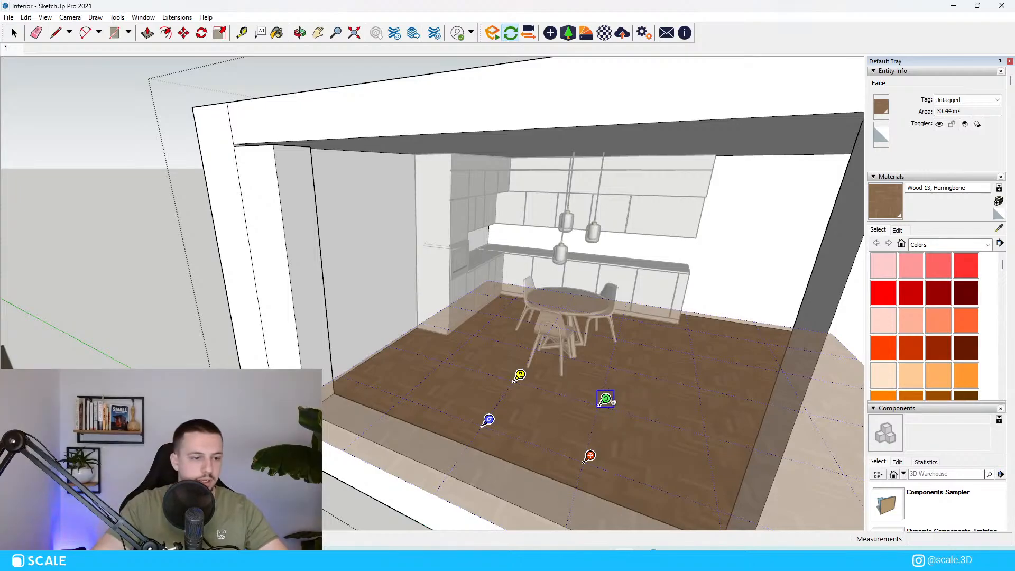
left_click_drag(605, 399, 496, 351)
left_click(147, 271)
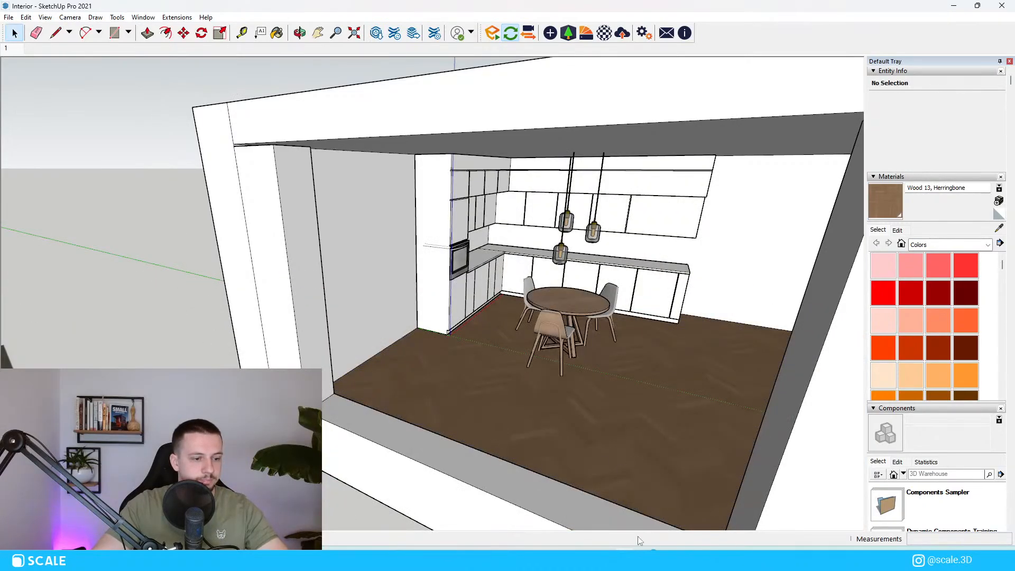
Bring up the Enscape - Interior render window and keep it on top of the model window.
mouse_move(640, 541)
left_click(632, 499)
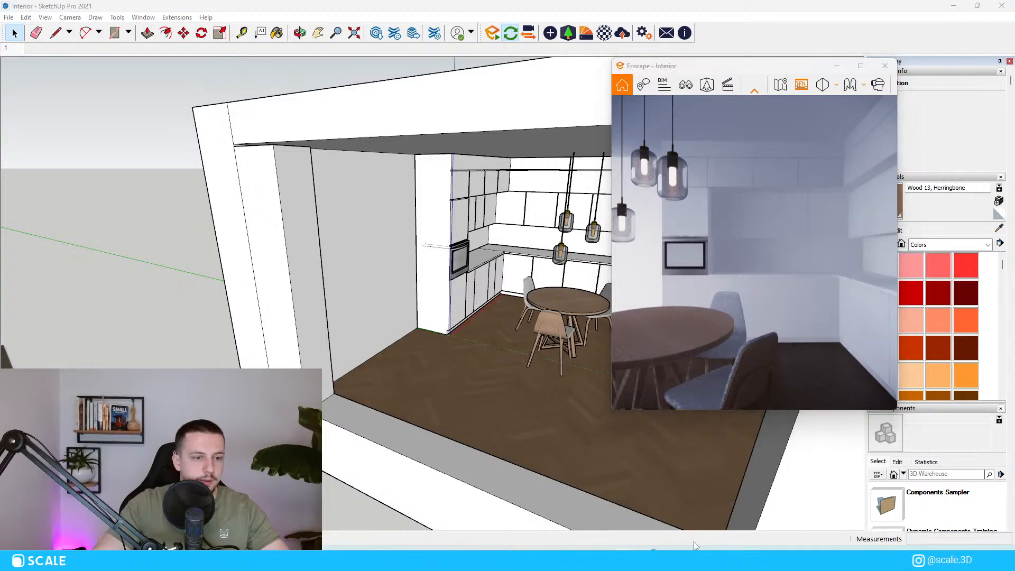
left_click(925, 547)
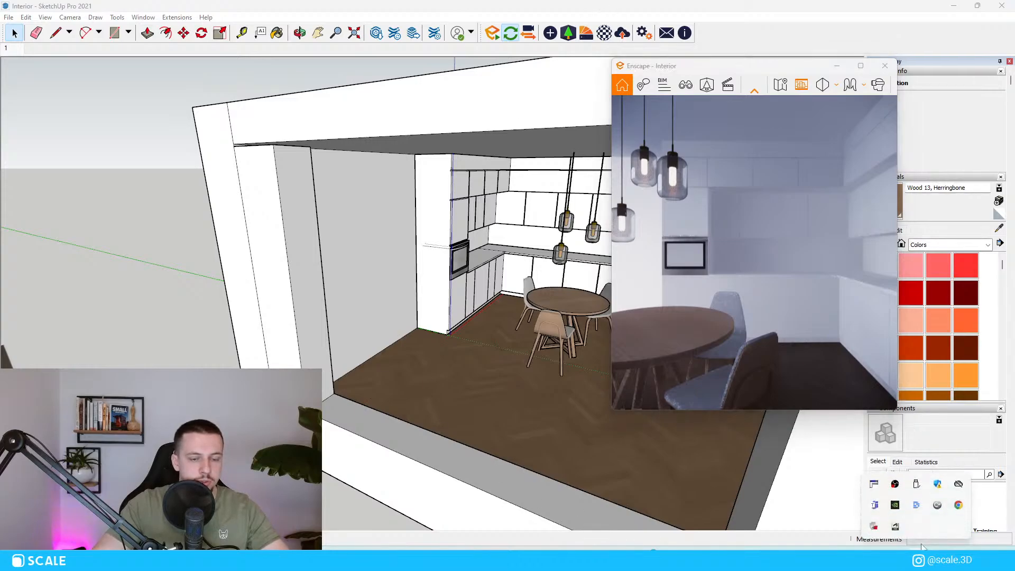
left_click(725, 68)
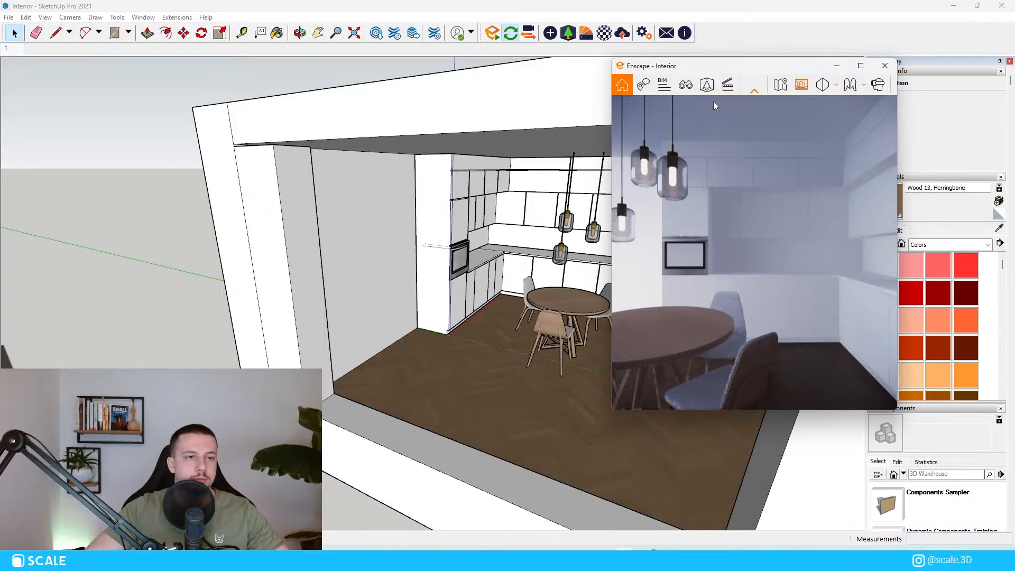
left_click(915, 559)
left_click(876, 488)
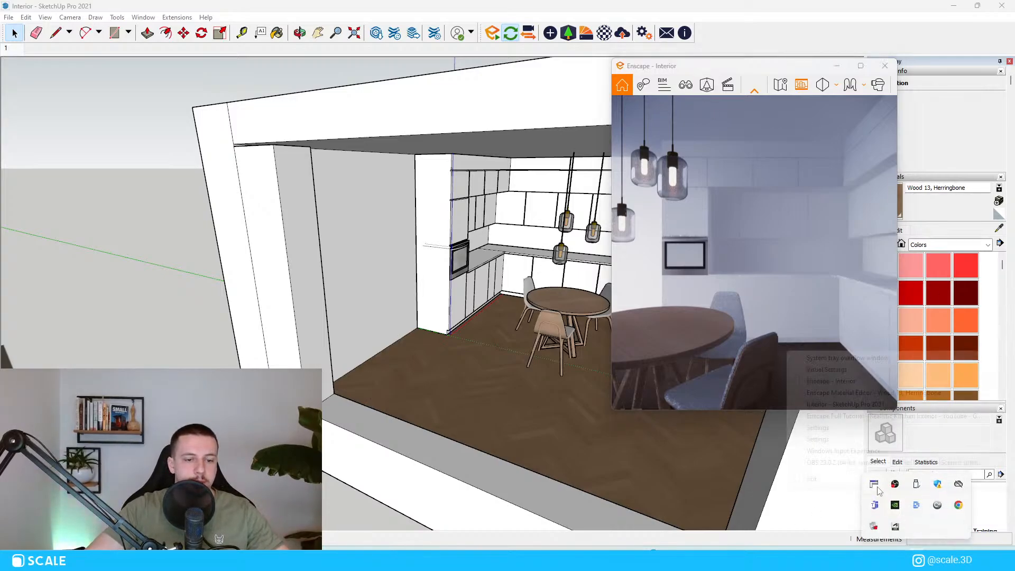
left_click(832, 385)
Examine the reference kitchen photo and compare its flooring with the model's herringbone floor.
scroll(40, 303, "down", 3)
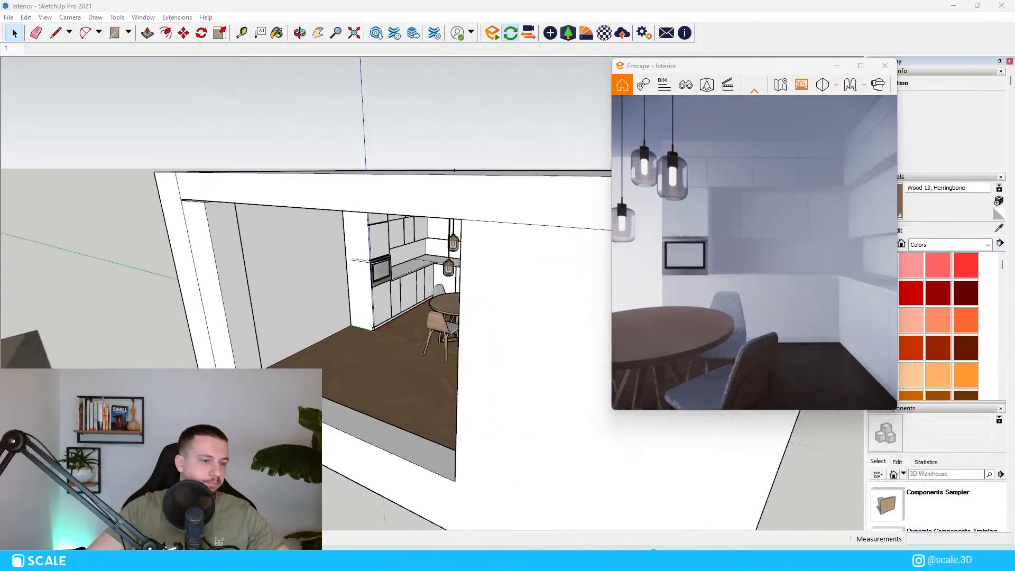
scroll(341, 389, "up", 2)
scroll(410, 349, "down", 6)
middle_click_drag(410, 341, 410, 345)
scroll(410, 345, "up", 6)
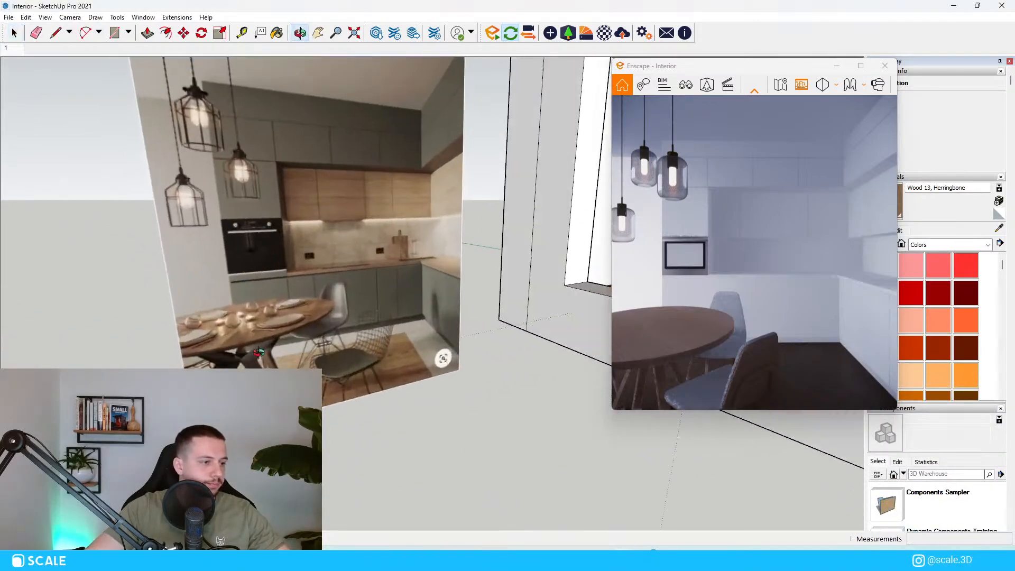
scroll(397, 353, "down", 3)
scroll(391, 285, "down", 2)
scroll(457, 301, "up", 6)
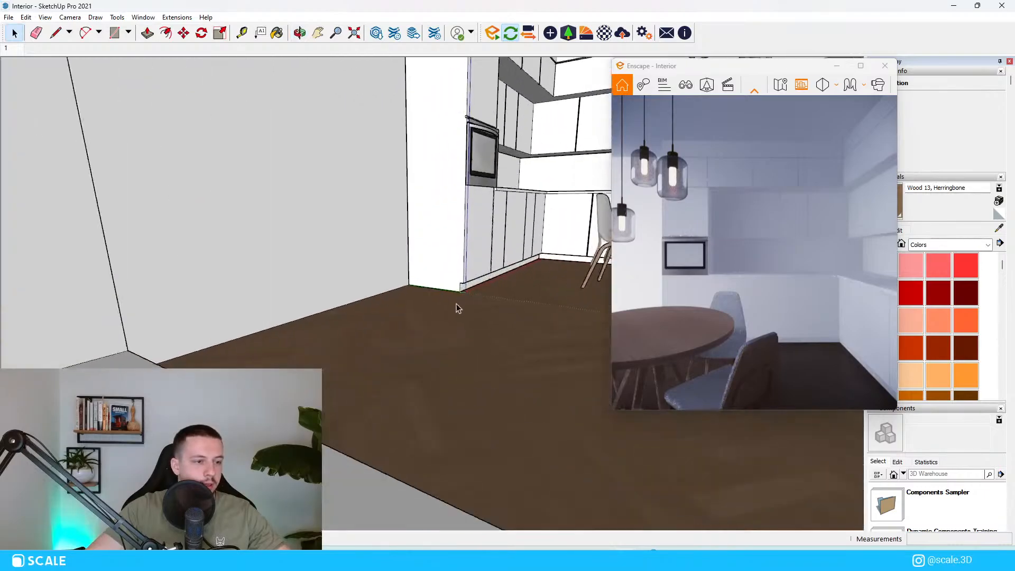
Raise the Wood 13, Herringbone color's lightness to 64, moving the Enscape window off the material settings.
key("b")
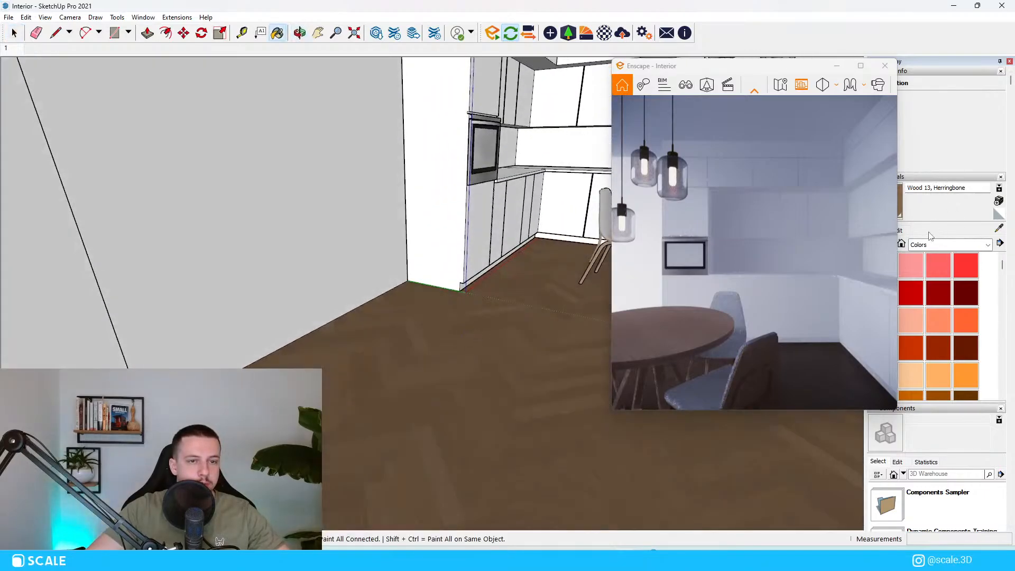
left_click(903, 233)
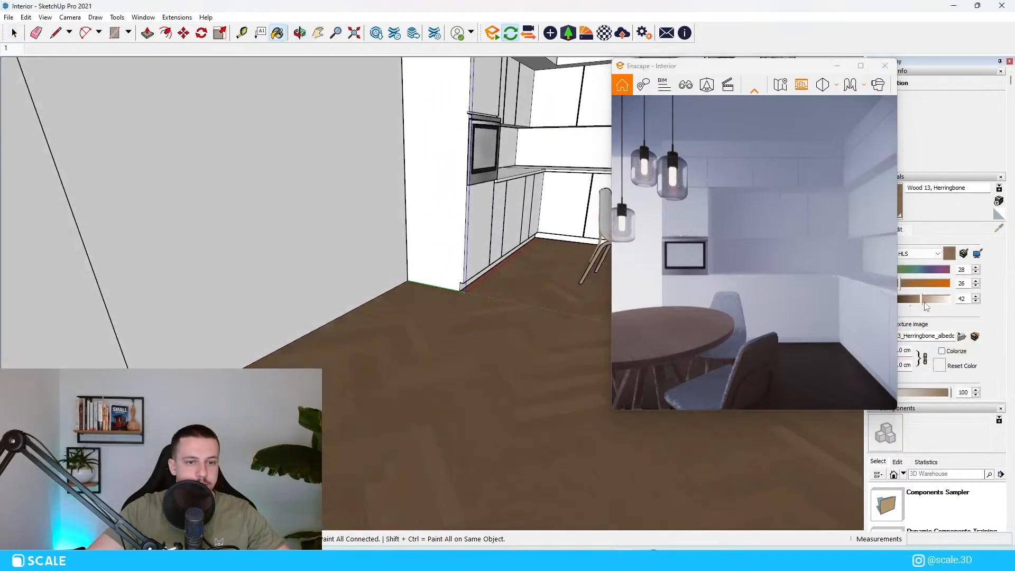
left_click(924, 301)
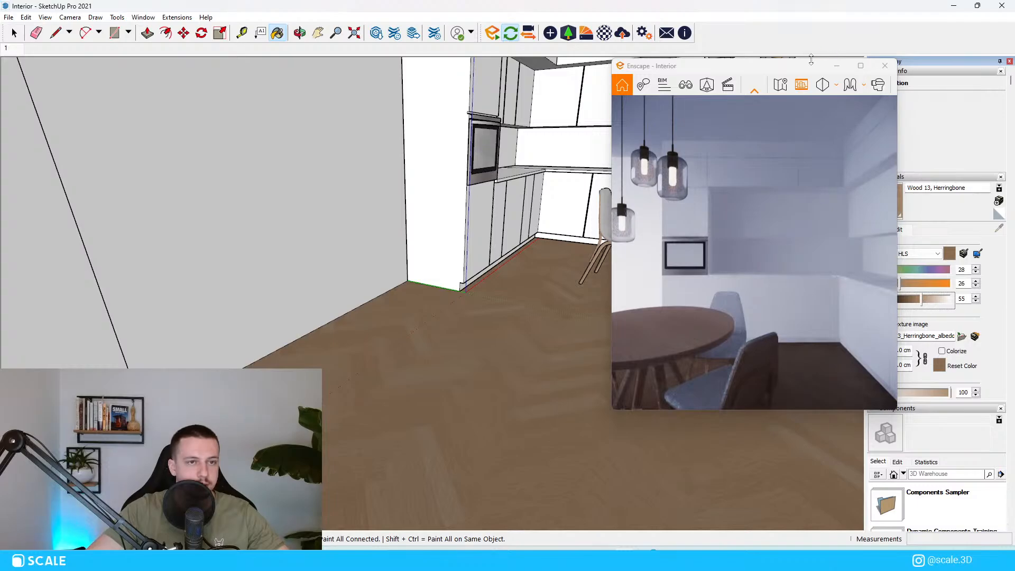
left_click_drag(811, 59, 761, 57)
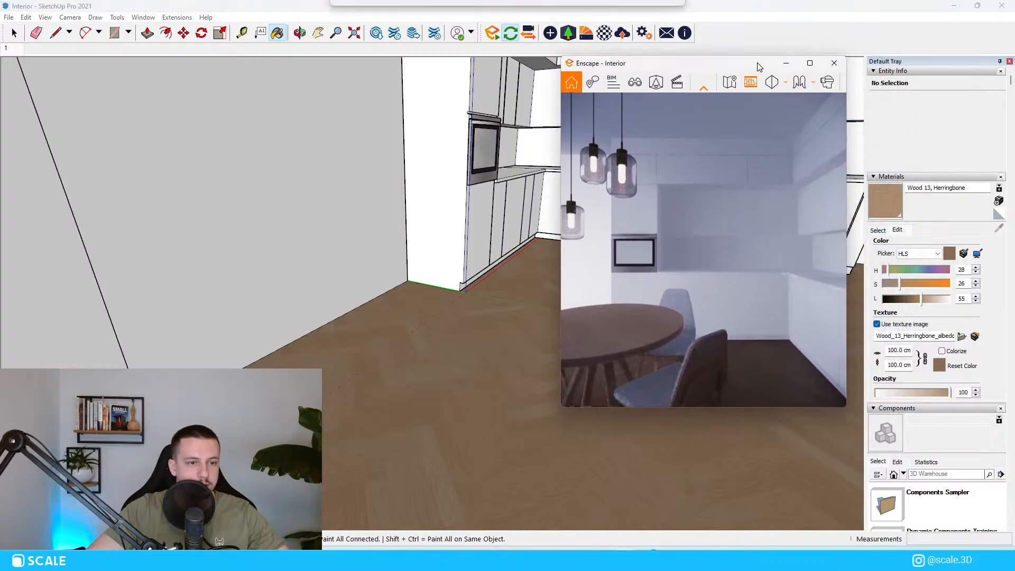
left_click(927, 300)
left_click(926, 302)
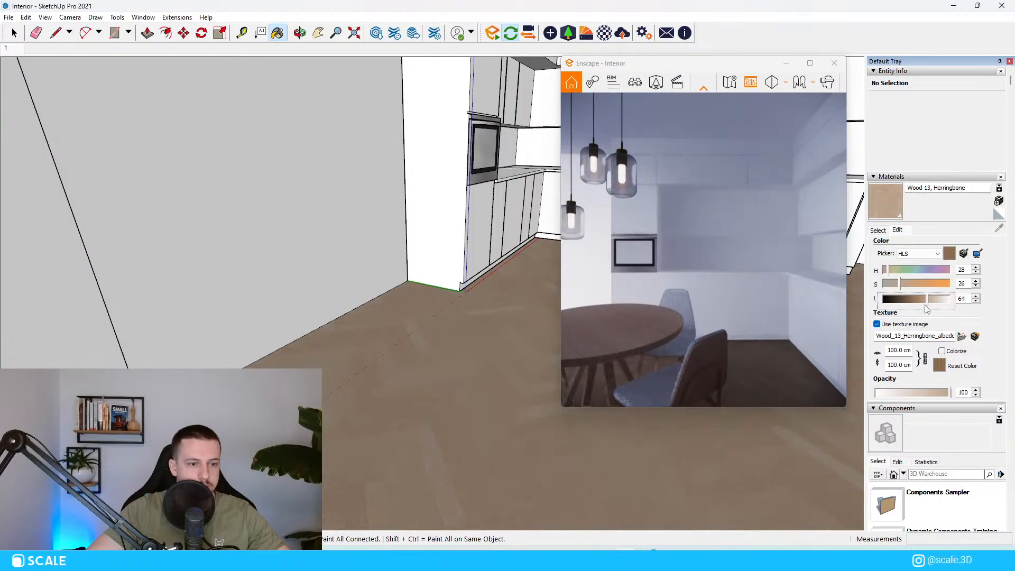
Select the round dining table and sample its tabletop material with the Paint Bucket.
scroll(267, 366, "down", 10)
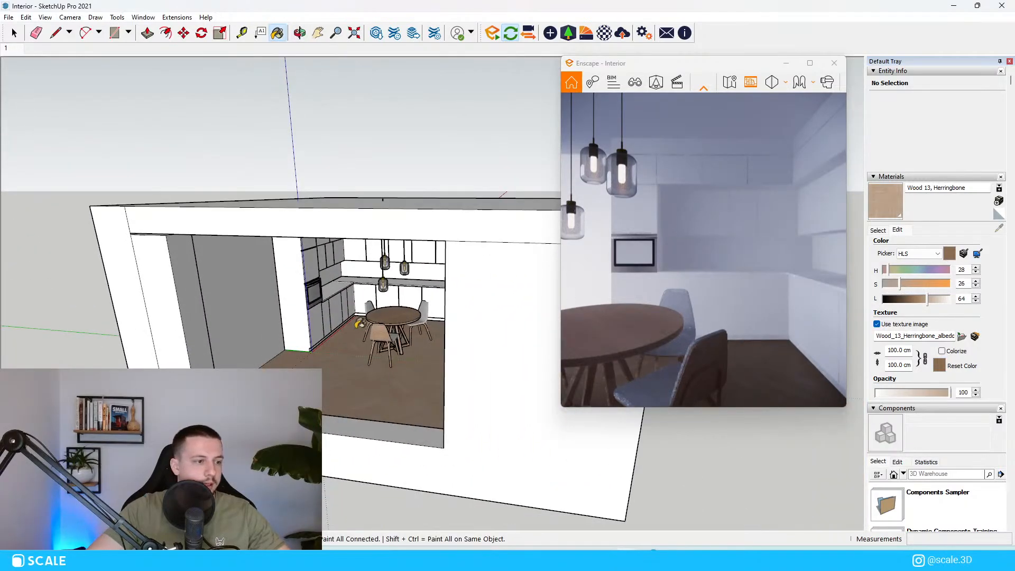
scroll(359, 322, "up", 8)
middle_click_drag(419, 344, 446, 379)
key("space")
left_click(435, 362)
key("b")
left_click(435, 361, "alt")
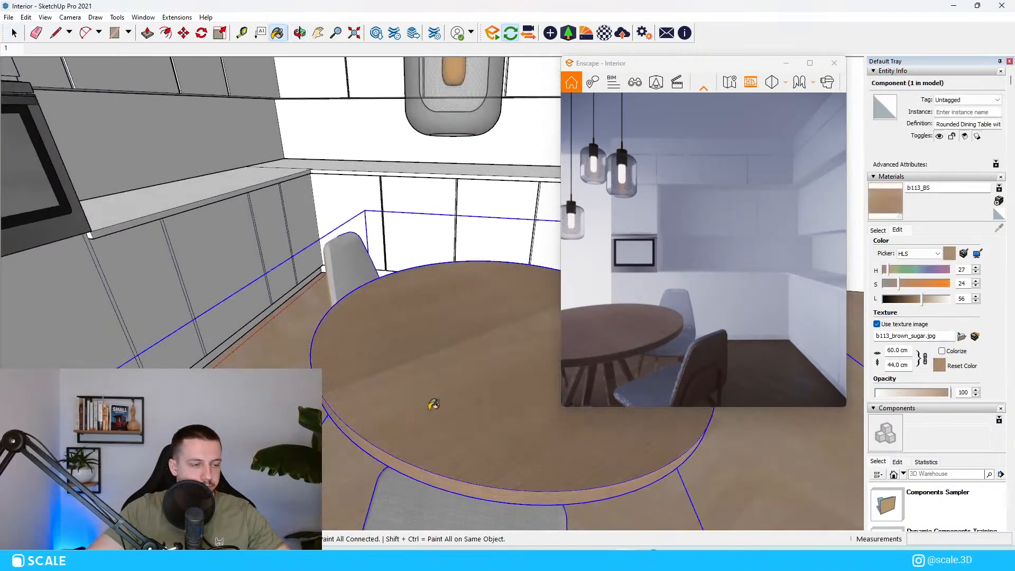
scroll(391, 344, "down", 4)
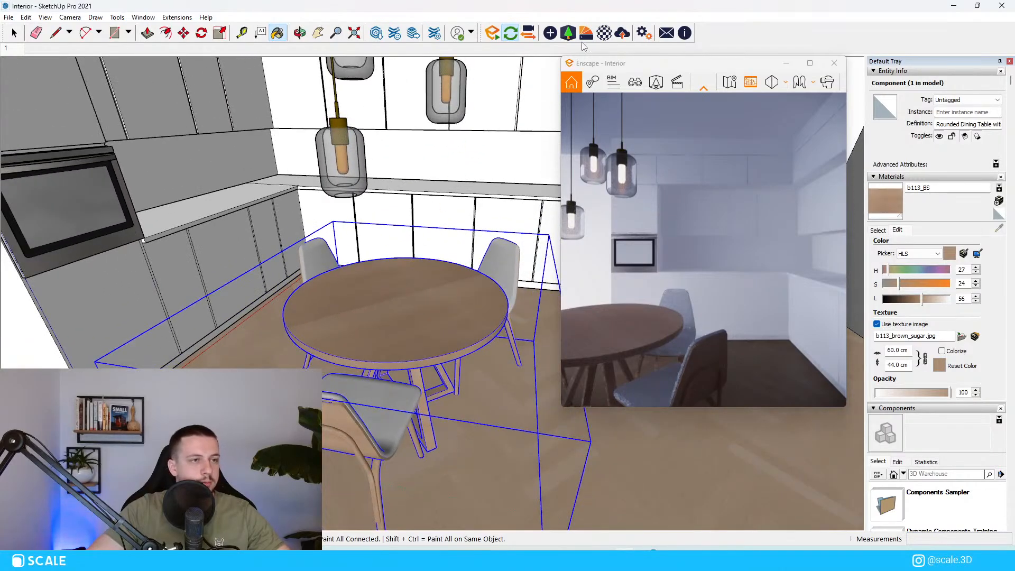
Import the Wood 25 material from the wood category of the Enscape Material Library and close the library.
left_click(588, 37)
left_click(122, 424)
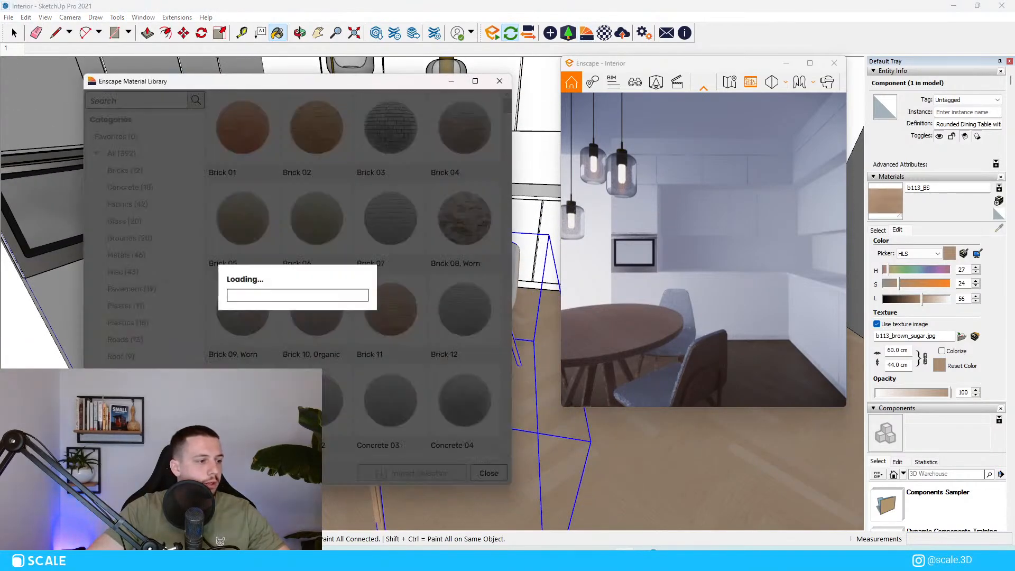
scroll(346, 374, "down", 6)
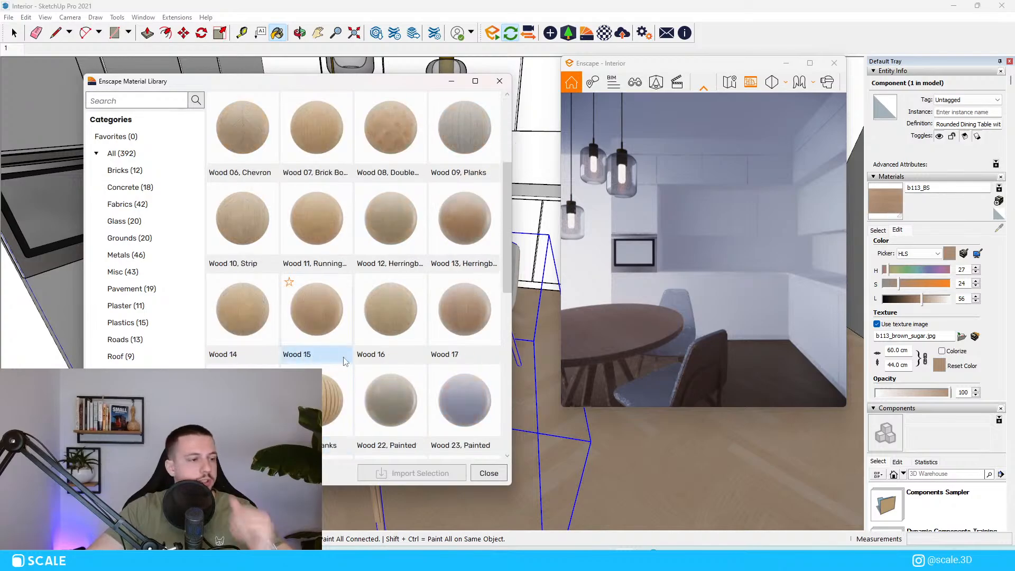
left_click(291, 170)
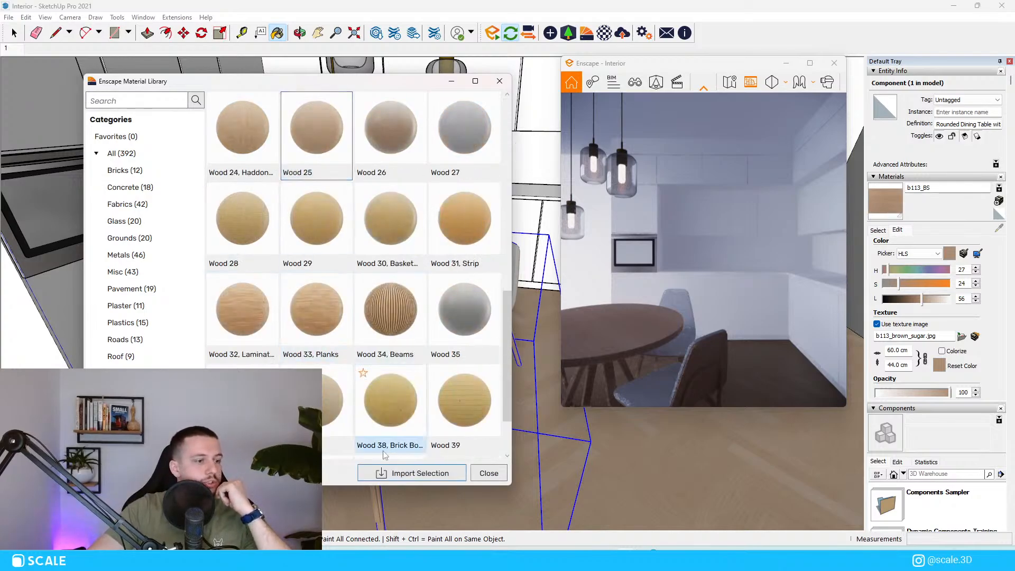
left_click(399, 473)
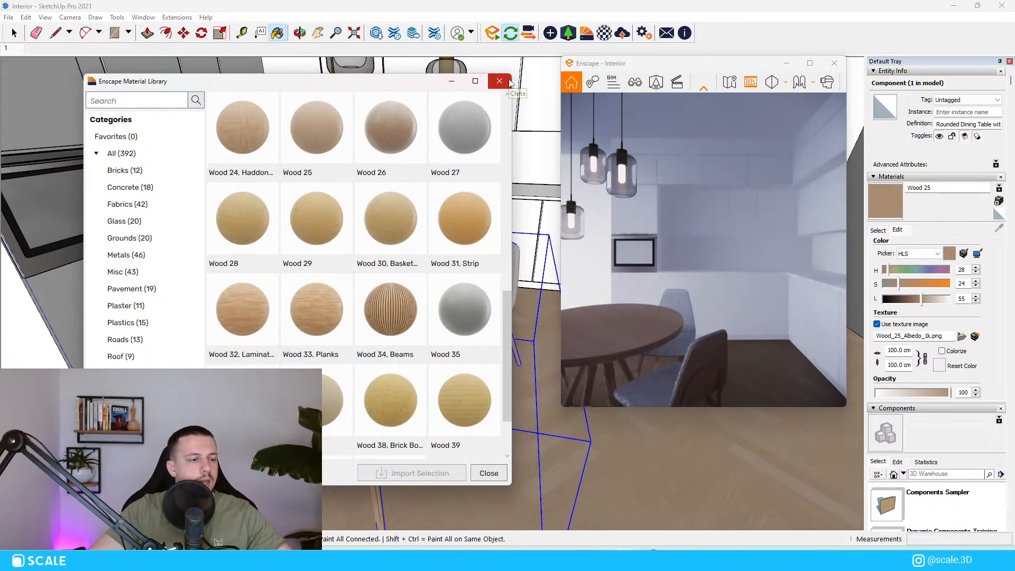
left_click(500, 81)
Paint all faces of the round dining tabletop with Wood 25 inside its nested component.
key("space")
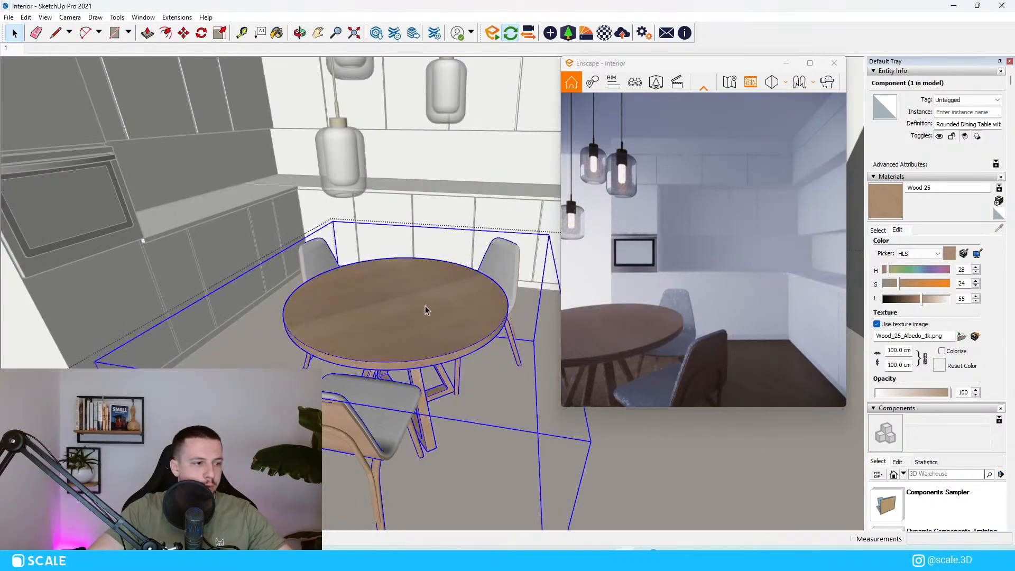
double_click(424, 326)
double_click(434, 312)
double_click(441, 306)
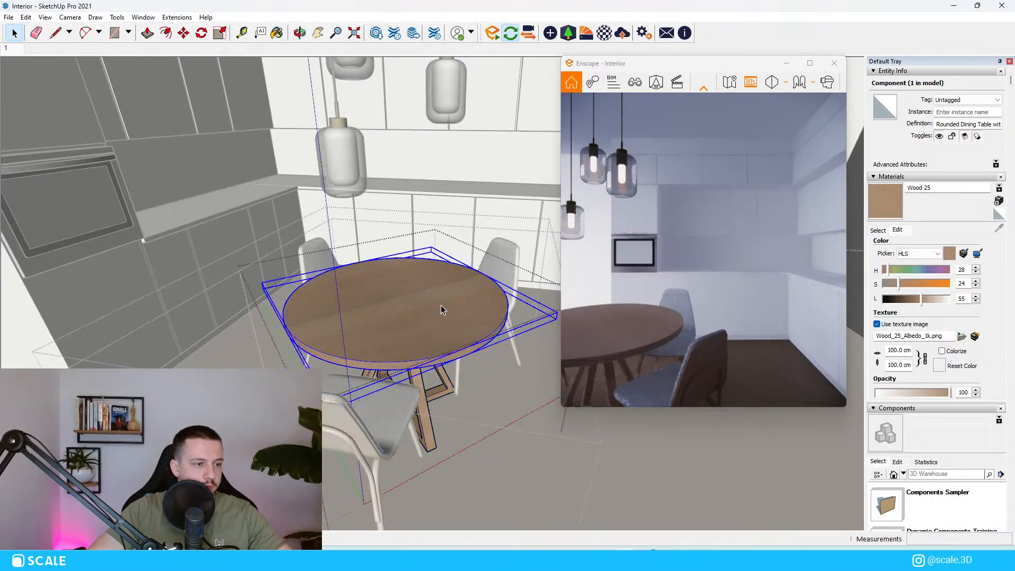
triple_click(441, 306)
key("b")
left_click(443, 304)
scroll(443, 301, "up", 4)
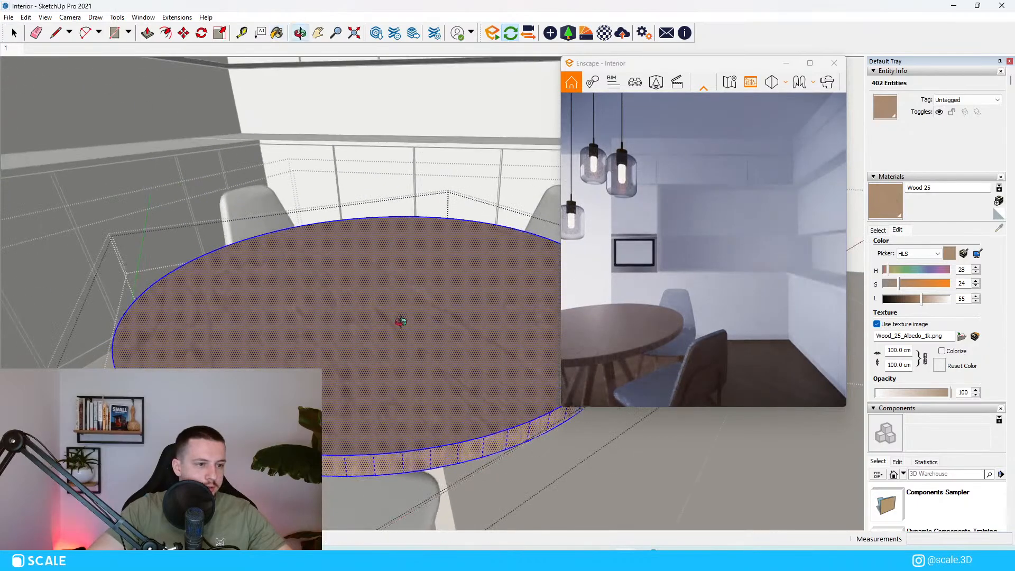
middle_click_drag(401, 321, 290, 333)
Leave the tabletop component and choose the Metal Seamed material from the Metal collection.
key("space")
left_click(879, 230)
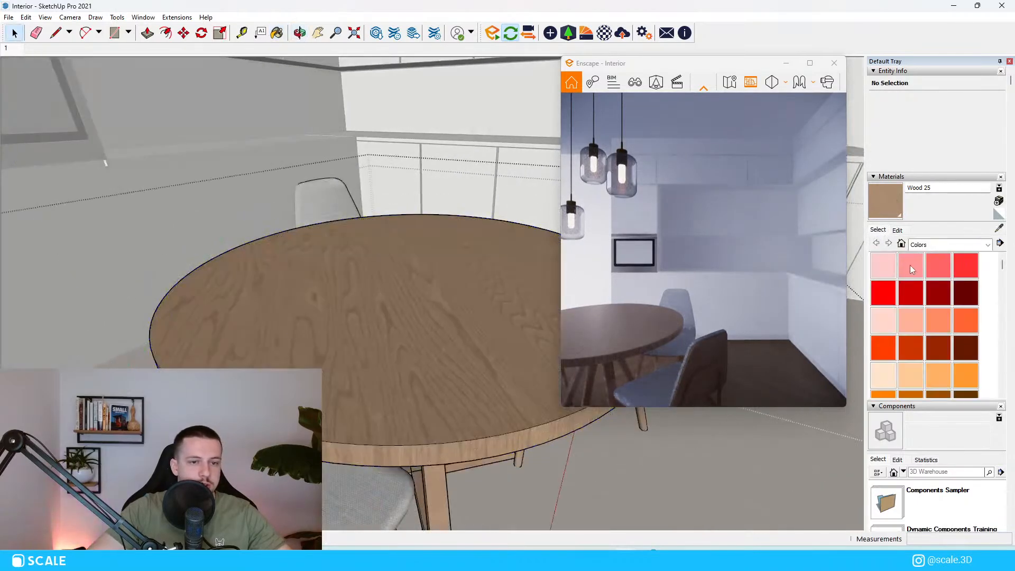
left_click(949, 244)
left_click(943, 328)
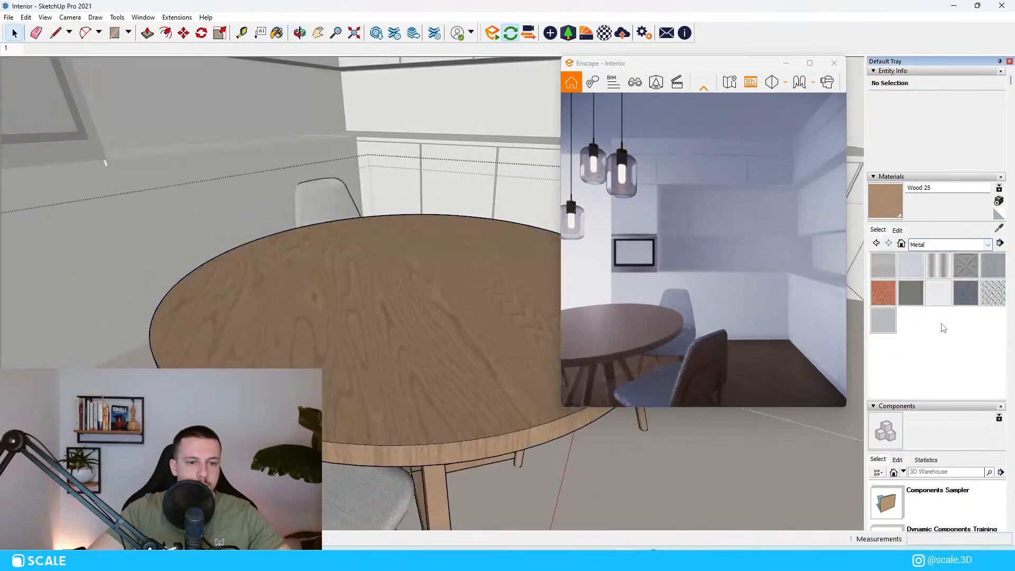
left_click(910, 293)
Paint all faces of the dining table's leg frame with Metal Seamed inside its nested component.
middle_click_drag(624, 489, 399, 372)
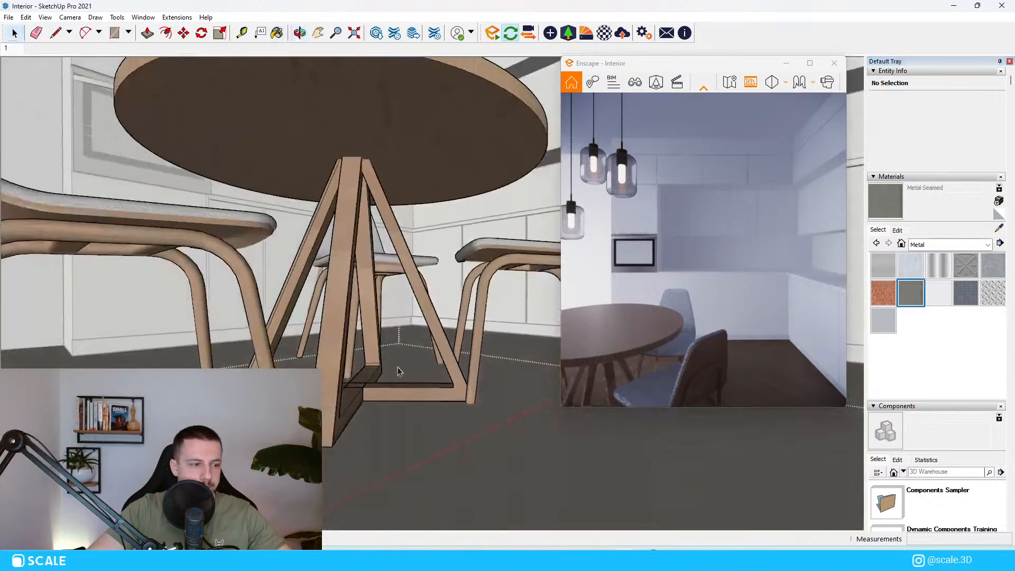
double_click(338, 353)
double_click(339, 352)
double_click(339, 353)
triple_click(339, 353)
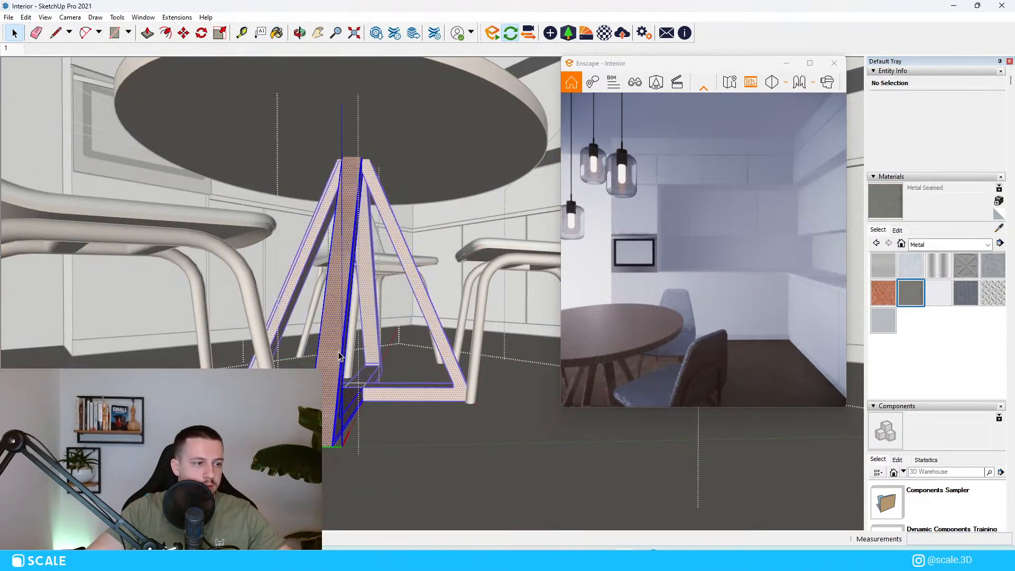
key("b")
left_click(344, 341)
Darken the Metal Seamed color to a lightness of 7 and leave the leg frame component.
left_click(897, 230)
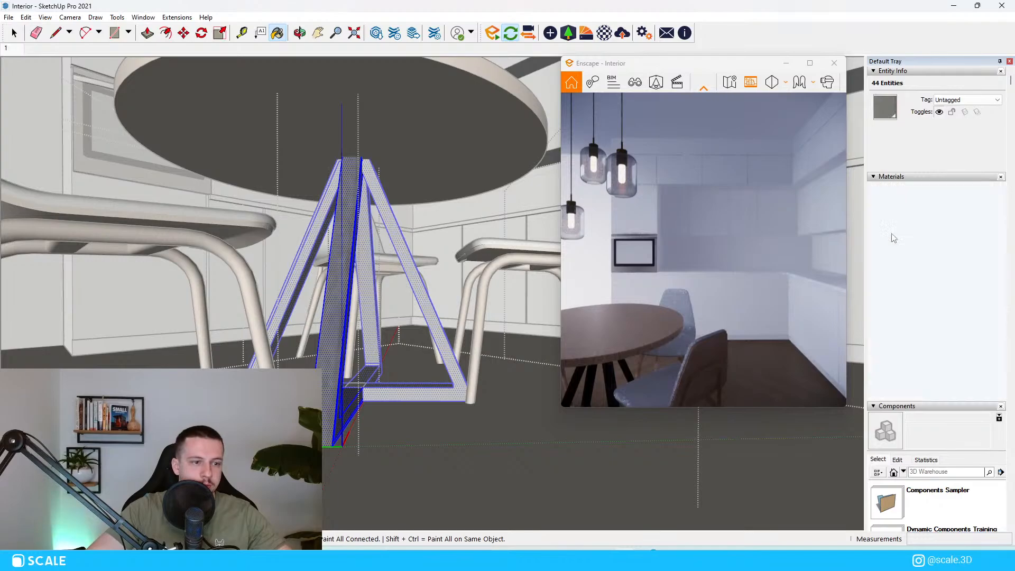
left_click_drag(911, 298, 884, 299)
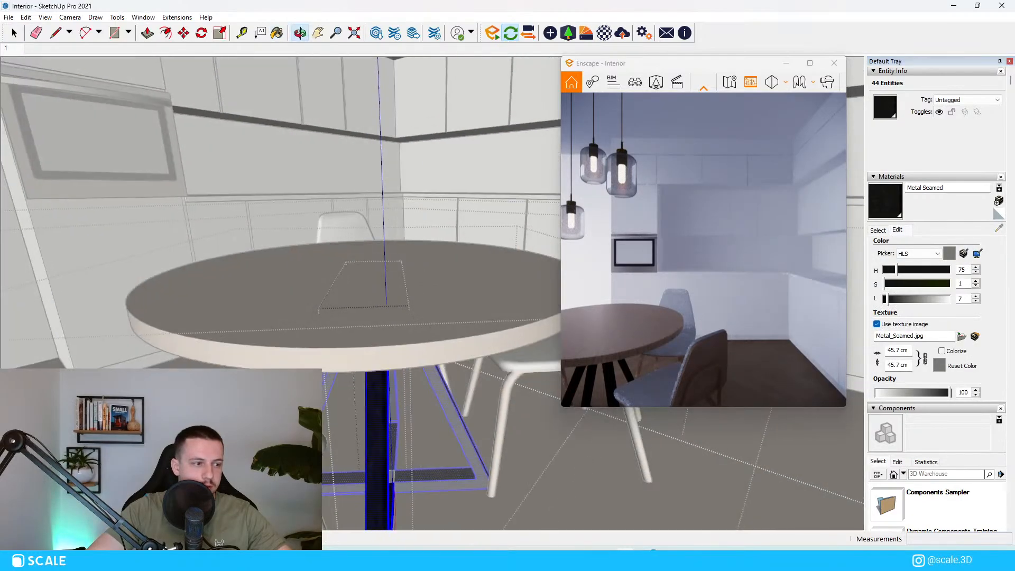
key("Escape")
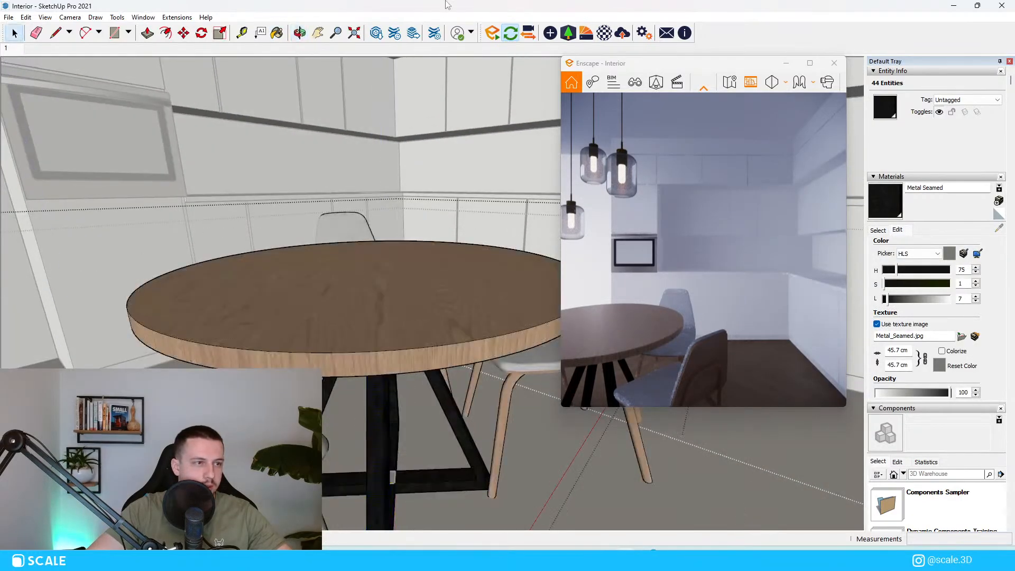
Set the Metal Seamed material's reflection roughness to 20% in the Enscape Material Editor and close the editor.
left_click(604, 33)
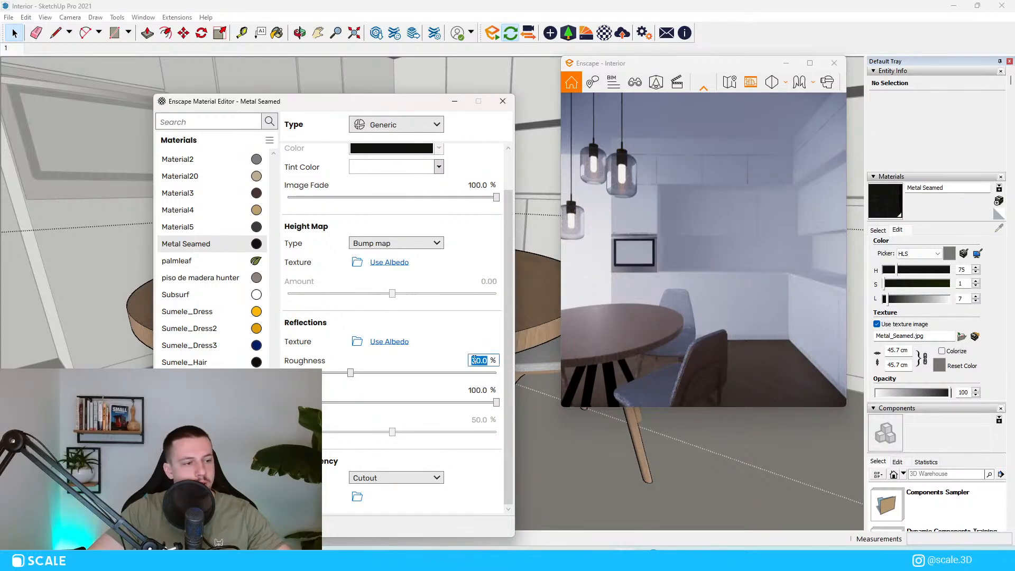
type("0")
key("Return")
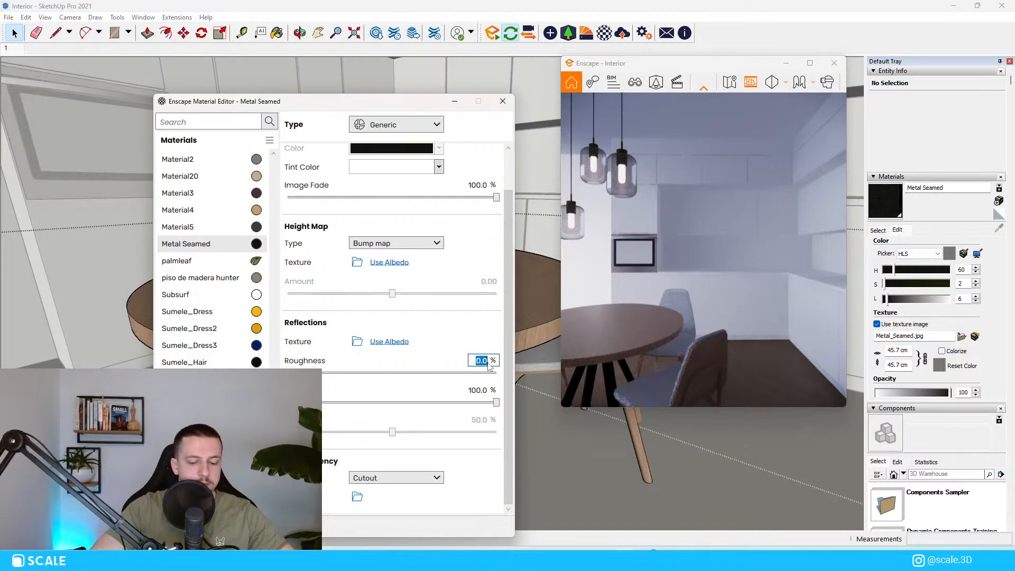
type("20")
key("Return")
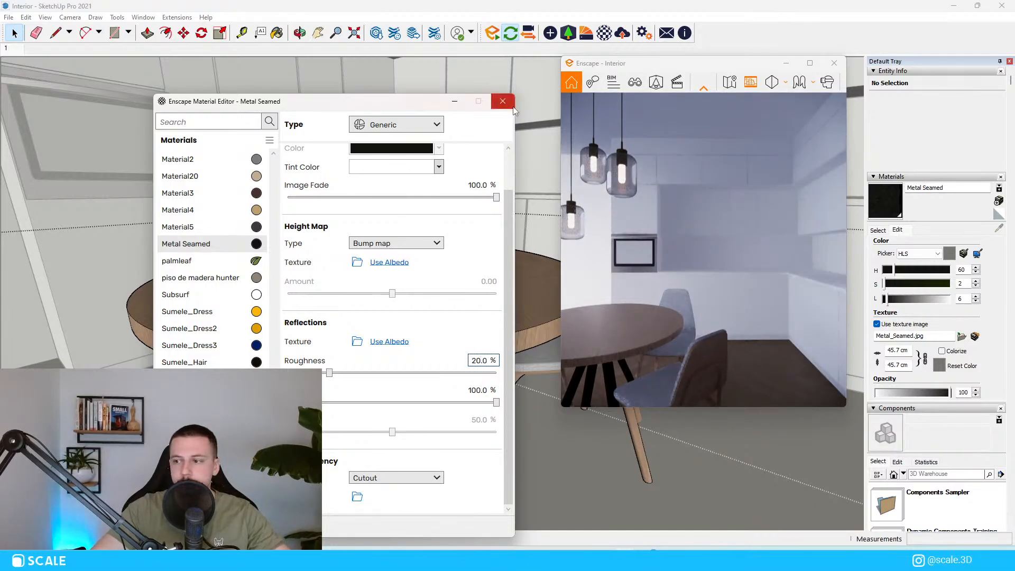
left_click(510, 105)
Place an Enscape rectangular light at the lower corner of the room's large window opening, facing inward.
middle_click_drag(415, 307, 407, 355)
scroll(487, 311, "down", 10)
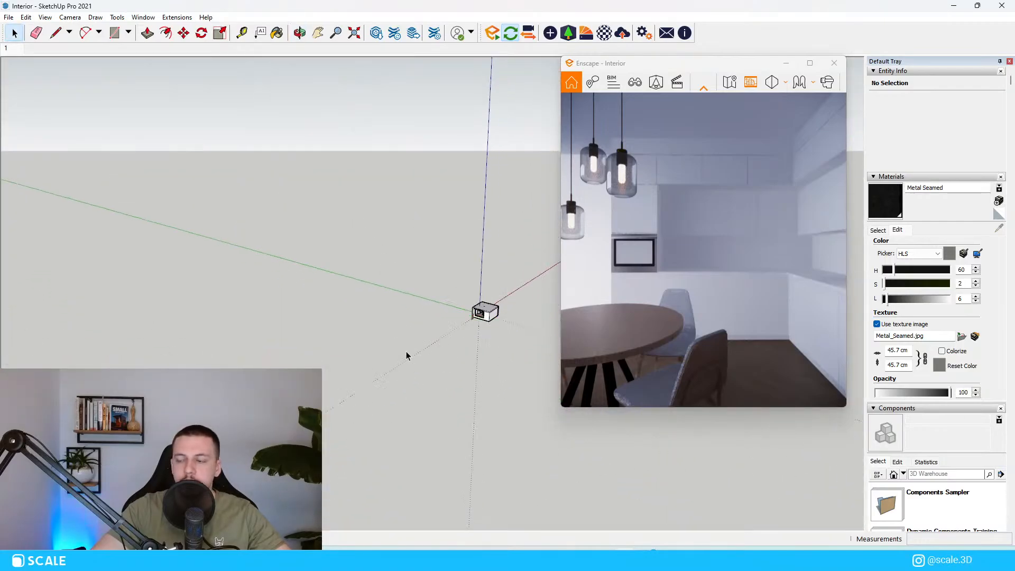
scroll(431, 312, "up", 12)
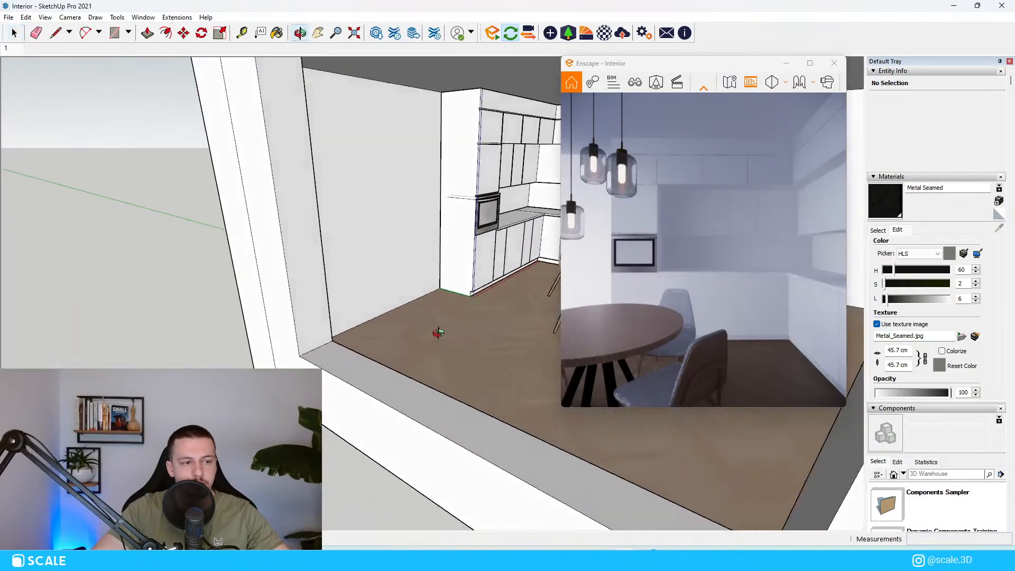
middle_click_drag(347, 331, 414, 170)
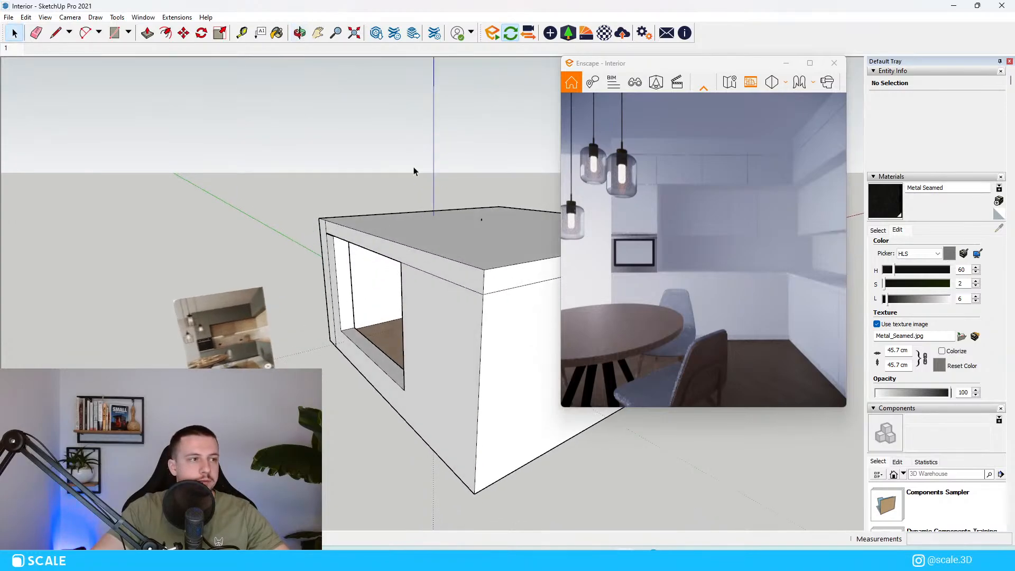
left_click(550, 34)
left_click(195, 107)
scroll(349, 343, "up", 6)
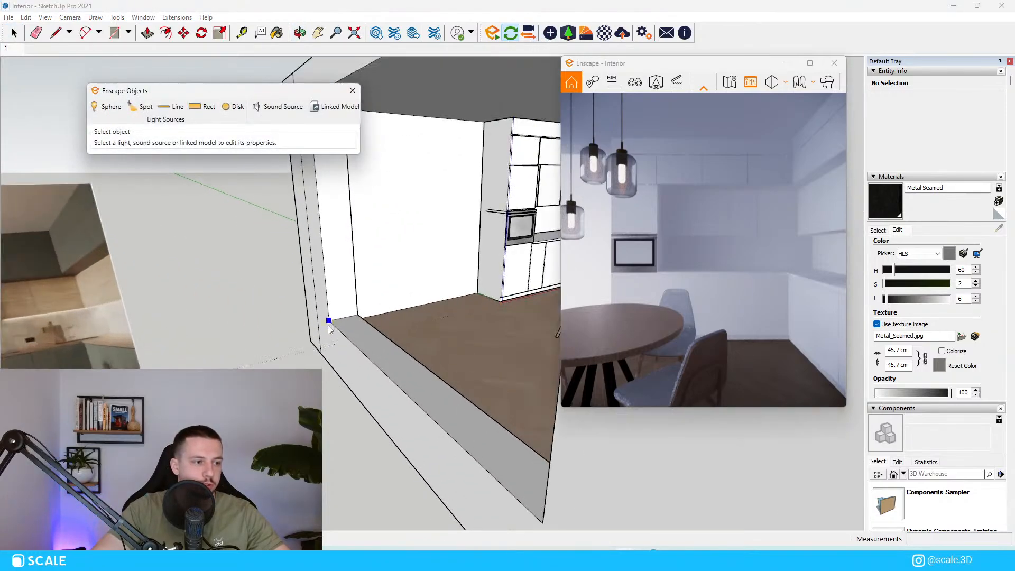
left_click(366, 322)
Shift the rectangular light along the window sill corner and enlarge it to 3.00 m wide and 3.00 m long.
middle_click_drag(338, 320, 363, 329)
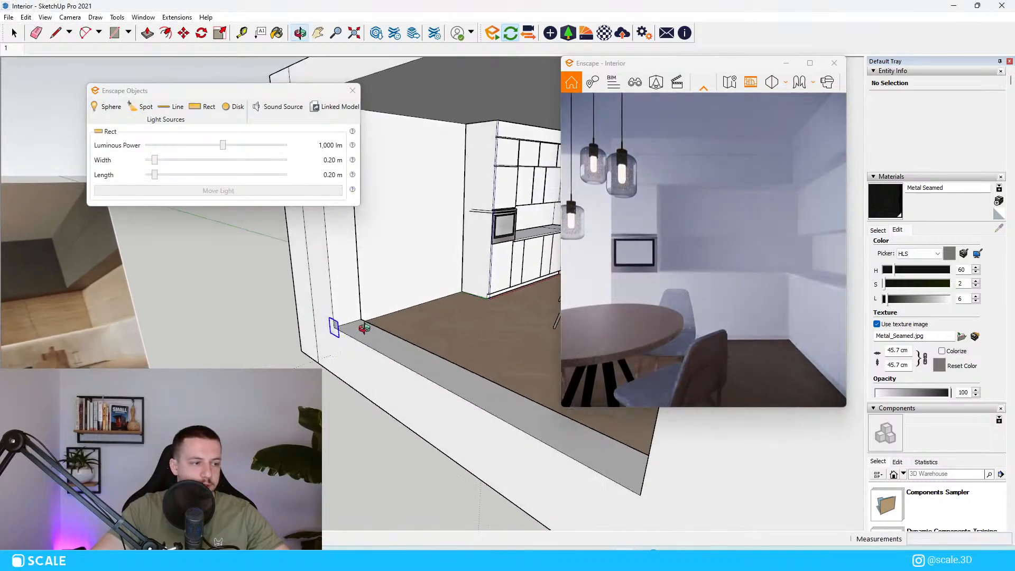
key("m")
left_click(331, 333)
left_click(366, 334)
key("space")
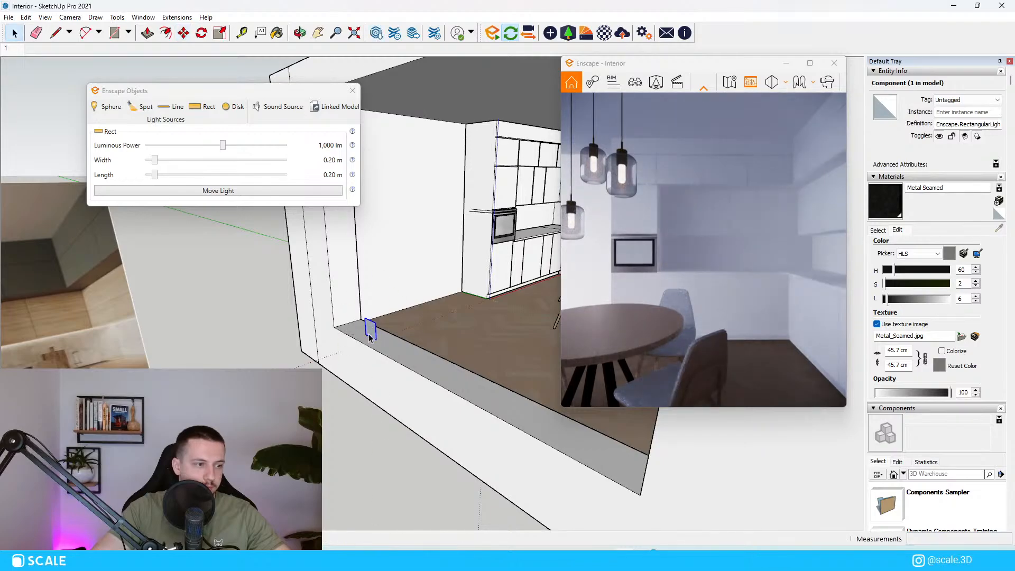
left_click_drag(154, 160, 287, 160)
left_click_drag(155, 175, 286, 174)
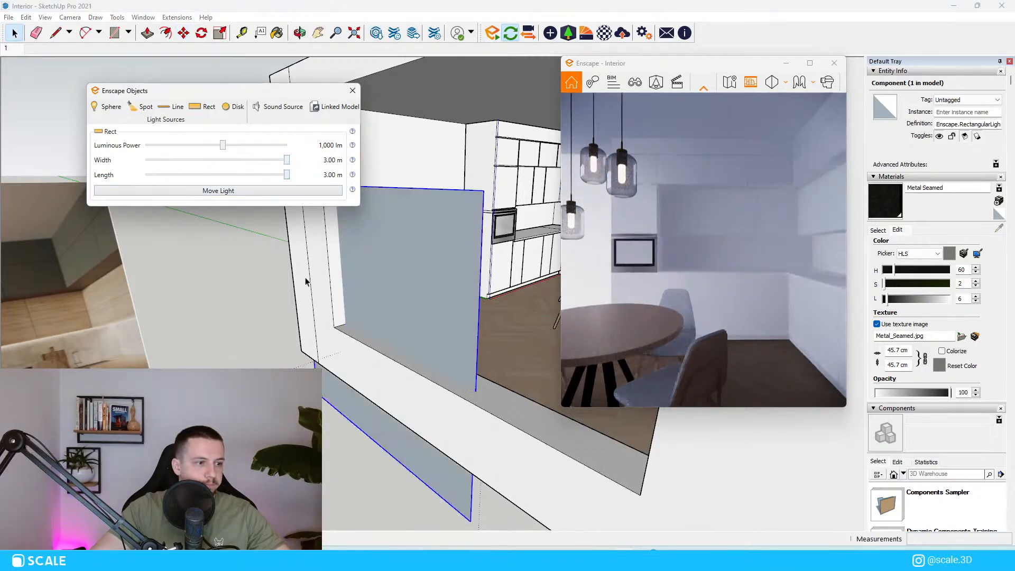
Align the rectangular light with the window opening and raise its luminous power to 31,507 lm.
middle_click_drag(322, 349, 372, 341)
key("m")
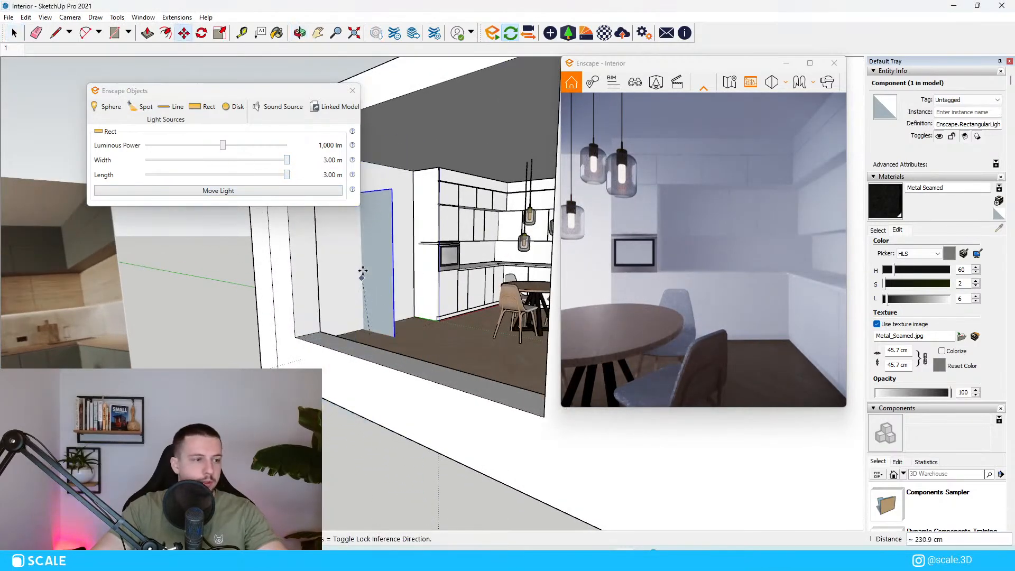
left_click(374, 277)
left_click(390, 245)
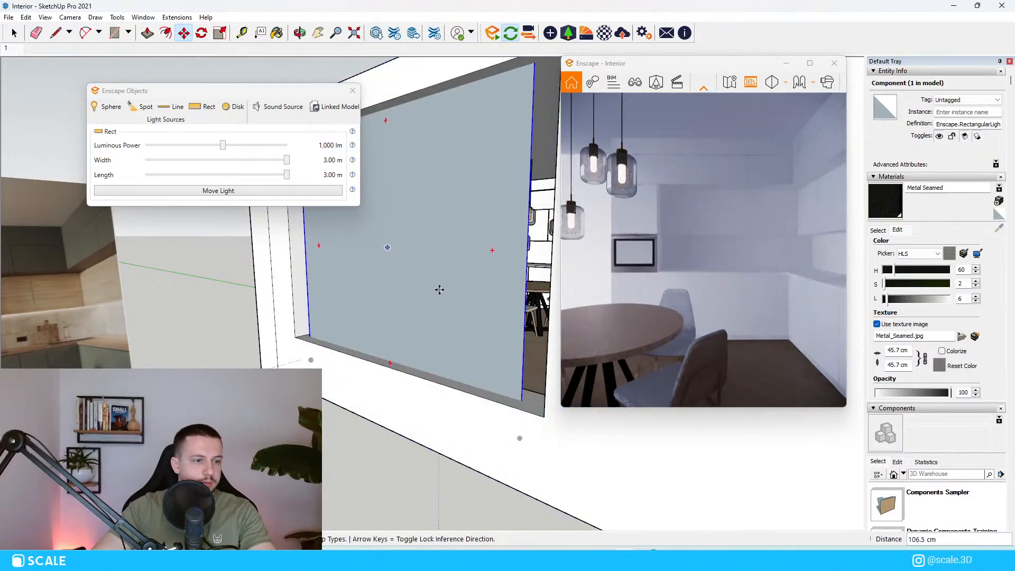
key("space")
left_click_drag(223, 148, 261, 149)
Move the rectangular light outward, so it stands outside the building in front of the window opening.
scroll(350, 352, "down", 5)
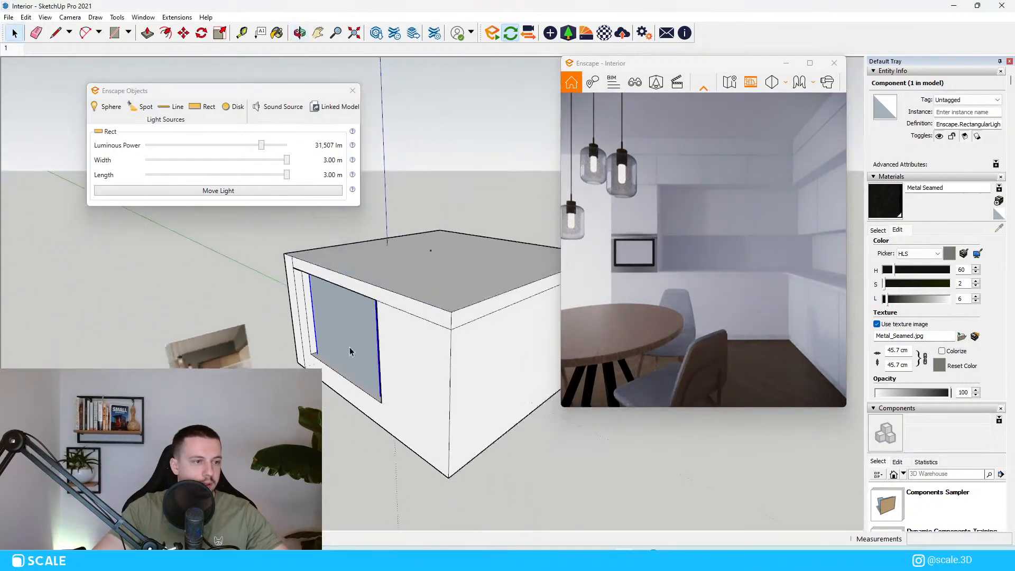
key("m")
left_click(350, 352)
left_click(283, 365)
key("space")
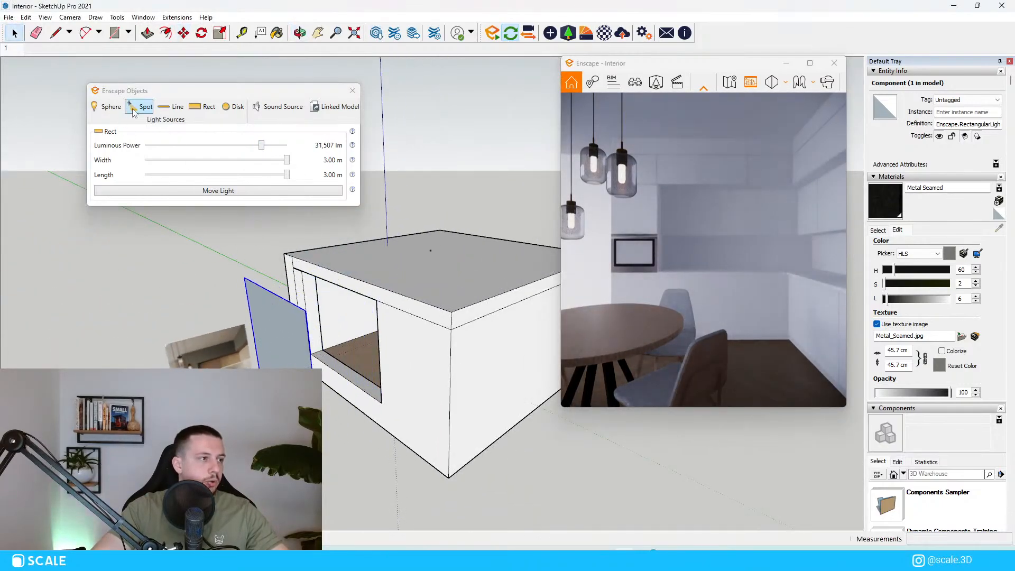
Place an Enscape spot light at the corner of the window sill, aimed into the room.
left_click(140, 107)
scroll(375, 386, "up", 3)
scroll(317, 351, "down", 4)
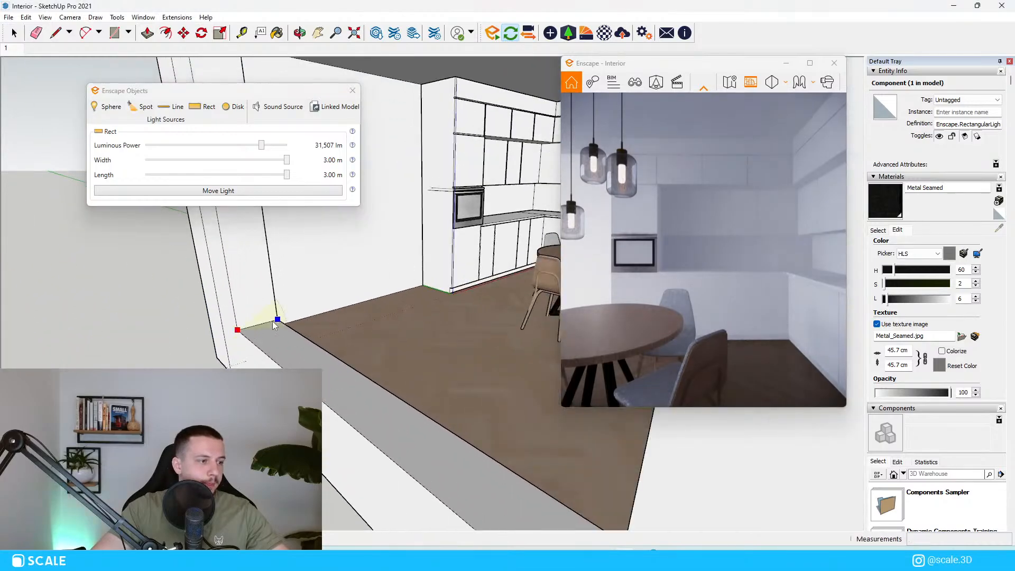
left_click(278, 321)
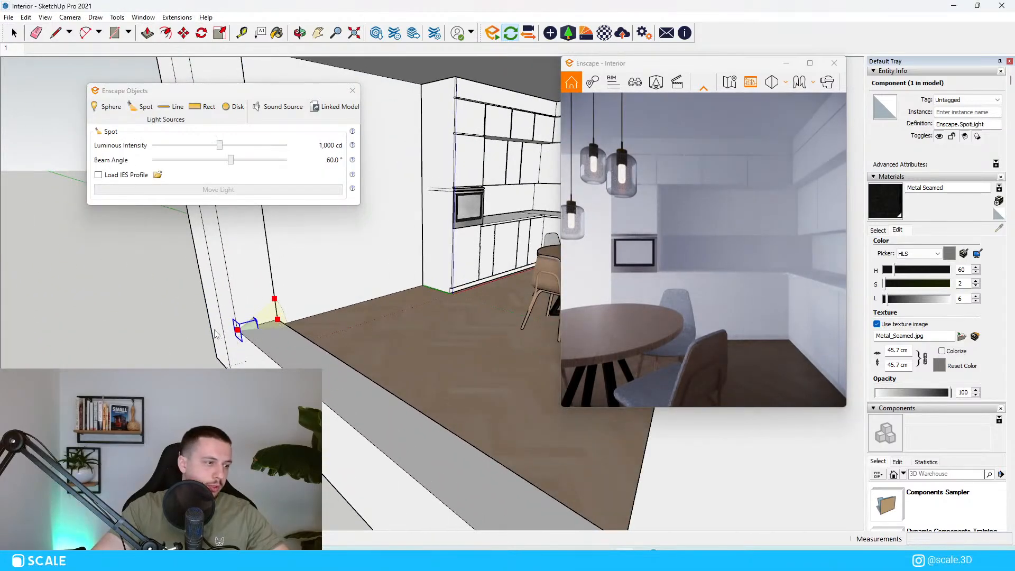
Copy the spot light along the window sill as an array of five evenly spaced copies.
key("m")
scroll(216, 334, "up", 2)
key("ctrl")
left_click(241, 331)
left_click(257, 343)
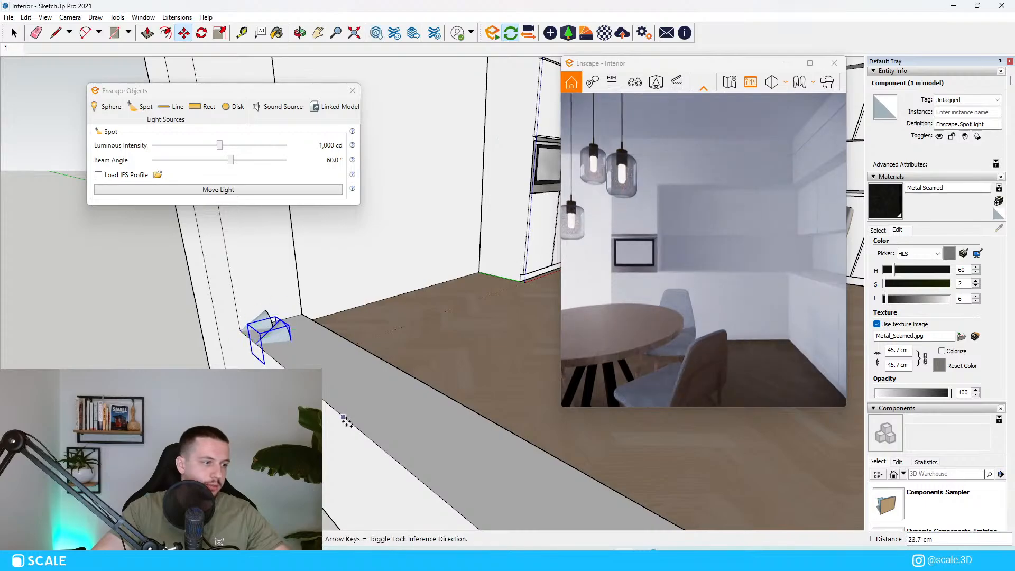
type("5x")
key("Return")
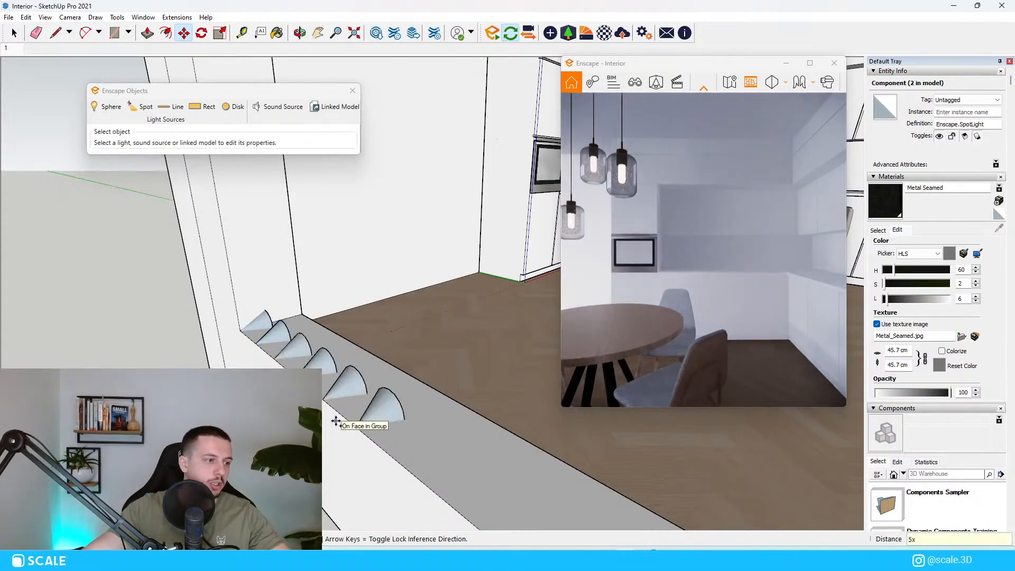
Copy the row of six spot lights upward to build a grid of 30 lights in the window opening.
key("space")
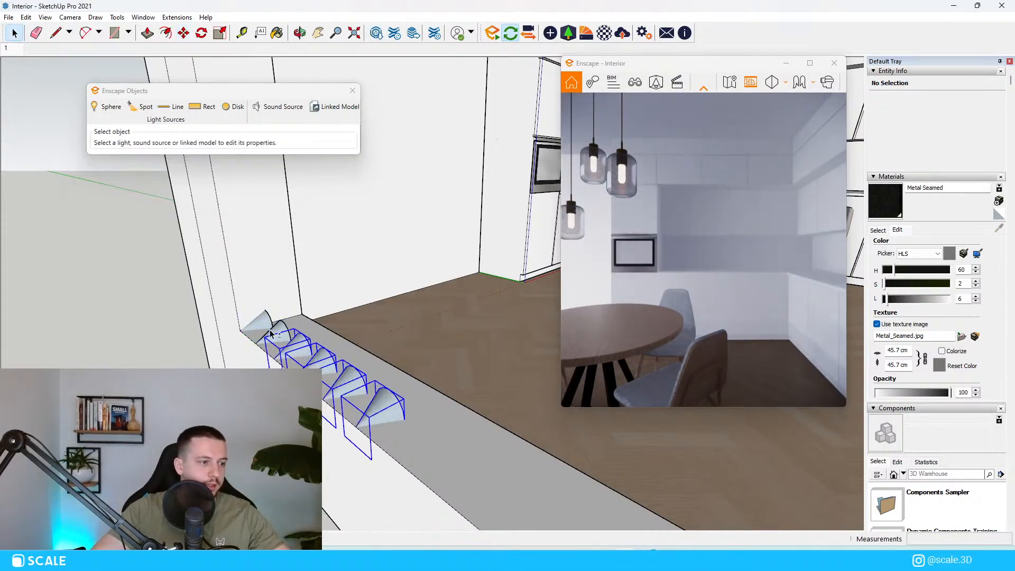
key("m")
key("ctrl")
left_click(242, 282)
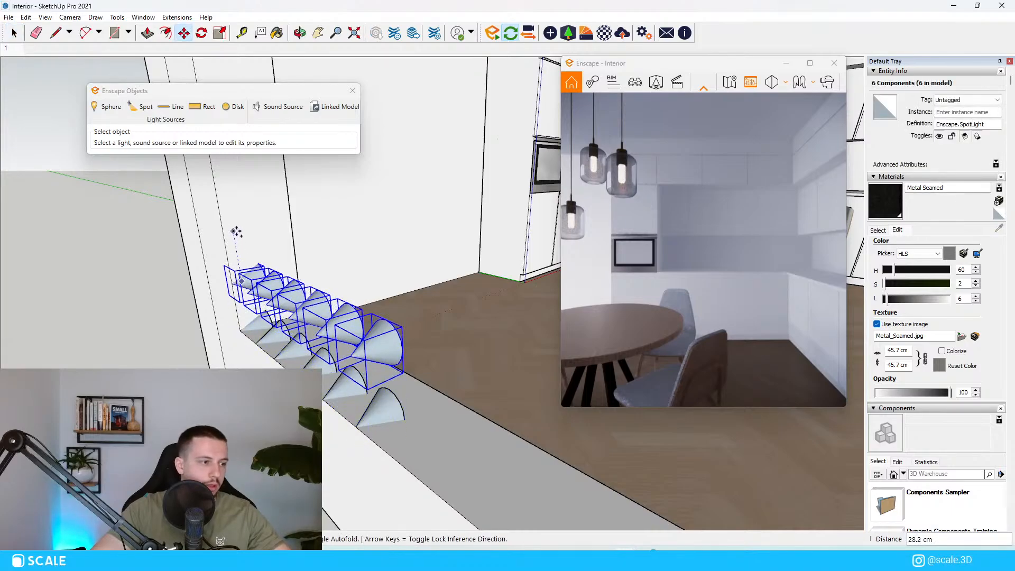
left_click(236, 236)
middle_click_drag(235, 236, 271, 256)
Select the whole spot light grid and move it outside, behind the rectangular light.
key("space")
left_click_drag(365, 399, 365, 399)
scroll(354, 368, "down", 4)
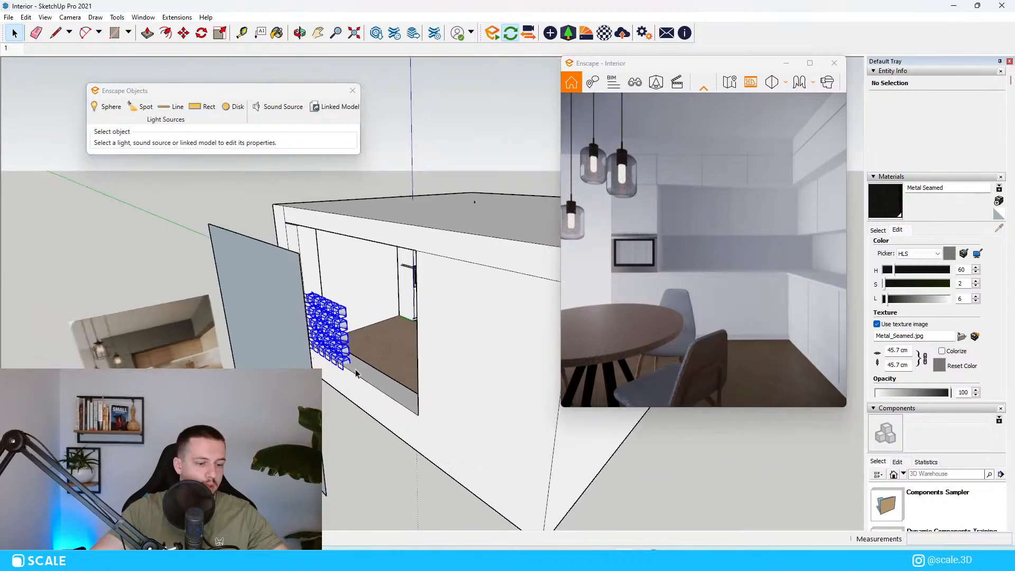
key("m")
left_click(356, 410)
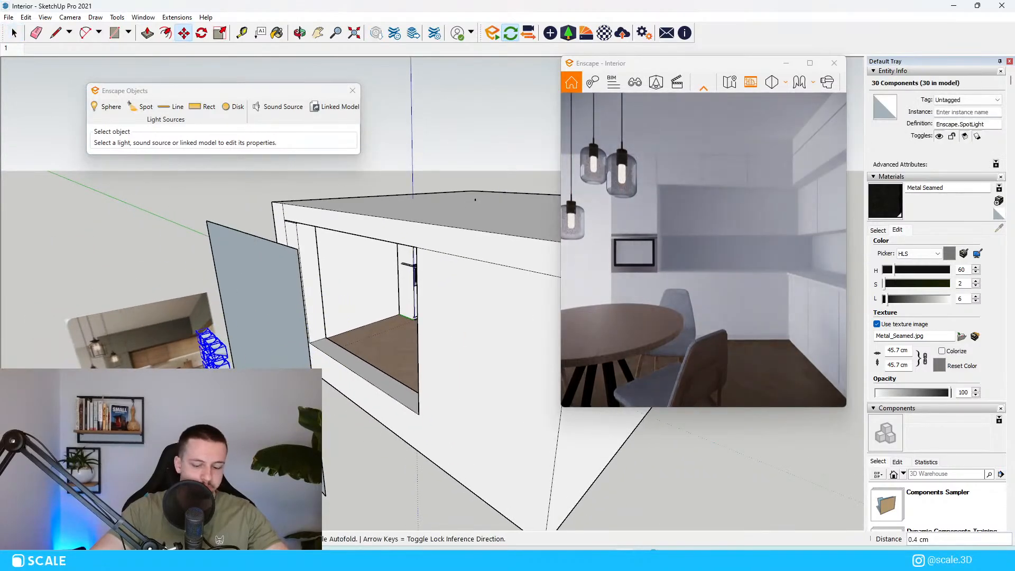
key("space")
Set the spot lights' beam angle to 90° and luminous intensity to 10,343 cd, and clear the selection.
left_click(211, 333)
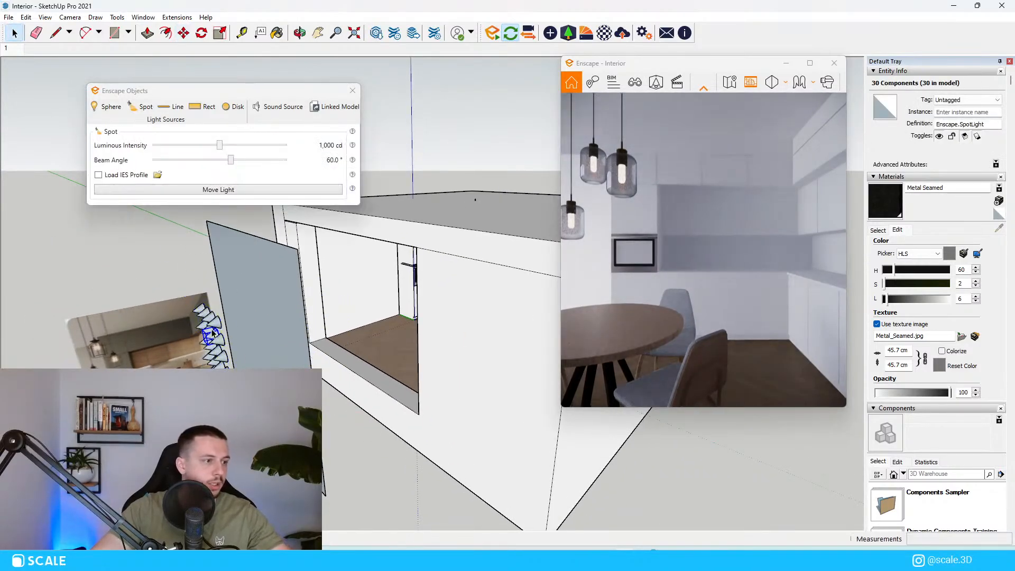
left_click_drag(233, 164, 288, 162)
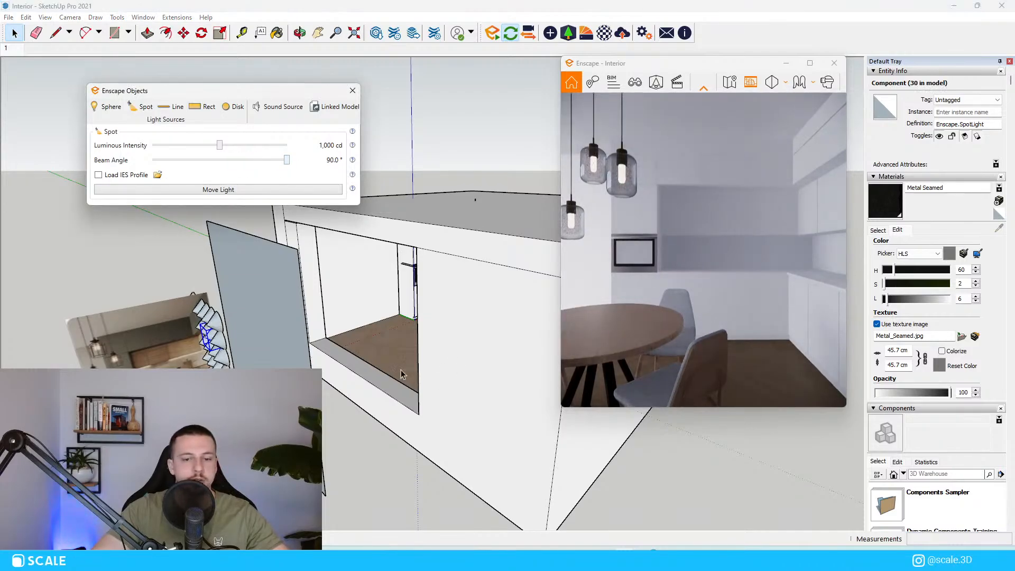
left_click_drag(226, 150, 242, 142)
mouse_move(401, 264)
middle_mouse_down()
mouse_move(465, 238)
mouse_move(460, 222)
middle_mouse_up()
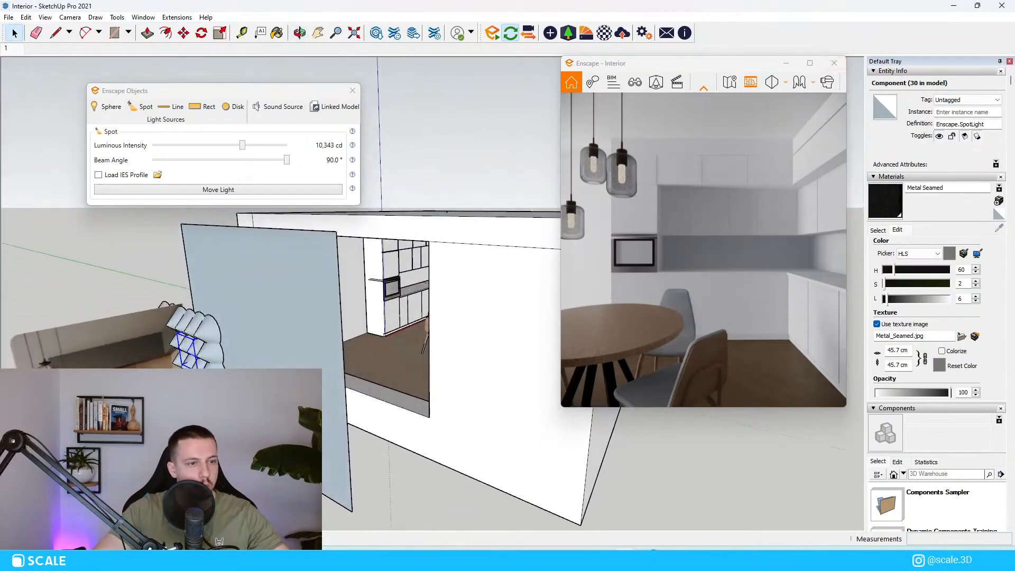
scroll(214, 340, "down", 1)
left_click(379, 493)
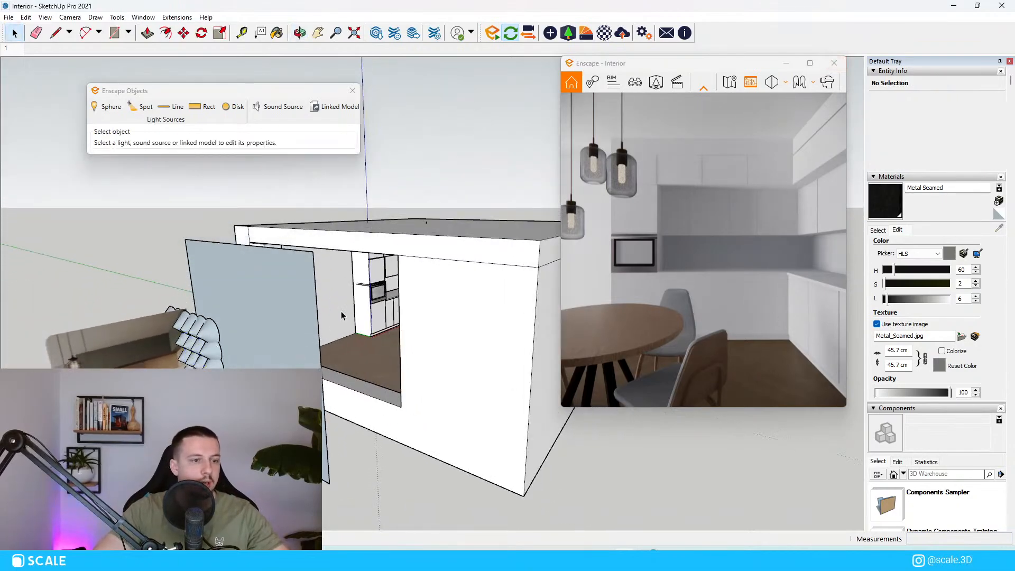
scroll(350, 327, "up", 4)
scroll(390, 369, "down", 5)
scroll(375, 365, "up", 3)
scroll(360, 367, "down", 3)
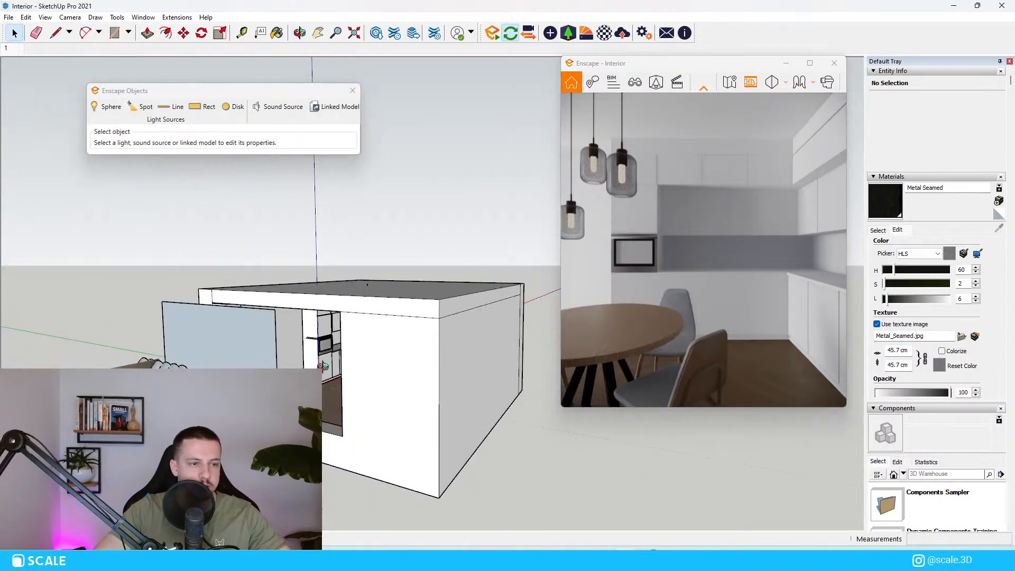
scroll(350, 370, "up", 8)
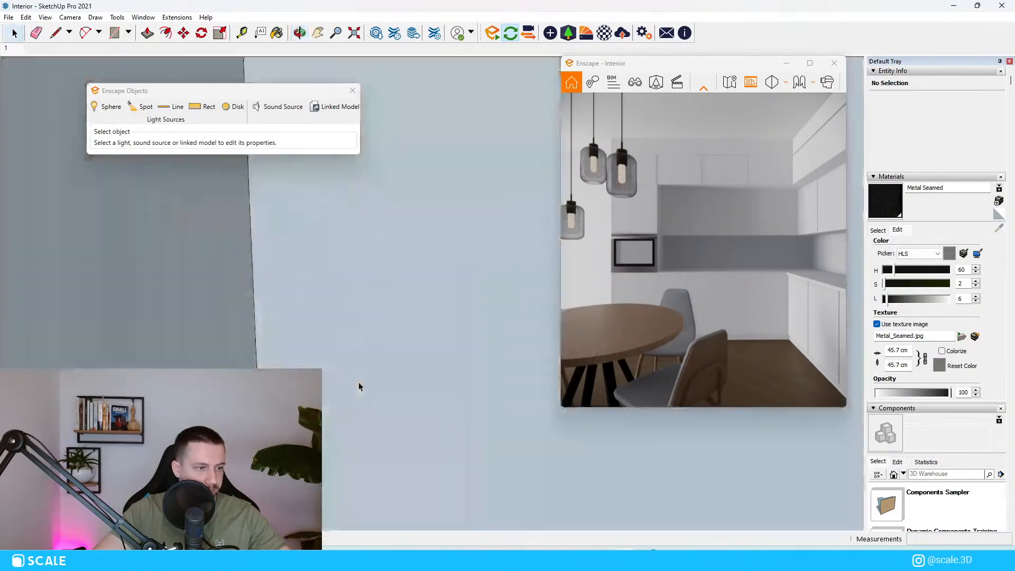
Import the Plaster 04 material from the plaster category of the Enscape material library.
scroll(346, 391, "down", 5)
scroll(296, 333, "up", 4)
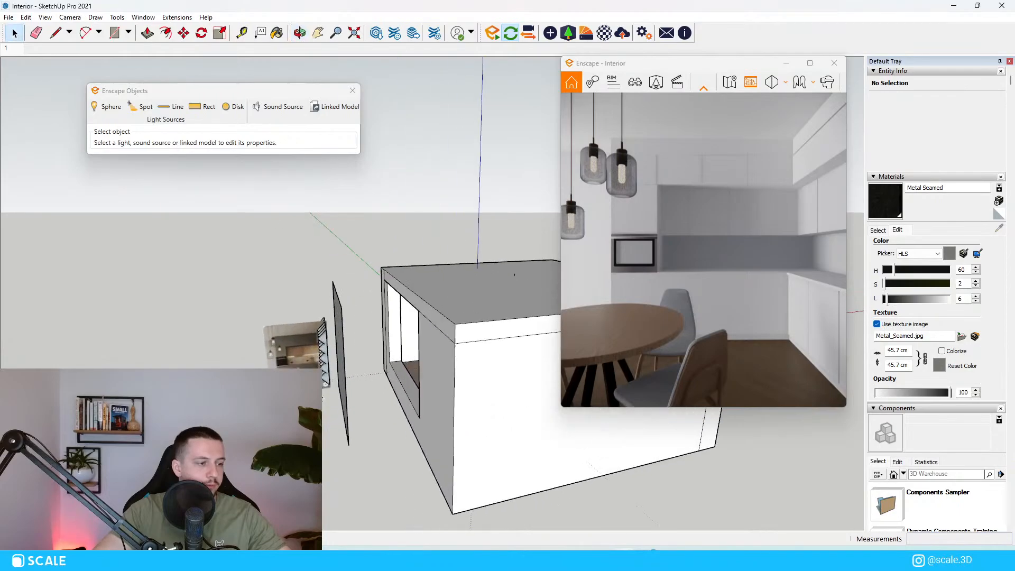
scroll(283, 326, "up", 6)
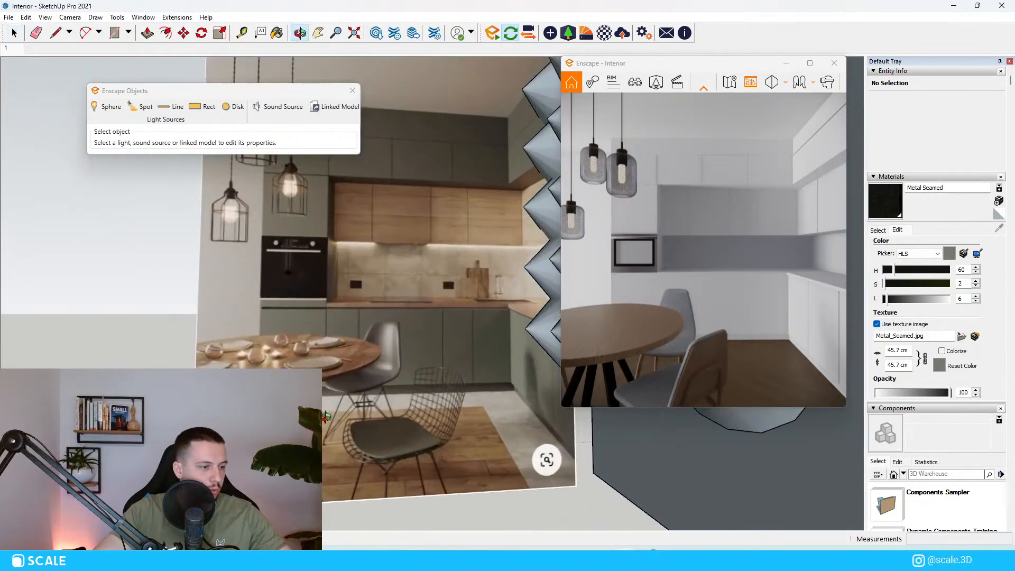
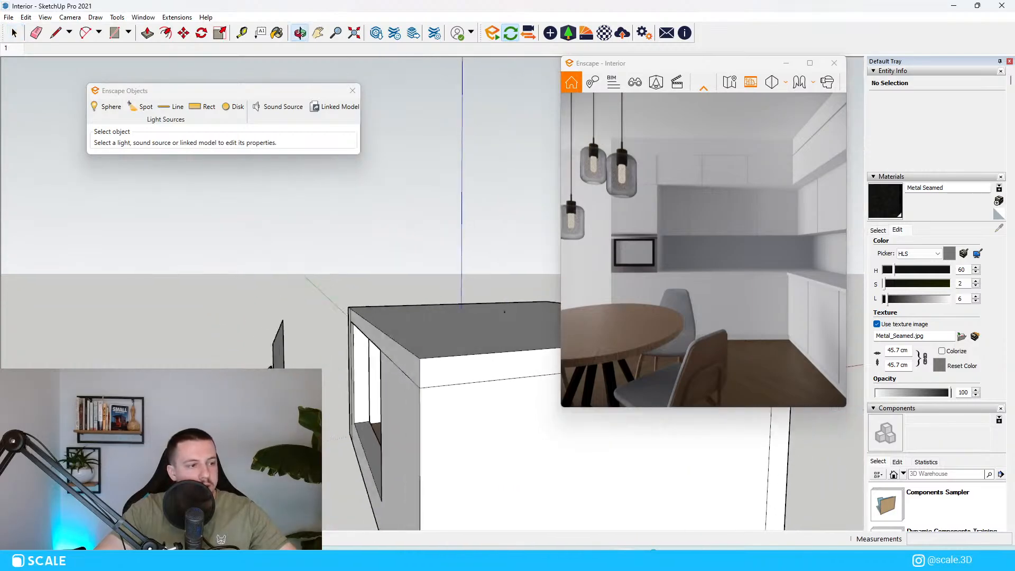
left_click(586, 34)
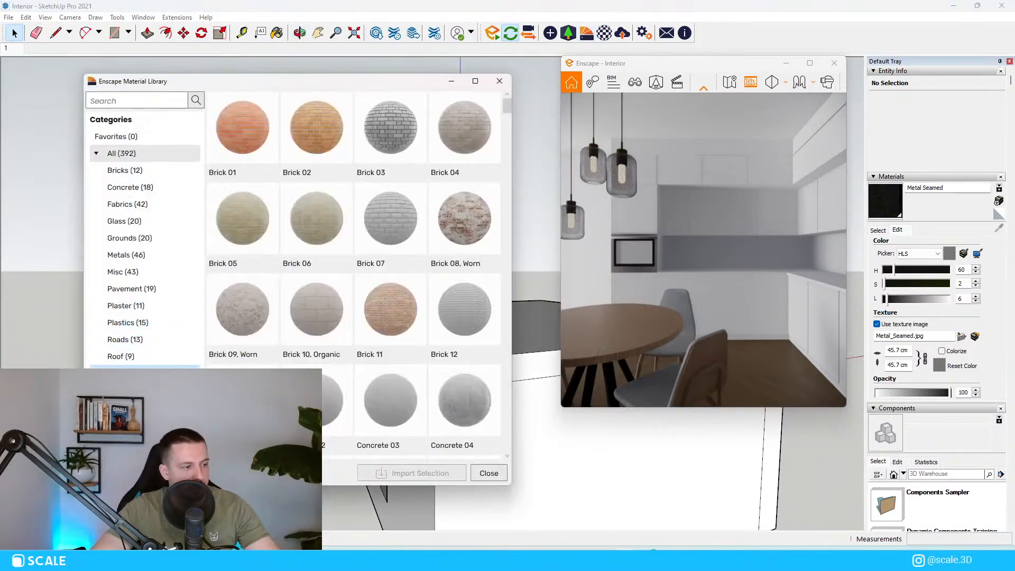
left_click(165, 302)
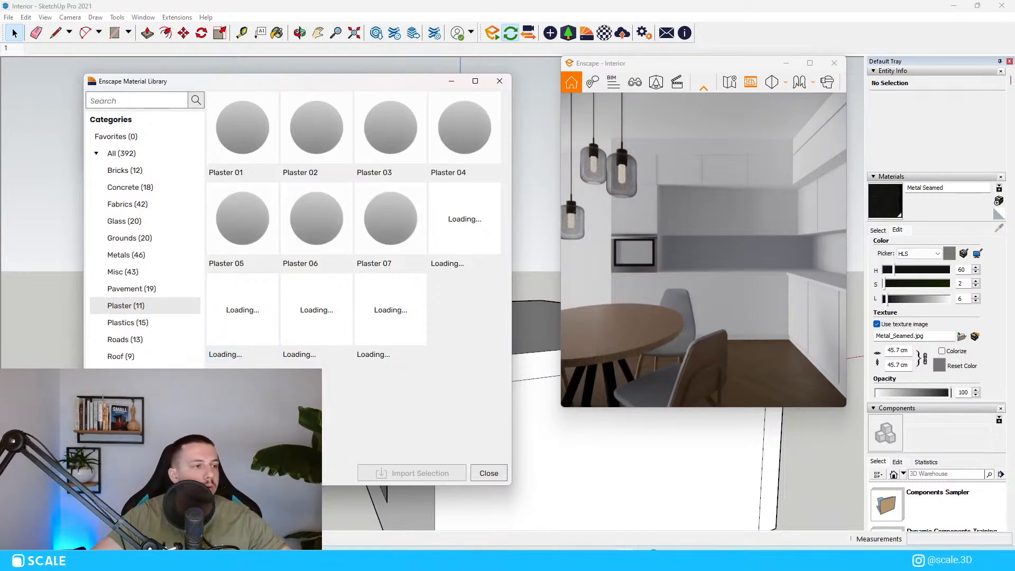
left_click(439, 153)
left_click(413, 476)
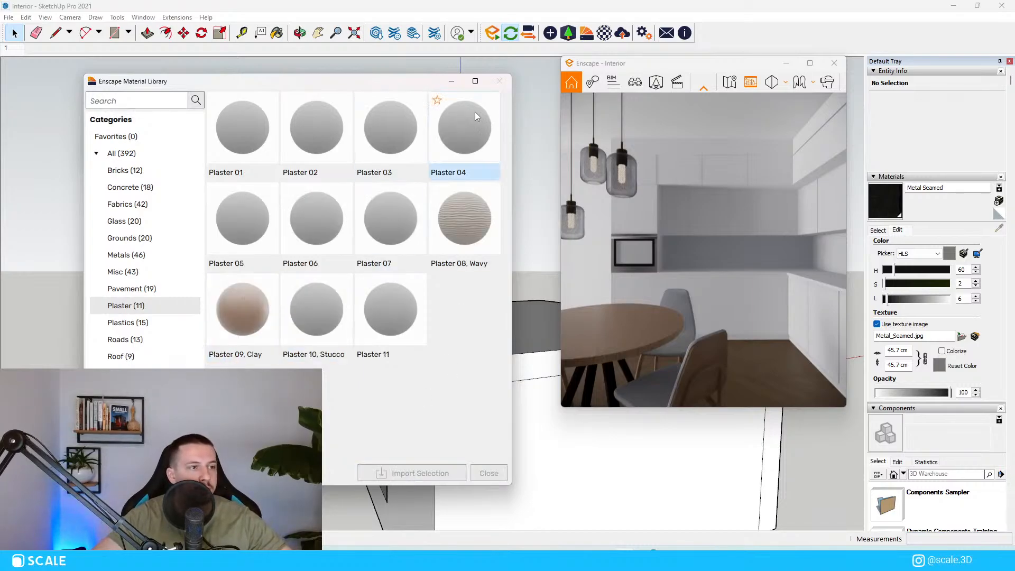
left_click(499, 81)
Open the room shell for editing and paint the large interior wall with Plaster 04.
scroll(394, 392, "up", 8)
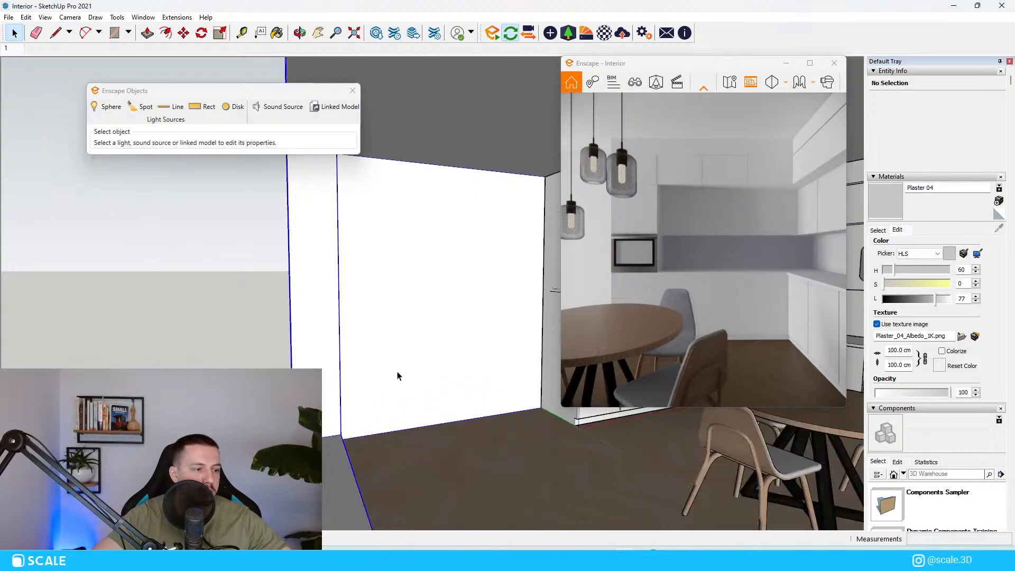
double_click(397, 373)
left_click(423, 329)
key("b")
left_click(446, 290)
key("space")
Apply Plaster 04 to the ceiling face and leave the room shell.
double_click(466, 125)
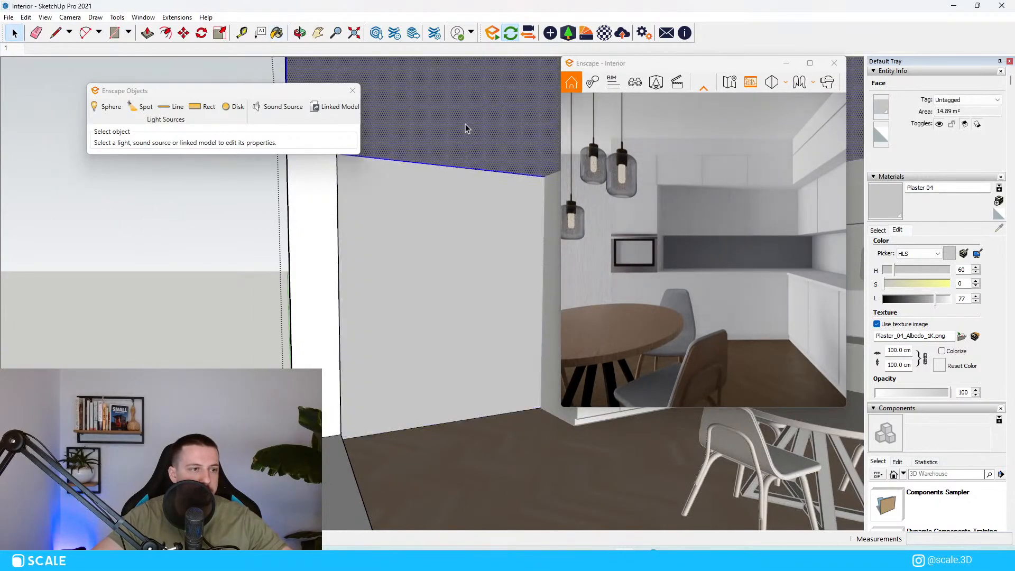
key("b")
left_click(472, 115)
key("space")
key("Escape")
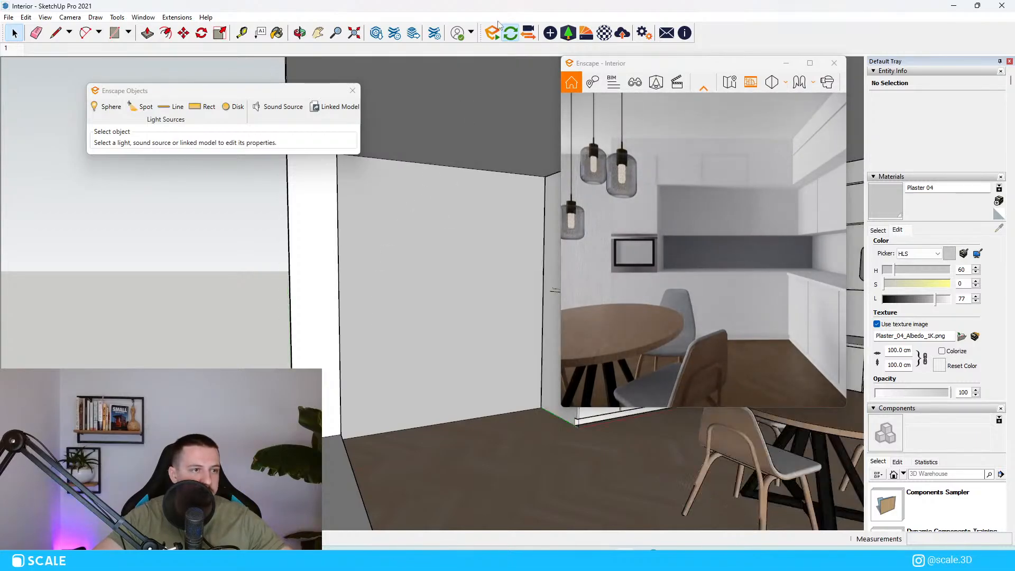
Import Plaster 03 from the Enscape material library and paint the ceiling with it.
left_click(586, 34)
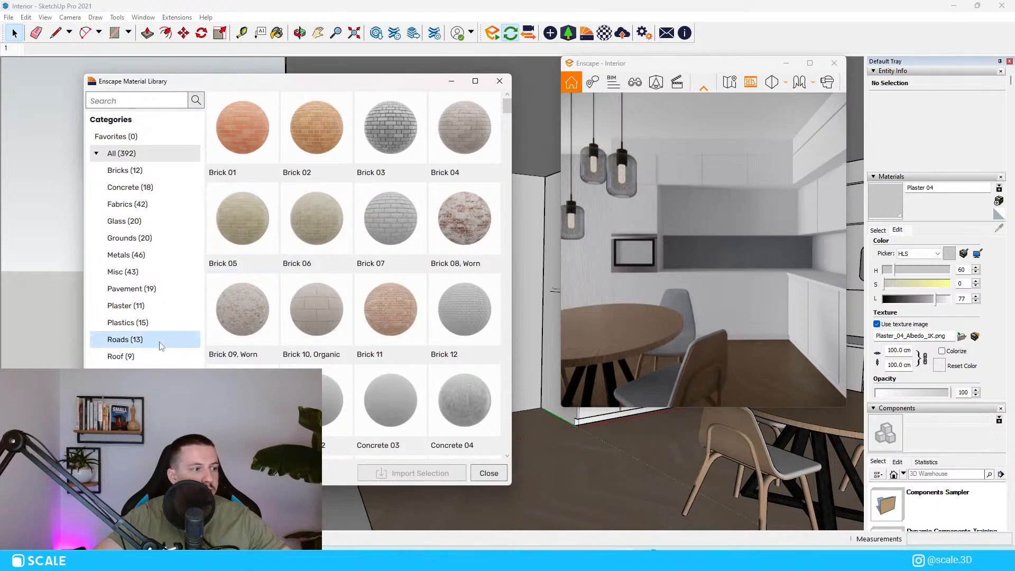
left_click(157, 306)
left_click(392, 143)
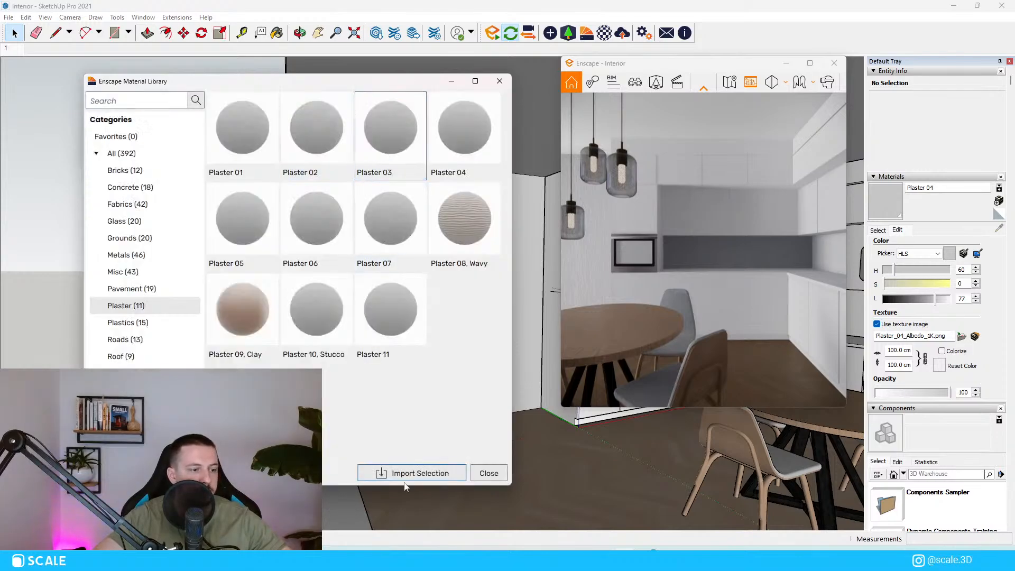
left_click(500, 81)
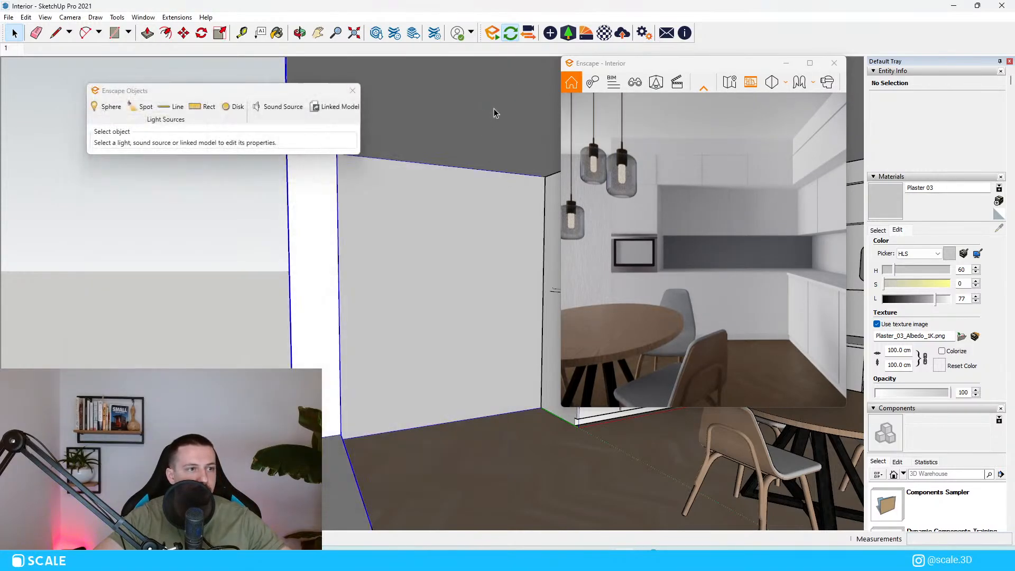
key("b")
key("space")
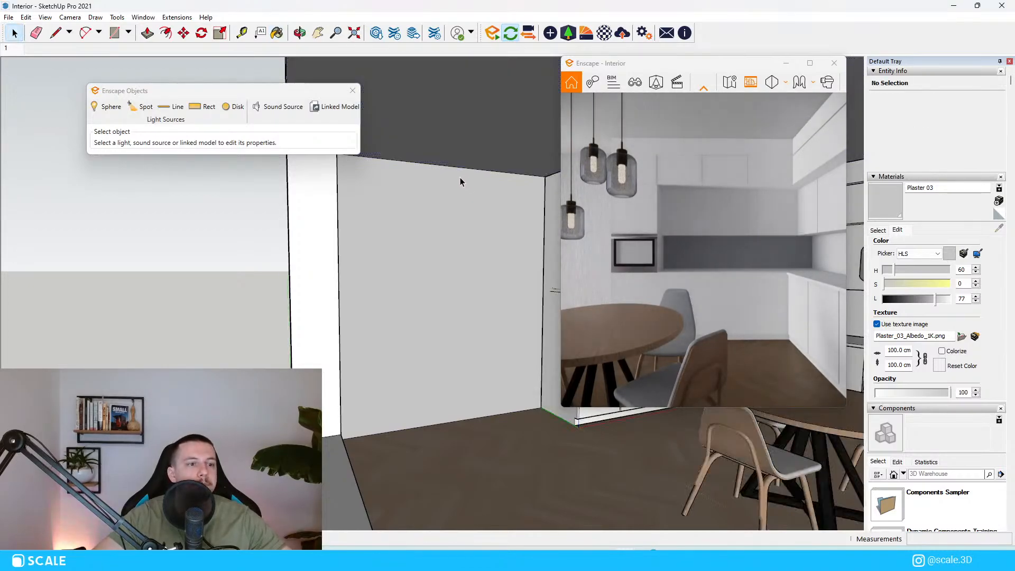
Check the cabinet color in the reference photo and pick 0072_DarkSeaGreen from the Colors-Named materials.
scroll(375, 290, "down", 3)
scroll(360, 339, "down", 3)
scroll(297, 317, "up", 6)
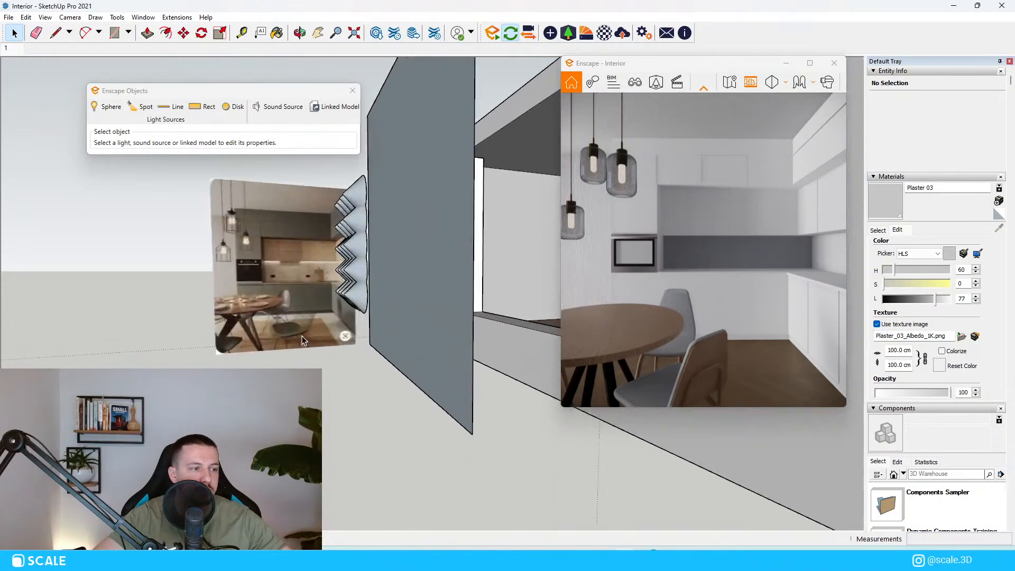
scroll(243, 259, "down", 3)
scroll(483, 303, "up", 6)
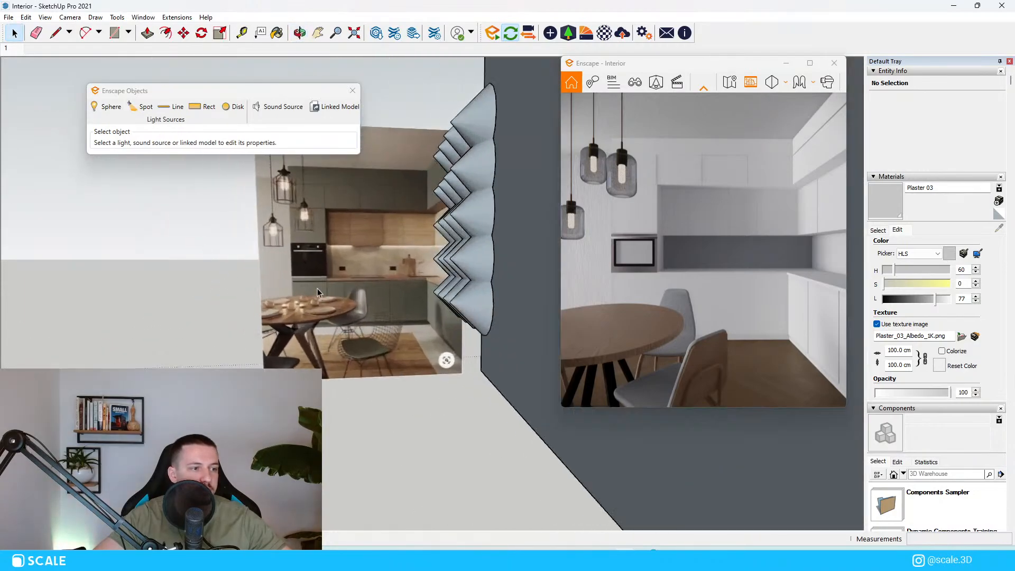
scroll(290, 280, "down", 3)
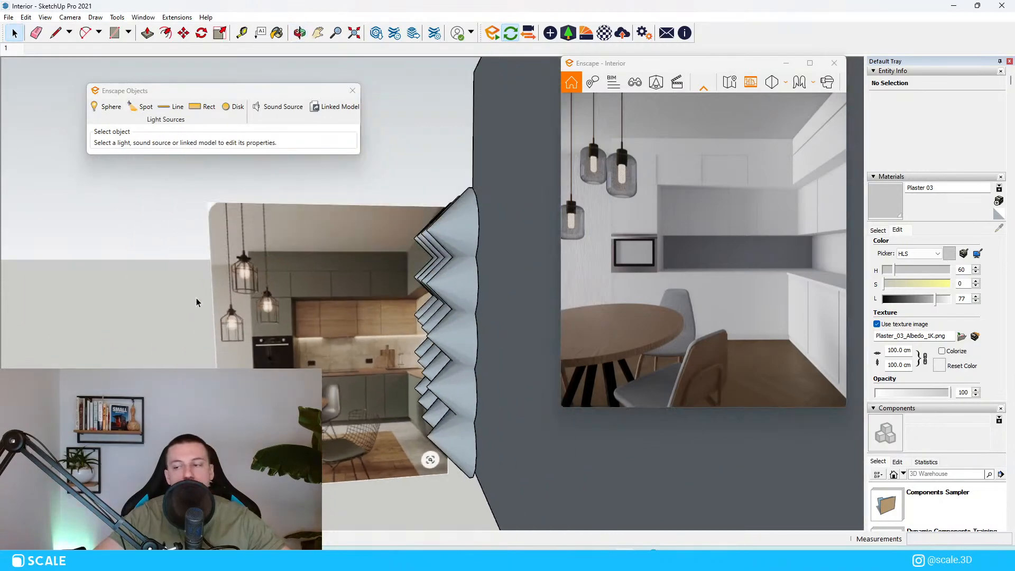
left_click(879, 231)
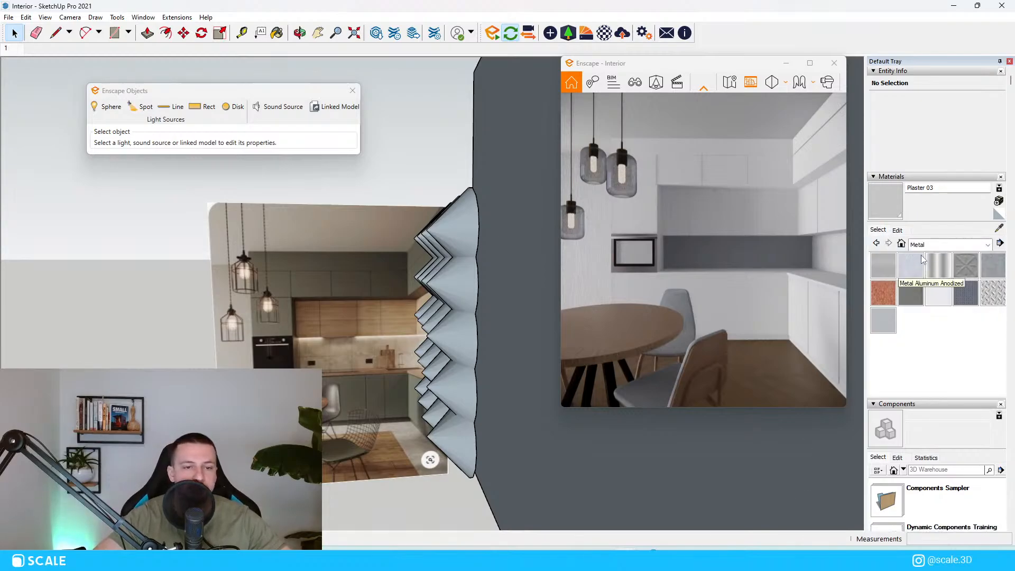
left_click(920, 262)
left_click(951, 245)
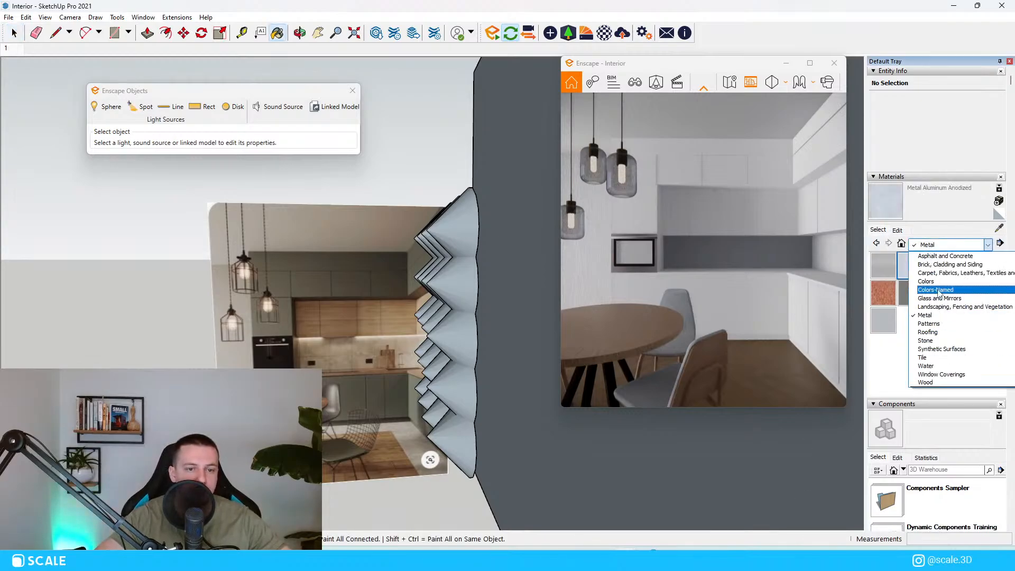
left_click(937, 290)
scroll(960, 353, "down", 5)
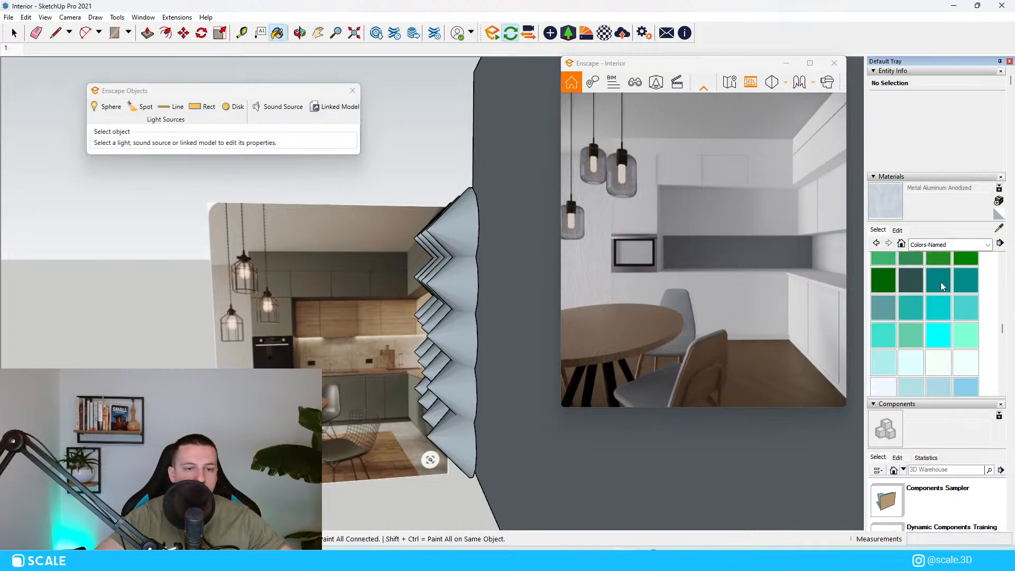
scroll(941, 306, "up", 2)
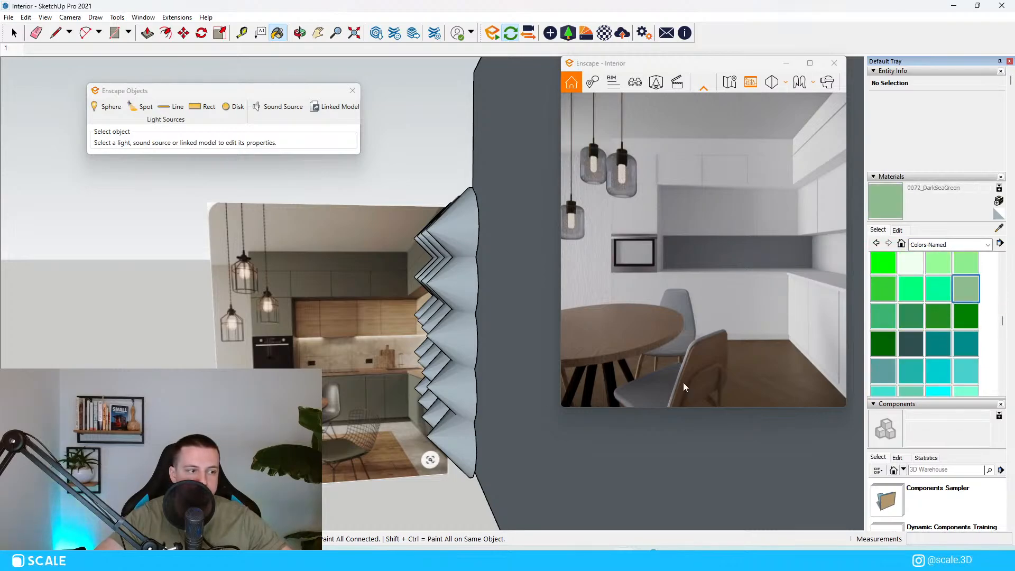
Open the kitchen cabinets for editing and select the front face of the tall oven cabinet.
scroll(289, 405, "down", 3)
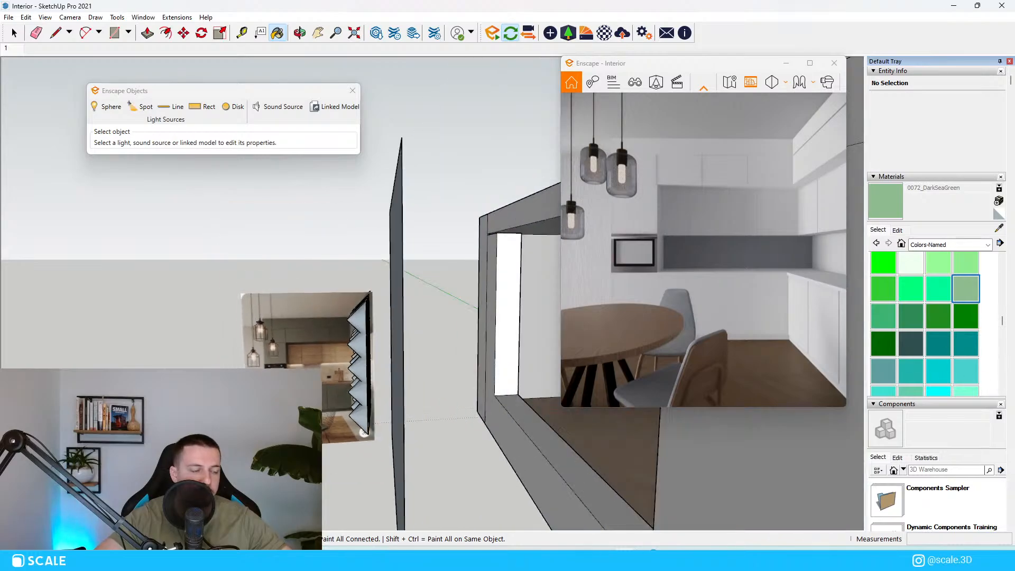
middle_click_drag(317, 423, 510, 392)
key("space")
scroll(497, 386, "up", 5)
scroll(487, 382, "up", 3)
double_click(458, 362)
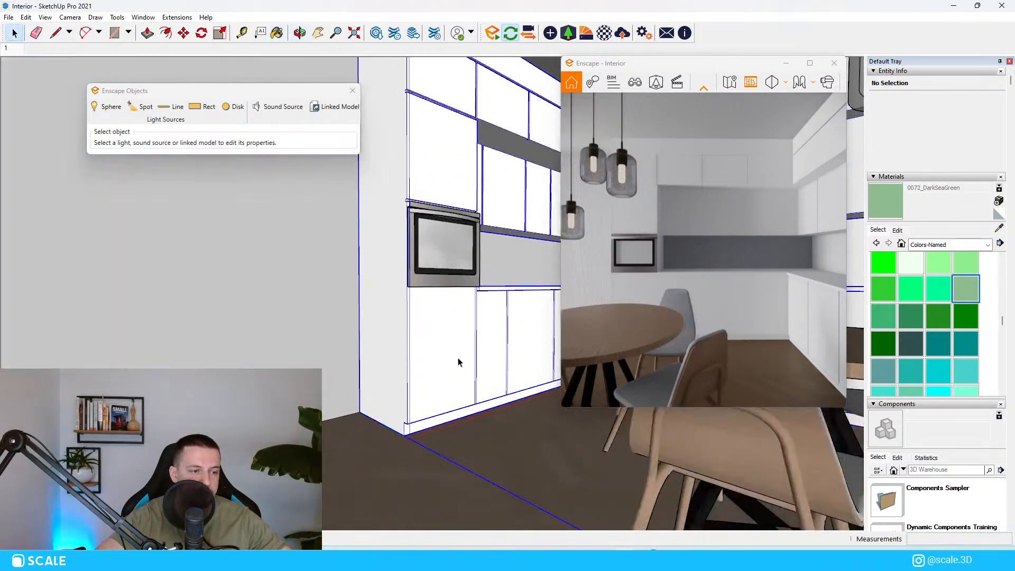
left_click(446, 344)
scroll(446, 344, "up", 3)
middle_click_drag(446, 344, 343, 355)
scroll(423, 365, "down", 3)
scroll(439, 370, "up", 3)
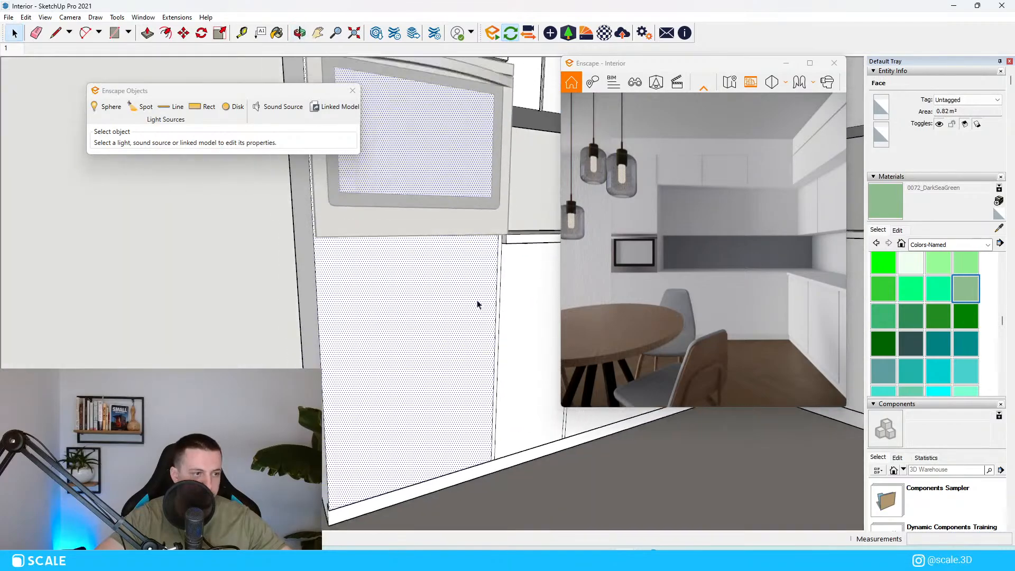
Draw a rectangle about 52 cm high on the tall cabinet's front behind the oven and delete the leftover vertical edge.
scroll(303, 231, "up", 3)
mouse_move(304, 231)
middle_mouse_down()
mouse_move(347, 253)
mouse_move(343, 263)
middle_mouse_up()
key("r")
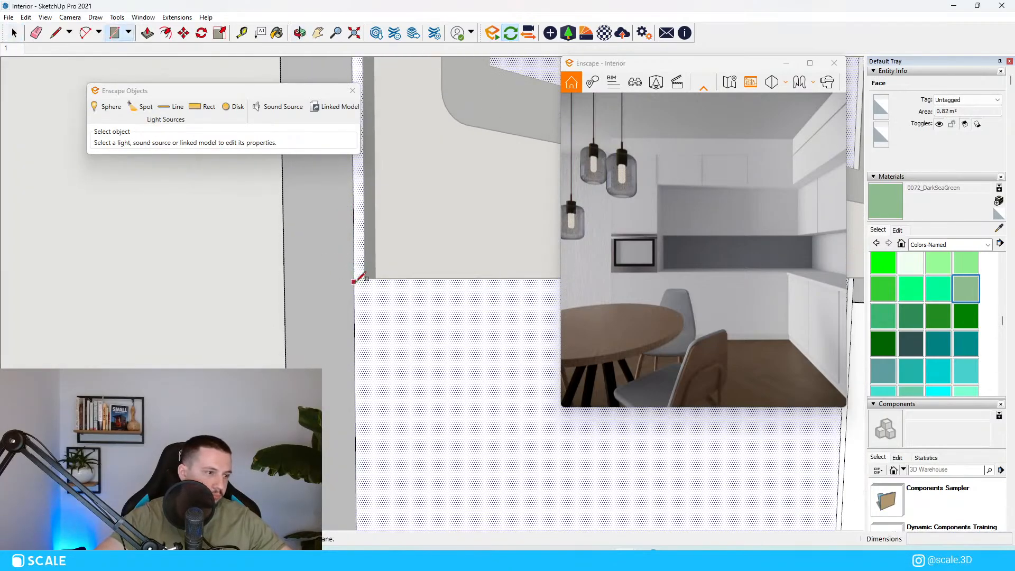
left_click(354, 281)
scroll(332, 304, "down", 8)
scroll(497, 174, "up", 6)
middle_click_drag(421, 240, 478, 206)
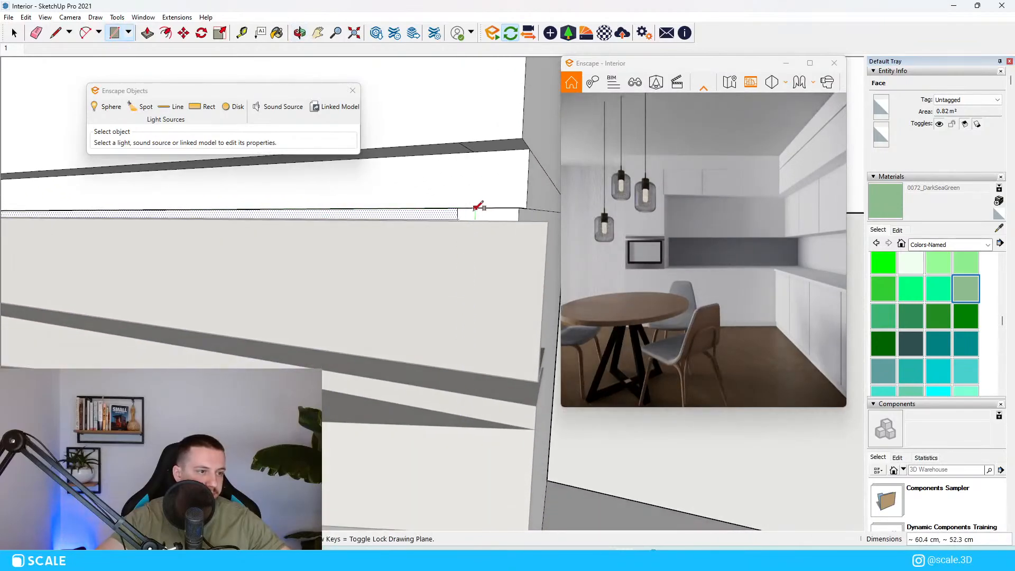
left_click(527, 205)
key("space")
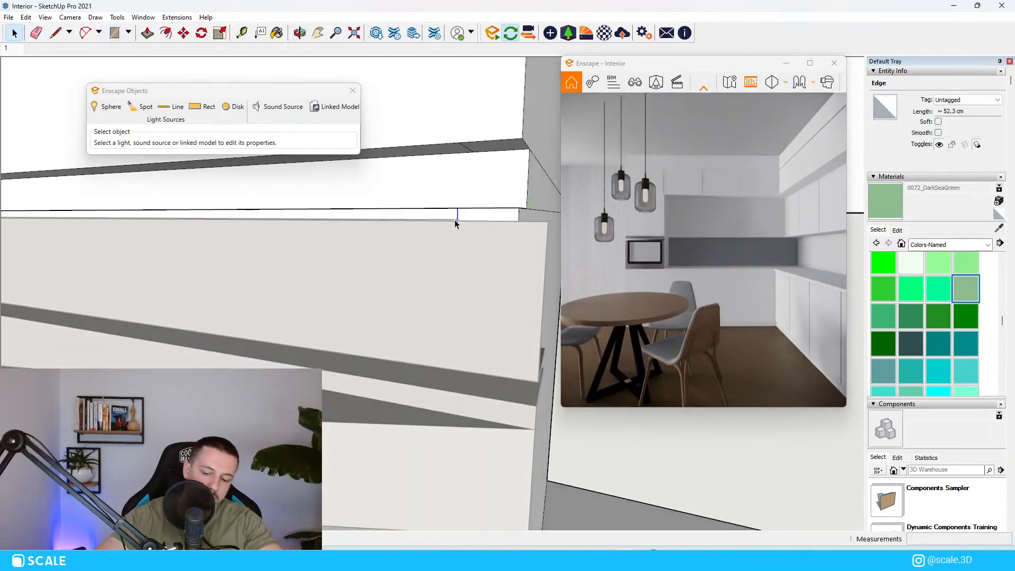
key("Delete")
Push the rectangular face behind the oven about 51.5 cm into the cabinet to form a niche.
scroll(455, 220, "down", 4)
middle_click_drag(455, 220, 613, 182)
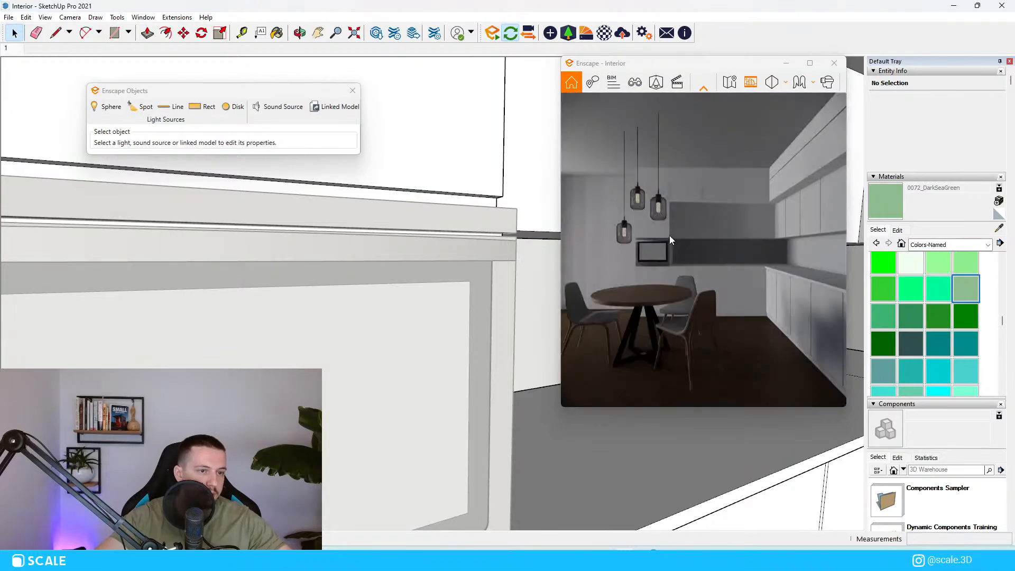
scroll(351, 376, "down", 2)
mouse_move(351, 376)
middle_mouse_down()
mouse_move(235, 319)
mouse_move(228, 333)
middle_mouse_up()
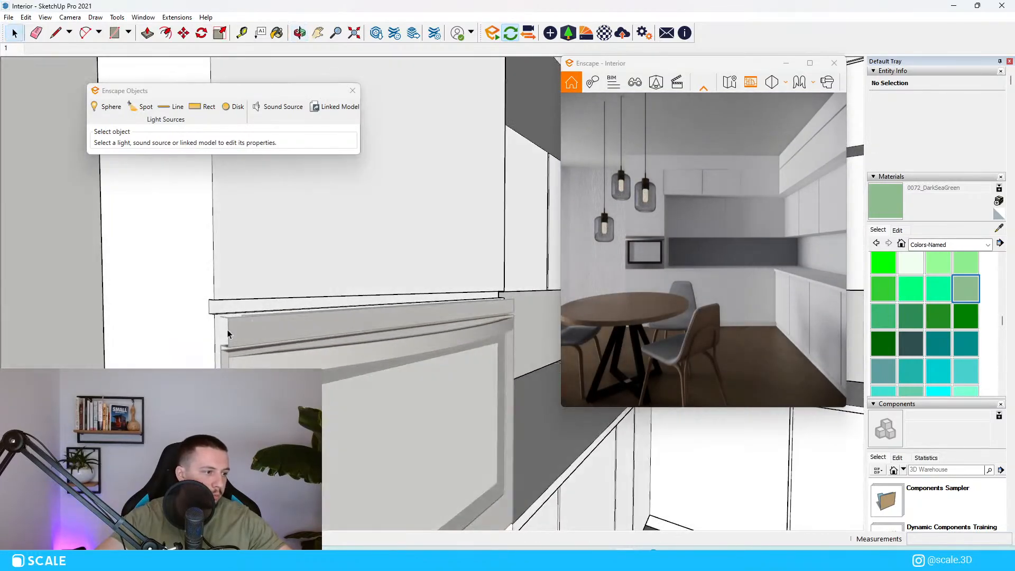
left_click(219, 332)
key("p")
left_click(215, 333)
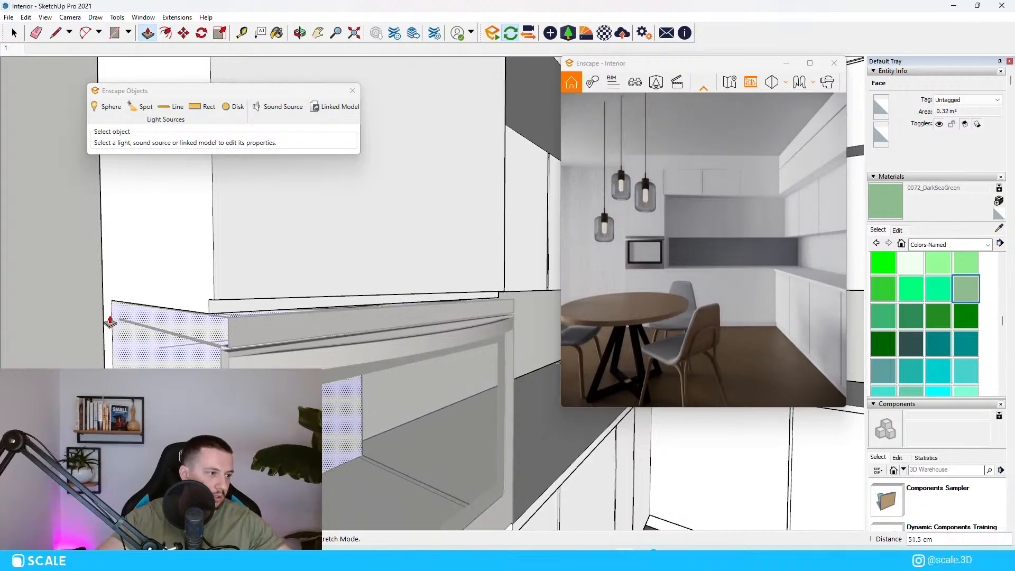
left_click(110, 321)
Draw a narrow vertical strip, about 52.3 by 1.1 cm, along one side of the niche's back face.
middle_click_drag(111, 319, 85, 301)
key("r")
scroll(122, 296, "up", 3)
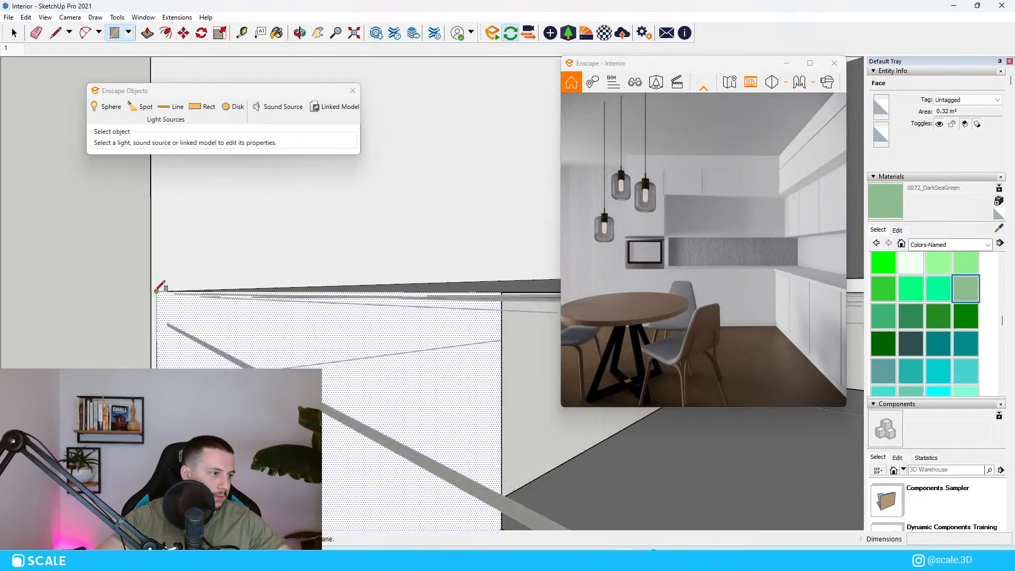
left_click(156, 291)
scroll(213, 265, "down", 3)
scroll(178, 364, "up", 4)
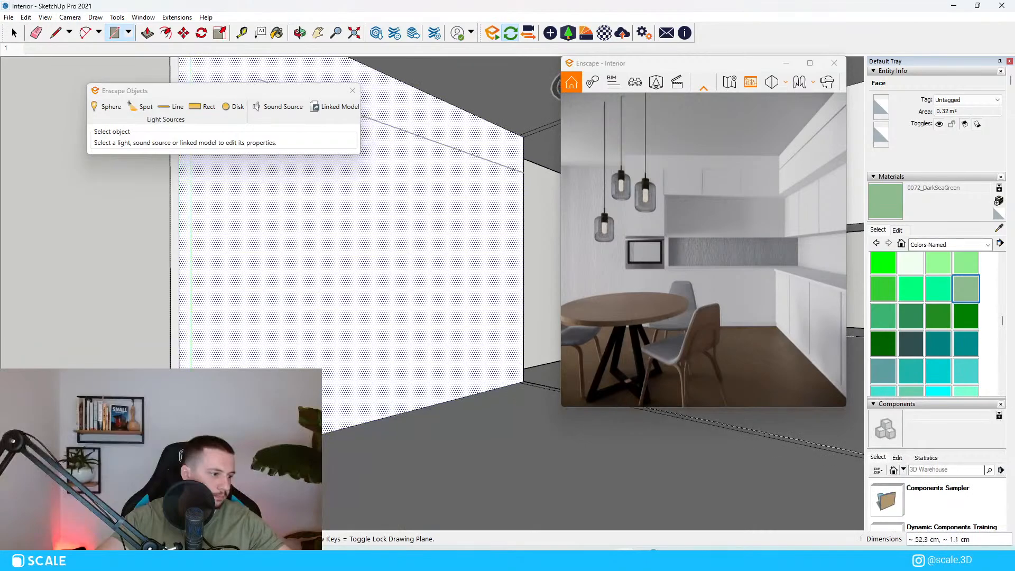
left_click(191, 467)
Pull the narrow strip forward to the cabinet front to form the niche's side panel.
key("space")
scroll(206, 465, "down", 4)
scroll(206, 465, "up", 2)
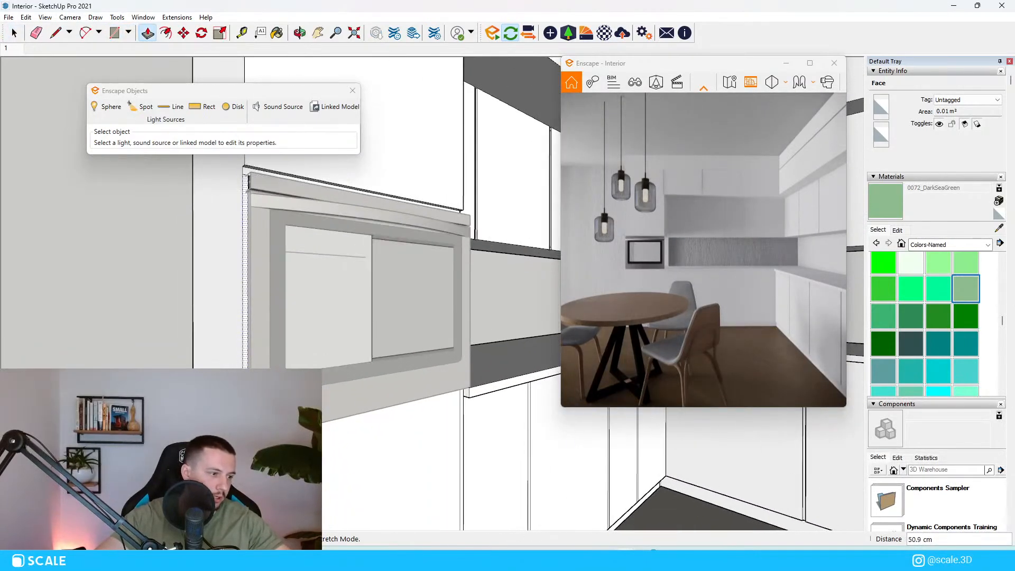
scroll(244, 439, "up", 3)
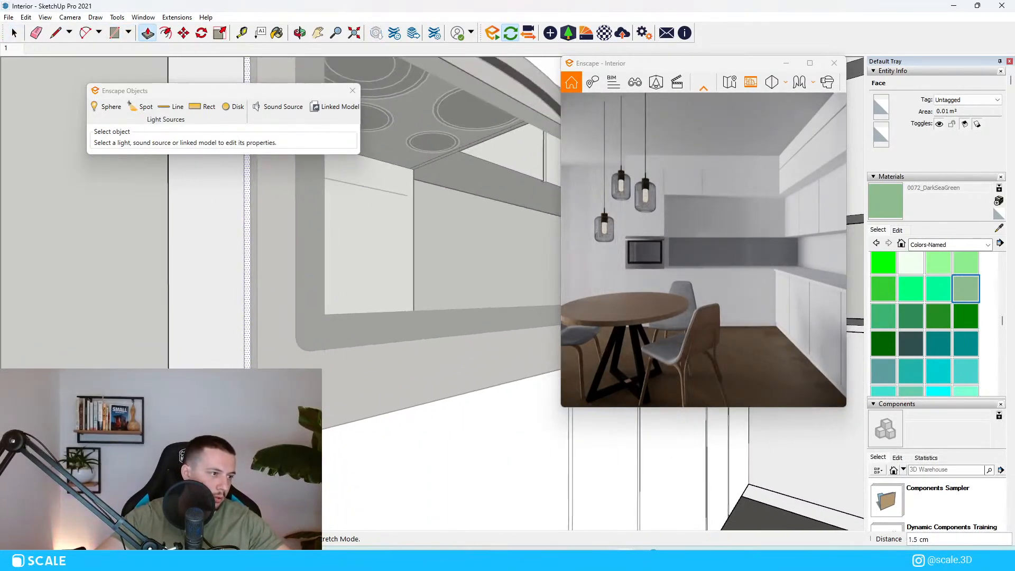
left_click(244, 439)
Draw a narrow vertical rectangle along the opposite side of the oven niche's back face, next to the backsplash.
scroll(503, 401, "down", 4)
middle_click_drag(503, 401, 550, 396)
scroll(360, 340, "up", 4)
key("r")
scroll(360, 340, "down", 3)
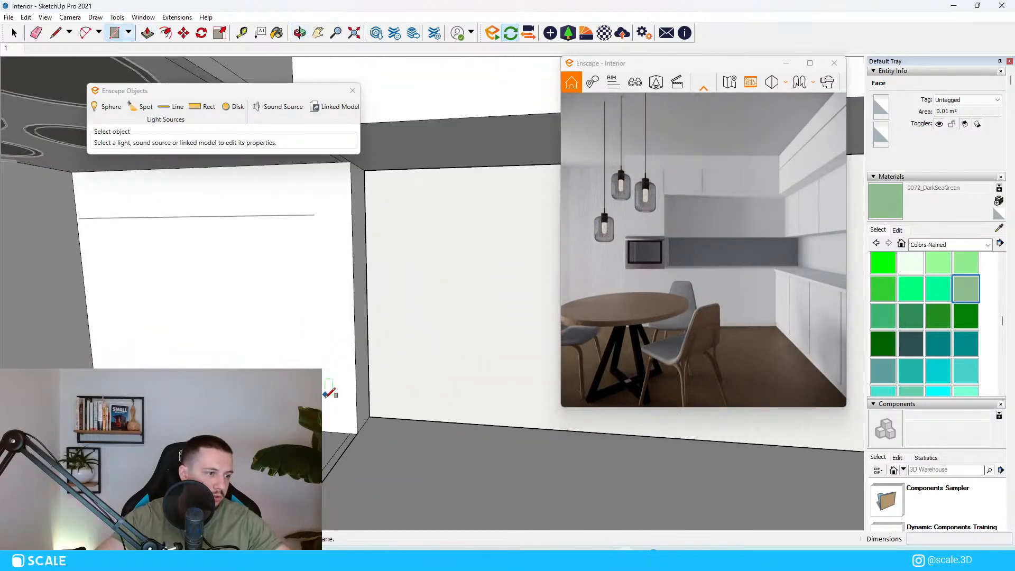
scroll(351, 423, "up", 4)
left_click(351, 446)
middle_click_drag(357, 434, 366, 268)
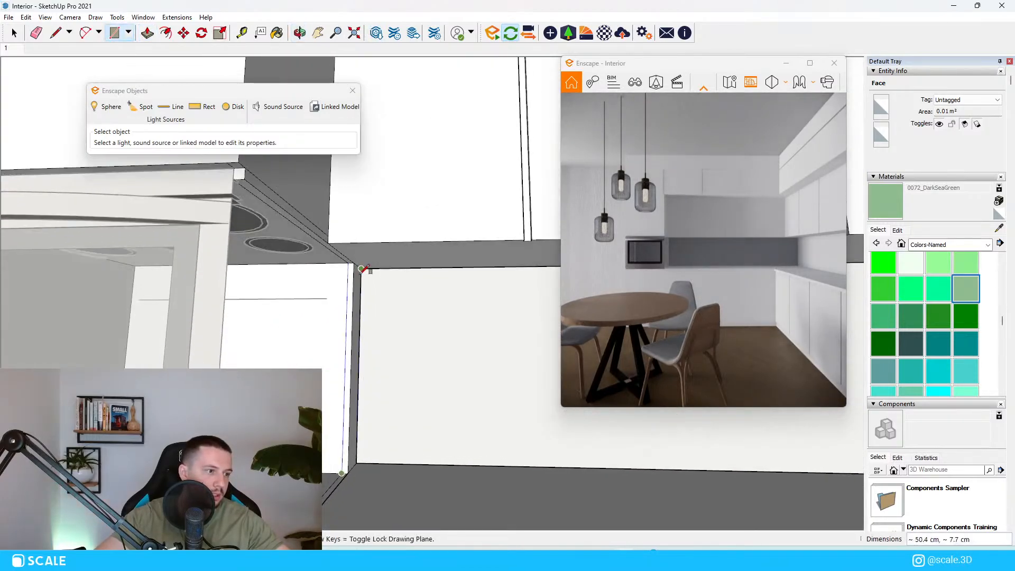
scroll(361, 254, "up", 3)
left_click(340, 255)
Pull the new strip forward about 50.9 cm to the cabinet front to form the niche's second side panel.
key("space")
left_click(341, 277)
key("p")
left_click(341, 277)
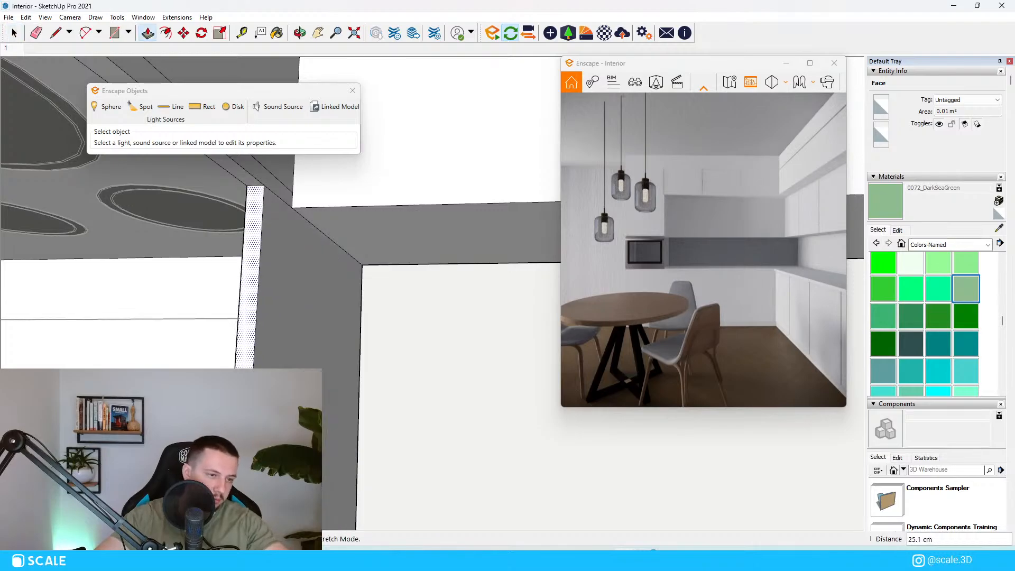
scroll(331, 375, "down", 5)
middle_click_drag(330, 375, 333, 418)
scroll(348, 449, "up", 5)
scroll(343, 475, "down", 2)
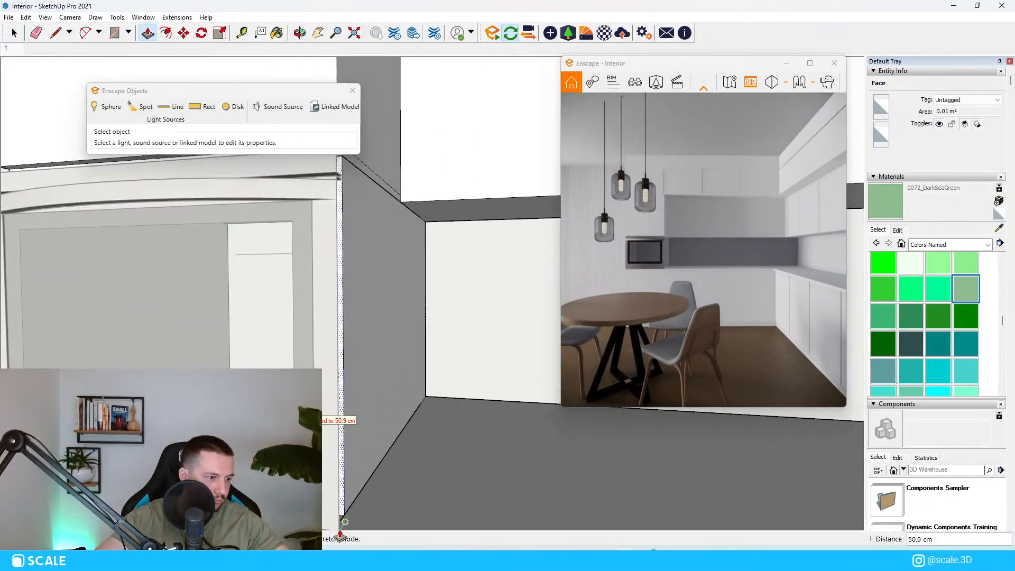
left_click(338, 511)
key("space")
key("Escape")
key("Escape")
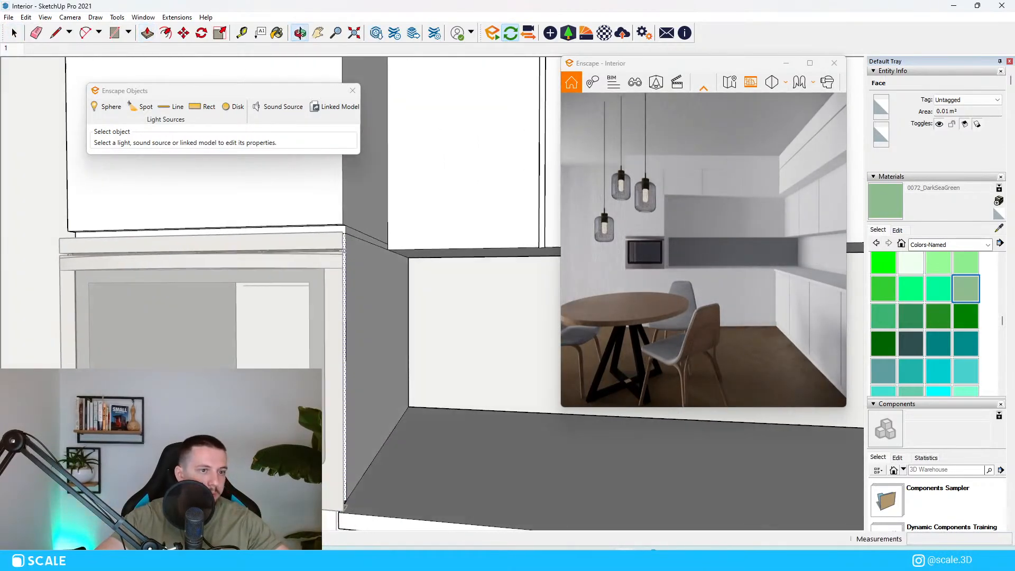
Paint the front below the oven, the two adjacent lower cabinet doors and the plinth with 0072_DarkSeaGreen.
scroll(342, 444, "down", 2)
mouse_move(382, 440)
middle_mouse_down()
mouse_move(403, 442)
mouse_move(389, 390)
mouse_move(398, 444)
mouse_move(385, 424)
middle_mouse_up()
scroll(396, 433, "down", 4)
scroll(398, 444, "down", 2)
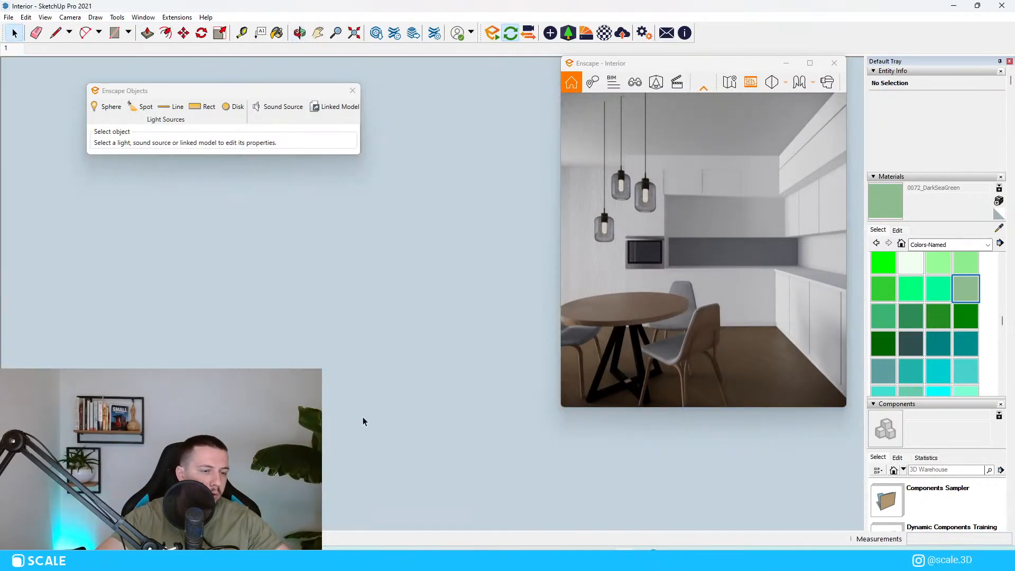
scroll(363, 417, "down", 5)
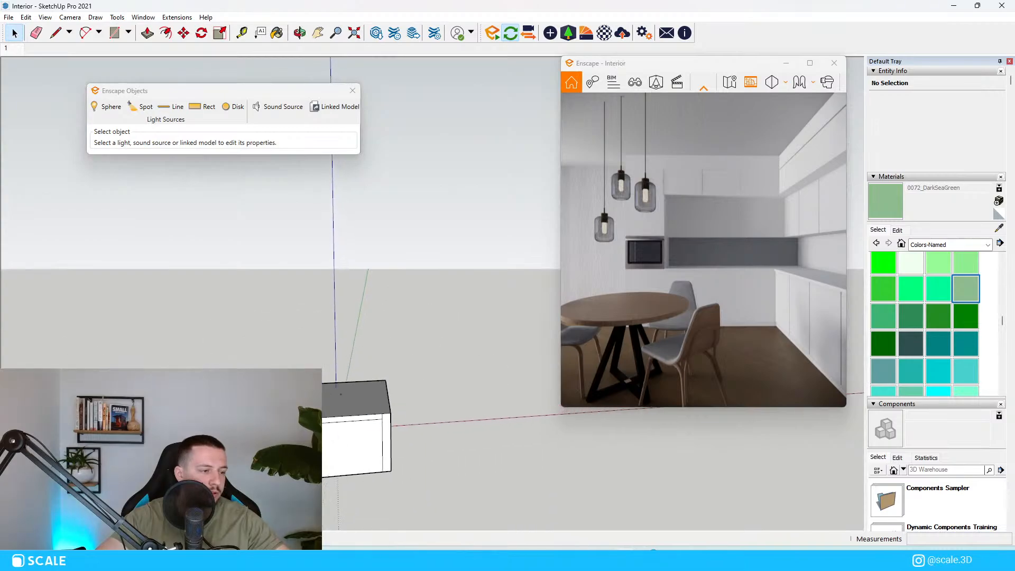
middle_click_drag(402, 439, 512, 499)
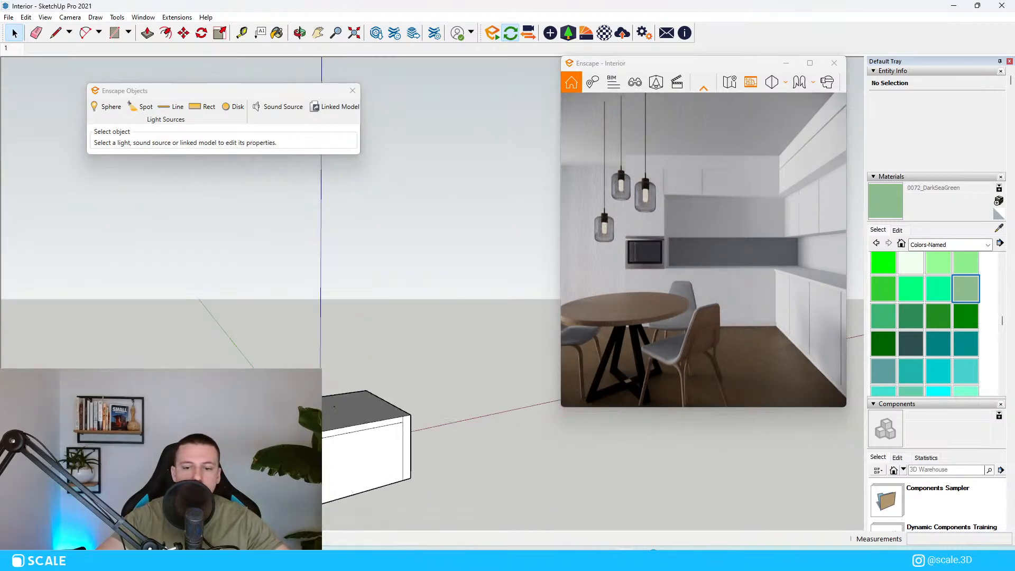
scroll(478, 409, "up", 10)
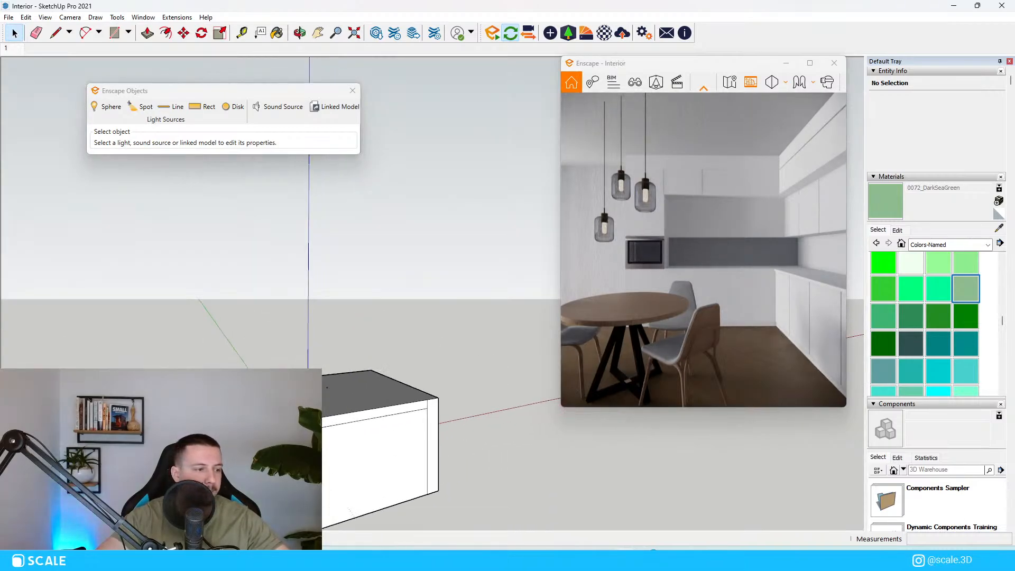
scroll(476, 407, "down", 8)
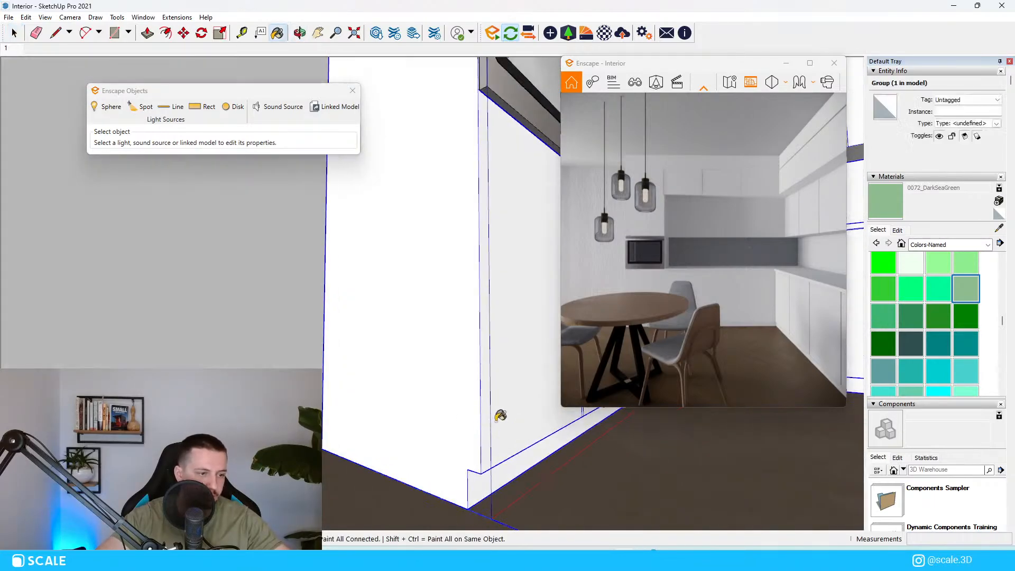
key("b")
left_click(458, 393)
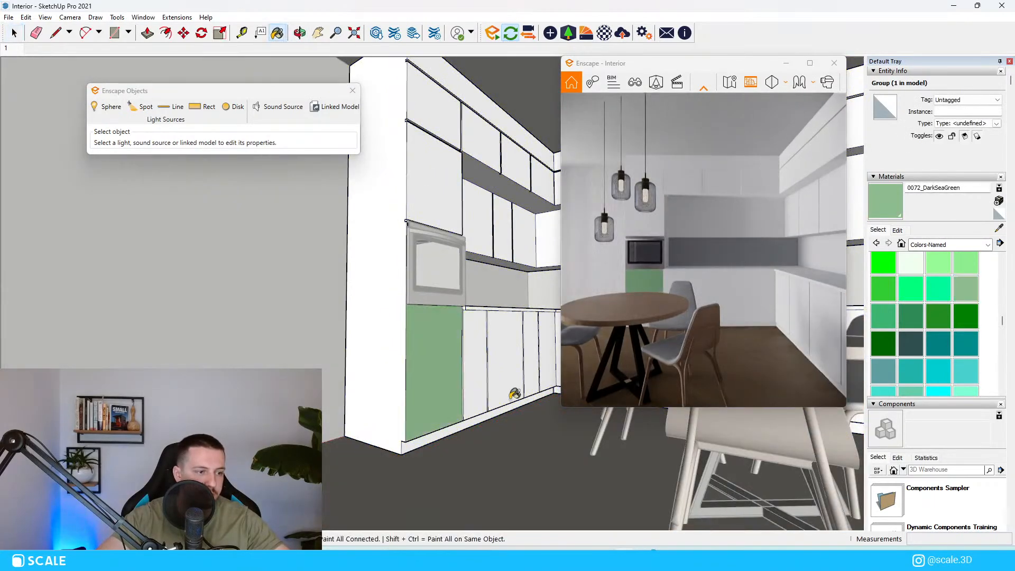
left_click(509, 396)
left_click(482, 403)
scroll(494, 402, "up", 4)
scroll(502, 412, "up", 5)
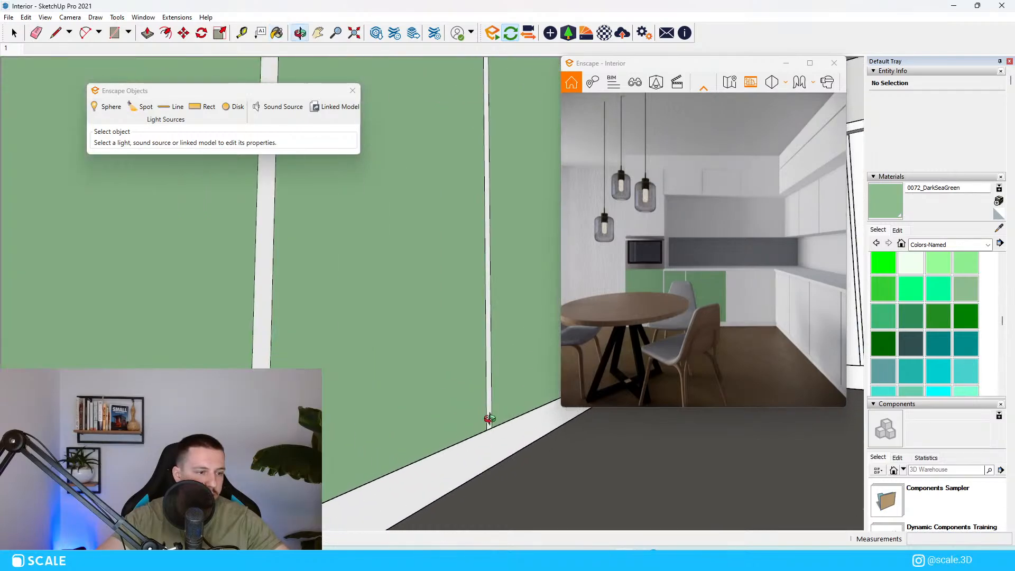
left_click(360, 483)
Push the narrow gap strips between the green lower cabinet doors inward about 1.5 cm.
key("space")
middle_click_drag(360, 483, 365, 402)
left_click(253, 341)
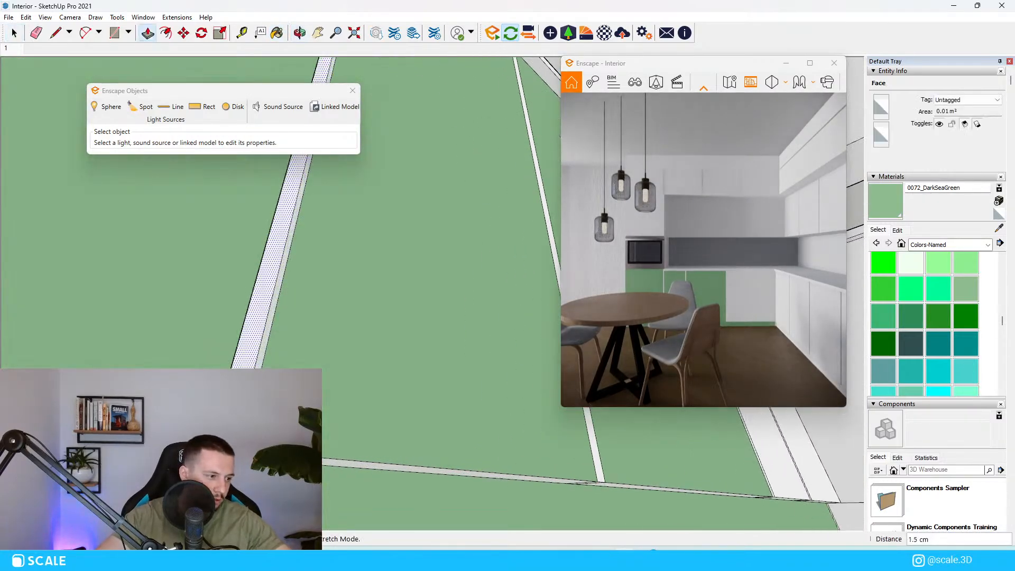
left_click(601, 477)
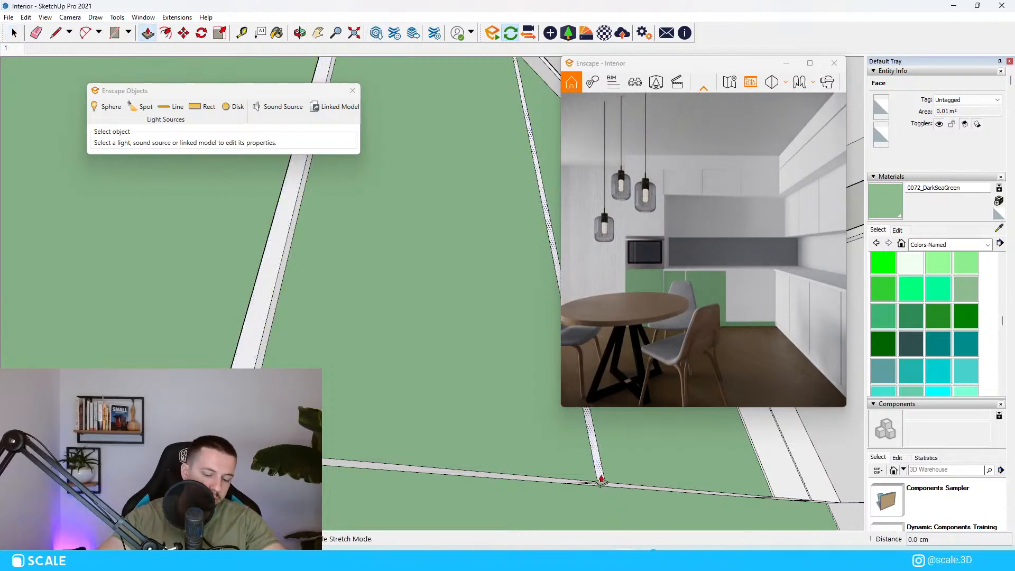
left_click(601, 481)
scroll(296, 339, "down", 2)
middle_click_drag(317, 349, 423, 523)
scroll(371, 460, "up", 3)
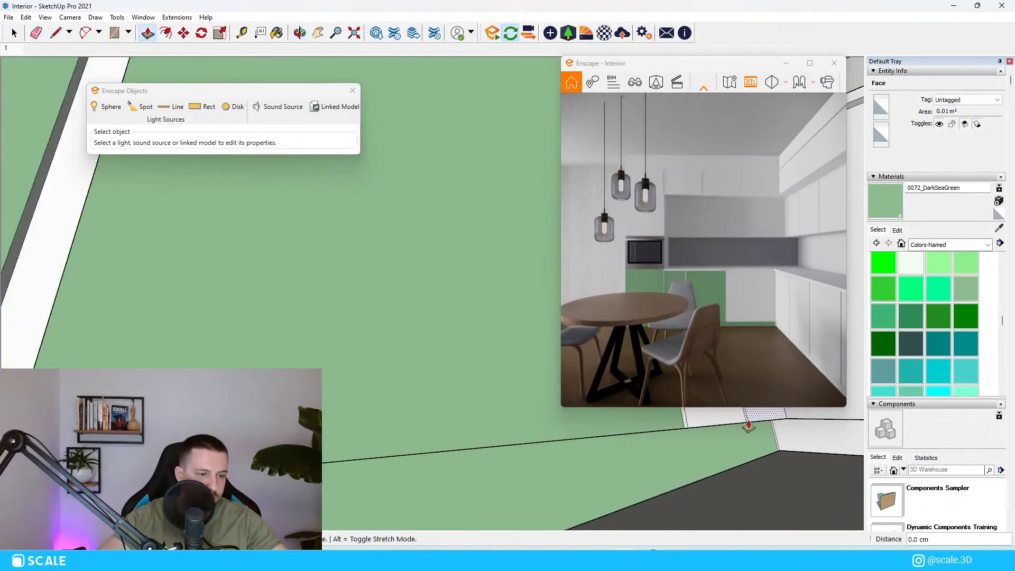
middle_click_drag(749, 427, 447, 381)
scroll(448, 384, "up", 3)
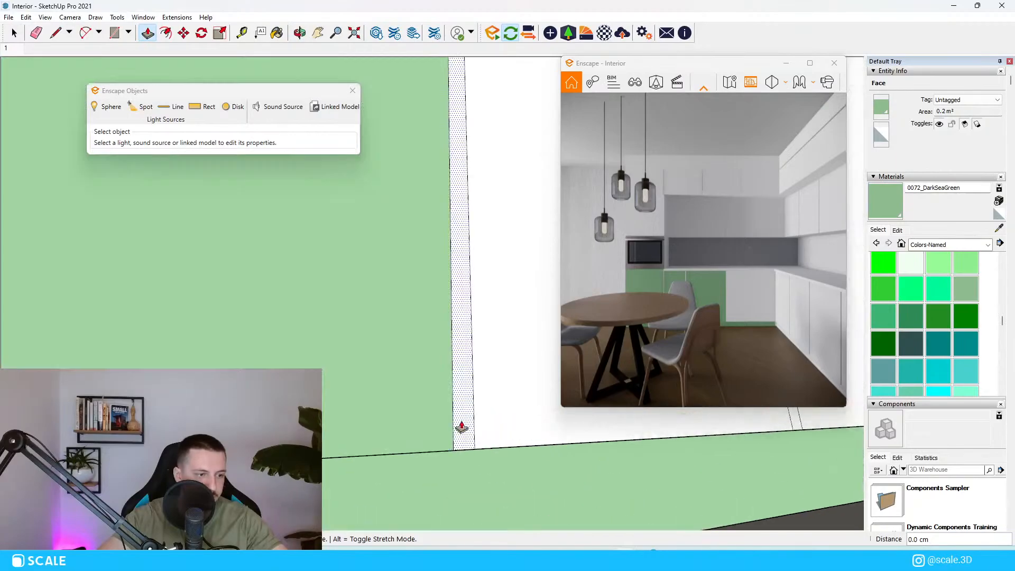
middle_click_drag(462, 428, 342, 502)
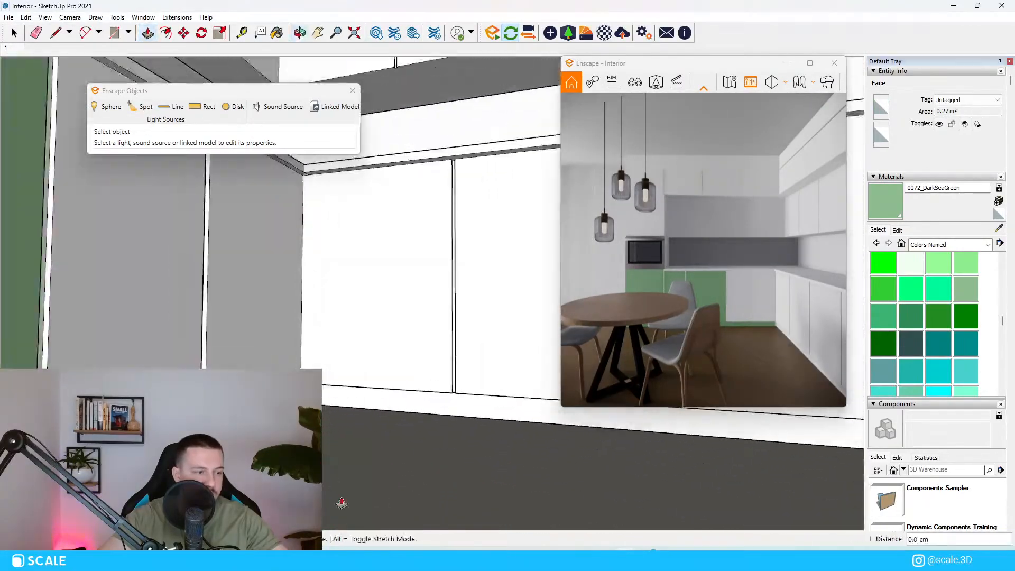
scroll(342, 502, "down", 5)
key("space")
Try to paint all faces sharing the unpainted cabinet material with 0072_DarkSeaGreen, and undo it.
scroll(374, 467, "down", 4)
middle_click_drag(340, 453, 369, 441)
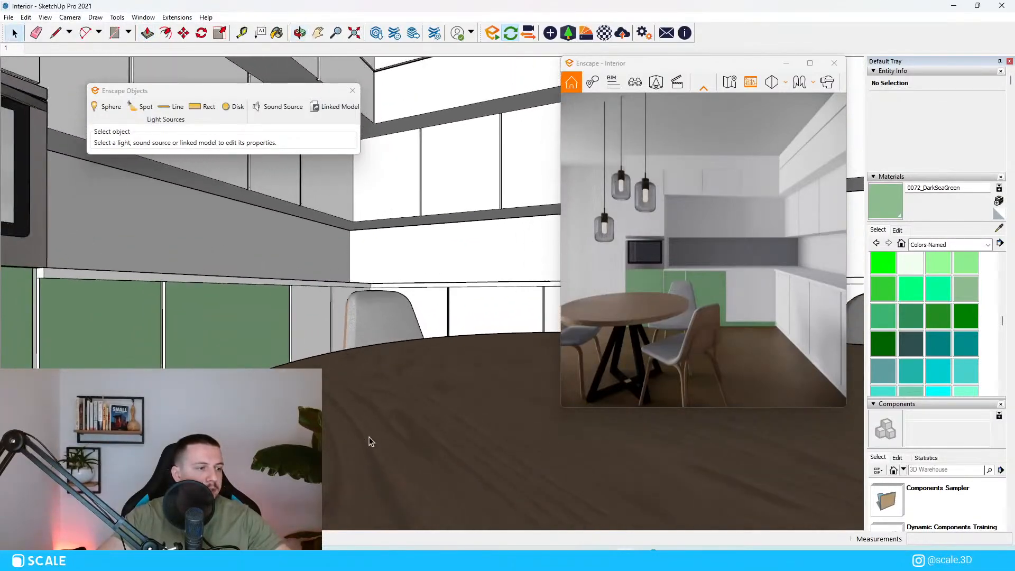
scroll(402, 382, "down", 3)
scroll(402, 370, "up", 2)
middle_click_drag(410, 264, 423, 323)
key("b")
left_click(441, 321, "shift")
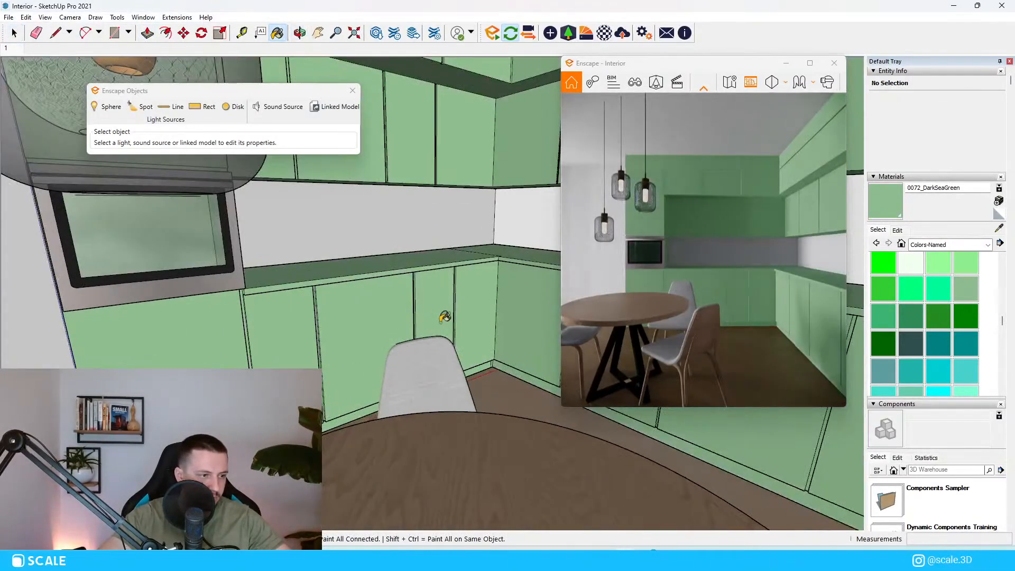
key("ctrl+z")
key("space")
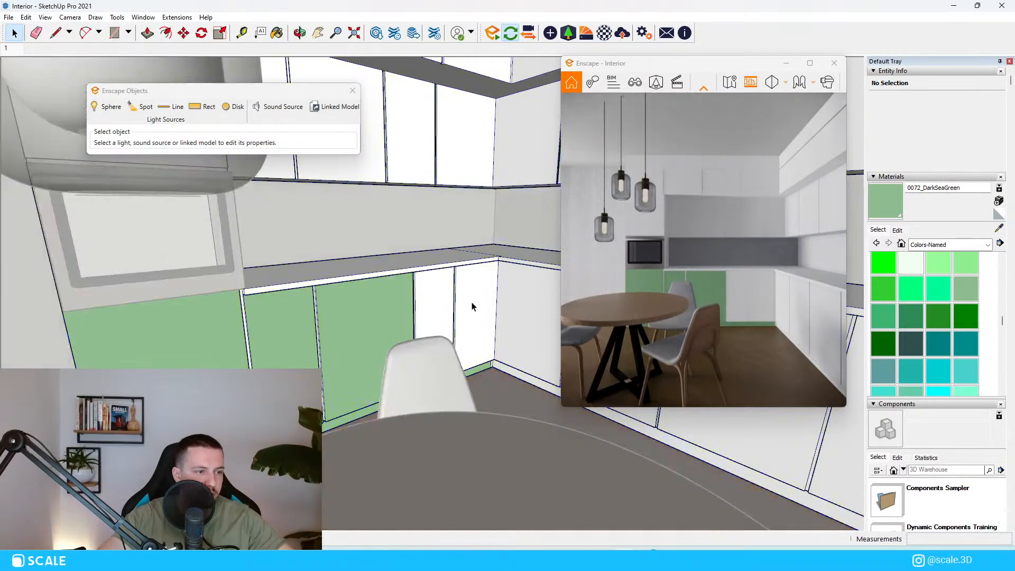
Paint the two remaining white lower doors of the oven-side cabinet run with 0072_DarkSeaGreen.
key("b")
left_click(472, 306)
left_click(433, 299)
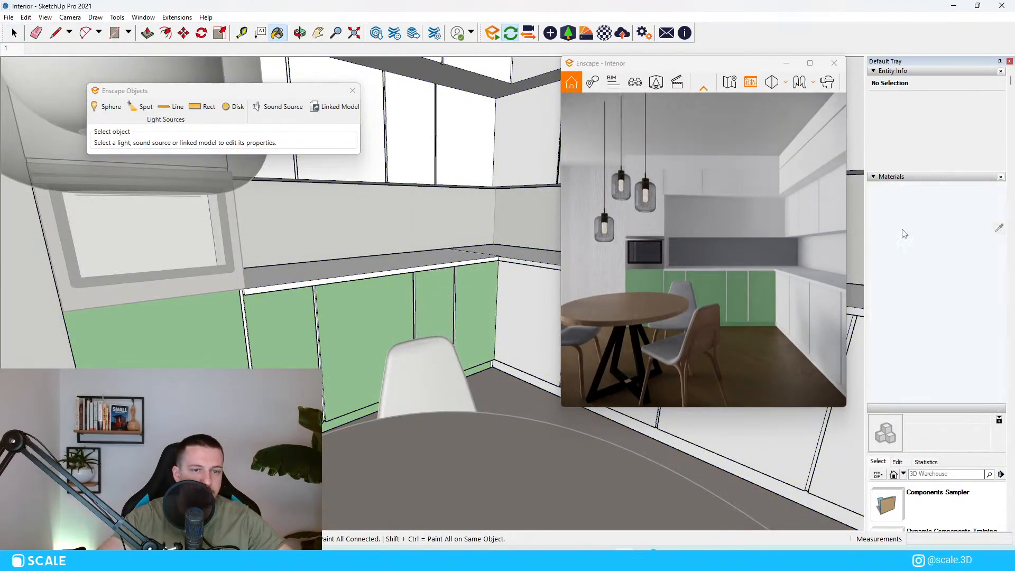
Mute the 0072_DarkSeaGreen colour to HLS hue 120, saturation 5, luminance 45, and set its Enscape roughness to 40%.
left_click_drag(918, 300, 906, 300)
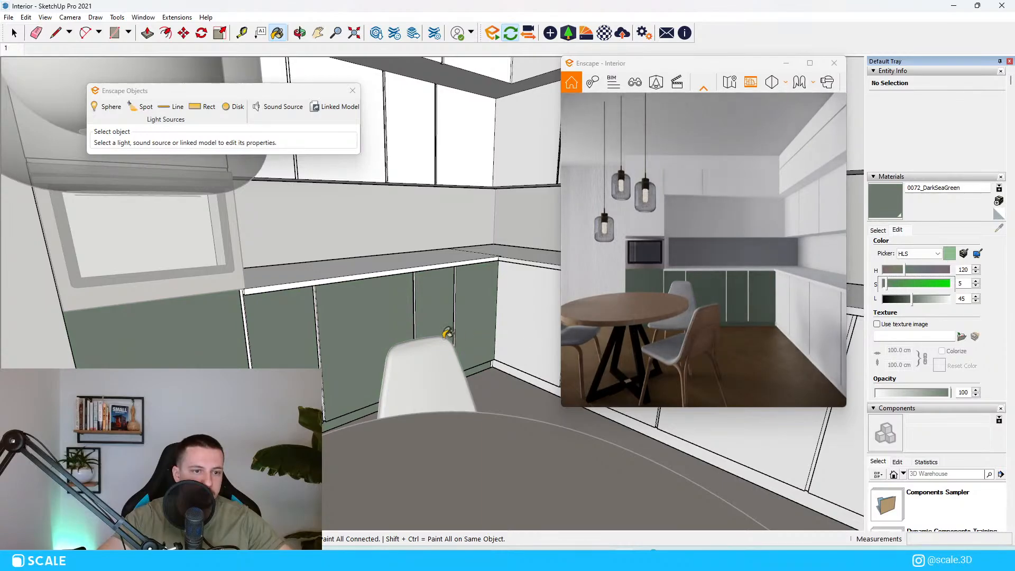
left_click(604, 33)
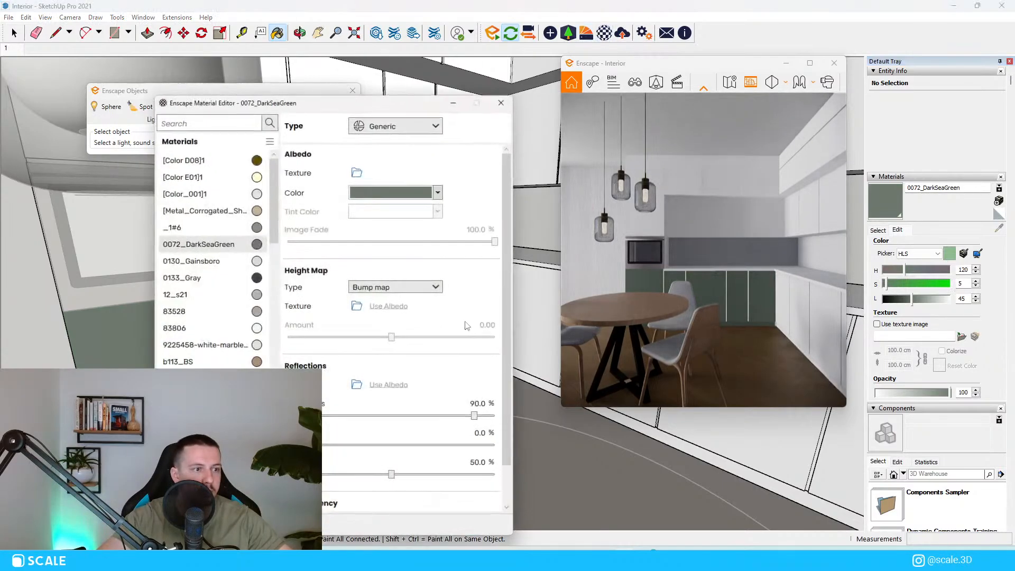
left_click(479, 406)
type("40")
key("Return")
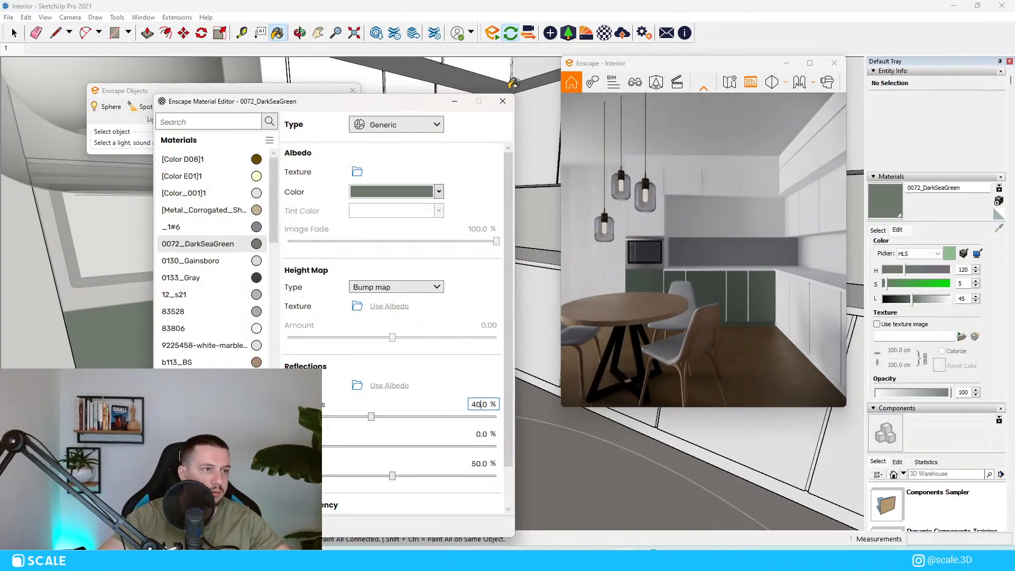
left_click(493, 102)
Paint the countertop's front edge and the gap faces beside the oven cabinet with the muted green.
scroll(242, 271, "up", 5)
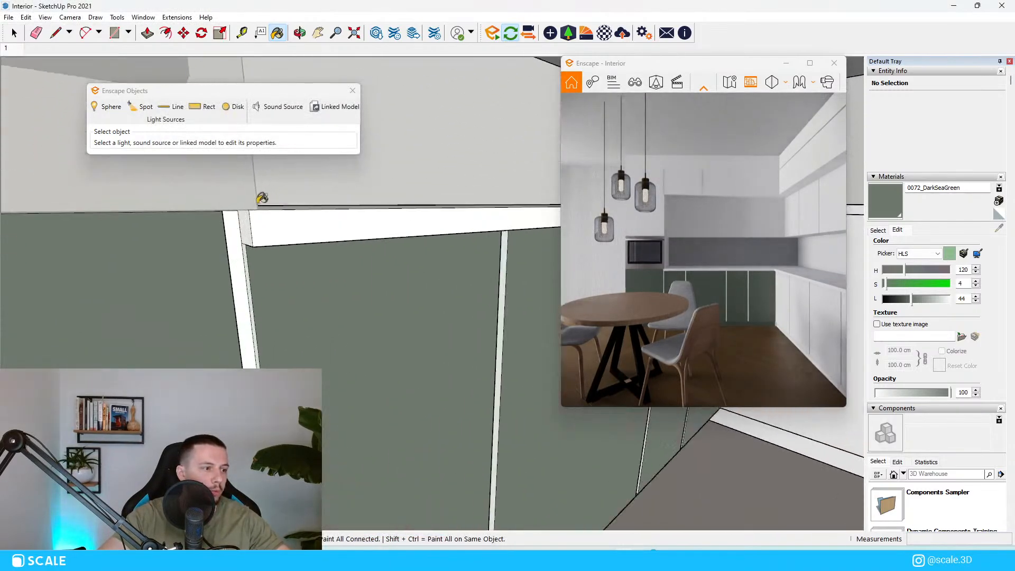
left_click(272, 252)
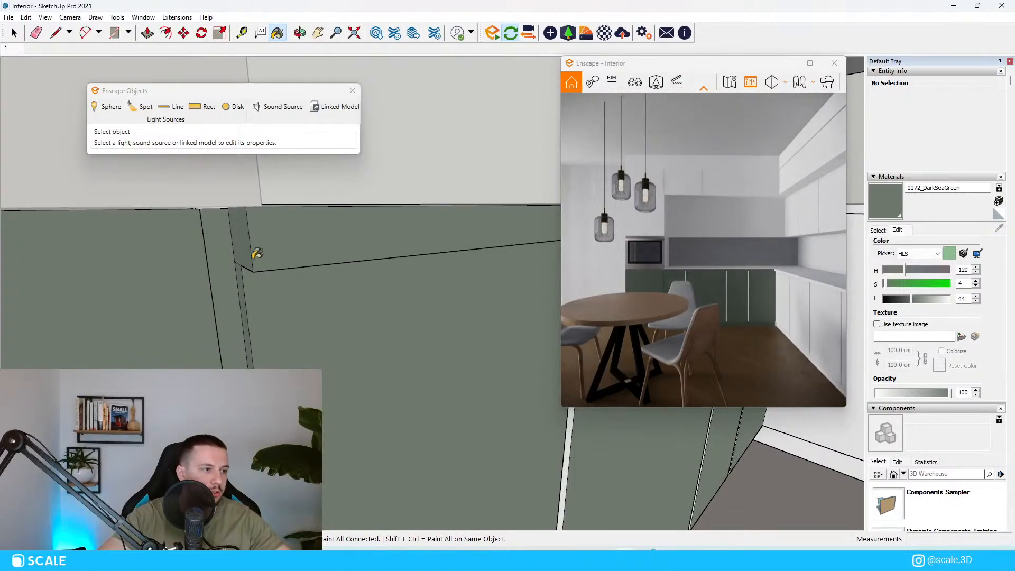
middle_click_drag(253, 258, 80, 276)
middle_click_drag(410, 284, 349, 279)
left_click(351, 248)
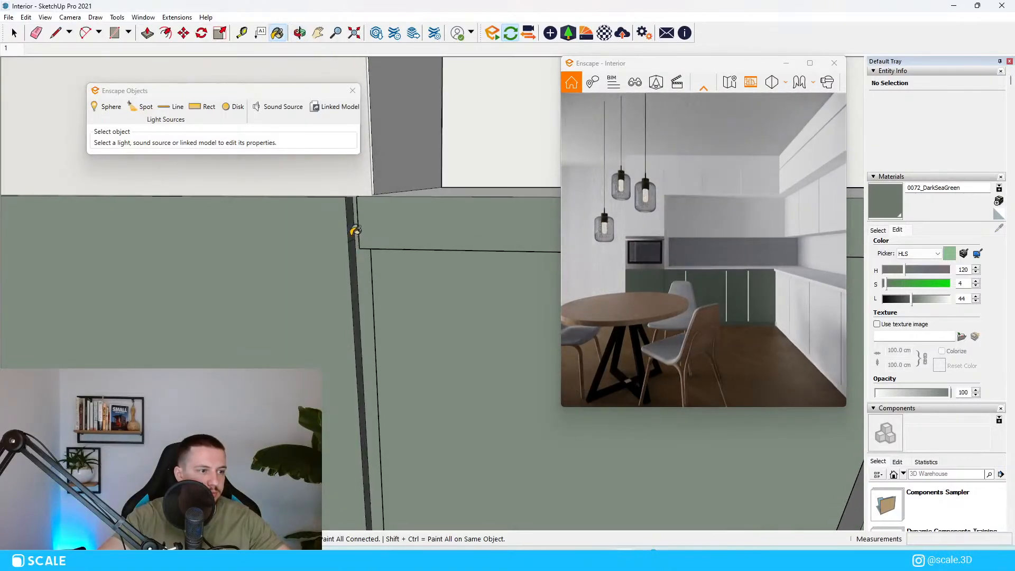
Paint the inner faces of the next gap between the lower cabinet doors with the muted green.
mouse_move(370, 370)
middle_mouse_down()
mouse_move(435, 397)
mouse_move(469, 317)
mouse_move(413, 304)
mouse_move(446, 236)
middle_mouse_up()
scroll(469, 312, "down", 5)
scroll(467, 312, "up", 7)
left_click(463, 312)
middle_click_drag(445, 182, 447, 281)
left_click(407, 242)
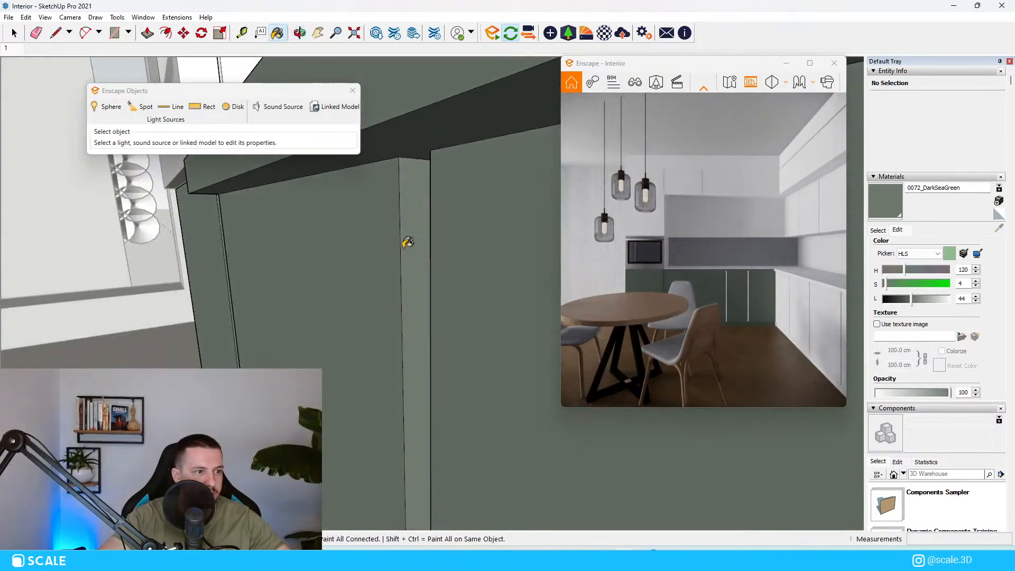
mouse_move(407, 243)
middle_mouse_down()
mouse_move(435, 363)
mouse_move(390, 326)
mouse_move(519, 247)
mouse_move(491, 230)
mouse_move(480, 298)
mouse_move(421, 360)
middle_mouse_up()
scroll(518, 247, "up", 4)
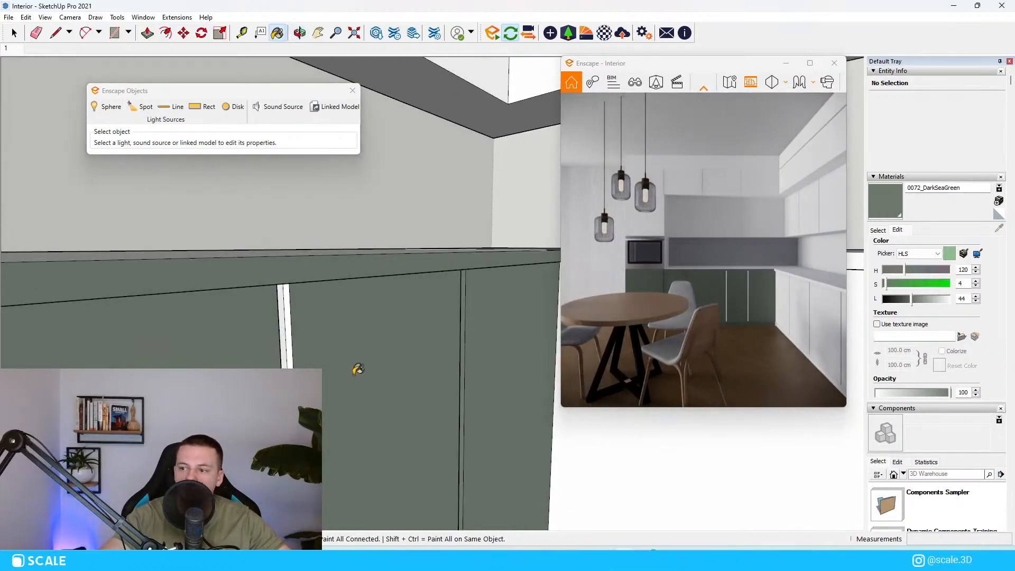
scroll(417, 352, "down", 5)
middle_click_drag(417, 351, 369, 354)
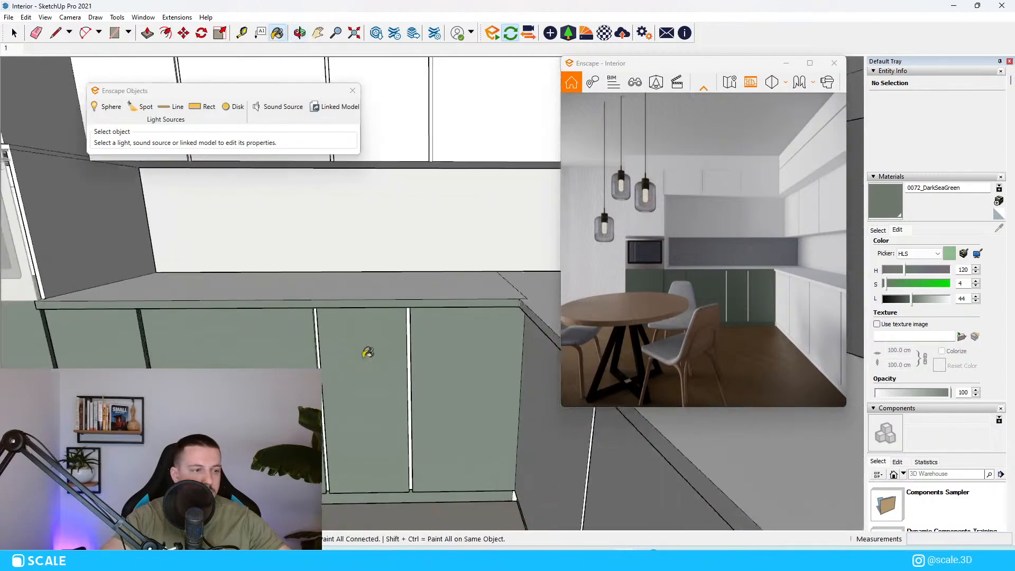
scroll(369, 360, "up", 7)
scroll(188, 325, "down", 1)
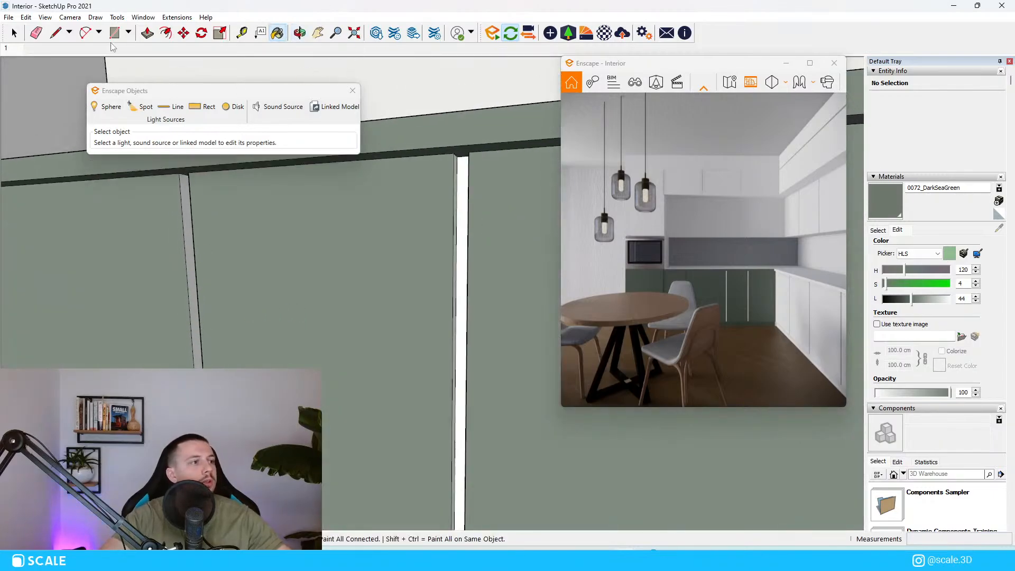
Search the Extension Warehouse for "color picker", then close the warehouse window.
left_click(174, 18)
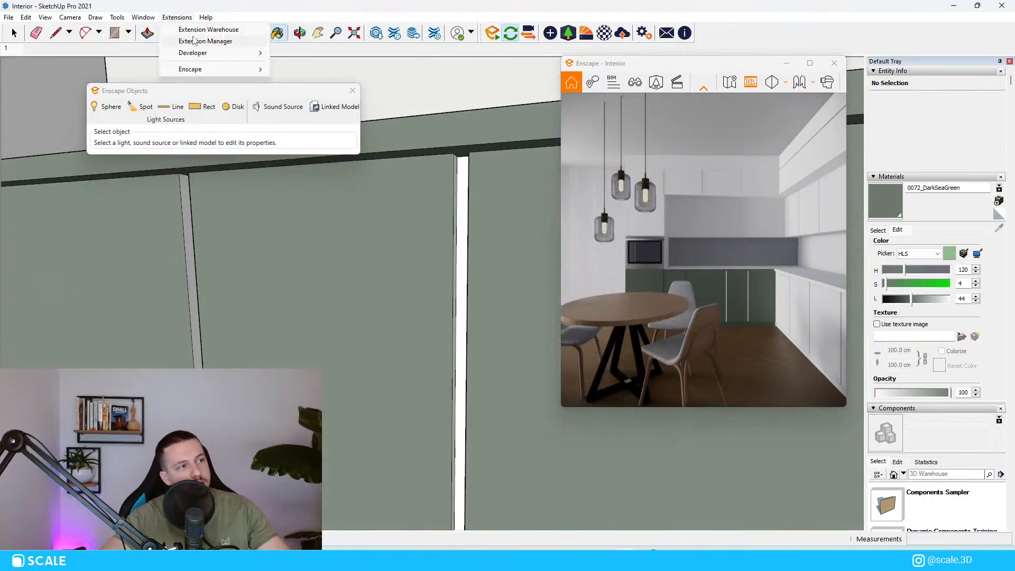
left_click(193, 30)
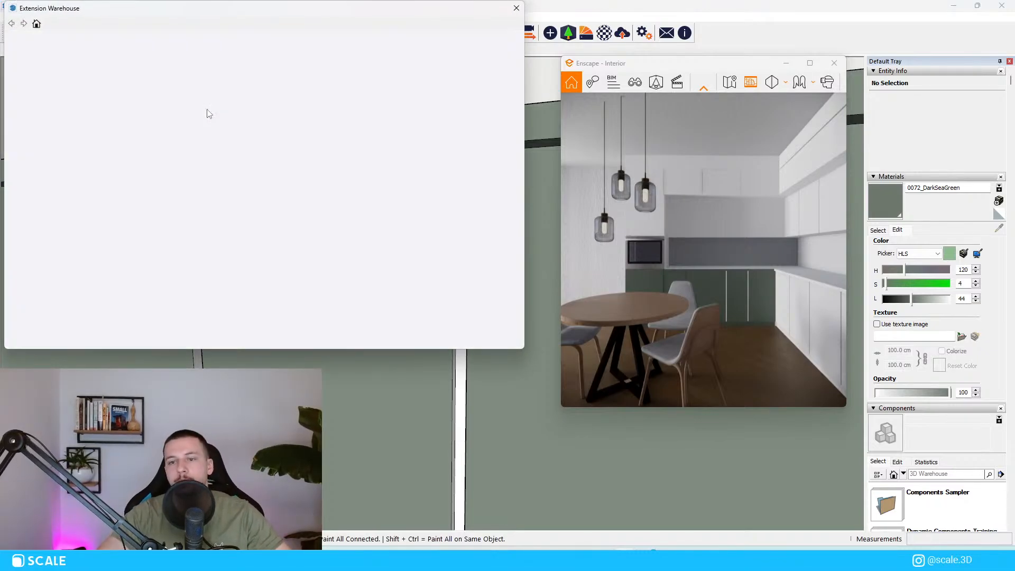
left_click_drag(299, 3, 341, 73)
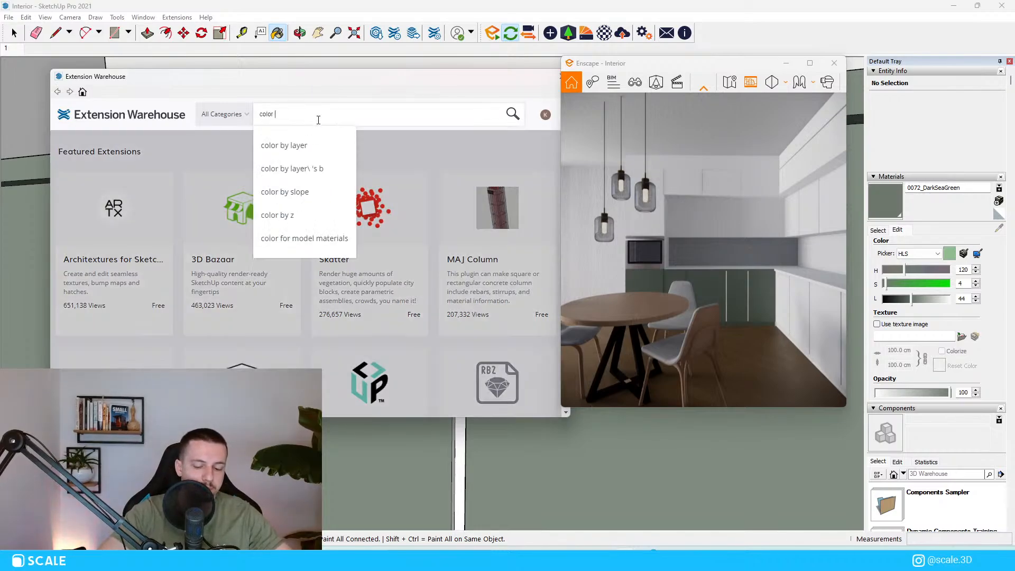
type("picker")
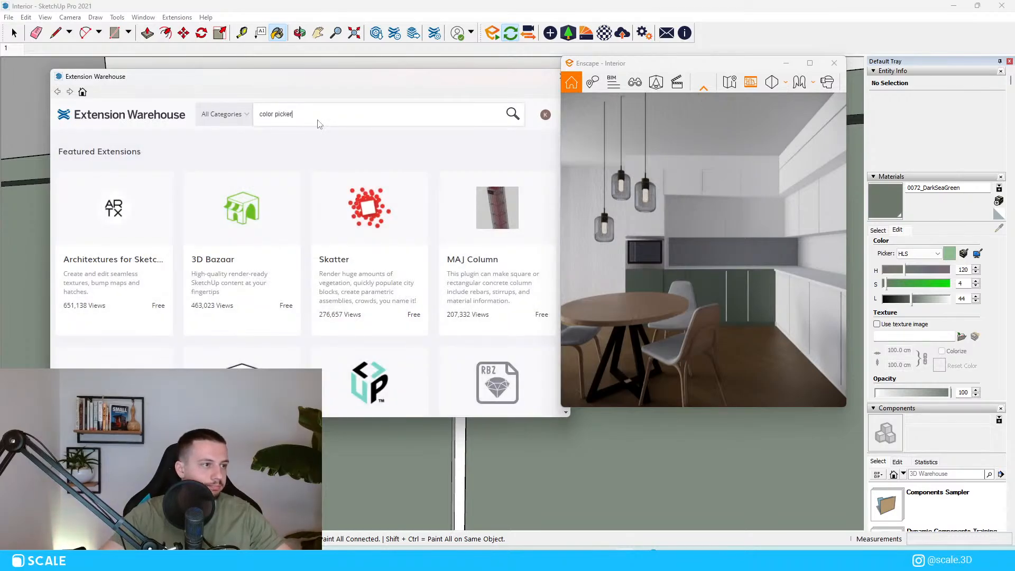
key("Return")
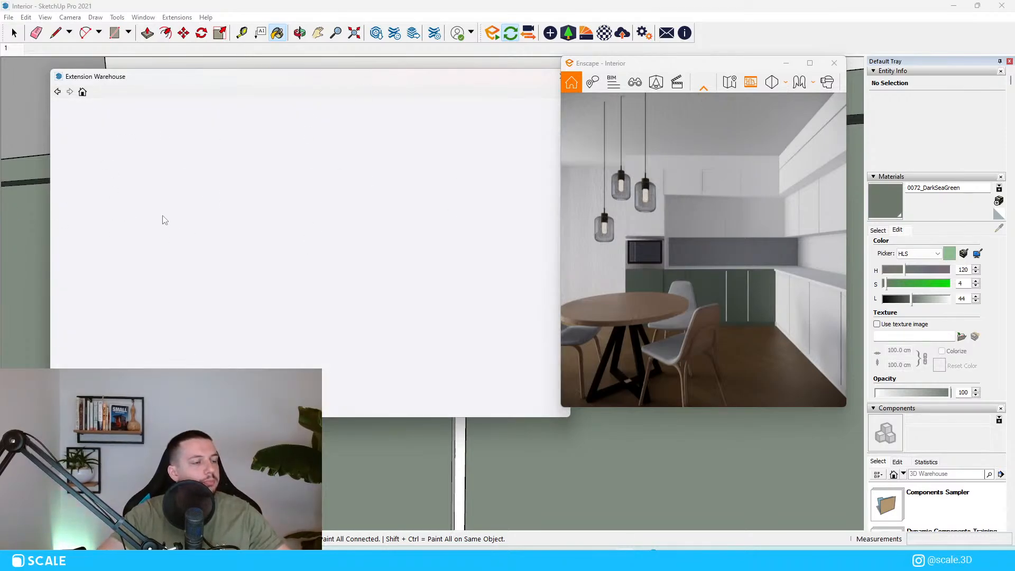
left_click(556, 74)
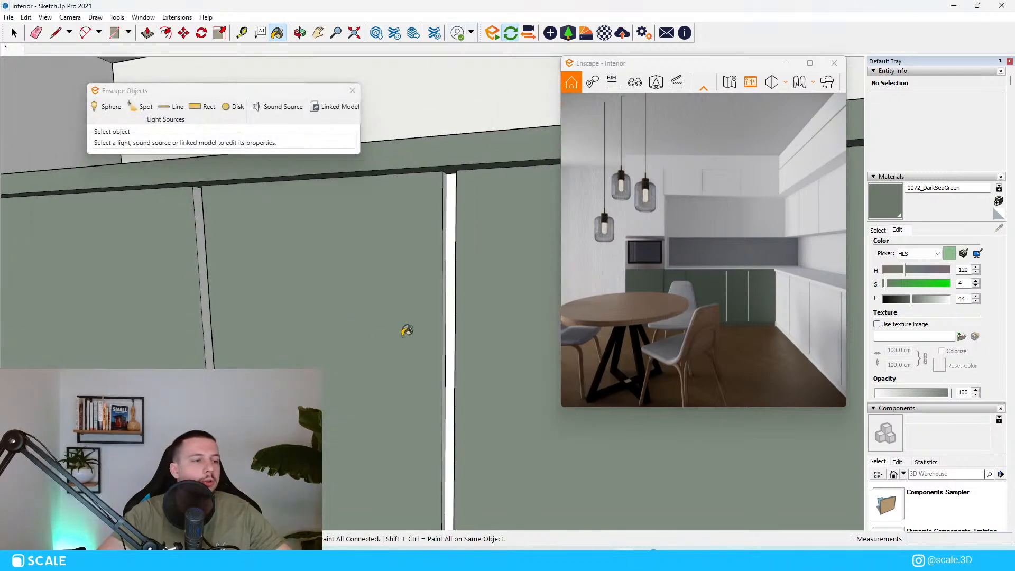
Paint the inner faces of the last two white gaps between the oven-side lower doors with the muted green.
scroll(475, 243, "up", 3)
left_click(442, 261)
left_click(431, 276)
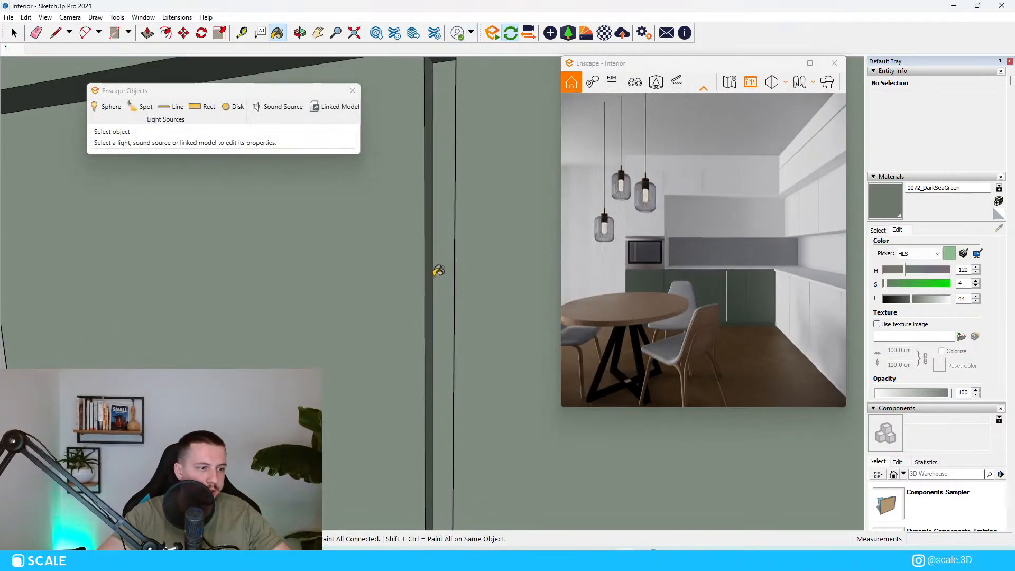
middle_click_drag(432, 277, 468, 291)
scroll(466, 318, "down", 1)
scroll(465, 326, "down", 5)
scroll(343, 343, "up", 5)
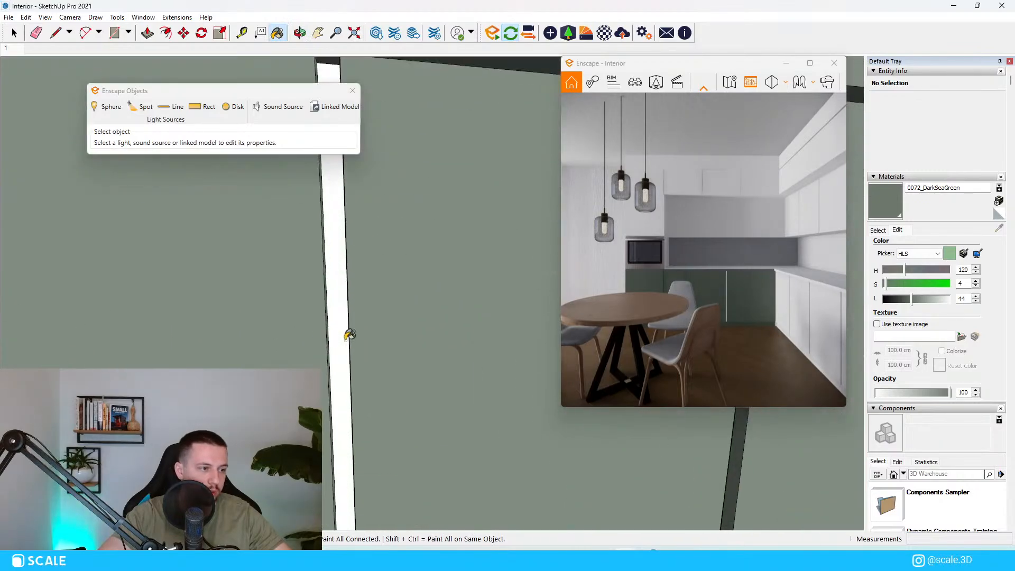
left_click(346, 339)
scroll(341, 338, "up", 2)
mouse_move(336, 337)
middle_mouse_down()
mouse_move(267, 318)
mouse_move(389, 324)
mouse_move(421, 333)
mouse_move(342, 325)
mouse_move(469, 344)
middle_mouse_up()
left_click(272, 311)
scroll(342, 325, "down", 5)
scroll(451, 329, "down", 3)
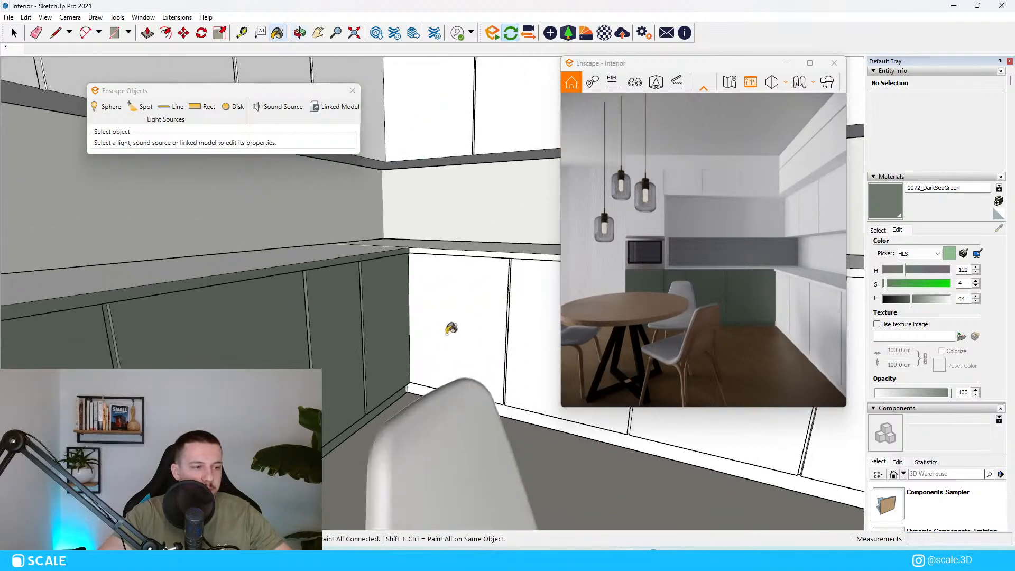
Paint the first lower door of the adjoining cabinet run and the plinth around the corner with the muted green.
scroll(471, 379, "up", 4)
left_click(491, 402)
left_click(401, 365)
scroll(304, 361, "up", 3)
left_click(280, 351)
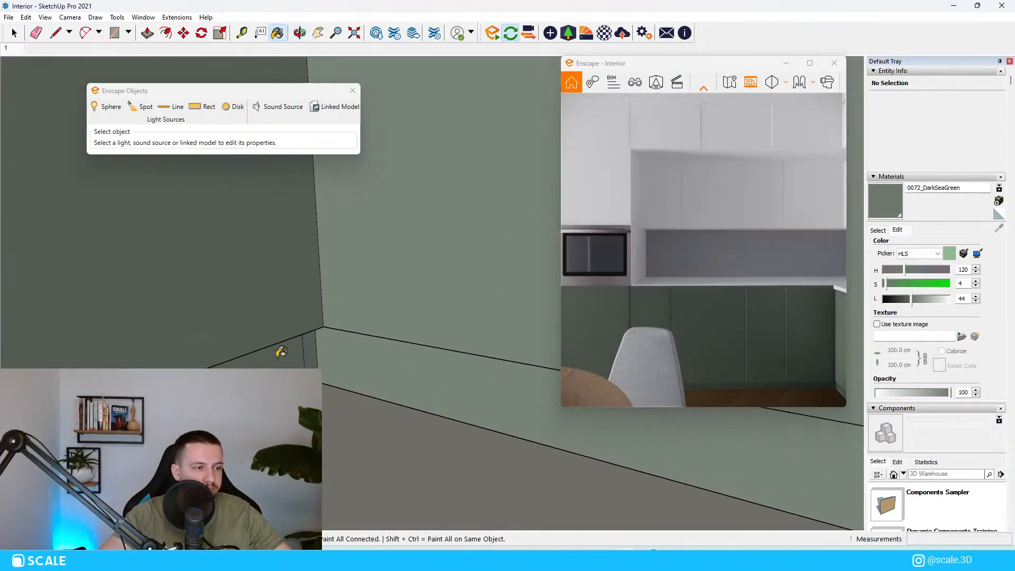
scroll(281, 351, "down", 3)
scroll(435, 366, "up", 3)
Paint the next two lower doors of the adjoining run and the gap faces between them with the muted green.
left_click(435, 364)
left_click(441, 370)
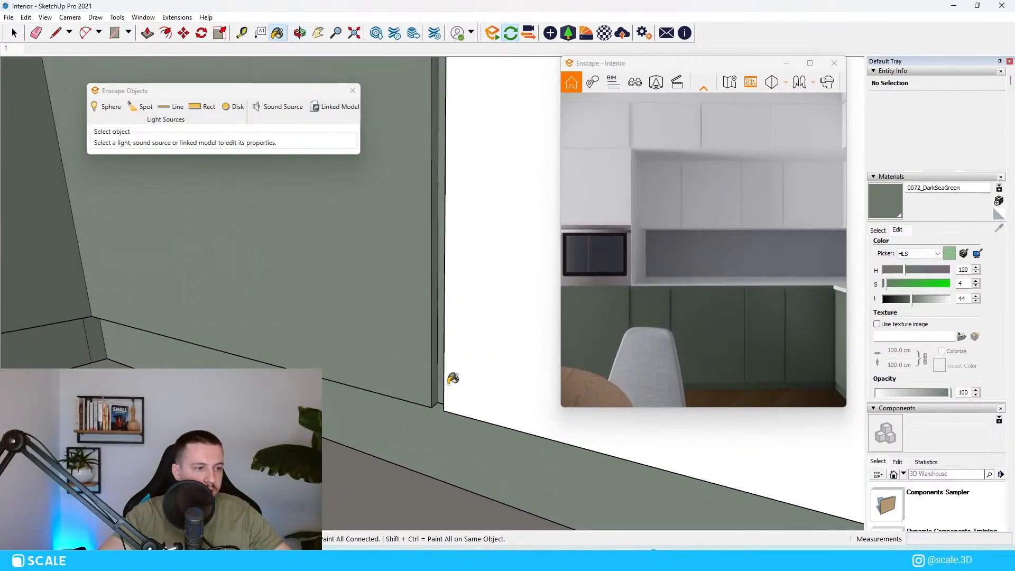
left_click(453, 380)
scroll(340, 373, "down", 4)
mouse_move(340, 374)
middle_mouse_down()
mouse_move(370, 392)
mouse_move(372, 367)
mouse_move(455, 354)
mouse_move(388, 328)
mouse_move(439, 354)
mouse_move(415, 354)
mouse_move(432, 350)
mouse_move(412, 342)
mouse_move(420, 353)
mouse_move(192, 332)
middle_mouse_up()
left_click(372, 367)
scroll(330, 337, "up", 6)
left_click(354, 335)
left_click(384, 329)
left_click(407, 358)
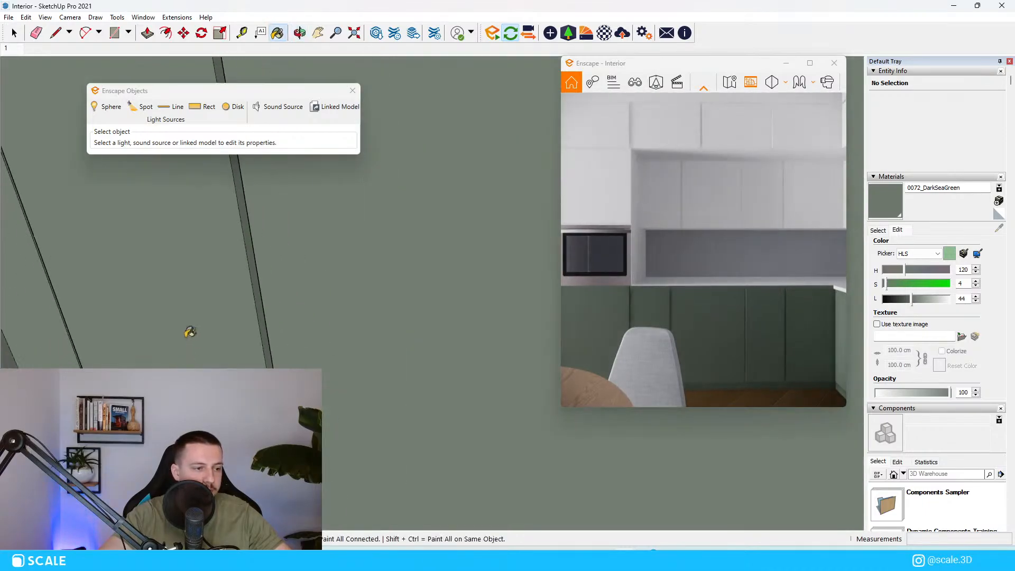
scroll(191, 332, "down", 5)
Restore saved view 1 in Enscape and bring the Enscape preview window back in front of the model.
left_click(636, 85)
left_click(608, 206)
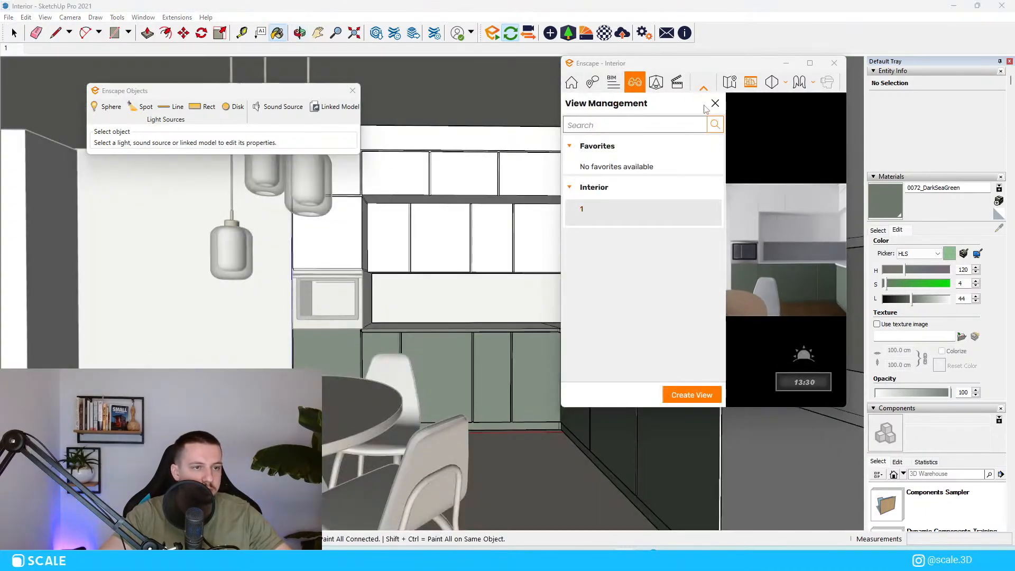
middle_click_drag(515, 372, 322, 314)
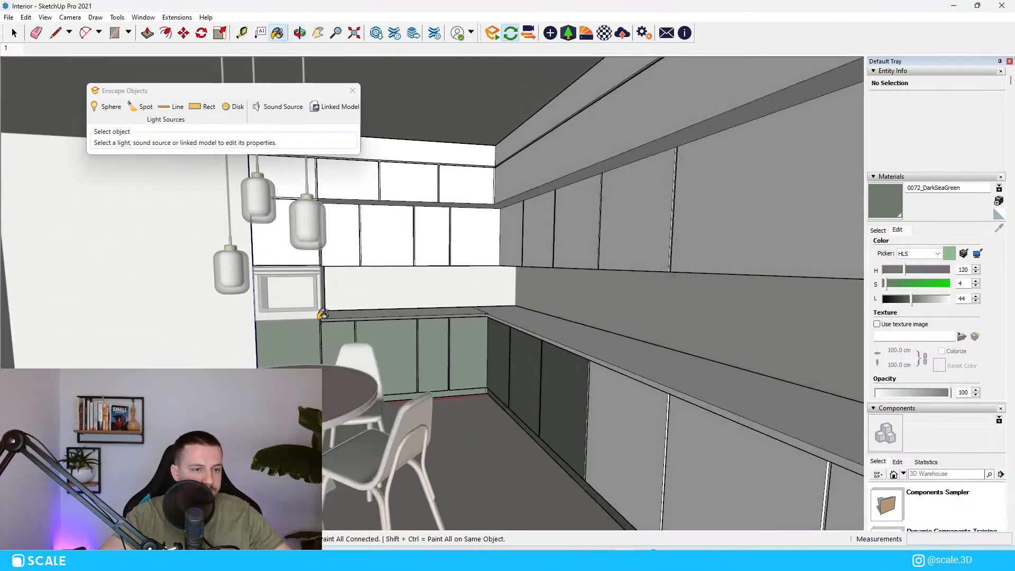
left_click(916, 550)
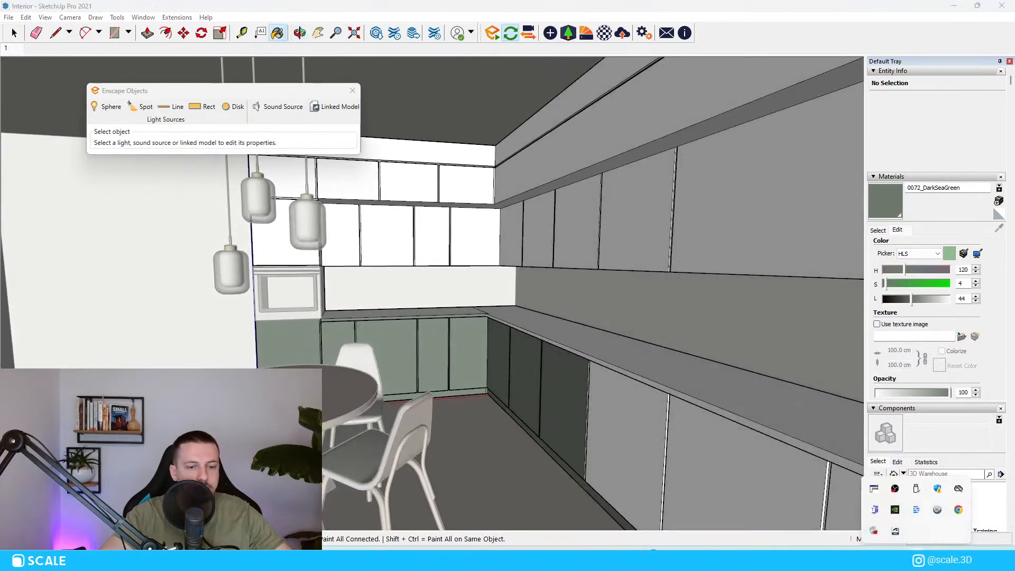
right_click(874, 489)
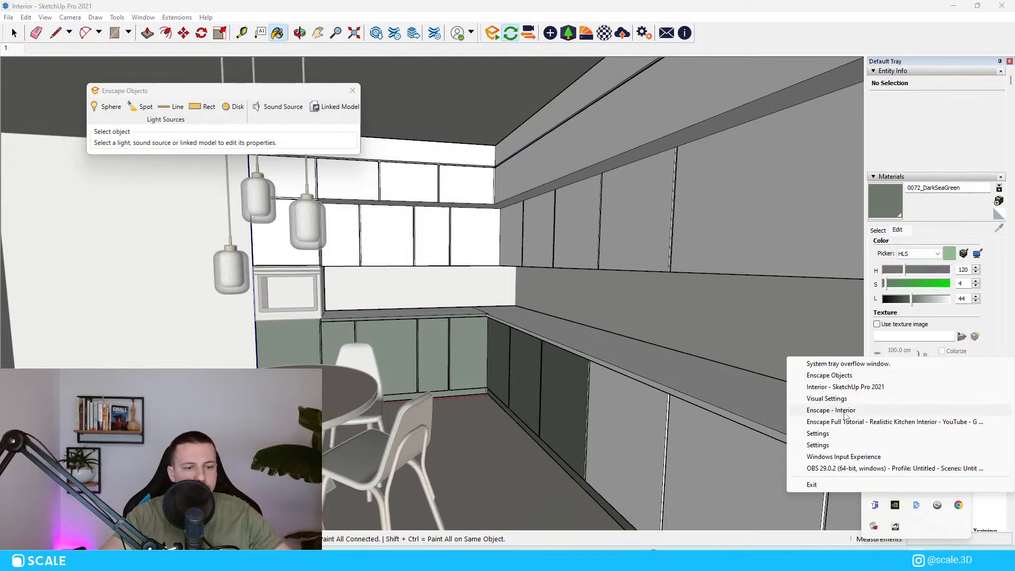
left_click(845, 412)
Tune the 0072_DarkSeaGreen colour to HLS hue 119 and saturation 3, using the reference photo beside the model for comparison.
scroll(323, 321, "down", 6)
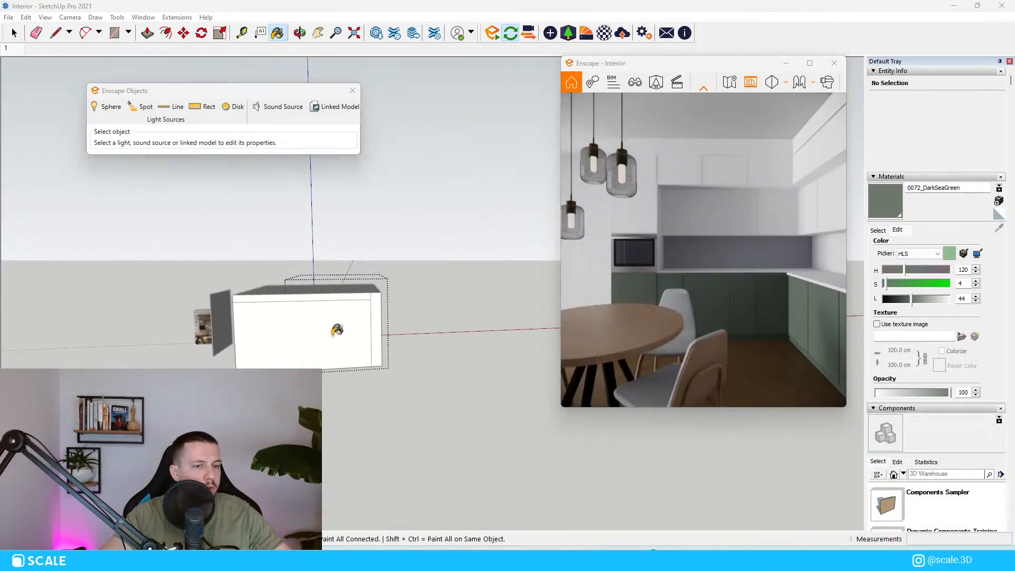
mouse_move(333, 333)
middle_mouse_down()
mouse_move(265, 330)
mouse_move(334, 277)
mouse_move(393, 254)
middle_mouse_up()
scroll(266, 331, "up", 6)
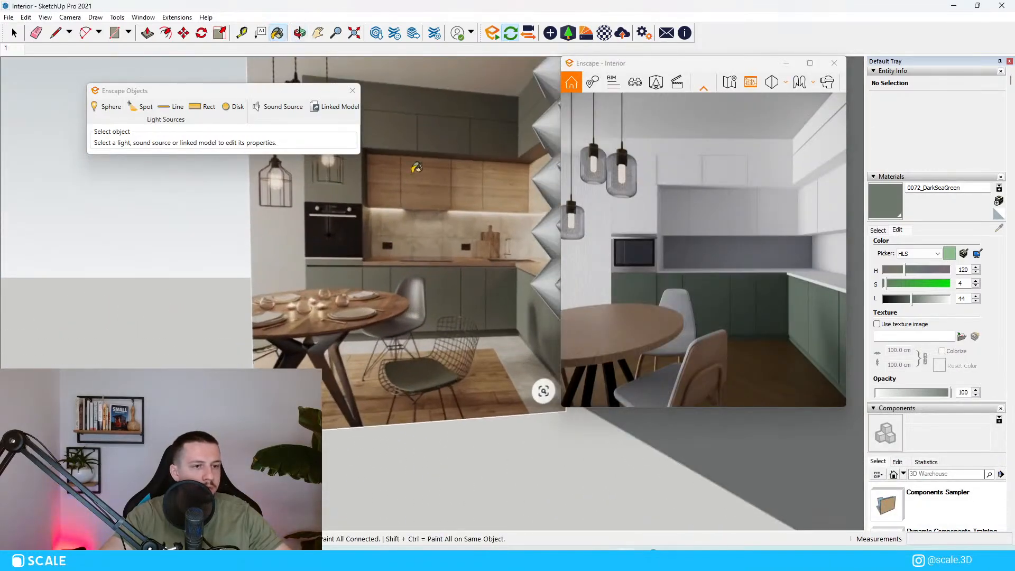
middle_click_drag(414, 167, 407, 222, "shift")
scroll(406, 269, "up", 1)
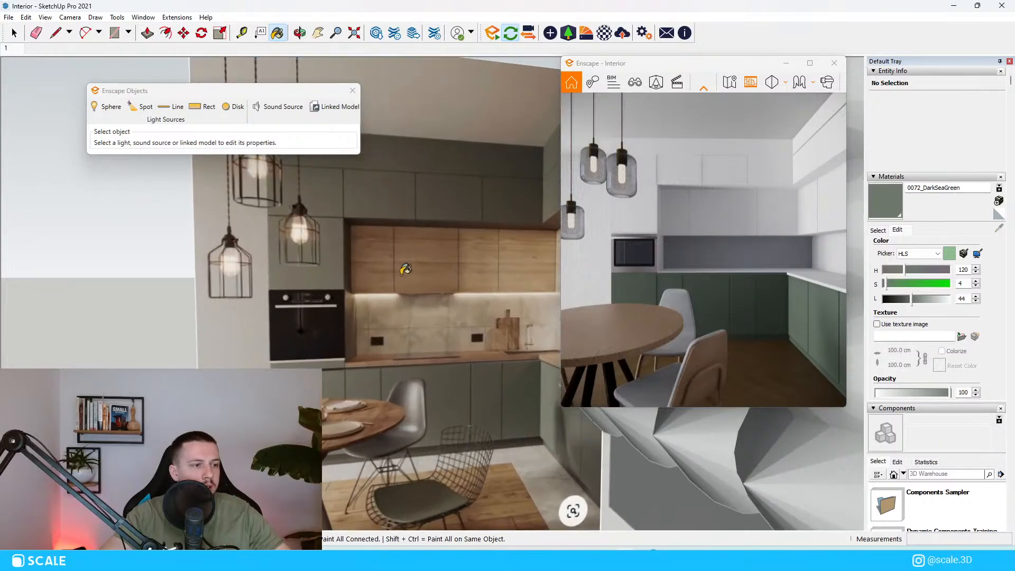
left_click(906, 270)
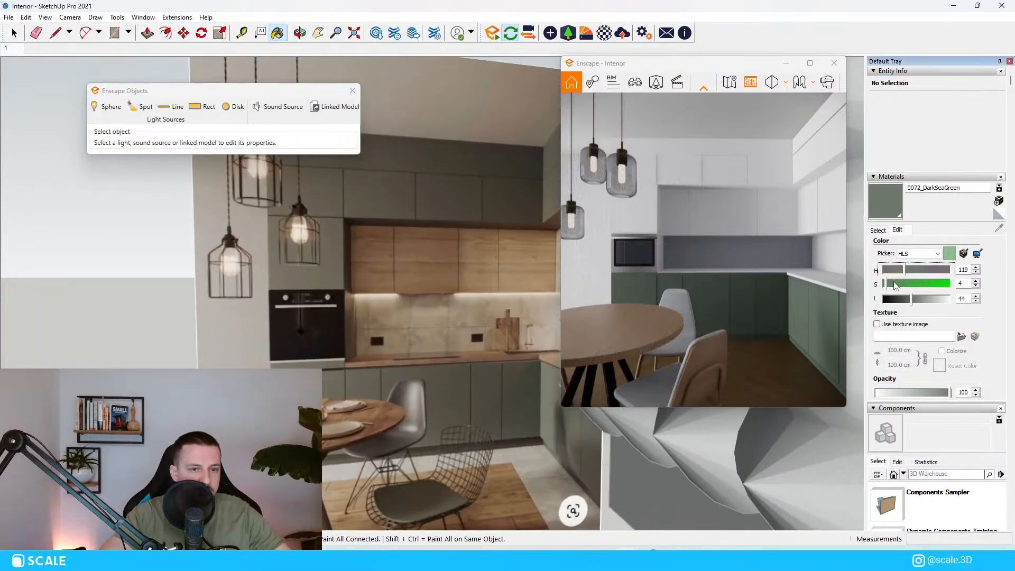
left_click_drag(887, 286, 883, 287)
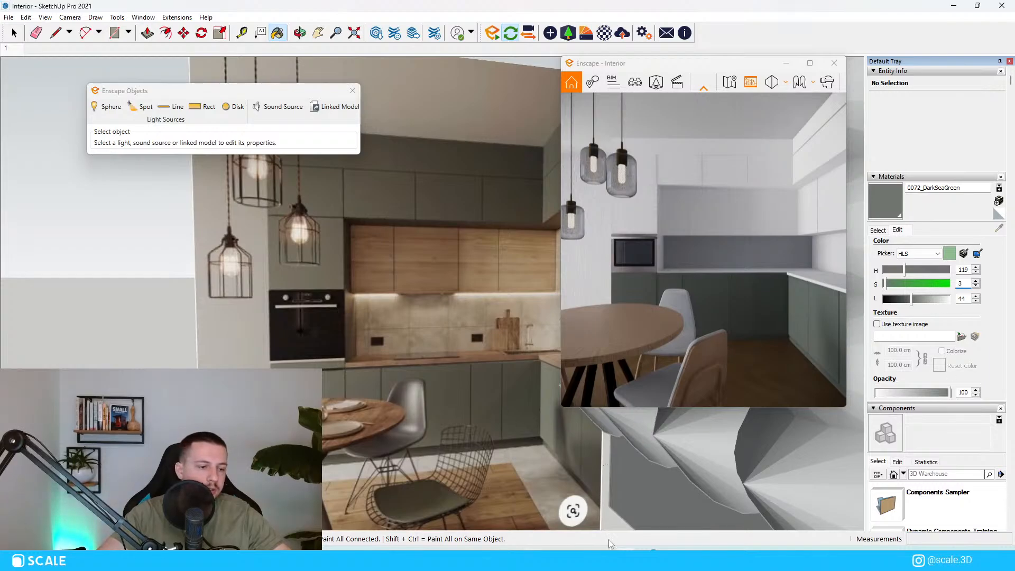
scroll(522, 108, "up", 1)
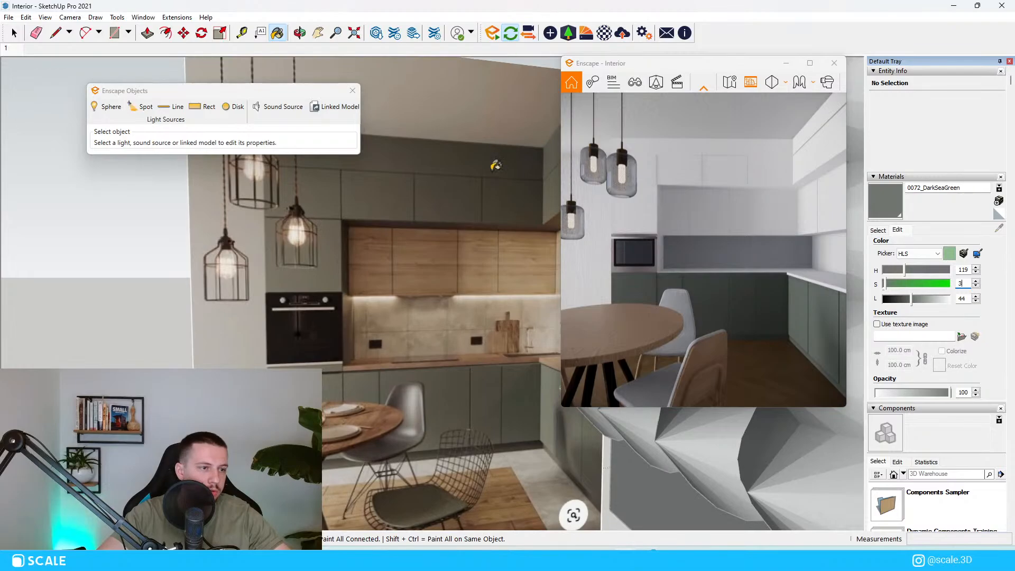
type("8")
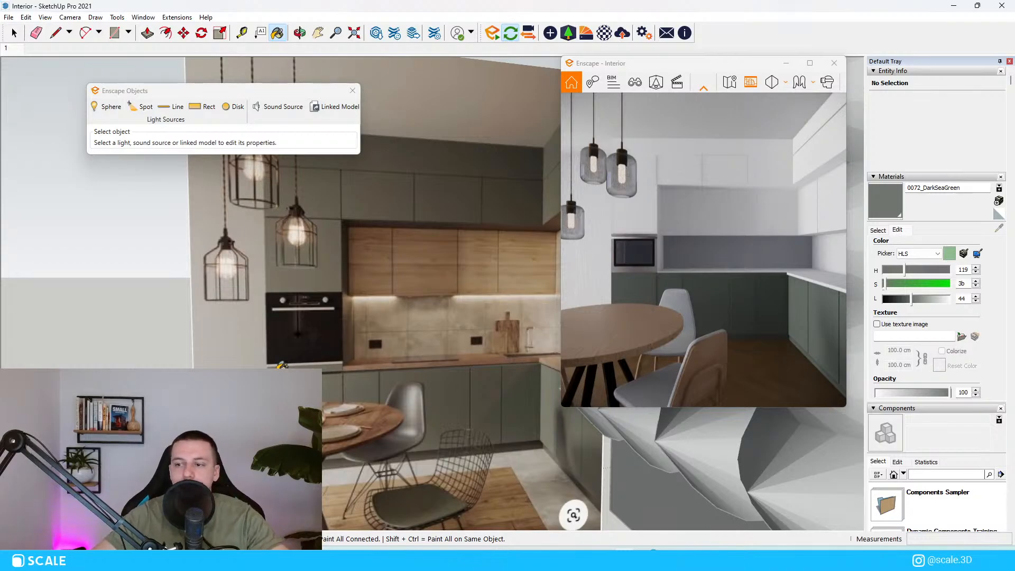
Examine the reference photo's upper and lower cabinet fronts, oven column and backsplash to compare their colours with the render.
scroll(379, 360, "down", 6)
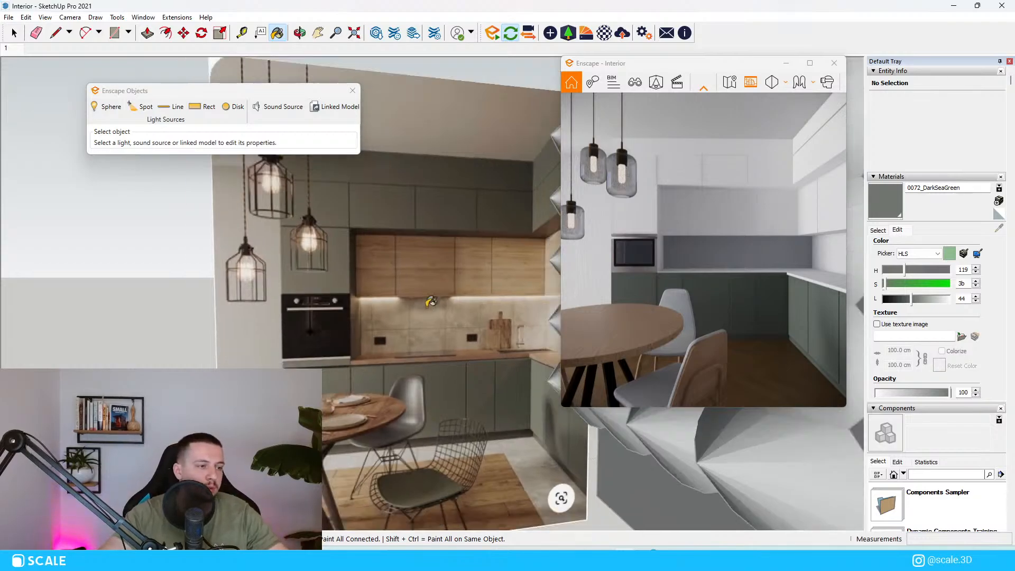
scroll(446, 253, "up", 3)
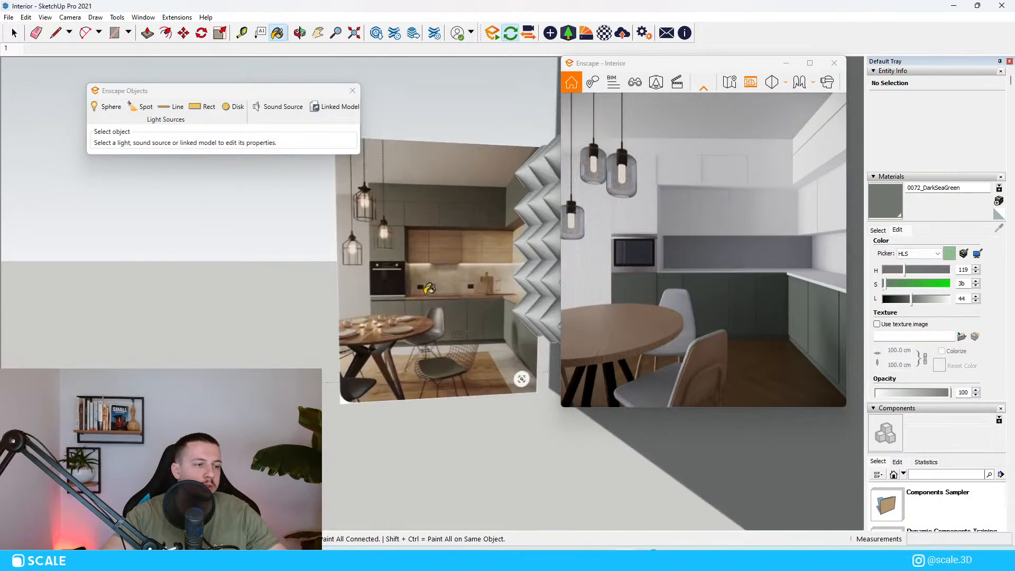
scroll(446, 248, "down", 3)
scroll(446, 245, "up", 4)
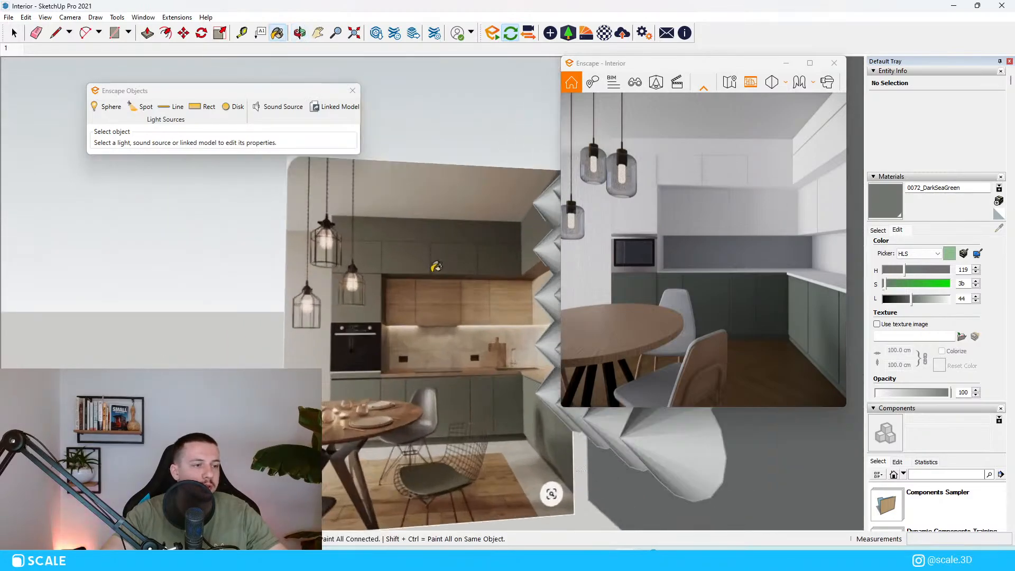
scroll(450, 243, "down", 2)
scroll(454, 238, "up", 2)
scroll(465, 236, "up", 2)
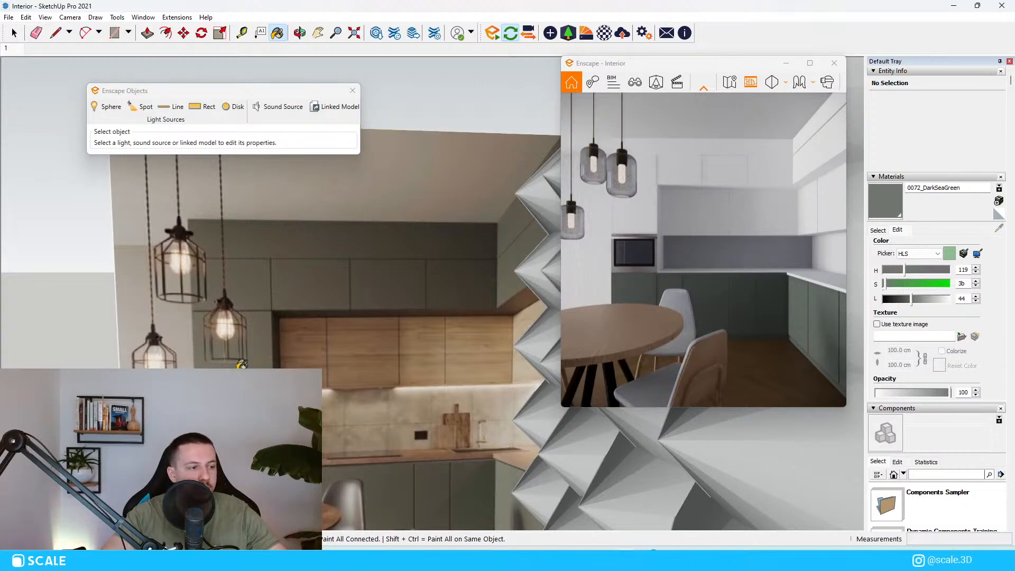
scroll(370, 281, "down", 4)
scroll(355, 405, "up", 4)
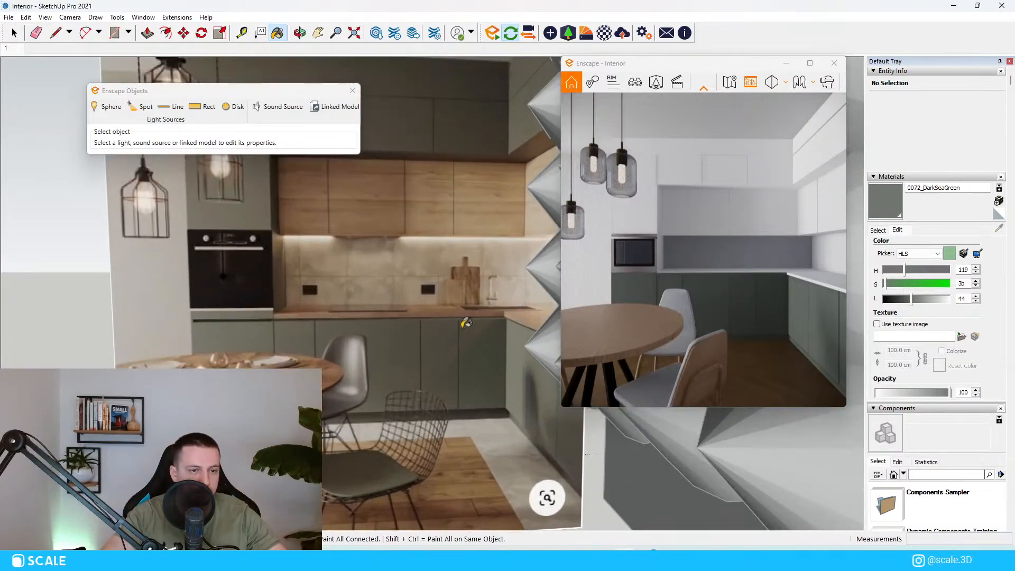
scroll(465, 322, "down", 2)
scroll(317, 338, "down", 3)
scroll(317, 318, "up", 1)
Paint the tall oven cabinet's side panel, the door above the oven and the strip below that door with the muted green.
mouse_move(338, 296)
middle_mouse_down()
mouse_move(353, 304)
mouse_move(105, 317)
middle_mouse_up()
scroll(66, 347, "down", 1)
scroll(370, 317, "up", 3)
middle_click_drag(370, 317, 349, 309)
scroll(333, 354, "down", 5)
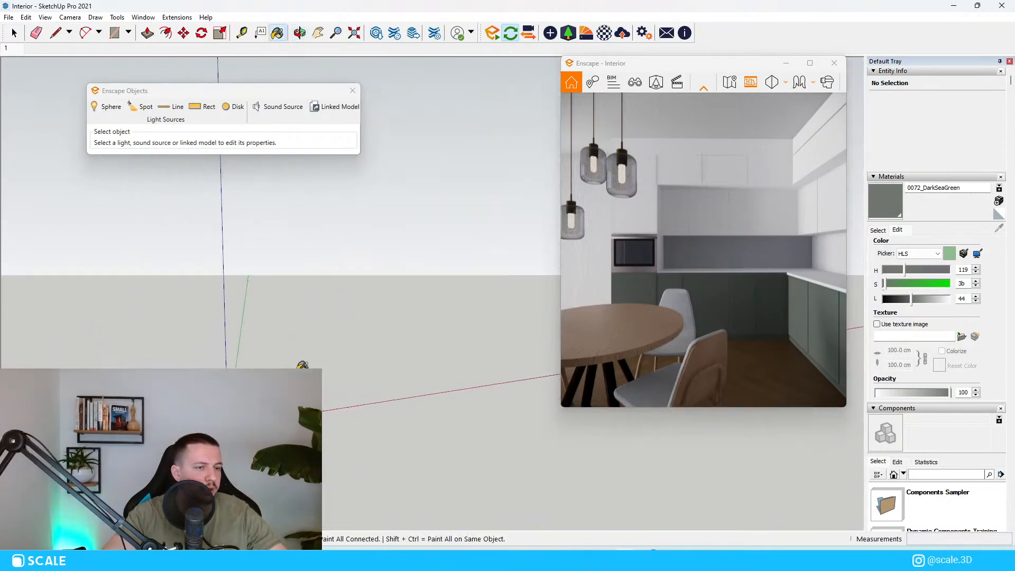
middle_click_drag(333, 360, 332, 347)
scroll(378, 320, "up", 10)
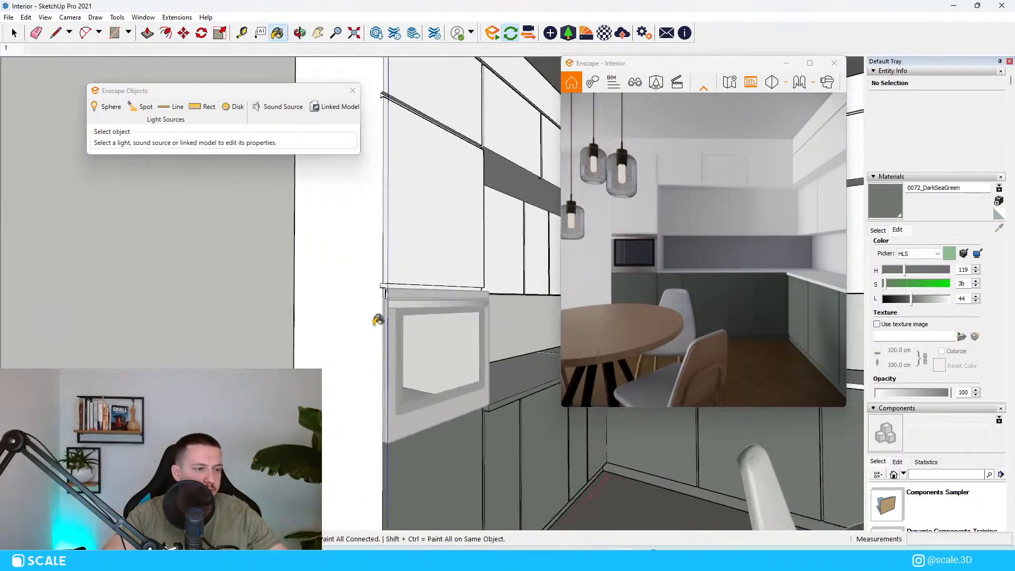
scroll(378, 320, "down", 1)
key("space")
left_click(357, 298)
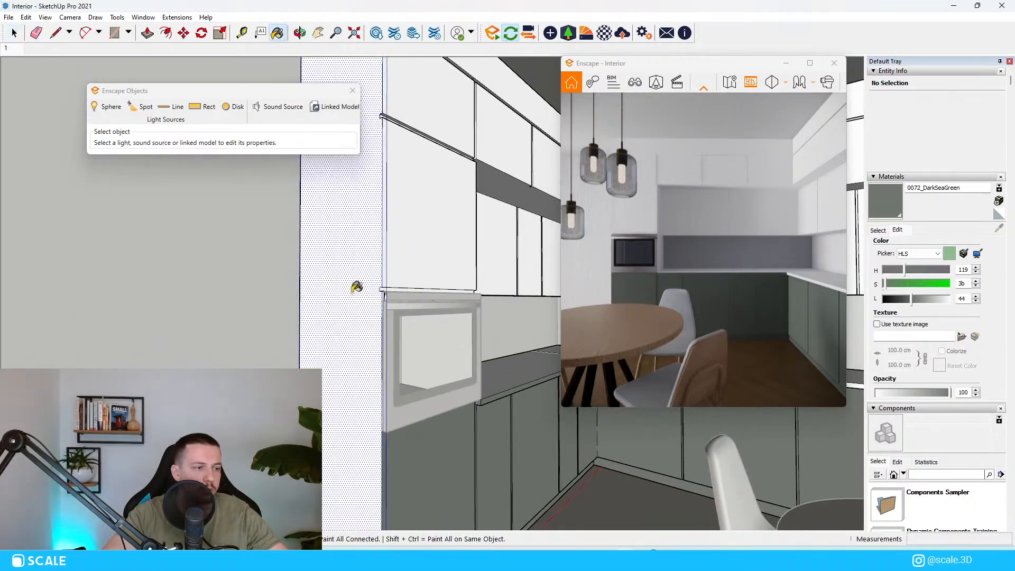
left_click(357, 287)
left_click(414, 227)
scroll(389, 290, "up", 4)
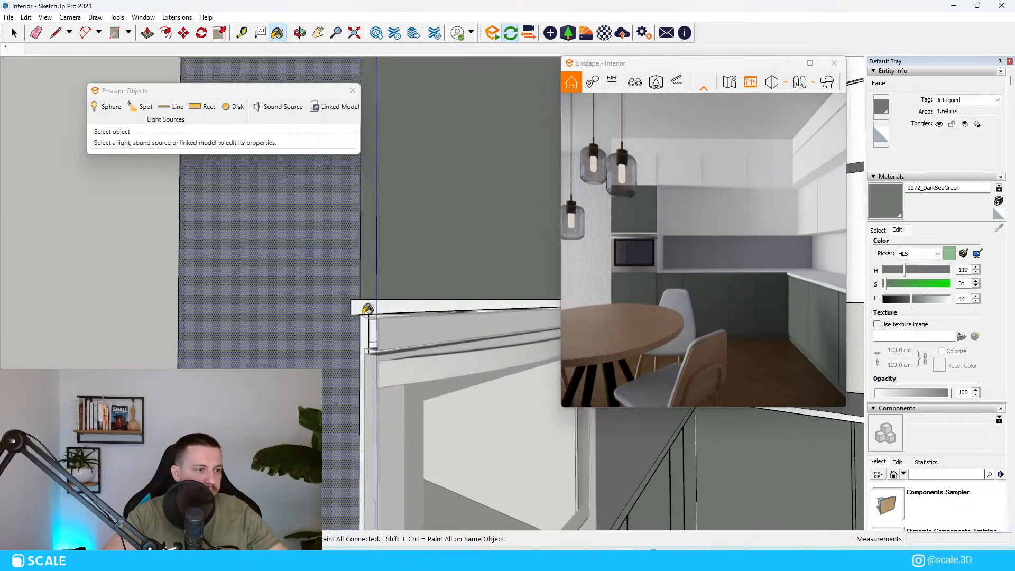
left_click(357, 309)
Paint the top door of the oven column, the strip beneath it, the adjacent upper door and the ceiling fascia with the muted green.
scroll(384, 332, "down", 5)
scroll(422, 179, "up", 4)
left_click(386, 247)
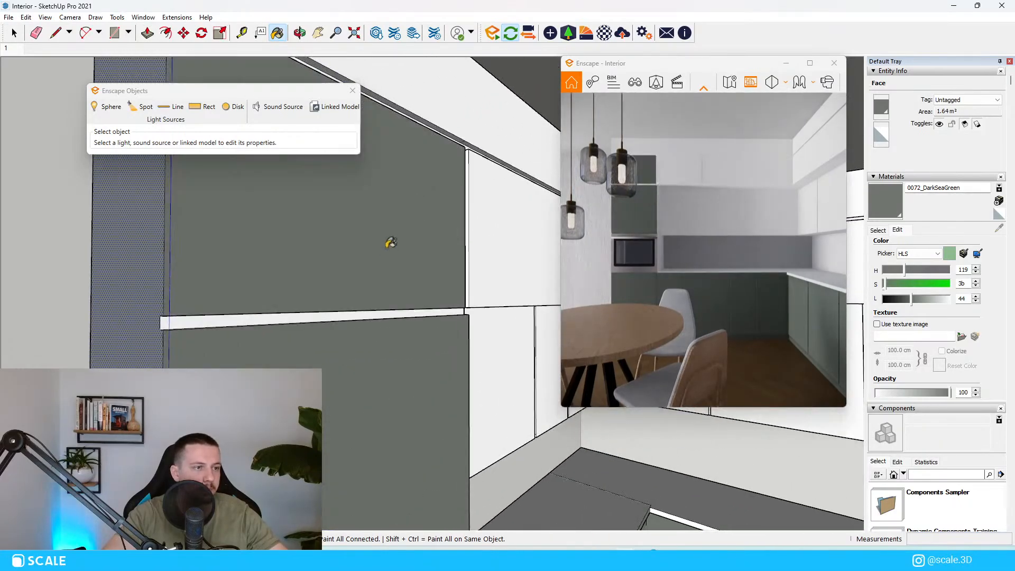
left_click(394, 322)
left_click(484, 267)
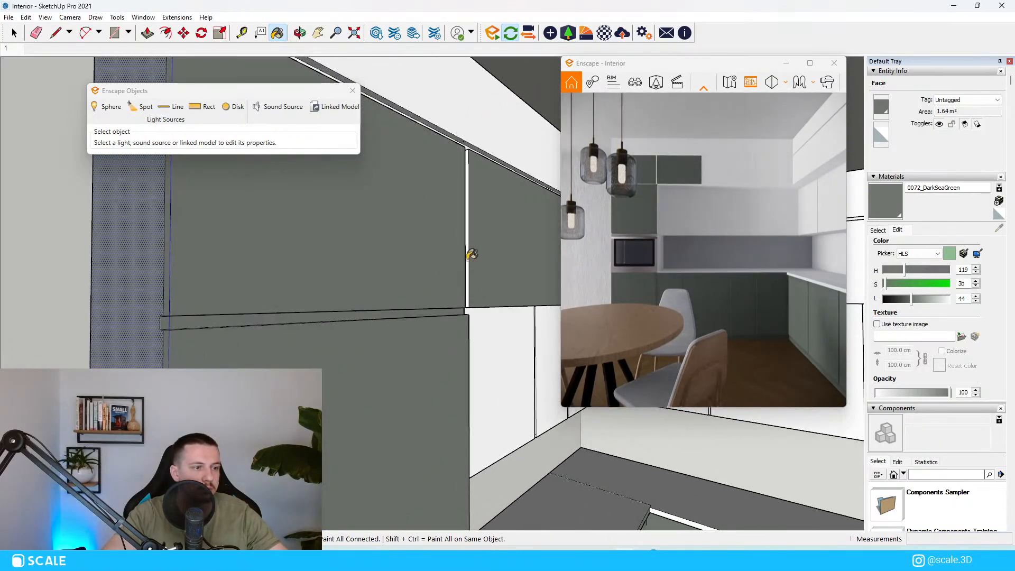
scroll(464, 139, "up", 4)
left_click(469, 138)
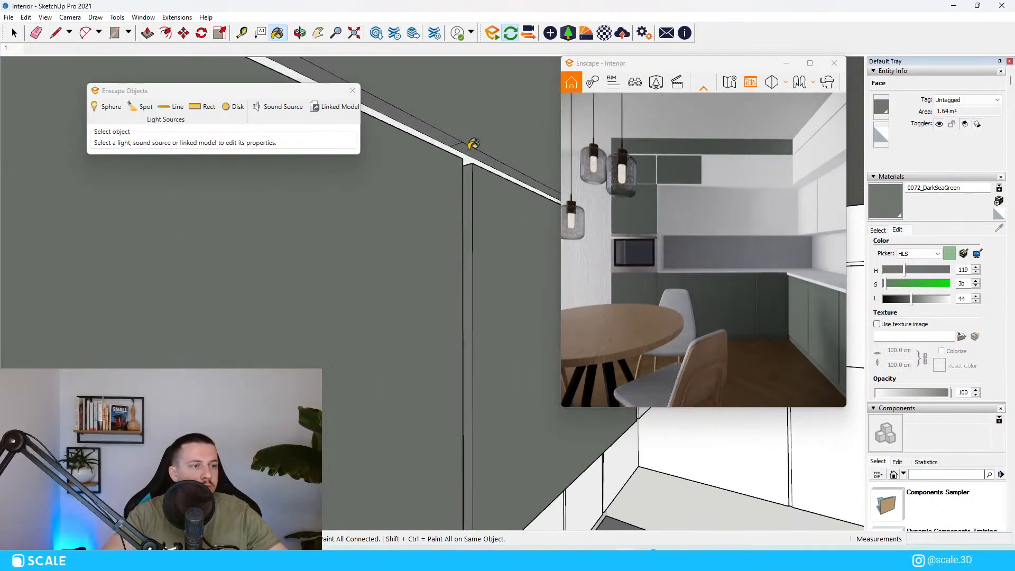
Paint the recessed strip beneath the ceiling fascia and the white side edge between the first upper doors with the muted green.
left_click(470, 148)
left_click(447, 140)
scroll(460, 159, "down", 5)
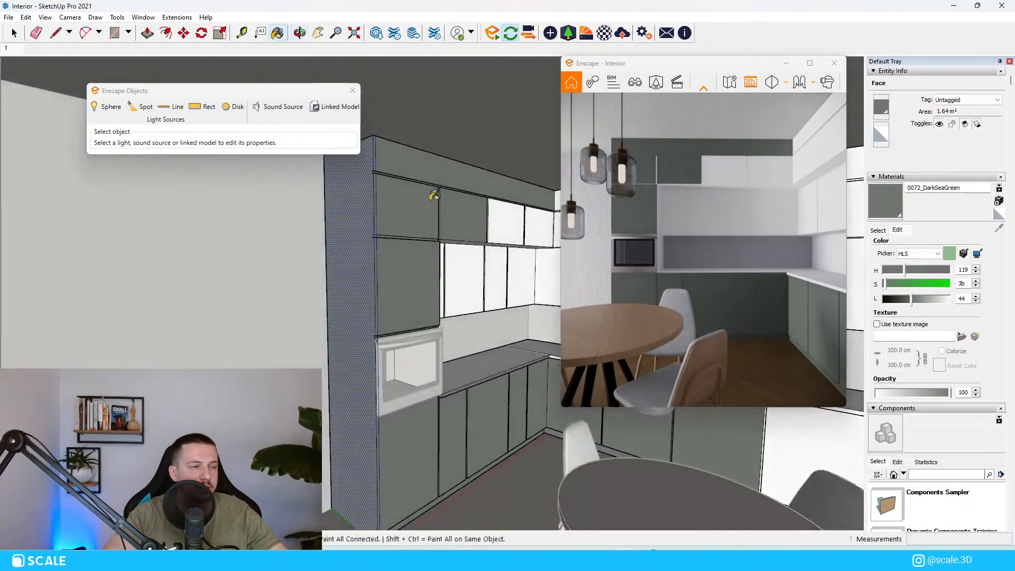
scroll(448, 201, "up", 4)
scroll(449, 201, "up", 1)
scroll(399, 224, "down", 2)
scroll(398, 224, "up", 3)
middle_click_drag(399, 224, 272, 188)
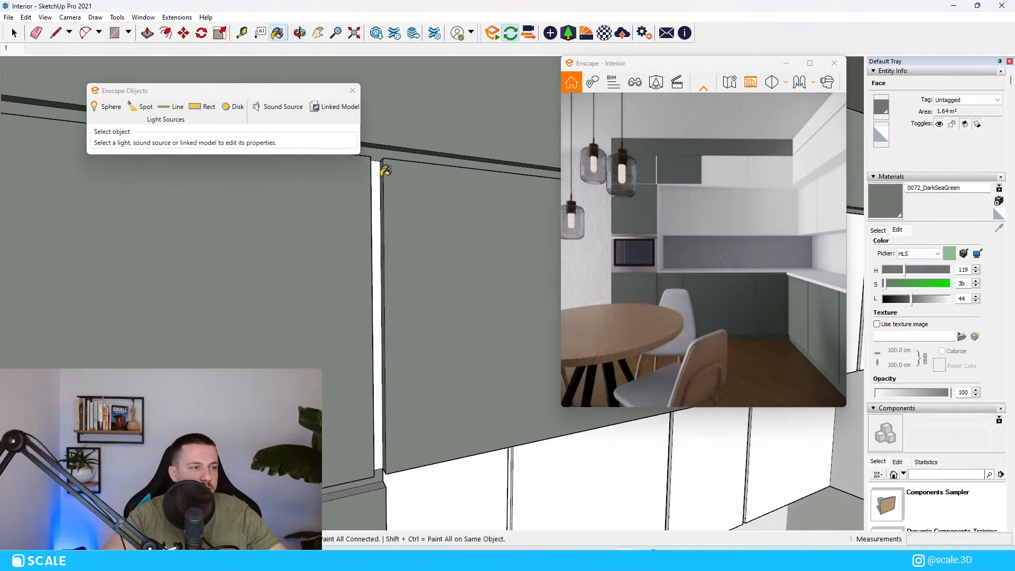
left_click(379, 174)
Paint the third upper door on the back wall and the white edges beside it with the muted green.
scroll(382, 212, "down", 5)
scroll(465, 254, "up", 5)
left_click(426, 299)
middle_click_drag(426, 300, 312, 354)
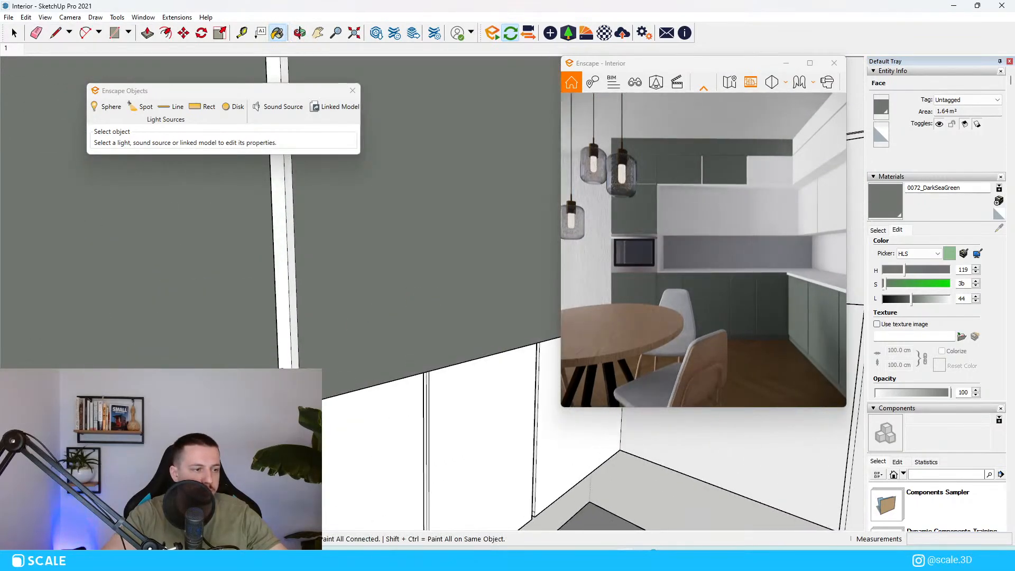
left_click(289, 366)
left_click(294, 366)
scroll(296, 356, "up", 2)
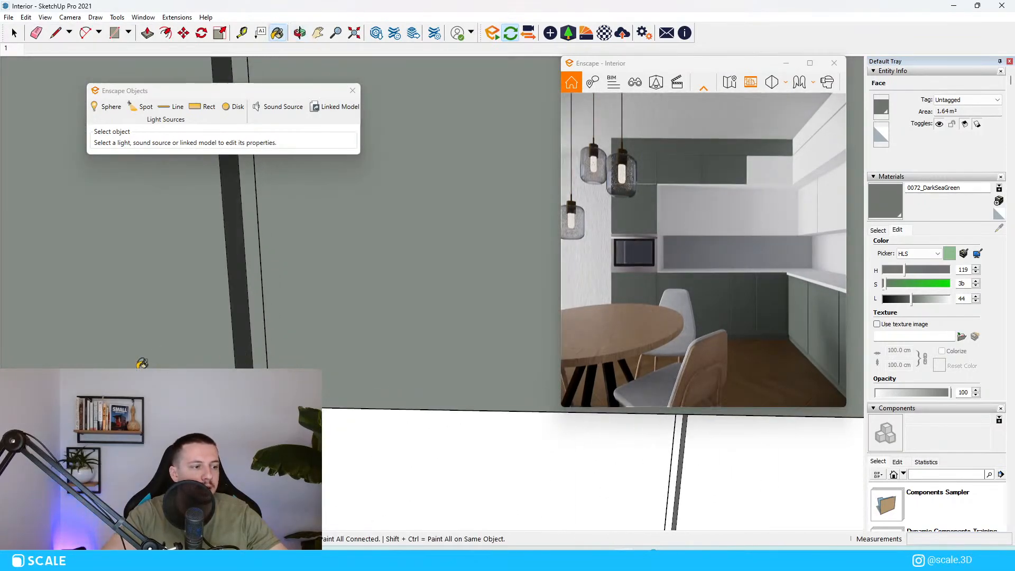
Paint the last upper door on the back wall and its narrow side edge with the muted green.
scroll(286, 349, "down", 2)
middle_click_drag(281, 350, 439, 304)
scroll(439, 304, "up", 3)
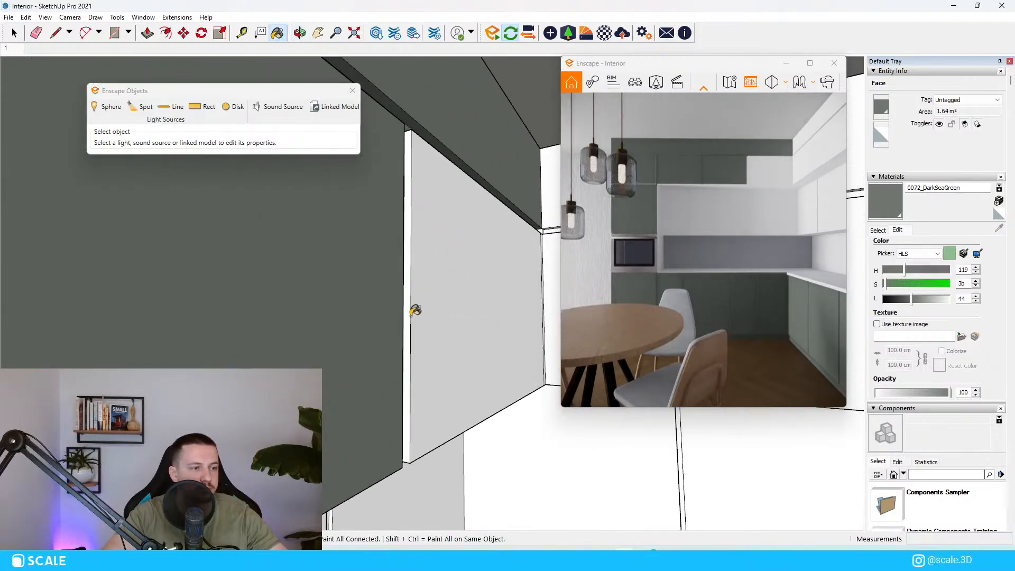
left_click(420, 200)
left_click(409, 149)
mouse_move(409, 149)
middle_mouse_down()
mouse_move(260, 245)
mouse_move(271, 213)
middle_mouse_up()
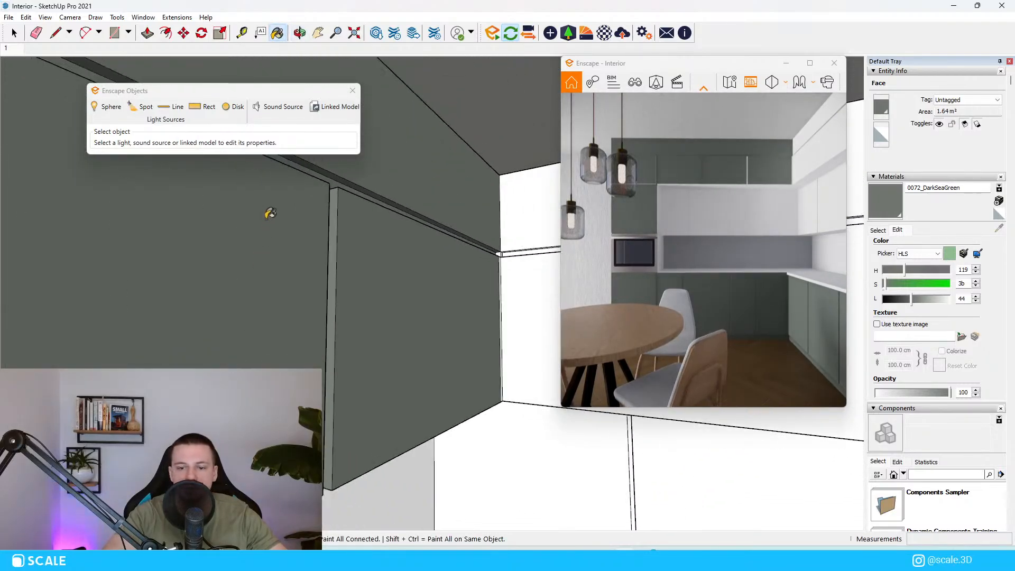
Paint the adjacent wall's top cabinet front and the white strips meeting in the corner beneath the fascia with the muted green.
middle_click_drag(281, 255, 383, 267)
scroll(484, 267, "up", 5)
left_click(440, 275)
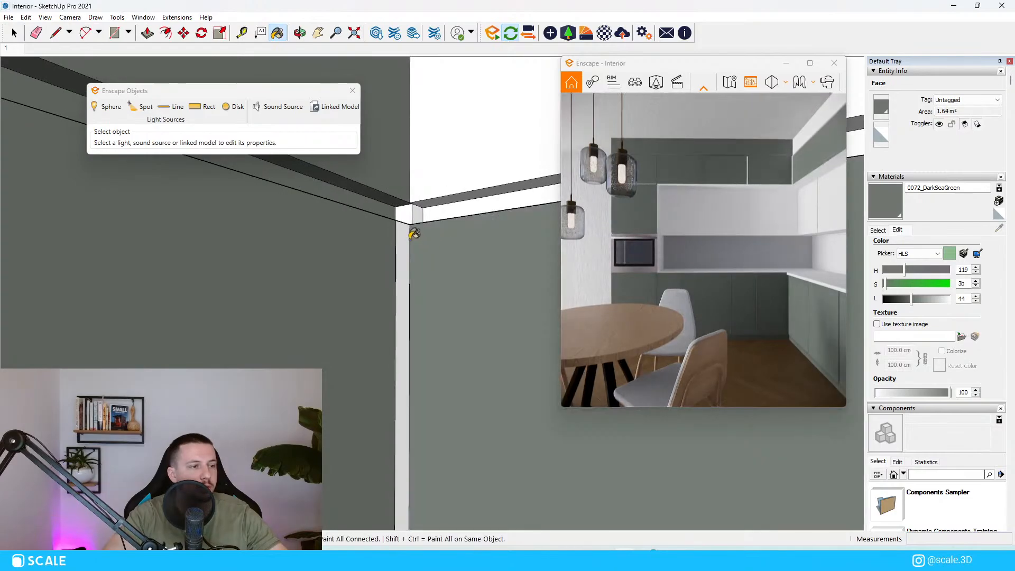
left_click(412, 235)
key("space")
mouse_move(418, 206)
middle_mouse_down()
mouse_move(414, 230)
mouse_move(426, 190)
middle_mouse_up()
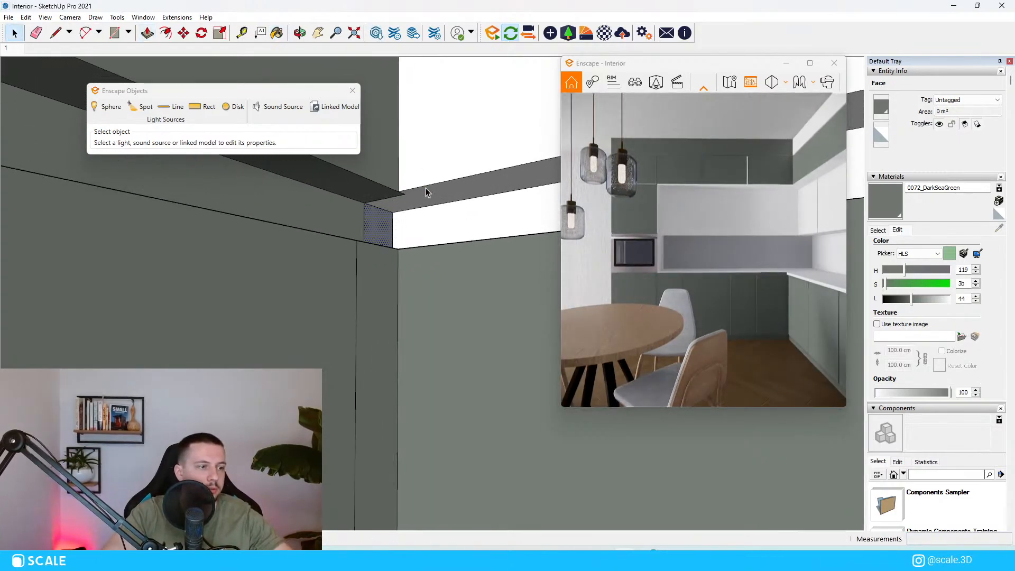
key("b")
left_click(438, 180)
left_click(405, 229)
Paint the remaining white edge between the last two upper doors on the back wall with the muted green.
scroll(319, 240, "down", 3)
mouse_move(317, 240)
middle_mouse_down()
mouse_move(358, 265)
mouse_move(279, 286)
middle_mouse_up()
scroll(306, 280, "down", 3)
scroll(198, 328, "up", 5)
middle_click_drag(163, 315, 166, 229)
scroll(165, 229, "up", 2)
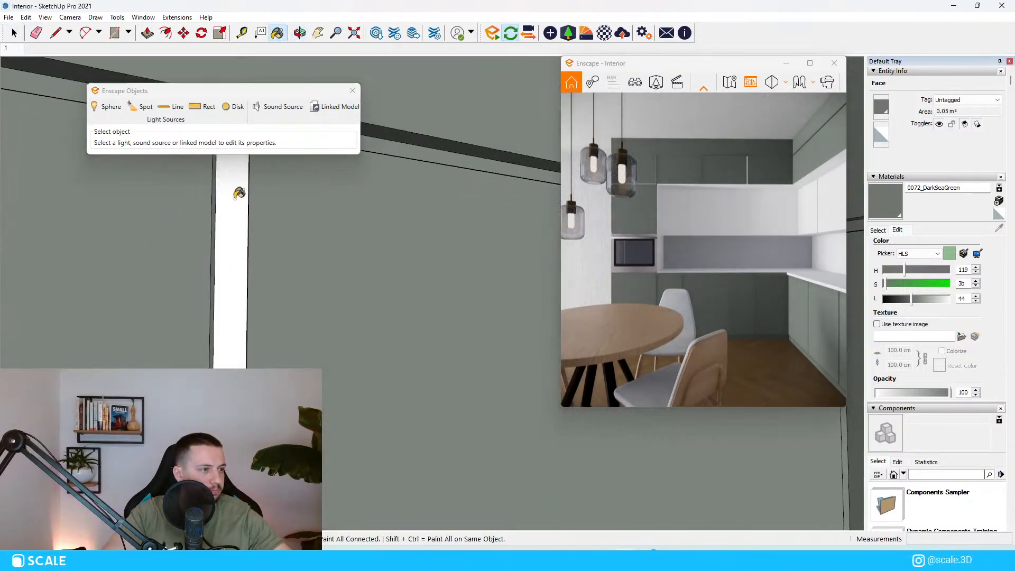
left_click(240, 195)
scroll(240, 196, "down", 5)
mouse_move(240, 211)
middle_mouse_down()
mouse_move(272, 332)
mouse_move(386, 261)
mouse_move(384, 374)
middle_mouse_up()
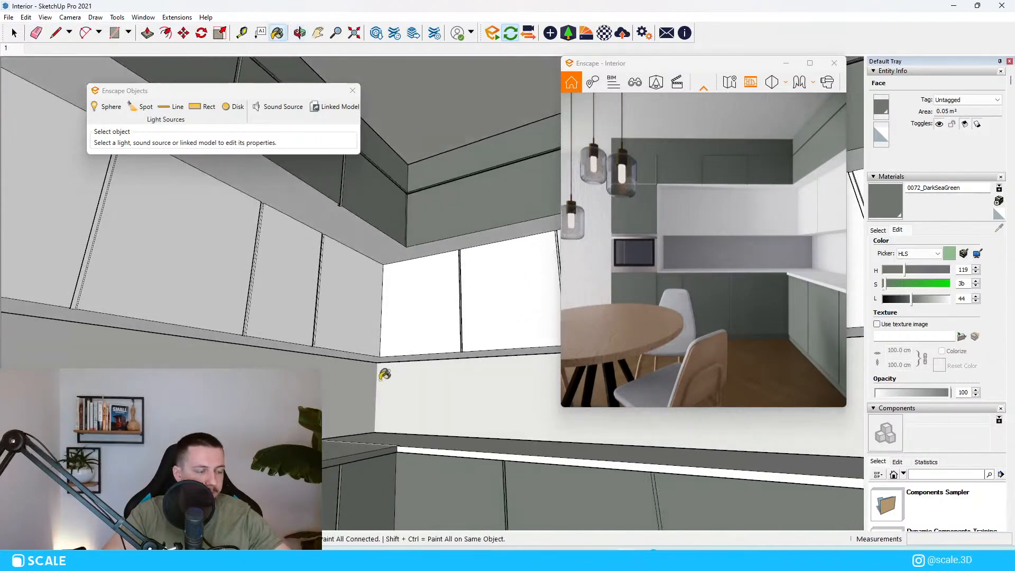
Paint the underside of the top cabinet row with the muted green.
scroll(613, 481, "down", 10)
middle_click_drag(453, 436, 424, 459)
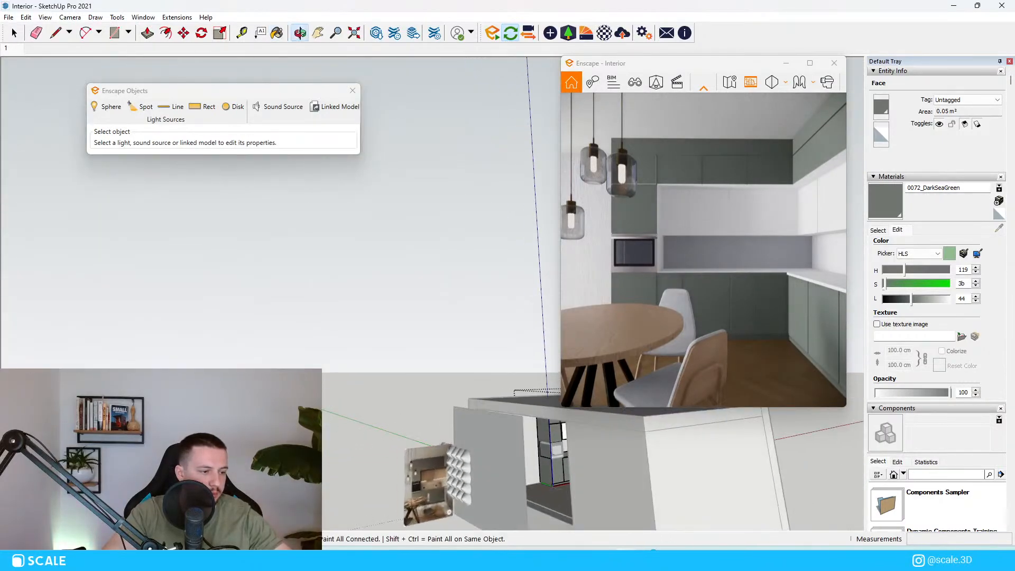
scroll(424, 459, "up", 7)
scroll(428, 454, "up", 3)
scroll(393, 396, "down", 6)
middle_click_drag(392, 397, 493, 302)
scroll(349, 444, "down", 4)
scroll(537, 317, "up", 3)
scroll(394, 456, "down", 5)
scroll(516, 390, "up", 6)
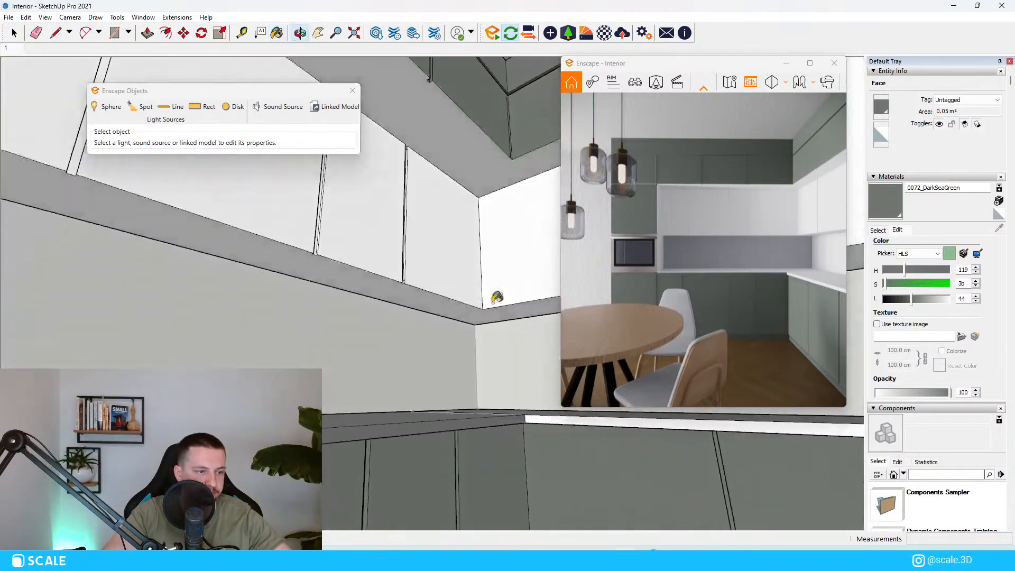
scroll(447, 302, "down", 10)
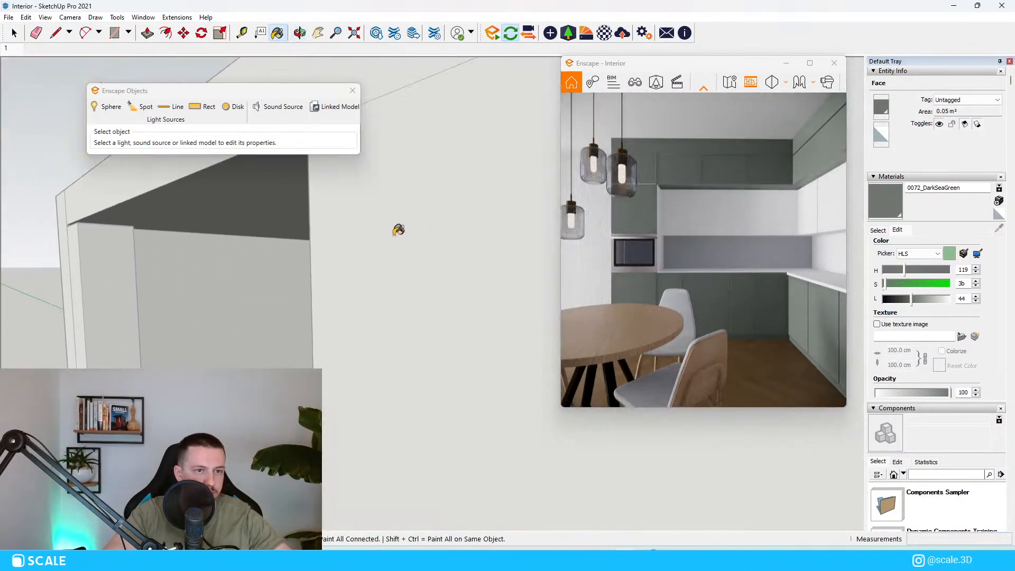
Paint the oven column's inner side panel next to the white wall cabinets with the muted green.
mouse_move(396, 230)
middle_mouse_down()
mouse_move(387, 296)
mouse_move(423, 288)
middle_mouse_up()
scroll(267, 281, "up", 5)
scroll(245, 326, "down", 4)
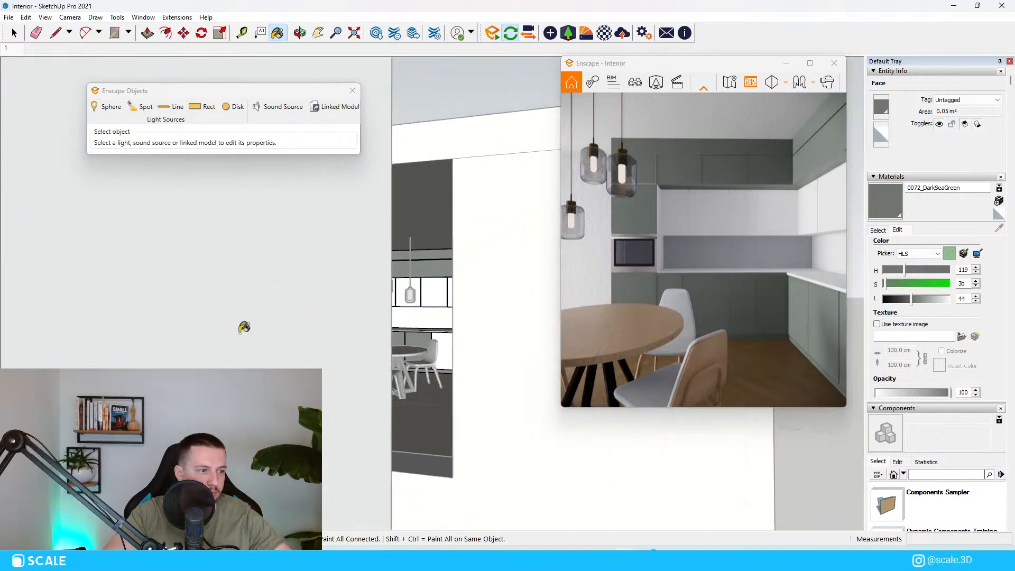
scroll(241, 267, "up", 10)
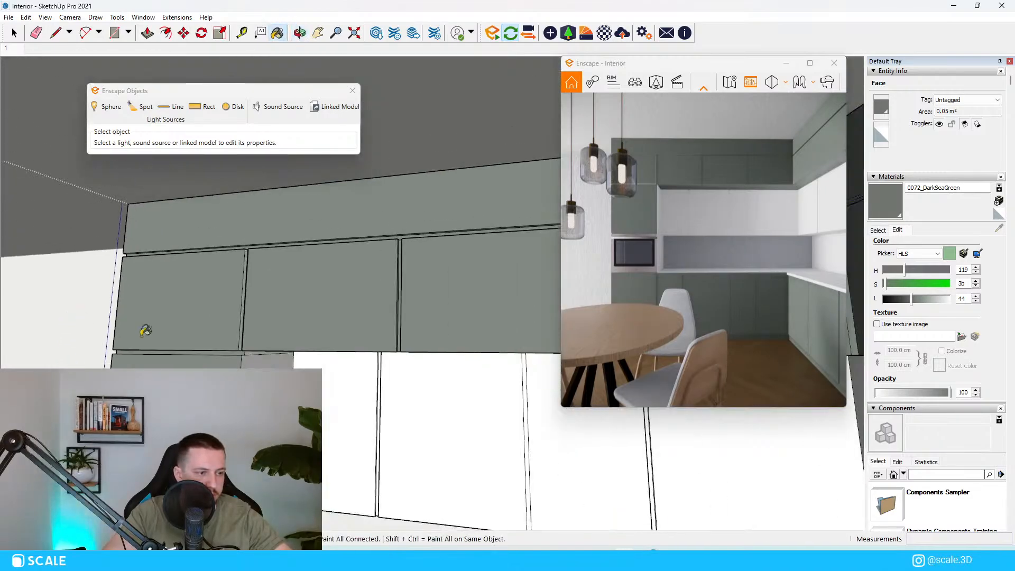
scroll(207, 329, "up", 3)
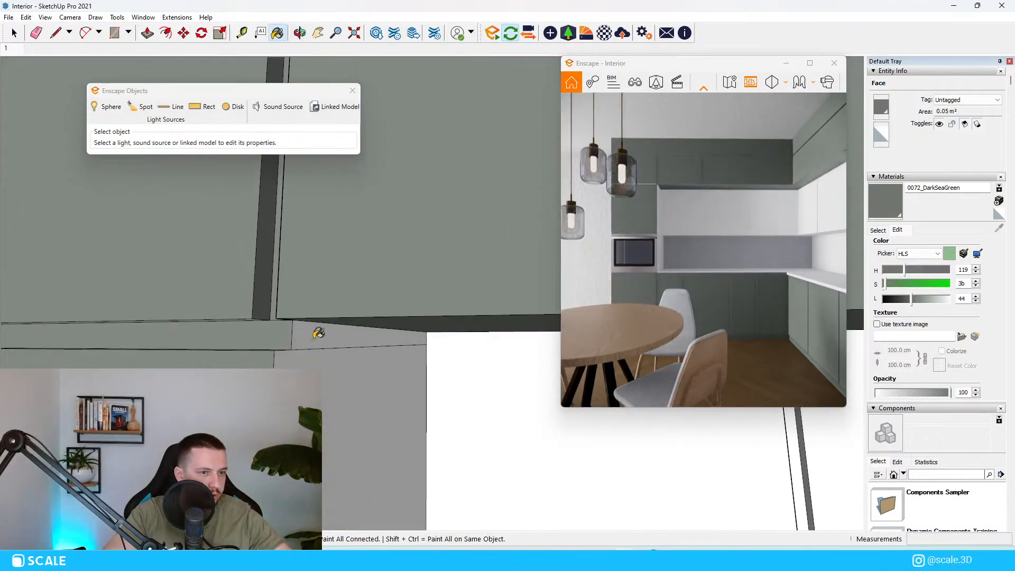
scroll(327, 374, "down", 5)
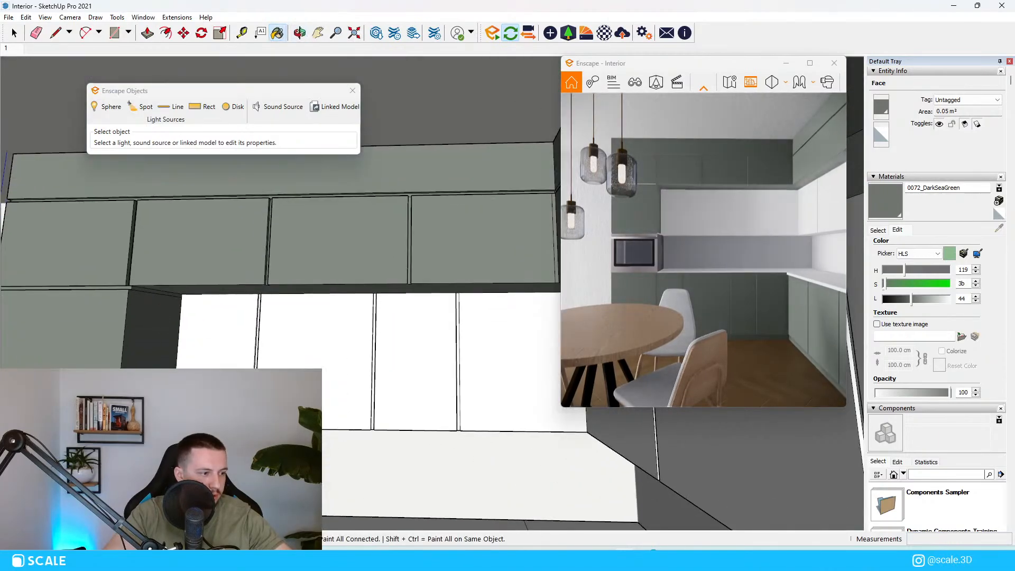
scroll(114, 453, "up", 4)
mouse_move(114, 452)
middle_mouse_down()
mouse_move(127, 449)
mouse_move(148, 365)
mouse_move(244, 328)
mouse_move(216, 326)
middle_mouse_up()
scroll(215, 326, "down", 3)
scroll(338, 424, "down", 6)
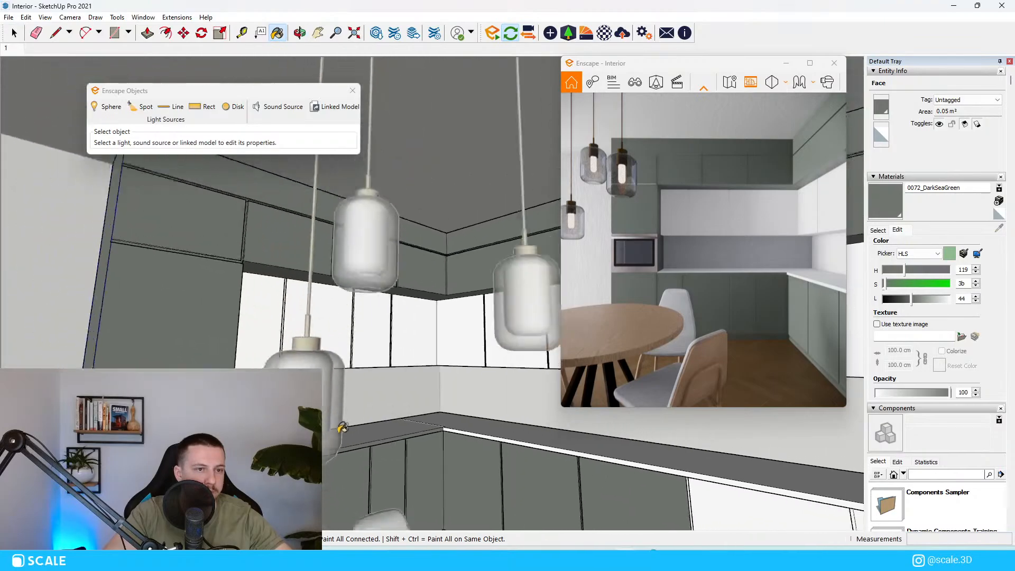
Inspect the painted oven column and upper cabinets for unpainted faces, and leave the kitchen group.
scroll(372, 303, "up", 4)
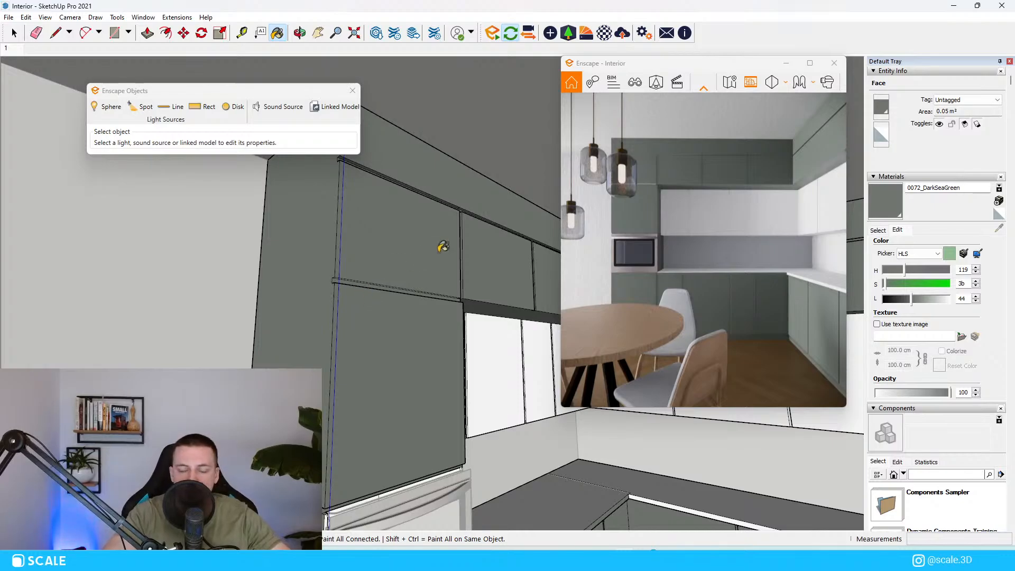
scroll(439, 281, "up", 5)
mouse_move(469, 283)
middle_mouse_down()
mouse_move(408, 357)
mouse_move(451, 335)
mouse_move(245, 338)
mouse_move(480, 308)
mouse_move(423, 236)
mouse_move(496, 236)
middle_mouse_up()
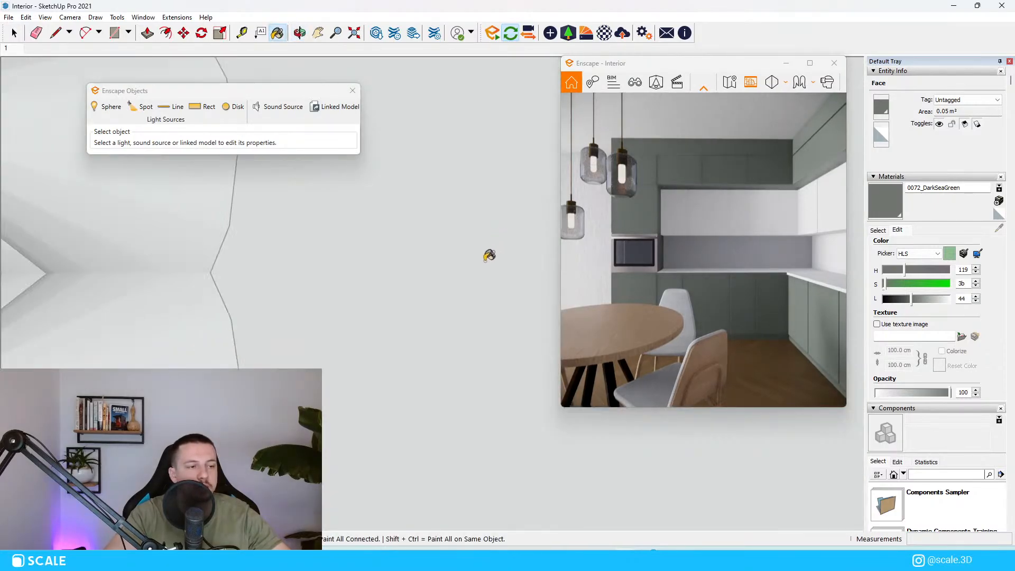
scroll(426, 314, "down", 8)
key("space")
left_click(455, 385)
scroll(465, 318, "up", 5)
middle_click_drag(464, 317, 397, 365)
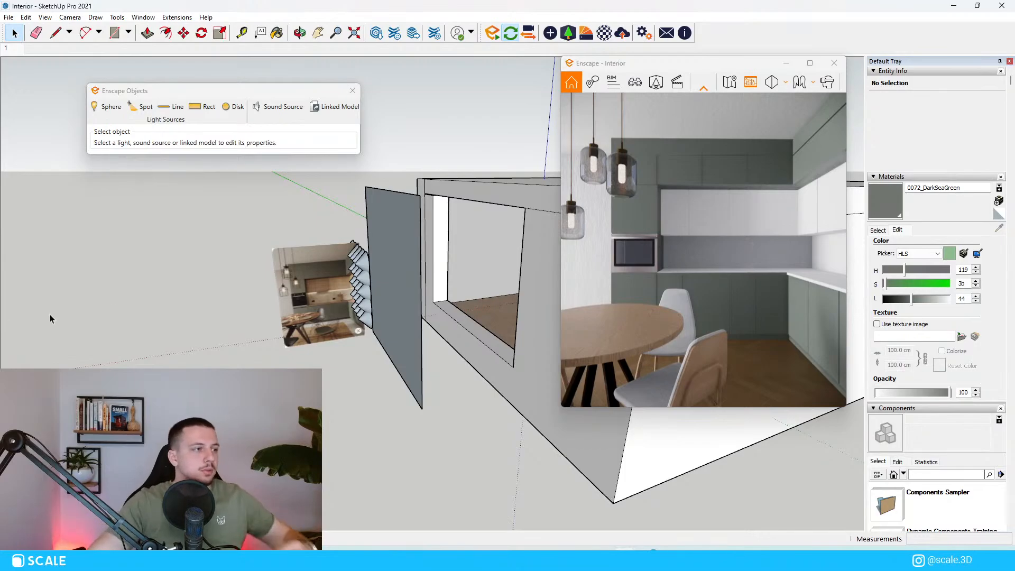
left_click(8, 18)
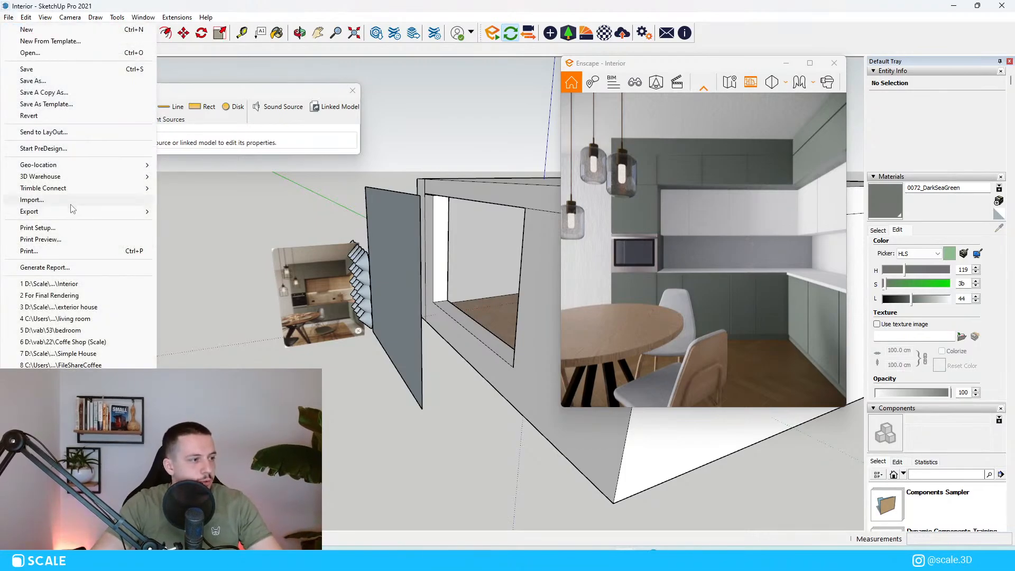
left_click(14, 200)
left_click(775, 496)
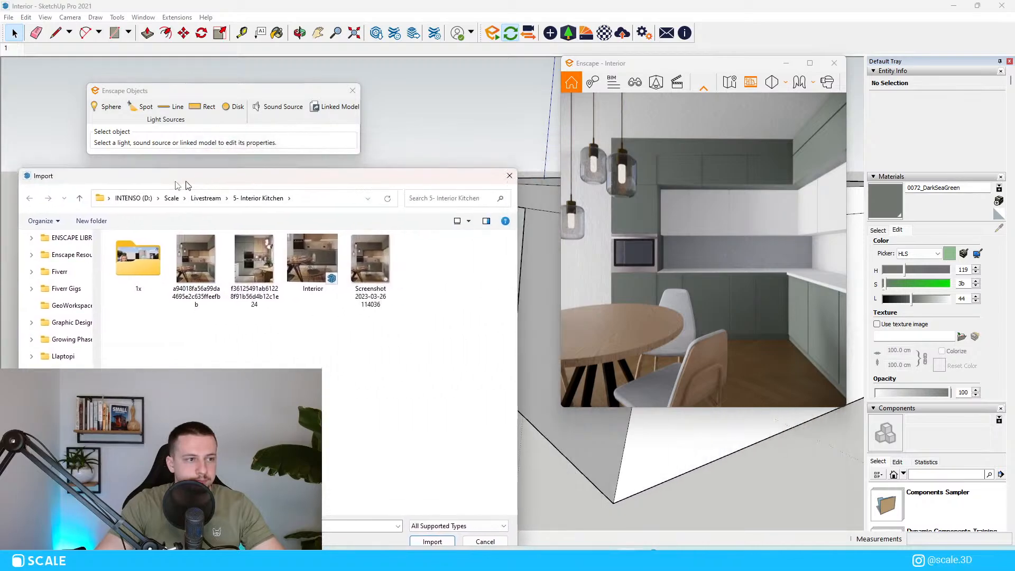
left_click(491, 160)
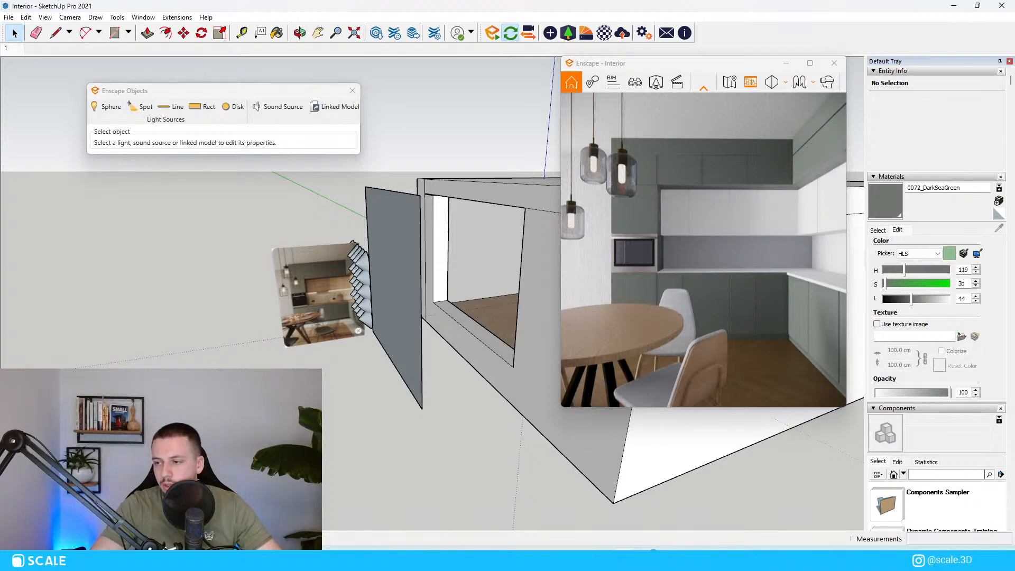
Try to paint the whole kitchen cabinet group with the muted green, and undo it.
key("a")
middle_click_drag(423, 410, 480, 398)
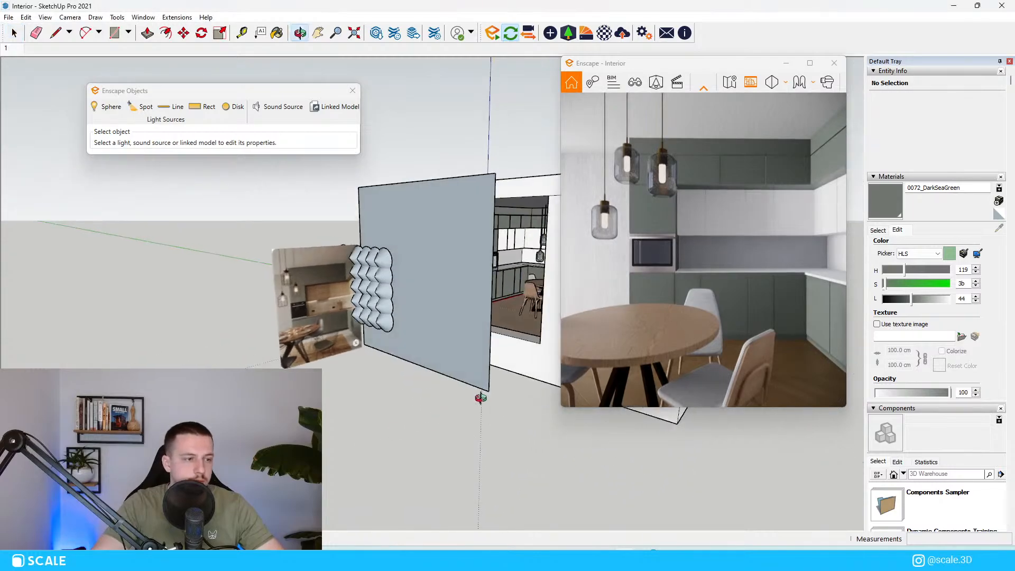
left_click(522, 267)
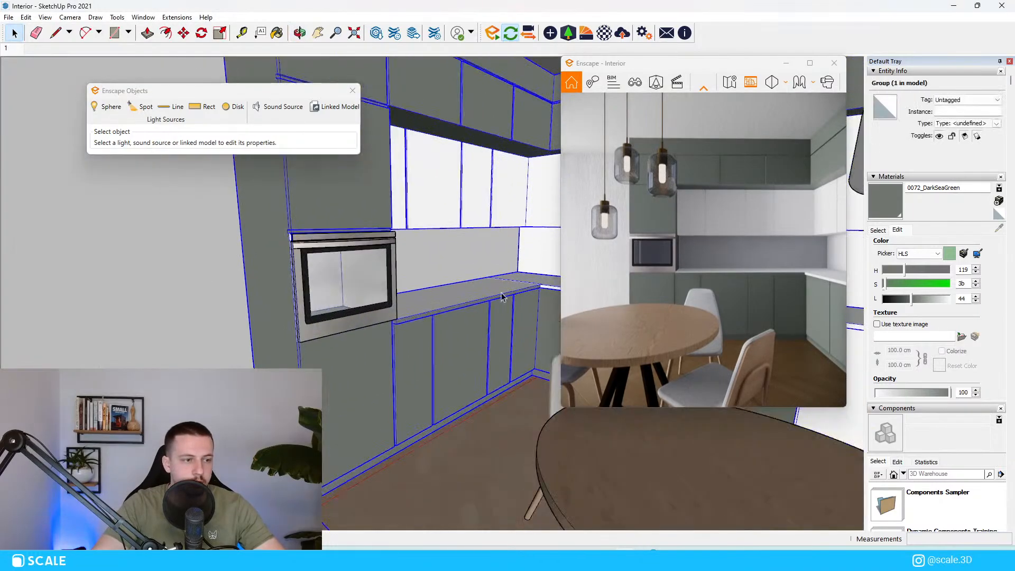
key("b")
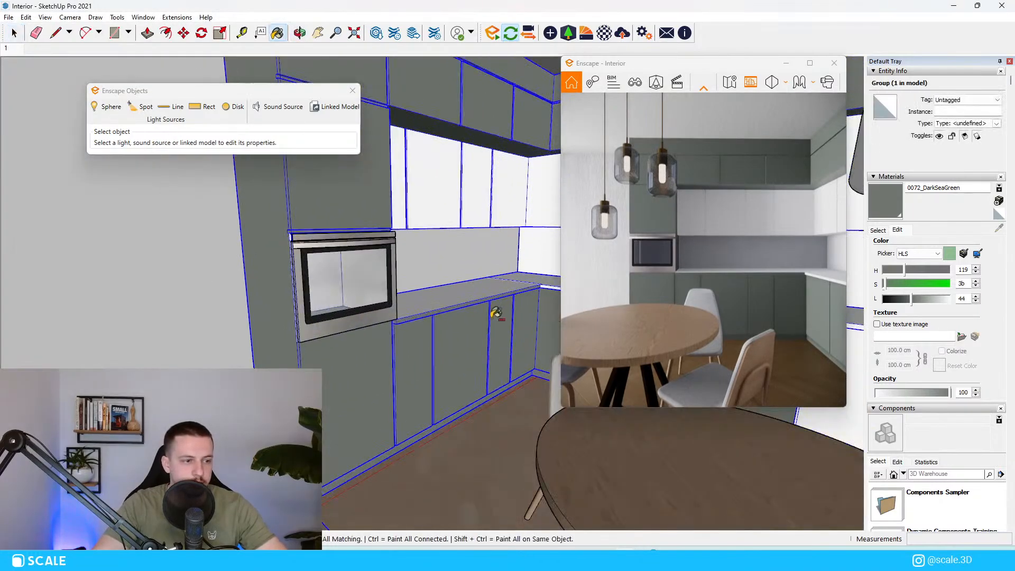
left_click(512, 312)
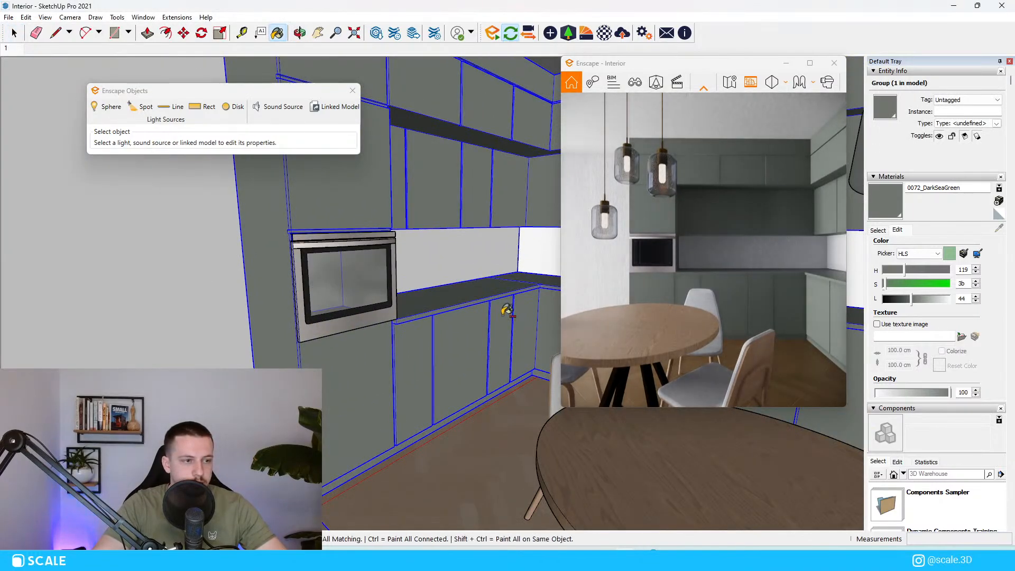
key("ctrl+z")
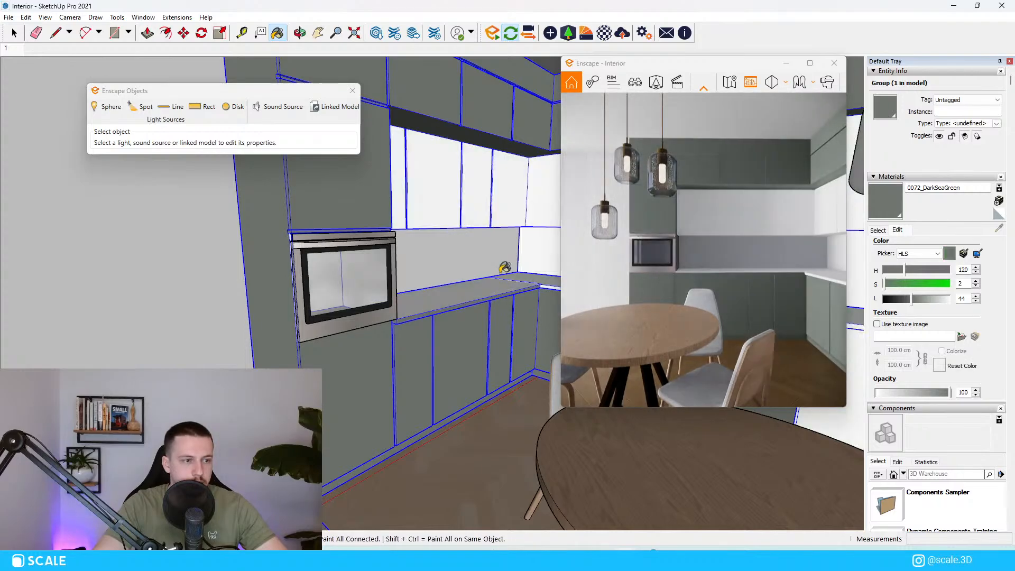
Try to paint all matching white faces inside the kitchen group with the muted green, and undo it.
key("space")
double_click(489, 209)
key("b")
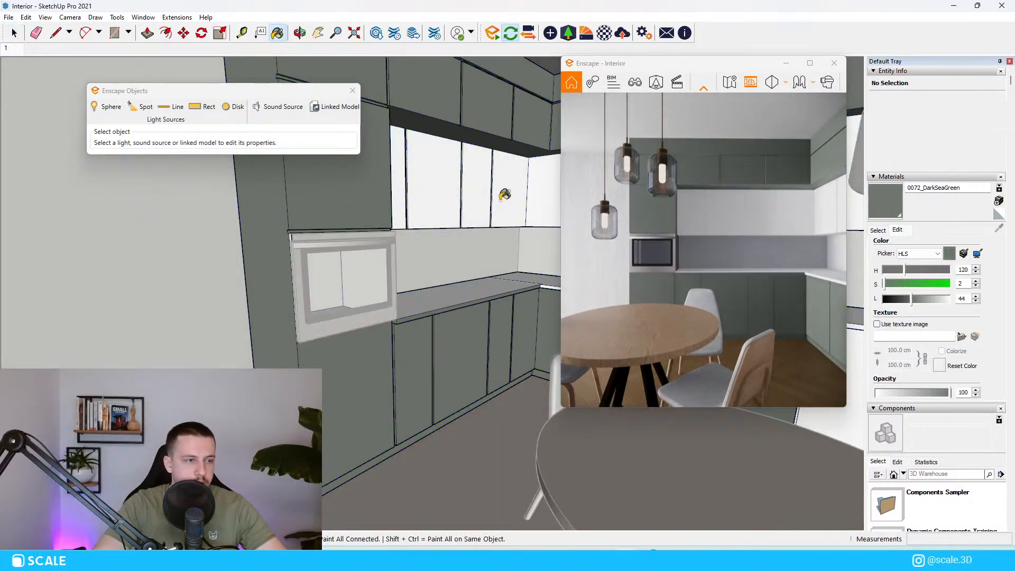
left_click(503, 202)
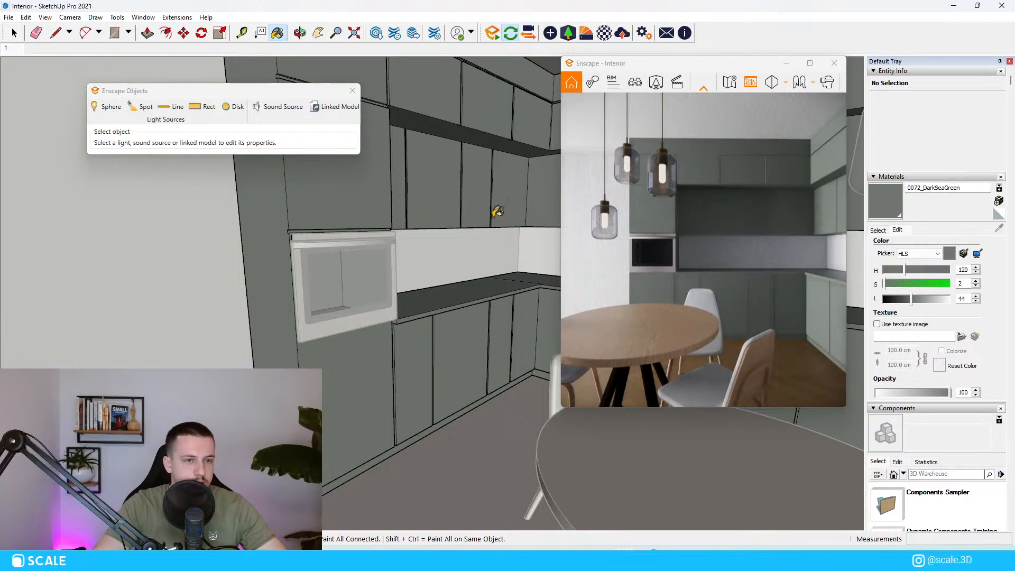
key("ctrl+z")
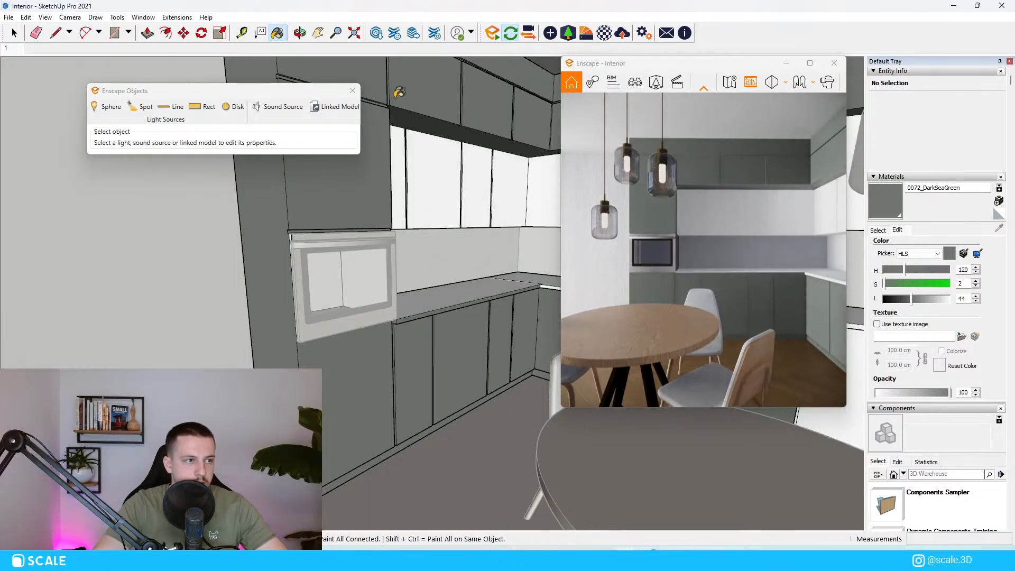
scroll(394, 97, "up", 5)
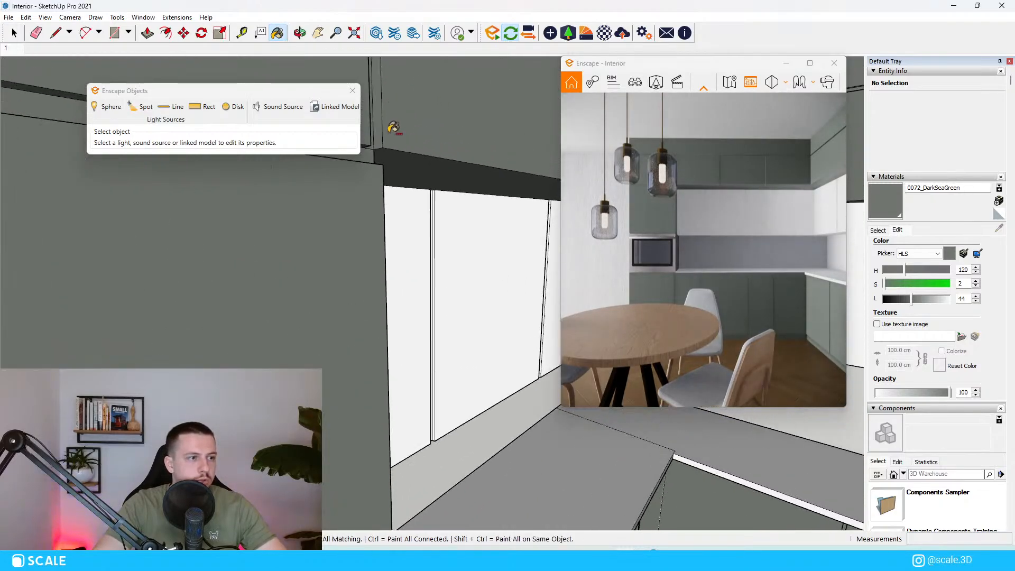
mouse_move(393, 128)
middle_mouse_down()
mouse_move(417, 119)
mouse_move(335, 147)
mouse_move(384, 125)
middle_mouse_up()
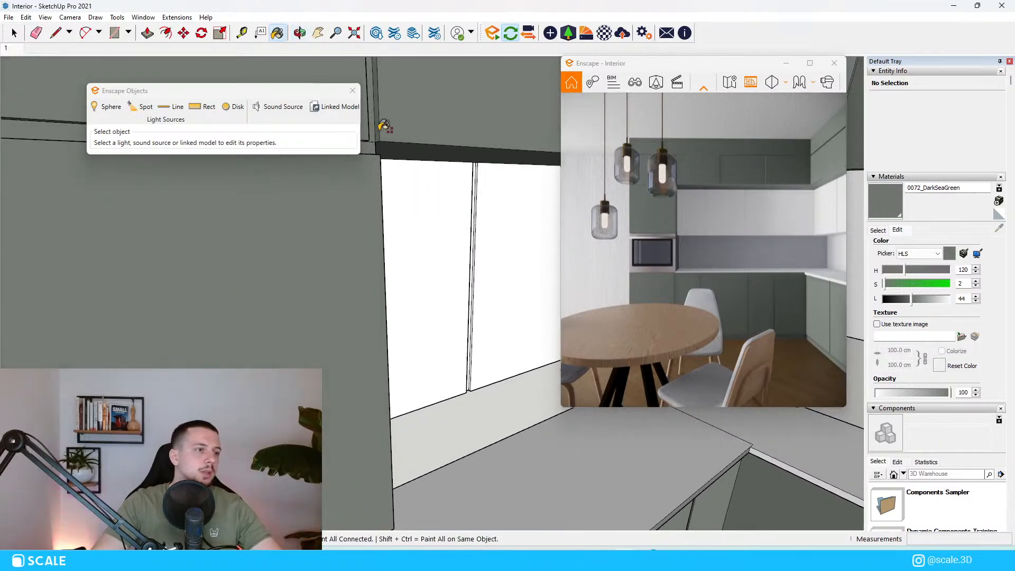
scroll(384, 125, "down", 10)
key("space")
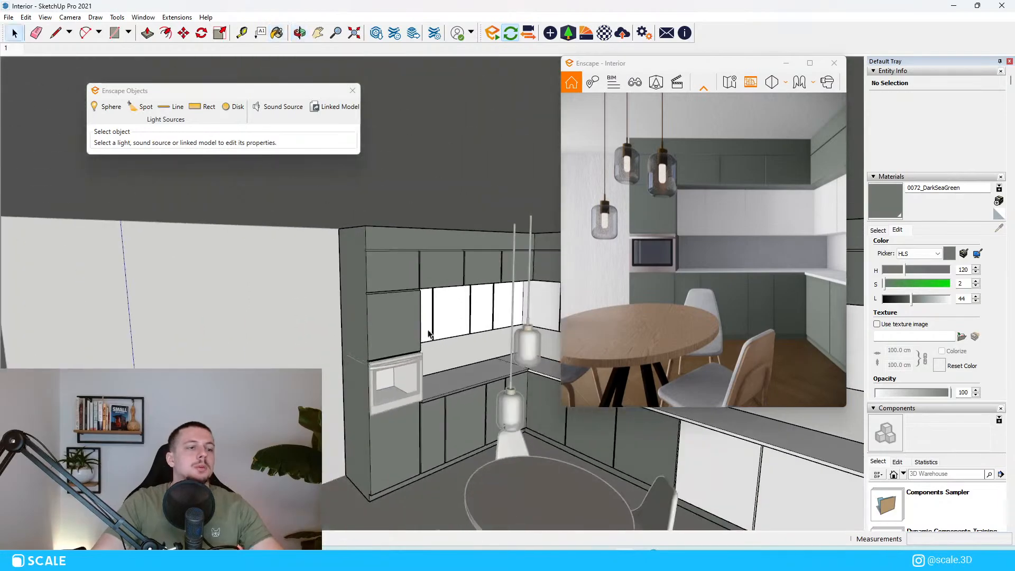
scroll(458, 438, "up", 6)
middle_click_drag(458, 437, 463, 388)
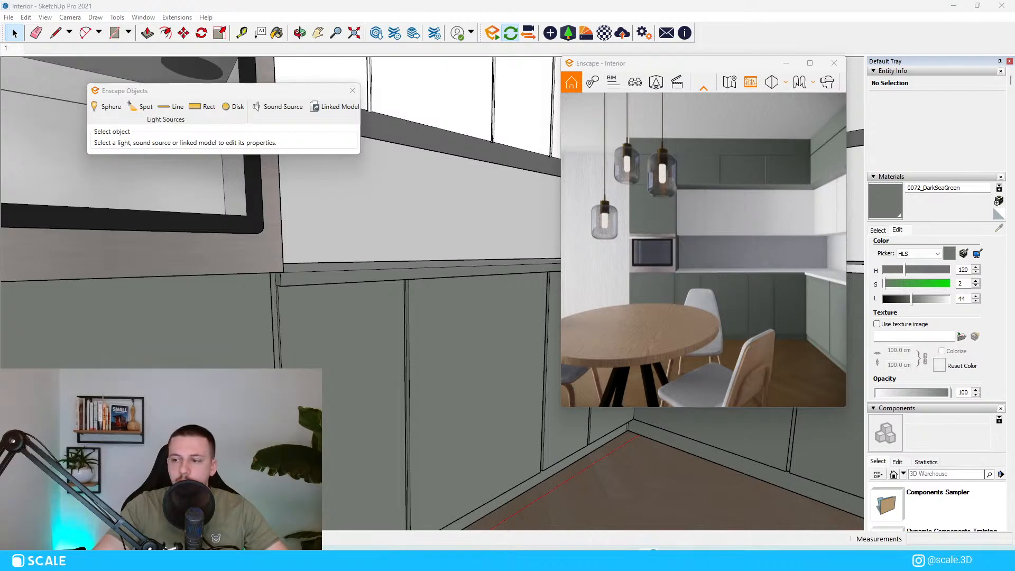
scroll(550, 279, "down", 3)
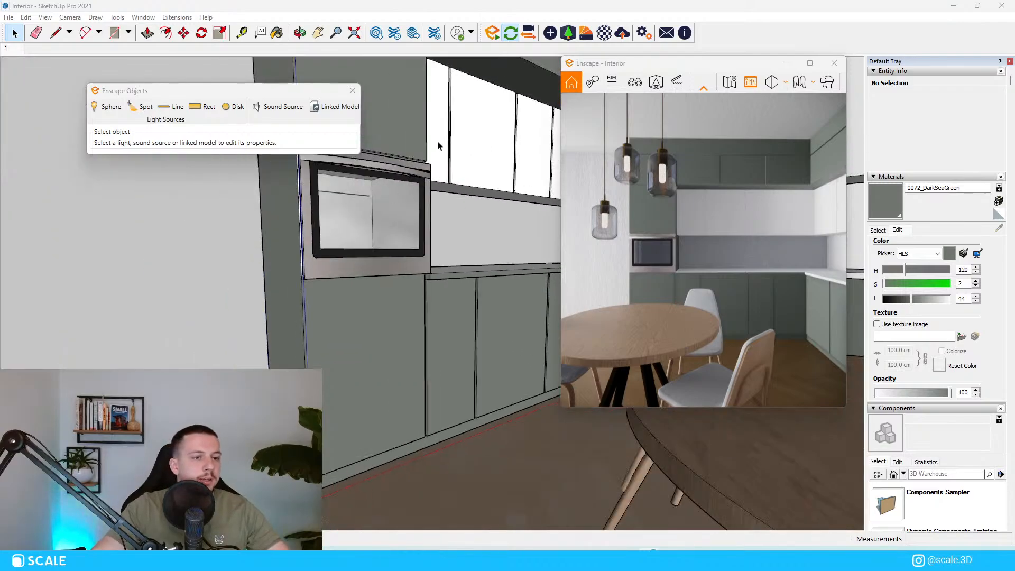
scroll(476, 179, "up", 3)
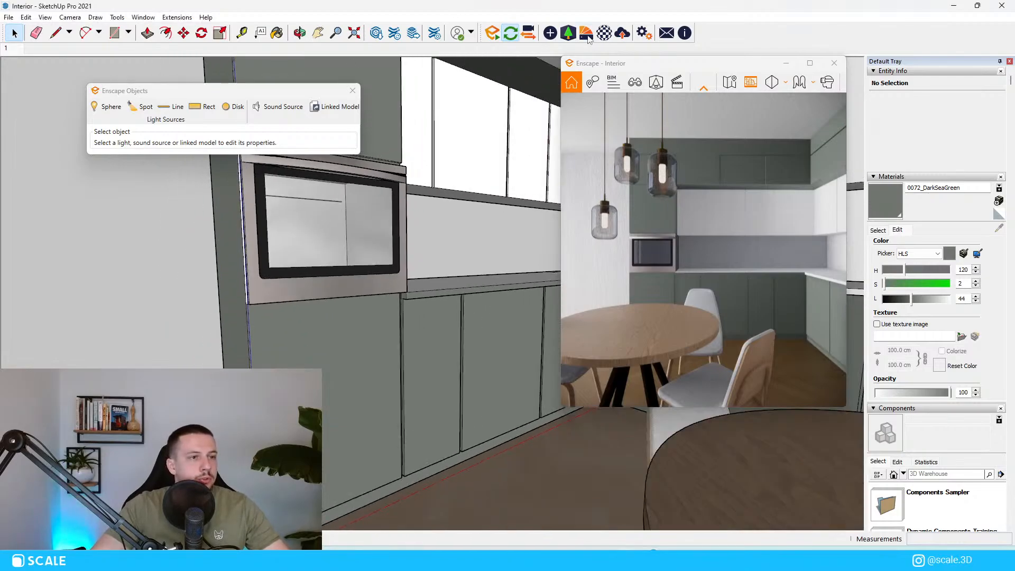
left_click(586, 32)
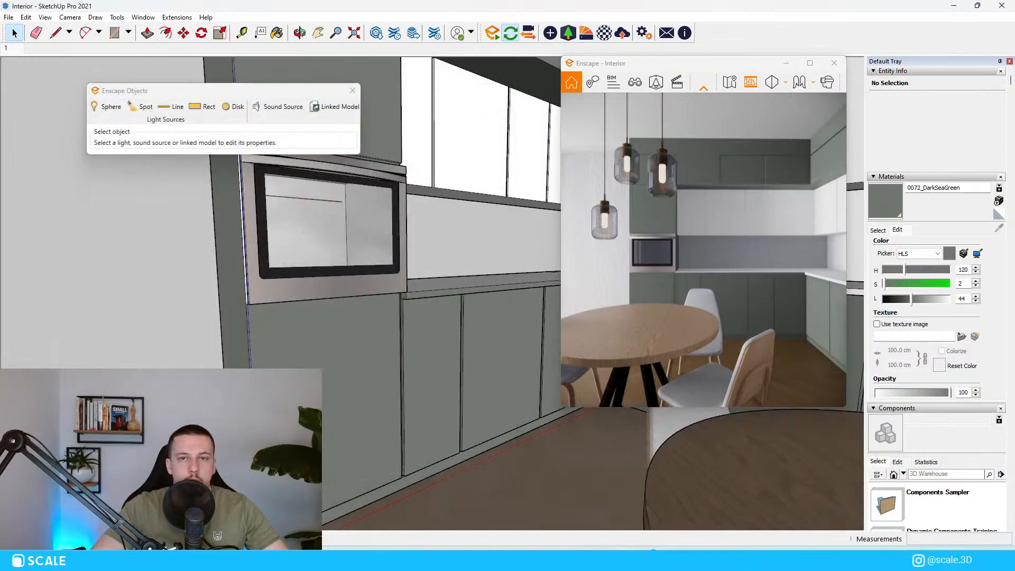
Open ambientcg.com in the web browser for textures, and return to SketchUp while the site loads.
left_click_drag(1014, 412, 163, 2)
type("a")
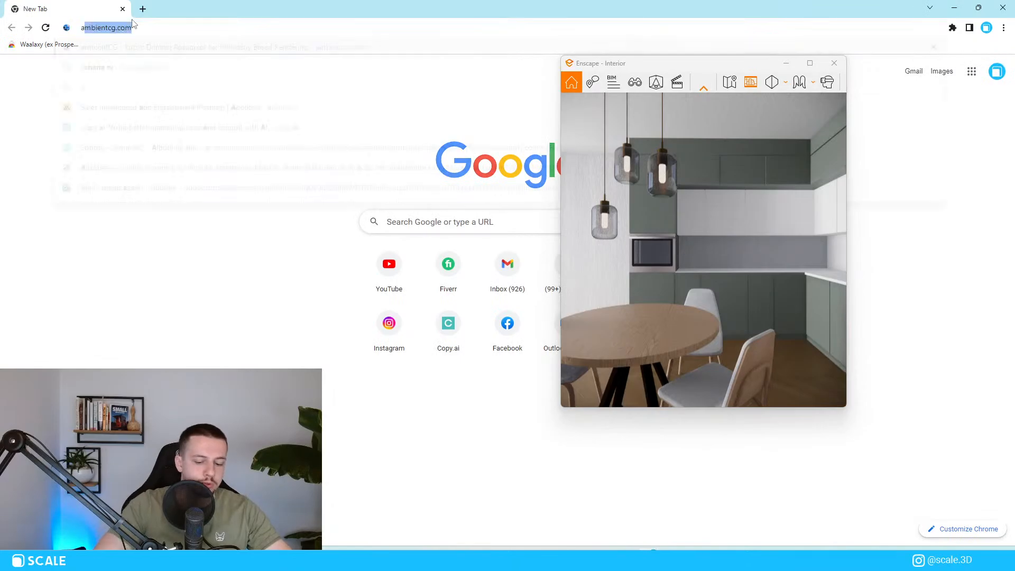
type("mbien")
key("Return")
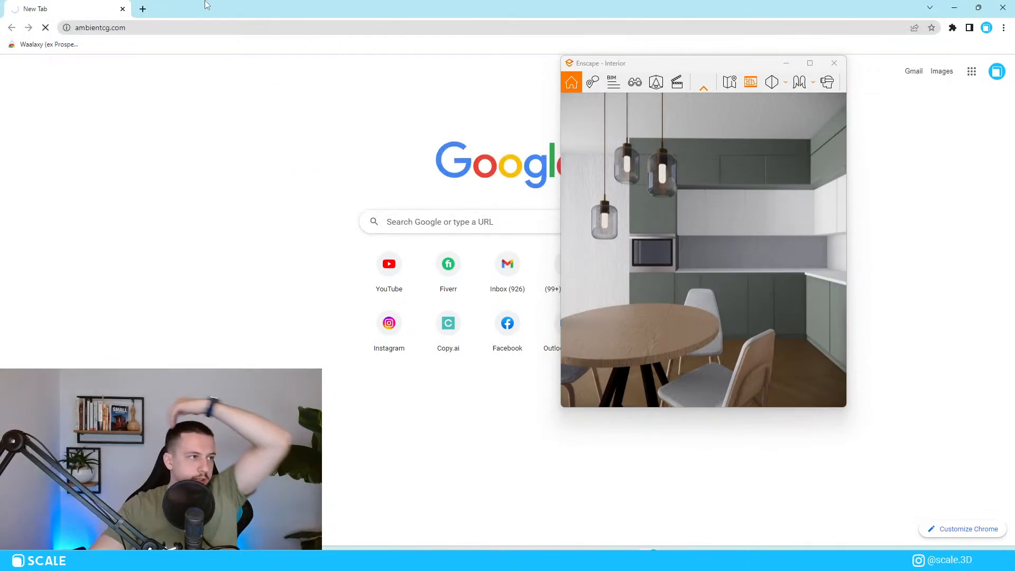
left_click(143, 9)
left_click(47, 5)
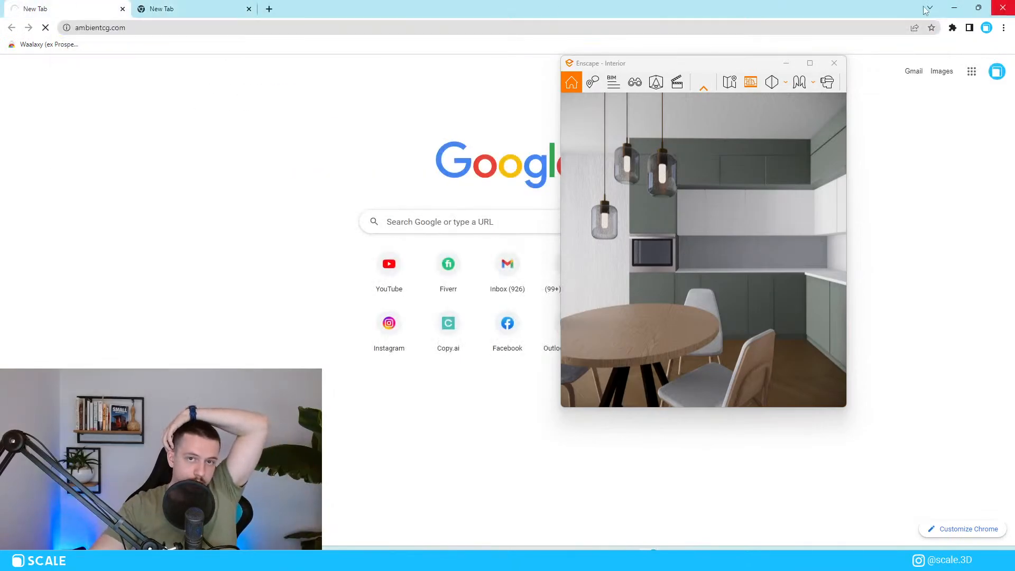
left_click(955, 7)
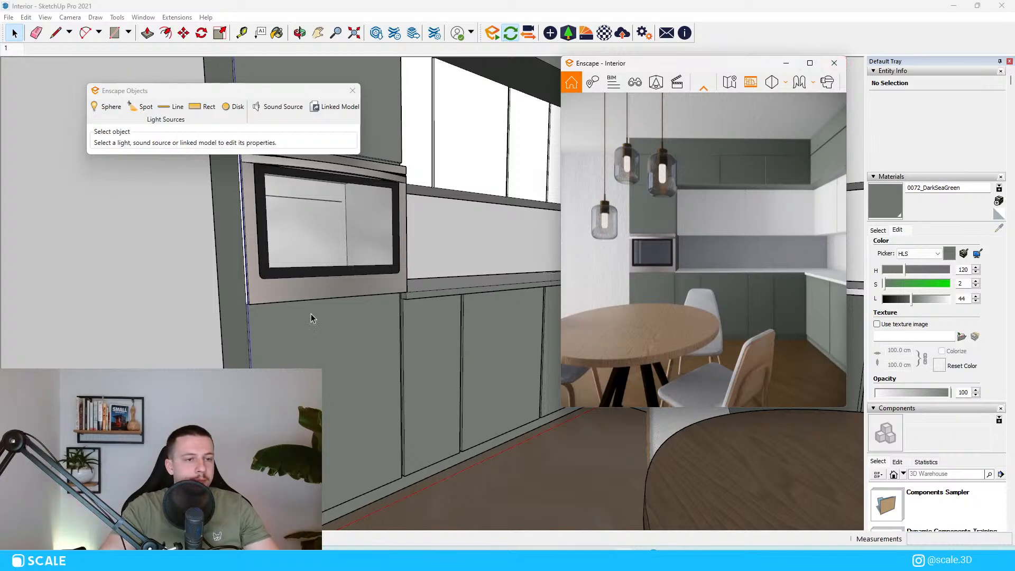
Open the Enscape Material Editor and sample the wall's Plaster 04 material for editing.
scroll(275, 318, "down", 15)
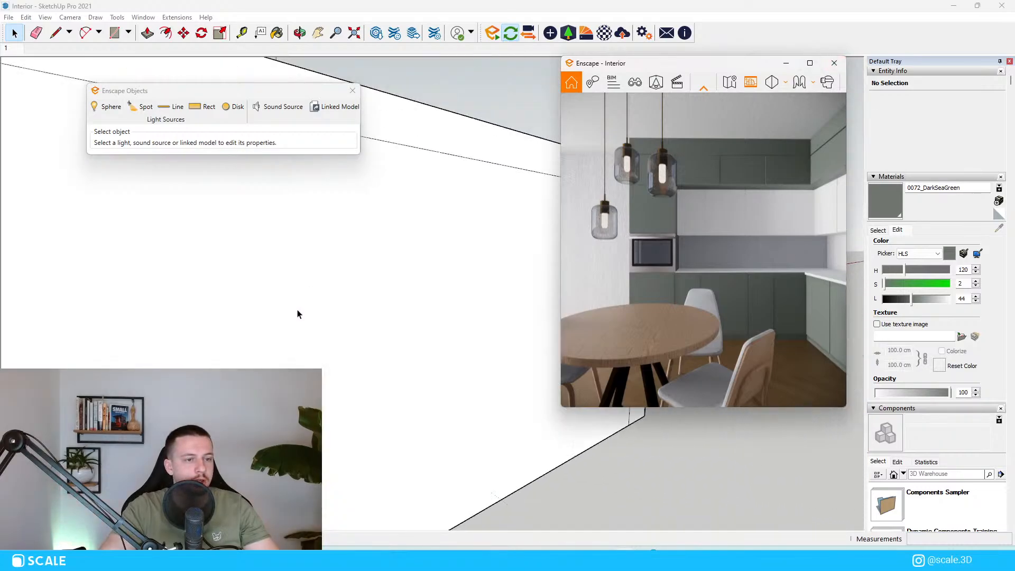
scroll(300, 314, "up", 15)
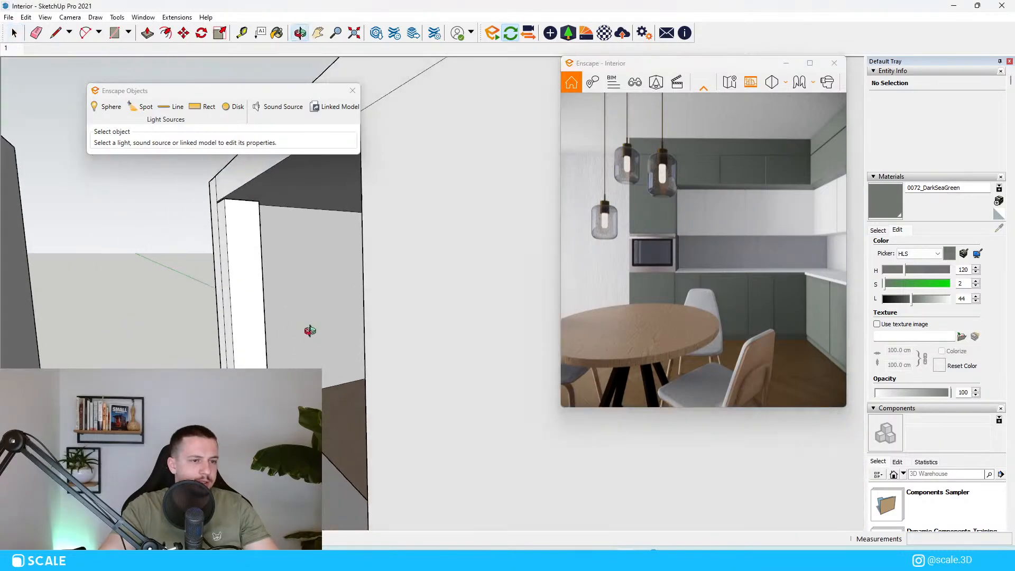
scroll(375, 331, "up", 6)
key("b")
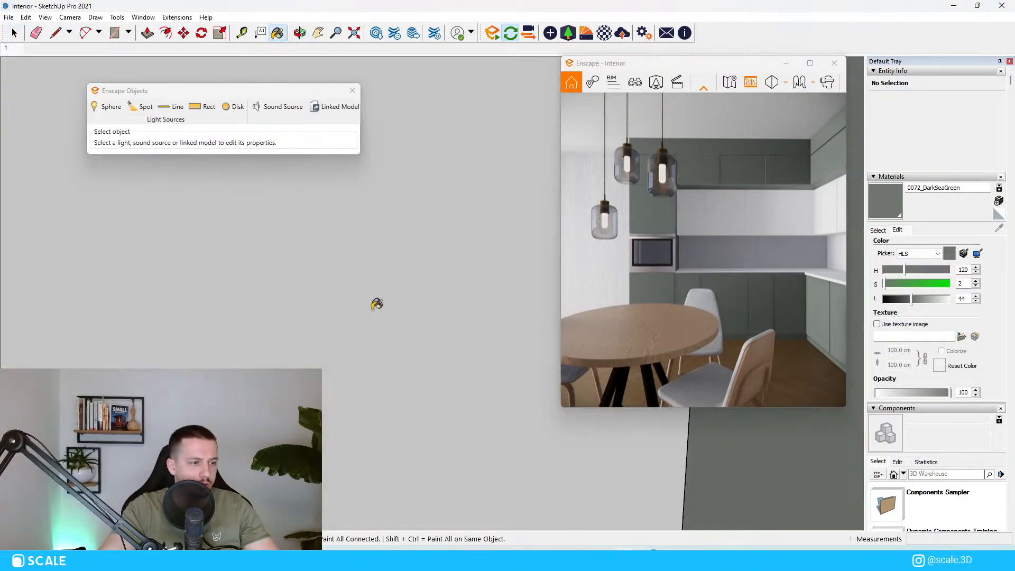
double_click(562, 5)
left_click(590, 37)
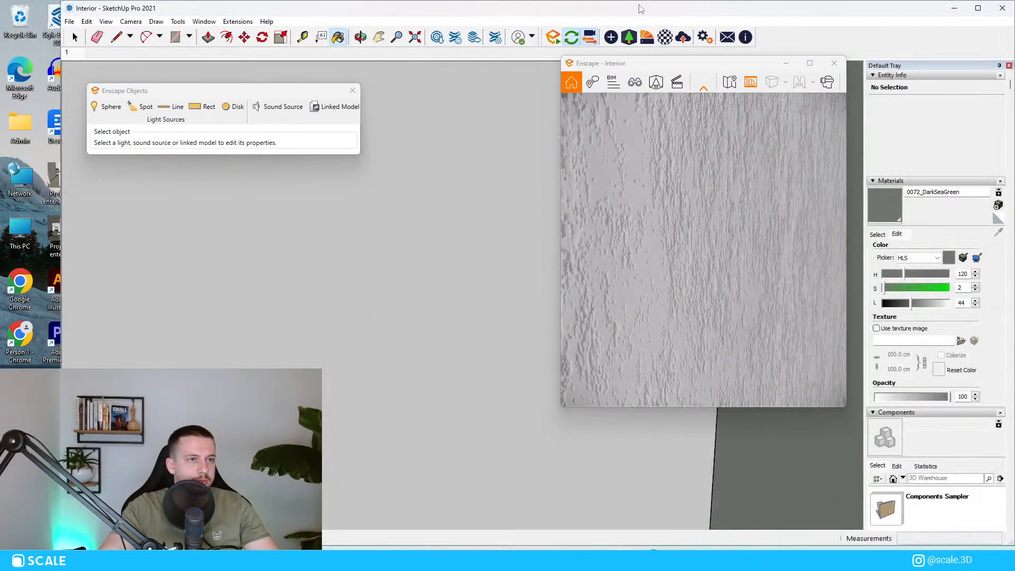
left_click(666, 37)
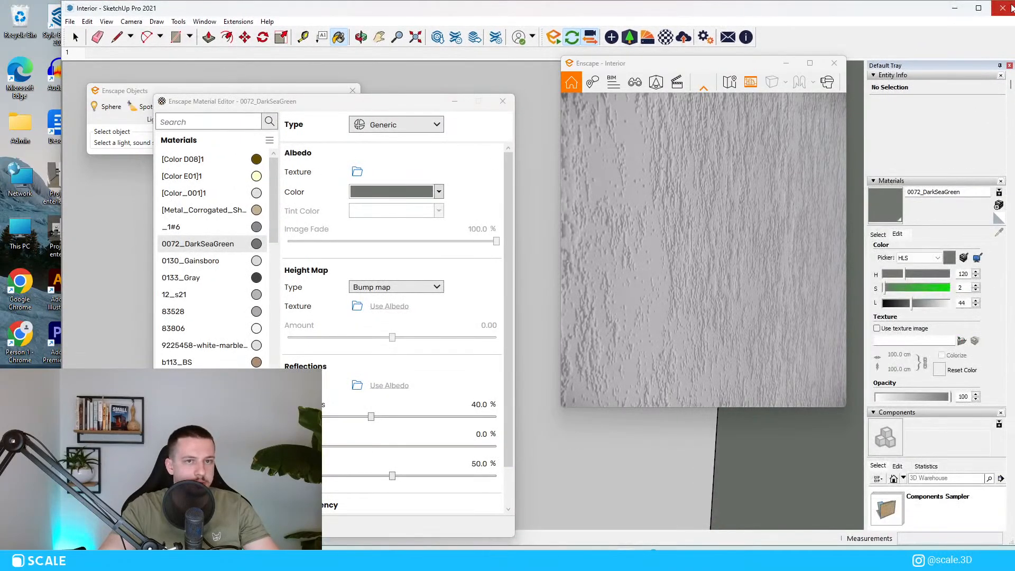
double_click(662, 4)
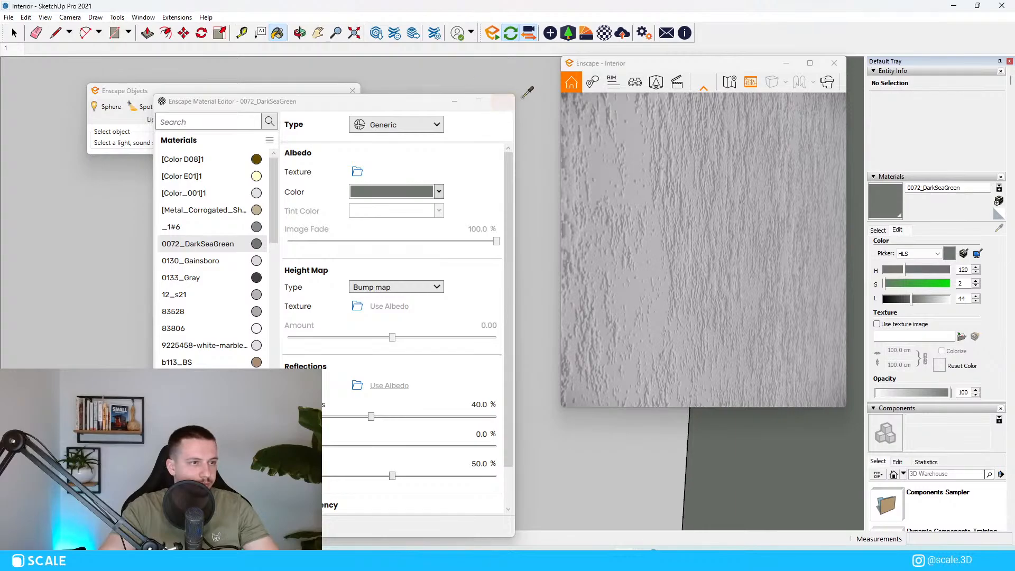
left_click(531, 252)
Set the intensity of the Plaster 04 normal map to 30%.
double_click(481, 327)
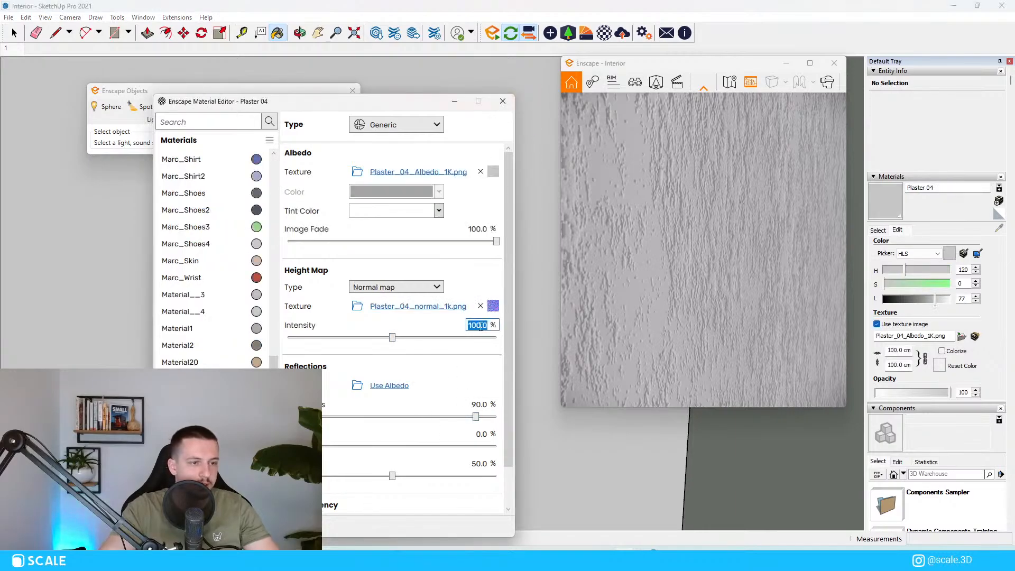
key("Return")
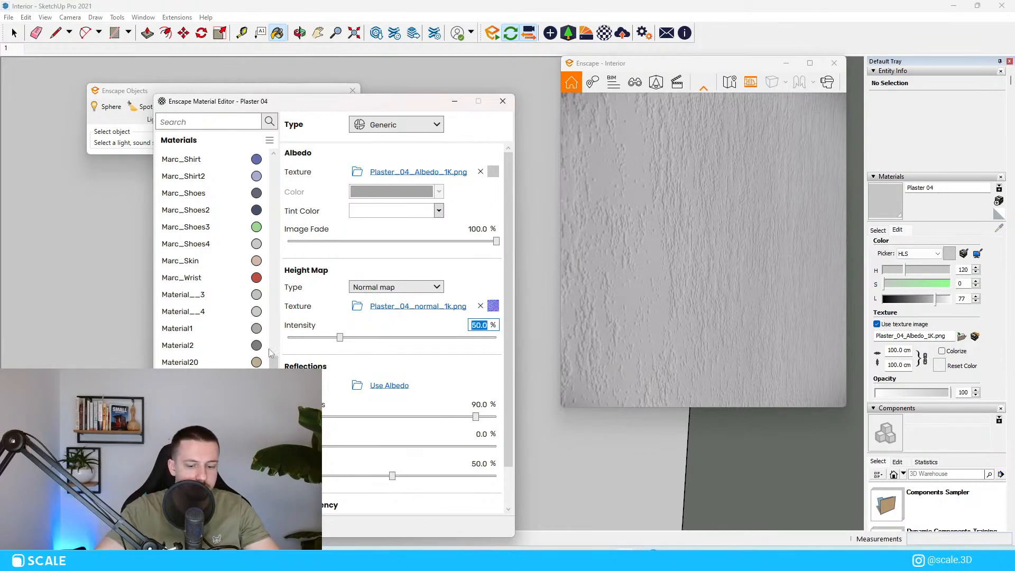
type("30")
key("Return")
Restore saved view 1 in Enscape, close View Management and release the render window from staying on top.
left_click(635, 82)
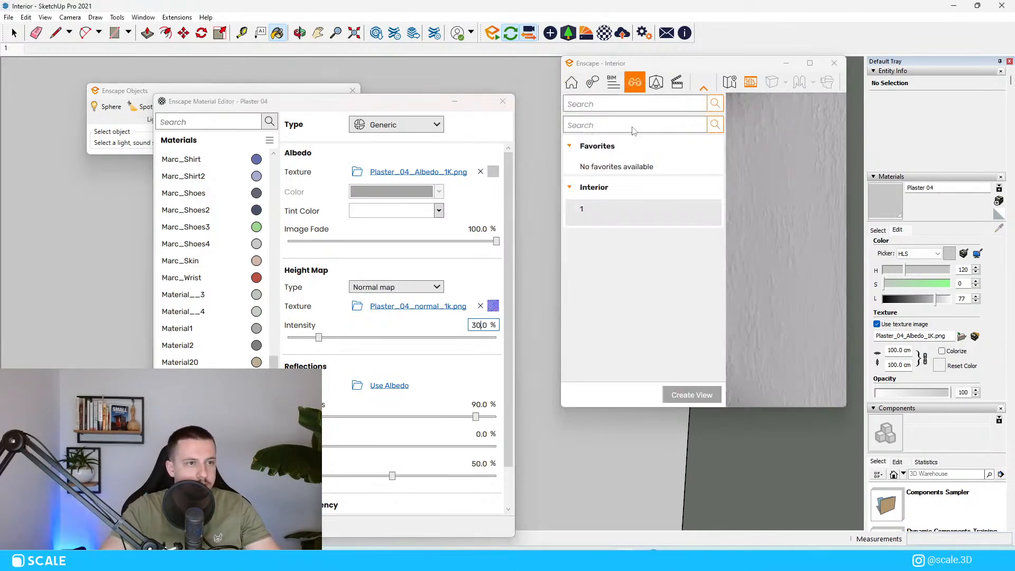
left_click(916, 558)
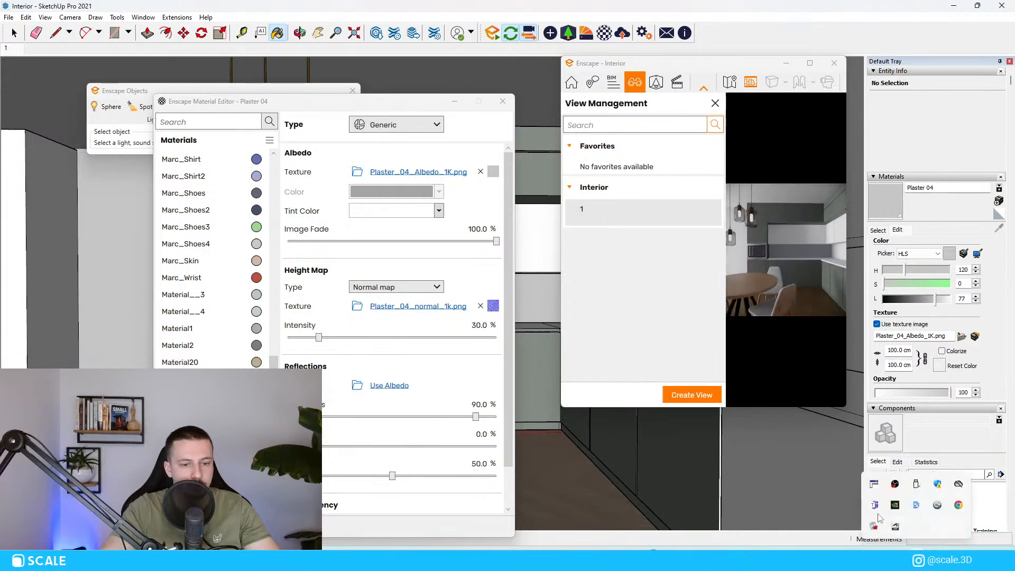
right_click(872, 504)
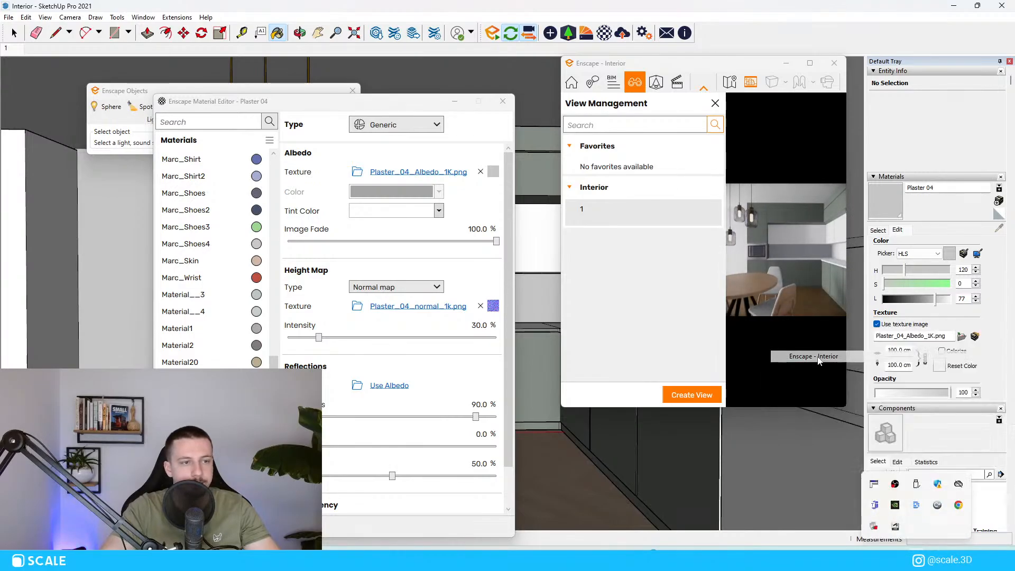
left_click(715, 103)
left_click(482, 128)
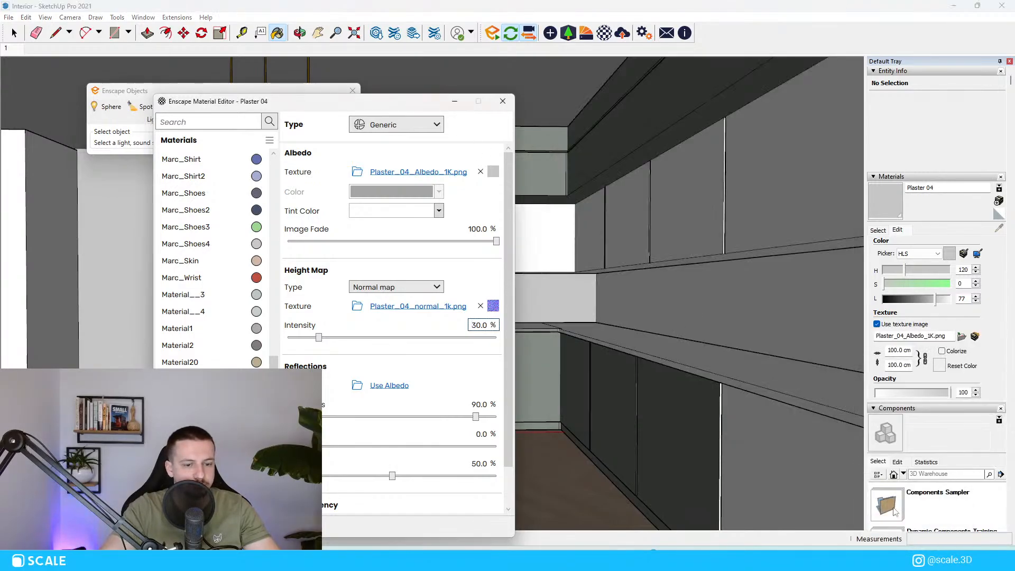
Bring the Enscape - Interior render window back to the front and pin it above the other windows.
mouse_move(625, 558)
left_click(577, 499)
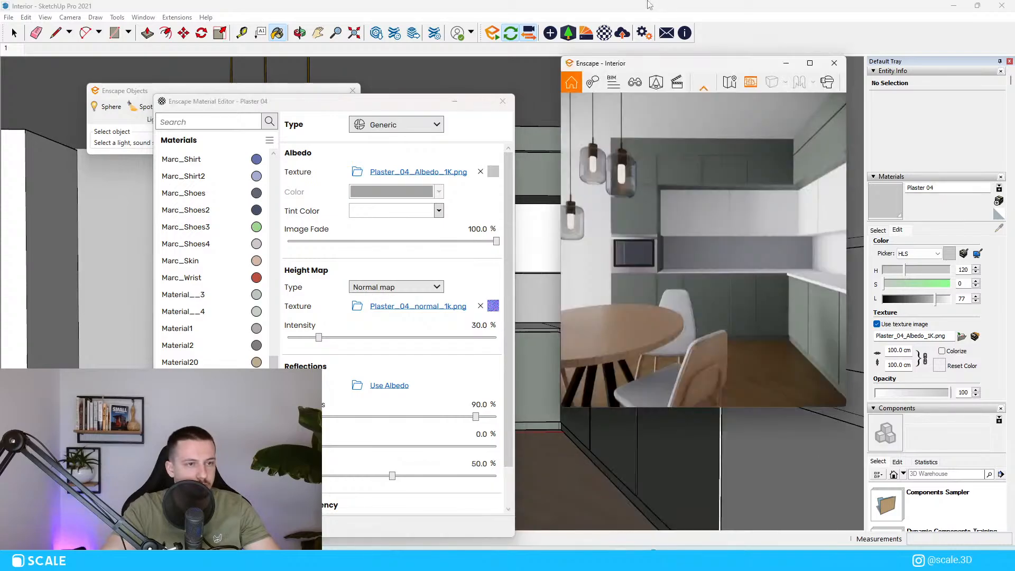
left_click(638, 3)
left_click(587, 499)
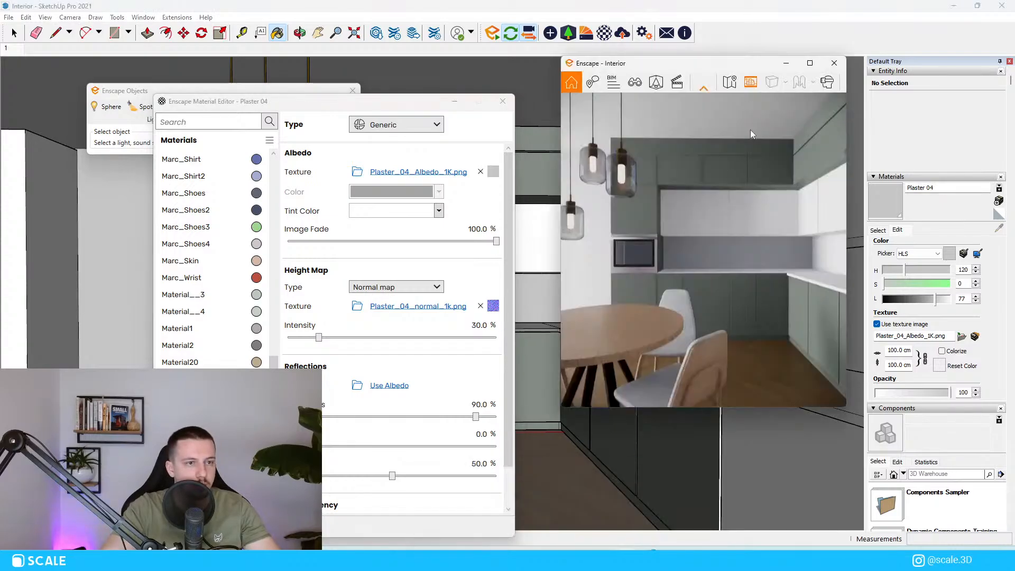
left_click(916, 558)
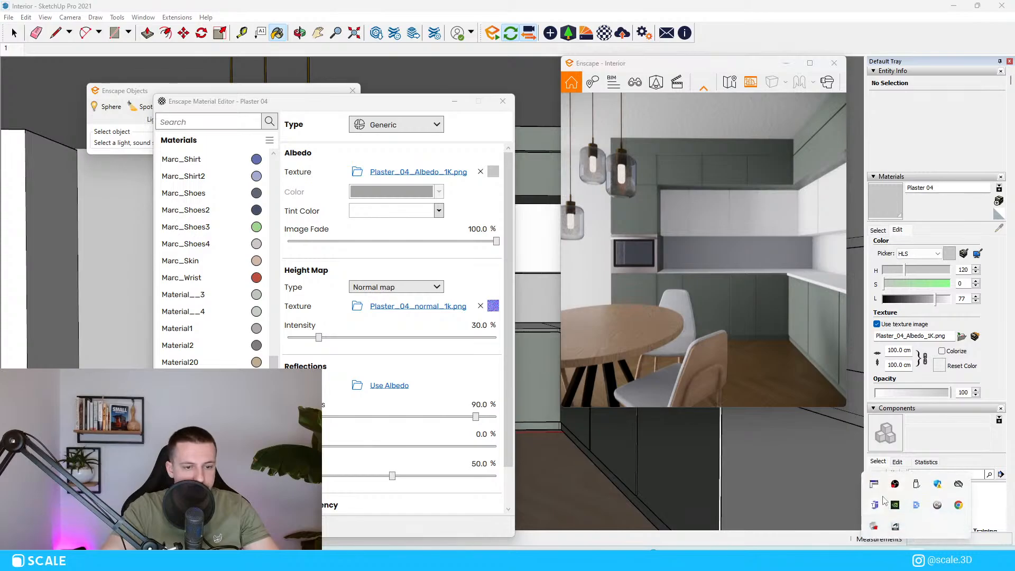
left_click(878, 485)
left_click(841, 353)
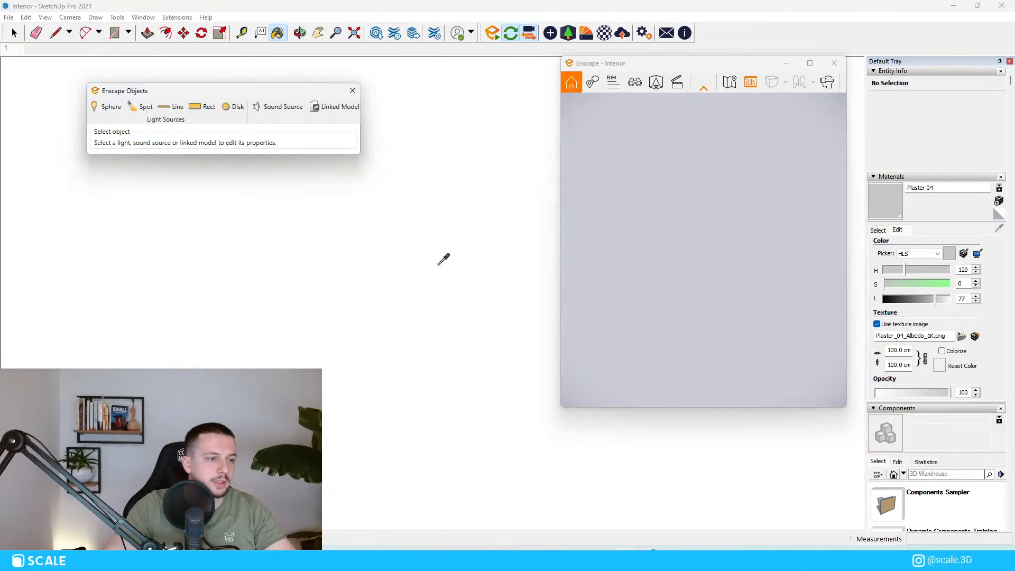
Turn off view synchronization between SketchUp and Enscape, restore saved view 1 in the render and close View Management.
scroll(419, 305, "up", 5)
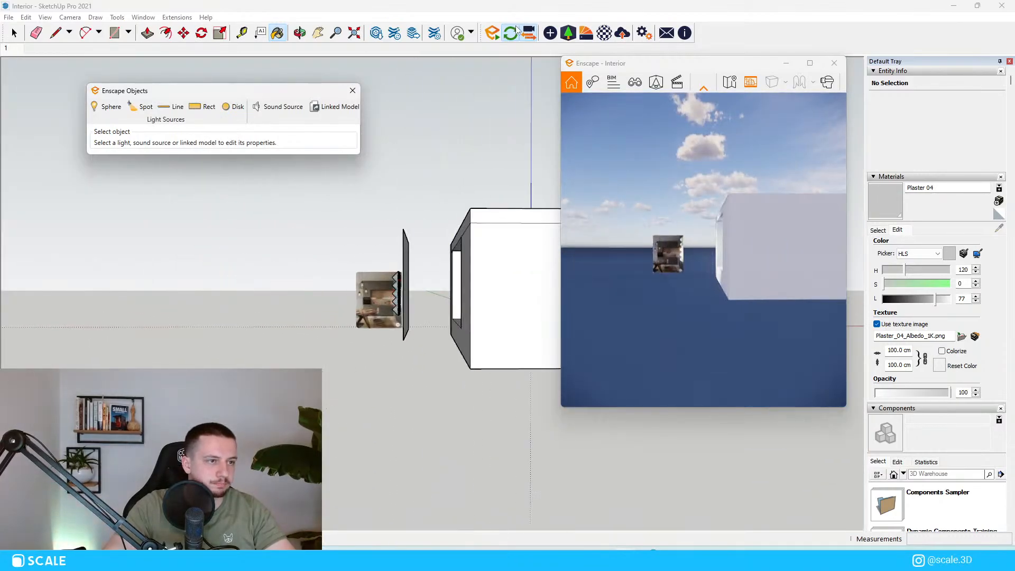
left_click(521, 30)
key("w")
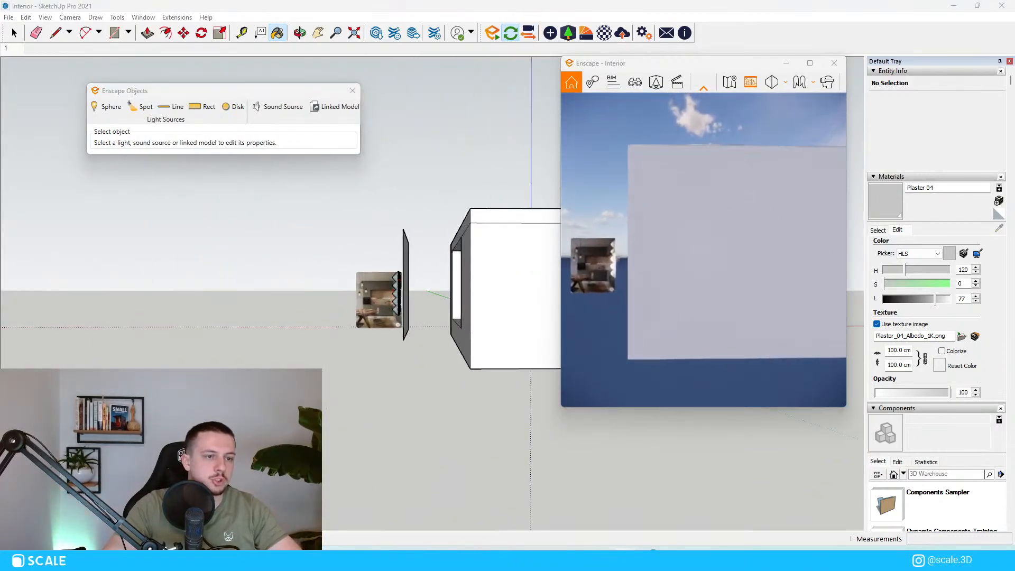
key("w")
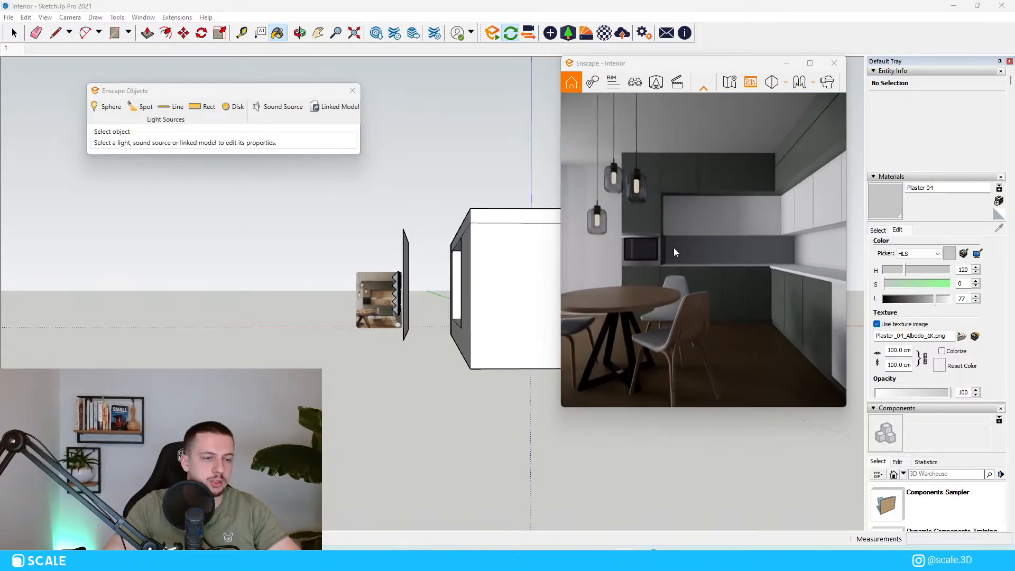
left_click(635, 82)
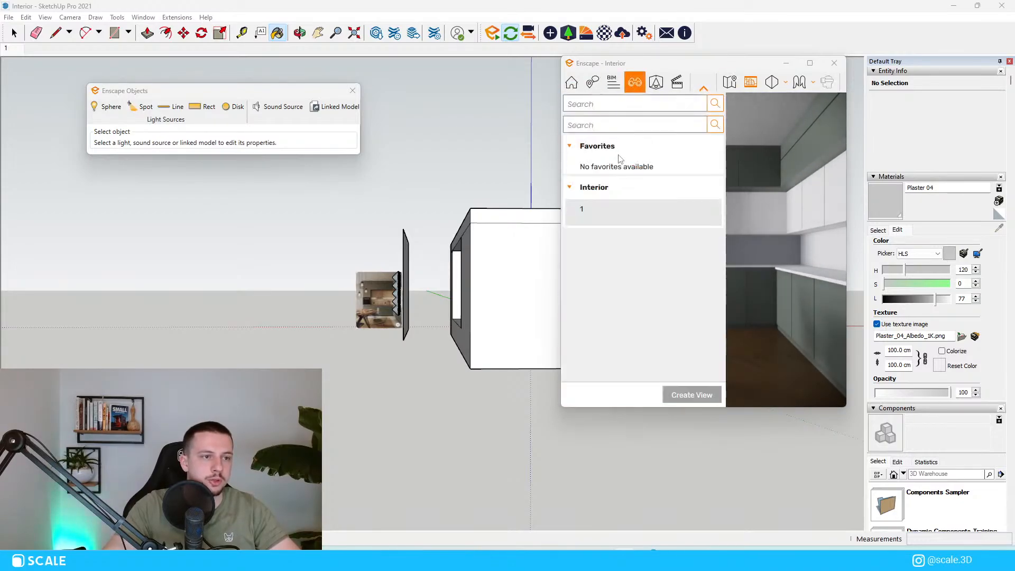
left_click(717, 105)
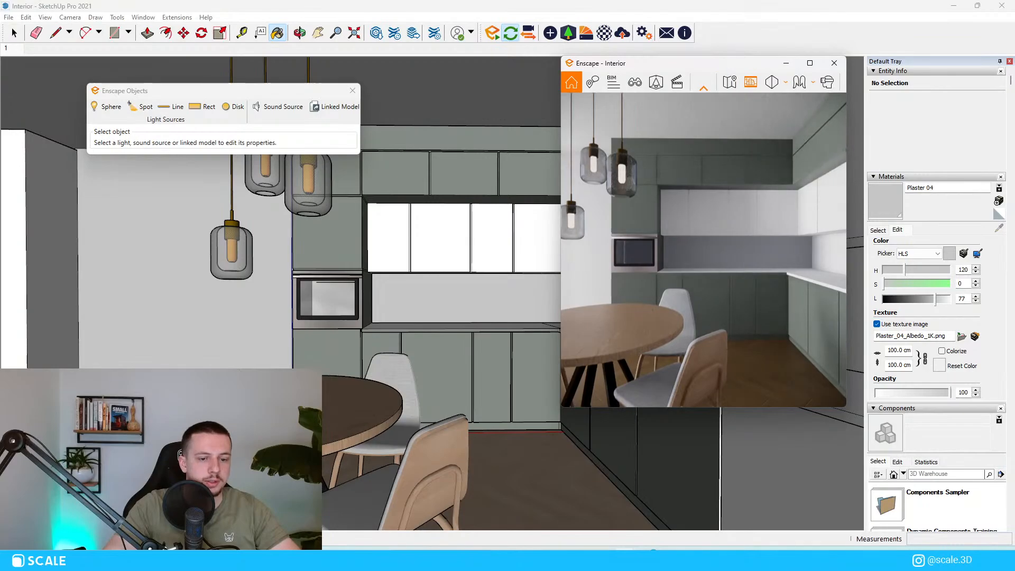
Pin the Enscape - Interior window on top again so it stays above the modelling window.
left_click(917, 559)
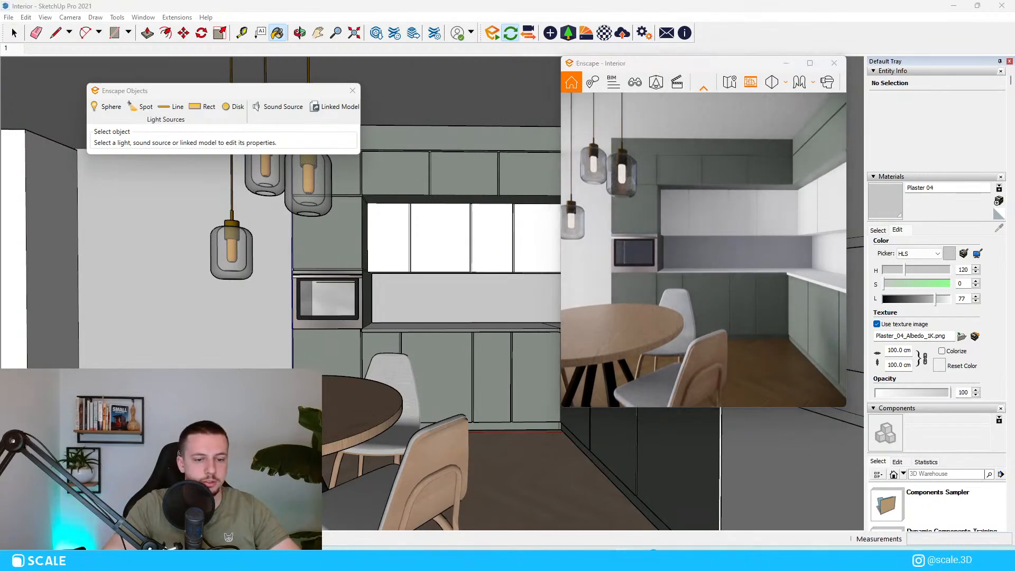
right_click(881, 489)
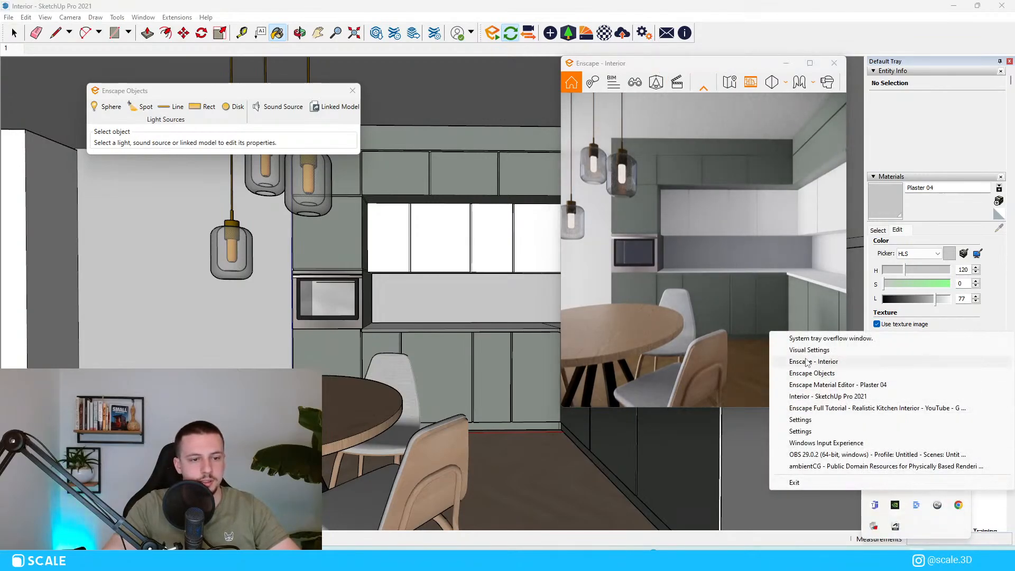
left_click(793, 374)
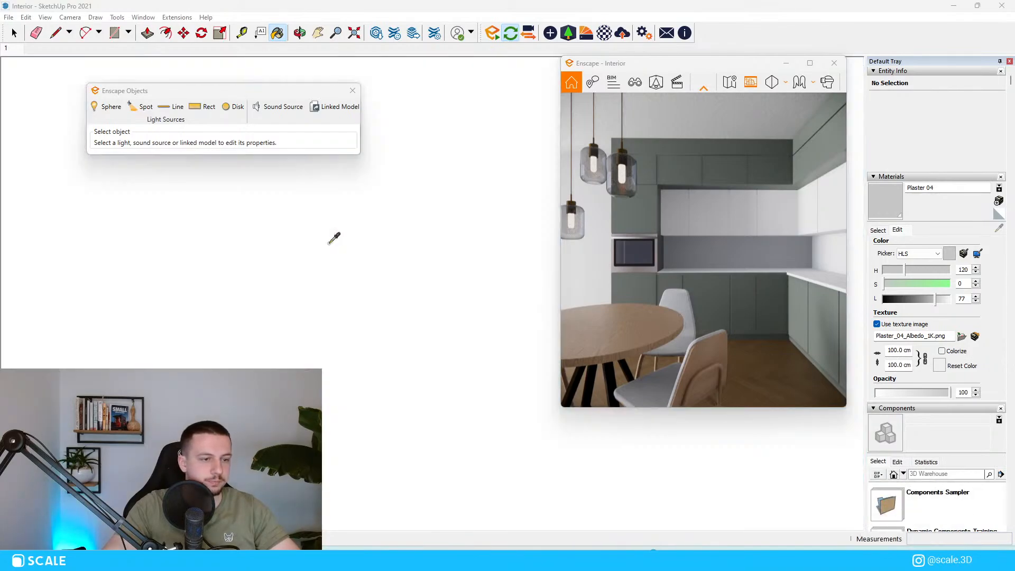
Examine the reference photo standing outside the room, focusing on the finishes of the upper cabinets, backsplash and countertop.
scroll(309, 255, "down", 8)
middle_click_drag(309, 255, 299, 329)
scroll(168, 280, "up", 2)
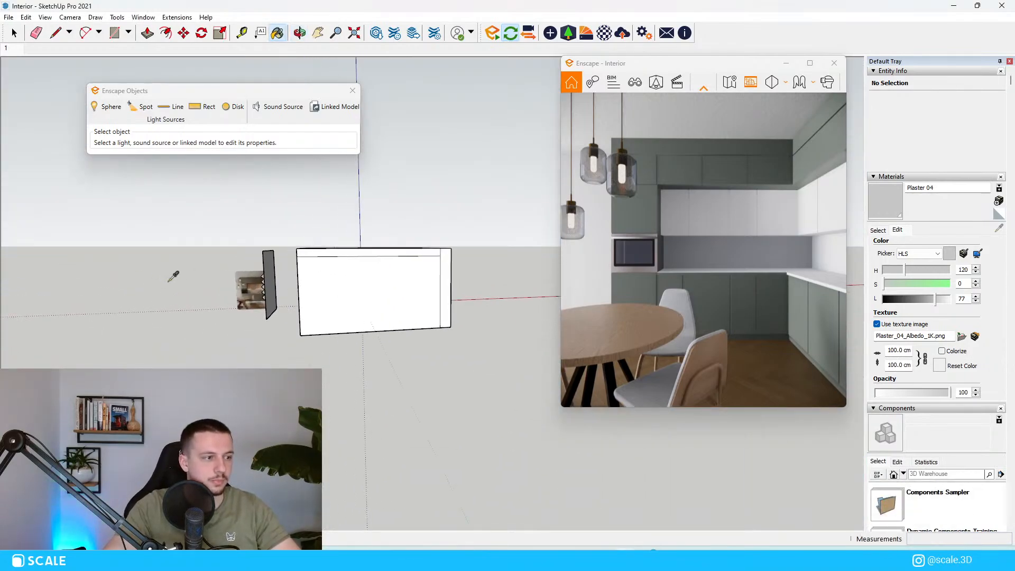
middle_click_drag(168, 280, 309, 291)
scroll(311, 289, "up", 2)
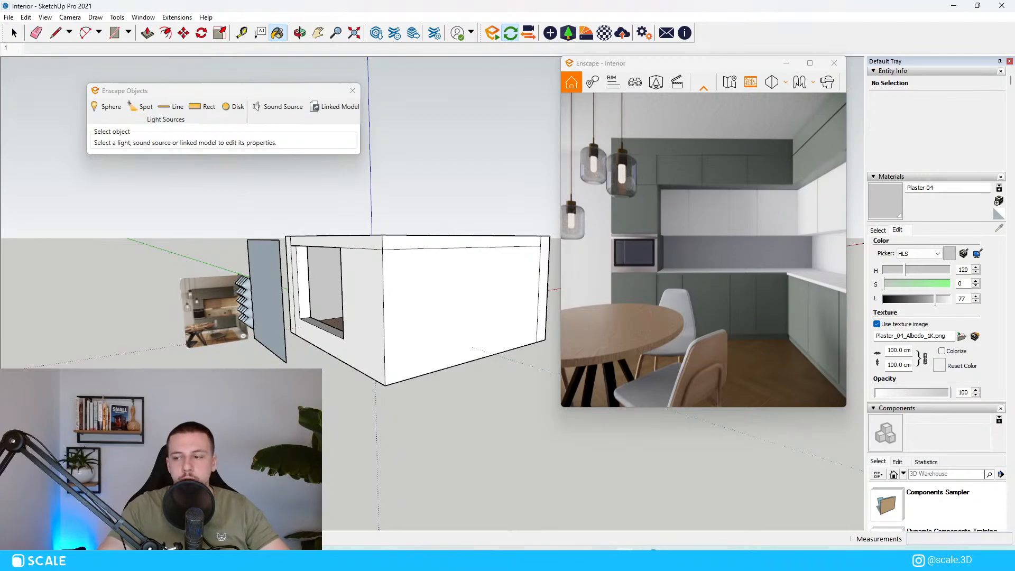
scroll(172, 322, "up", 6)
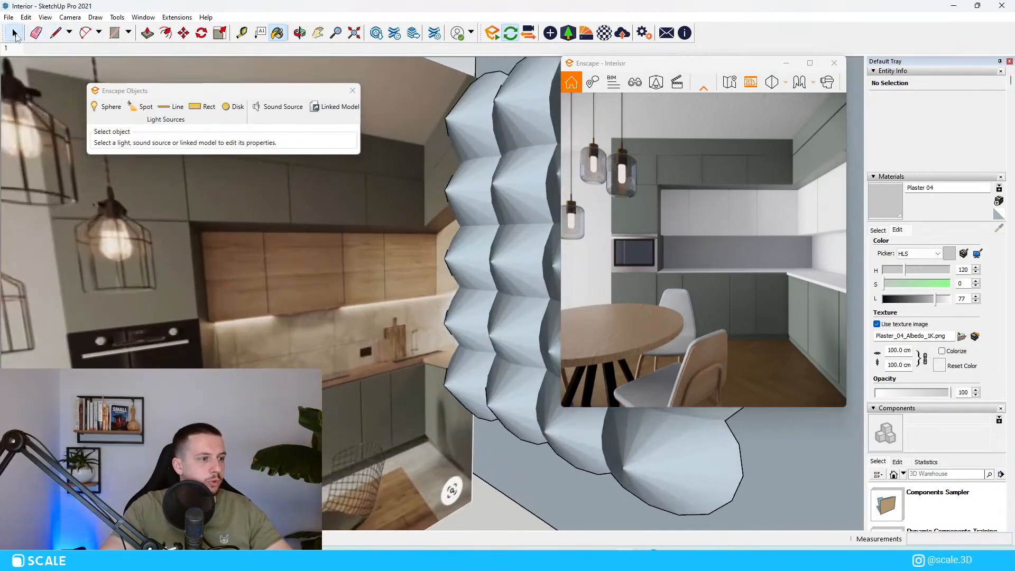
Study the reference photo up close again, comparing the wood of the upper cabinets and countertop with the rendered kitchen.
left_click(15, 33)
scroll(303, 259, "down", 5)
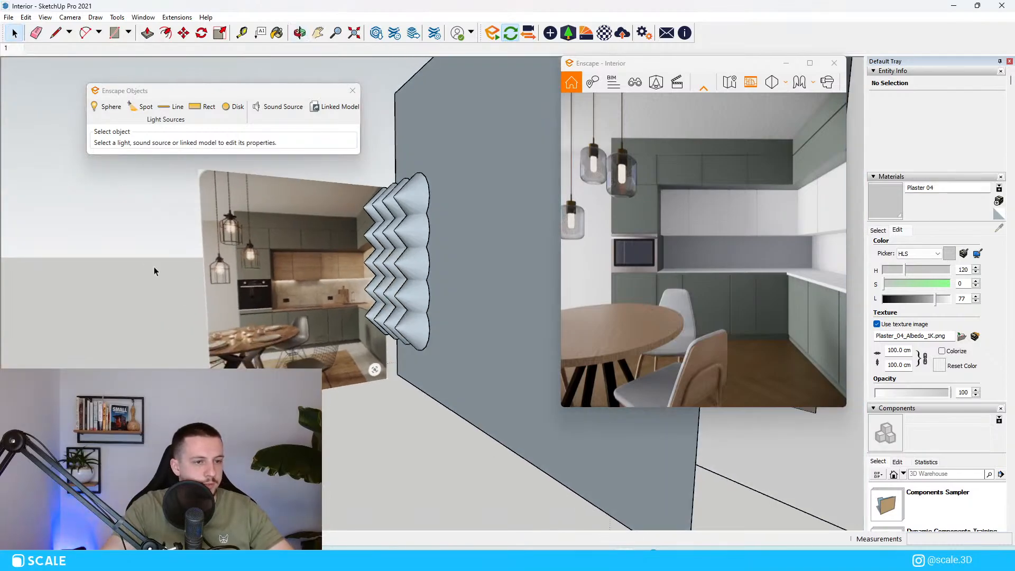
scroll(309, 276, "up", 5)
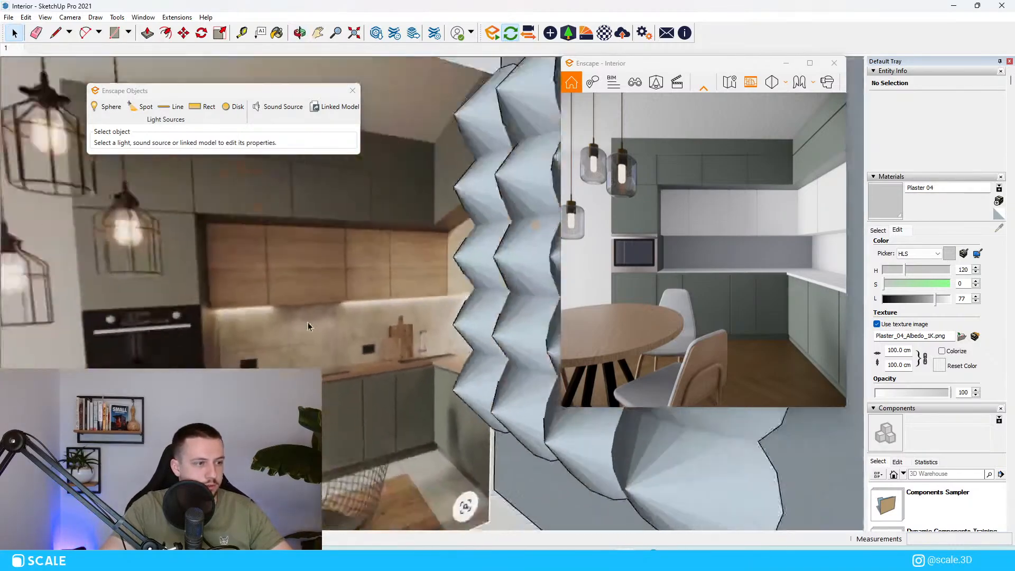
scroll(298, 325, "down", 5)
scroll(307, 321, "up", 6)
scroll(306, 322, "down", 4)
scroll(368, 287, "up", 6)
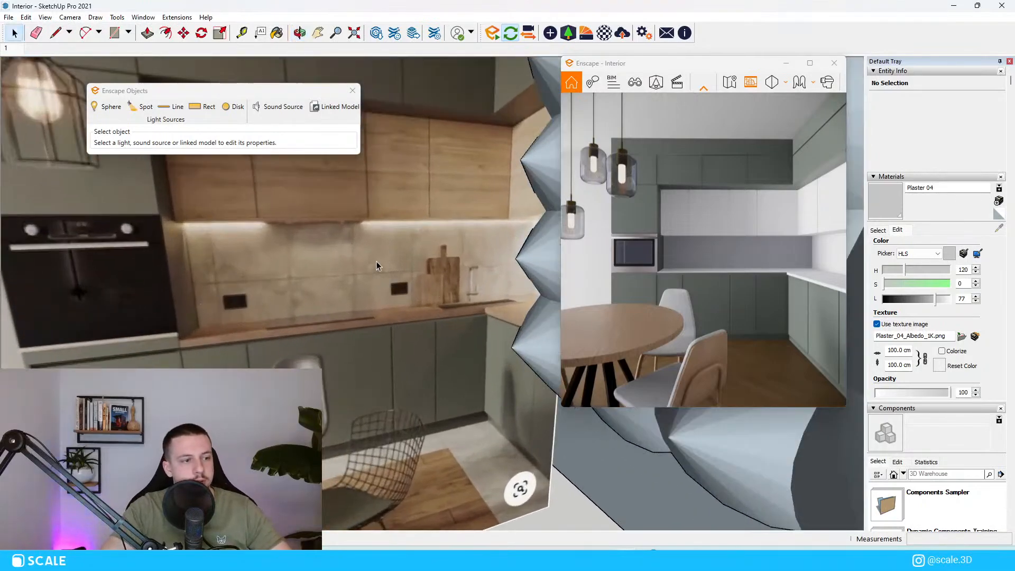
scroll(378, 258, "down", 5)
scroll(368, 265, "up", 6)
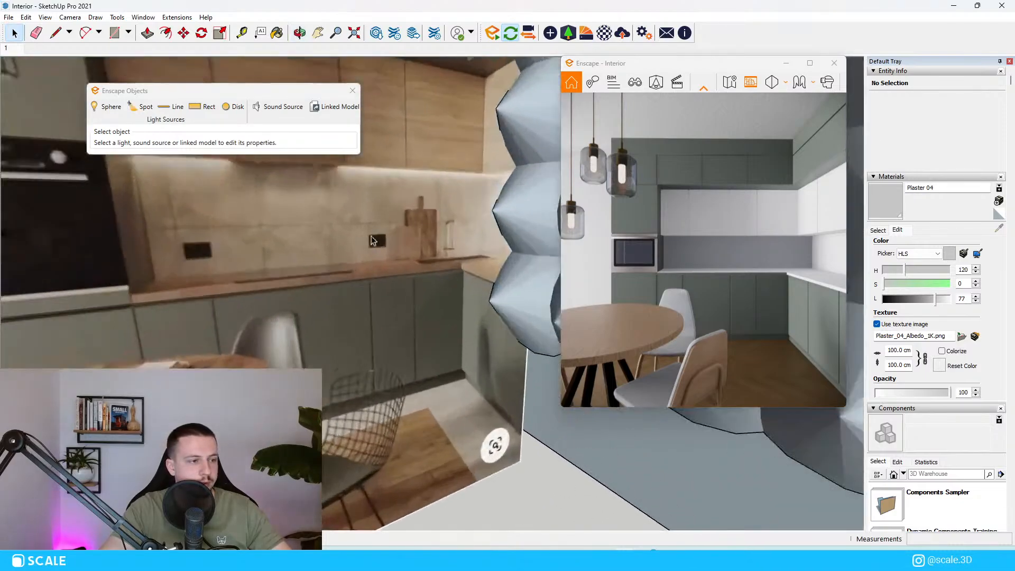
scroll(291, 238, "down", 5)
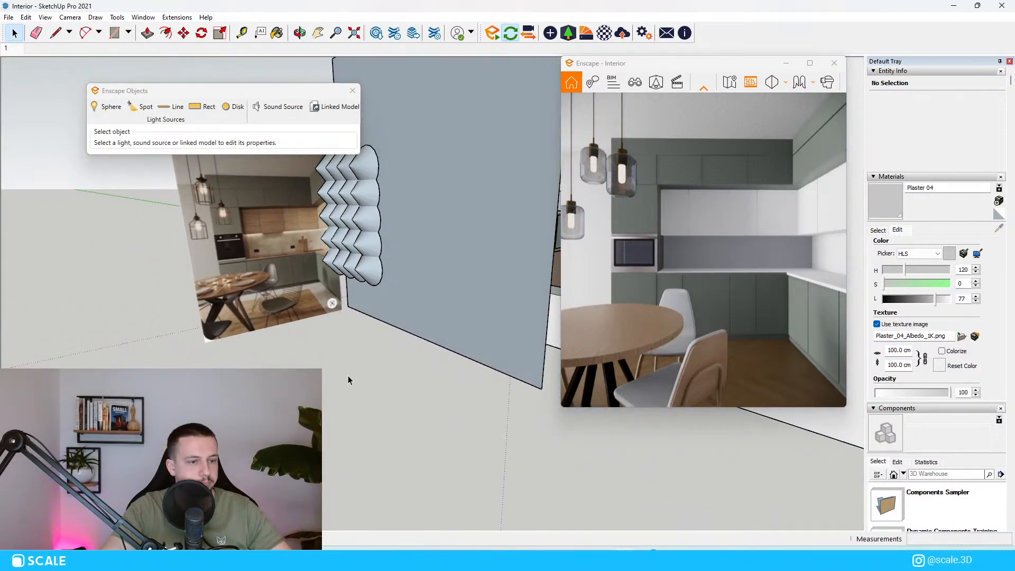
Switch to ambientCG in the browser and search its PBR materials for "wood".
mouse_move(648, 561)
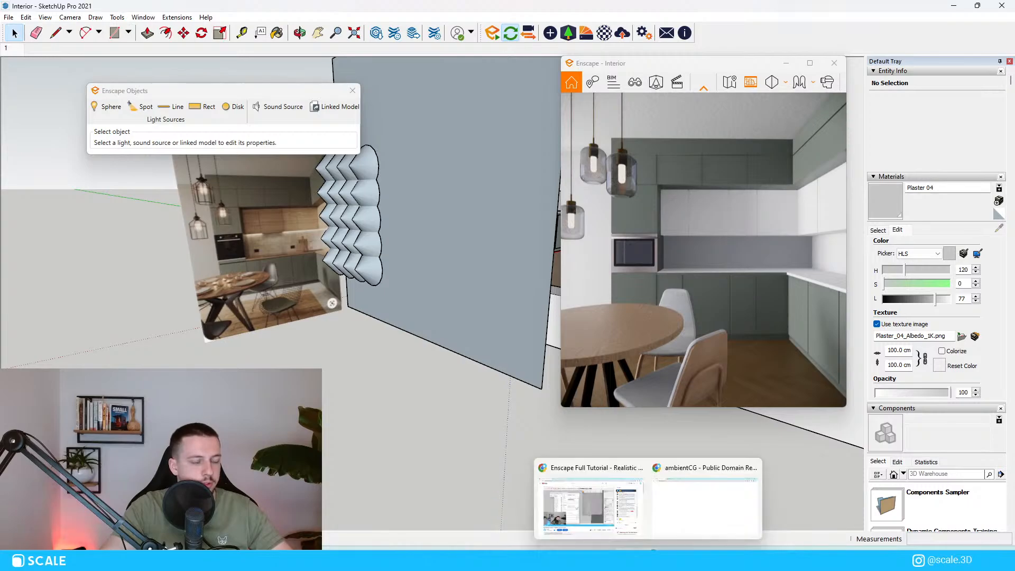
left_click(701, 520)
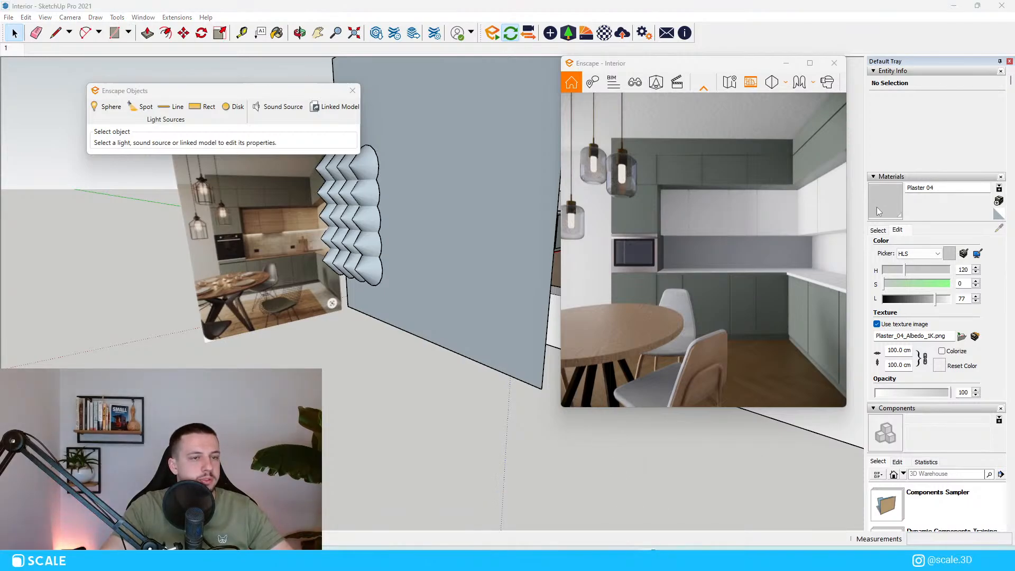
left_click_drag(1014, 370, 924, 439)
double_click(924, 442)
left_click(96, 50)
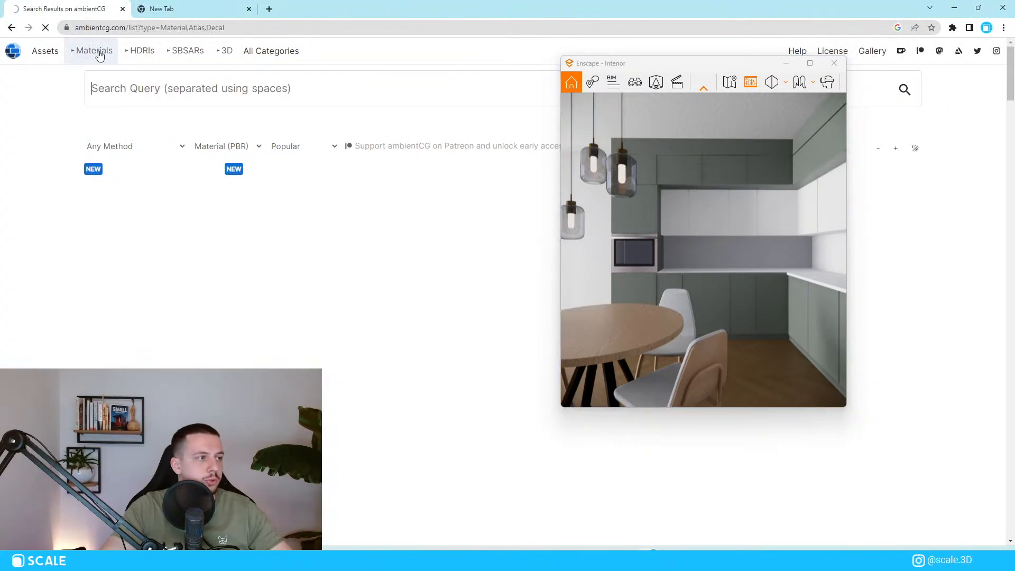
type("wood")
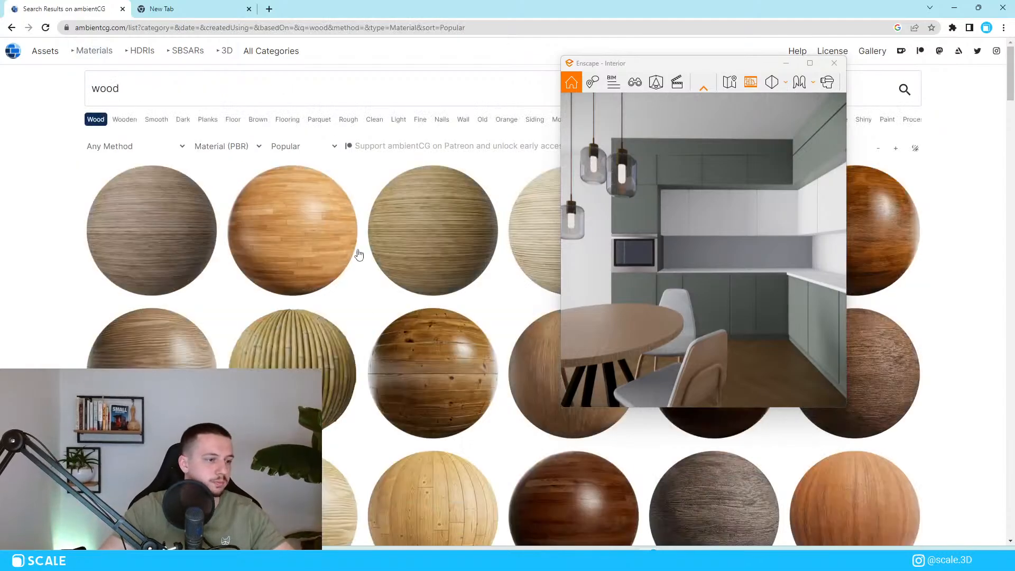
Browse the wood material results for a texture resembling the cabinet fronts in the reference photo.
scroll(358, 356, "down", 5)
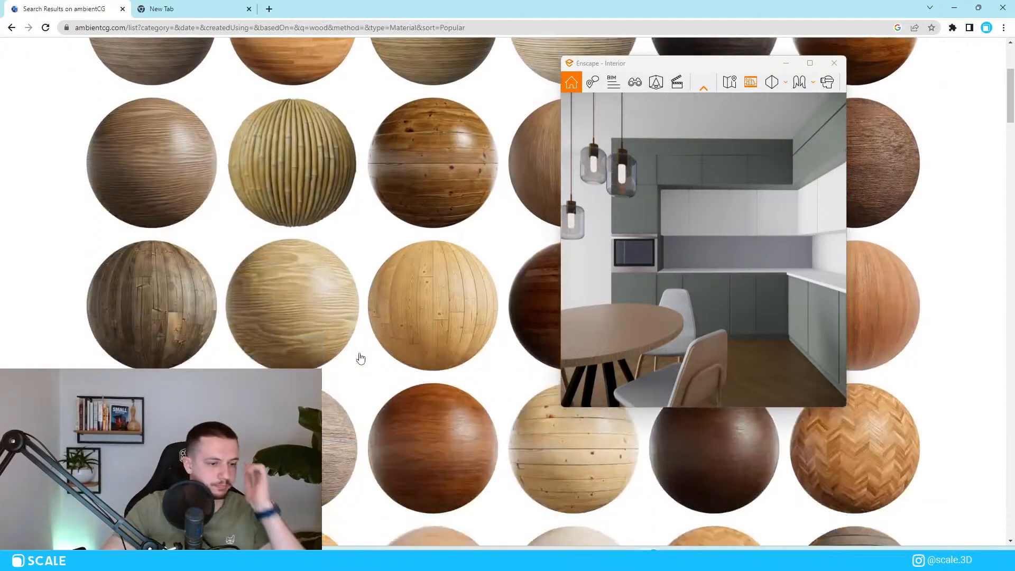
scroll(317, 264, "down", 2)
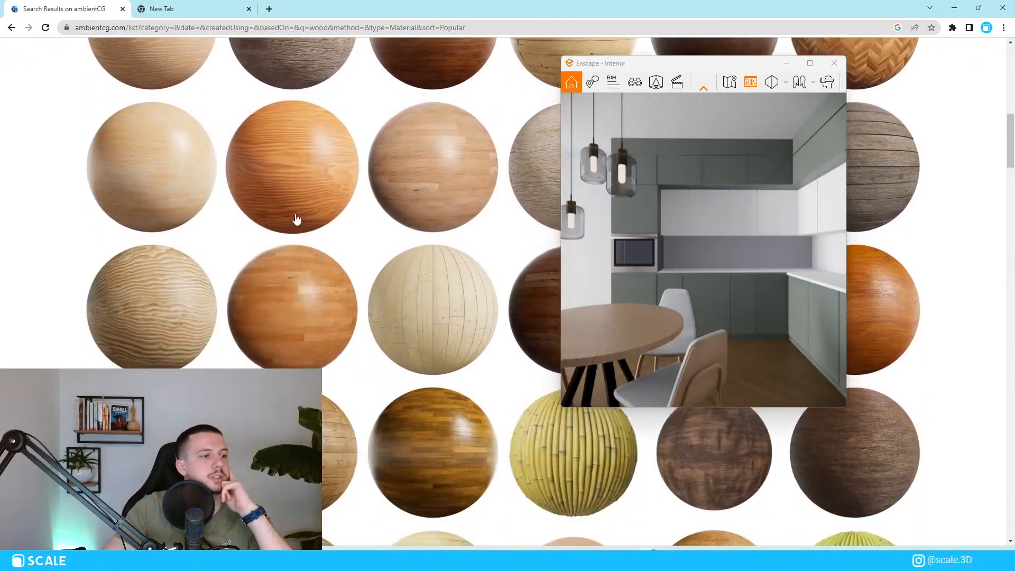
scroll(341, 276, "down", 4)
scroll(345, 275, "down", 8)
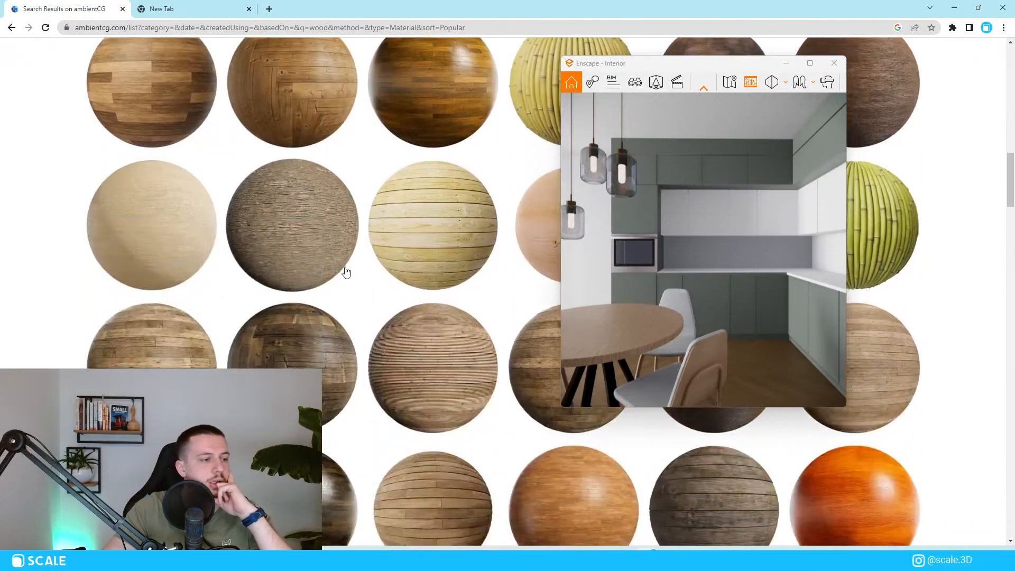
scroll(349, 264, "down", 6)
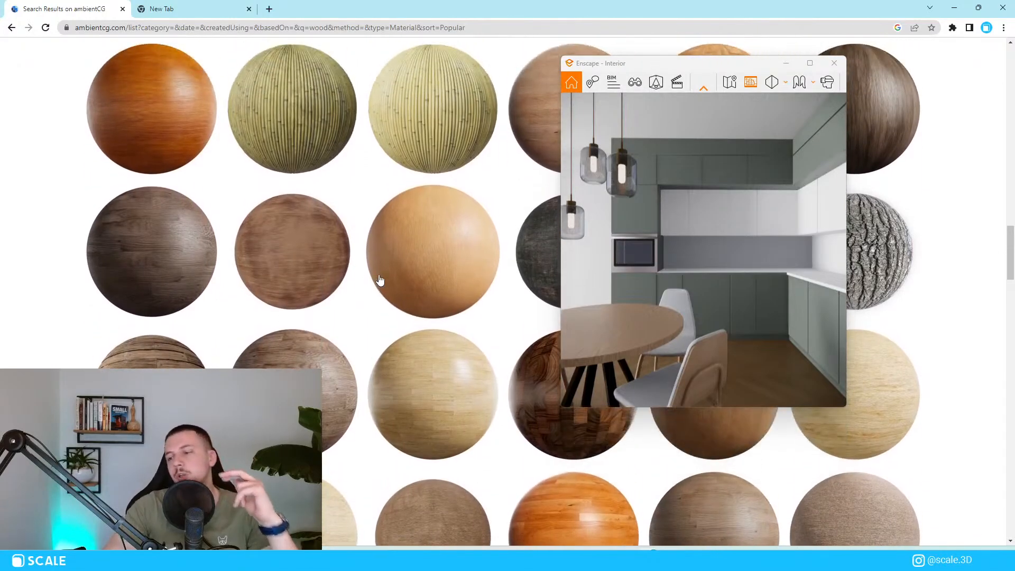
scroll(394, 241, "down", 3)
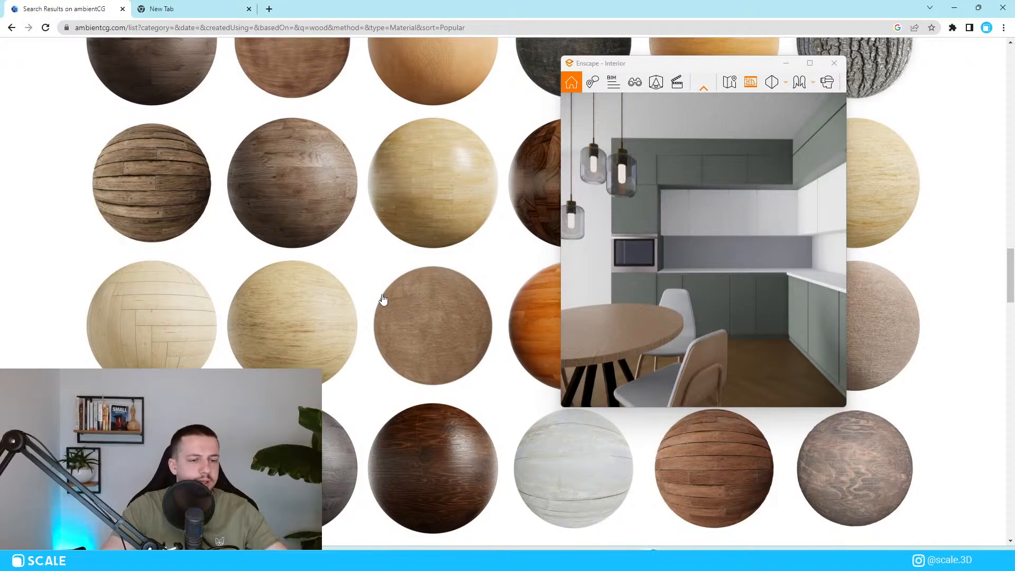
scroll(384, 299, "down", 3)
scroll(365, 369, "up", 3)
scroll(339, 265, "down", 6)
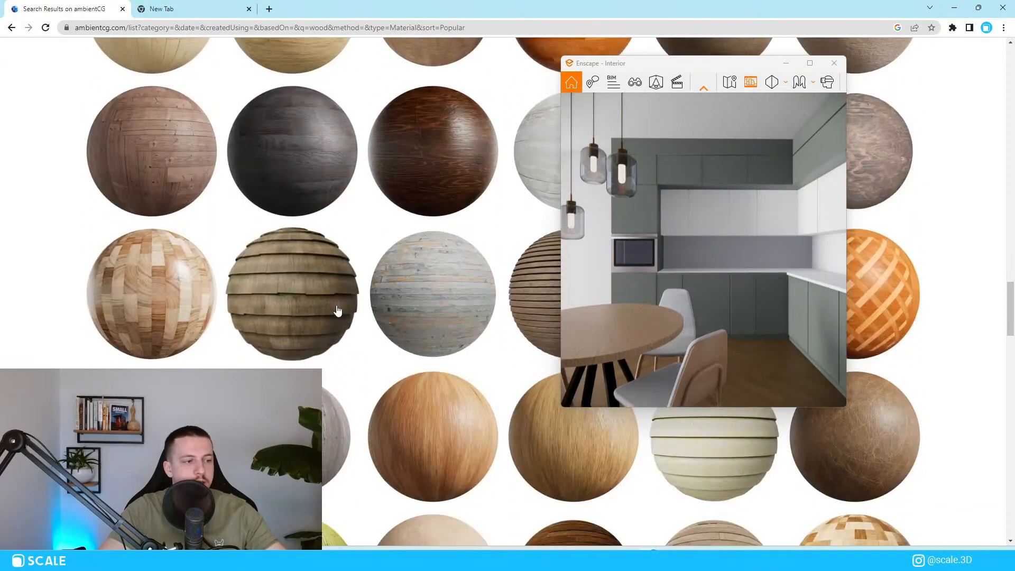
scroll(338, 310, "down", 5)
scroll(338, 311, "down", 4)
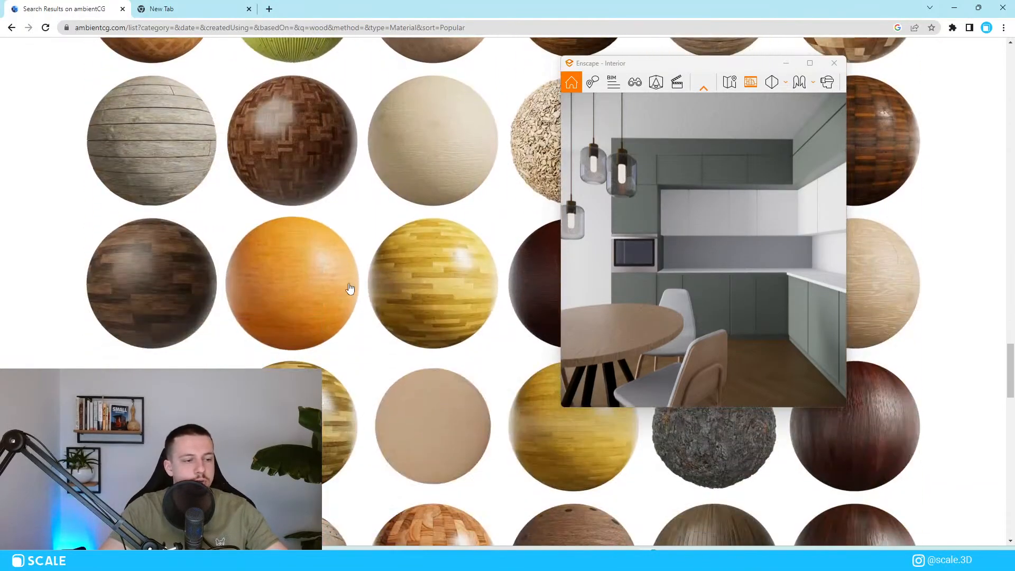
scroll(350, 288, "down", 3)
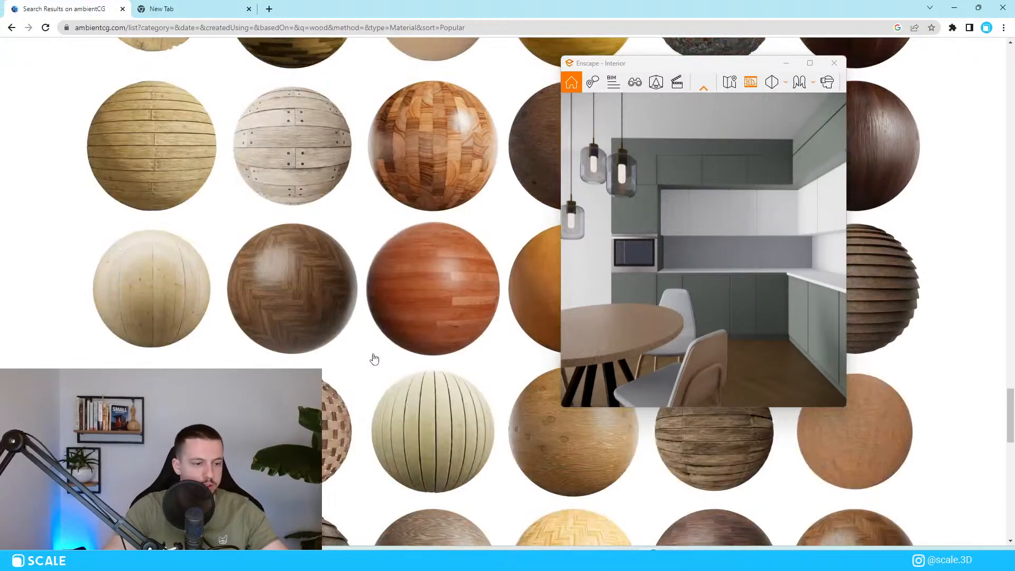
scroll(374, 359, "down", 7)
scroll(390, 344, "down", 5)
scroll(390, 363, "up", 5)
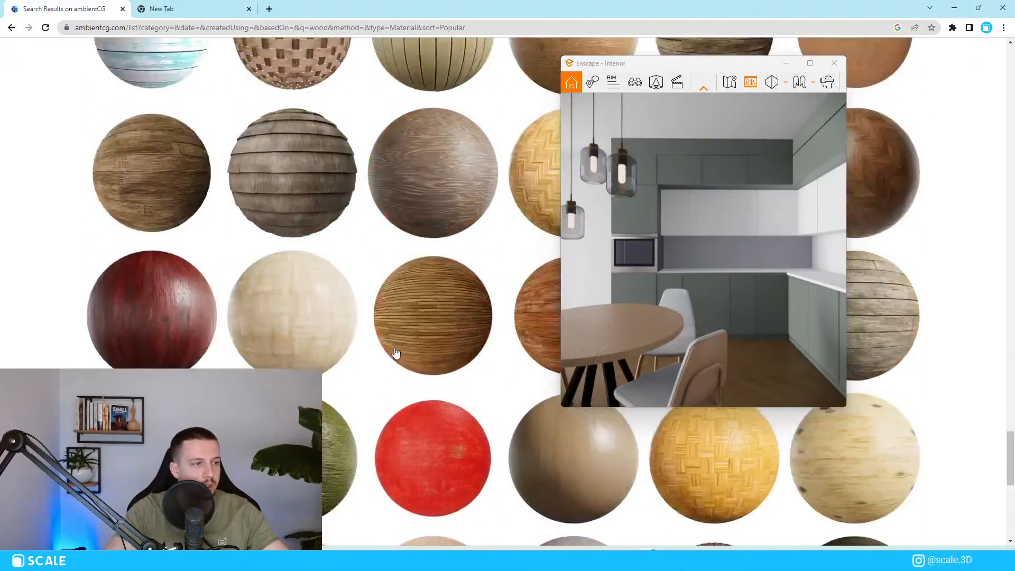
scroll(448, 238, "up", 2)
Inspect the Wood 016 material, return to the results and look through the lighter wood options.
left_click(441, 267)
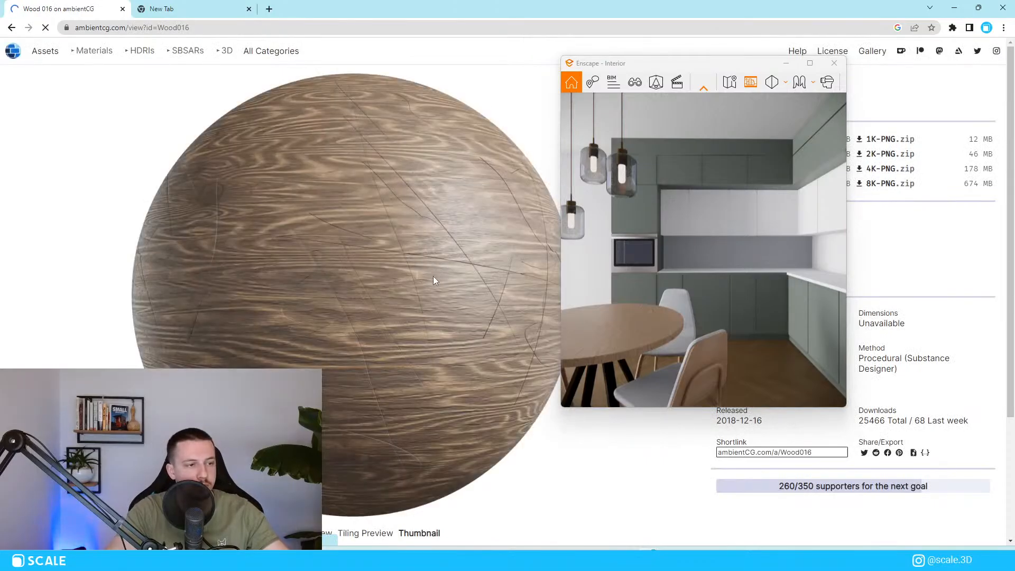
left_click(11, 27)
scroll(421, 267, "down", 5)
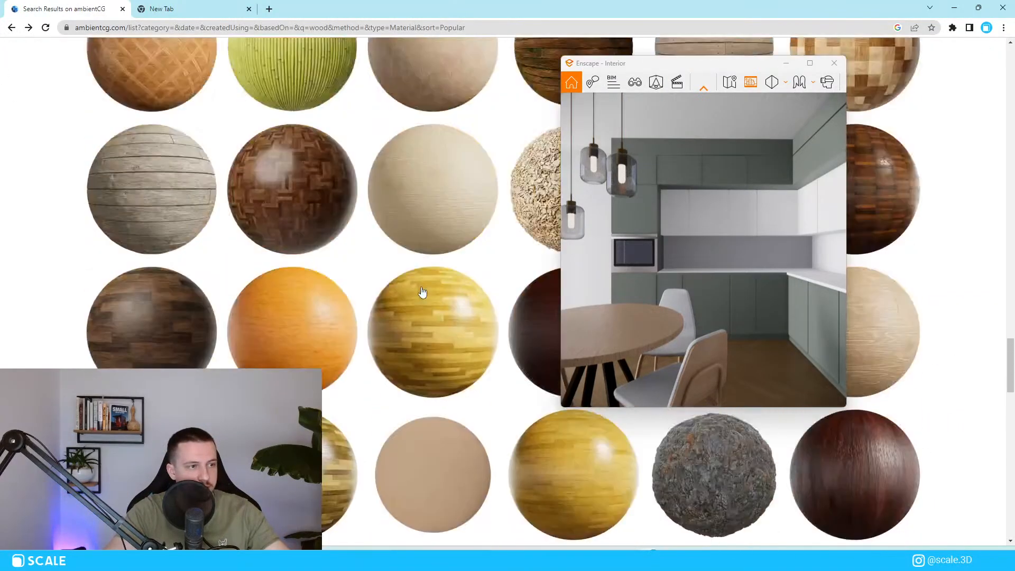
scroll(422, 292, "up", 10)
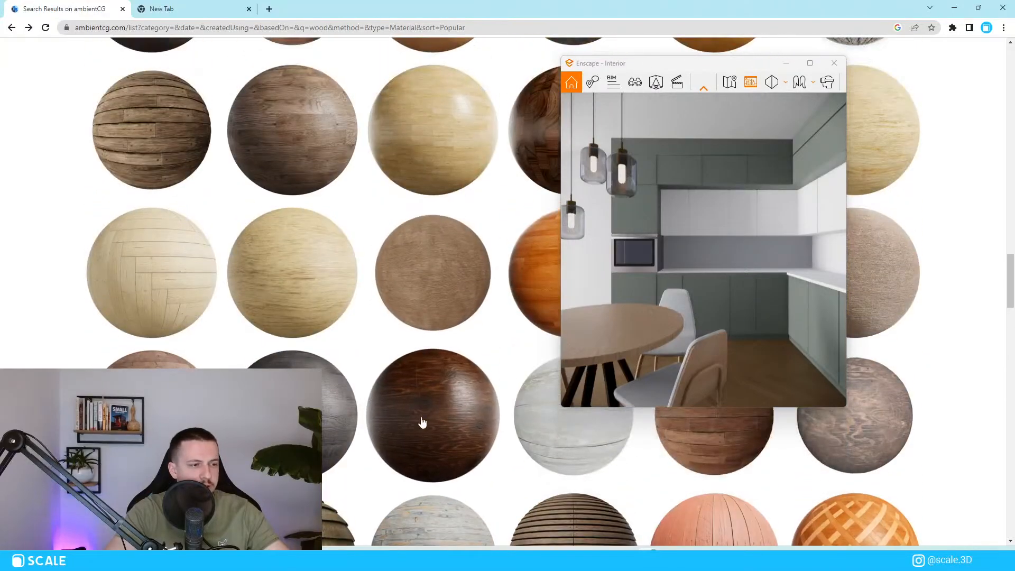
scroll(465, 417, "up", 8)
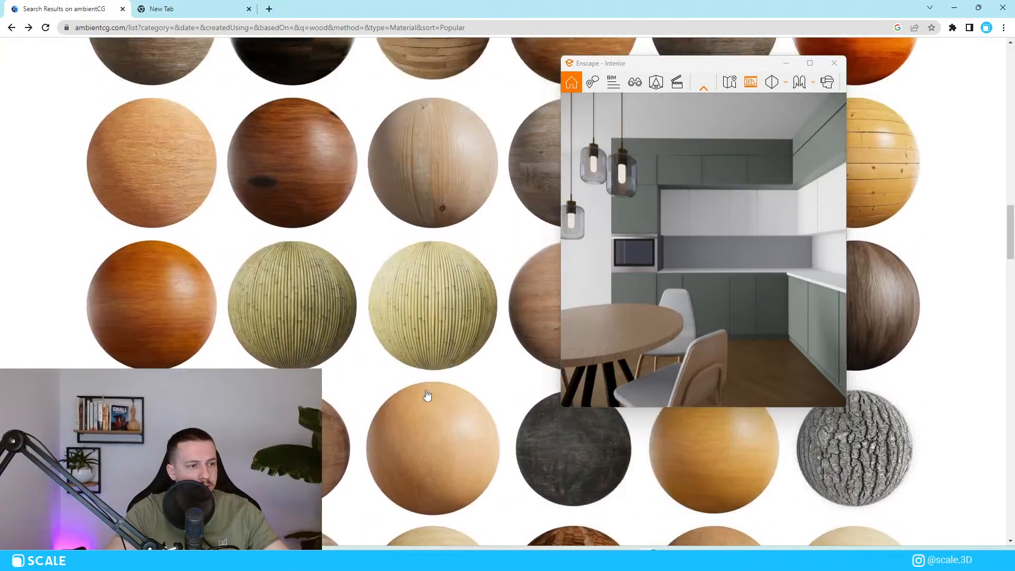
scroll(459, 423, "up", 1)
scroll(475, 275, "up", 10)
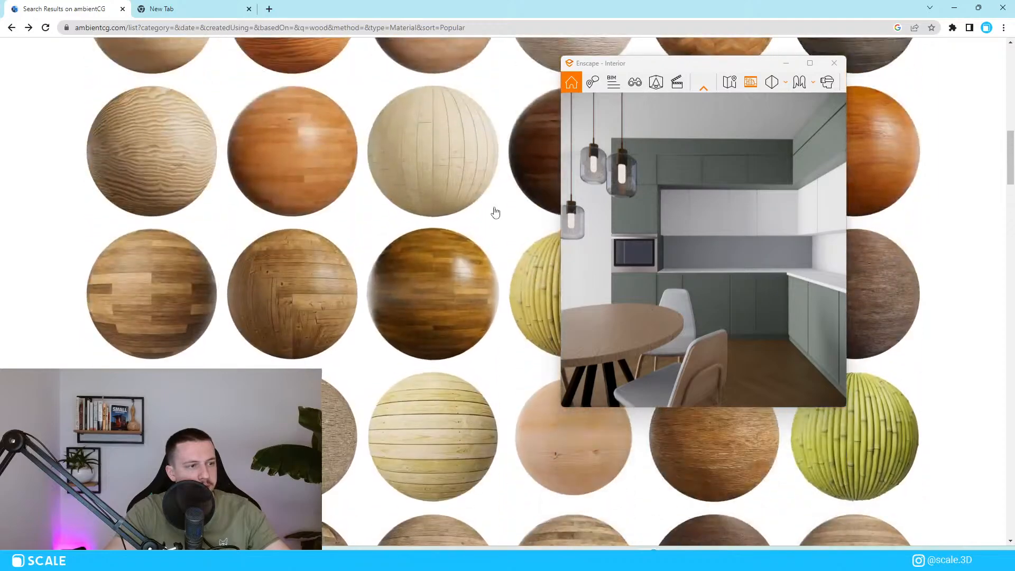
scroll(351, 426, "up", 5)
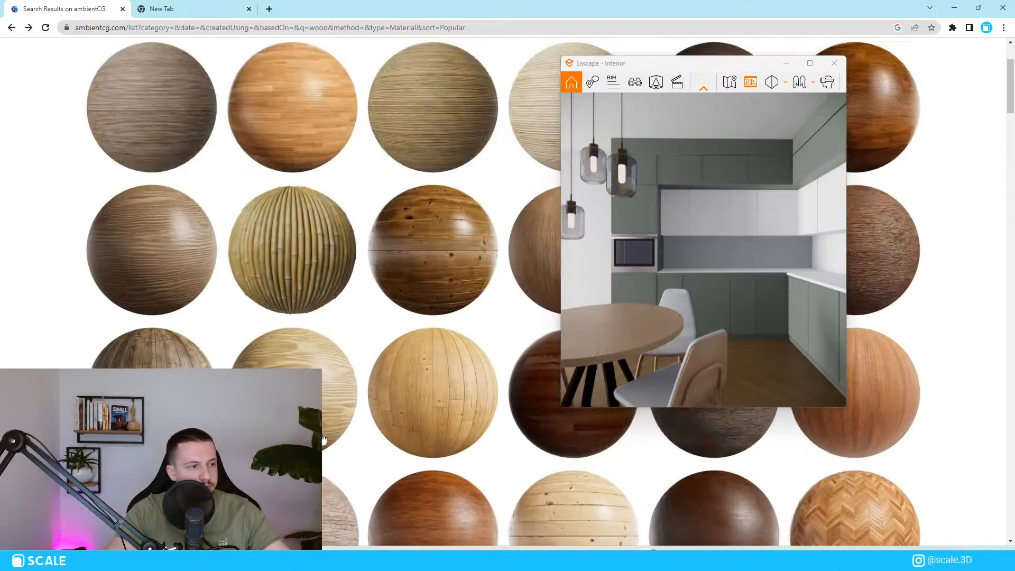
scroll(404, 397, "down", 8)
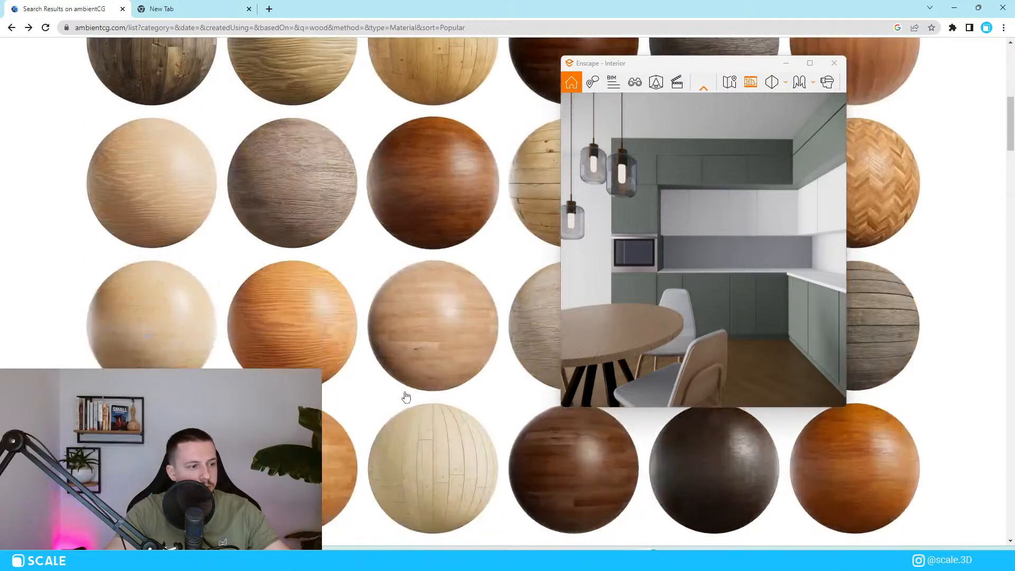
Preview Wood 048 and the orange wavy-grained wood, returning to the search results after each.
left_click(301, 97)
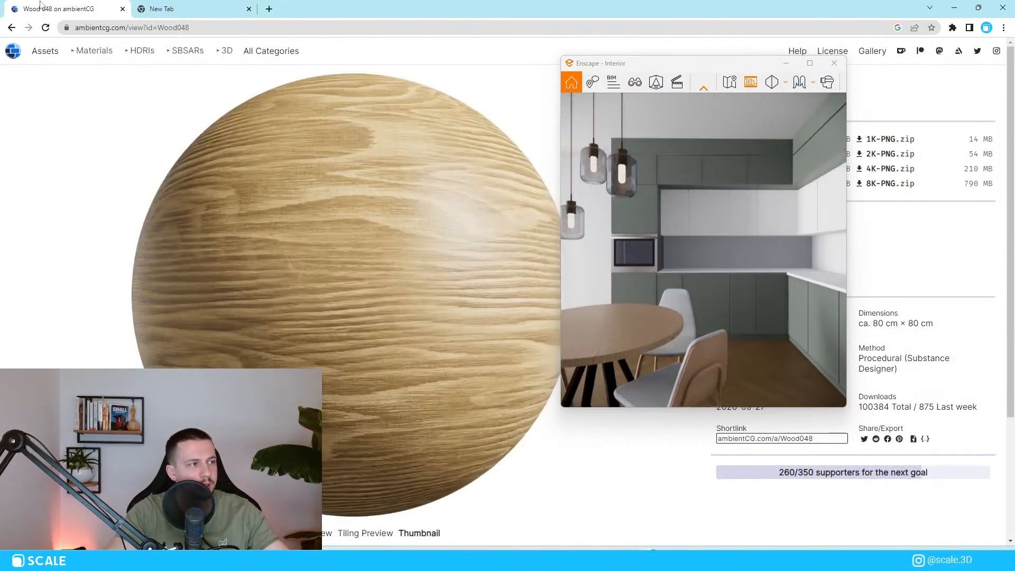
left_click(11, 28)
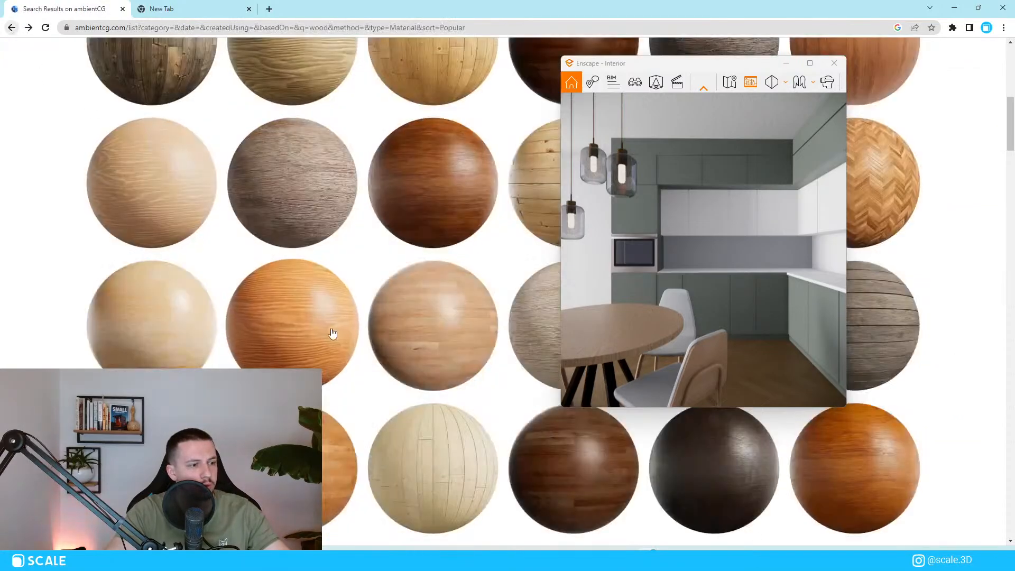
left_click(313, 351)
left_click(11, 27)
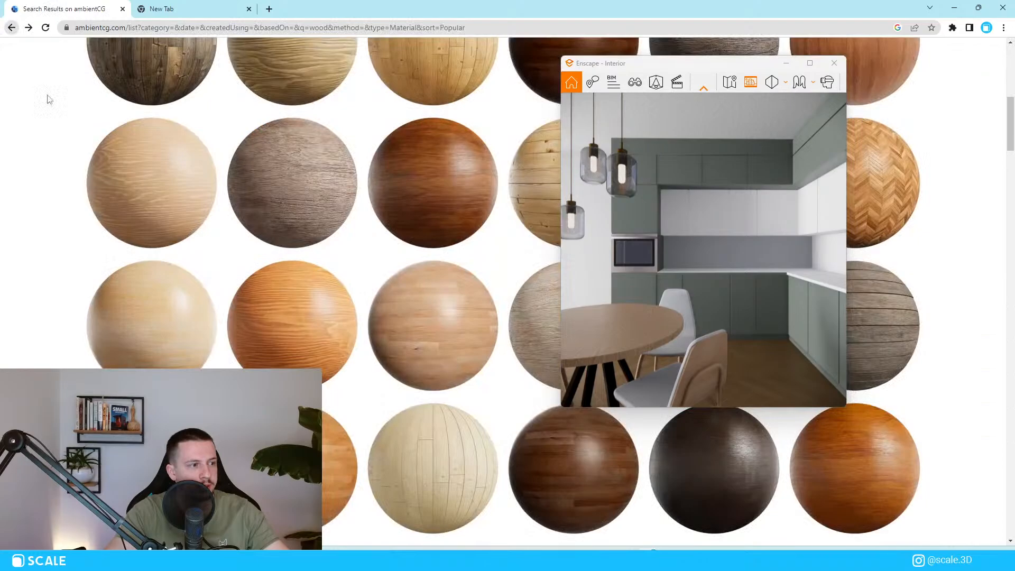
Open the Wood 050 material, move the render window clear of the download list and download the 4K-JPG archive.
left_click(128, 210)
left_click(720, 63)
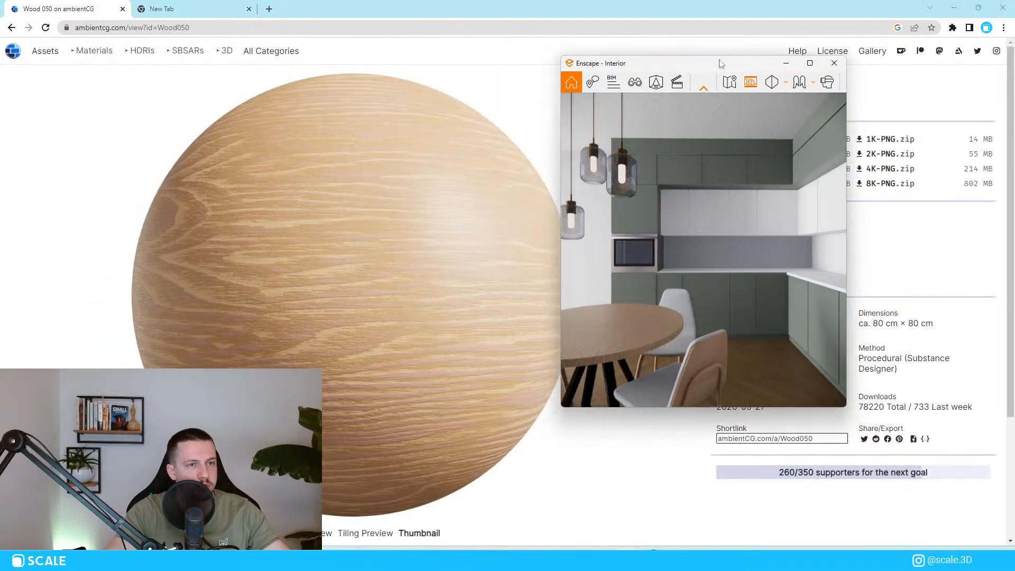
left_click(769, 2)
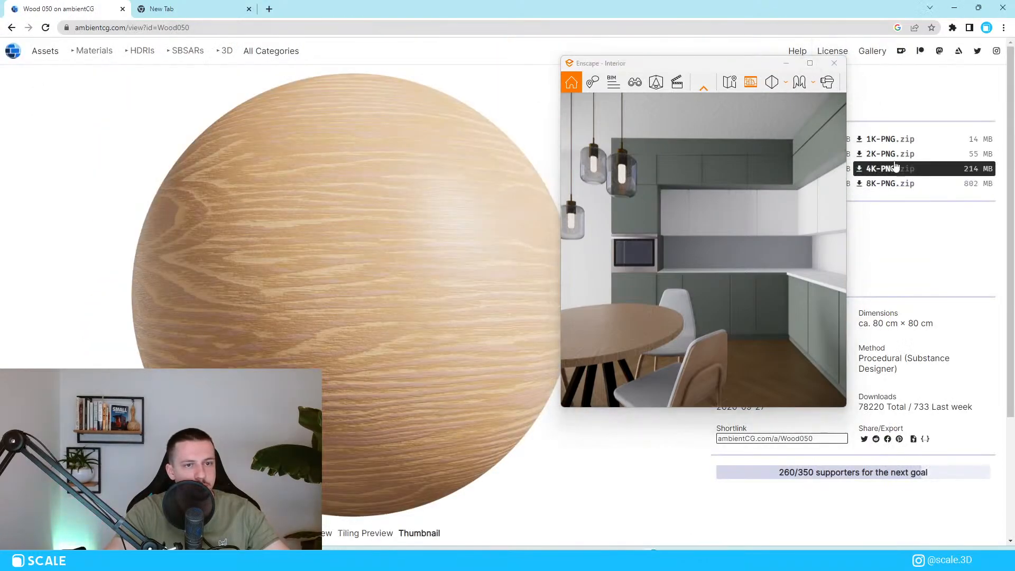
left_click_drag(743, 63, 612, 51)
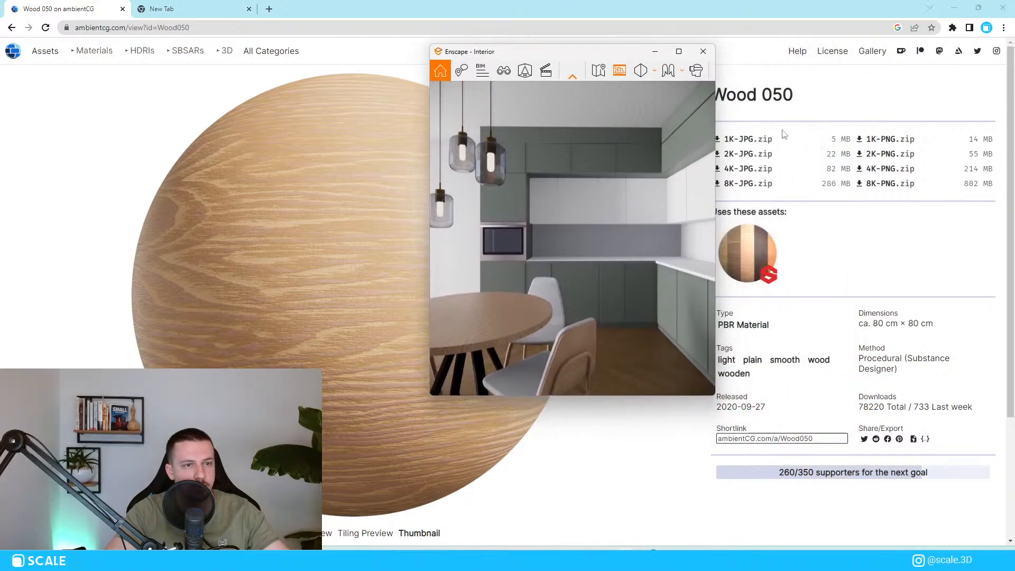
left_click(750, 168)
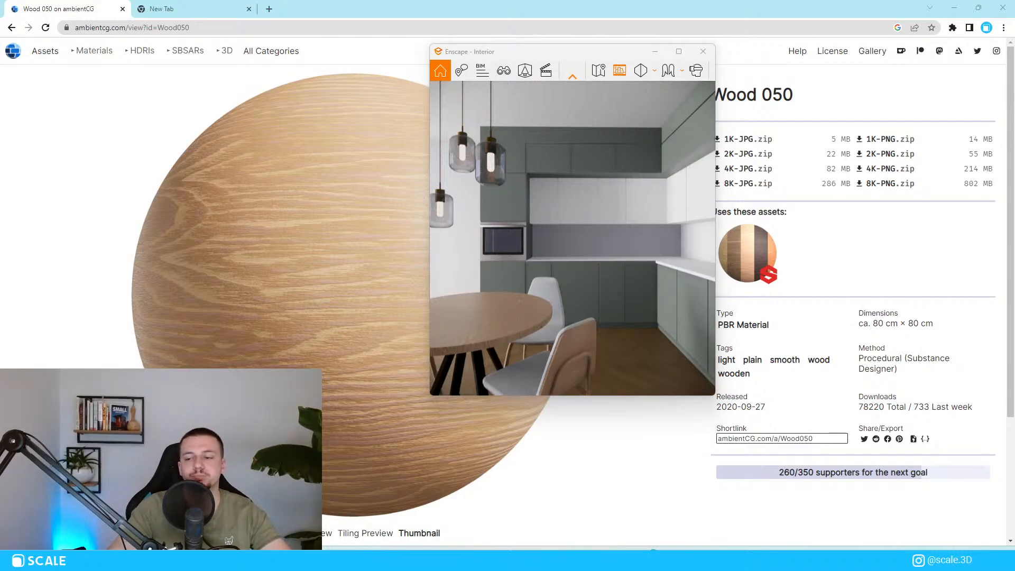
Switch to SketchUp and create a new material that uses Wood050_2K_Color.jpg as its texture image.
key("alt+Tab")
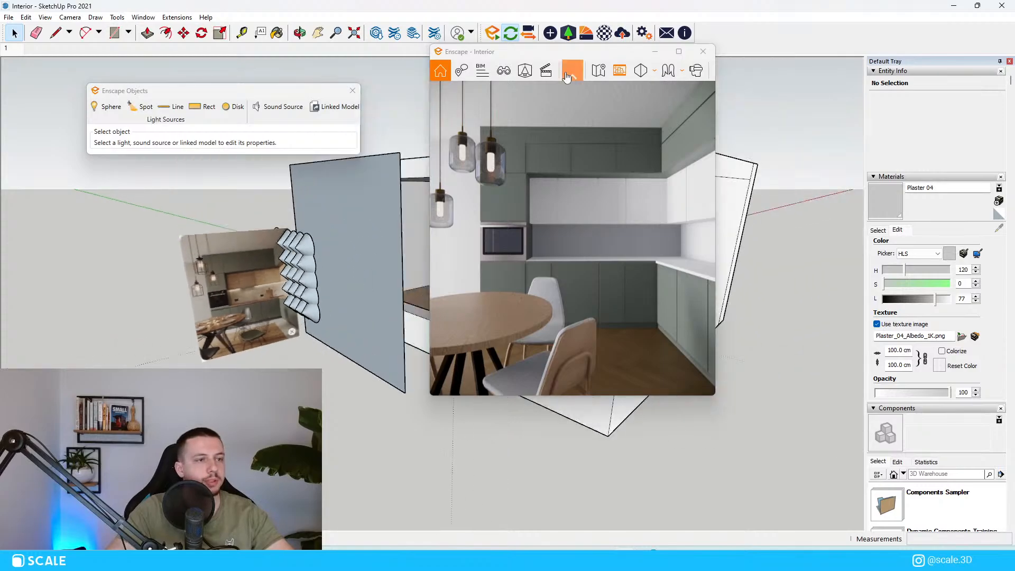
left_click_drag(560, 51, 723, 46)
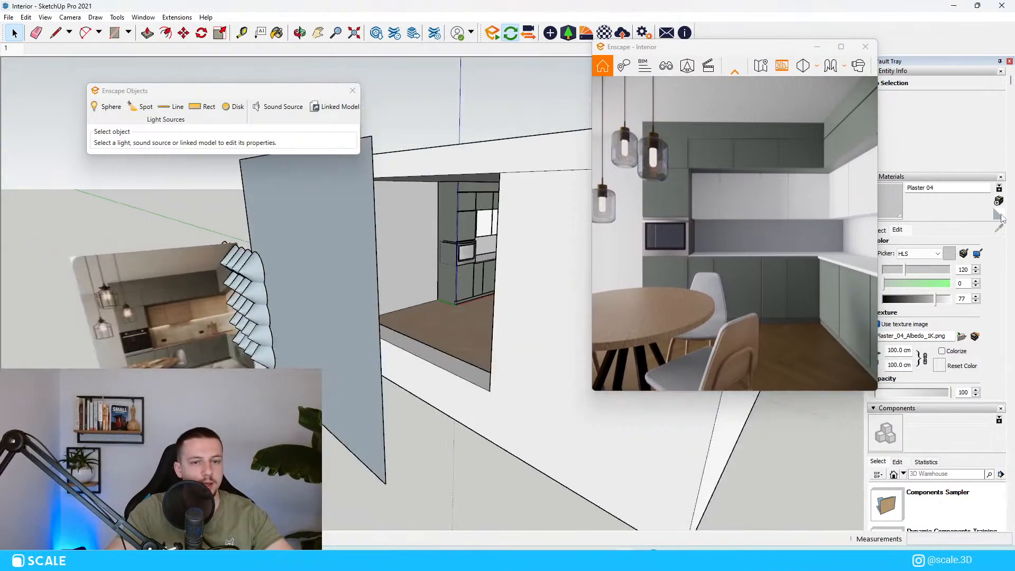
left_click(999, 200)
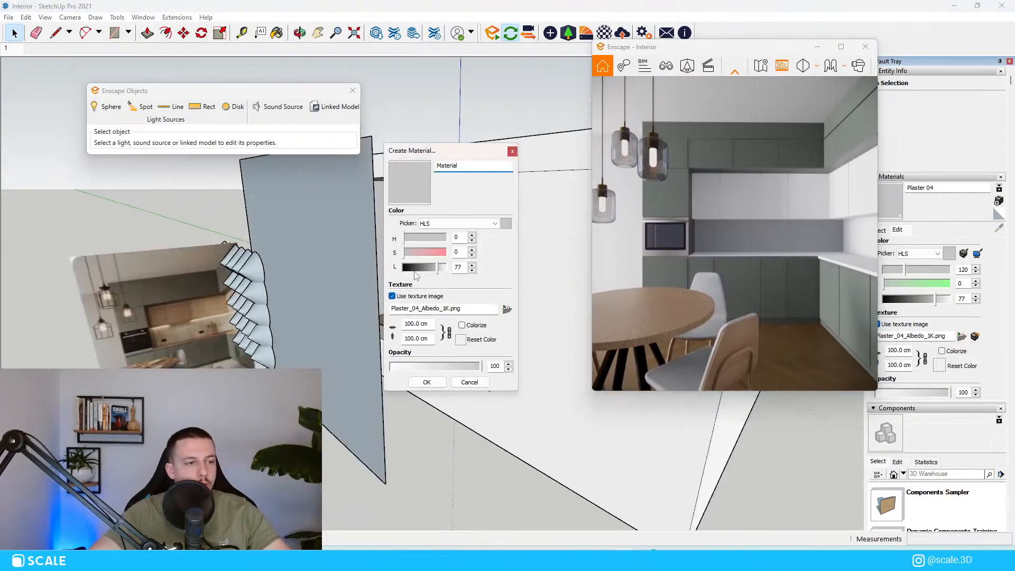
left_click(507, 311)
left_click(423, 276)
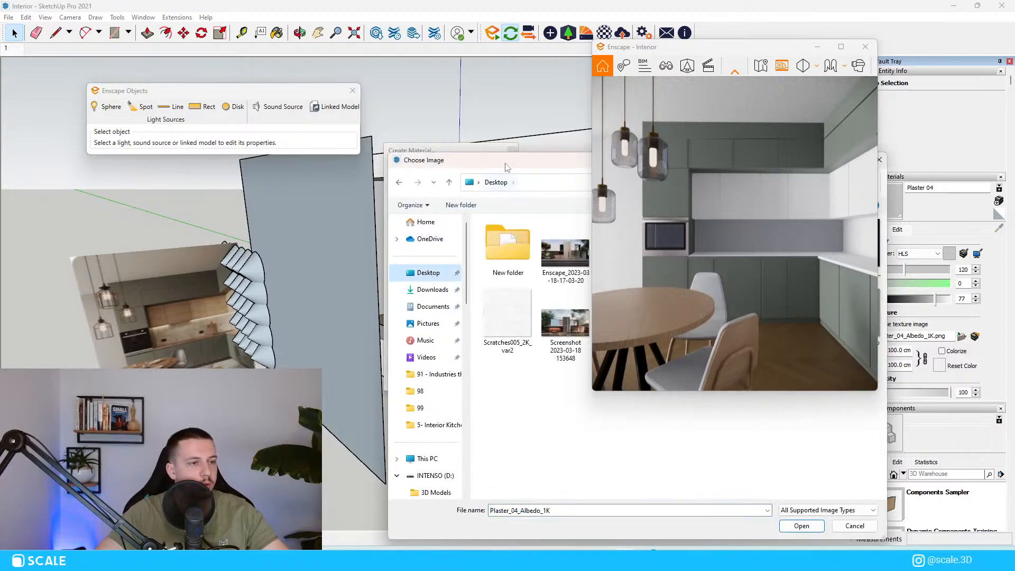
left_click_drag(505, 164, 129, 136)
double_click(244, 286)
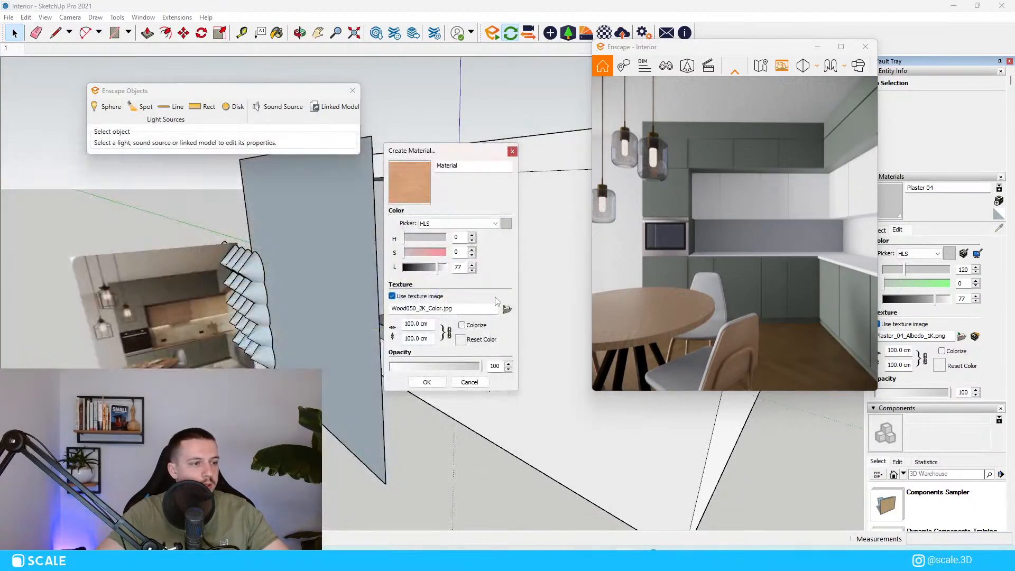
left_click(426, 381)
Paint the front edge and top surface of the countertop beside the oven cabinet with the new wood material.
scroll(488, 245, "up", 8)
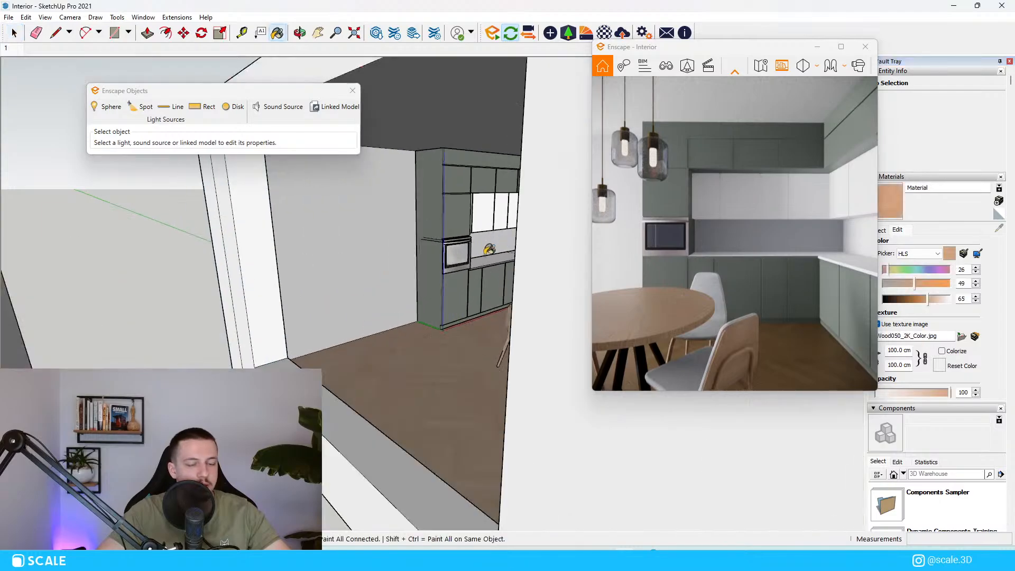
scroll(448, 279, "up", 1)
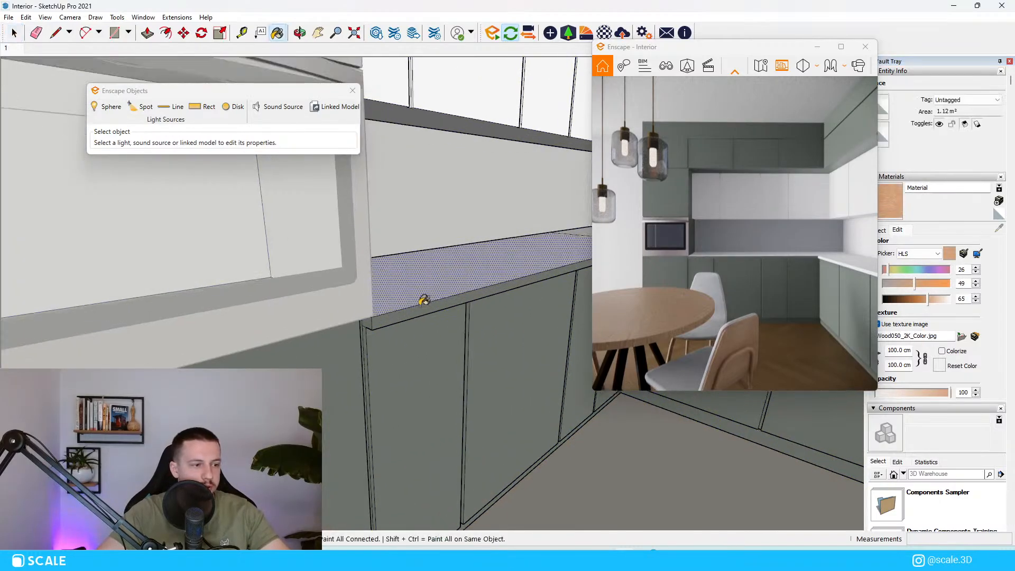
left_click(383, 315)
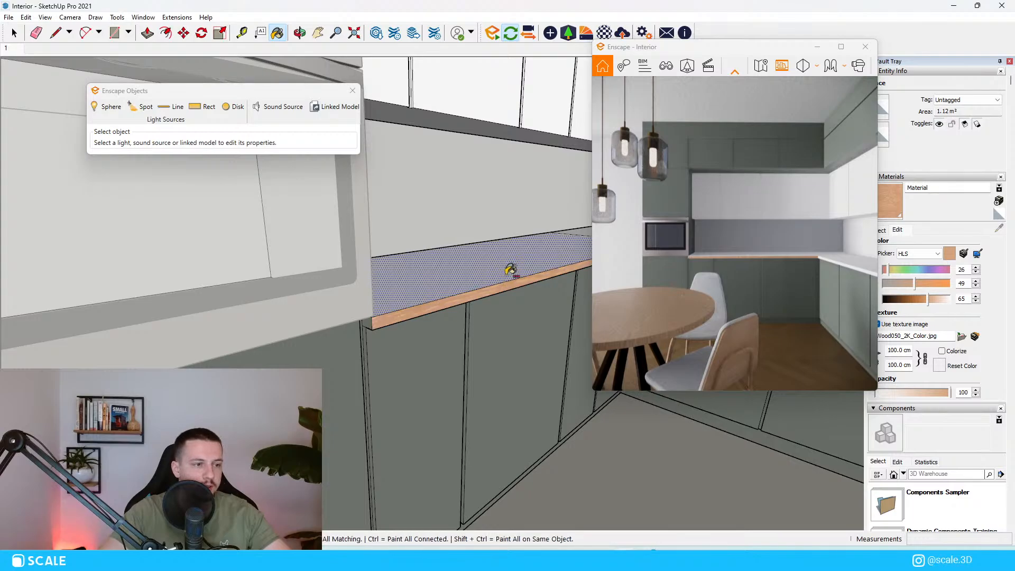
left_click(382, 313)
left_click(381, 319)
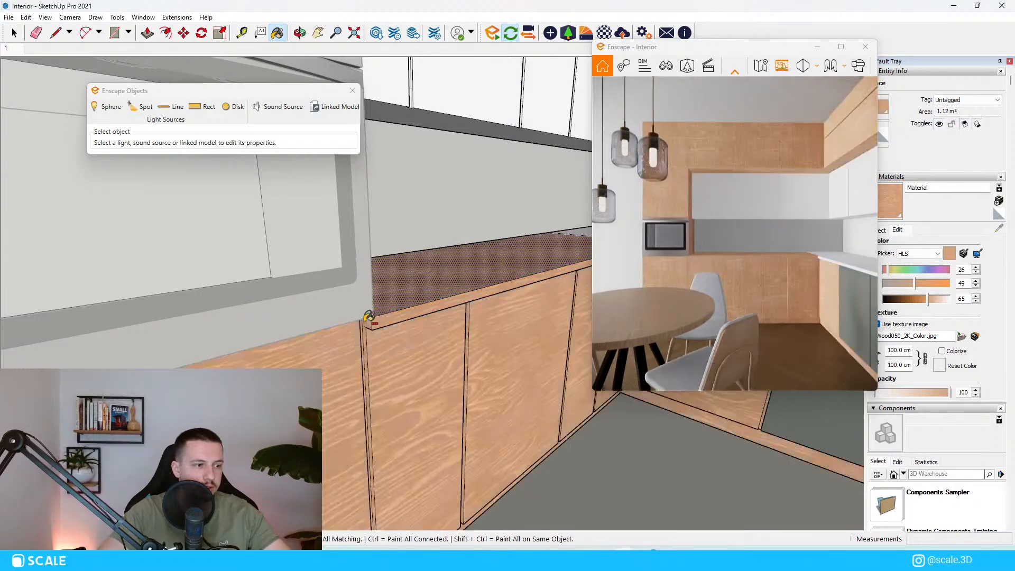
key("ctrl+z")
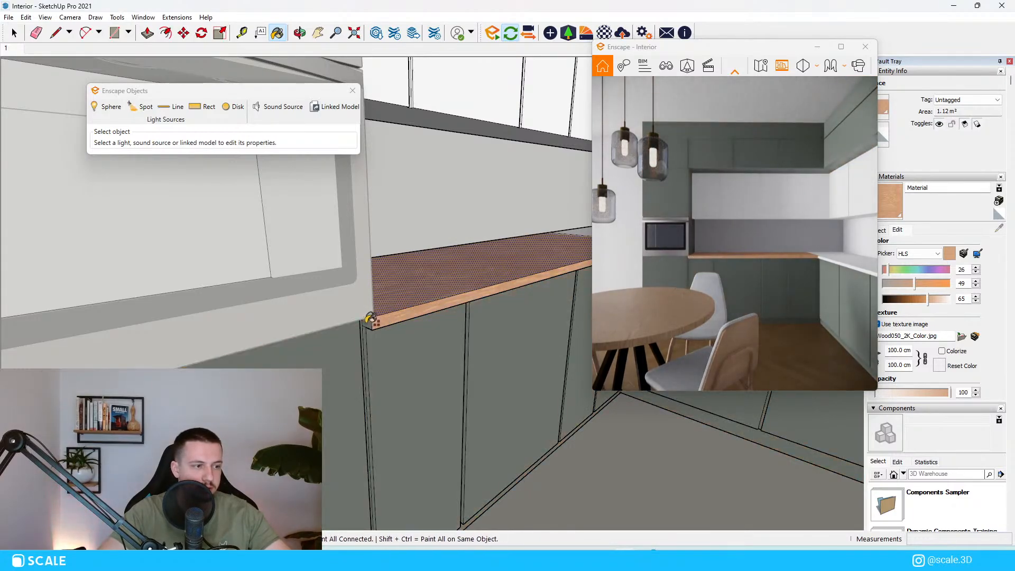
left_click(370, 324, "shift")
key("ctrl+z")
Paint the adjoining countertop run along the side wall with the wood material.
mouse_move(389, 318)
middle_mouse_down()
mouse_move(440, 257)
mouse_move(475, 513)
mouse_move(537, 308)
middle_mouse_up()
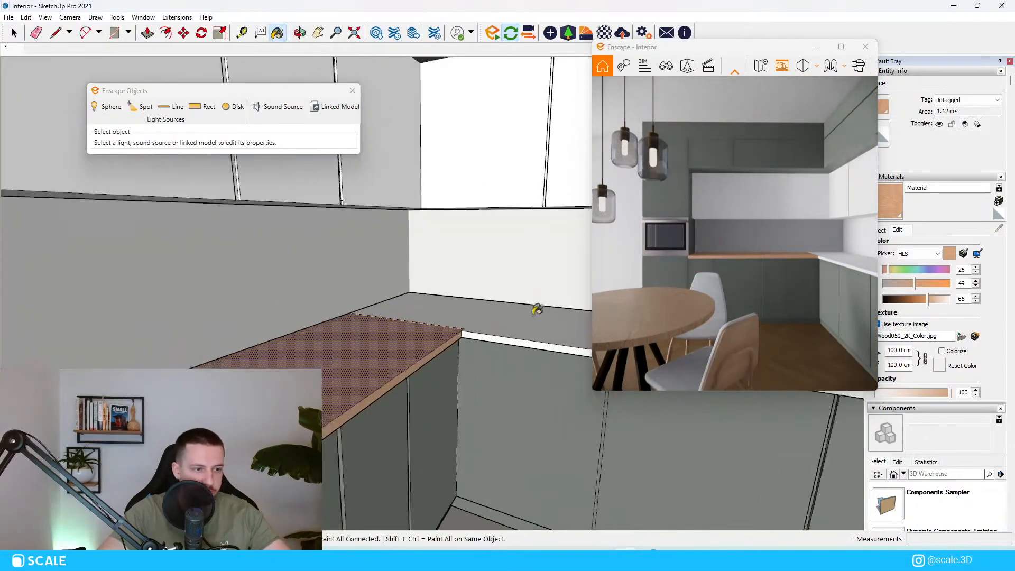
scroll(537, 308, "up", 3)
left_click(401, 298)
Apply the wood material to all the white upper cabinet fronts above the countertop and leave the Paint Bucket tool.
middle_click_drag(394, 346, 344, 470)
middle_click_drag(95, 163, 201, 249)
left_click(192, 351)
key("b")
left_click(181, 309)
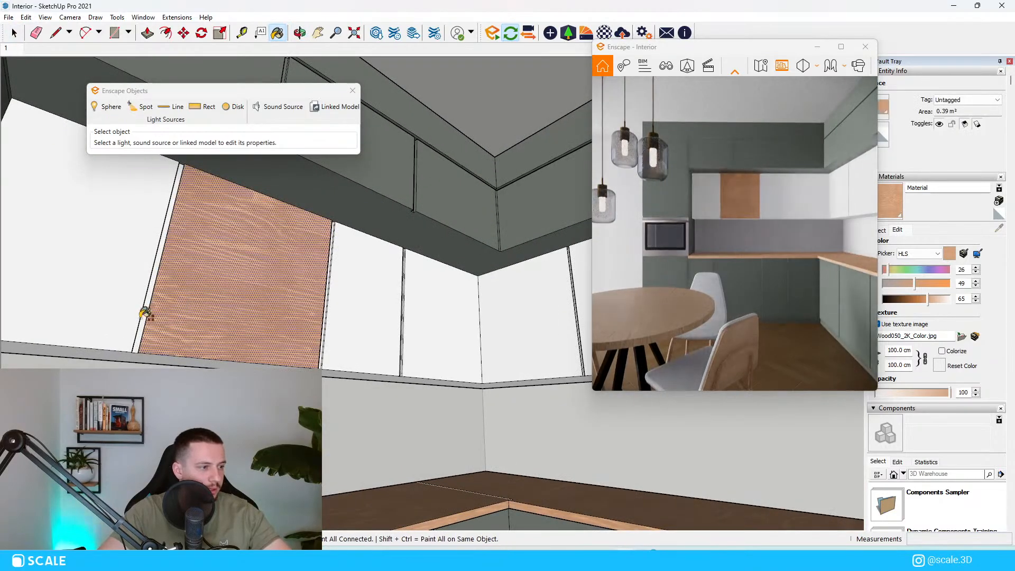
left_click(143, 315, "shift")
scroll(231, 343, "down", 4)
mouse_move(231, 342)
middle_mouse_down()
mouse_move(235, 389)
mouse_move(248, 378)
mouse_move(207, 365)
middle_mouse_up()
key("space")
key("Escape")
key("Escape")
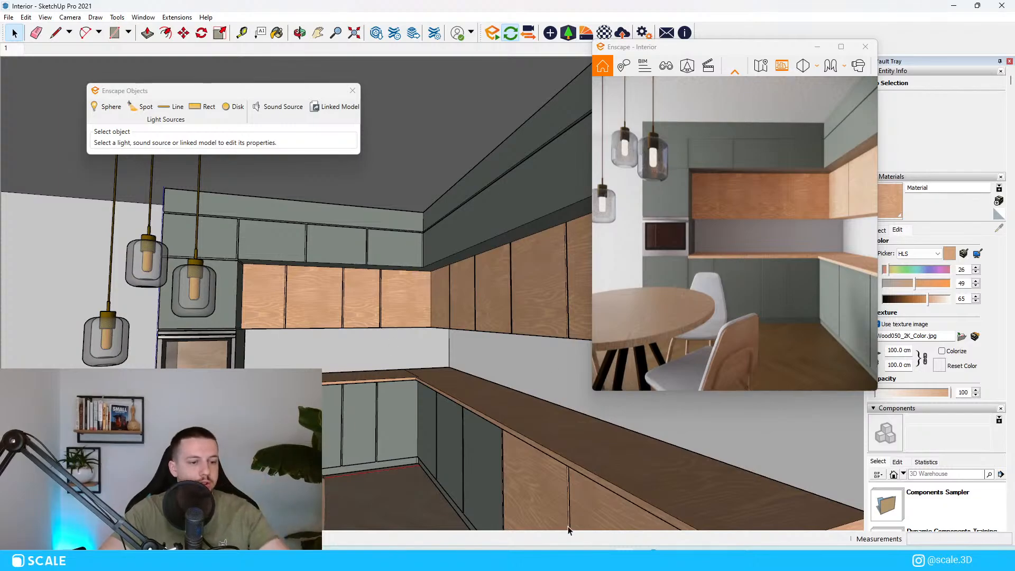
Match the wood material's colour to the reference photo by setting hue 29, saturation 38 and lightness 74.
scroll(467, 379, "down", 5)
scroll(450, 468, "up", 10)
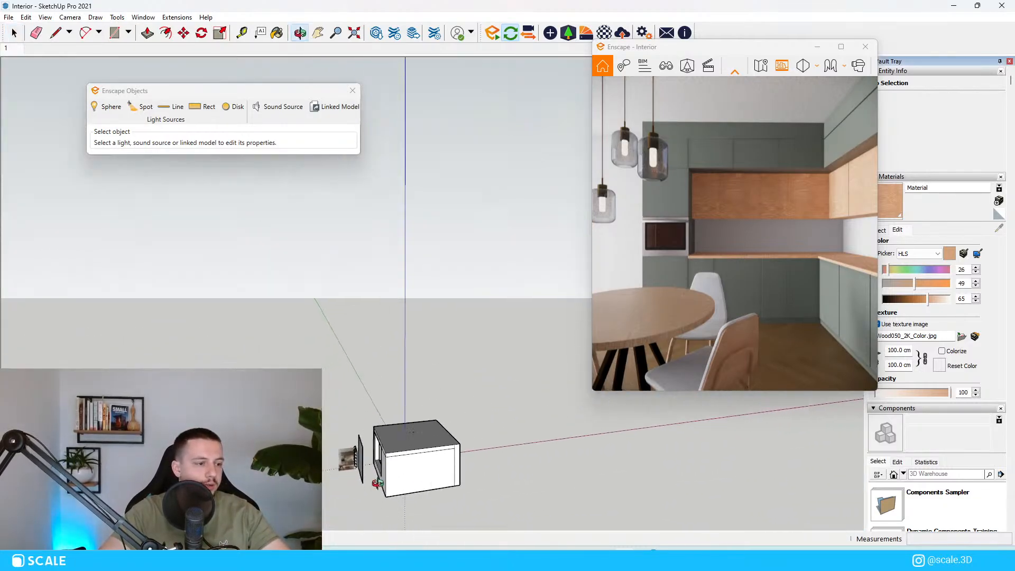
scroll(385, 433, "up", 5)
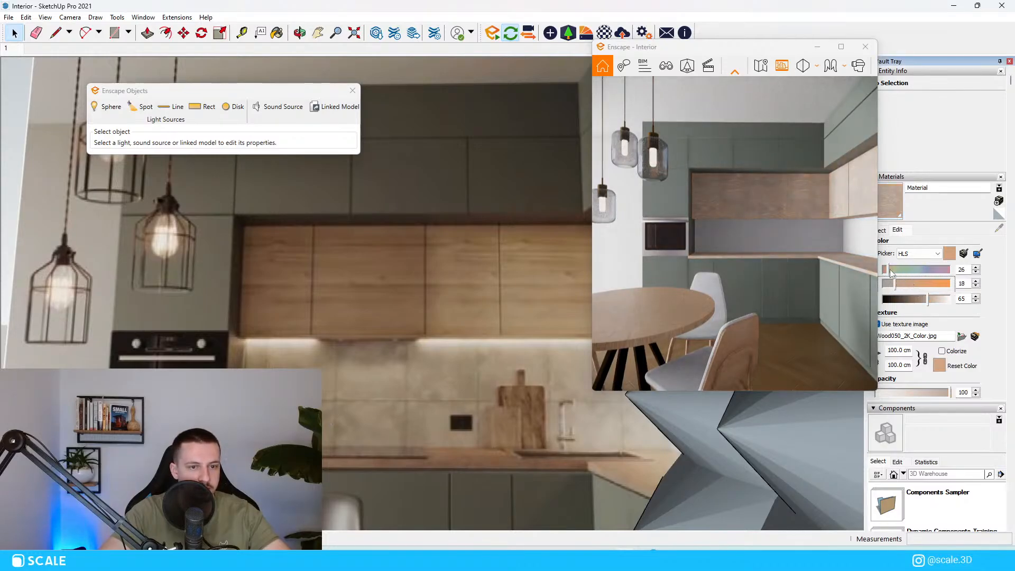
left_click_drag(891, 270, 895, 270)
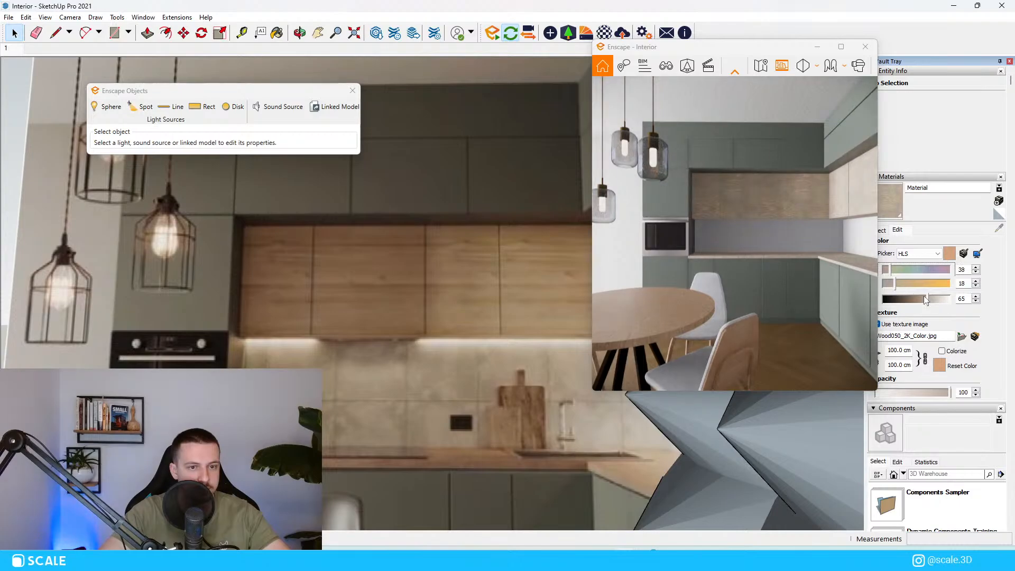
left_click(898, 284)
left_click_drag(926, 300, 934, 299)
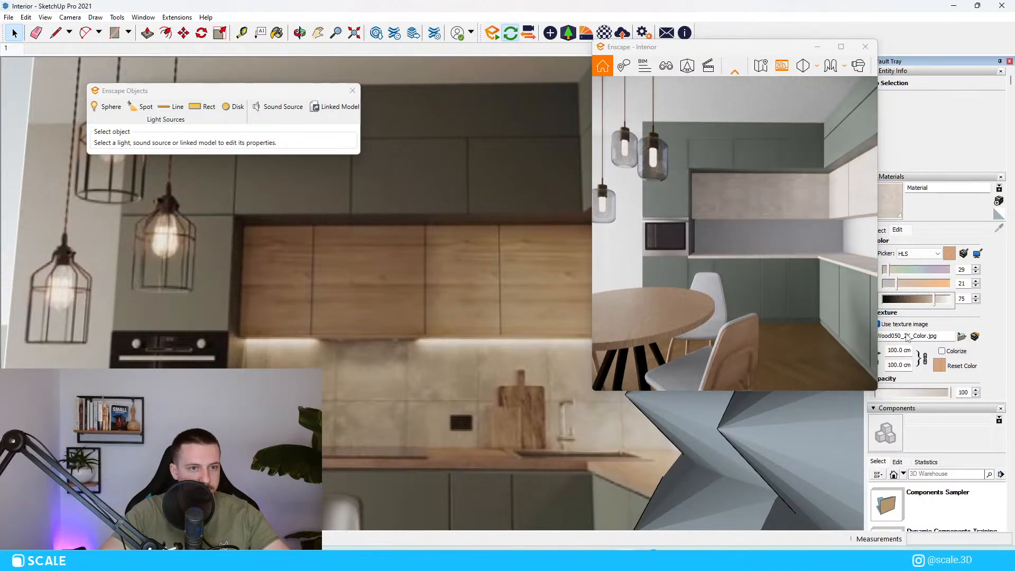
left_click(904, 285)
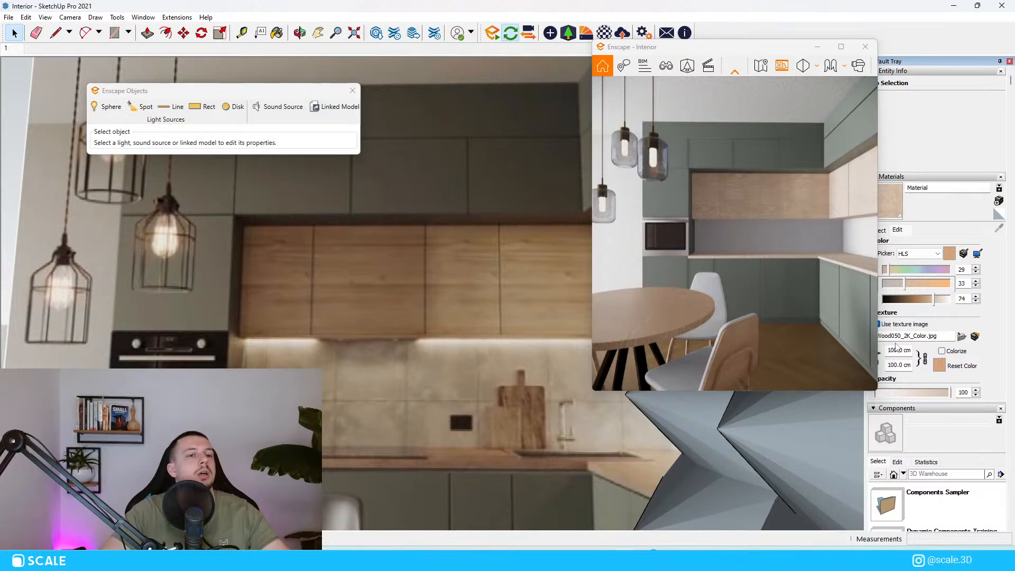
left_click(909, 283)
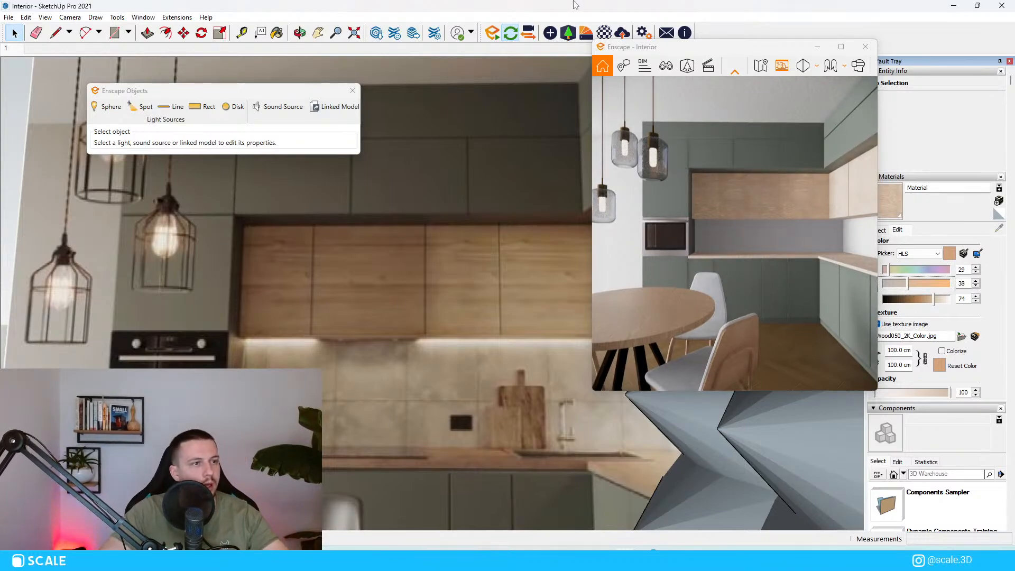
In the Enscape Material Editor, replace the wood's plaster normal map with Wood050_2K_Displacement.jpg as a displacement map.
left_click(605, 33)
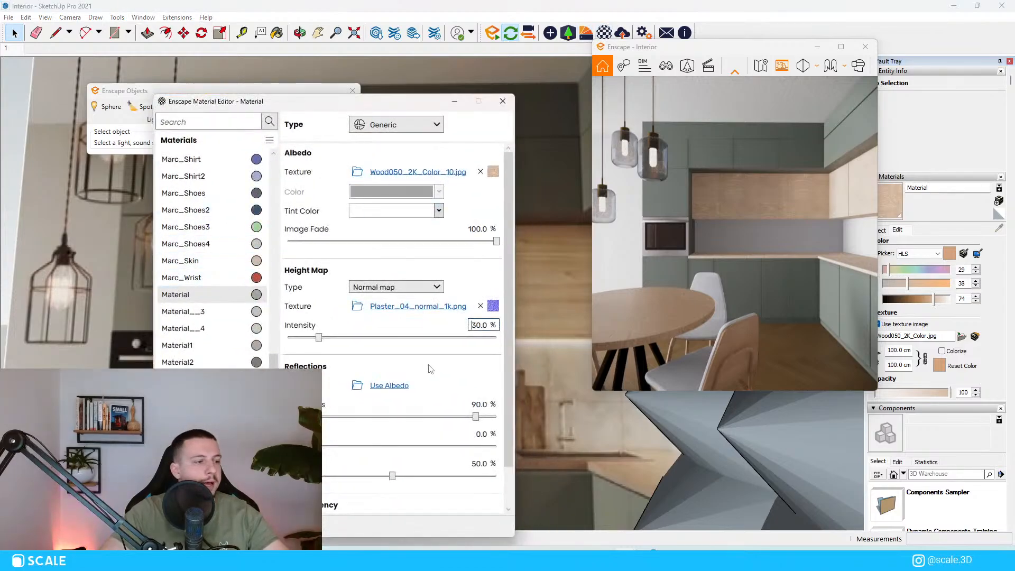
left_click(357, 388)
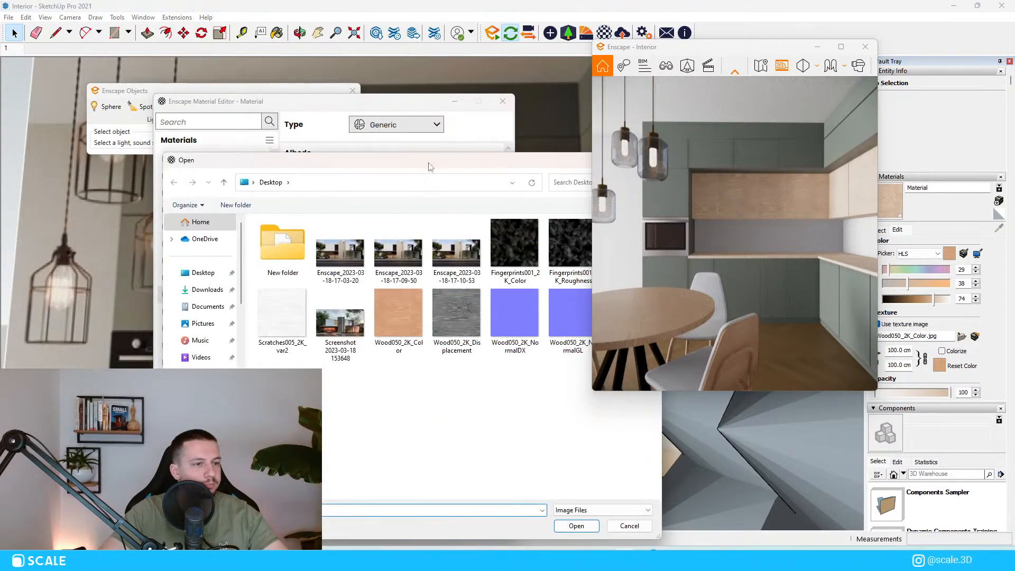
left_click(546, 157)
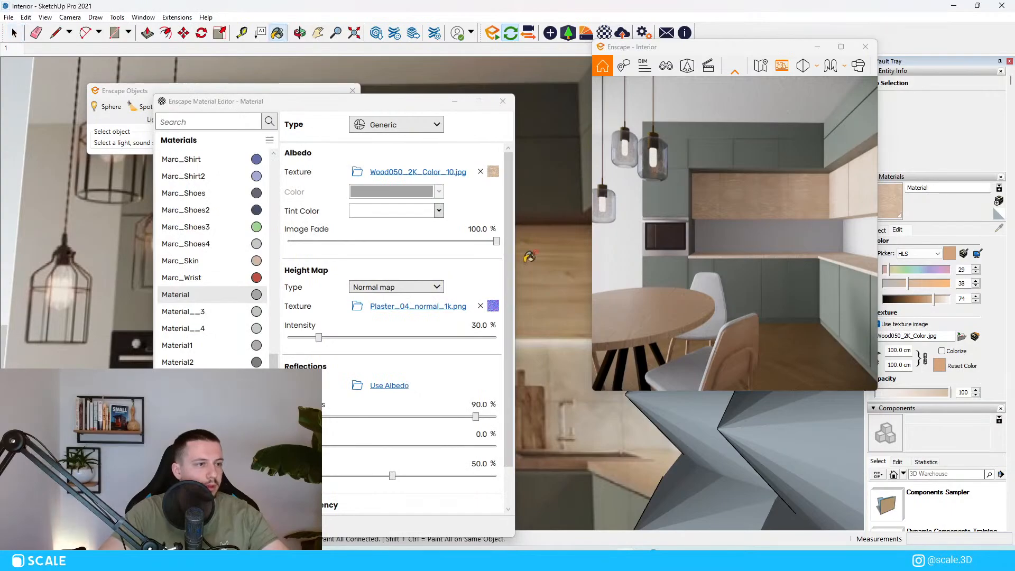
left_click(481, 306)
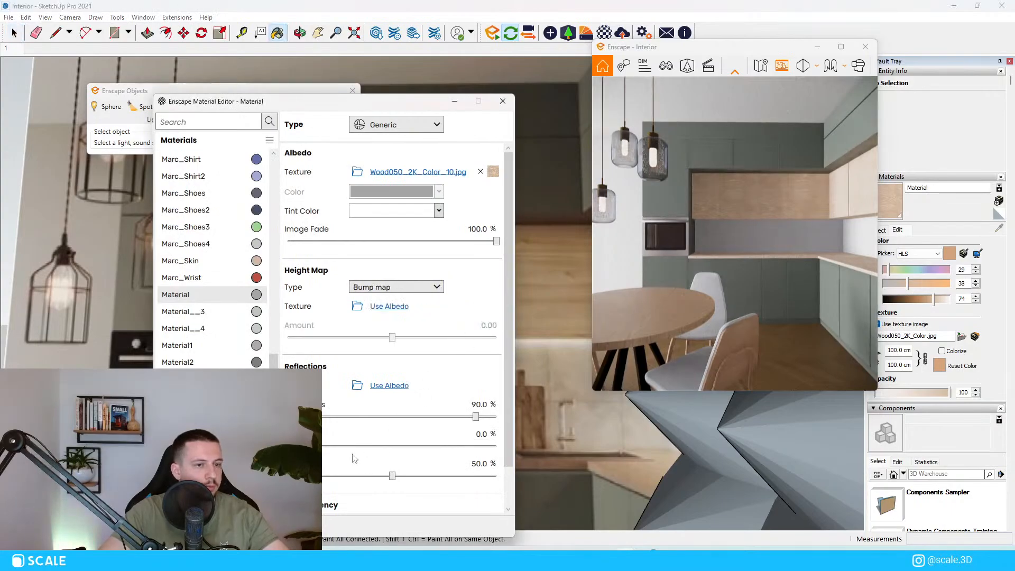
left_click(358, 310)
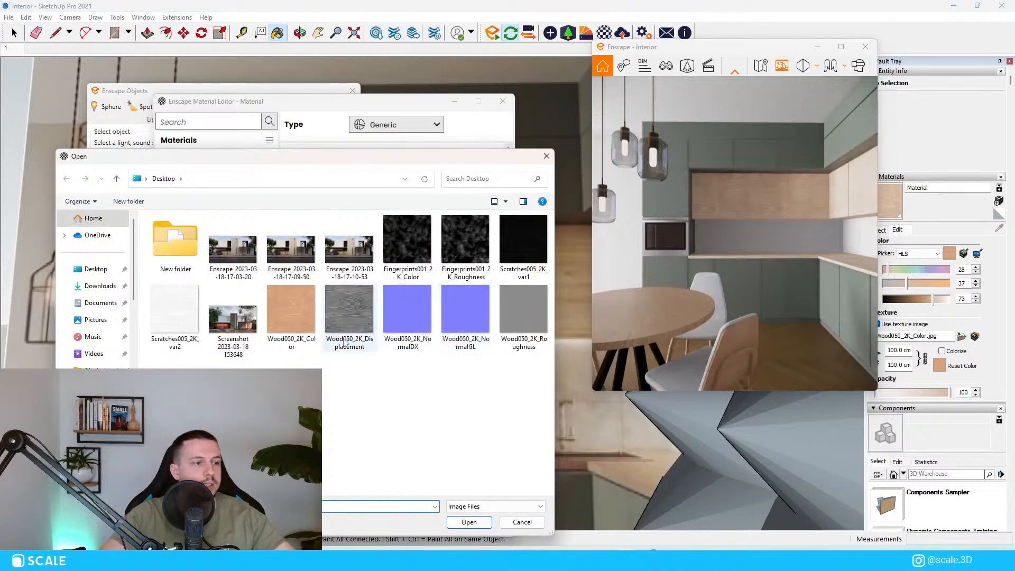
double_click(349, 316)
left_click(394, 287)
left_click(396, 324)
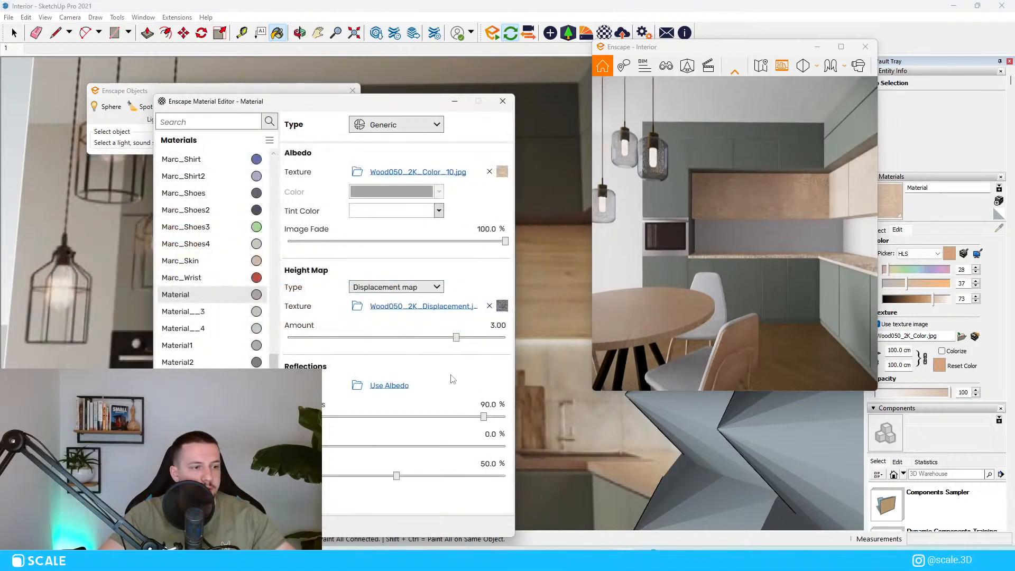
Set the wood's displacement amount to 0.5 and examine the countertop grain up close in the render.
left_click_drag(455, 344, 438, 341)
left_click(492, 327)
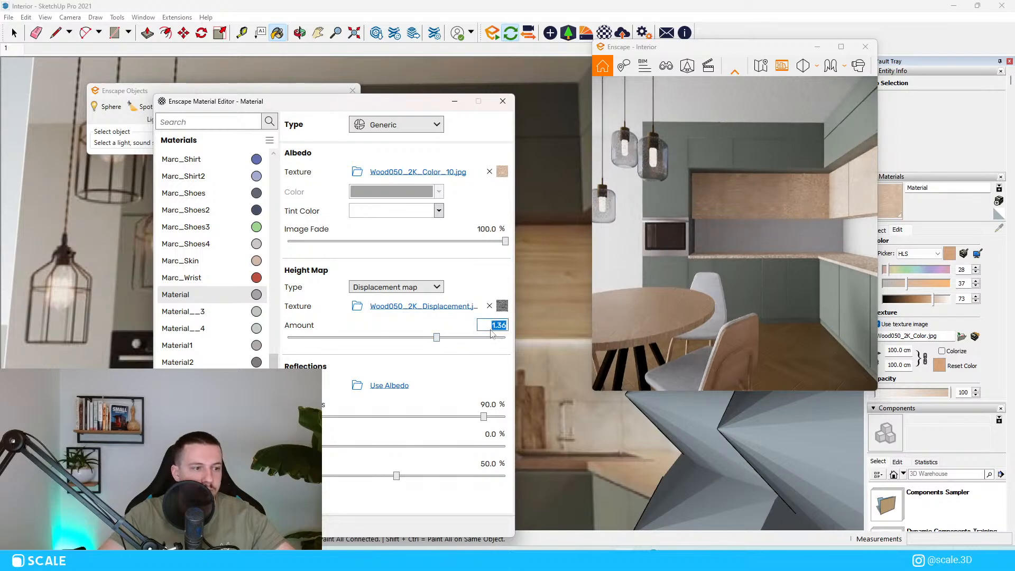
type("0.5")
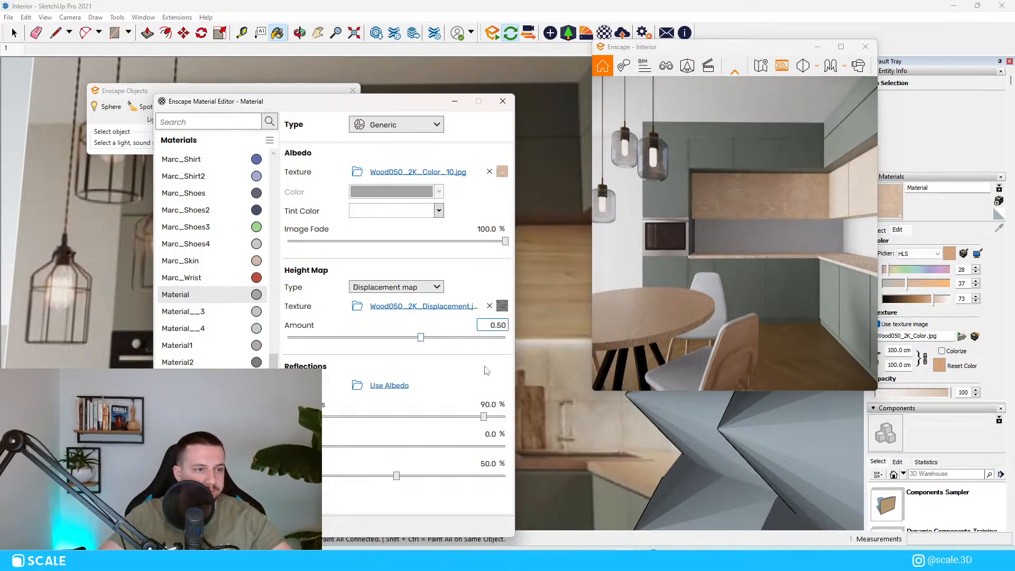
left_click(737, 227)
scroll(737, 227, "up", 5)
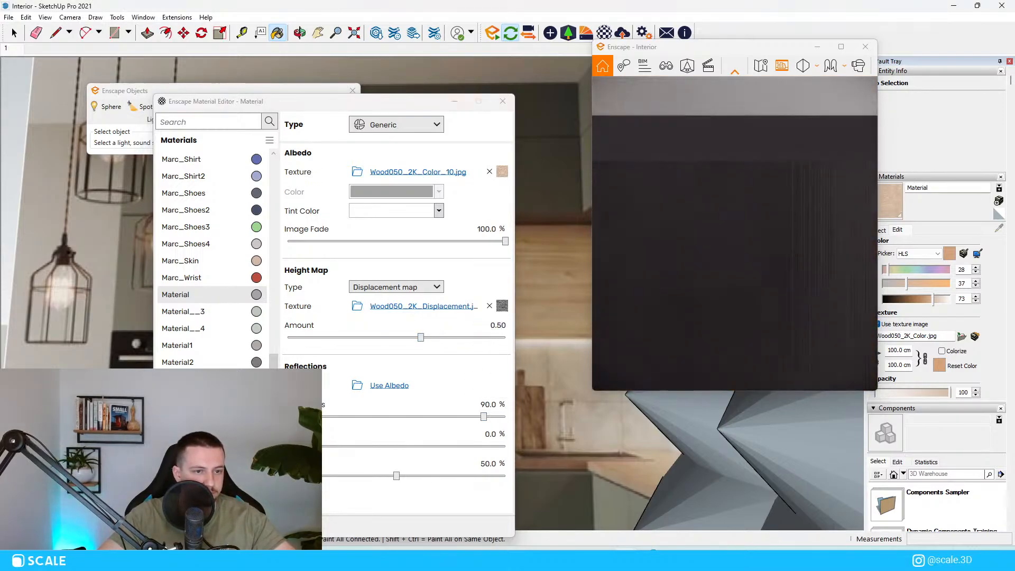
scroll(737, 227, "down", 2)
left_click_drag(737, 227, 634, 201)
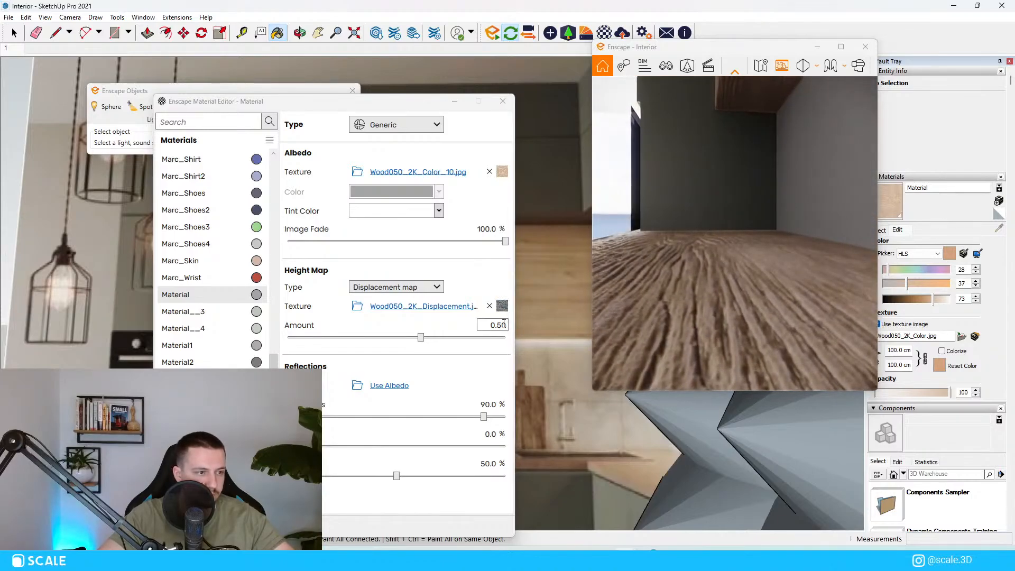
Set the displacement amount to 0.20 and check the countertop and its edge in the render.
left_click(498, 328)
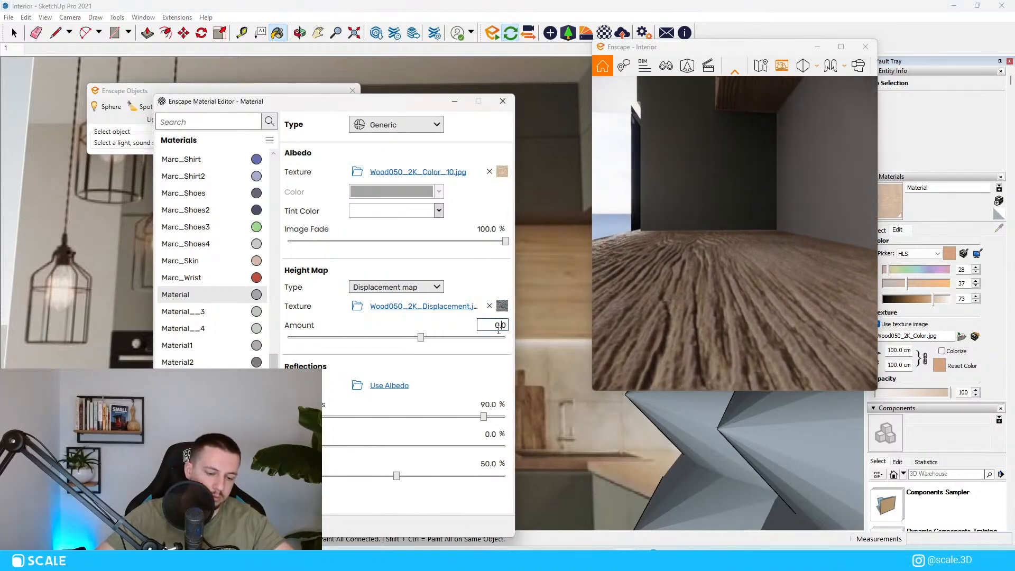
type("20")
mouse_move(698, 322)
left_mouse_down()
mouse_move(756, 312)
mouse_move(735, 312)
mouse_move(750, 304)
mouse_move(709, 328)
mouse_move(694, 323)
left_mouse_up()
key("Caps_Lock")
key("s")
key("w")
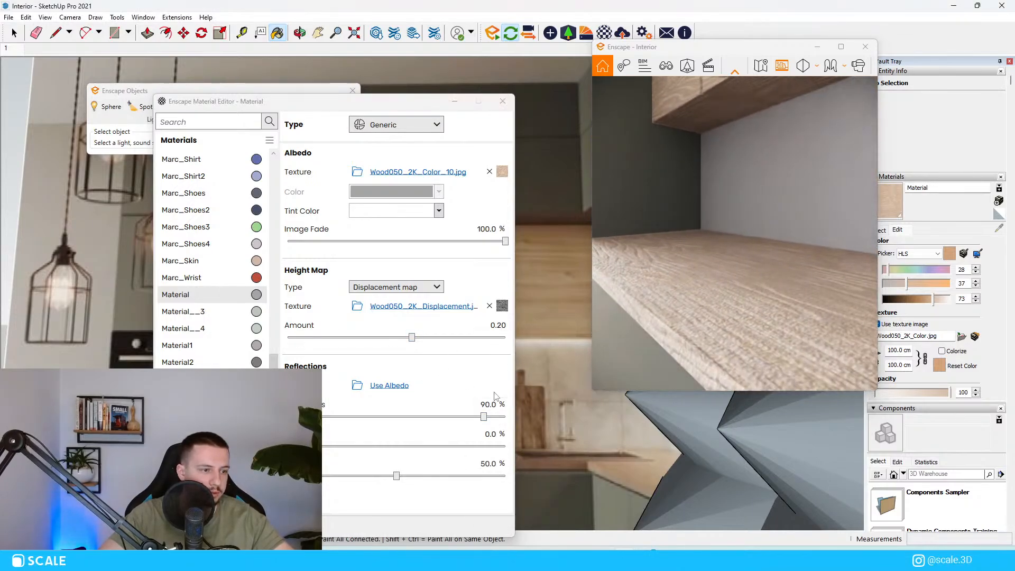
Set the wood's displacement amount to 0.05.
left_click(497, 325)
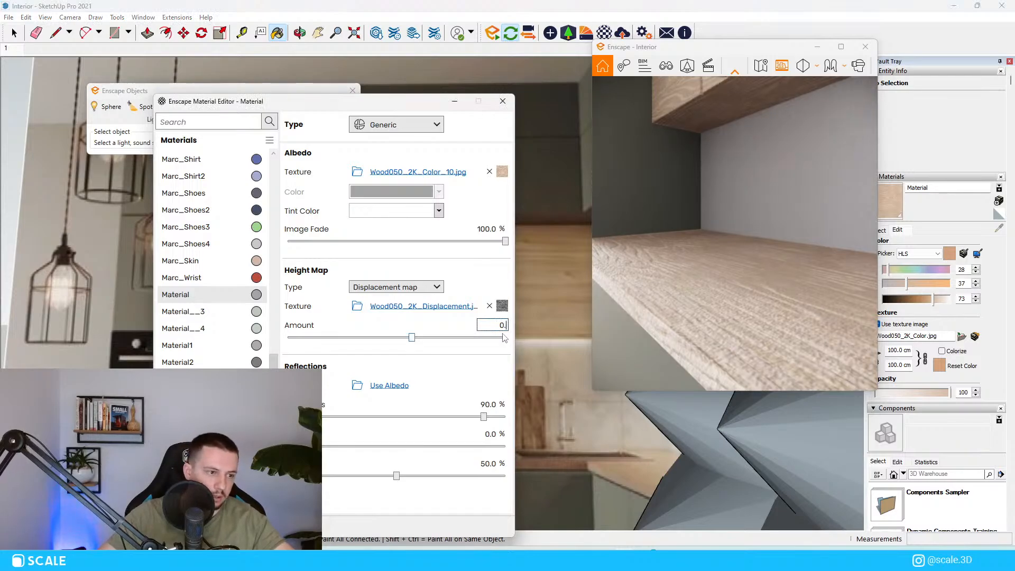
type("0.05")
key("Return")
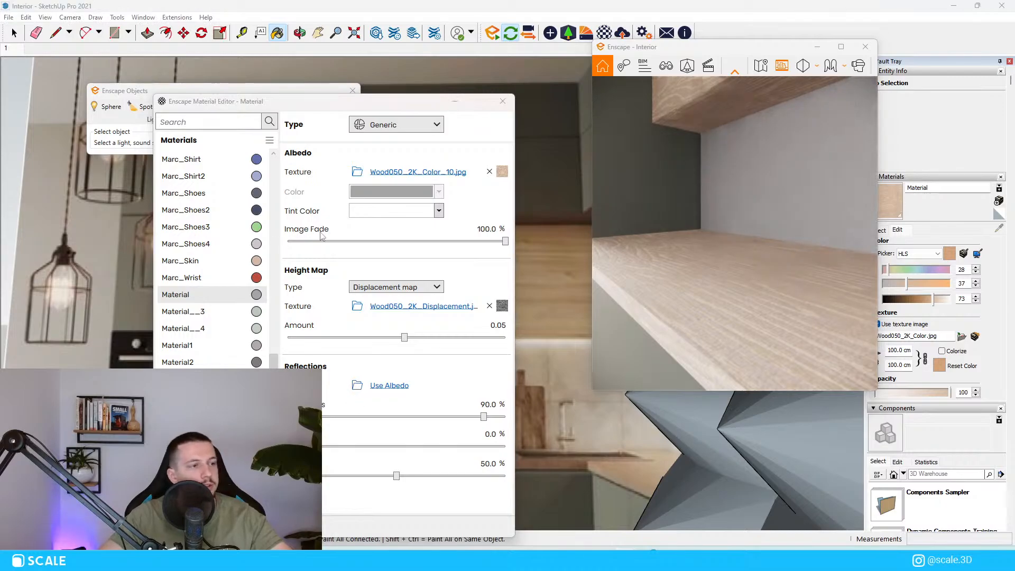
Load Wood050_2K_Roughness.jpg as the wood's reflections texture and bring the whole kitchen back into the render view.
left_click(357, 386)
double_click(526, 350)
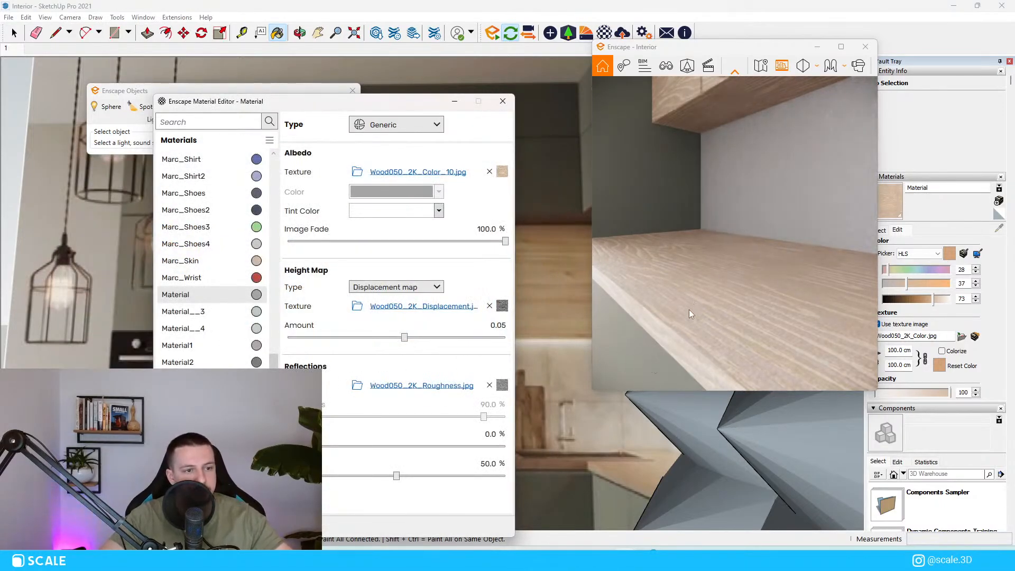
scroll(689, 314, "down", 8)
left_click_drag(689, 314, 714, 285)
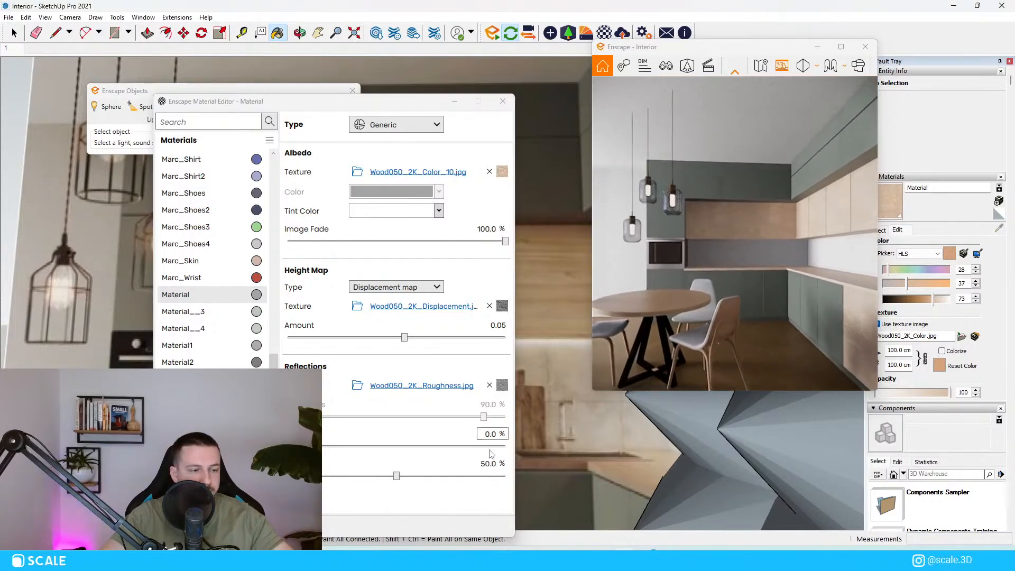
Set the wood material's specular to 71.6 % and return the render to the saved Interior view 1.
left_click_drag(398, 475, 444, 475)
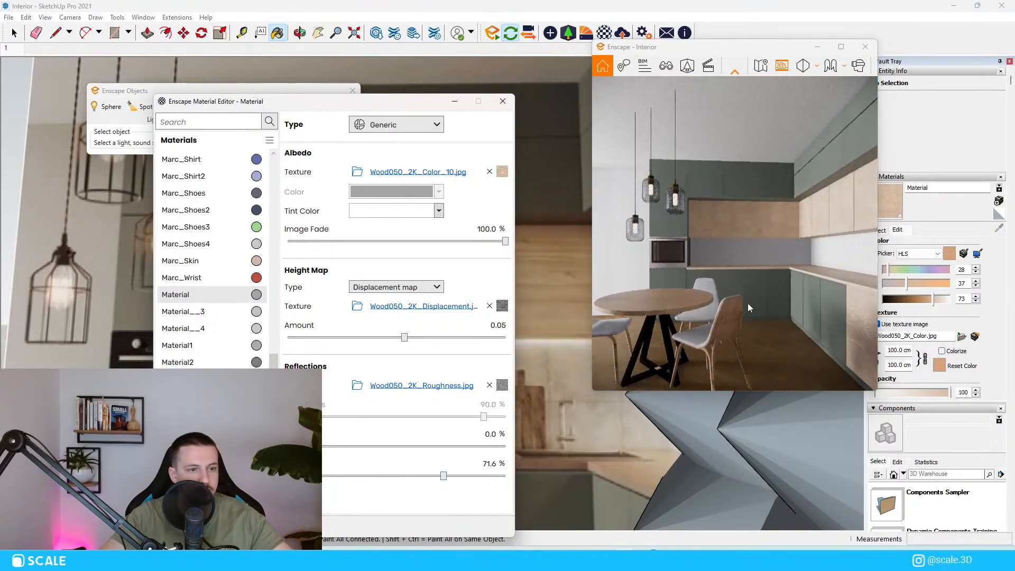
left_click(644, 65)
left_click(665, 65)
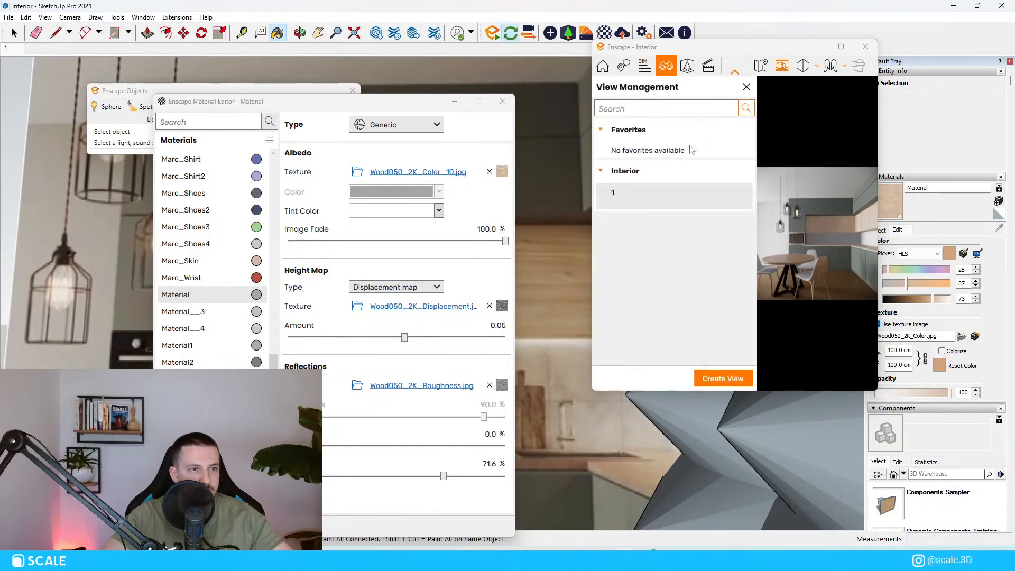
left_click(687, 195)
left_click(746, 87)
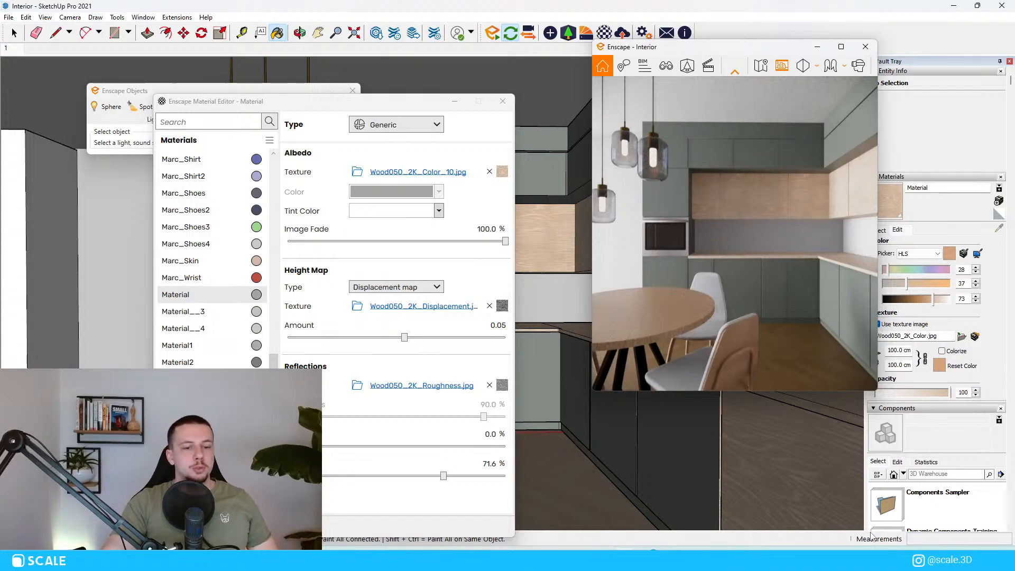
left_click(917, 560)
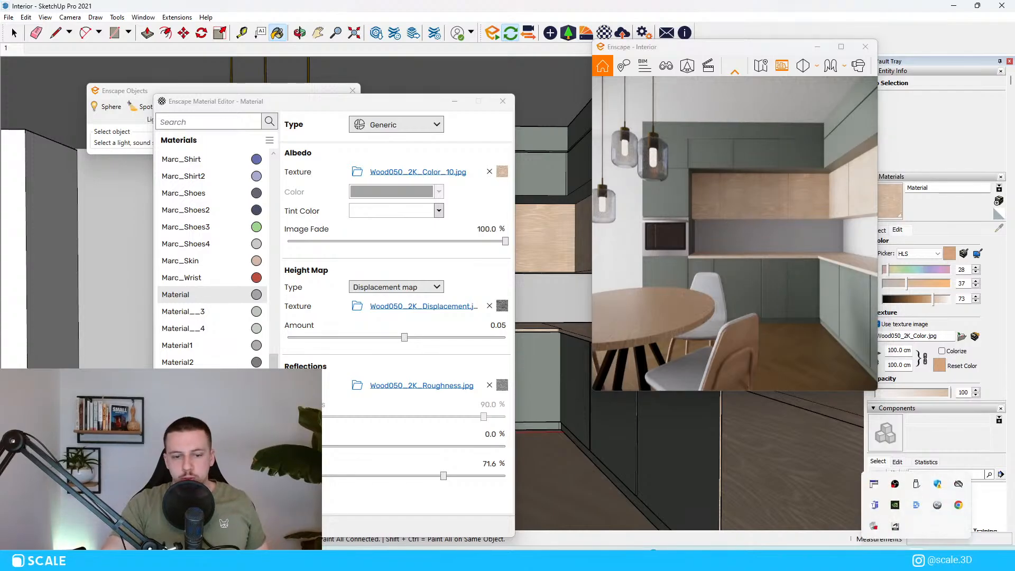
left_click(874, 484)
left_click(822, 342)
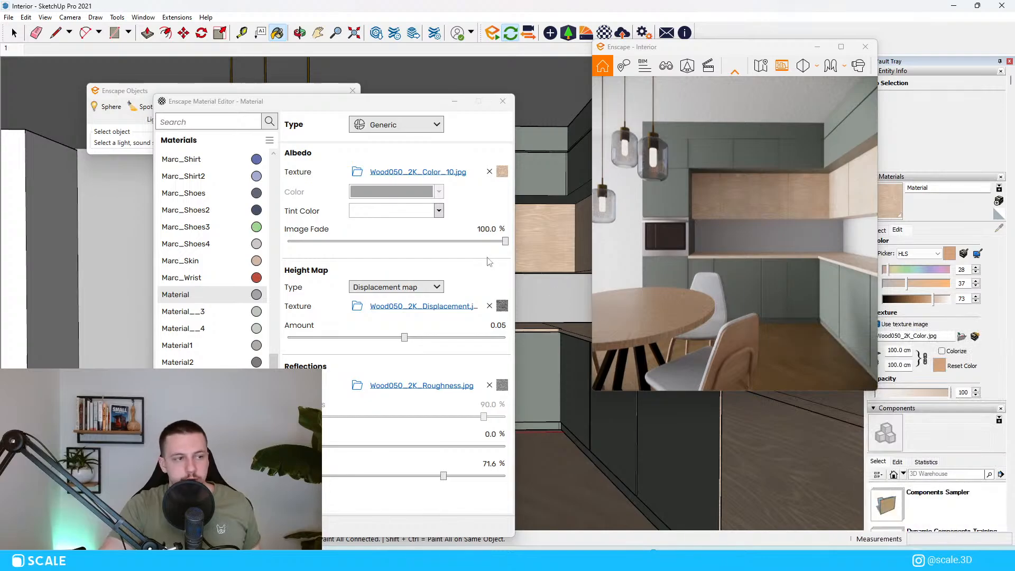
Minimize the Enscape Material Editor and close the Enscape Objects window.
scroll(487, 257, "down", 1)
left_click(454, 101)
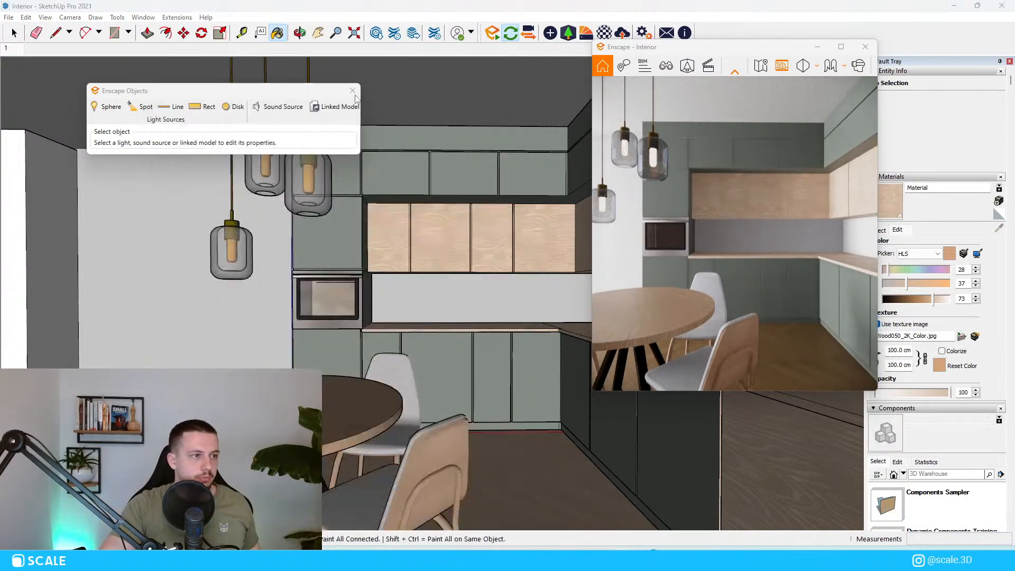
left_click(353, 90)
Examine the worktop, sink area and backsplash in the reference photo standing outside the room.
scroll(376, 214, "down", 10)
scroll(254, 386, "up", 2)
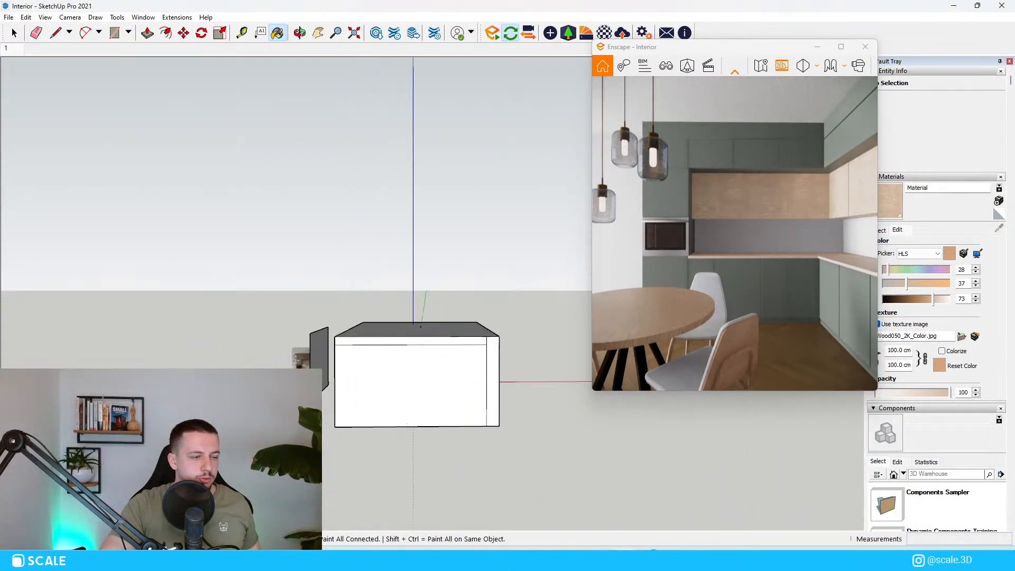
scroll(265, 384, "up", 4)
middle_click_drag(265, 385, 291, 401)
scroll(301, 358, "up", 4)
middle_click_drag(309, 358, 355, 308)
key("space")
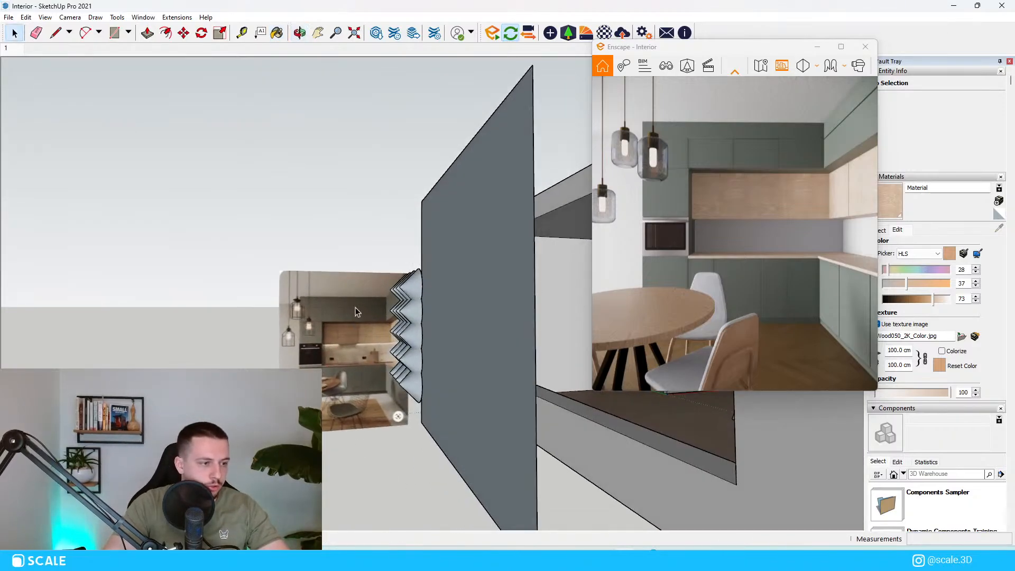
scroll(347, 285, "up", 3)
scroll(347, 284, "down", 4)
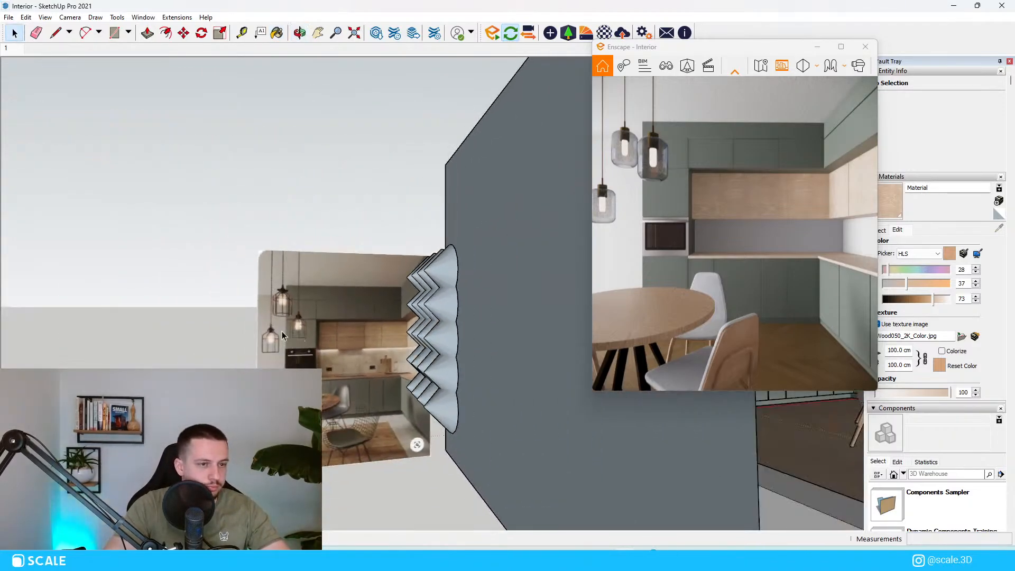
scroll(282, 332, "down", 5)
middle_click_drag(282, 332, 528, 501)
scroll(296, 233, "up", 1)
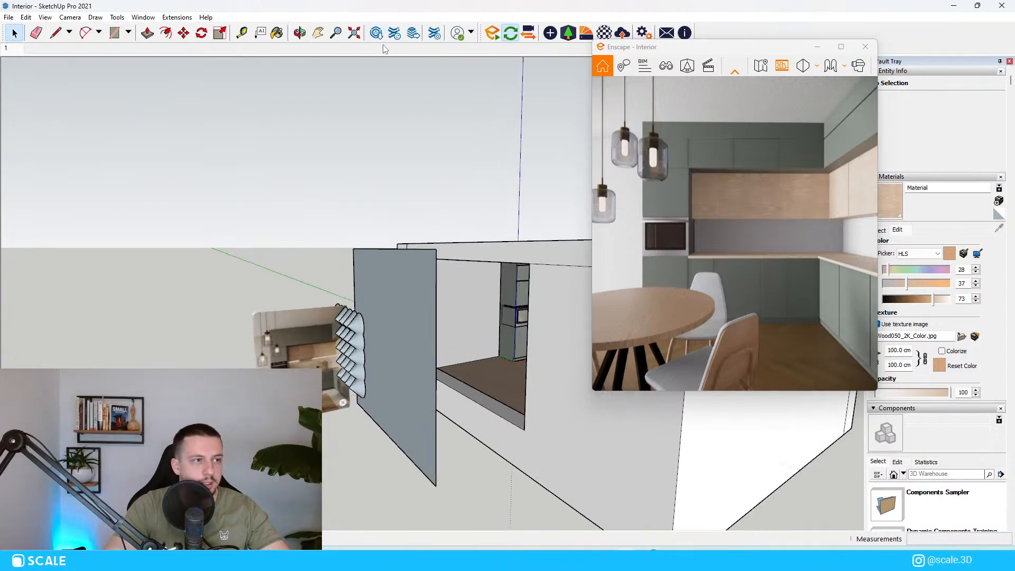
scroll(231, 347, "up", 1)
scroll(332, 386, "up", 6)
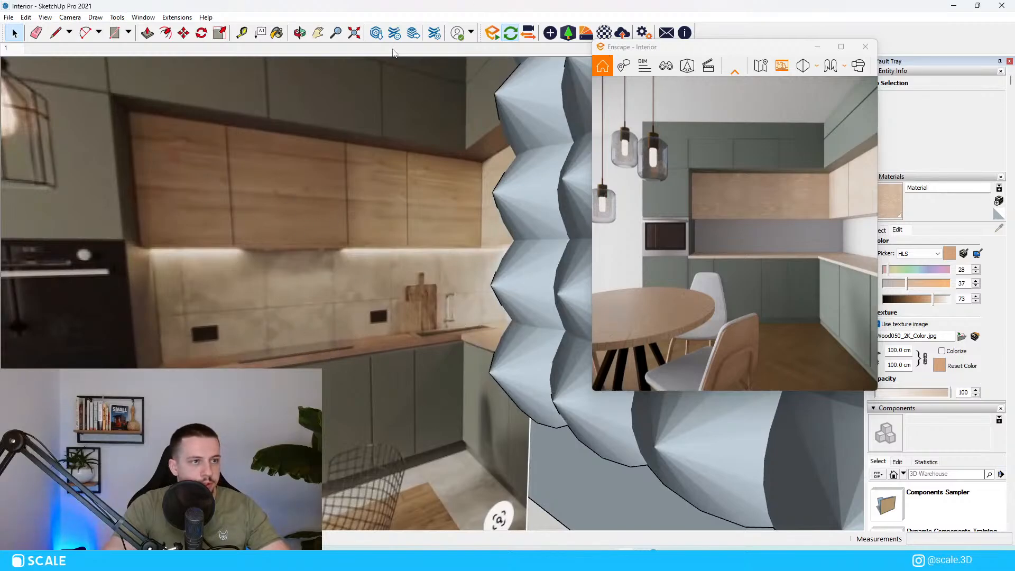
Search 3D Warehouse for "KITCHEN SINK" and load the white sink with the black gooseneck faucet into the model.
left_click(377, 34)
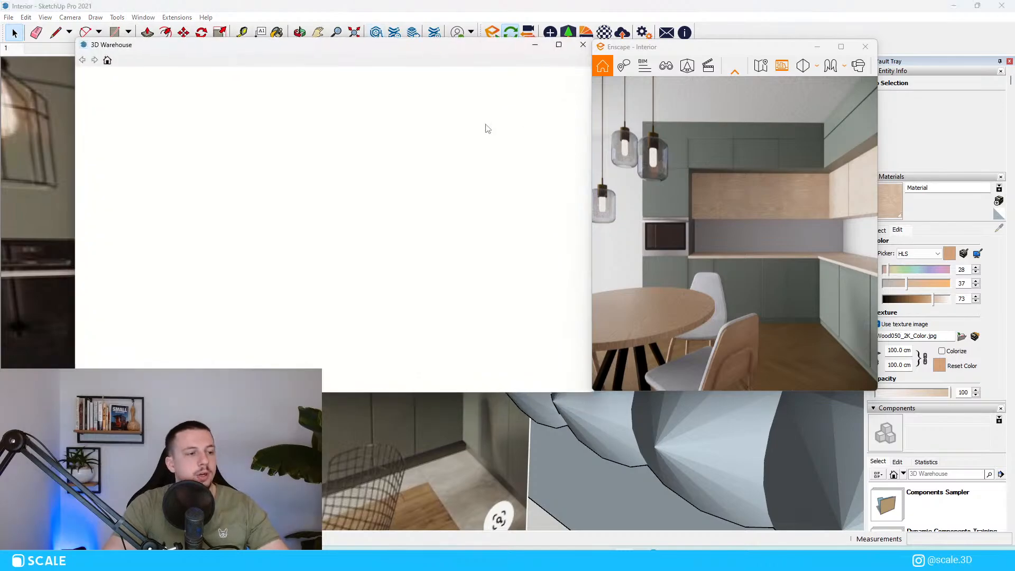
double_click(269, 82)
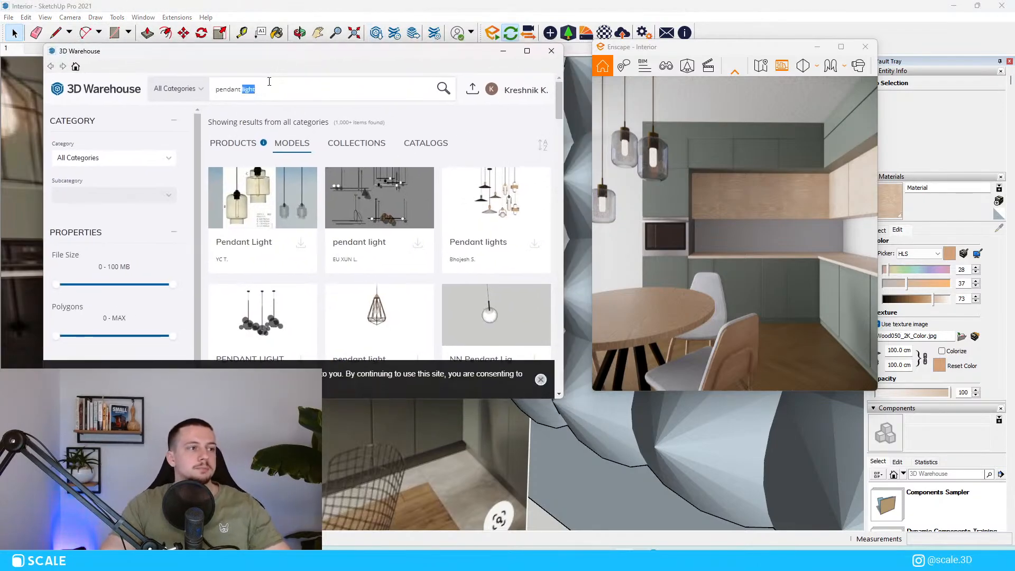
type("KITCHEN S")
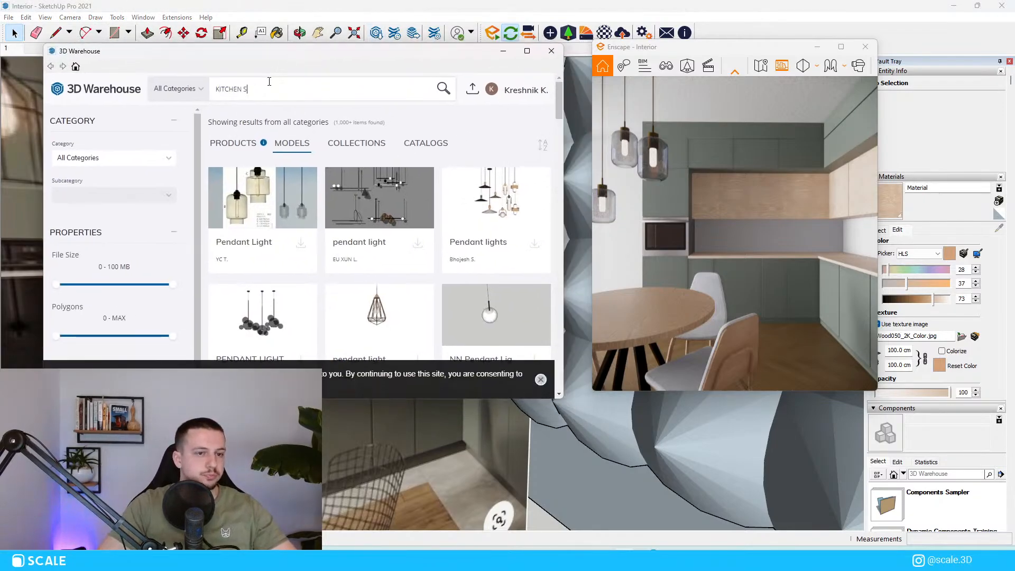
type("INK")
key("Return")
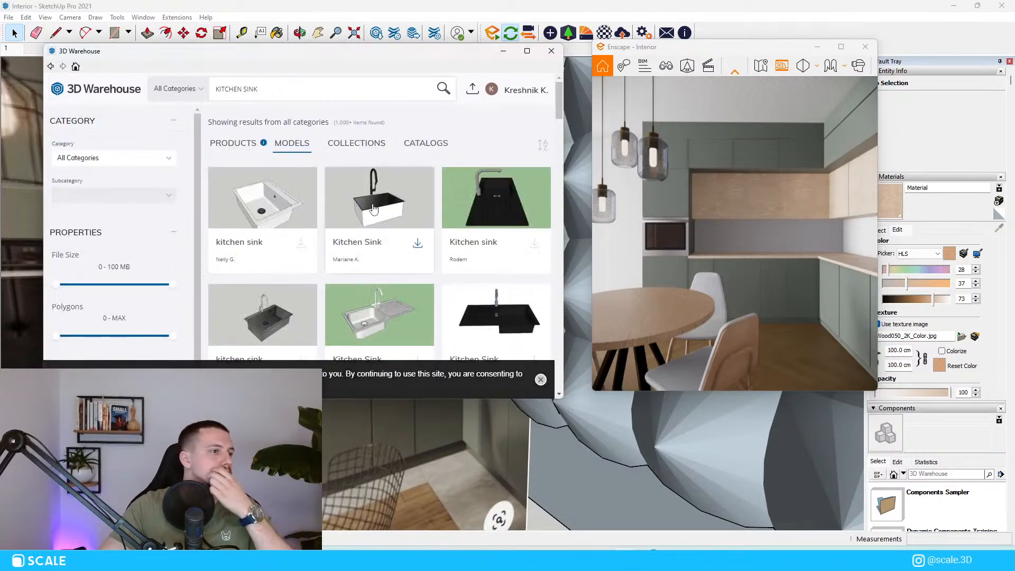
left_click(417, 244)
left_click(270, 248)
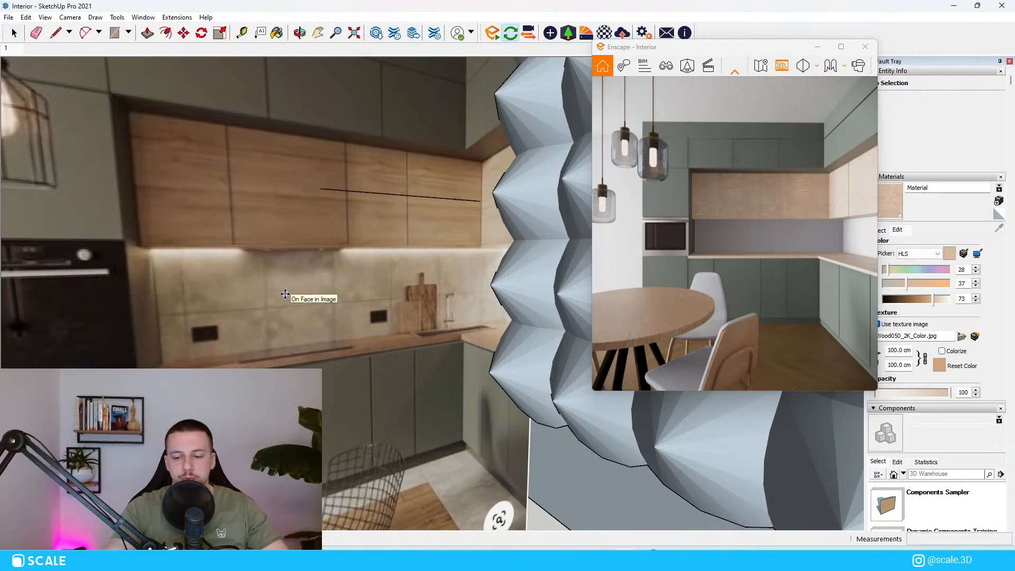
Place the downloaded sink on the countertop at the inner corner of the kitchen.
scroll(285, 294, "down", 10)
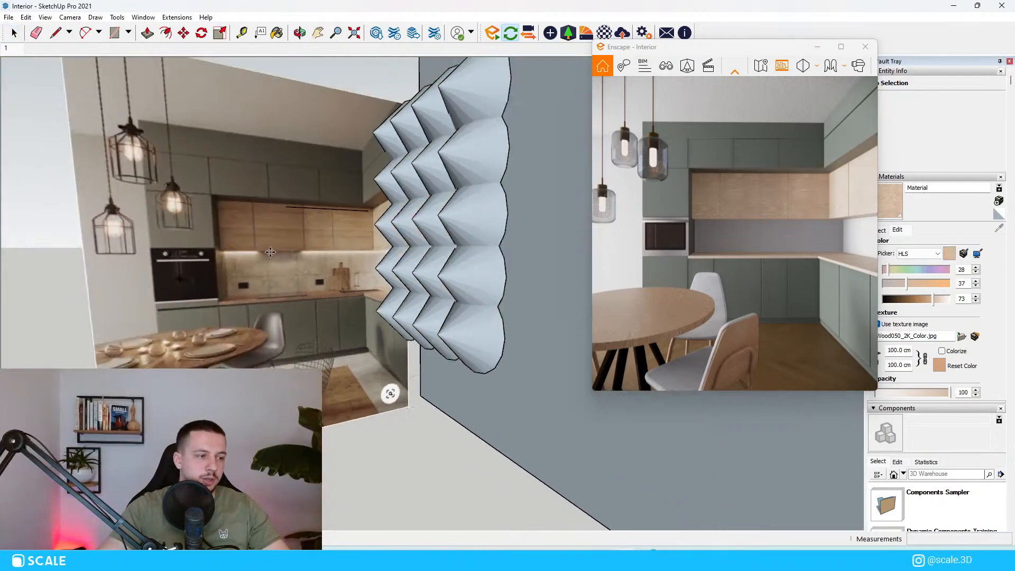
scroll(445, 268, "up", 6)
scroll(450, 328, "down", 5)
scroll(449, 328, "up", 15)
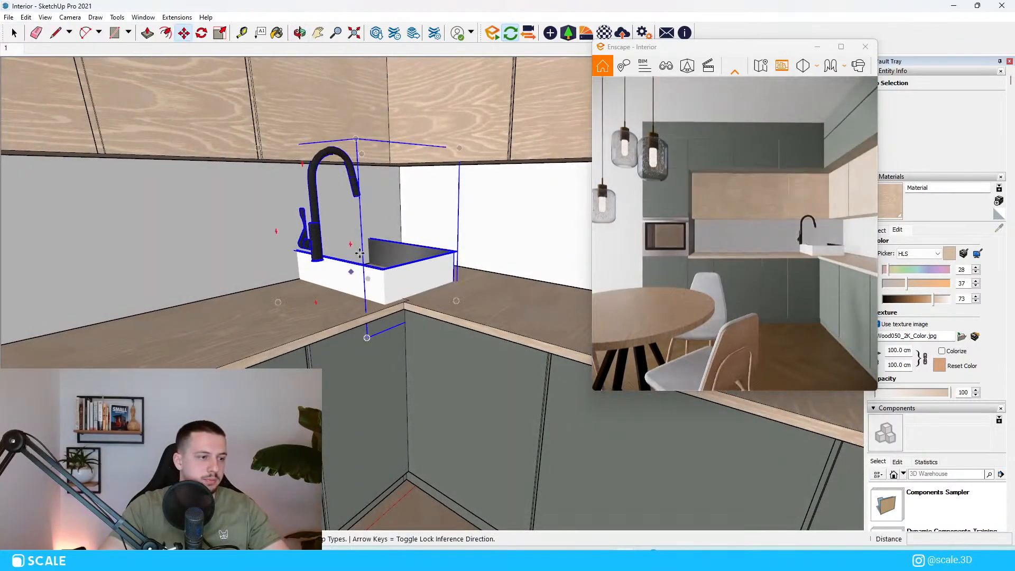
left_click(360, 253)
Rotate the sink horizontally so its faucet side faces the back wall.
scroll(360, 254, "up", 4)
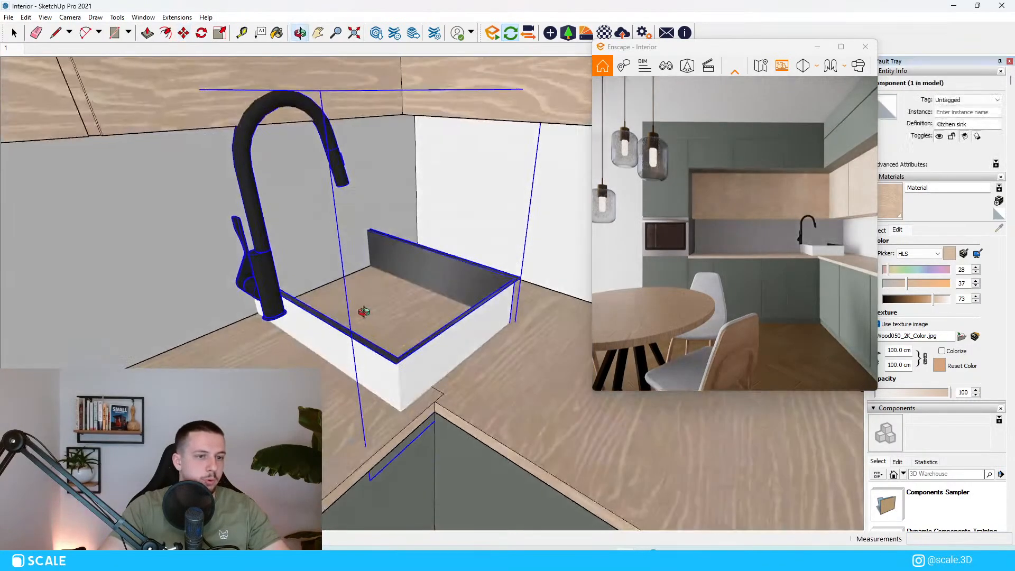
key("q")
left_click(299, 403)
left_click(226, 352)
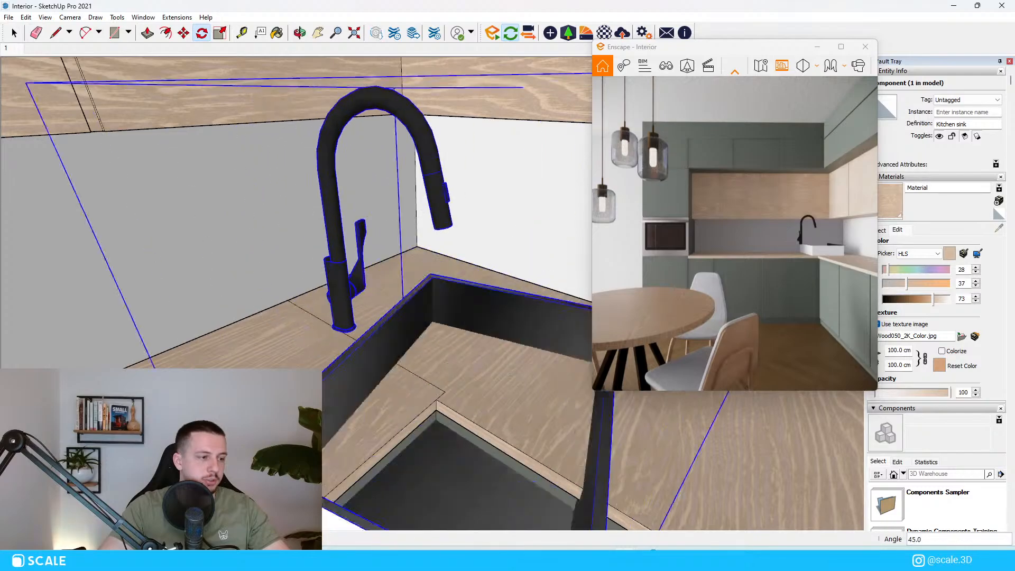
left_click(305, 259)
Move the sink back onto the rear countertop, just beside the inner corner.
scroll(305, 258, "down", 3)
scroll(319, 363, "up", 1)
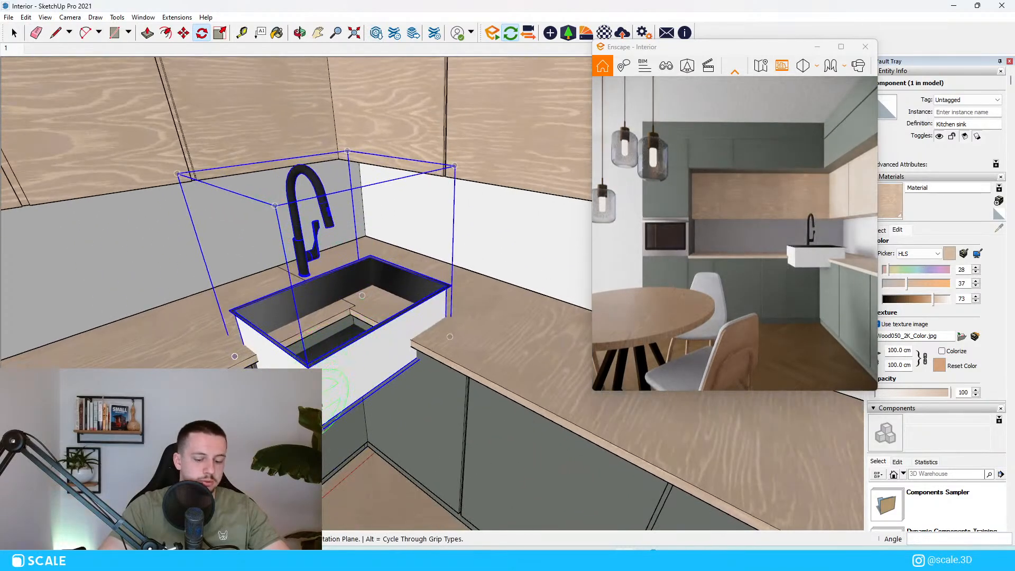
middle_click_drag(330, 396, 381, 213)
scroll(381, 213, "up", 3)
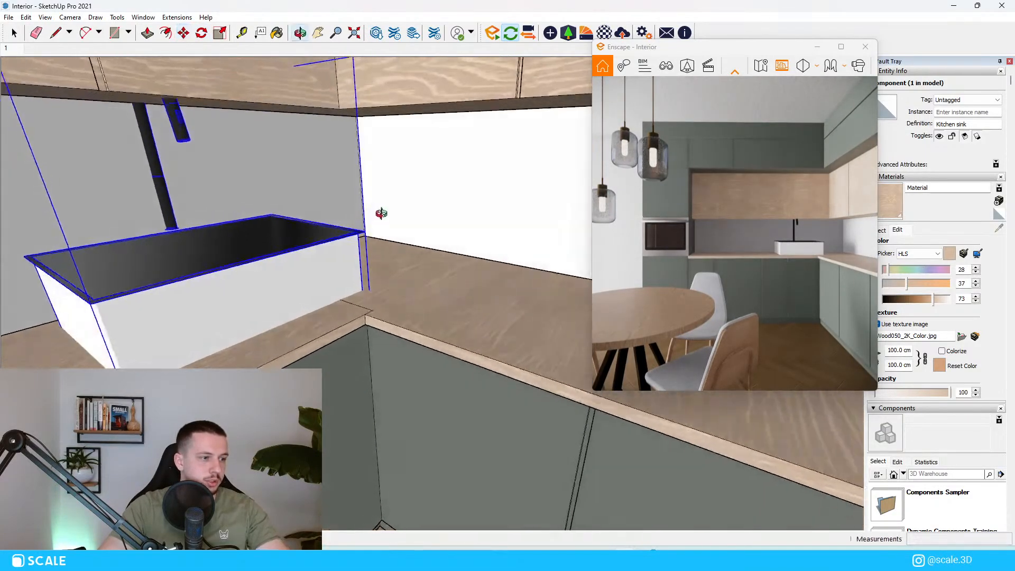
Lower the sink vertically until its rim sits at the countertop surface.
scroll(381, 213, "up", 4)
middle_click_drag(356, 244, 369, 206)
scroll(369, 206, "down", 4)
middle_click_drag(449, 175, 446, 152)
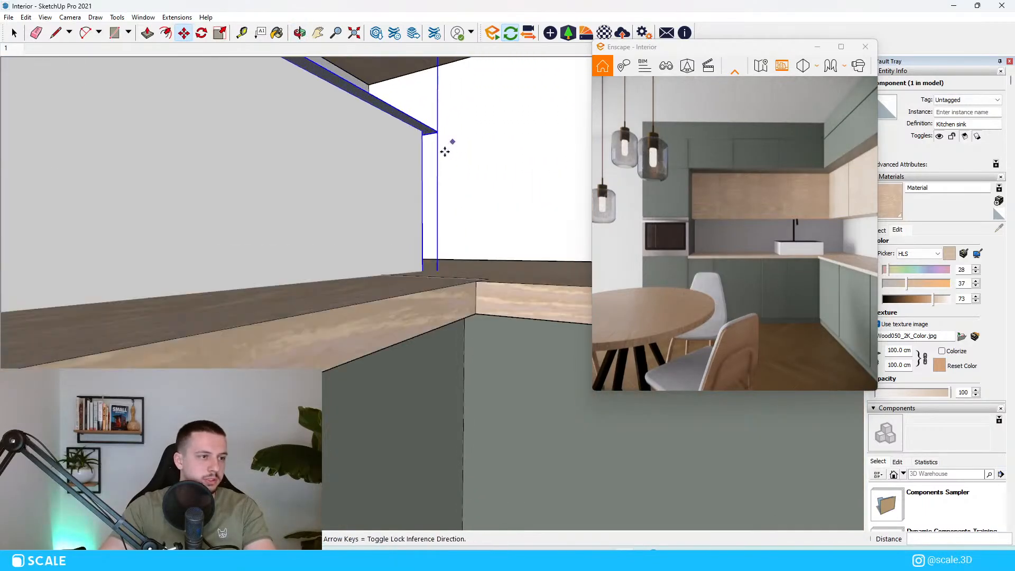
scroll(445, 151, "up", 4)
scroll(431, 130, "down", 4)
left_click(427, 121)
key("Up")
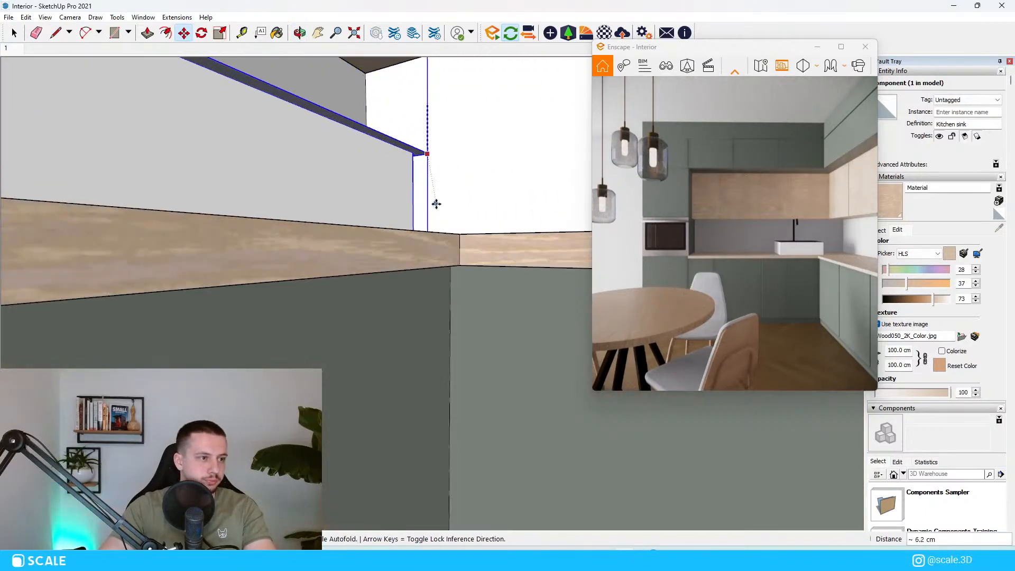
middle_click_drag(436, 205, 423, 285)
scroll(503, 220, "down", 3)
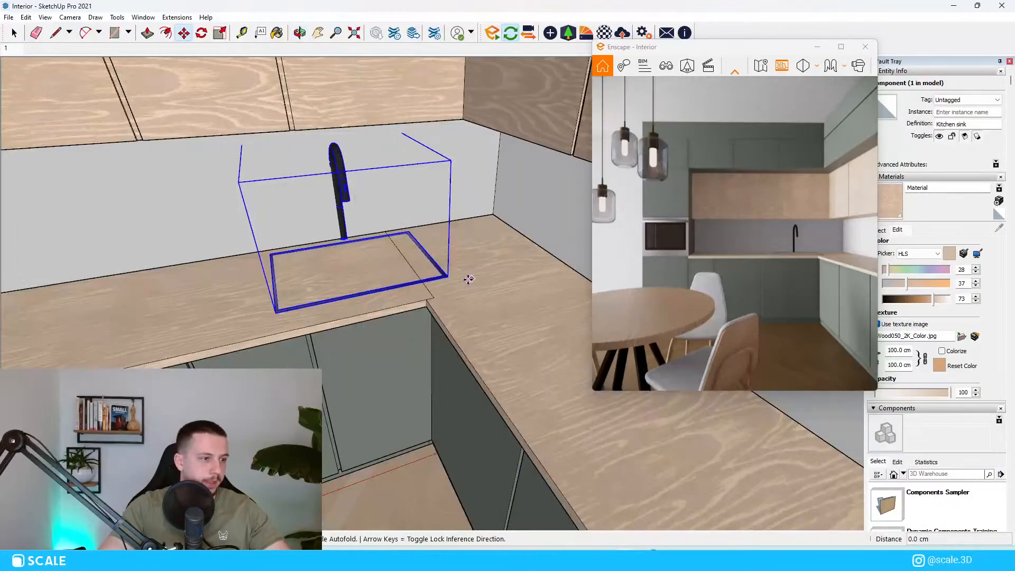
left_click(421, 291)
scroll(278, 275, "up", 3)
scroll(388, 251, "down", 5)
Draw a rectangle about 63 by 48 cm on the countertop face, following the outer corners of the sink rim.
key("space")
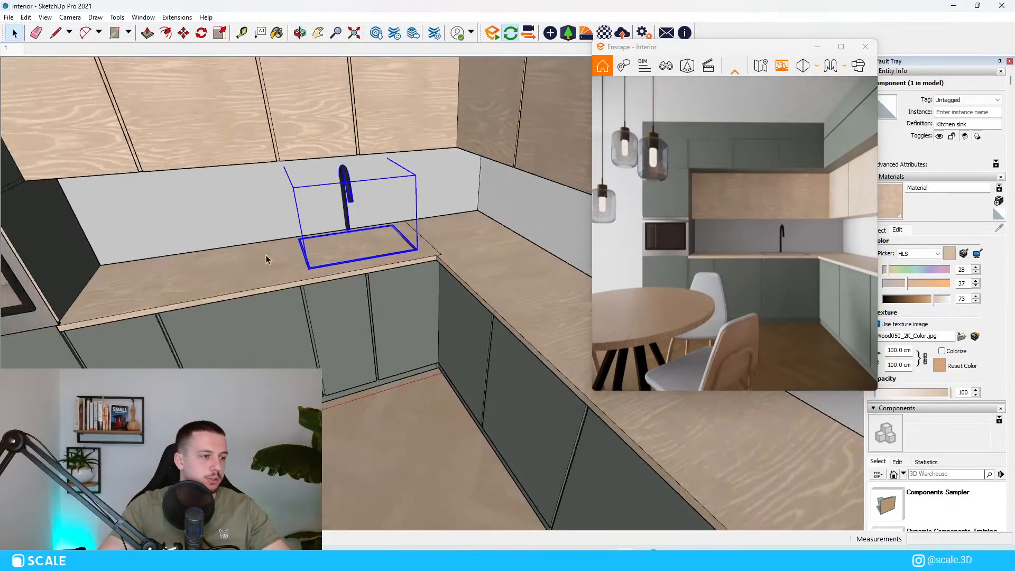
left_click(265, 258)
scroll(286, 251, "up", 8)
key("r")
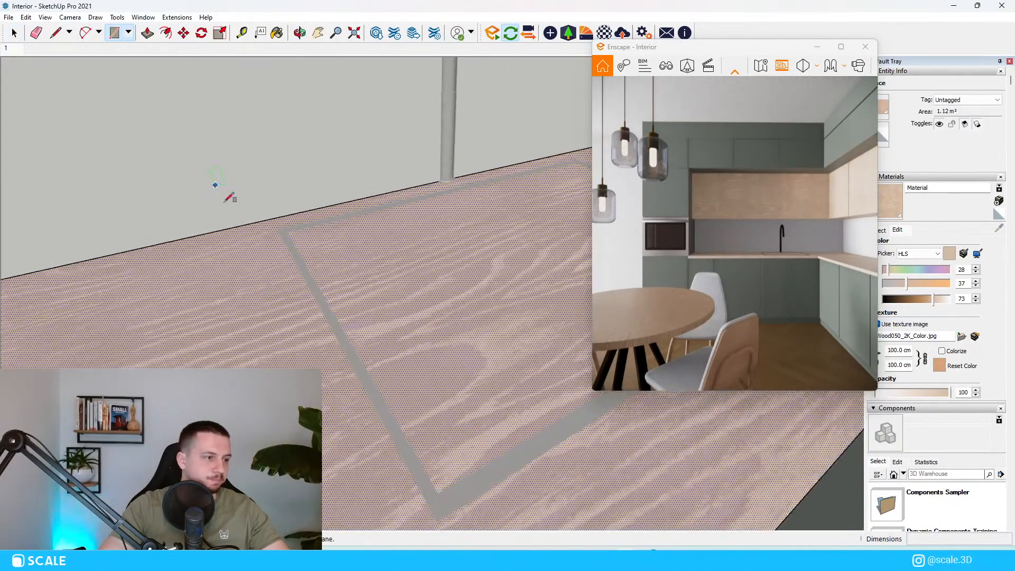
scroll(278, 231, "up", 8)
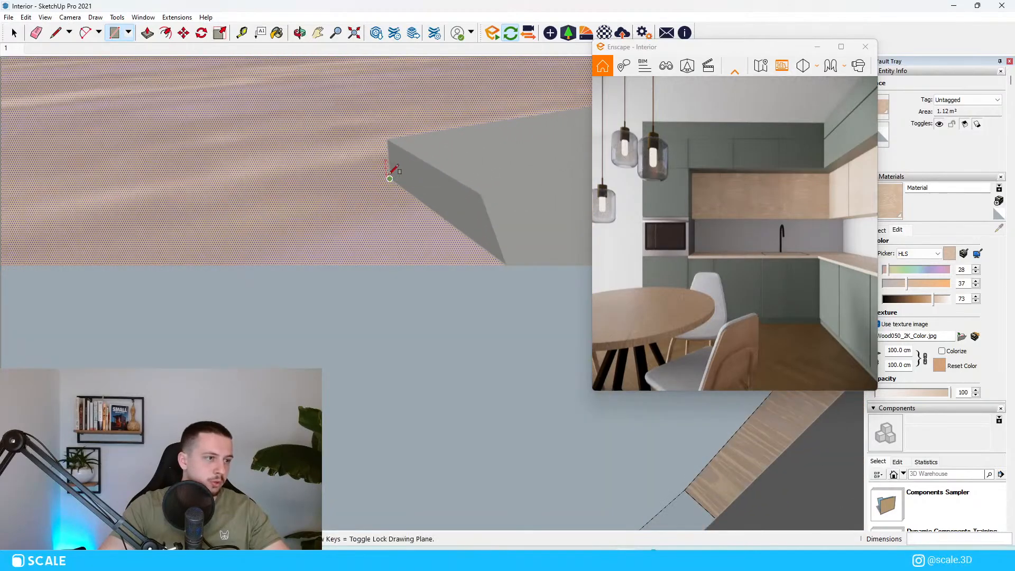
left_click(390, 179)
scroll(245, 158, "down", 10)
scroll(385, 192, "up", 8)
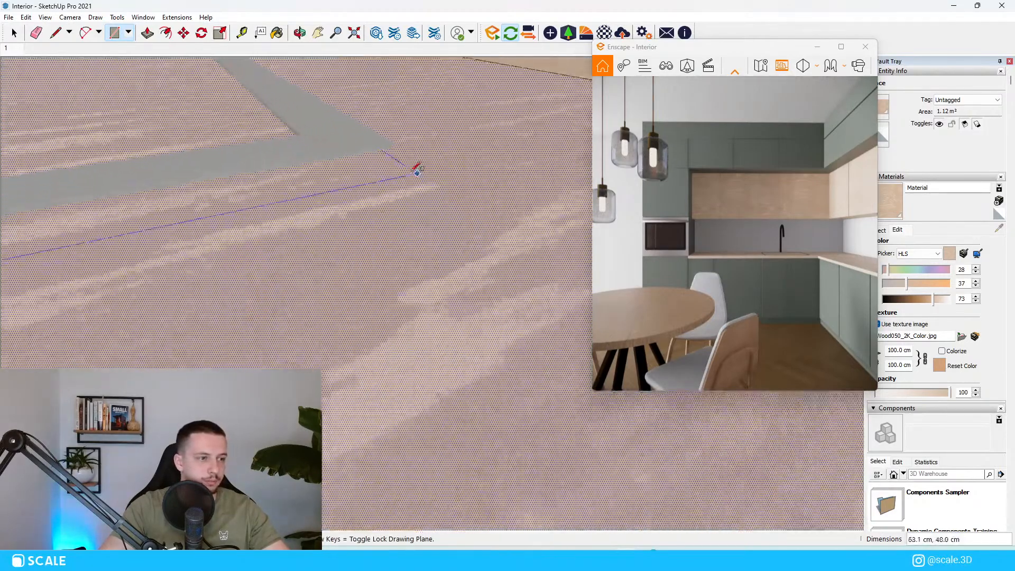
left_click(418, 171)
scroll(396, 121, "down", 5)
scroll(302, 148, "up", 4)
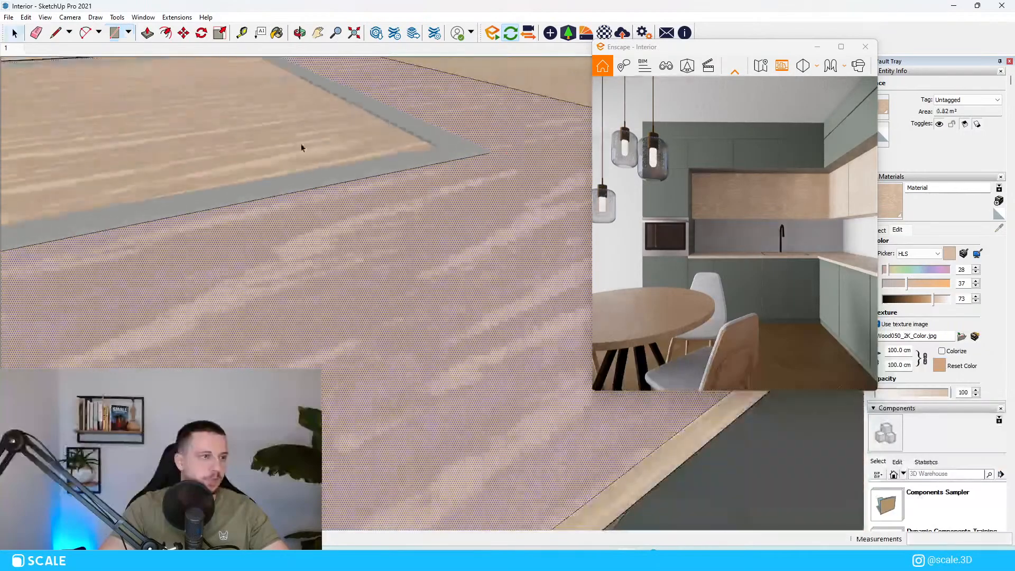
Push the rectangular countertop face inside the sink rim down about 22 cm to open the basin recess.
left_click(301, 146)
key("p")
left_click(302, 147)
scroll(442, 281, "down", 4)
middle_click_drag(442, 280, 410, 394)
scroll(408, 338, "up", 5)
left_click(460, 317)
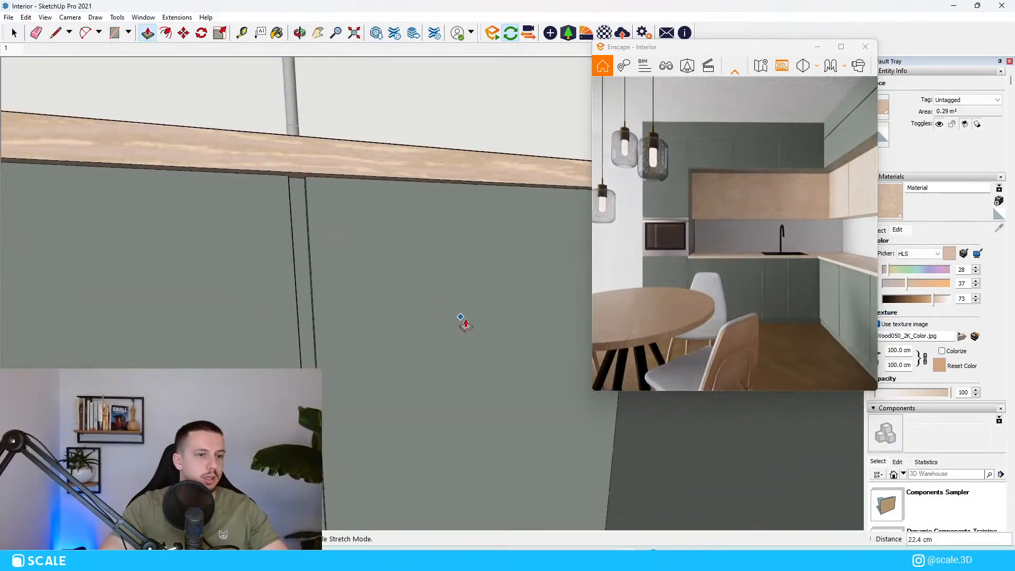
Scale the faucet down uniformly inside the sink component.
key("space")
scroll(461, 316, "down", 6)
scroll(422, 227, "up", 4)
left_click(435, 236)
double_click(444, 225)
double_click(446, 217)
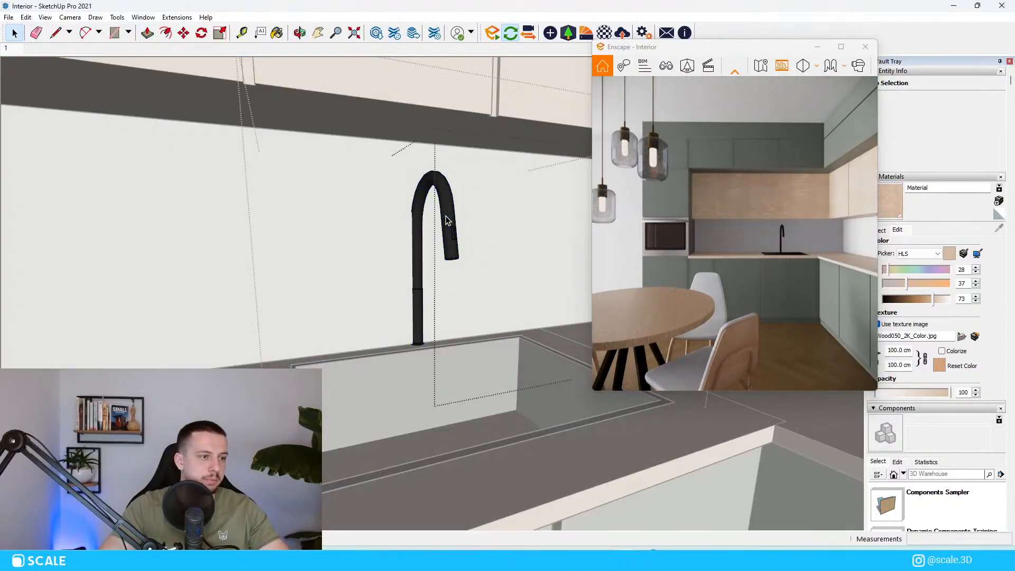
left_click(446, 215)
key("Escape")
left_click(445, 215)
scroll(447, 216, "up", 3)
key("s")
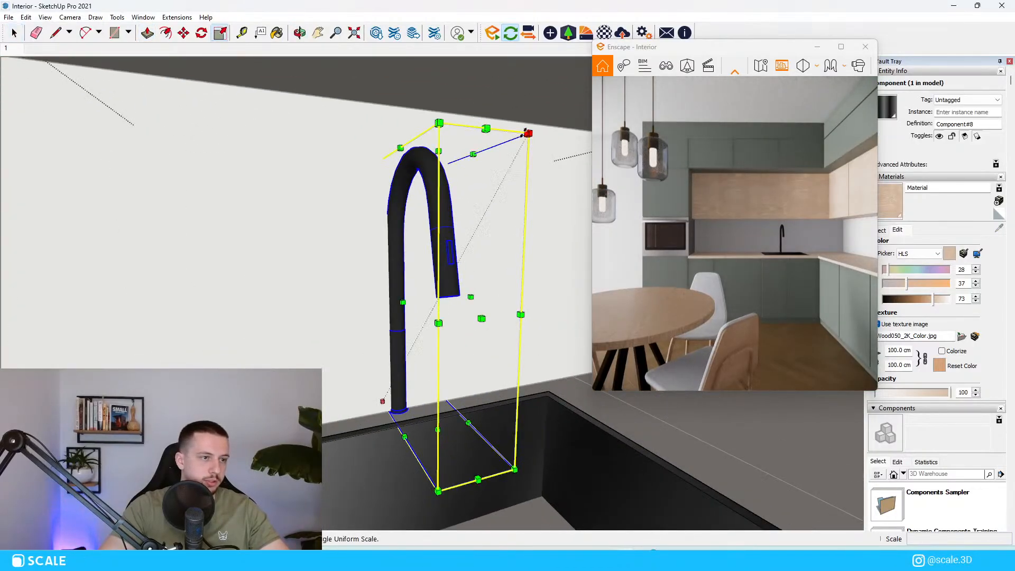
left_click(528, 133)
left_click(474, 216)
Move the scaled faucet out of the wall so its base stands on the countertop behind the basin.
key("m")
scroll(370, 418, "up", 3)
middle_click_drag(338, 434, 374, 448)
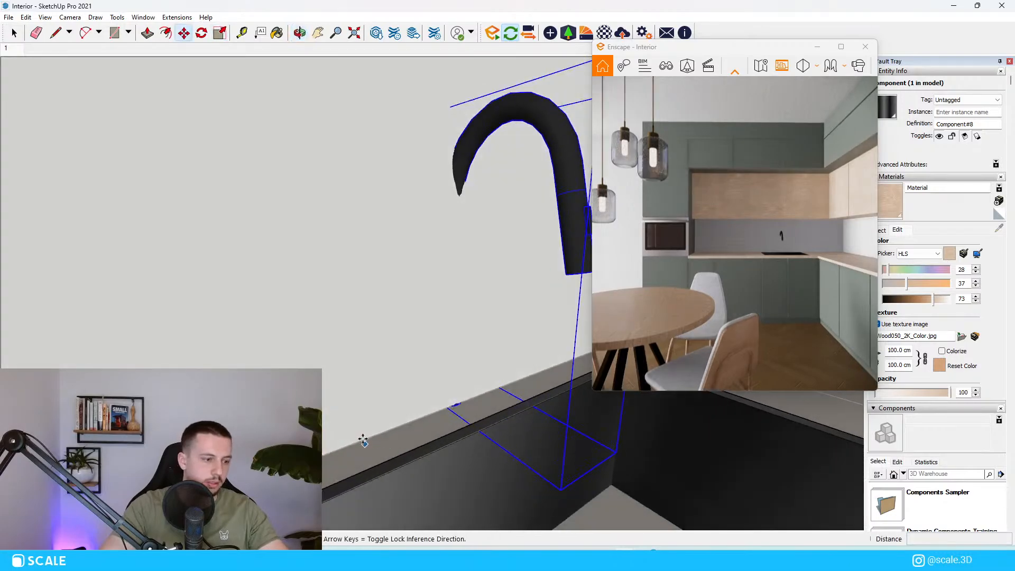
left_click(362, 441)
left_click(397, 464)
left_click(454, 423)
left_click(436, 414)
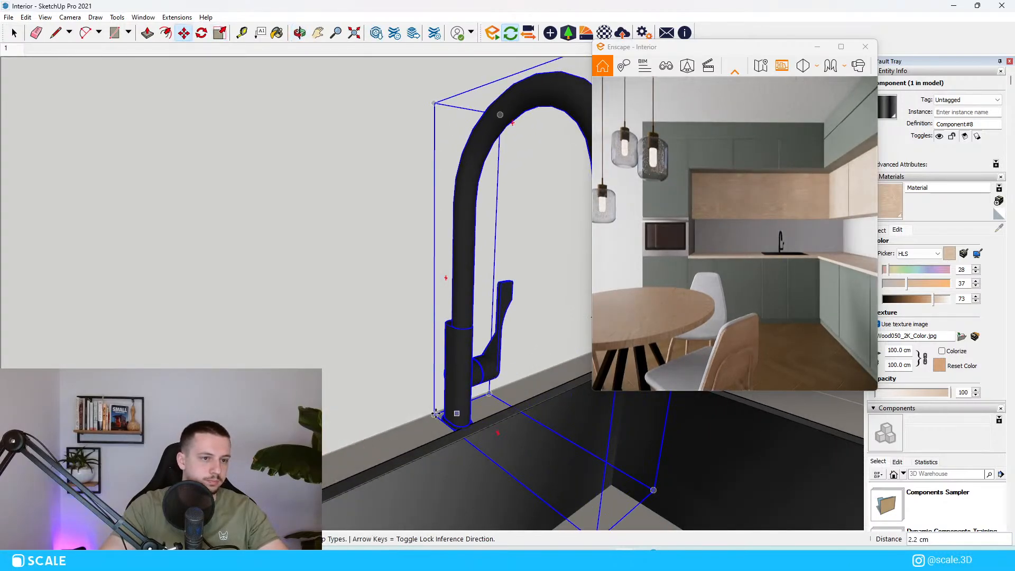
Deselect the faucet and examine the fitted sink, countertop and pendant lamps from different distances in the kitchen.
key("space")
left_click(210, 305)
scroll(233, 296, "down", 8)
middle_click_drag(239, 277, 254, 296)
scroll(254, 300, "up", 3)
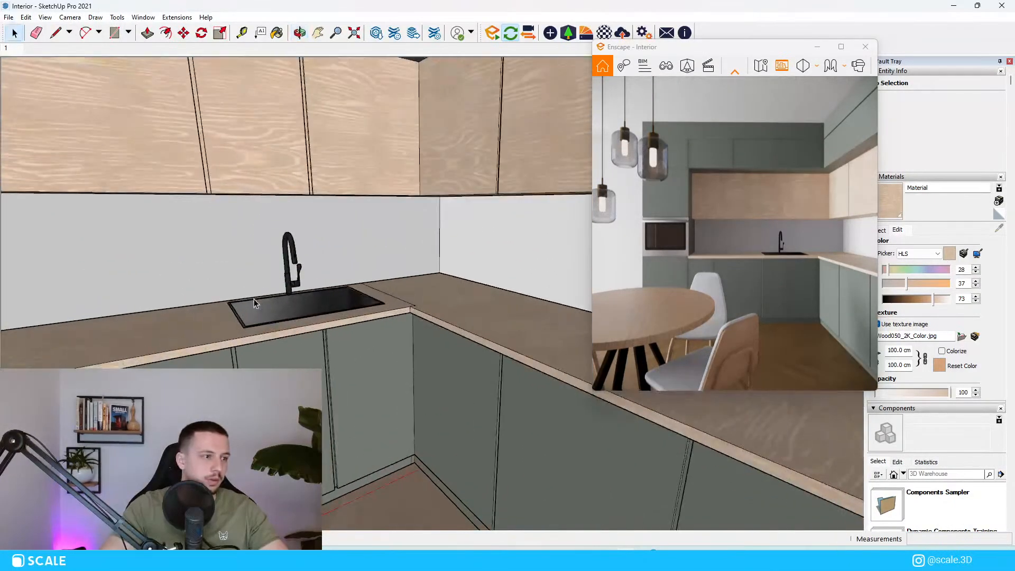
scroll(303, 296, "up", 3)
scroll(304, 304, "down", 6)
scroll(313, 313, "up", 8)
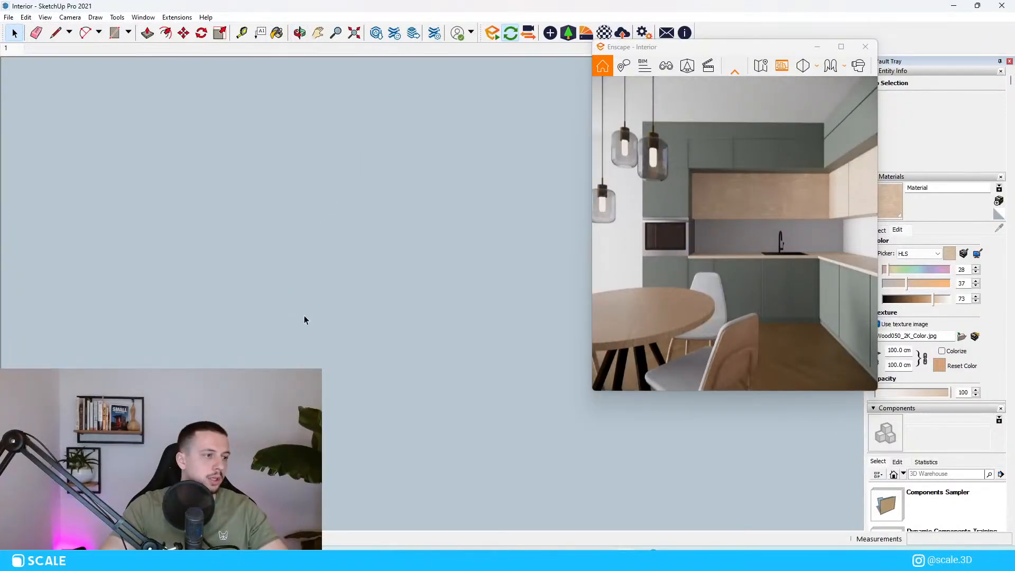
scroll(307, 318, "down", 2)
middle_click_drag(308, 318, 259, 281)
scroll(332, 268, "down", 2)
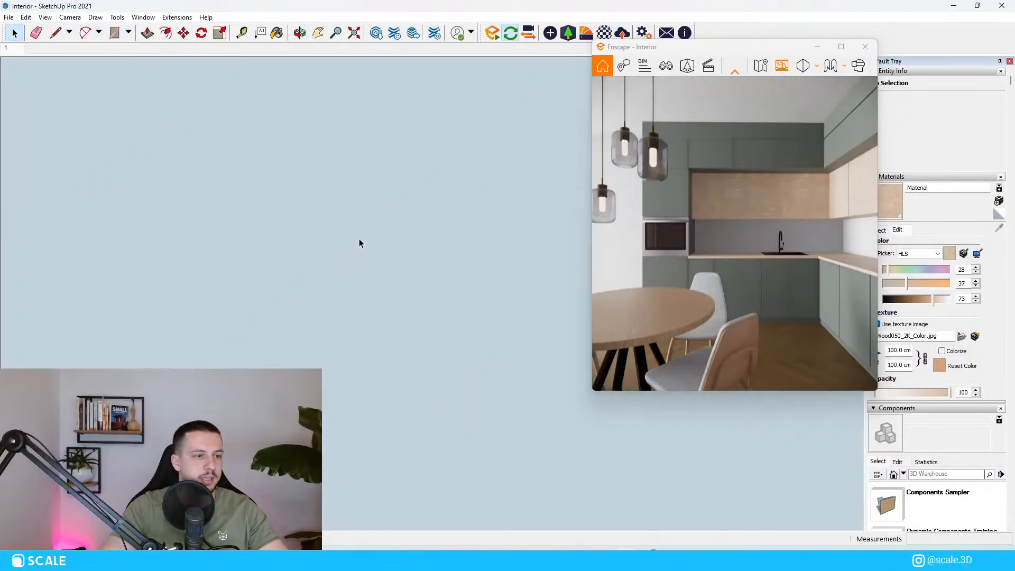
scroll(374, 237, "up", 3)
scroll(388, 233, "down", 3)
scroll(304, 220, "up", 3)
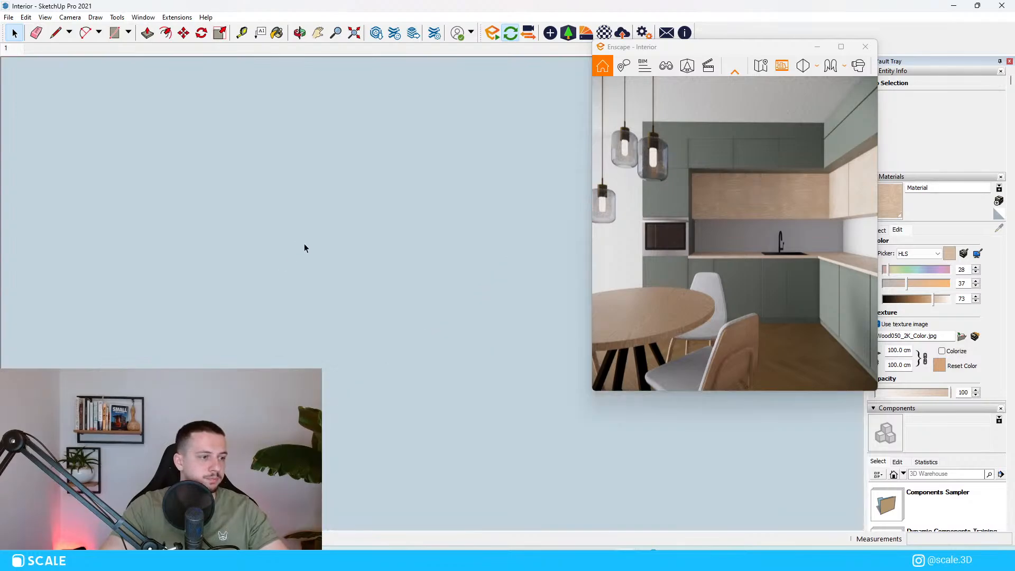
scroll(361, 230, "down", 6)
middle_click_drag(360, 237, 437, 281)
scroll(353, 288, "up", 2)
scroll(468, 299, "down", 4)
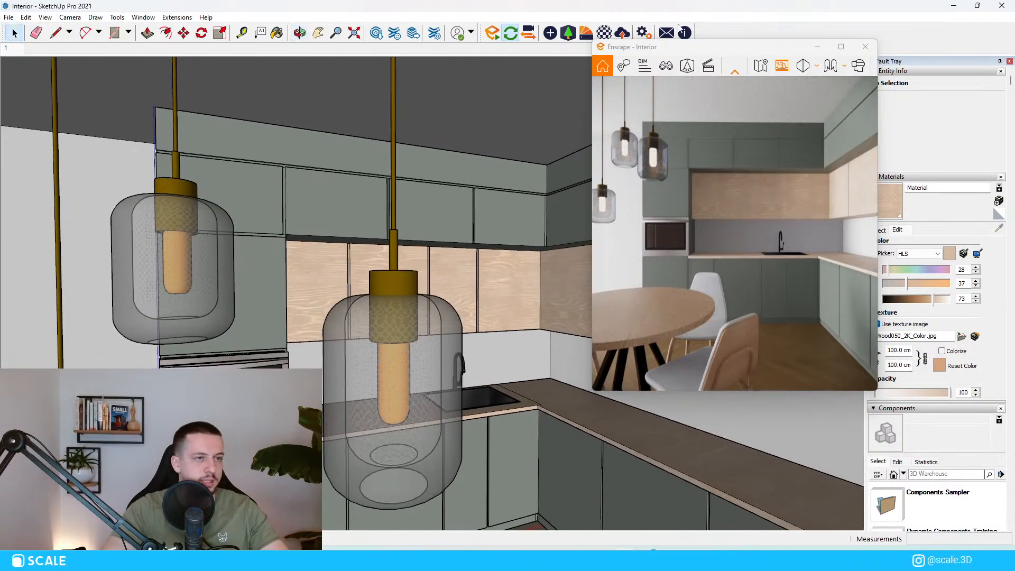
Sample the pendant lamp's brass material into the Enscape Material Editor and set its roughness to 30% and metallic to 100%.
left_click(606, 33)
left_click_drag(385, 98, 277, 92)
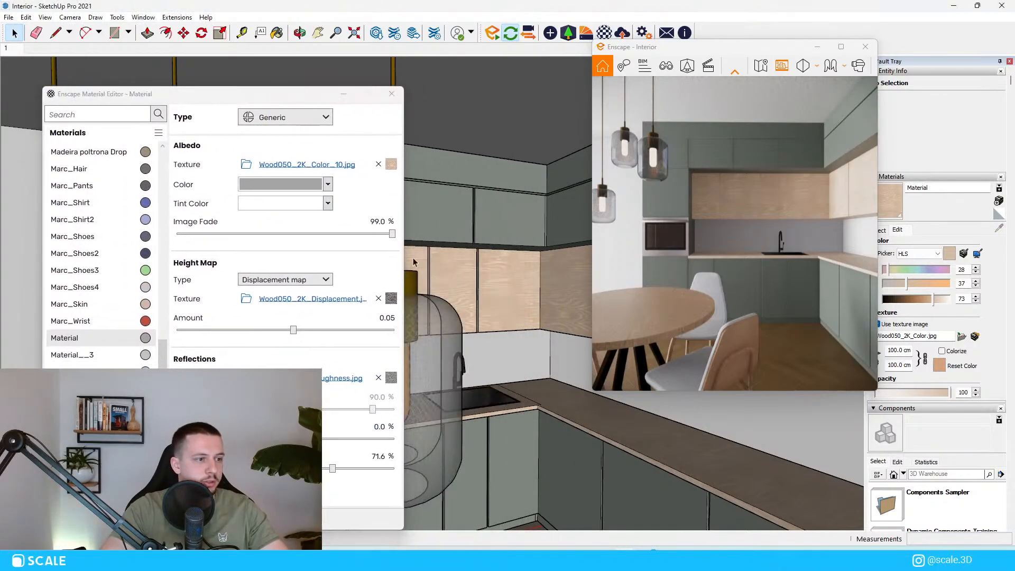
scroll(419, 286, "up", 2)
scroll(420, 286, "down", 2)
key("b")
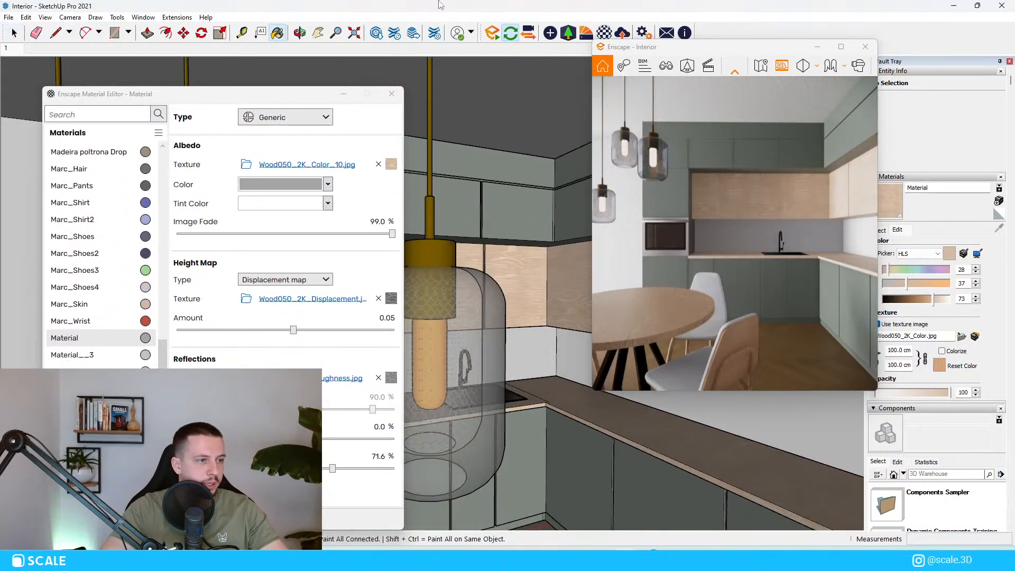
left_click(428, 257, "alt")
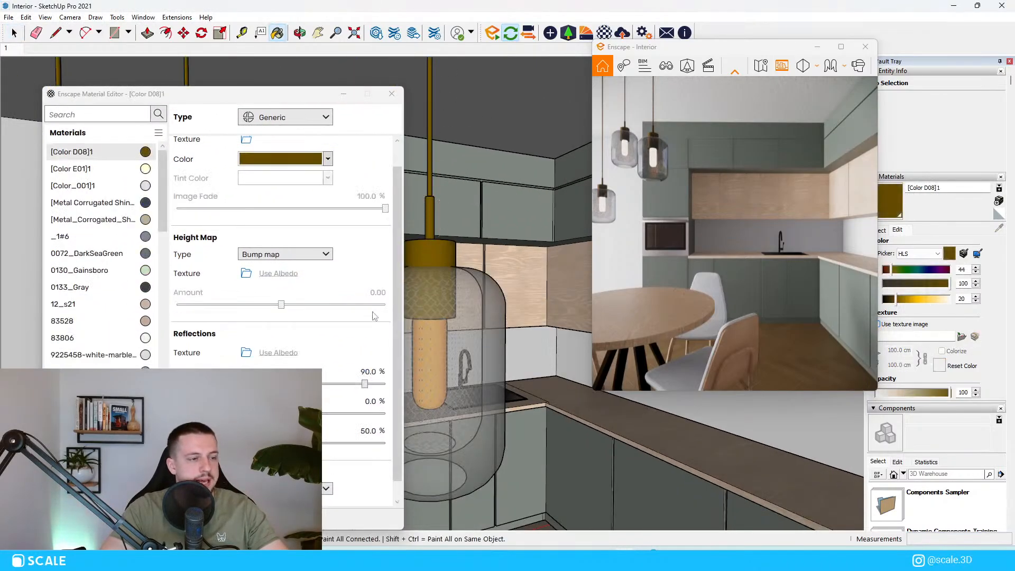
left_click(368, 372)
type("30")
key("Return")
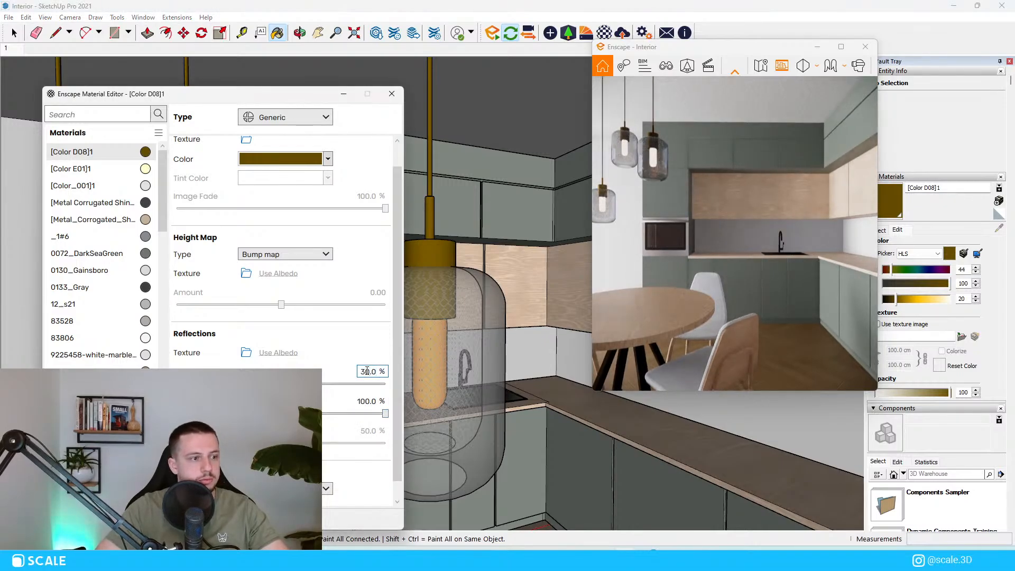
Darken the pendant lamp metal's color to the near-black brown #1F1908 and close the material editor.
left_click(327, 159)
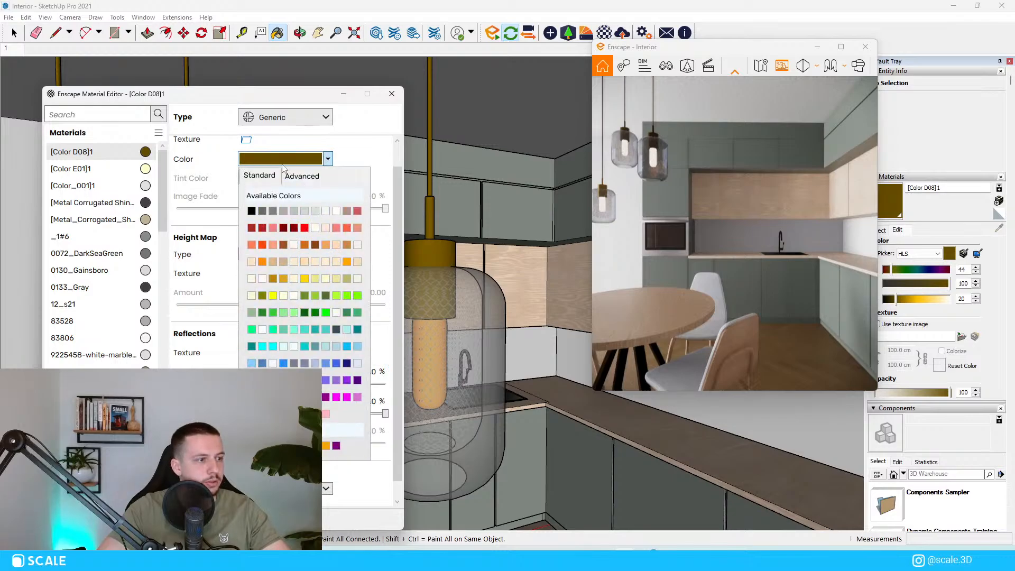
left_click(301, 175)
mouse_move(302, 198)
left_mouse_down()
mouse_move(364, 199)
mouse_move(326, 239)
left_mouse_up()
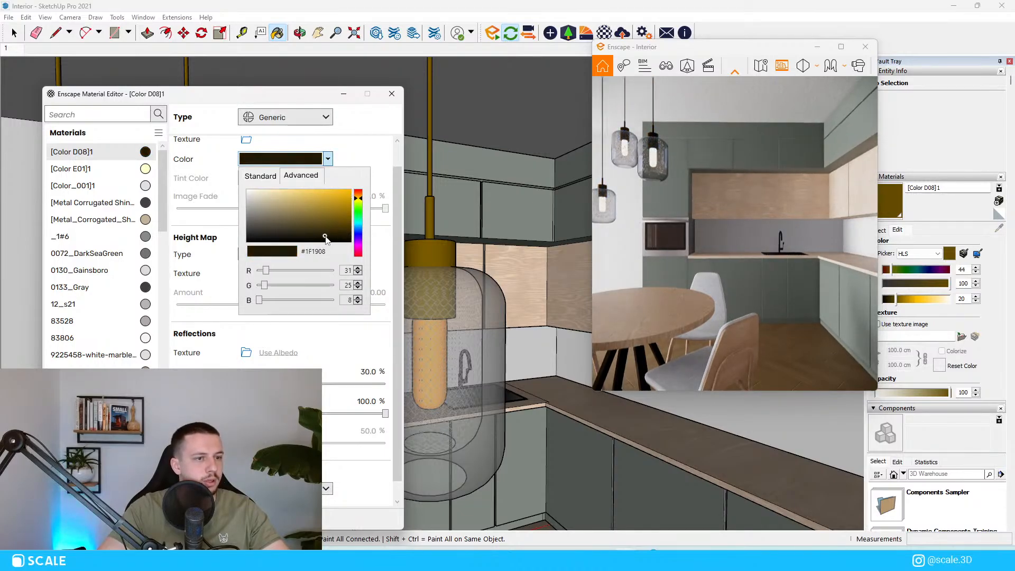
left_click(372, 154)
left_click(388, 93)
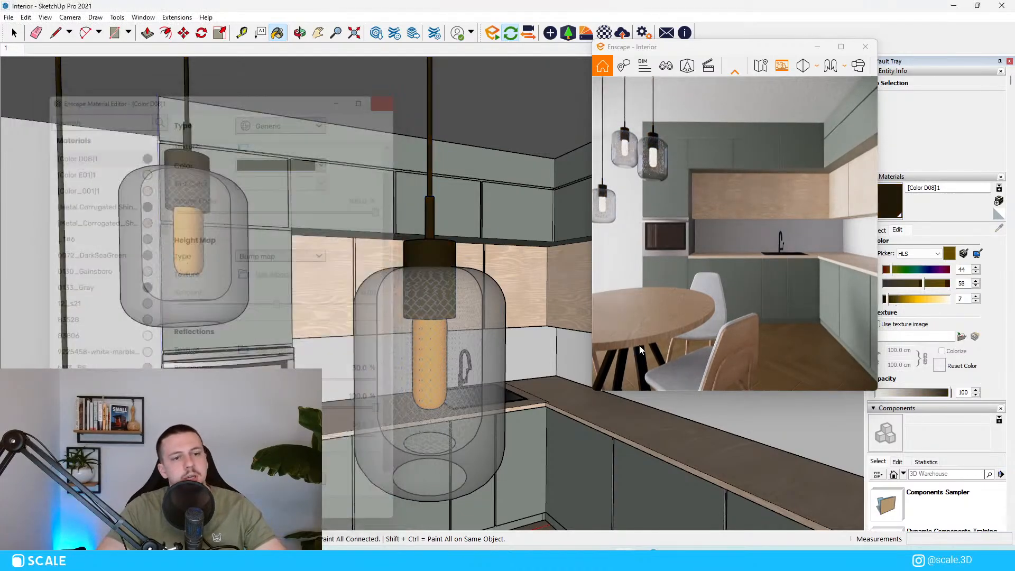
Search 3D Warehouse for "STOVE" and load the flat black cooktop model into the scene.
scroll(478, 474, "up", 5)
scroll(523, 446, "down", 2)
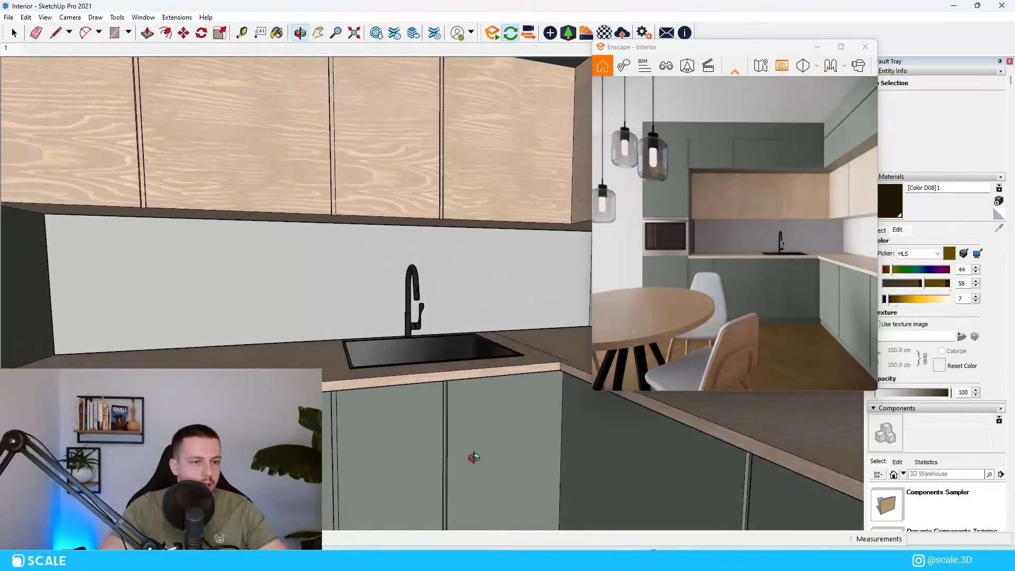
middle_click_drag(474, 458, 439, 379)
scroll(283, 361, "up", 3)
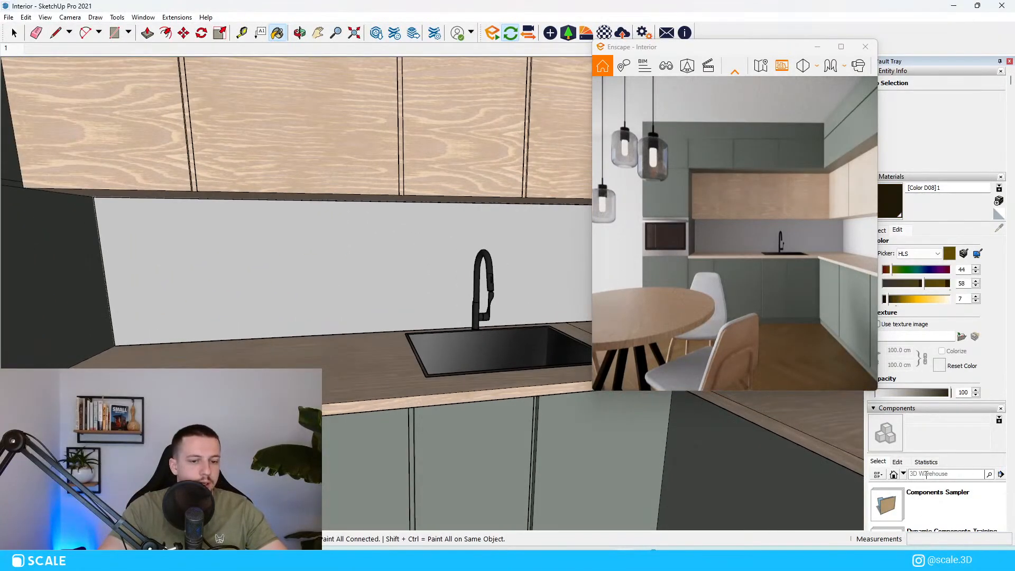
left_click(376, 33)
double_click(334, 89)
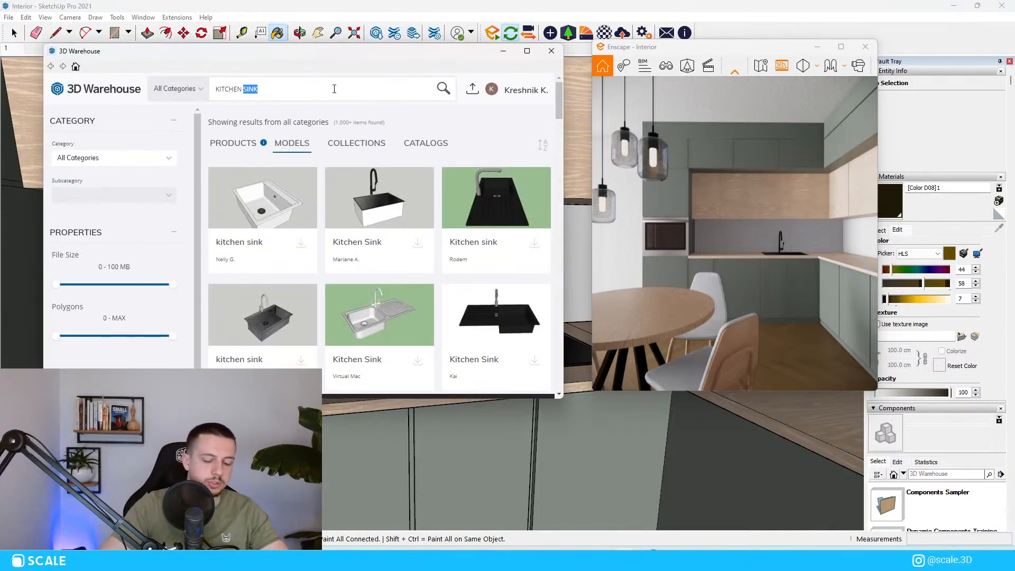
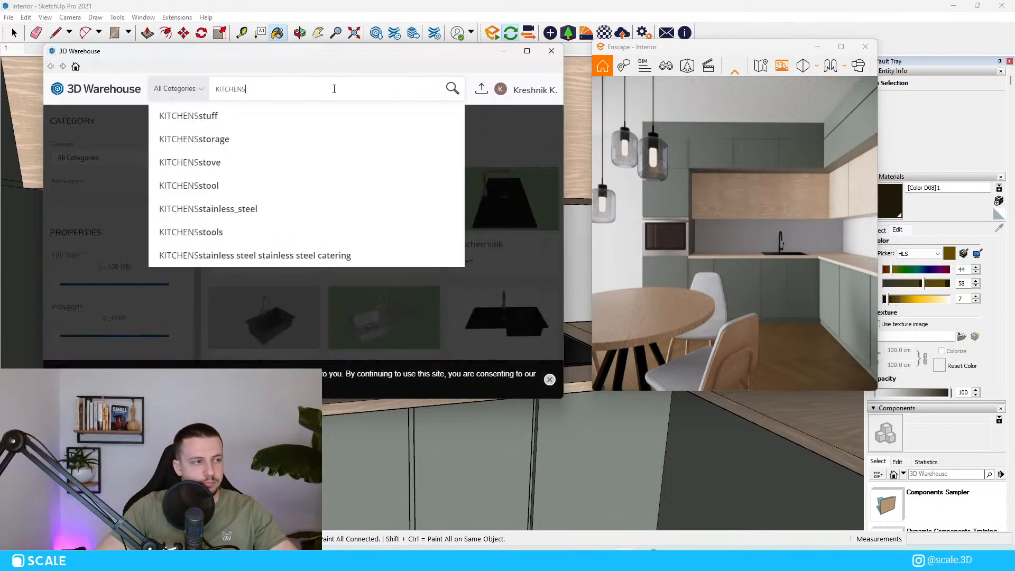
type("OVE")
key("Caps_Lock")
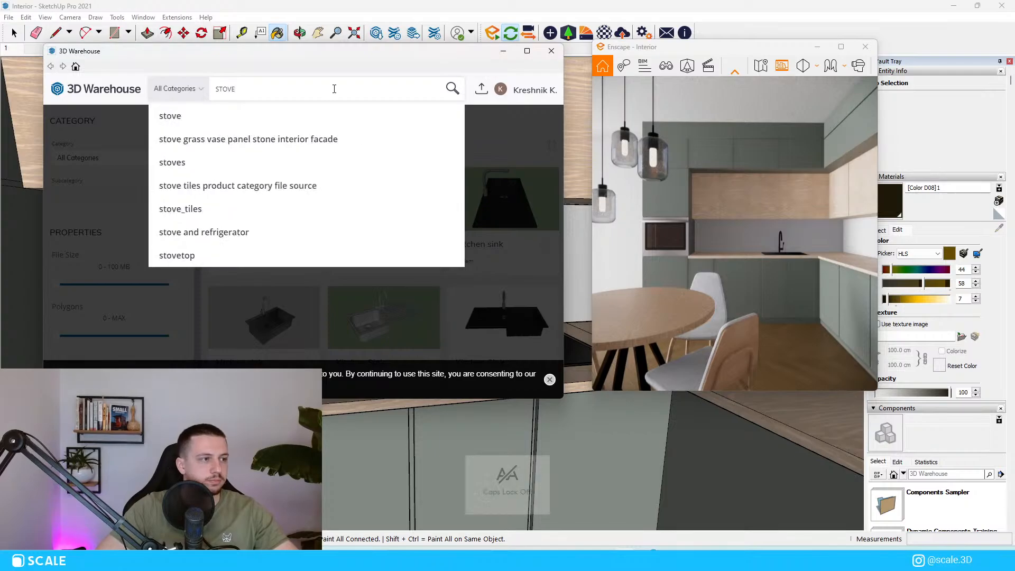
key("Return")
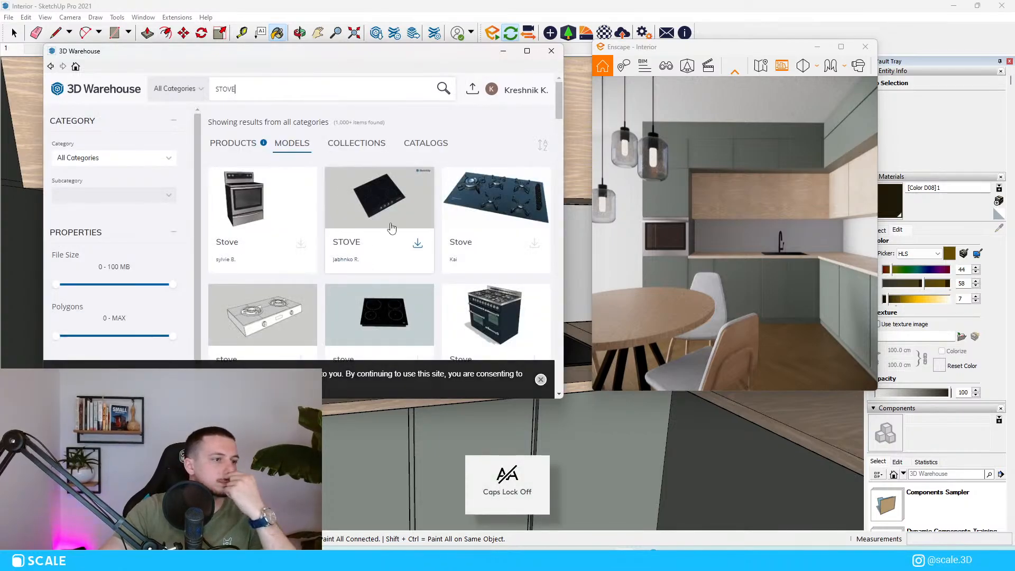
left_click(418, 242)
left_click(271, 250)
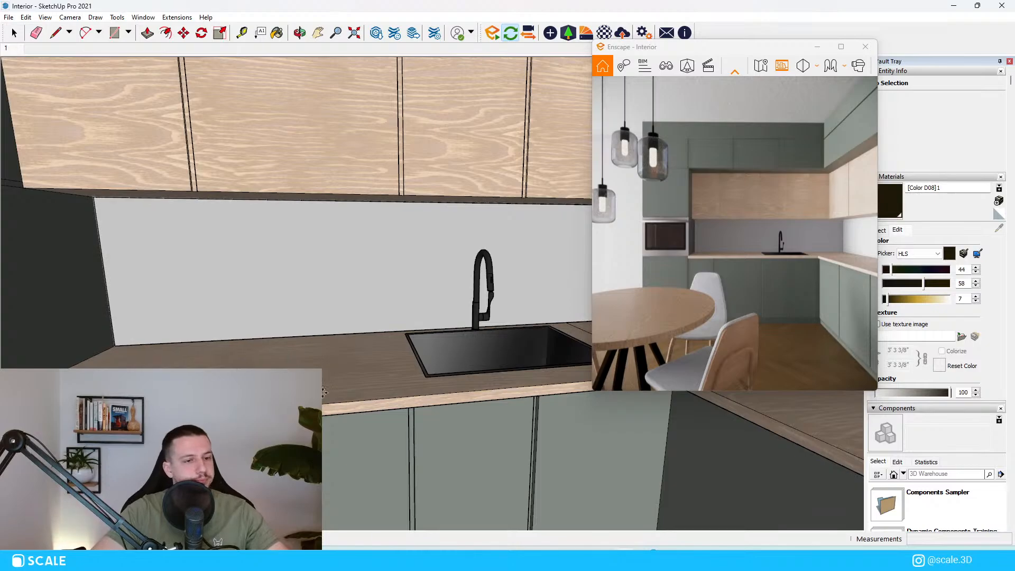
Position the imported black cooktop on the open ground outside the room.
scroll(355, 338, "down", 3)
scroll(356, 337, "up", 2)
scroll(339, 354, "down", 1)
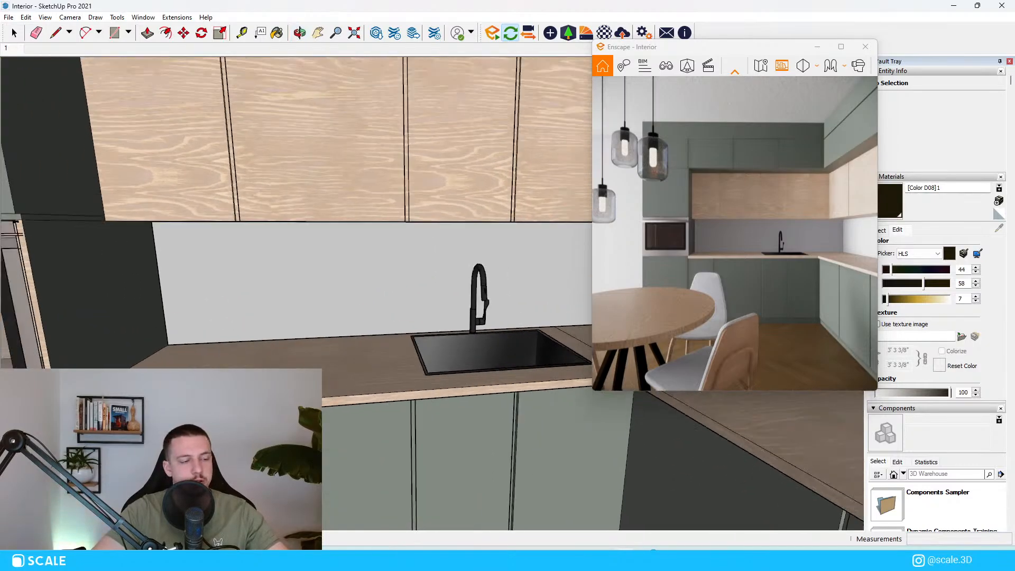
scroll(380, 379, "down", 1)
scroll(422, 233, "down", 4)
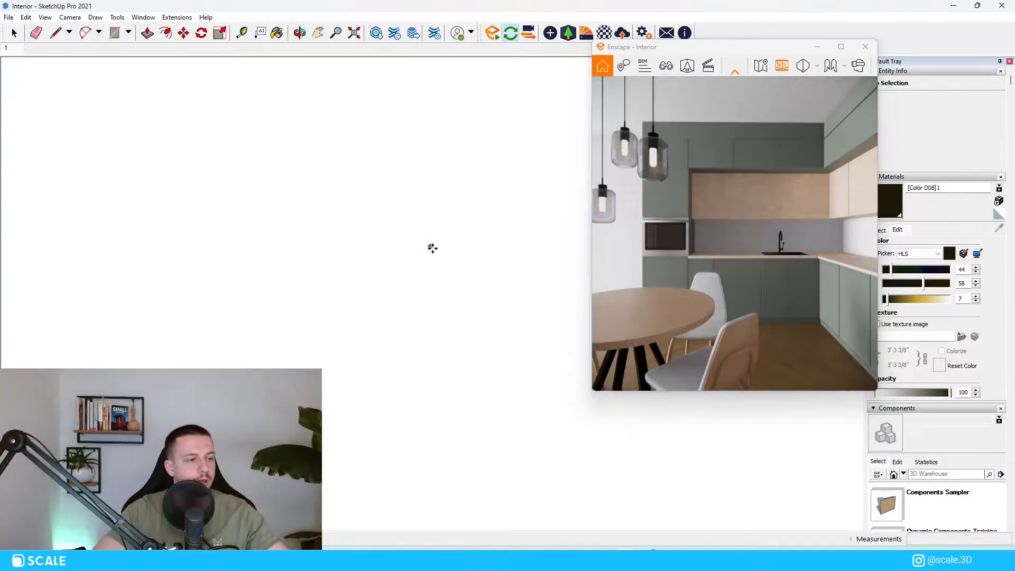
scroll(438, 252, "down", 5)
scroll(165, 338, "up", 3)
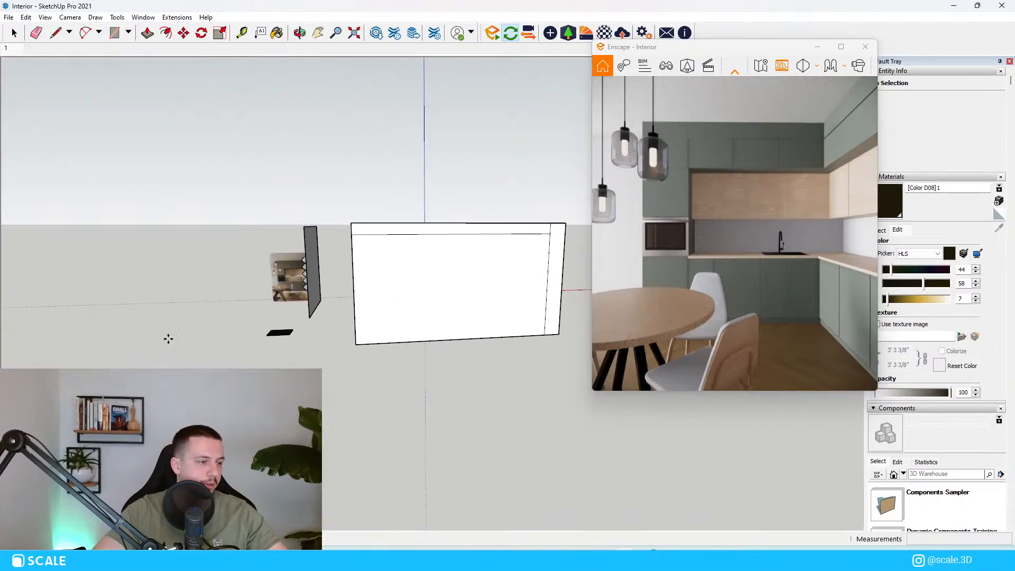
Move the stove from outside the room onto the kitchen countertop, aligned between the tall oven cabinet and the sink.
scroll(299, 338, "up", 6)
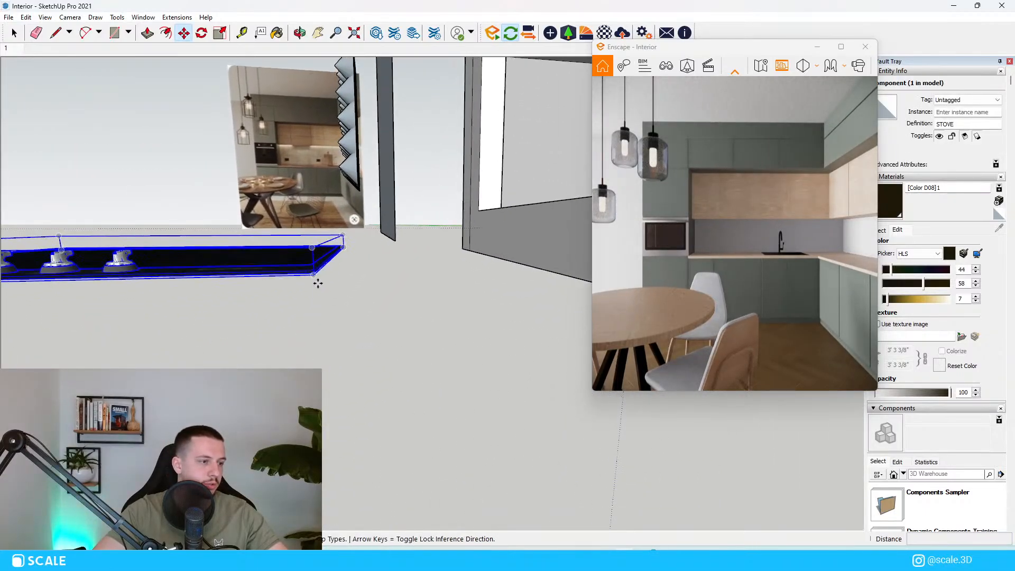
left_click(317, 281)
scroll(300, 345, "down", 1)
middle_click_drag(300, 346, 59, 349)
scroll(79, 346, "down", 1)
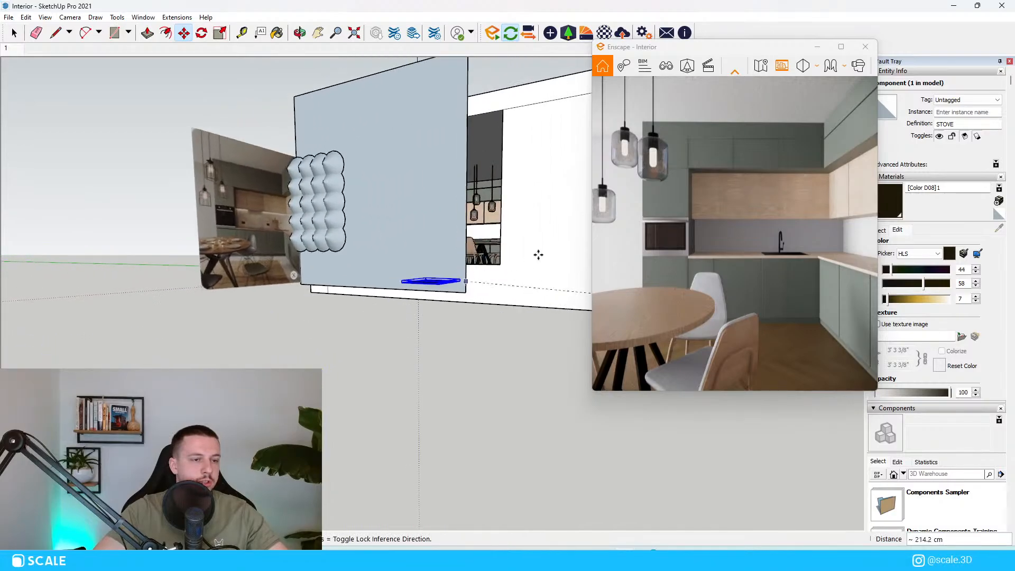
scroll(479, 195, "up", 4)
scroll(478, 195, "up", 5)
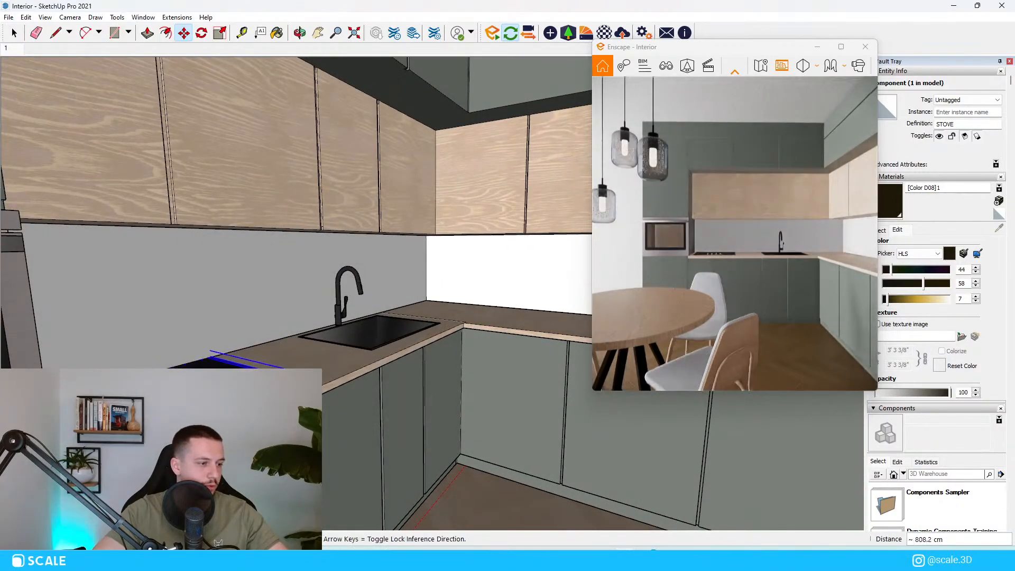
mouse_move(232, 364)
middle_mouse_down()
mouse_move(349, 370)
mouse_move(227, 364)
middle_mouse_up()
left_click(267, 348)
left_click(158, 366)
left_click(233, 365)
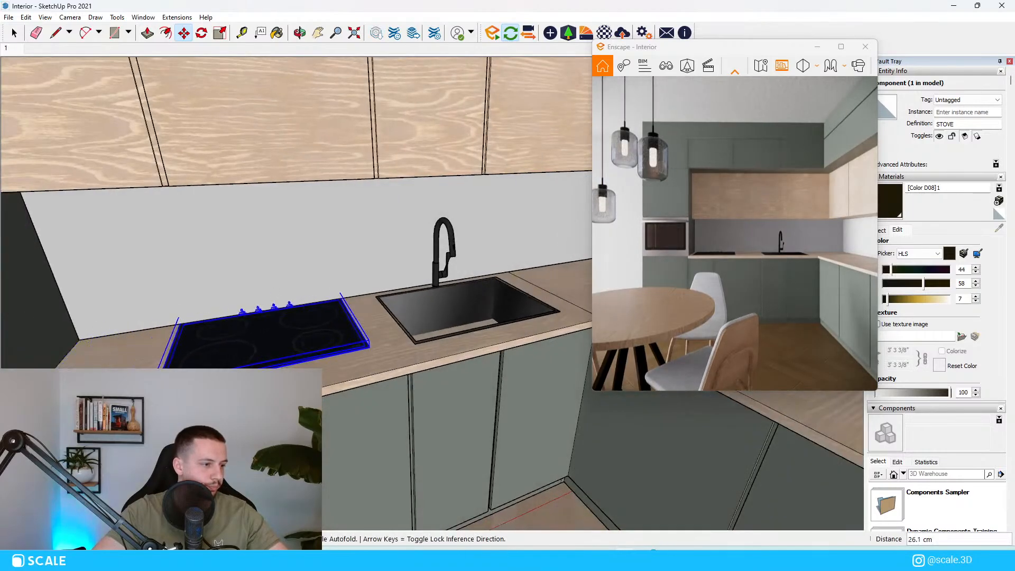
key("space")
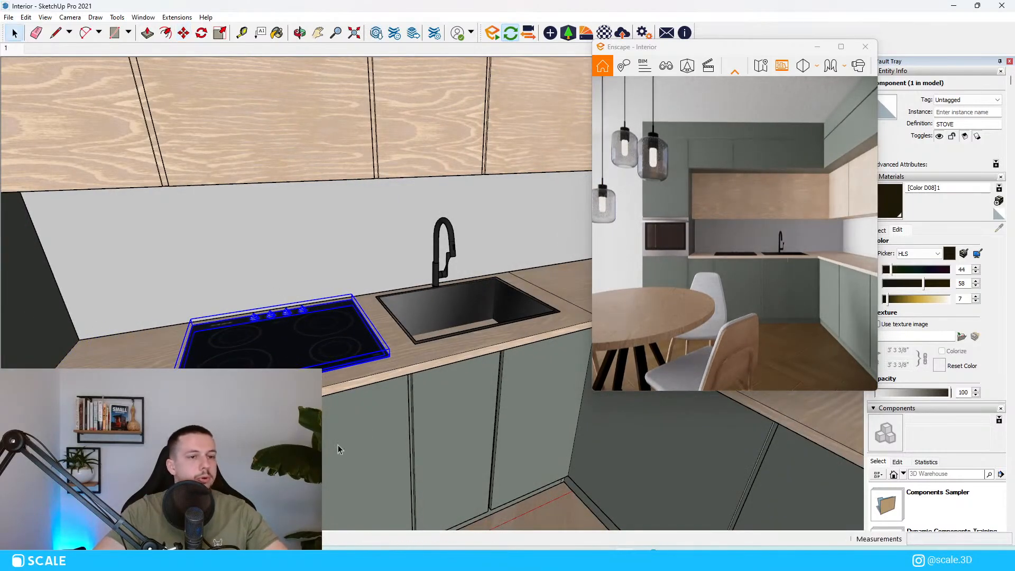
Search 3D Warehouse for "kitchen ventilator".
scroll(363, 370, "down", 2)
scroll(354, 304, "up", 2)
middle_click_drag(360, 342, 396, 313)
scroll(379, 312, "down", 4)
scroll(396, 312, "up", 5)
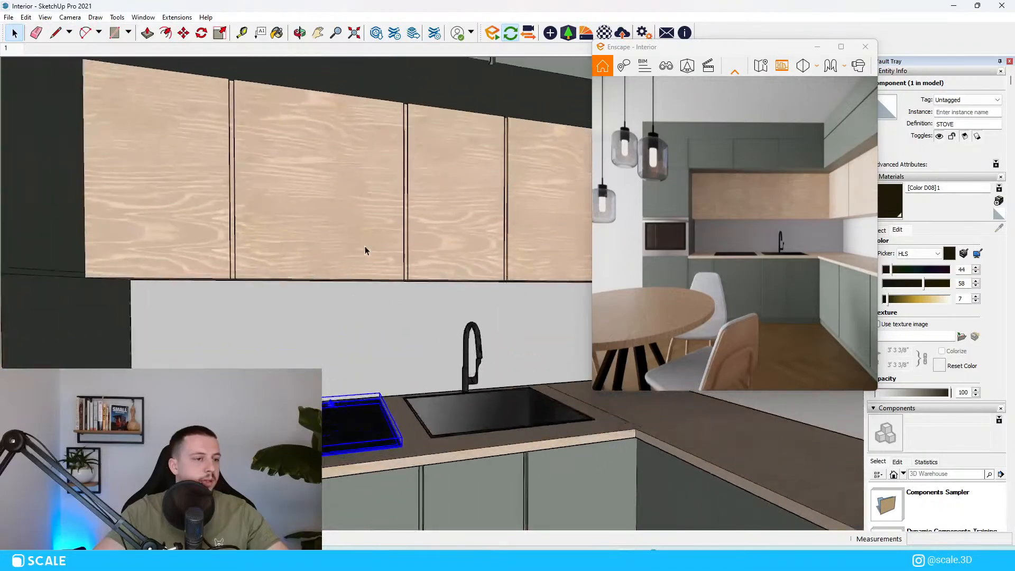
left_click(927, 474)
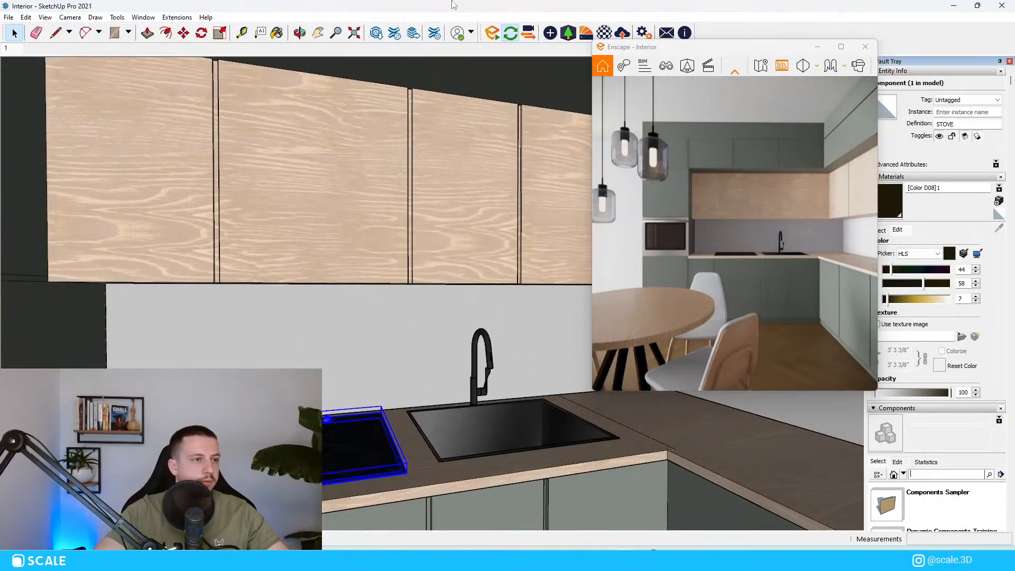
left_click(376, 34)
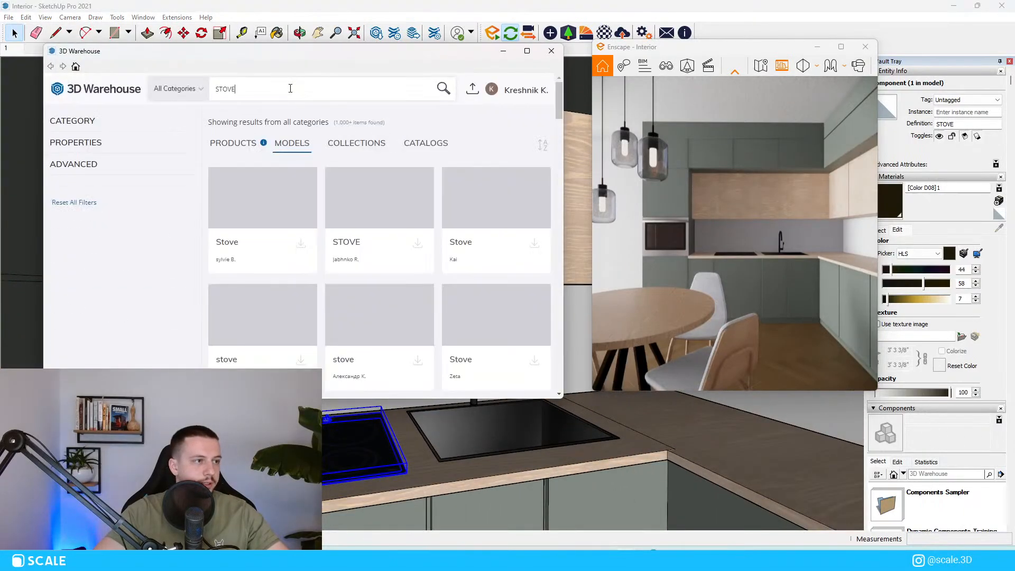
left_click(290, 89)
type("kit")
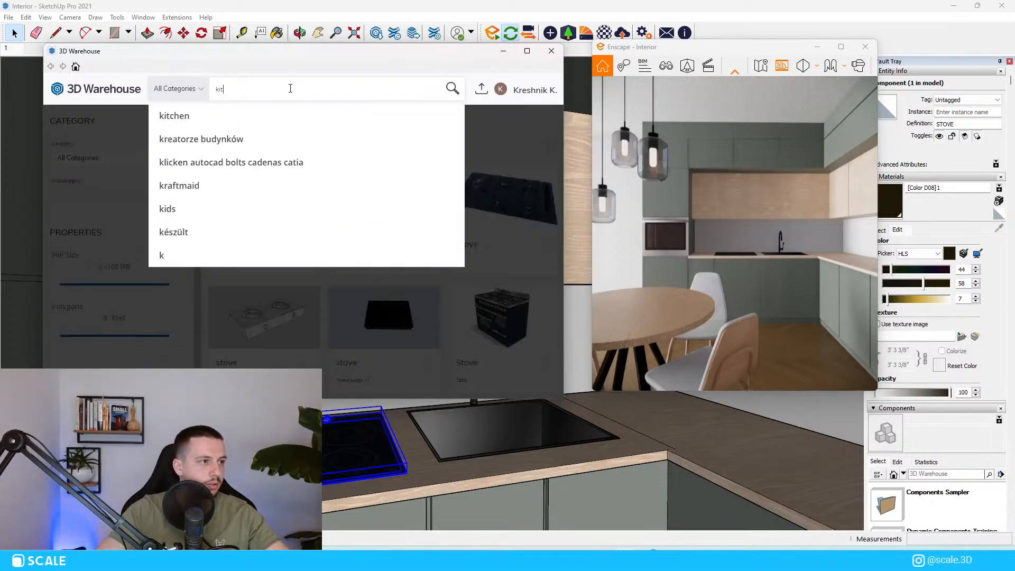
type("chen ventilator")
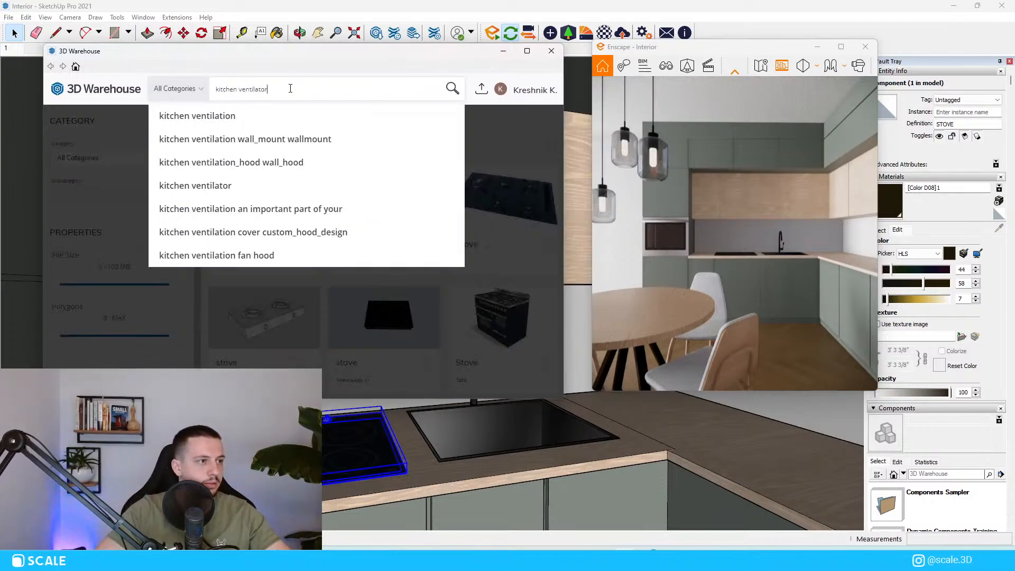
key("Return")
Load a Thermador ventilation hood with a chimney from the product results directly into the model and place it over the stove.
scroll(338, 276, "down", 5)
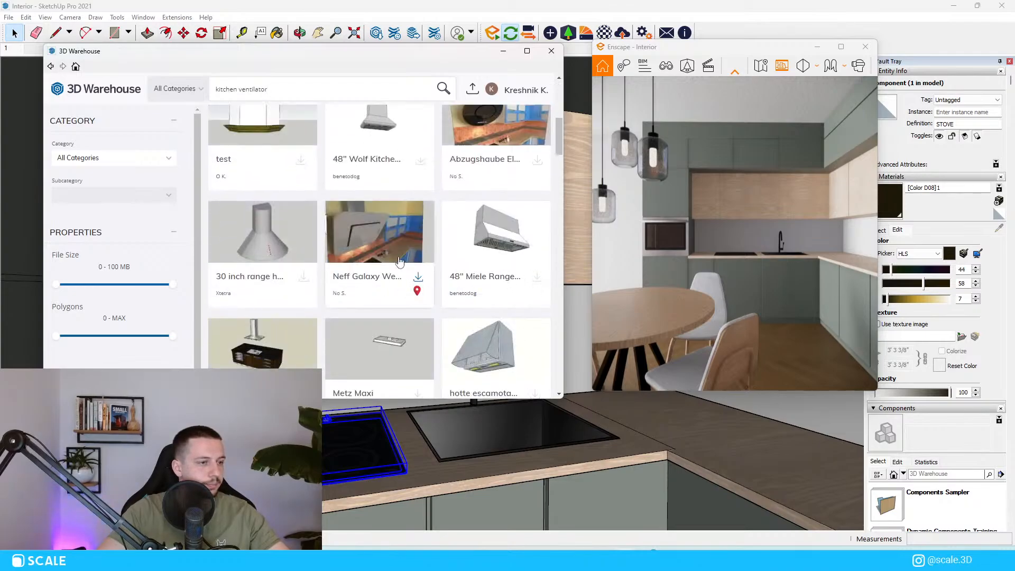
scroll(399, 261, "down", 3)
scroll(448, 250, "down", 5)
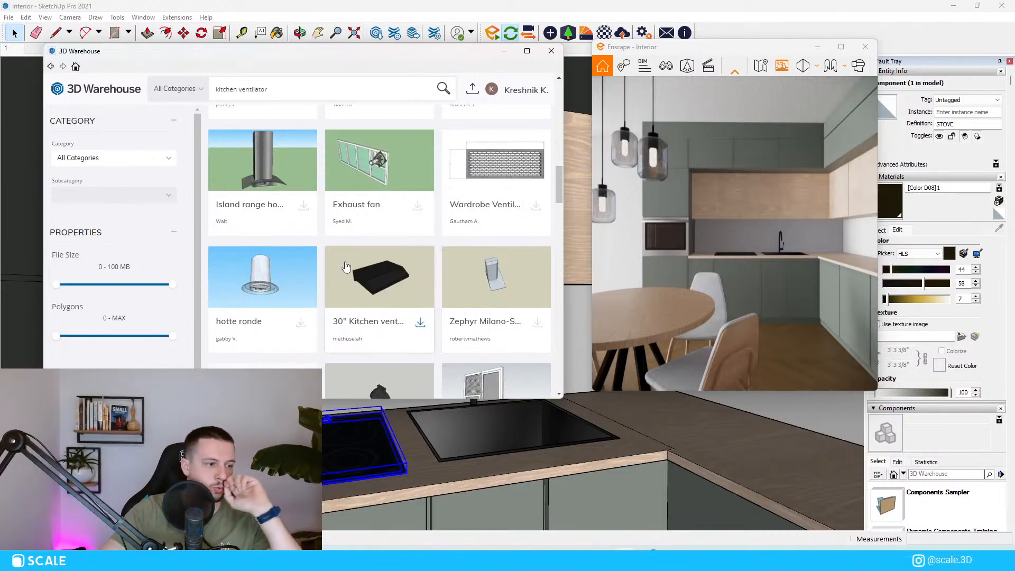
scroll(346, 266, "down", 5)
scroll(356, 260, "up", 10)
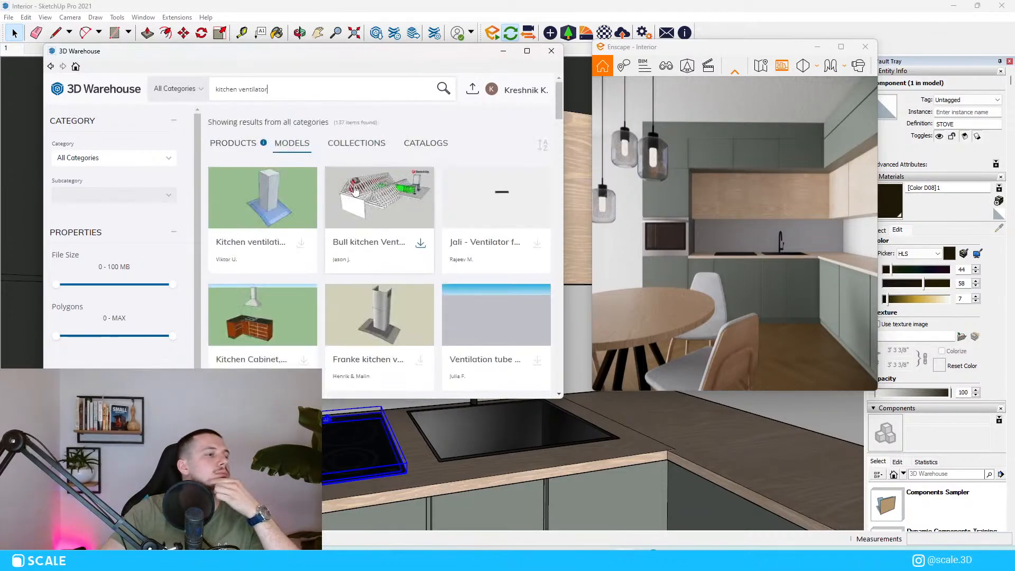
left_click(238, 151)
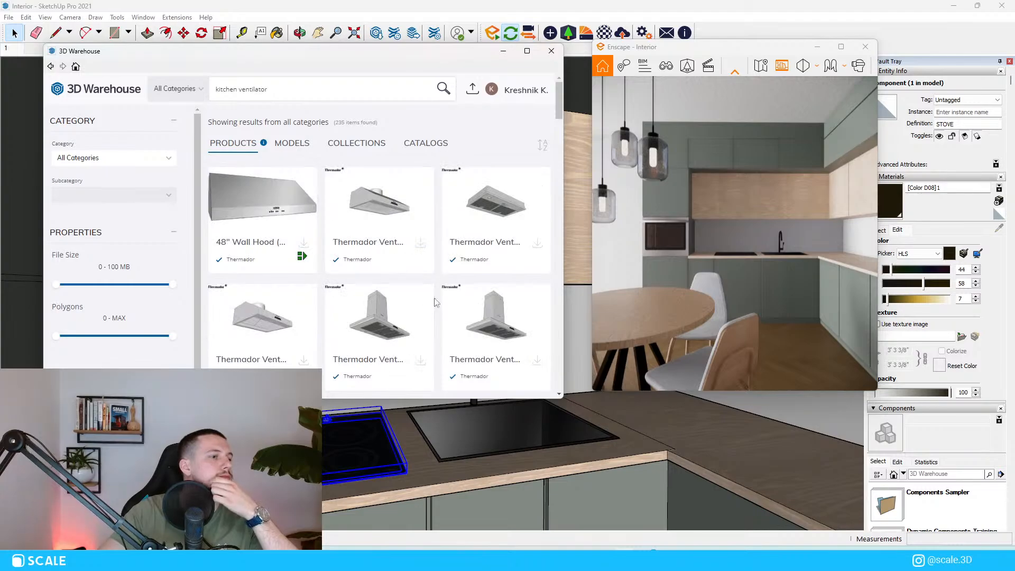
left_click(420, 363)
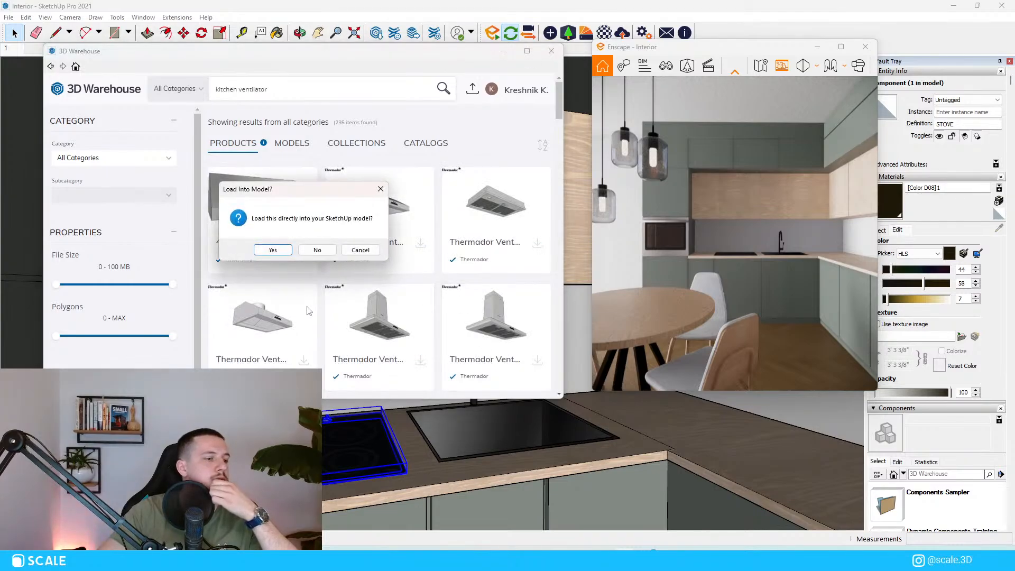
left_click(280, 250)
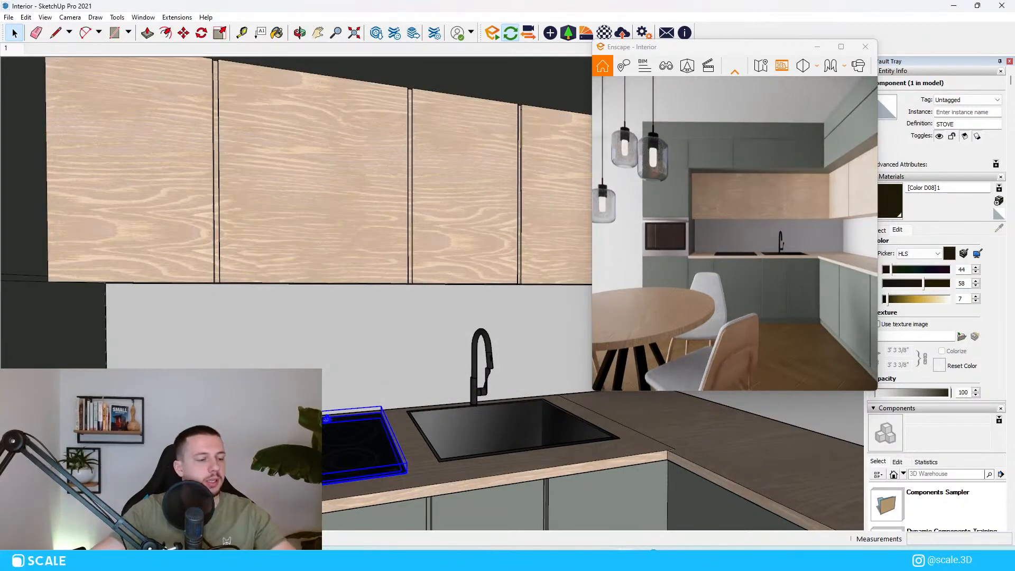
left_click(407, 426)
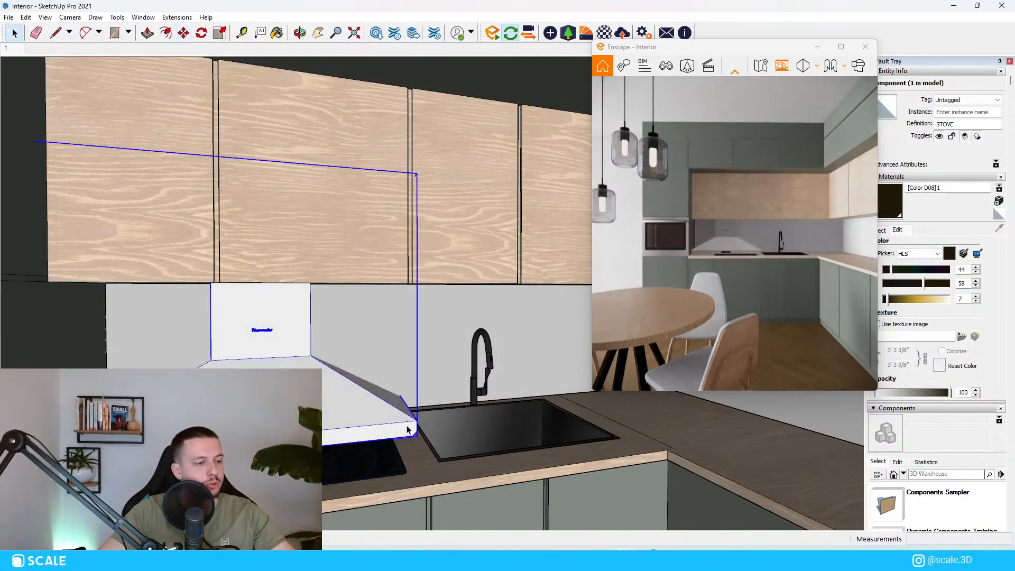
Scale the range hood down by a factor of about 0.66.
key("m")
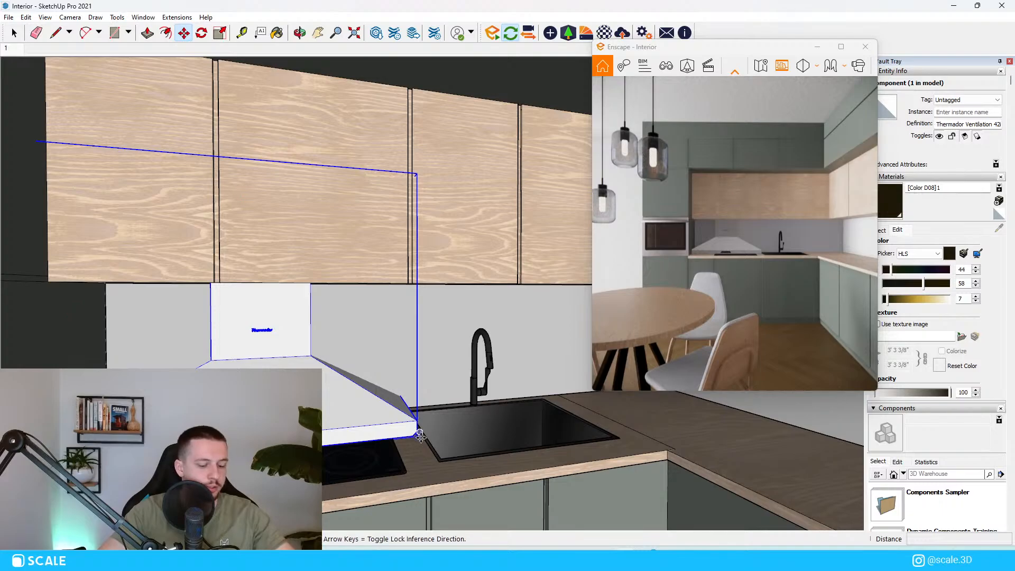
key("s")
left_click_drag(420, 434, 281, 348)
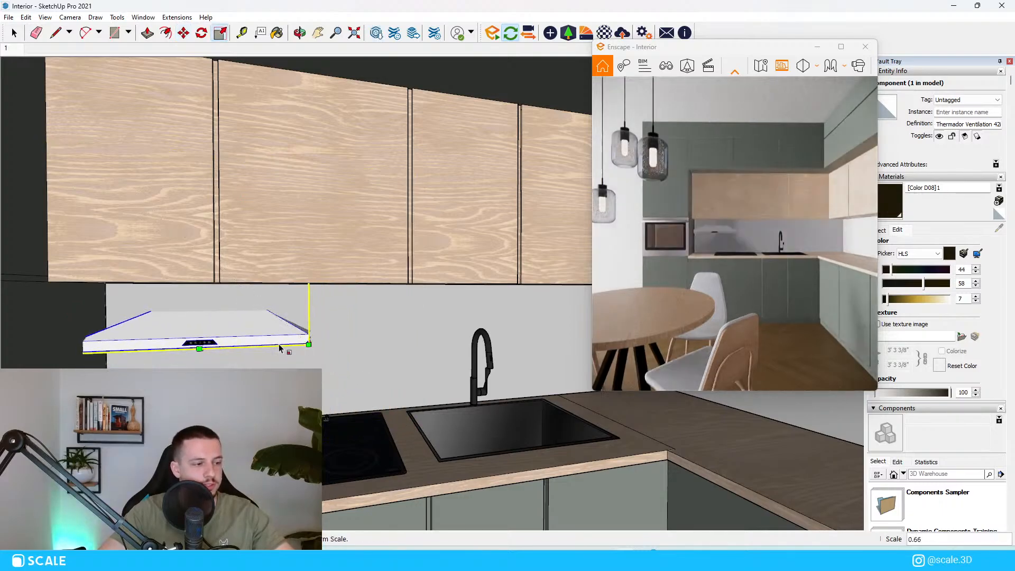
Move the range hood toward the stove and up to the underside of the wooden wall cabinets.
key("m")
left_click(209, 333)
left_click(285, 331)
left_click(371, 331)
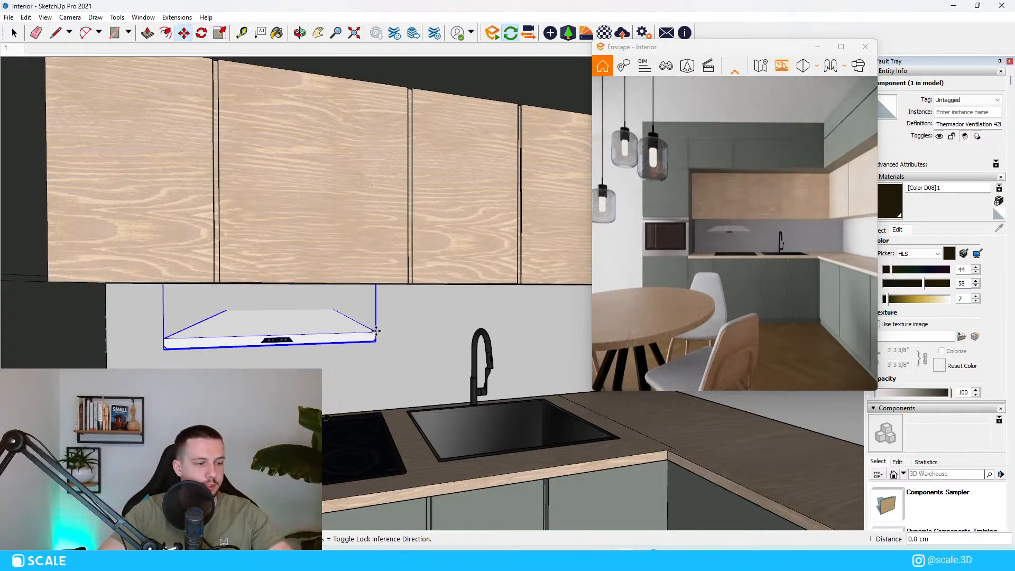
left_click(403, 284)
Reposition the range hood above the stove so only its slim front strip projects below the wooden wall cabinet.
scroll(275, 257, "up", 1)
middle_click_drag(275, 256, 239, 274)
left_click(157, 282)
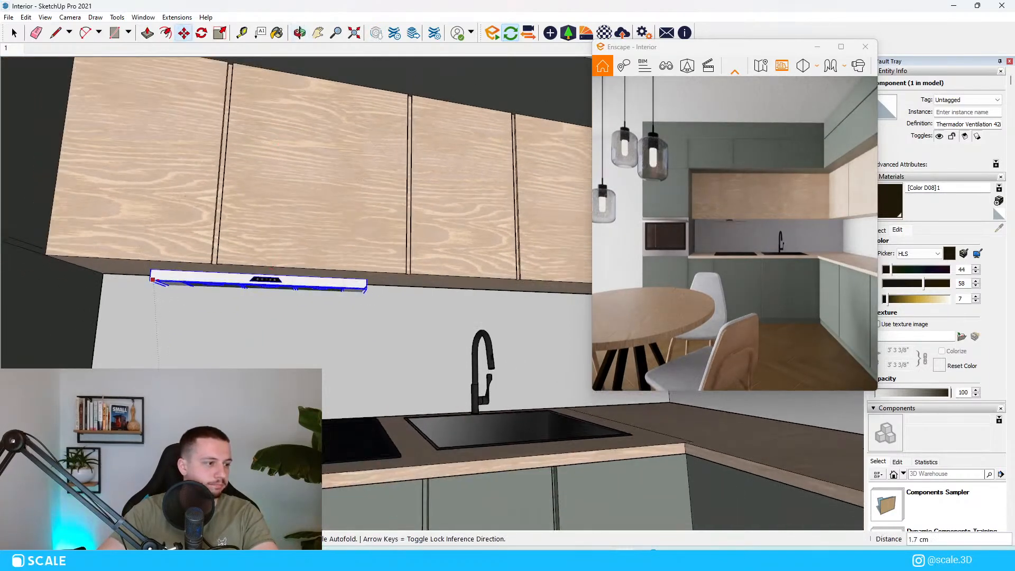
left_click(308, 324)
left_click(388, 289)
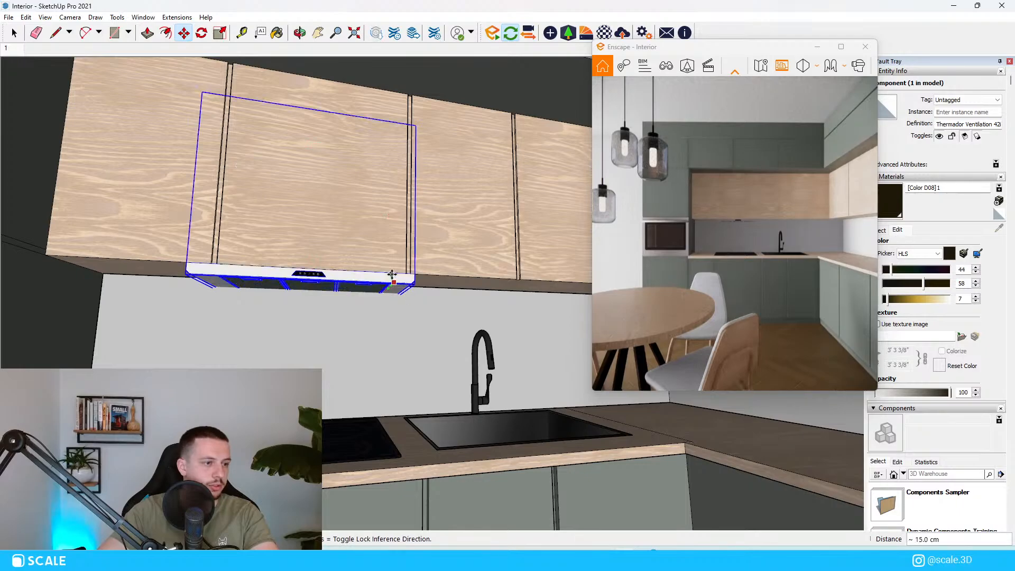
left_click(392, 275)
middle_click_drag(388, 272, 324, 322)
scroll(343, 293, "up", 3)
key("space")
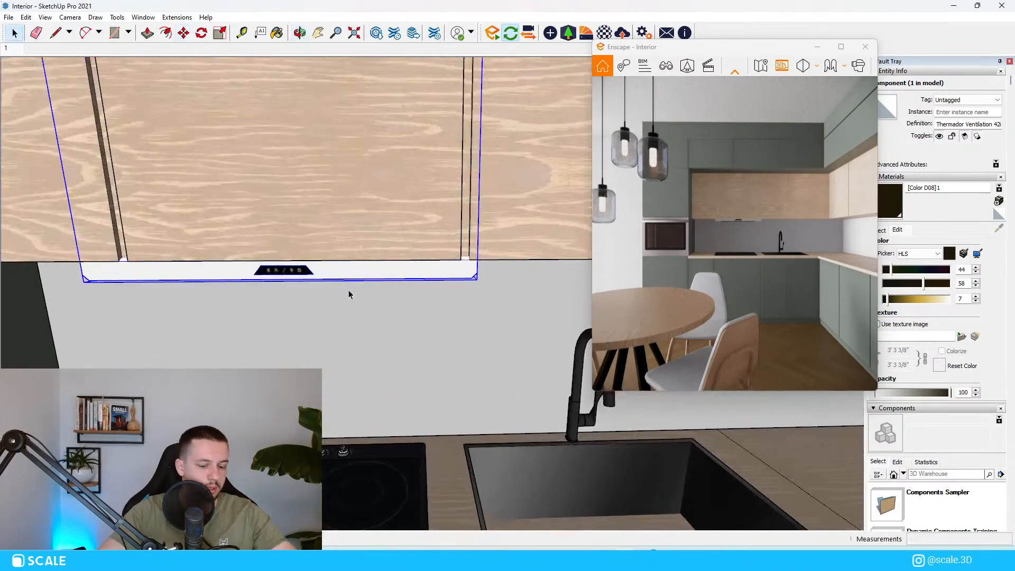
Sample the hood's Material7 and set its Enscape reflections to 100% metallic and 40% roughness.
key("b")
left_click(390, 273, "alt")
left_click(604, 32)
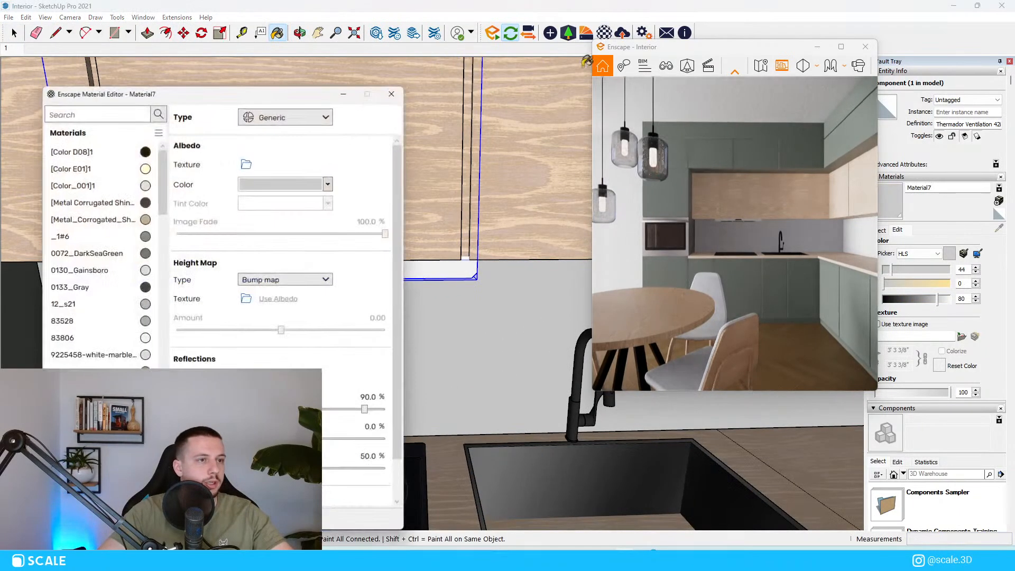
left_click(366, 428)
type("1")
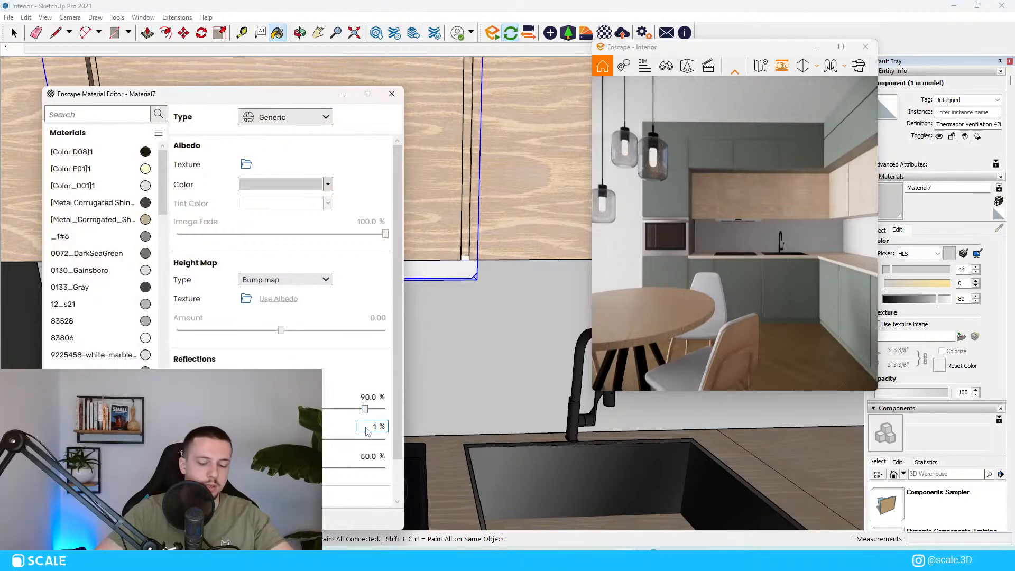
type("00")
key("Return")
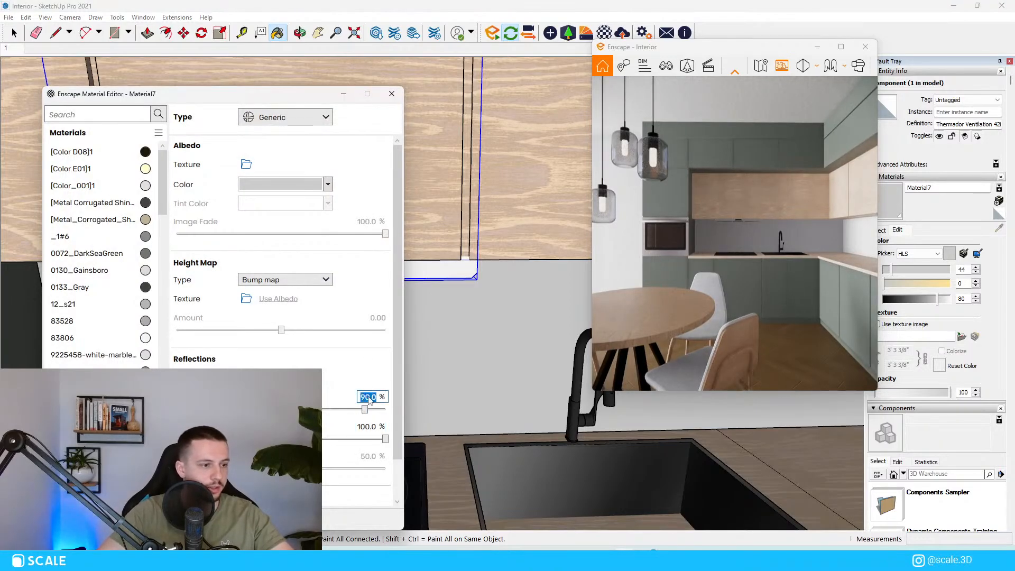
type("40")
key("Return")
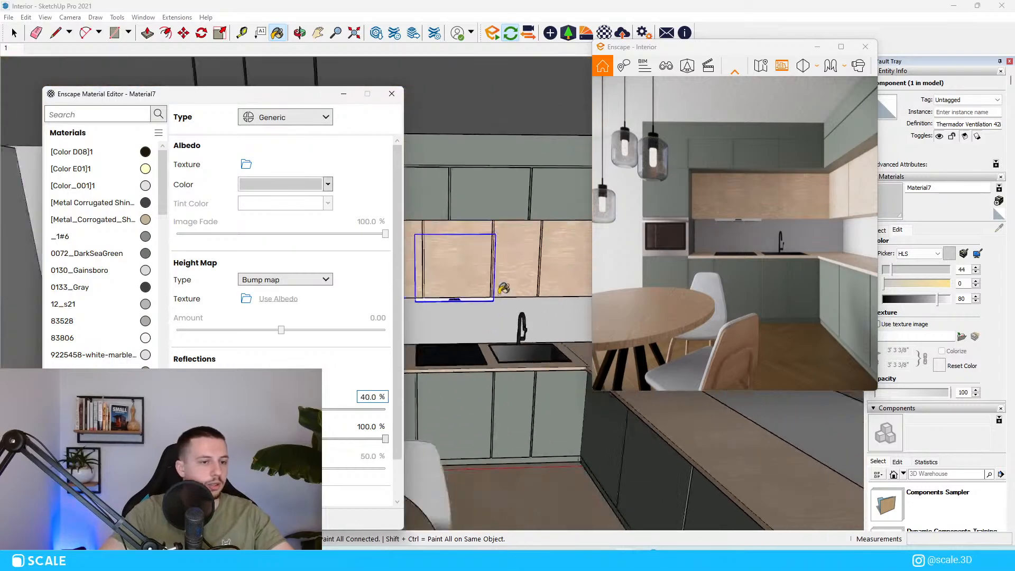
Examine the backsplash, sink and faucet area in the kitchen reference image and compare it with the modelled kitchen.
scroll(501, 290, "down", 2)
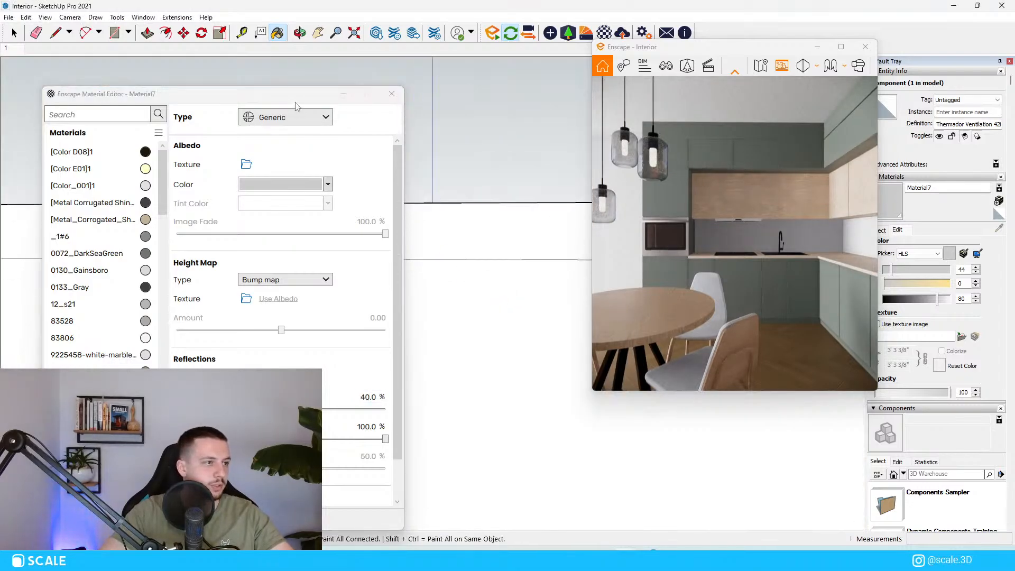
left_click_drag(295, 97, 83, 134)
scroll(410, 258, "down", 8)
scroll(424, 247, "up", 10)
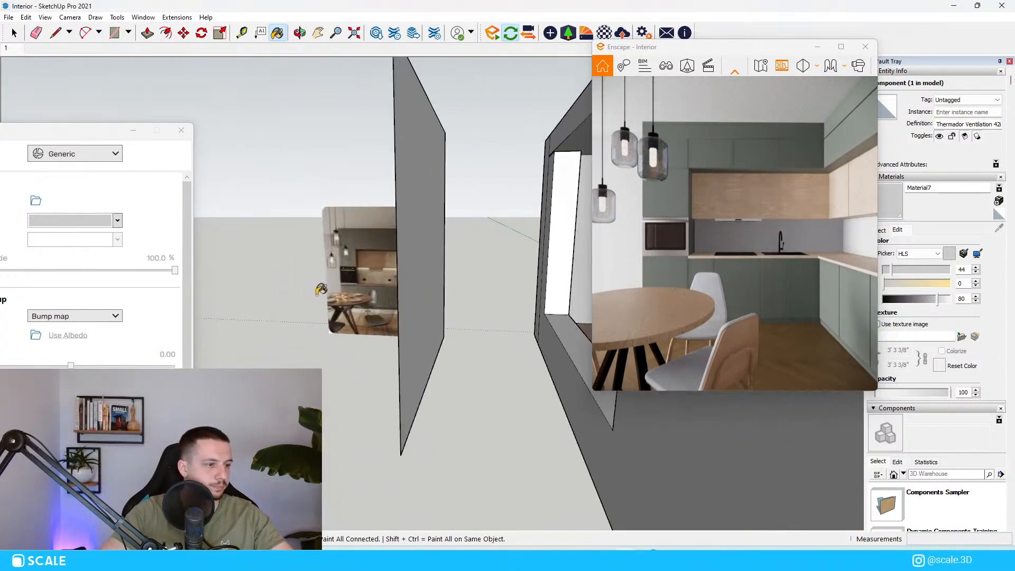
scroll(481, 249, "up", 3)
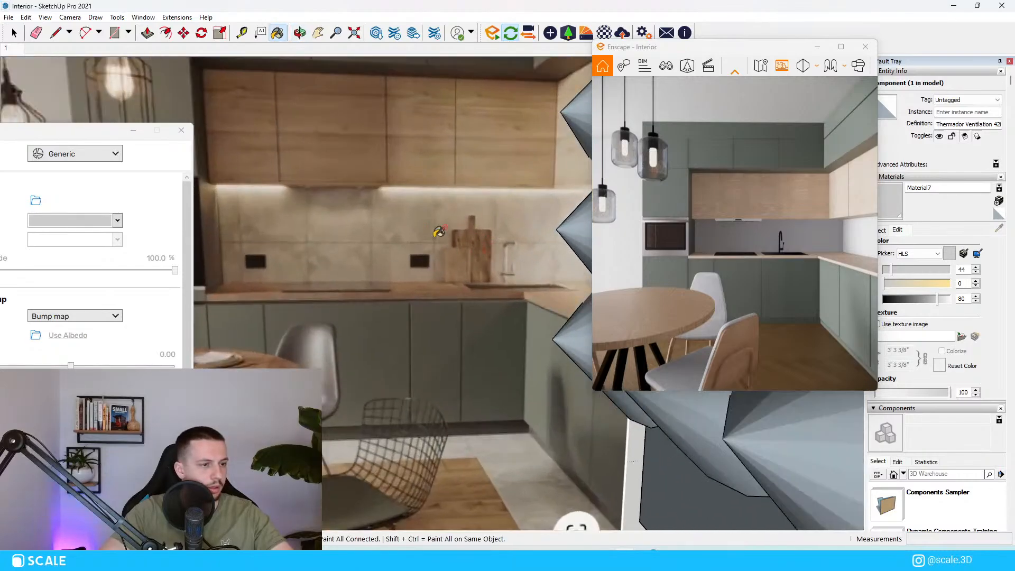
scroll(520, 266, "down", 10)
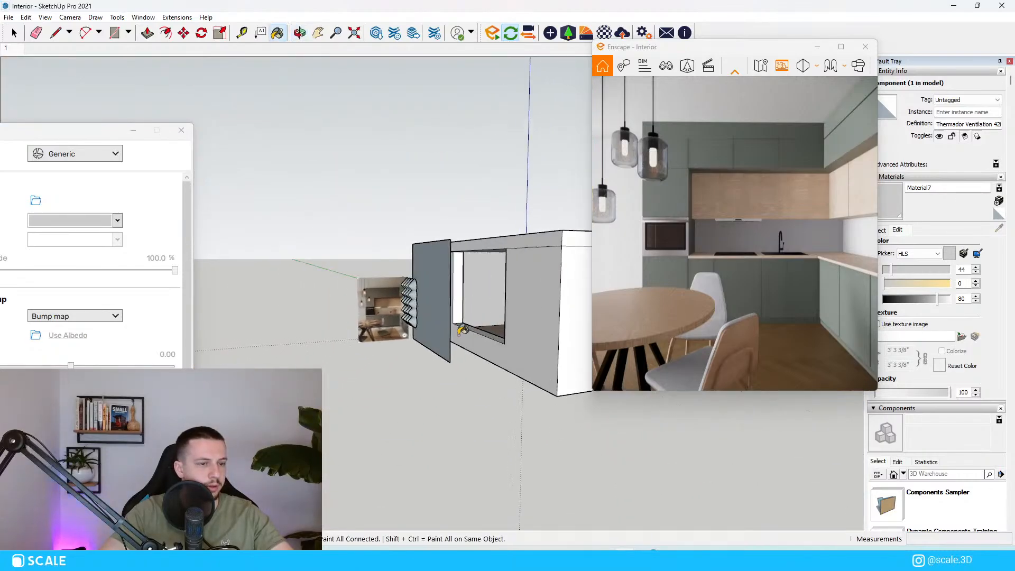
scroll(531, 284, "up", 10)
scroll(349, 333, "down", 5)
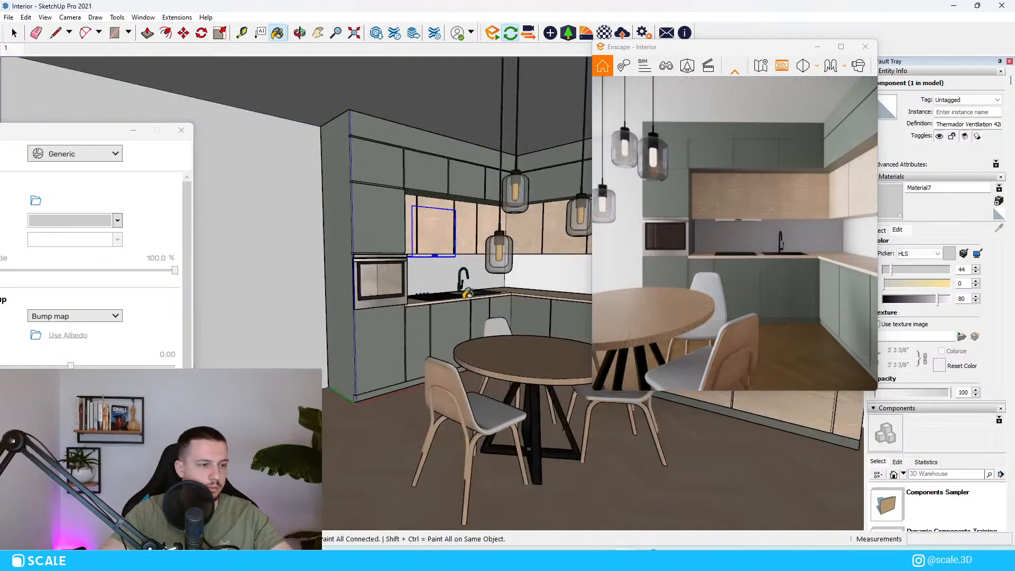
Lighten the sink's [Metal Corrugated Shiny]3 material to lightness 78 and the faucet's Color M02 material to lightness 83.
scroll(460, 283, "up", 5)
scroll(460, 282, "up", 3)
left_click(483, 337, "alt")
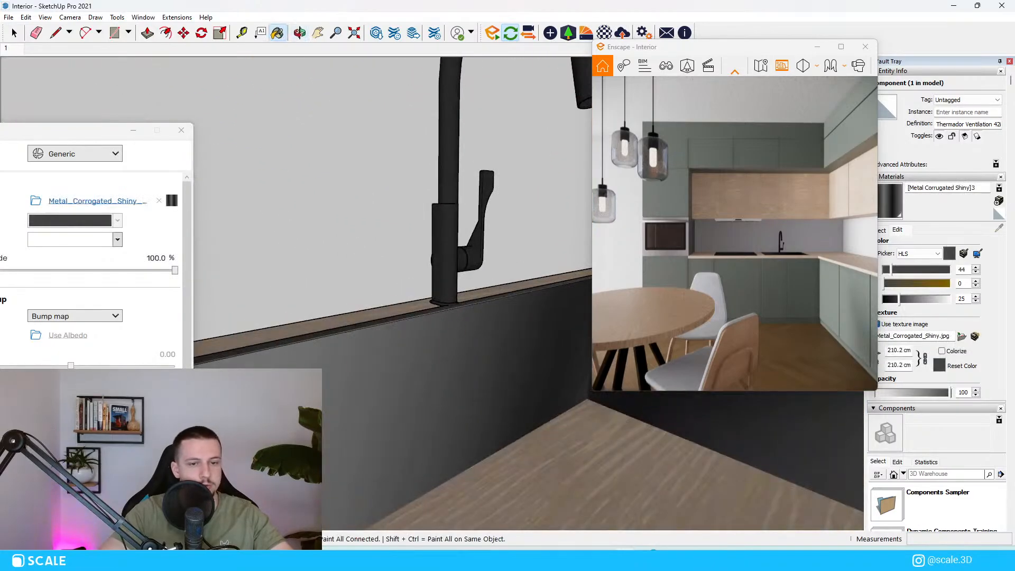
left_click(936, 300)
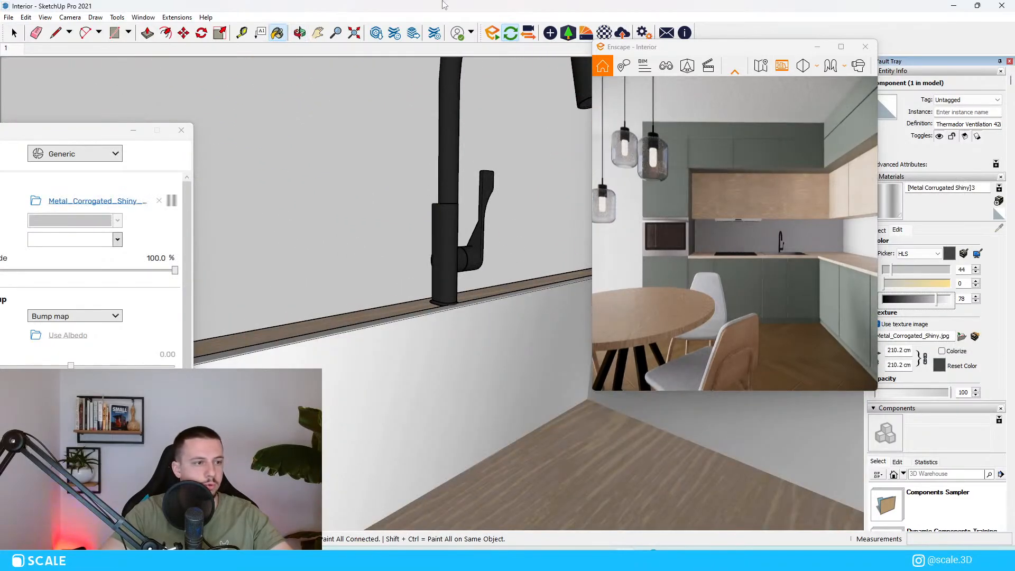
left_click(447, 109, "alt")
left_click(939, 299)
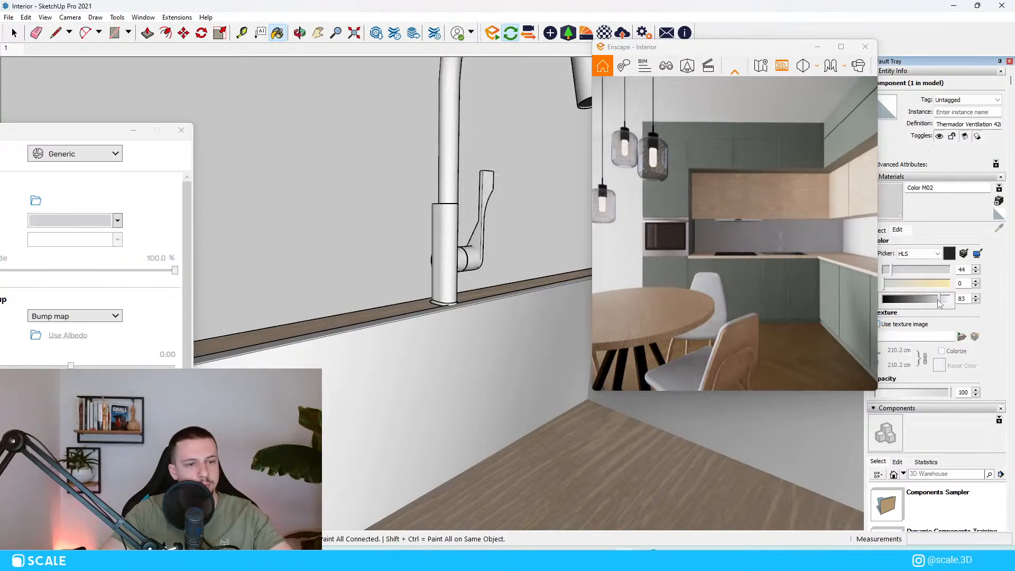
Set the Enscape reflections of the faucet's Color M02 material to 100% metallic and 30% roughness.
left_click_drag(92, 135, 345, 100)
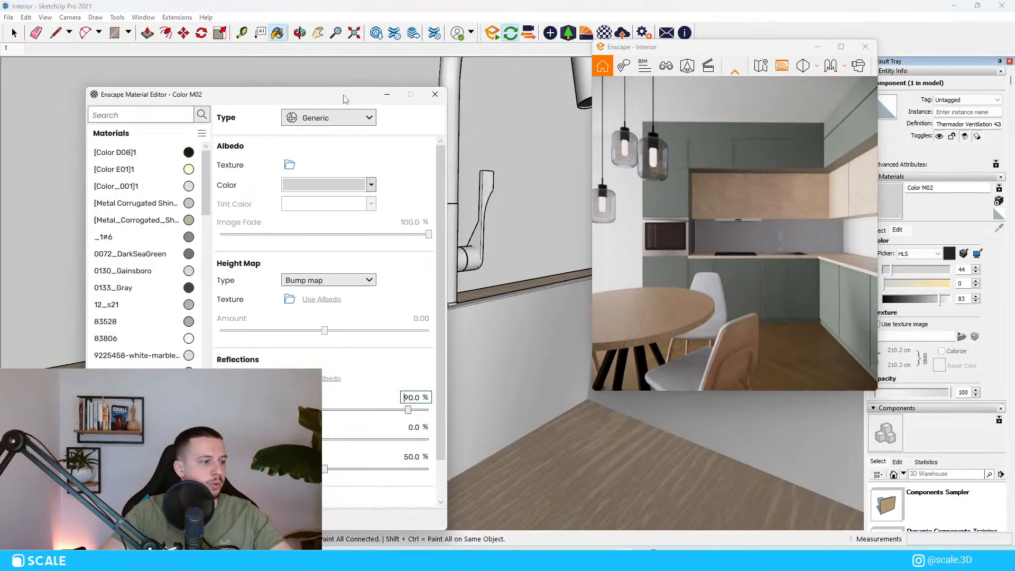
left_click(416, 430)
type("100")
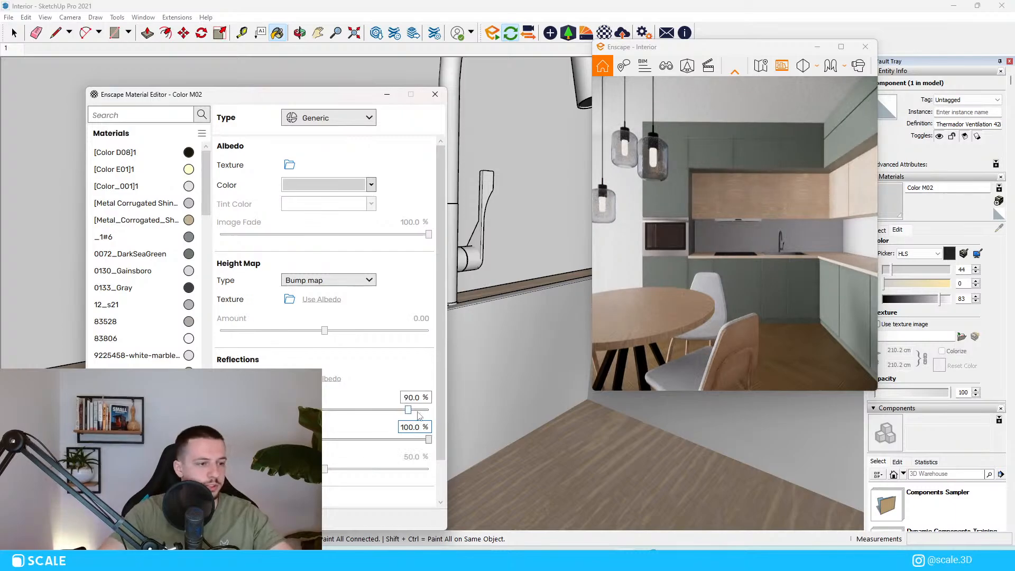
type("30")
key("Return")
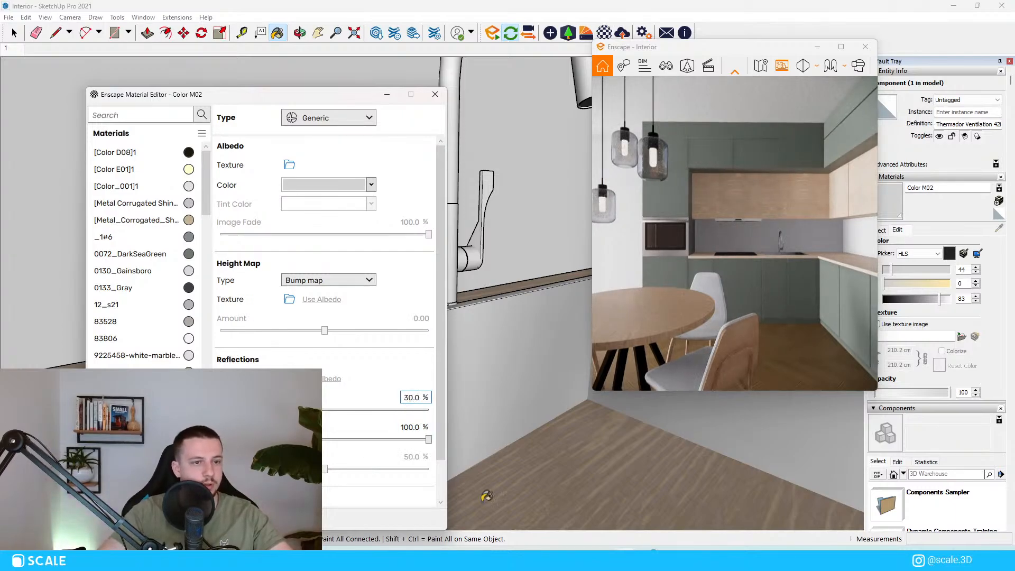
Sample the sink's [Metal Corrugated Shiny]3 material, give it 100% metallic and 30% roughness reflections, and close the Enscape Material Editor.
scroll(556, 359, "up", 2)
left_click(531, 358, "alt")
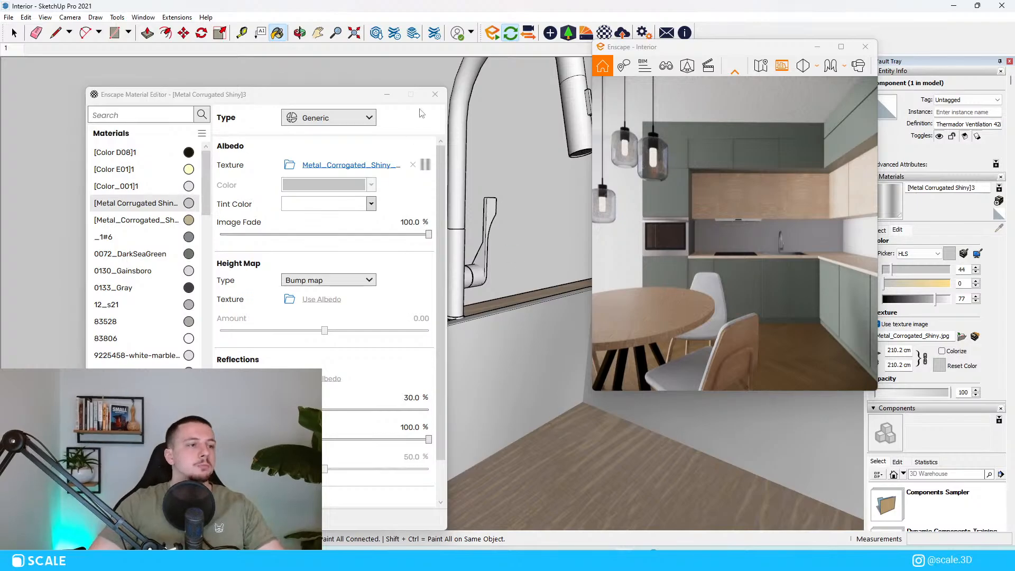
left_click(434, 94)
scroll(458, 217, "down", 6)
key("space")
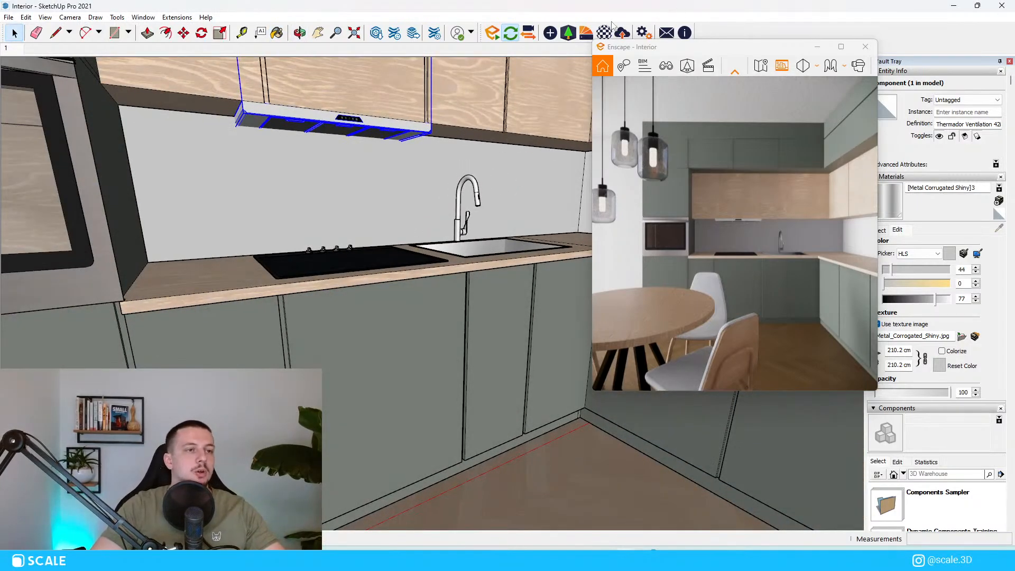
Import the Tiles 05 material from the tiles category of the Enscape Material Library.
left_click(584, 33)
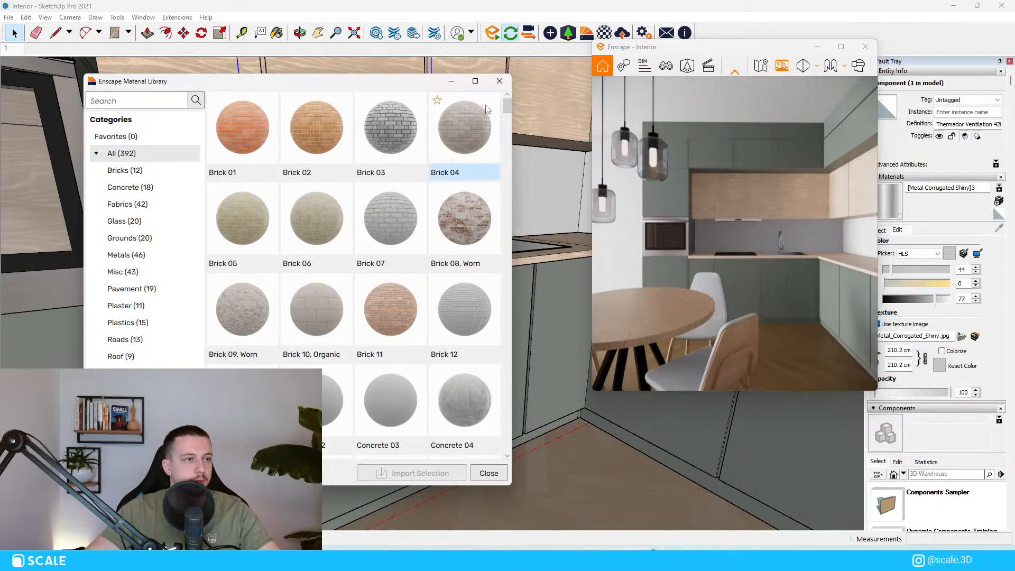
left_click(118, 390)
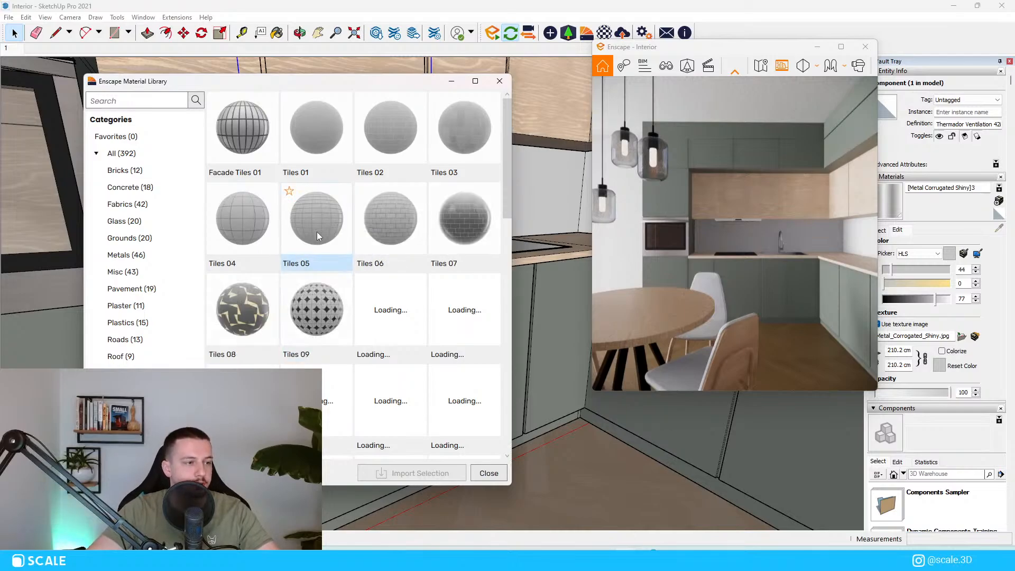
double_click(316, 232)
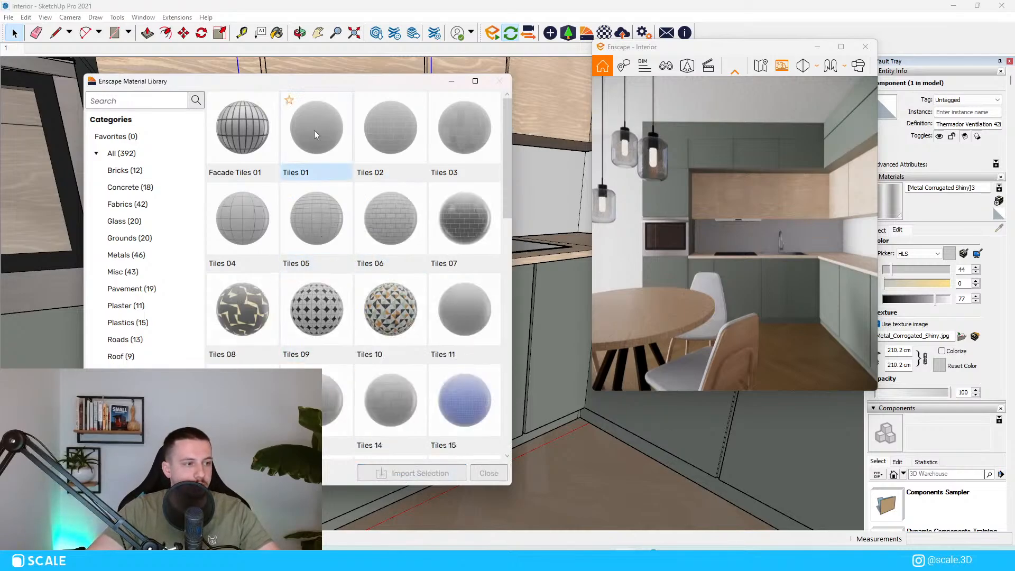
left_click(499, 81)
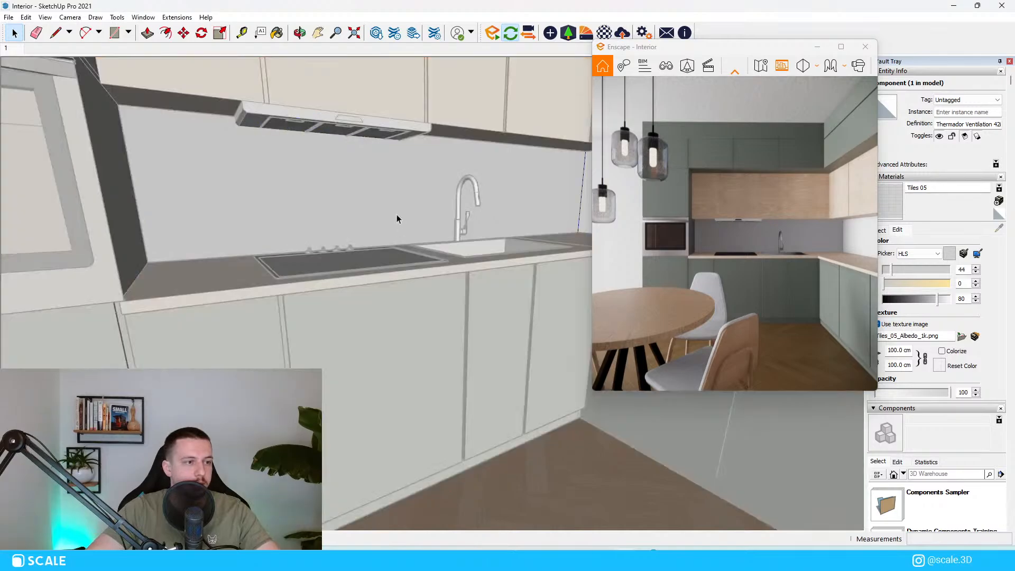
Try to apply Tiles 05 directly to the undivided kitchen wall faces, and undo the painting.
left_click(402, 184)
middle_click_drag(402, 184, 467, 191)
key("space")
left_click(468, 191)
scroll(468, 191, "up", 3)
double_click(500, 168)
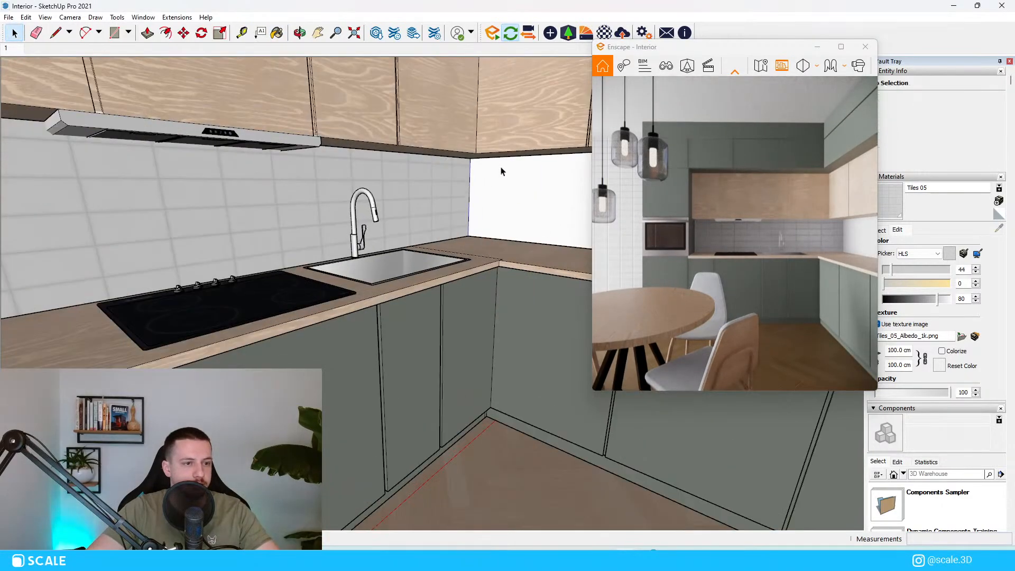
left_click(509, 195)
key("b")
scroll(503, 171, "down", 5)
scroll(497, 168, "up", 4)
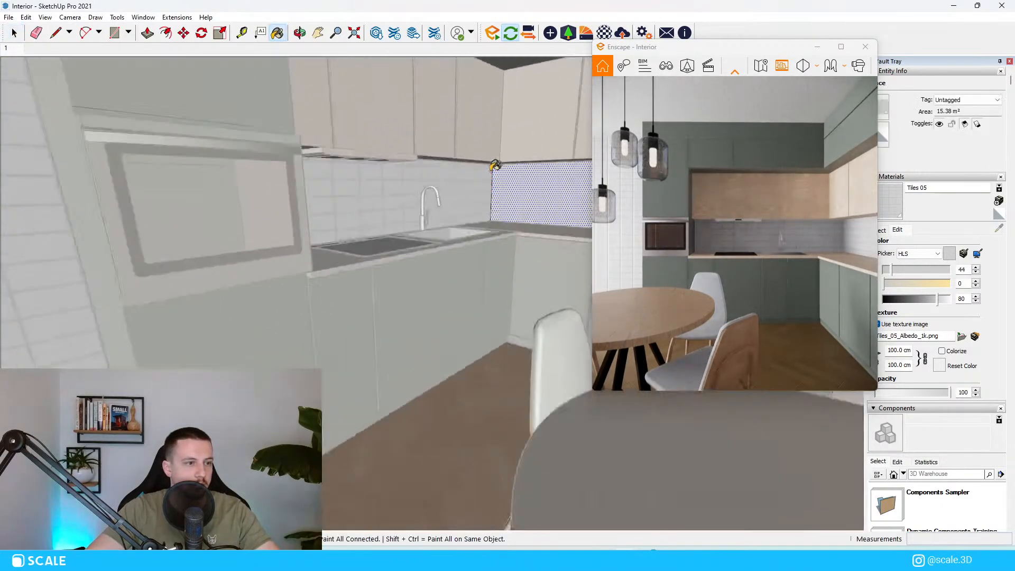
middle_click_drag(491, 193, 367, 172)
key("ctrl+z")
key("ctrl+z")
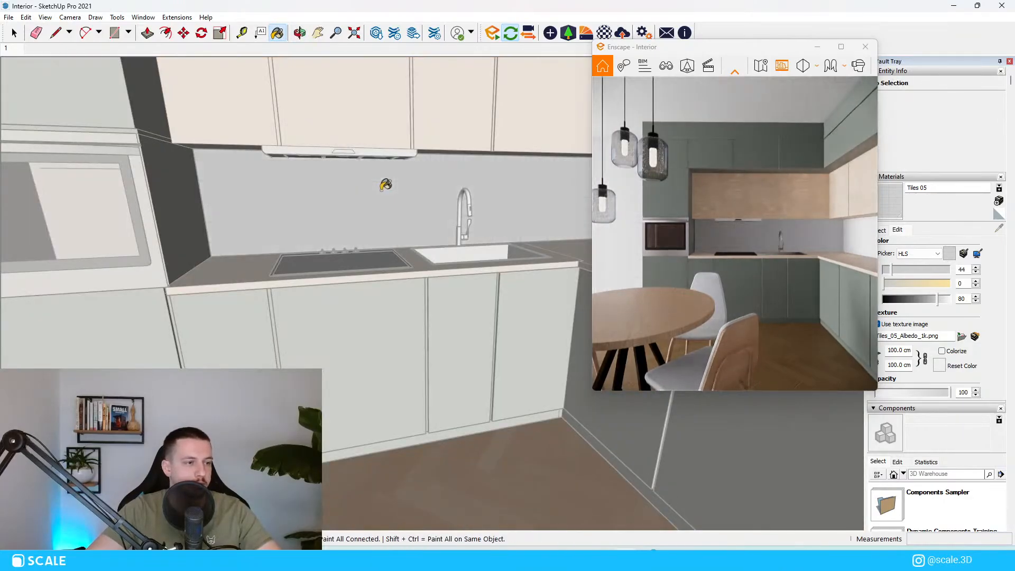
Draw a rectangle on the back wall covering the backsplash area between the countertop and the wall cabinets.
key("space")
left_click(268, 213)
scroll(222, 166, "up", 4)
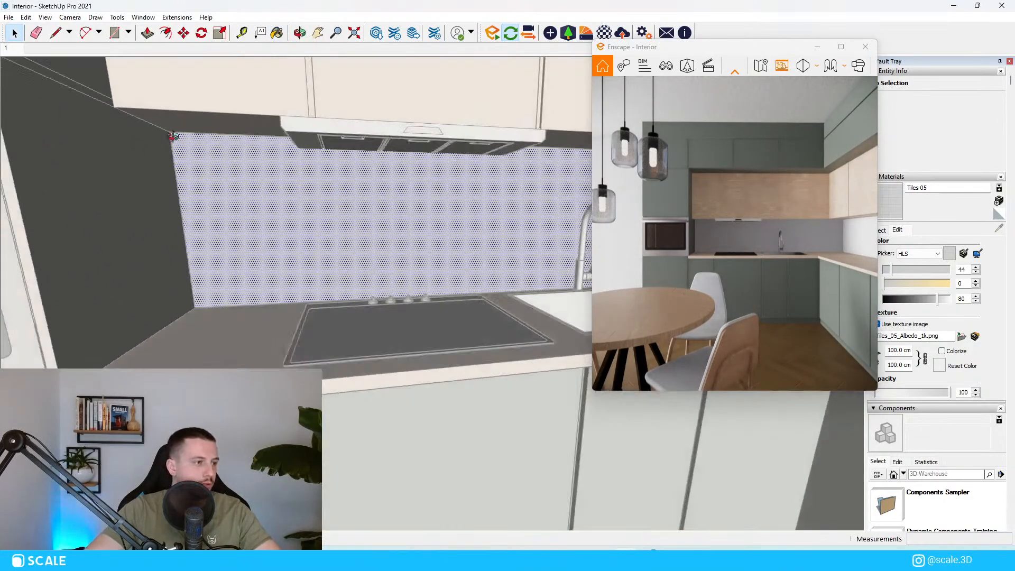
key("r")
middle_click_drag(217, 170, 149, 236)
scroll(201, 146, "up", 3)
left_click(216, 148)
scroll(214, 154, "down", 4)
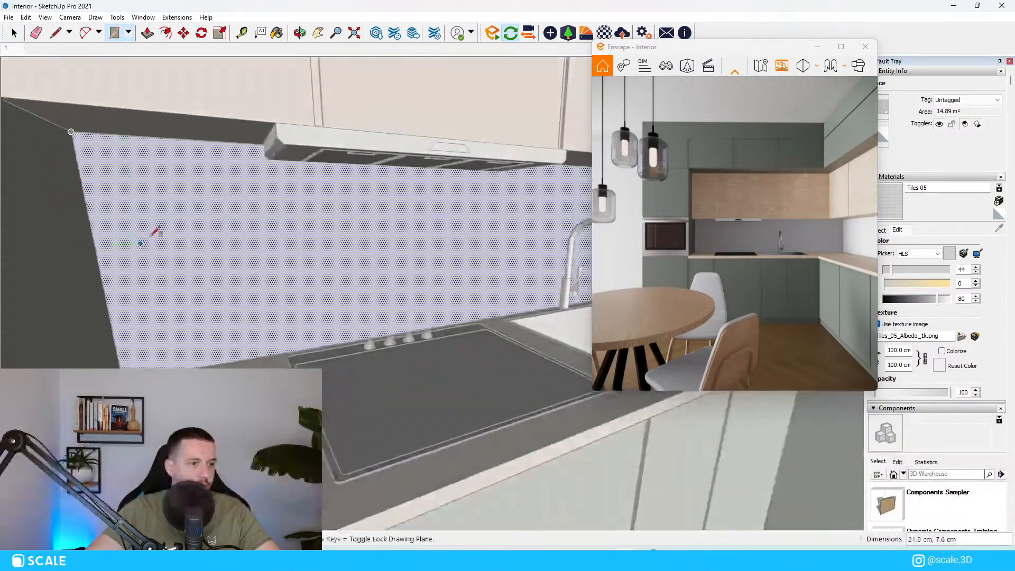
scroll(561, 256, "up", 2)
scroll(558, 259, "down", 2)
mouse_move(558, 259)
middle_mouse_down("shift")
mouse_move(437, 243)
mouse_move(439, 272)
middle_mouse_up("shift")
scroll(505, 270, "up", 4)
scroll(337, 232, "down", 3)
scroll(458, 242, "up", 2)
left_click(456, 243)
Paint the backsplash rectangle behind the stove and sink with Tiles 05.
key("b")
left_click(404, 202)
scroll(392, 259, "down", 5)
key("space")
scroll(423, 226, "up", 4)
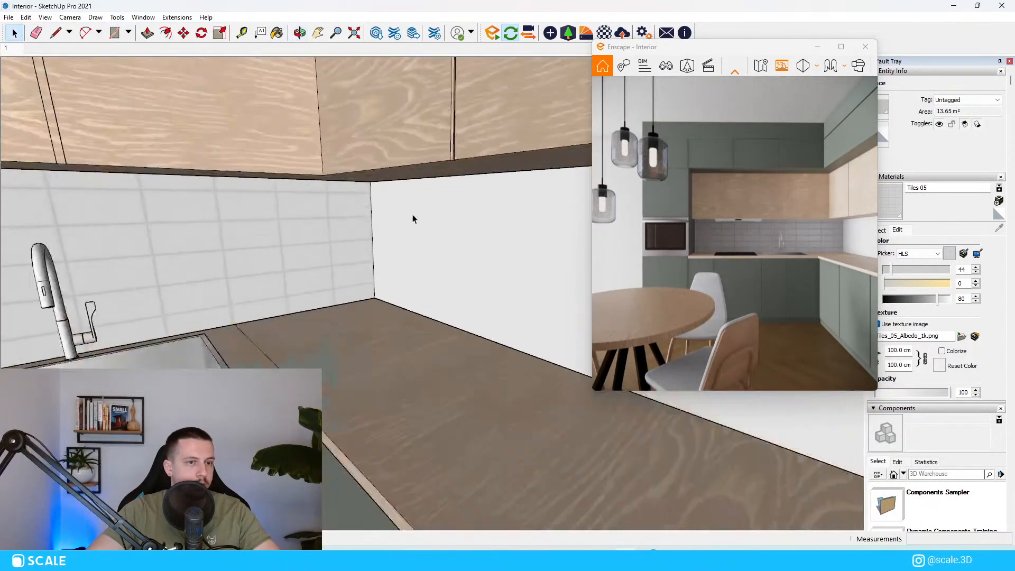
Draw a matching backsplash rectangle on the adjoining side wall, starting at the corner beneath the wall cabinets.
left_click(401, 233)
middle_click_drag(401, 233, 505, 233)
scroll(380, 196, "up", 4)
key("r")
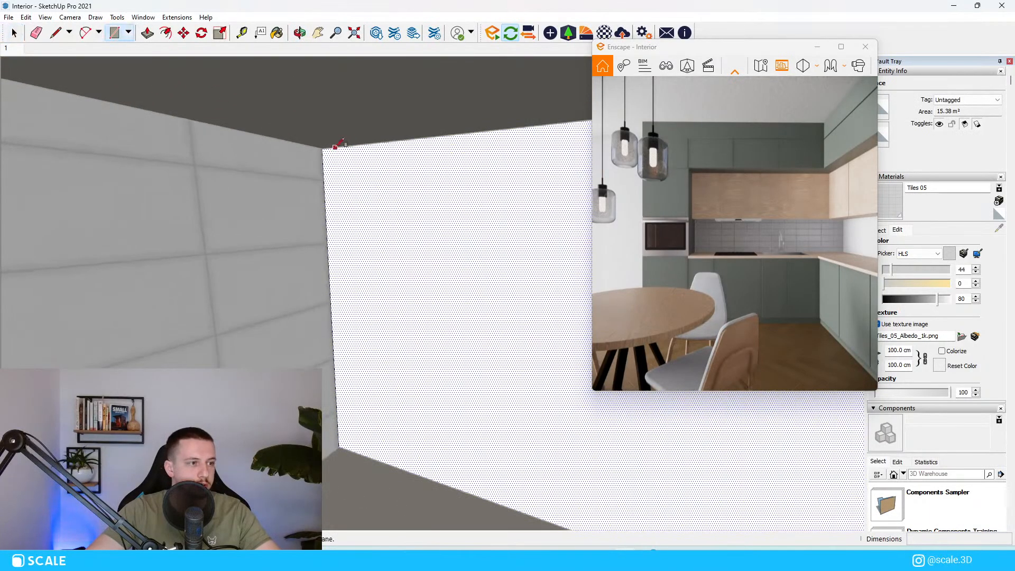
left_click(322, 148)
scroll(242, 214, "down", 6)
mouse_move(568, 285)
middle_mouse_down("shift")
mouse_move(483, 260)
mouse_move(423, 217)
middle_mouse_up("shift")
scroll(483, 260, "up", 1)
left_click(517, 263)
Paint the side-wall backsplash rectangle with Tiles 05.
key("b")
left_click(493, 232)
scroll(493, 232, "down", 5)
scroll(418, 211, "up", 6)
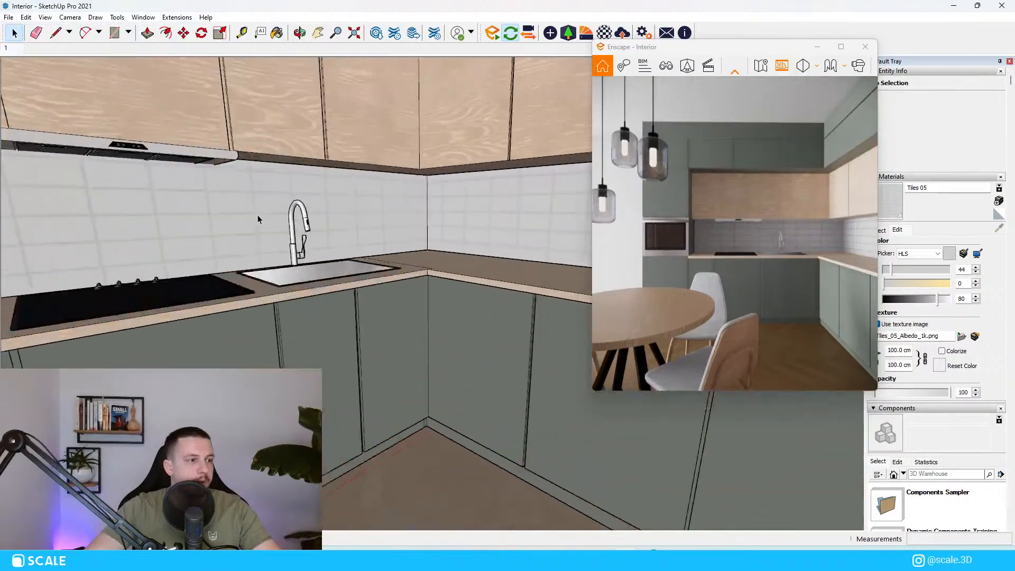
Try to unlink the Tiles 05 texture's aspect ratio and set its height to 150 cm.
left_click(890, 350)
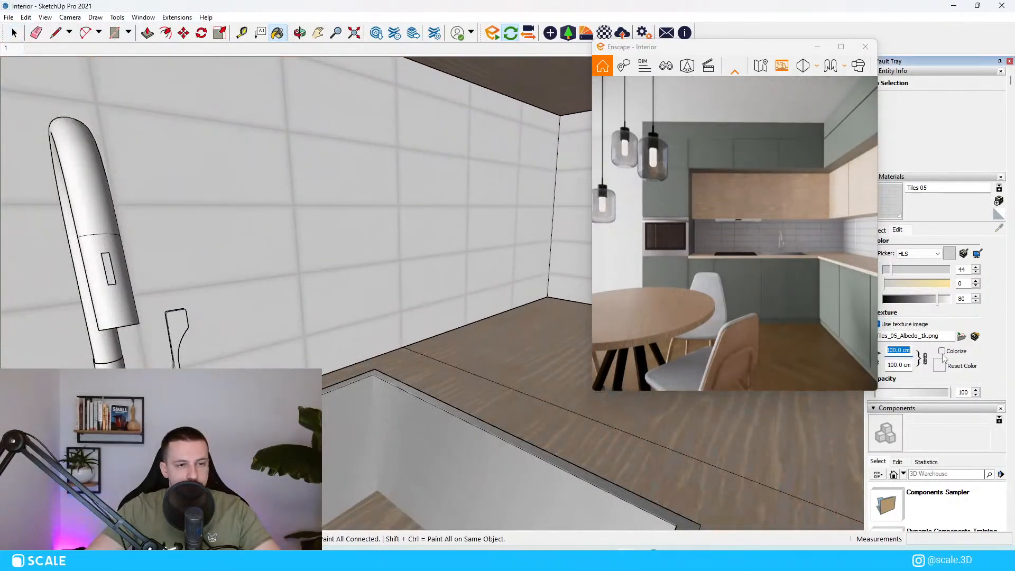
left_click(919, 362)
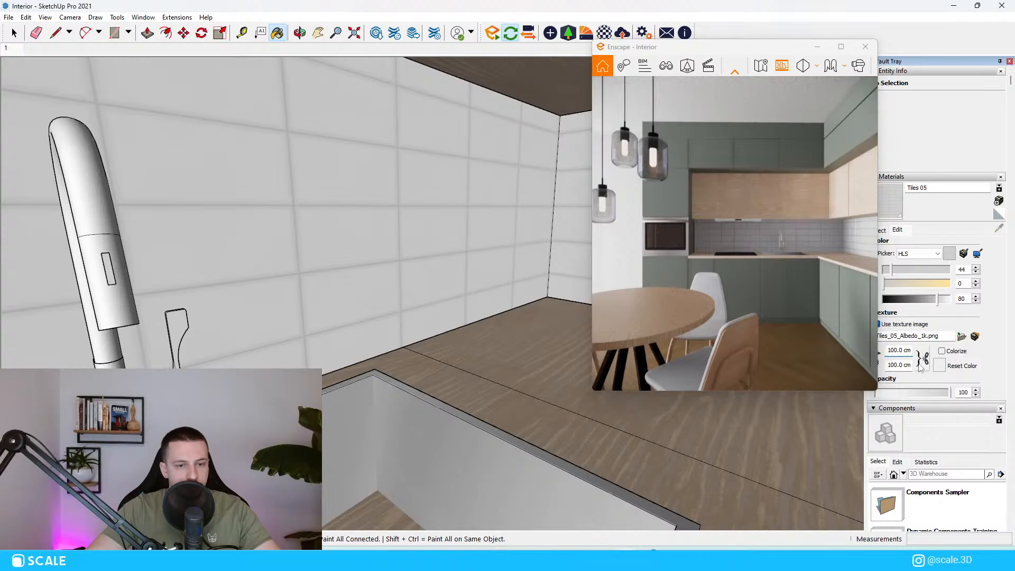
left_click(890, 366)
type("150")
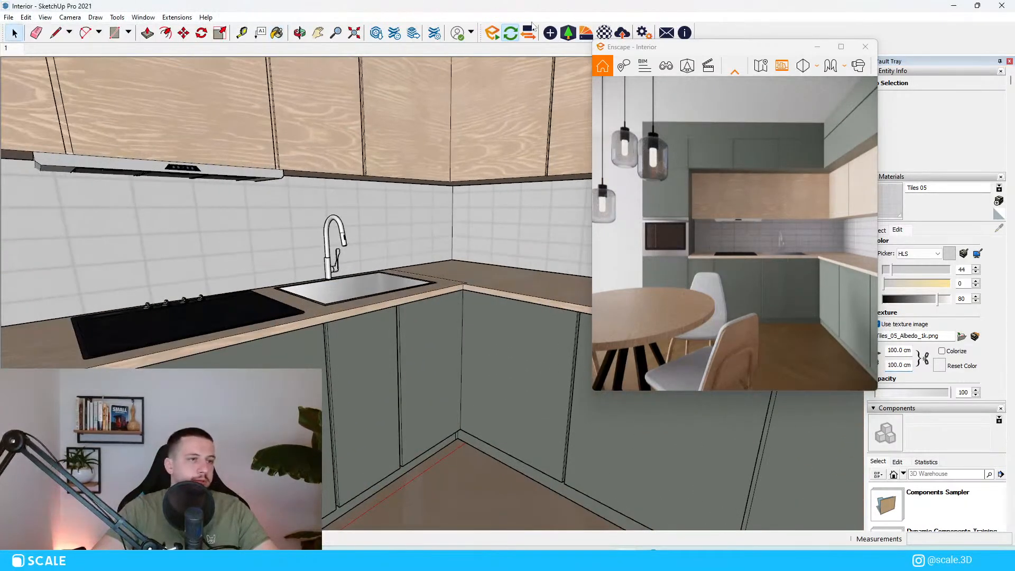
Set the Tiles 05 displacement map amount to 0.10 and inspect the backsplash up close in the Enscape render.
scroll(383, 321, "down", 2)
middle_click_drag(333, 350, 208, 335)
scroll(207, 333, "down", 2)
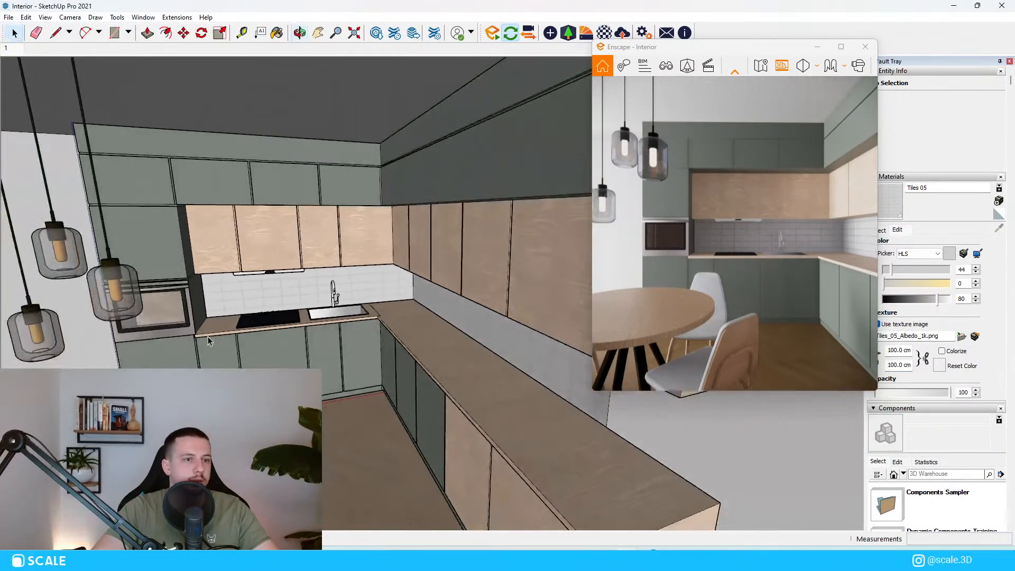
scroll(207, 336, "up", 3)
scroll(338, 226, "up", 4)
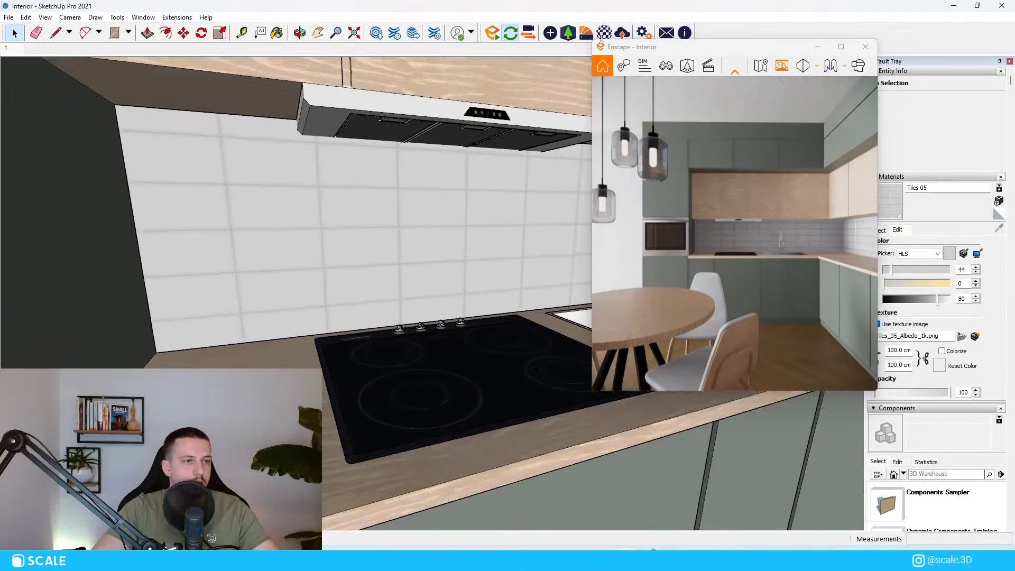
left_click(605, 32)
double_click(430, 318)
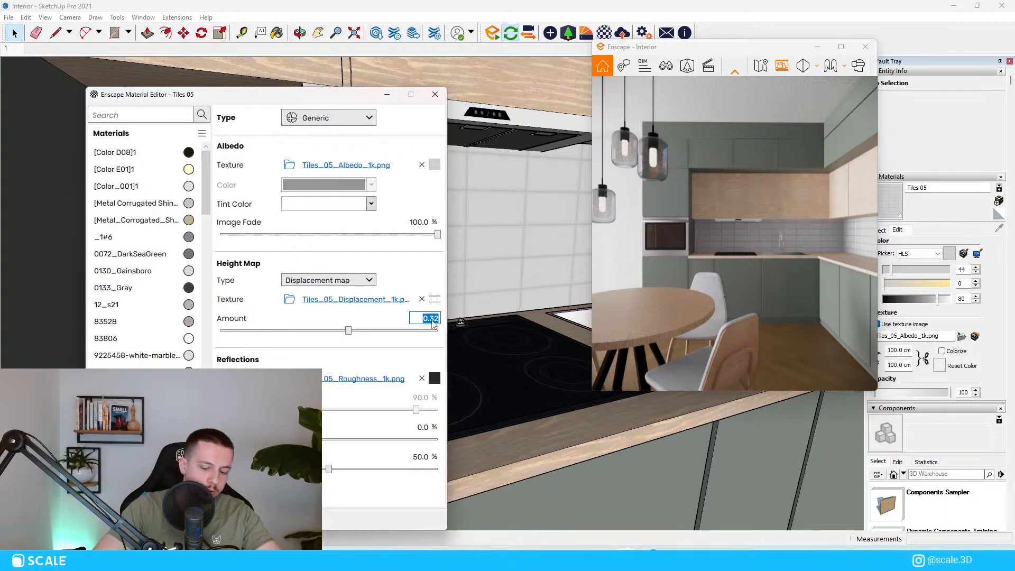
type("0")
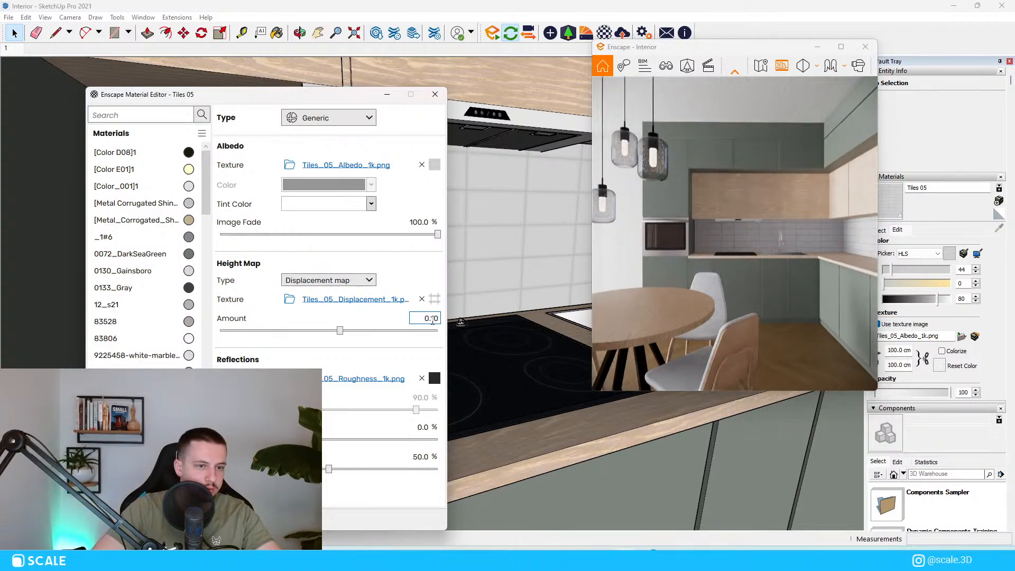
left_click(656, 249)
scroll(656, 249, "up", 6)
left_click_drag(735, 233, 656, 238)
scroll(735, 233, "down", 5)
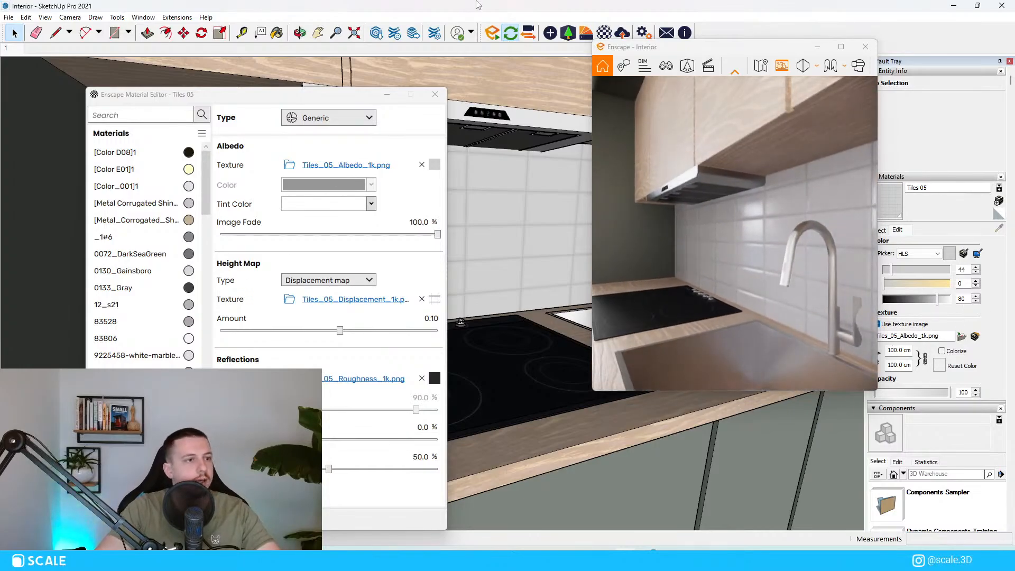
Import the Tiles 04 material from the Enscape Material Library.
left_click(586, 33)
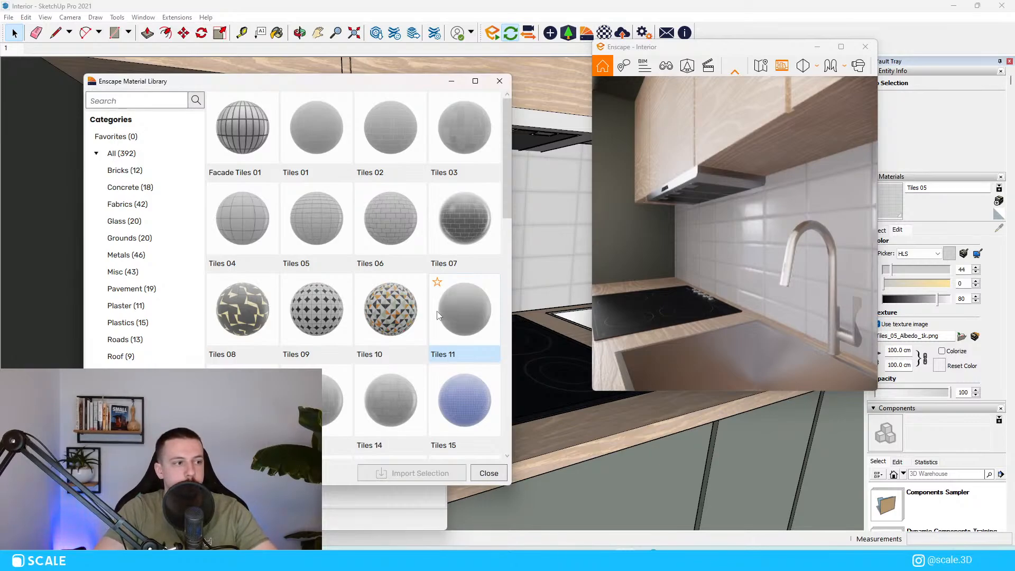
left_click(243, 222)
left_click(391, 475)
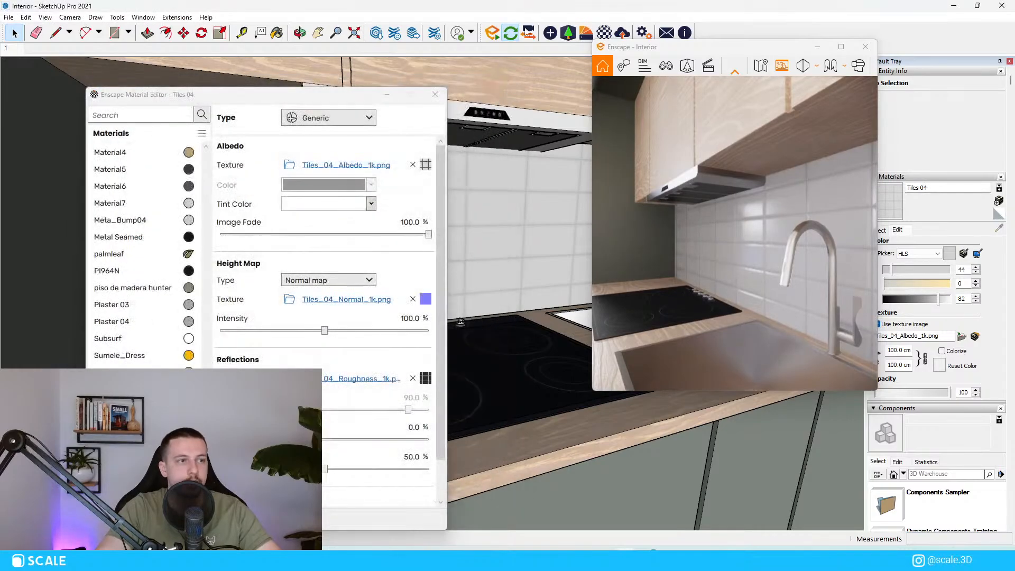
Repaint the backsplash face behind the stove and sink with Tiles 04.
double_click(512, 221)
left_click(512, 213)
key("b")
left_click(514, 217)
scroll(509, 260, "down", 4)
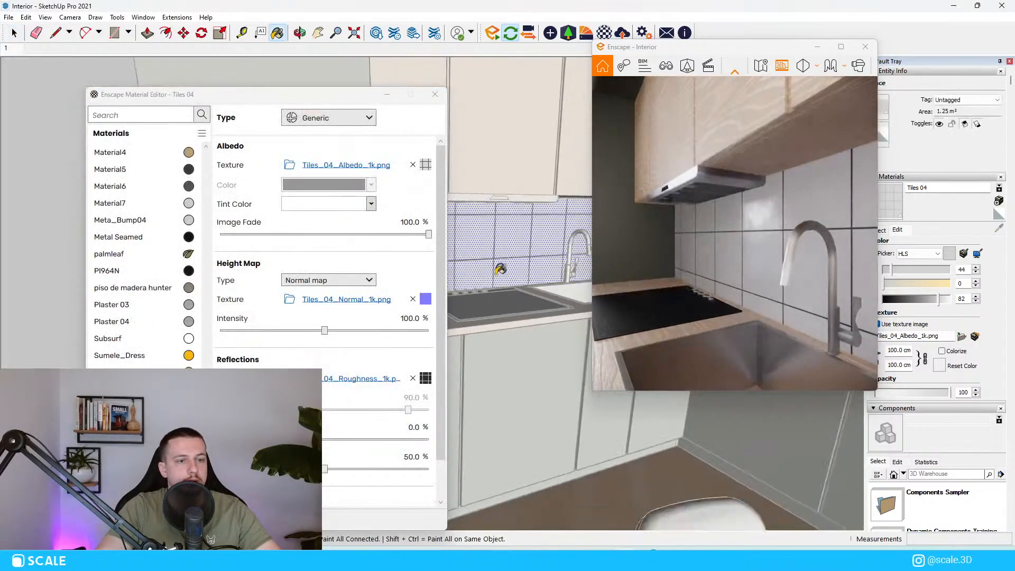
scroll(499, 269, "down", 3)
Return the Enscape render to the saved view 1 and put the Enscape Material Editor away.
left_click(667, 66)
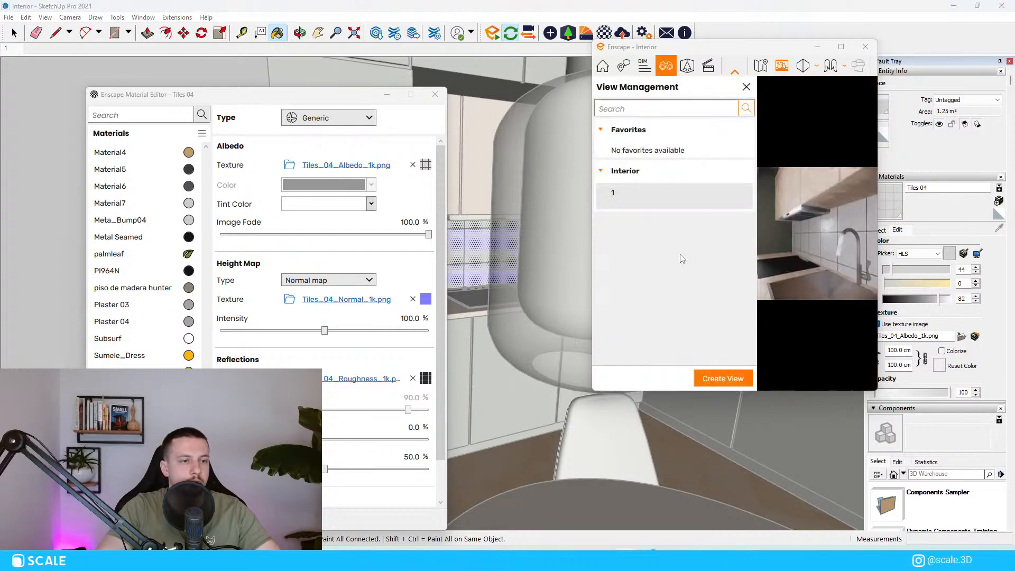
left_click(664, 193)
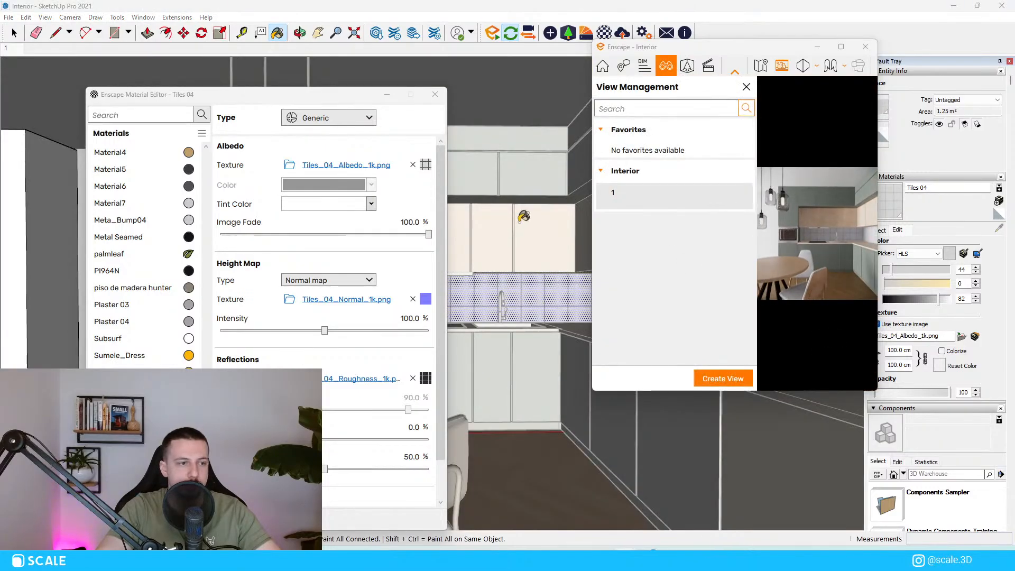
scroll(523, 216, "up", 1)
scroll(511, 272, "down", 1)
left_click(390, 96)
scroll(465, 234, "up", 2)
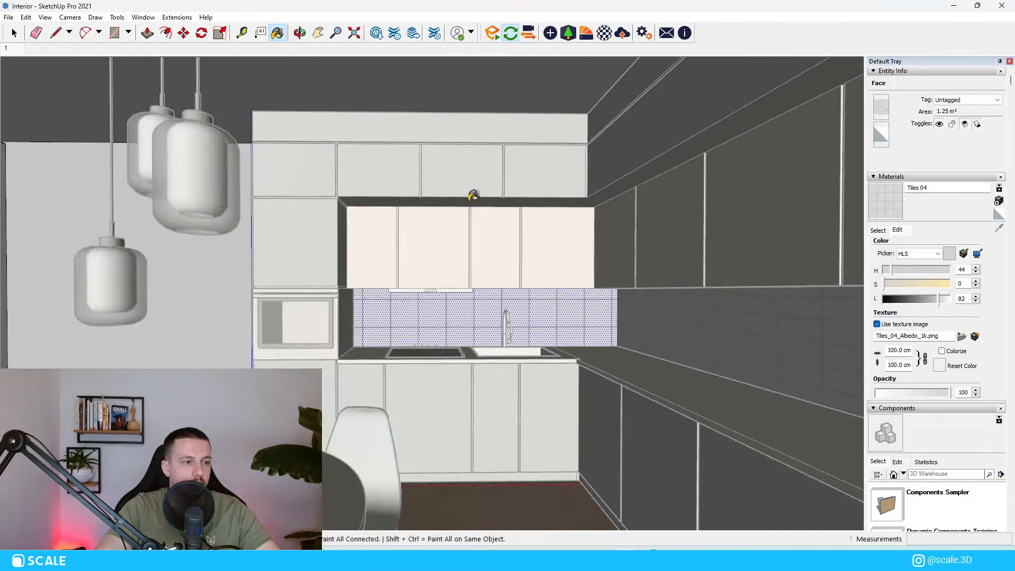
Adjust the placement of the Tiles 04 texture on the back-wall backsplash face using texture positioning.
key("space")
left_click(474, 201)
double_click(477, 309)
left_click(477, 315)
right_click(428, 321)
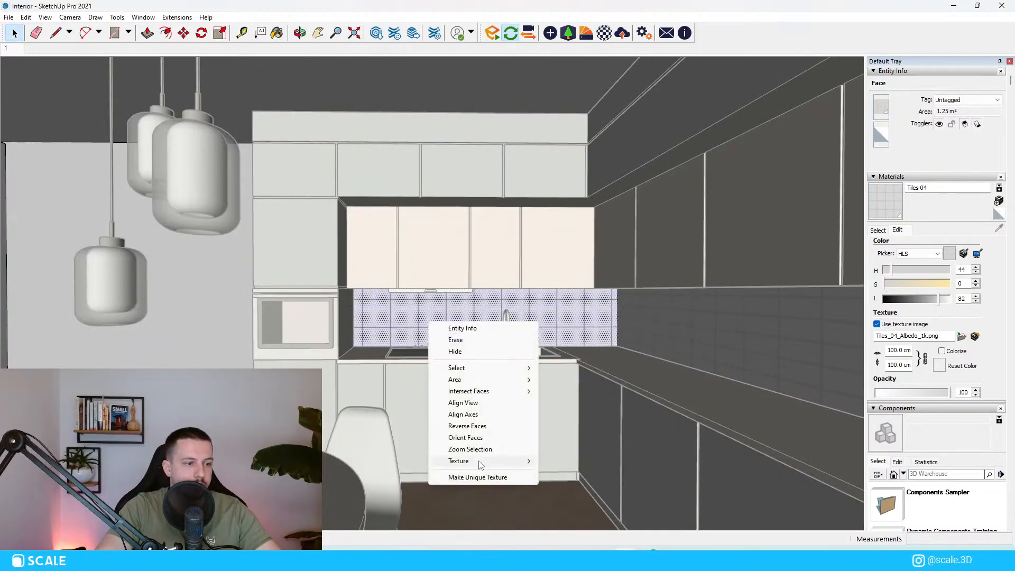
mouse_move(476, 461)
left_click(560, 398)
left_click_drag(446, 358, 445, 356)
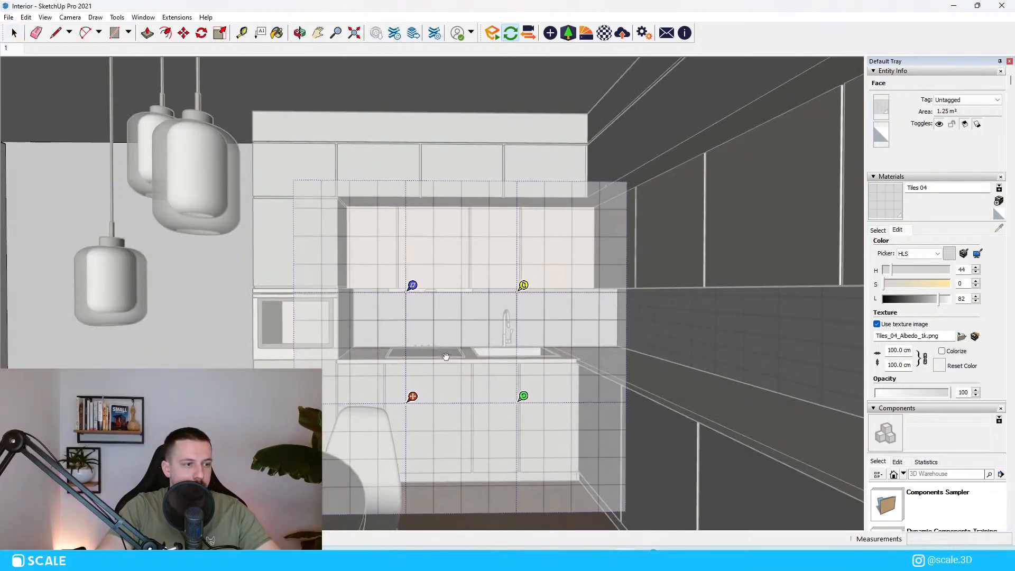
mouse_move(523, 396)
left_mouse_down()
mouse_move(534, 396)
mouse_move(524, 396)
left_mouse_up()
left_click(336, 359)
Reopen texture positioning on the back-wall backsplash face and slightly enlarge the Tiles 04 texture to shift its grout lines.
middle_click_drag(456, 342, 492, 322)
triple_click(455, 330)
right_click(455, 330)
left_click(443, 335)
right_click(442, 334)
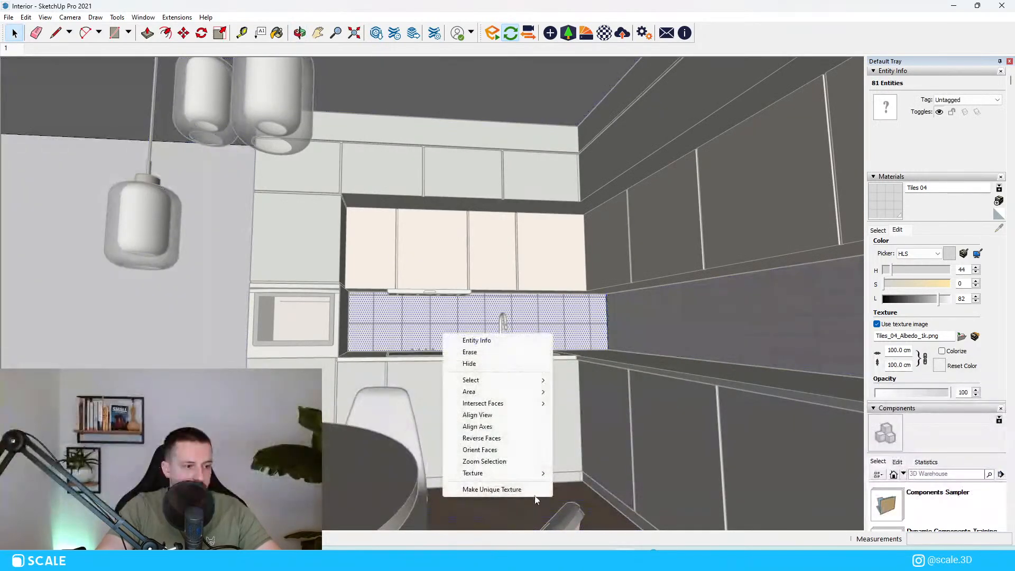
mouse_move(467, 474)
left_click(576, 473)
middle_click_drag(554, 421, 517, 412)
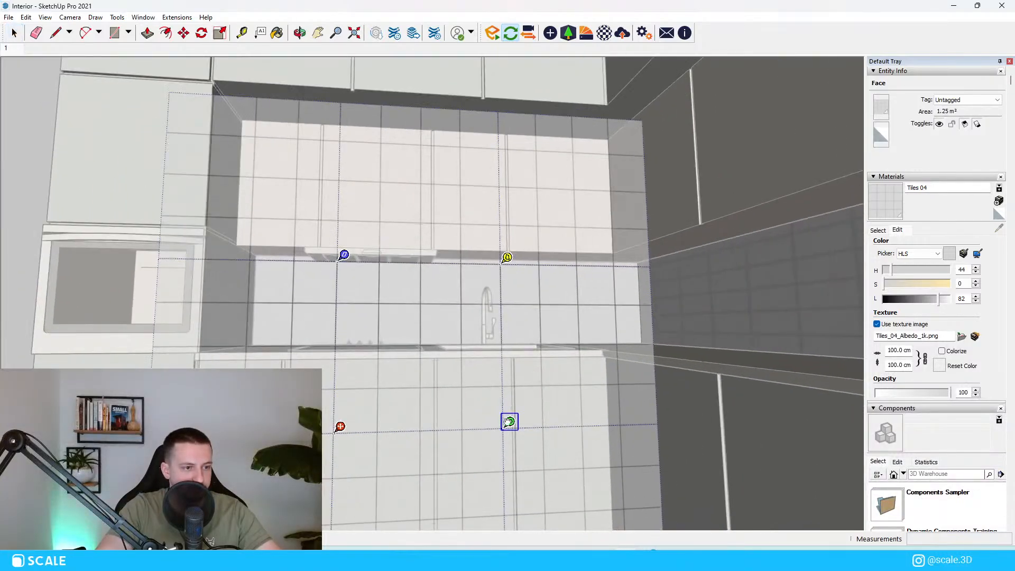
left_click_drag(508, 422, 515, 422)
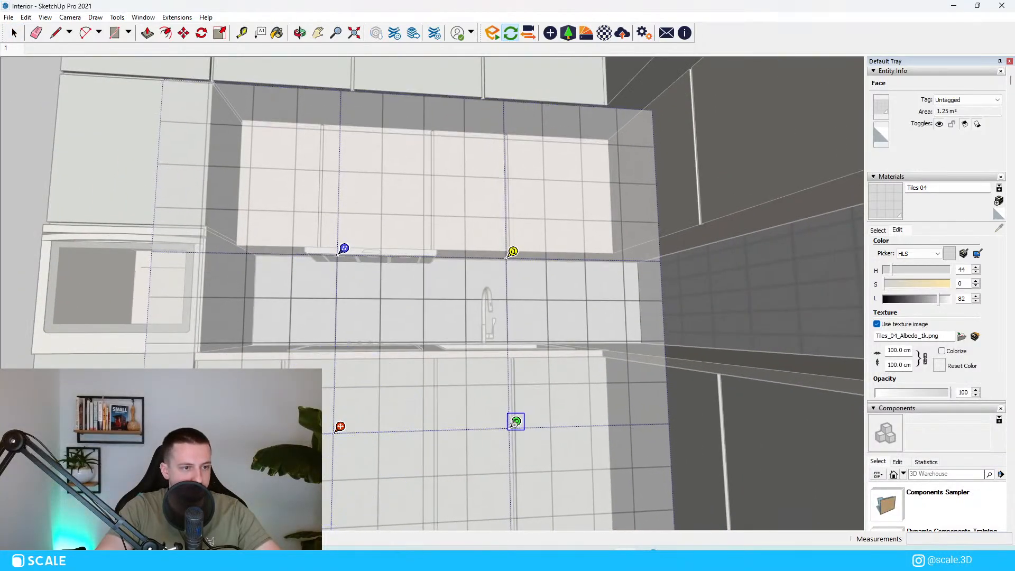
Sample the repositioned Tiles 04 texture from the back wall and paint the adjoining side-wall backsplash with it.
double_click(722, 350)
key("b")
left_click(606, 287, "alt")
key("space")
double_click(677, 317)
left_click(687, 297)
key("b")
left_click(675, 296)
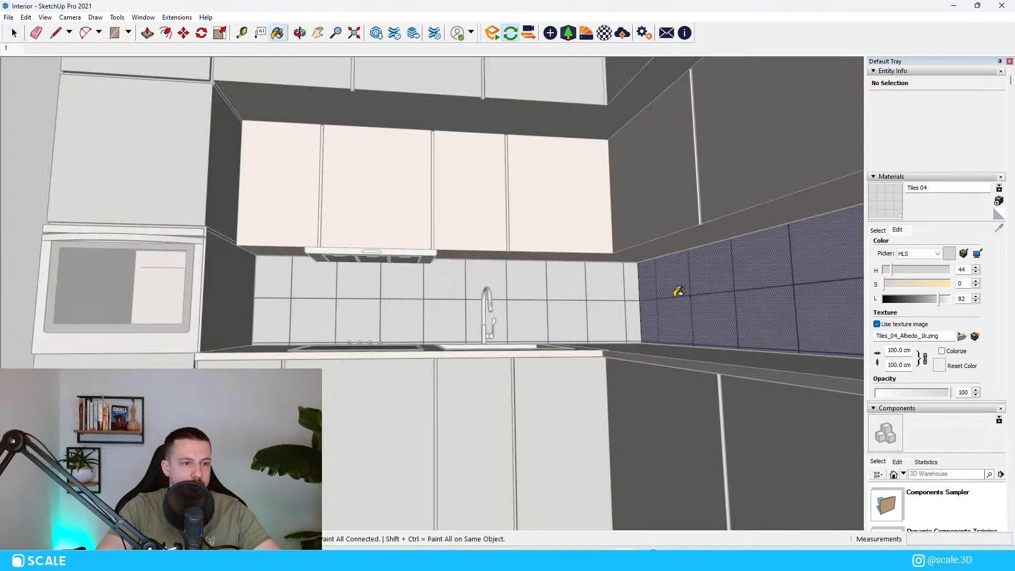
Fine-tune the Tiles 04 texture position on the back-wall backsplash face and leave the group.
key("space")
right_click(585, 291)
mouse_move(648, 432)
left_click(711, 429)
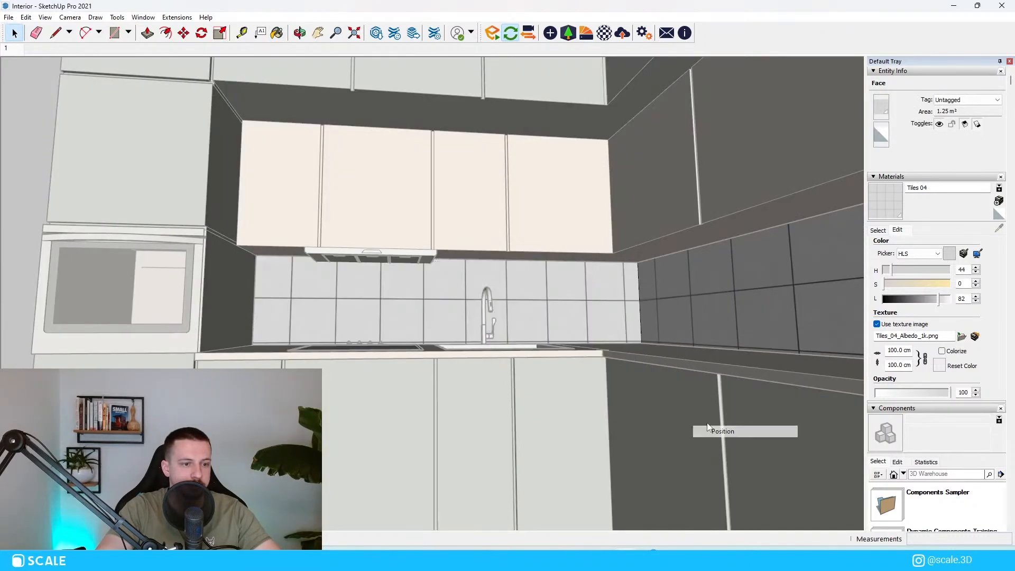
left_click(649, 310)
Resample the adjusted back-wall tiles and repaint the side-wall backsplash so the grout lines meet at the corner.
key("b")
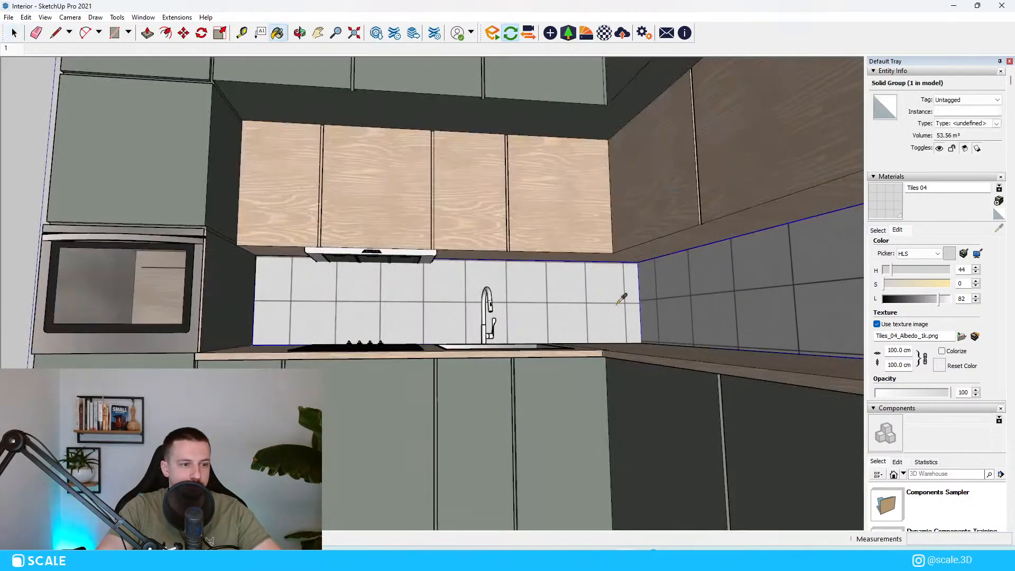
left_click(617, 304, "alt")
key("space")
double_click(665, 297)
key("b")
left_click(671, 301)
key("space")
key("Escape")
key("Escape")
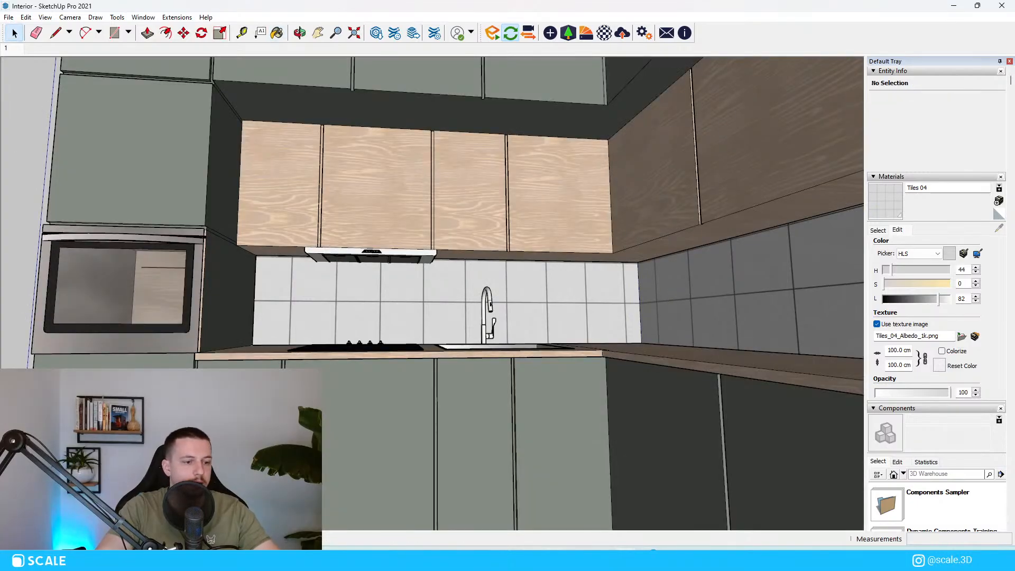
Bring up the Enscape render without its View Management and pin the render window on top of other windows.
left_click(623, 507)
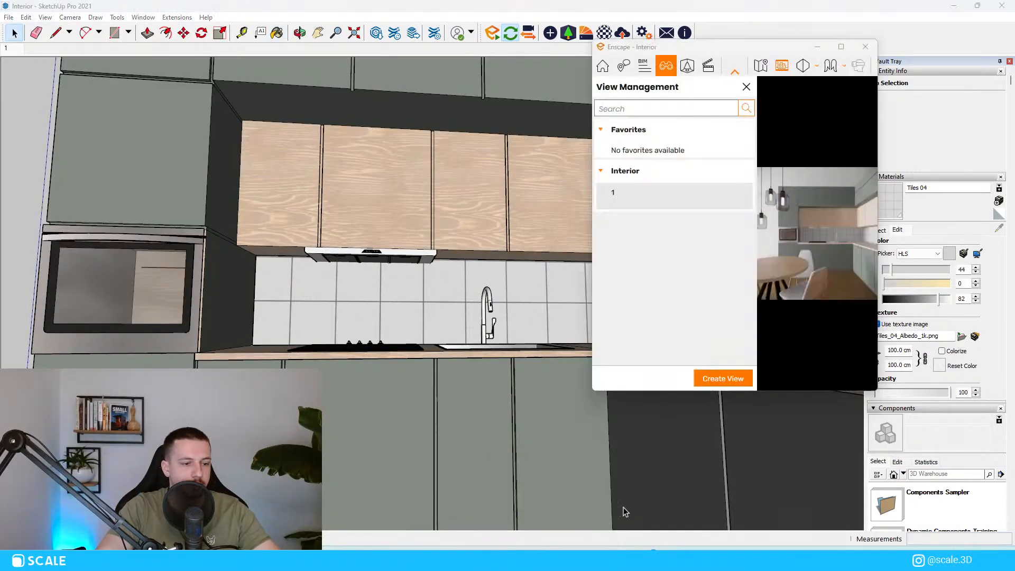
left_click(748, 85)
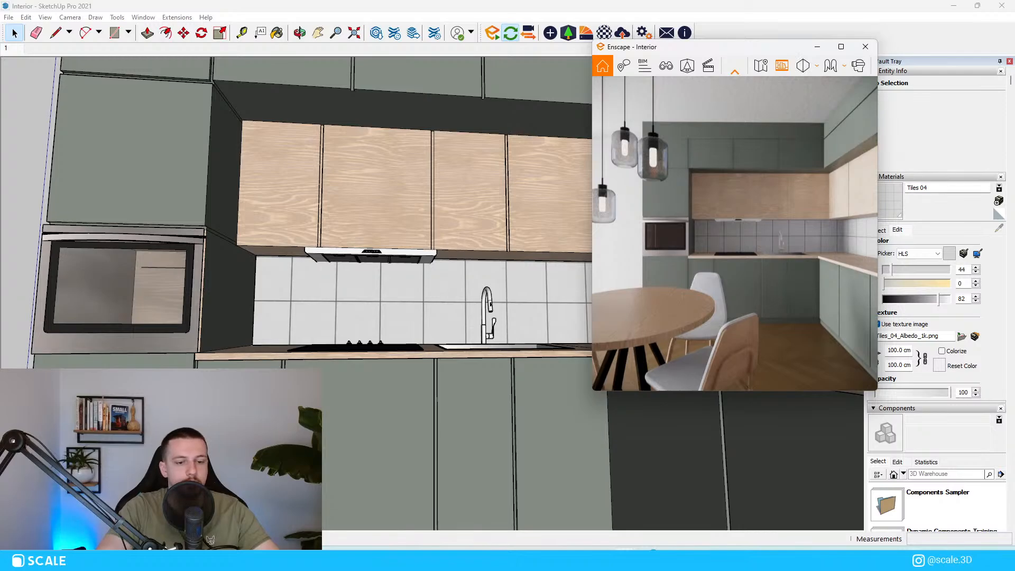
left_click(916, 559)
left_click(874, 482)
left_click(854, 353)
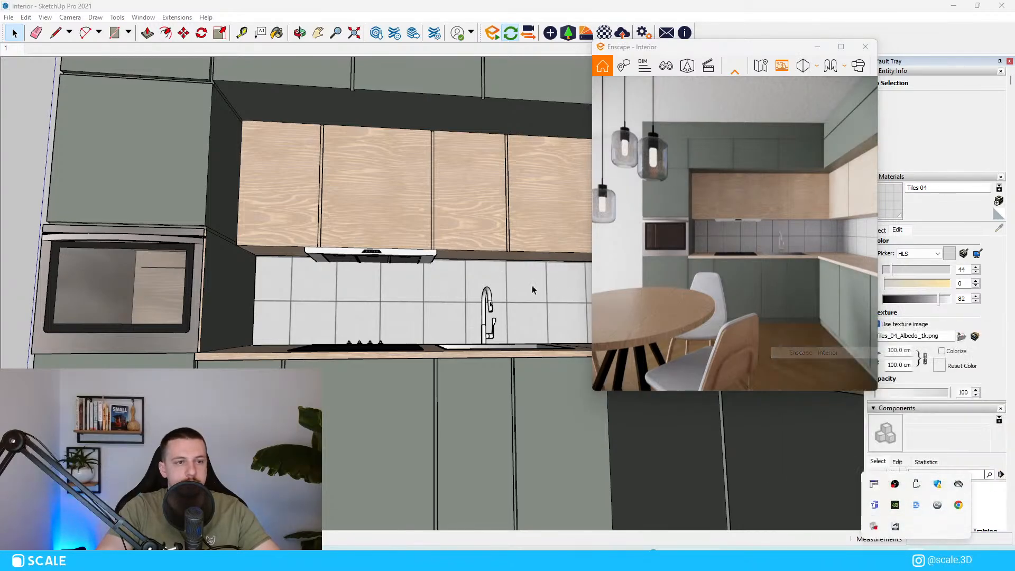
Sample the kitchen floor's Wood 13, Herringbone material in the SketchUp model for editing.
left_click(410, 445)
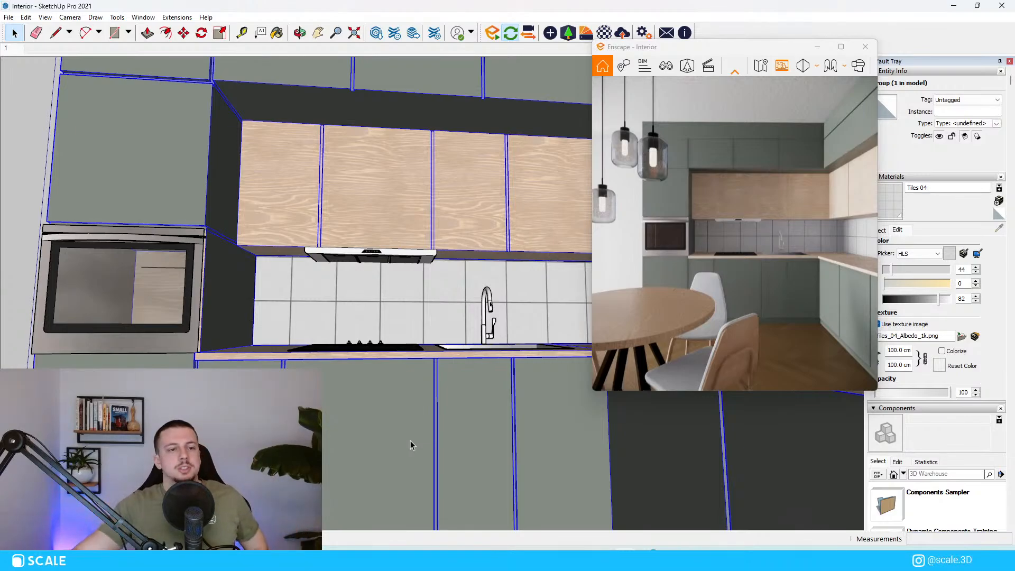
scroll(412, 343, "up", 10)
middle_click_drag(469, 372, 353, 380)
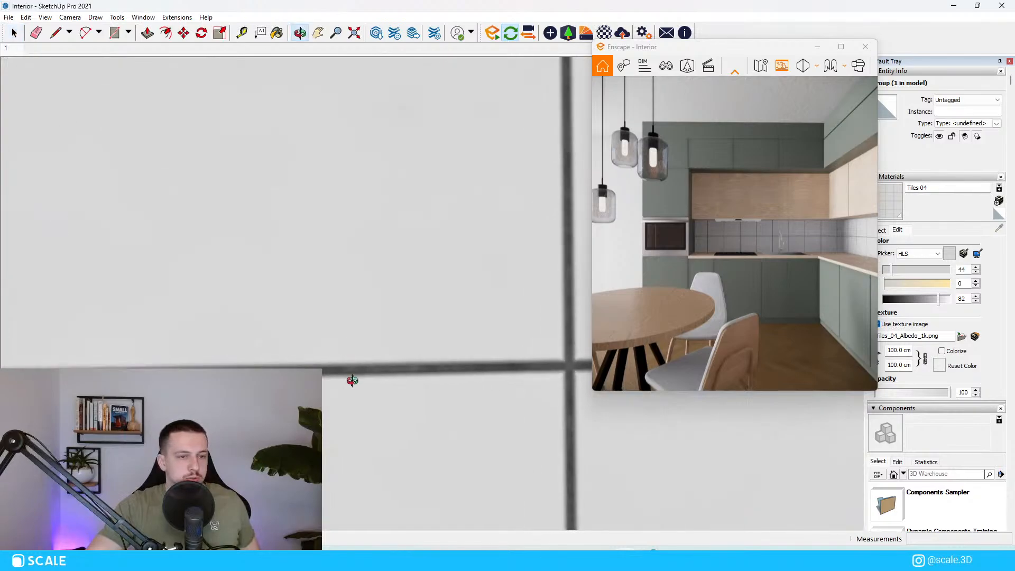
scroll(357, 385, "down", 8)
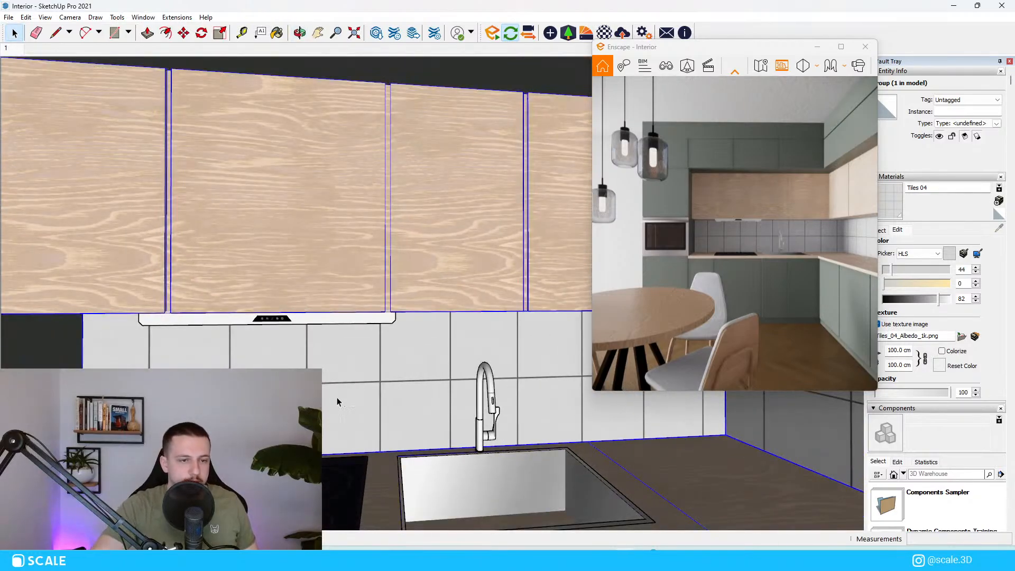
scroll(295, 283, "down", 6)
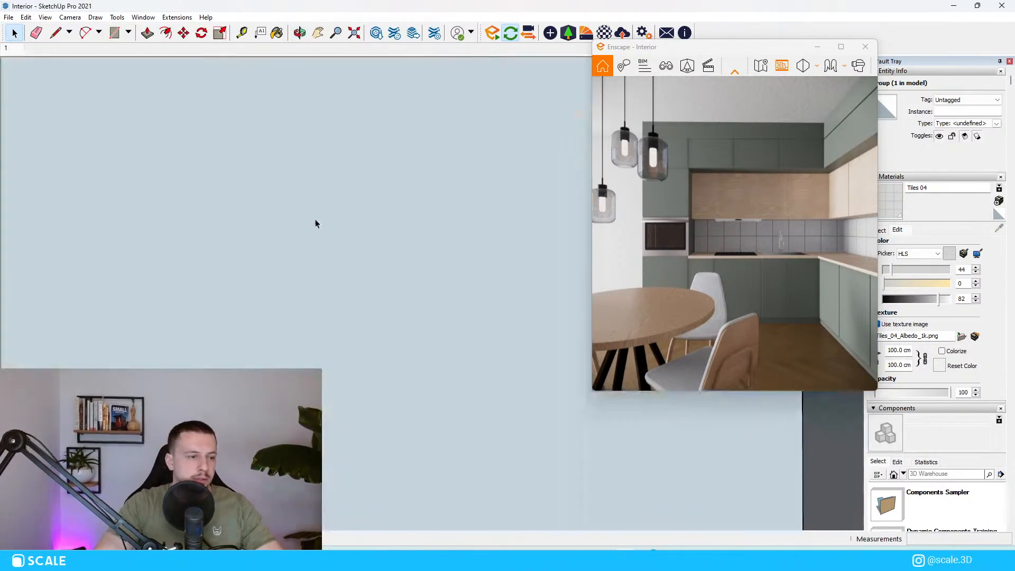
scroll(317, 296, "down", 2)
scroll(320, 373, "down", 3)
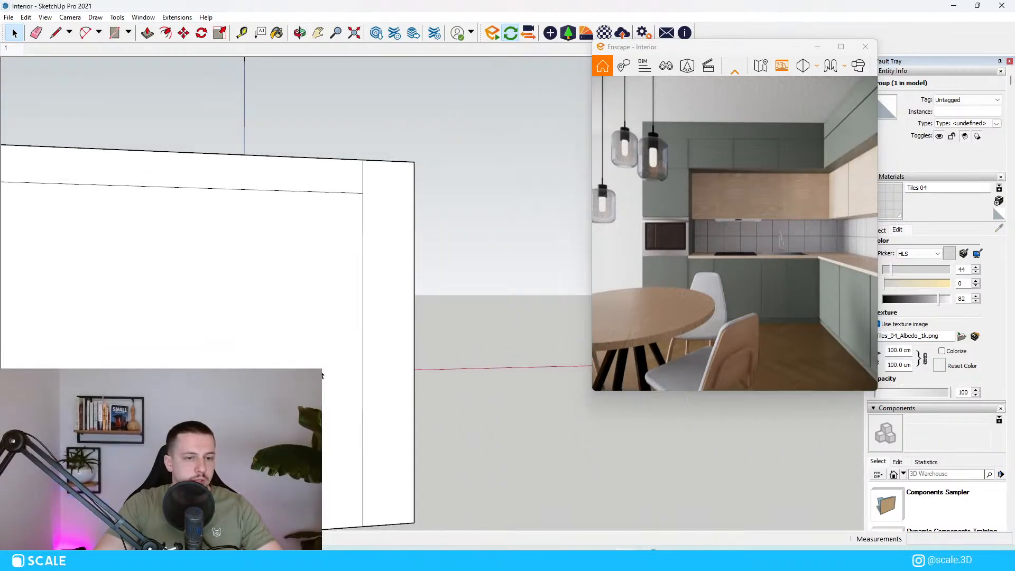
scroll(322, 374, "down", 5)
scroll(322, 374, "up", 2)
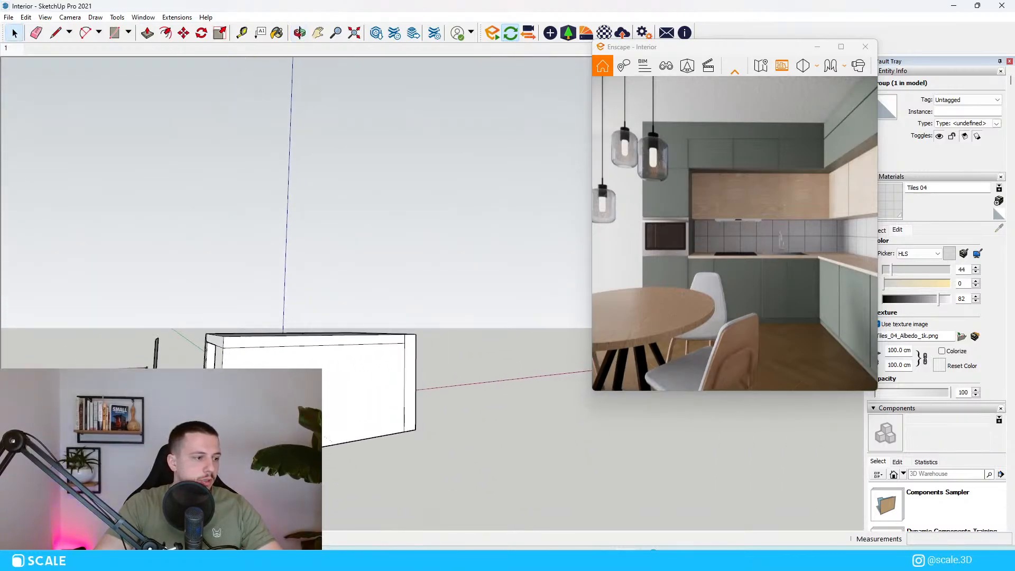
scroll(388, 431, "up", 8)
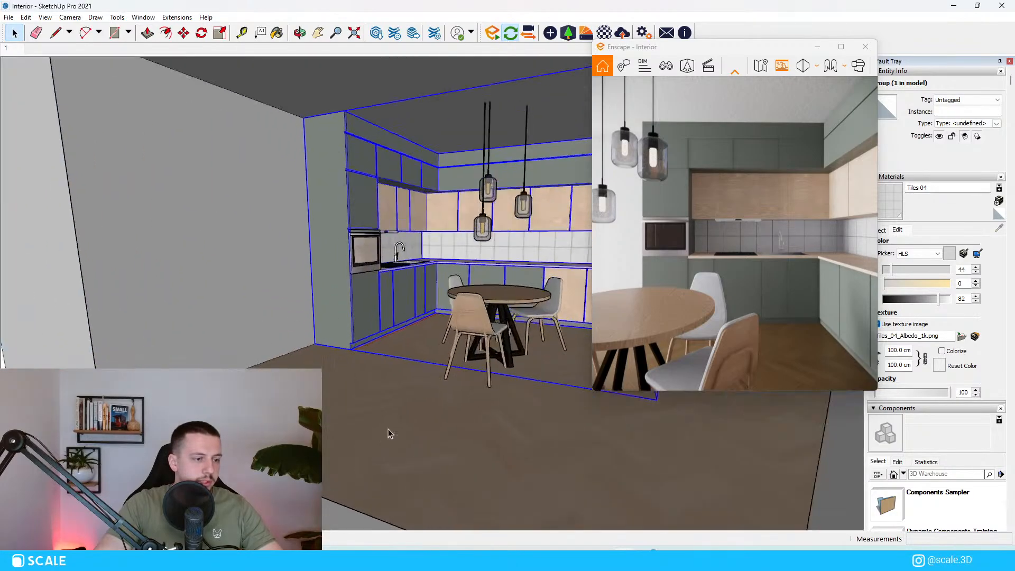
scroll(391, 415, "up", 1)
key("b")
left_click(408, 401, "alt")
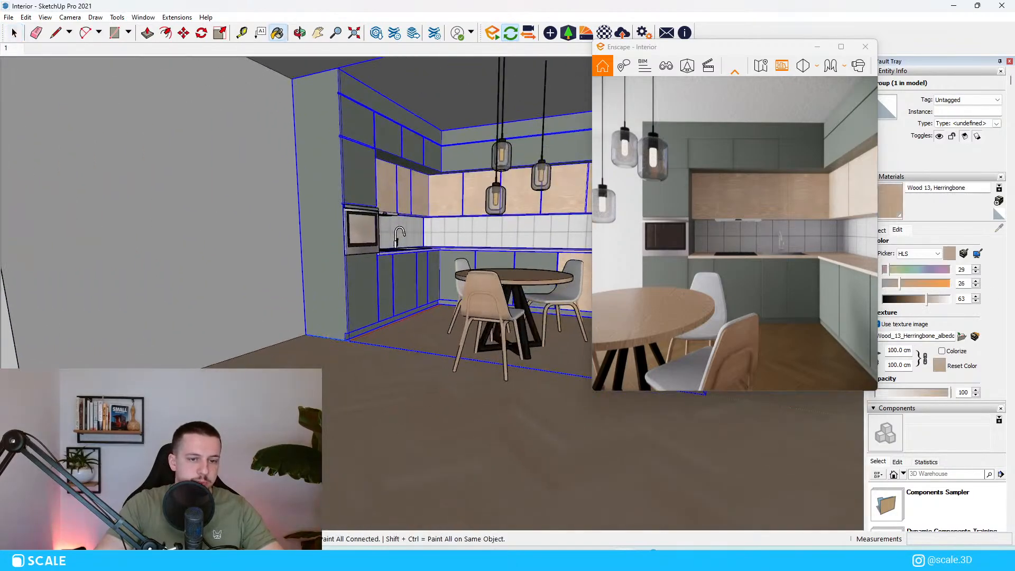
Try a lightness of 82 and a saturation of 8 on the floor's Wood 13, Herringbone colour, and revert it.
left_click(939, 299)
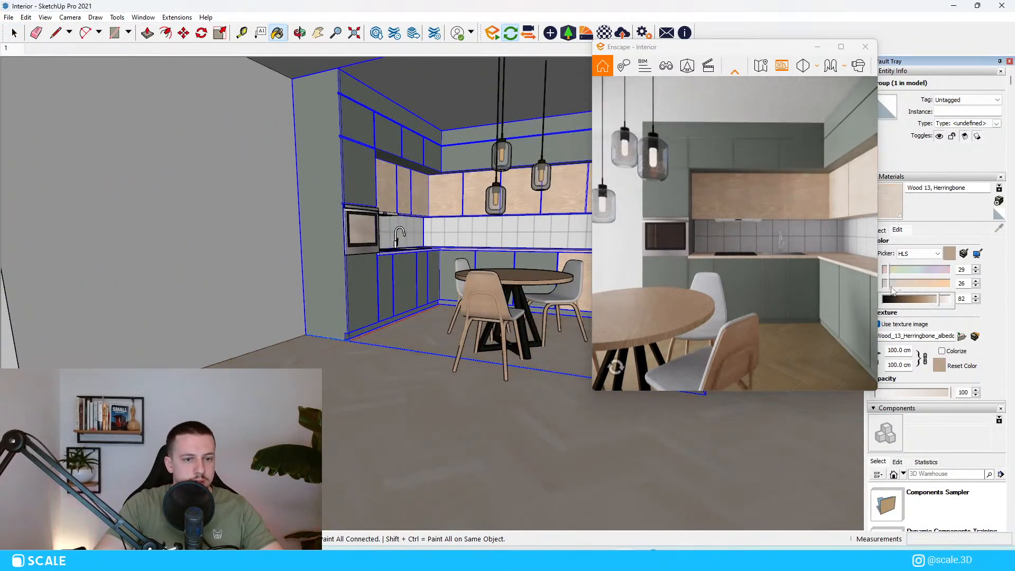
left_click_drag(895, 287, 892, 285)
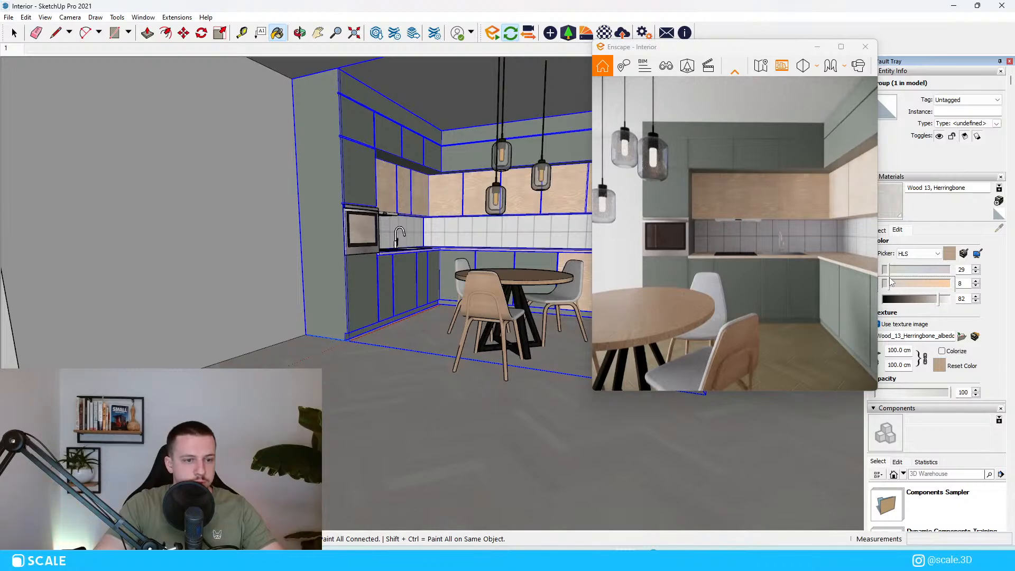
left_click(892, 284)
left_click(949, 254)
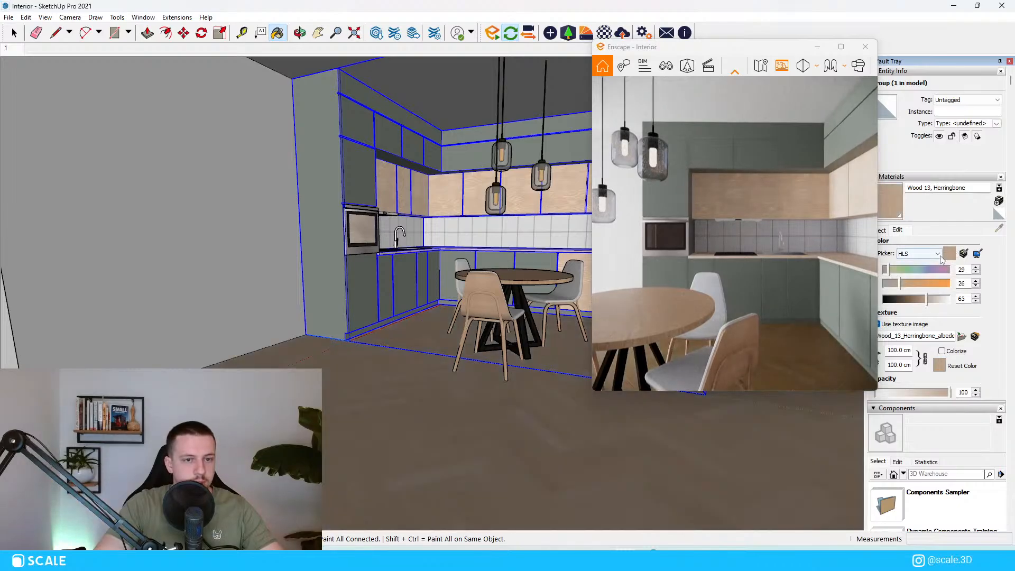
Reset the Wood 13, Herringbone colour and set its hue to 41, saturation to 17 and lightness to 70.
scroll(442, 407, "down", 3)
left_click(939, 365)
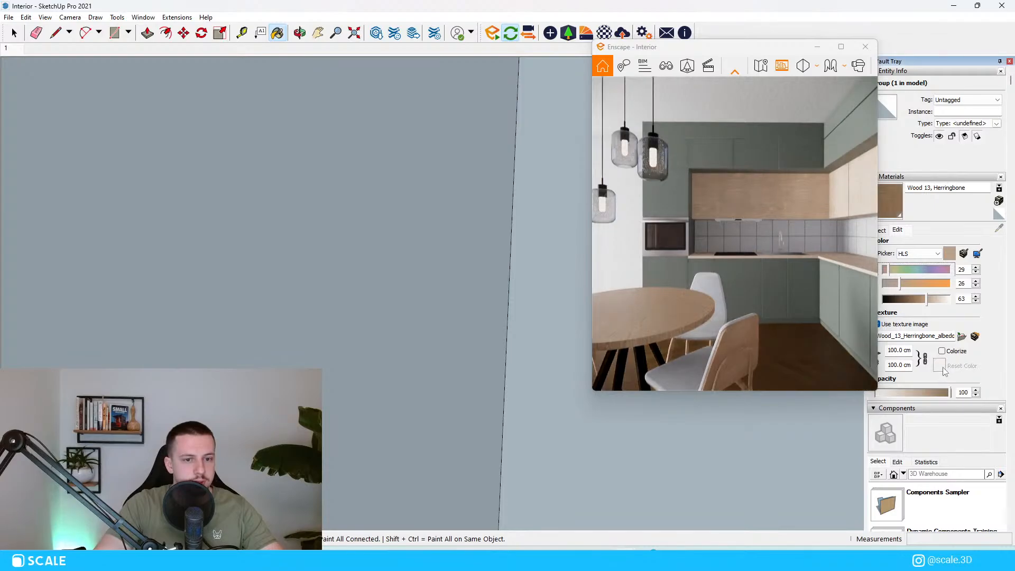
scroll(197, 359, "down", 5)
scroll(197, 364, "down", 3)
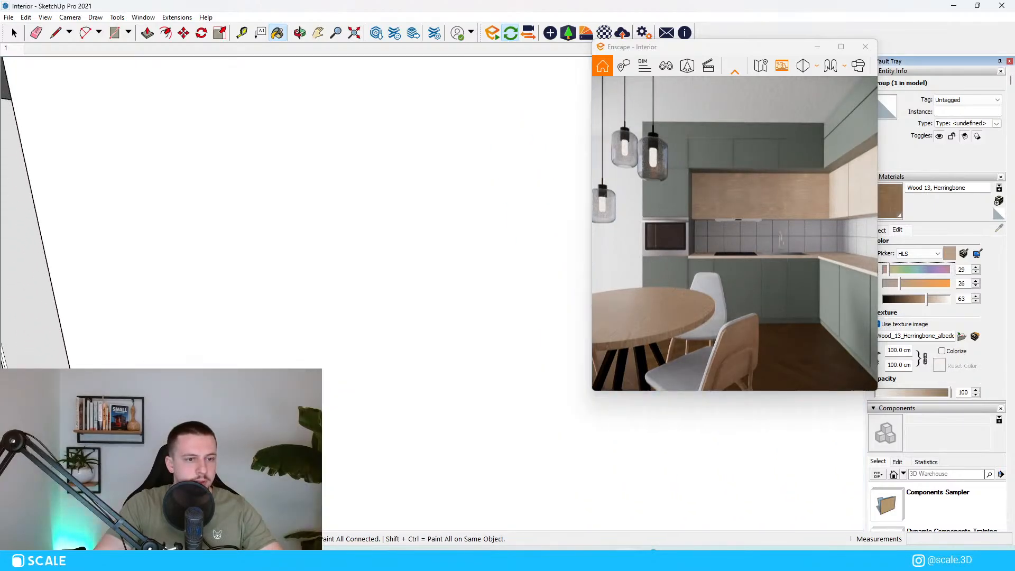
left_click(892, 291)
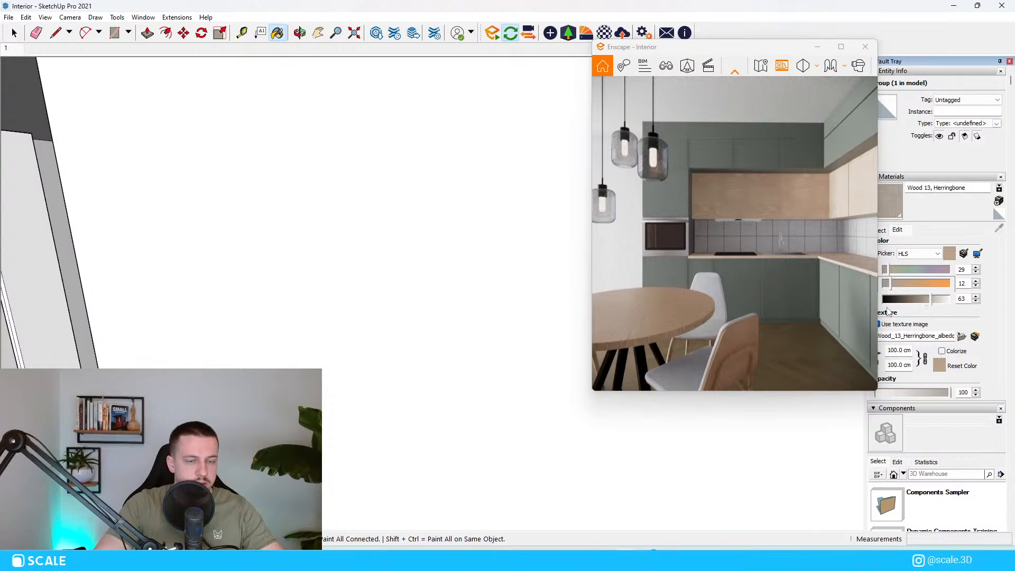
scroll(222, 339, "down", 6)
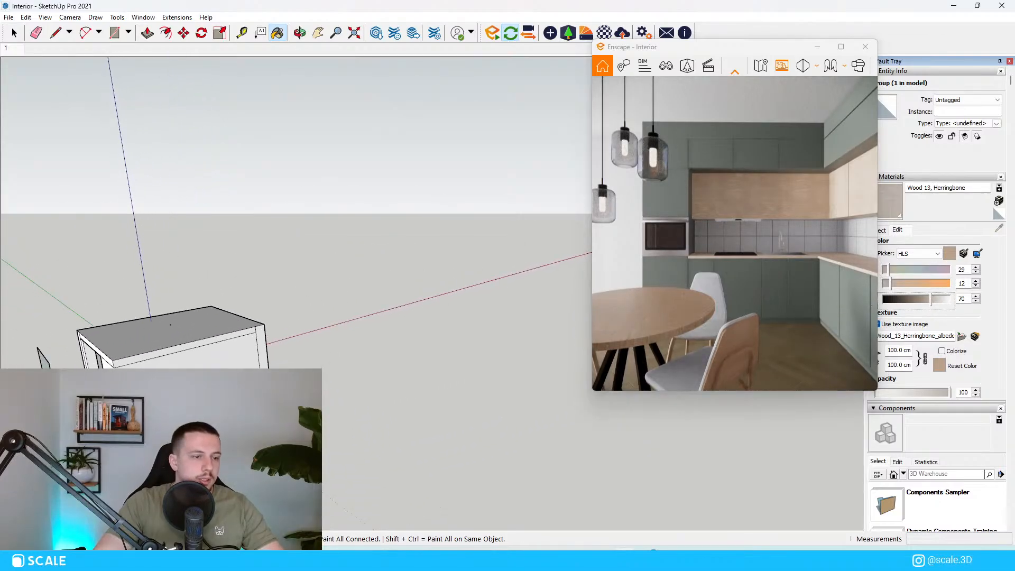
scroll(179, 359, "up", 6)
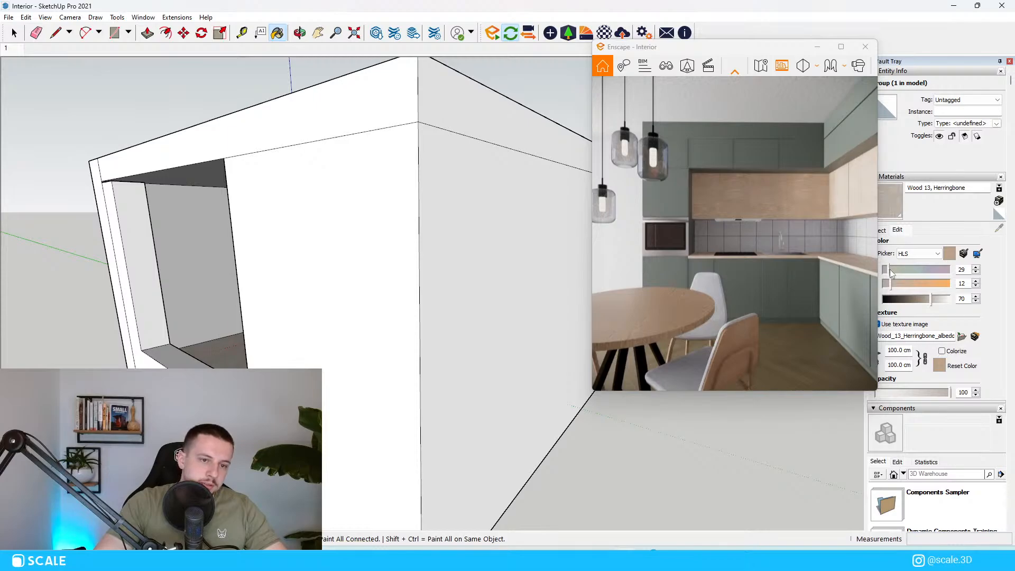
left_click(889, 269)
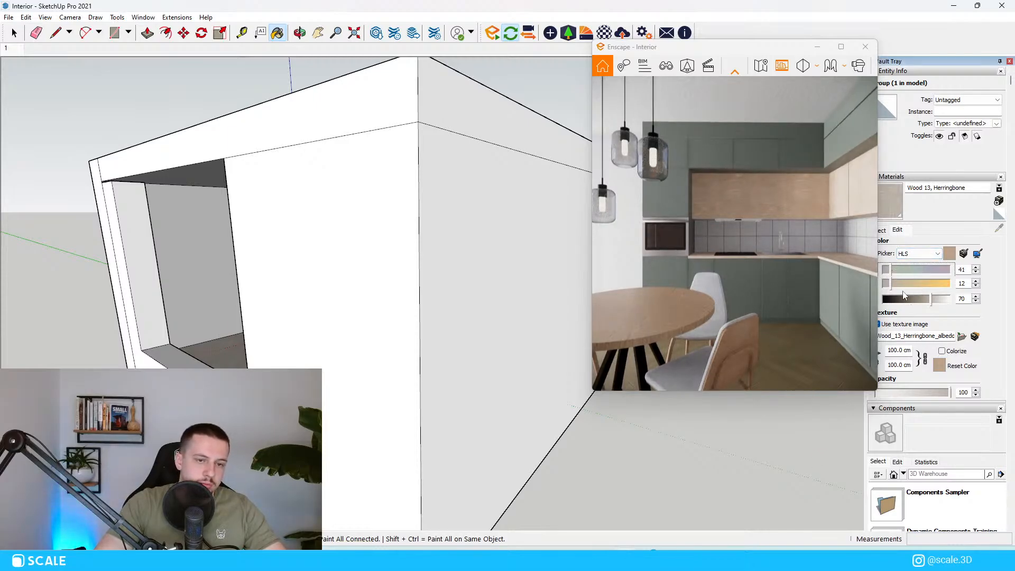
left_click(892, 284)
left_click_drag(892, 284, 894, 284)
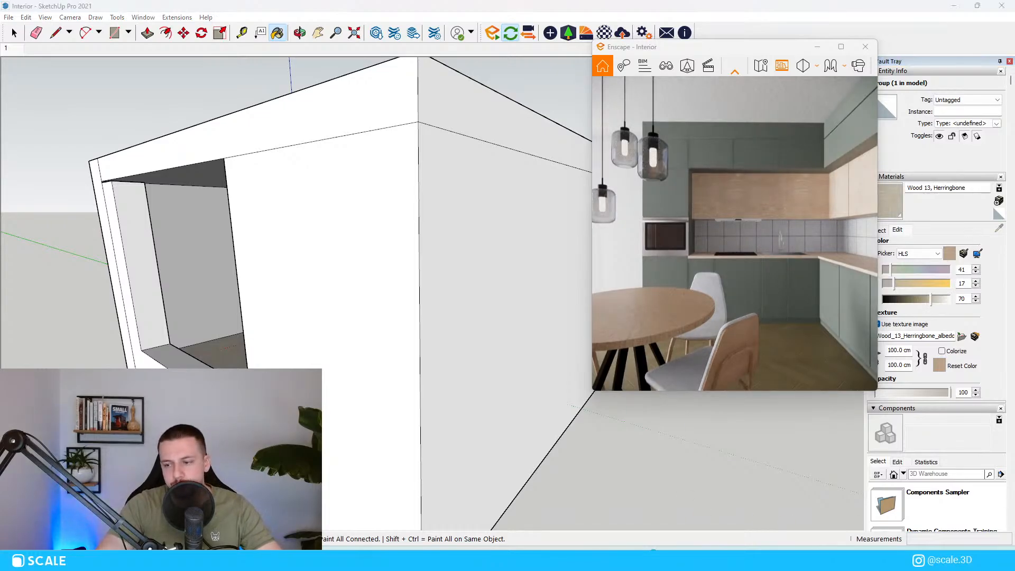
Switch to ambientCG in the browser and search its assets for "wood floor".
key("alt+Tab")
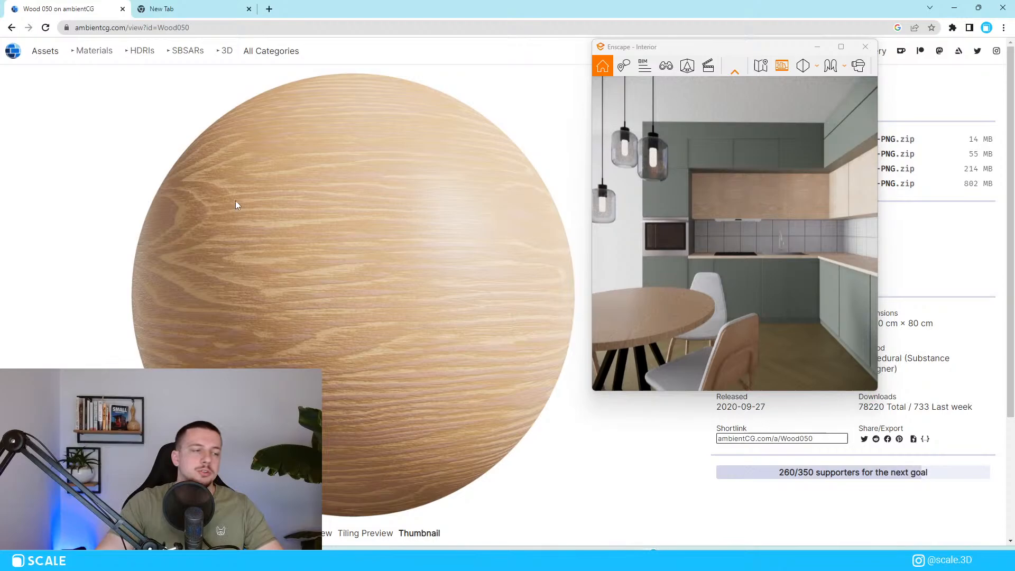
left_click(43, 51)
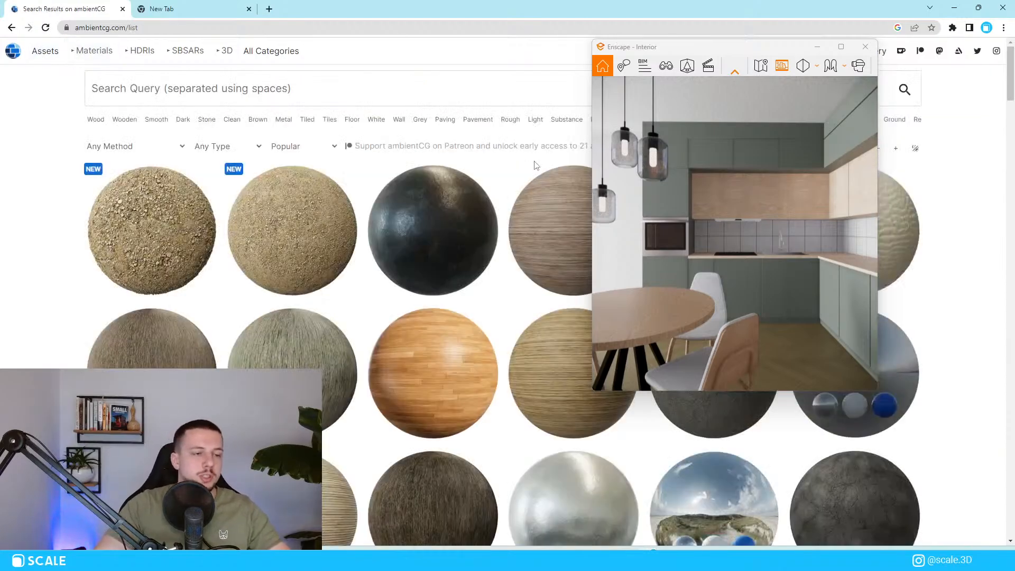
left_click(268, 88)
type("wood fl")
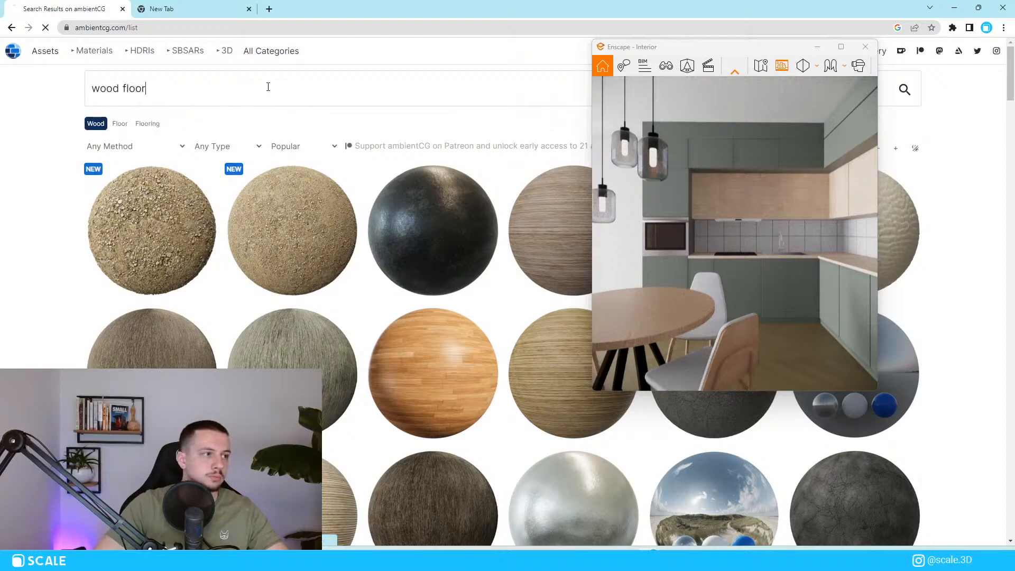
type("oor")
key("Return")
Browse the wood floor results, examine the Wood Floor 015 herringbone material, and return to the results.
scroll(175, 326, "down", 1)
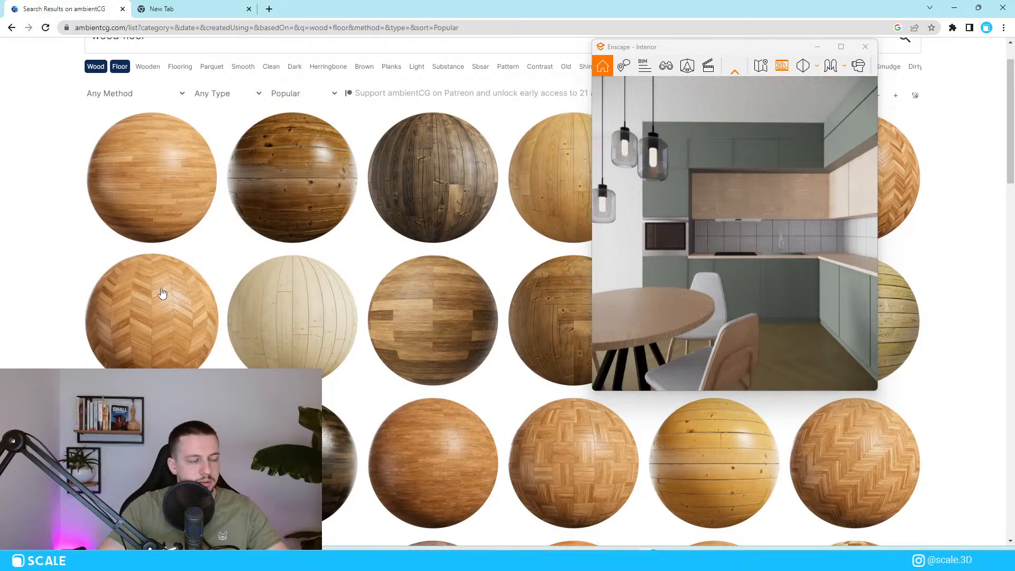
scroll(169, 293, "down", 6)
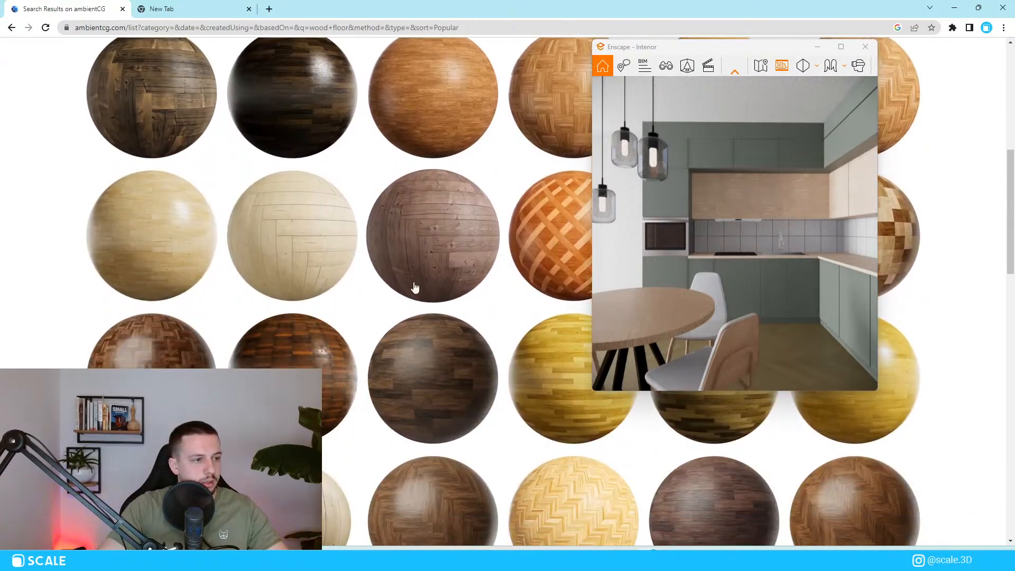
scroll(412, 261, "down", 3)
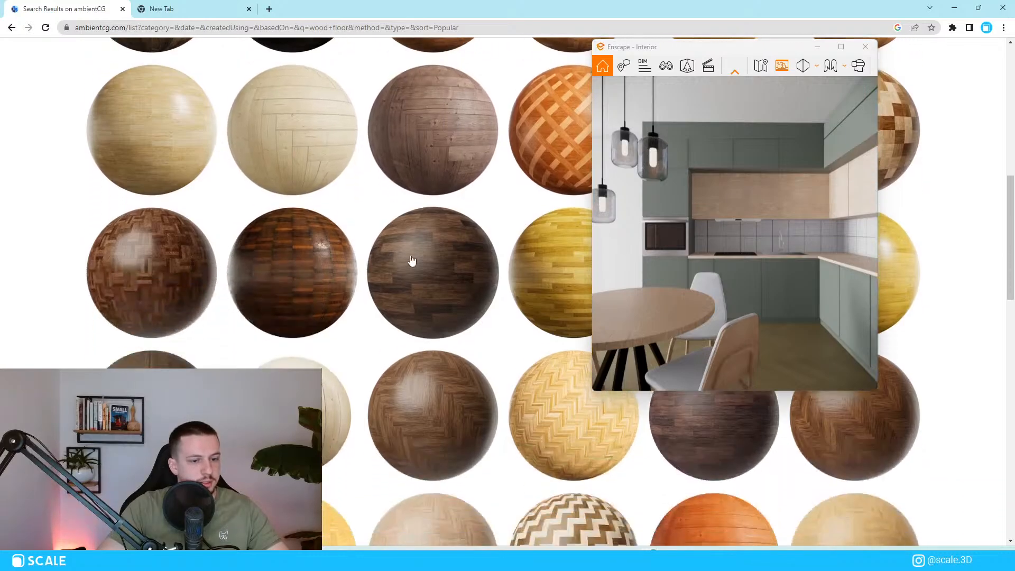
scroll(370, 273, "down", 2)
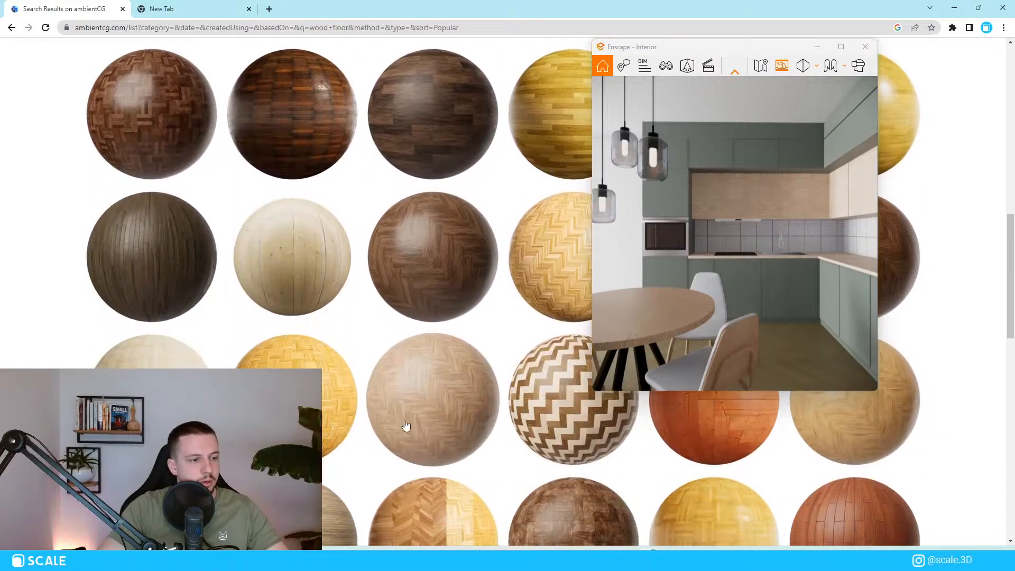
left_click(405, 425)
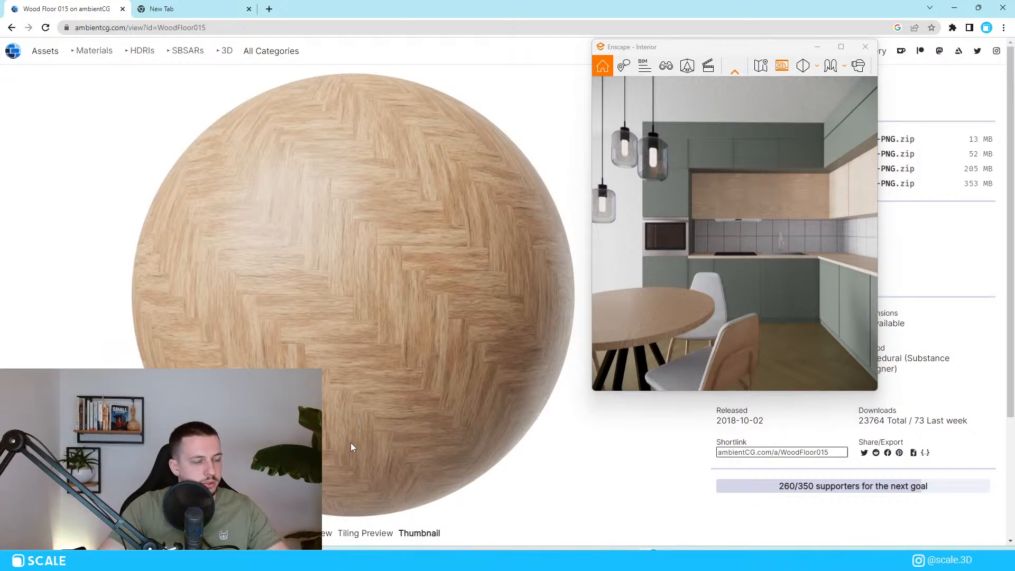
left_click(12, 28)
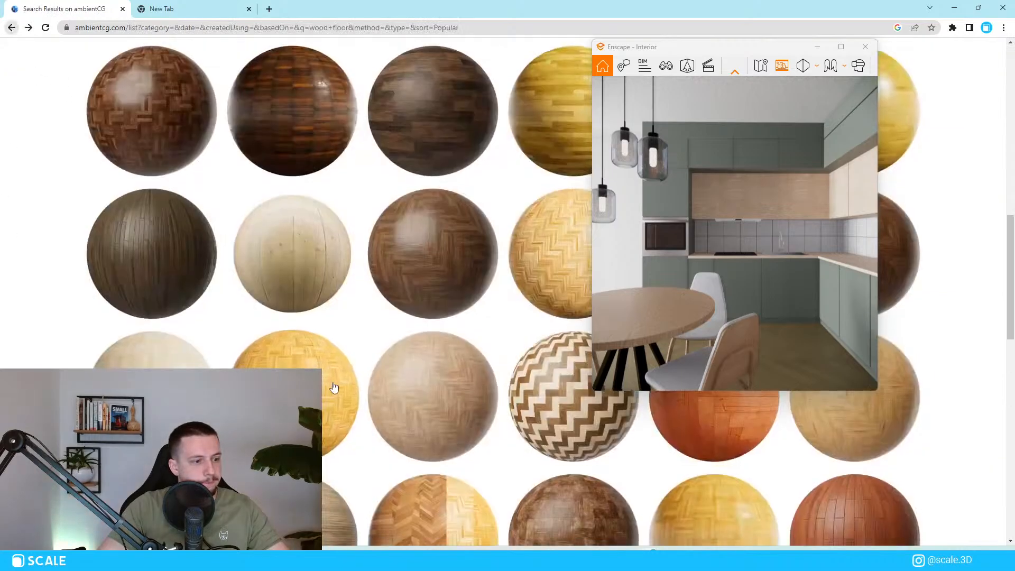
Look through more wood floor results for a suitable herringbone pattern and examine Wood Floor 034.
scroll(266, 360, "down", 6)
scroll(265, 360, "down", 8)
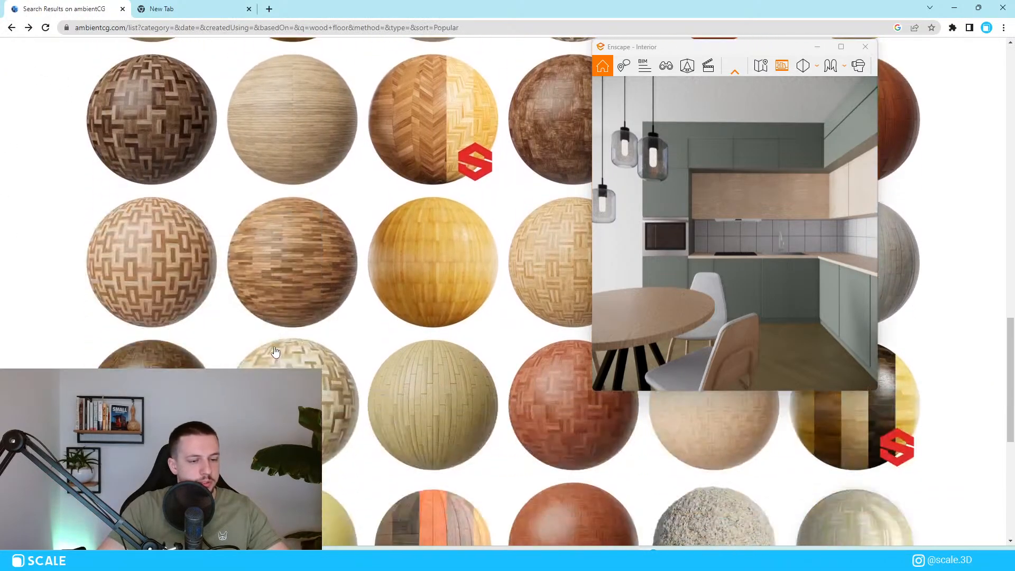
scroll(284, 335, "down", 6)
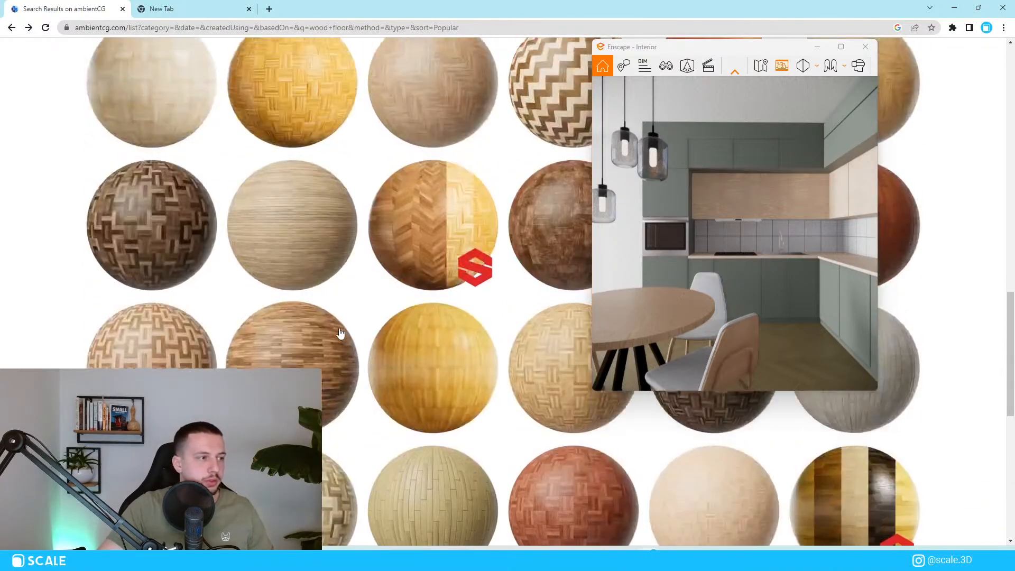
scroll(340, 335, "up", 4)
scroll(408, 386, "down", 1)
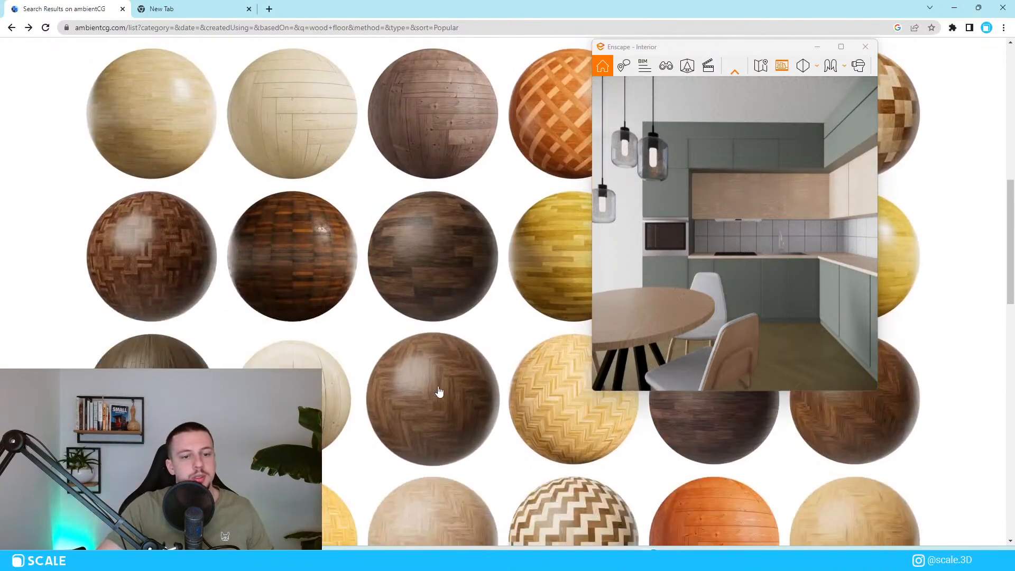
scroll(899, 491, "up", 4)
scroll(914, 492, "up", 5)
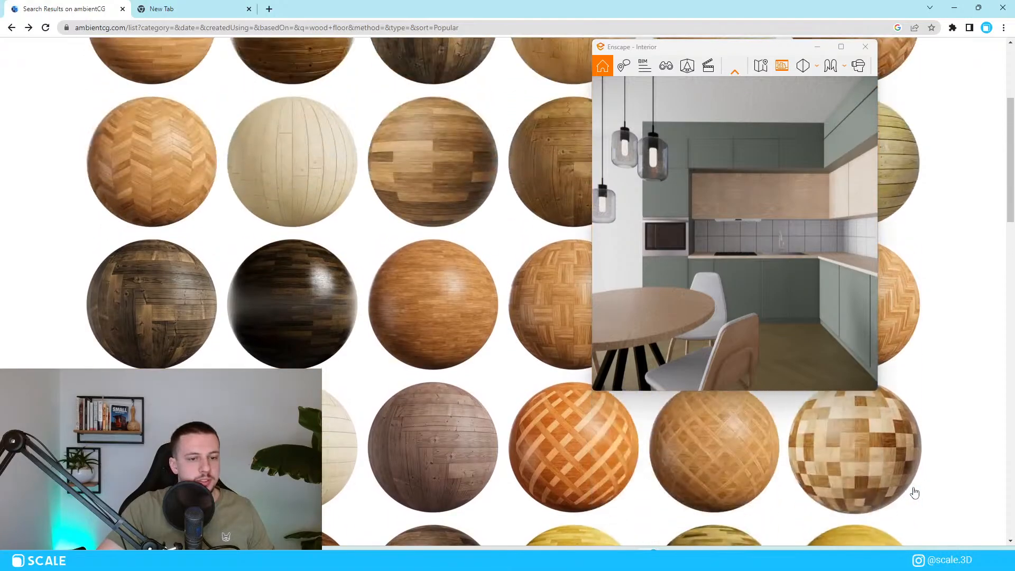
scroll(941, 491, "down", 1)
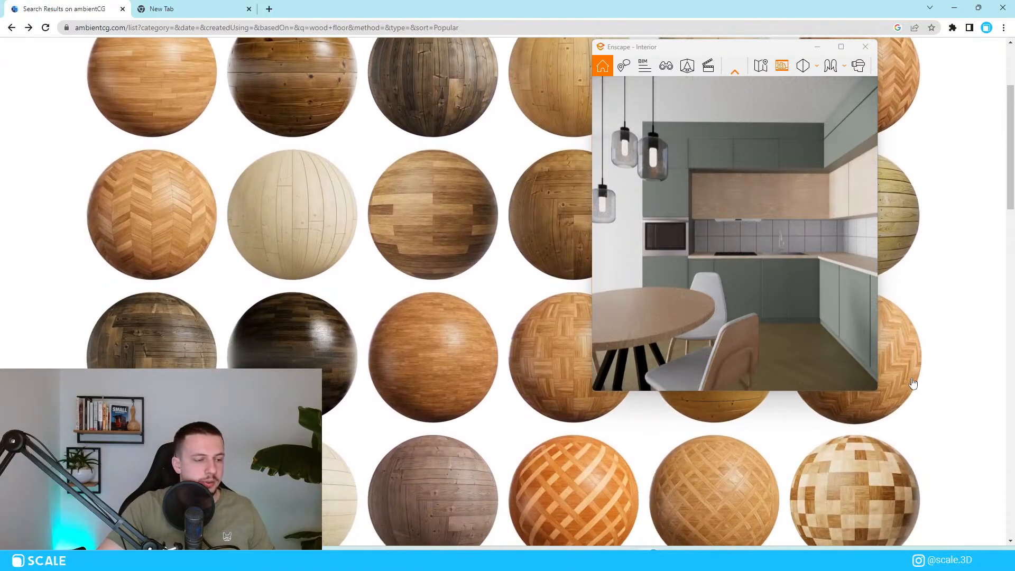
scroll(317, 391, "up", 2)
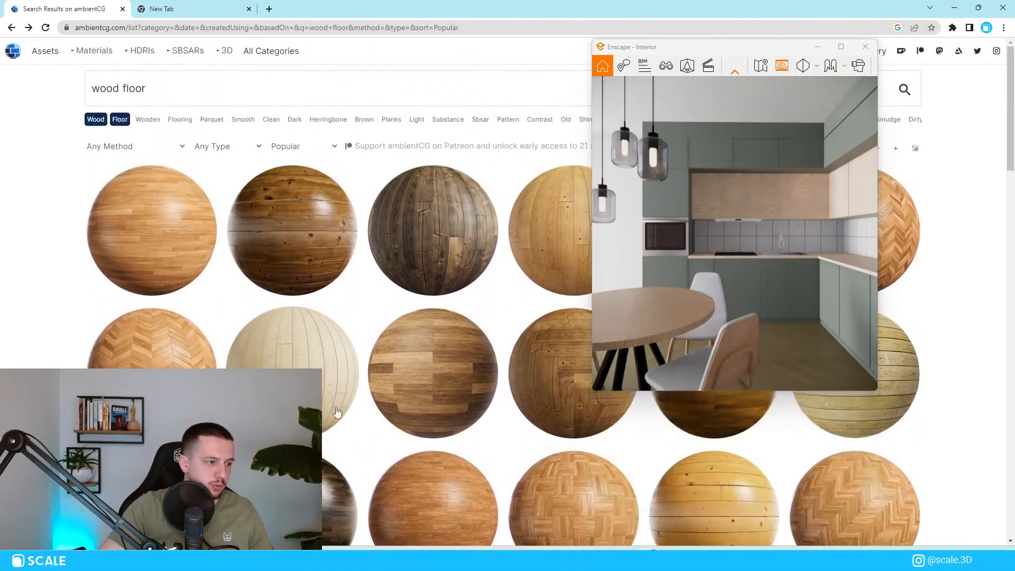
scroll(344, 414, "down", 2)
scroll(374, 359, "up", 1)
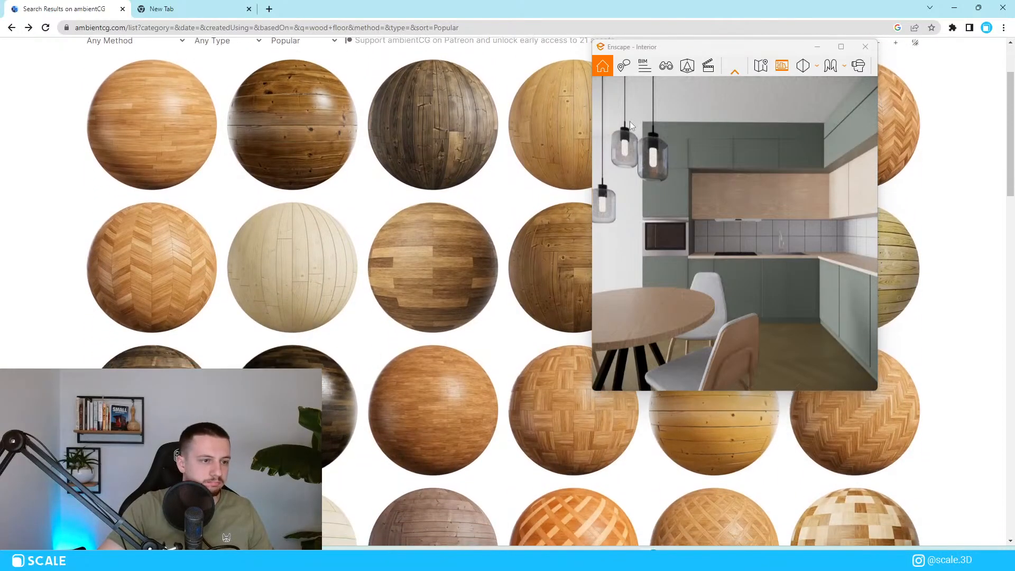
left_click(564, 269)
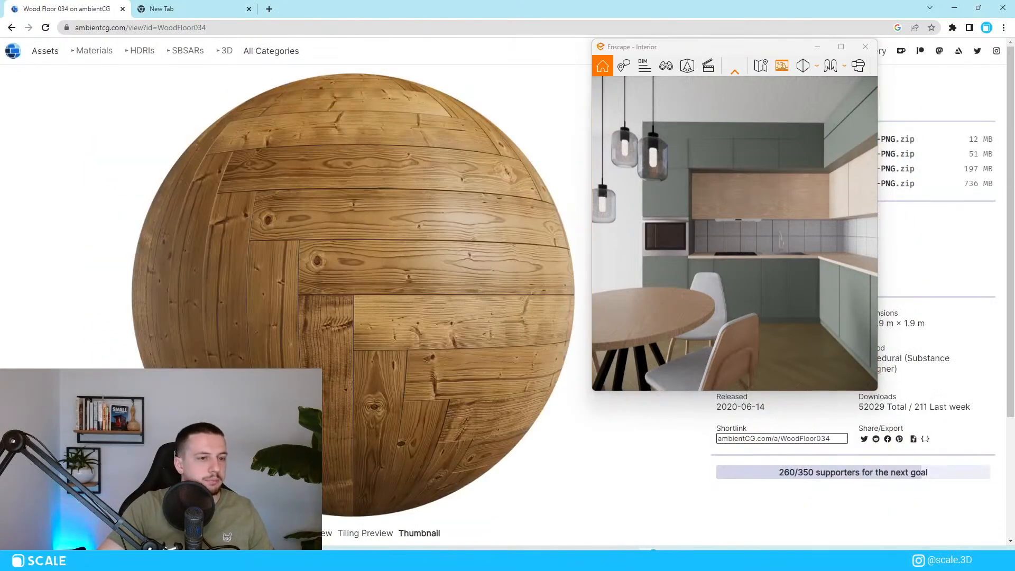
left_click(11, 29)
Open the pale Wood Floor 036 material, move the Enscape window clear of its download list, and download the 2K-JPG version.
scroll(360, 296, "down", 3)
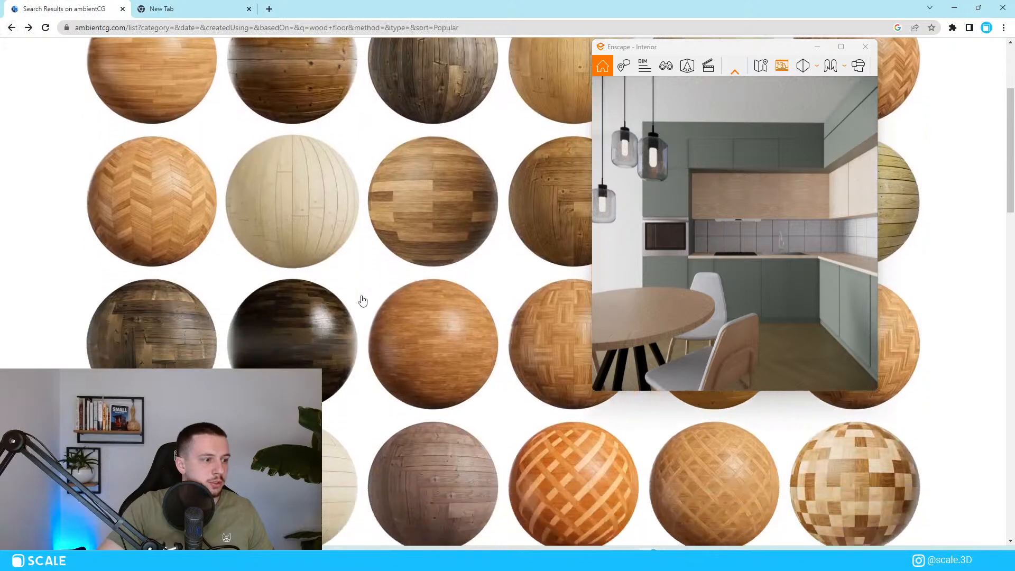
left_click(335, 393)
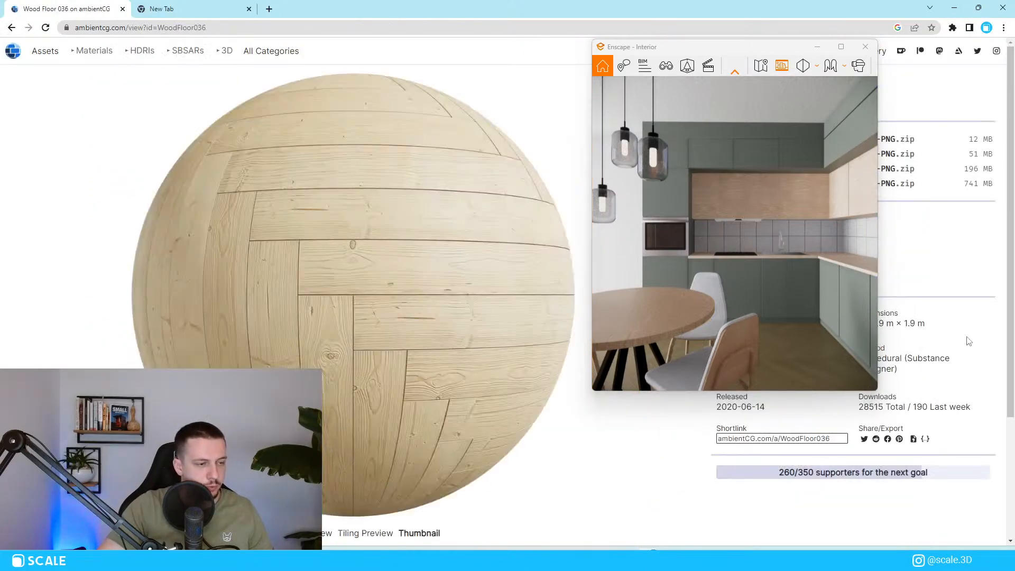
left_click_drag(757, 52, 586, 55)
left_click(739, 155)
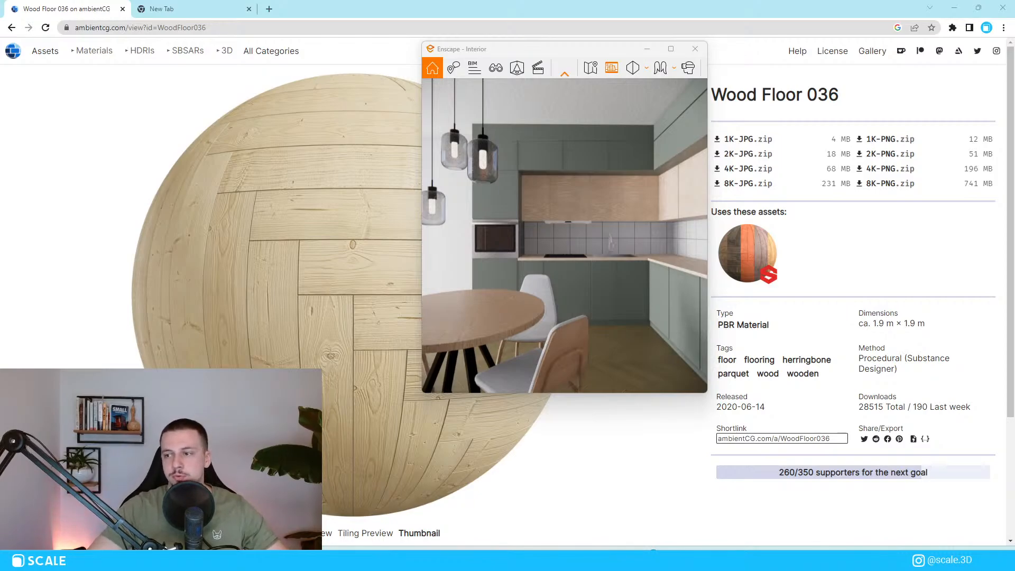
Restore the Enscape render to saved view 1 without View Management and pin the Enscape - Interior window on top of other windows.
left_click(158, 195)
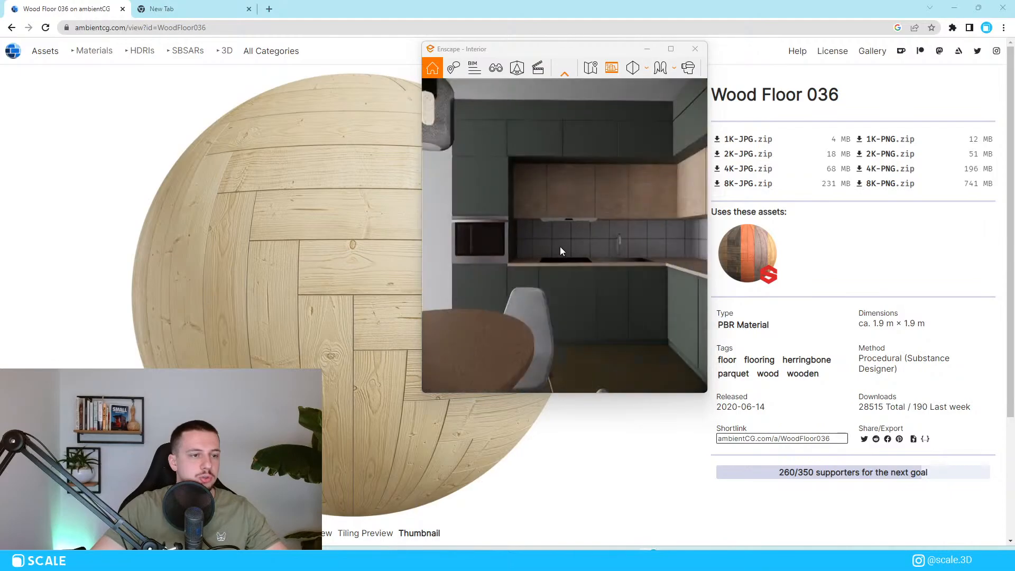
left_click(491, 61)
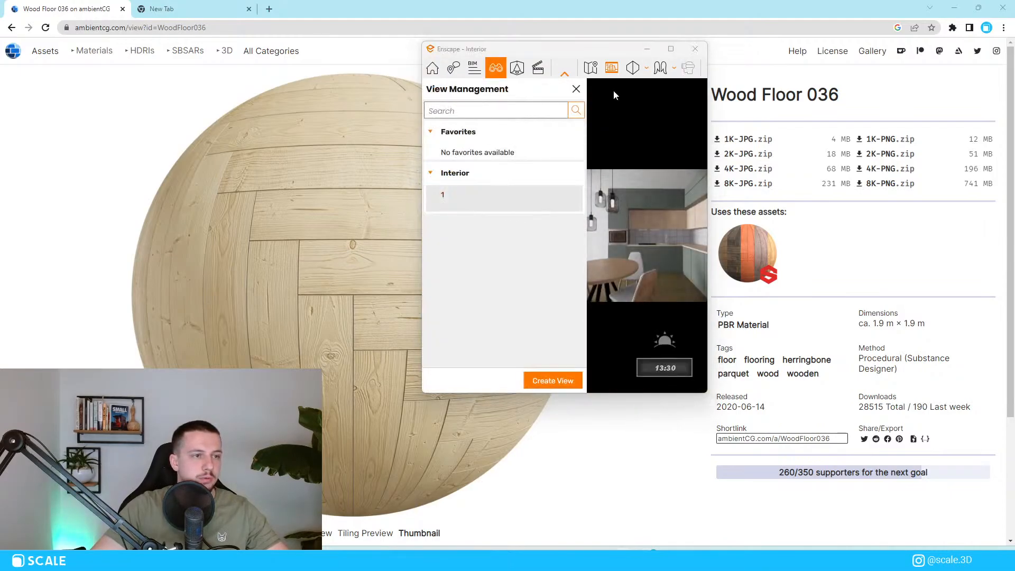
left_click(574, 87)
left_click(917, 559)
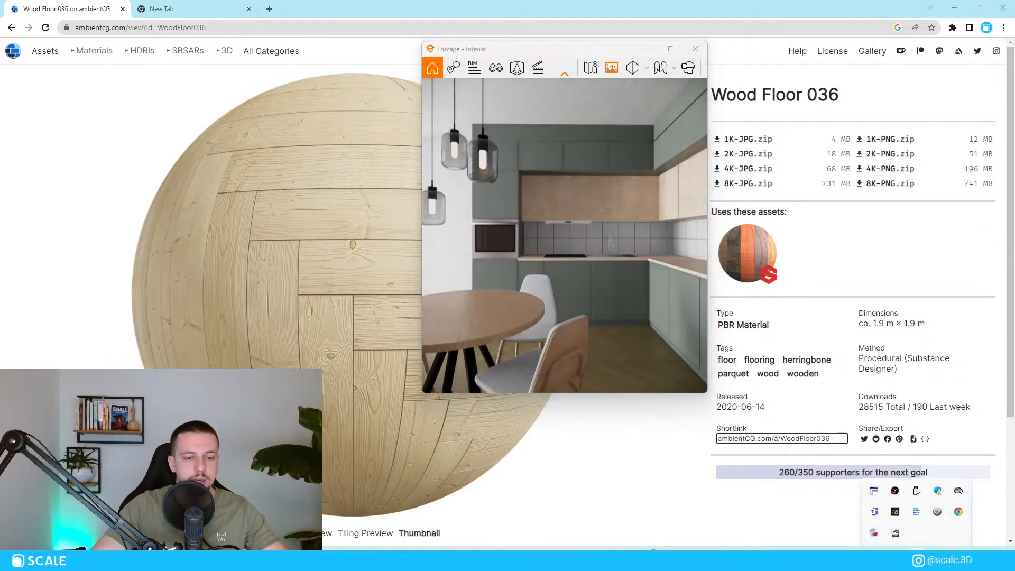
left_click(868, 483)
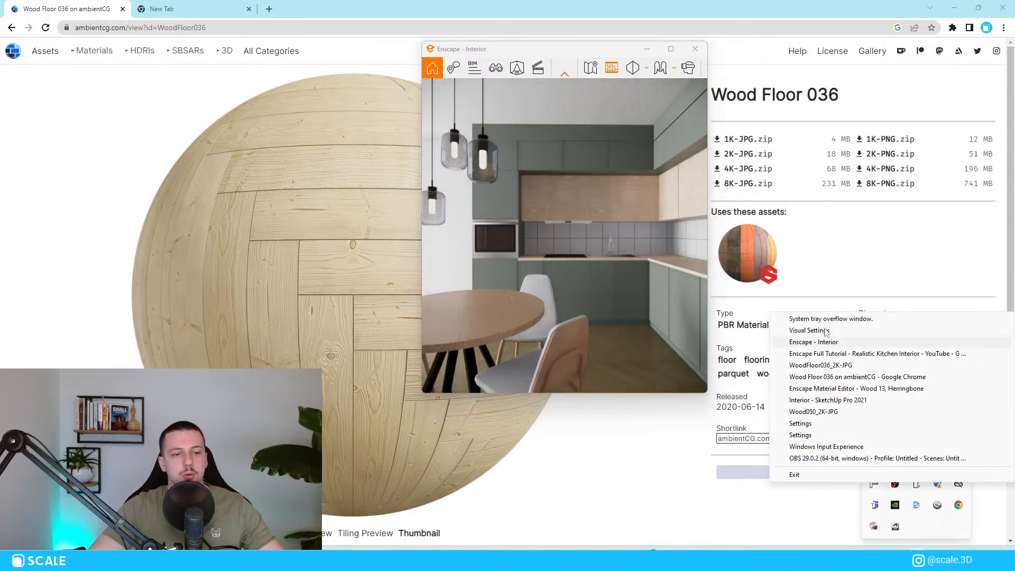
left_click(819, 342)
Return to SketchUp and replace the Wood 13, Herringbone texture image with WoodFloor036_2K_Color from the Desktop.
left_click(952, 8)
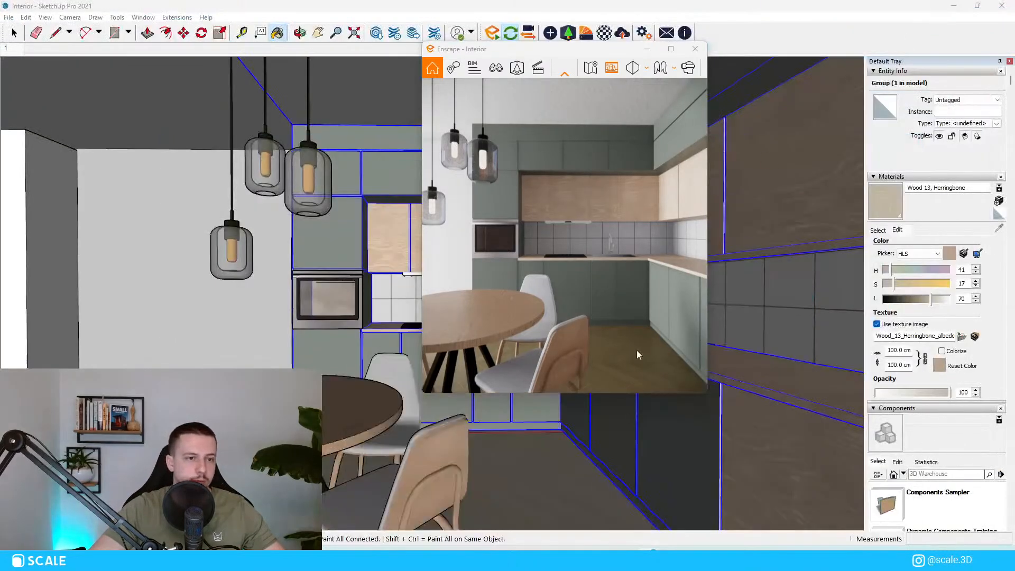
scroll(344, 407, "down", 5)
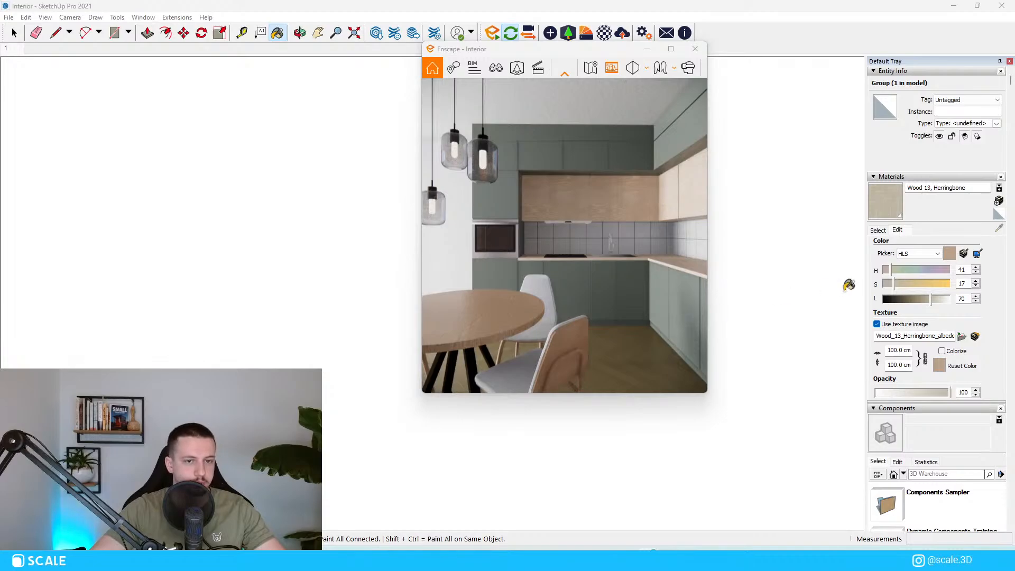
left_click(961, 339)
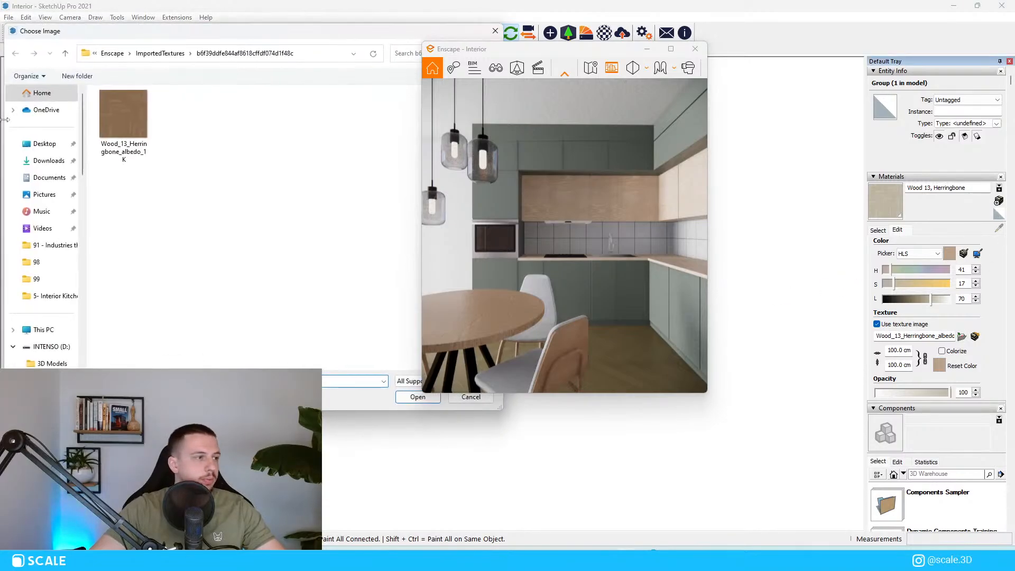
left_click(44, 144)
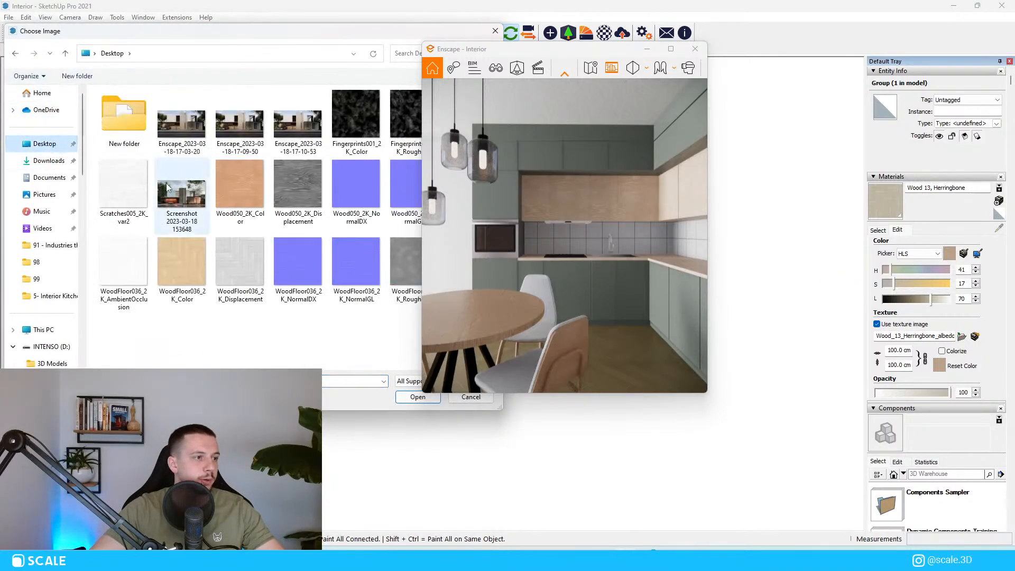
double_click(185, 258)
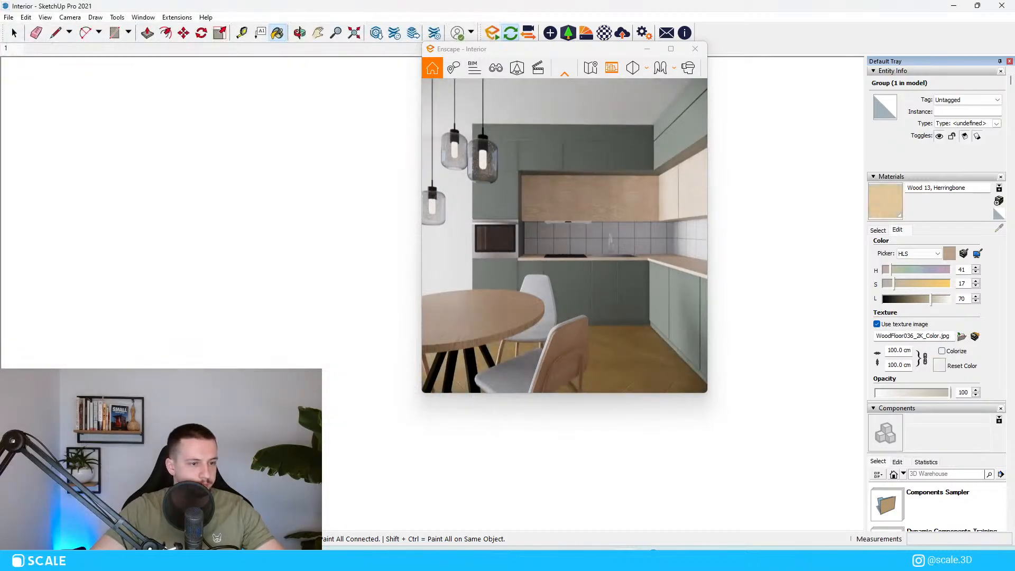
In the Enscape Material Editor, replace the Wood 13, Herringbone height map with WoodFloor036_2K_Displacement as a displacement map with an amount of 0.50.
scroll(124, 351, "up", 3)
middle_click_drag(103, 365, 138, 394)
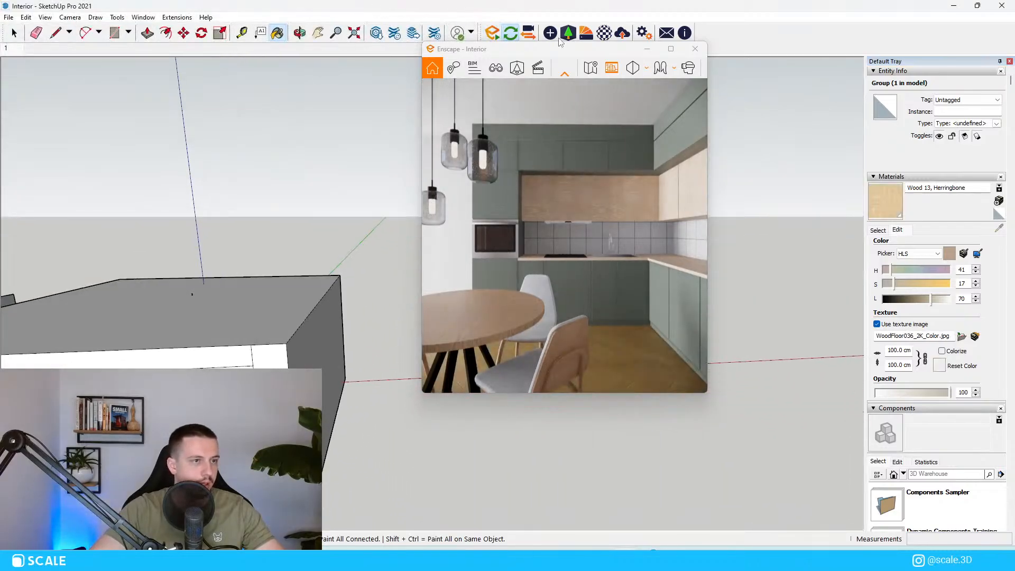
left_click(603, 33)
left_click(412, 299)
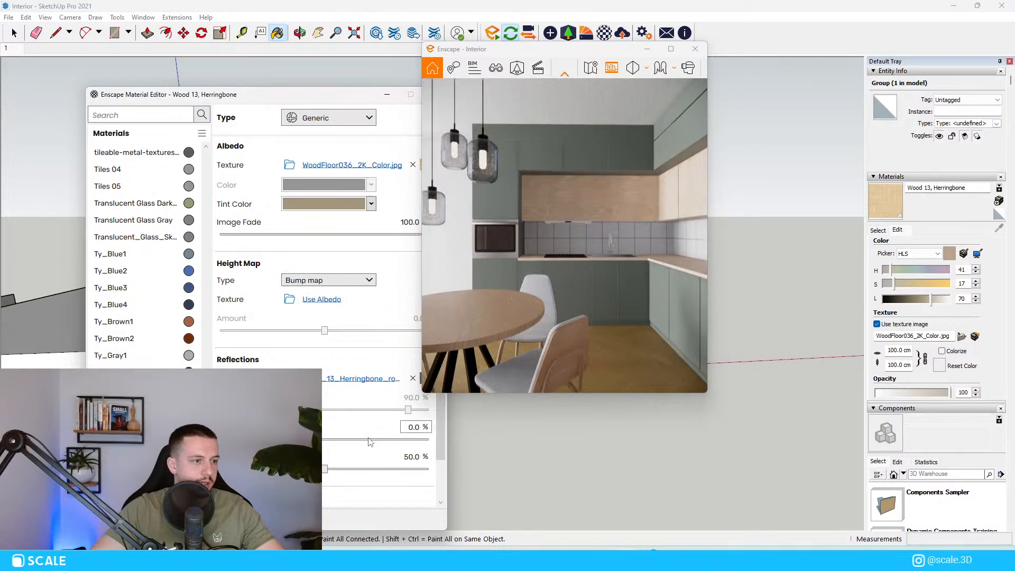
left_click(290, 299)
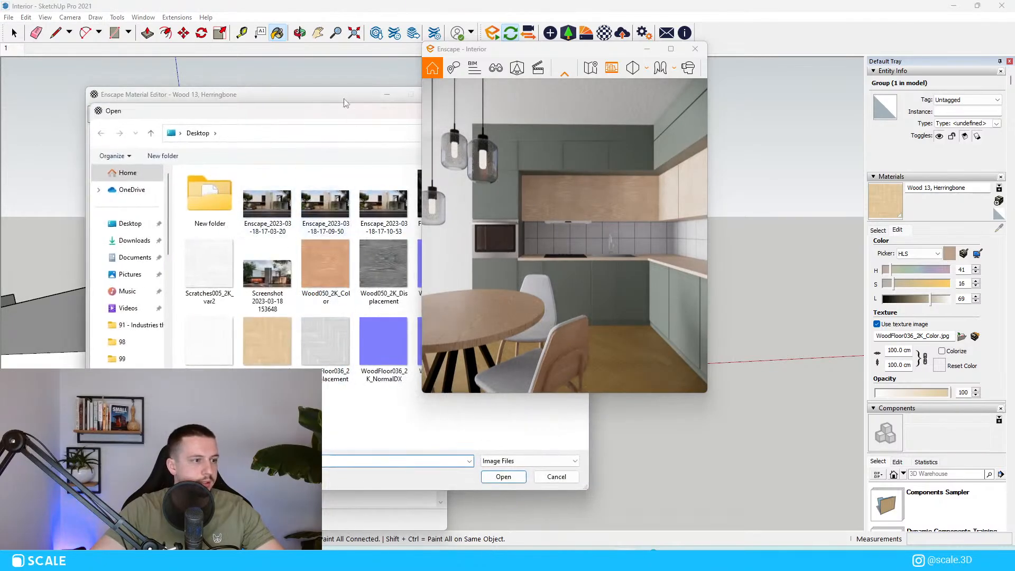
double_click(332, 335)
left_click(334, 286)
left_click(361, 316)
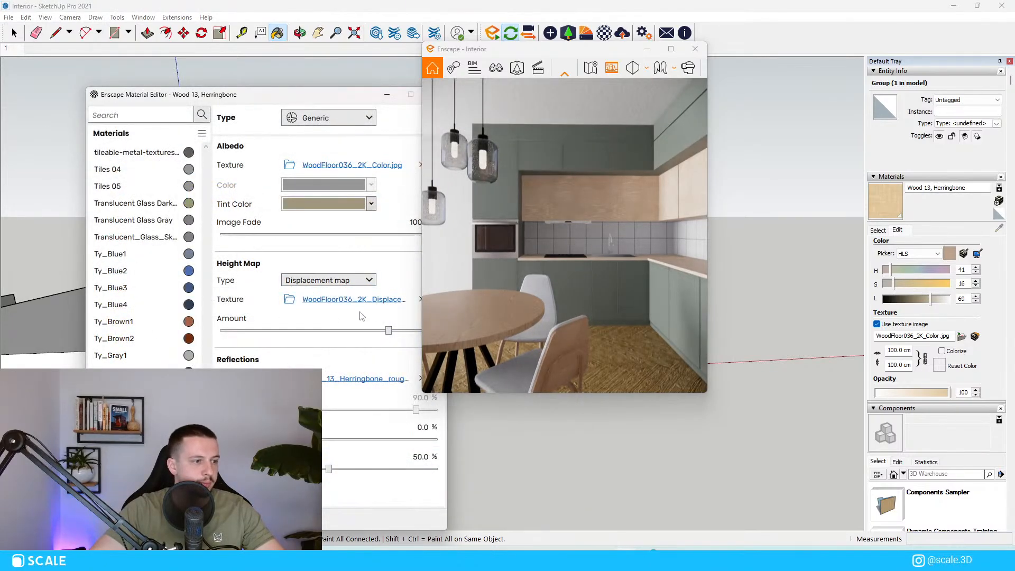
left_click_drag(341, 99, 214, 74)
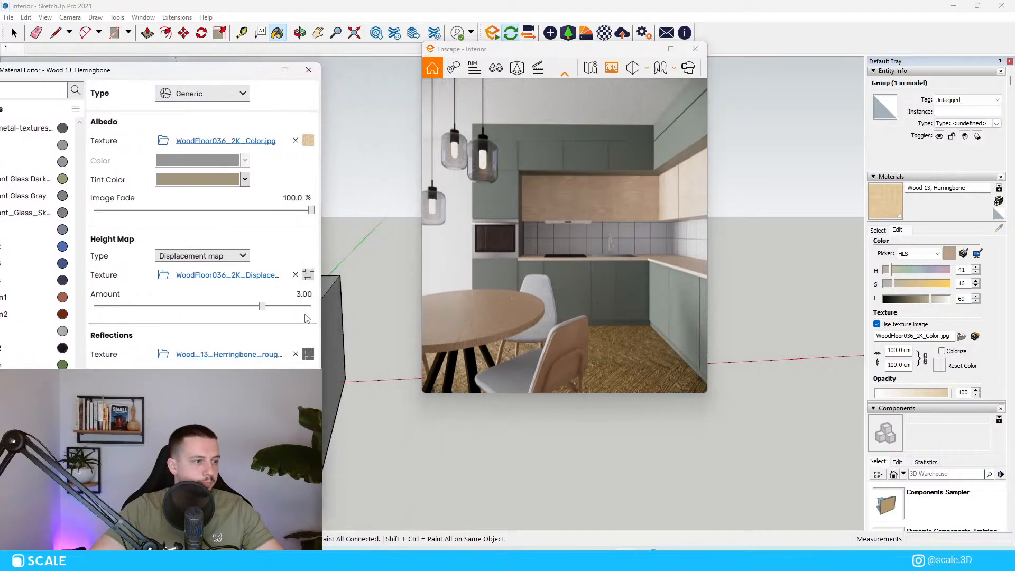
type("0.50")
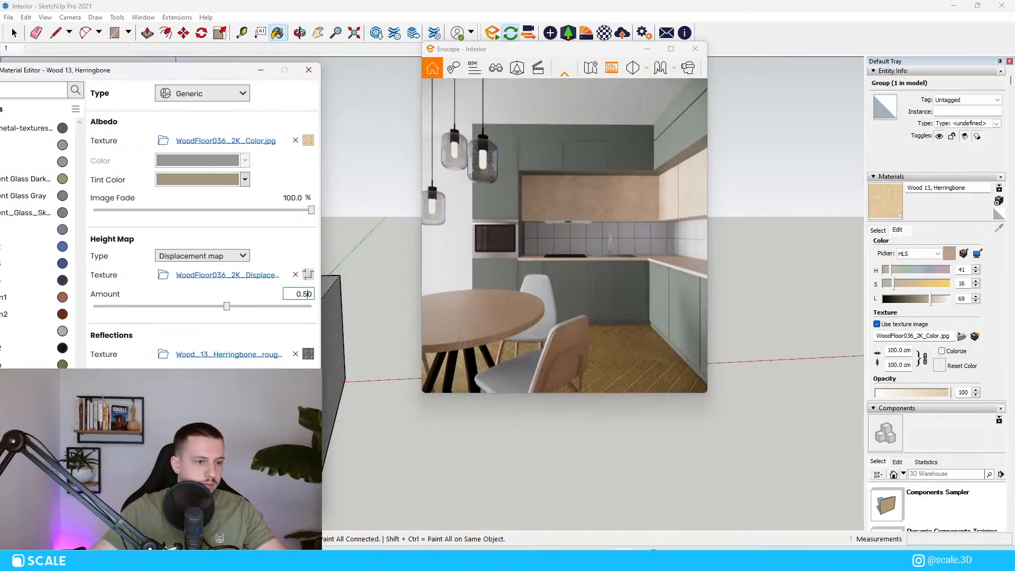
Set the Wood 13, Herringbone displacement map amount to 0.08.
mouse_move(315, 275)
key("BackSpace")
key("BackSpace")
type("0")
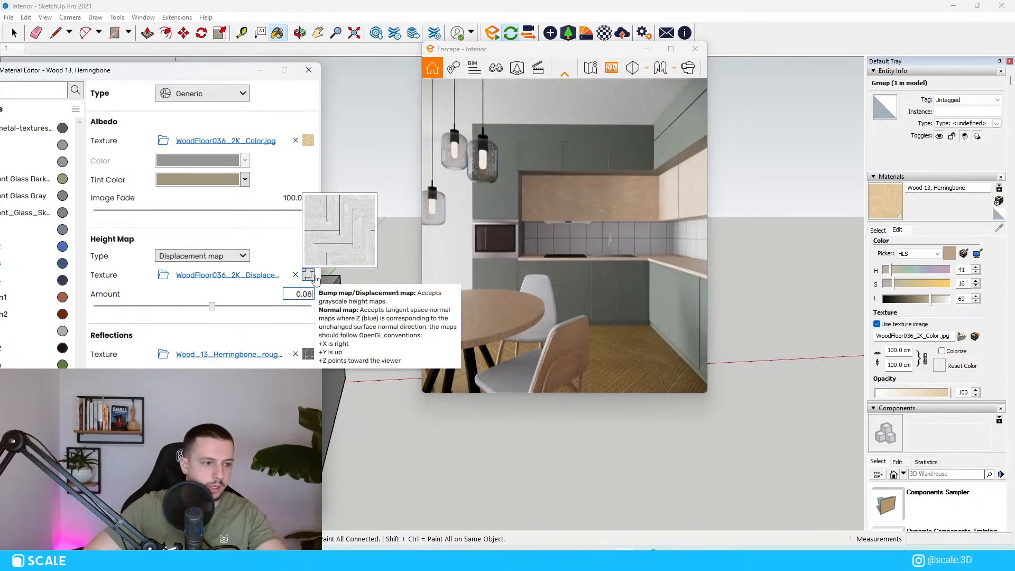
type("8")
scroll(475, 496, "down", 5)
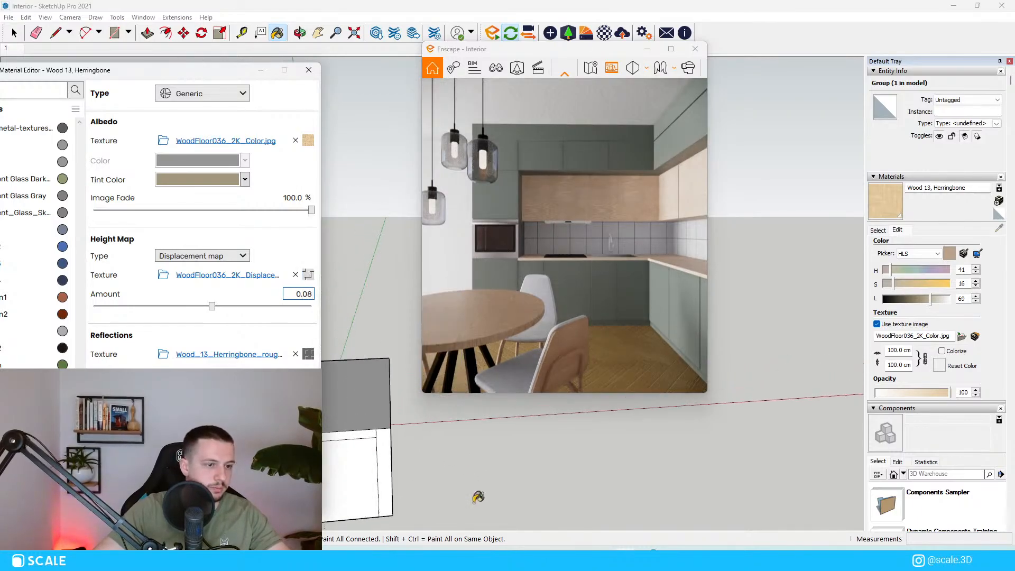
Replace the Wood 13, Herringbone reflections texture with WoodFloor036_2K_Roughness from the Desktop.
left_click(295, 354)
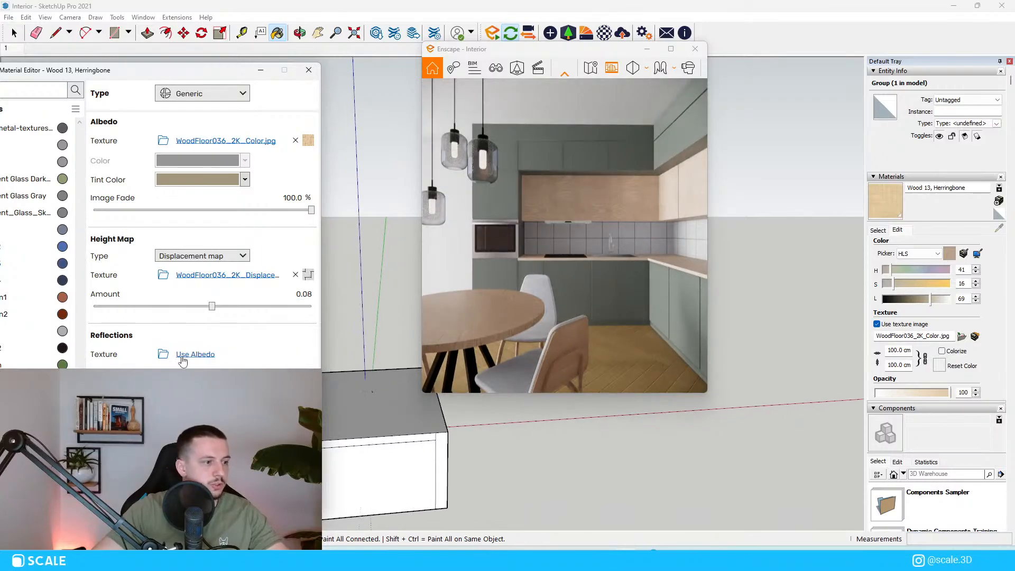
left_click(163, 354)
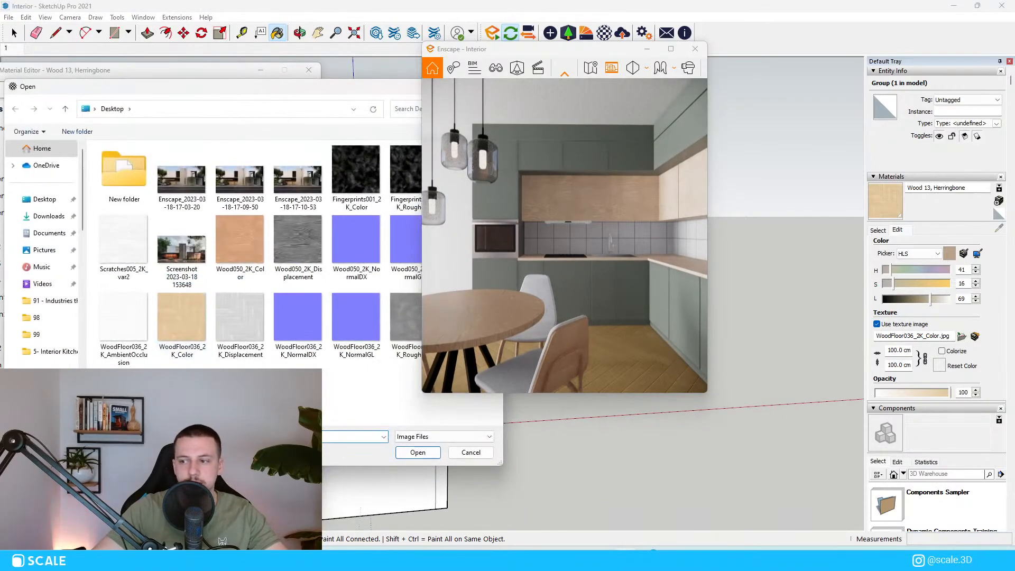
double_click(393, 334)
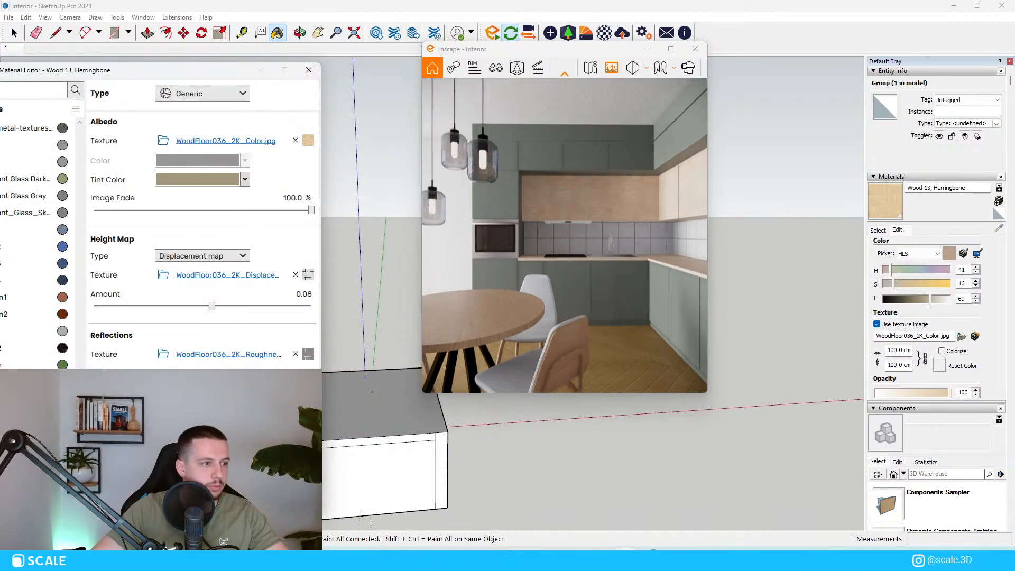
Set the Wood 13, Herringbone tint colour to white, close the Enscape Material Editor, and scale the texture to 70 cm wide.
left_click(245, 179)
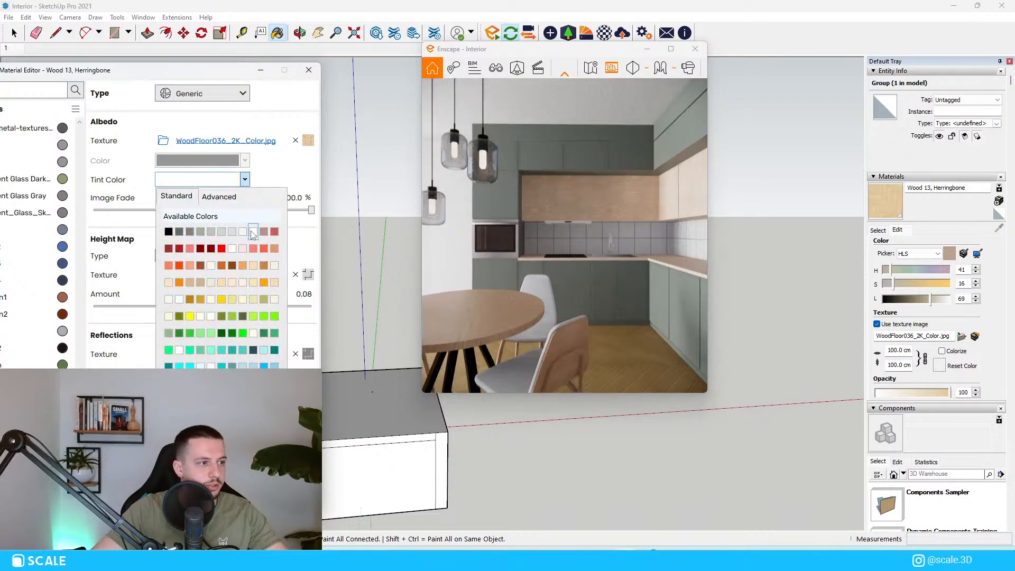
left_click(247, 236)
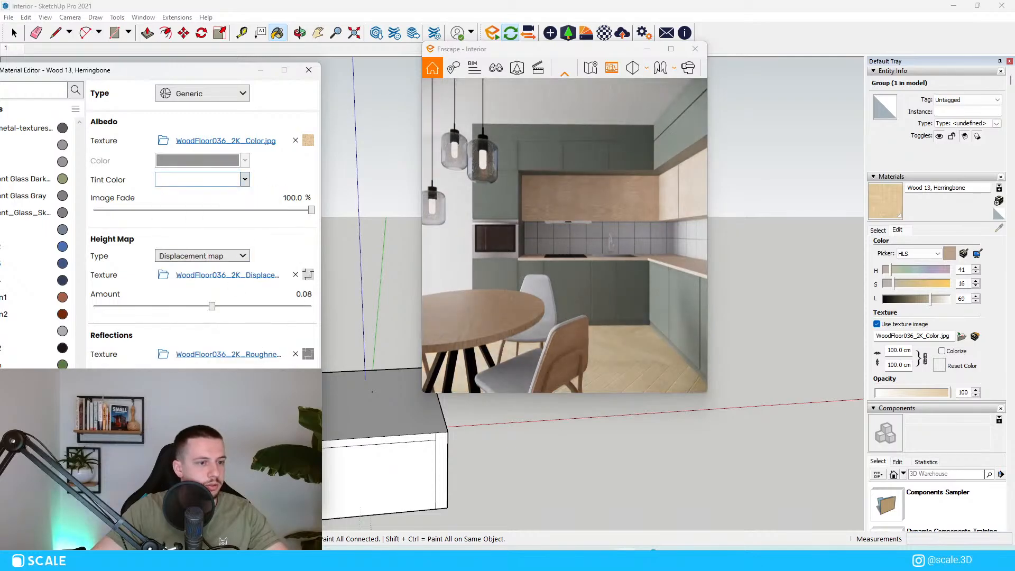
left_click(309, 70)
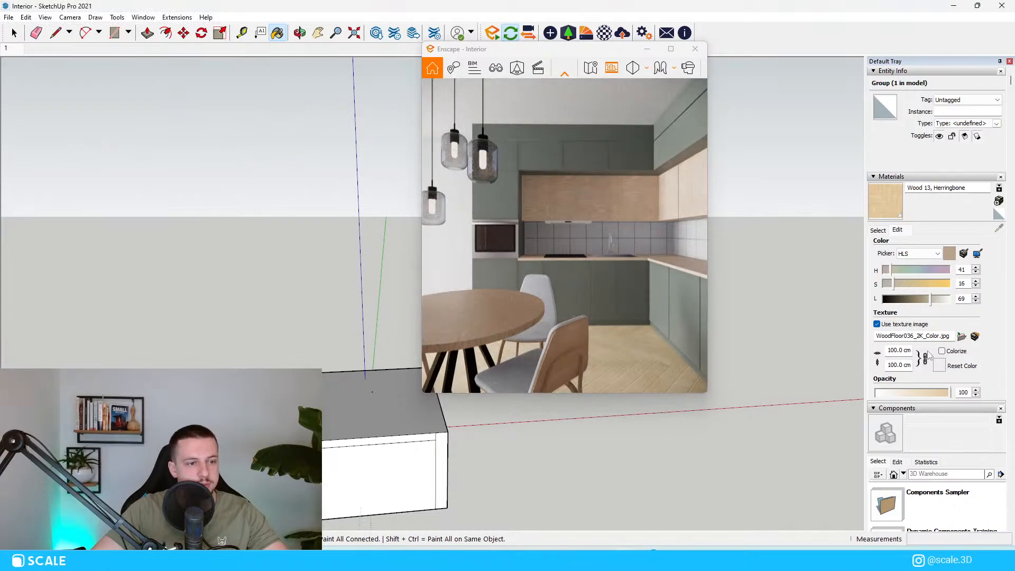
left_click_drag(890, 350, 913, 350)
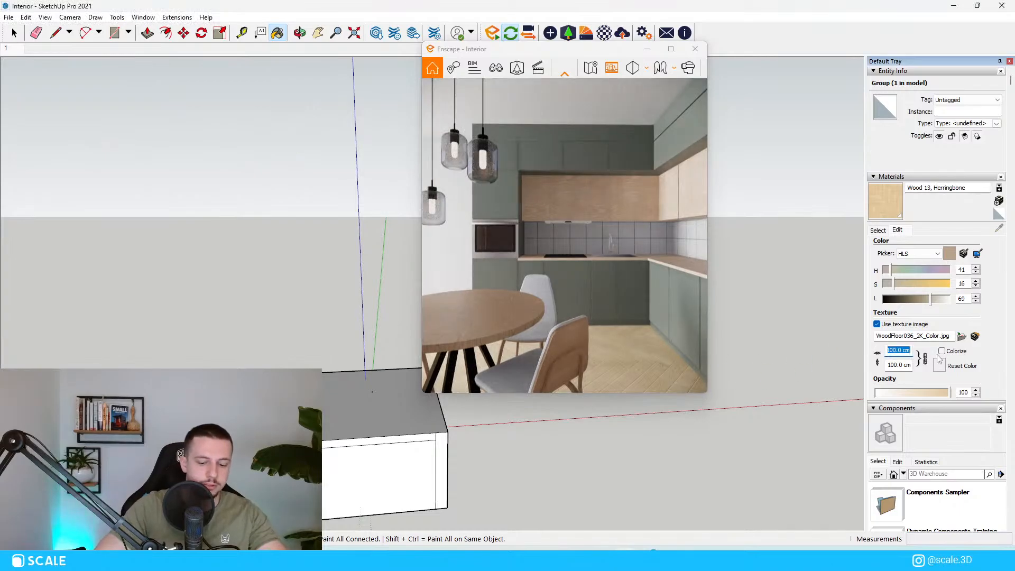
type("70")
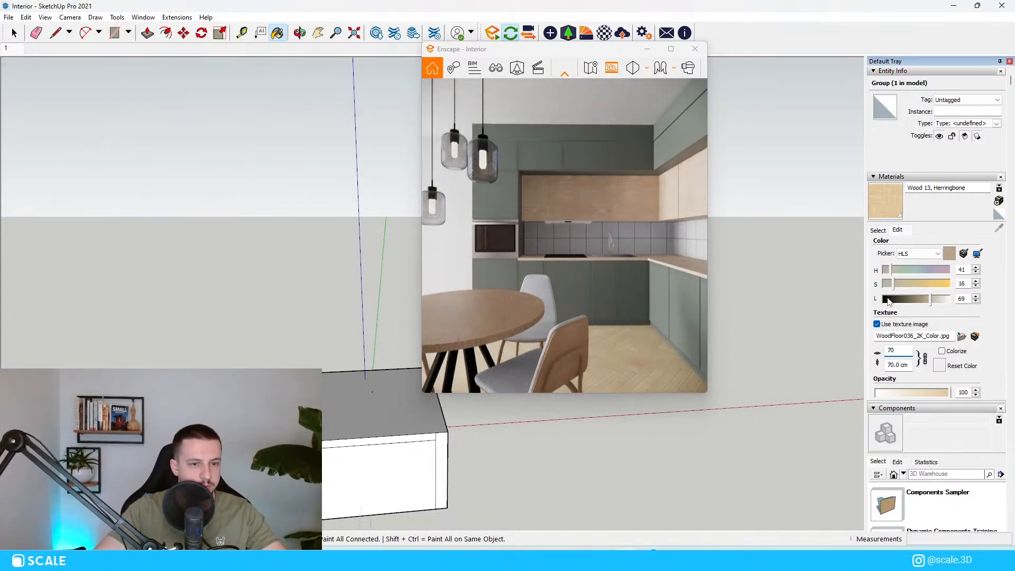
Experiment with the Wood 13, Herringbone colour, reset it, and retune it to hue 53, saturation 32 and lightness 71.
left_click(905, 286)
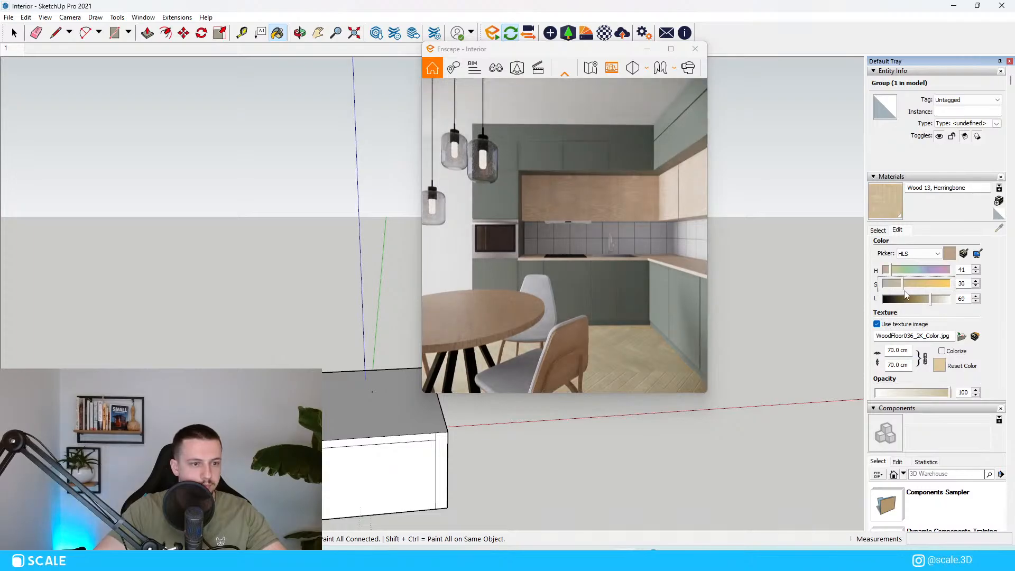
left_click_drag(928, 300, 886, 283)
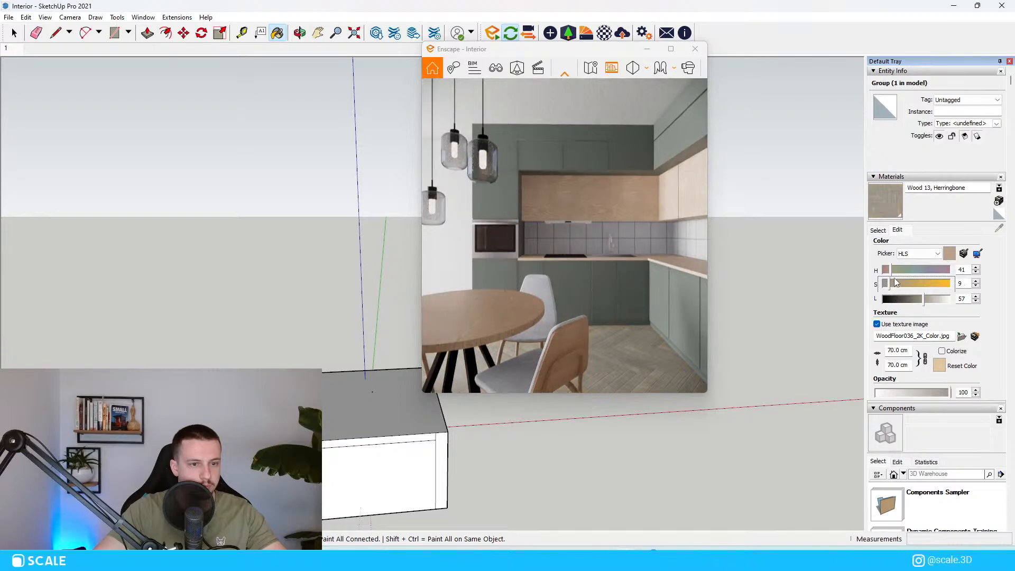
left_click_drag(891, 271, 887, 270)
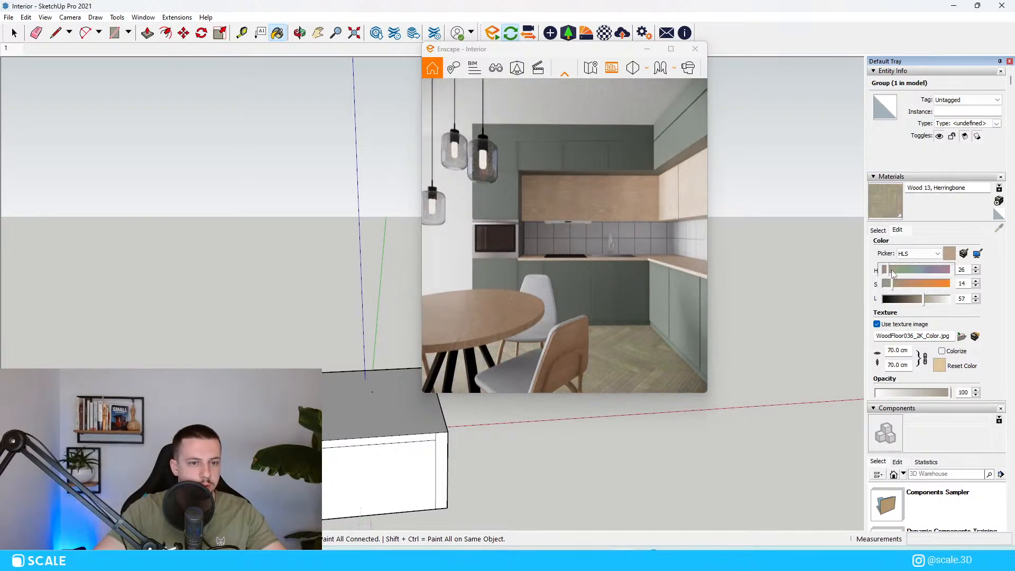
left_click(939, 366)
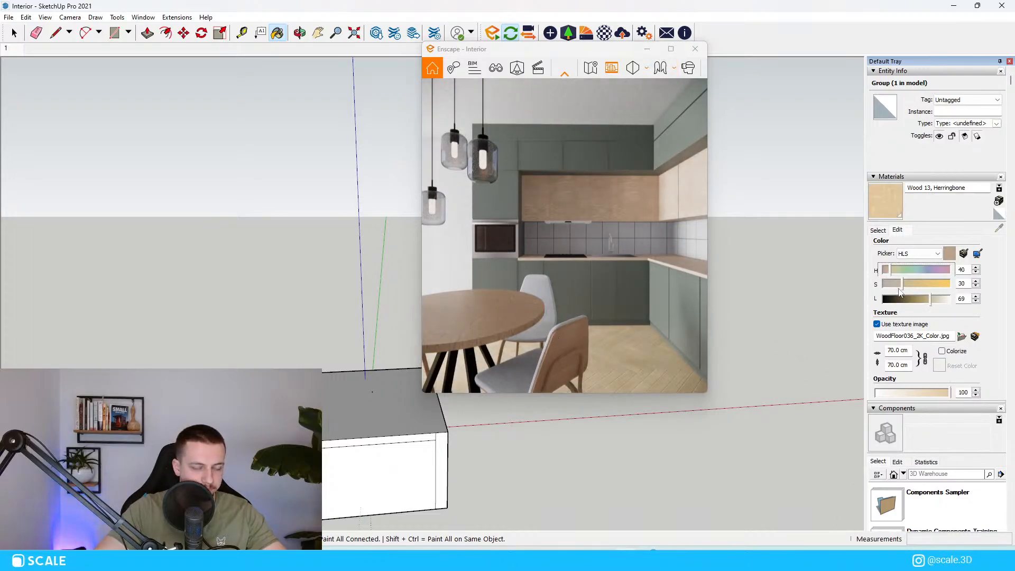
left_click_drag(900, 294, 894, 270)
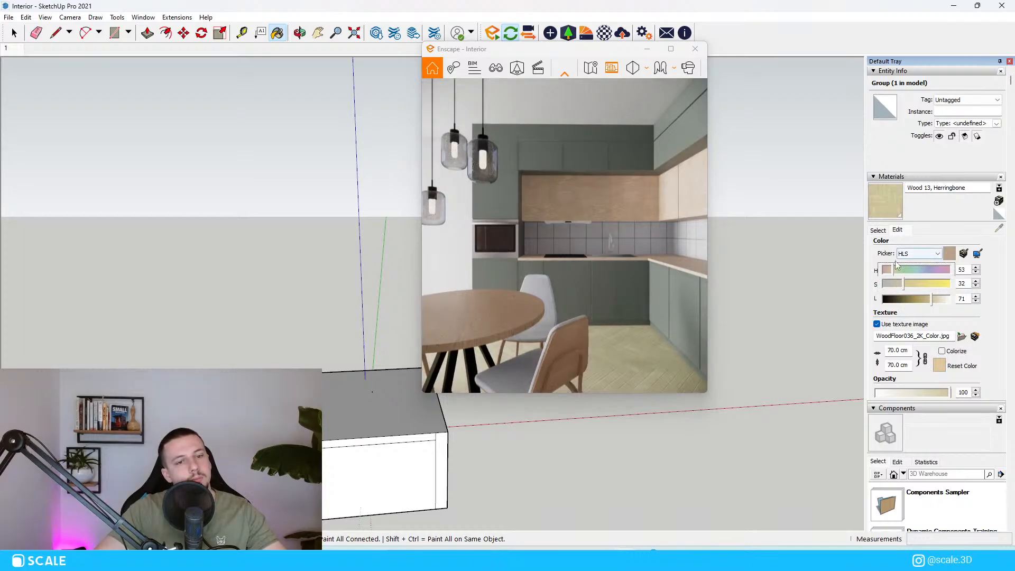
Import the Wood 06, Chevron material from the wood category of the Enscape Material Library and close the library.
left_click(584, 34)
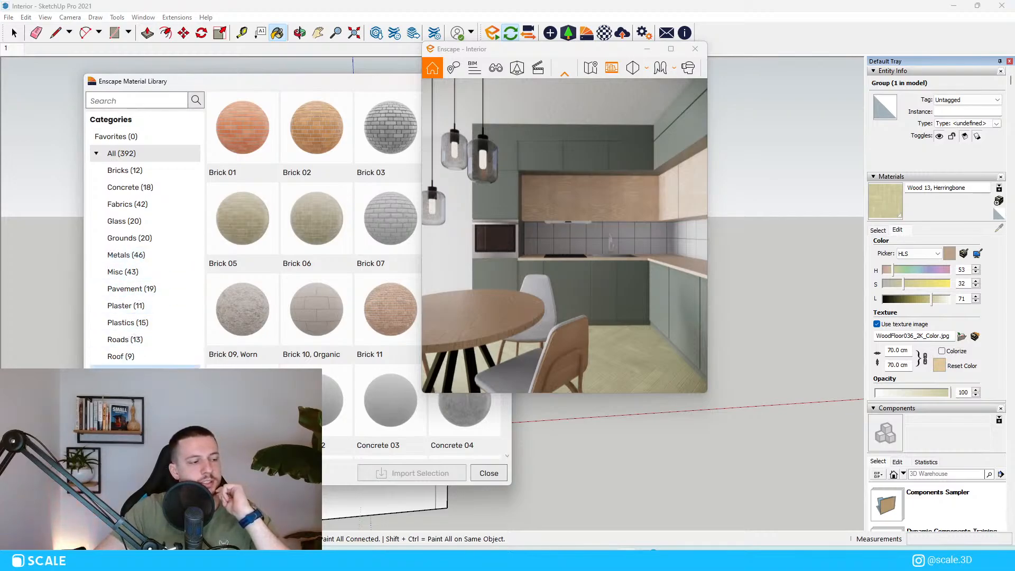
left_click(125, 424)
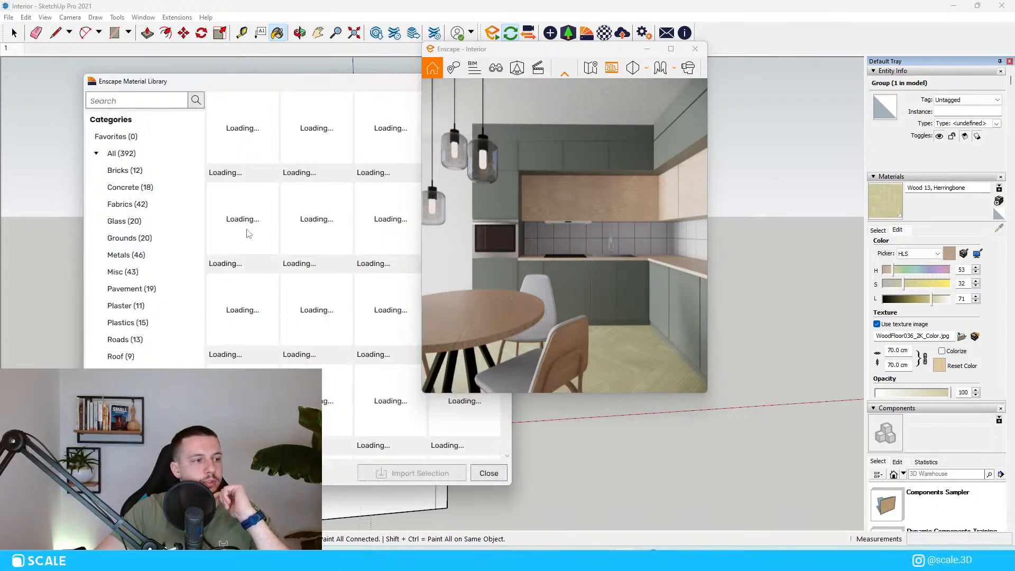
left_click(239, 303)
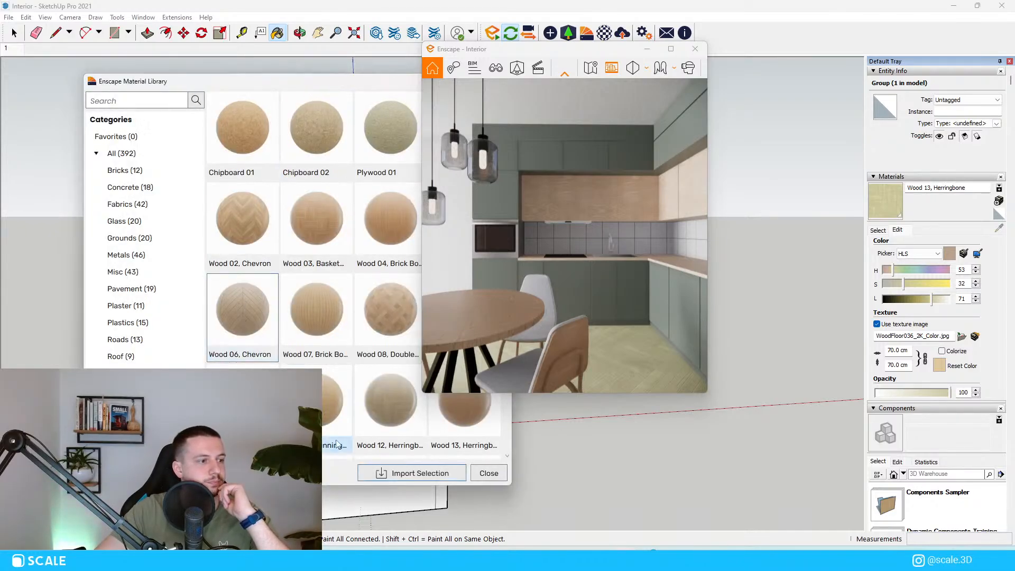
left_click(390, 473)
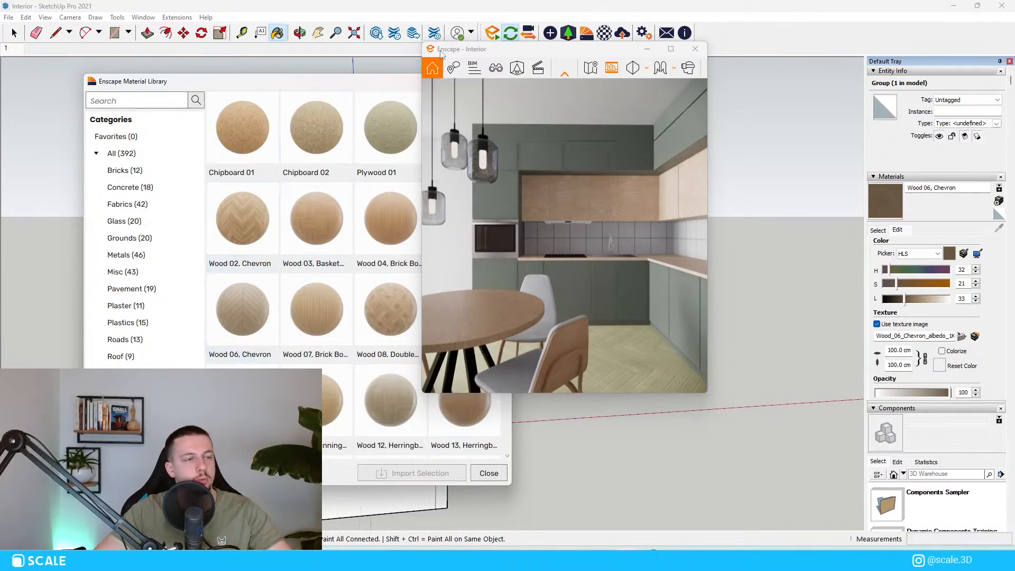
left_click_drag(372, 84, 296, 75)
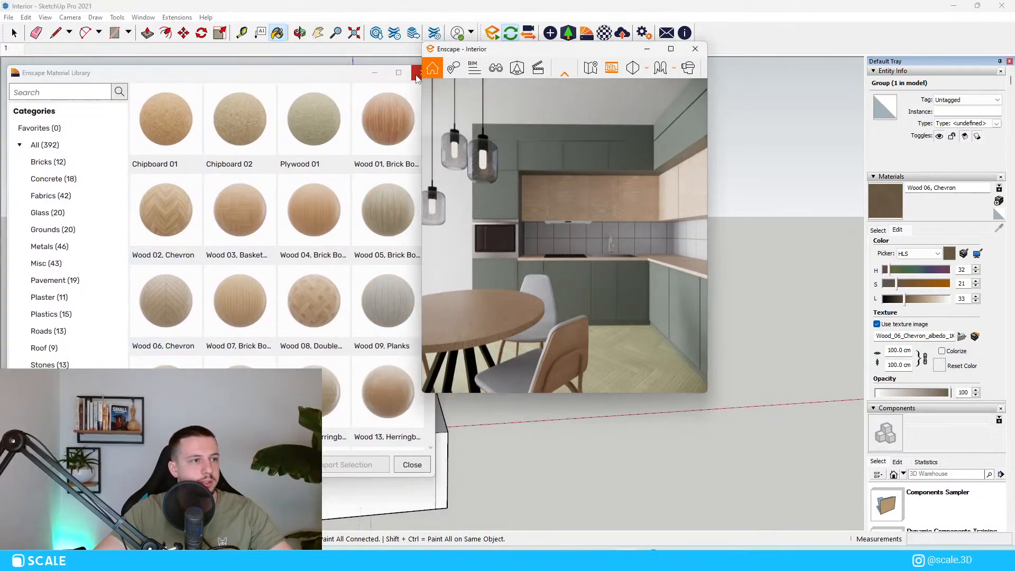
left_click(417, 73)
Enter the room group and paint its floor face with Wood 06, Chevron.
key("space")
middle_click_drag(370, 423, 397, 412)
scroll(347, 455, "up", 2)
double_click(348, 456)
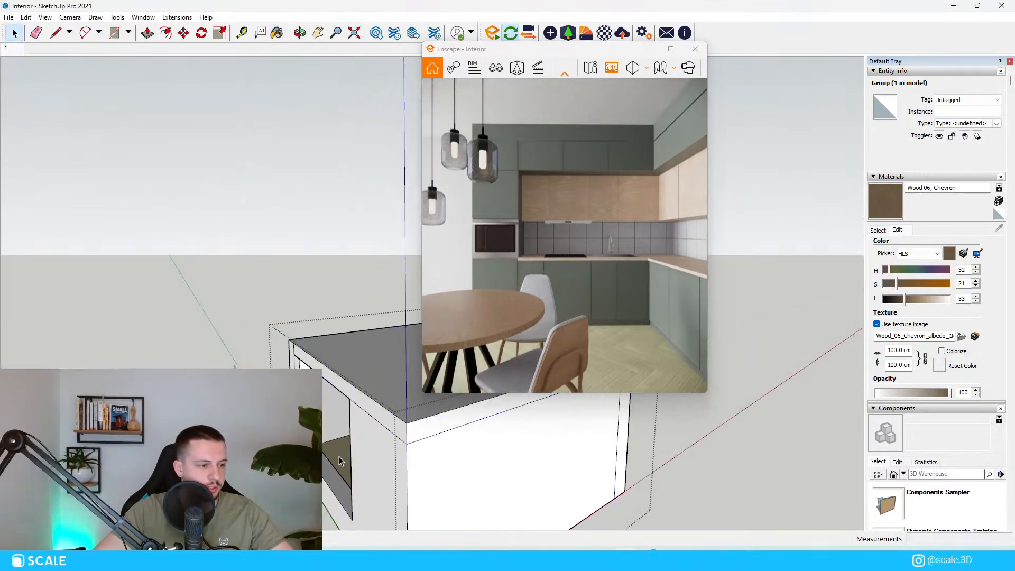
key("b")
left_click(339, 456)
middle_click_drag(340, 455, 422, 469)
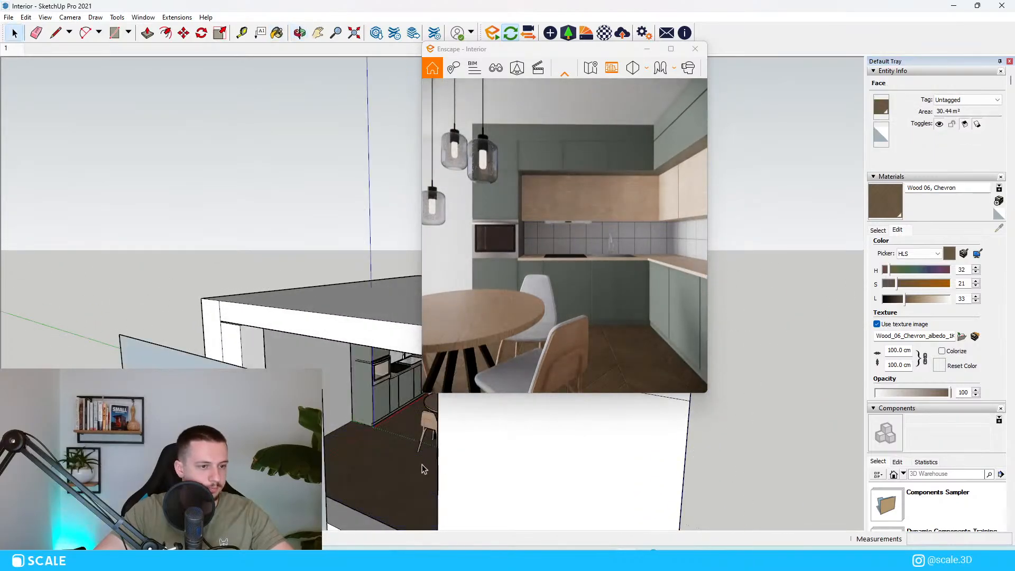
Rotate the chevron texture on the floor face about a quarter turn using texture positioning, and leave the room group.
key("space")
key("Escape")
key("ctrl+a")
right_click(395, 483)
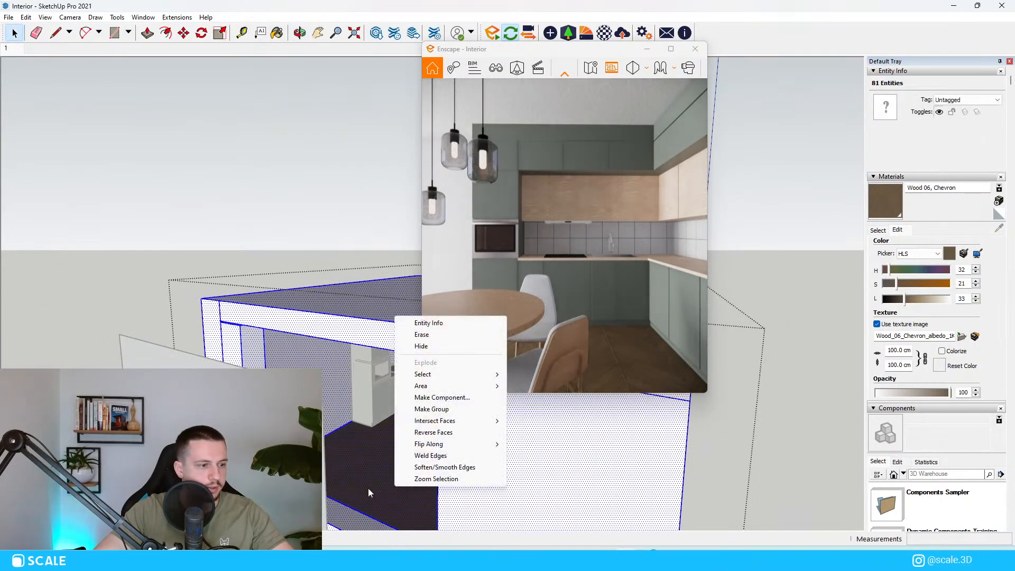
left_click(388, 481)
right_click(388, 481)
mouse_move(423, 455)
left_click(525, 451)
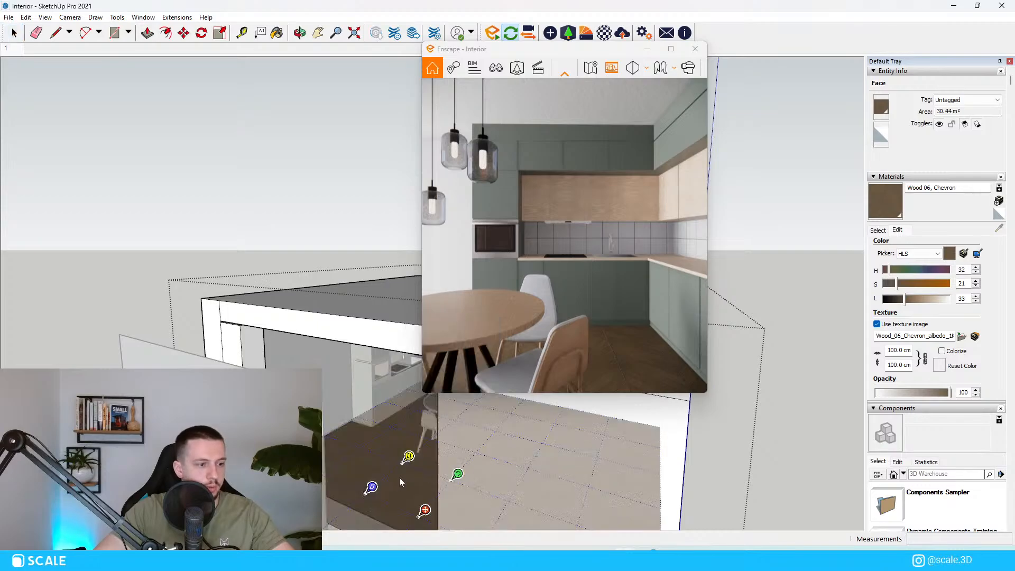
left_click_drag(457, 474, 366, 485)
left_click(779, 458)
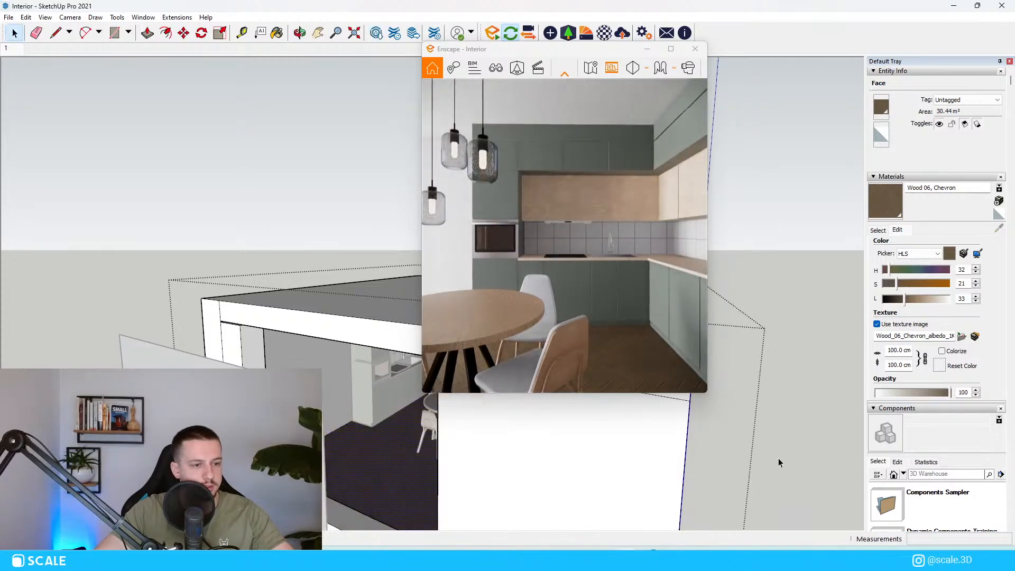
left_click(779, 458)
Lighten and slightly desaturate the Wood 06, Chevron colour to saturation 20 and lightness 53.
mouse_move(779, 458)
middle_mouse_down()
mouse_move(505, 449)
mouse_move(810, 394)
middle_mouse_up()
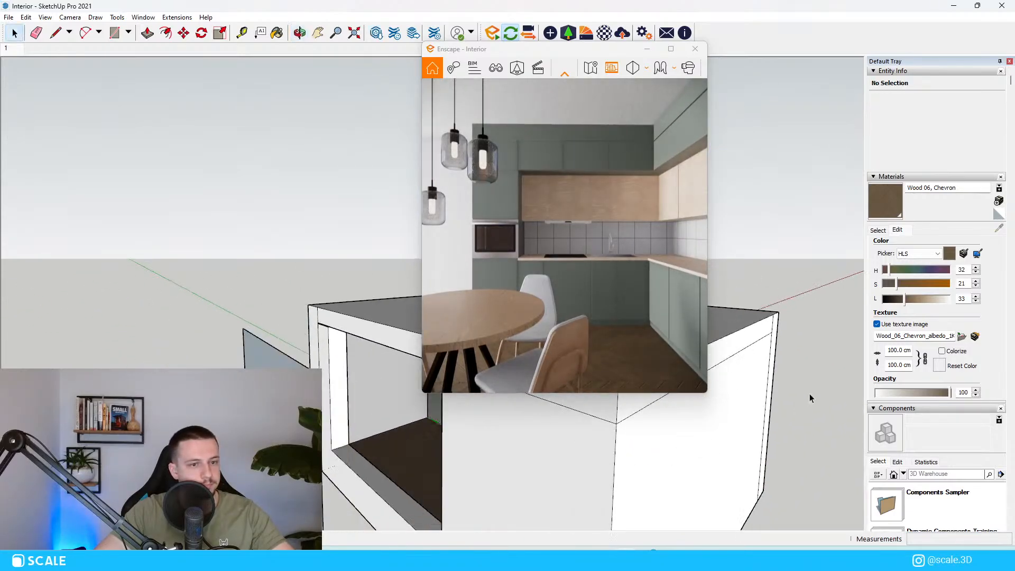
left_click(924, 299)
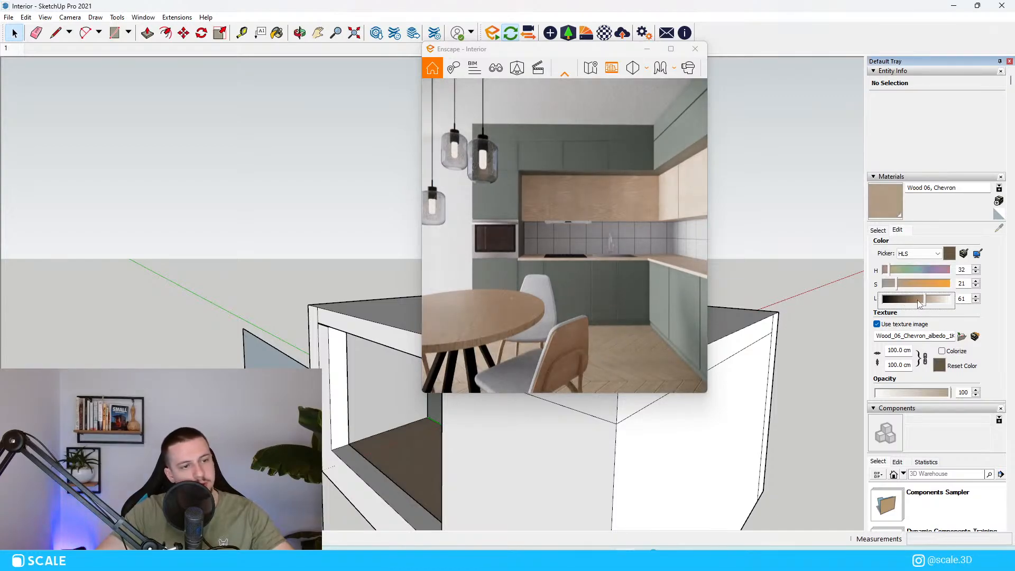
left_click(919, 300)
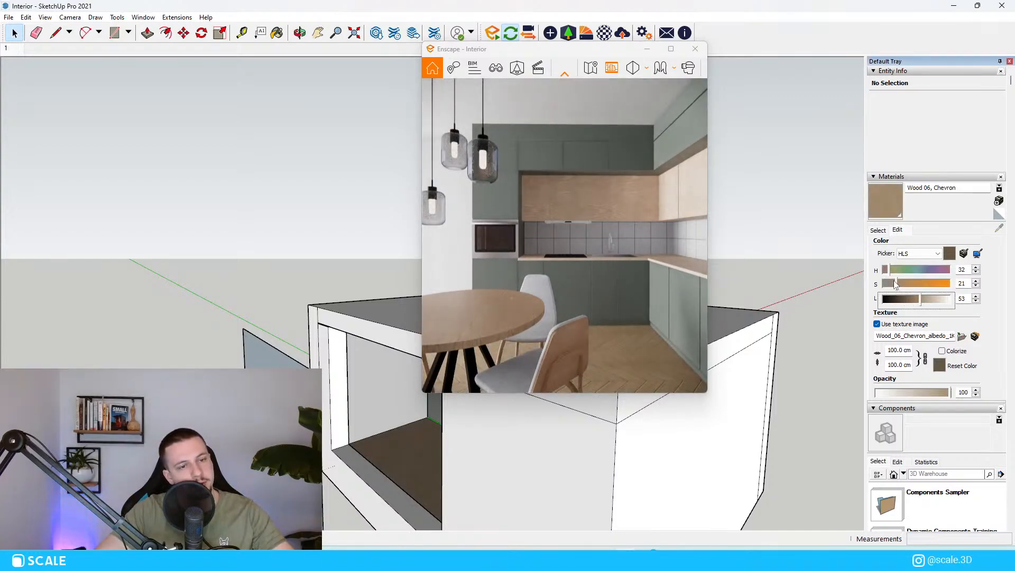
left_click(888, 284)
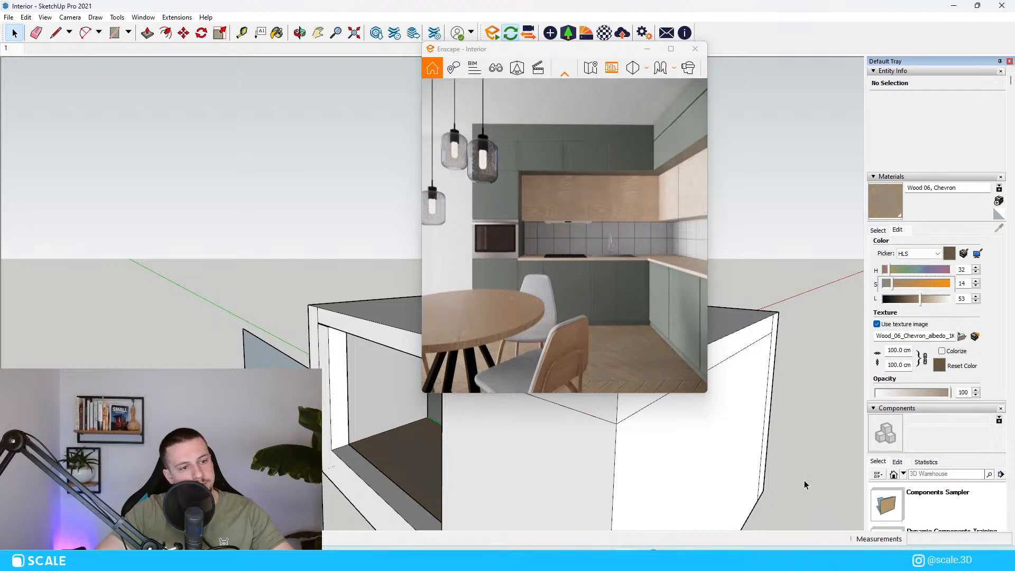
left_click(897, 285)
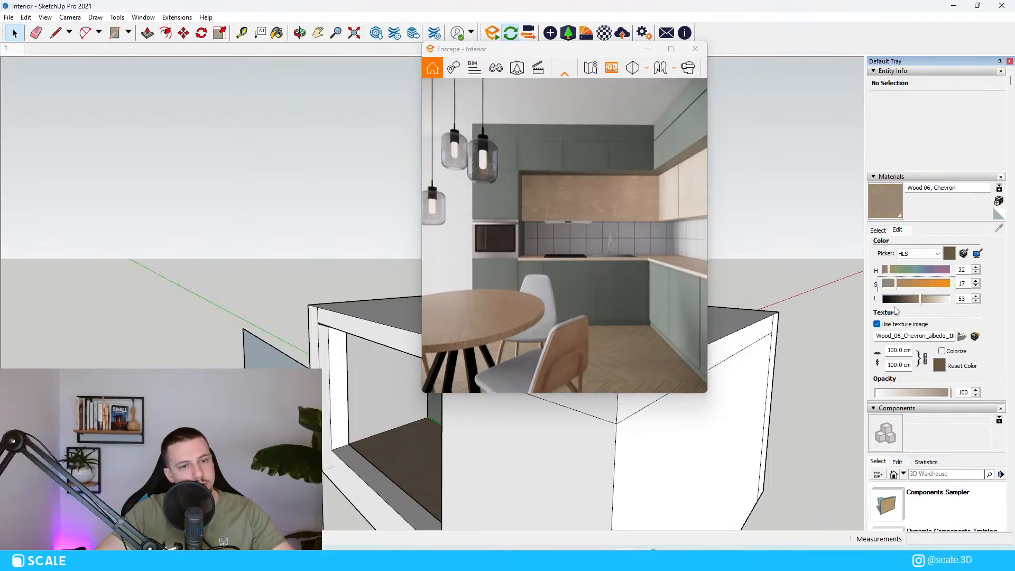
left_click_drag(894, 307, 897, 307)
Examine the maximized Enscape render, move its window out of the way, and view the kitchen's tiled backsplash in the SketchUp model.
left_click(671, 48)
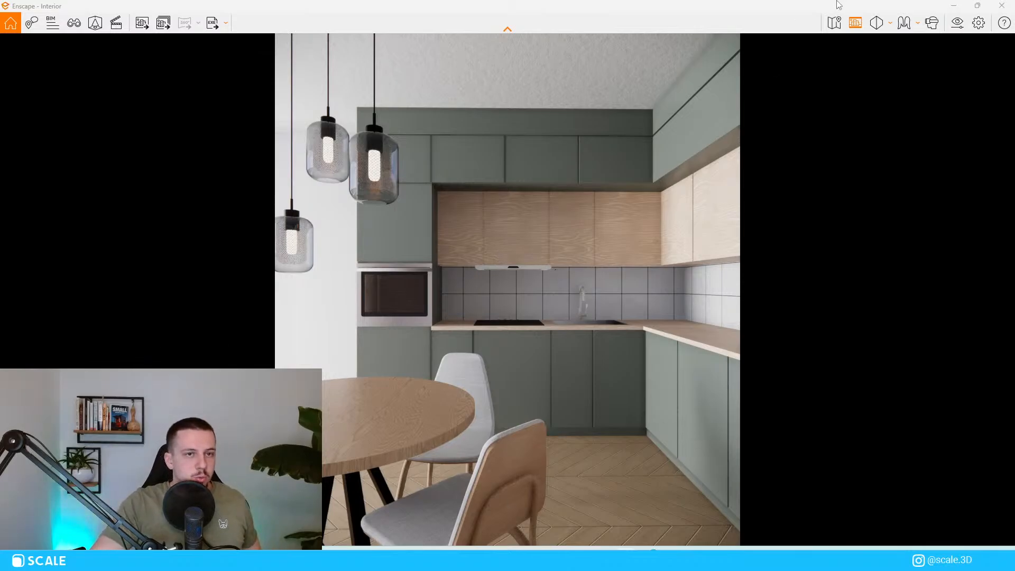
mouse_move(598, 6)
left_mouse_down()
mouse_move(671, 158)
mouse_move(732, 55)
left_mouse_up()
scroll(384, 270, "down", 2)
scroll(386, 344, "up", 5)
middle_click_drag(396, 357, 400, 361)
scroll(399, 361, "up", 6)
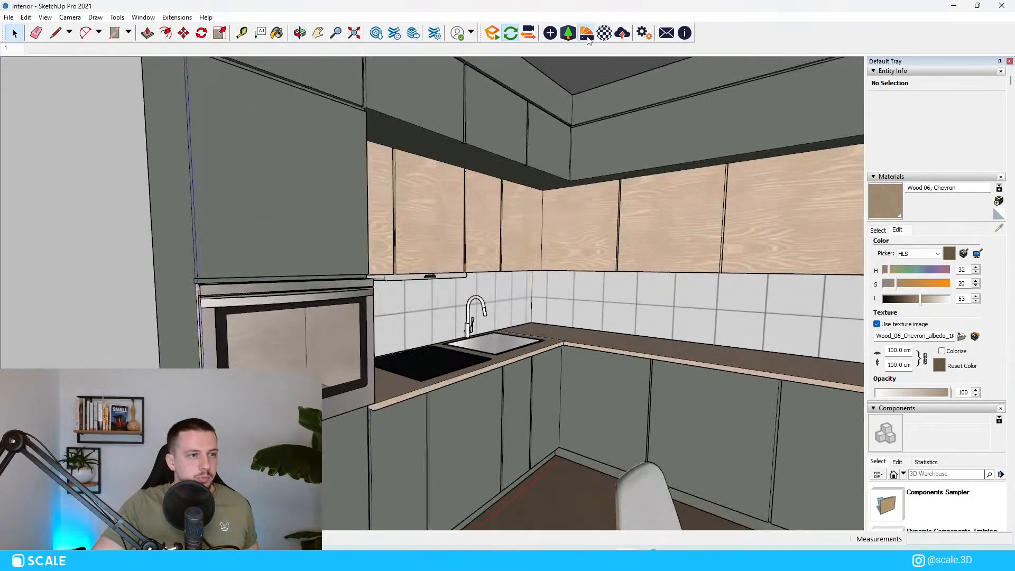
Browse the tile materials in the Enscape Material Library and close it without importing any.
left_click(586, 34)
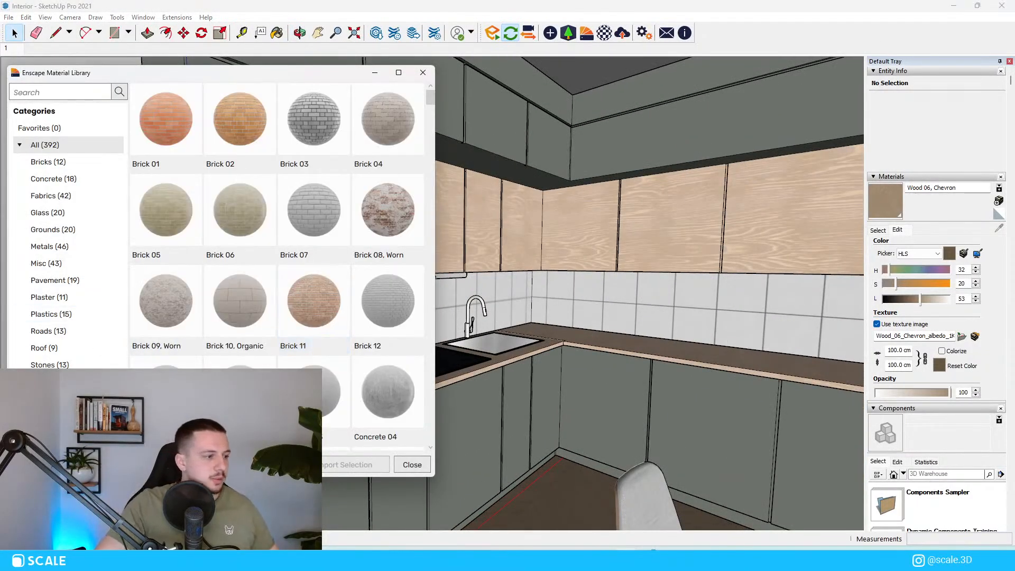
left_click(58, 381)
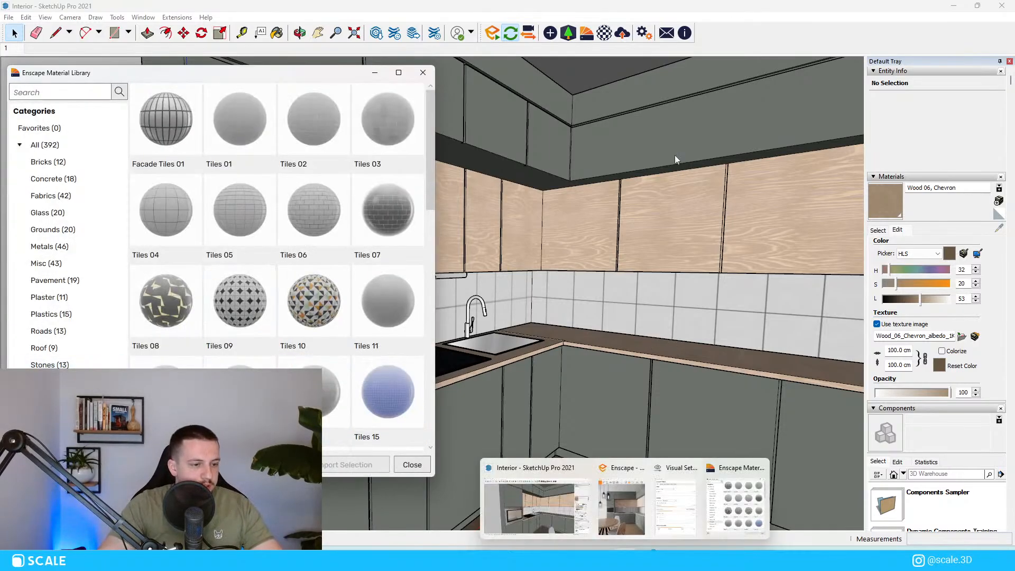
left_click(424, 72)
scroll(645, 227, "down", 3)
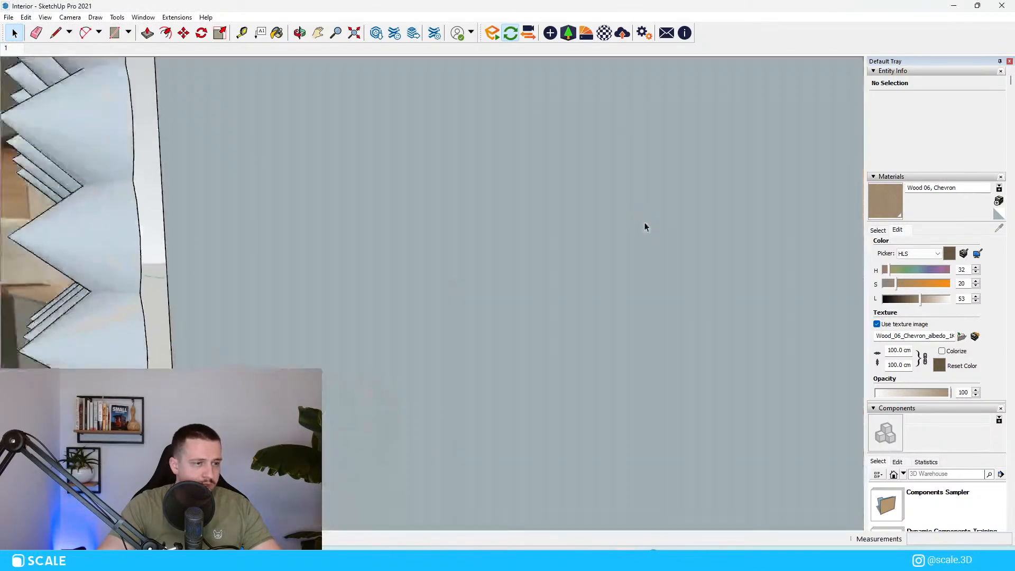
Study the backsplash in the reference image and import Tiles 13 from the Enscape Material Library.
scroll(661, 226, "down", 6)
middle_click_drag(661, 226, 454, 245)
scroll(453, 243, "up", 8)
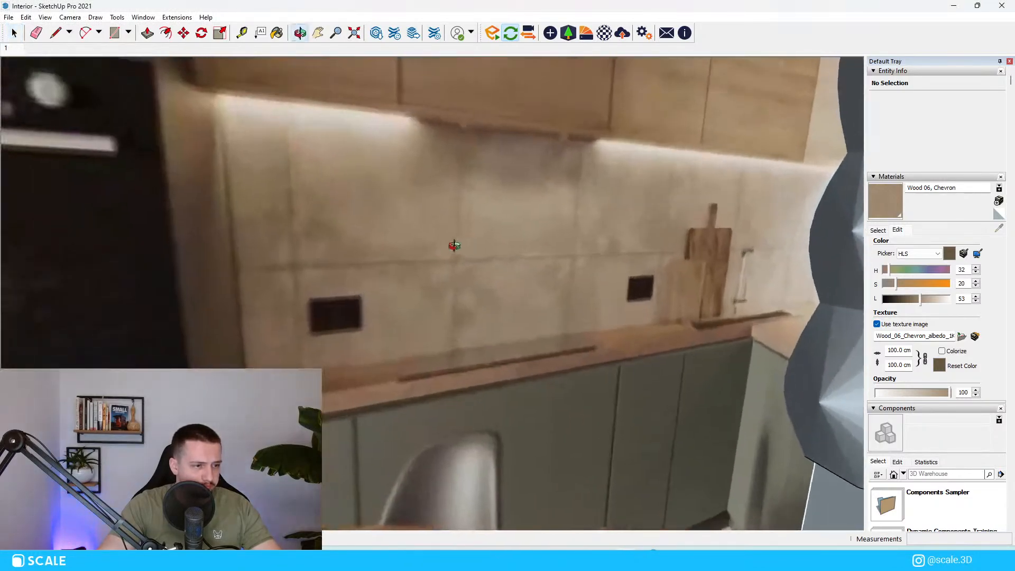
scroll(454, 245, "down", 6)
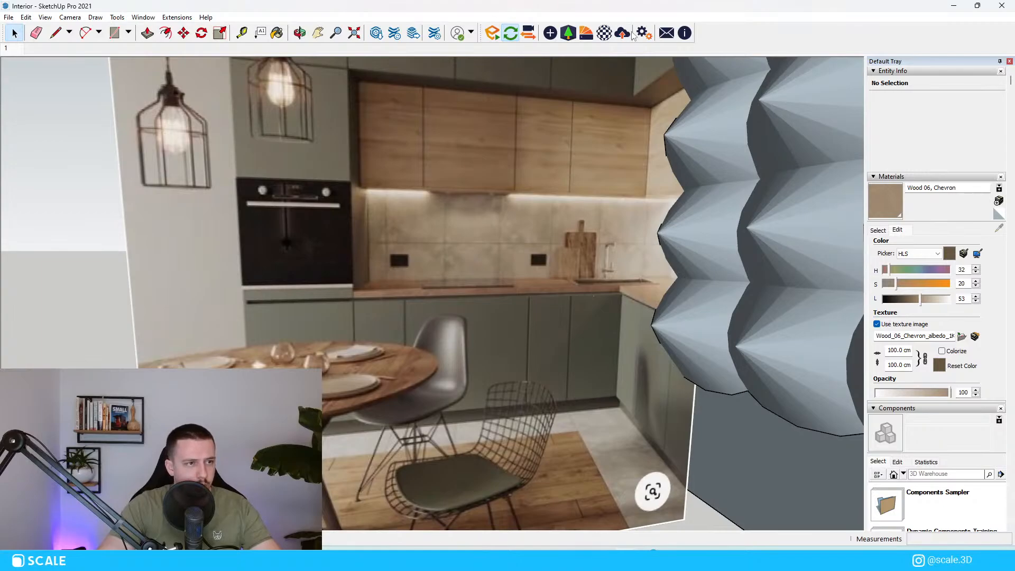
left_click(590, 35)
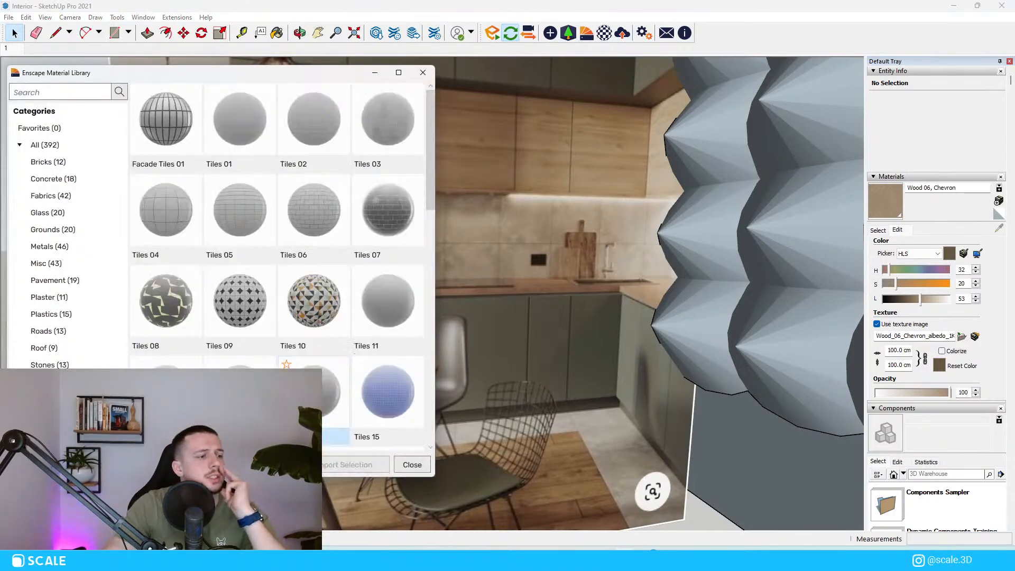
left_click(348, 468)
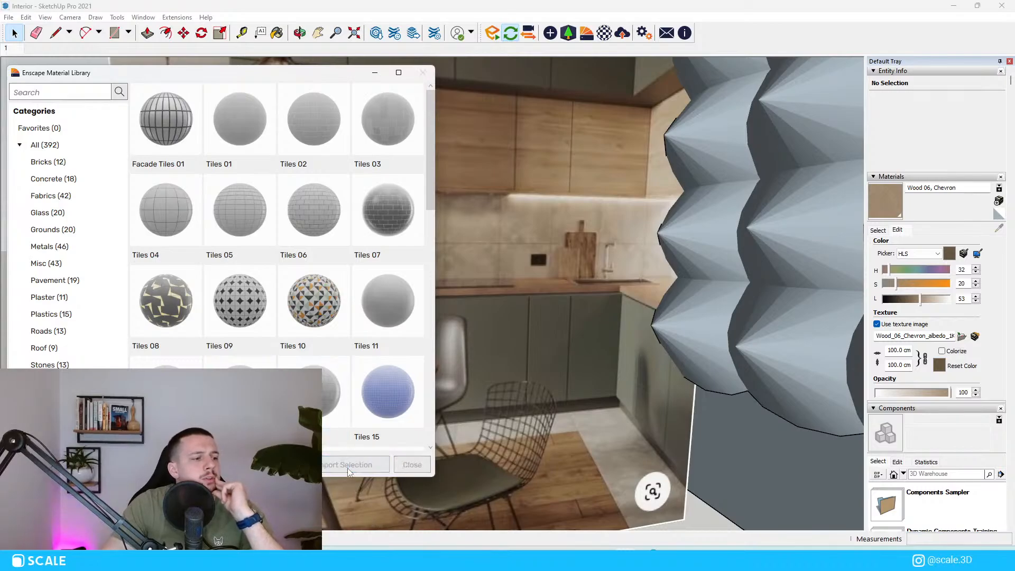
left_click(423, 73)
Paint the backsplash behind the sink and the adjoining side backsplash with the Tiles 13 material.
scroll(340, 415, "down", 7)
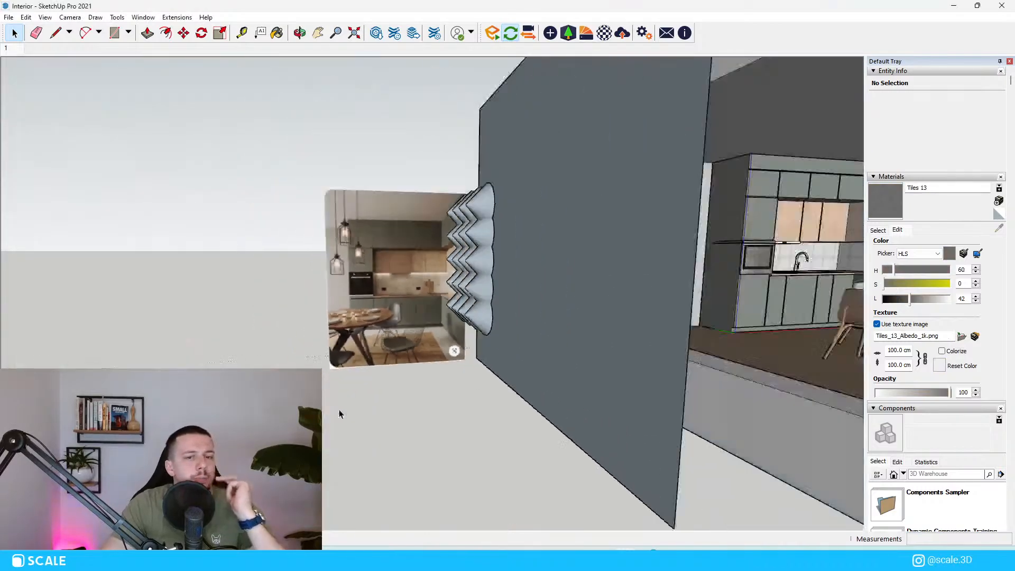
scroll(616, 339, "up", 10)
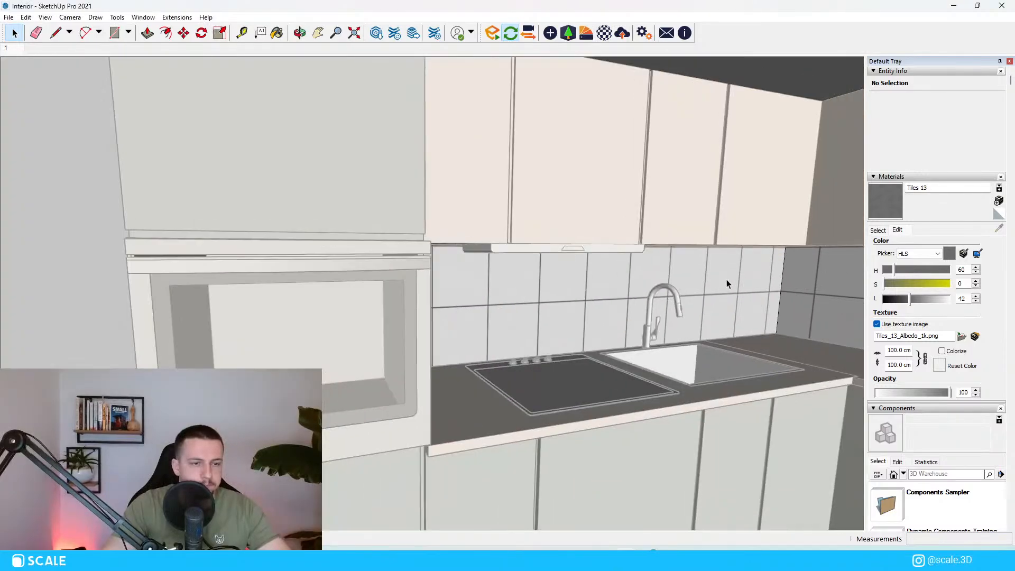
left_click(753, 290)
key("b")
left_click(752, 286)
left_click(789, 280)
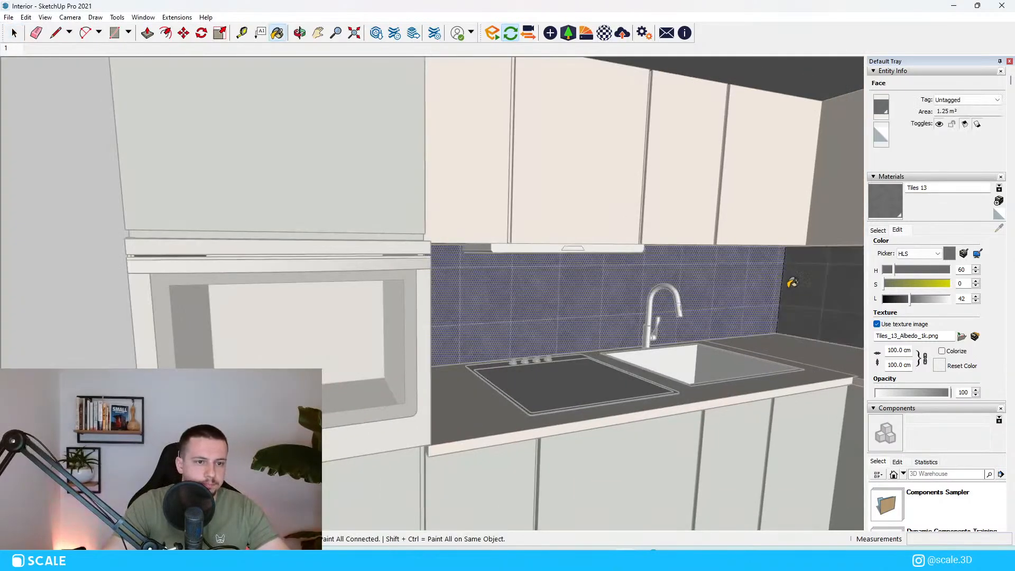
Shift the Tiles 13 texture slightly upward on the backsplash face behind the sink using texture positioning.
scroll(756, 283, "up", 3)
key("space")
right_click(735, 312)
mouse_move(747, 448)
left_click(860, 449)
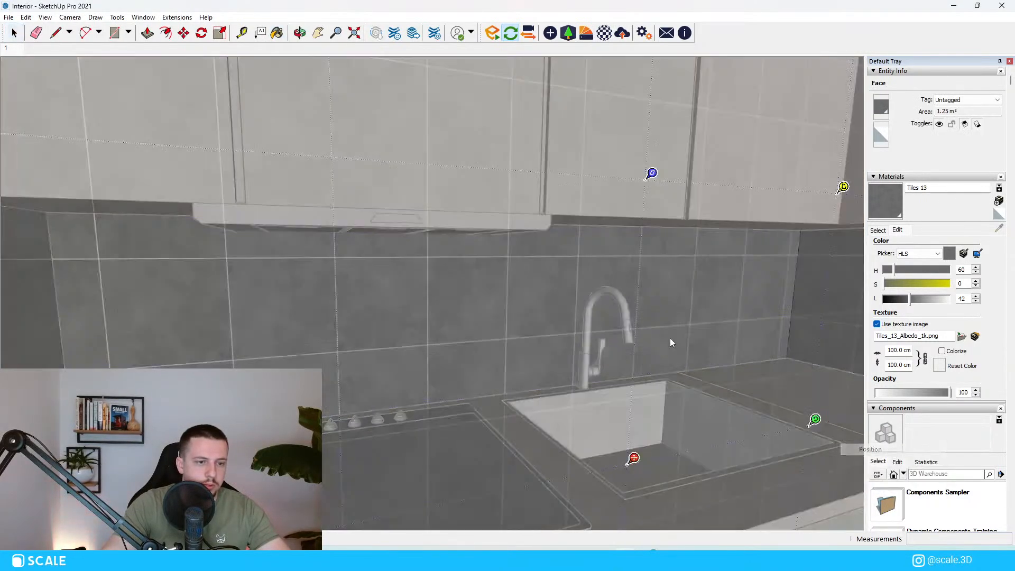
left_click_drag(674, 313, 674, 312)
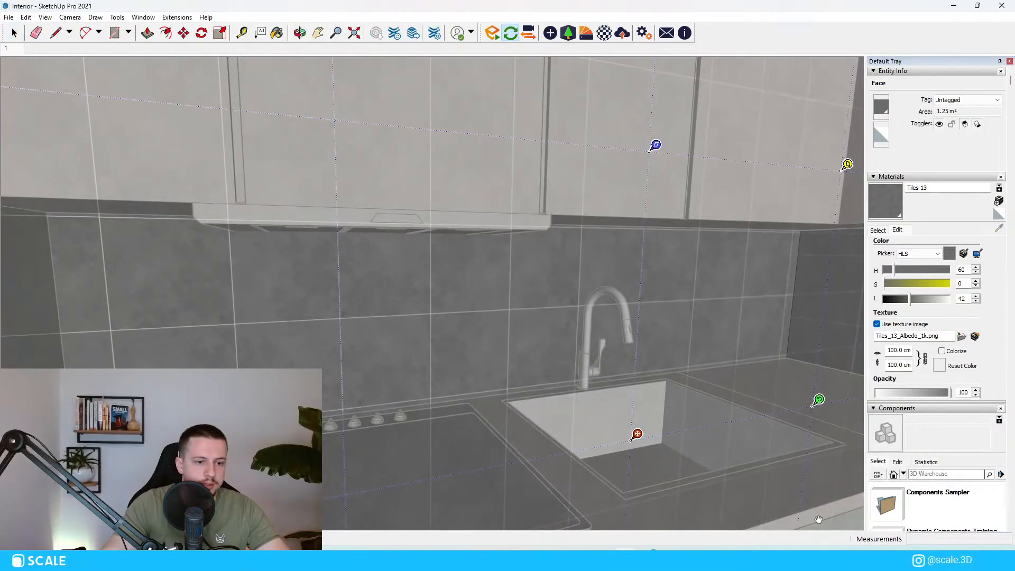
scroll(442, 134, "down", 3)
left_click(663, 484)
Sample the repositioned tile texture from the sink backsplash, apply it to the adjoining side backsplash, and leave the kitchen group.
key("b")
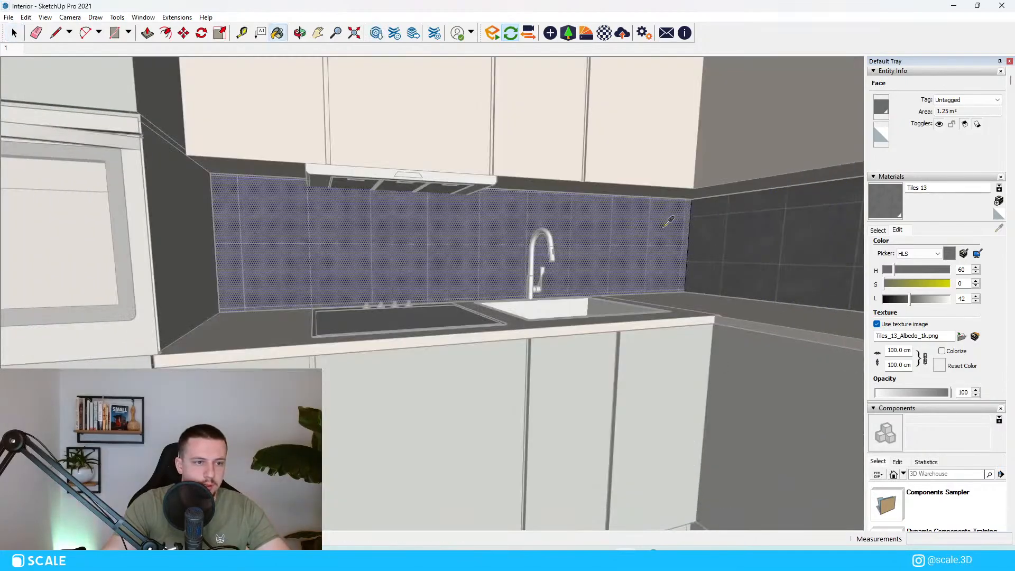
left_click(663, 226, "alt")
key("space")
left_click(738, 256)
key("b")
left_click(731, 229)
key("space")
left_click(715, 368)
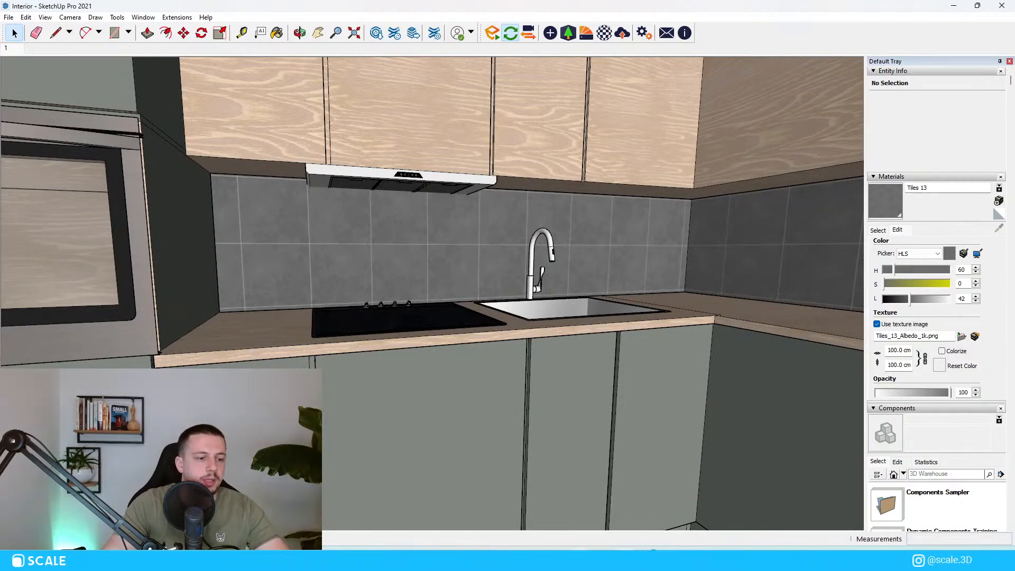
Bring up the Enscape render window and pin it above the SketchUp model.
mouse_move(602, 561)
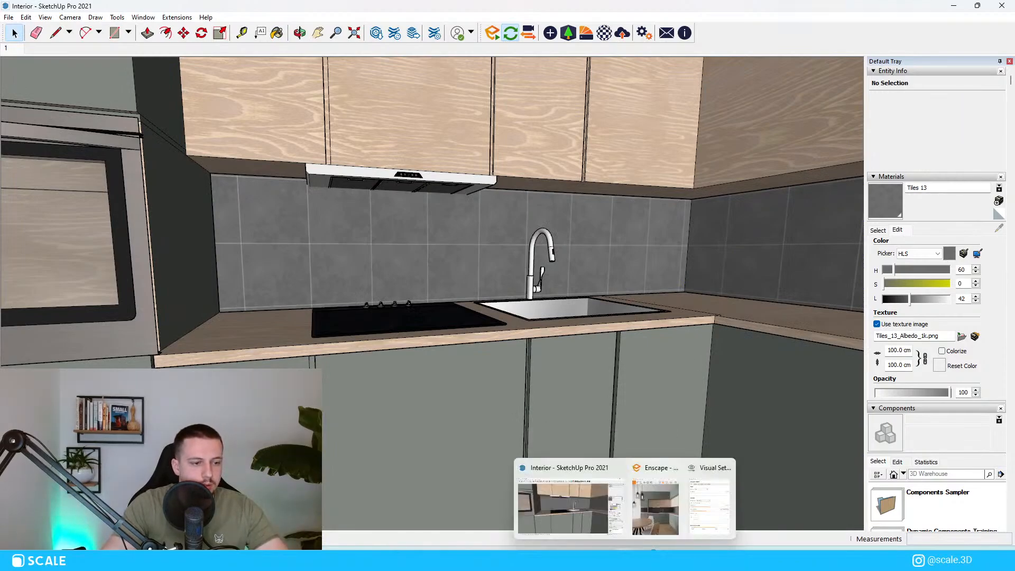
left_click(656, 506)
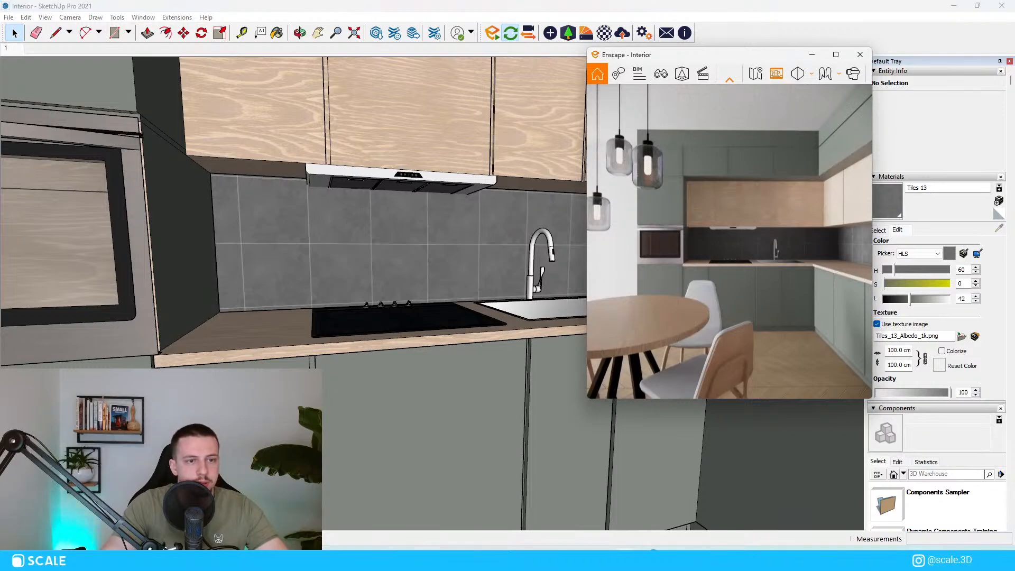
left_click(916, 560)
left_click(879, 483)
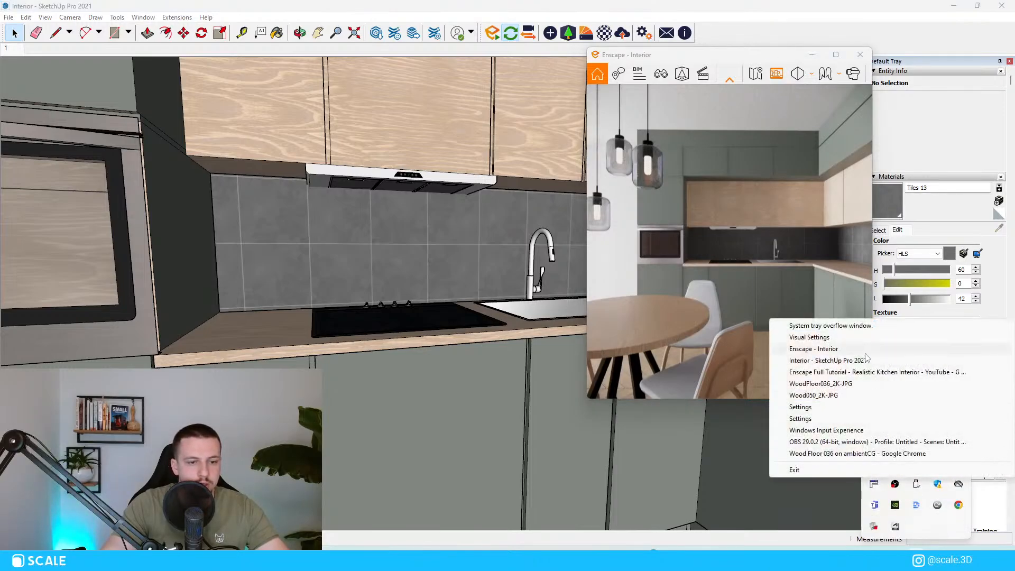
left_click(849, 352)
Lighten the Tiles 13 backsplash material to lightness 92.
key("b")
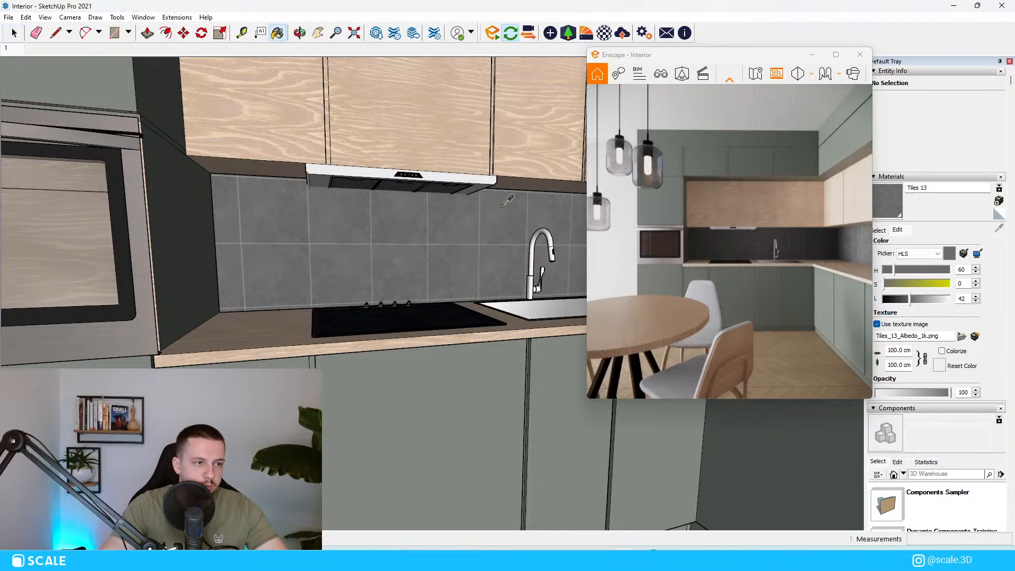
left_click(939, 300)
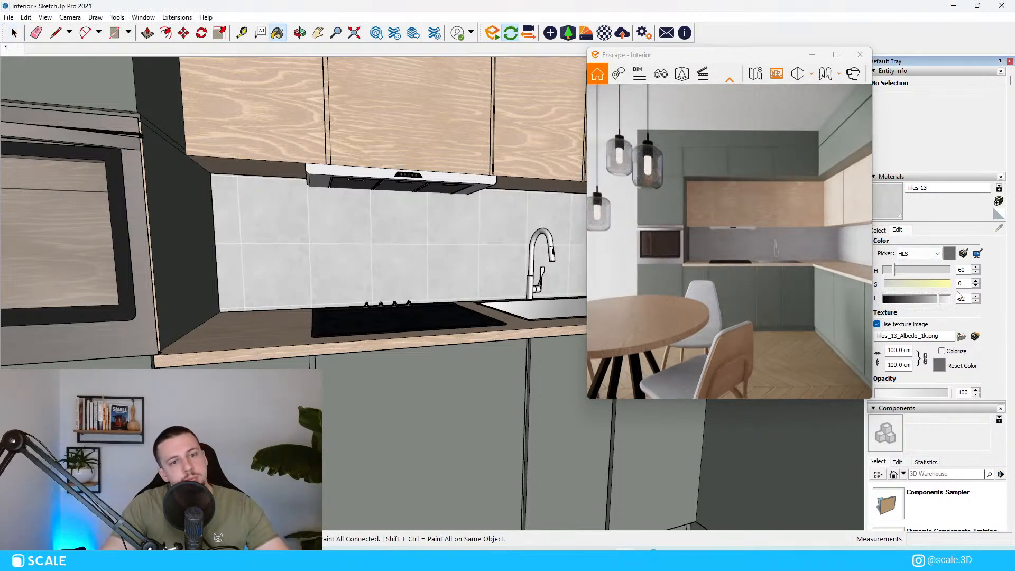
left_click(945, 301)
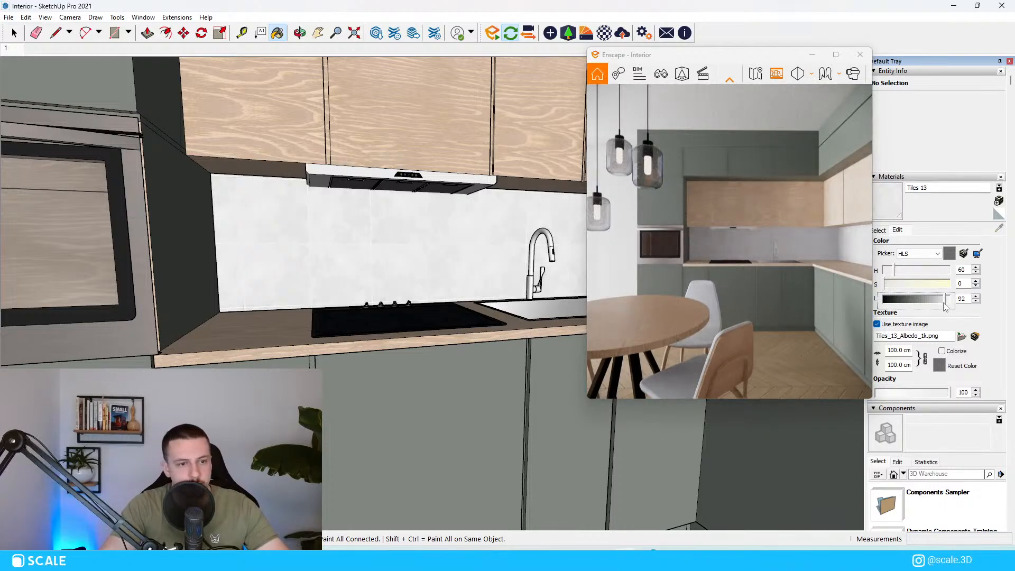
Open Tiles 13 in the Enscape Material Editor, move the editor clear of the render, and remove the roughness texture from its reflections.
left_click(603, 33)
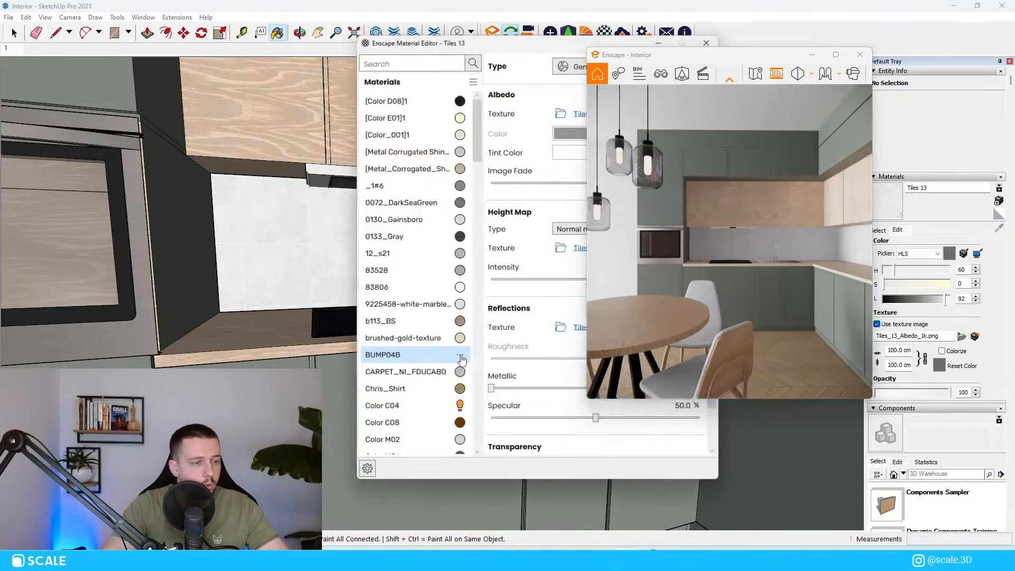
left_click_drag(515, 46, 148, 83)
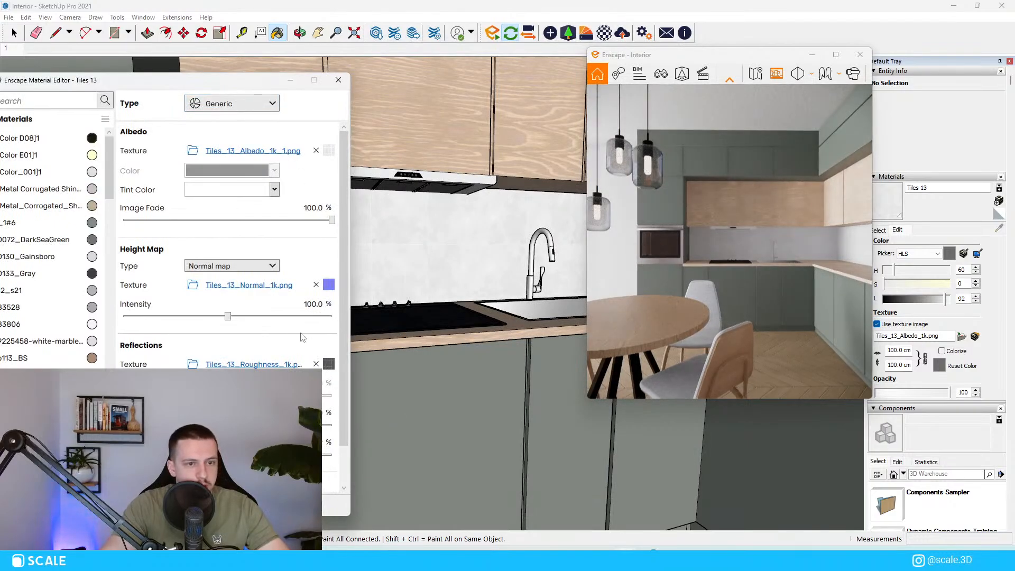
left_click(316, 364)
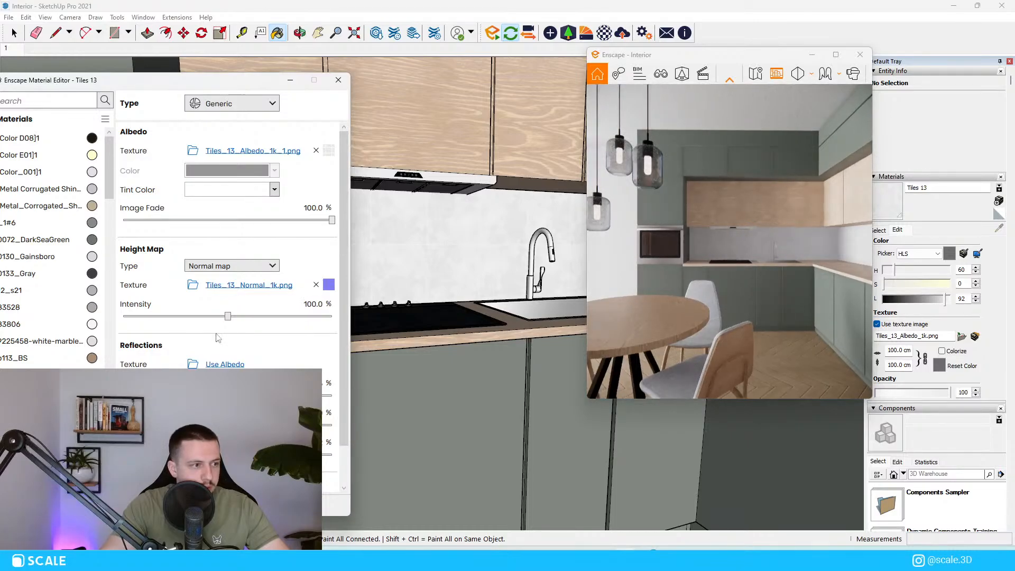
Switch the Tiles 13 height map to a displacement map and set its amount to 0.34, checking the tile joints up close.
mouse_move(228, 323)
left_mouse_down()
mouse_move(291, 319)
mouse_move(221, 319)
left_mouse_up()
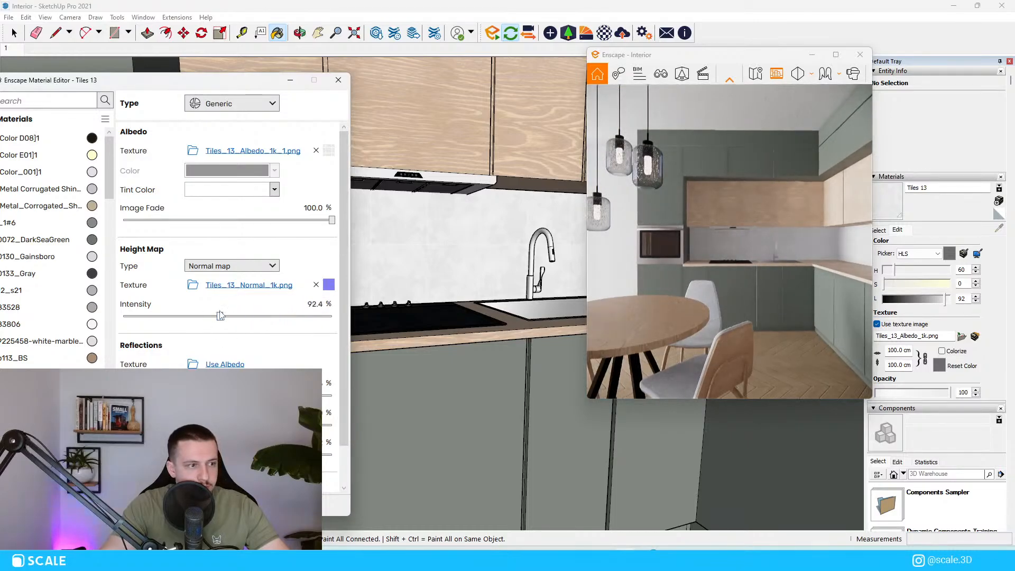
left_click(229, 269)
left_click(227, 296)
scroll(710, 230, "up", 5)
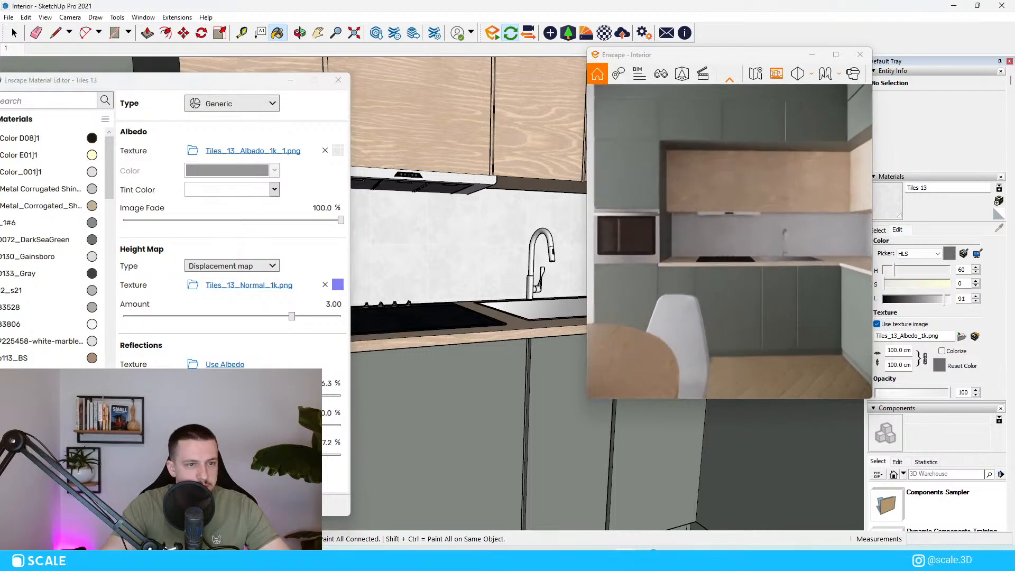
left_click_drag(730, 241, 656, 242)
scroll(729, 241, "up", 3)
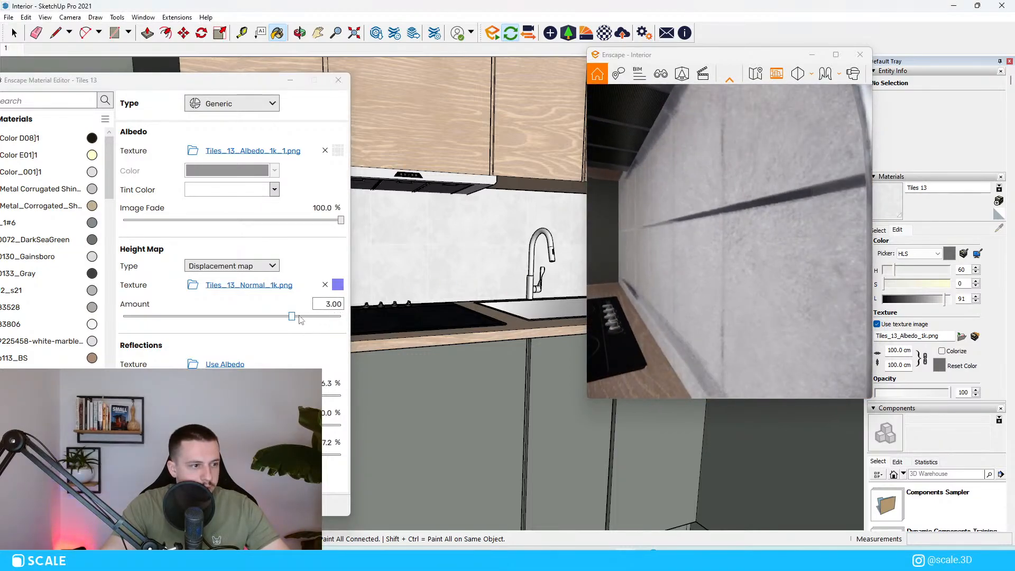
left_click_drag(292, 316, 251, 322)
Back away from the tiles in the render and restore saved view 1 through View Management.
scroll(730, 241, "down", 3)
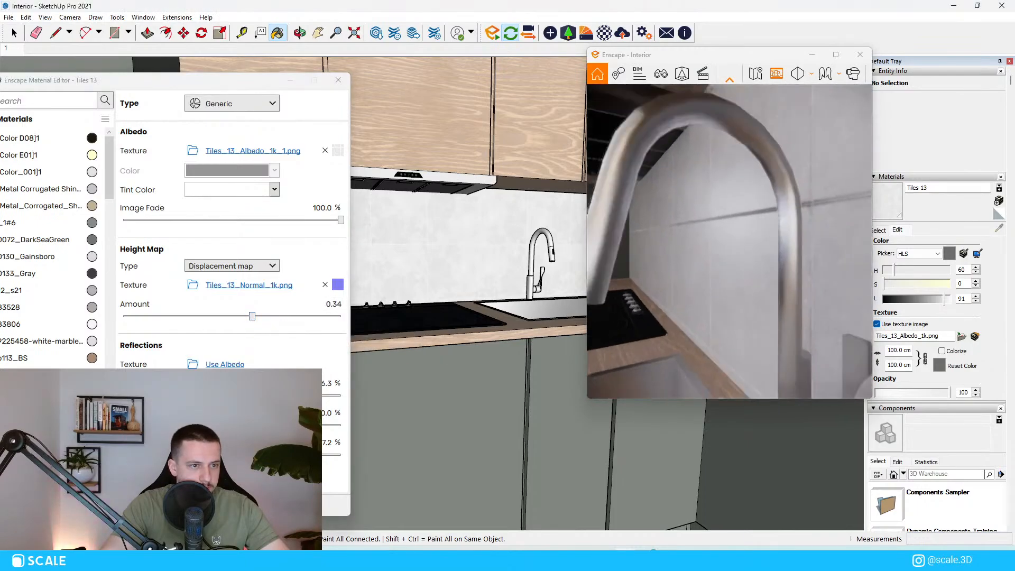
scroll(730, 241, "down", 5)
right_click_drag(687, 241, 761, 241)
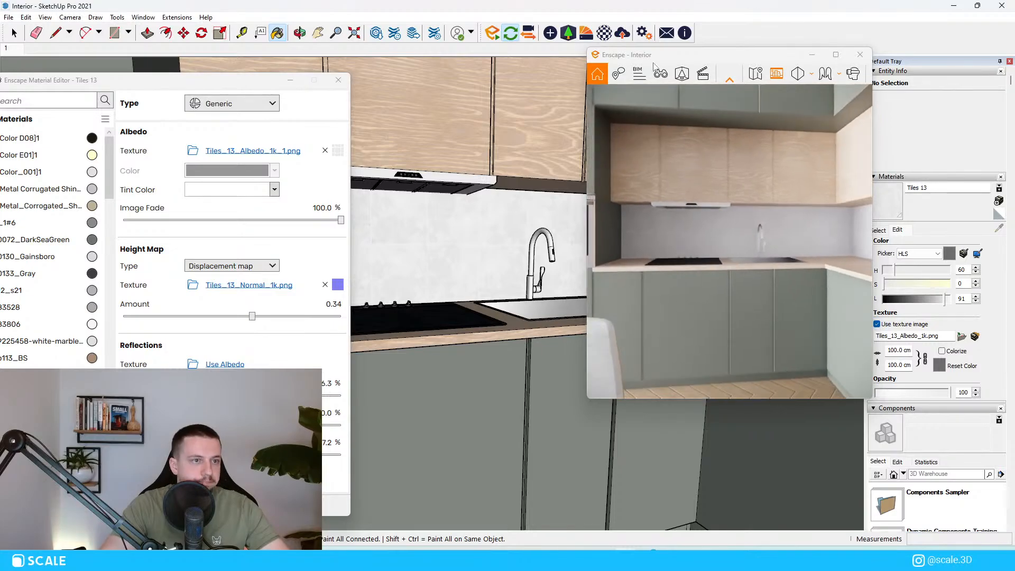
left_click(660, 73)
left_click(649, 203)
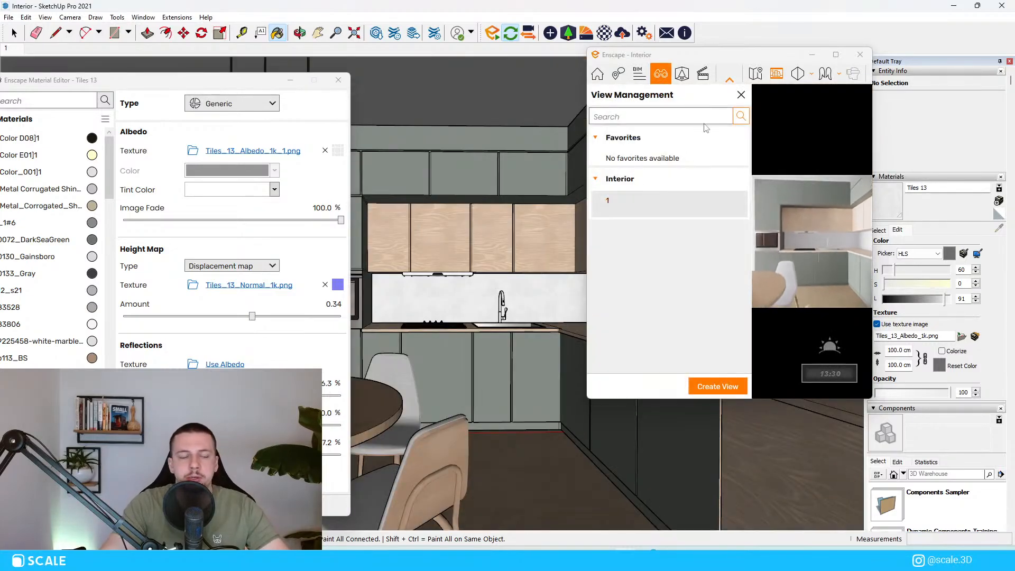
left_click(741, 94)
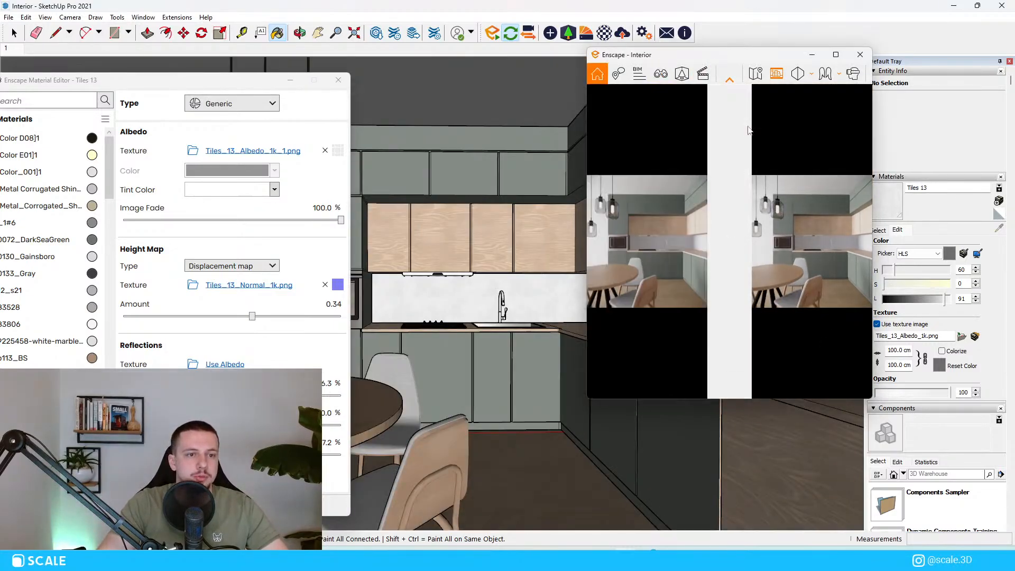
Reapply the pin to the Enscape render window and minimize the Enscape Material Editor.
left_click(916, 558)
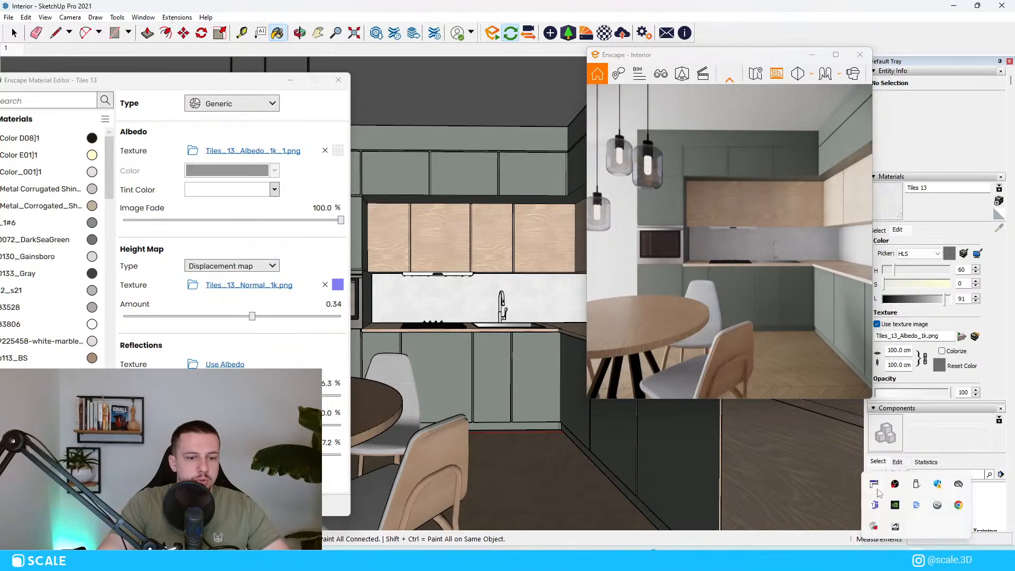
right_click(878, 490)
left_click(814, 347)
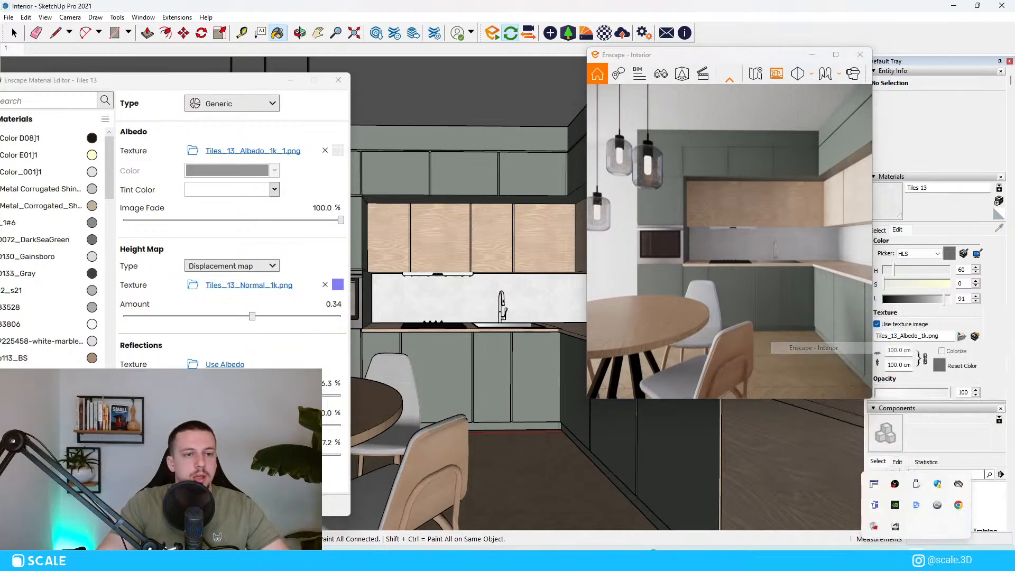
left_click(290, 80)
Bring the reference kitchen image beside the model into close view and open 3D Warehouse.
scroll(408, 293, "up", 6)
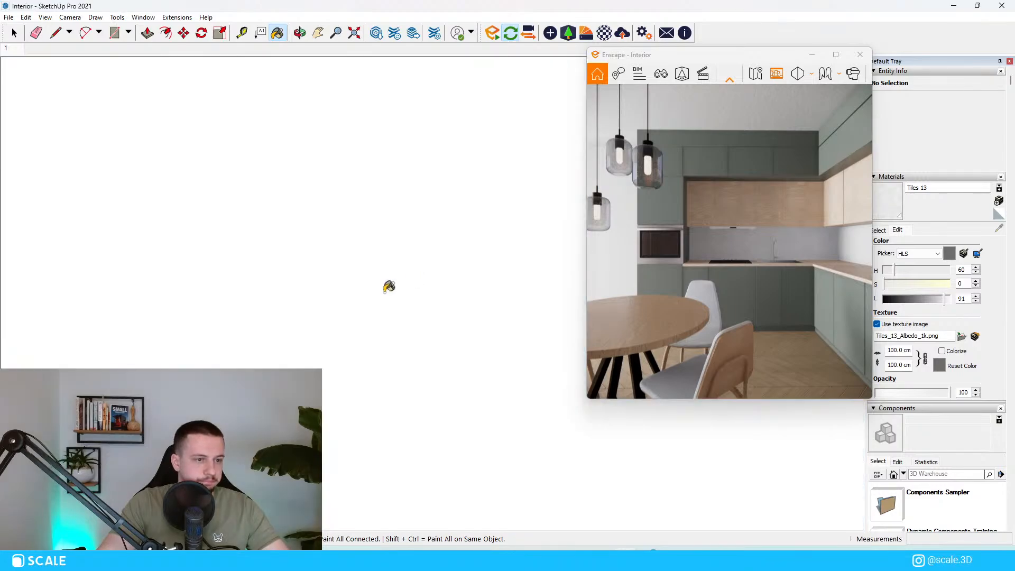
scroll(252, 344, "down", 8)
mouse_move(252, 356)
middle_mouse_down()
mouse_move(256, 370)
mouse_move(364, 338)
middle_mouse_up()
key("space")
scroll(318, 357, "up", 10)
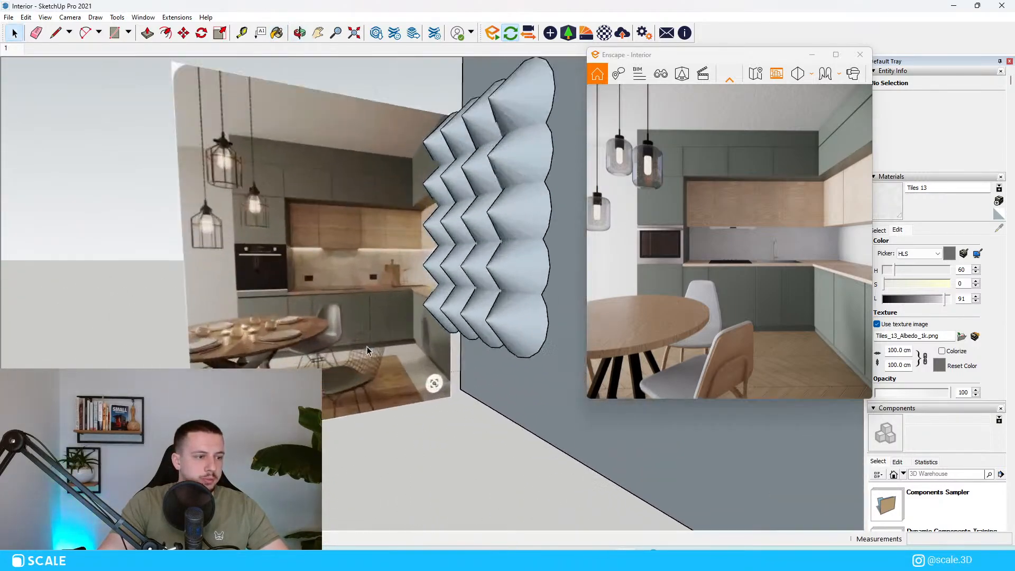
left_click(938, 474)
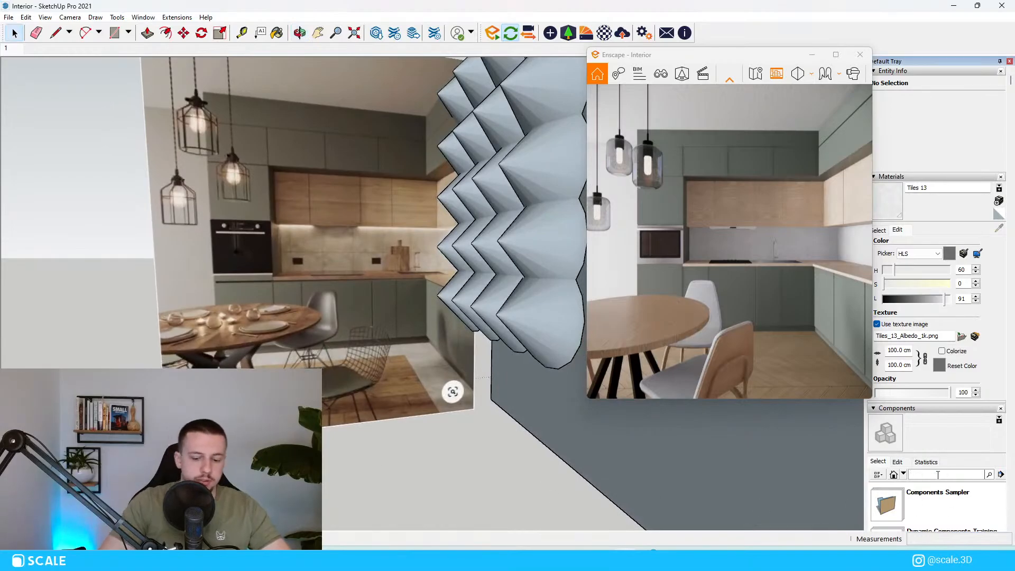
left_click(375, 33)
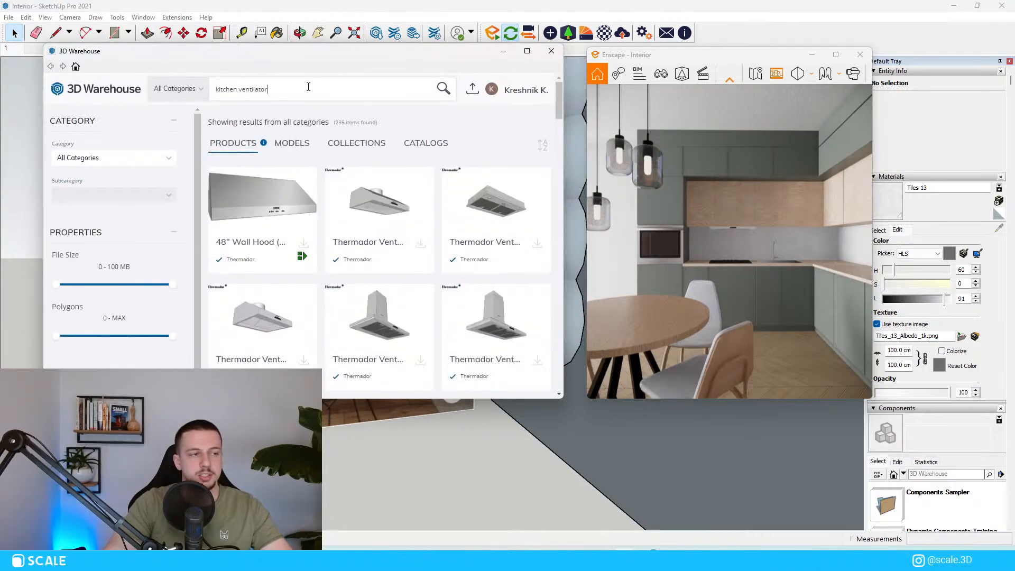
Search 3D Warehouse for kitchen accessories and list the matching collections.
type("kitchen acc")
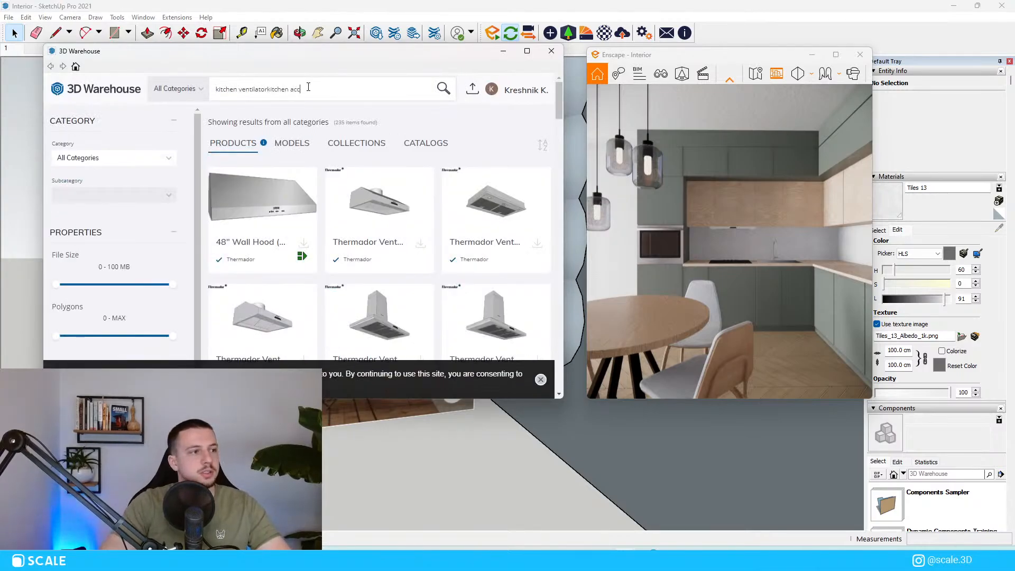
type("e")
key("ctrl+a")
type("kit")
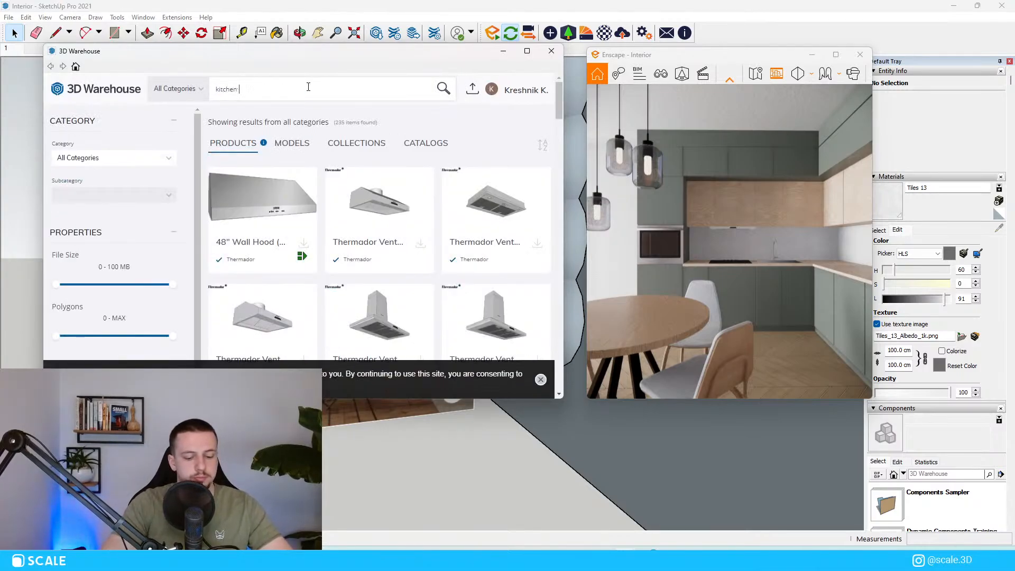
type("chen accessories")
key("Return")
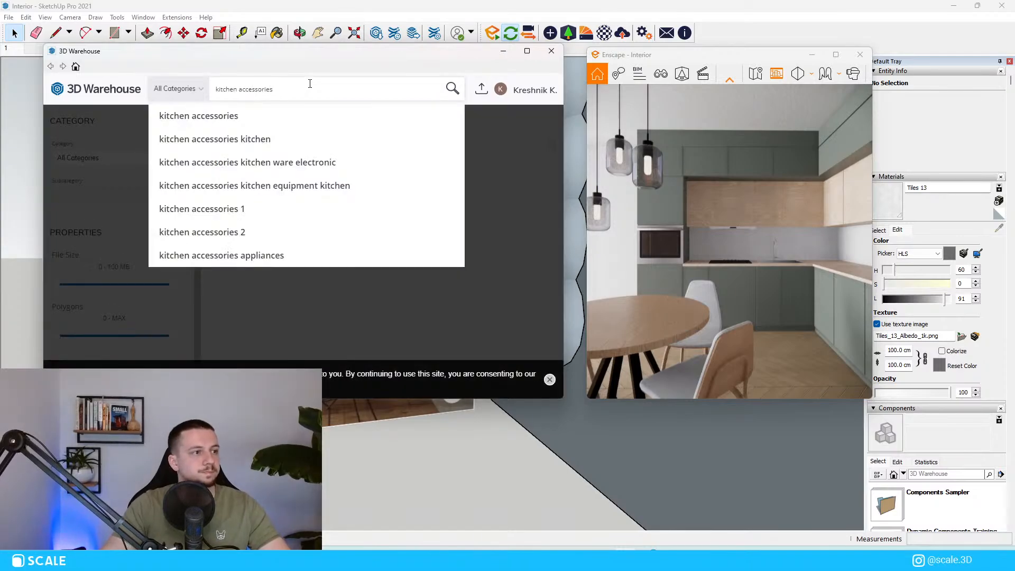
left_click(305, 145)
left_click(356, 144)
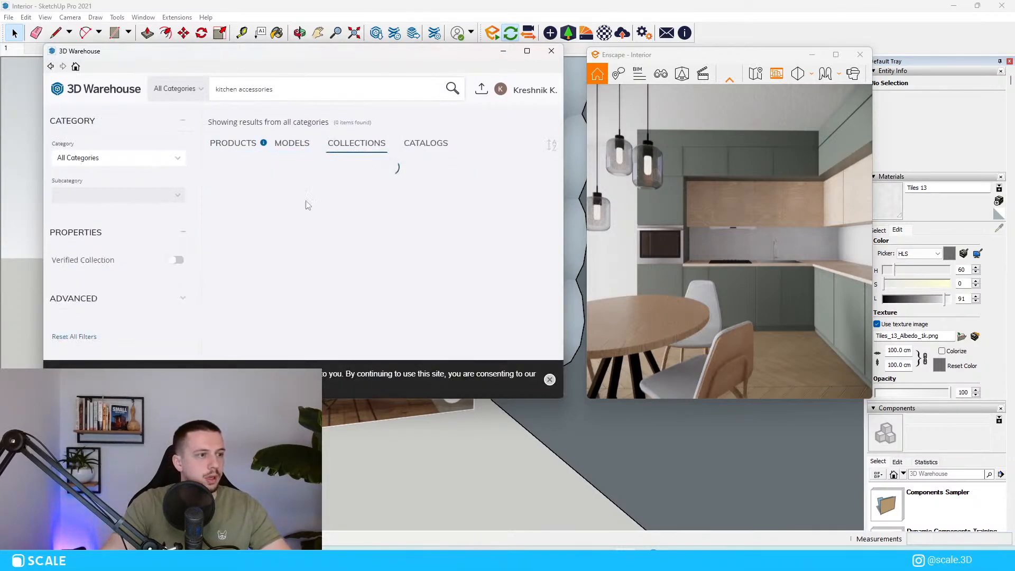
Browse the Kitchen accessory collection and the first Kitchen accessories collection for suitable countertop items, returning to the results after each.
scroll(426, 324, "down", 1)
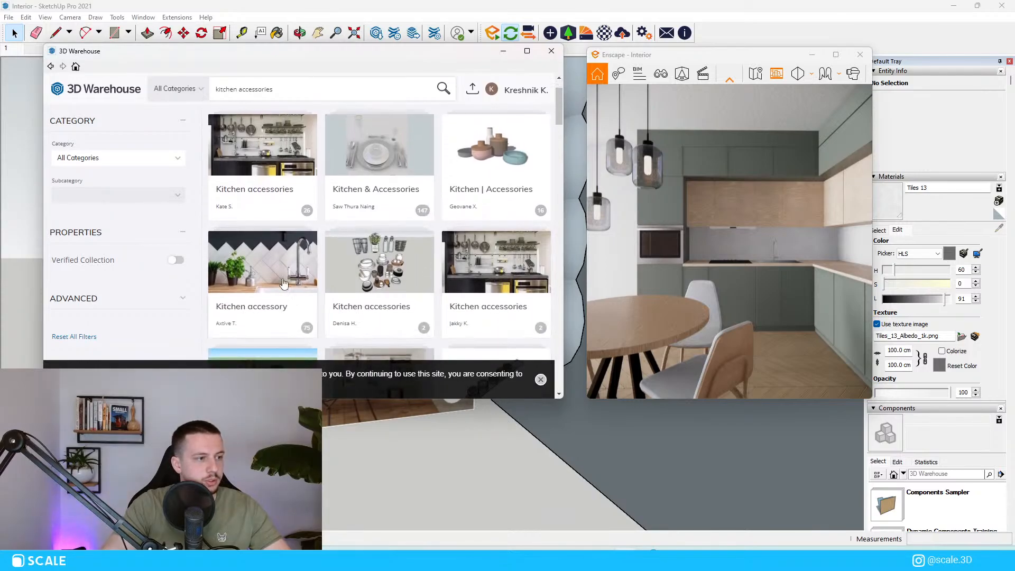
left_click(280, 281)
scroll(374, 238, "down", 5)
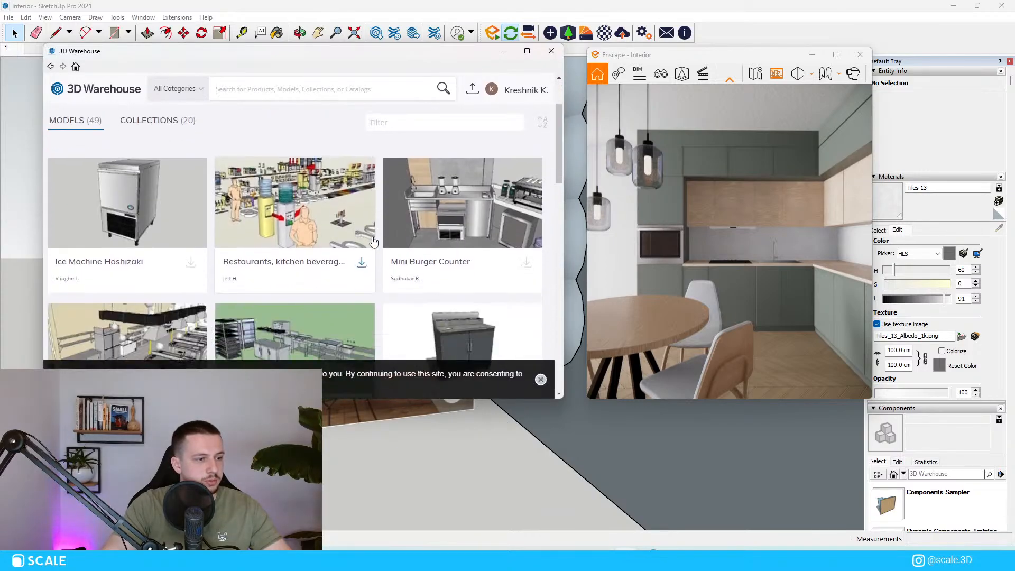
scroll(411, 252, "down", 6)
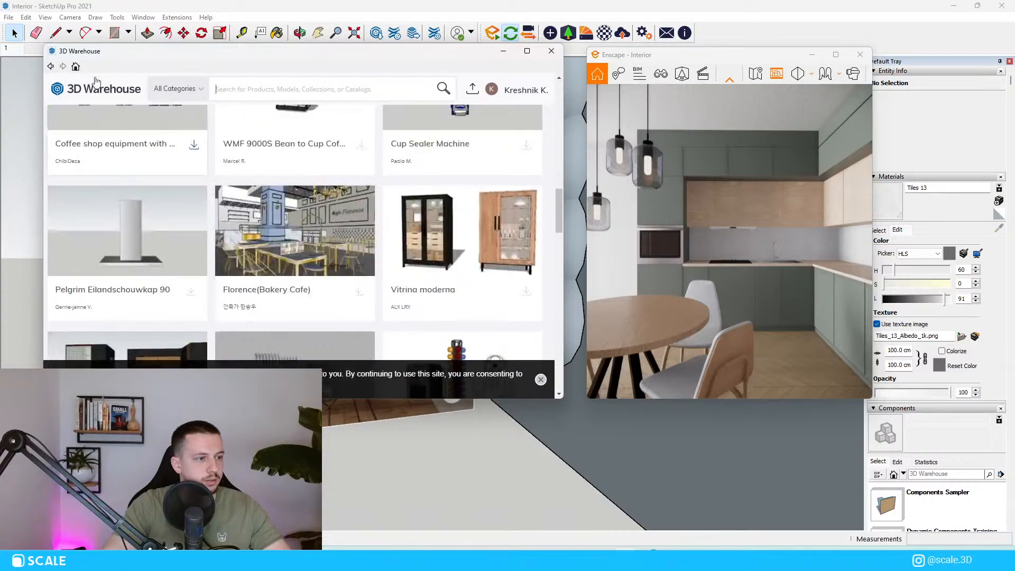
left_click(50, 66)
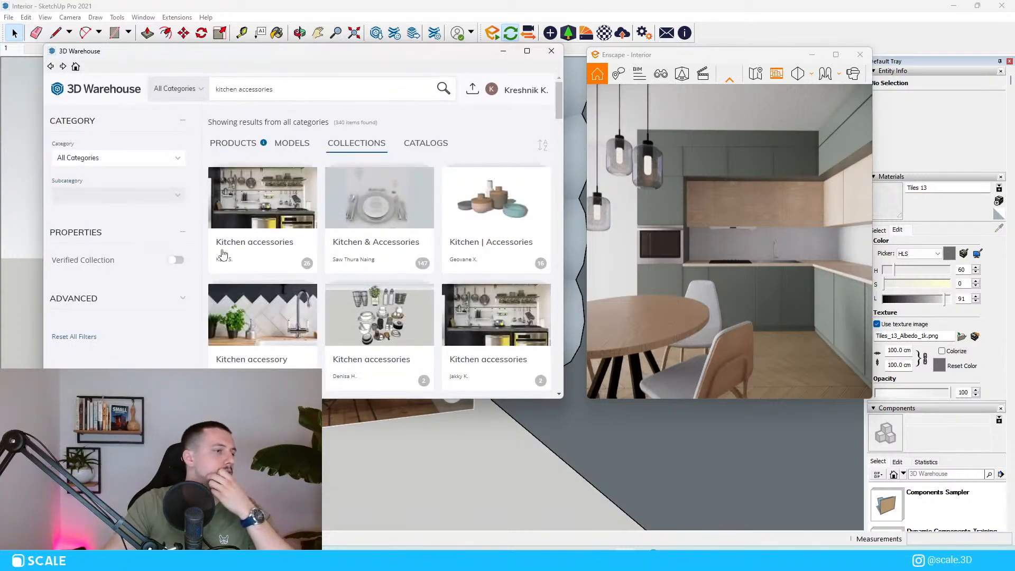
left_click(263, 217)
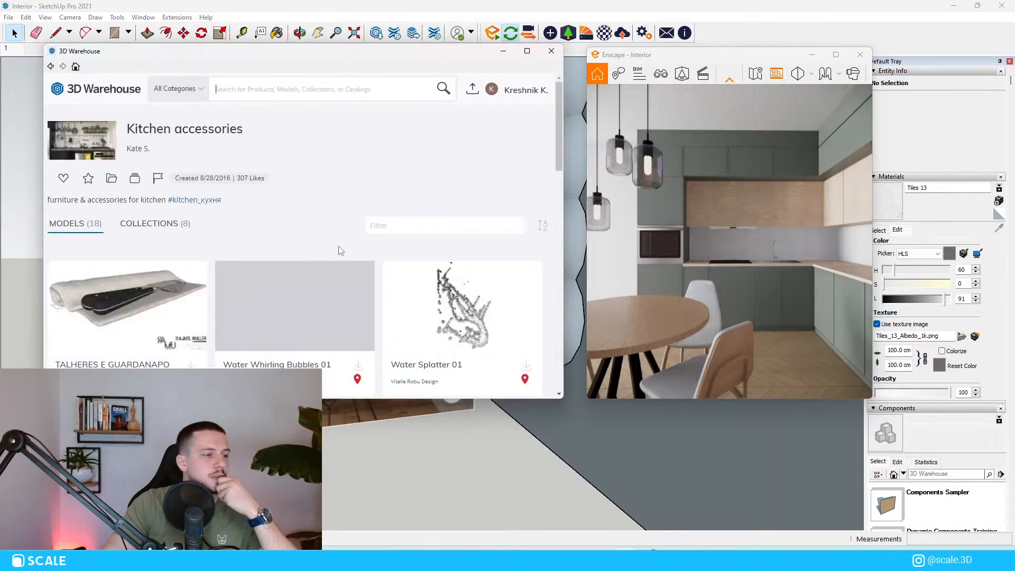
scroll(337, 199, "down", 3)
scroll(337, 199, "down", 10)
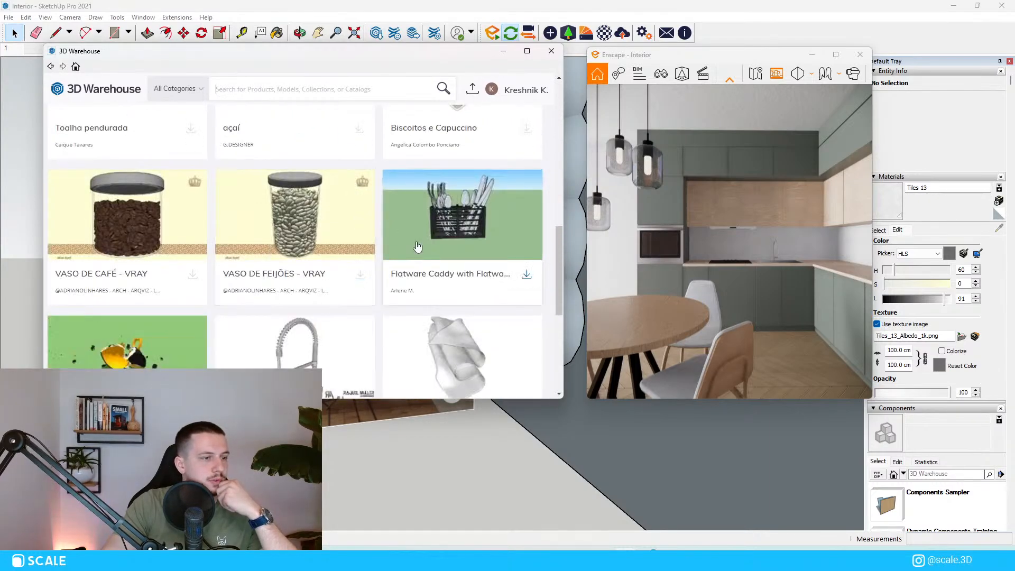
scroll(418, 246, "down", 3)
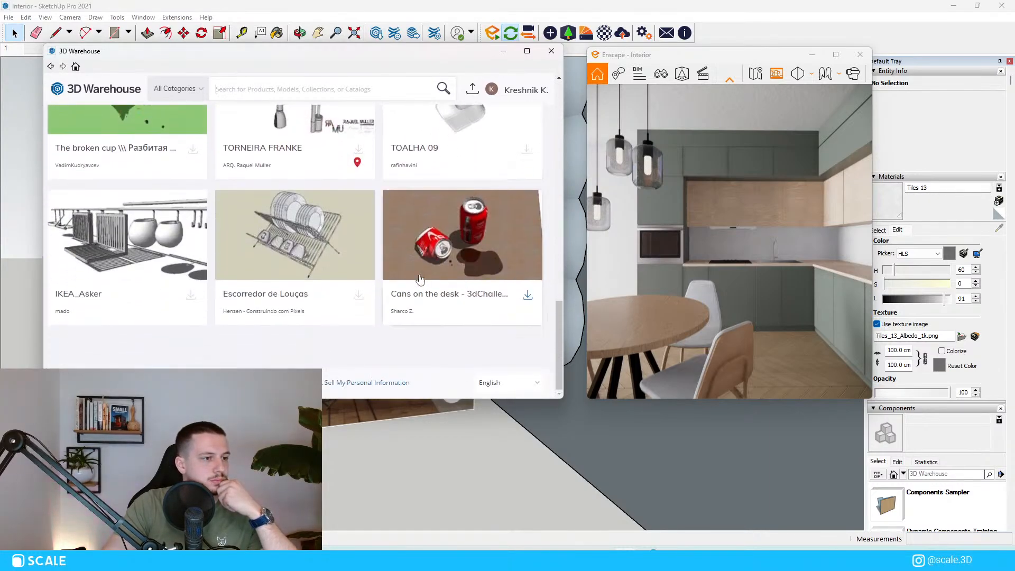
scroll(420, 279, "up", 4)
left_click(51, 66)
Open the two-model Kitchen accessories collection and load its first Plates model directly into the SketchUp model.
scroll(332, 241, "down", 2)
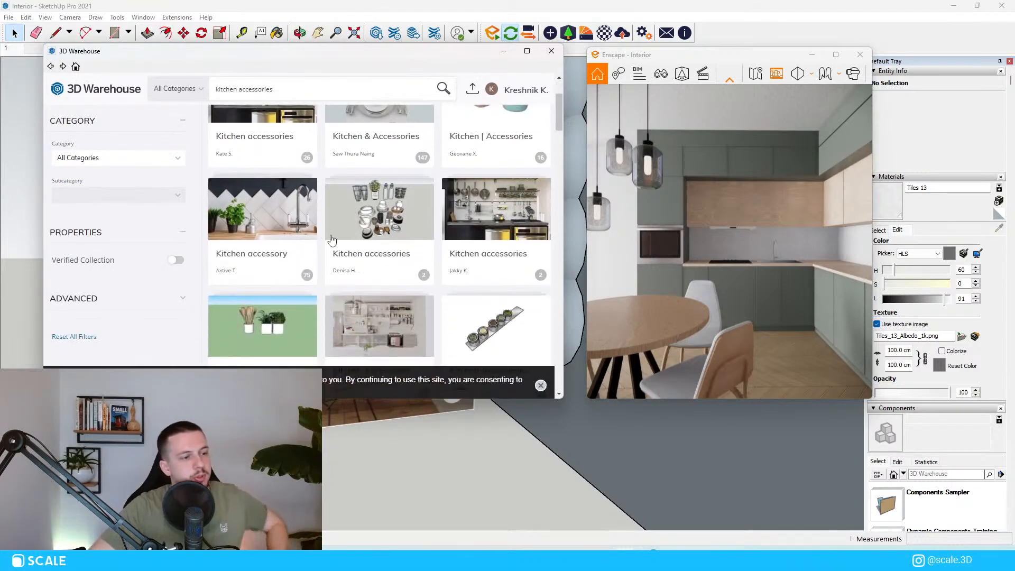
left_click(332, 241)
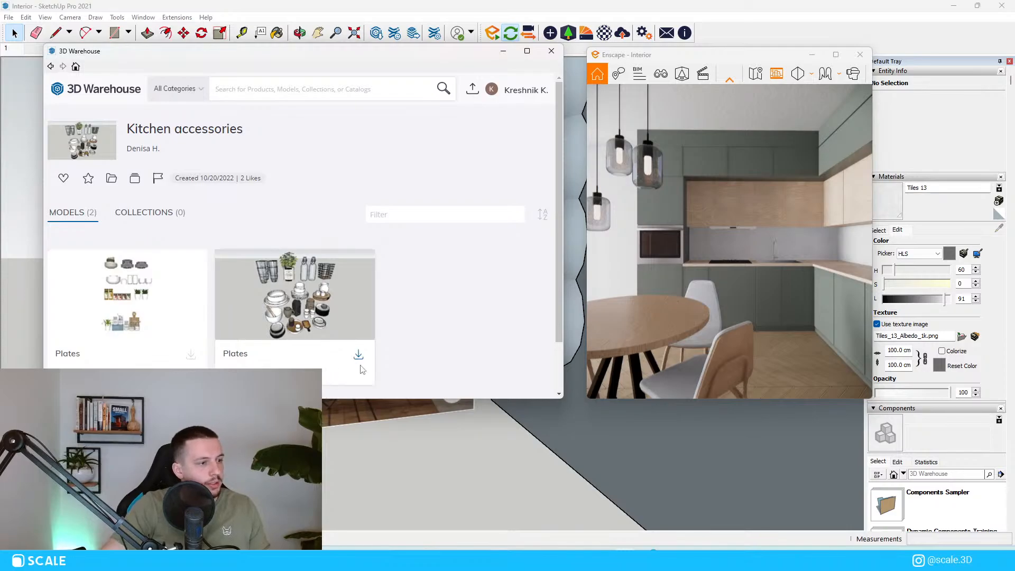
left_click(191, 355)
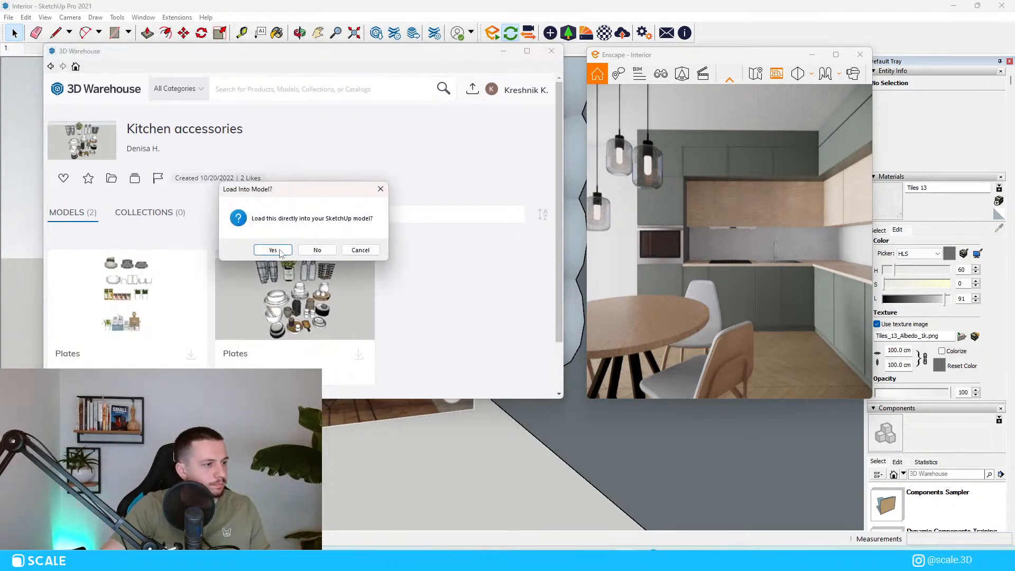
left_click(273, 251)
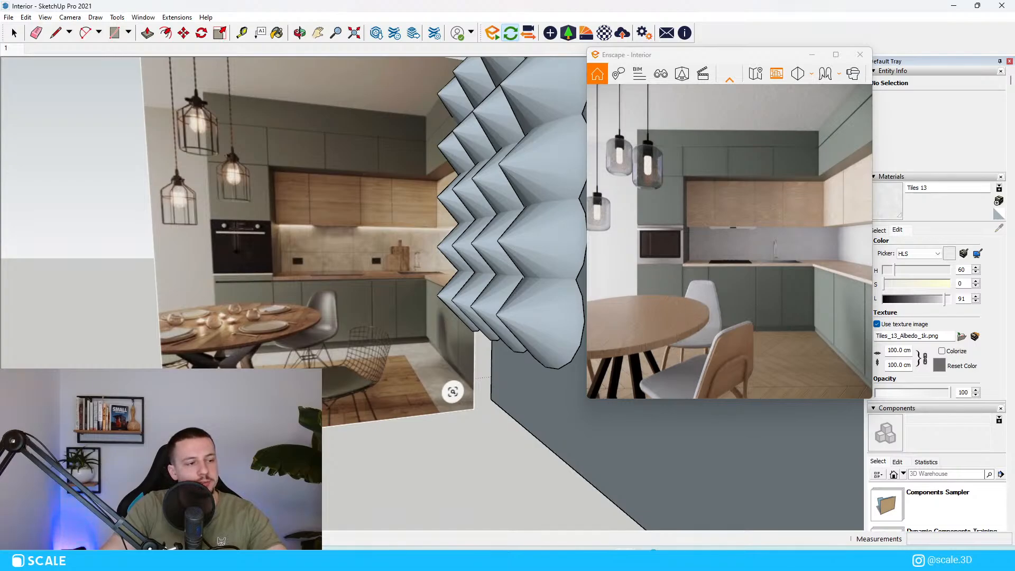
Place the imported set of kitchen accessories outside the room, in front of the wall opening.
scroll(233, 409, "down", 8)
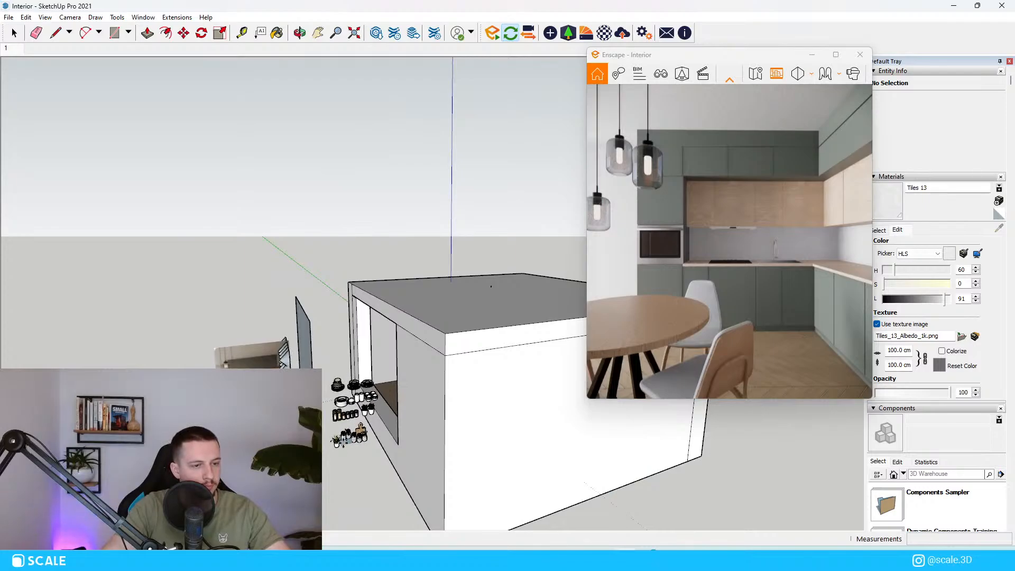
scroll(232, 410, "up", 5)
middle_click_drag(106, 362, 137, 364)
scroll(137, 364, "down", 5)
scroll(360, 493, "up", 1)
middle_click_drag(361, 494, 238, 484)
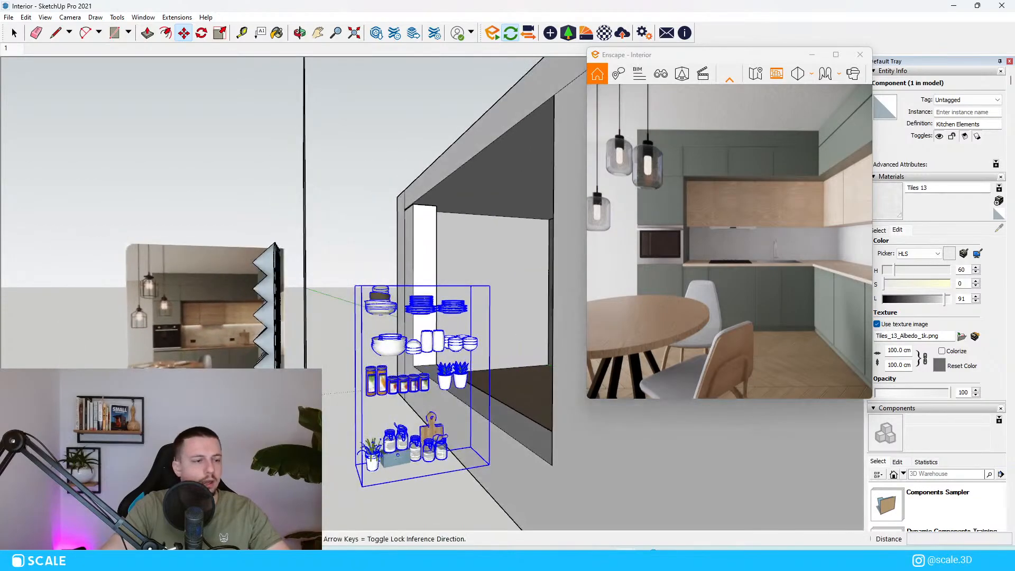
scroll(238, 476, "up", 1)
scroll(415, 423, "up", 4)
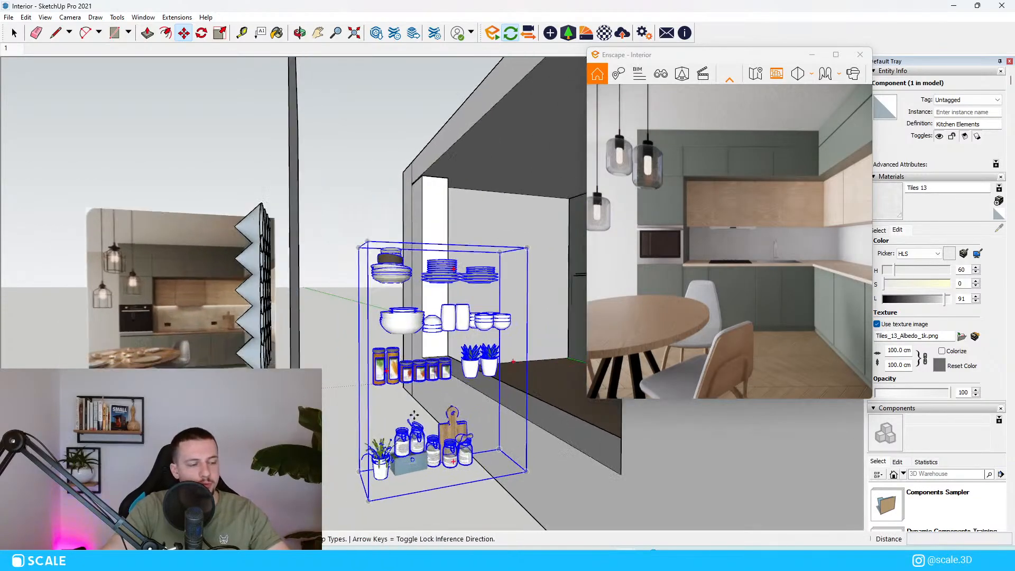
Inside the imported set, delete the plates, bowls, spice jars and paired plants above the bottom row of jars, and leave the component.
scroll(425, 344, "down", 2)
key("space")
double_click(425, 341)
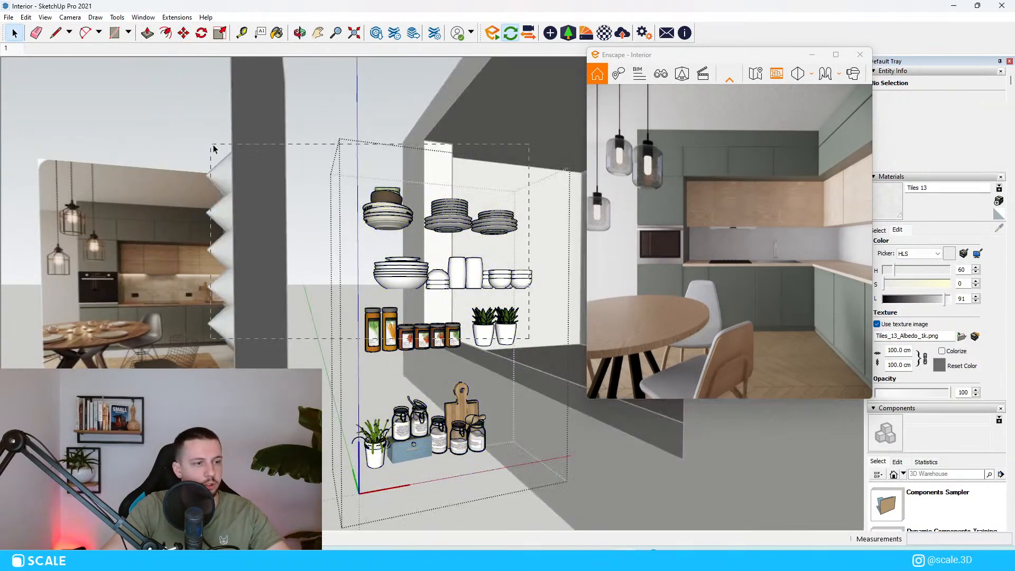
left_click(512, 329)
double_click(513, 329)
left_click_drag(502, 354, 255, 144)
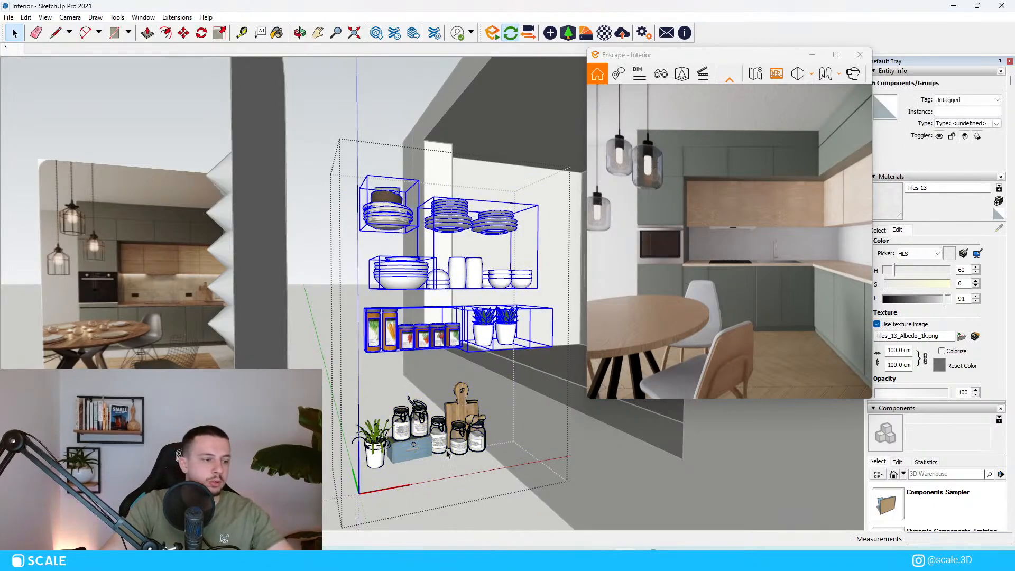
key("Delete")
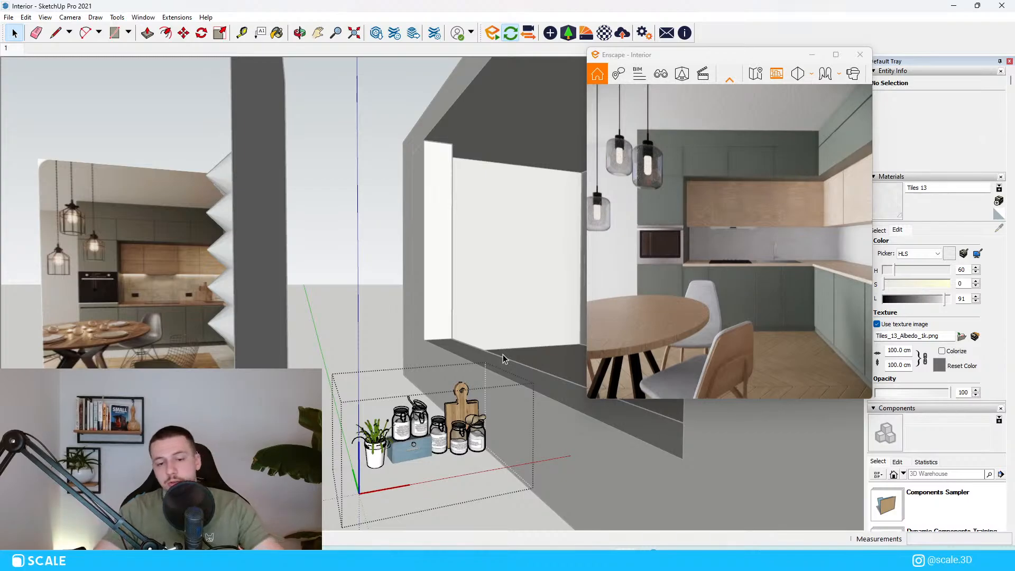
left_click(502, 354)
Move the remaining set of jars, cutting board and potted plant onto the kitchen countertop, in the corner beside the sink.
left_click(465, 407)
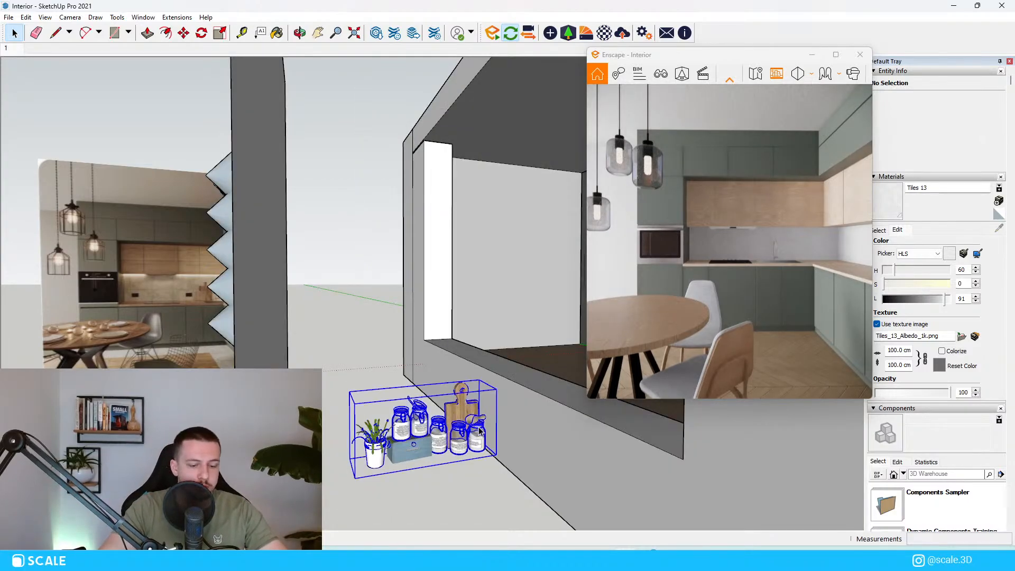
scroll(487, 459, "up", 3)
middle_click_drag(487, 462, 175, 407)
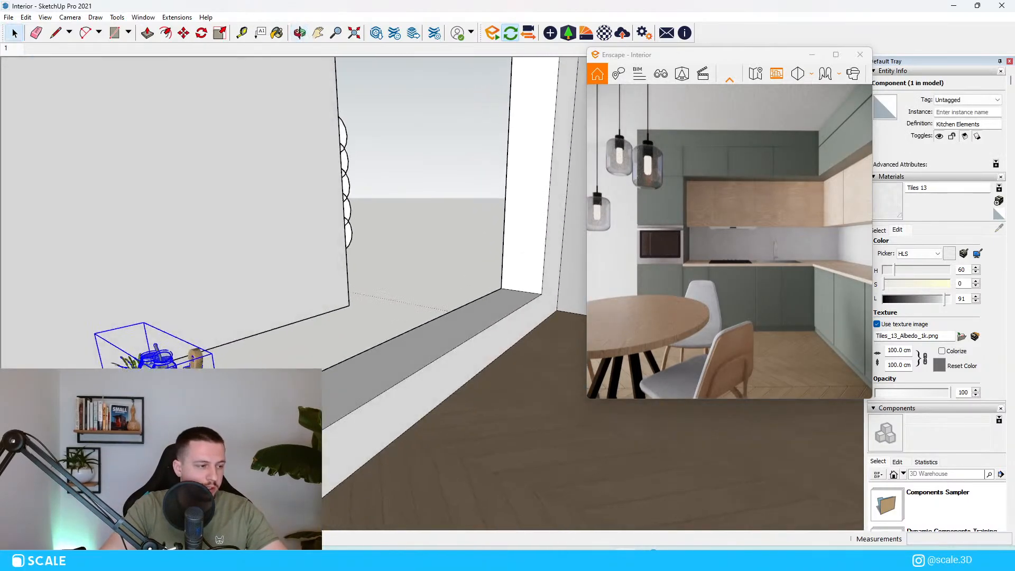
scroll(164, 397, "up", 2)
scroll(207, 433, "up", 3)
key("m")
left_click(206, 423)
middle_click_drag(222, 360, 370, 275)
scroll(373, 365, "down", 7)
scroll(434, 338, "up", 7)
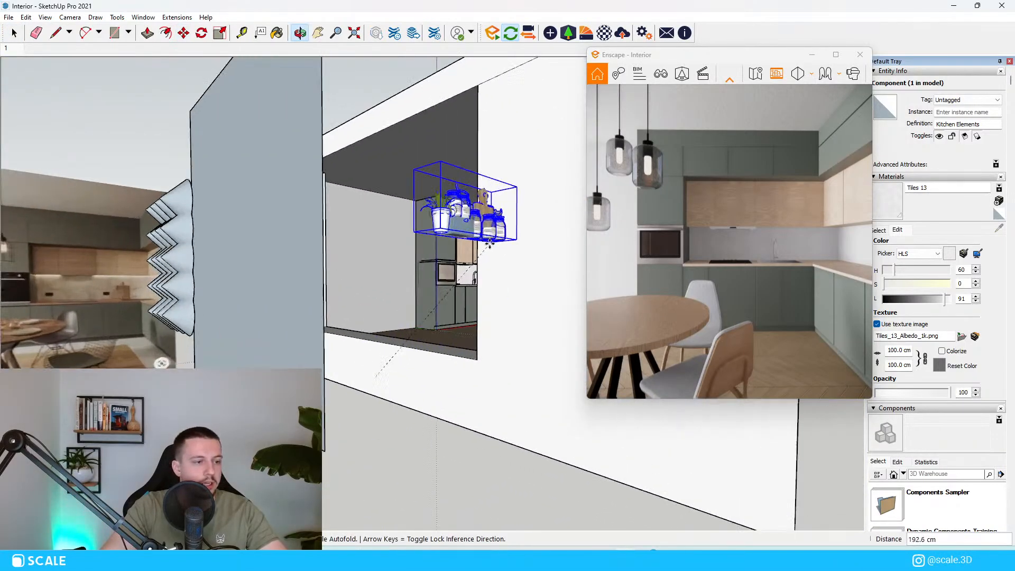
scroll(475, 278, "up", 8)
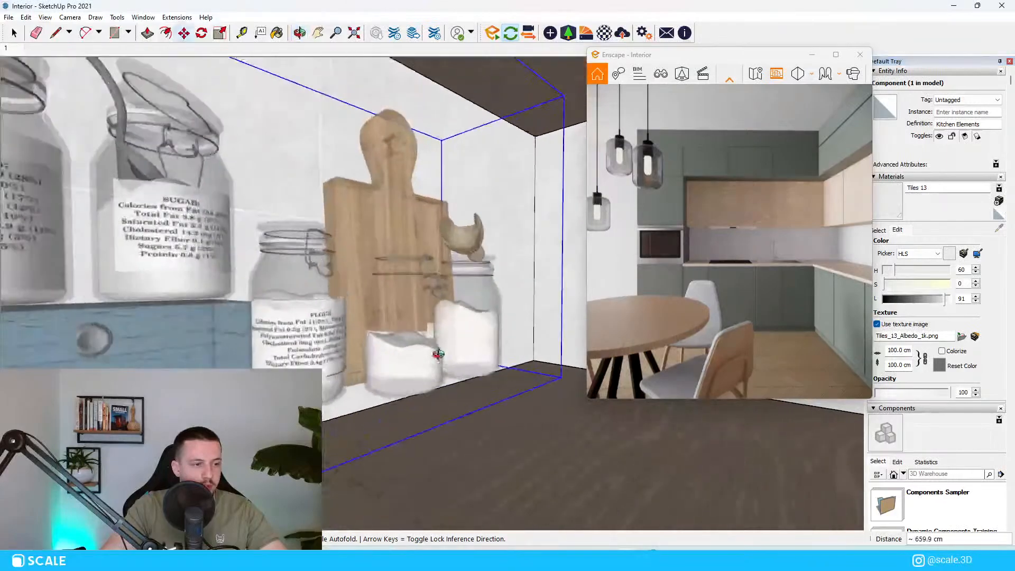
middle_click_drag(433, 349, 482, 389)
left_click(506, 364)
Inside the countertop set, delete the potted plant, the blue drawer box and the two jars on it, and leave the component.
scroll(402, 195, "down", 5)
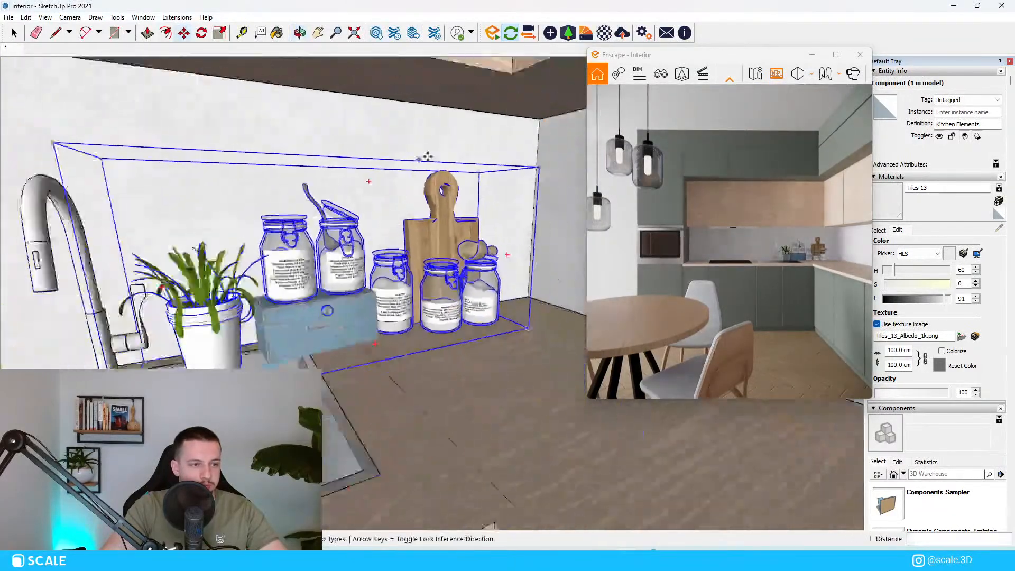
middle_click_drag(426, 156, 365, 238)
scroll(381, 239, "down", 1)
key("space")
double_click(402, 224)
left_click(402, 224)
left_click(371, 261)
double_click(371, 261)
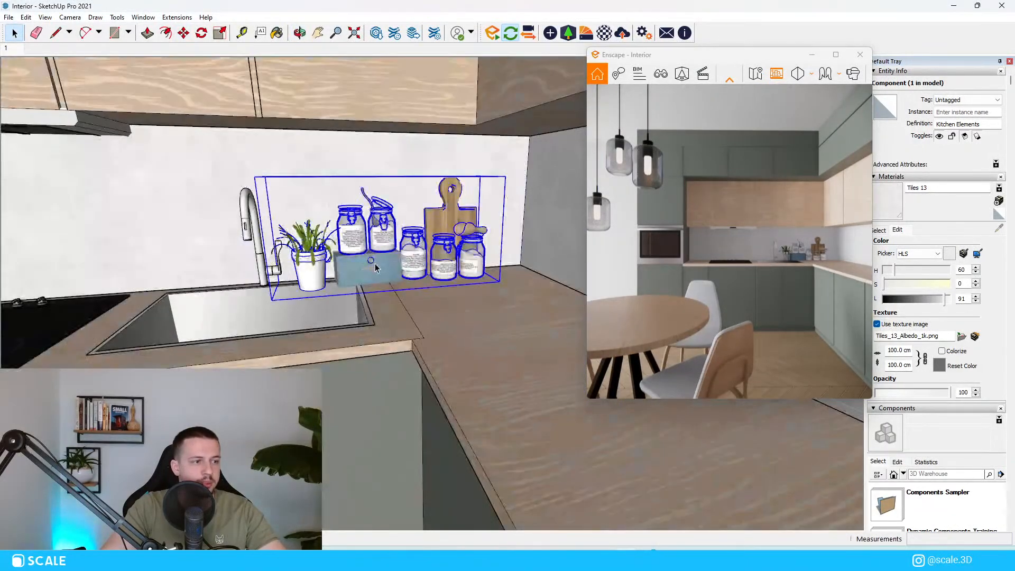
left_click(379, 267)
left_click_drag(402, 312, 244, 193)
double_click(363, 272)
left_click(363, 272)
left_click_drag(385, 289, 288, 204)
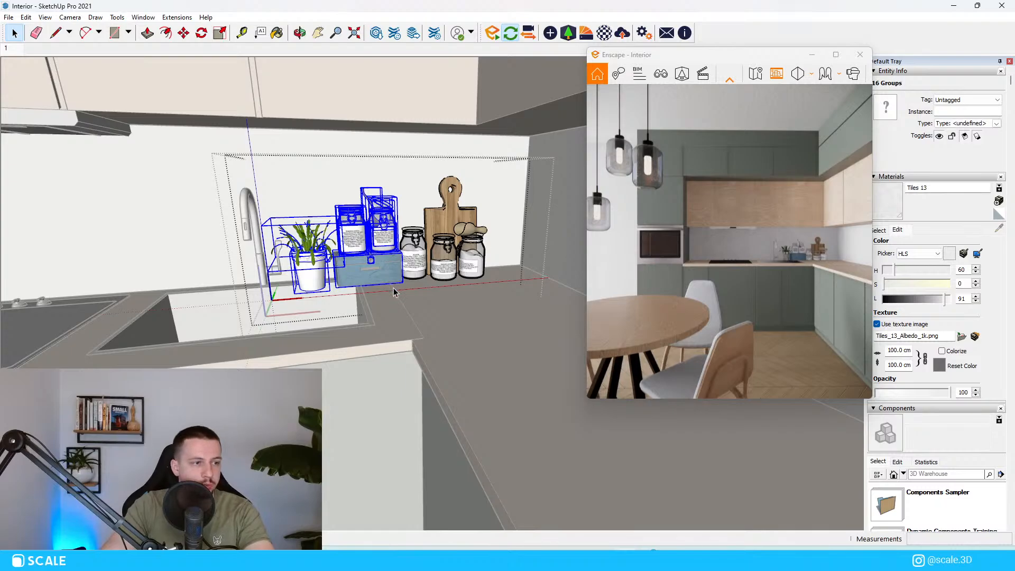
key("Delete")
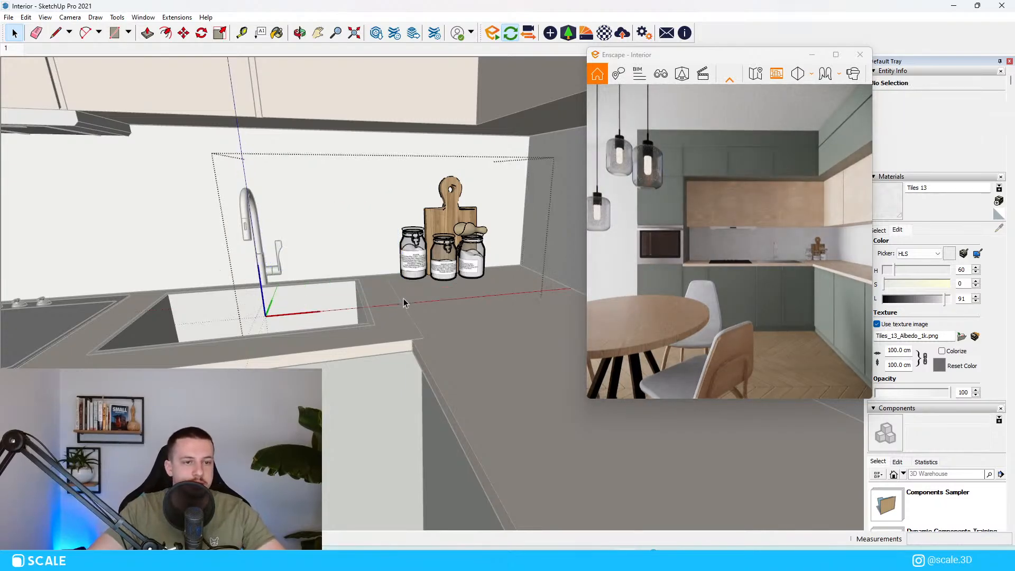
key("Escape")
middle_click_drag(235, 299, 370, 296)
scroll(386, 285, "down", 6)
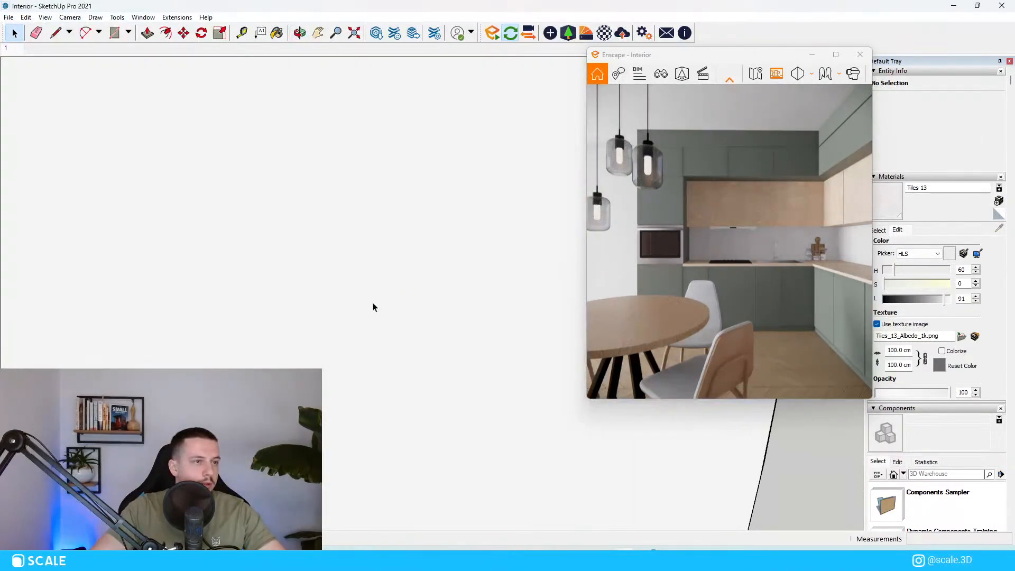
scroll(372, 304, "up", 6)
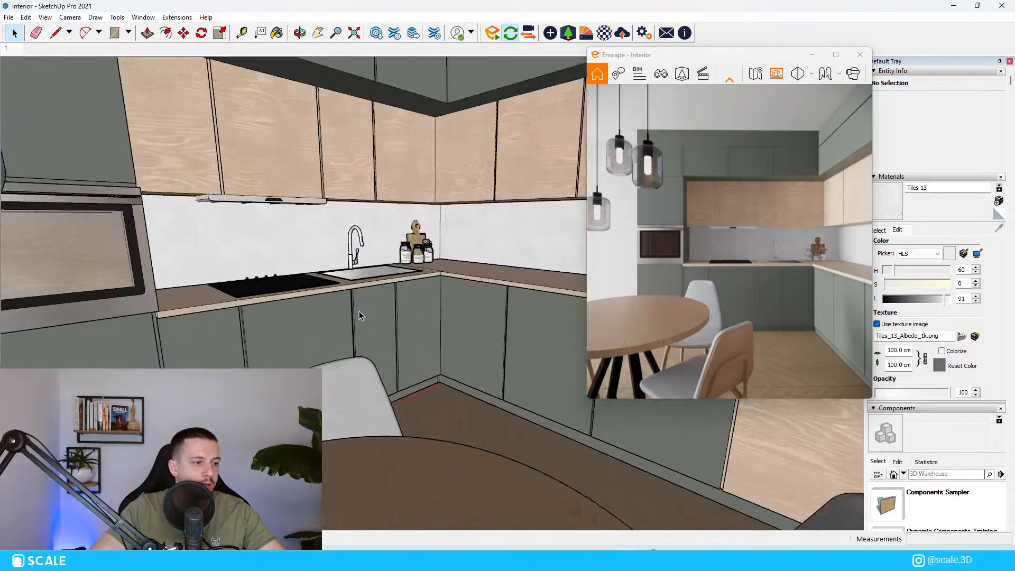
Open the Enscape Asset Library beside the render window and filter the accessories to kitchen items.
middle_click_drag(360, 316, 239, 321)
left_click(586, 34)
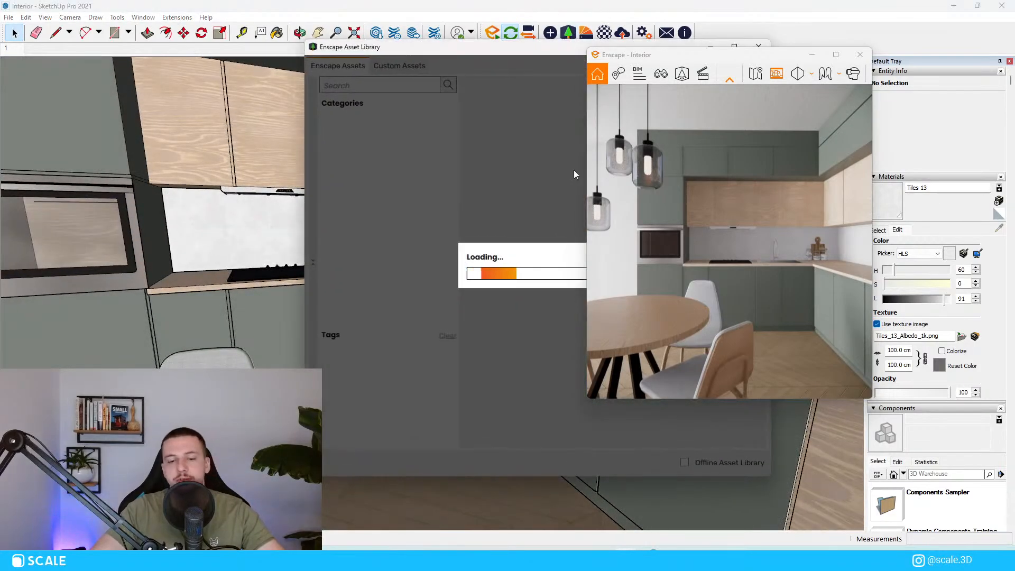
left_click_drag(456, 52, 177, 66)
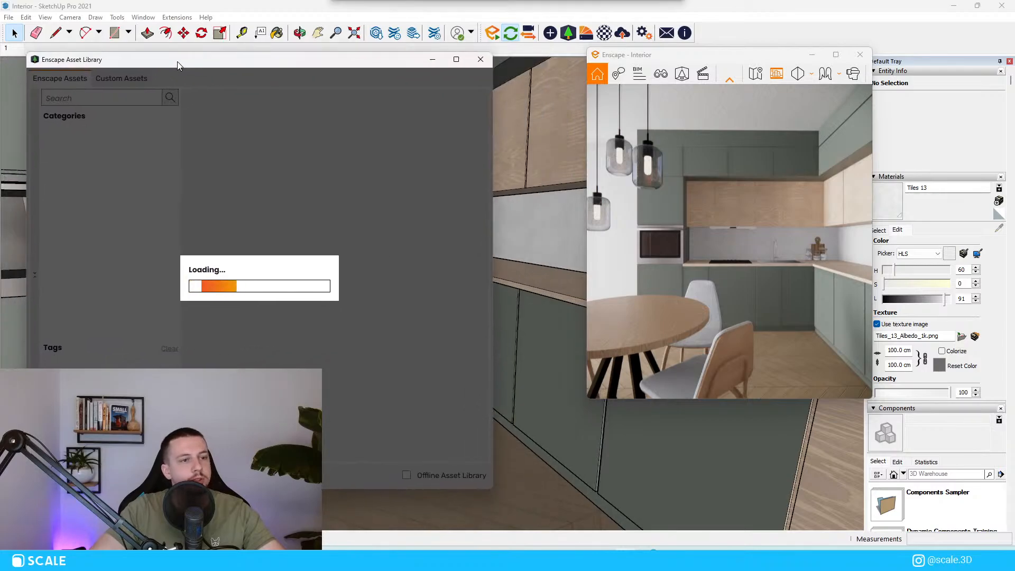
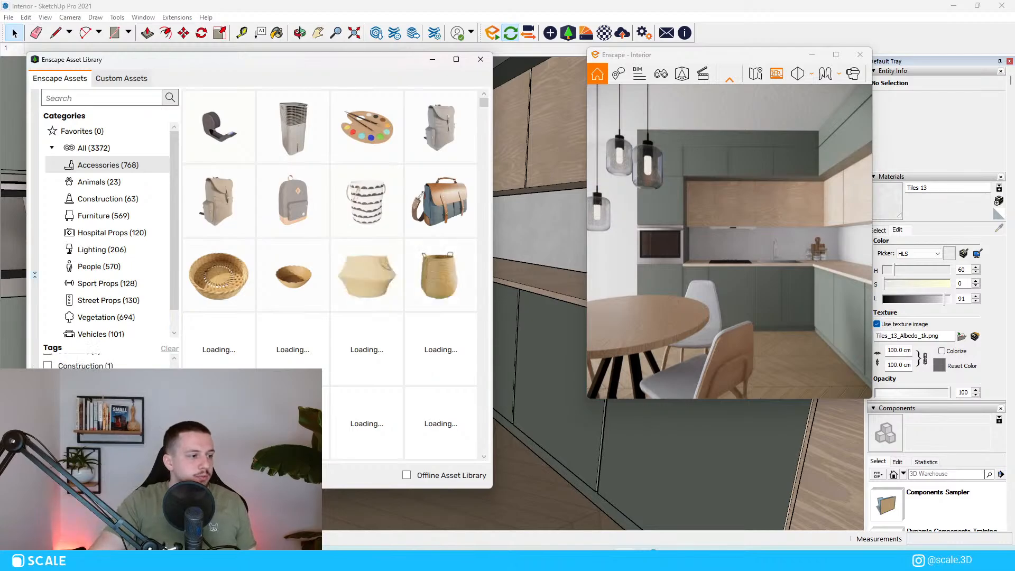
left_click(47, 399)
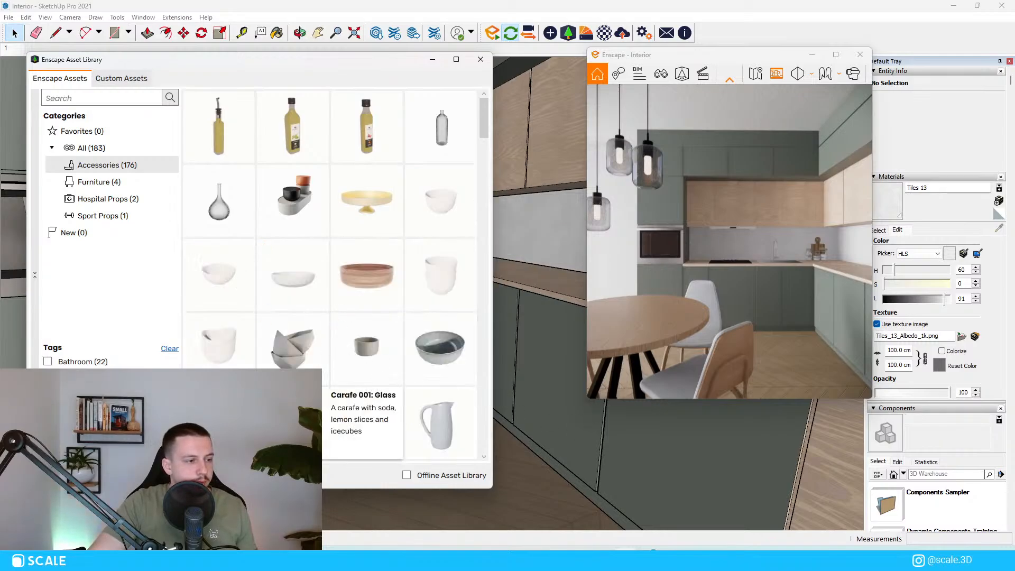
Place the small white bowl from the kitchen accessories on the countertop between the oven and the cooktop.
scroll(359, 389, "down", 2)
scroll(341, 275, "up", 1)
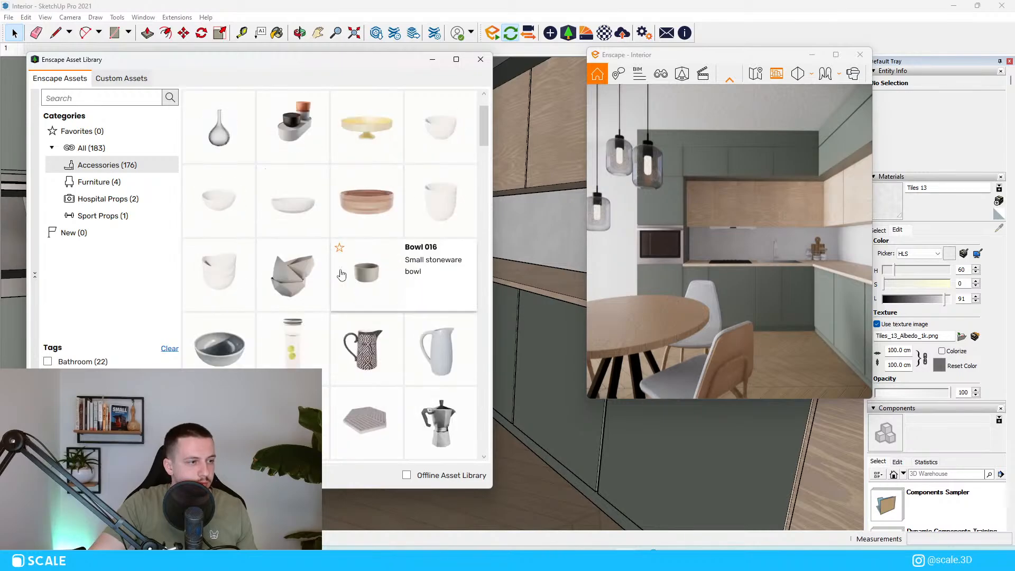
left_click(217, 285)
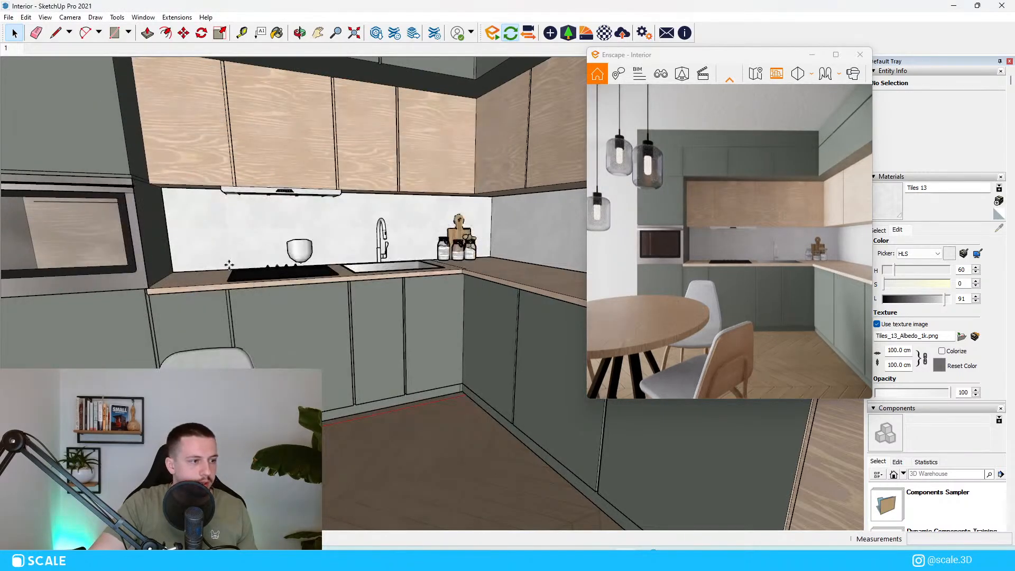
middle_click_drag(229, 265, 195, 303)
left_click(195, 302)
scroll(230, 341, "up", 1)
scroll(237, 209, "down", 1)
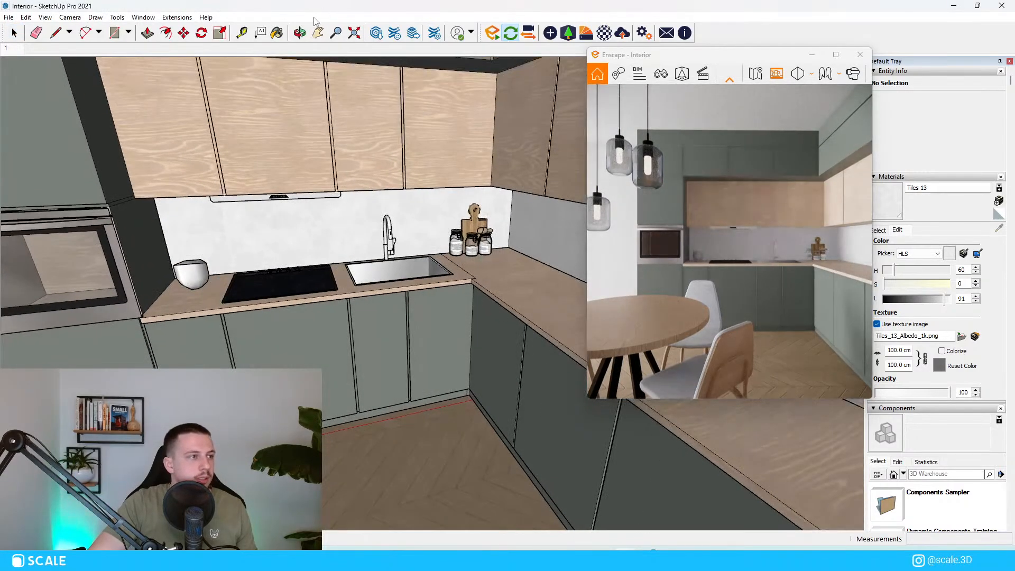
Place Coffee Maker 006 from the Enscape Asset Library on the side countertop, beyond the corner with the jars.
left_click(550, 33)
scroll(370, 306, "down", 5)
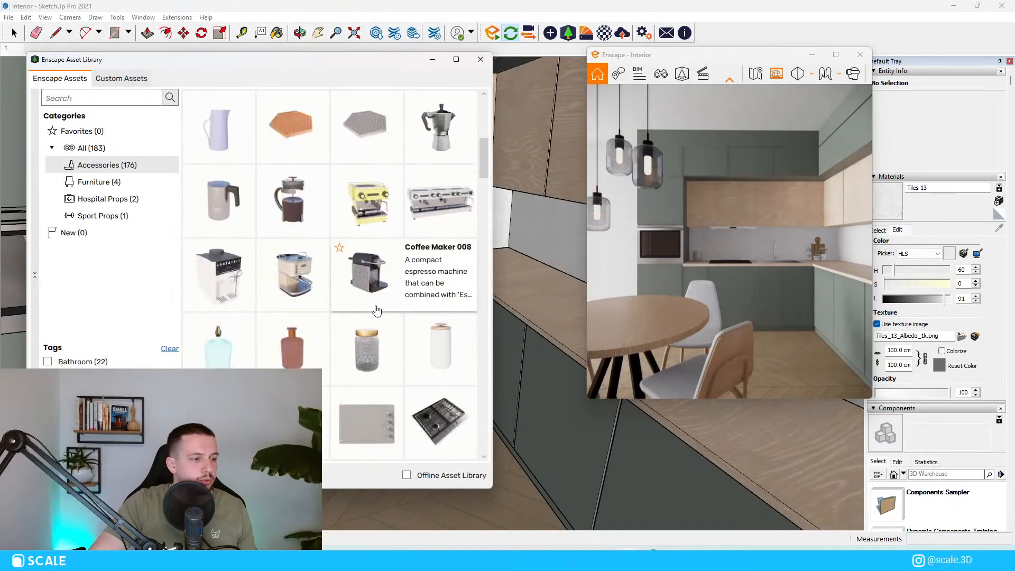
scroll(296, 211, "up", 2)
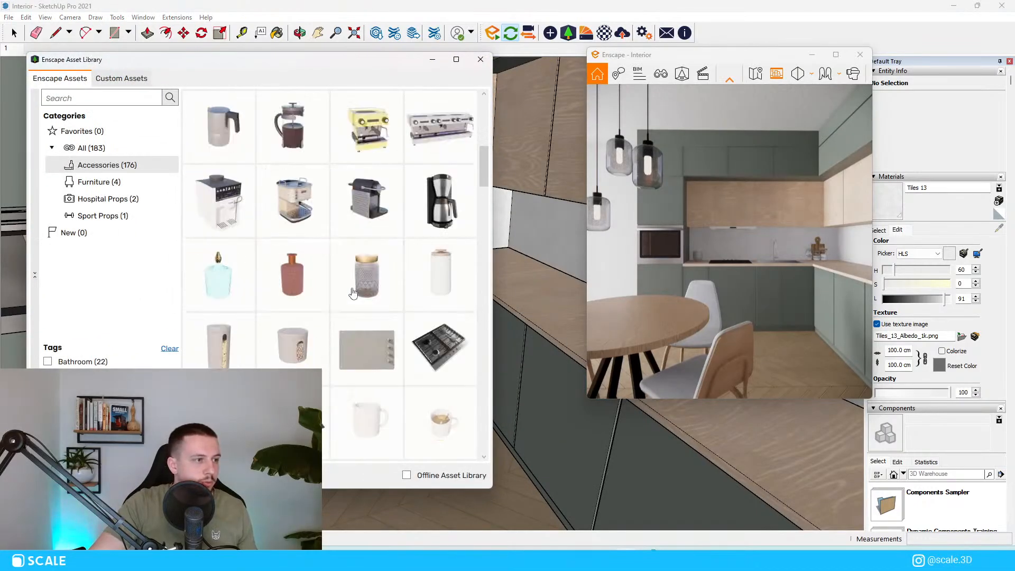
left_click(217, 220)
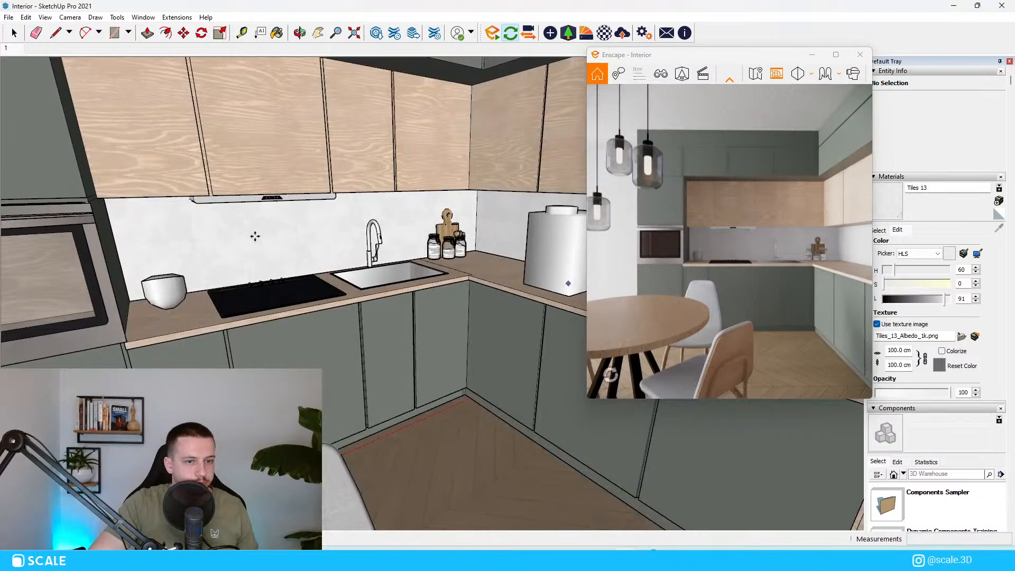
scroll(462, 233, "up", 5)
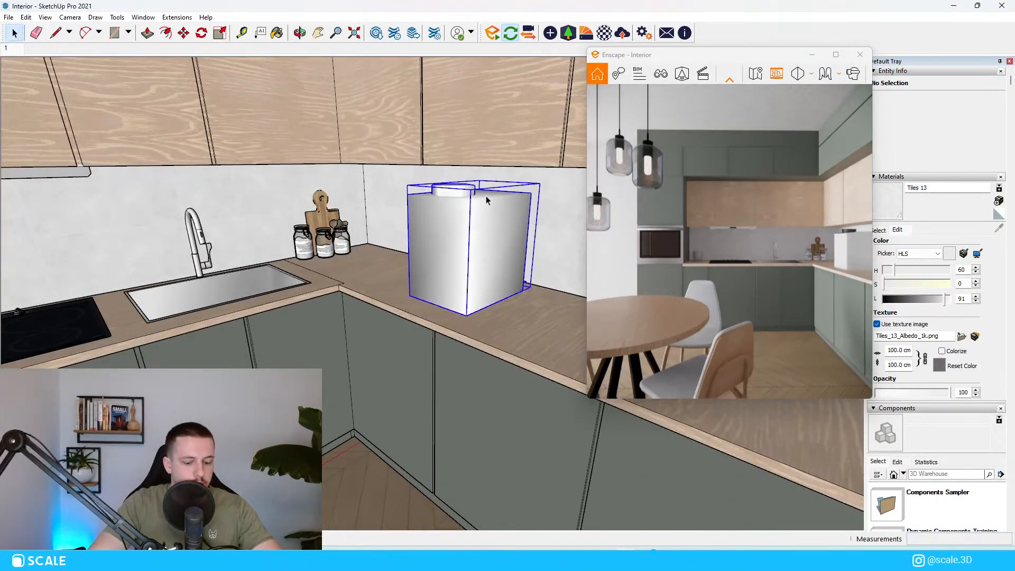
Rotate the coffee maker to face the room and move it along the side countertop, away from the corner.
left_click(486, 195)
scroll(509, 179, "up", 1)
middle_click_drag(509, 180, 449, 243)
left_click(409, 242)
left_click(499, 210)
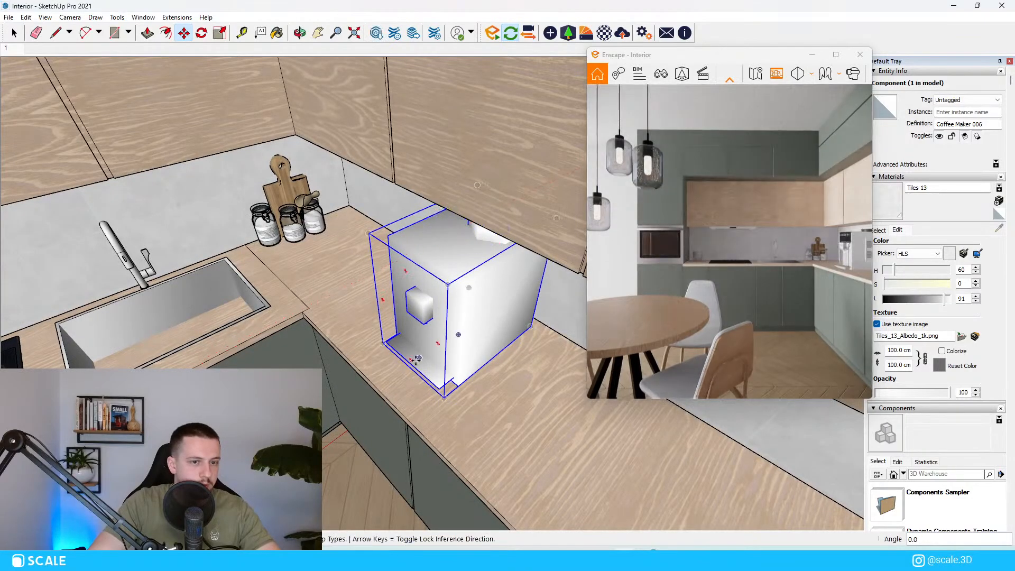
left_click(411, 364)
left_click(497, 387)
mouse_move(470, 382)
middle_mouse_down()
mouse_move(343, 328)
mouse_move(338, 292)
mouse_move(2, 340)
middle_mouse_up()
key("space")
Look through the remaining kitchen accessories in the Enscape Asset Library for further decoration.
scroll(342, 329, "down", 3)
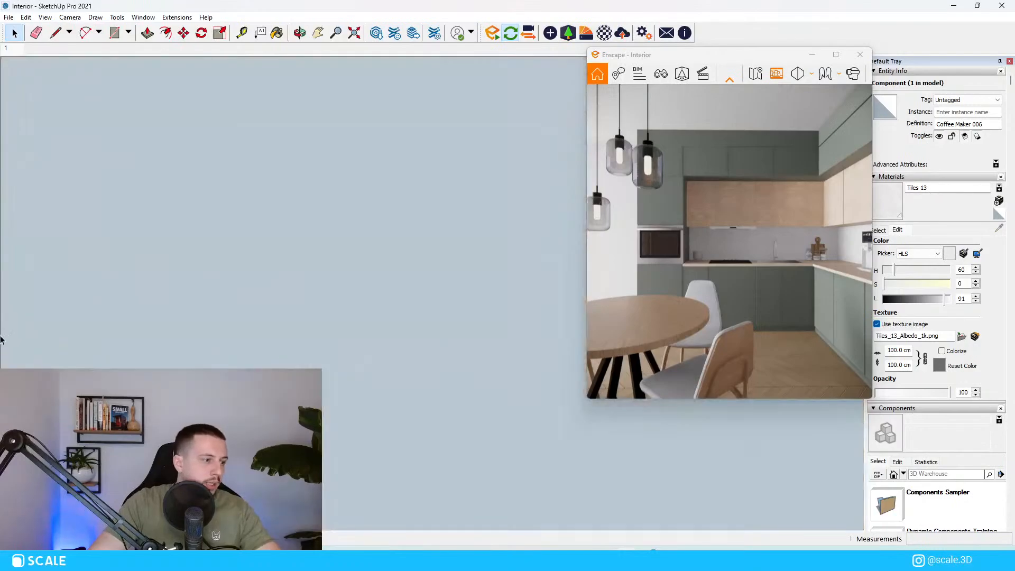
middle_click_drag(84, 309, 172, 286)
left_click(555, 33)
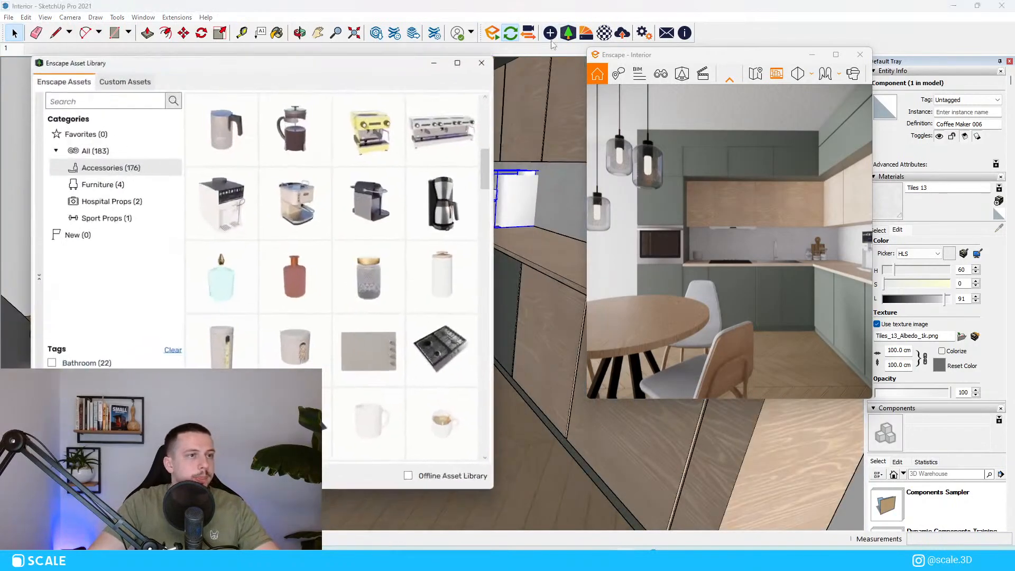
scroll(354, 361, "down", 3)
scroll(354, 361, "down", 10)
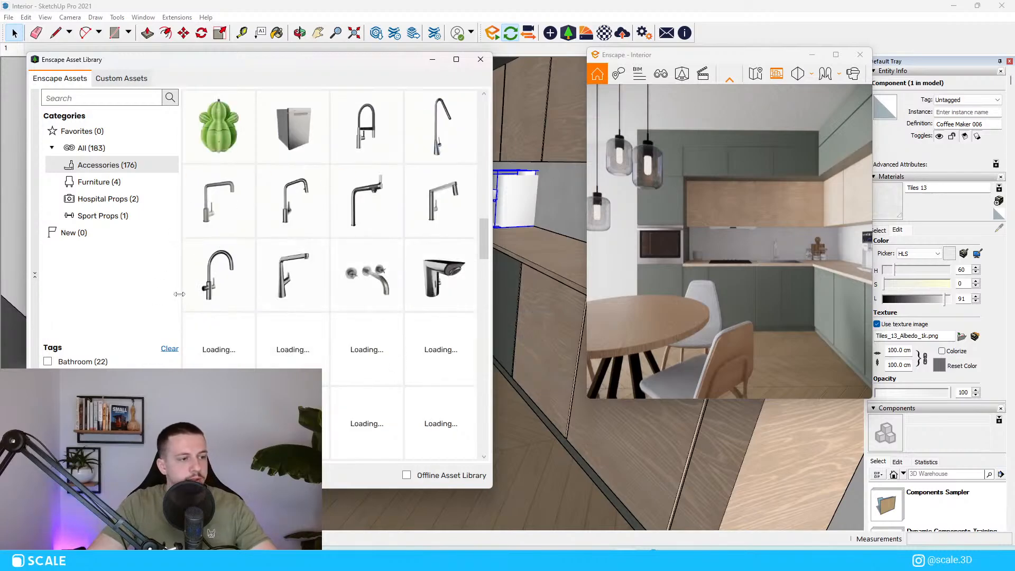
mouse_move(188, 292)
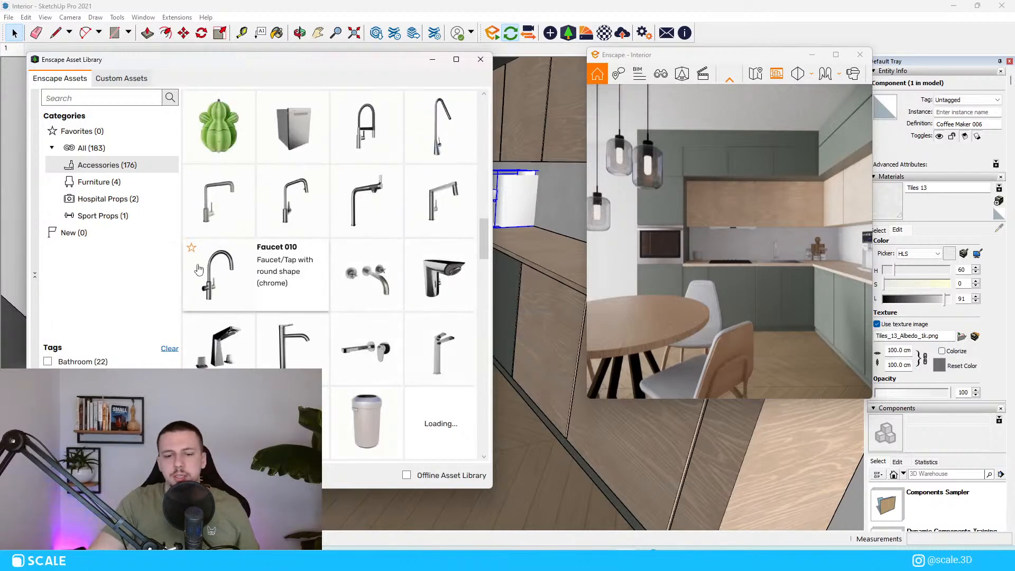
scroll(373, 305, "down", 10)
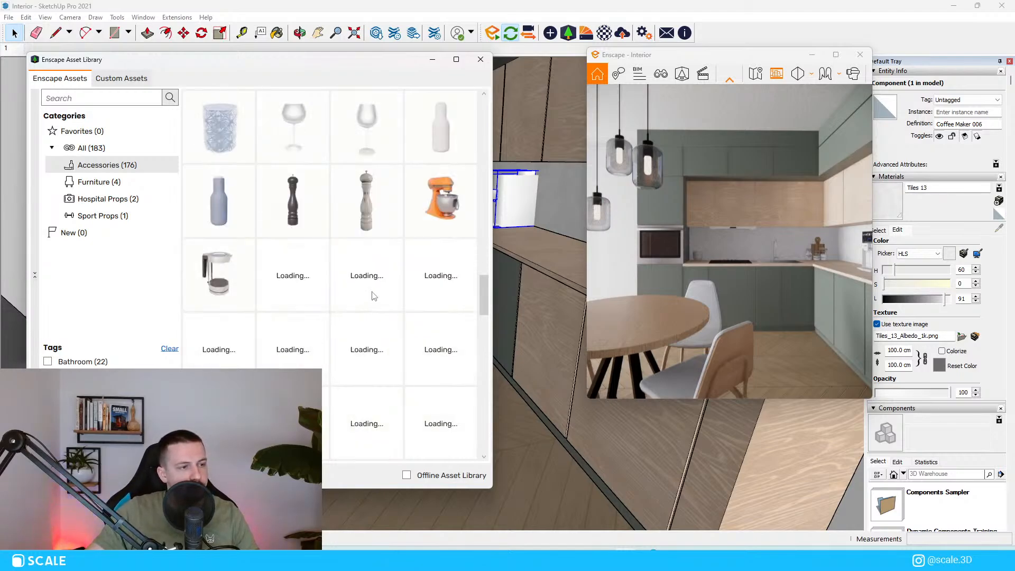
scroll(373, 295, "down", 2)
scroll(375, 290, "down", 1)
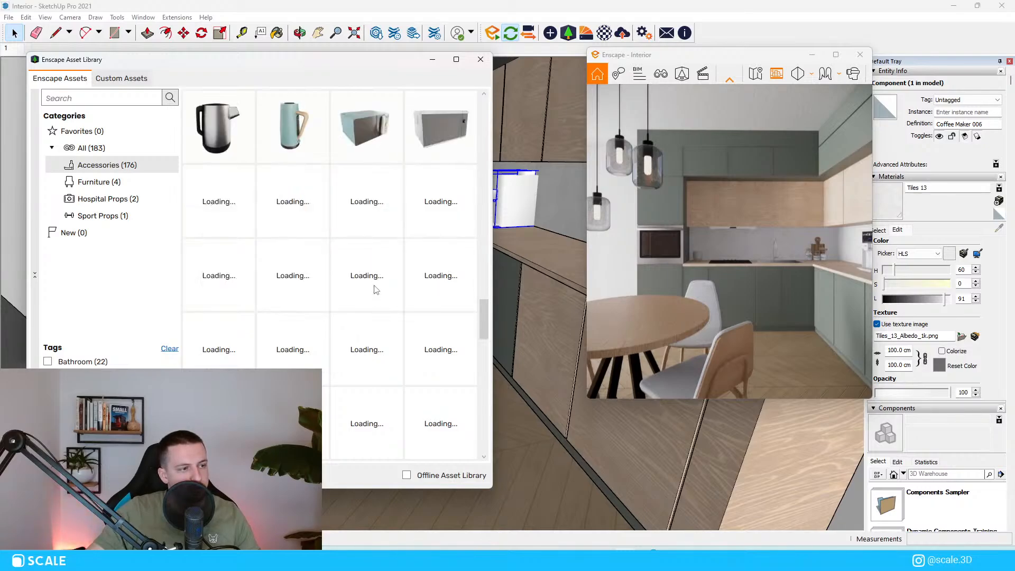
scroll(375, 291, "down", 1)
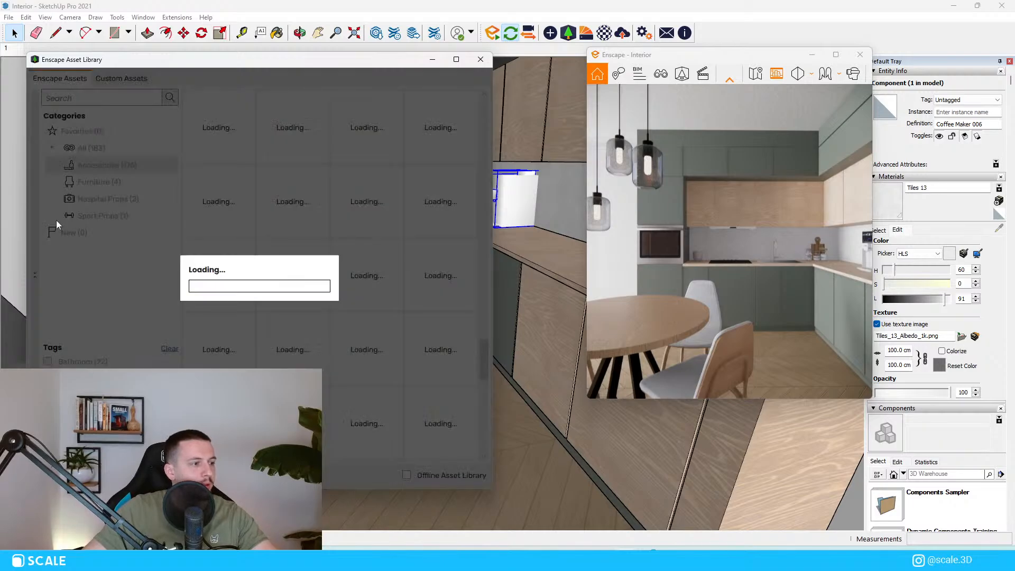
Search all Enscape assets for "apple" and place the bowl of apples on the round dining table.
left_click(80, 94)
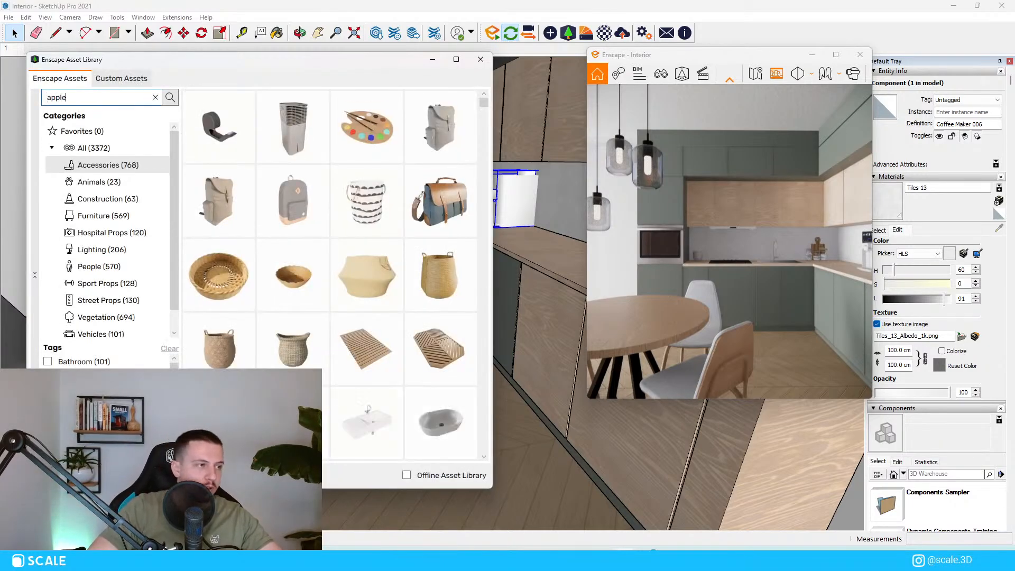
type("apple")
key("Return")
left_click(250, 140)
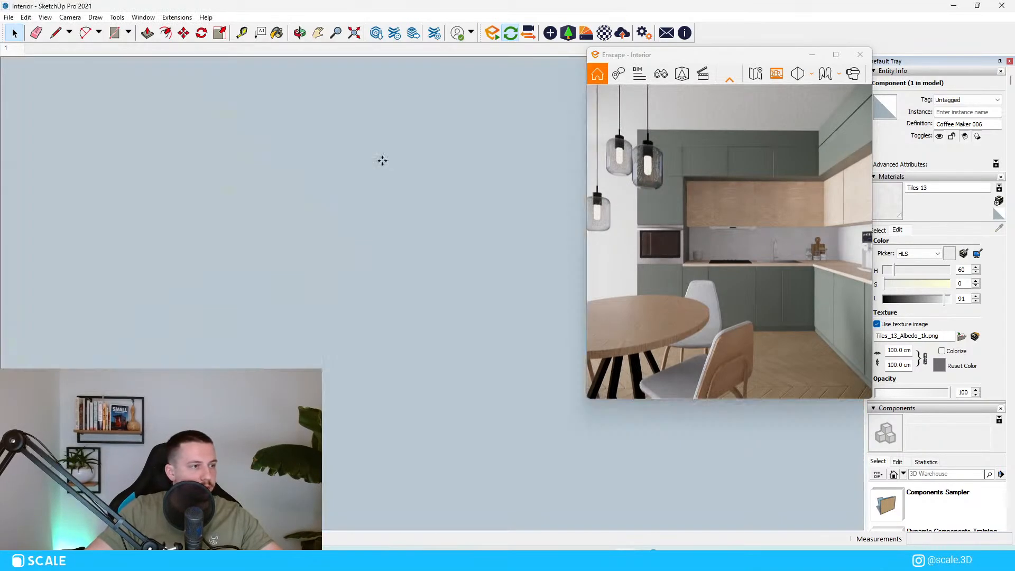
scroll(224, 290, "down", 6)
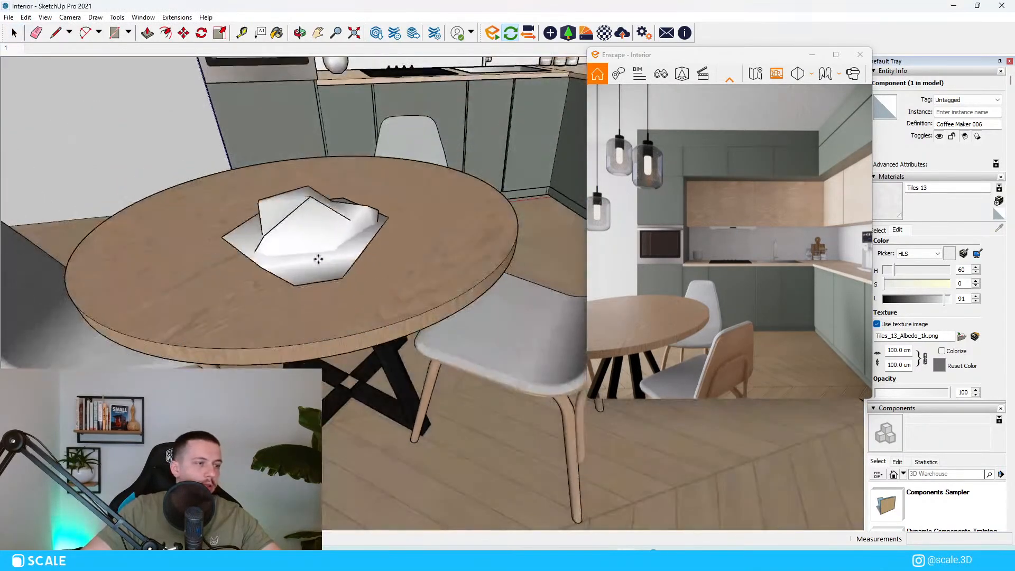
middle_click_drag(339, 203, 346, 238)
left_click(310, 222)
Rotate the bowl of apples on the dining table until red apples face the render camera.
left_click(310, 222)
key("m")
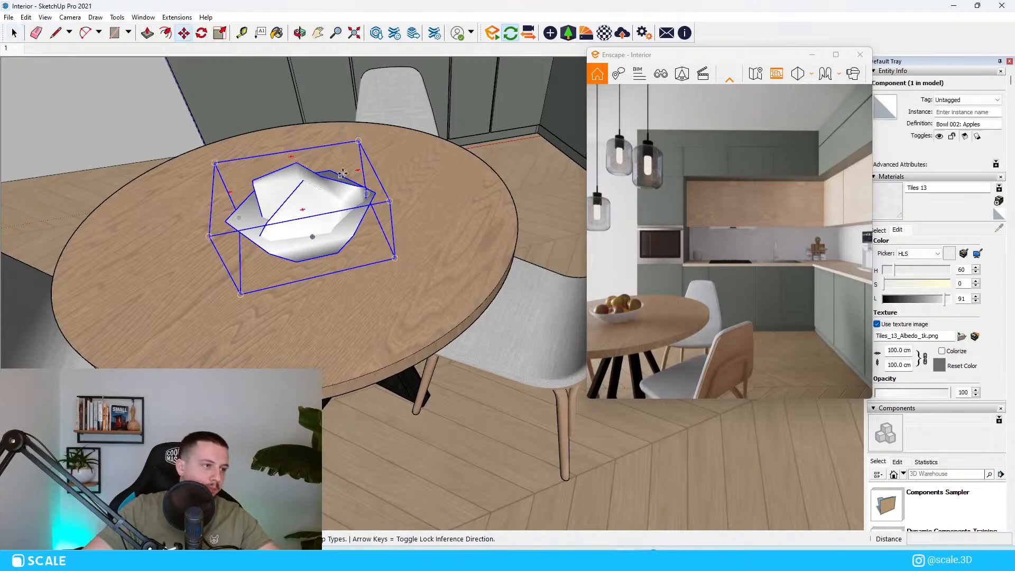
left_click(357, 171)
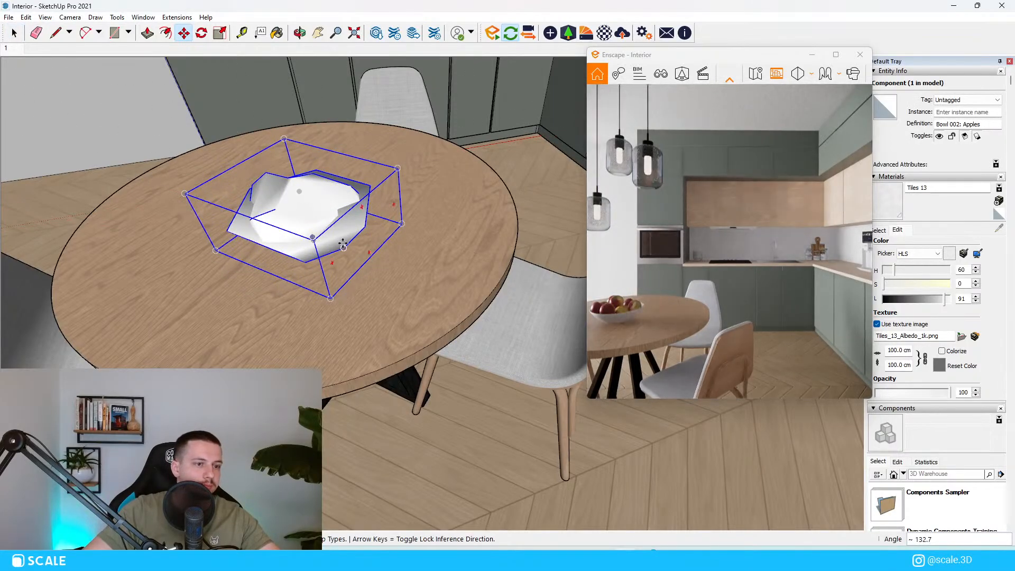
left_click(329, 158)
left_click(350, 266)
key("space")
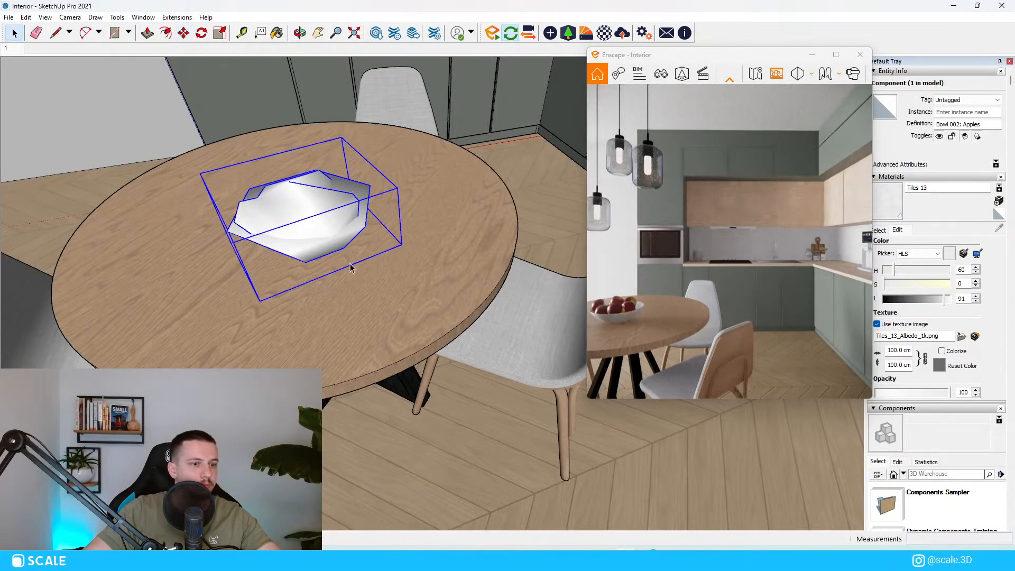
Examine the kitchen reference image outside the room for the accessories on the dining table and countertop.
middle_click_drag(351, 267, 355, 161)
scroll(356, 161, "down", 7)
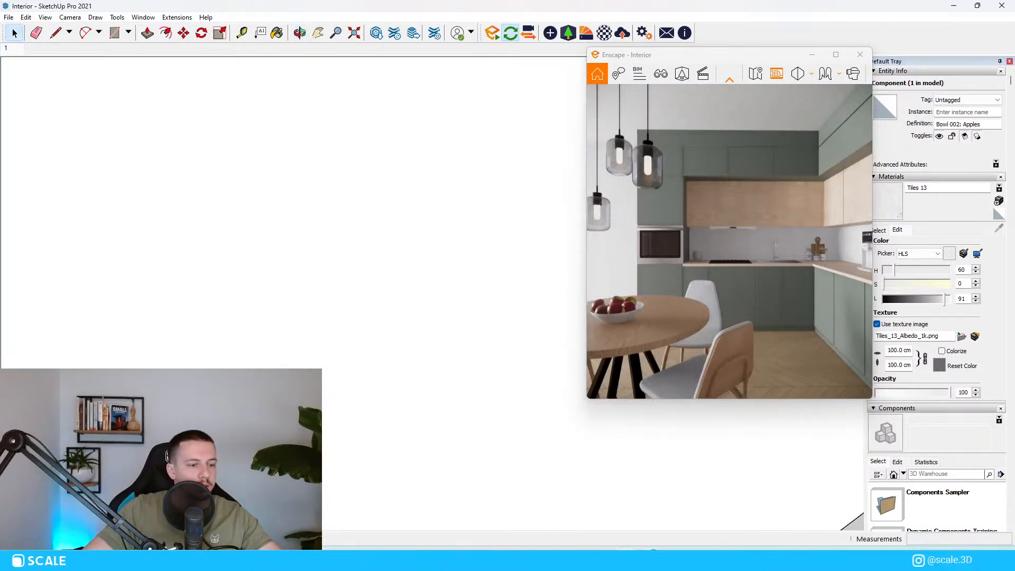
mouse_move(624, 555)
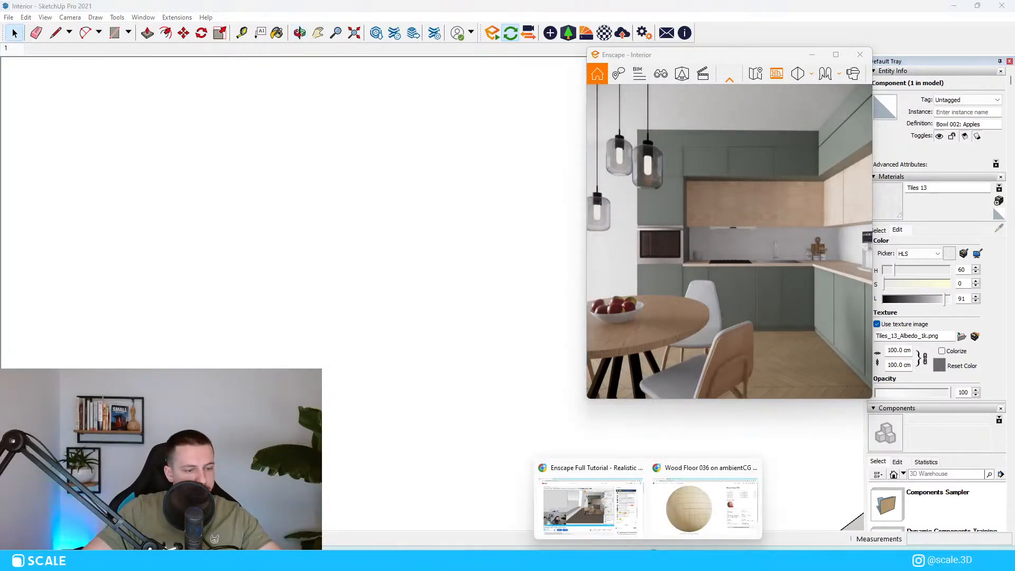
scroll(564, 430, "down", 7)
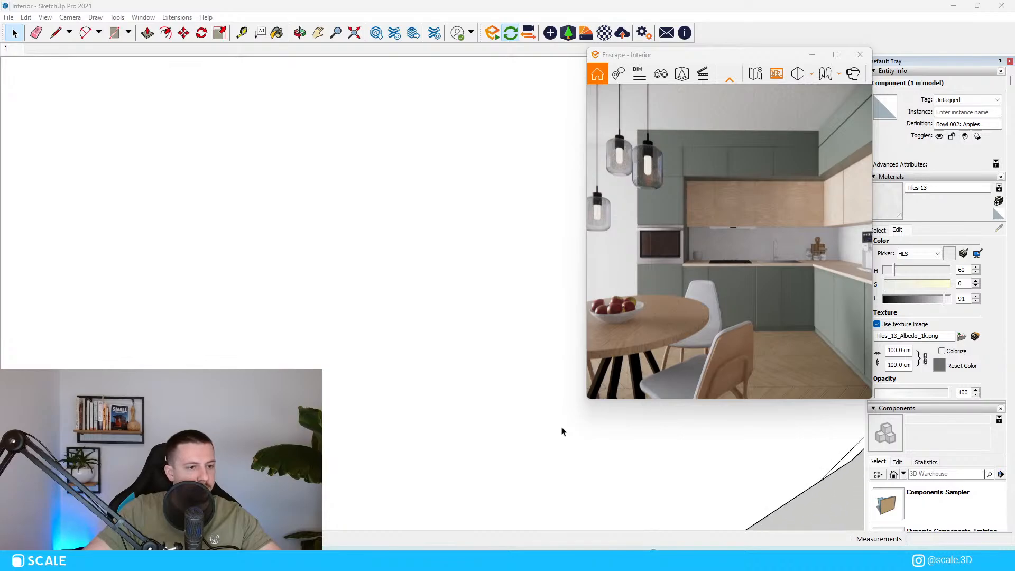
middle_click_drag(562, 430, 456, 343)
scroll(344, 404, "up", 3)
scroll(344, 401, "up", 5)
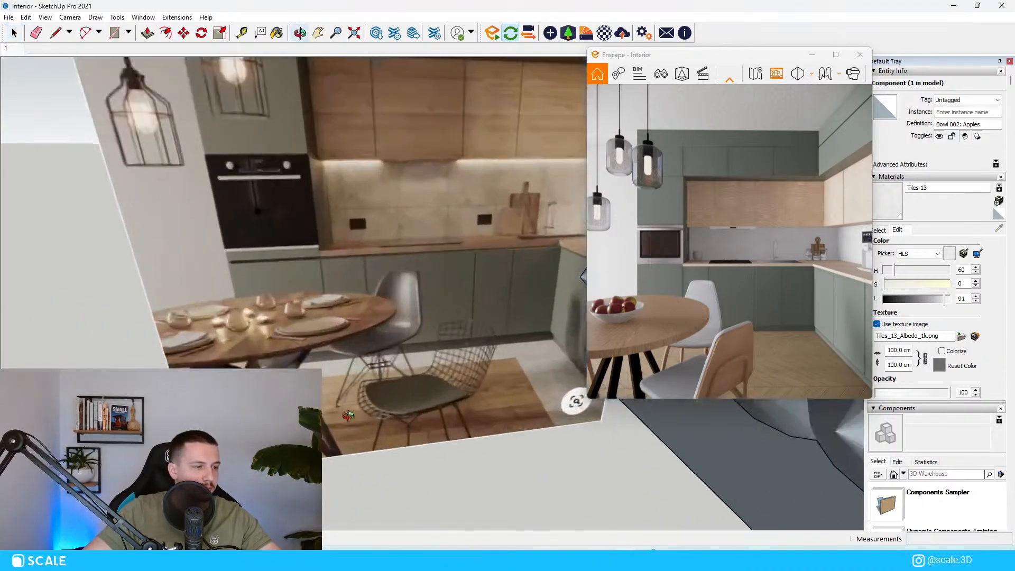
scroll(310, 347, "down", 2)
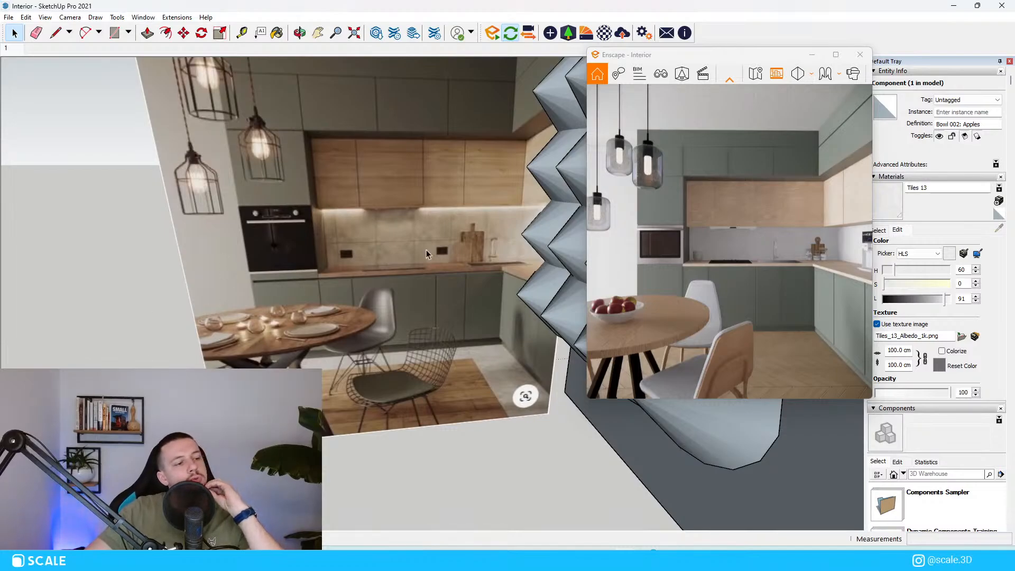
mouse_move(149, 287)
middle_mouse_down()
mouse_move(113, 311)
mouse_move(100, 301)
mouse_move(180, 328)
middle_mouse_up()
Search 3D Warehouse for "dining table accessories" and show the results for models.
left_click(926, 473)
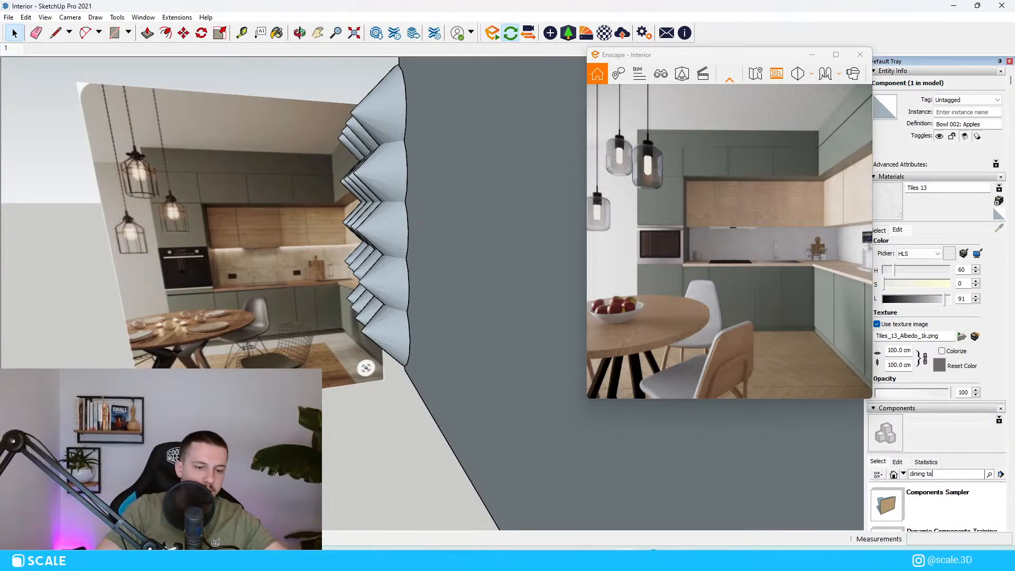
left_click(377, 34)
left_click(322, 82)
type("din")
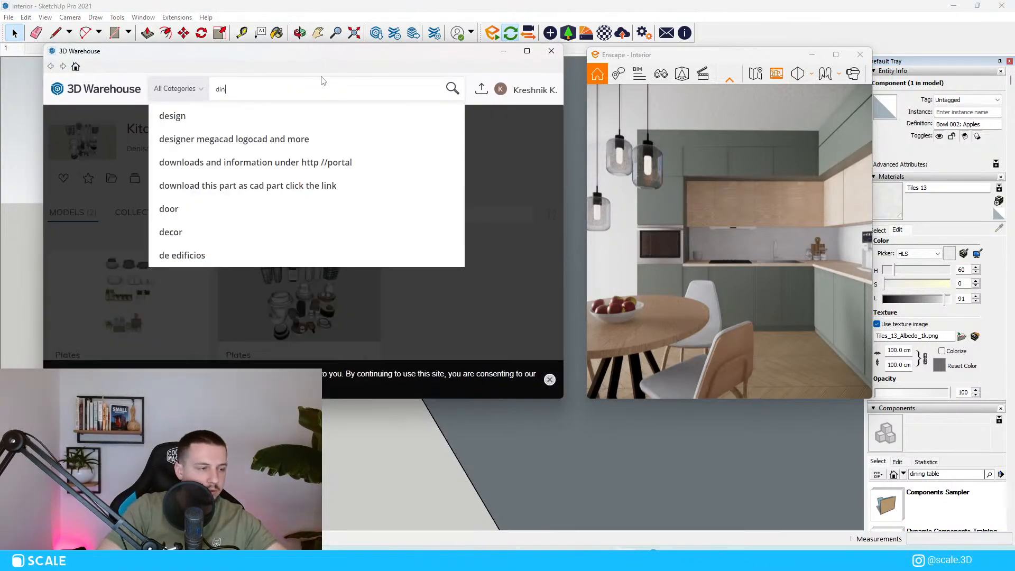
type("ing table ac")
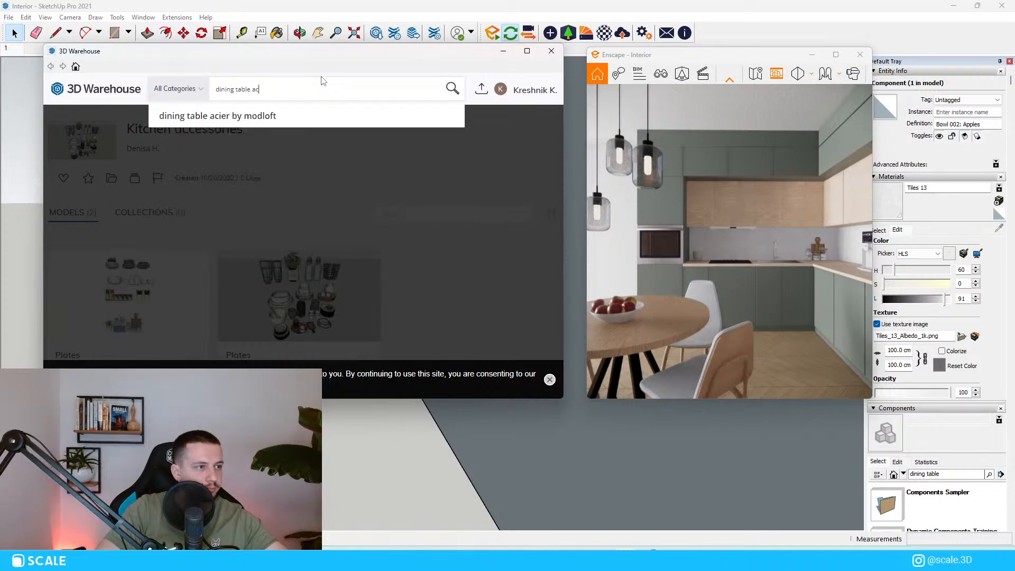
type("cessories")
key("Return")
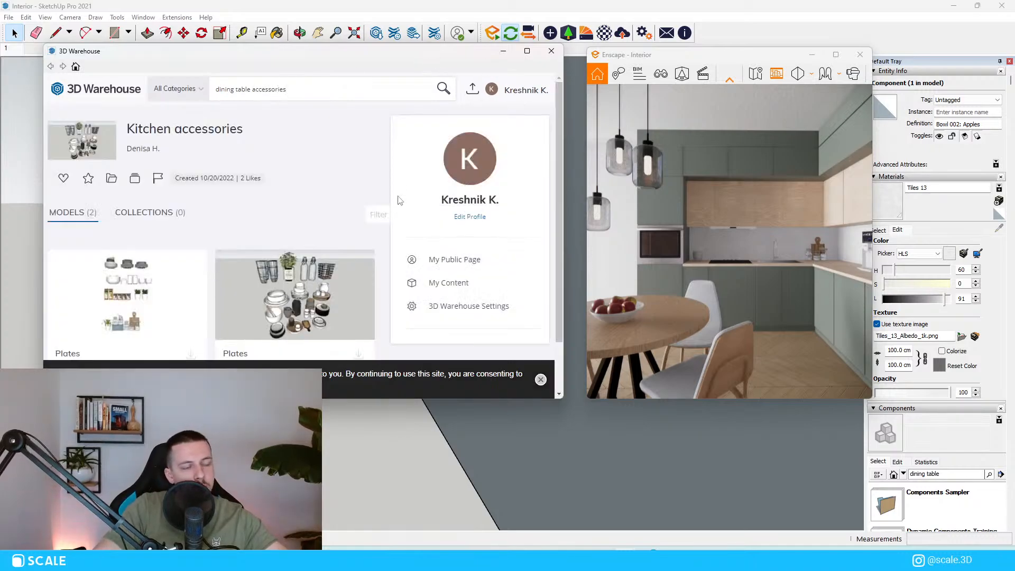
left_click(294, 147)
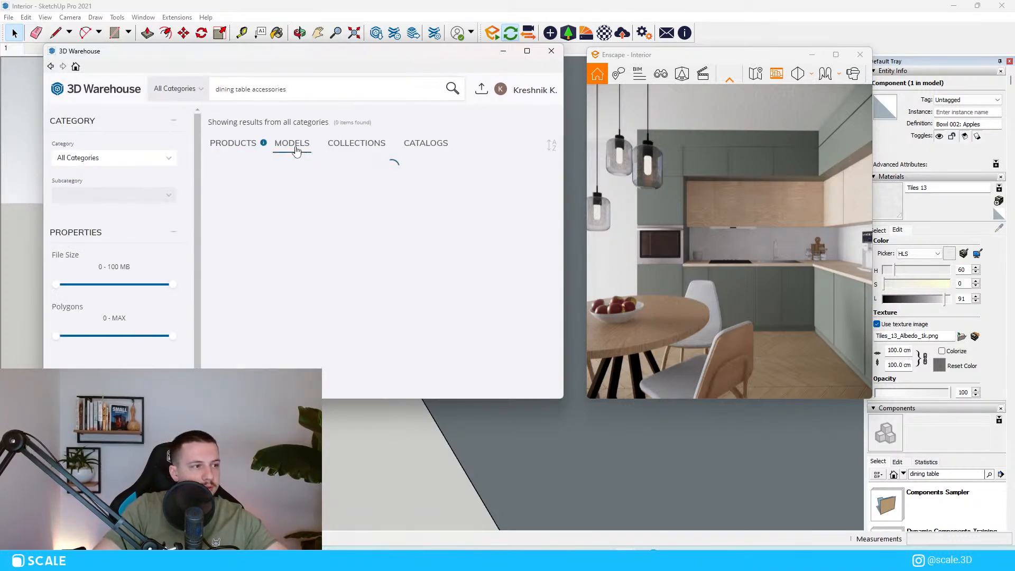
Search 3D Warehouse for "plates" and browse the resulting collections.
left_click(356, 147)
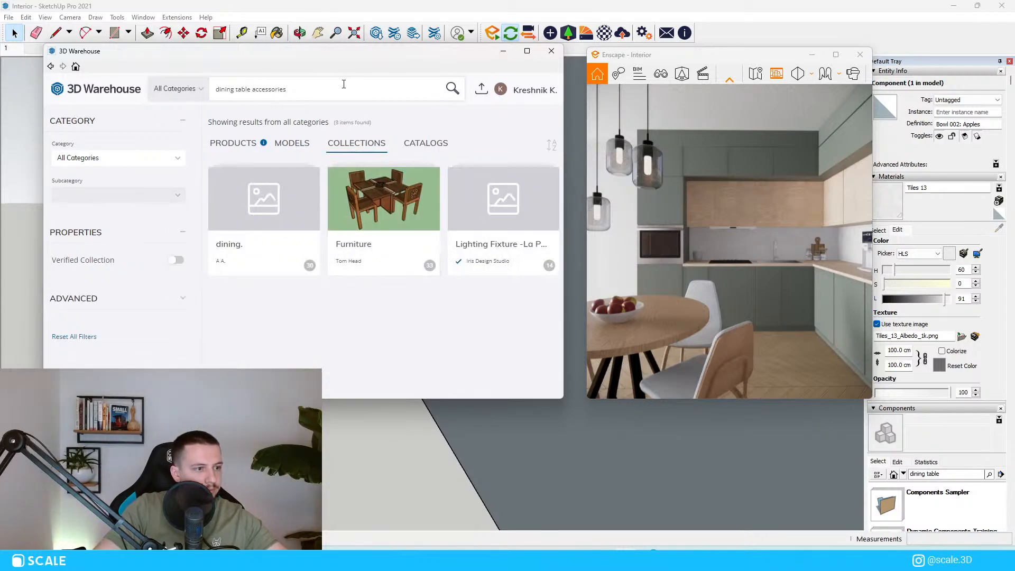
type("plates")
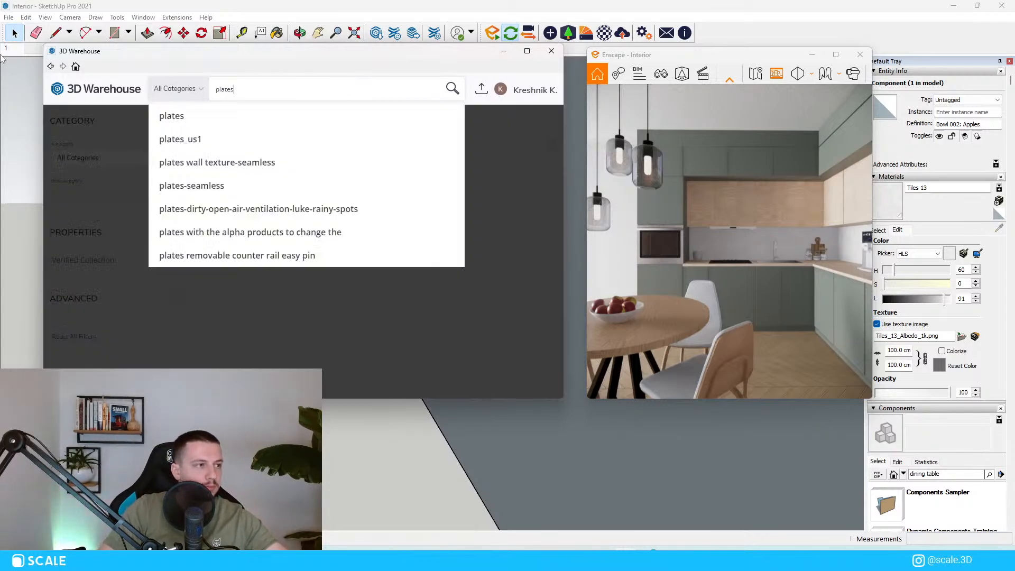
key("Return")
scroll(335, 331, "down", 6)
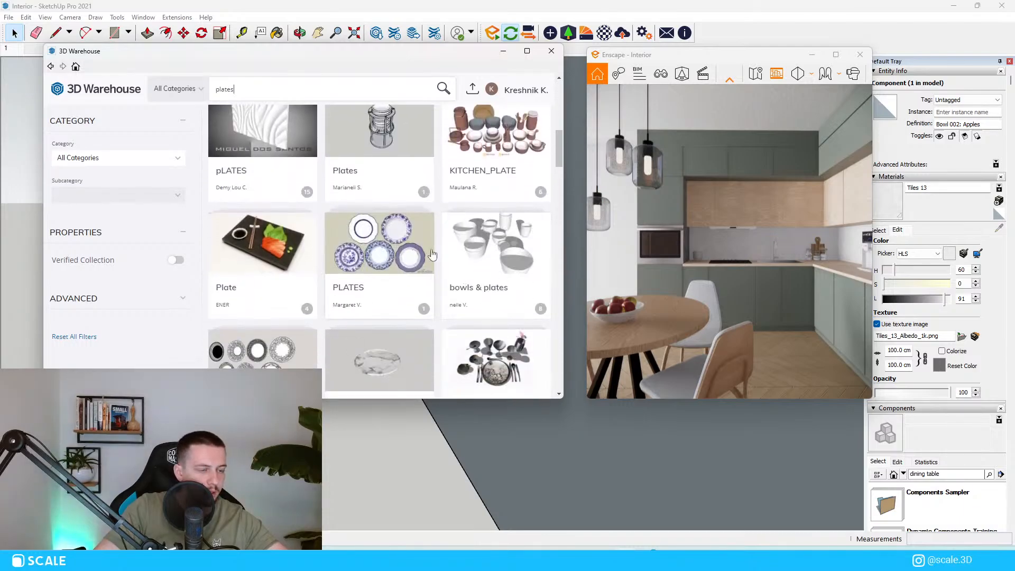
scroll(417, 254, "down", 4)
scroll(402, 254, "up", 10)
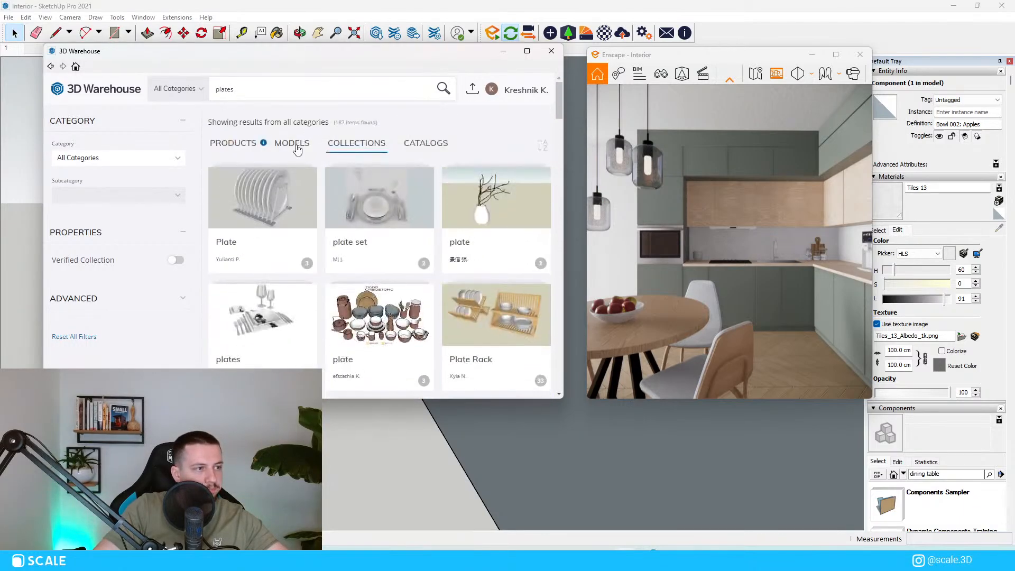
Browse the "plates" results for individual models and load a plate with cutlery directly into the SketchUp model.
left_click(297, 148)
scroll(415, 283, "down", 5)
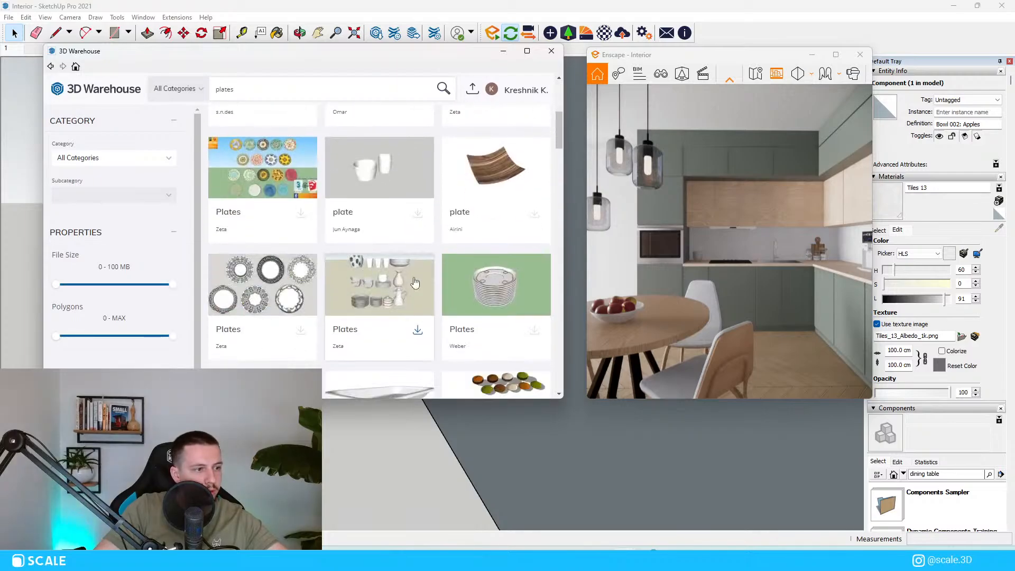
scroll(415, 282, "down", 4)
left_click(301, 239)
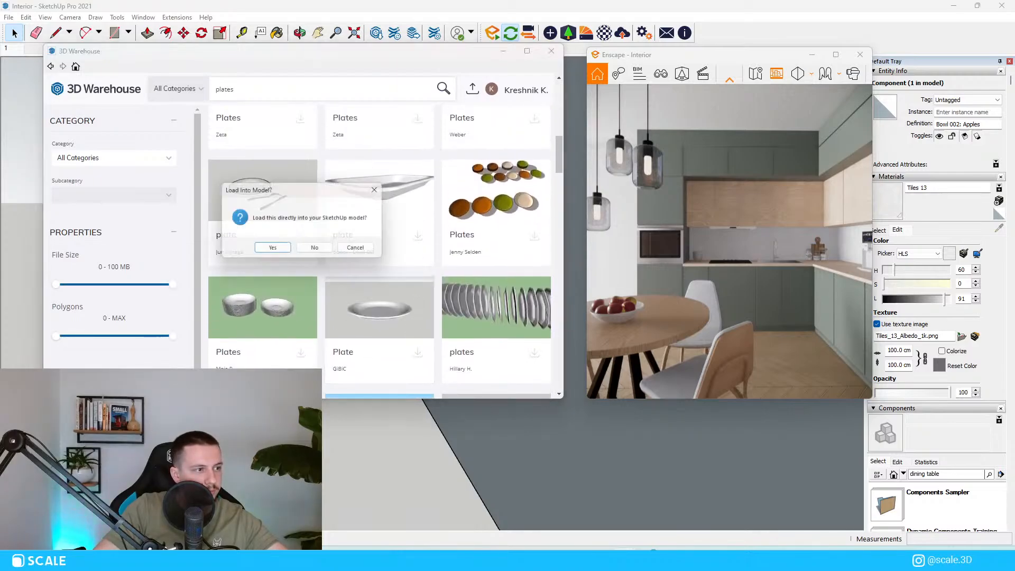
left_click(269, 248)
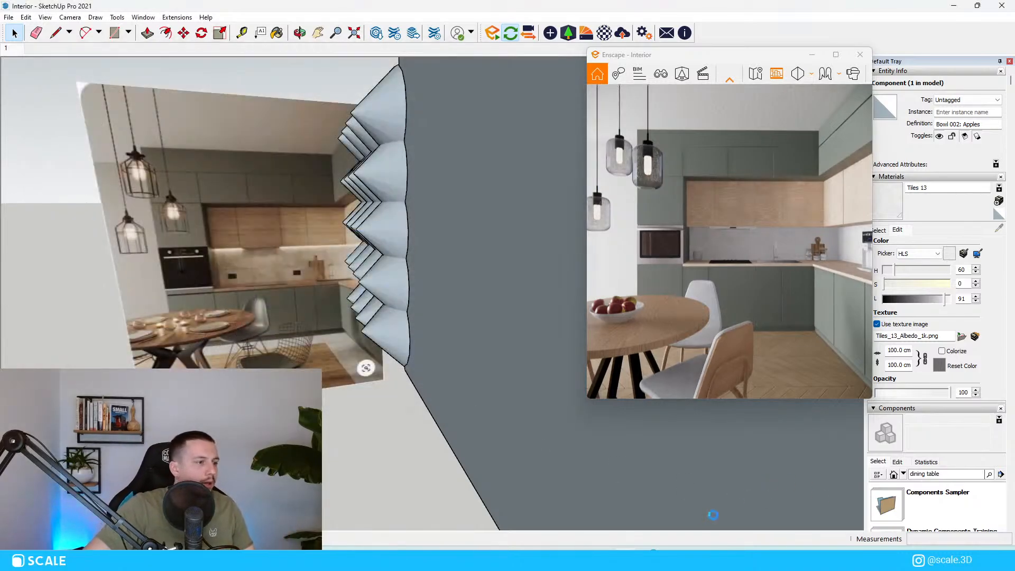
Place the loaded plate with fork and knife on the round dining table beside the bowl of apples.
scroll(201, 342, "up", 1)
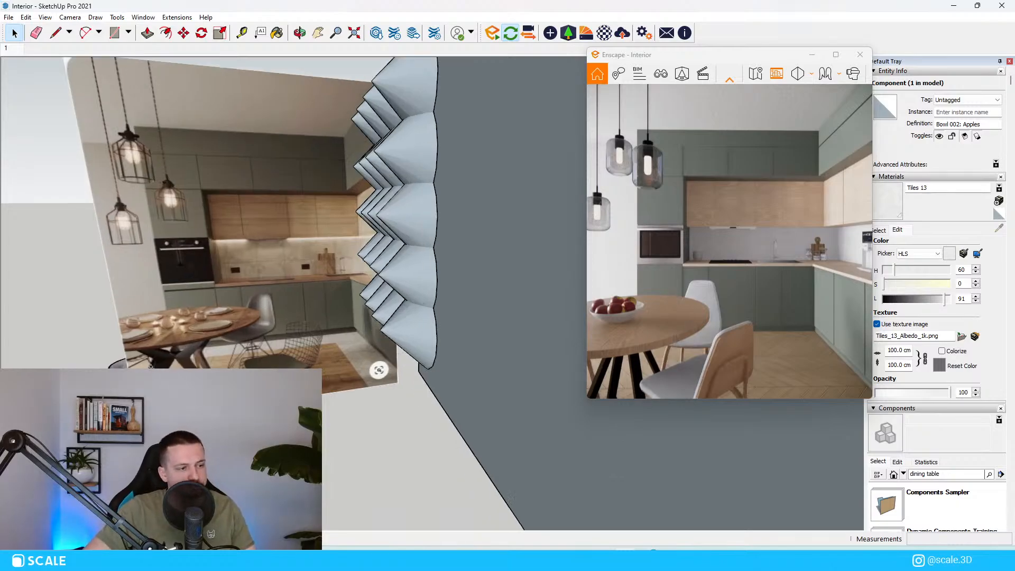
scroll(175, 370, "down", 4)
middle_click_drag(175, 360, 438, 329)
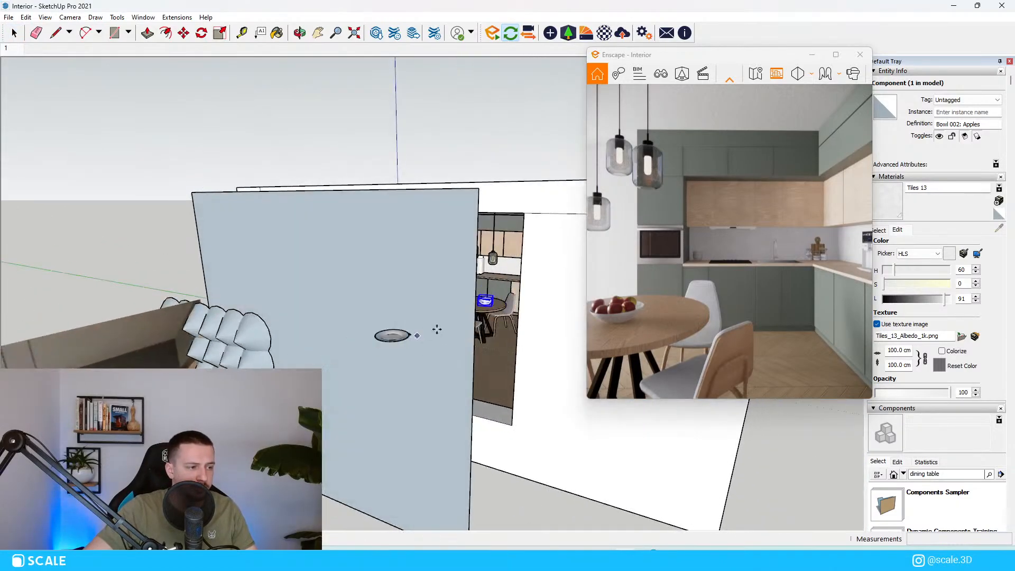
scroll(485, 305, "up", 4)
scroll(528, 288, "up", 4)
middle_click_drag(523, 307, 166, 201)
left_click(300, 367)
key("space")
Open the dining table component and make the round tabletop thinner by pushing its underside face upward with Push/Pull.
double_click(206, 339)
double_click(215, 338)
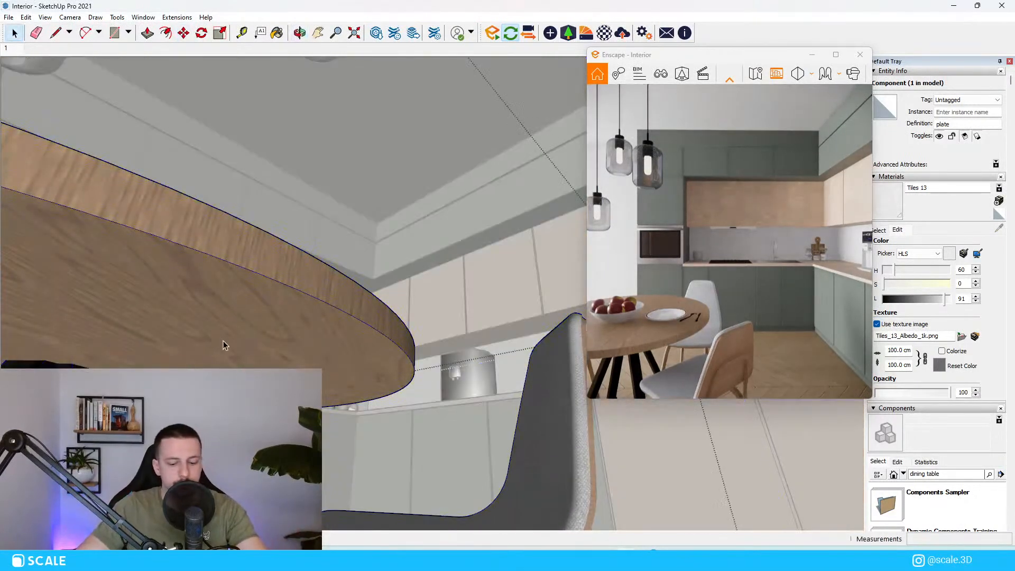
key("p")
key("space")
left_click(274, 338)
double_click(283, 346)
left_click(284, 339)
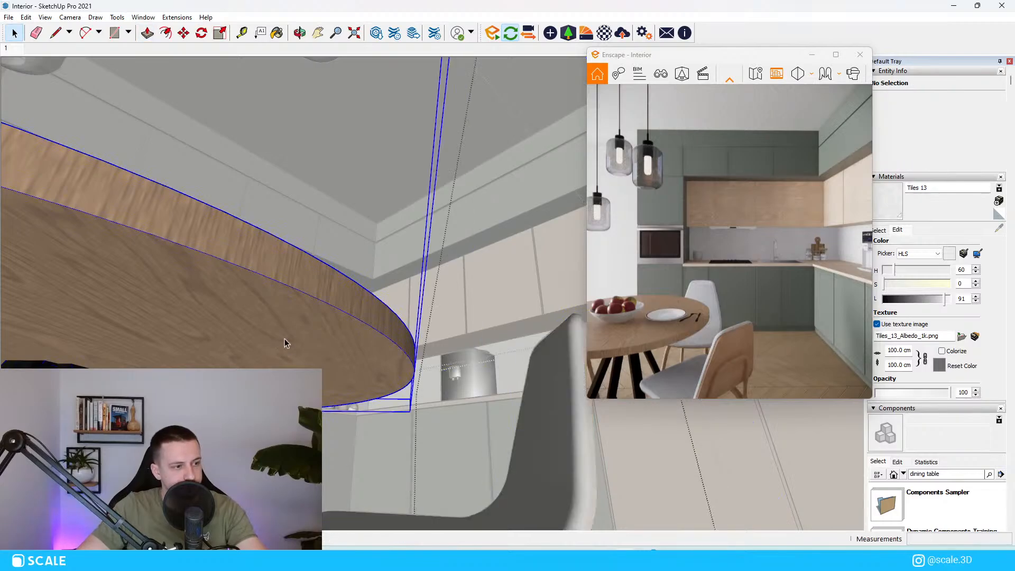
double_click(296, 346)
key("p")
left_click(301, 361)
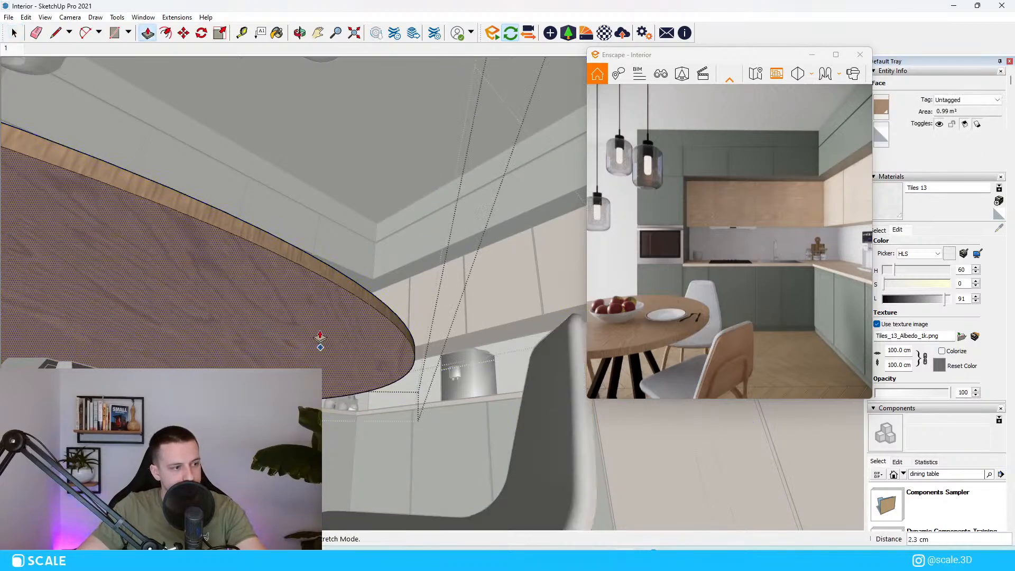
left_click(311, 305)
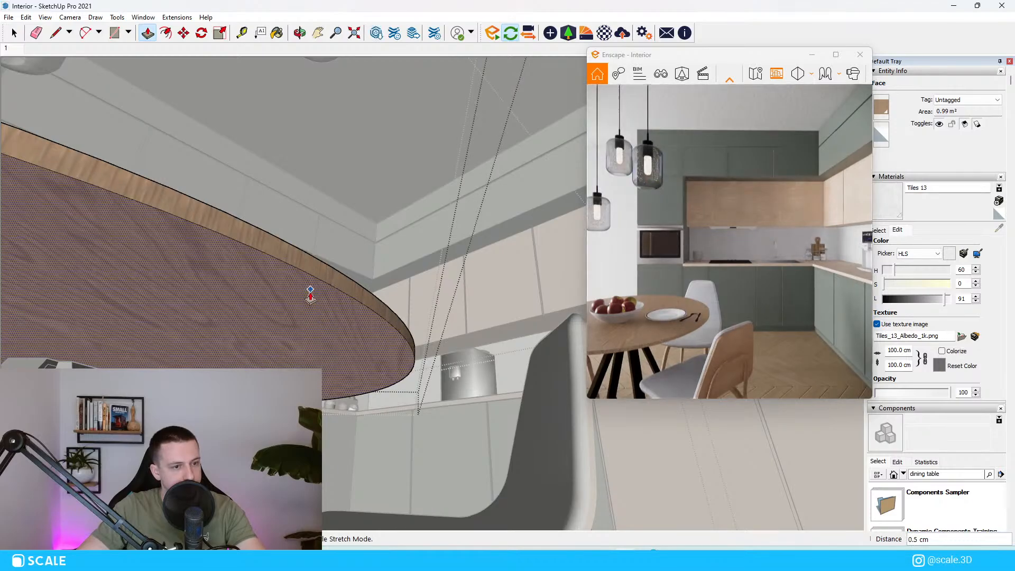
middle_click_drag(310, 292, 331, 337)
key("space")
scroll(367, 306, "down", 2)
left_click(389, 362)
Sample the tabletop's Wood 25 material and set its HLS saturation to 18 and lightness to 45.
key("b")
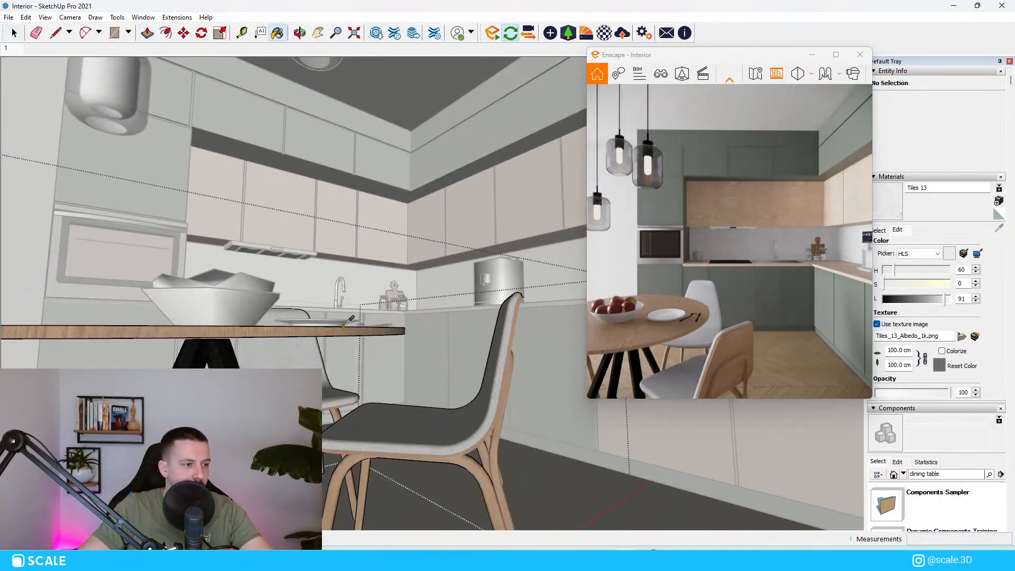
left_click(344, 326, "alt")
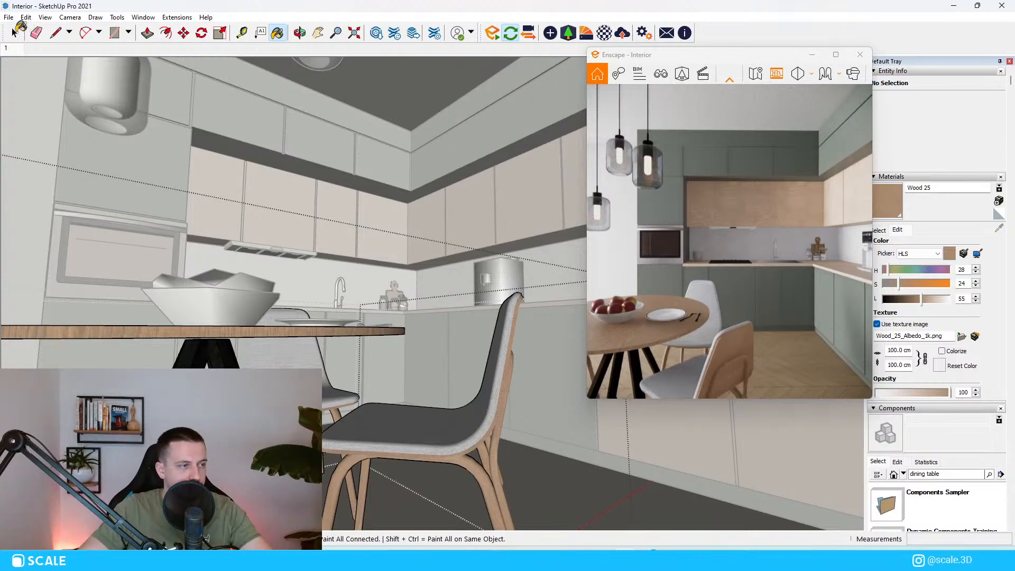
scroll(360, 281, "down", 3)
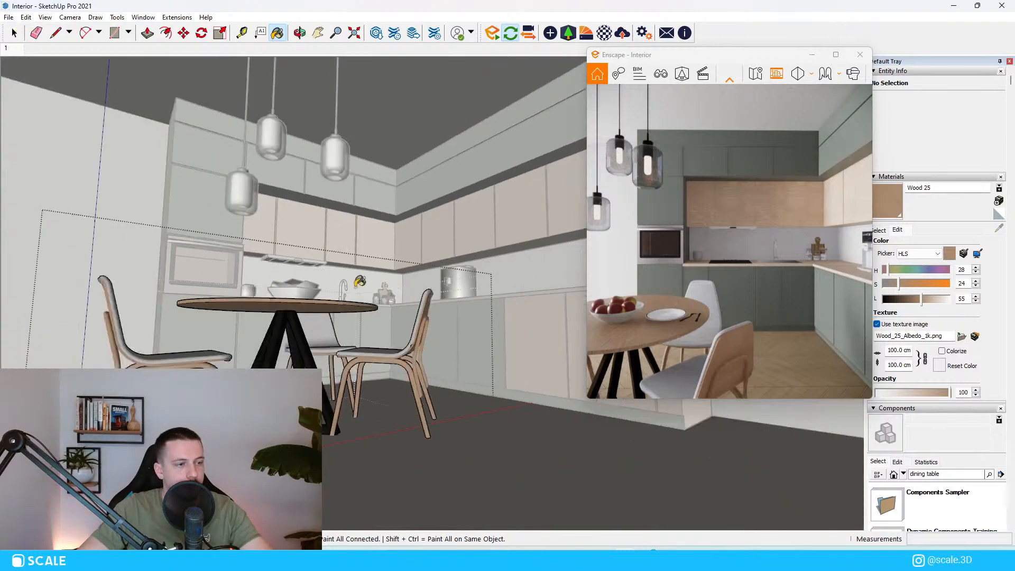
middle_click_drag(360, 282, 348, 328)
key("space")
key("Escape")
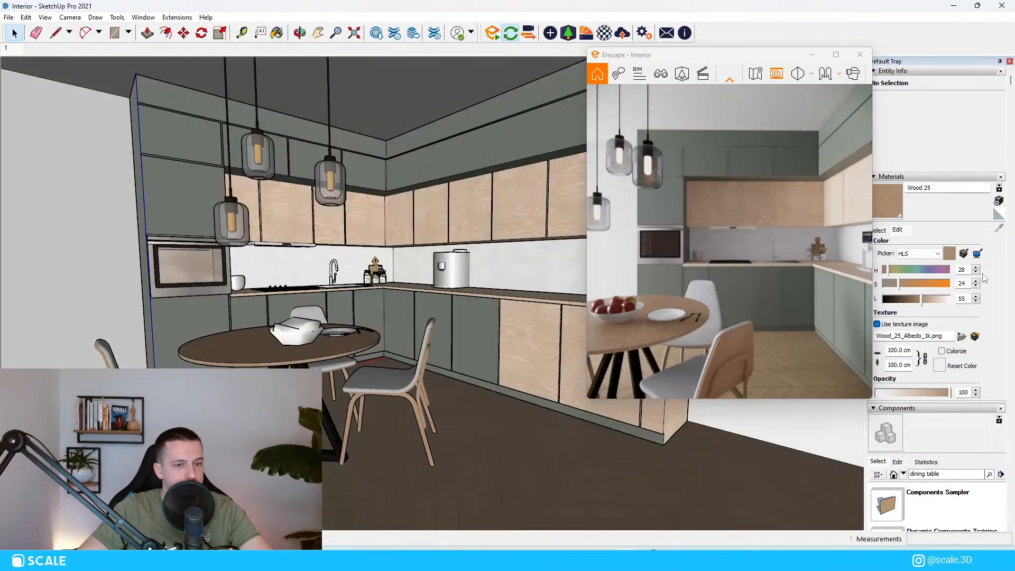
left_click(905, 299)
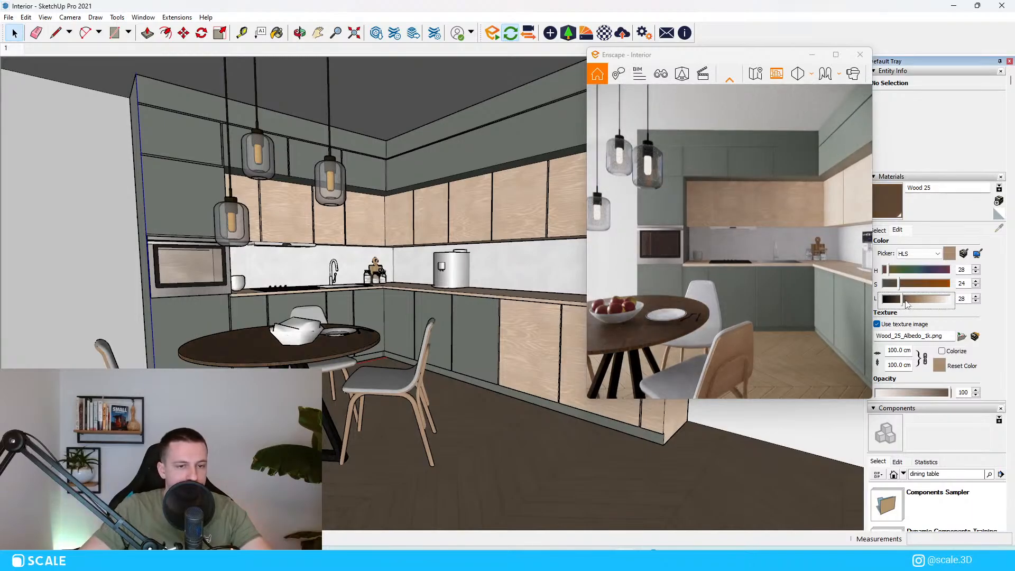
left_click(906, 300)
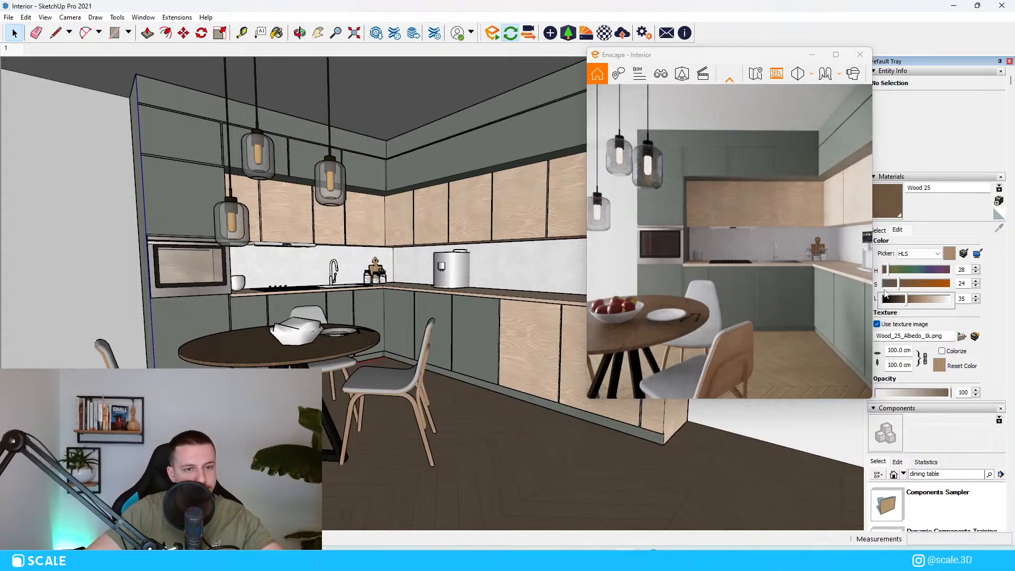
left_click(912, 299)
left_click(888, 284)
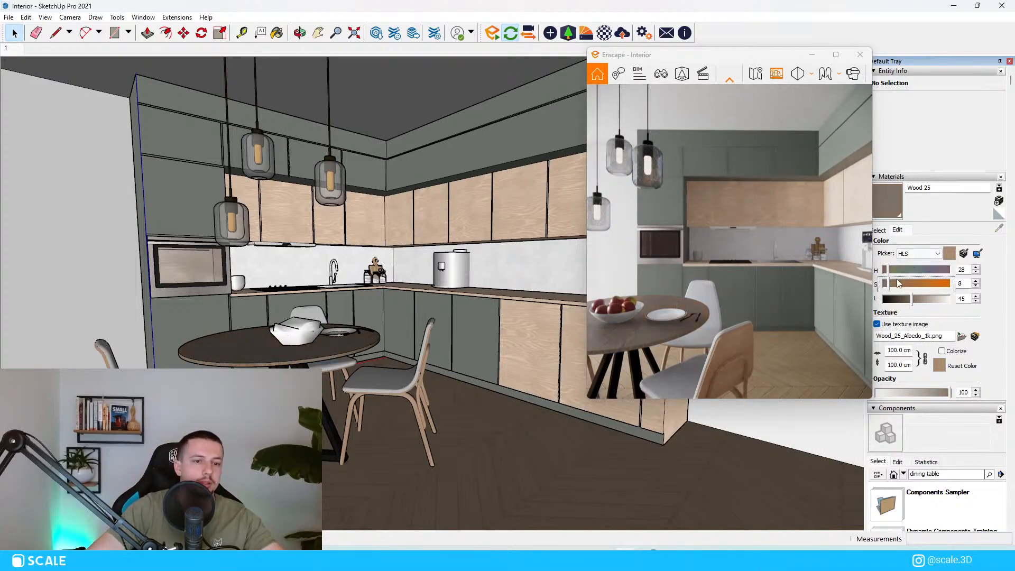
Select the plate and cutlery set on the dining table and rotate it flat on the tabletop.
middle_click_drag(161, 341, 331, 299)
scroll(331, 299, "down", 5)
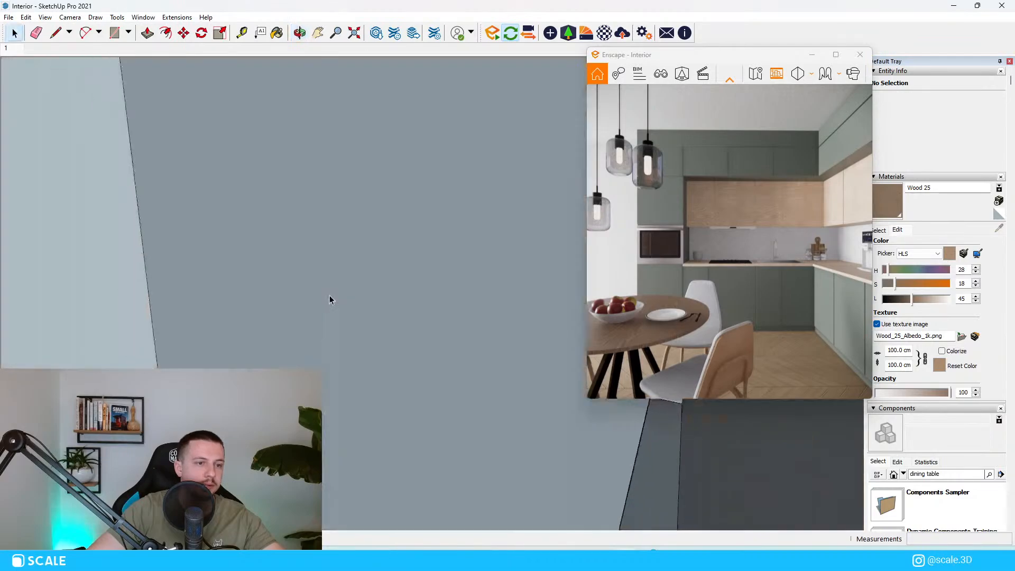
scroll(309, 344, "down", 6)
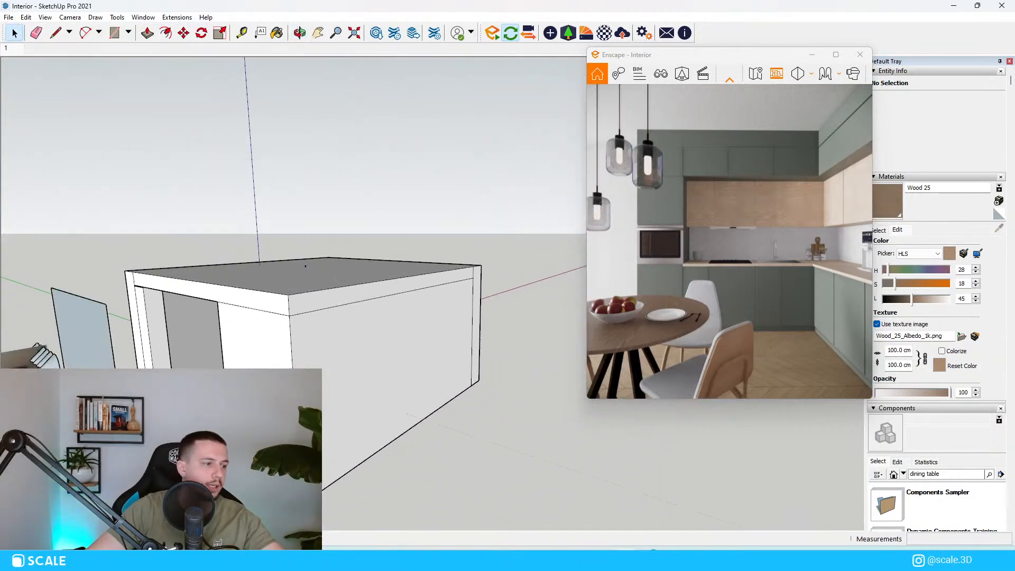
middle_click_drag(309, 347, 333, 360)
scroll(399, 347, "up", 10)
middle_click_drag(465, 402, 285, 423)
left_click(336, 389)
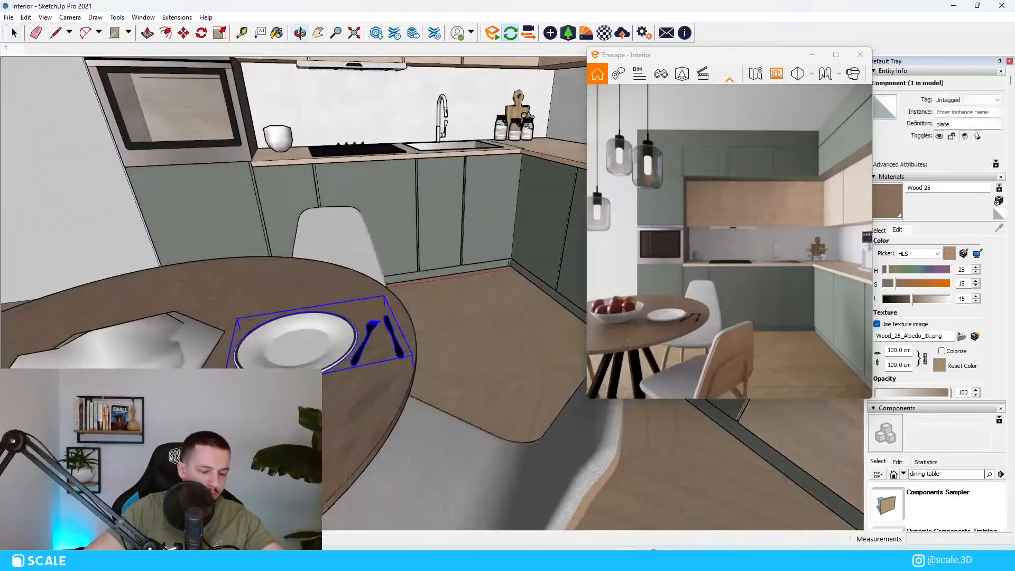
left_click(373, 320)
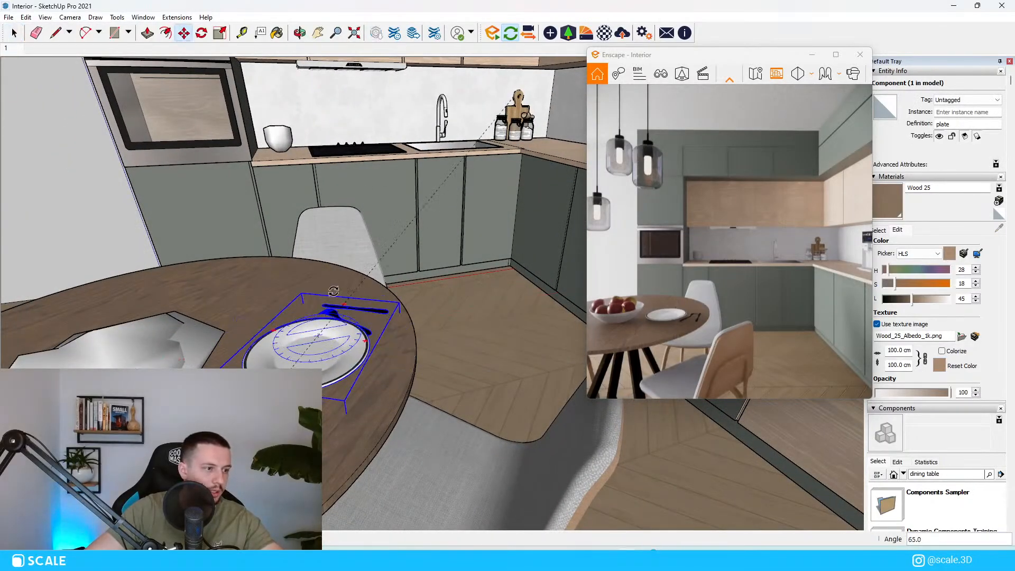
left_click(403, 346)
scroll(304, 358, "up", 2)
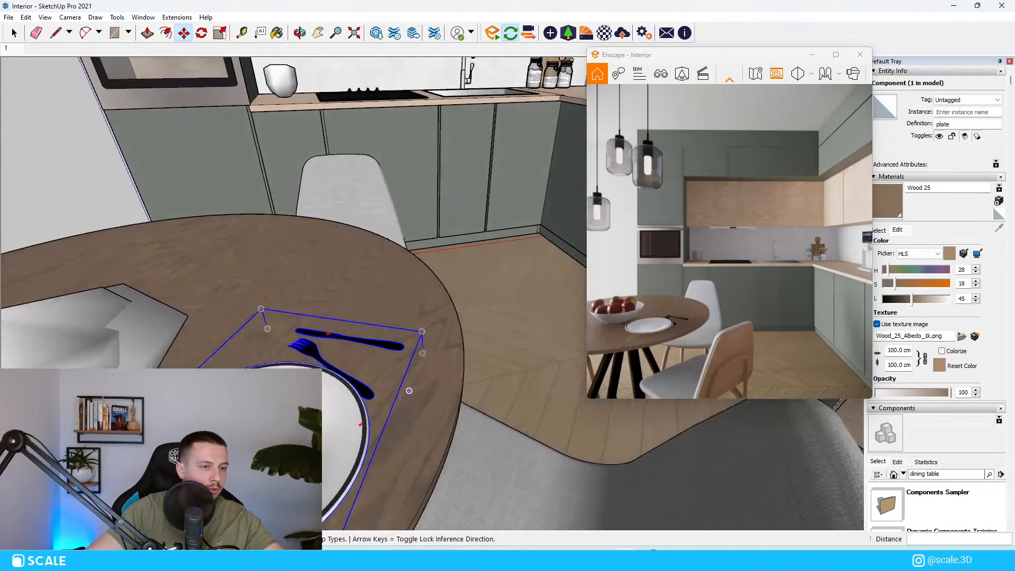
middle_click_drag(304, 358, 269, 365)
key("space")
scroll(333, 304, "up", 3)
double_click(335, 312)
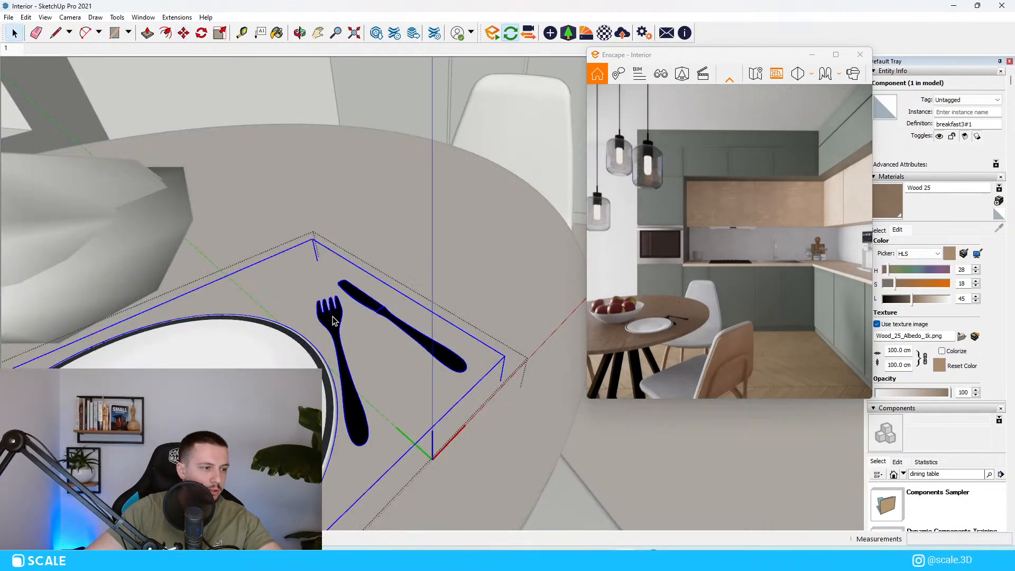
double_click(337, 314)
key("space")
double_click(327, 317)
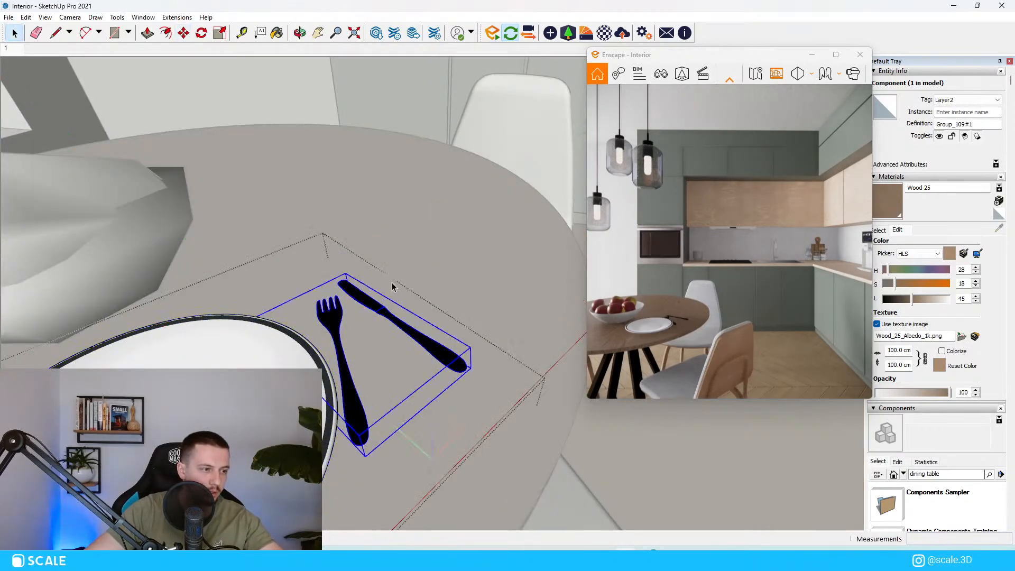
scroll(392, 286, "down", 3)
left_click(332, 334)
Copy the plate and cutlery set across the table towards the second chair and rotate the copy on the tabletop.
left_click(340, 343)
key("m")
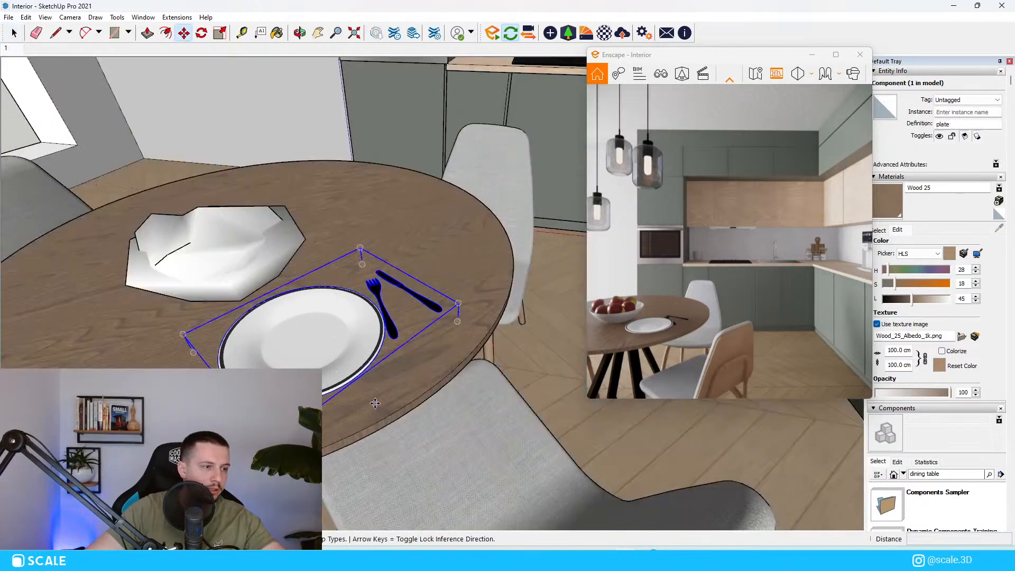
left_click(375, 404)
key("ctrl")
left_click(427, 247)
scroll(427, 247, "up", 4)
scroll(483, 256, "down", 2)
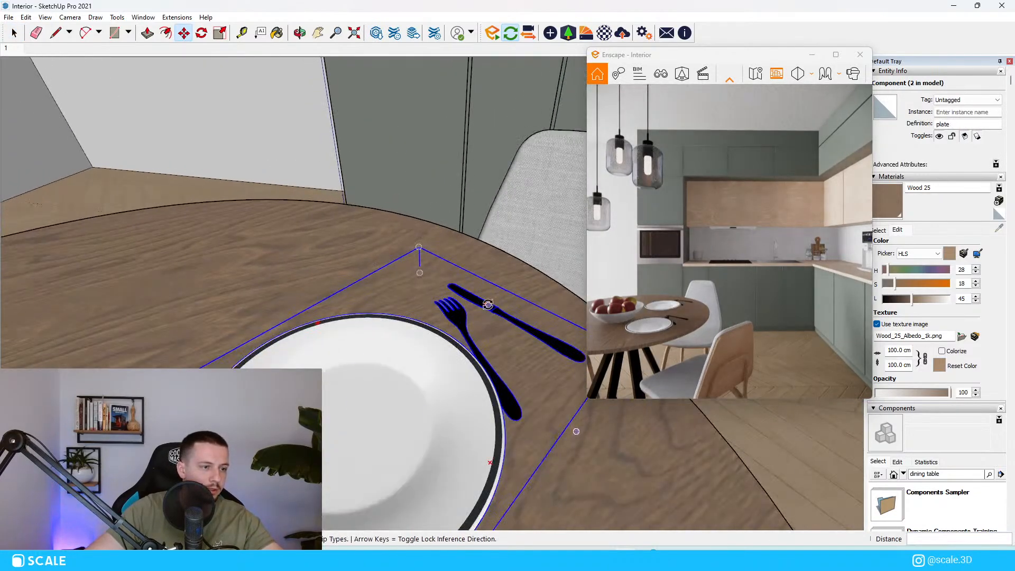
left_click(487, 305)
left_click(410, 361)
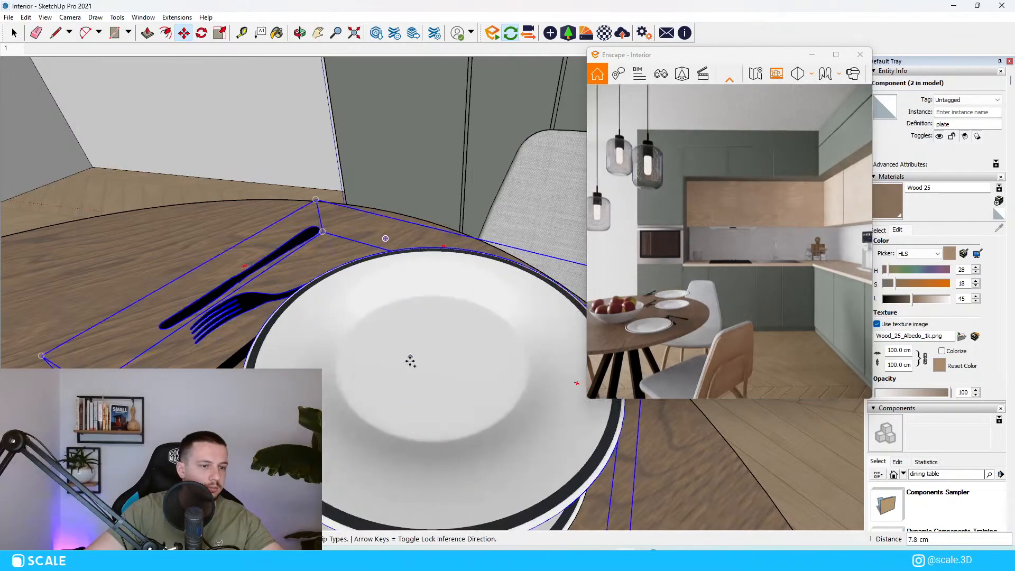
Move the copied plate set closer to the table edge in front of the second chair.
key("space")
scroll(412, 380, "down", 5)
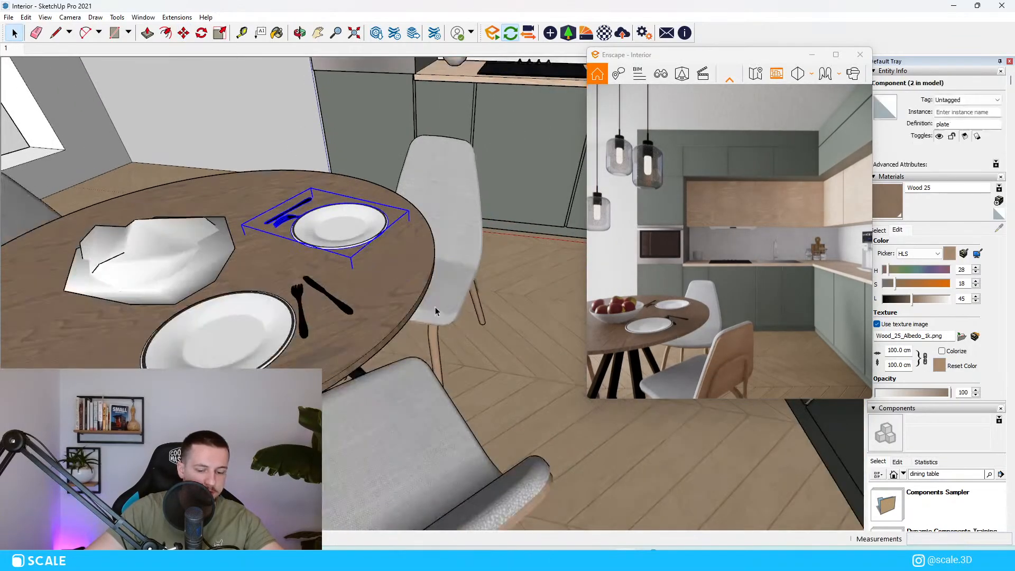
left_click(400, 290)
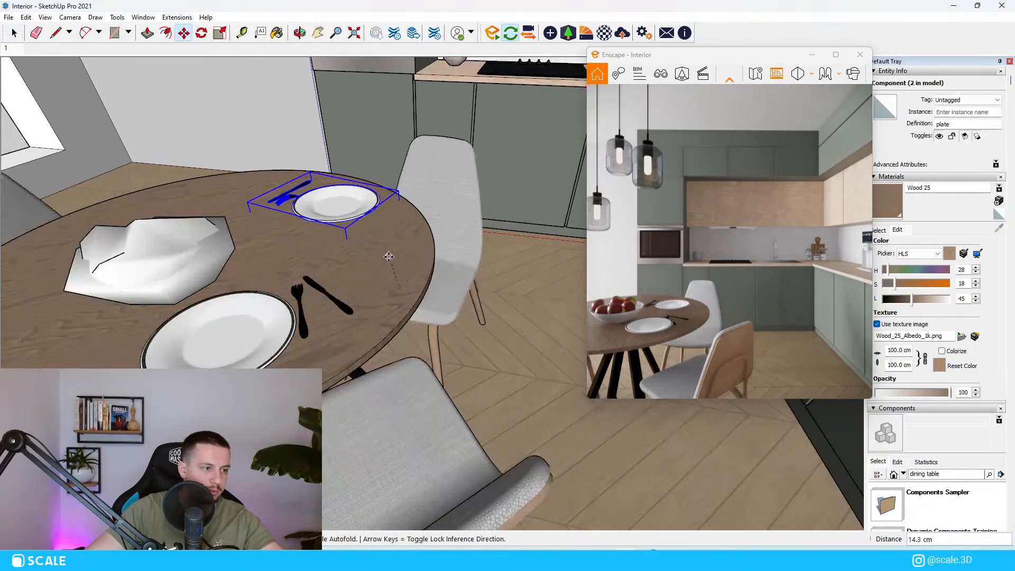
middle_click_drag(388, 256, 347, 300)
left_click(349, 299)
left_click(423, 328)
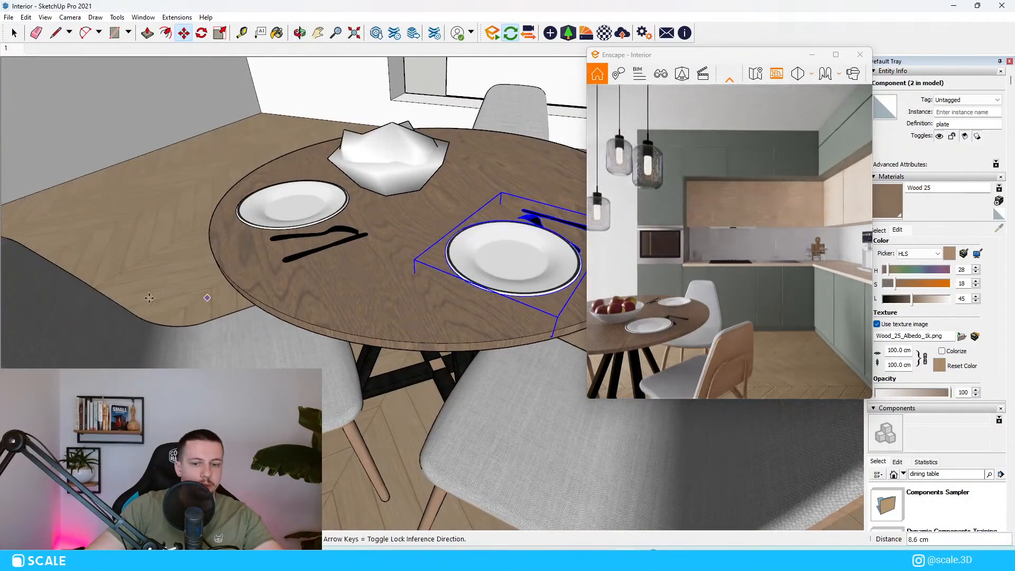
key("space")
middle_click_drag(149, 299, 317, 288)
middle_click_drag(102, 267, 395, 233)
scroll(296, 264, "down", 8)
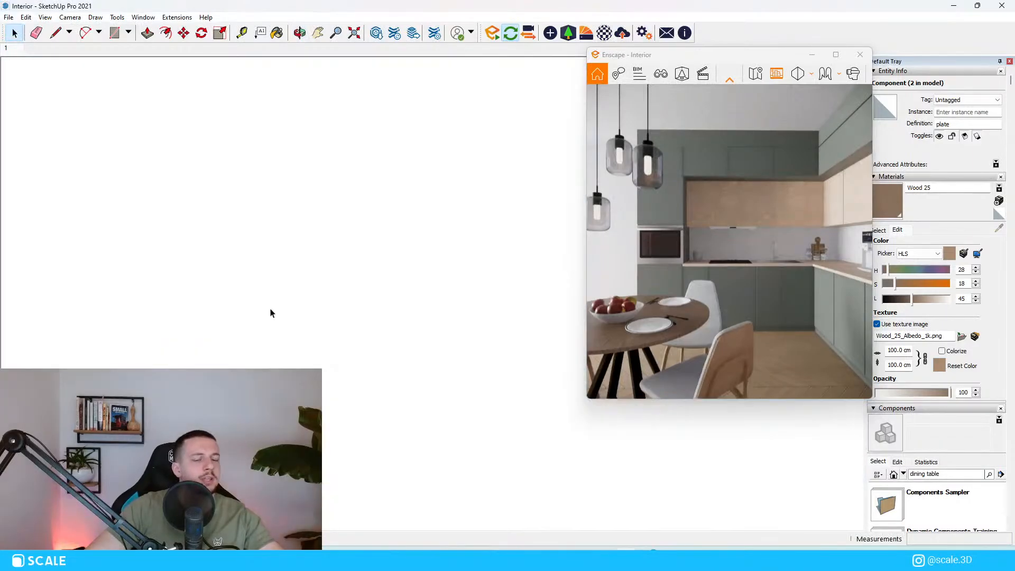
scroll(364, 313, "down", 10)
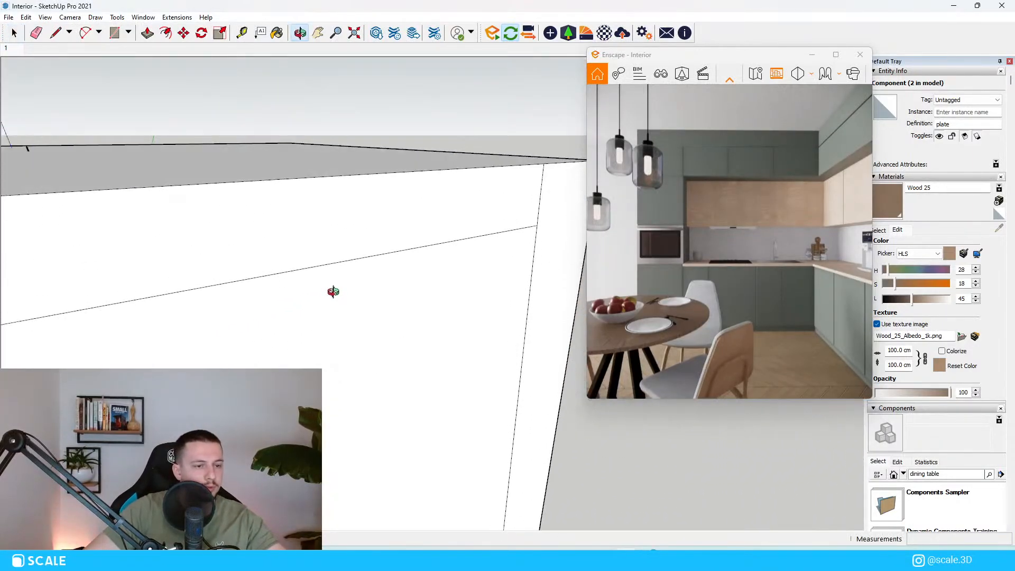
Sample the cutlery's cgaxis_models_08_04_3 material on the dining table and set its HLS lightness to 60.
scroll(373, 243, "up", 15)
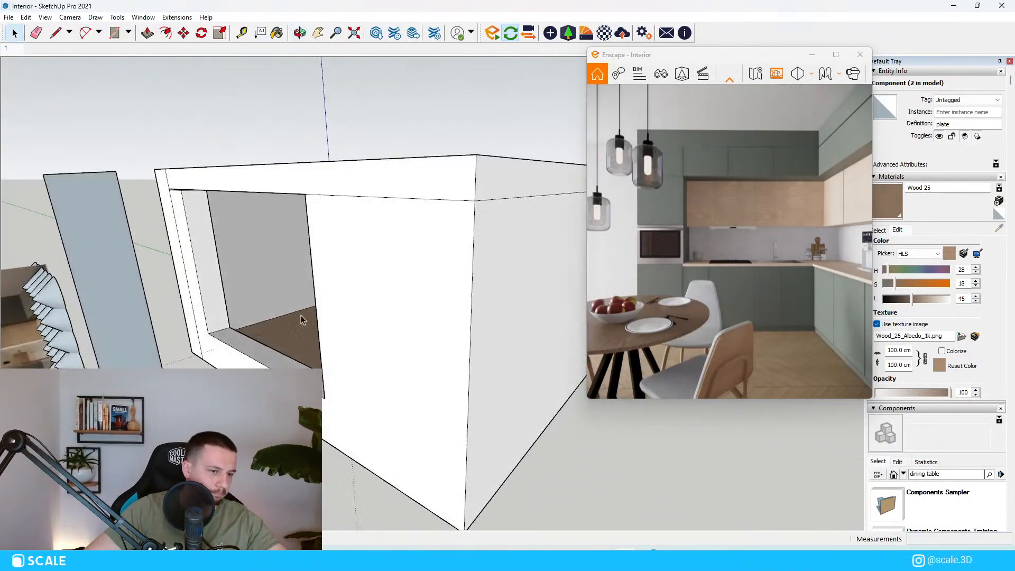
scroll(474, 337, "up", 12)
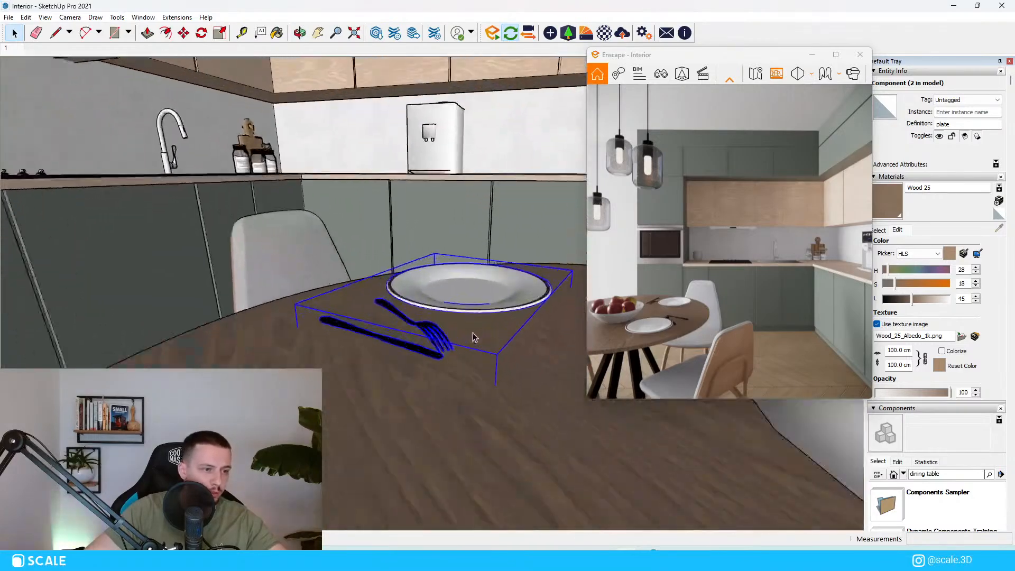
scroll(473, 333, "up", 5)
middle_click_drag(460, 313, 447, 403)
scroll(439, 381, "down", 4)
scroll(412, 353, "down", 6)
scroll(369, 323, "up", 4)
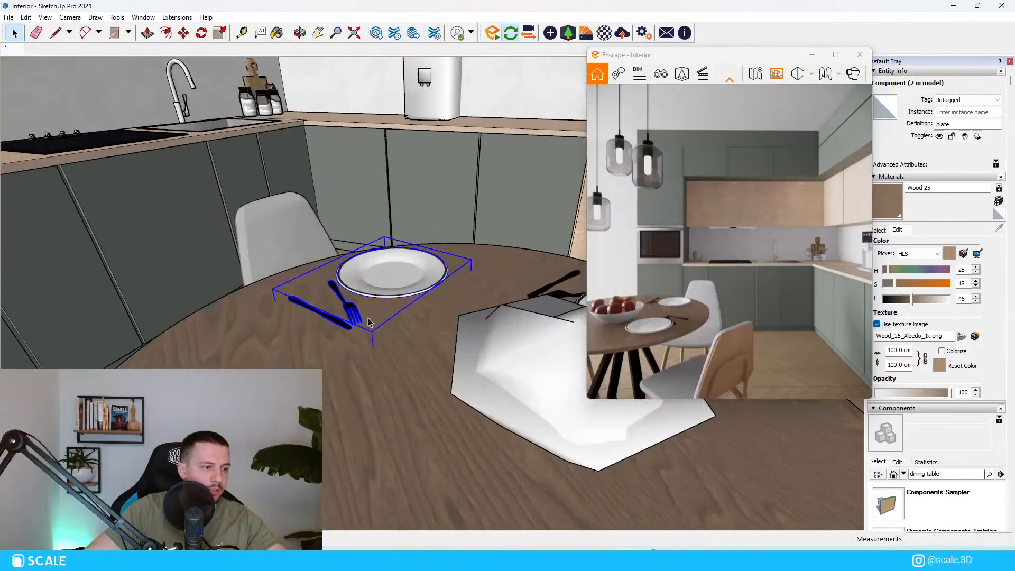
left_click(356, 303, "alt")
left_click(926, 298)
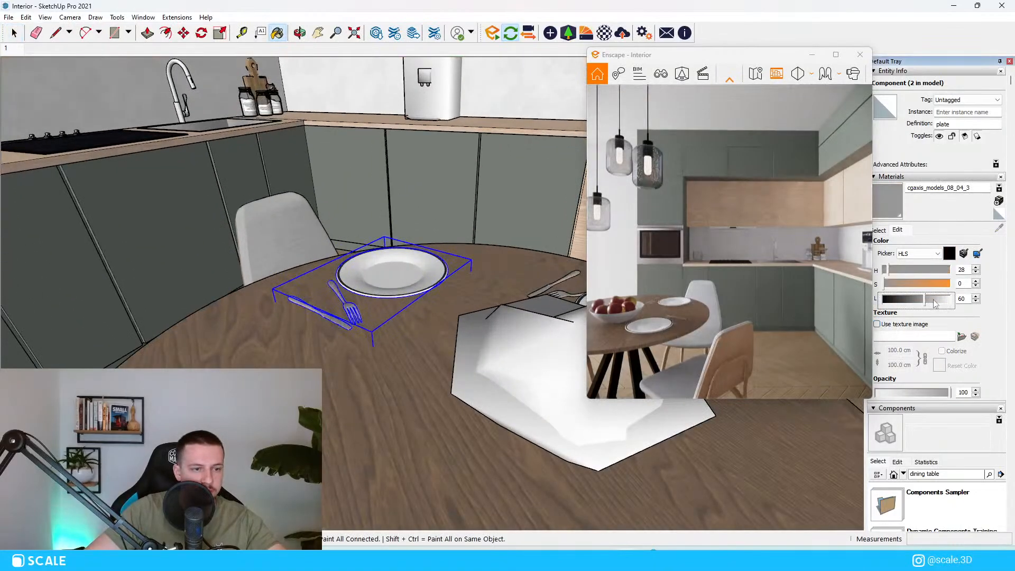
Adjust the cutlery material's reflections in the Enscape Material Editor.
left_click(604, 33)
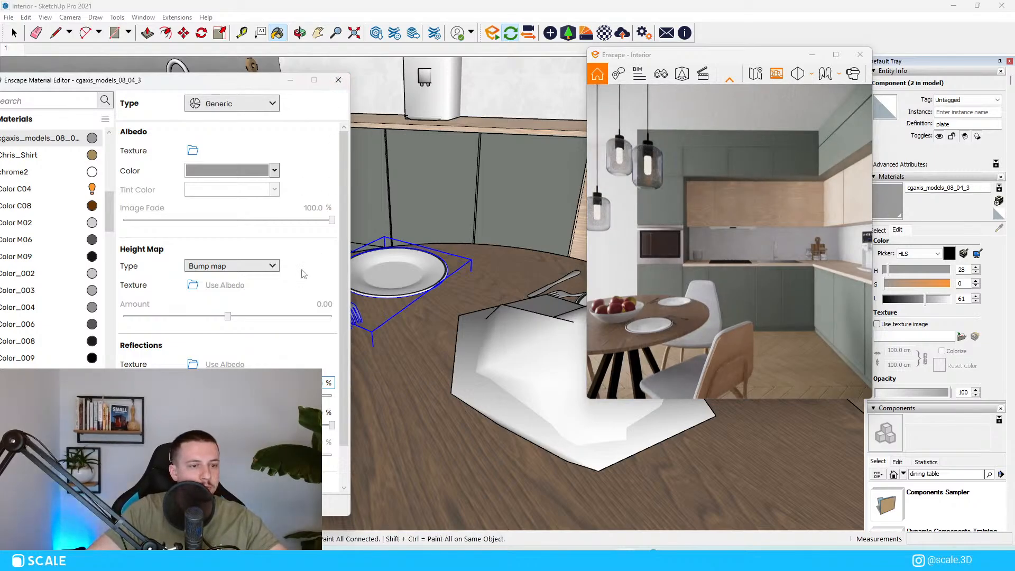
left_click(346, 83)
scroll(358, 285, "down", 5)
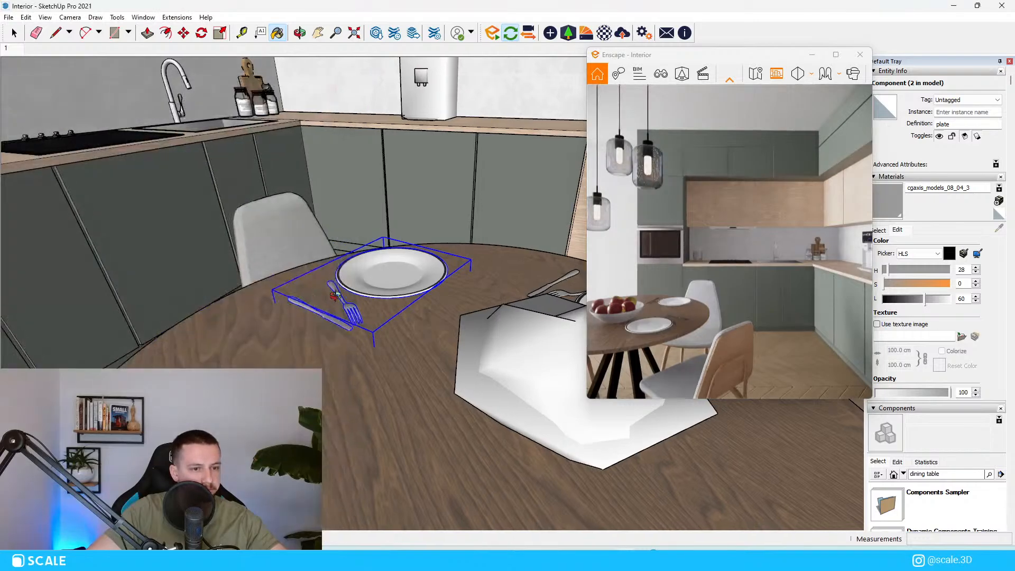
Import Leather 07 from the Fabrics category of the Enscape Material Library.
key("space")
scroll(328, 275, "up", 6)
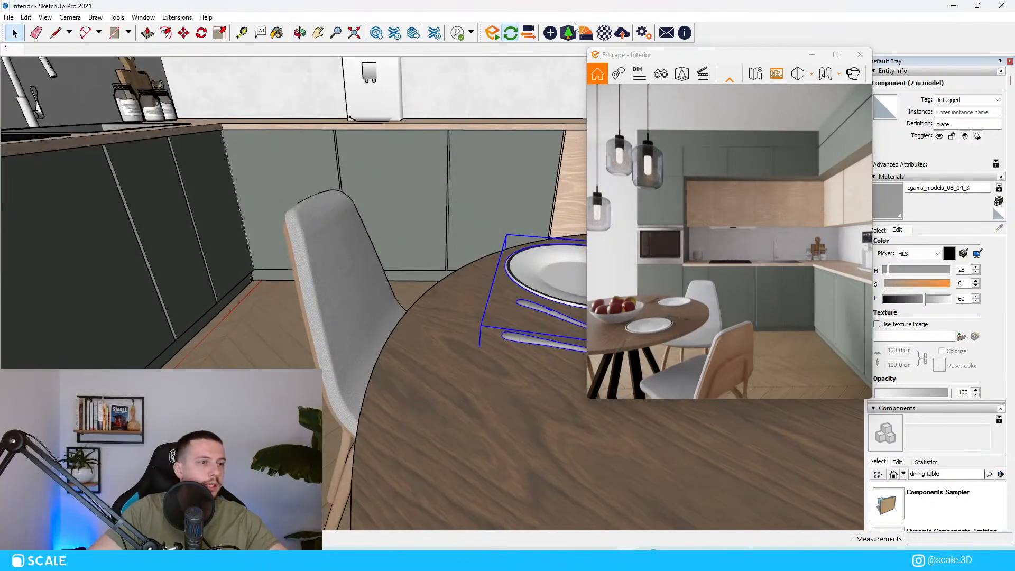
left_click(586, 32)
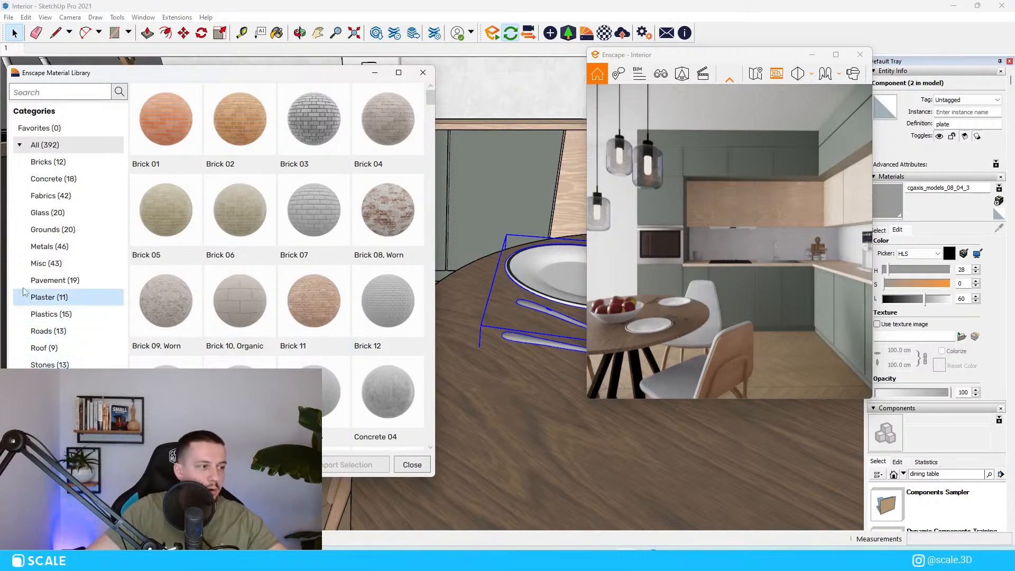
left_click(59, 195)
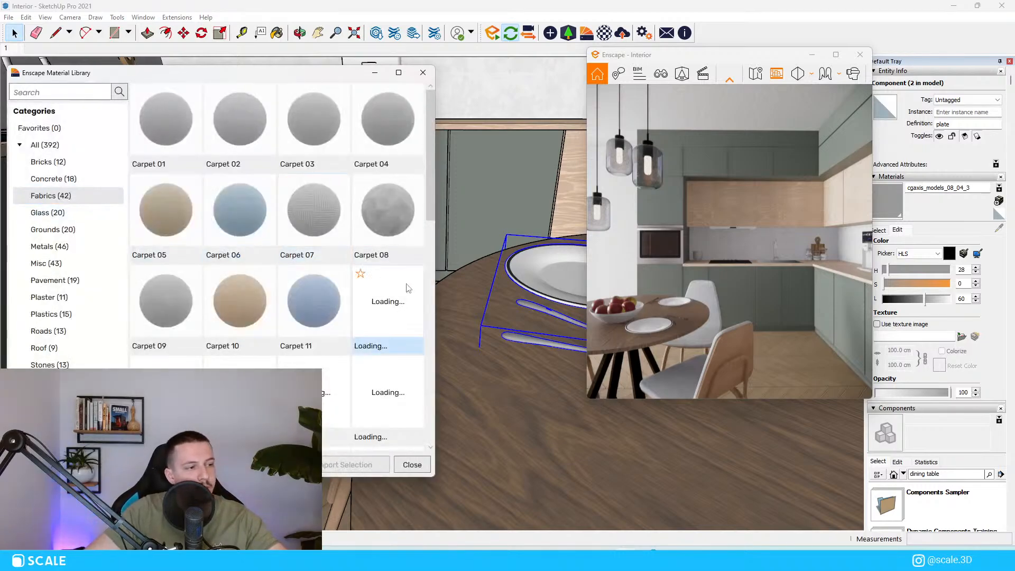
scroll(381, 358, "down", 5)
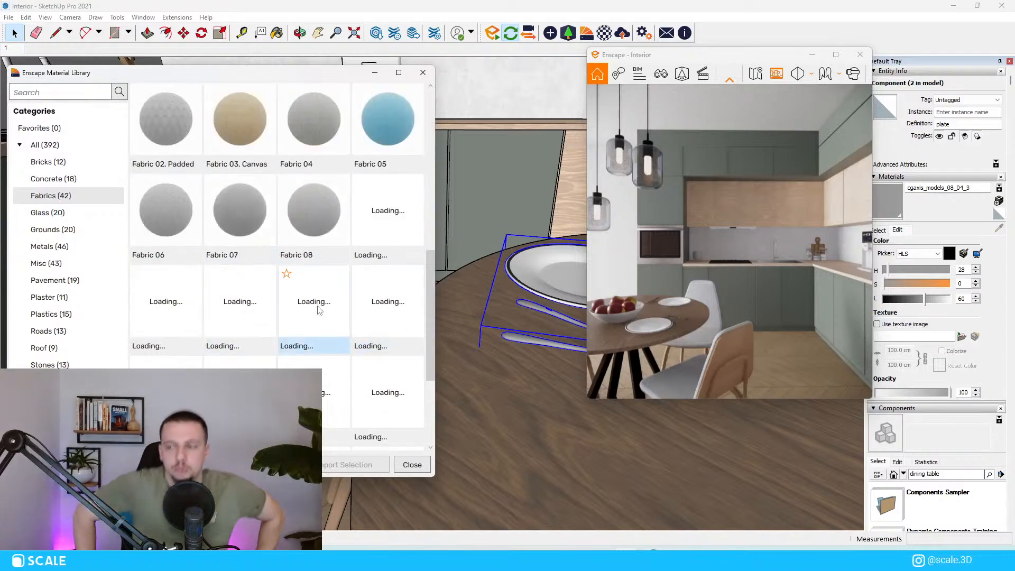
scroll(317, 307, "down", 2)
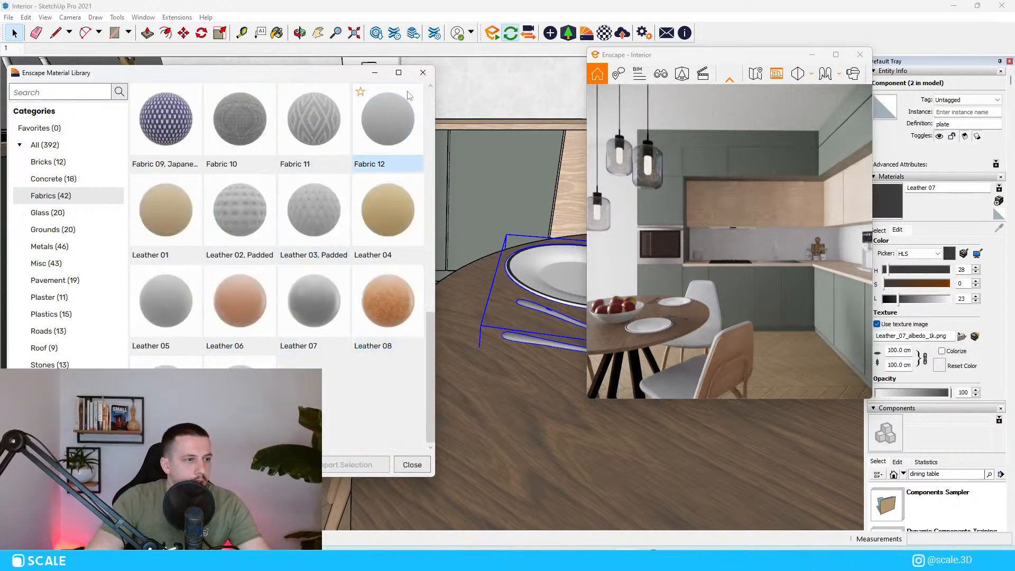
left_click(423, 74)
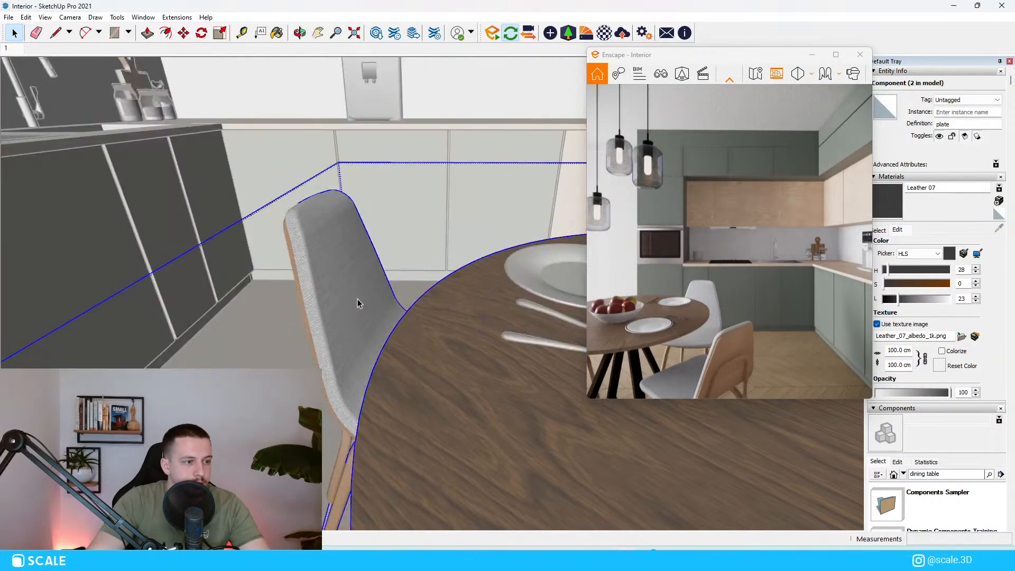
Try painting the dining chair's shared upholstery component with Leather 07 and undo it.
left_click(354, 296)
scroll(333, 212, "down", 5)
double_click(328, 204)
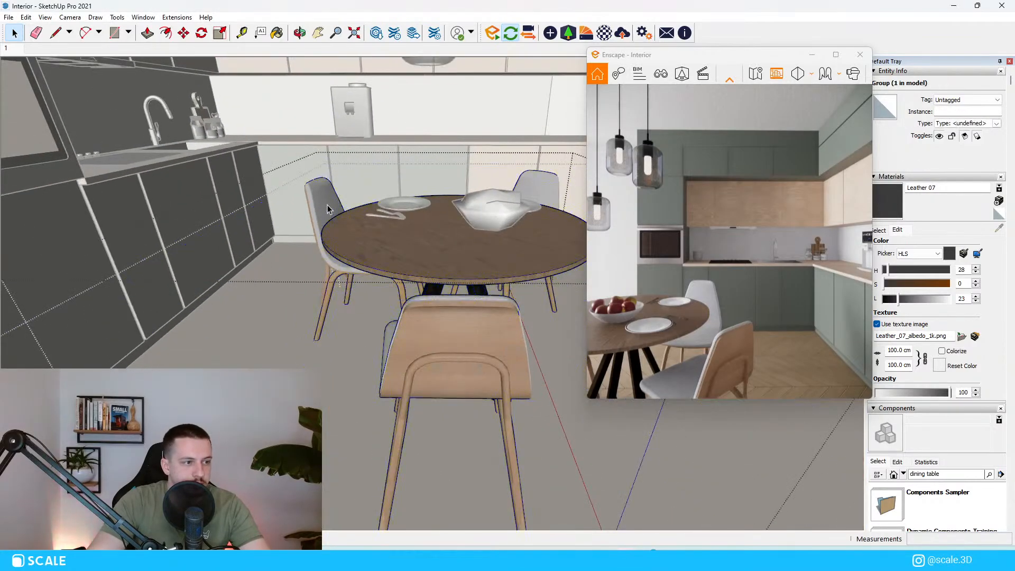
scroll(331, 211, "up", 3)
double_click(327, 220)
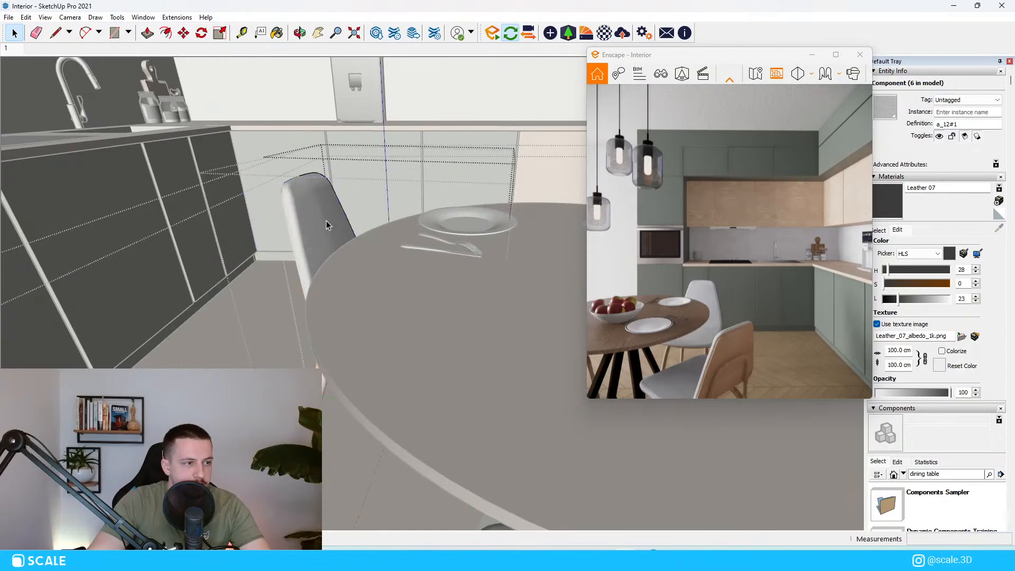
triple_click(326, 220)
key("b")
left_click(328, 219)
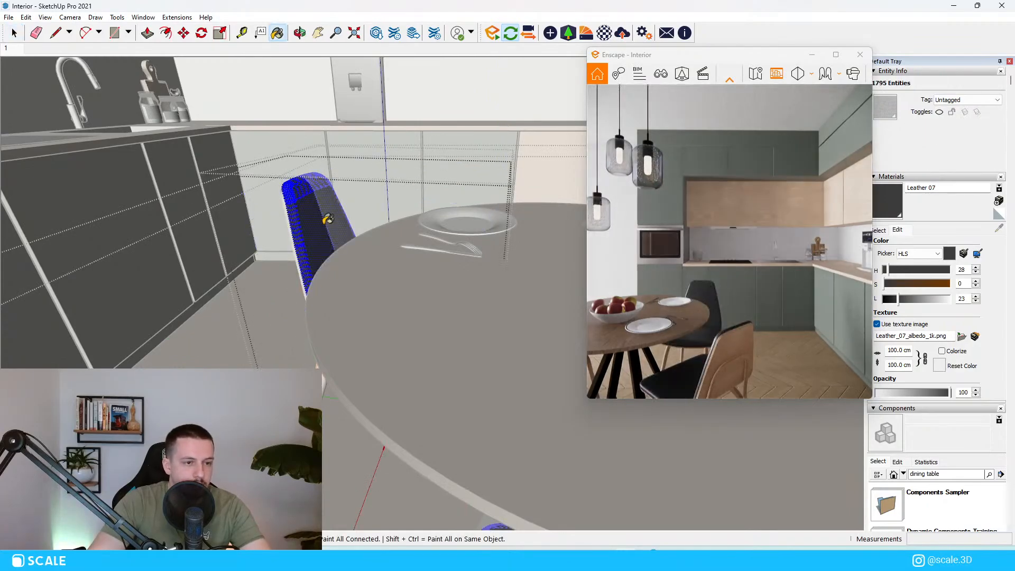
key("ctrl+z")
key("ctrl+z")
key("ctrl+z")
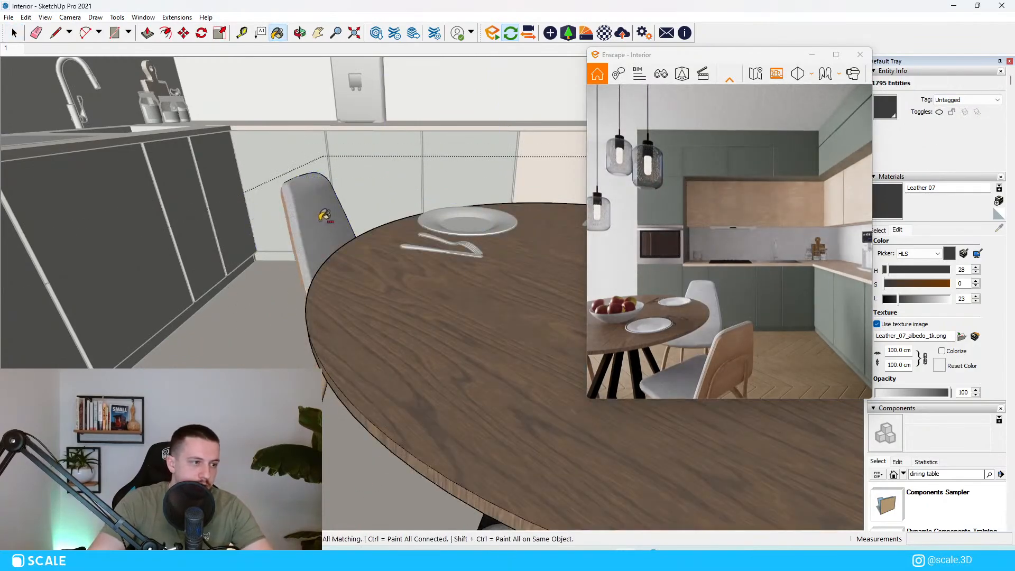
Enter the nested dining set groups and make one half of the far chair's upholstery a unique component.
key("space")
right_click(319, 211)
double_click(310, 195)
right_click(319, 218)
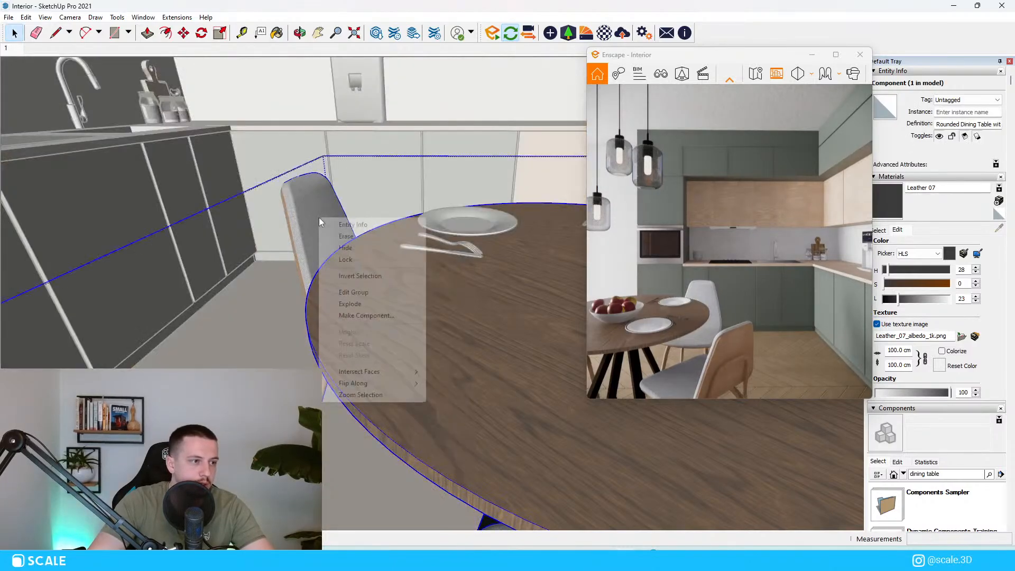
left_click(306, 212)
right_click(306, 211)
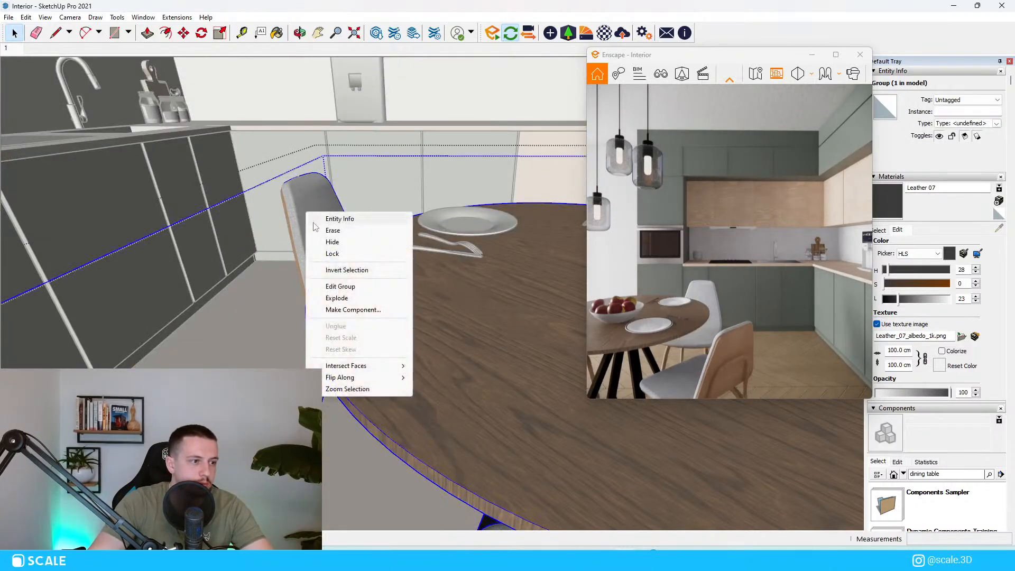
left_click(303, 201)
right_click(304, 202)
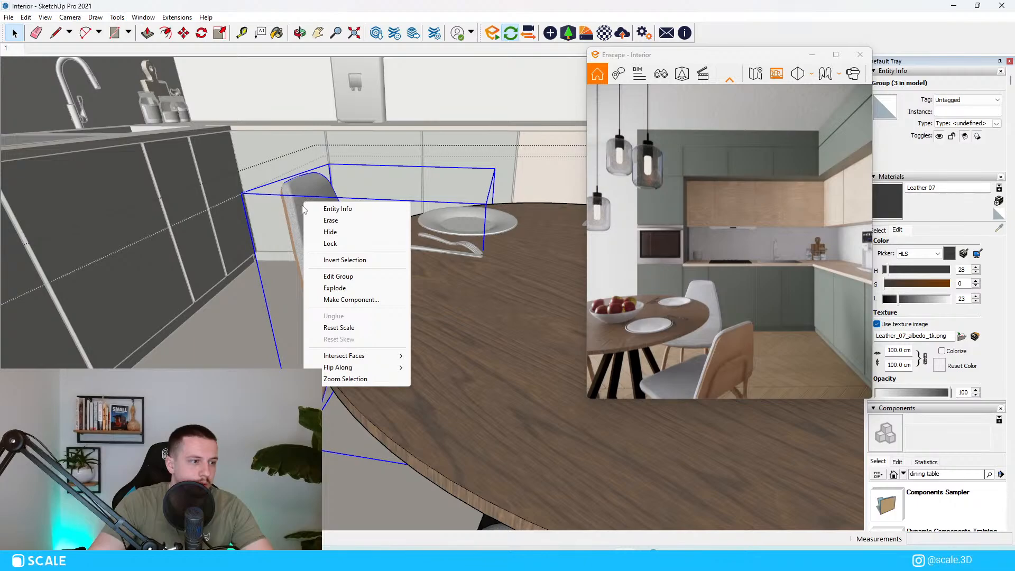
double_click(302, 206)
right_click(302, 206)
left_click(353, 292)
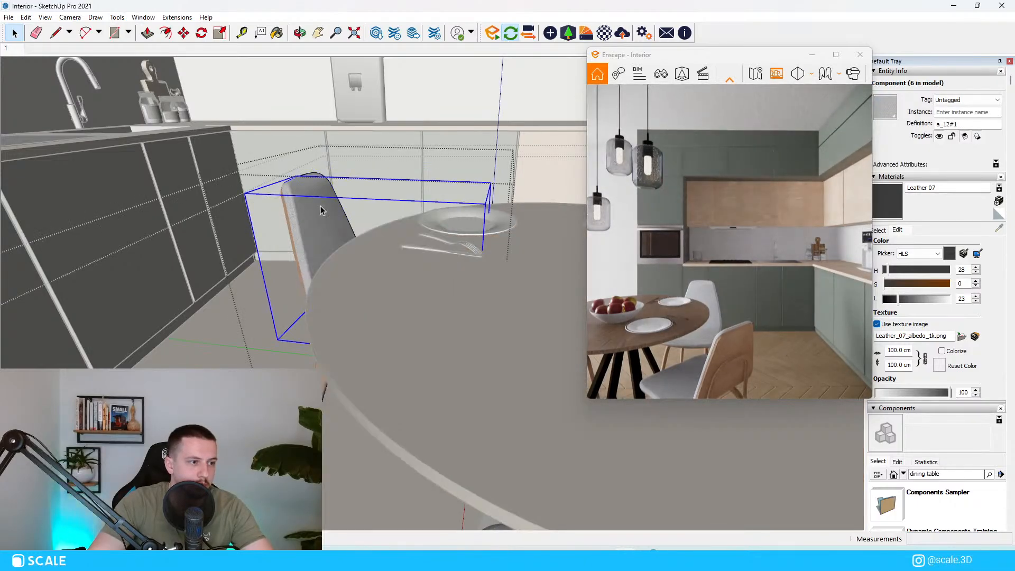
Try painting the unique half of the far chair's upholstery with Leather 07.
double_click(323, 212)
left_click(322, 234)
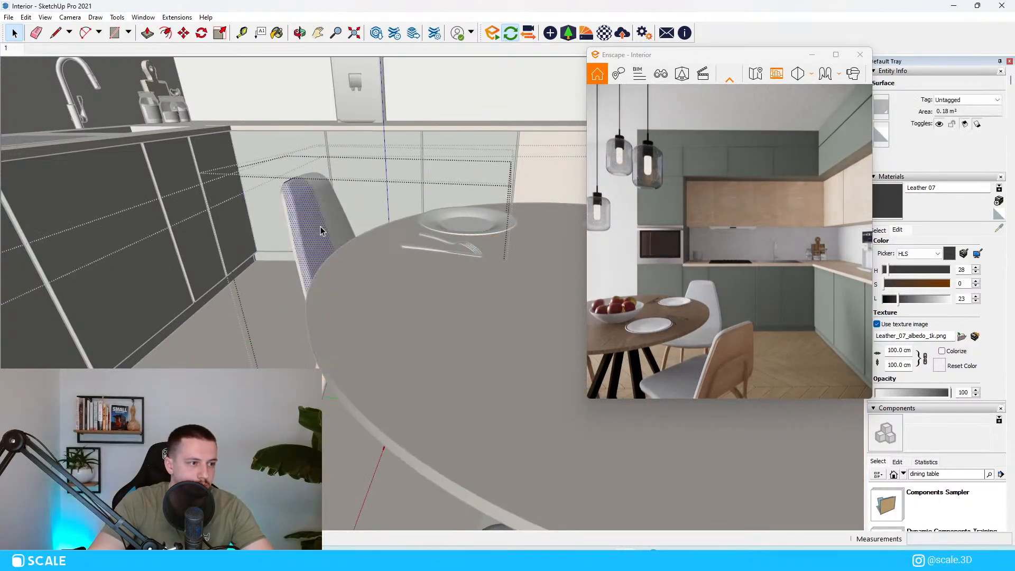
key("b")
left_click(323, 225)
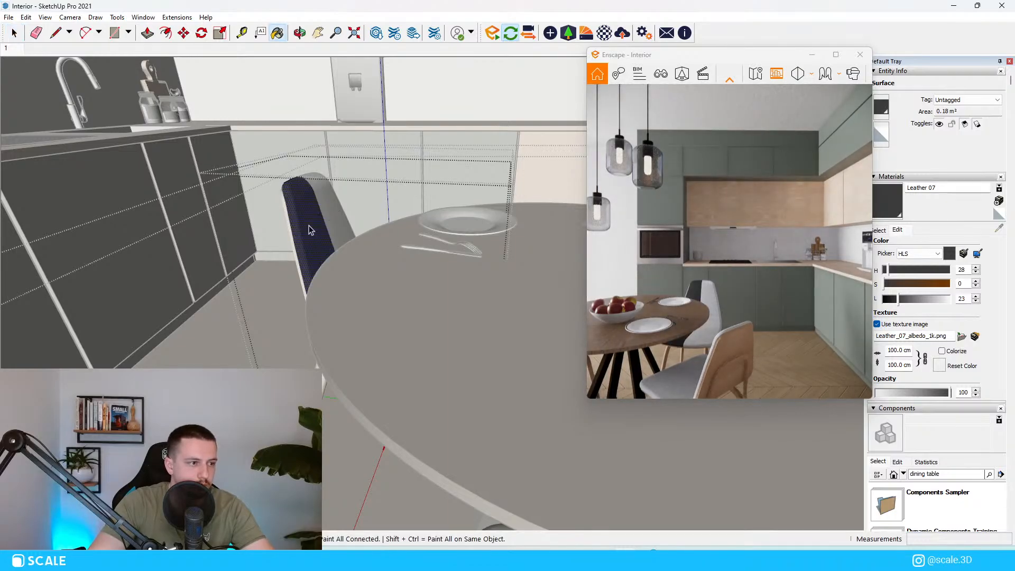
key("b")
key("space")
key("Escape")
Try painting the other half of the far chair's upholstery with Leather 07 and check the surrounding chairs.
double_click(329, 214)
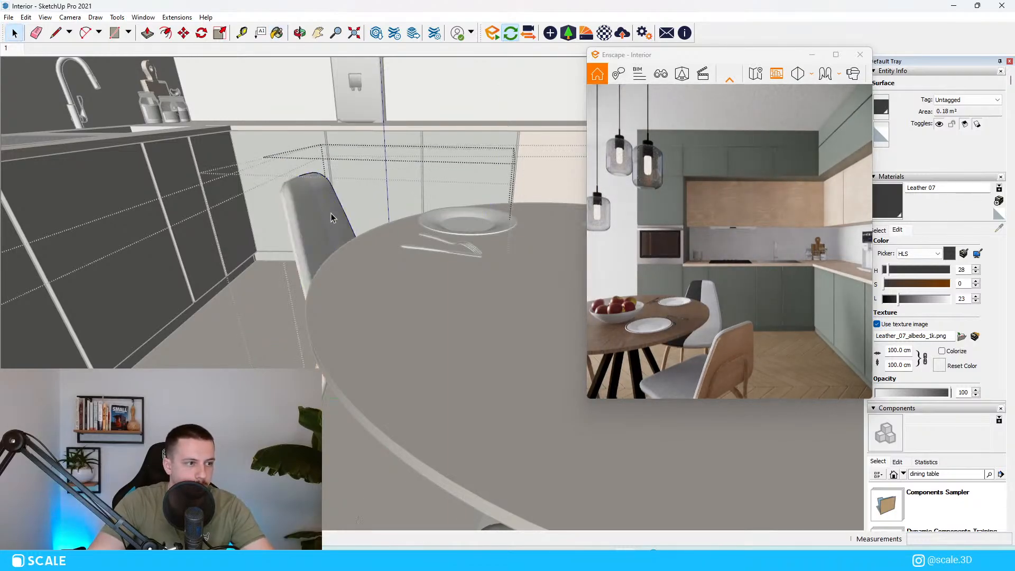
left_click(333, 213)
key("space")
middle_click_drag(310, 231, 52, 260)
left_click(52, 261)
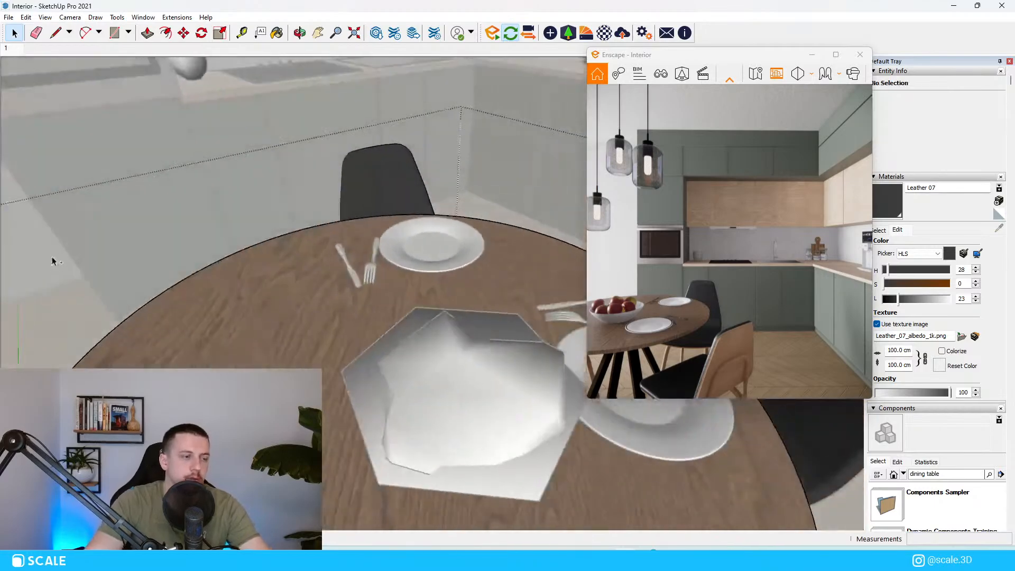
scroll(164, 244, "down", 2)
middle_click_drag(163, 245, 161, 242)
left_click(160, 242)
scroll(424, 366, "up", 2)
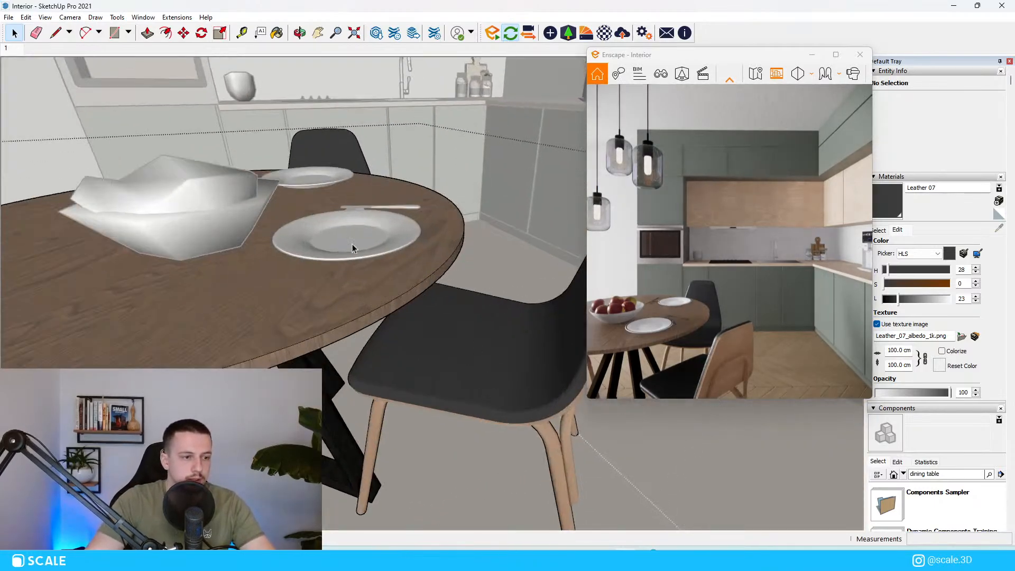
Inspect the far chair's upholstery components and undo the Leather 07 painting on both halves.
middle_click_drag(352, 245, 385, 184)
double_click(434, 159)
scroll(474, 141, "up", 2)
middle_click_drag(474, 141, 398, 186)
double_click(399, 185)
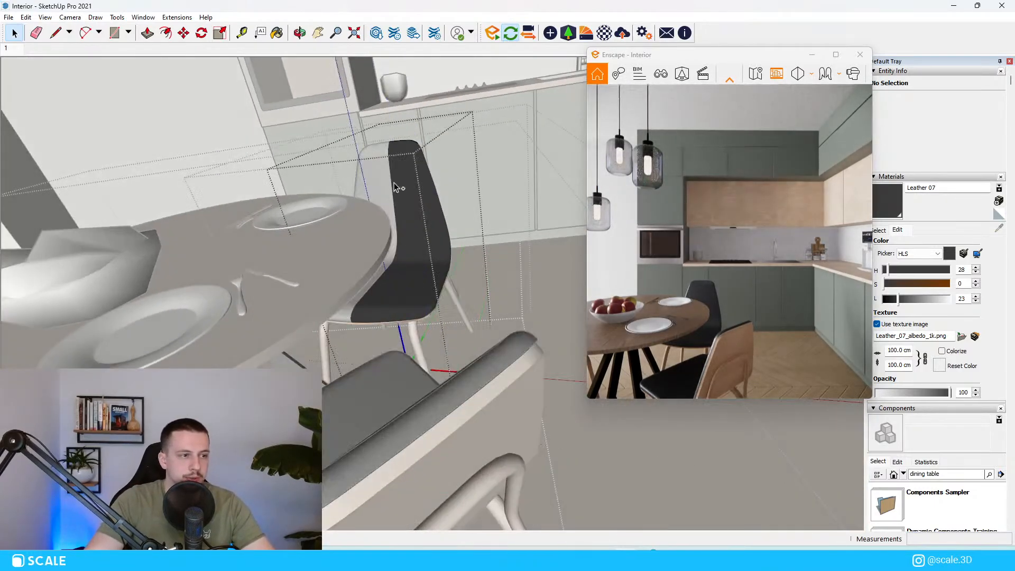
right_click(416, 200)
left_click(420, 147)
key("ctrl+z")
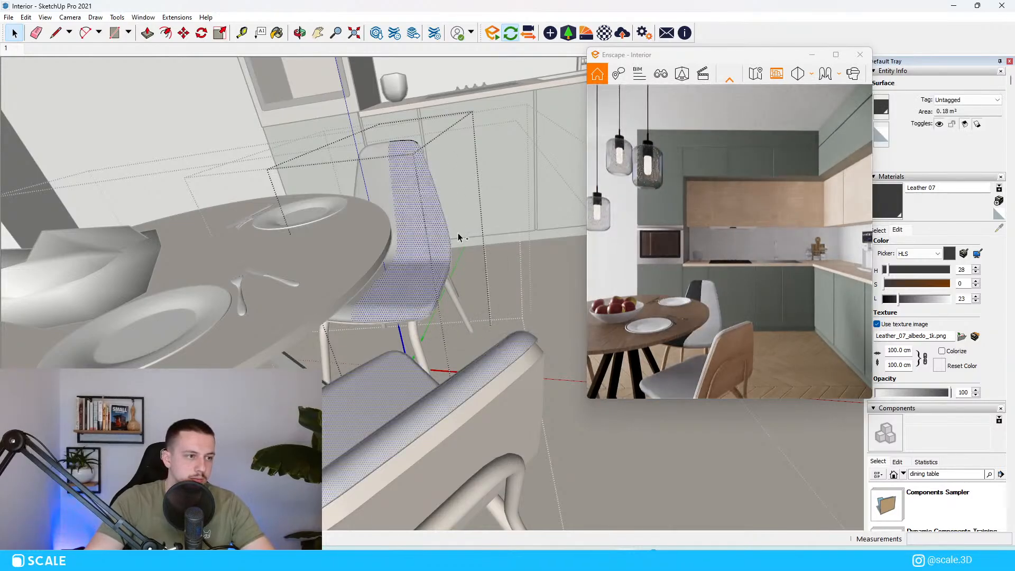
key("ctrl+z")
key("ctrl+z")
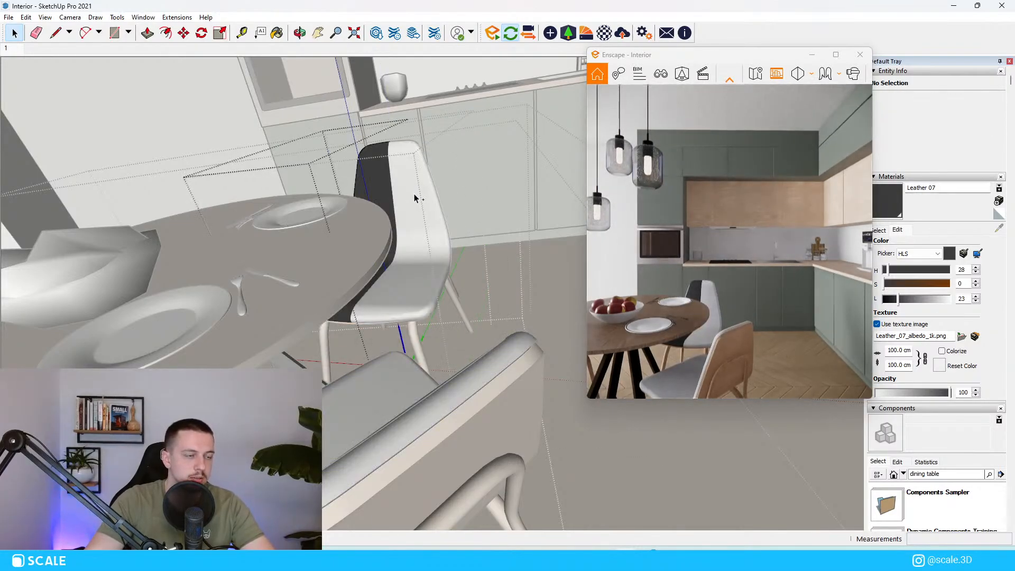
key("ctrl+z")
Make the remaining shared half of the far chair's upholstery a unique component.
right_click(414, 197)
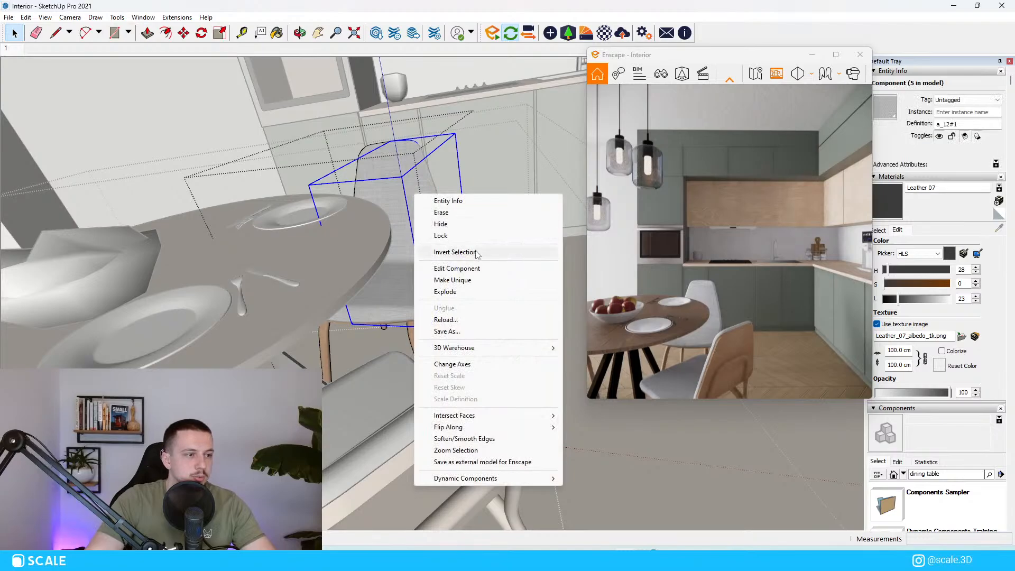
left_click(481, 280)
right_click(371, 163)
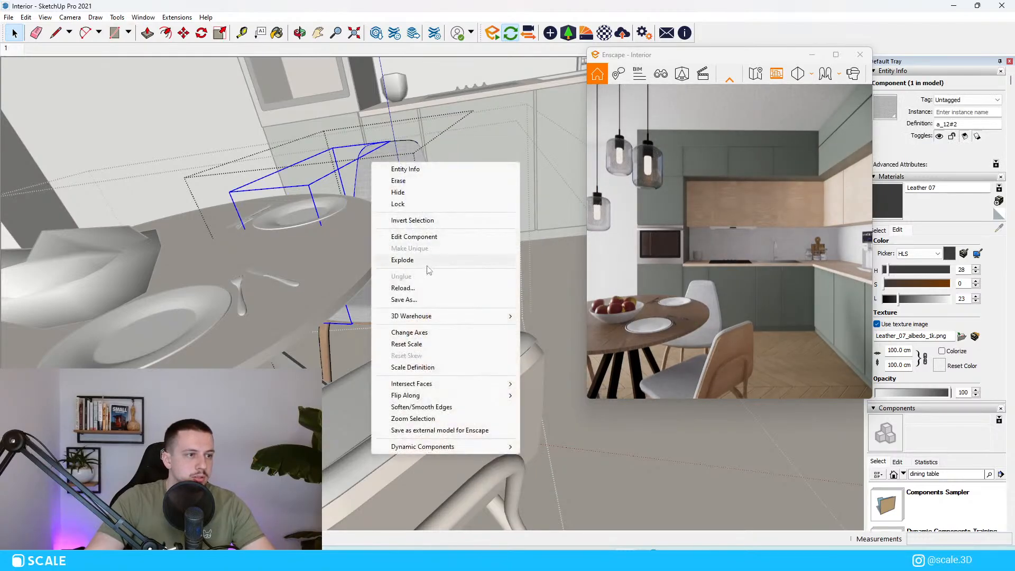
left_click(371, 184)
Paint the first unique half of the far chair's upholstery with Leather 07.
double_click(379, 170)
key("b")
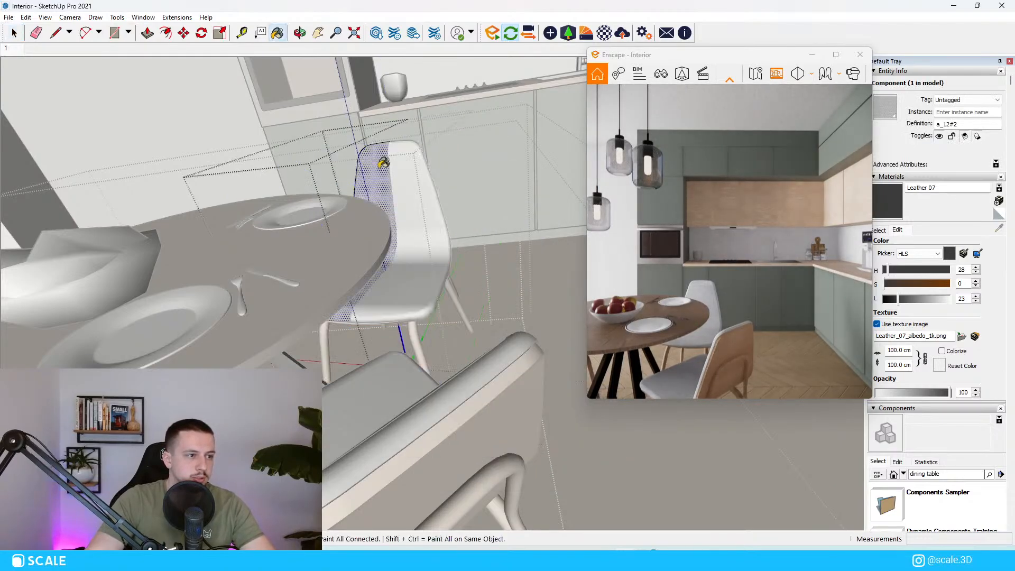
left_click(379, 174)
key("space")
Paint the second half of the far chair's upholstery with Leather 07 and exit the nested components.
left_click(403, 191)
key("space")
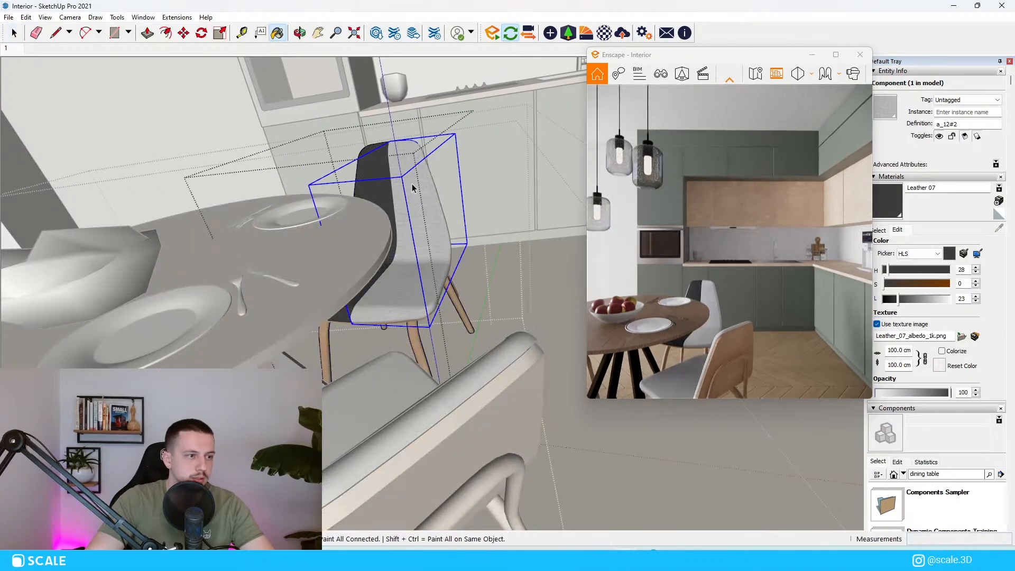
double_click(412, 185)
triple_click(414, 212)
key("b")
left_click(418, 203)
key("space")
key("Escape")
key("Escape")
middle_click_drag(410, 238, 388, 281)
key("Escape")
key("Escape")
Examine the dining table and chairs in the kitchen reference image beside the model.
scroll(296, 185, "up", 3)
middle_click_drag(290, 190, 360, 172)
scroll(328, 225, "down", 3)
scroll(359, 172, "down", 3)
scroll(324, 246, "down", 10)
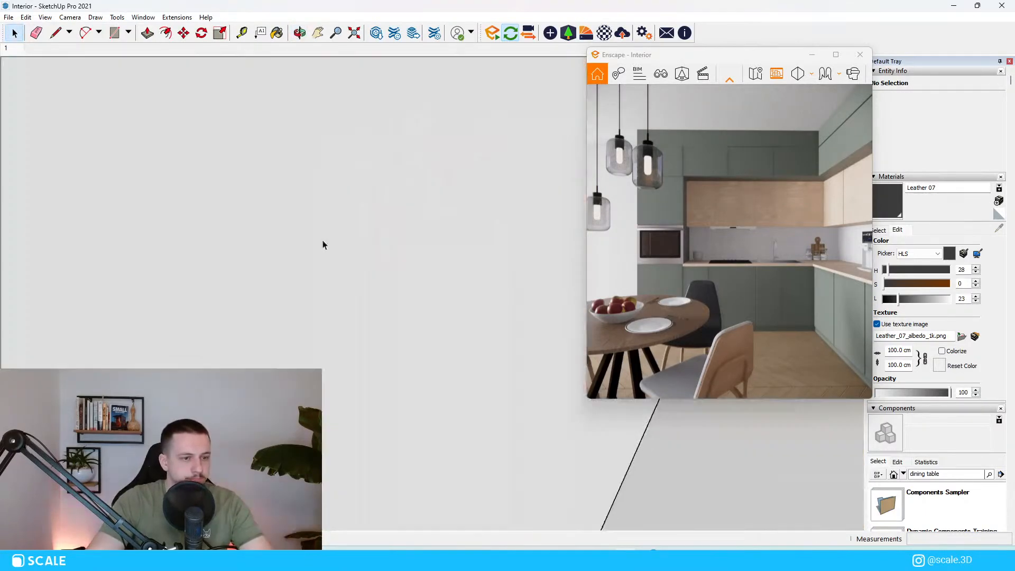
middle_click_drag(333, 263, 128, 244)
scroll(128, 244, "up", 7)
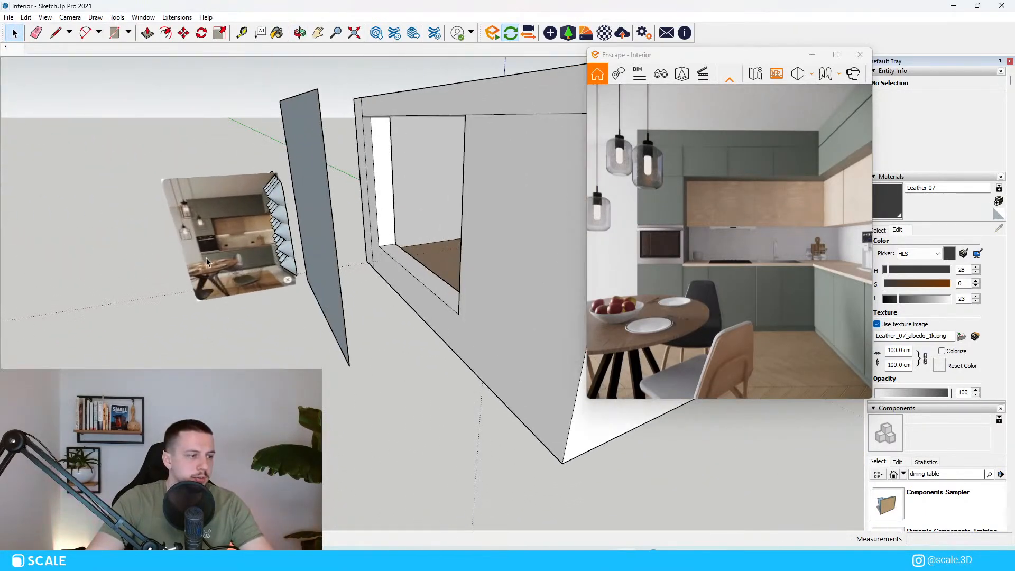
scroll(190, 256, "down", 3)
scroll(192, 253, "down", 8)
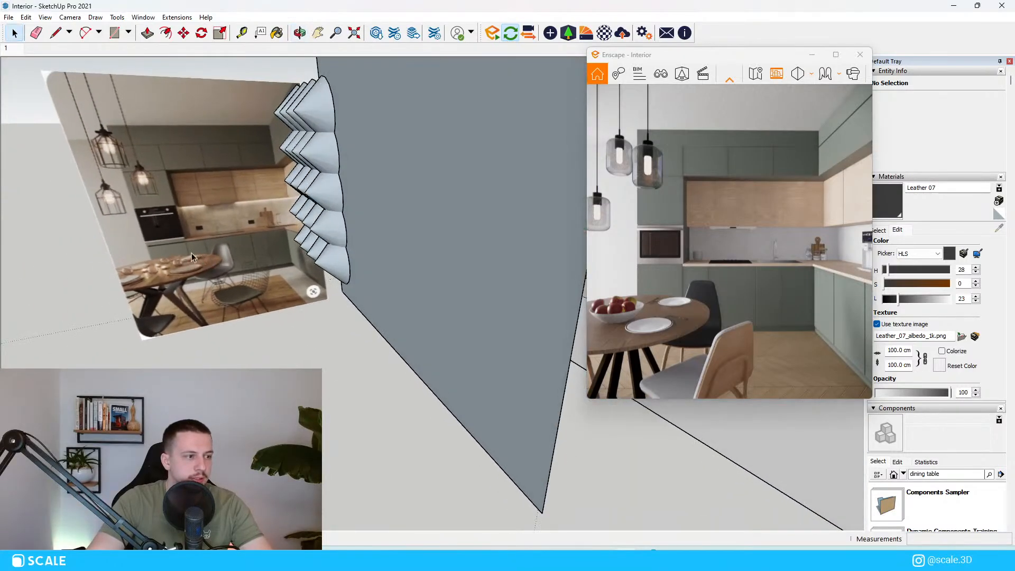
Rotate the far dark chair at the dining table by about 32 degrees and leave its group.
scroll(408, 203, "up", 2)
middle_click_drag(408, 203, 511, 209)
scroll(433, 260, "up", 10)
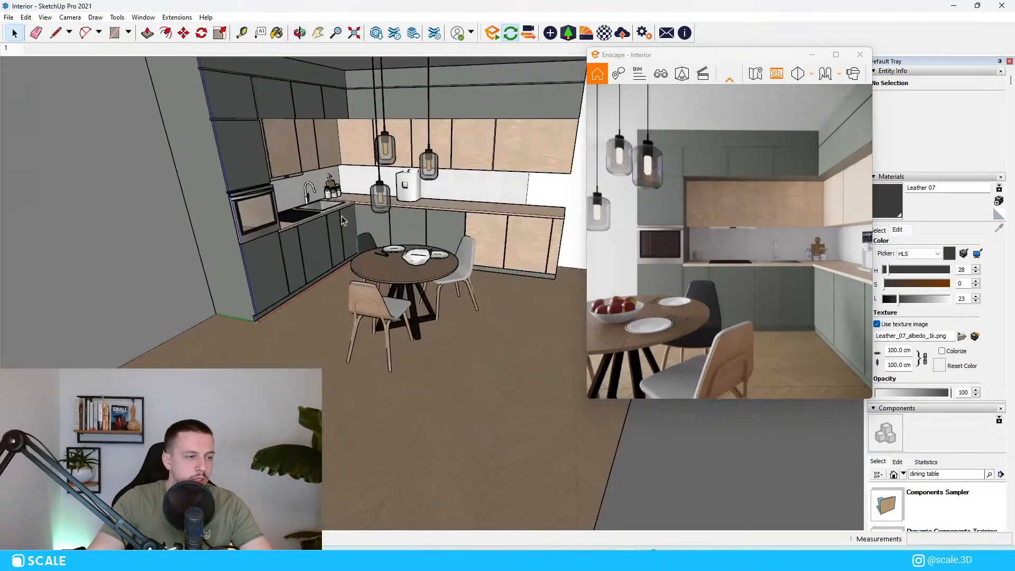
double_click(444, 277)
middle_click_drag(437, 270, 460, 302)
left_click(444, 276)
scroll(438, 277, "down", 2)
scroll(460, 301, "up", 1)
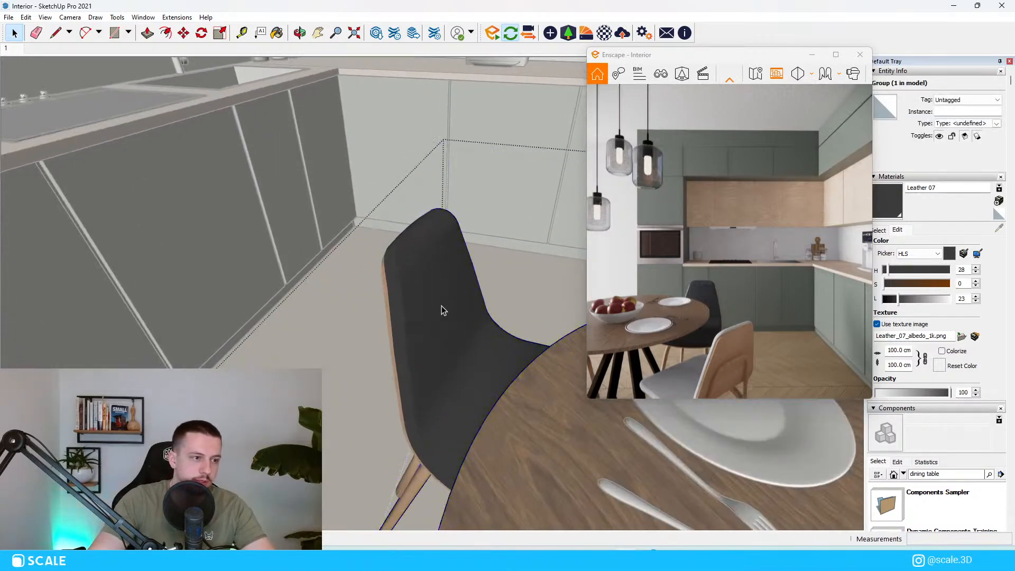
scroll(254, 169, "down", 3)
key("m")
scroll(470, 204, "up", 2)
left_click(438, 179)
left_click(488, 174)
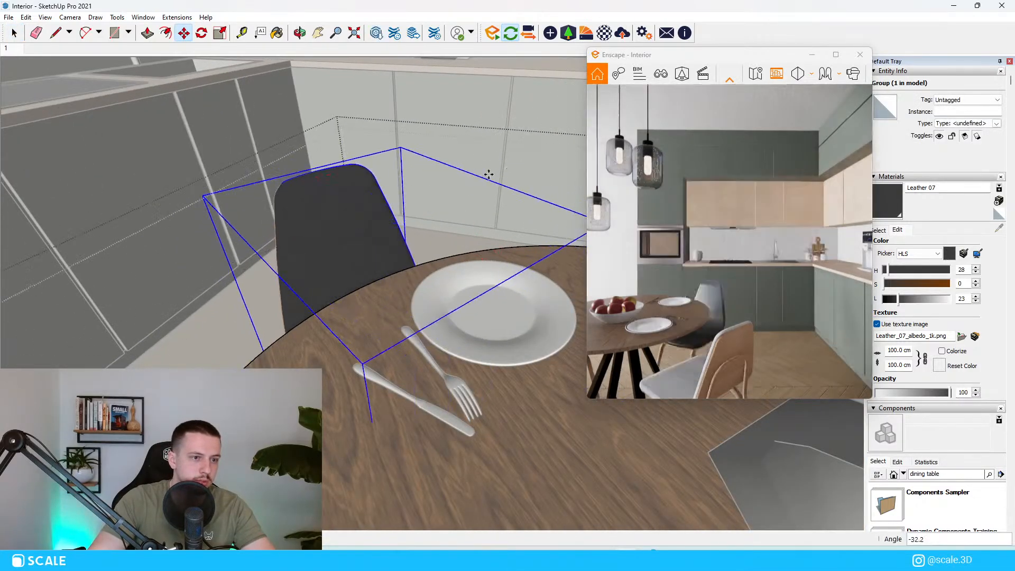
key("space")
left_click(405, 211)
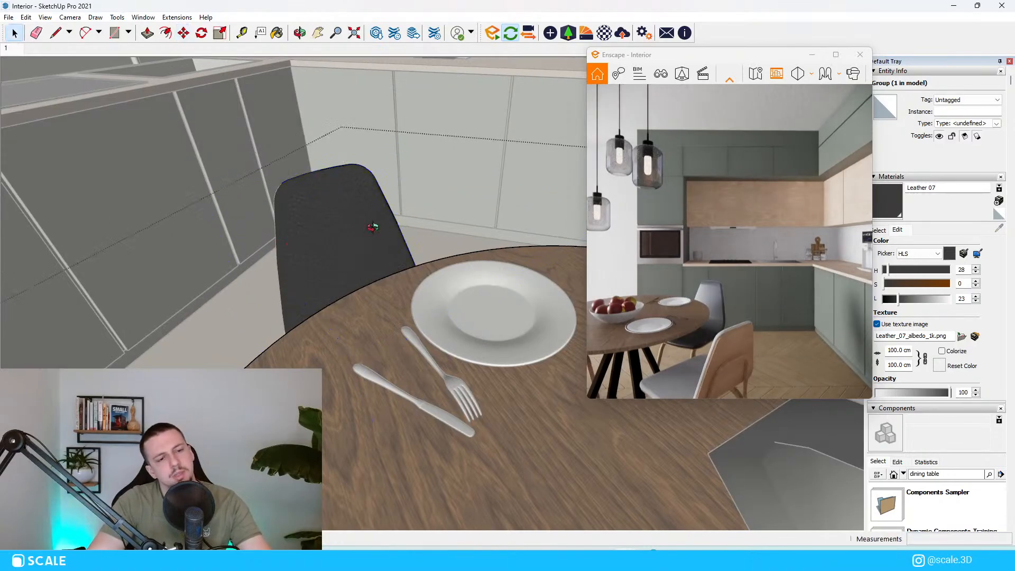
Compare the kitchen reference image with the modelled kitchen and its enlarged Enscape render.
middle_click_drag(376, 227, 336, 205)
scroll(406, 152, "down", 10)
scroll(356, 210, "up", 4)
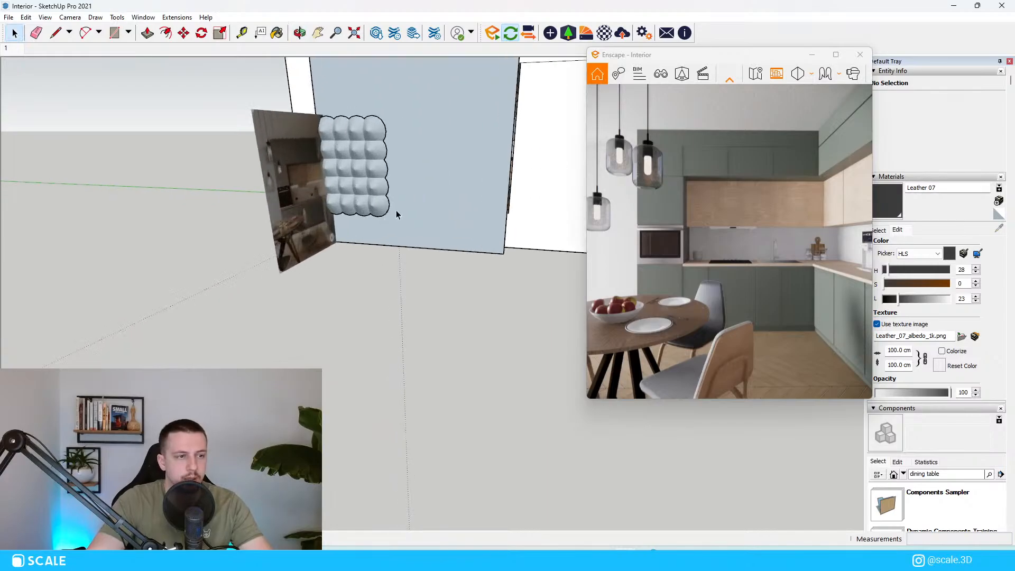
scroll(331, 241, "down", 4)
middle_click_drag(320, 246, 322, 283)
scroll(397, 262, "up", 1)
scroll(401, 259, "up", 10)
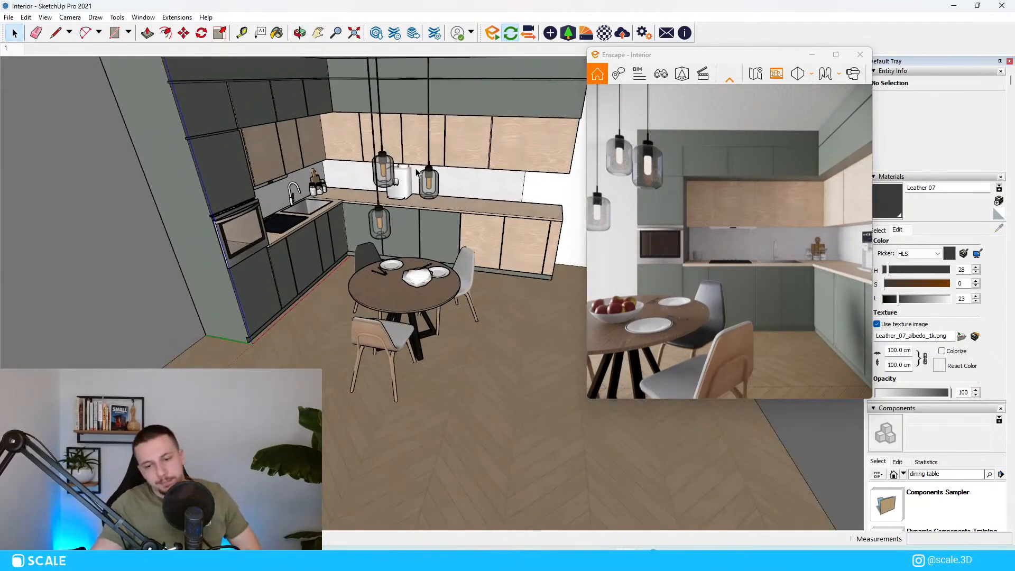
left_click(836, 55)
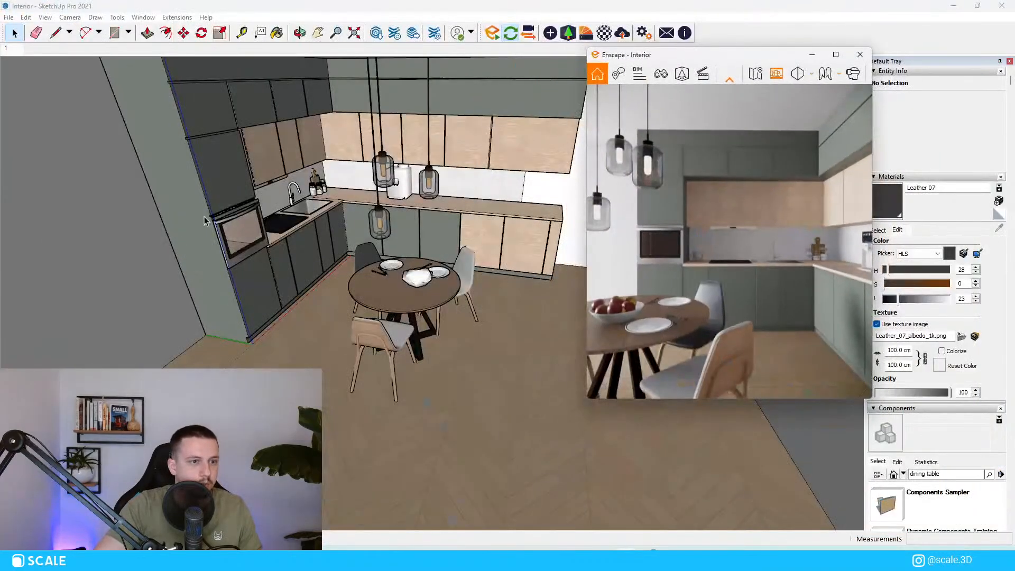
Place an Enscape rectangular light under the wall cabinet beside the range hood, at the back corner by the tall unit.
middle_click_drag(296, 153, 240, 317)
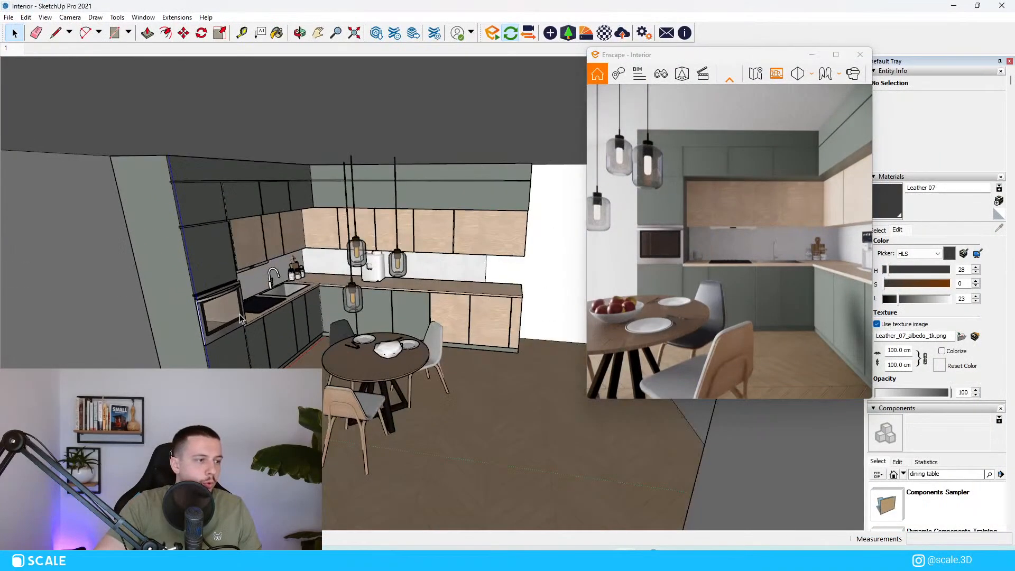
scroll(272, 217, "up", 6)
mouse_move(317, 221)
middle_mouse_down()
mouse_move(132, 233)
mouse_move(188, 222)
mouse_move(205, 190)
mouse_move(335, 161)
middle_mouse_up()
left_click(551, 34)
scroll(153, 226, "up", 5)
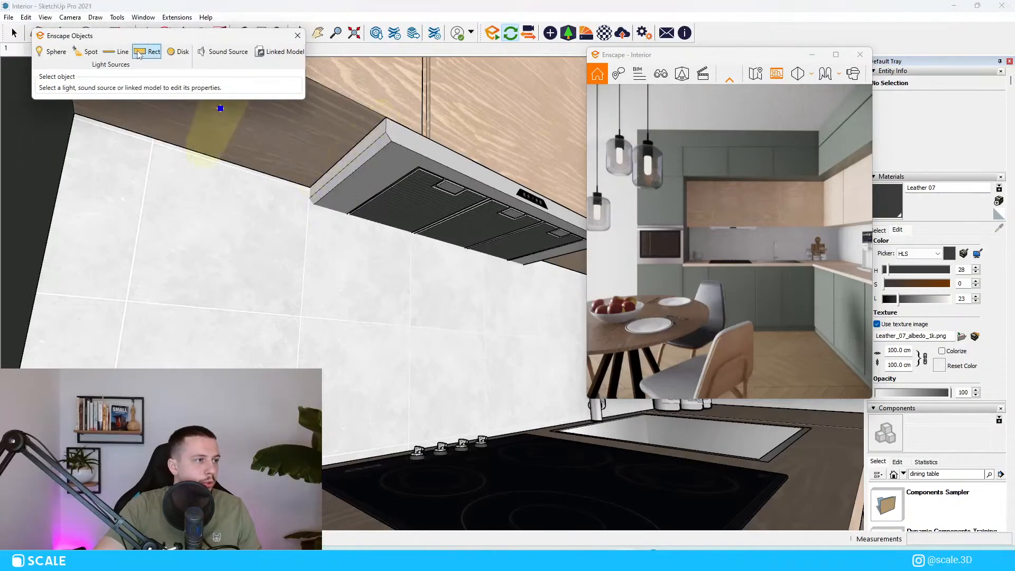
middle_click_drag(212, 127, 156, 223)
scroll(156, 223, "up", 5)
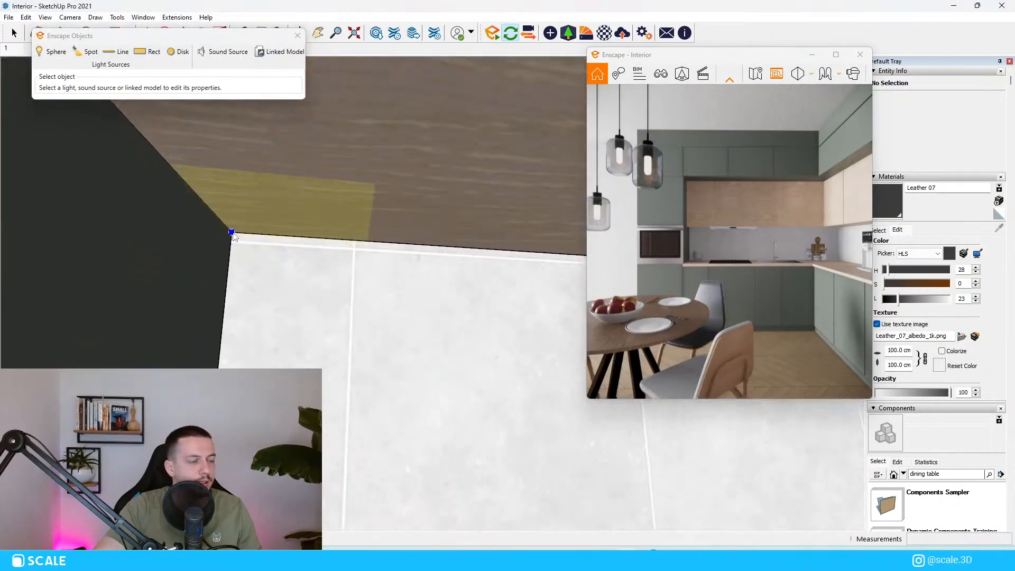
left_click(228, 309)
key("space")
Move the rectangular light out of the corner along the cabinet underside and forward from the tiled wall.
middle_click_drag(317, 258, 320, 239)
key("m")
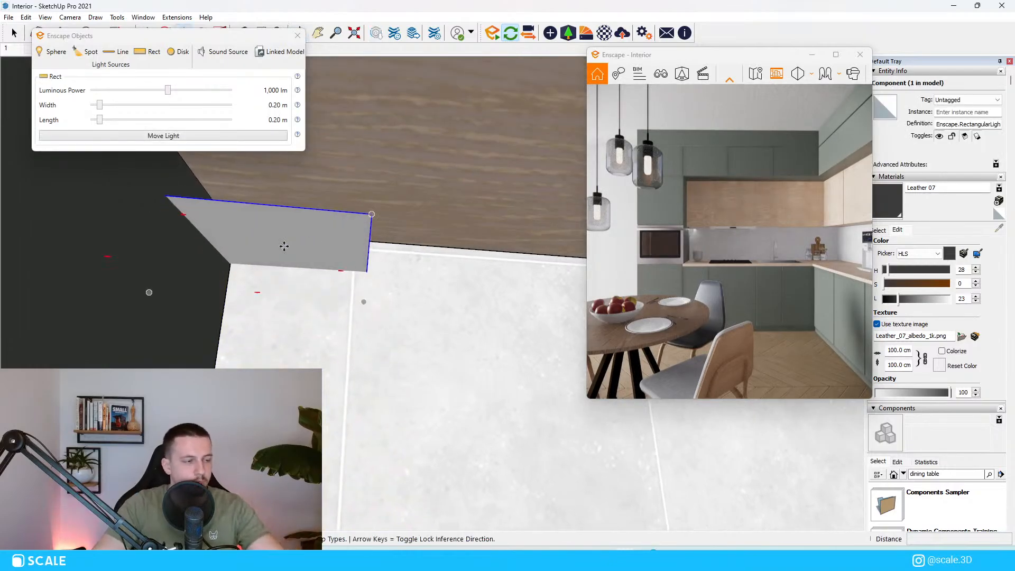
left_click(287, 246)
left_click(474, 264)
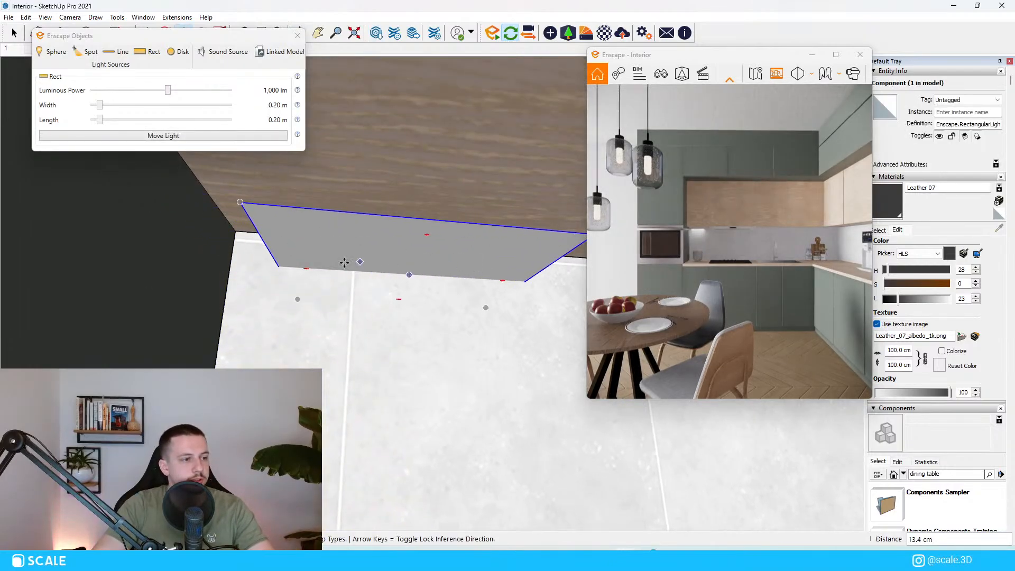
left_click(282, 296)
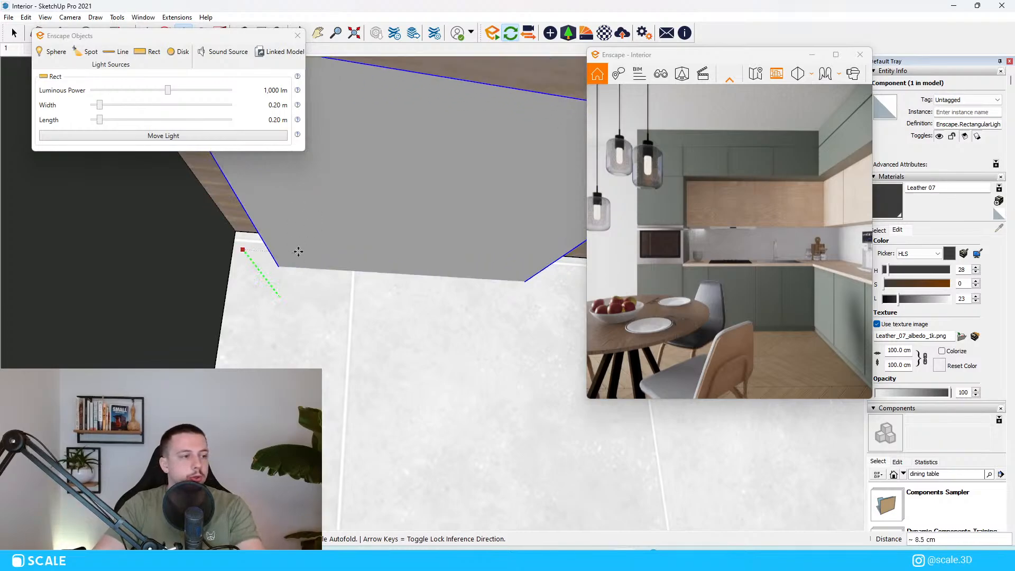
left_click(299, 252)
key("space")
Set the light's width to 0.11 m and length to 0.04 m and move it into the cabinet's back corner.
left_click_drag(100, 106, 92, 120)
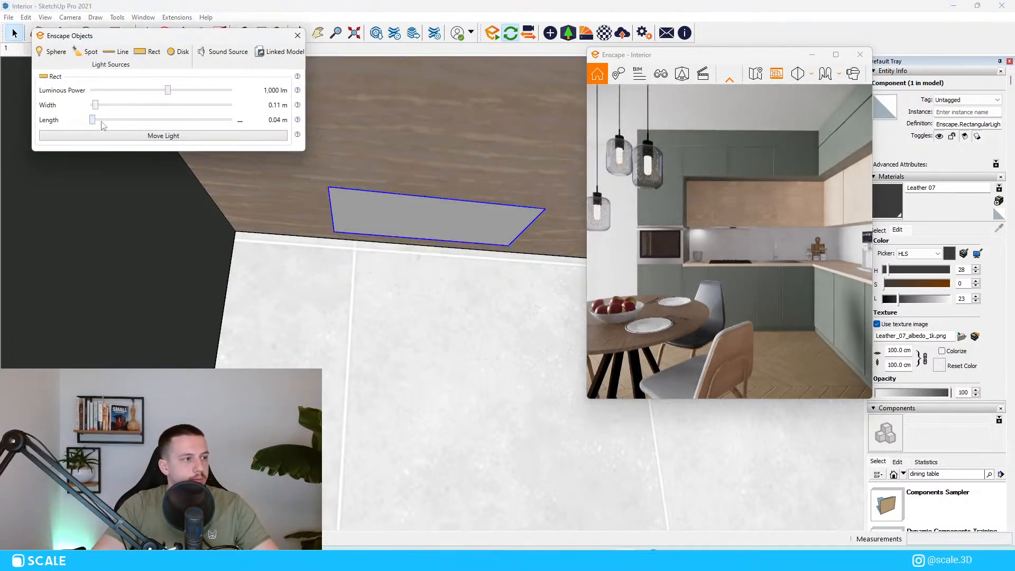
left_click(333, 237)
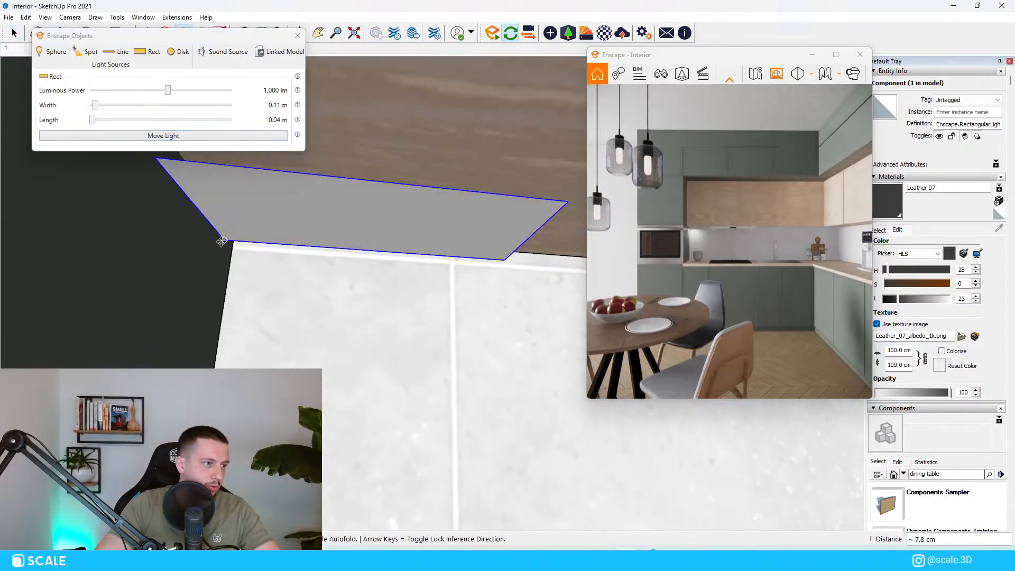
scroll(224, 237, "up", 3)
left_click(258, 231)
scroll(269, 261, "down", 6)
scroll(324, 260, "up", 2)
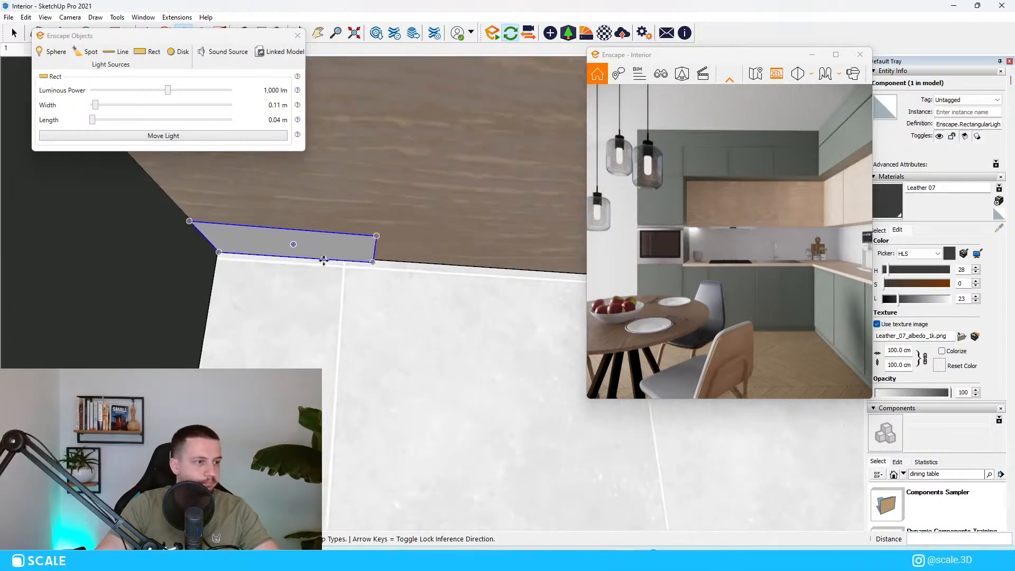
Resize the light to a strip 0.35 m wide and 0.01 m long, realigned with the cabinet's back corner.
left_click_drag(95, 117, 129, 105)
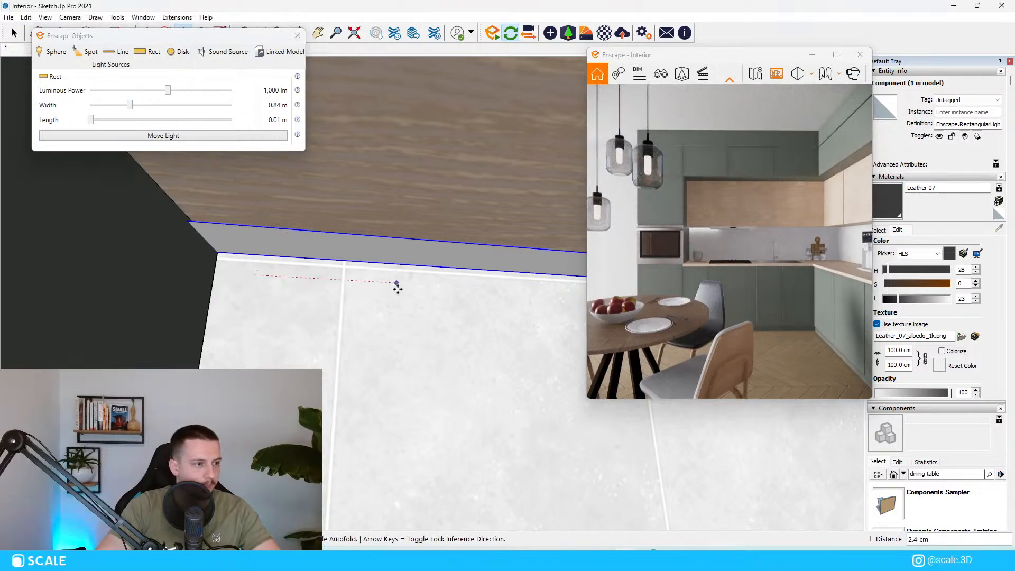
left_click(91, 108)
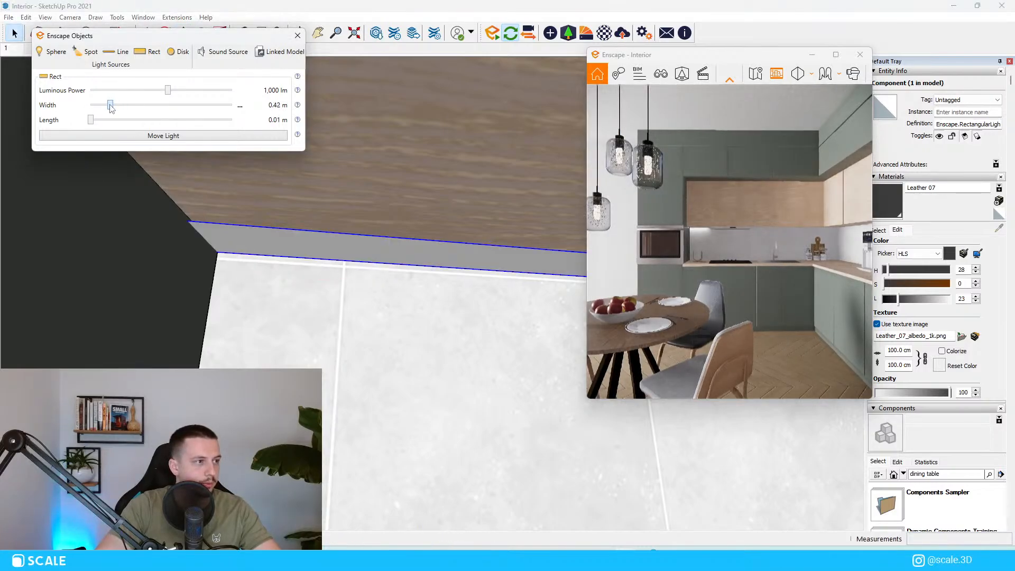
key("m")
left_click(229, 246)
left_click(333, 242)
scroll(222, 203, "down", 3)
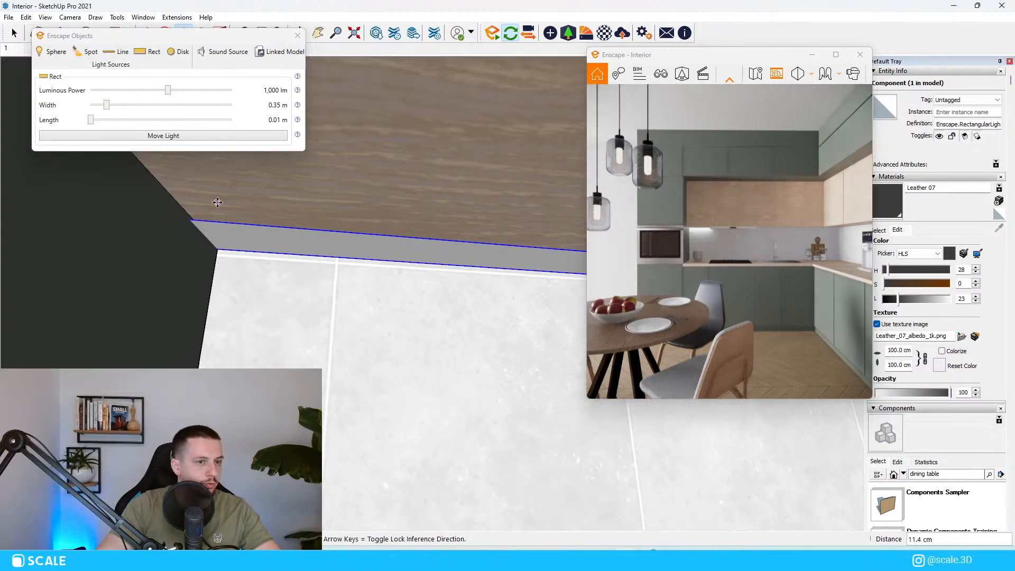
Copy the light strip about 34.3 cm along the cabinet's back edge to the hood and repeat it as an 8x array.
left_click(464, 245)
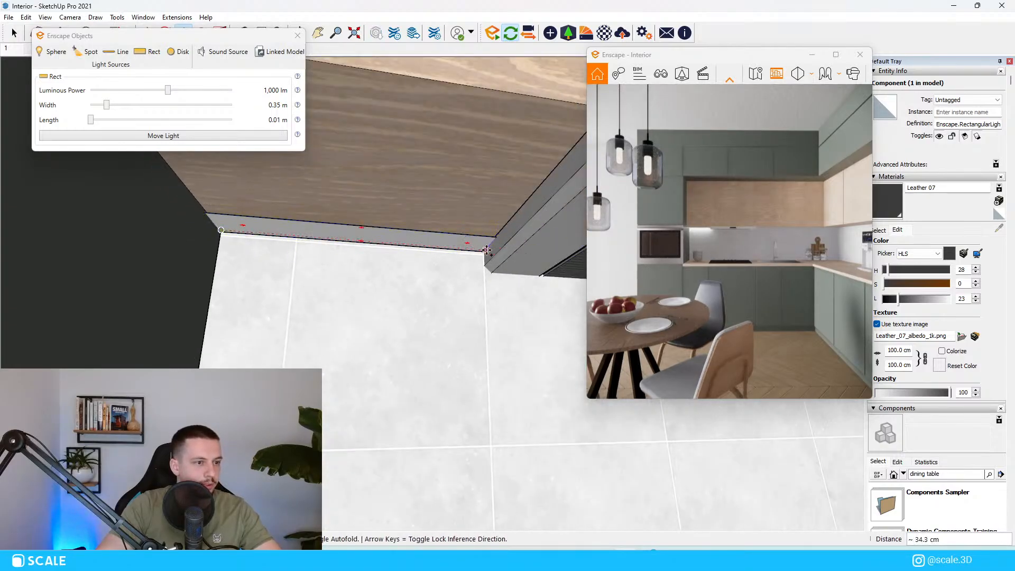
left_click(484, 253)
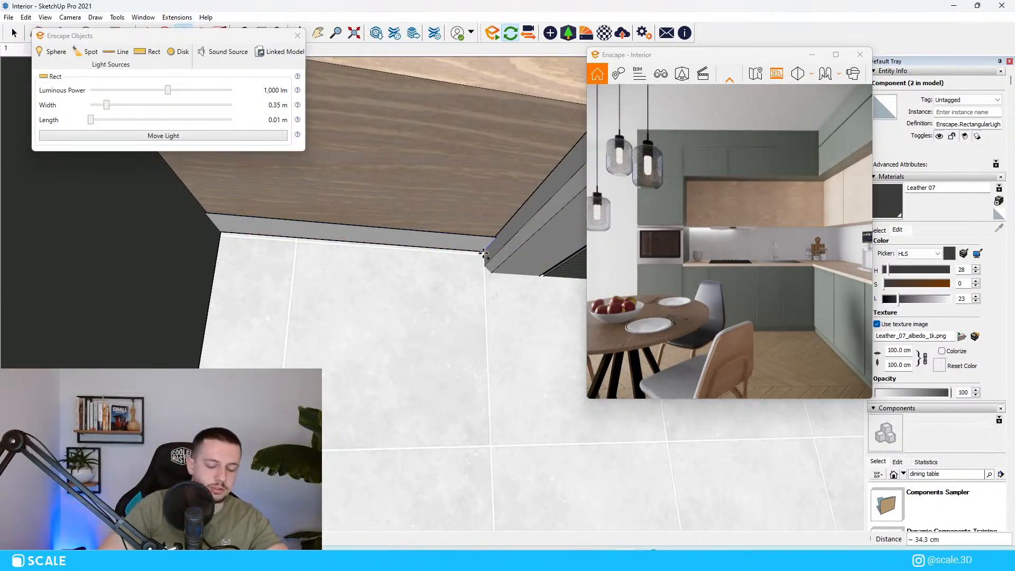
type("8x")
key("Return")
scroll(485, 256, "up", 1)
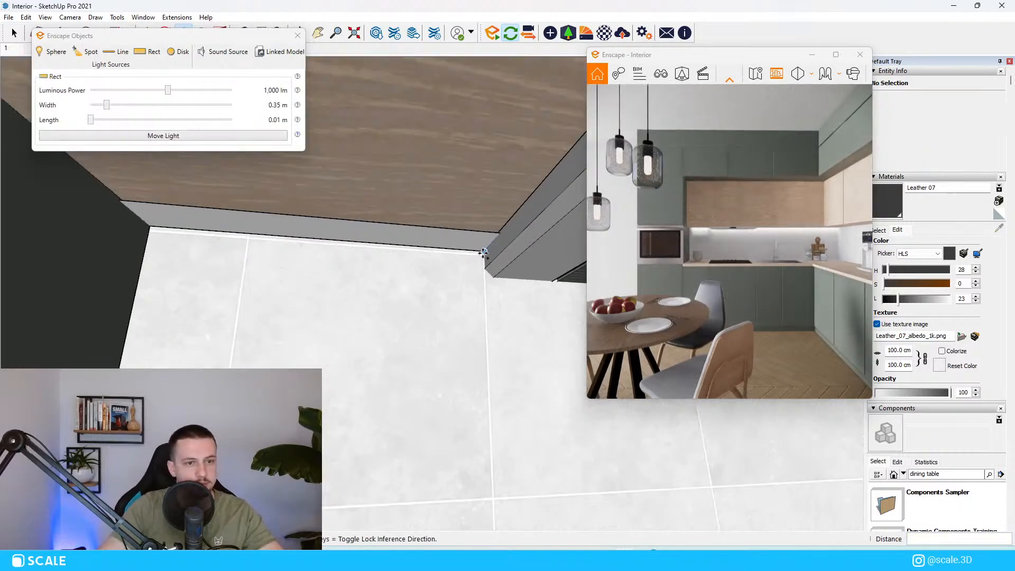
Shift the light strip beside the range hood by about 1.1 cm so its end clears the hood.
scroll(363, 290, "down", 5)
scroll(390, 293, "up", 8)
middle_click_drag(321, 249, 363, 215)
key("space")
left_click(332, 156)
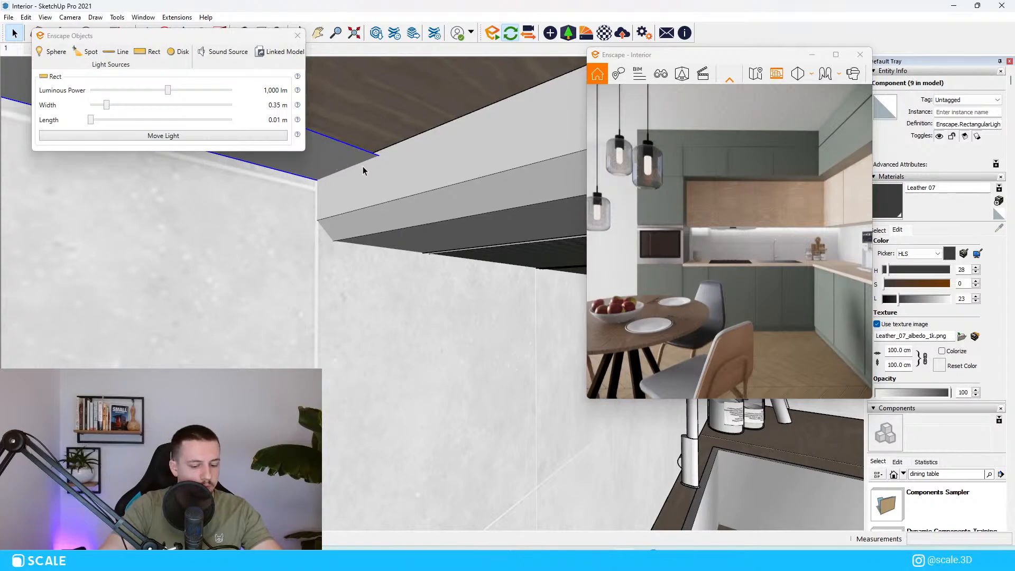
key("m")
left_click(356, 166)
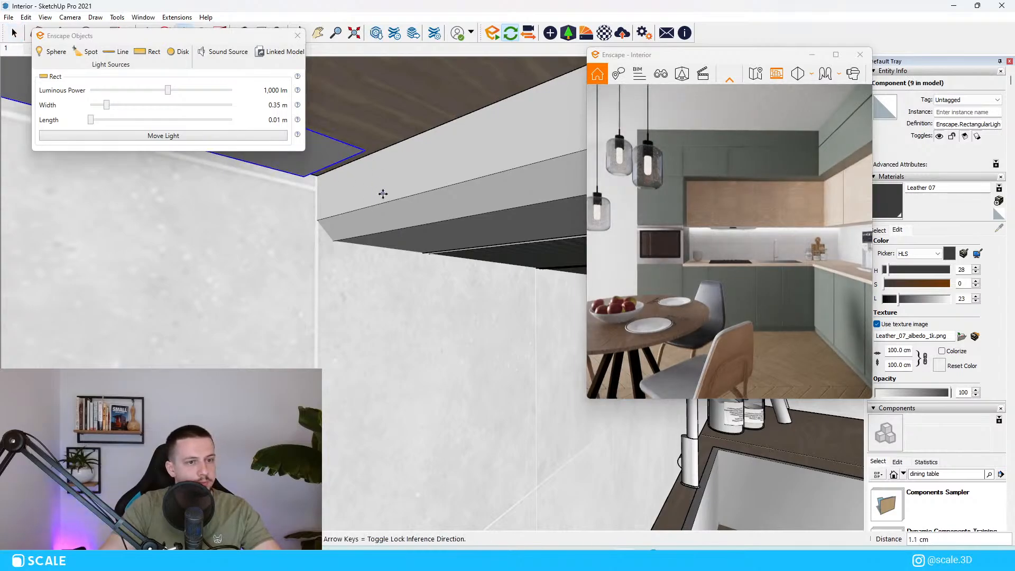
key("space")
Open the list of material collections for choosing a material beside the under-cabinet light strip.
scroll(383, 194, "down", 6)
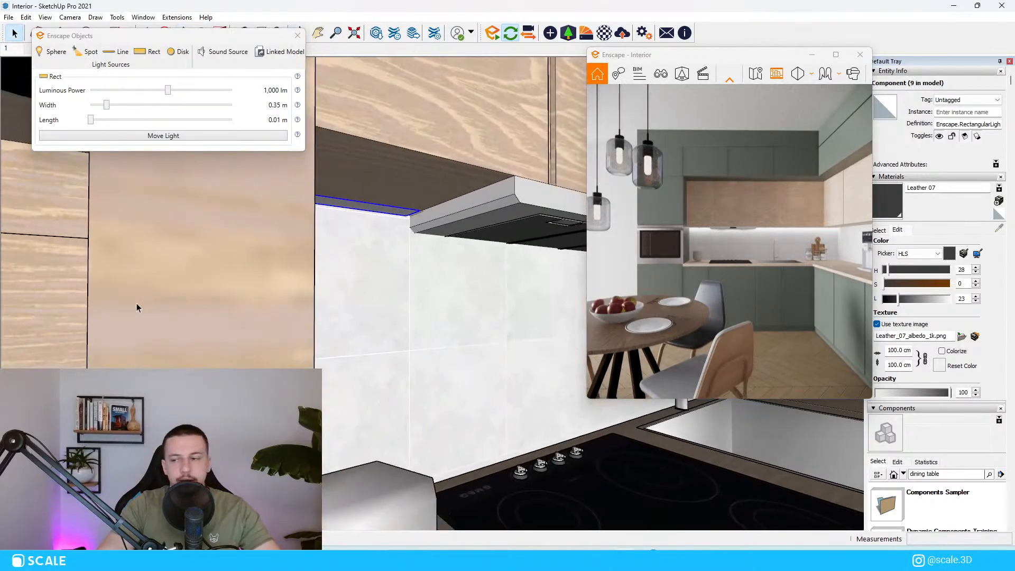
scroll(136, 303, "down", 2)
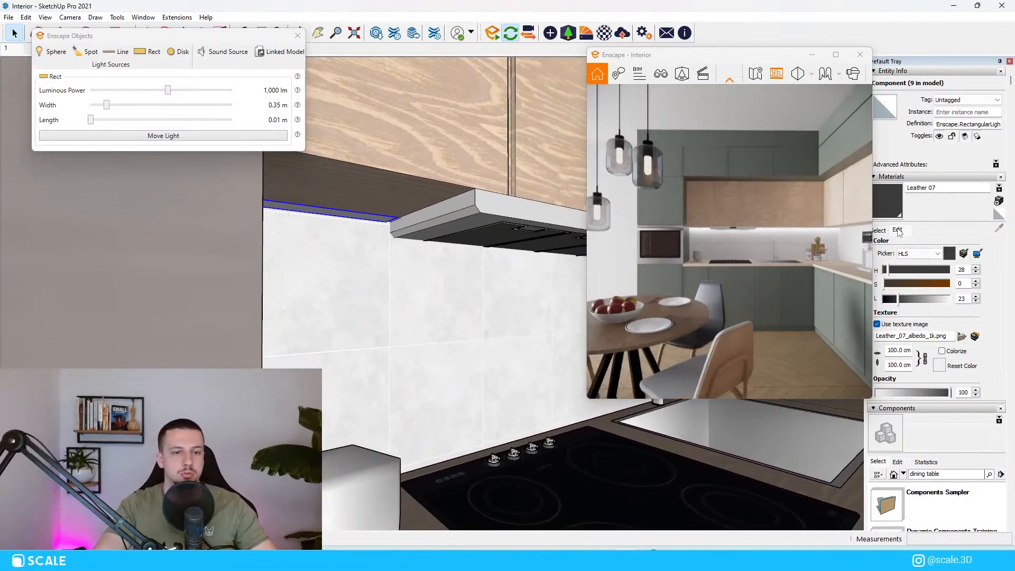
left_click(881, 231)
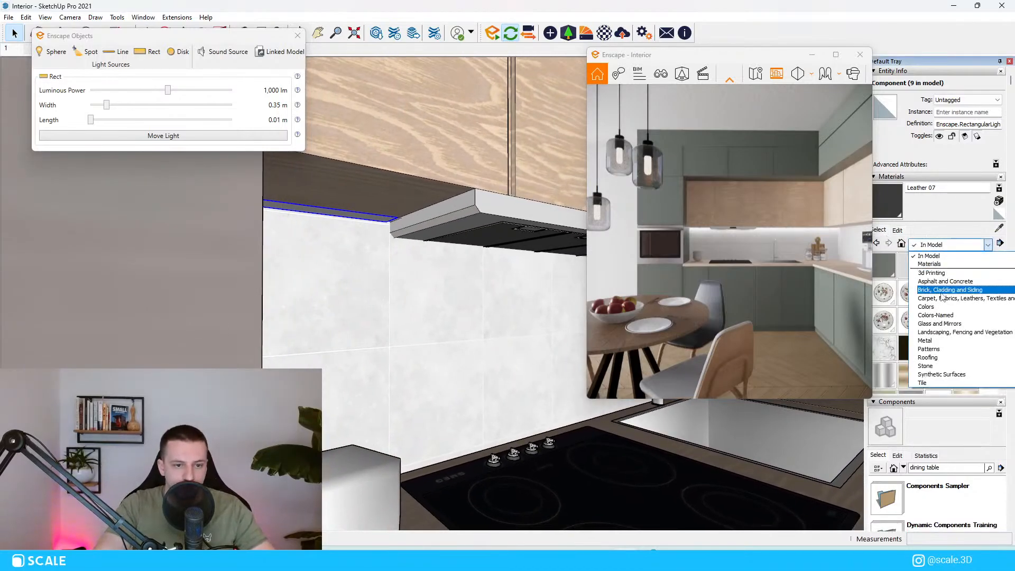
Paint the rectangular light under the upper cabinet beside the hood with Color C02 from the Colors material library.
left_click(936, 312)
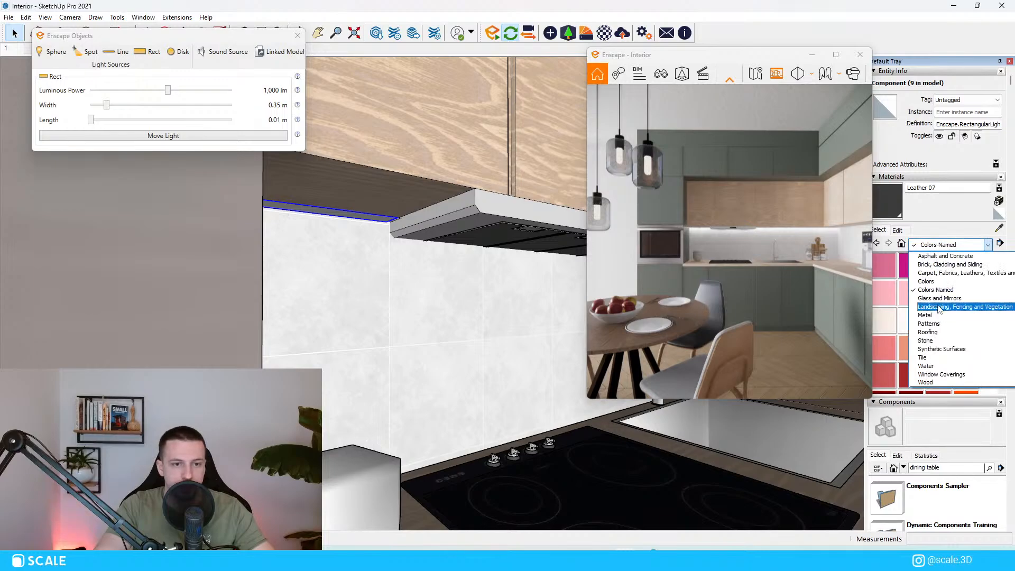
left_click(927, 280)
scroll(939, 323, "down", 5)
scroll(941, 299, "up", 2)
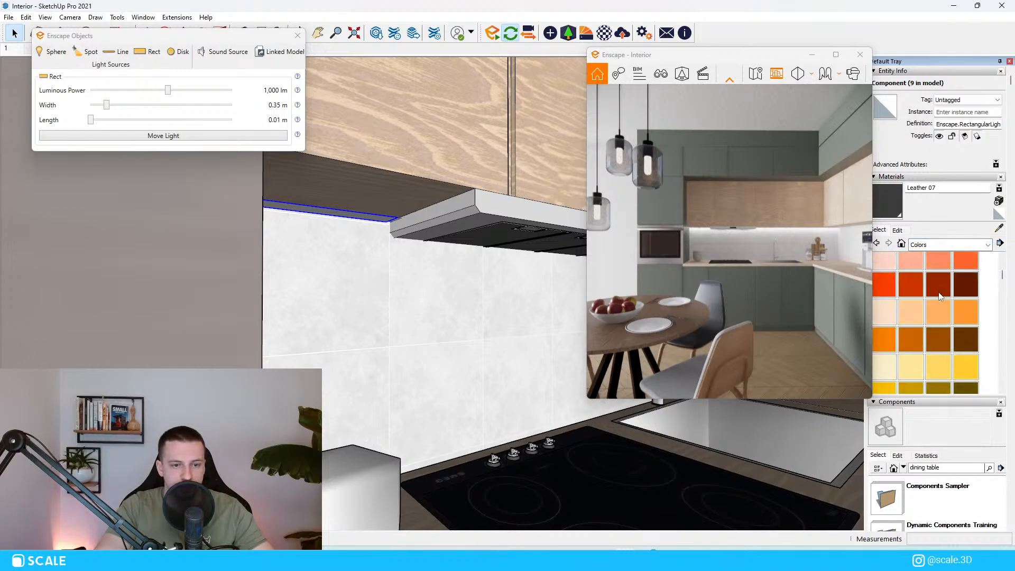
left_click(940, 306)
left_click(910, 311)
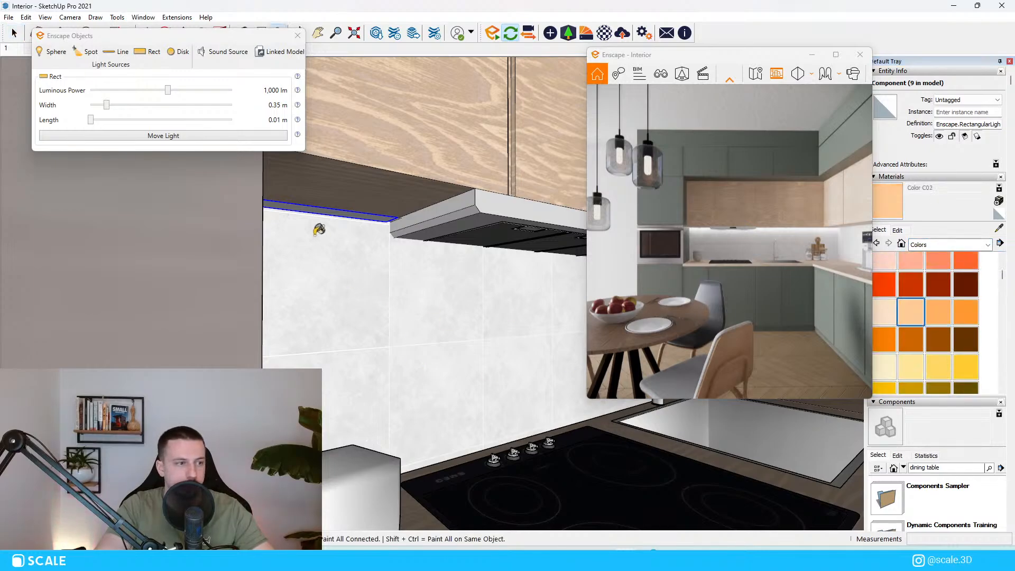
left_click(339, 213)
scroll(307, 212, "down", 5)
scroll(487, 221, "up", 5)
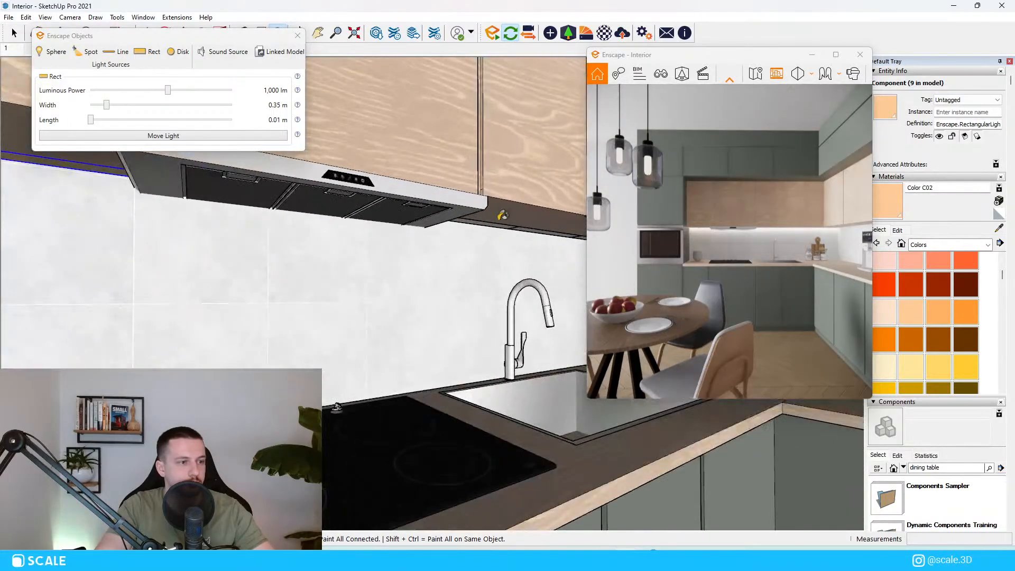
scroll(512, 225, "down", 3)
scroll(469, 210, "up", 3)
scroll(480, 215, "down", 3)
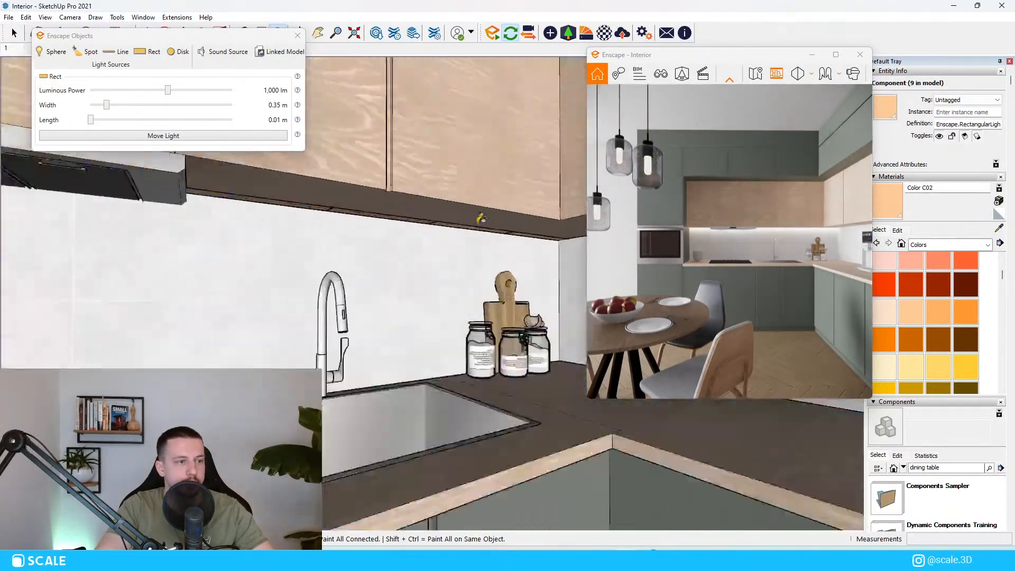
scroll(364, 207, "down", 6)
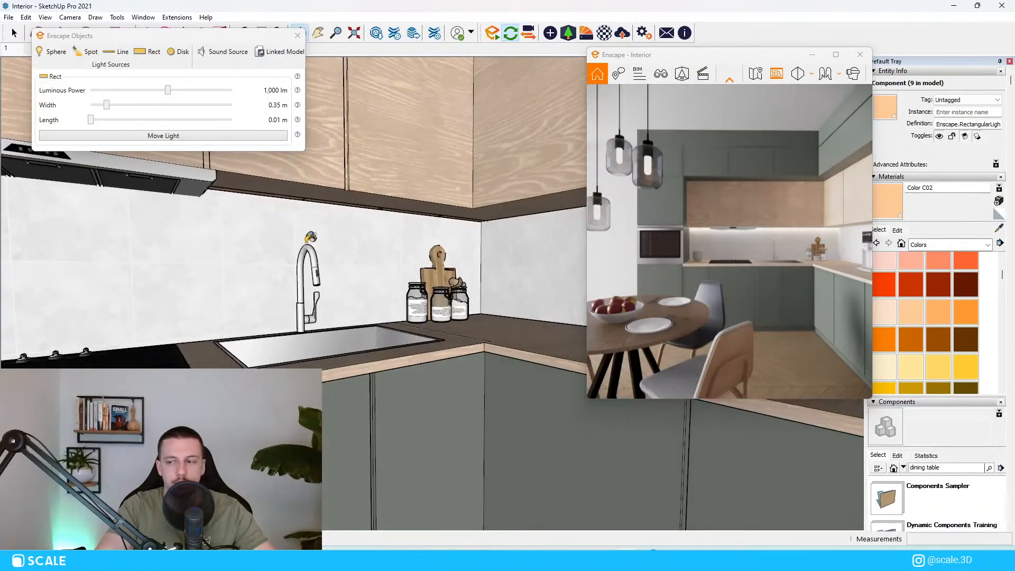
key("space")
Select all the rectangular lights under the back-wall upper cabinets and copy them about 20 cm away from the originals.
scroll(324, 236, "down", 3)
scroll(361, 206, "up", 8)
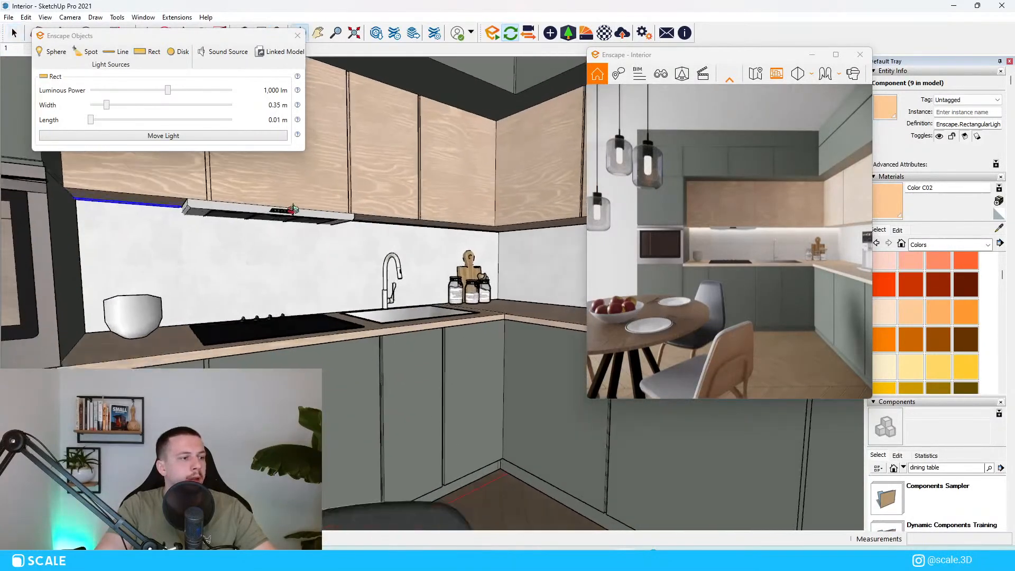
scroll(370, 216, "up", 4)
left_click(395, 236, "shift")
left_click(424, 241, "shift")
scroll(553, 229, "down", 3)
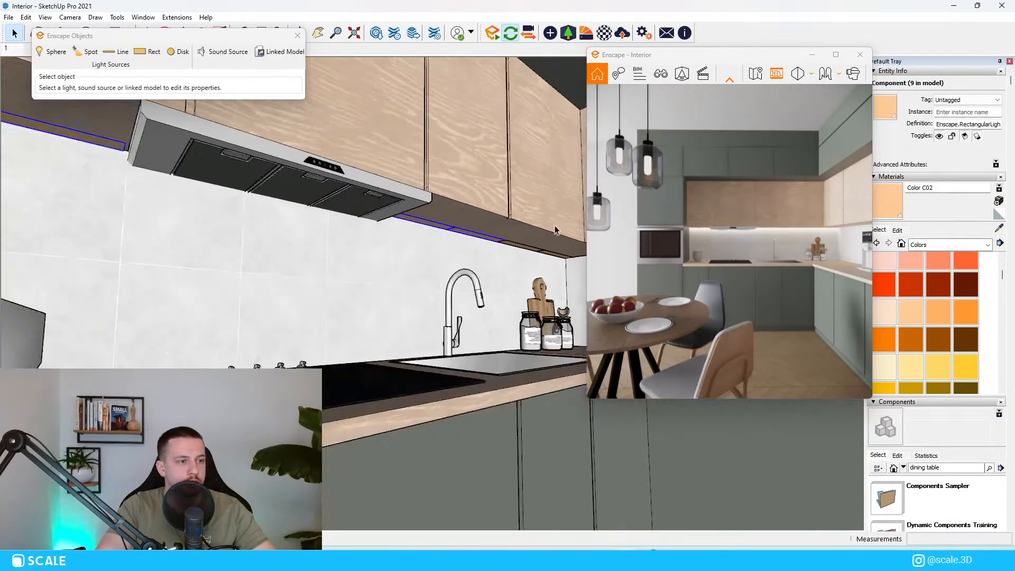
scroll(555, 229, "up", 4)
left_click(519, 258, "shift")
scroll(416, 206, "down", 3)
scroll(483, 236, "up", 5)
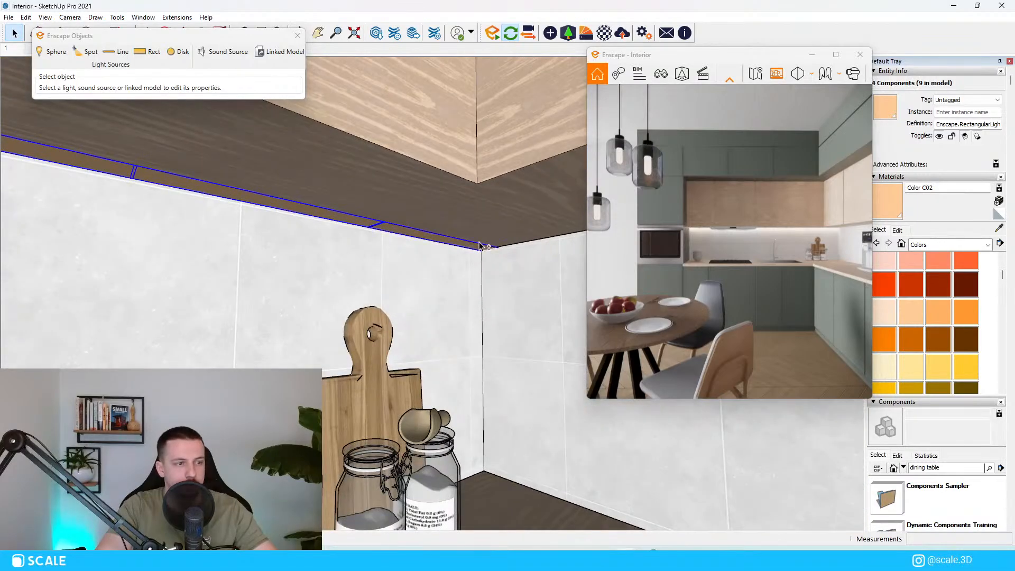
scroll(479, 245, "down", 5)
middle_click_drag(479, 244, 296, 380)
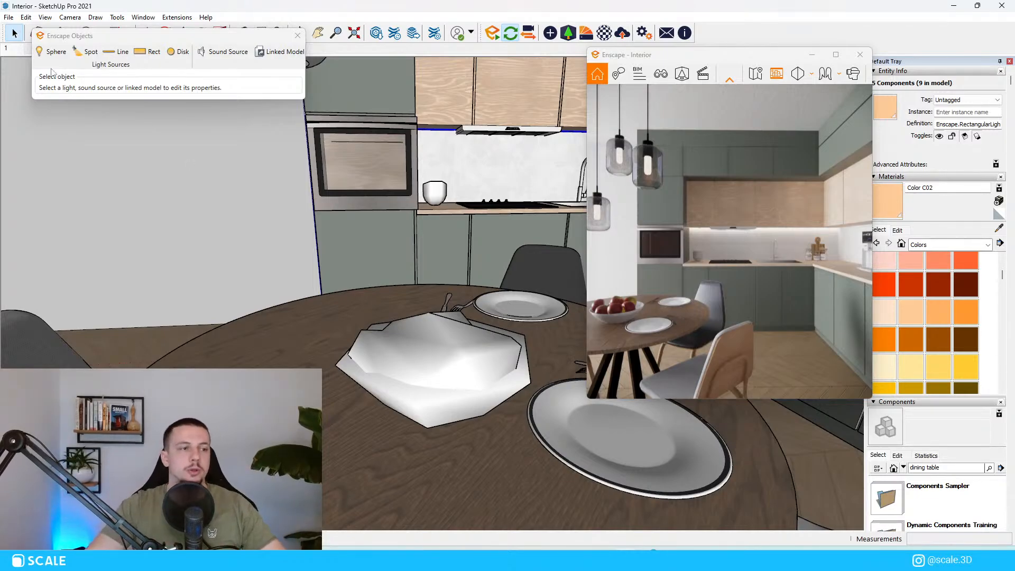
scroll(347, 290, "down", 5)
middle_click_drag(347, 291, 418, 233)
scroll(481, 227, "up", 5)
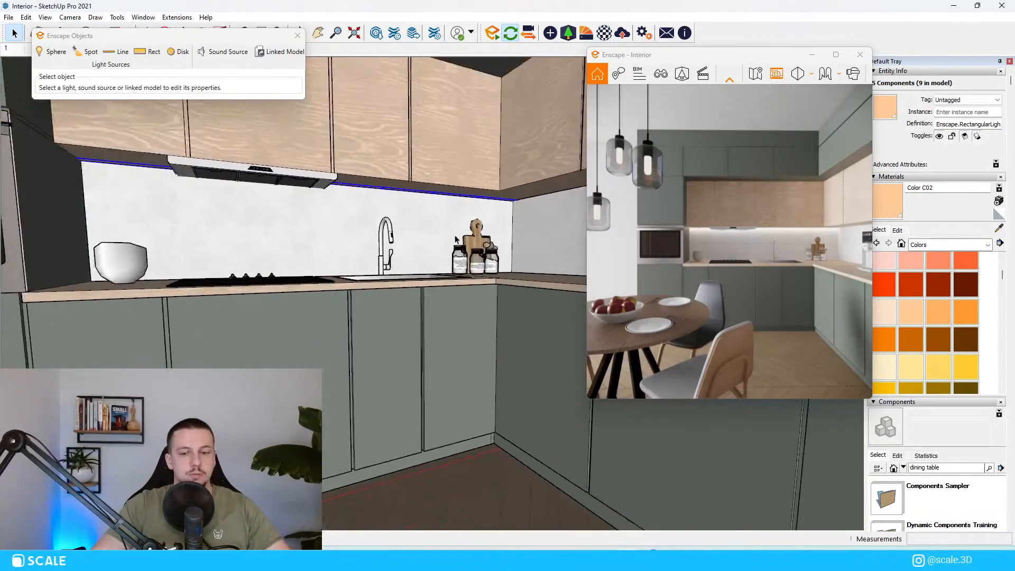
middle_click_drag(365, 286, 388, 221)
scroll(442, 220, "up", 10)
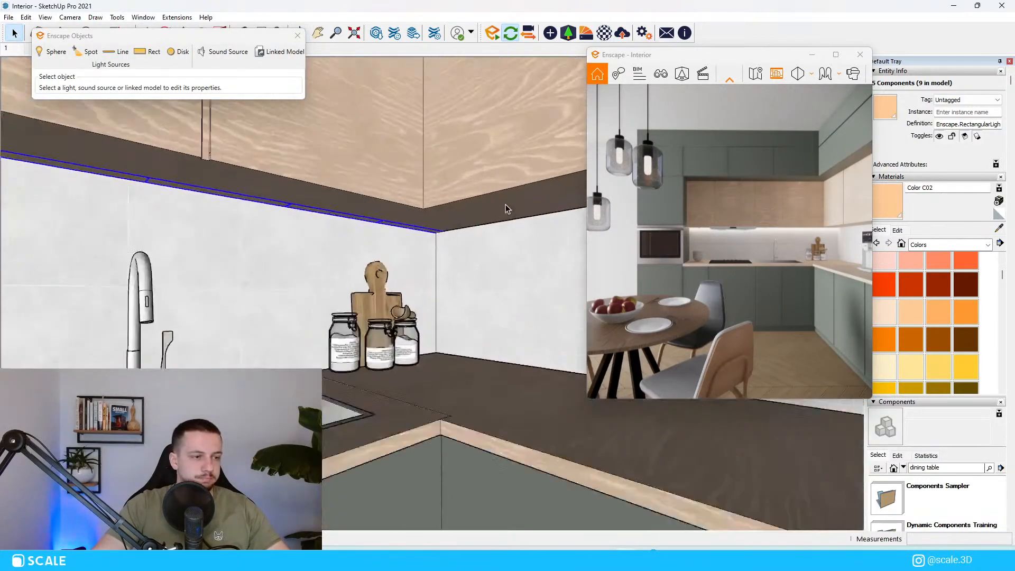
key("m")
left_click(418, 222)
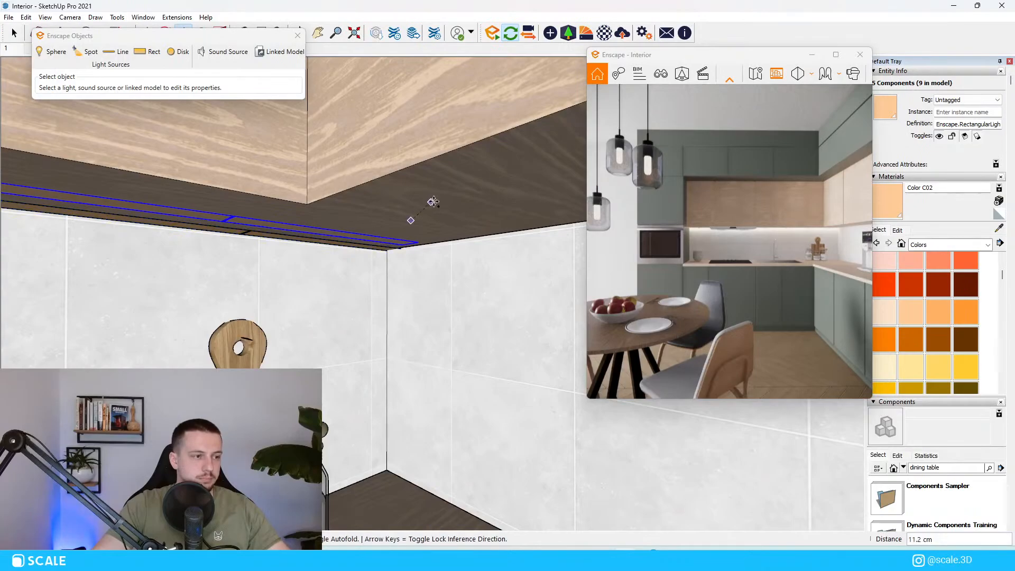
left_click(530, 193)
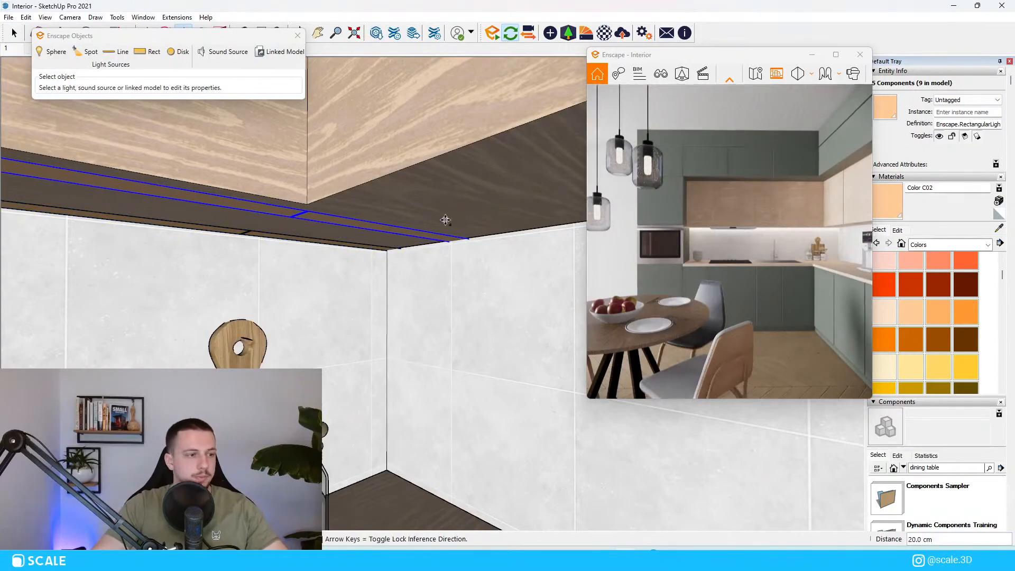
Rotate the copied row of lights so it runs parallel to the side wall.
key("q")
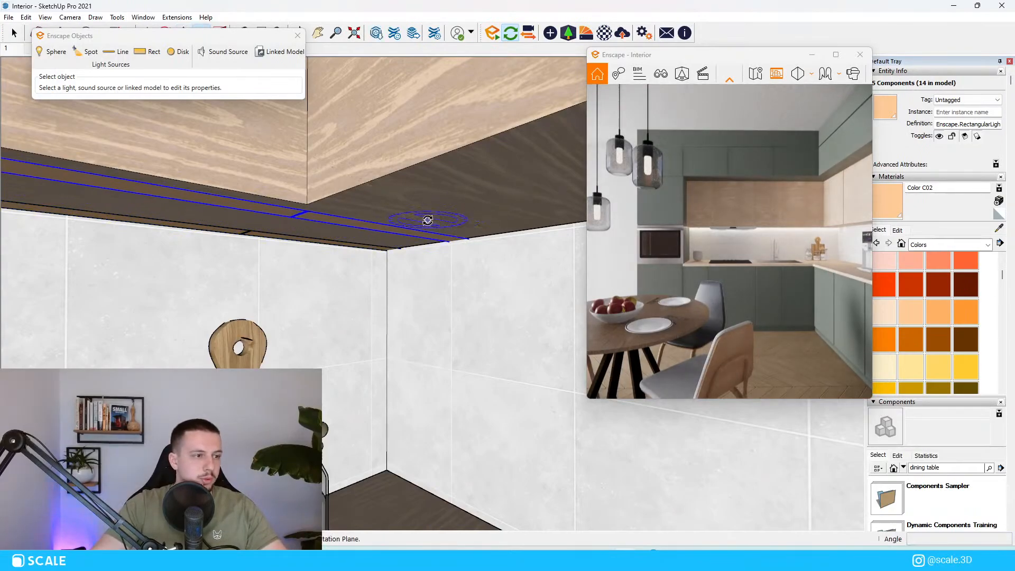
middle_click_drag(424, 204, 444, 210)
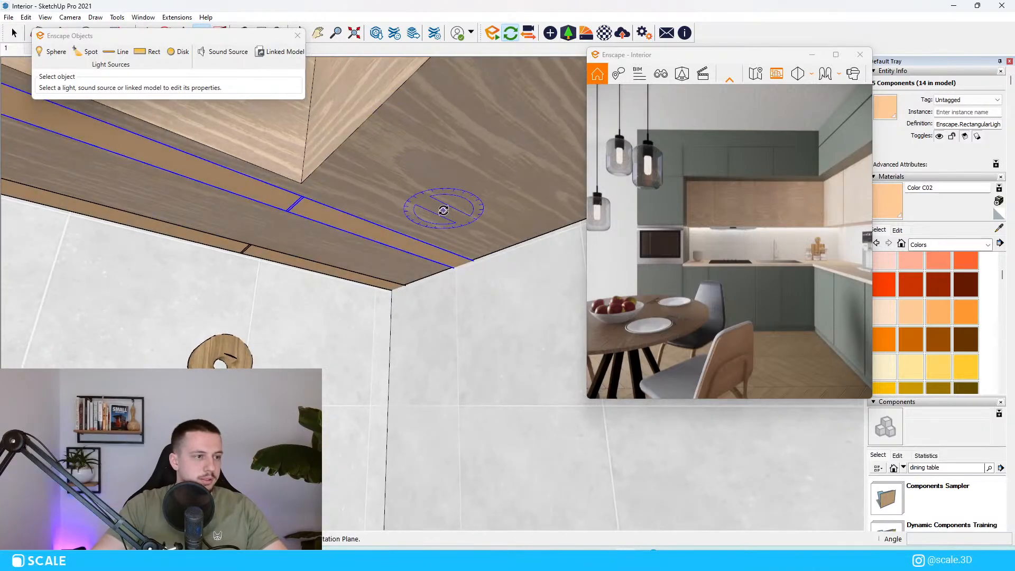
left_click(411, 194)
left_click(473, 191)
Move the rotated lights by their end corner into the cabinet corner, flush against the side wall.
key("m")
left_click(319, 236)
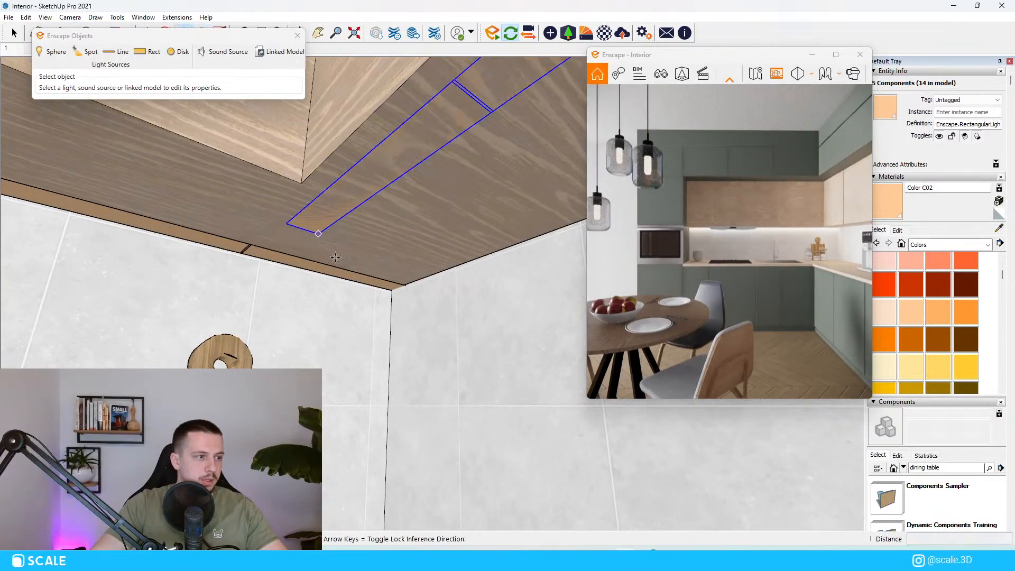
scroll(384, 290, "up", 7)
left_click(440, 288)
scroll(401, 291, "down", 7)
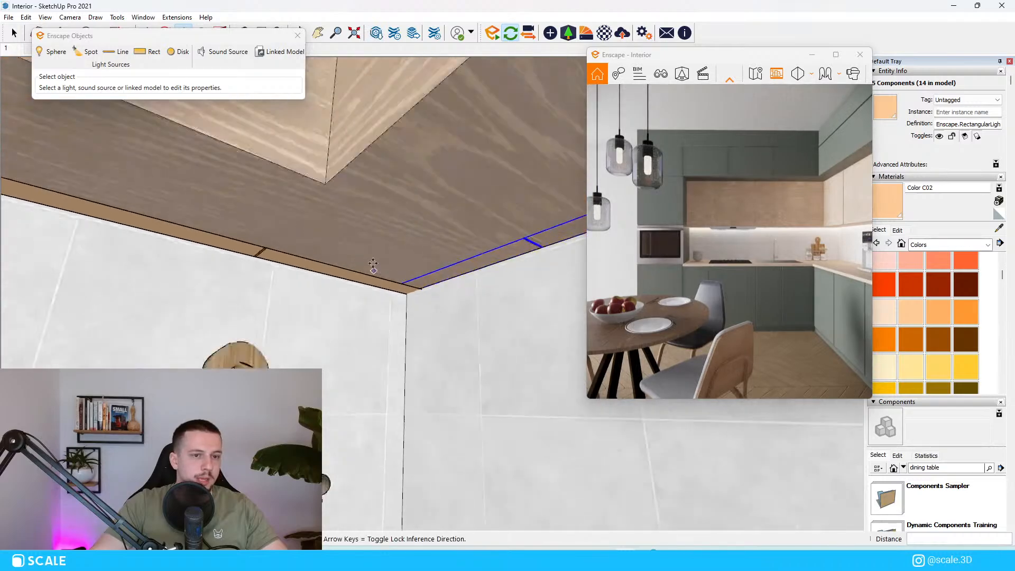
key("space")
Enlarge the Enscape render to examine the under-cabinet lighting, and restore the window to its previous size.
middle_click_drag(374, 267, 290, 328)
scroll(290, 328, "down", 5)
left_click(837, 56)
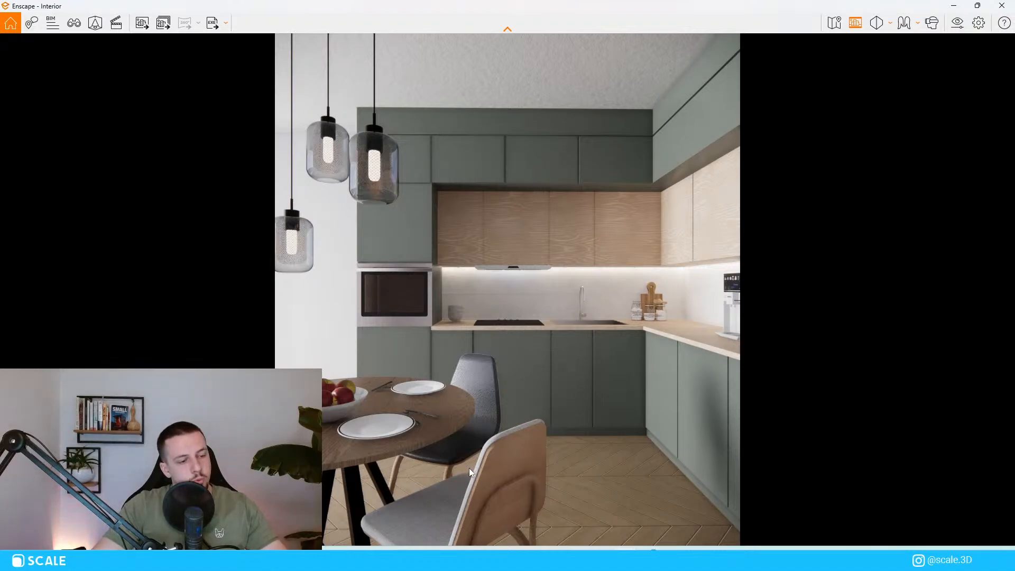
left_click(976, 5)
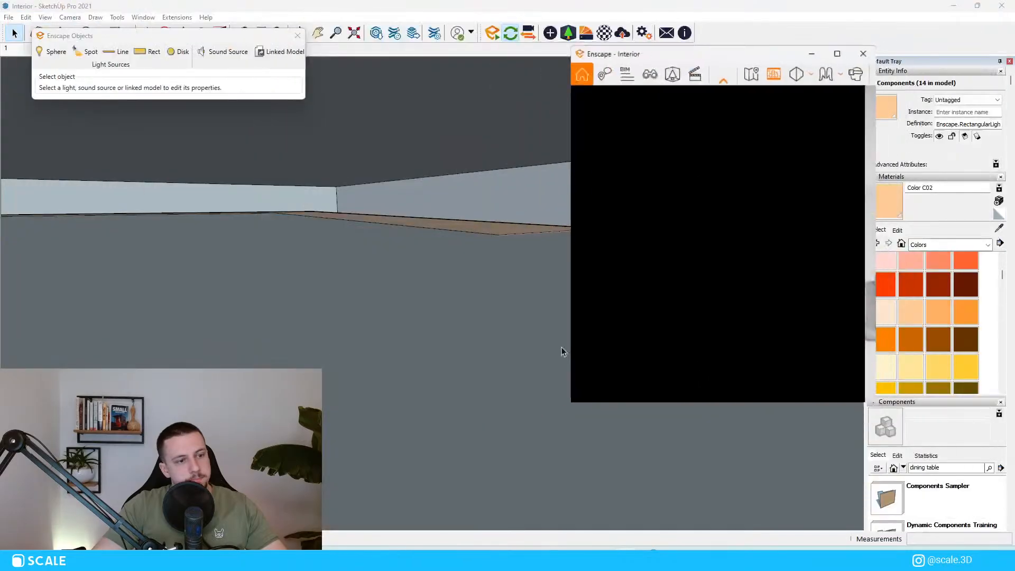
Sample the Wood 25 material from the dining tabletop and paint the curved rear frame piece of the light-seated dining chair.
scroll(338, 177, "down", 6)
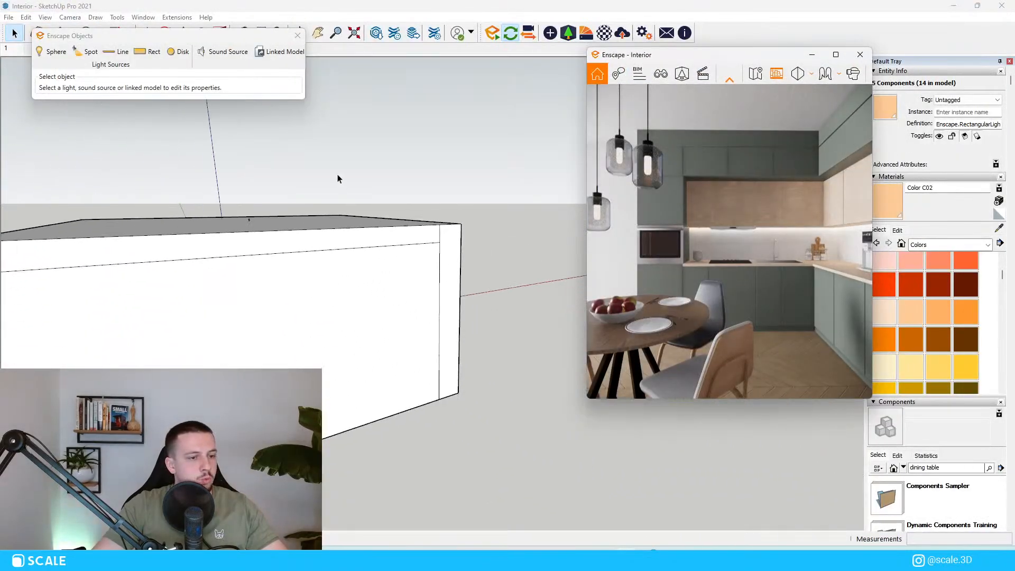
mouse_move(317, 203)
middle_mouse_down()
mouse_move(285, 248)
mouse_move(216, 243)
middle_mouse_up()
scroll(228, 231, "up", 2)
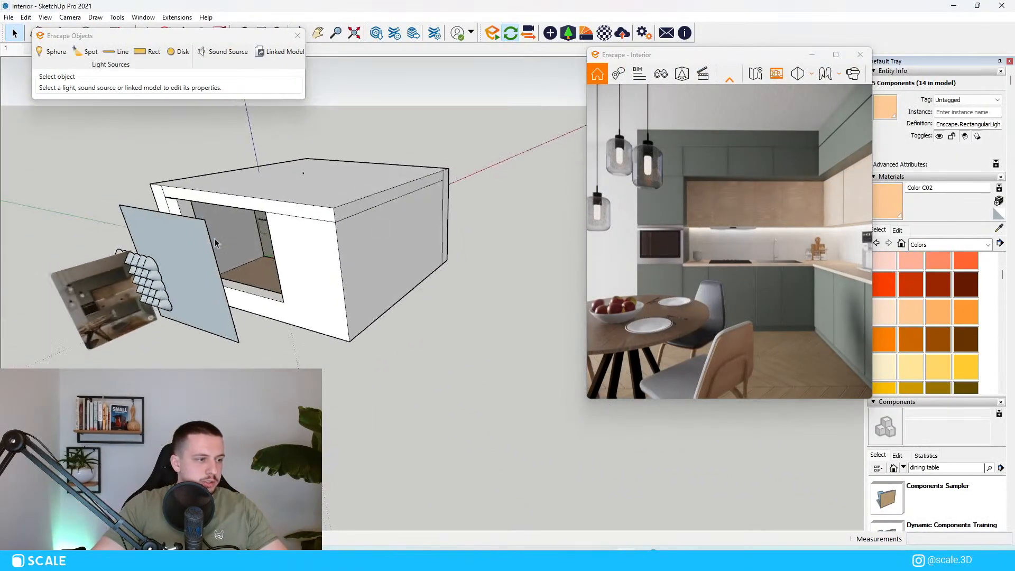
scroll(236, 239, "up", 5)
scroll(454, 243, "down", 1)
scroll(453, 243, "up", 4)
scroll(523, 269, "down", 5)
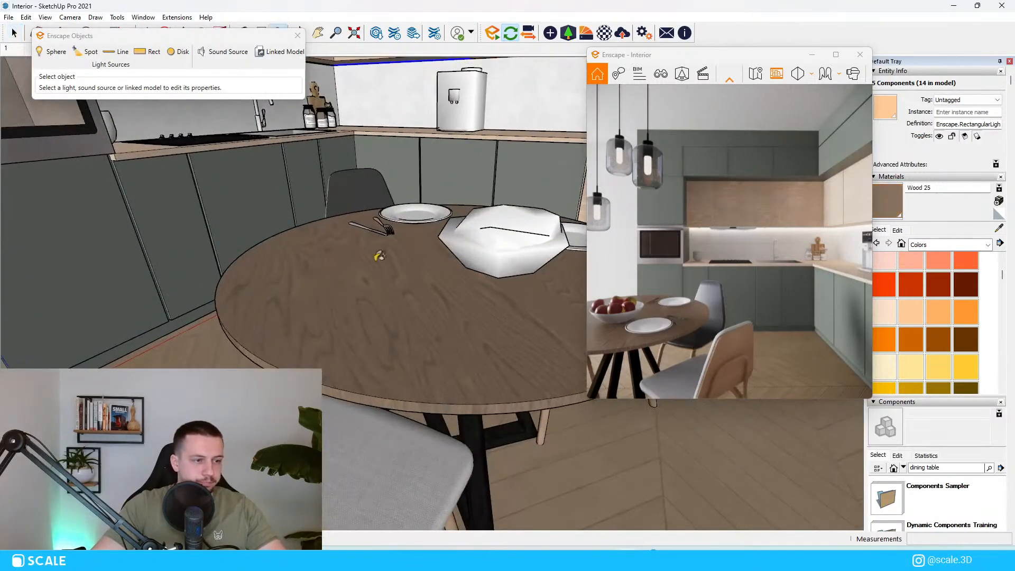
scroll(362, 289, "up", 8)
double_click(359, 284)
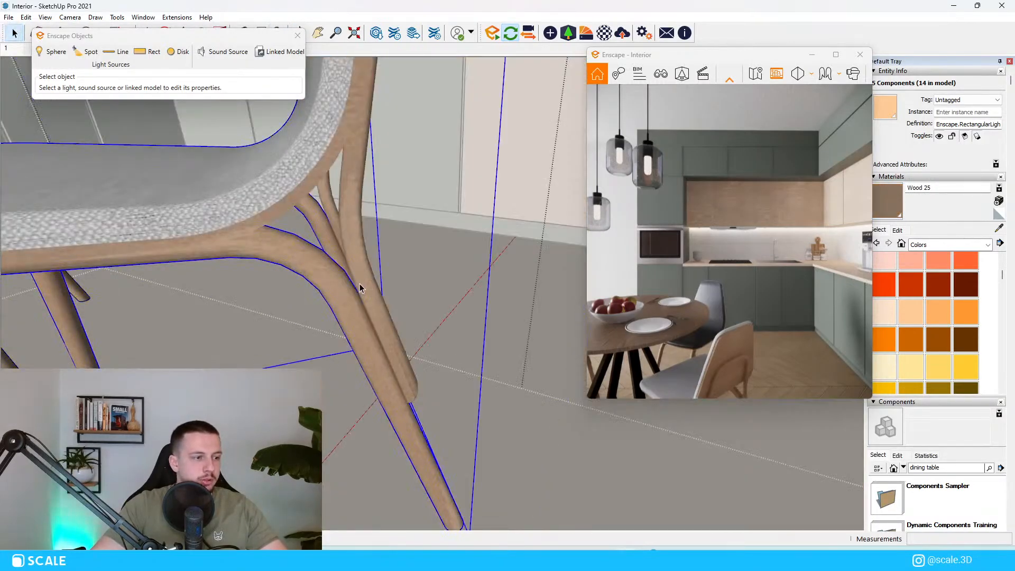
double_click(359, 284)
triple_click(360, 284)
key("b")
left_click(365, 269)
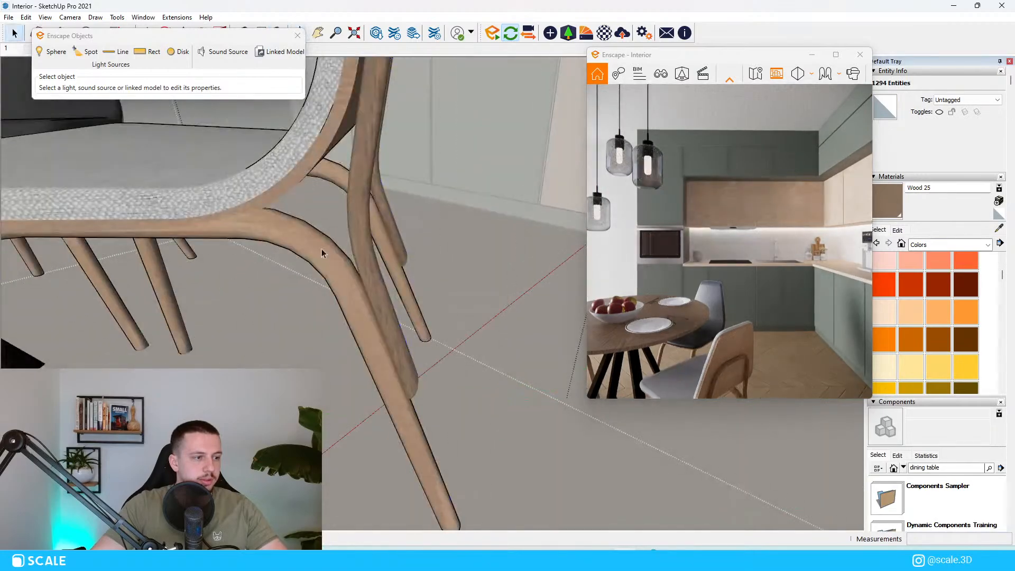
Paint the chair's remaining wooden legs and seat shell with Wood 25.
double_click(309, 242)
key("b")
left_click(302, 234)
left_click(301, 167)
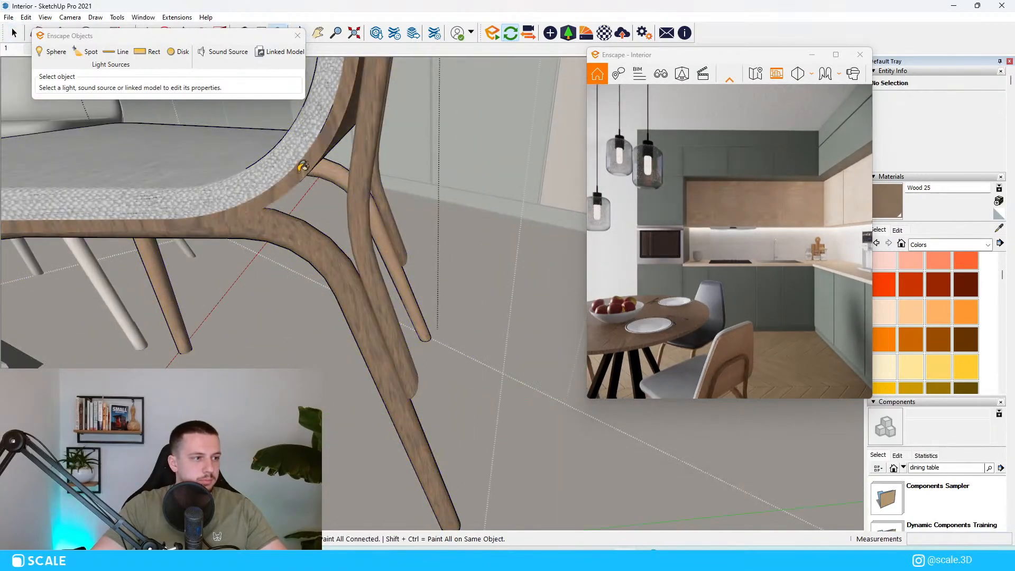
middle_click_drag(486, 191, 400, 200)
left_click(461, 168)
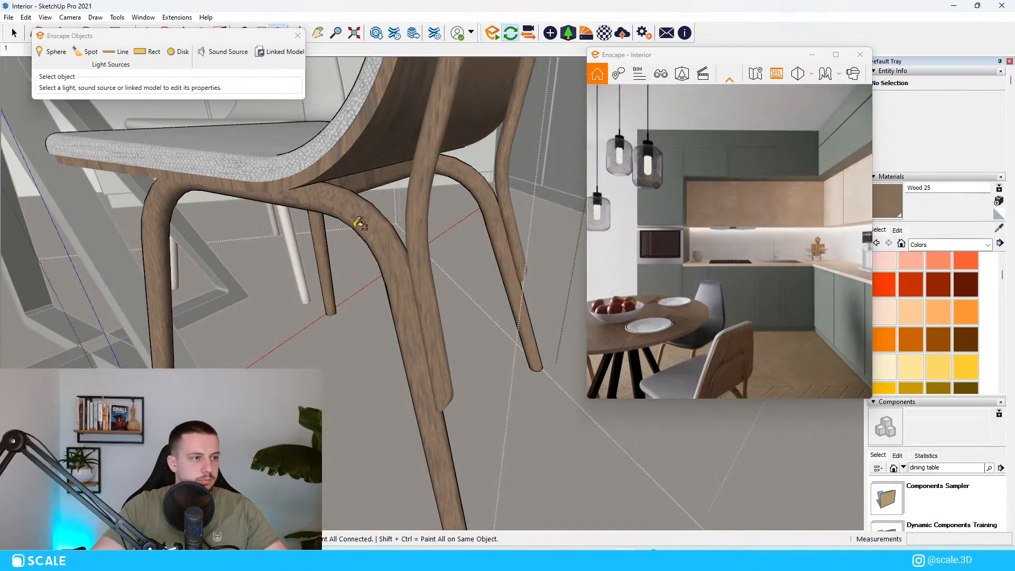
key("space")
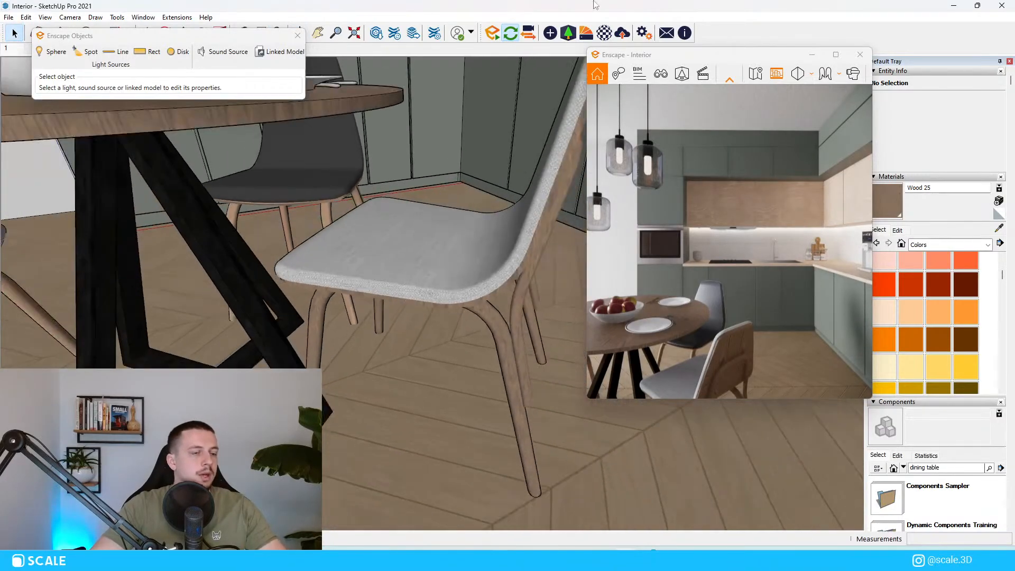
Review the Wood 25 settings in the Enscape Material Editor.
left_click(605, 33)
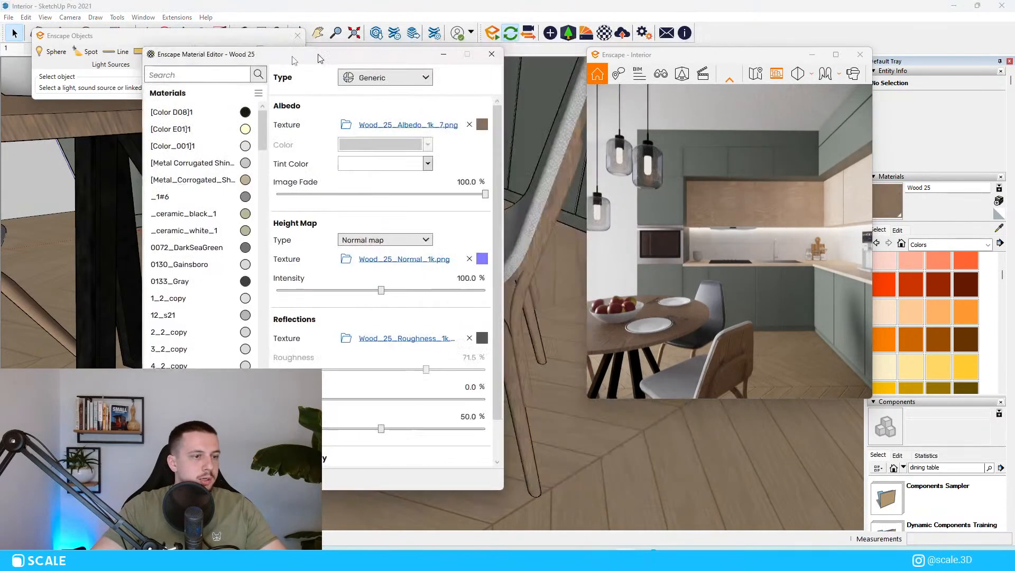
left_click_drag(411, 199, 358, 205)
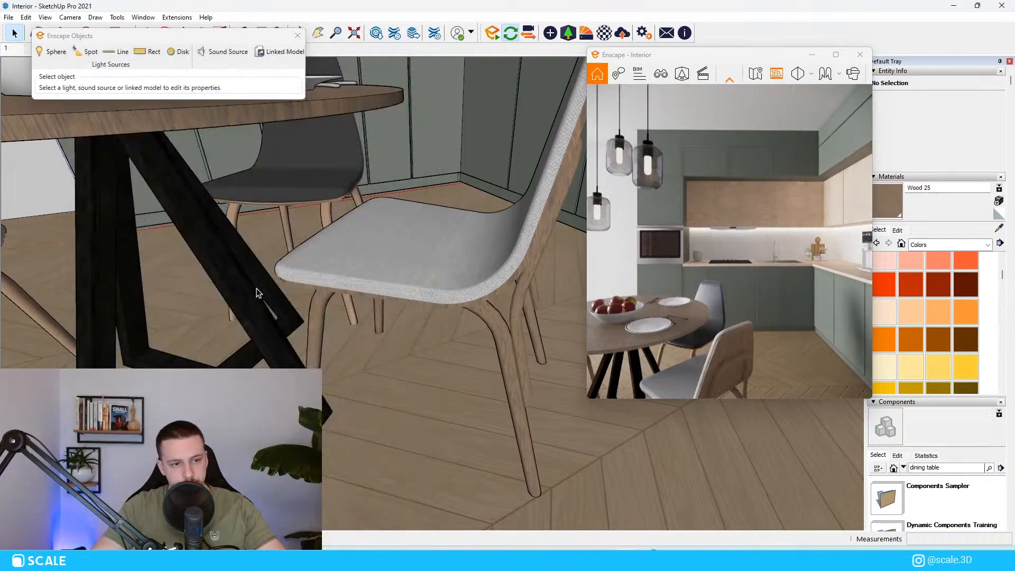
scroll(340, 276, "down", 10)
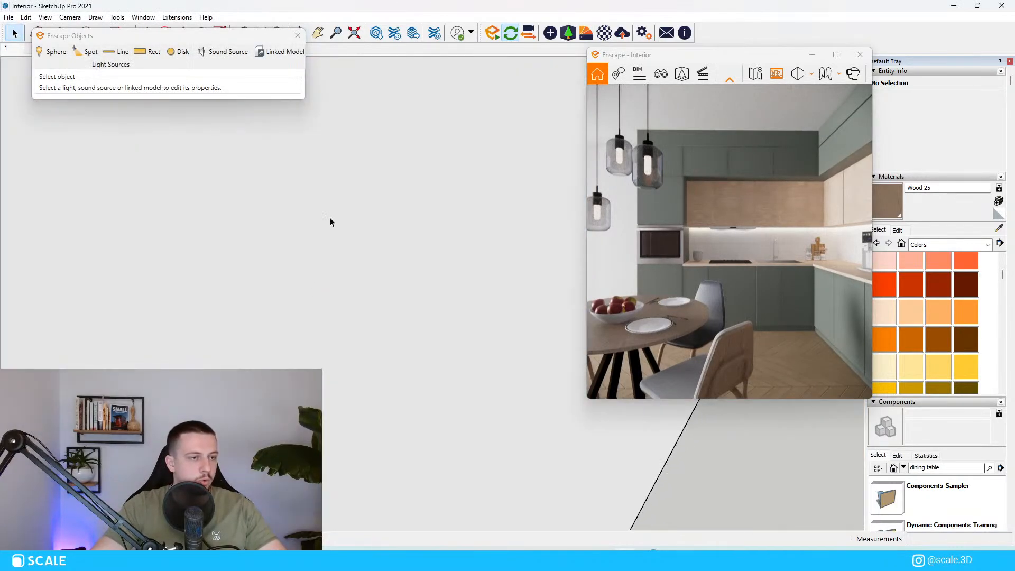
Clear the previous search in the Enscape Asset Library and search the Vegetation category for "interior".
left_click(568, 33)
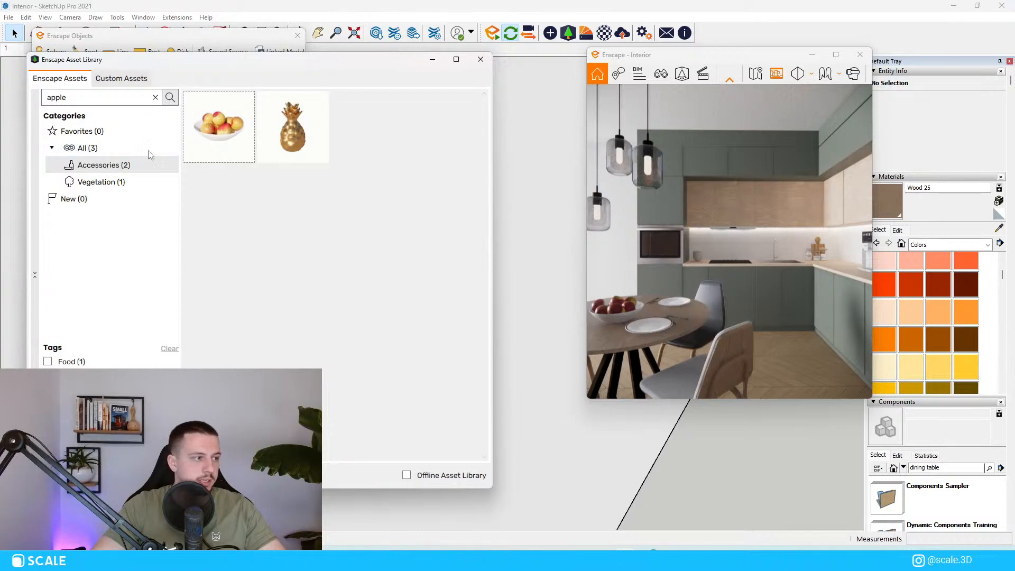
left_click(155, 99)
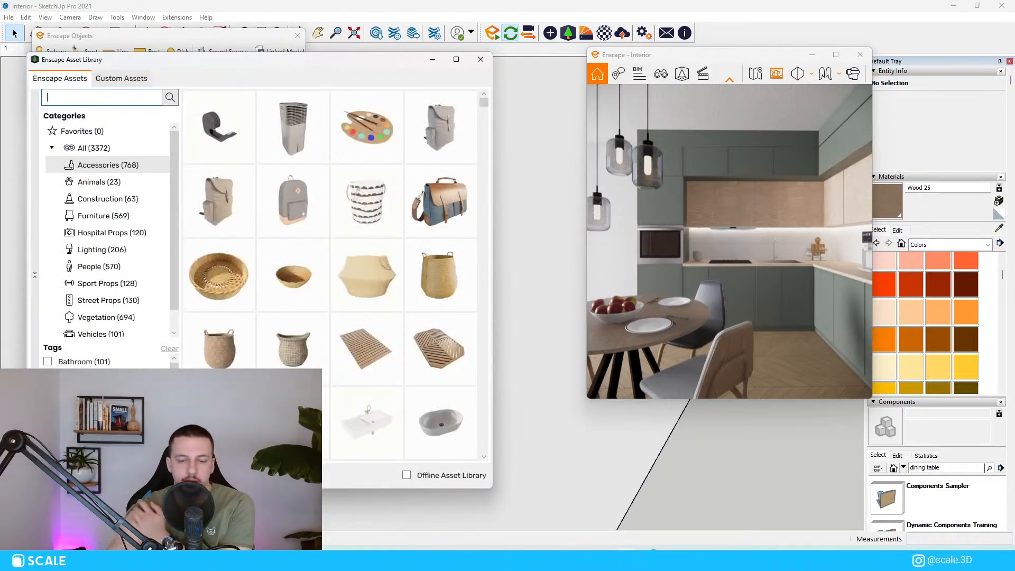
left_click(106, 316)
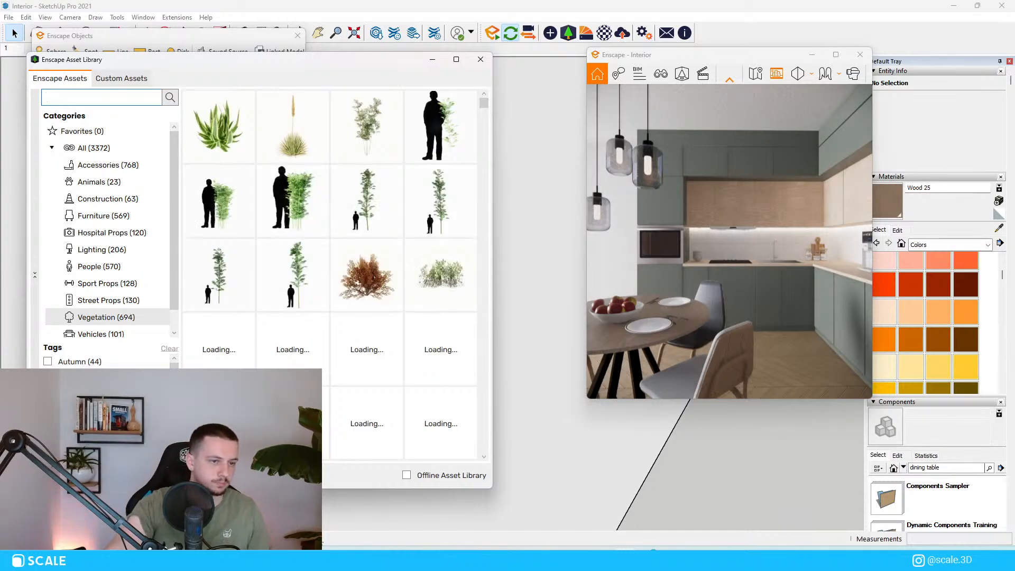
scroll(349, 367, "down", 5)
scroll(349, 367, "down", 1)
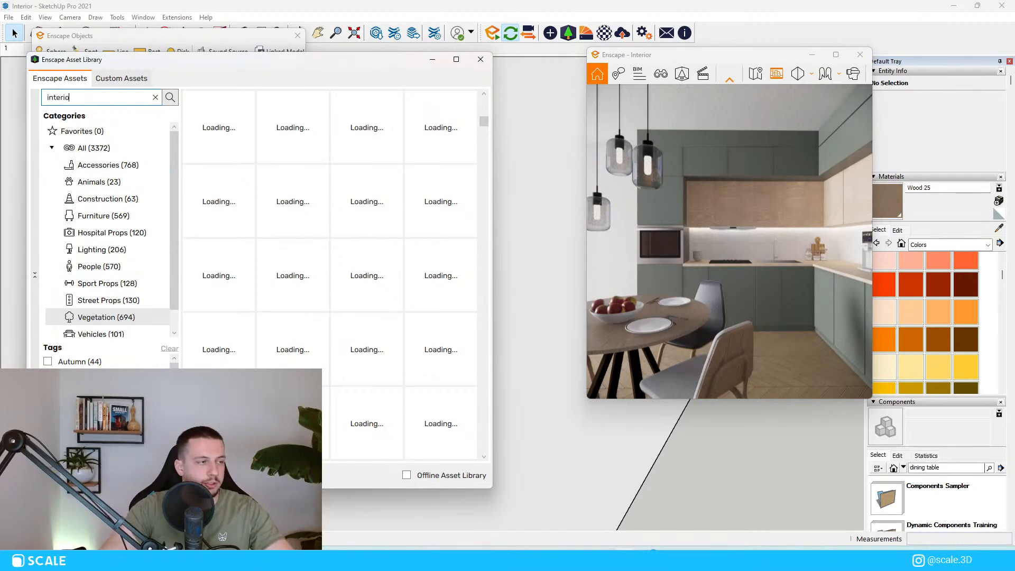
type("r")
key("Return")
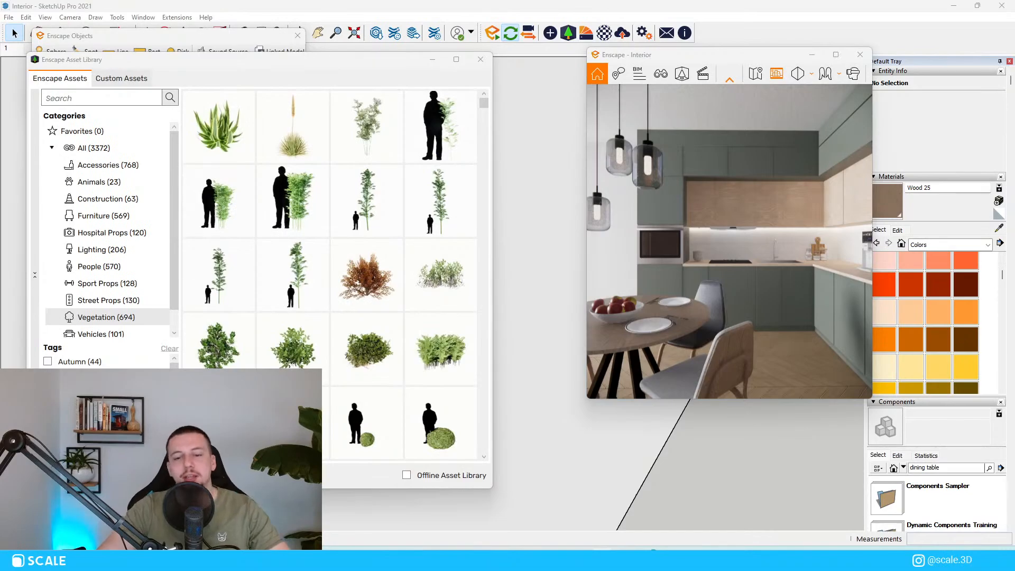
Browse the unfiltered Vegetation assets in the Enscape Asset Library for a suitable indoor plant.
left_click(102, 97)
scroll(350, 279, "down", 5)
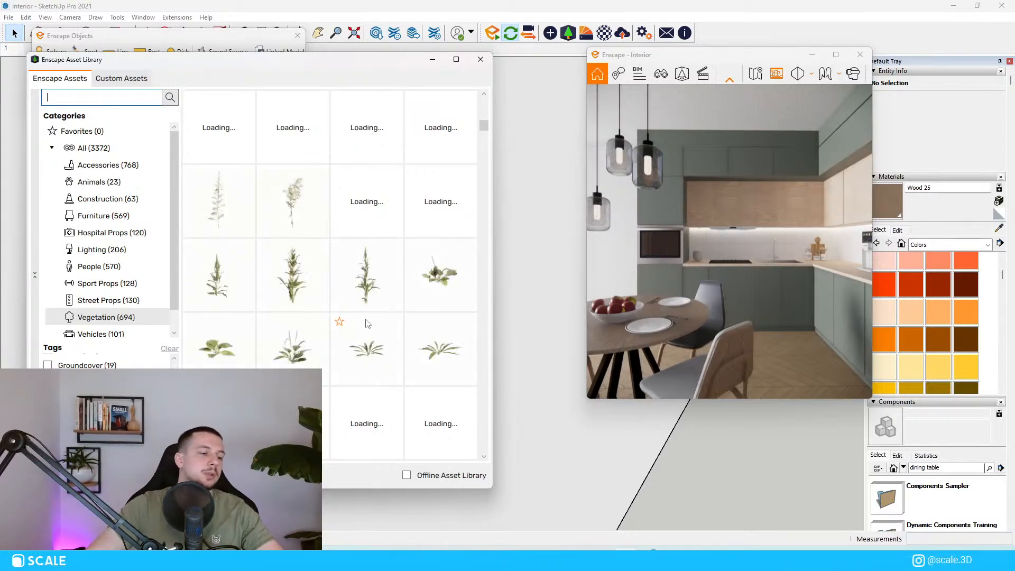
scroll(370, 337, "down", 3)
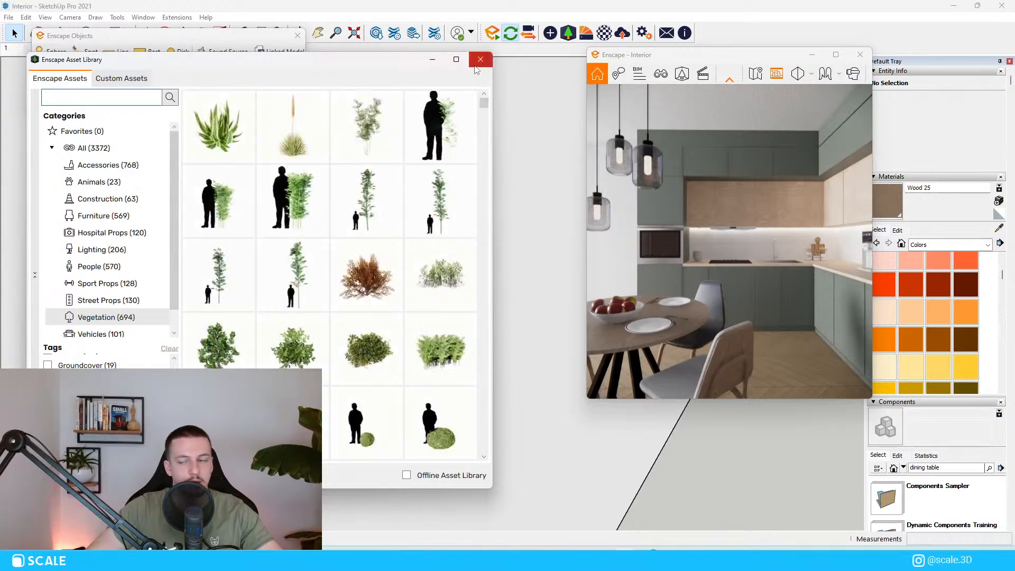
scroll(431, 235, "down", 3)
scroll(437, 197, "down", 2)
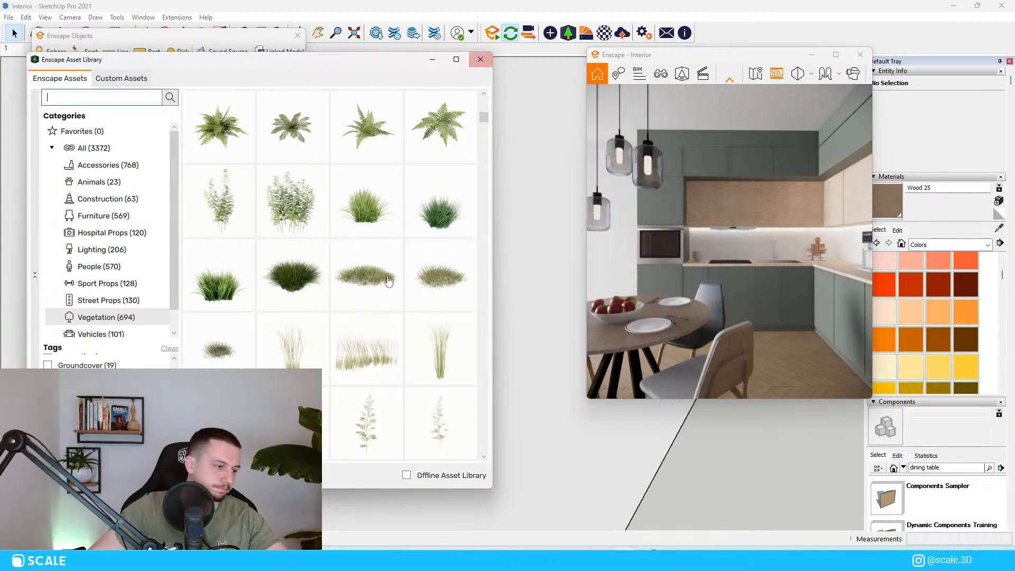
scroll(431, 291, "down", 4)
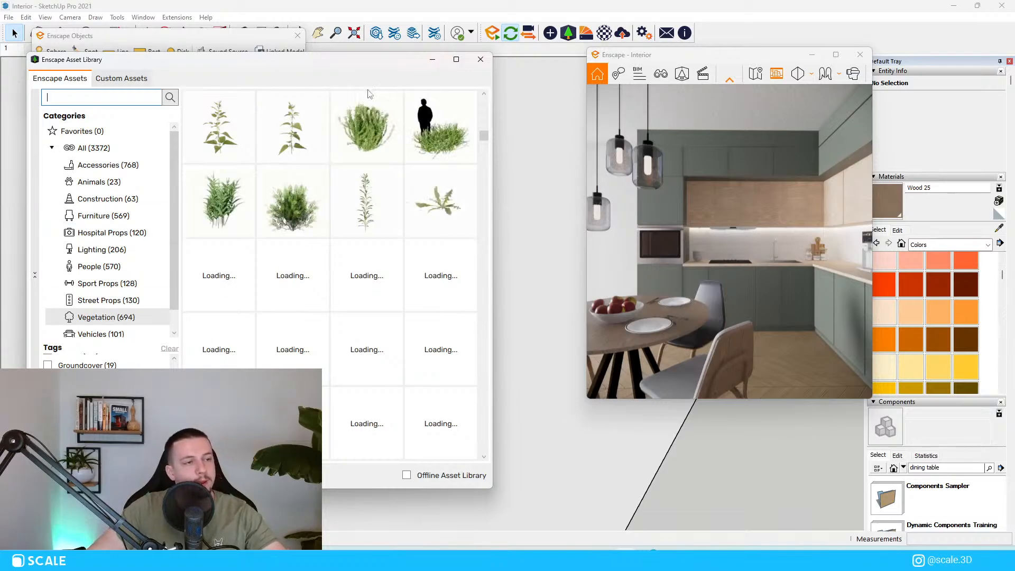
scroll(683, 470, "down", 6)
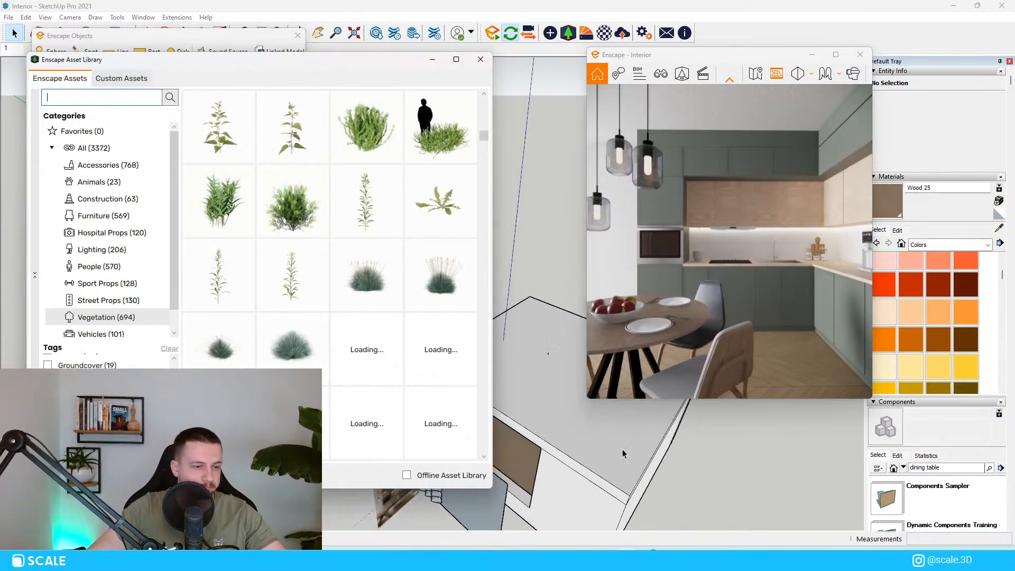
scroll(622, 449, "down", 5)
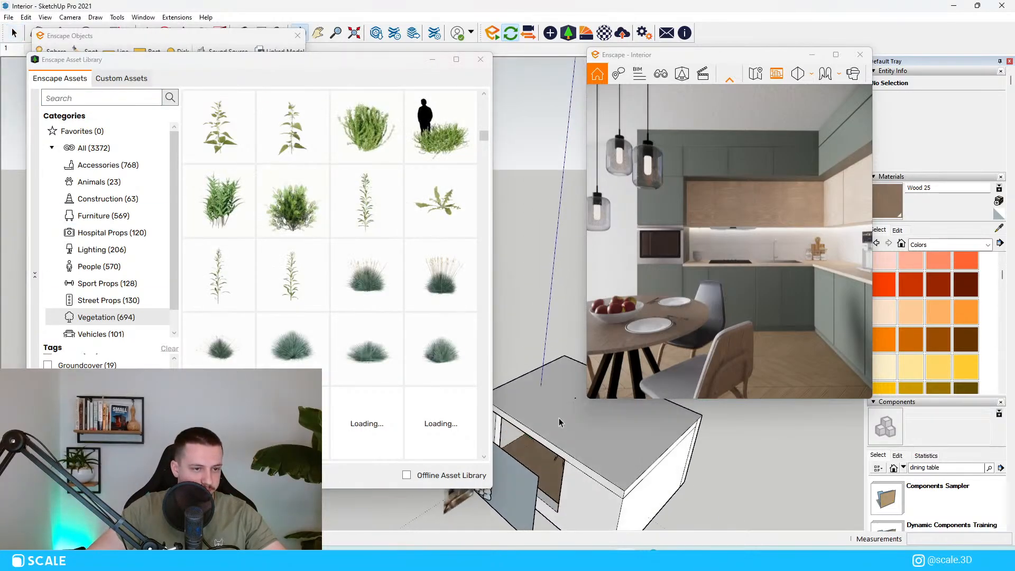
Enlarge the Enscape render and set the visual style mode to Light View to examine the kitchen's light distribution.
left_click(837, 54)
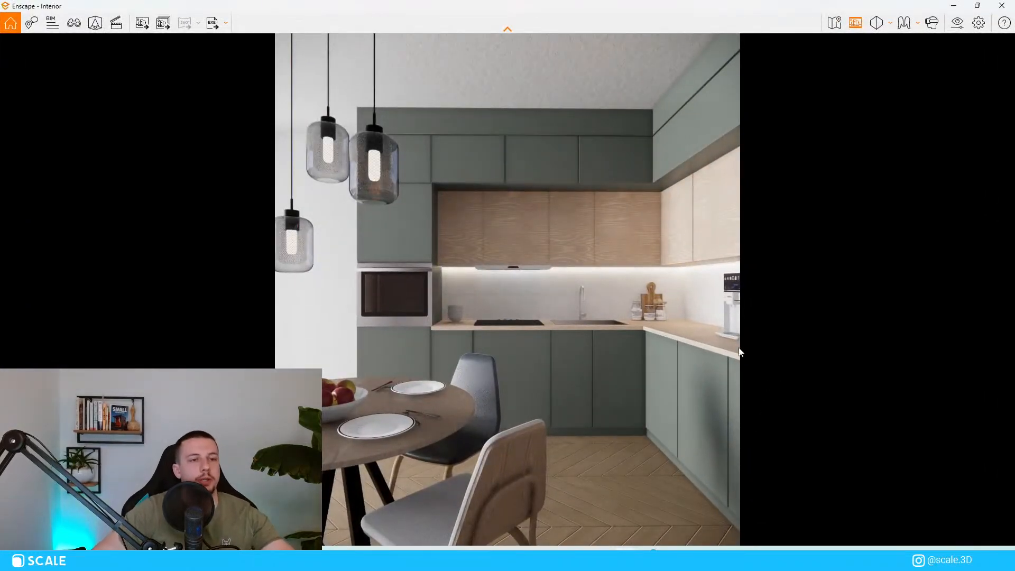
left_click(955, 30)
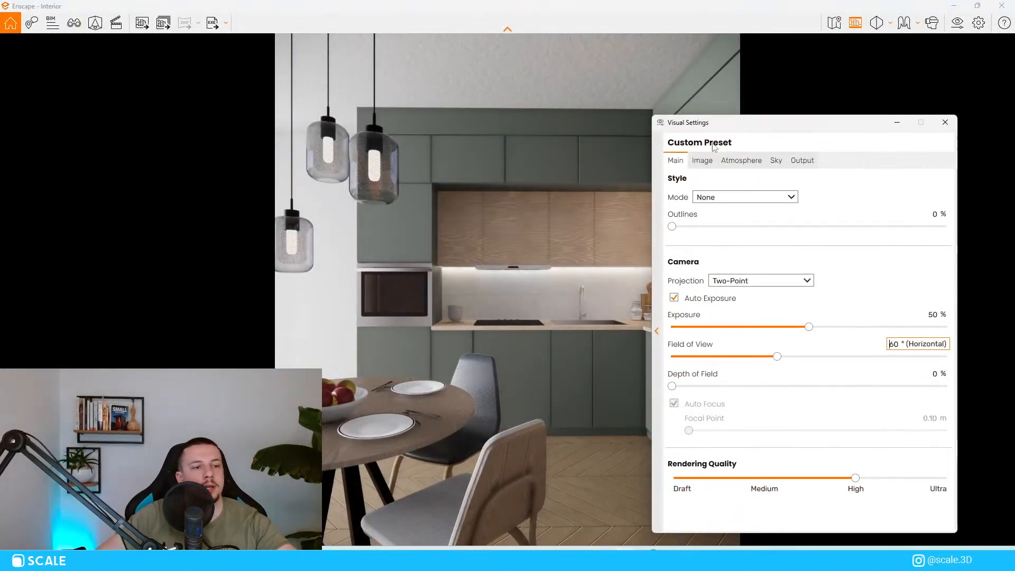
left_click(720, 200)
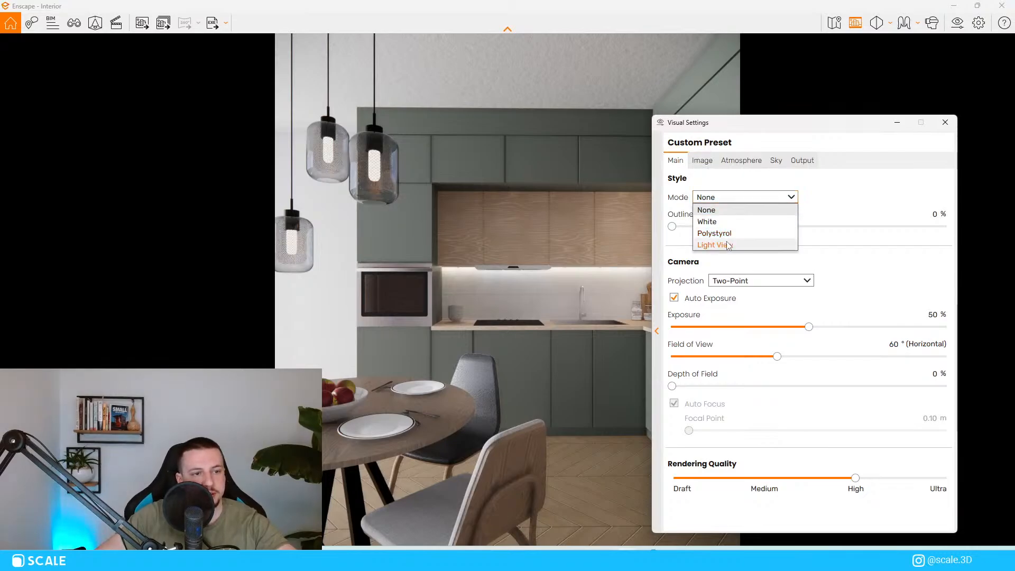
left_click(729, 246)
left_click_drag(743, 129, 835, 128)
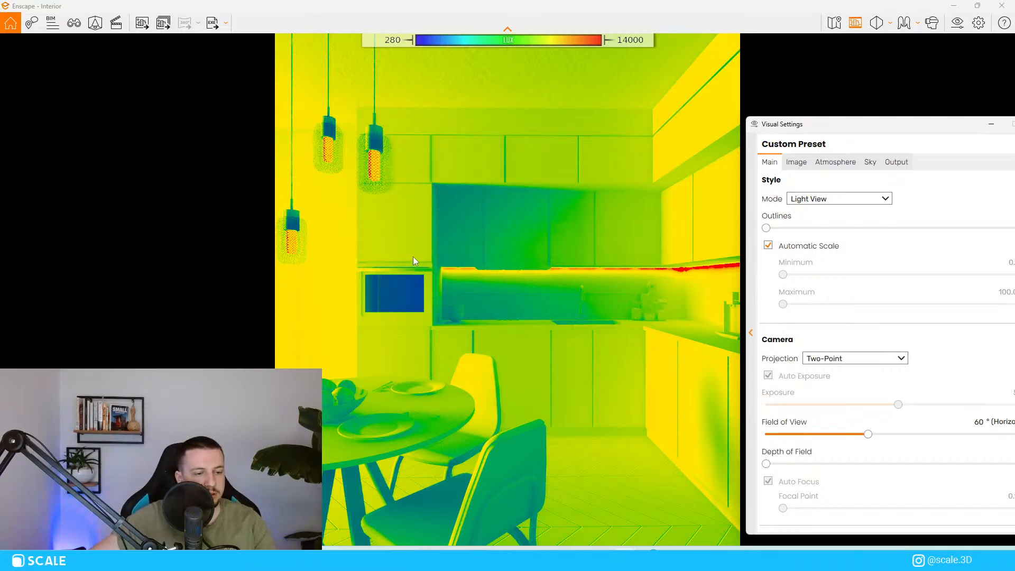
left_click_drag(813, 131, 639, 138)
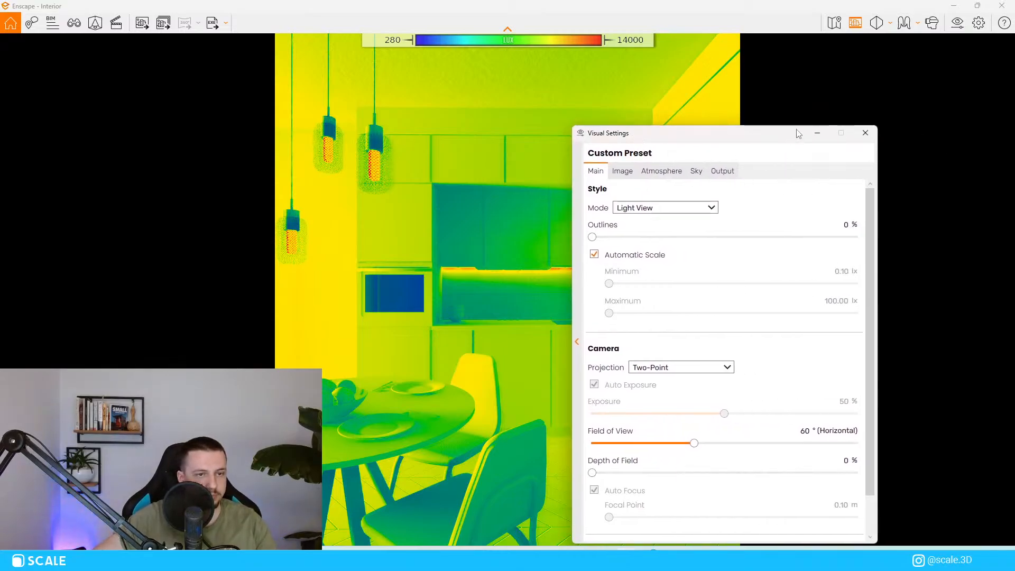
left_click(864, 133)
left_click(957, 22)
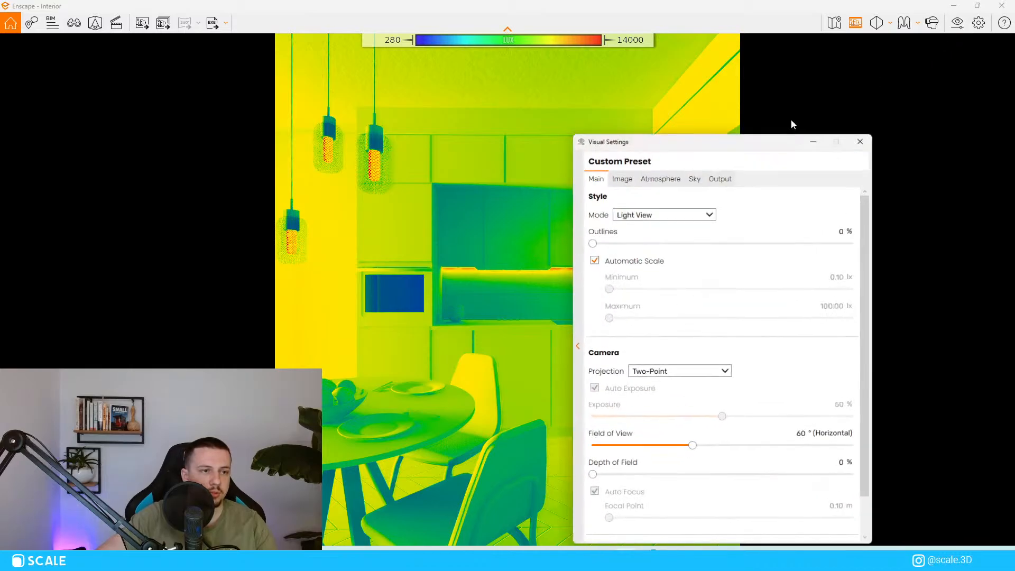
Set the visual style mode back to None and return the Enscape render window to its smaller size.
left_click(656, 207)
left_click(652, 219)
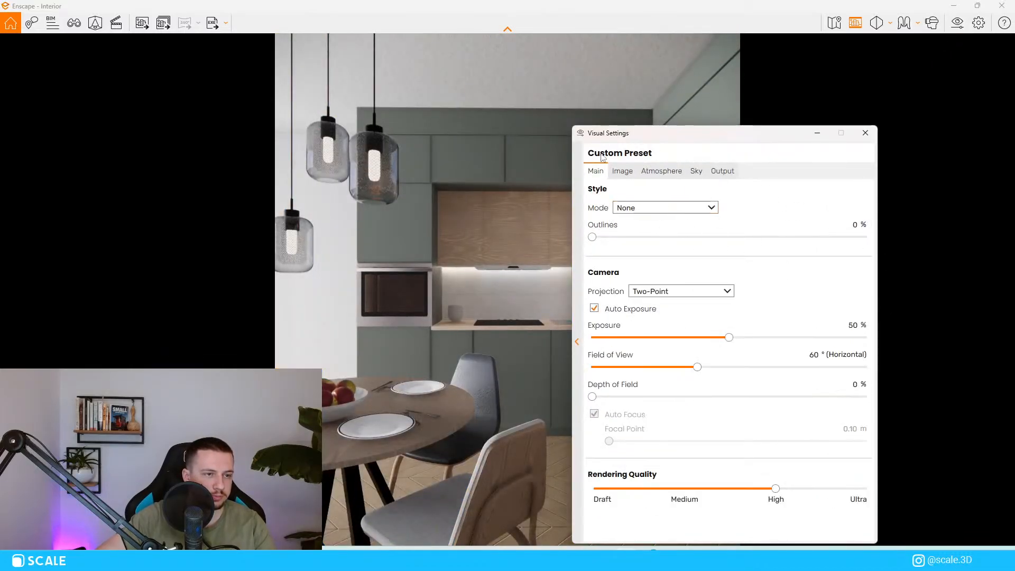
left_click(817, 133)
left_click_drag(880, 542, 799, 270)
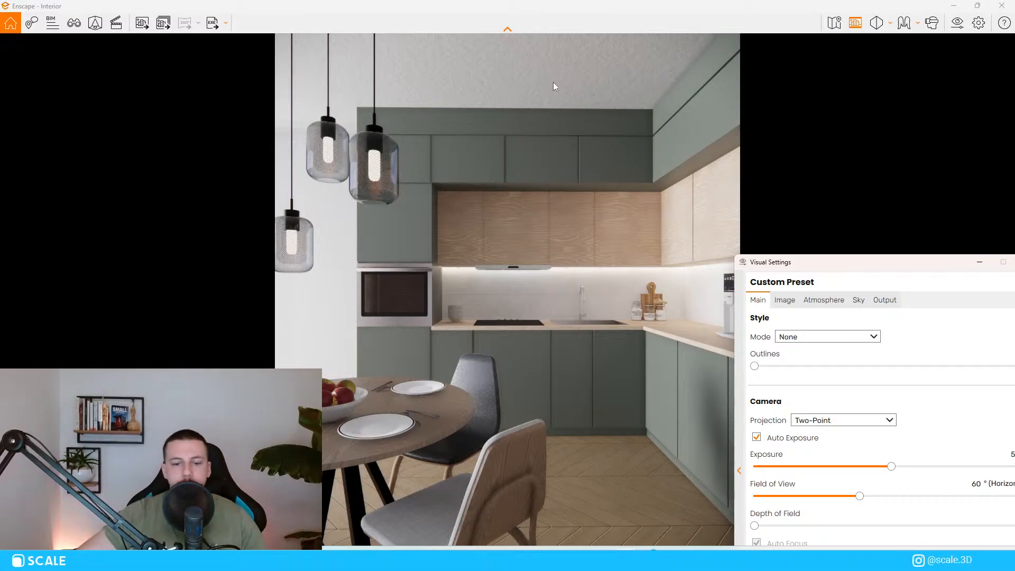
left_click(977, 262)
left_click_drag(860, 3, 835, 53)
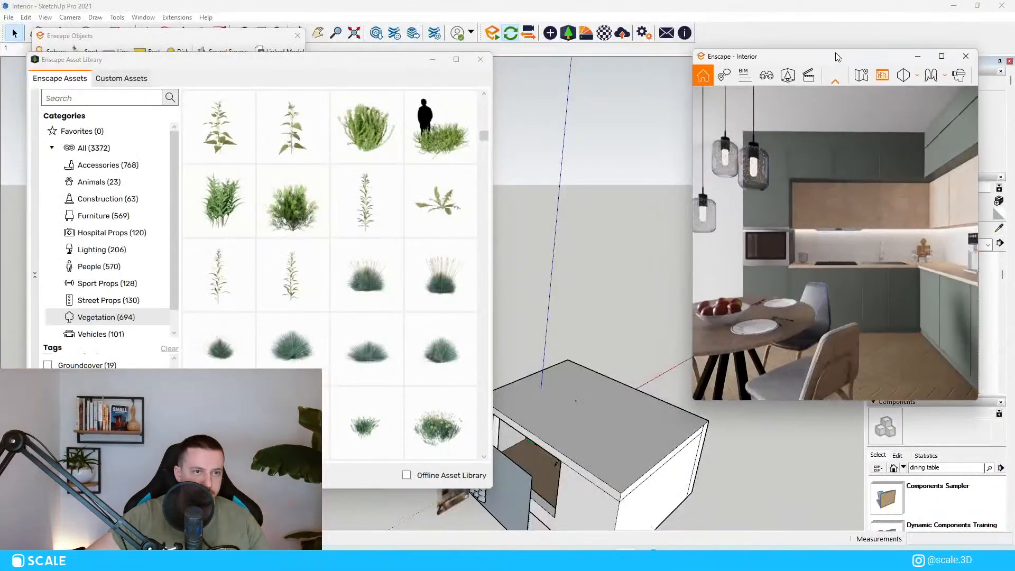
Sample the ceiling's Plaster 03 material and set its normal map intensity to 50% in the Enscape Material Editor.
left_click(757, 4)
middle_click_drag(654, 357, 608, 175)
scroll(687, 339, "up", 3)
left_click(424, 68)
left_click(432, 59)
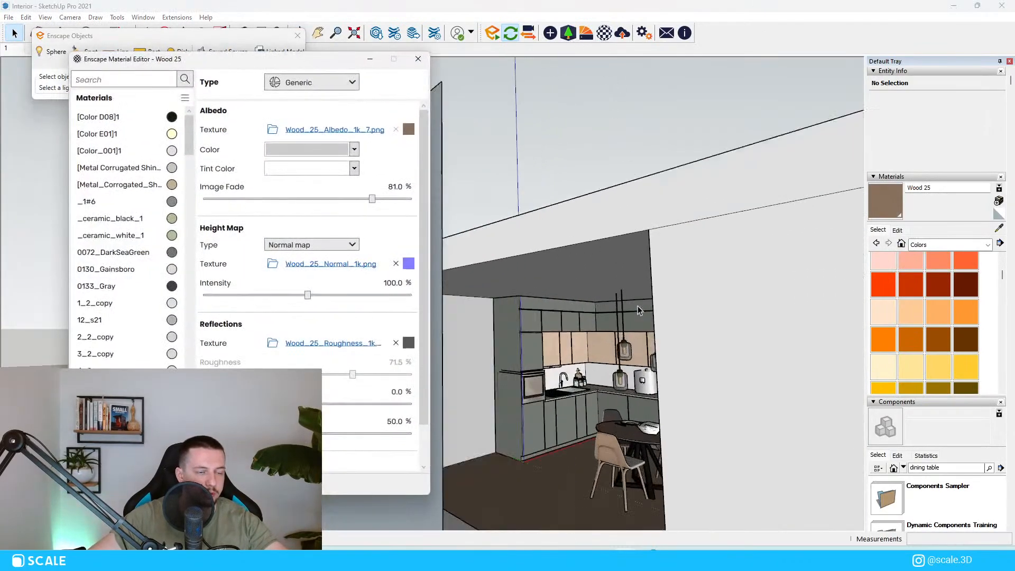
scroll(607, 232, "up", 3)
key("b")
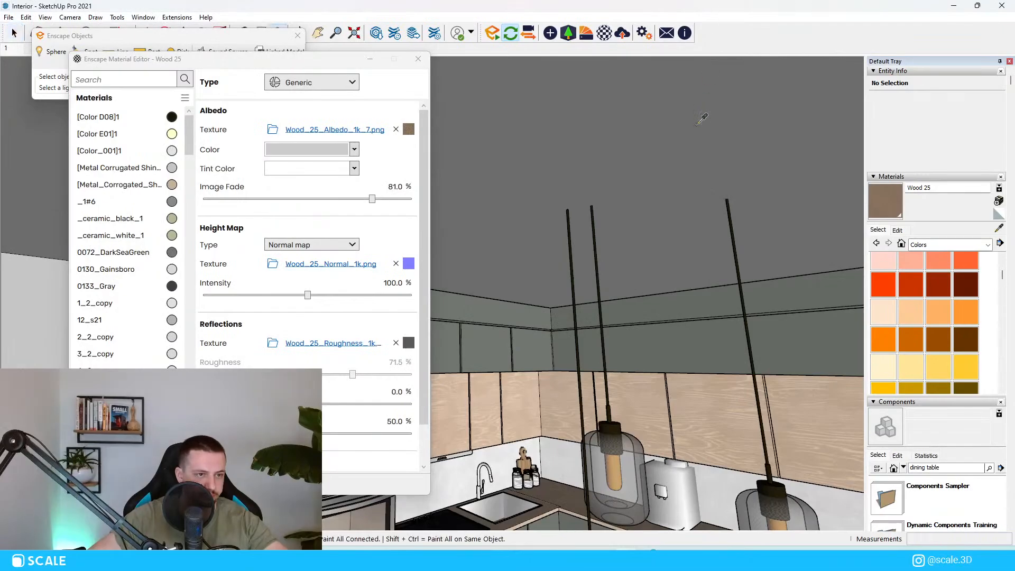
double_click(395, 284)
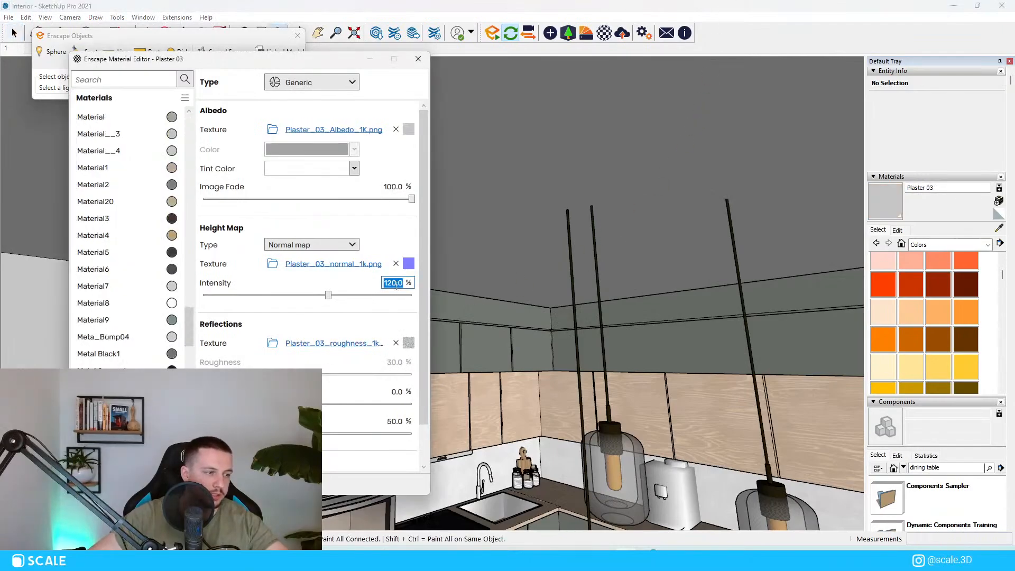
left_click(665, 5)
Bring up the Enscape render at full size to examine the ceiling's plaster texture.
mouse_move(625, 559)
left_click(550, 510)
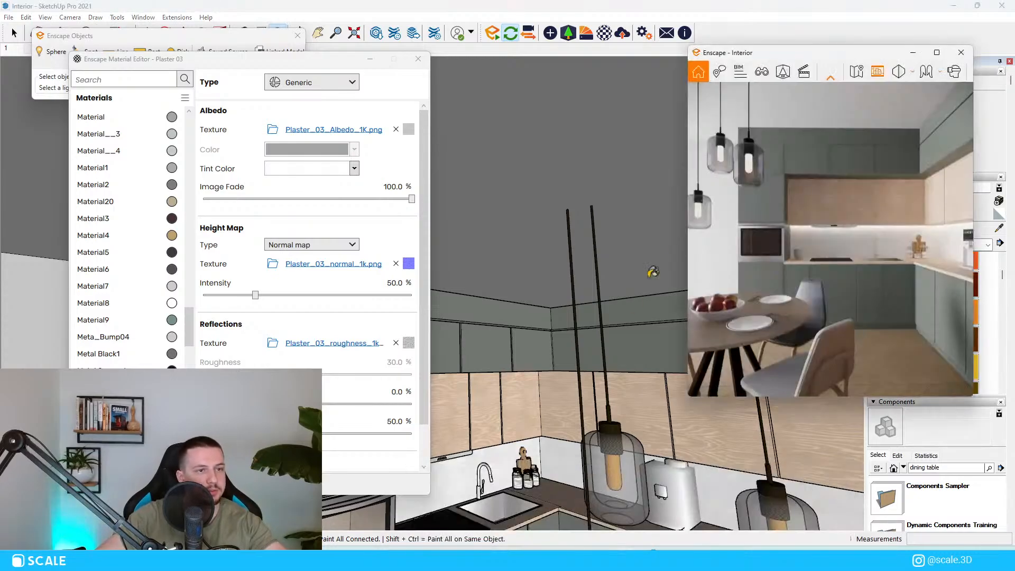
left_click(937, 52)
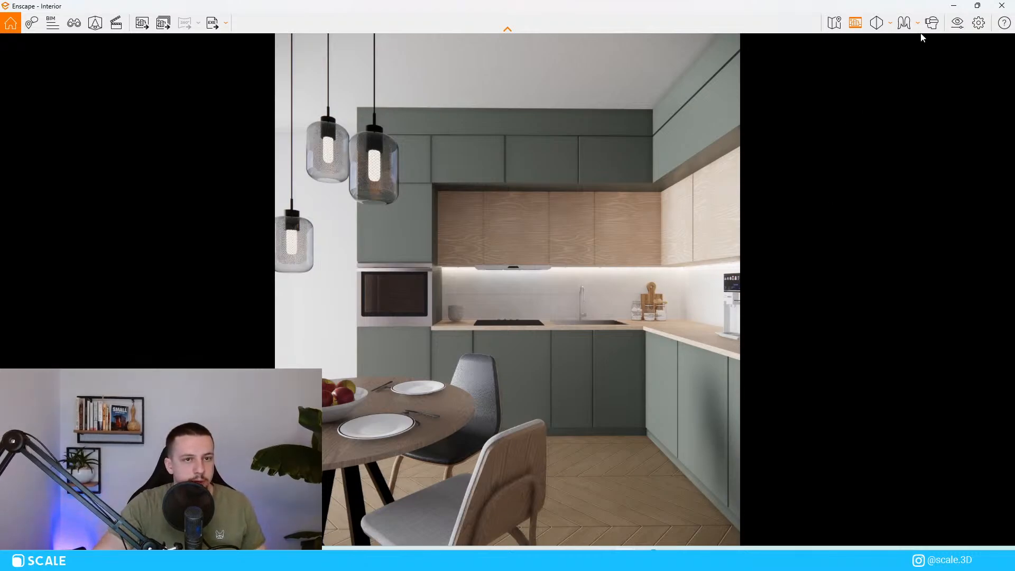
left_click(958, 22)
left_click_drag(946, 267, 656, 149)
left_click(662, 138)
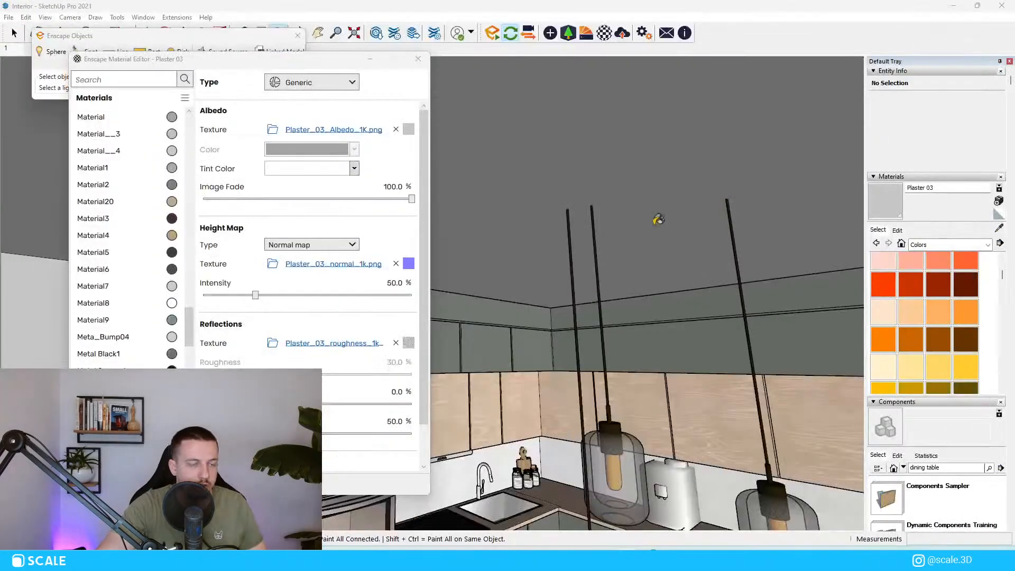
Put away the Material Editor and continue looking through the Enscape Asset Library's Vegetation assets for indoor plants.
left_click(373, 60)
scroll(548, 255, "down", 8)
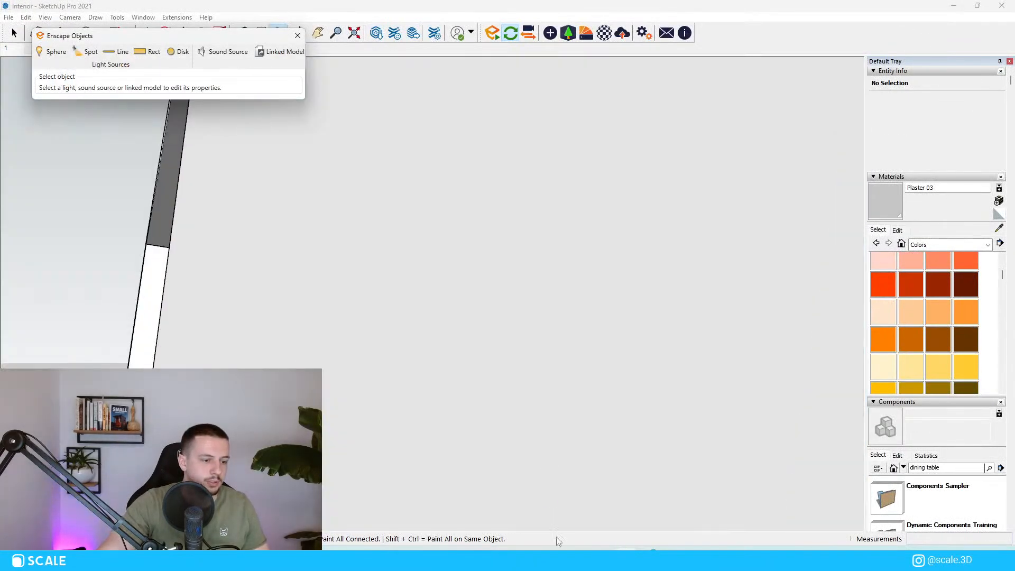
left_click(714, 515)
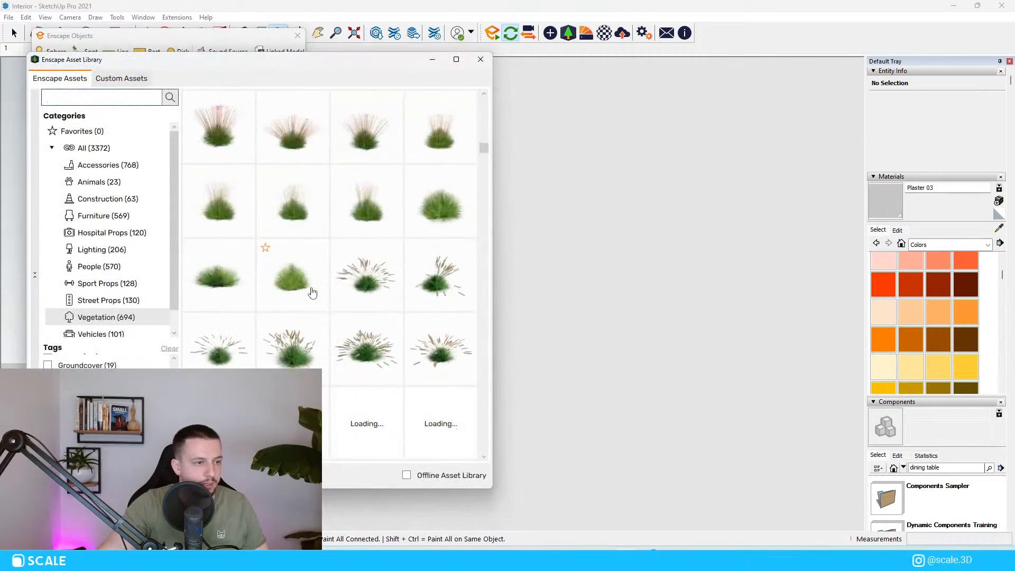
scroll(384, 275, "down", 5)
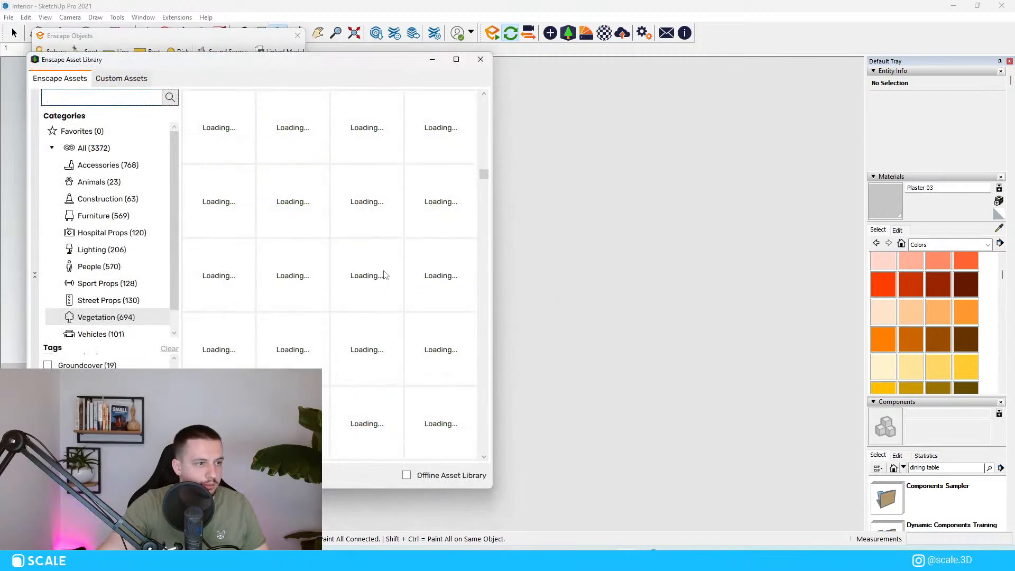
scroll(378, 296, "up", 5)
scroll(378, 304, "down", 11)
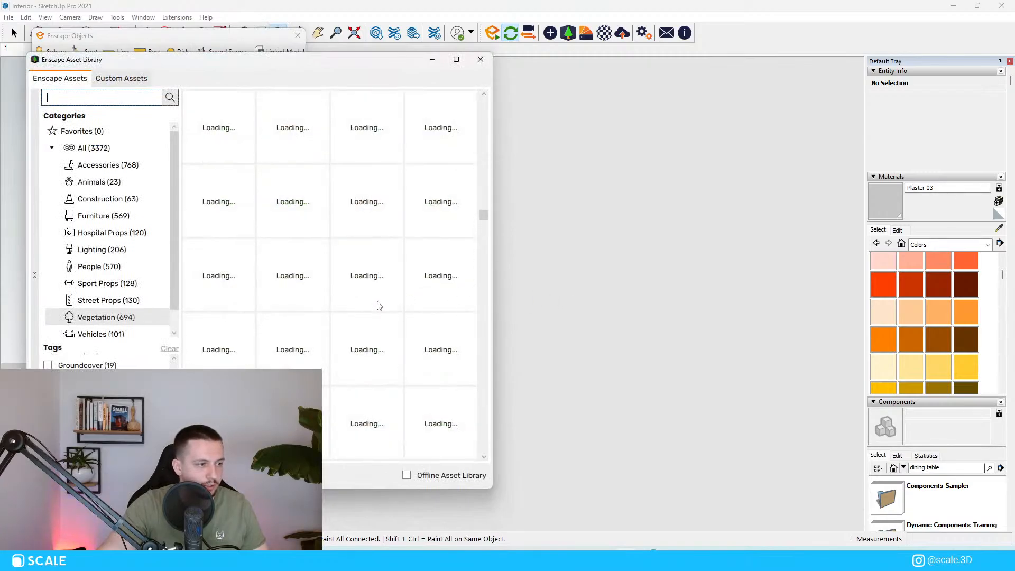
scroll(383, 300, "up", 15)
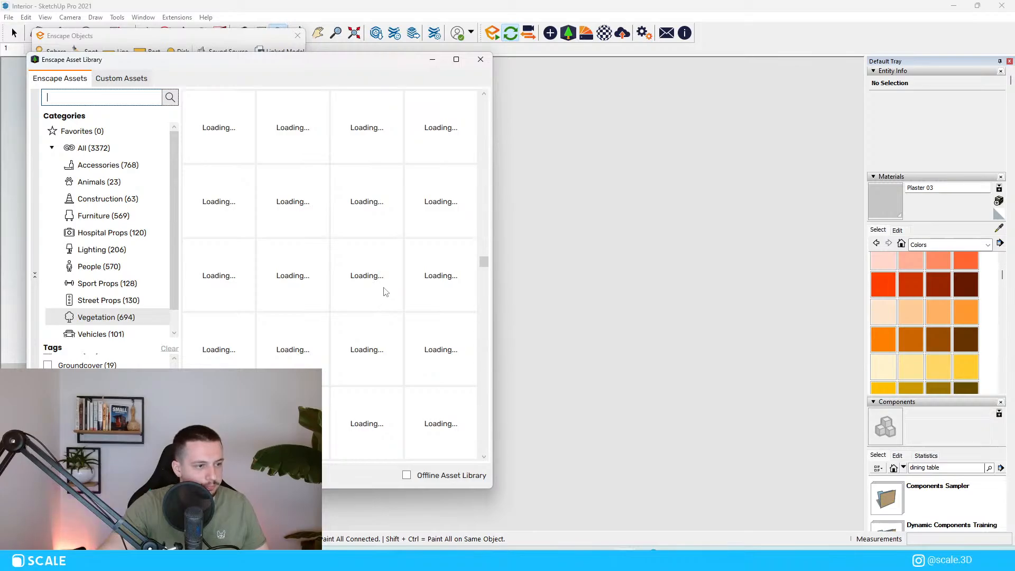
scroll(365, 262, "down", 3)
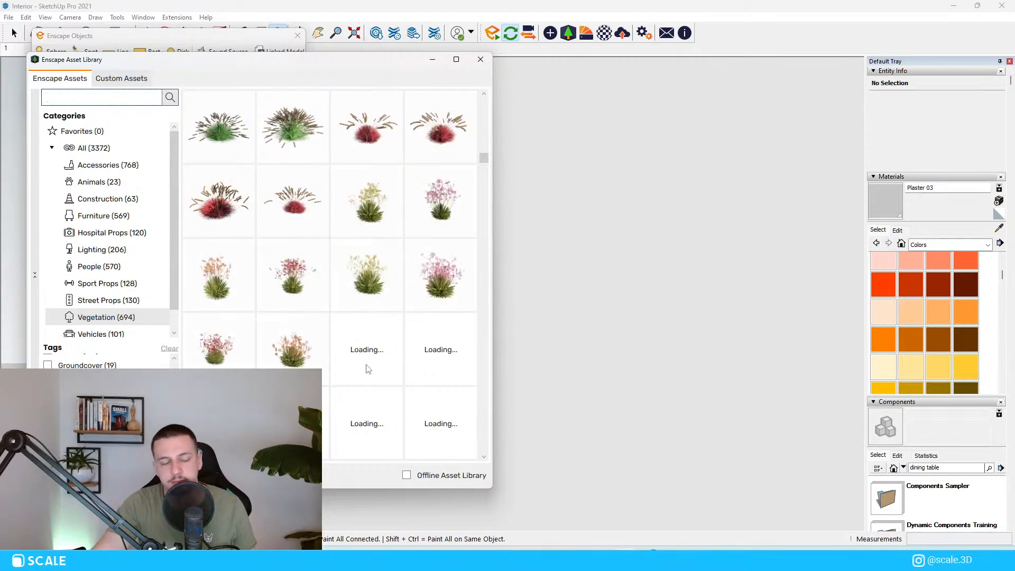
scroll(405, 371, "down", 2)
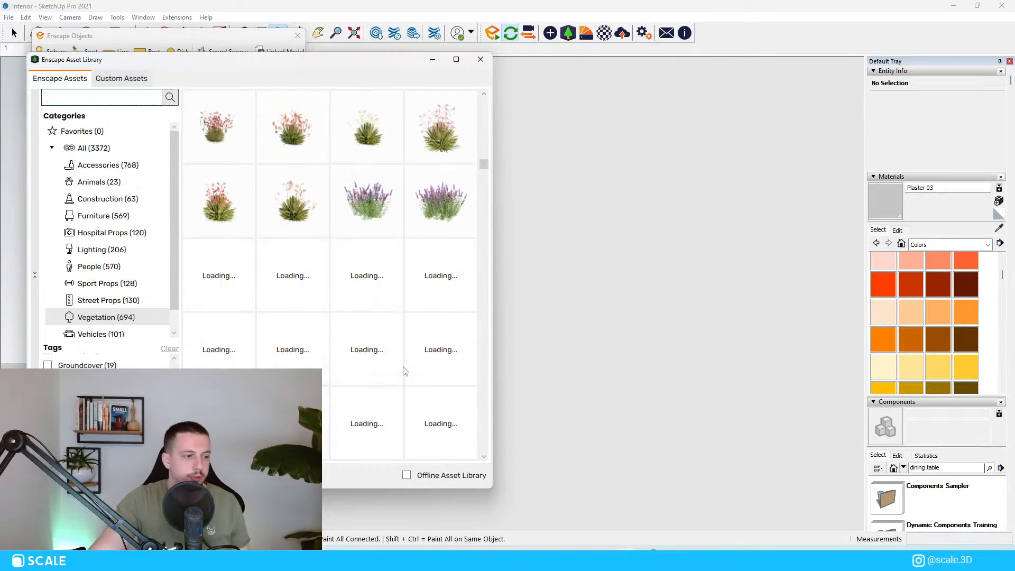
scroll(279, 336, "down", 2)
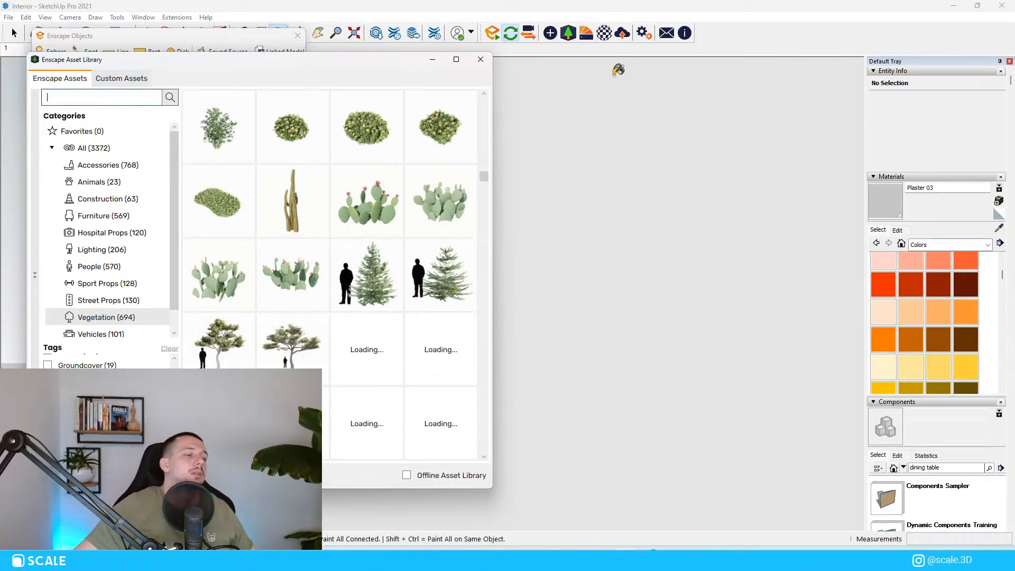
mouse_move(640, 542)
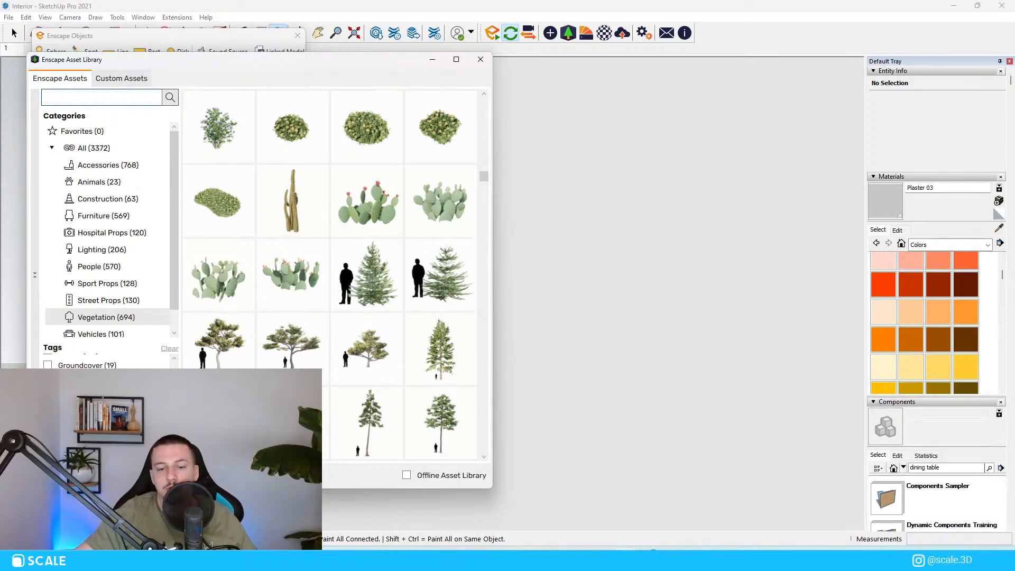
Look through the Enscape Asset Library's Vegetation assets for an indoor plant, bring the kitchen into view, and close the library.
scroll(351, 278, "down", 5)
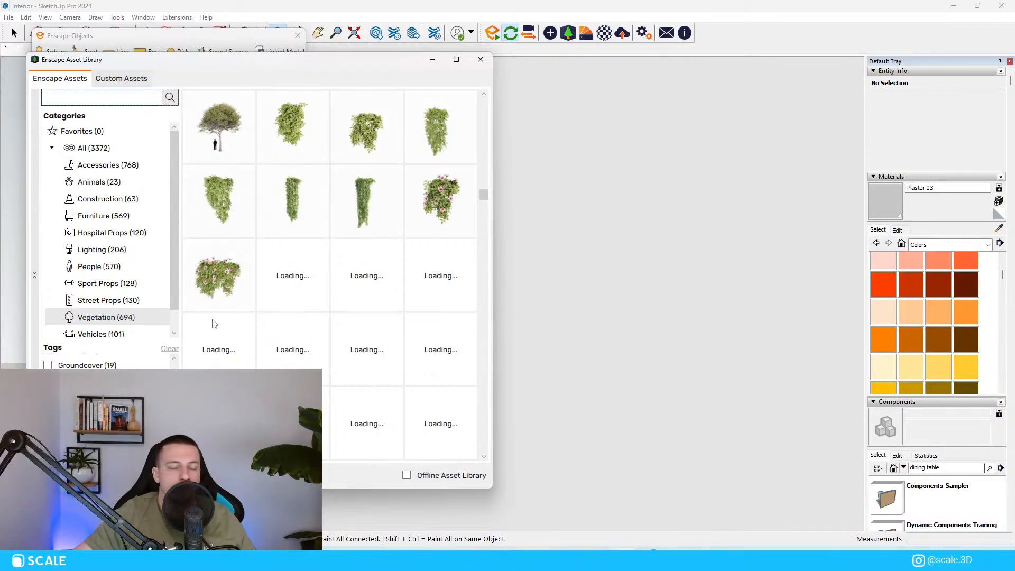
scroll(406, 324, "down", 3)
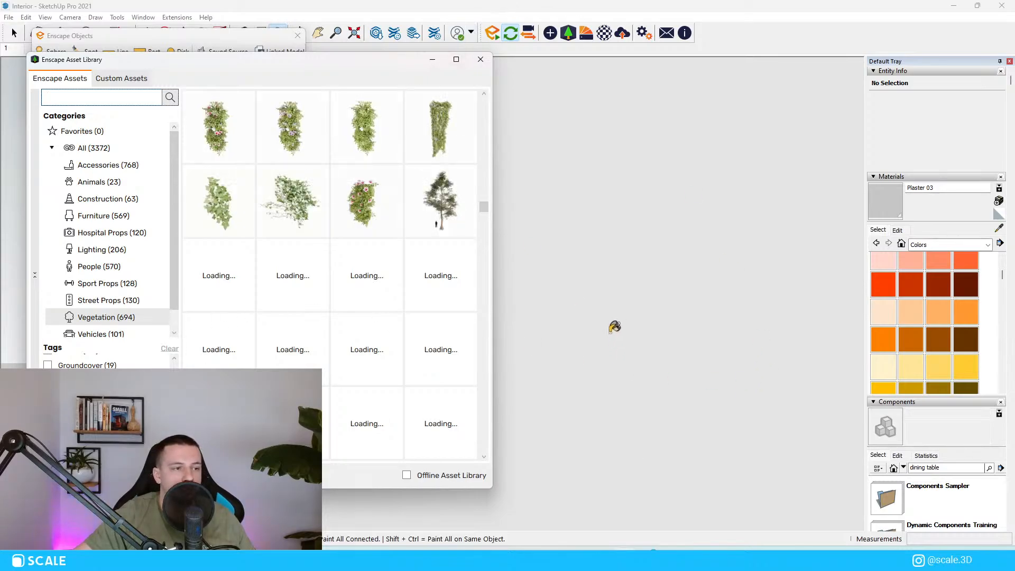
scroll(637, 224, "down", 5)
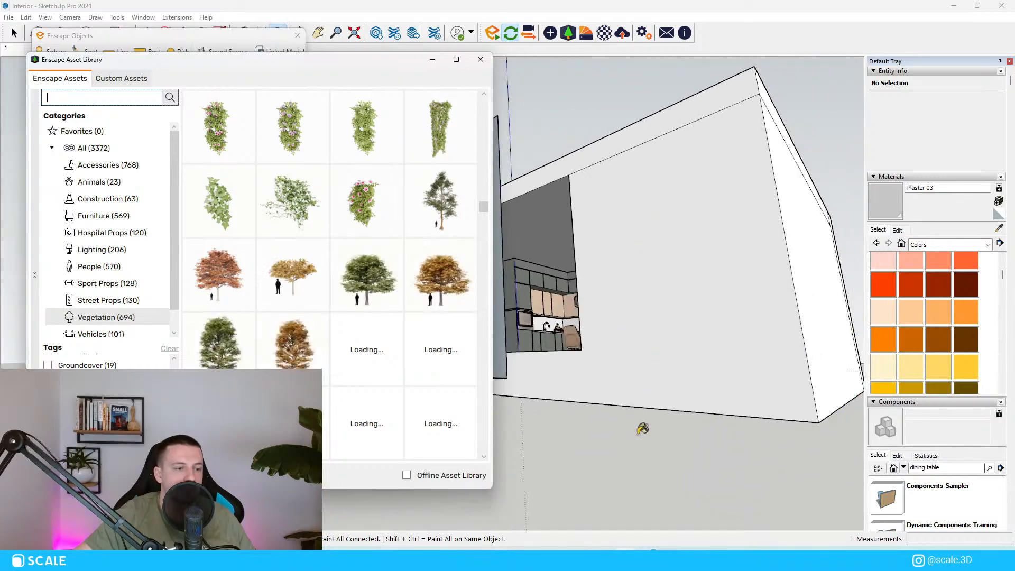
middle_click_drag(642, 427, 567, 310)
scroll(564, 315, "up", 6)
left_click_drag(347, 62, 295, 59)
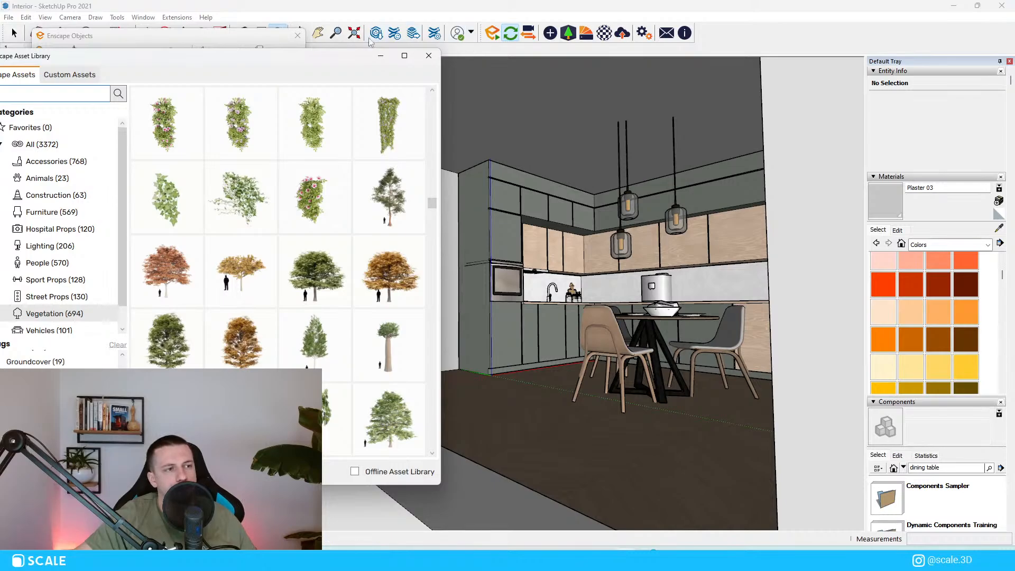
mouse_move(364, 419)
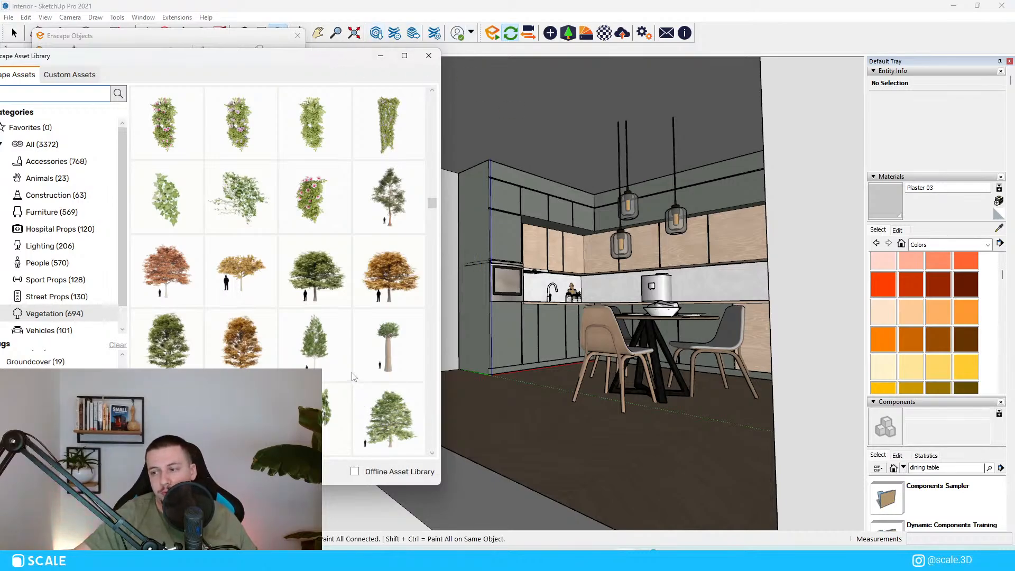
scroll(360, 317, "down", 2)
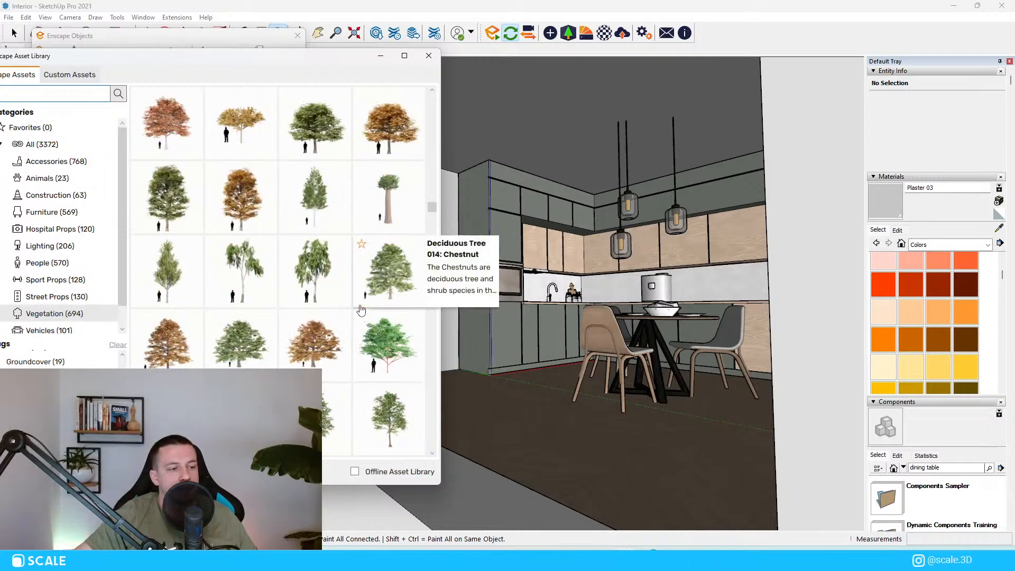
scroll(361, 310, "down", 2)
mouse_move(398, 318)
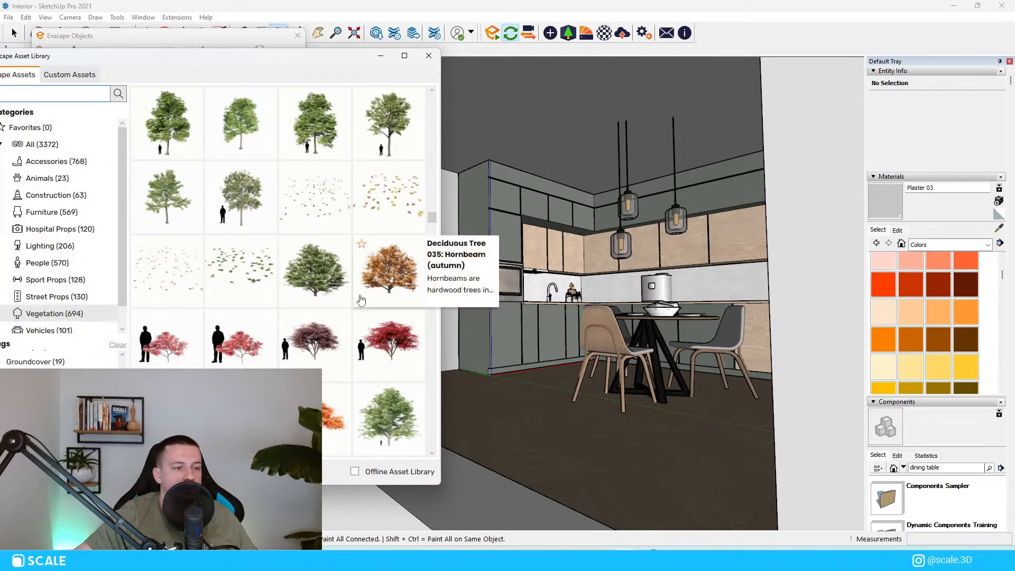
scroll(283, 287, "down", 3)
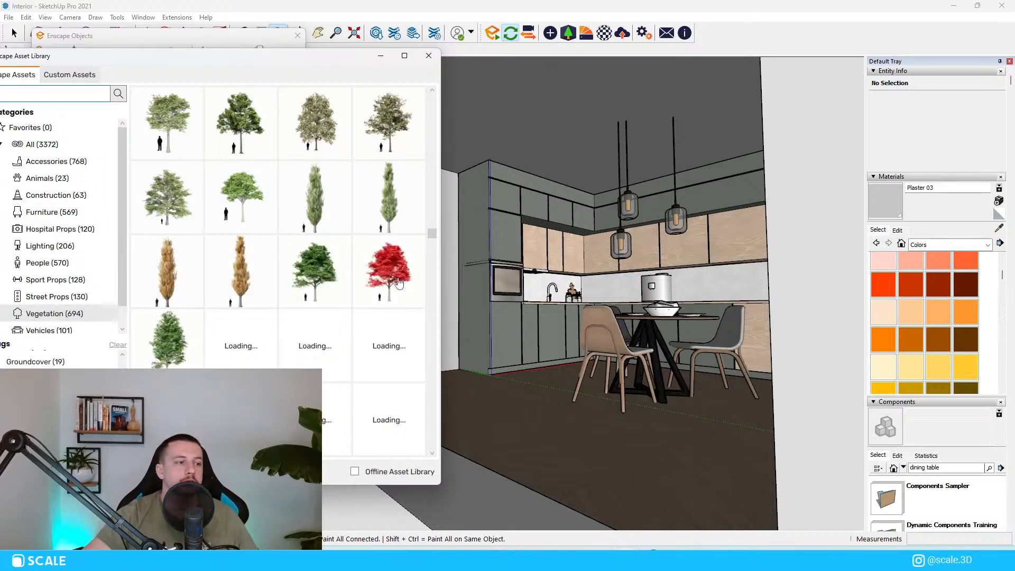
mouse_move(387, 248)
scroll(387, 248, "down", 5)
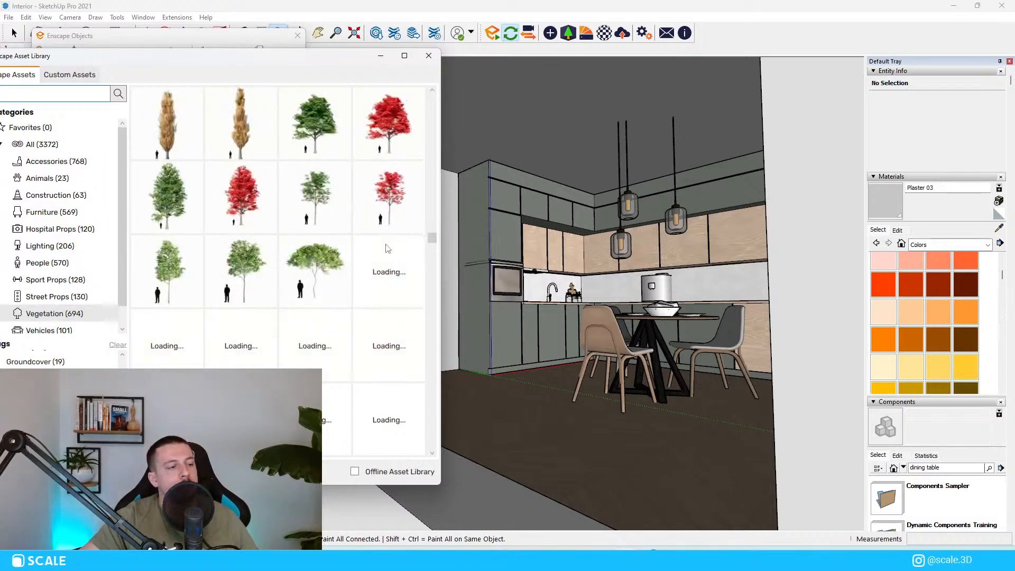
scroll(374, 291, "up", 2)
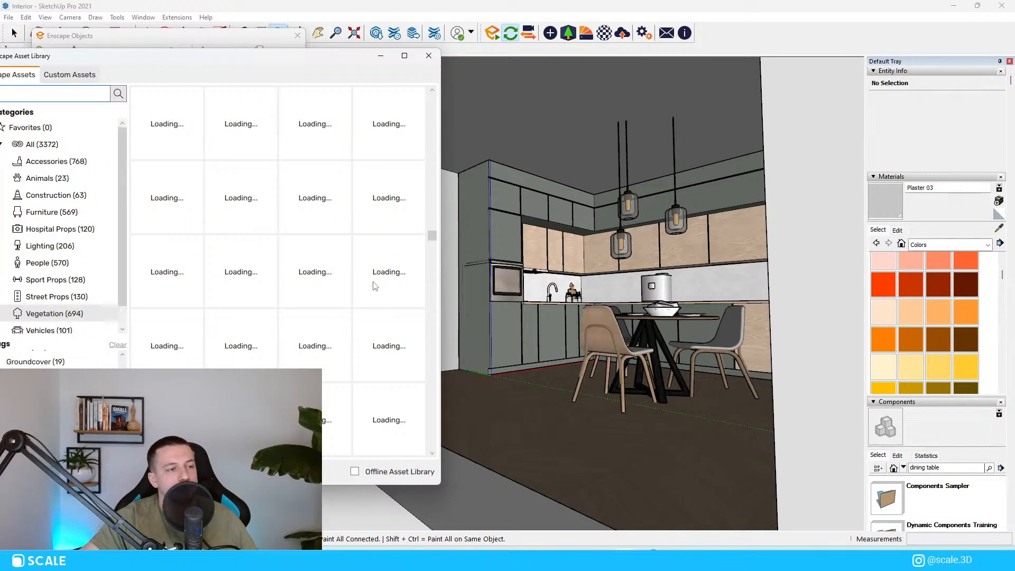
left_click(429, 55)
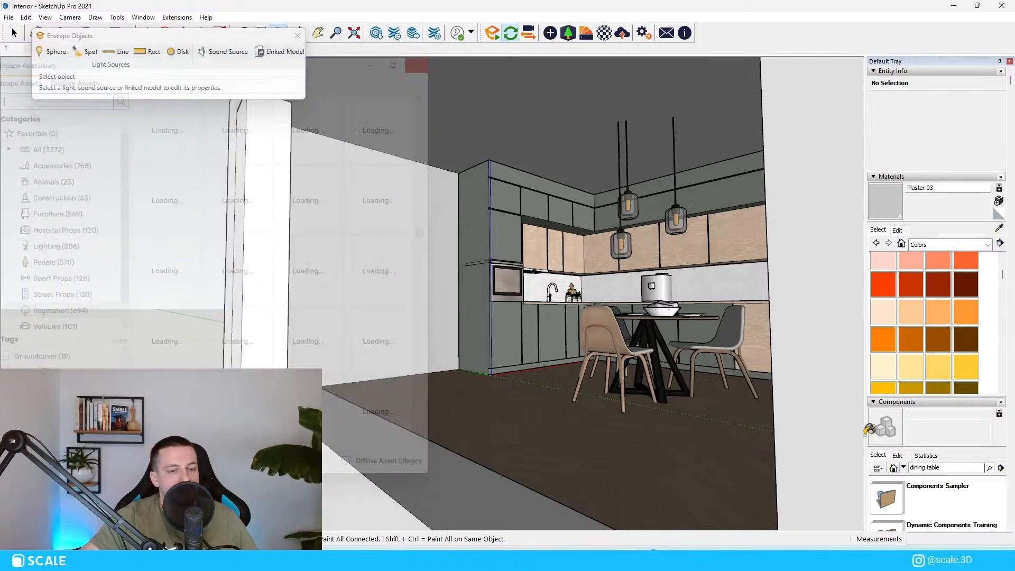
Open 3D Warehouse and search its models for "interior plant".
left_click(386, 37)
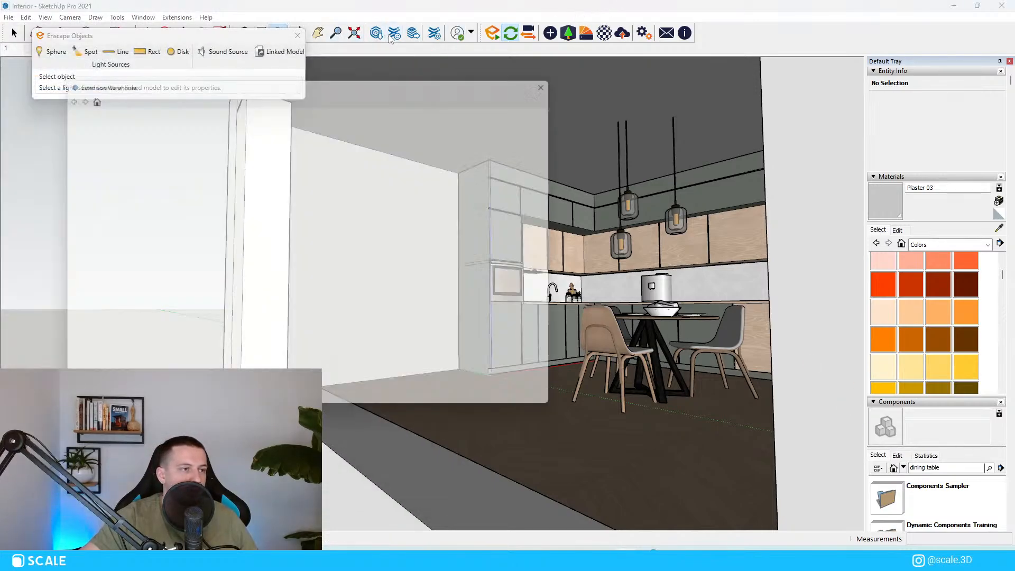
left_click(562, 76)
left_click(376, 33)
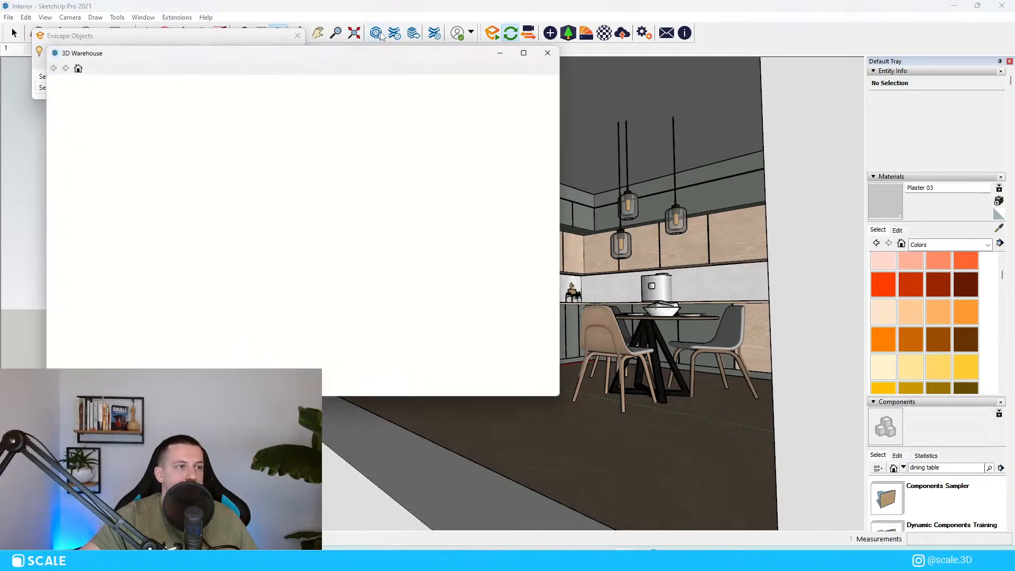
left_click(245, 90)
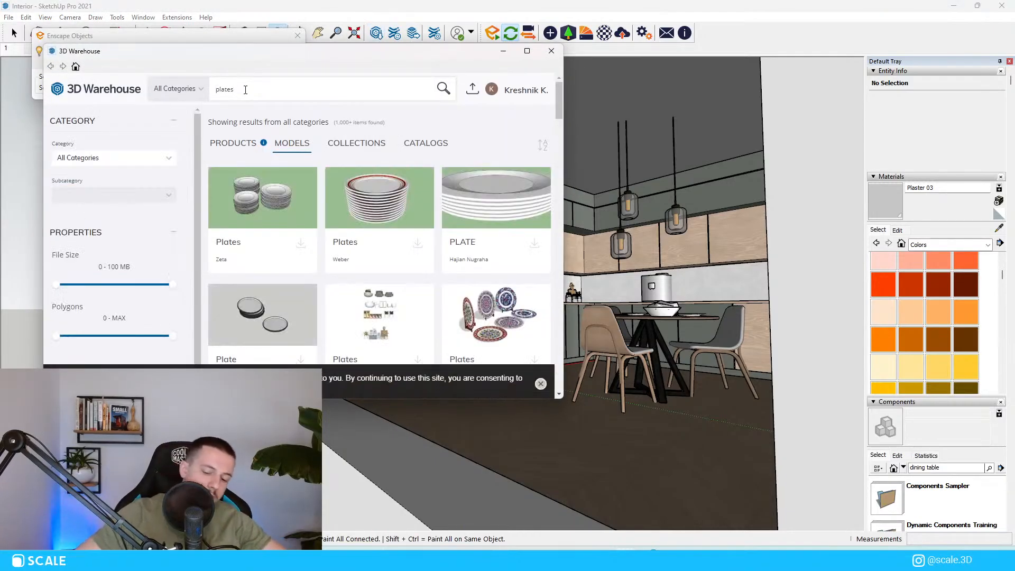
key("BackSpace")
key("BackSpace")
key("BackSpace")
key("BackSpace")
key("BackSpace")
key("BackSpace")
type("interior")
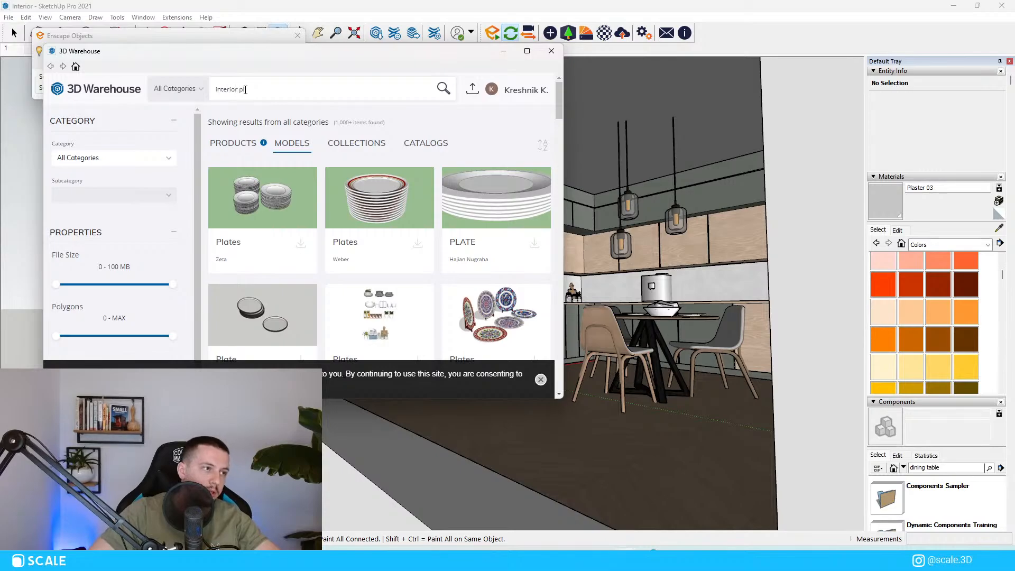
key("Return")
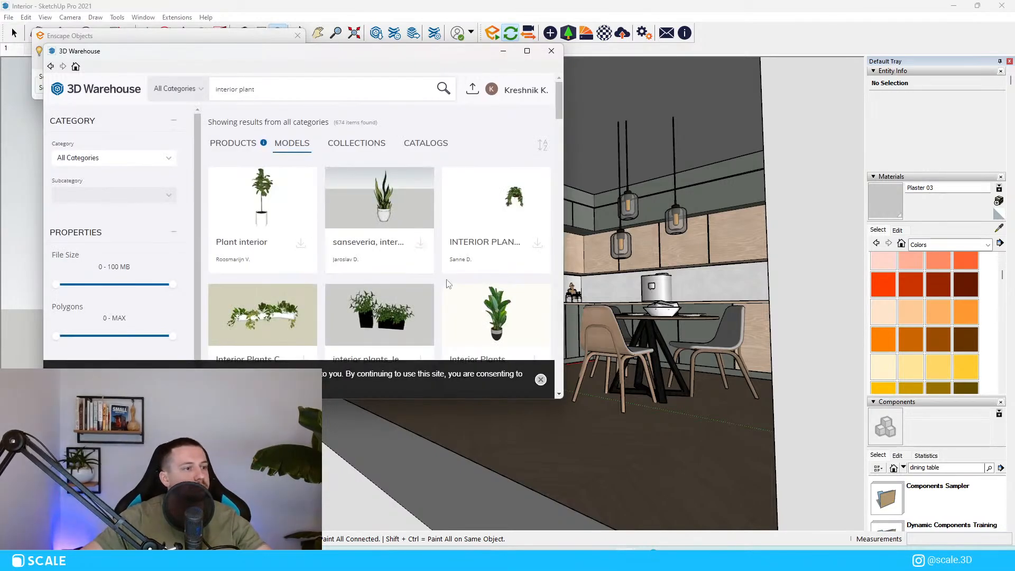
Dismiss the cookie notice and filter the plant models to a polygon range of 44 K to MAX.
scroll(397, 251, "down", 2)
scroll(317, 211, "up", 2)
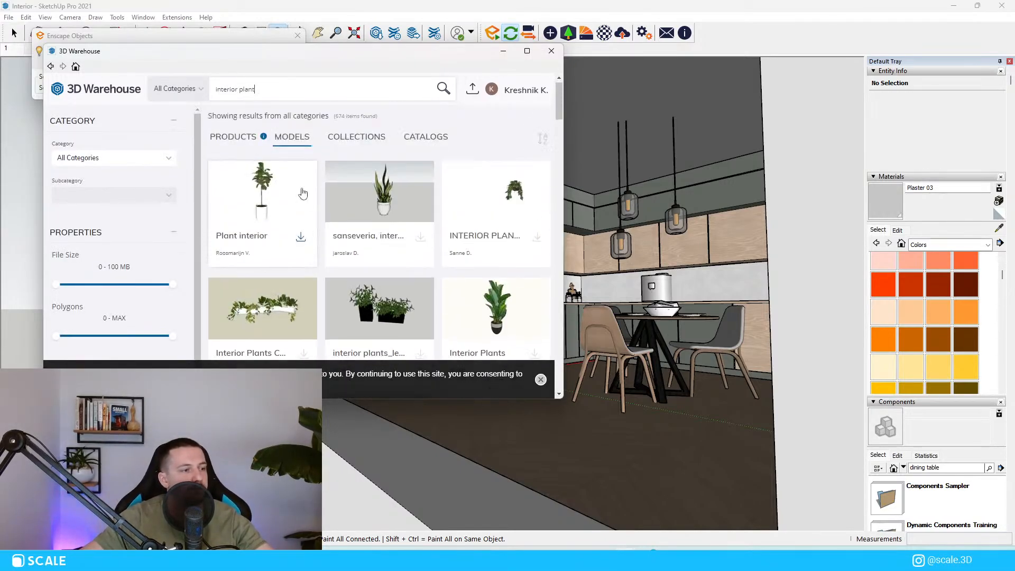
left_click(124, 337)
left_click_drag(123, 336, 47, 336)
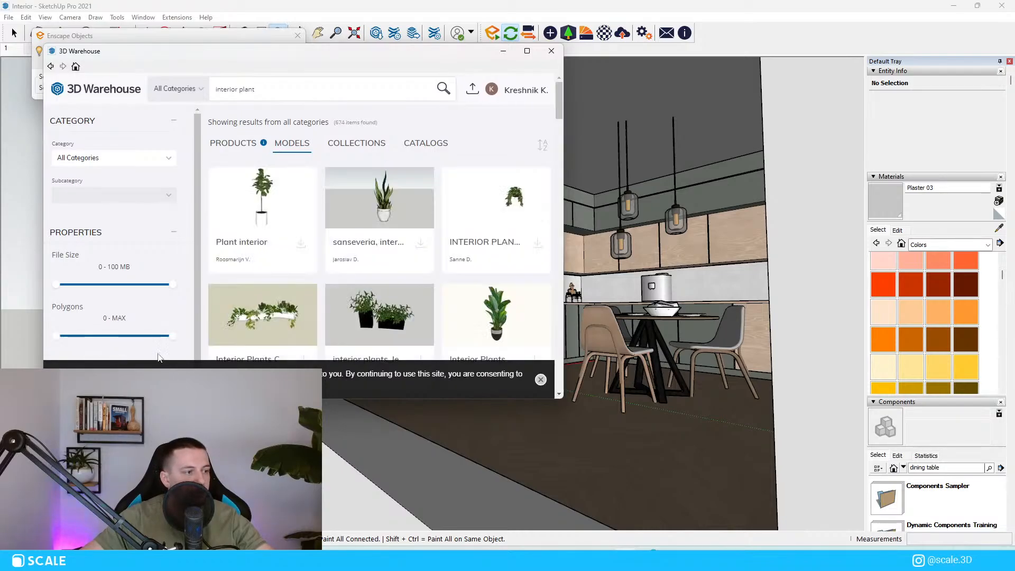
left_click(540, 380)
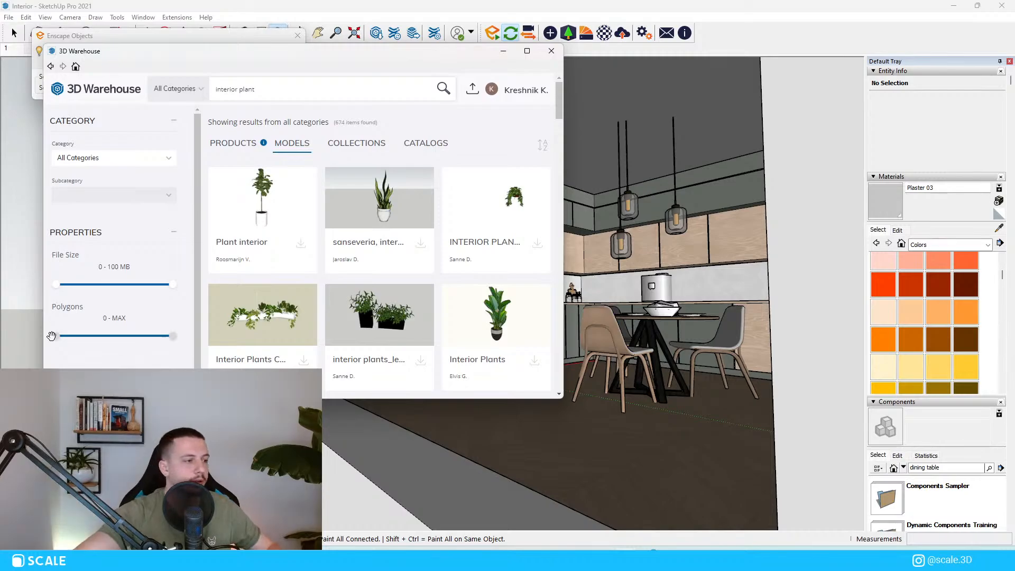
left_click_drag(56, 337, 127, 336)
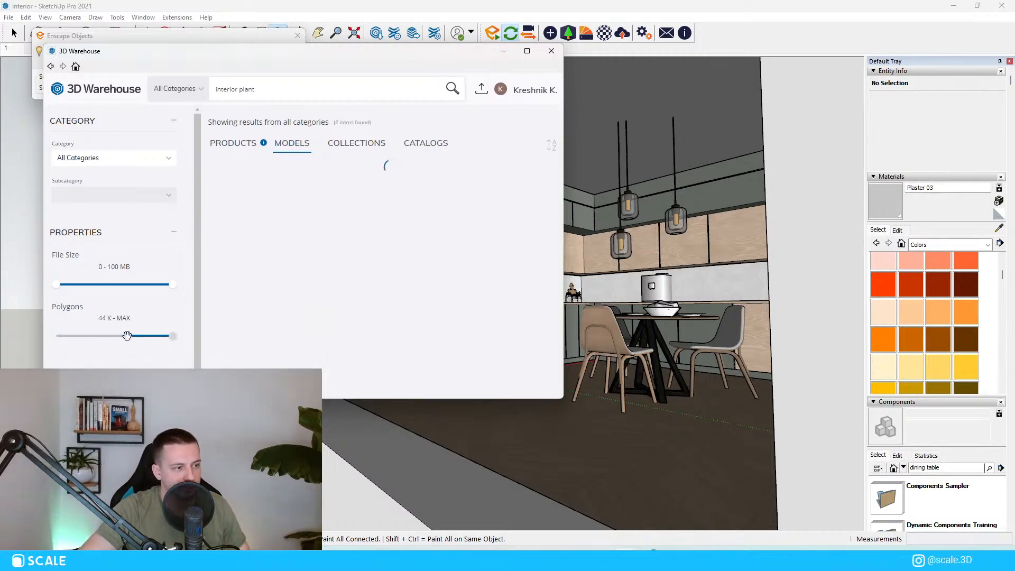
Load the leafy potted Interior Planters model from the filtered results directly into the SketchUp model, accepting the file version warning.
scroll(432, 280, "down", 3)
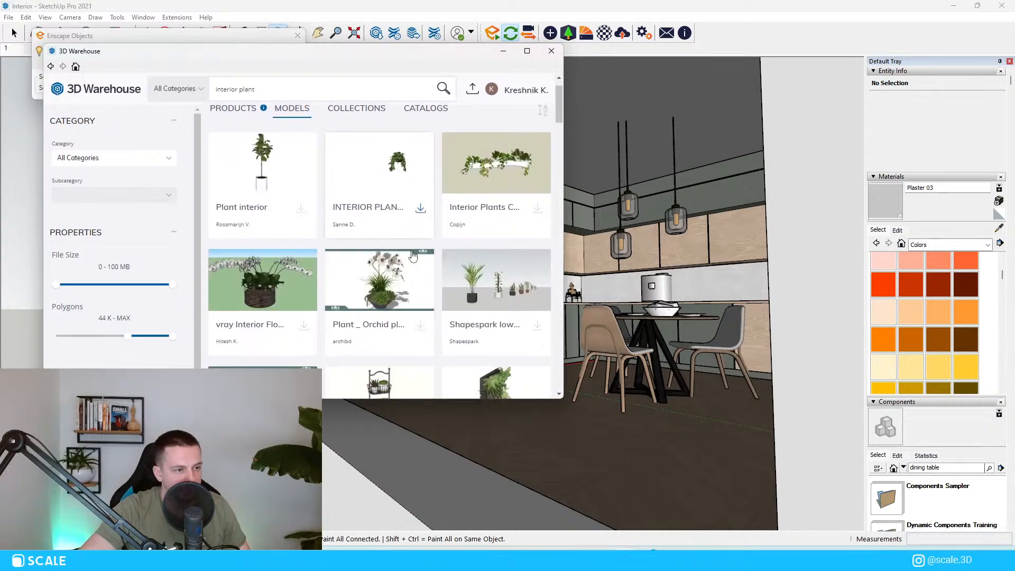
scroll(431, 280, "down", 6)
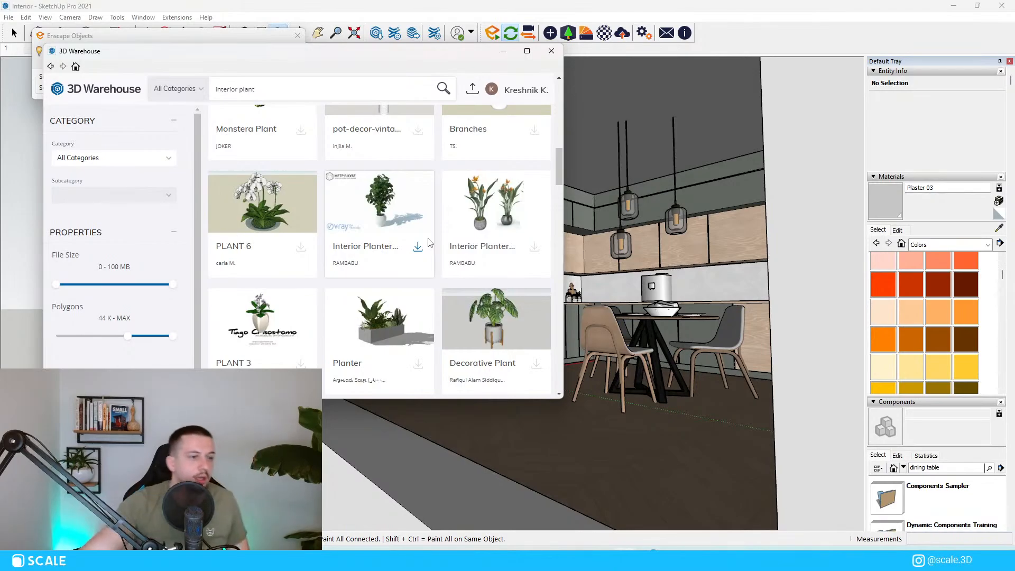
left_click(418, 248)
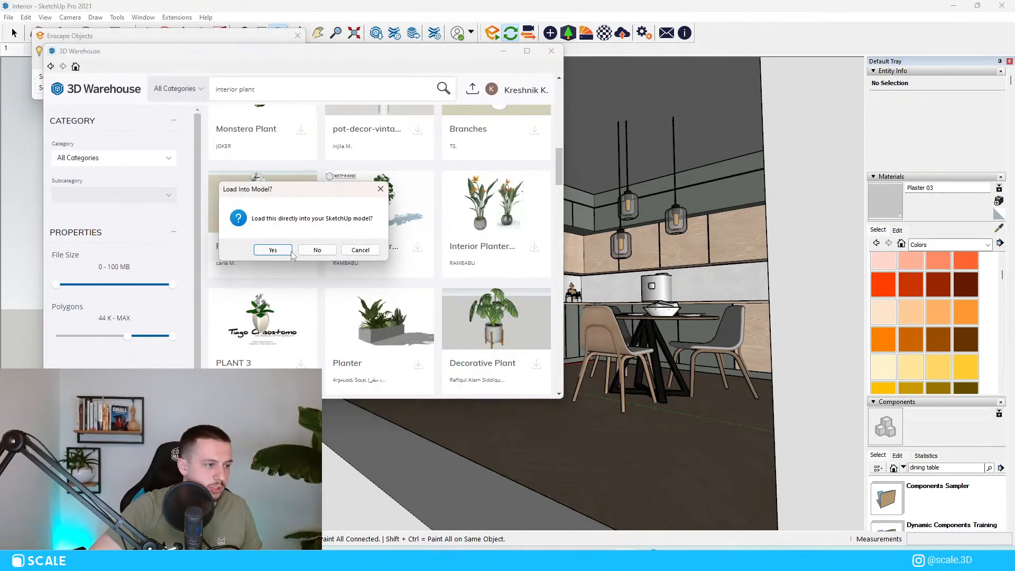
left_click(272, 250)
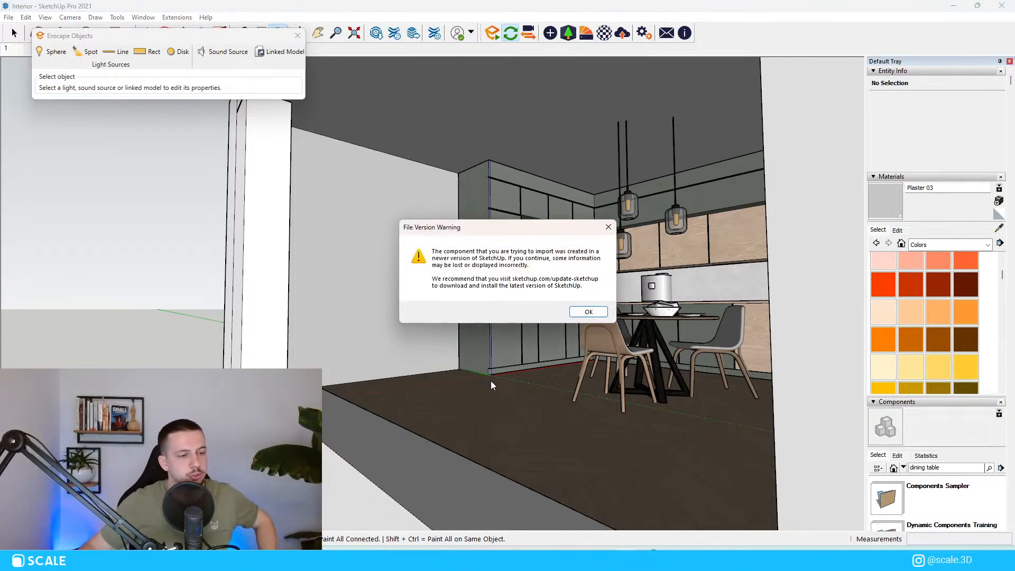
left_click(588, 312)
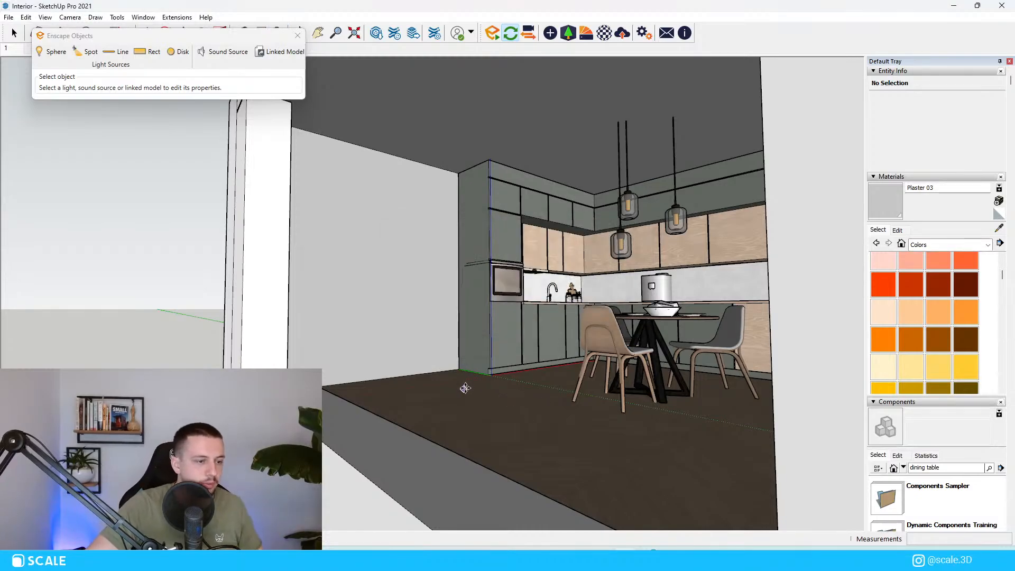
Place the imported planter component on open ground outside the kitchen building and rotate it.
scroll(466, 387, "down", 6)
scroll(468, 379, "down", 5)
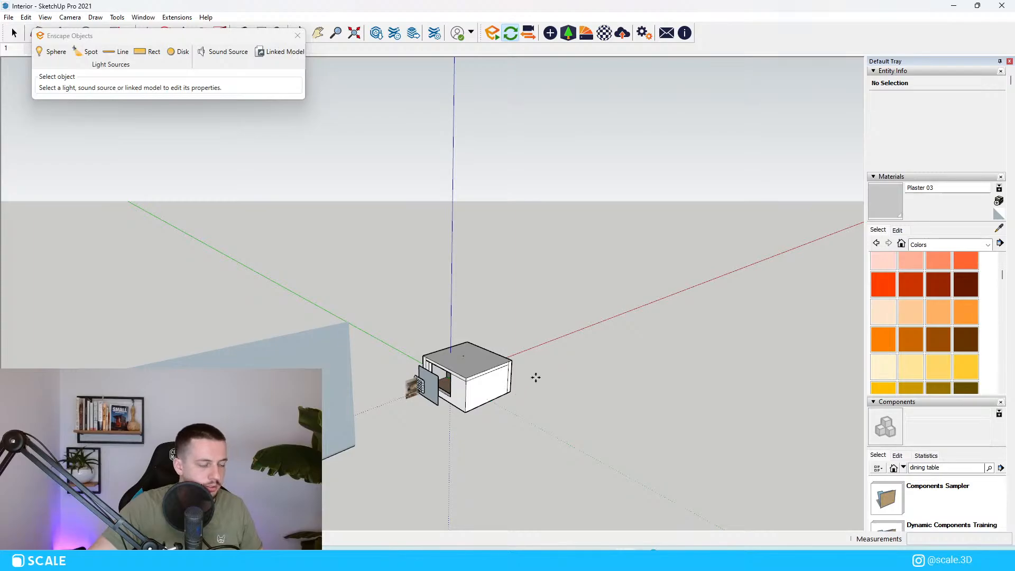
middle_click_drag(488, 381, 674, 325)
left_click(519, 356)
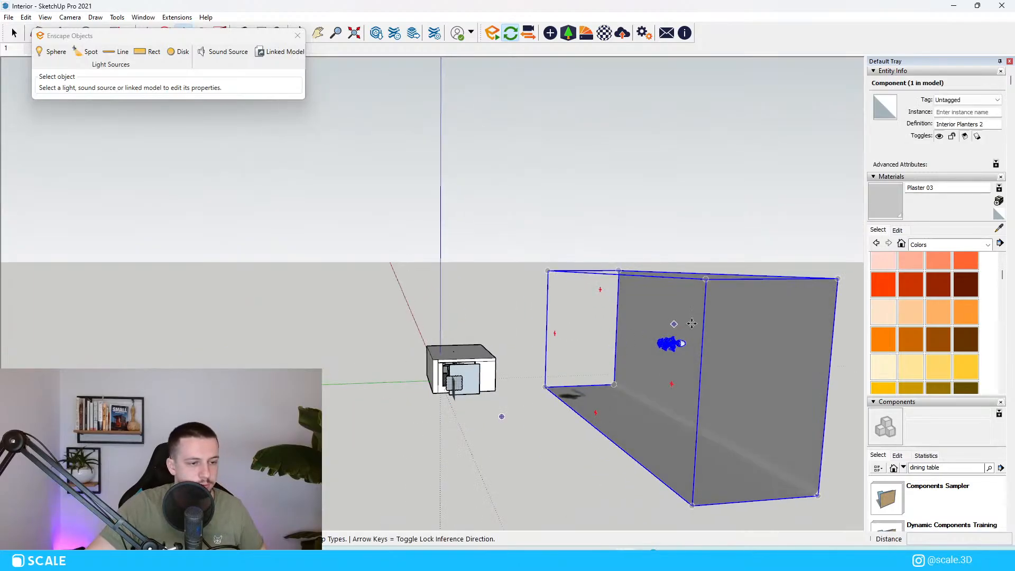
left_click(767, 297)
left_click(797, 379)
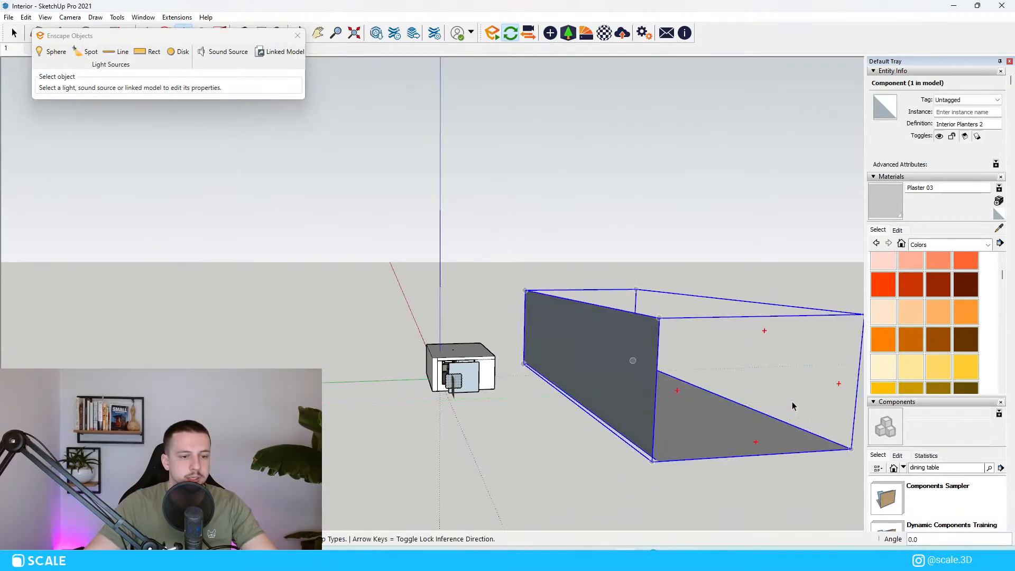
Delete the large backdrop group inside the planter component, leaving only the potted plant, and exit component editing.
key("space")
double_click(766, 434)
middle_click_drag(766, 433, 572, 473)
left_click(562, 411)
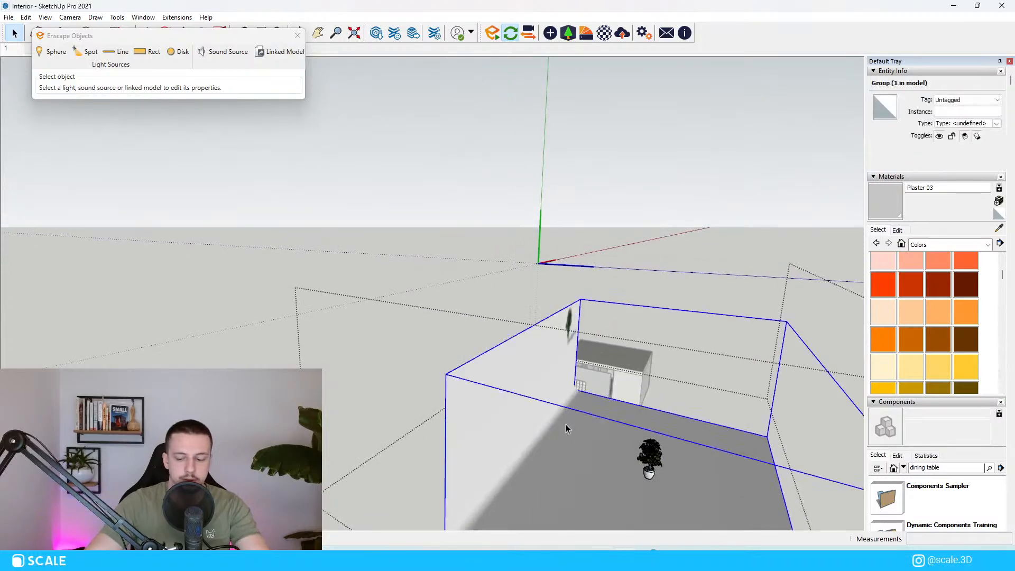
key("Delete")
key("Escape")
Move the potted plant by its base corner onto the kitchen floor beside the tall oven cabinet and the side wall.
left_click(652, 477)
key("m")
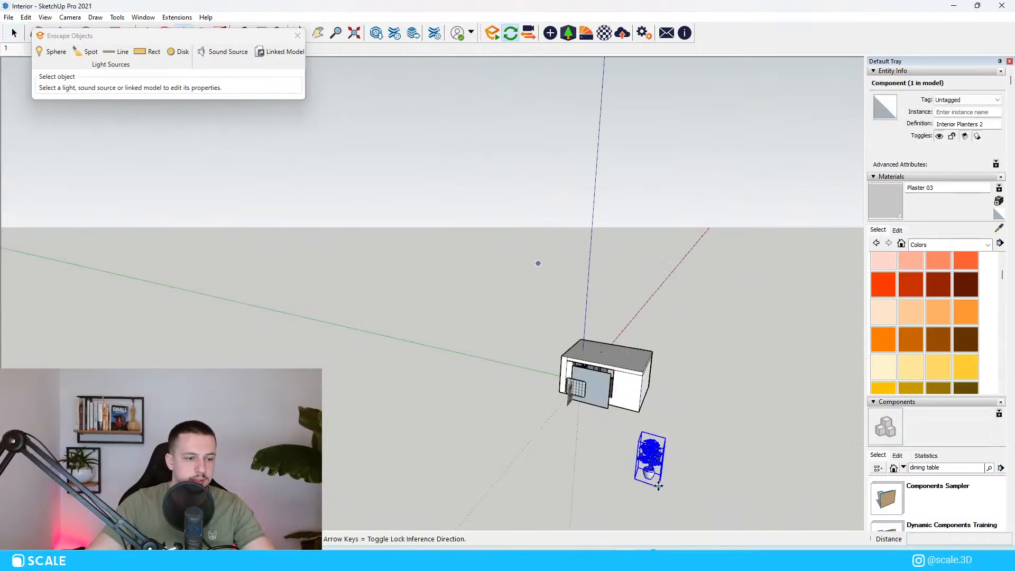
left_click(656, 481)
scroll(577, 383, "up", 3)
scroll(576, 382, "up", 10)
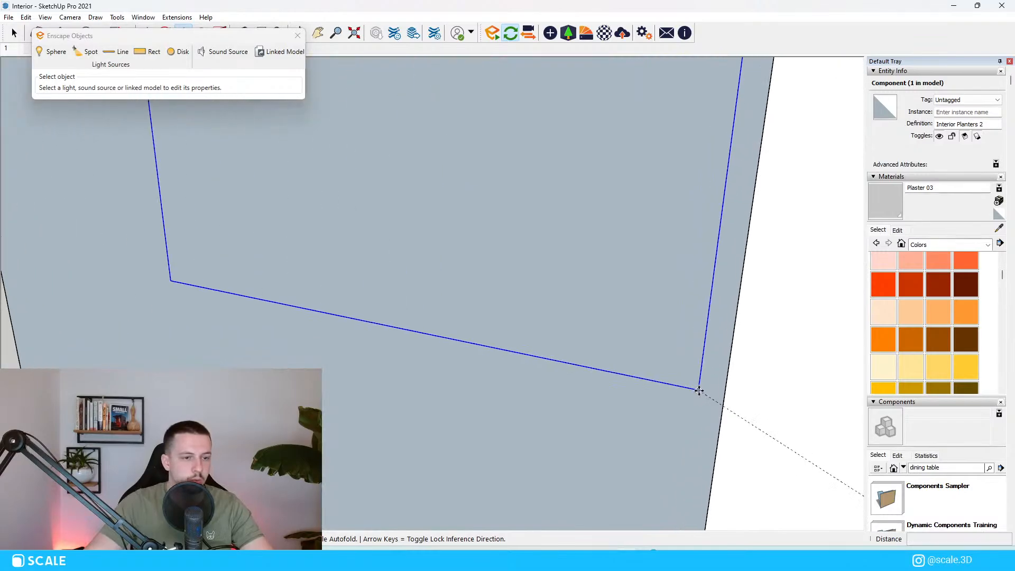
scroll(407, 402, "up", 5)
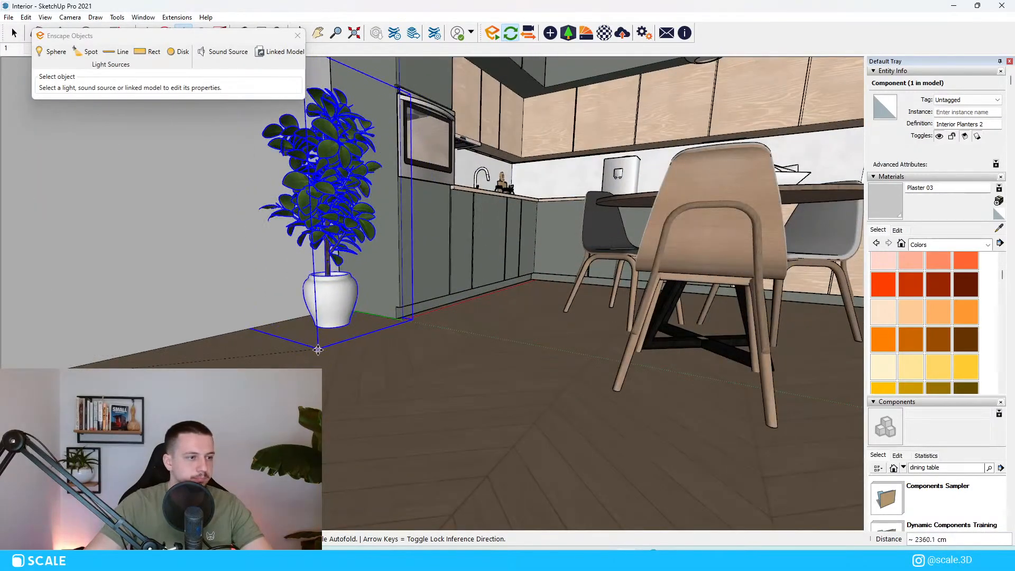
left_click(317, 350)
key("space")
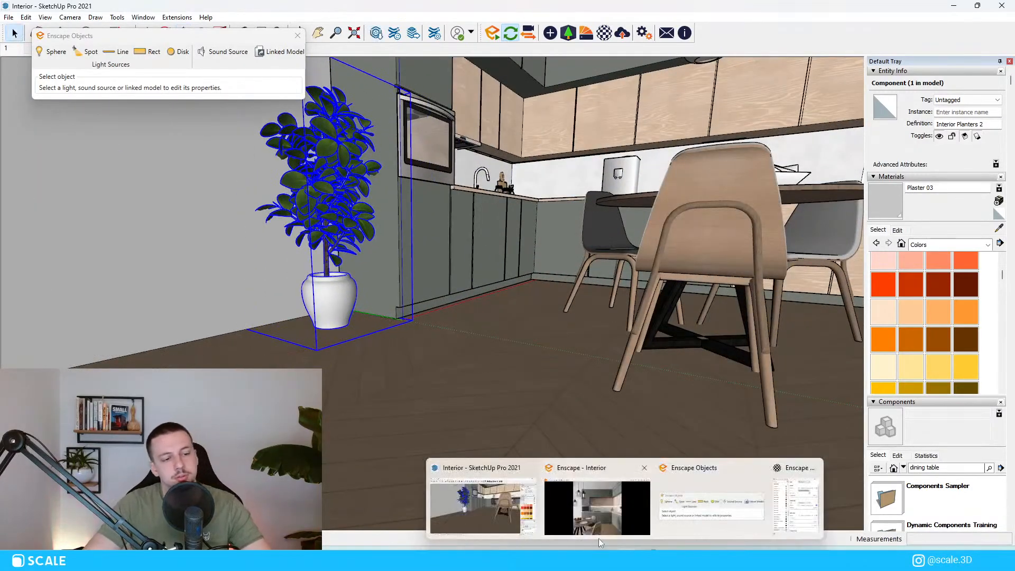
Examine the potted plant in the full-size Enscape render, and return the render window to its smaller size over the model.
left_click(595, 538)
left_click(663, 137)
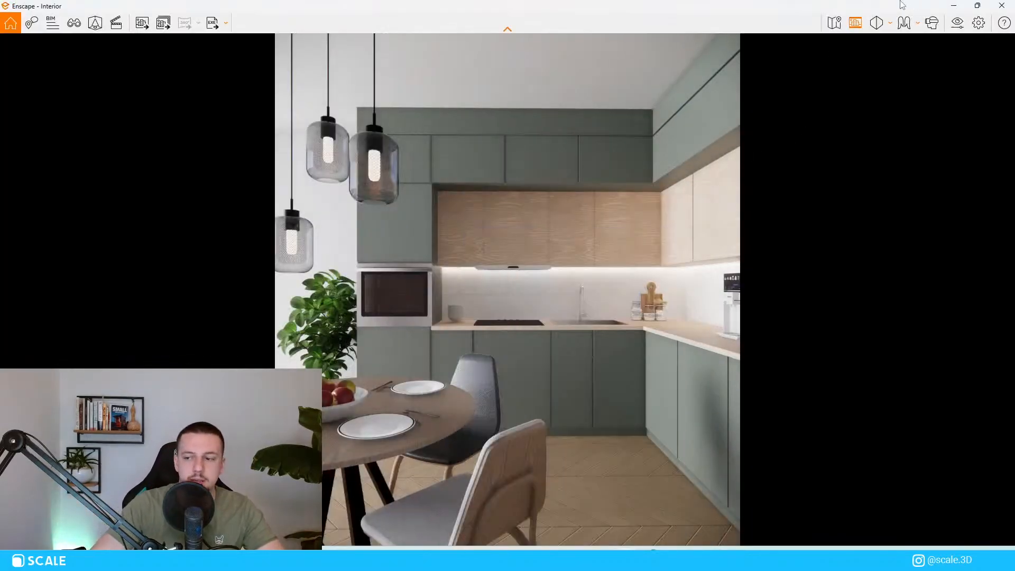
mouse_move(917, 4)
left_mouse_down()
mouse_move(898, 84)
mouse_move(829, 31)
mouse_move(793, 35)
left_mouse_up()
left_click(916, 559)
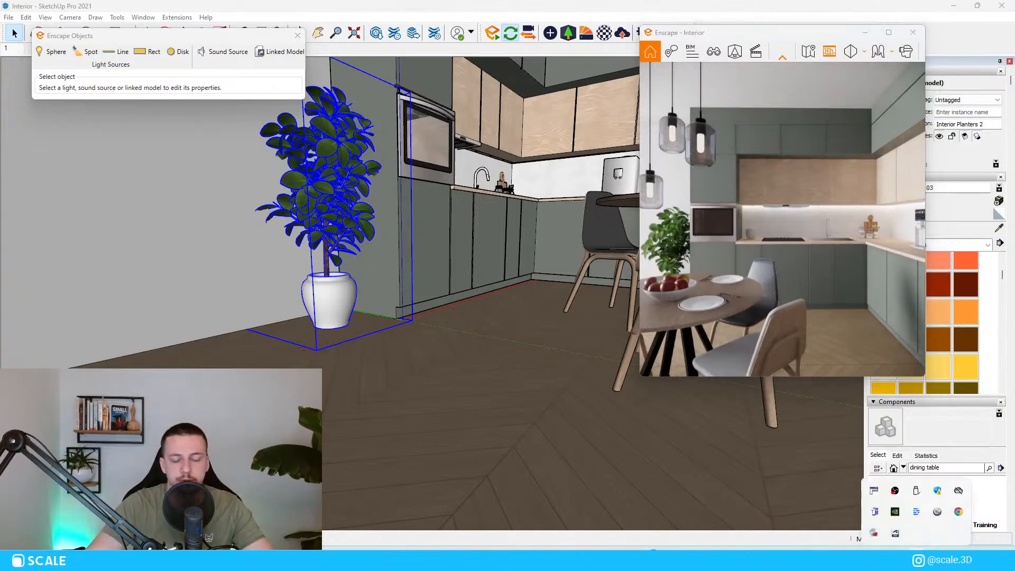
Return to the model with the Enscape render on top and enlarge the potted plant uniformly from its bounding box corner.
right_click(875, 489)
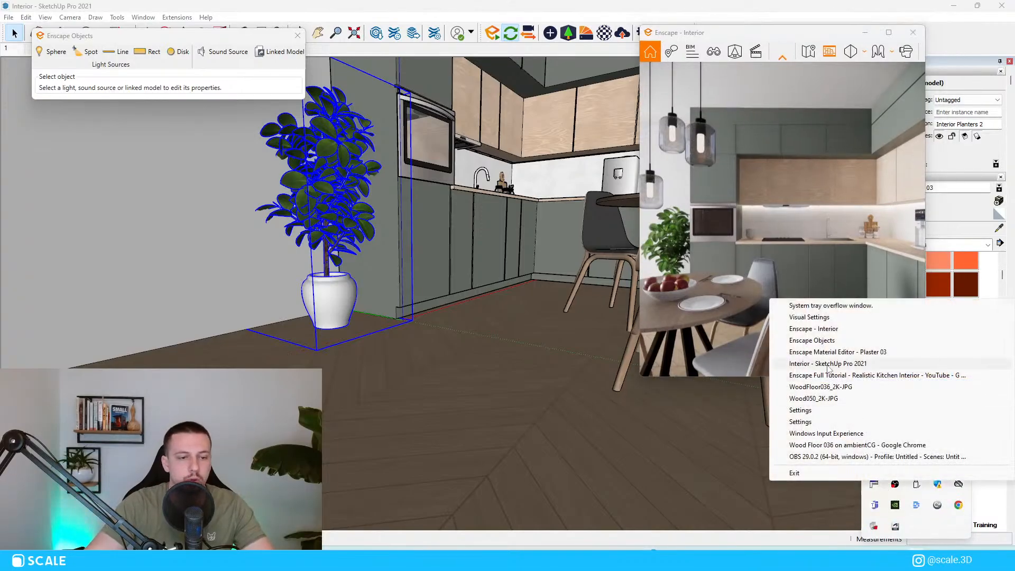
left_click(821, 329)
scroll(398, 451, "down", 3)
scroll(344, 180, "up", 3)
mouse_move(344, 145)
middle_mouse_down()
mouse_move(339, 173)
mouse_move(286, 169)
middle_mouse_up()
scroll(286, 170, "down", 3)
scroll(288, 170, "up", 1)
key("s")
left_click_drag(290, 172, 209, 131)
scroll(423, 412, "up", 5)
key("space")
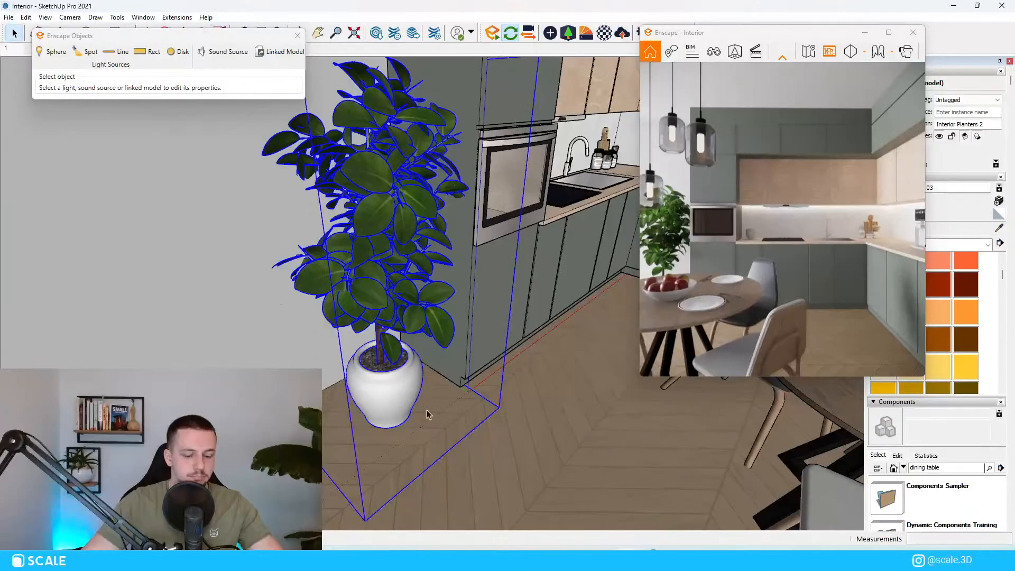
Reselect the potted plant and move it about 7 cm across the floor beside the oven cabinet.
key("m")
left_click(439, 432)
key("space")
left_click(472, 447)
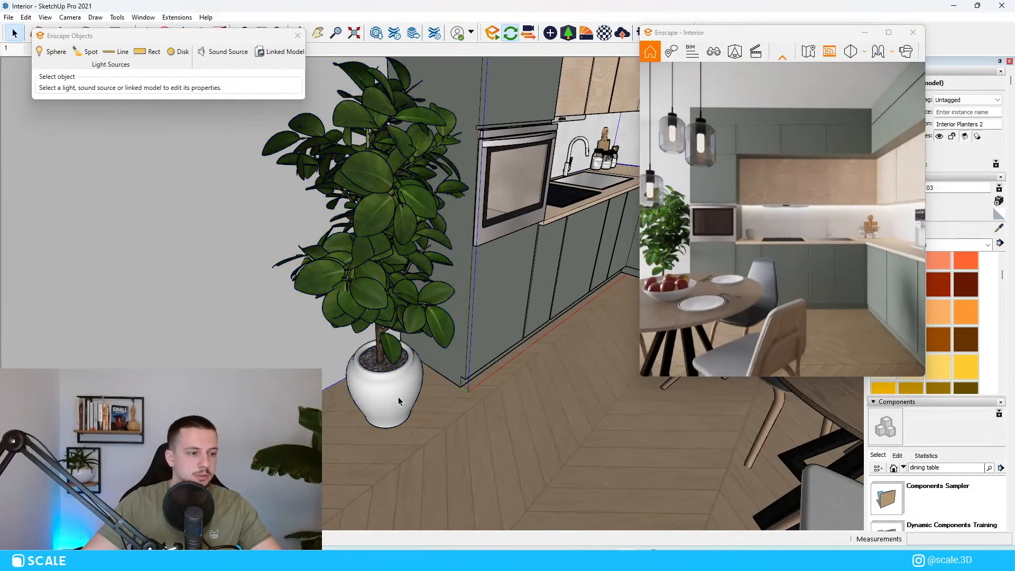
left_click(399, 402)
left_click(447, 423)
left_click(382, 399)
key("m")
left_click(425, 422)
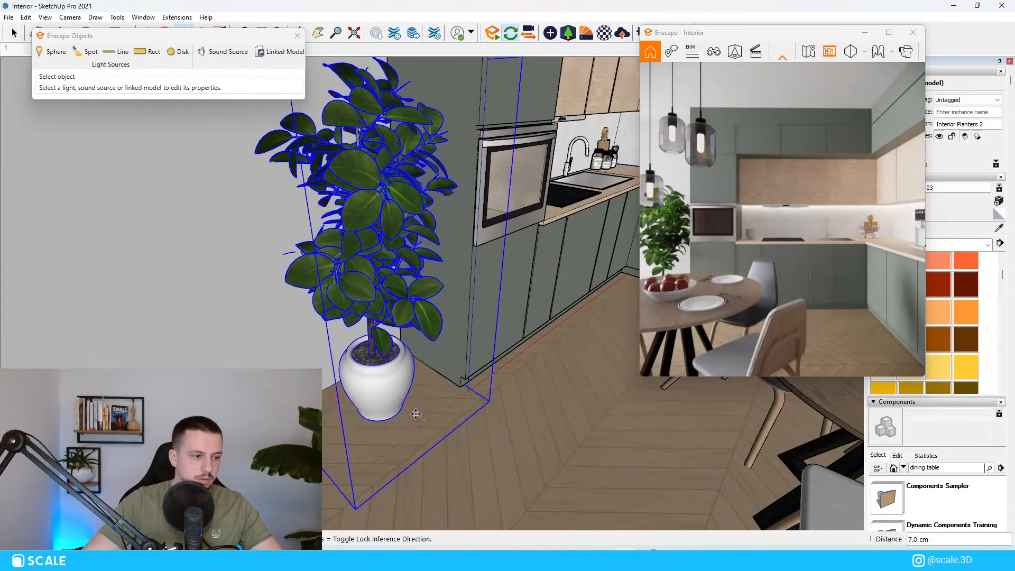
Scale the potted plant down uniformly from its upper corner to a factor of about 0.98.
scroll(416, 414, "down", 5)
key("s")
left_click(354, 217)
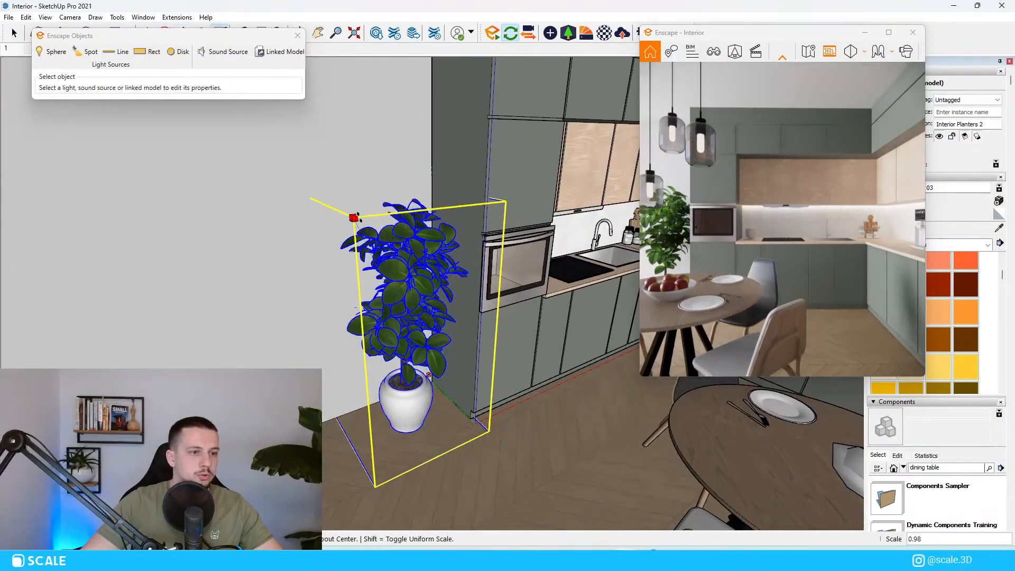
left_click(356, 227)
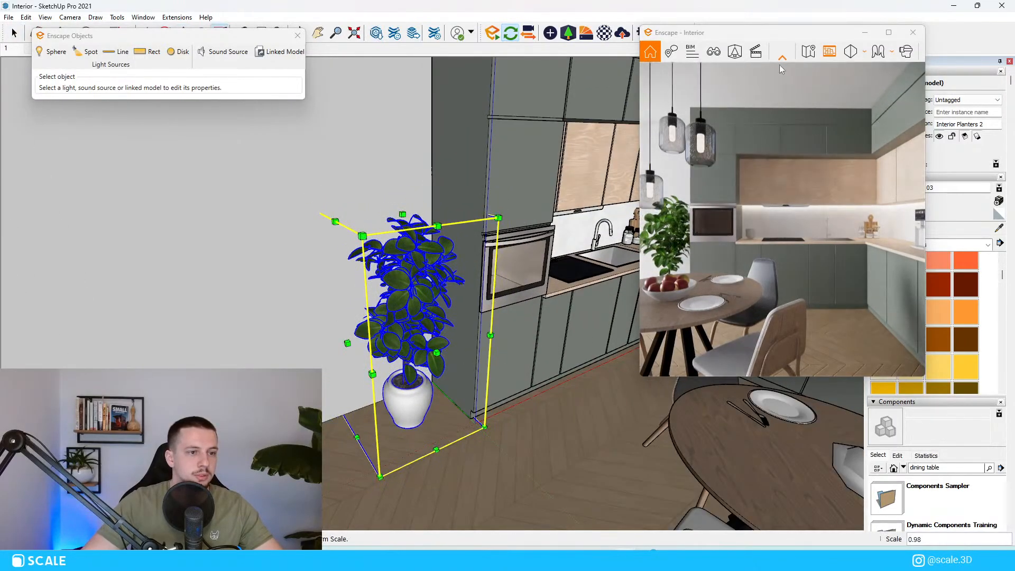
Uncover the material settings, sample VP ficus elastica leaf 1, and reduce its saturation to 28 and lightness to 19.
left_click_drag(714, 33, 656, 29)
key("space")
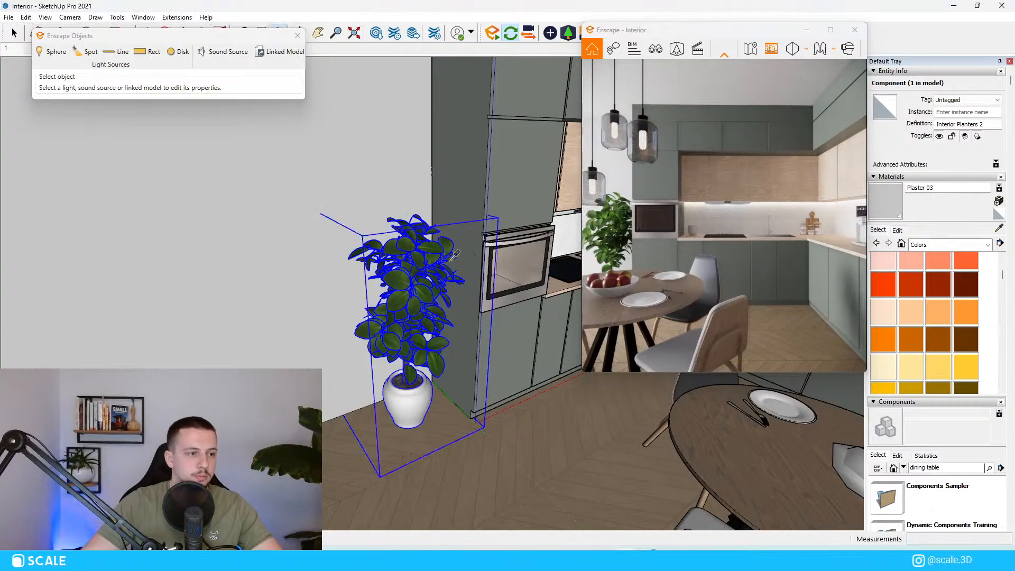
left_click(442, 250)
left_click(898, 230)
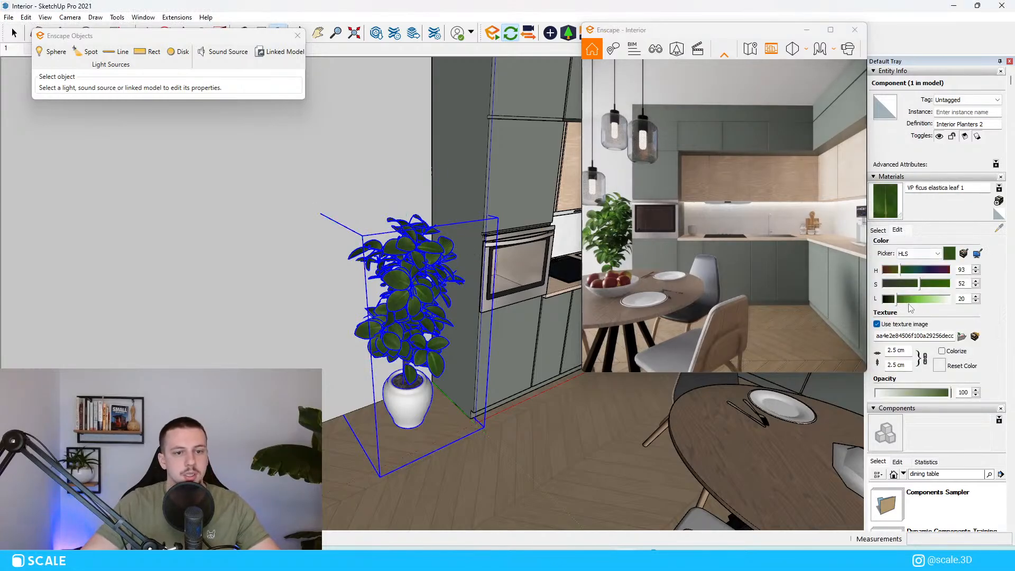
left_click(906, 285)
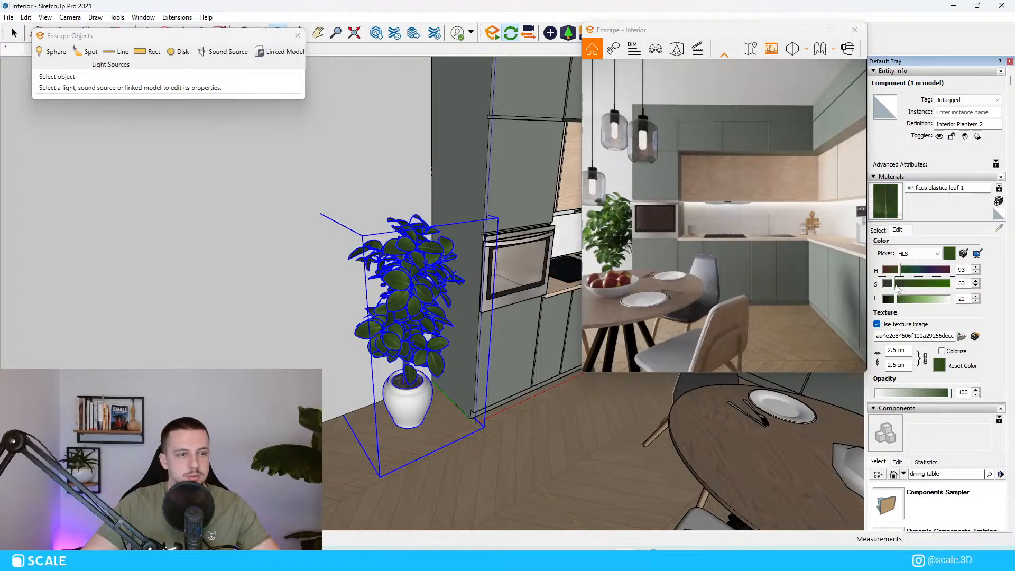
left_click(898, 285)
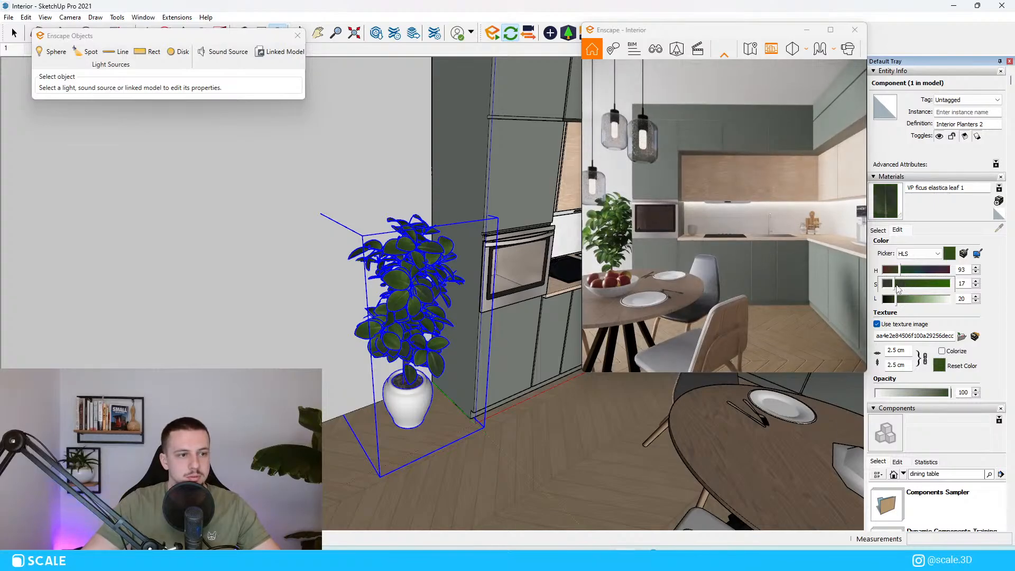
left_click(430, 303, "alt")
scroll(429, 302, "up", 6)
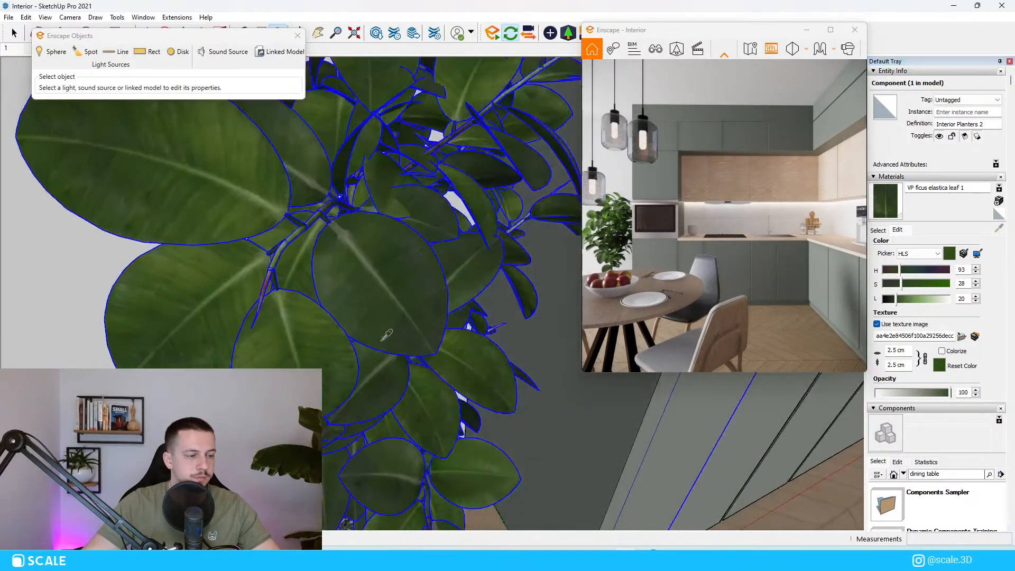
left_click(361, 285, "alt")
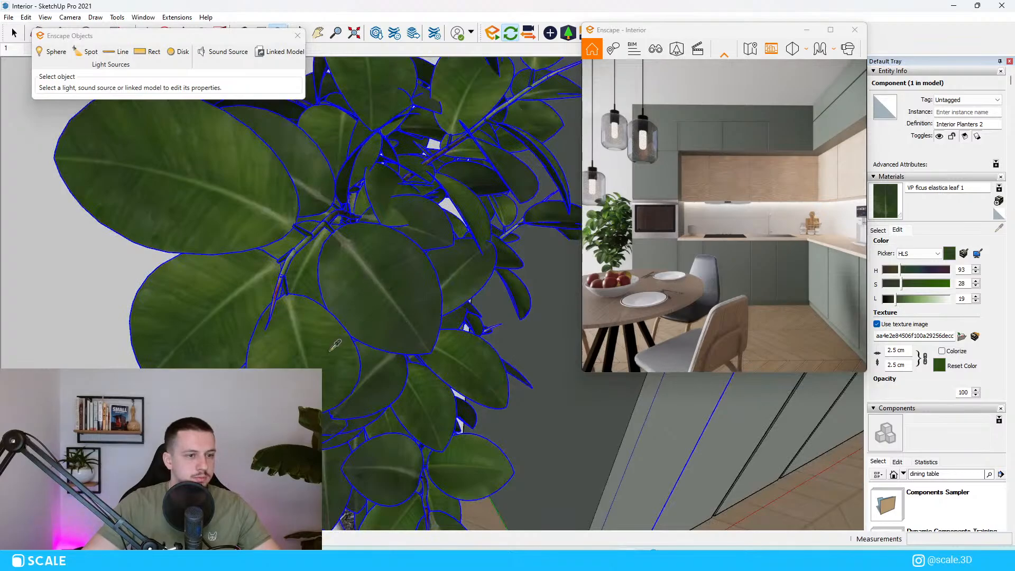
Sample the VP ficus elastica leaf 2 material from the plant and set its saturation to 30.
left_click(440, 394, "alt")
scroll(460, 359, "up", 2)
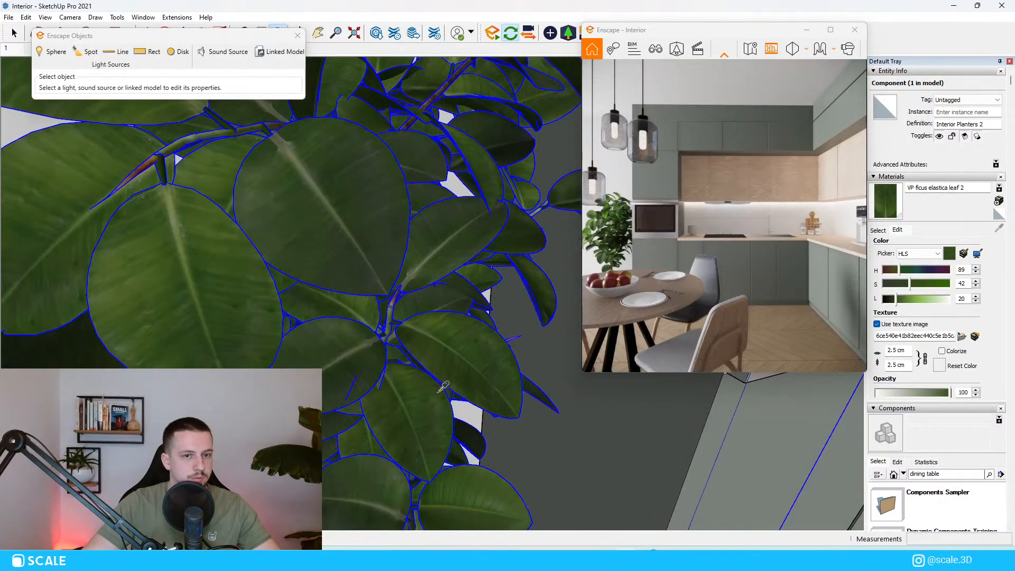
double_click(962, 284)
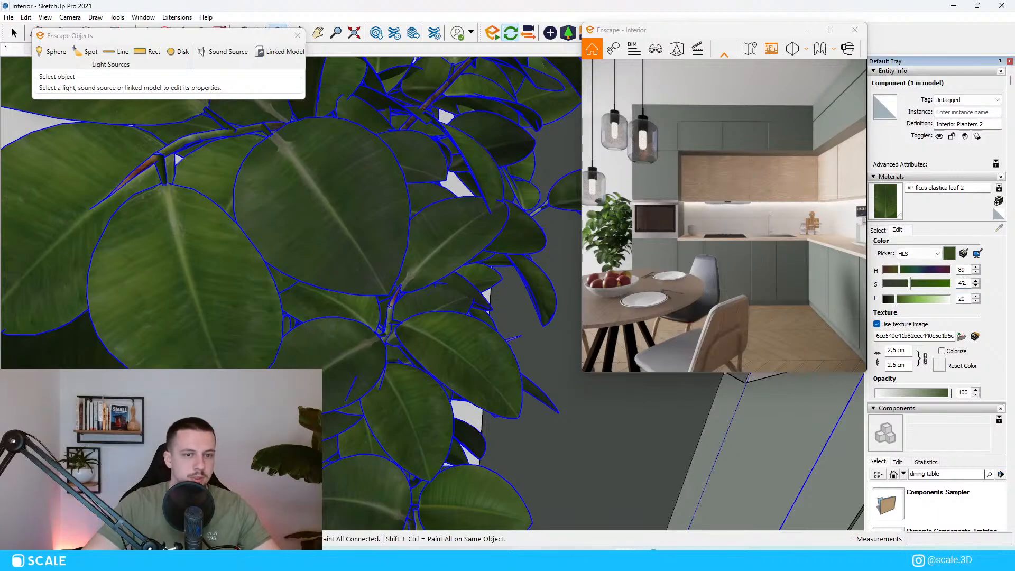
type("30")
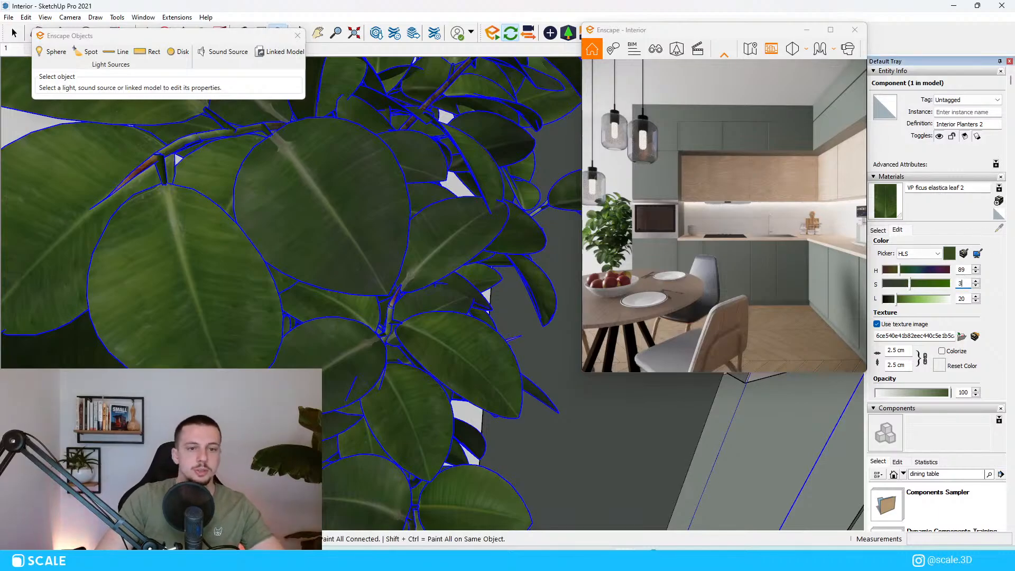
key("Return")
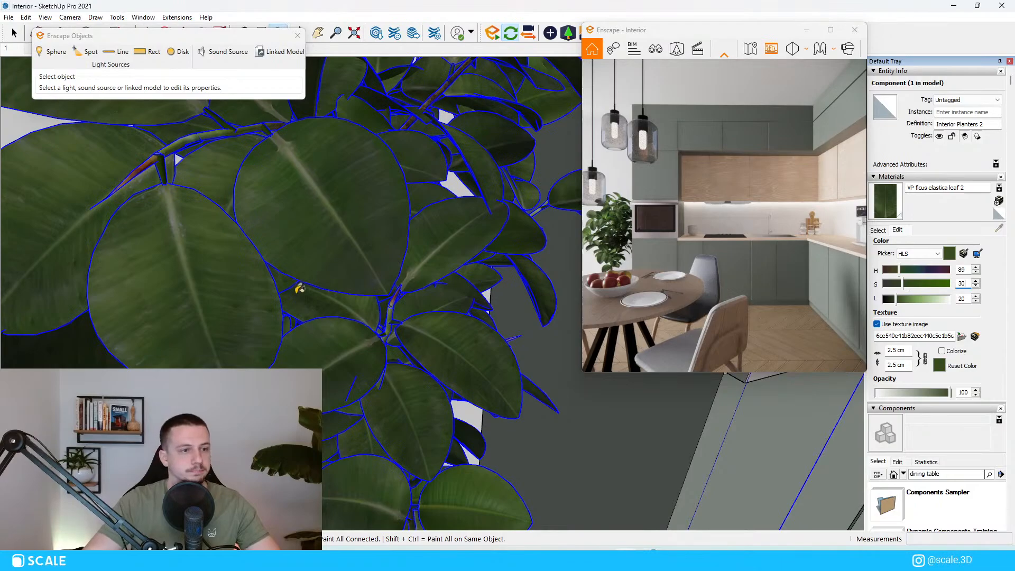
scroll(300, 288, "down", 5)
key("space")
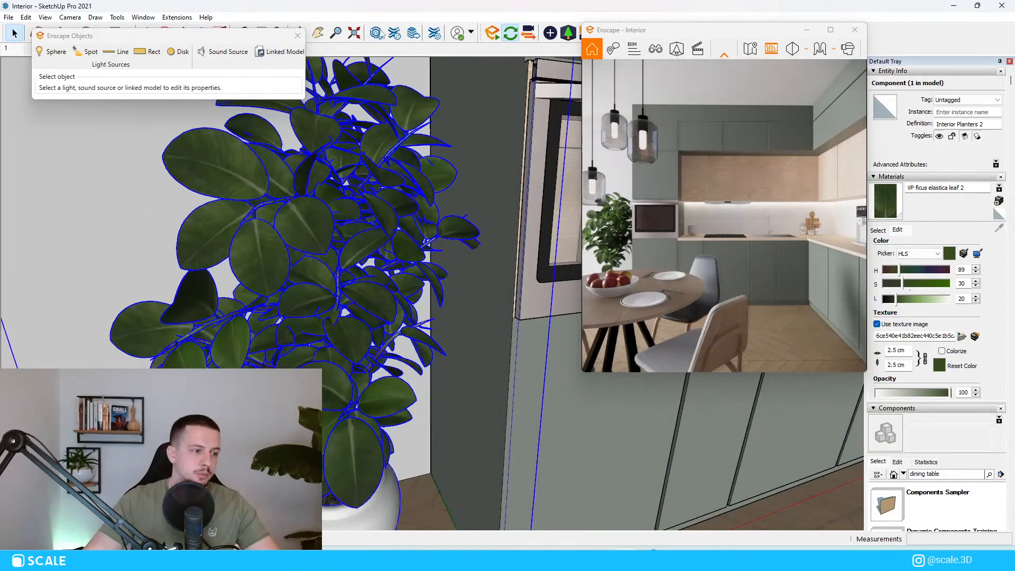
Sample the VP ficus elastica leaf 1 material again and set its saturation to 30.
key("b")
left_click(365, 442, "alt")
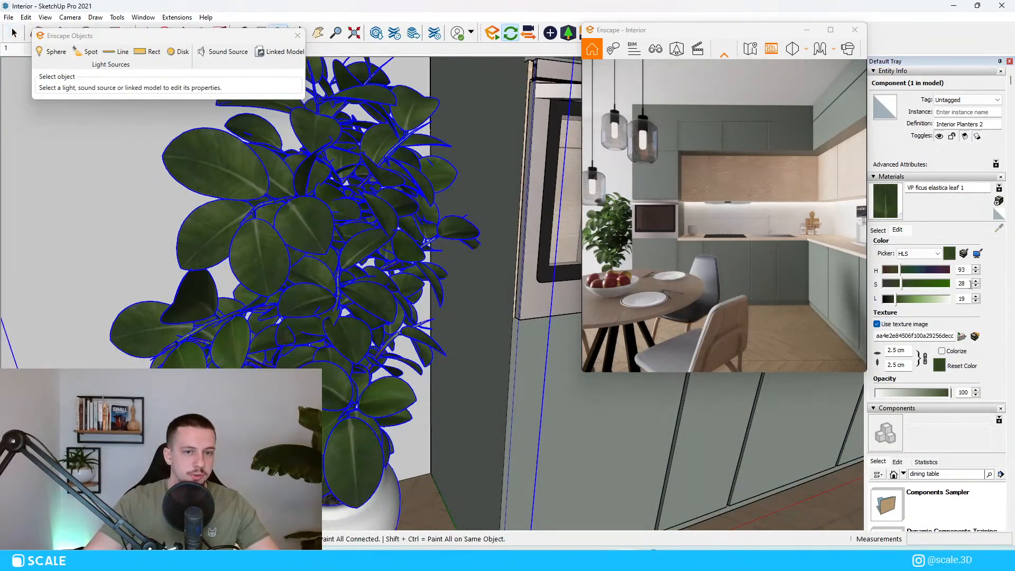
double_click(962, 283)
type("30")
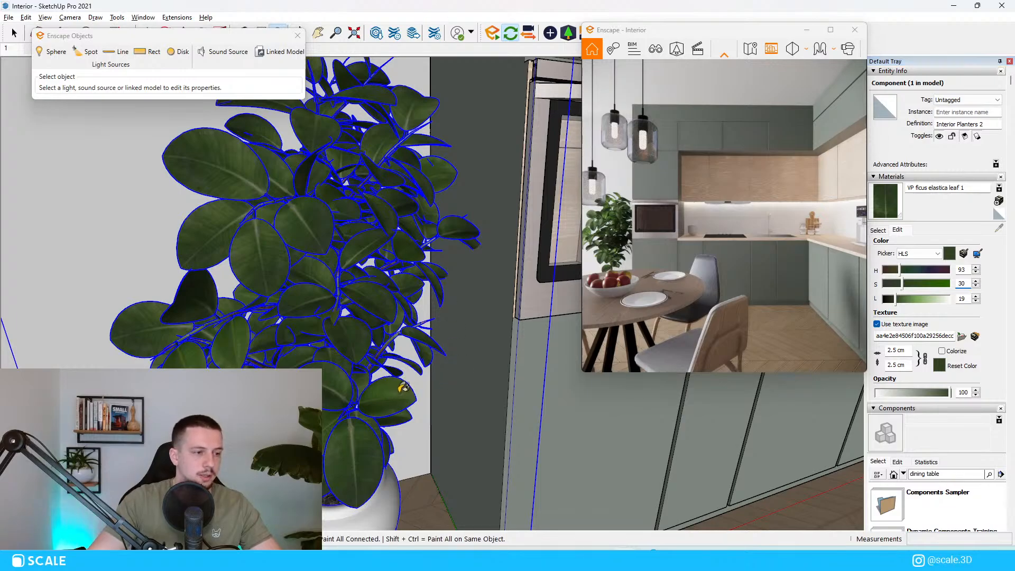
Sample the VP ficus elastica leaf 3 material from a lower leaf and set its saturation to 30.
left_click(406, 389, "alt")
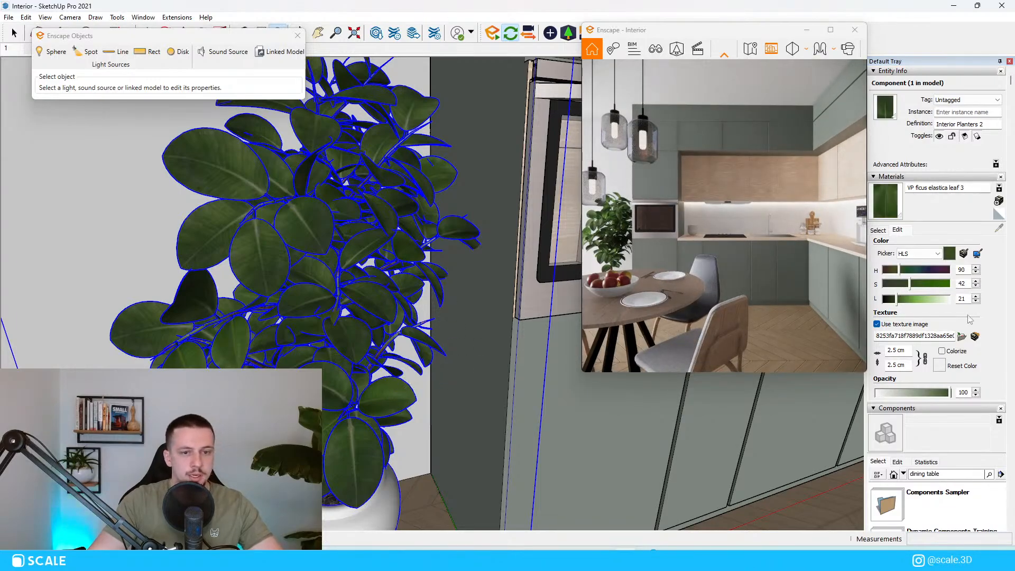
left_click(964, 284)
type("3")
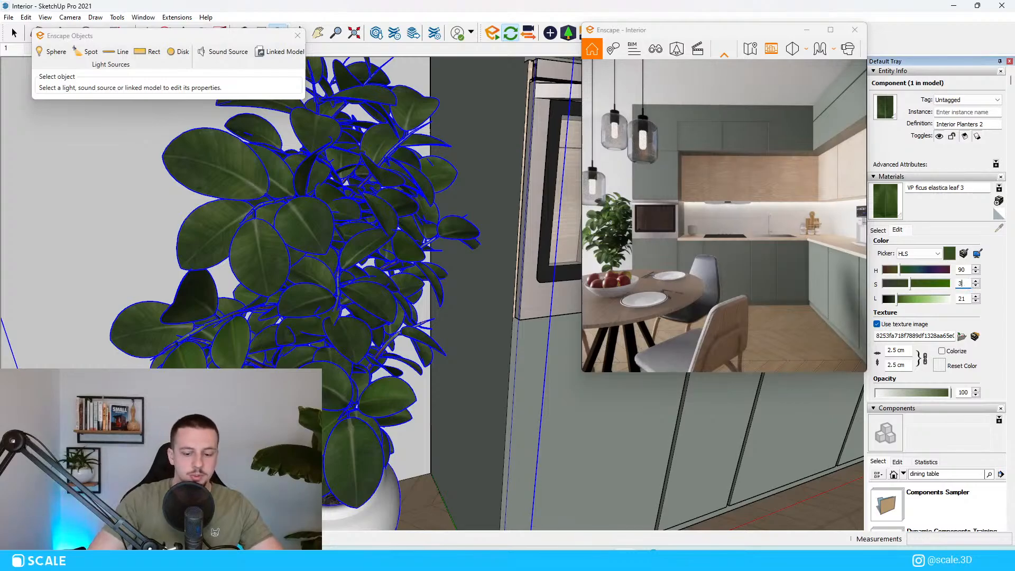
type("0")
middle_click_drag(508, 275, 450, 281)
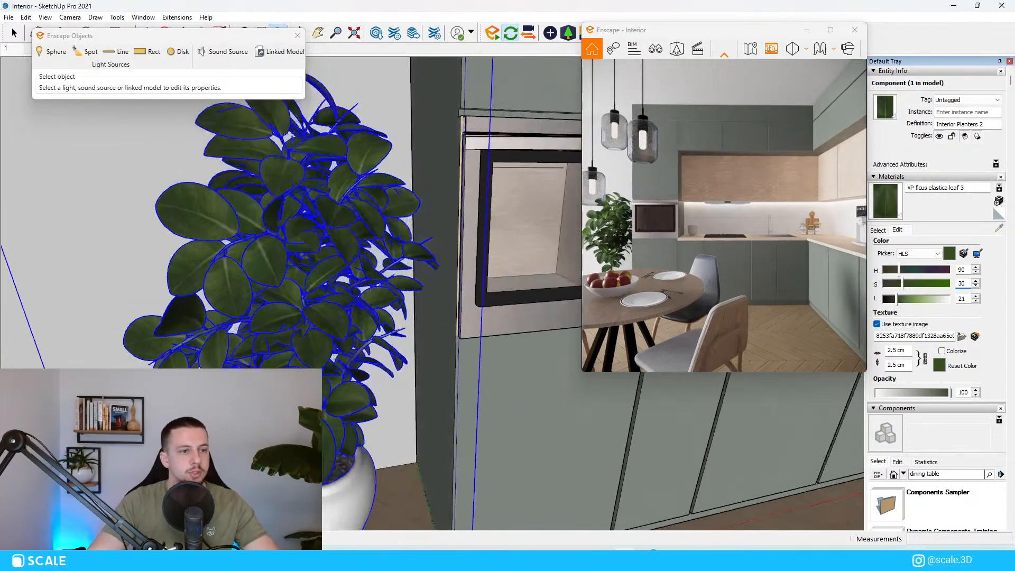
key("space")
Check the leaf 3 material in the Enscape Material Editor, and examine the plant in the full-size Enscape render.
left_click_drag(628, 35, 597, 79)
left_click(604, 33)
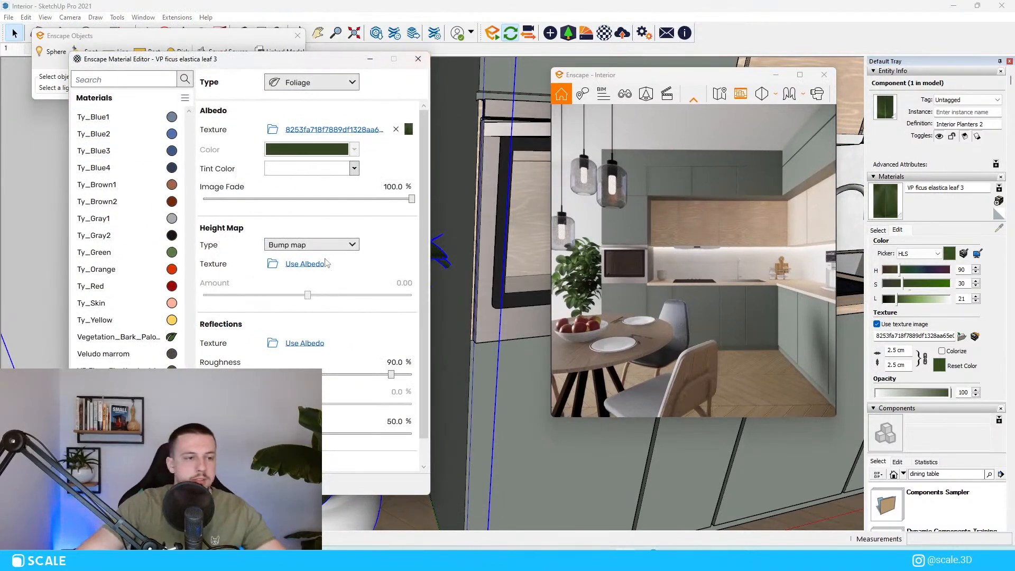
left_click(418, 58)
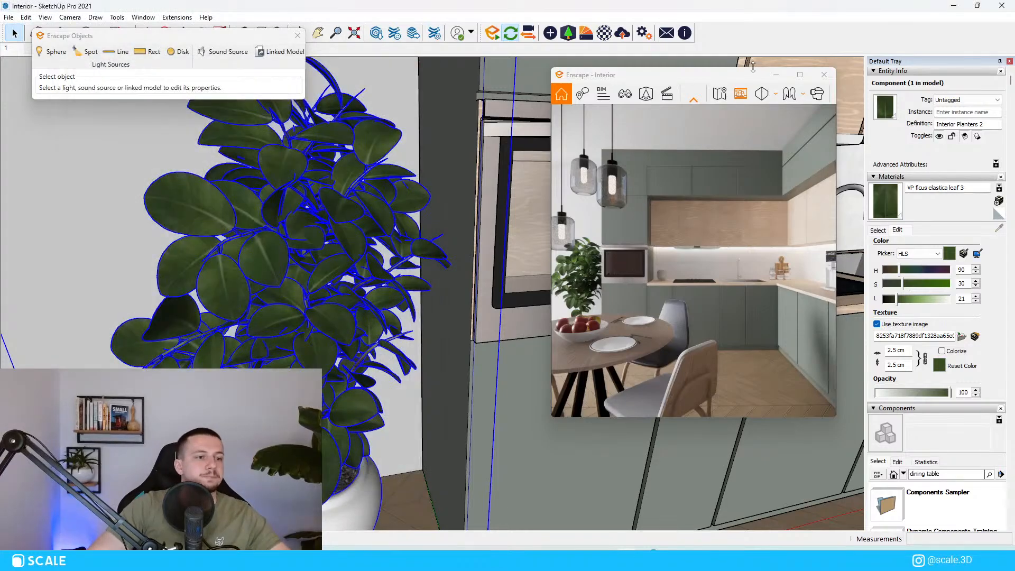
left_click(800, 74)
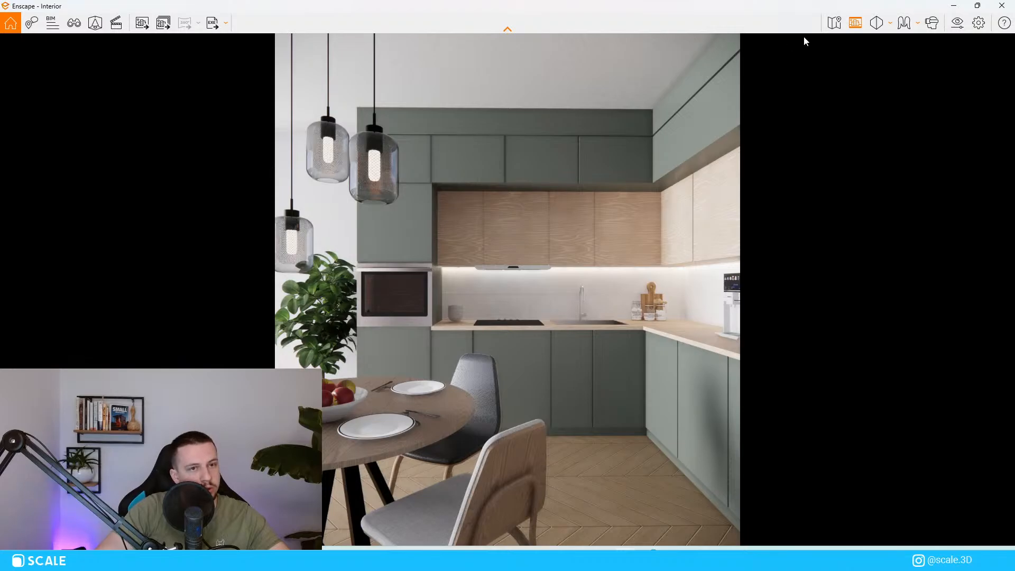
left_click(973, 6)
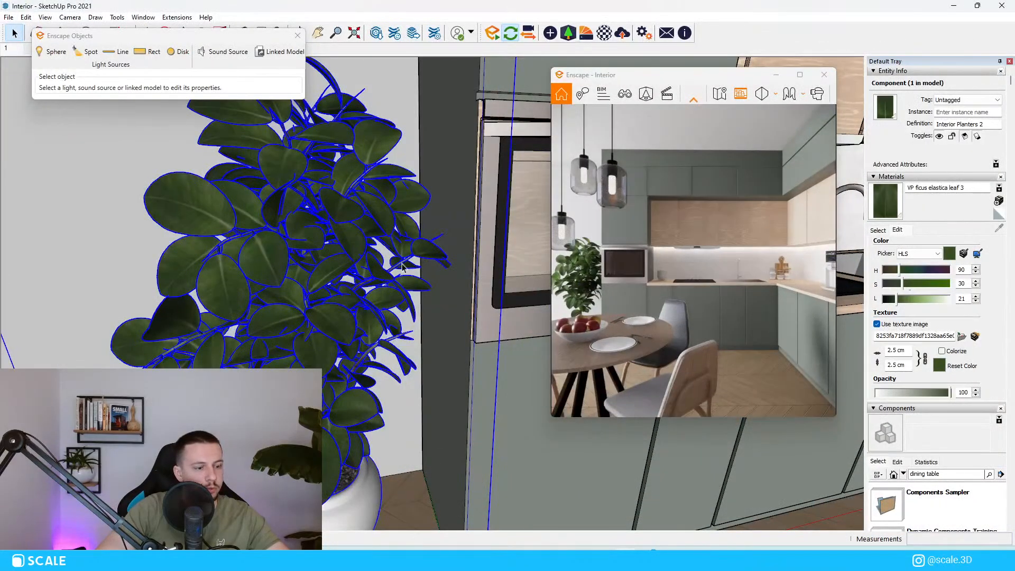
Move the potted plant away from the oven cabinet along the floor, ending with nudges of about 9.3 cm and 3.3 cm.
scroll(402, 267, "down", 2)
key("m")
left_click(353, 423)
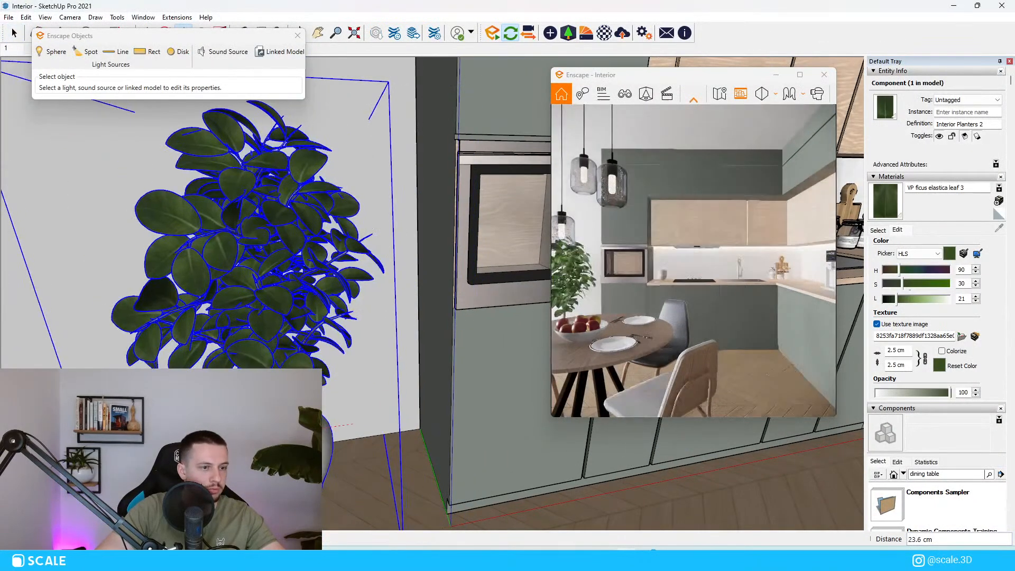
left_click(369, 367)
left_click(338, 369)
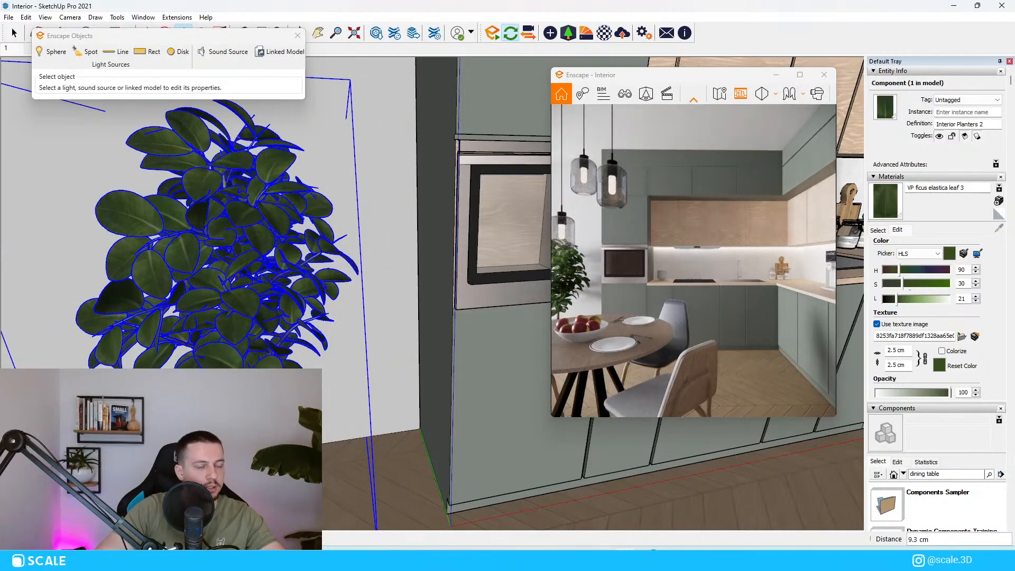
left_click(338, 372)
left_click(325, 372)
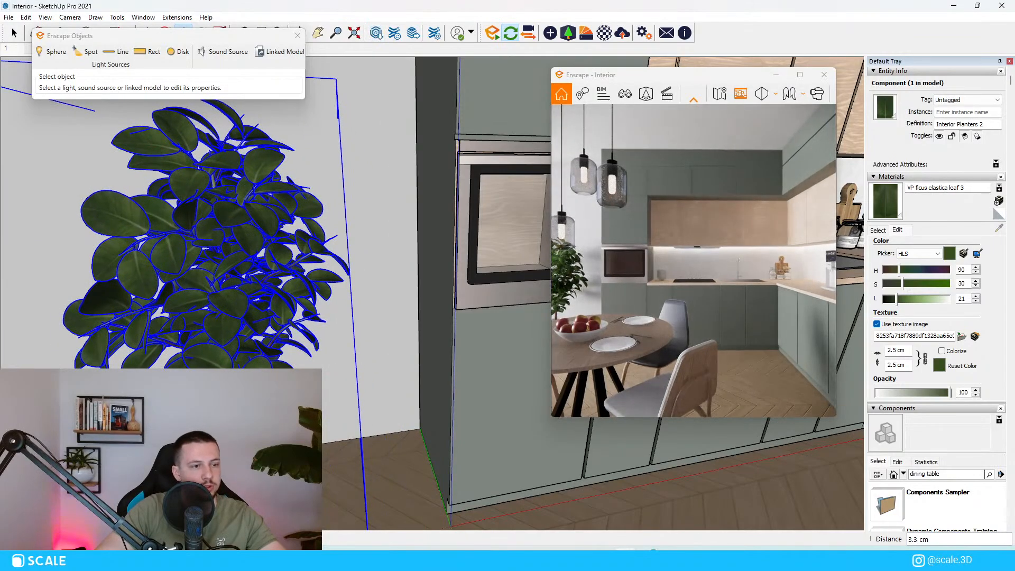
key("space")
Examine the potted plant's new position in the full-size Enscape render, and restore the smaller render window.
scroll(307, 370, "down", 5)
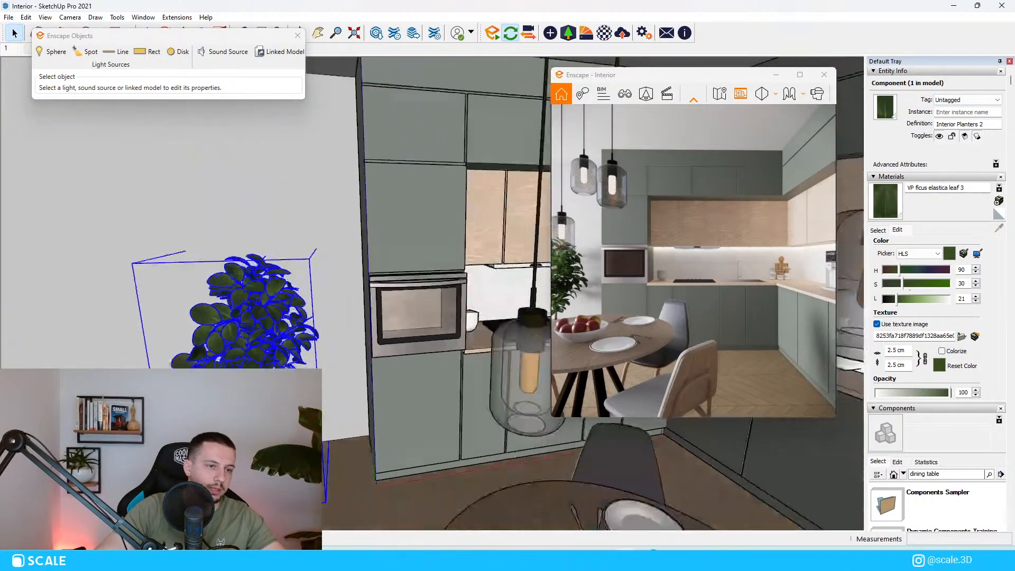
scroll(306, 370, "down", 2)
left_click(800, 74)
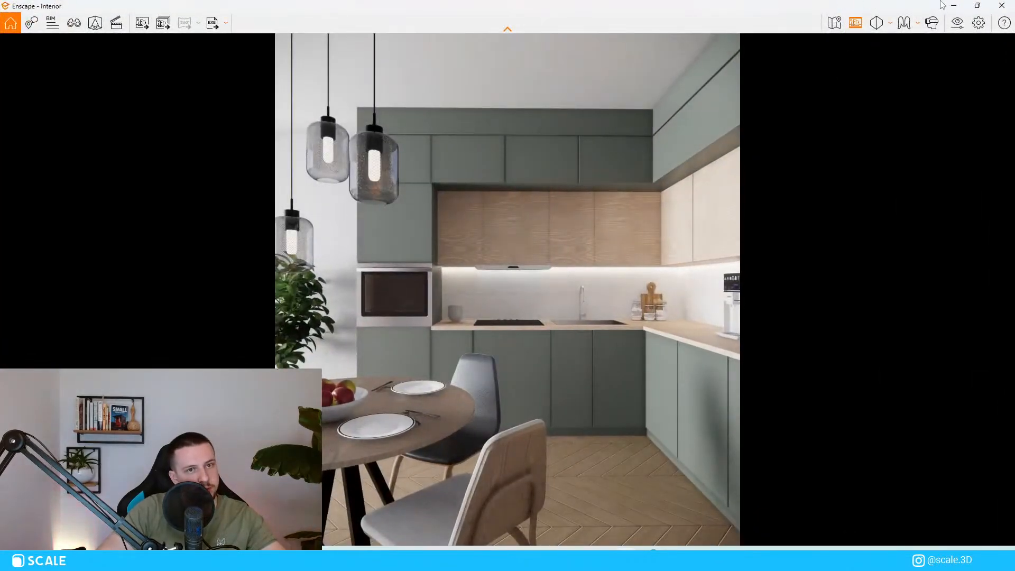
mouse_move(980, 7)
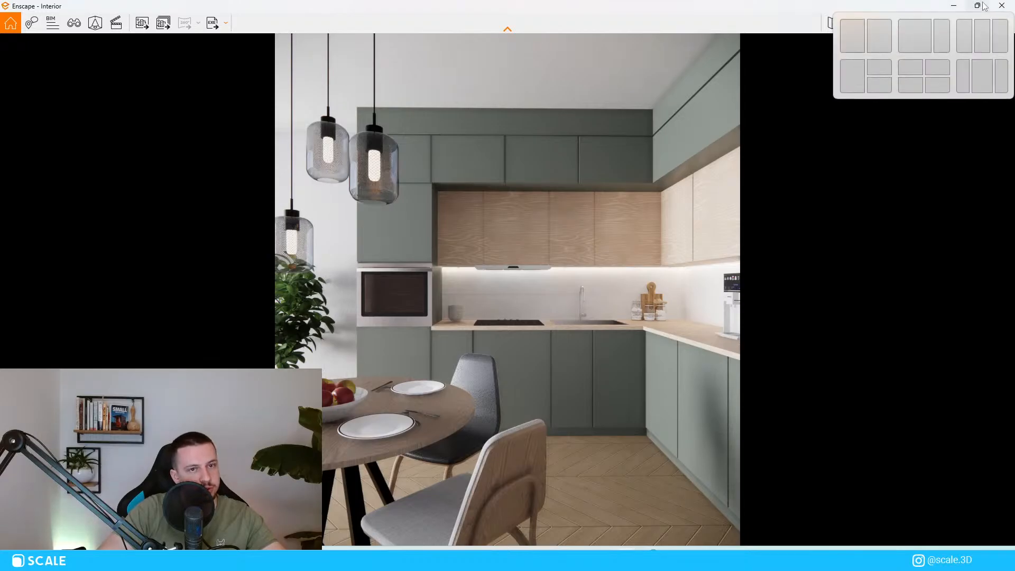
left_click(977, 6)
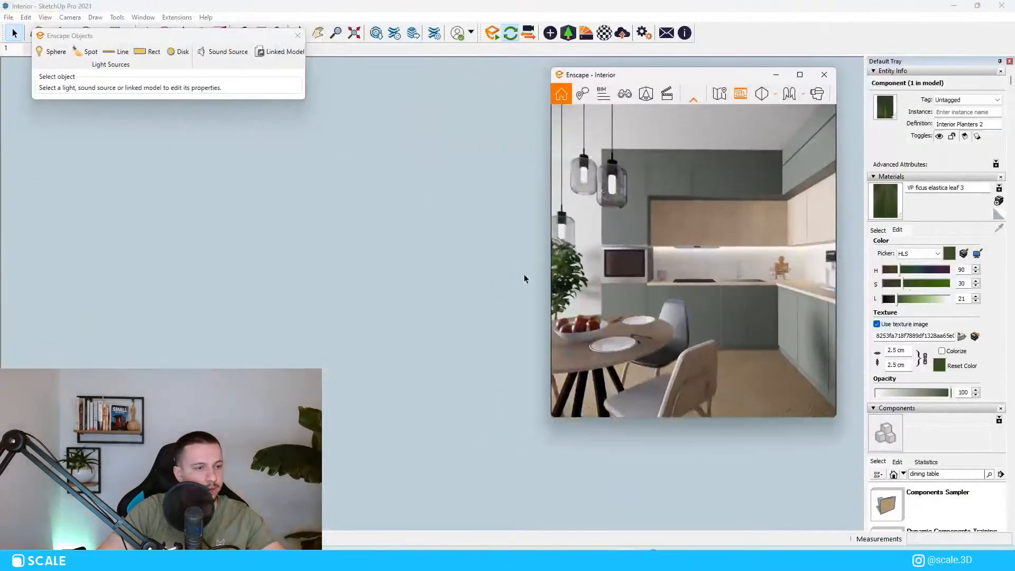
Move the potted plant slightly farther along the floor, away from the oven cabinet.
scroll(430, 380, "down", 8)
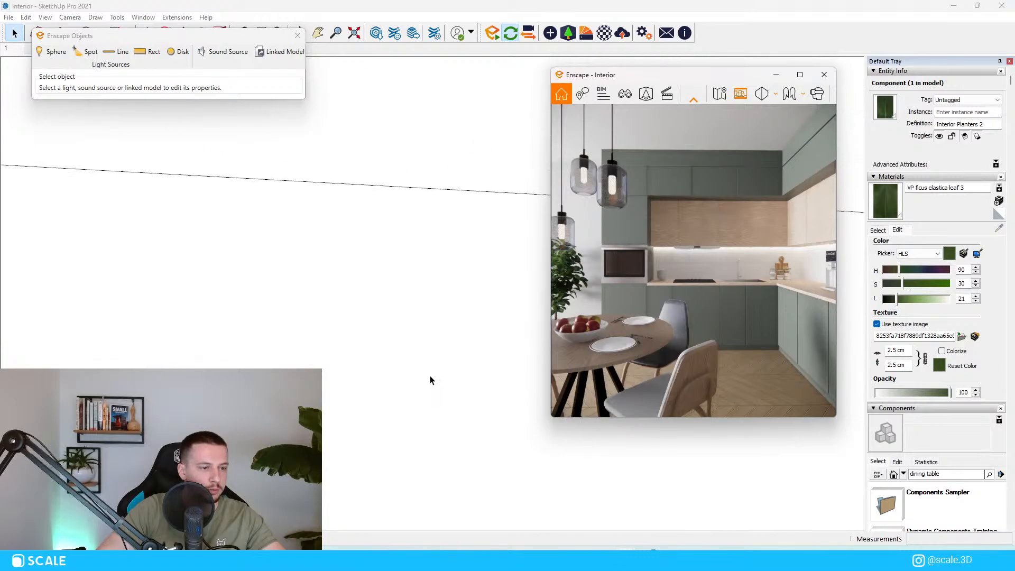
middle_click_drag(152, 358, 342, 398)
scroll(341, 397, "up", 5)
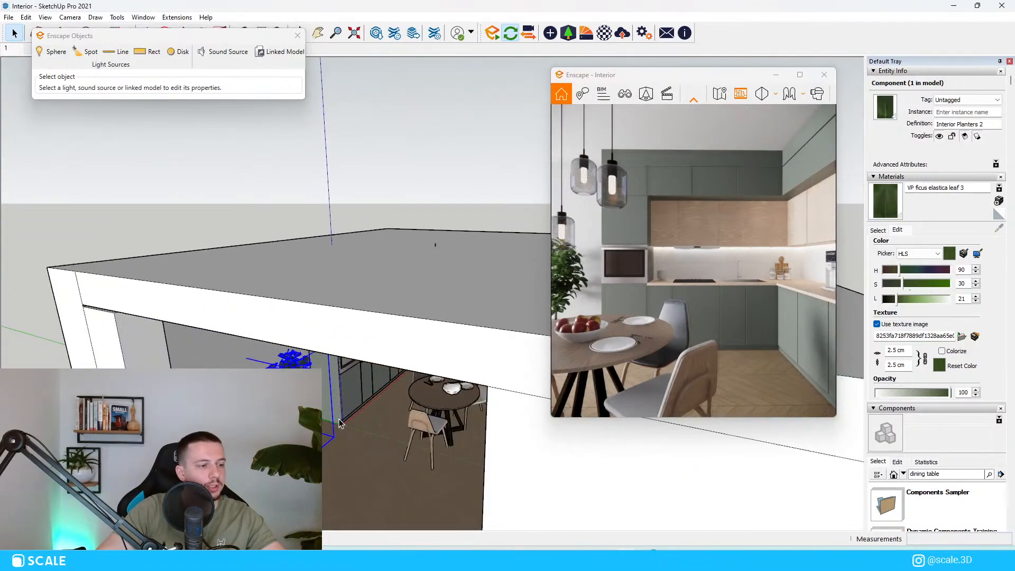
key("m")
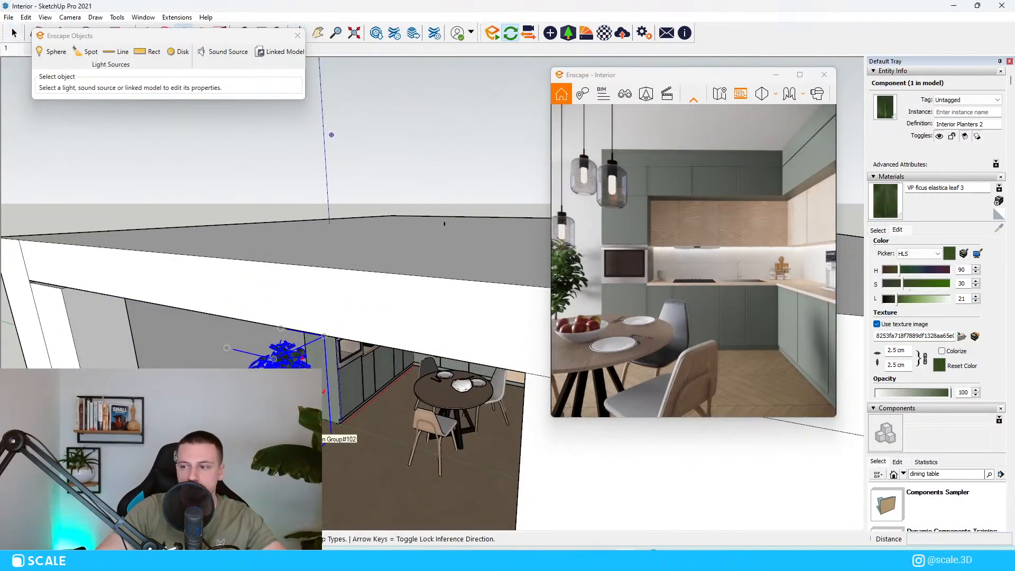
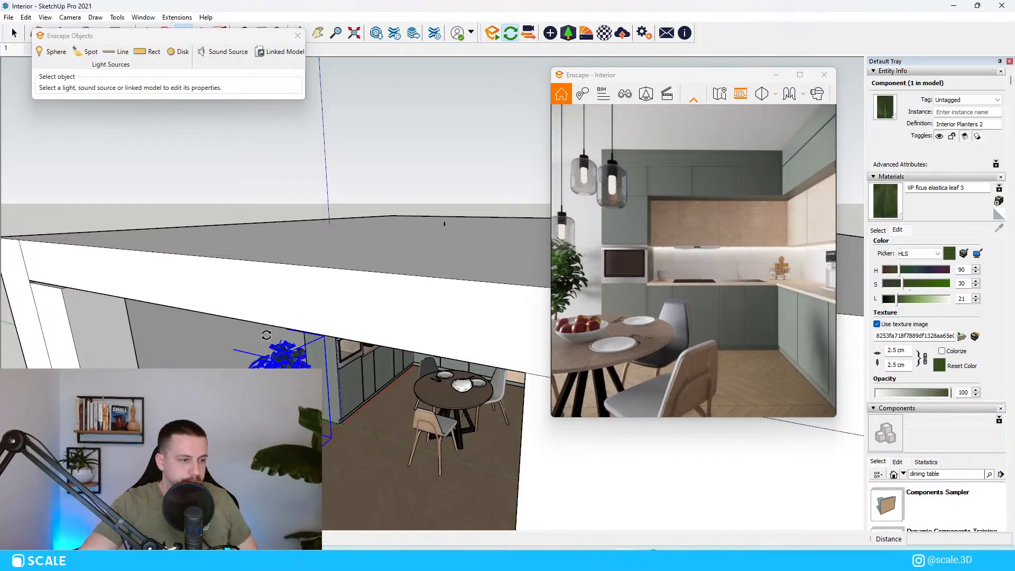
scroll(317, 454, "up", 2)
left_click(325, 384)
key("Escape")
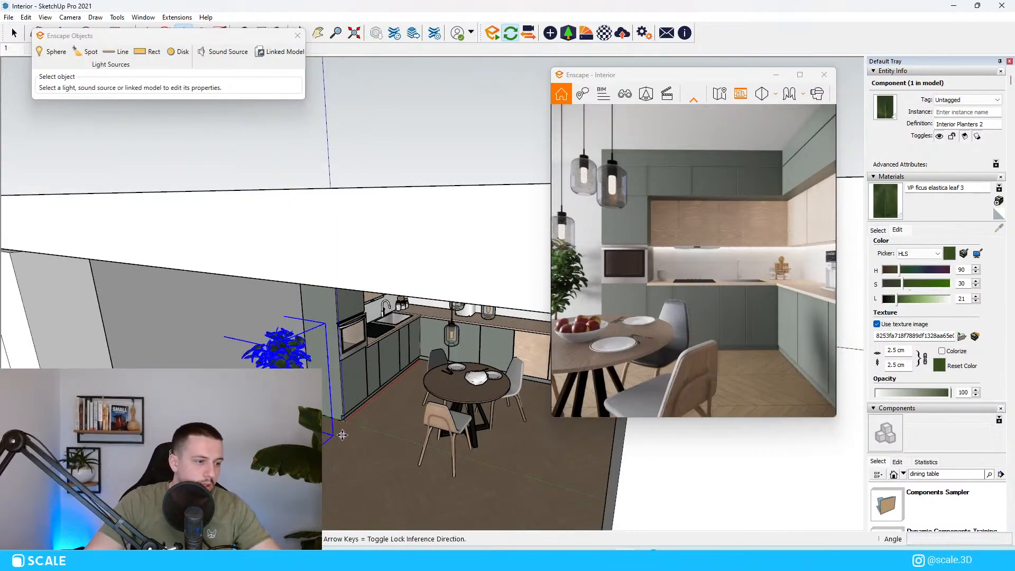
left_click(335, 440)
left_click(322, 446)
scroll(322, 446, "up", 6)
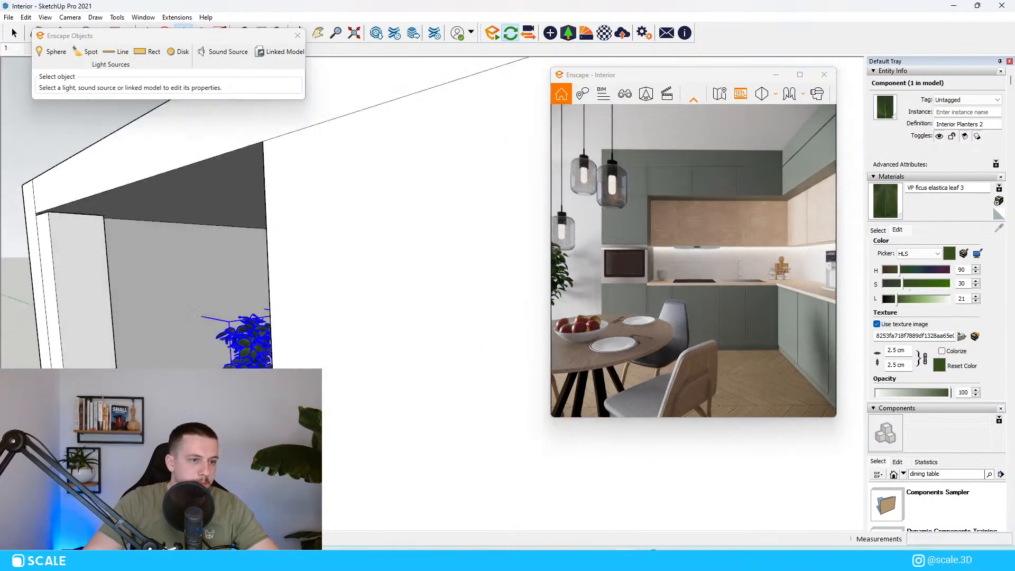
Move the rectangular Enscape light outside the room about 144.1 cm so it sits in front of the window opening.
scroll(254, 401, "down", 6)
middle_click_drag(254, 402, 267, 423)
key("space")
scroll(254, 402, "down", 1)
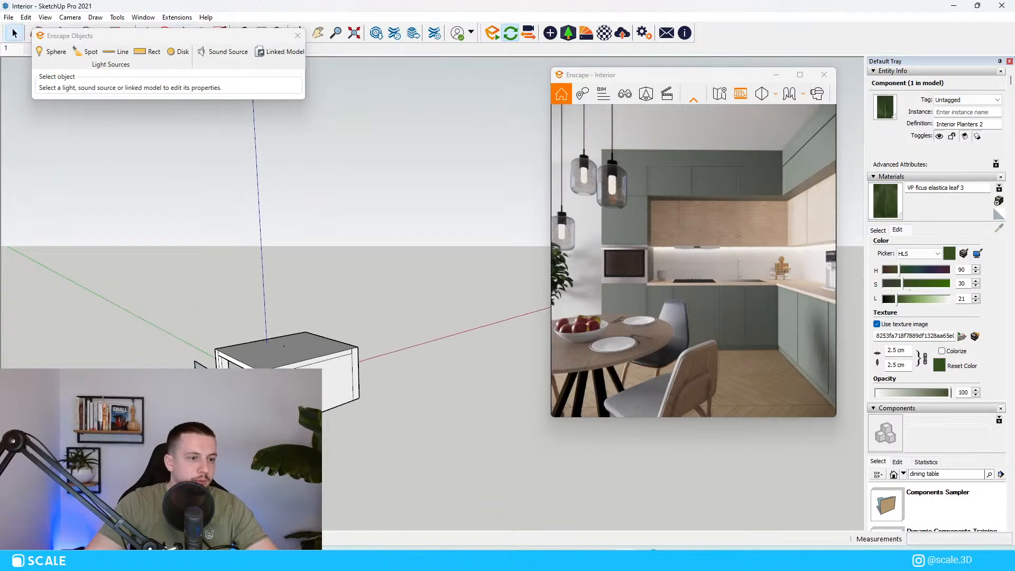
scroll(238, 412, "up", 6)
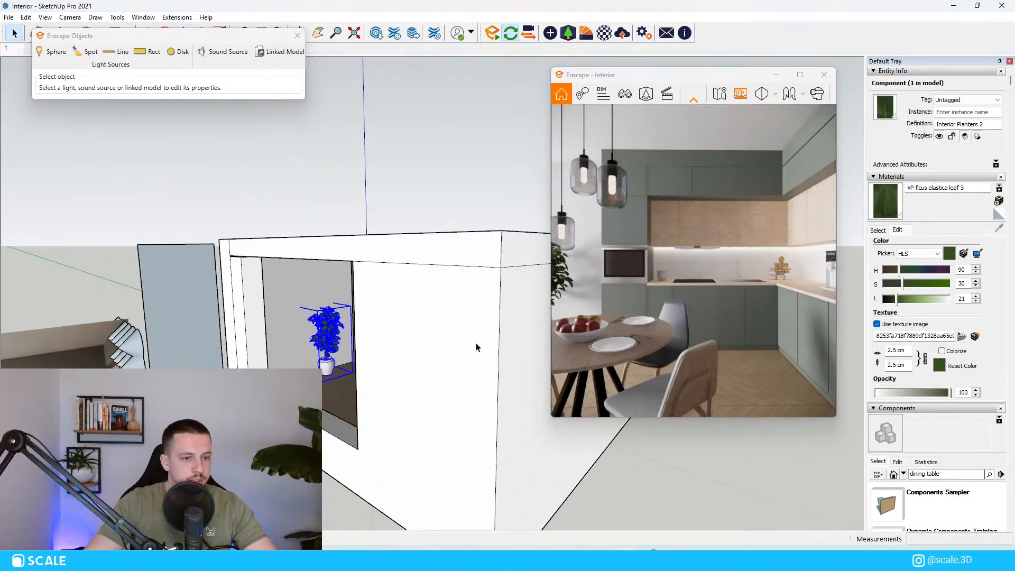
middle_click_drag(238, 412, 246, 439)
left_click(188, 380)
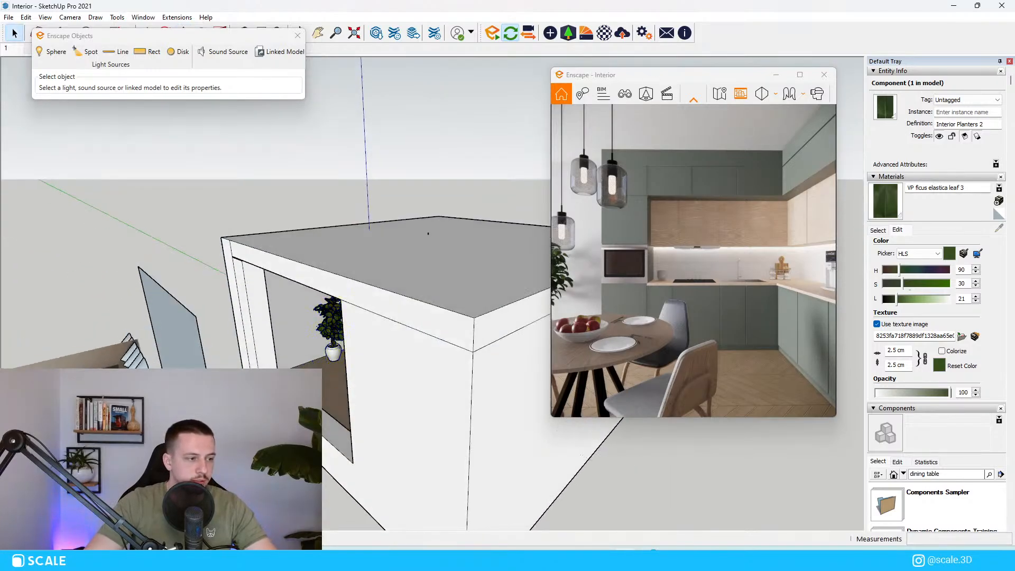
key("m")
left_click(187, 381)
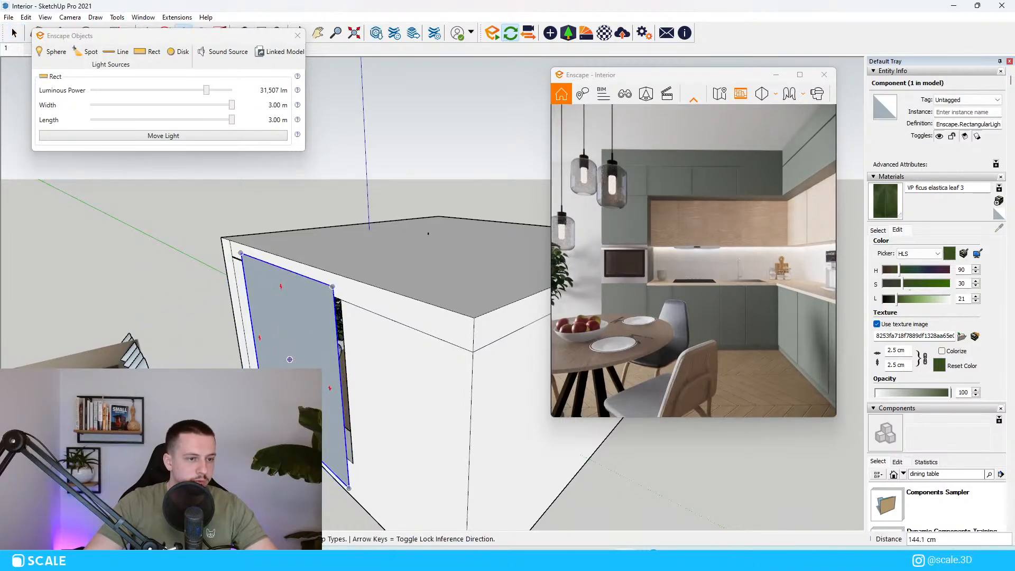
left_click(297, 316)
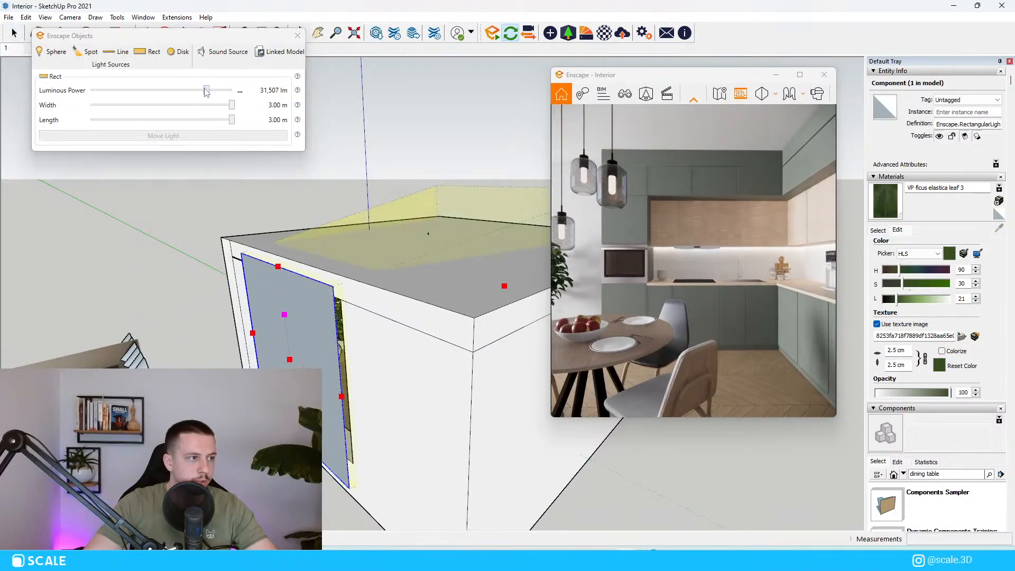
Raise the rectangular light's luminous power to about 189,845 lm and the outdoor spot lights' luminous intensity to about 38,103 cd.
left_click_drag(207, 92, 226, 90)
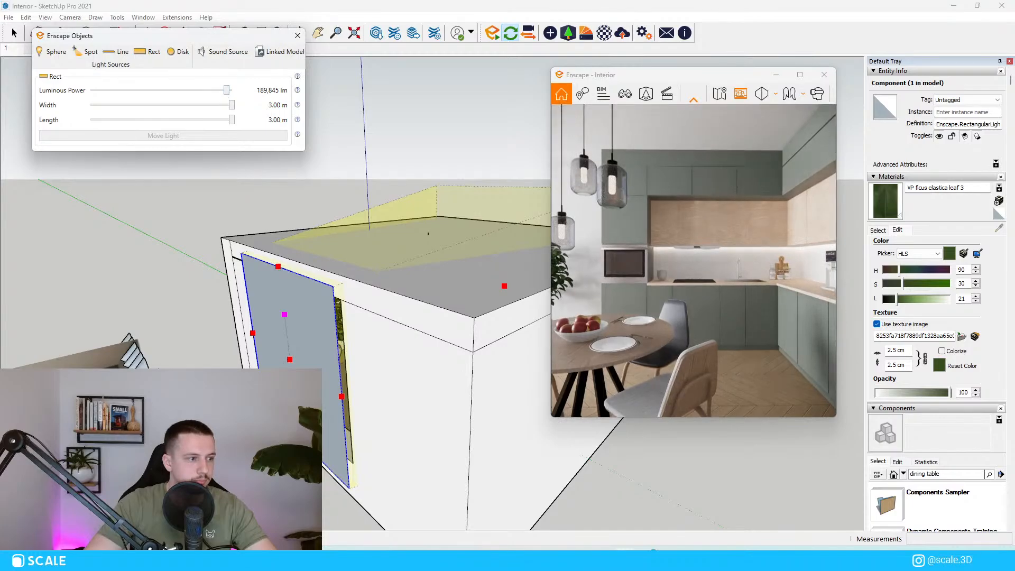
left_click(138, 359)
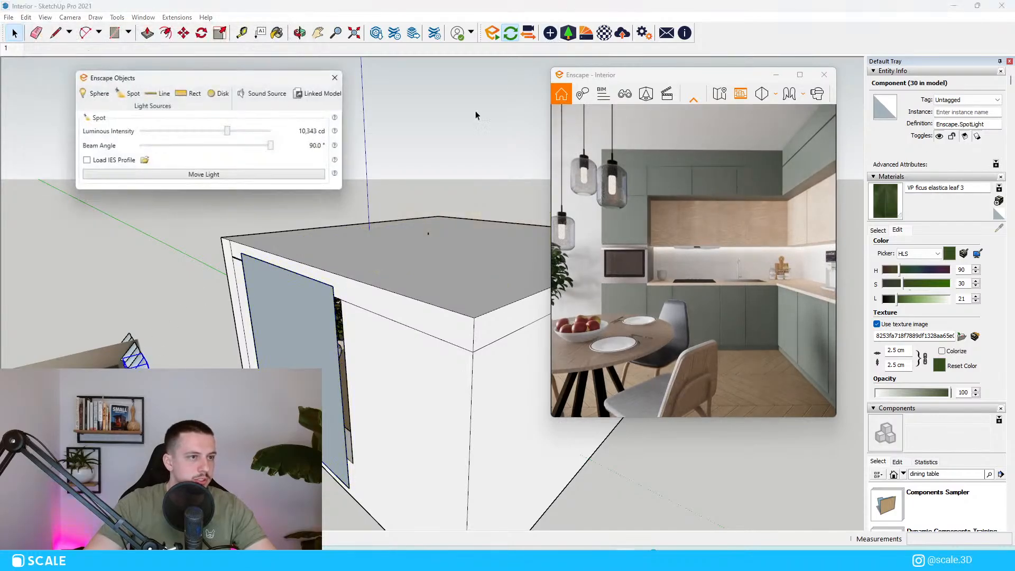
left_click_drag(228, 132, 241, 132)
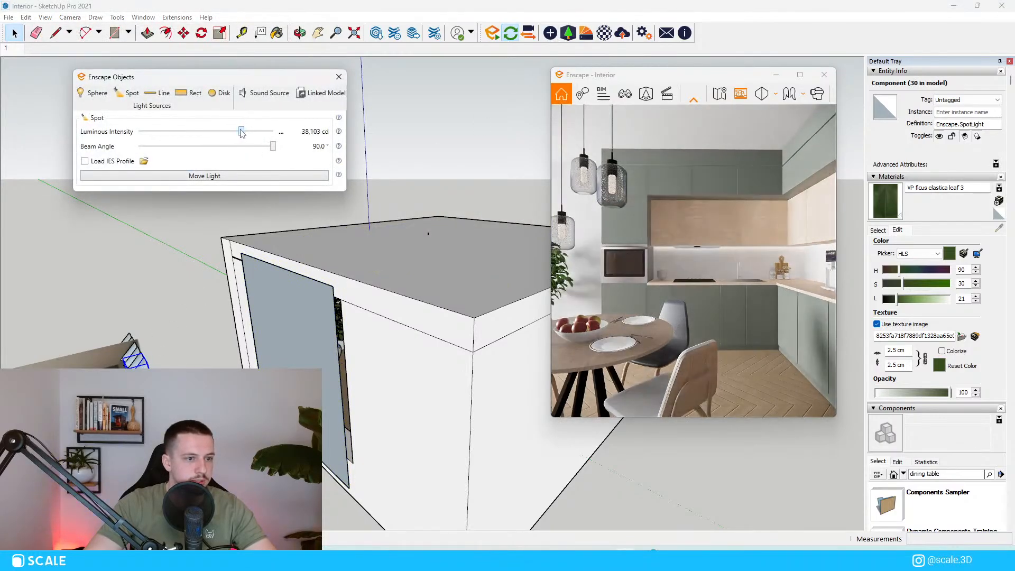
Enlarge the Enscape render window to full size and set the rendering quality to Ultra in Visual Settings.
left_click(800, 75)
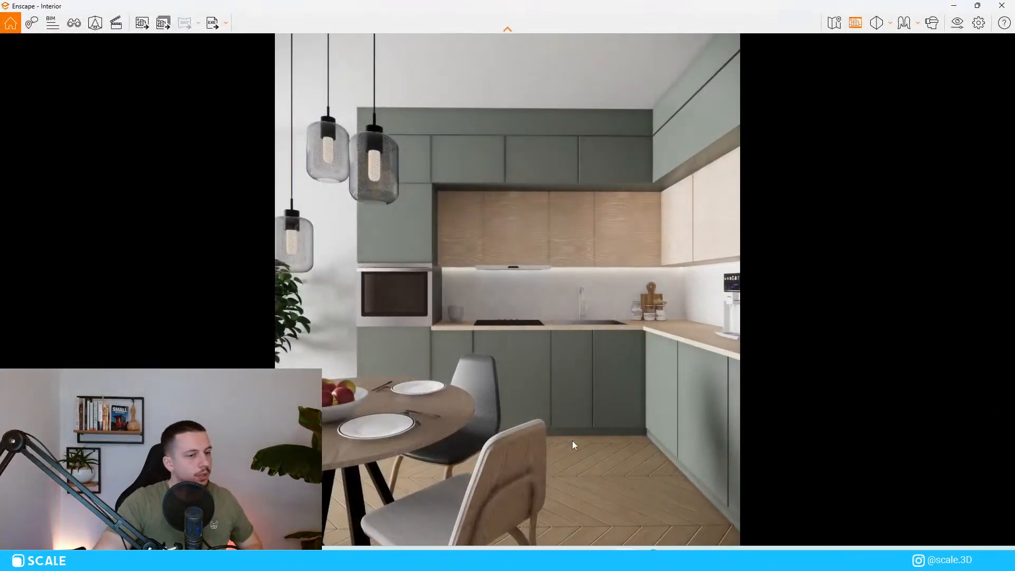
left_click(958, 22)
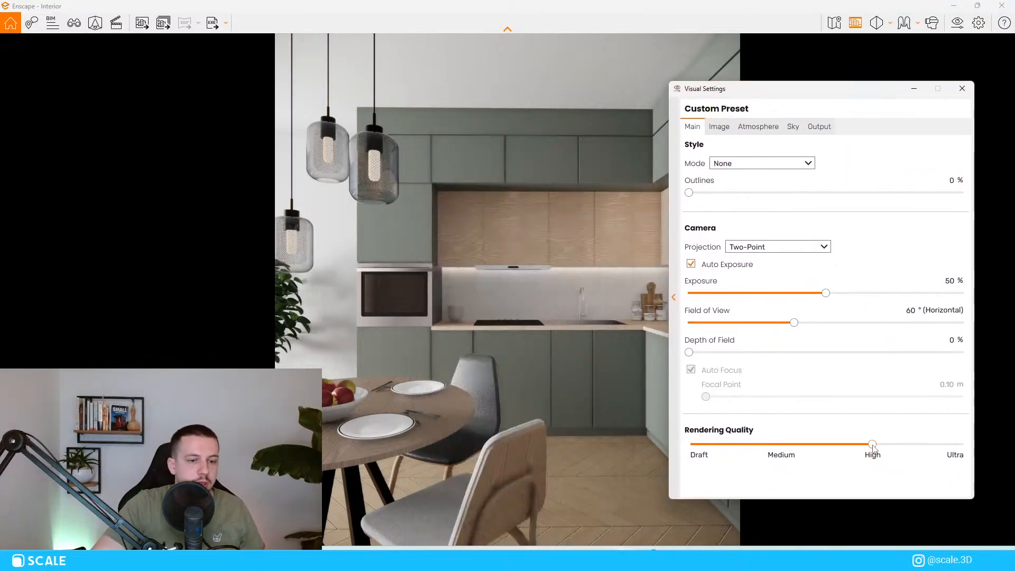
left_click_drag(872, 445, 962, 444)
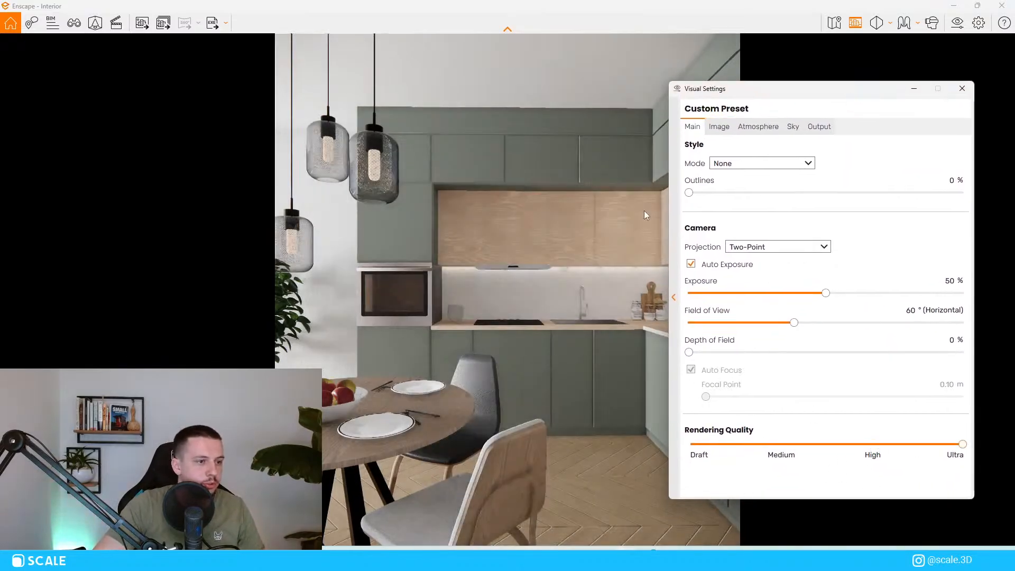
Turn off Auto Contrast, set Highlights to 75%, Shadows to 15% and Saturation to 107%, and reset the Color Temperature to its default.
left_click(719, 126)
left_click(747, 165)
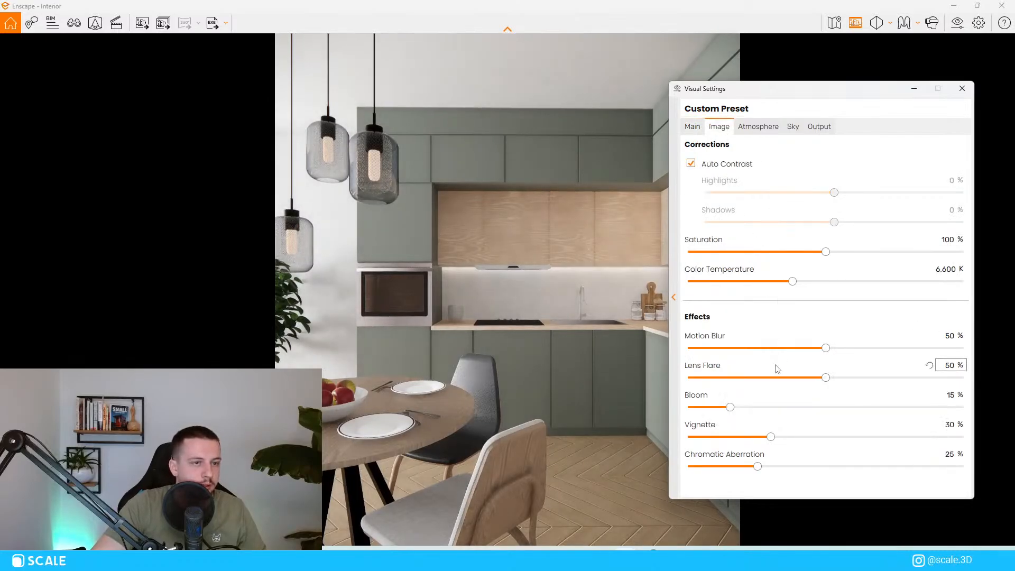
left_click(738, 165)
left_click_drag(834, 192, 889, 192)
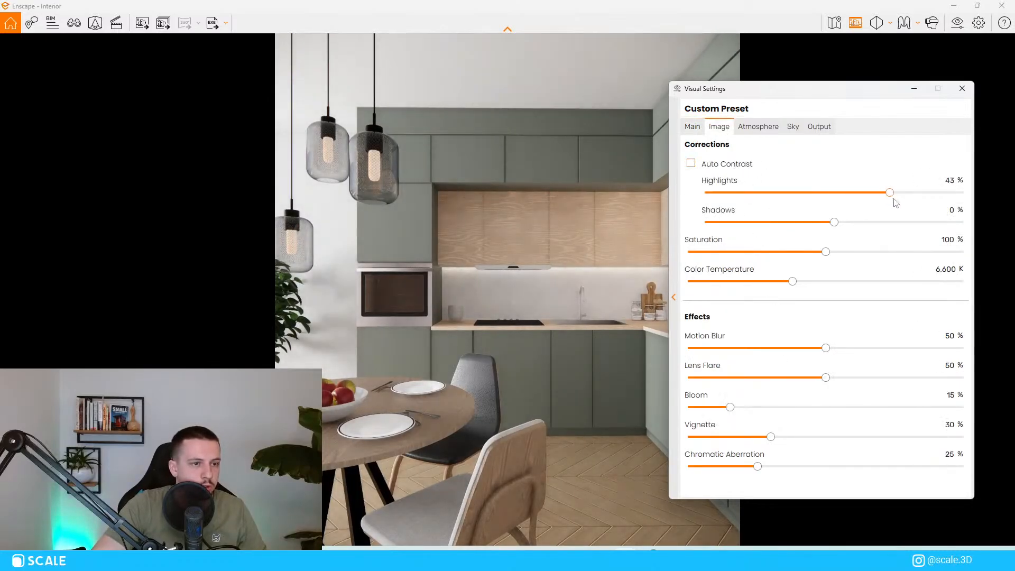
left_click_drag(834, 222, 902, 226)
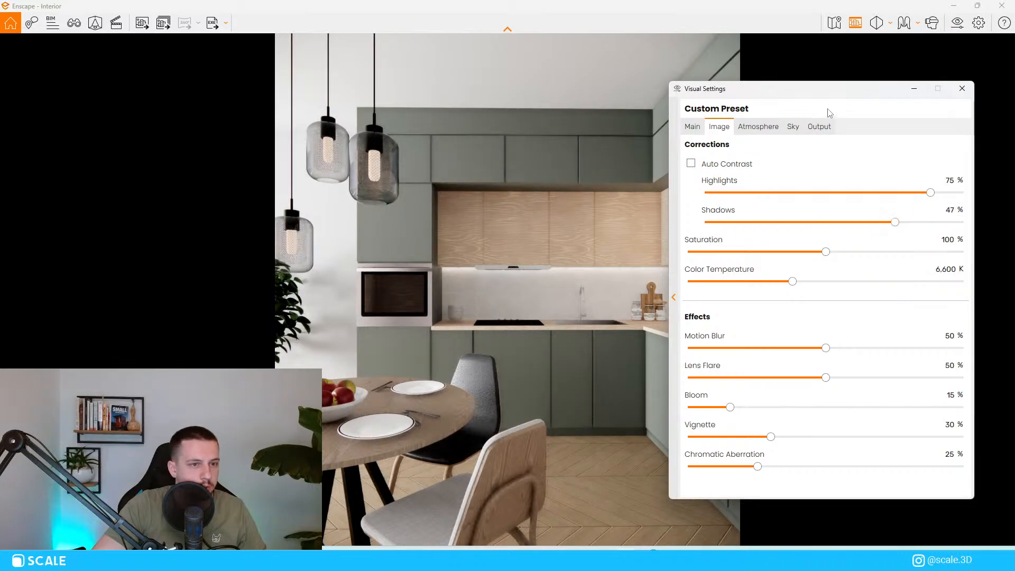
left_click_drag(827, 88, 852, 90)
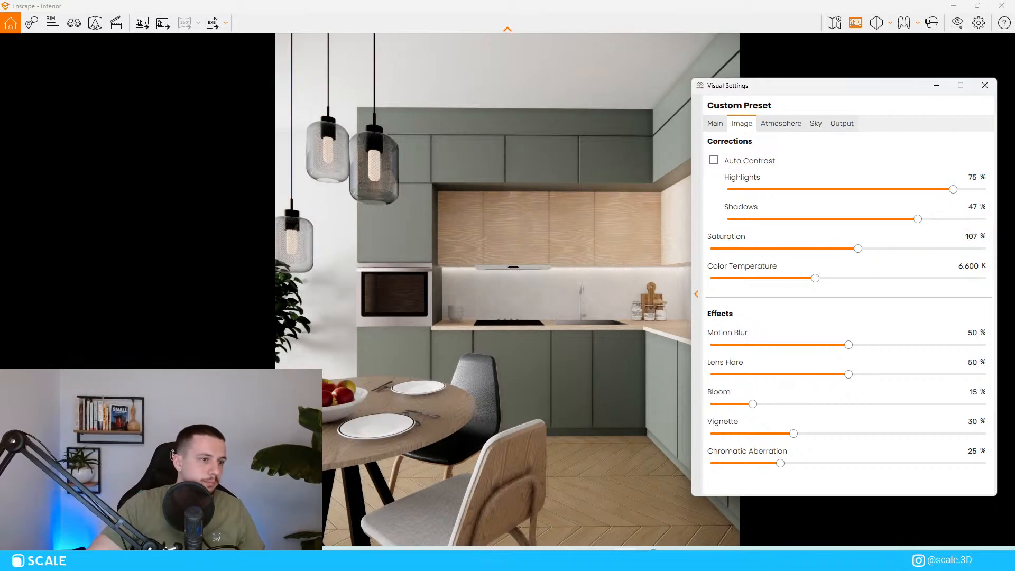
left_click_drag(917, 220, 874, 225)
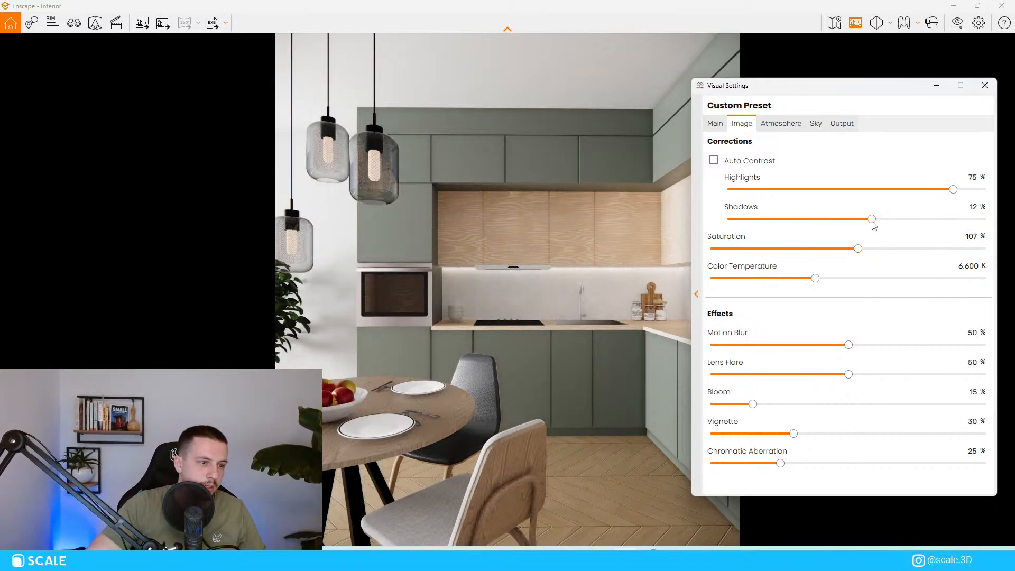
left_click_drag(815, 278, 775, 281)
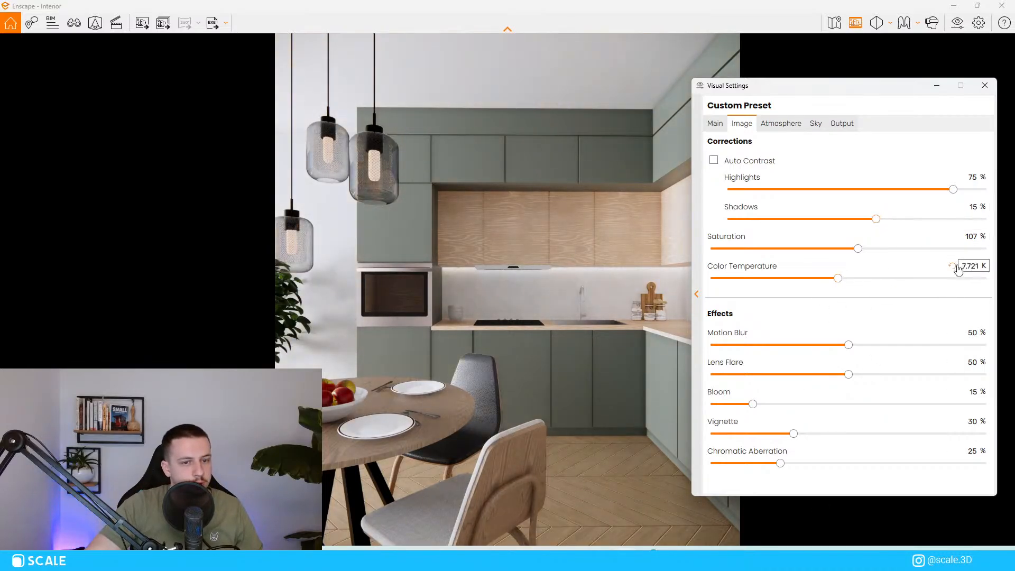
left_click(952, 265)
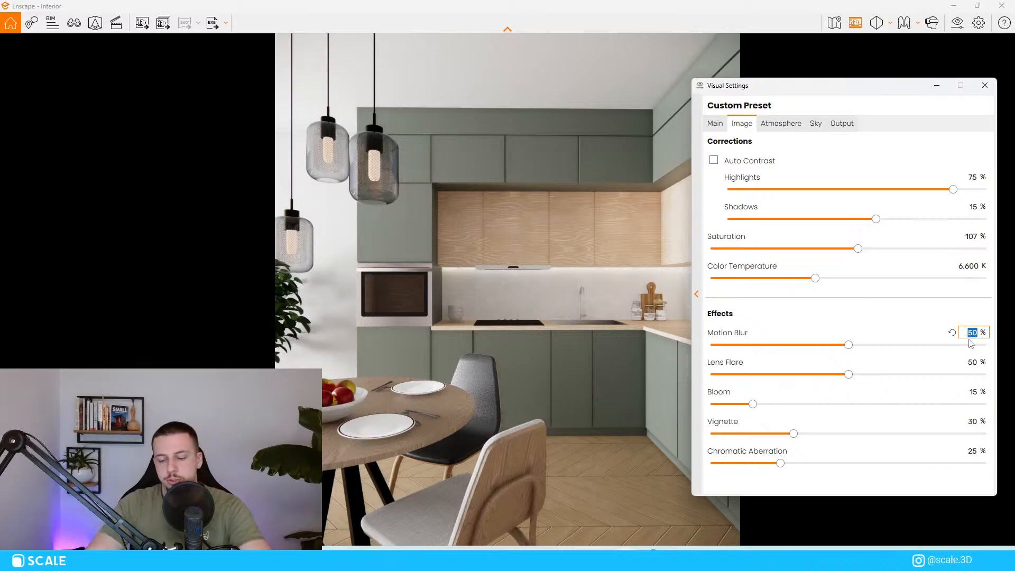
Set Motion Blur, Lens Flare, Bloom and Chromatic Aberration to 0% and Vignette to 15%.
type("0")
left_click(975, 362)
type("0")
left_click(975, 392)
type("0")
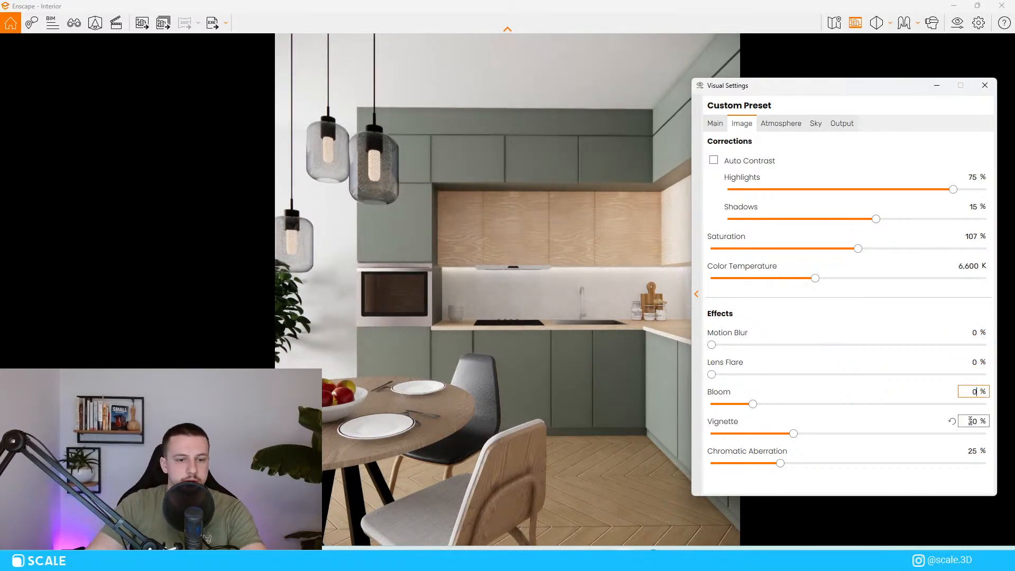
left_click(973, 451)
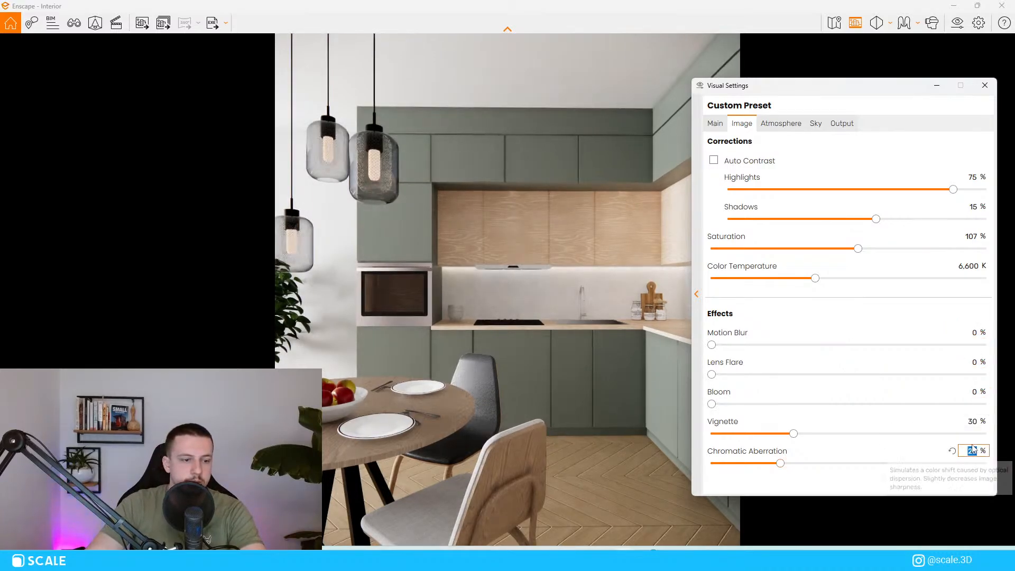
type("0")
key("Return")
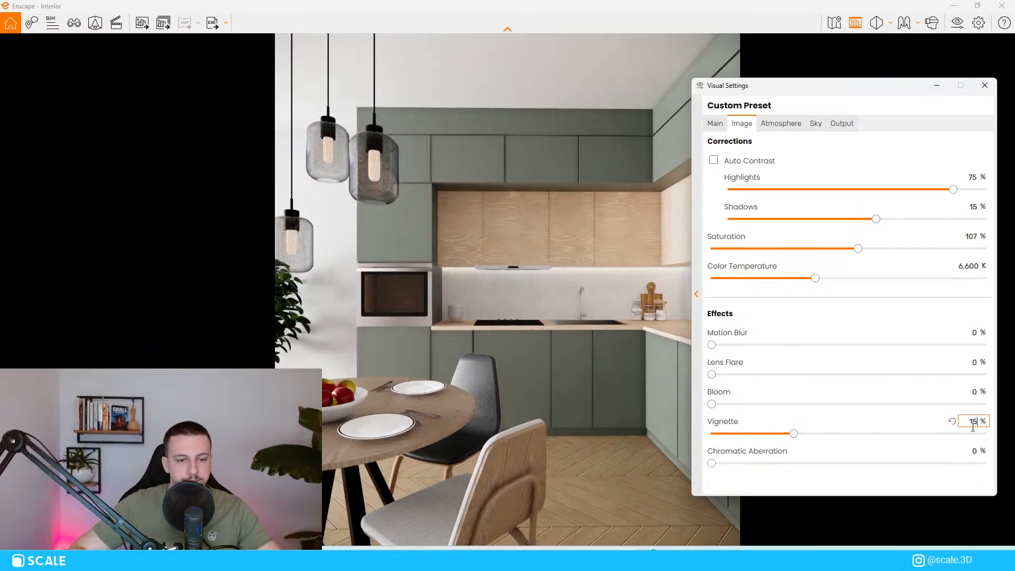
key("Return")
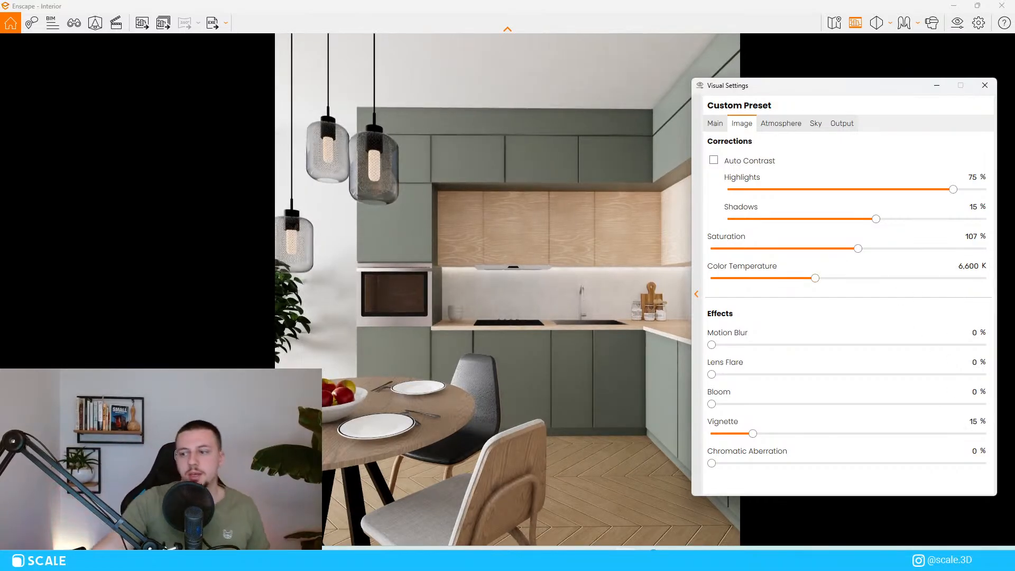
Set the atmosphere's Night Sky Brightness and Shadow Sharpness to 0%, and raise Ambient Brightness to its maximum.
left_click(779, 124)
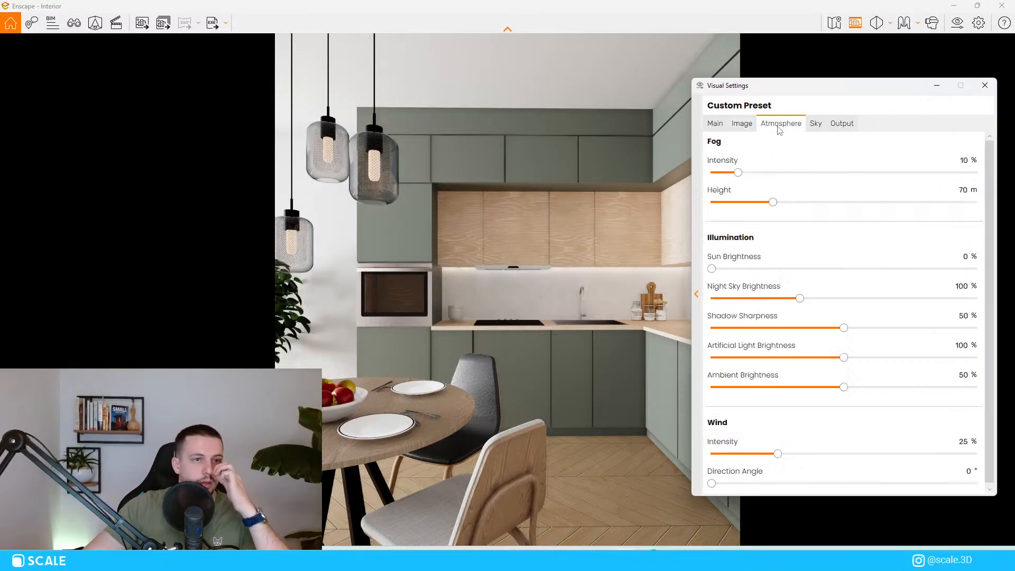
left_click_drag(800, 299, 703, 300)
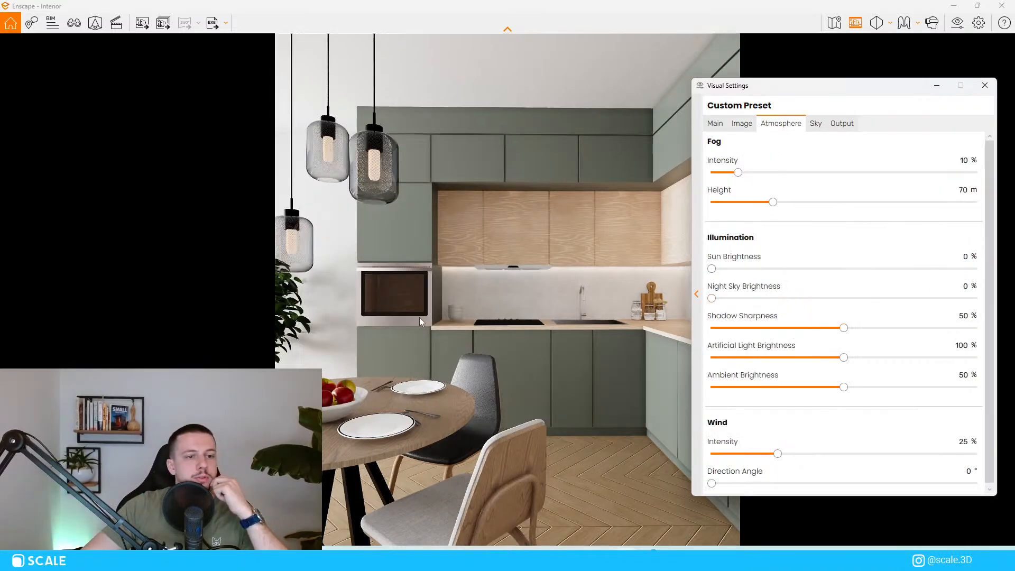
left_click_drag(843, 328, 237, 315)
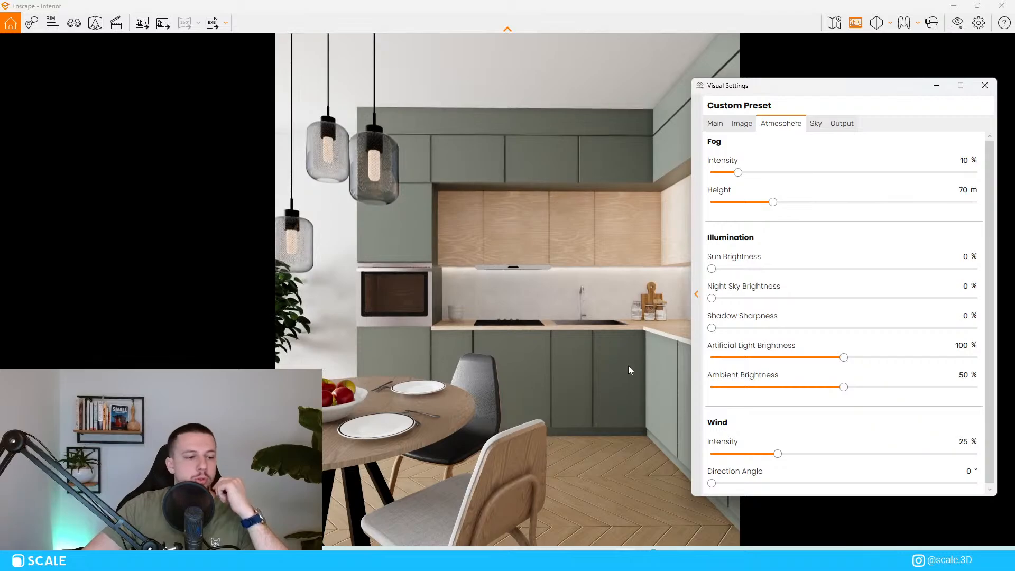
left_click_drag(755, 85, 759, 136)
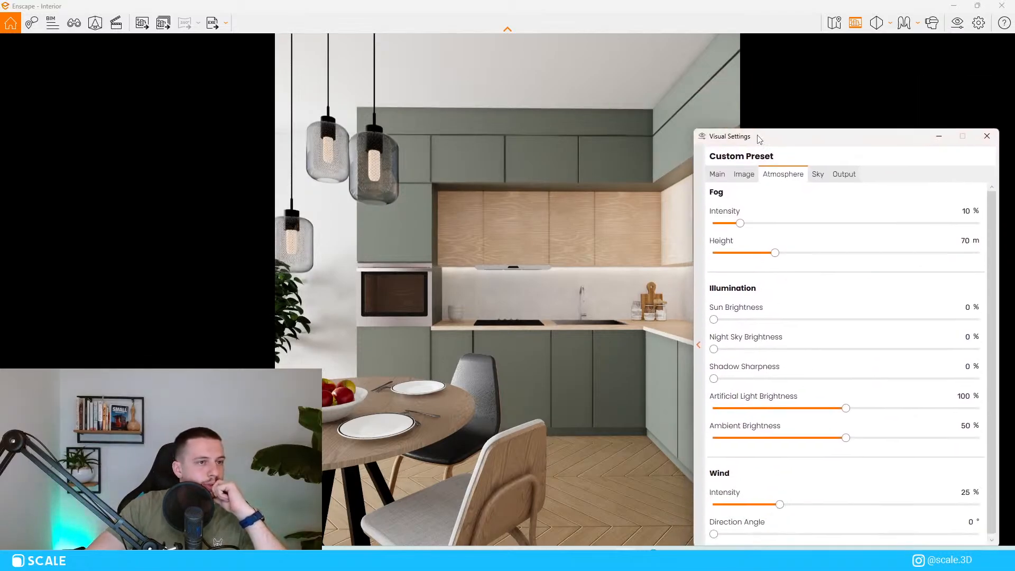
left_click_drag(848, 440, 978, 439)
Check the Sky settings, close Visual Settings to examine the full-size render, and return to the SketchUp model.
left_click(820, 175)
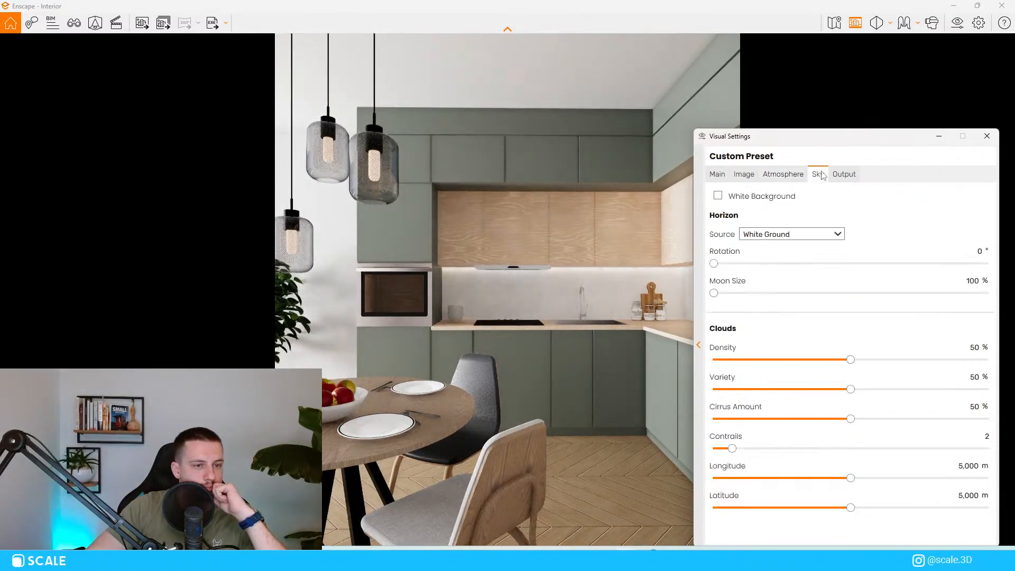
left_click(986, 136)
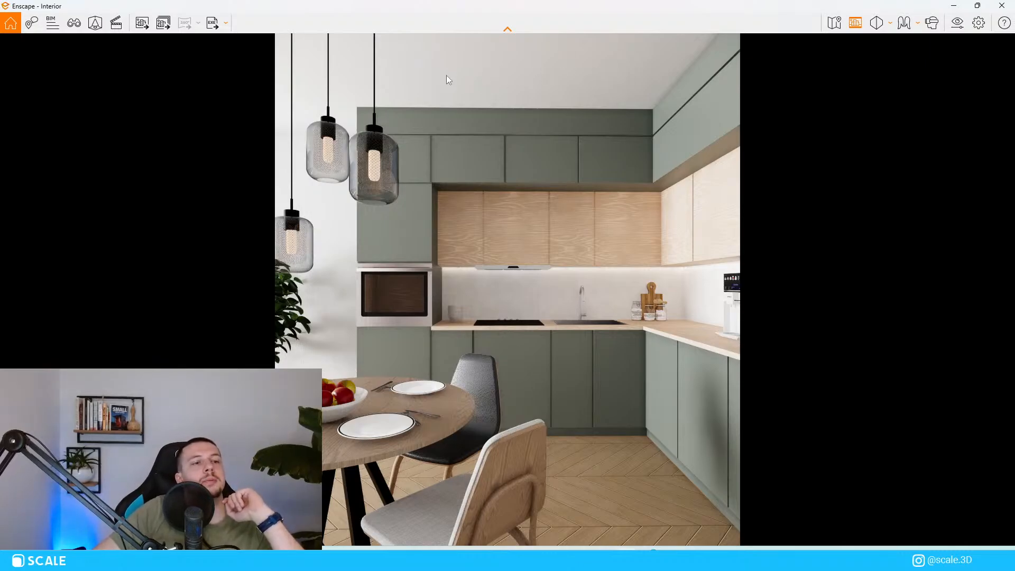
left_click(952, 5)
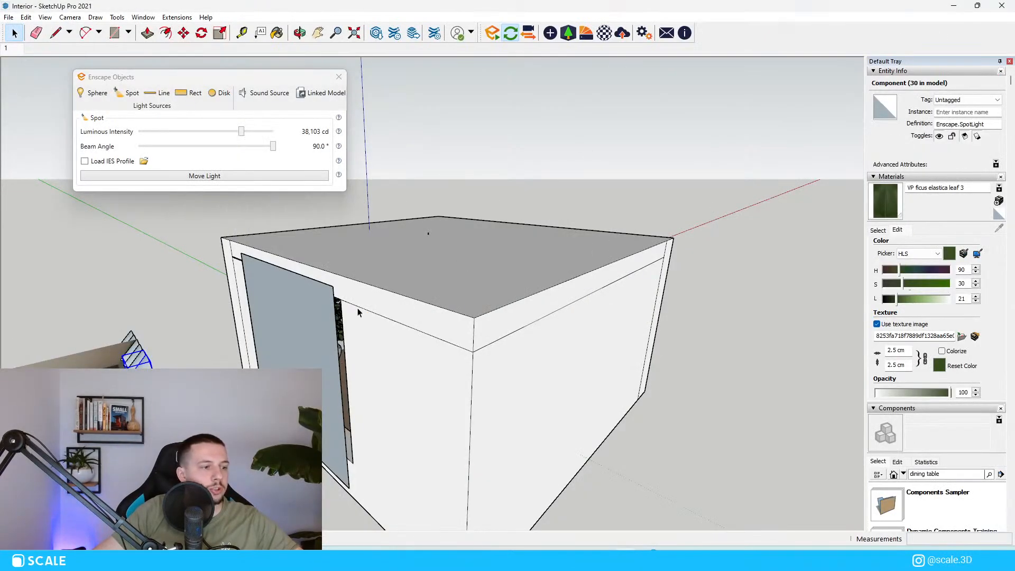
Sample the pendant bulb's material, set its self-illumination luminance to 15,091 cd/m², and check the lamps in the Enscape view.
scroll(357, 307, "up", 10)
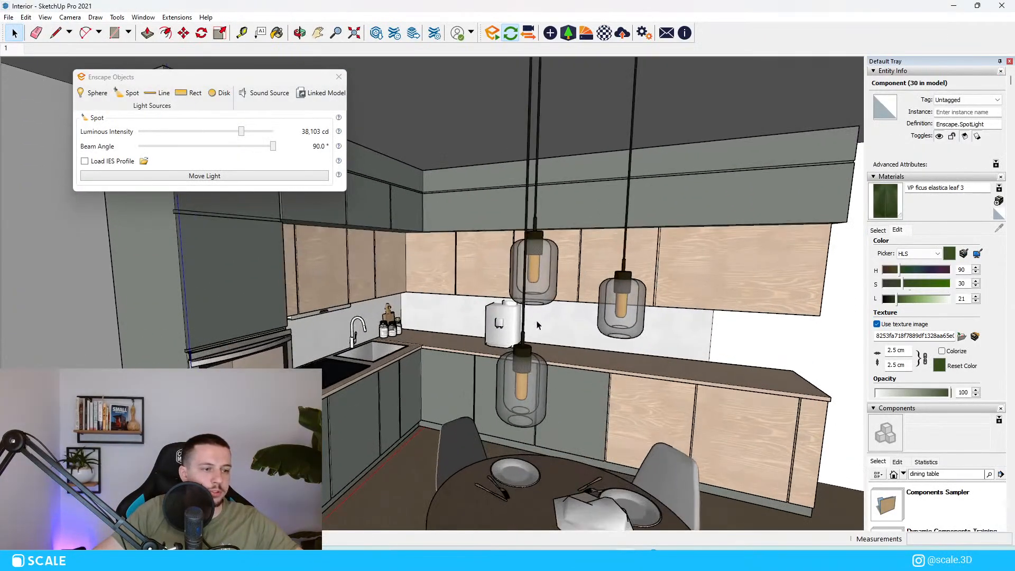
scroll(537, 325, "up", 3)
middle_click_drag(521, 314, 485, 281)
scroll(485, 280, "down", 4)
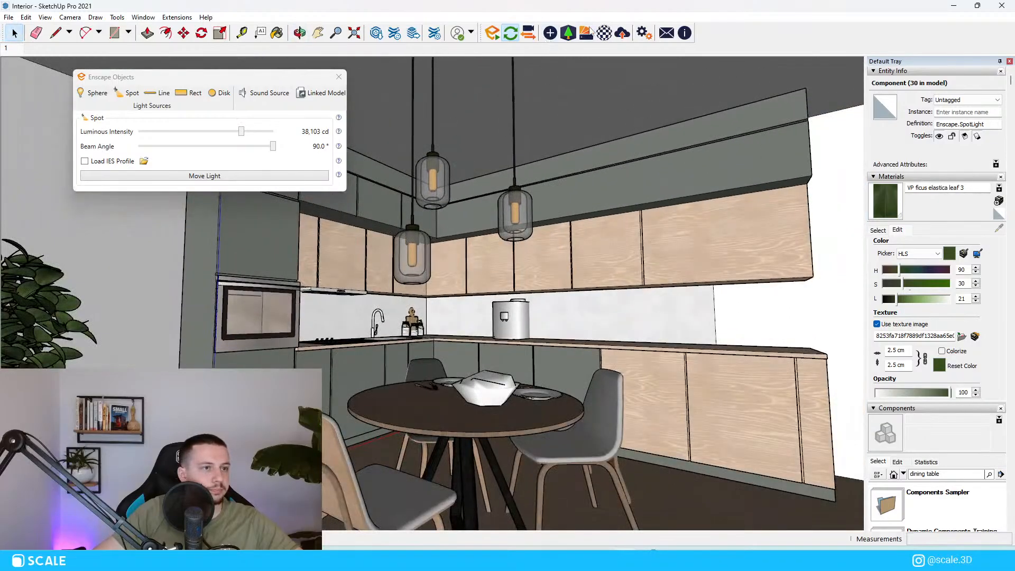
scroll(525, 211, "up", 8)
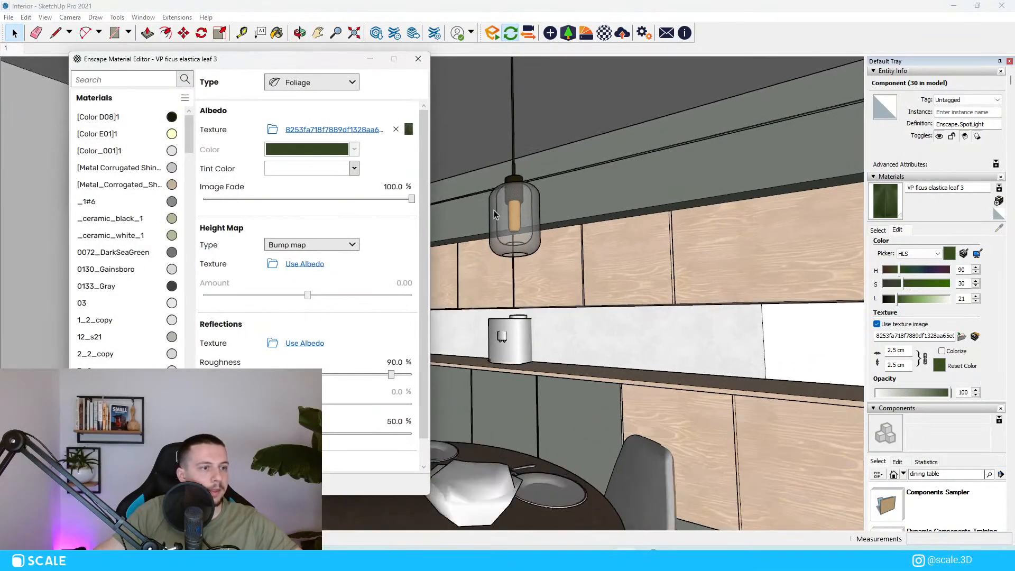
scroll(573, 271, "up", 8)
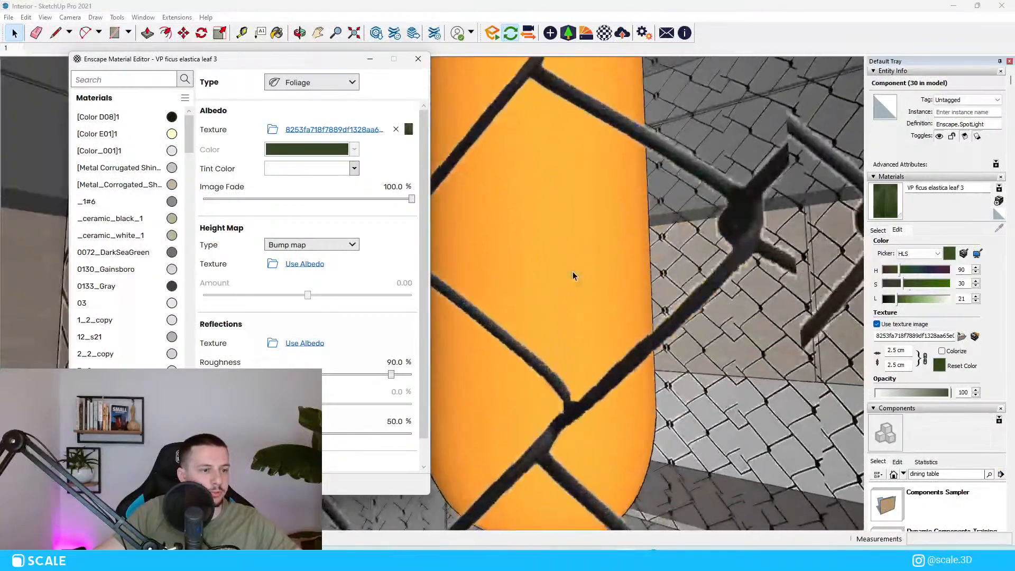
scroll(594, 207, "down", 1)
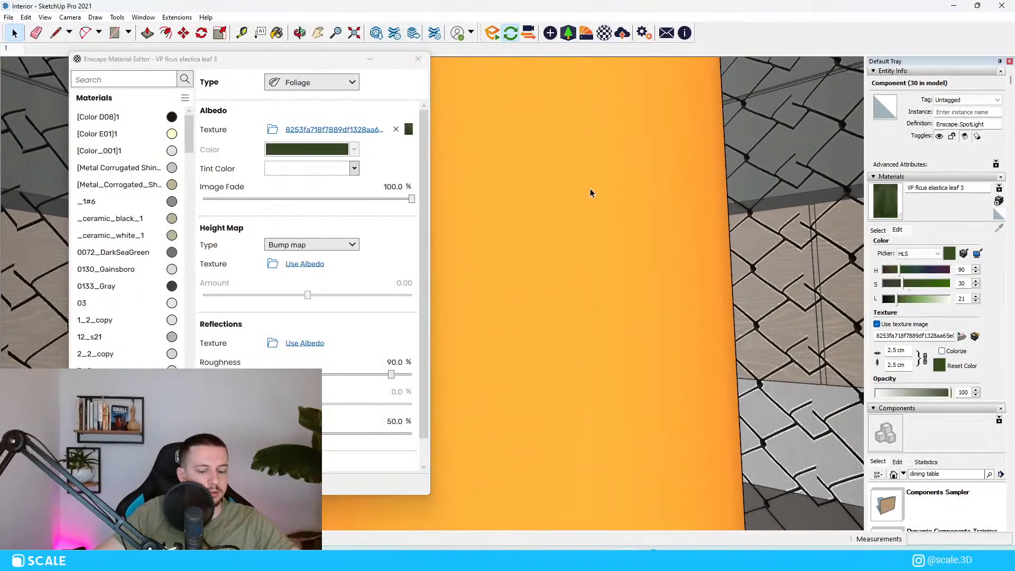
left_click(590, 188)
key("b")
left_click(586, 211, "alt")
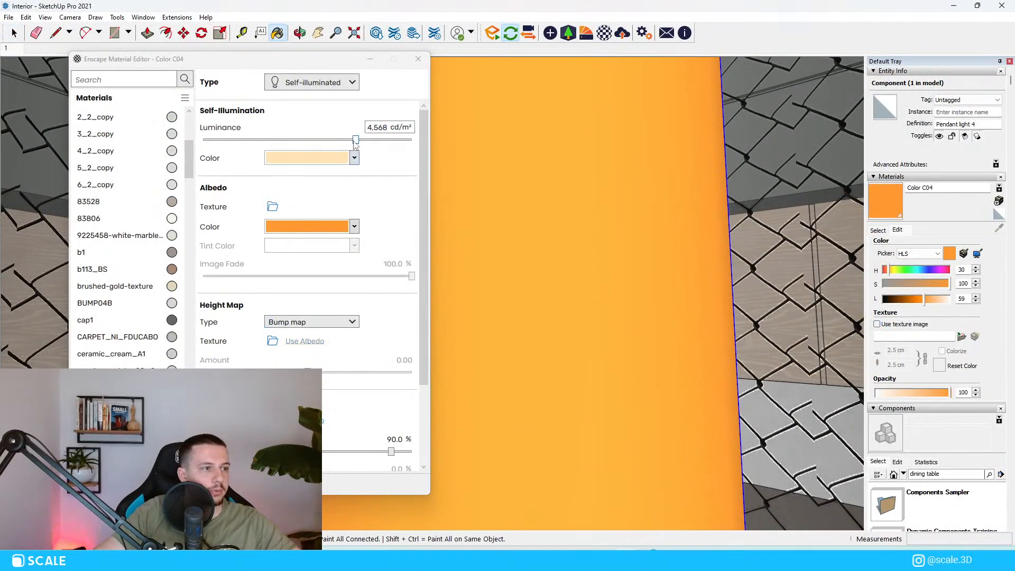
left_click_drag(354, 141, 377, 141)
left_click(611, 524)
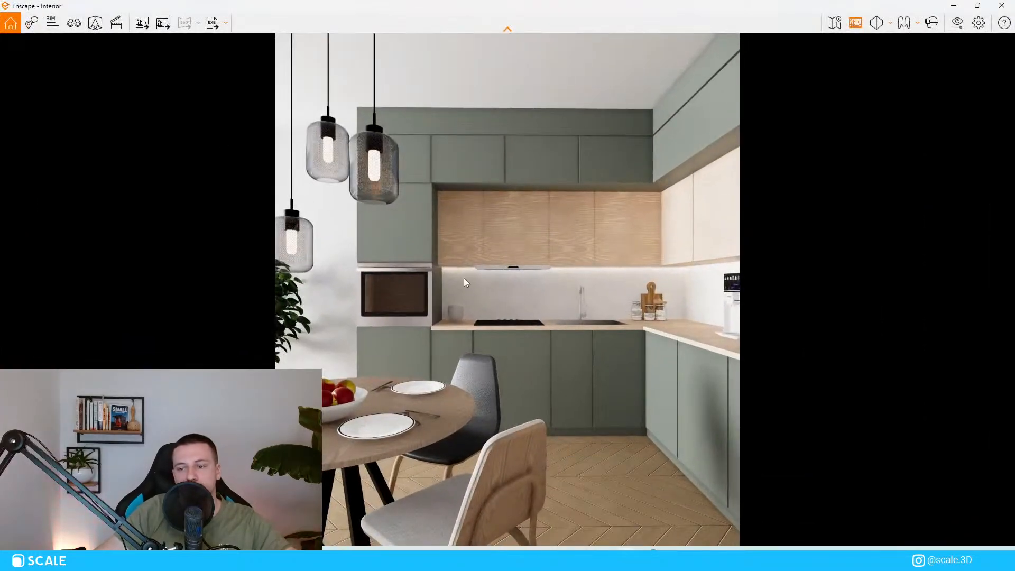
left_click(978, 5)
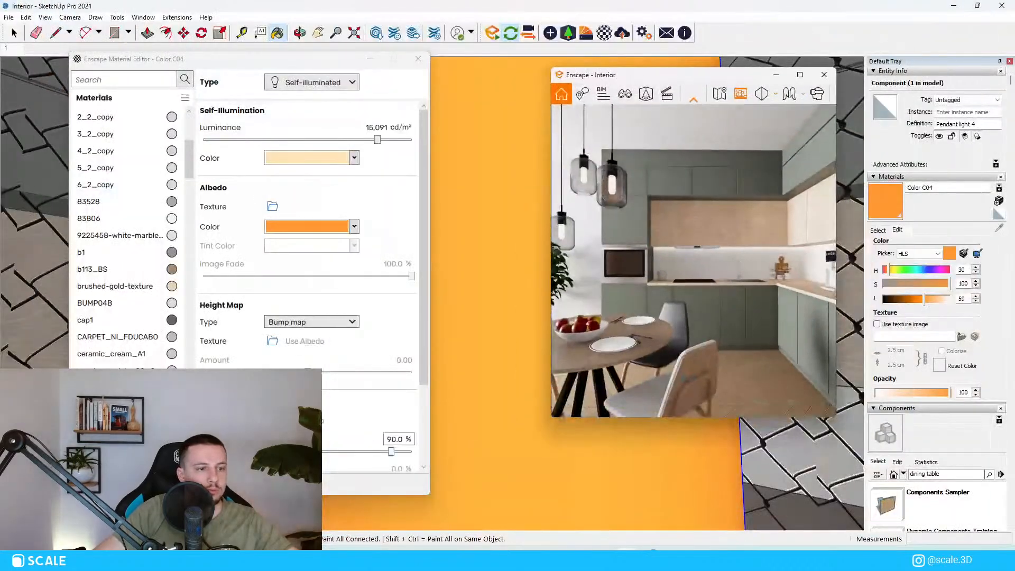
Search 3D Warehouse for "recessed lighting" and show the product results.
scroll(378, 217, "down", 3)
left_click(376, 32)
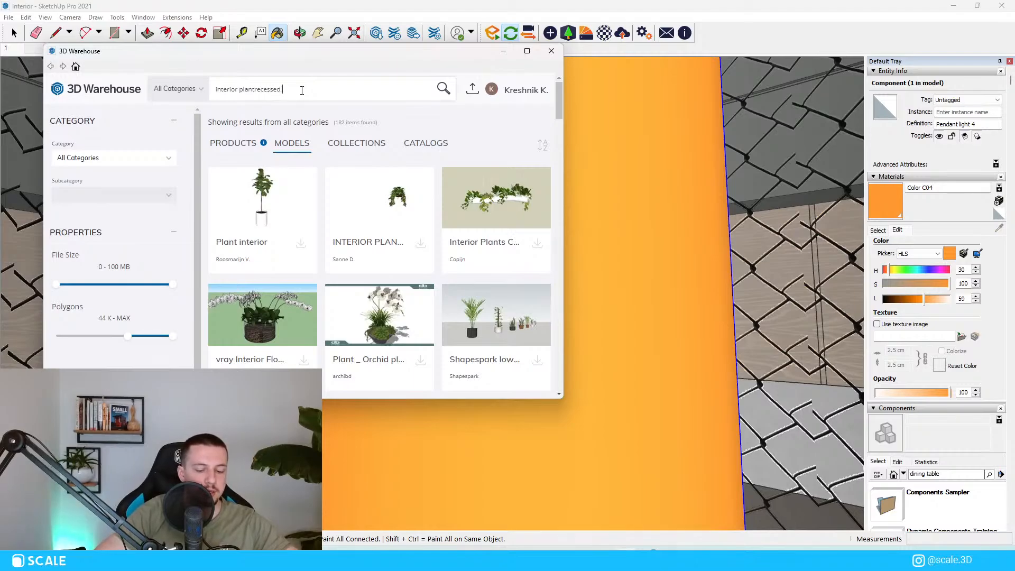
type("ting")
key("Return")
key("ctrl+a")
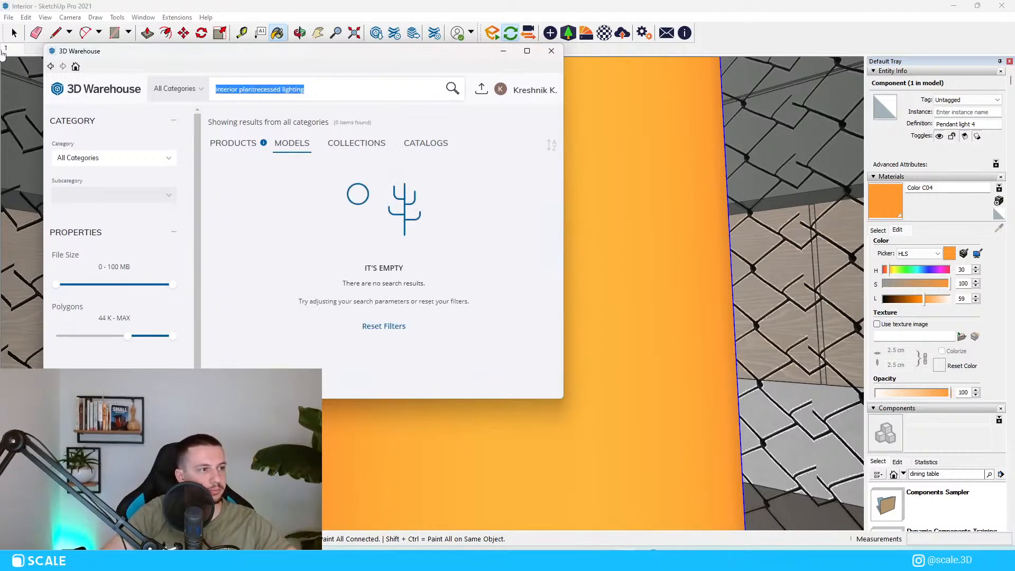
type("rece")
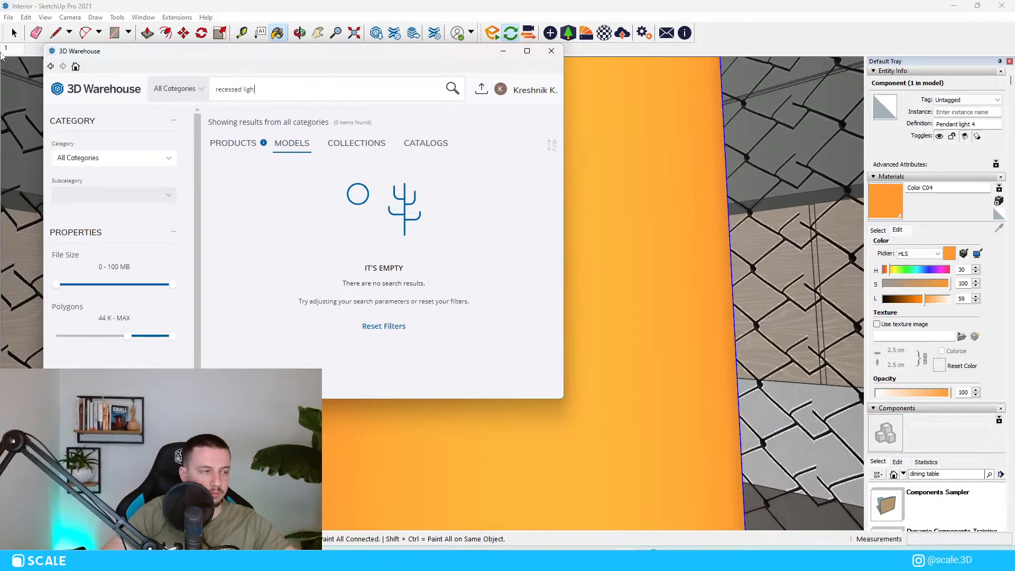
left_click(231, 142)
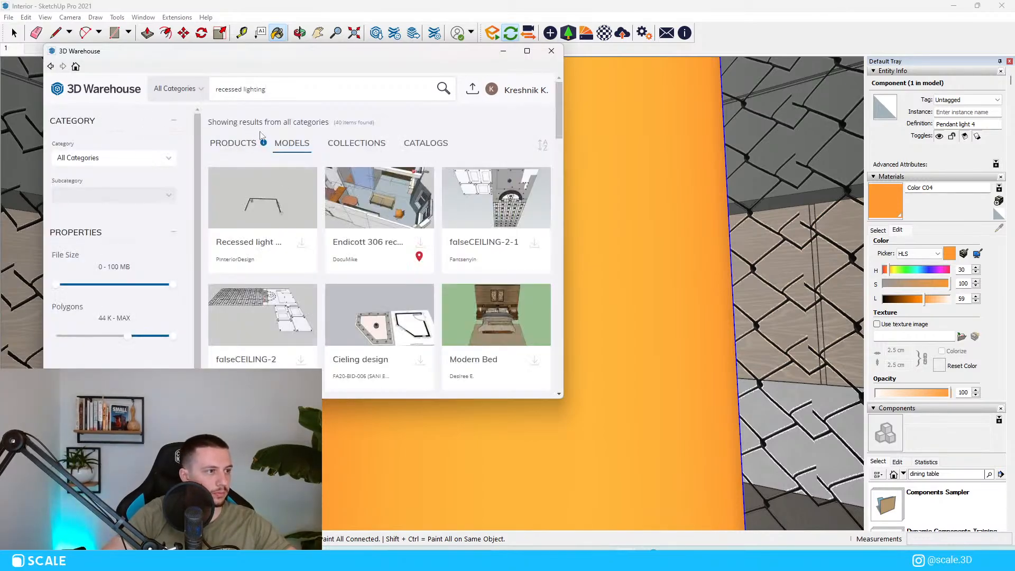
left_click(245, 144)
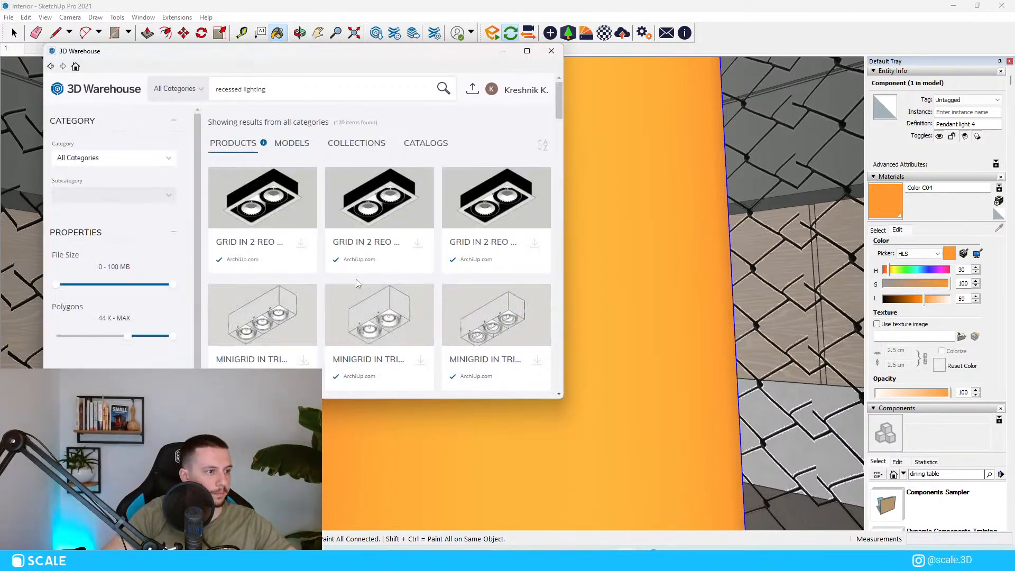
Find a single-lamp GRID IN TRIMLESS recessed light among the products and load it into the model.
scroll(438, 259, "down", 3)
scroll(423, 258, "down", 3)
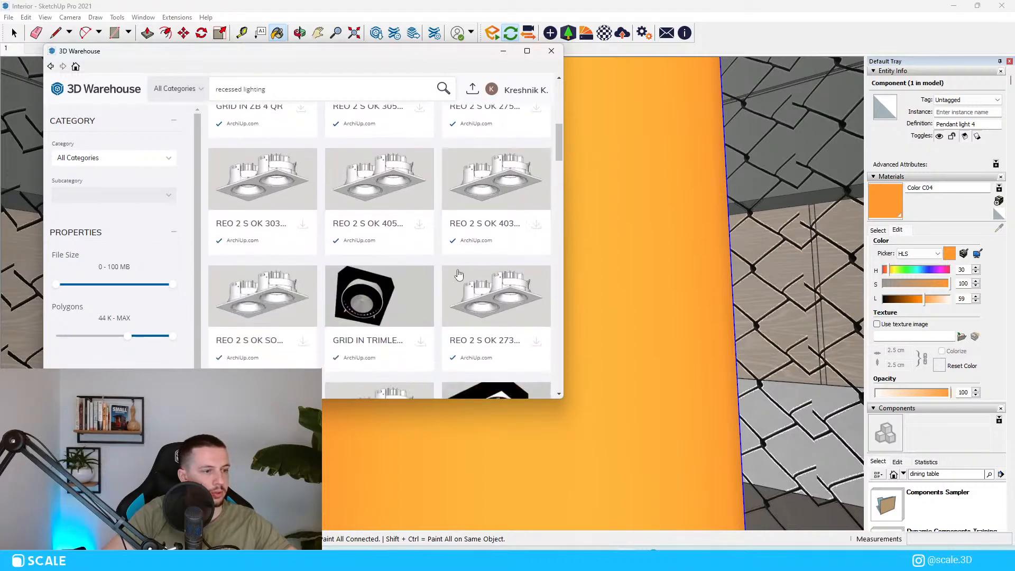
scroll(410, 262, "down", 6)
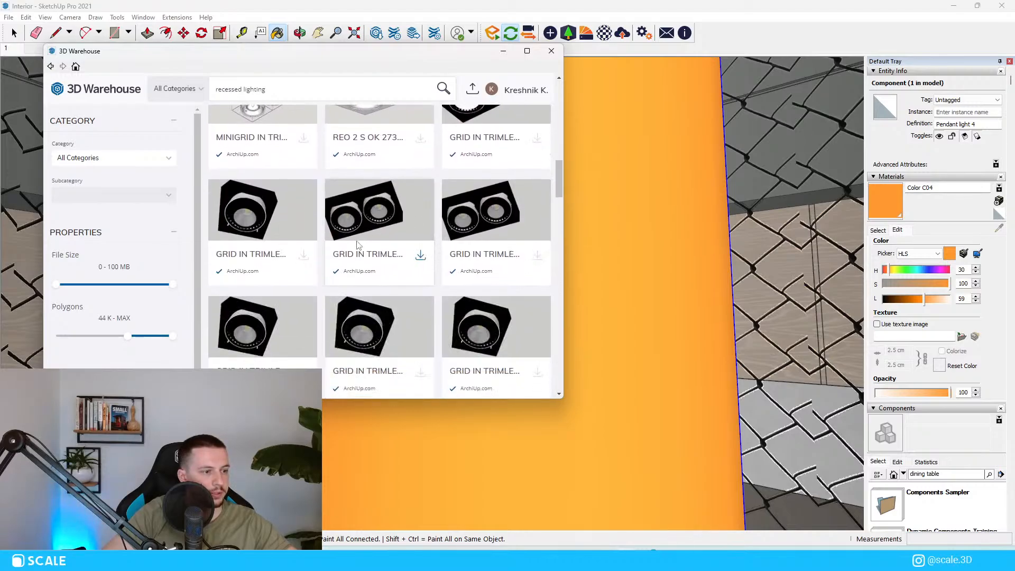
left_click(537, 168)
key("Return")
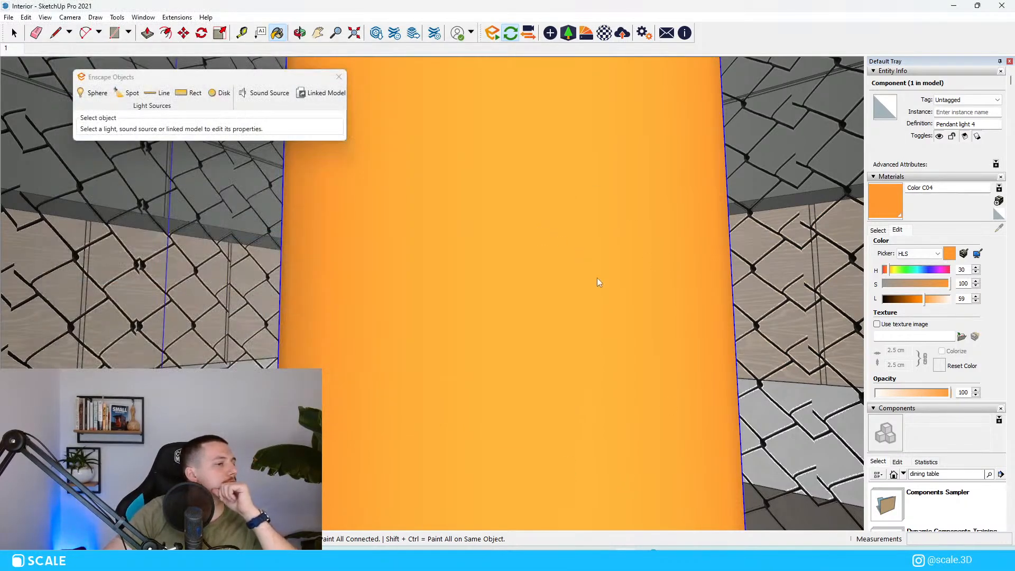
Place the recessed light on the kitchen ceiling near the corner where the upper cabinets meet.
scroll(598, 278, "down", 5)
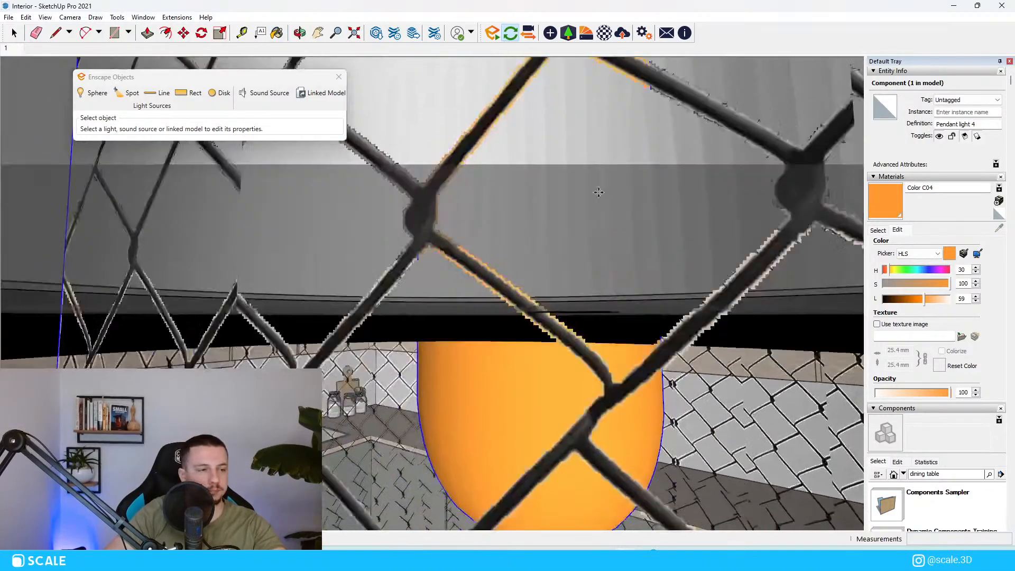
middle_click_drag(598, 193, 303, 171)
scroll(175, 199, "up", 3)
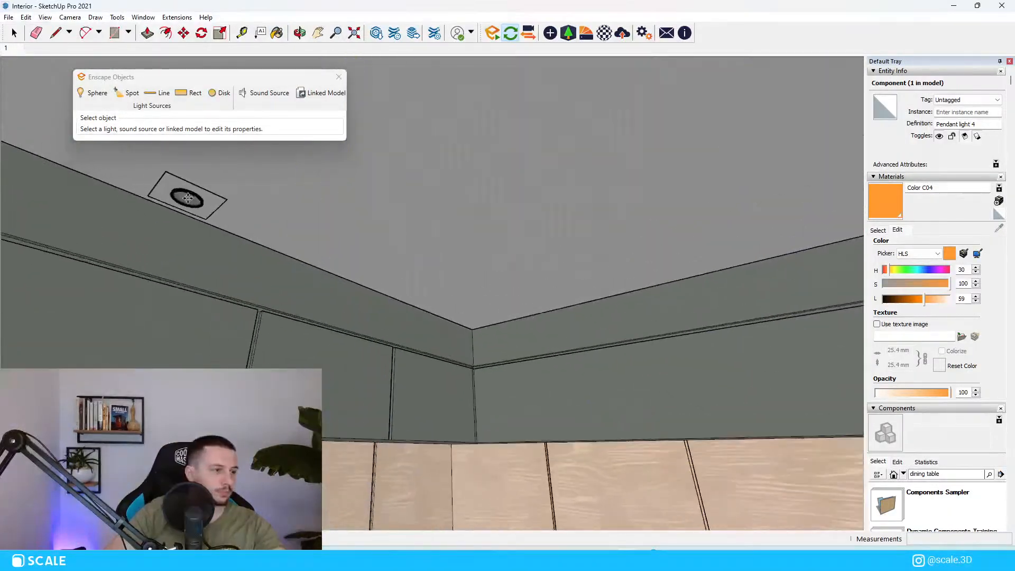
left_click_drag(187, 199, 460, 214)
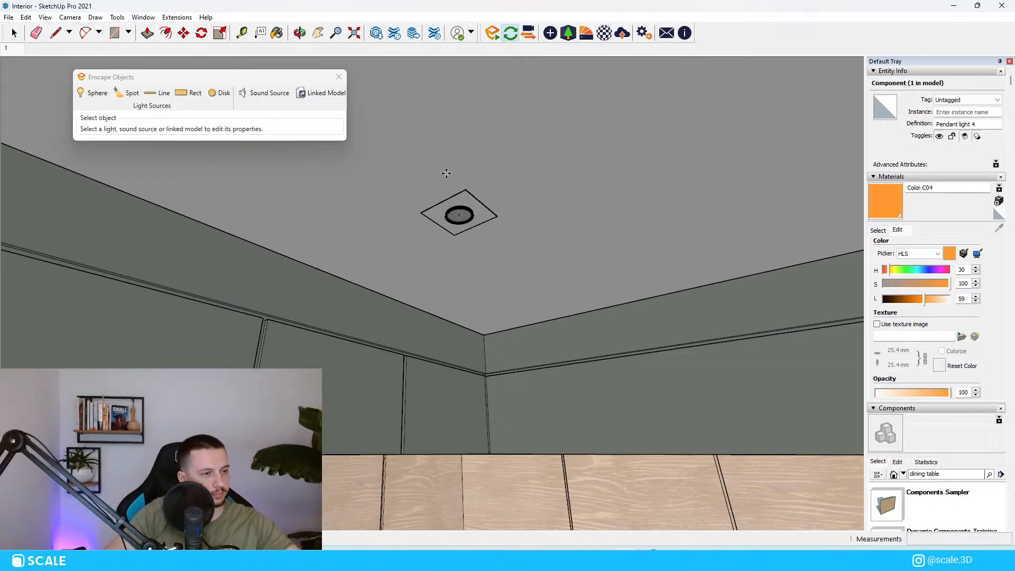
left_click(451, 179)
Lower the recessed light slightly out of the ceiling surface and check it in the Enscape view.
mouse_move(446, 173)
middle_mouse_down()
mouse_move(488, 218)
mouse_move(419, 174)
mouse_move(408, 229)
mouse_move(444, 174)
middle_mouse_up()
scroll(487, 218, "down", 5)
scroll(485, 233, "up", 3)
scroll(494, 195, "up", 3)
key("m")
scroll(444, 177, "down", 2)
scroll(453, 179, "up", 2)
left_click(463, 100)
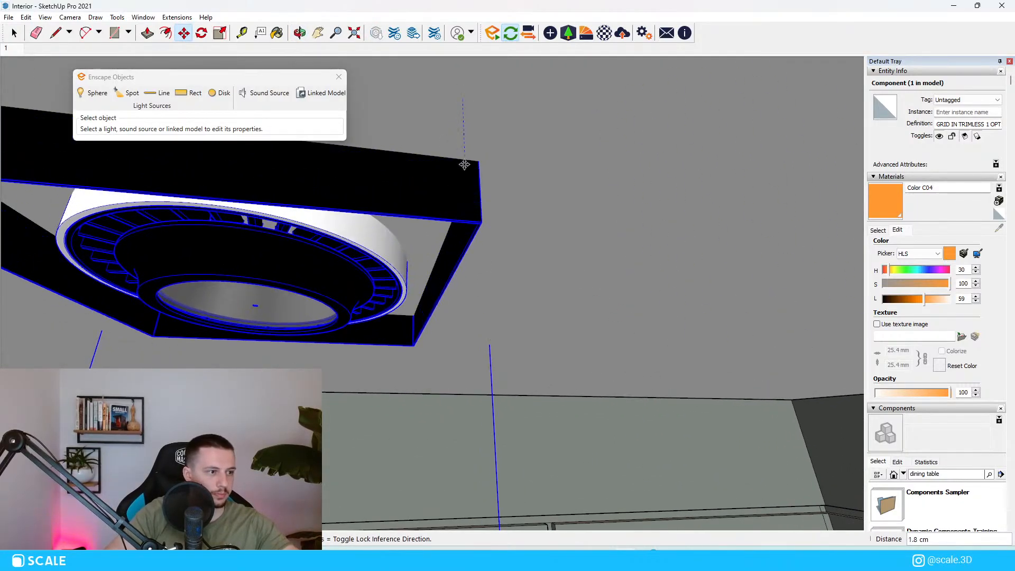
left_click(461, 132)
scroll(461, 134, "down", 4)
middle_click_drag(461, 133, 457, 161)
scroll(402, 182, "down", 3)
mouse_move(648, 545)
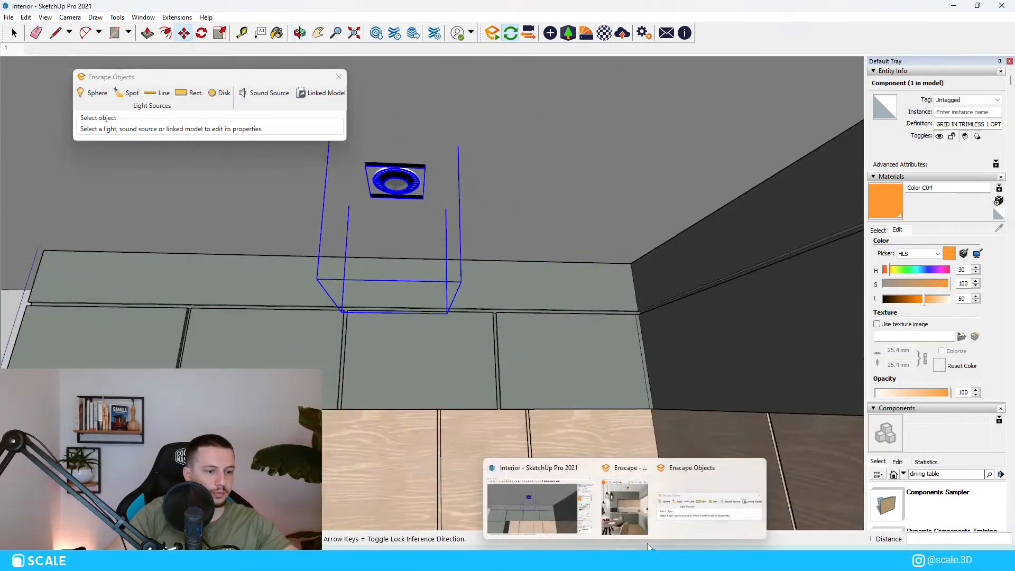
left_click(625, 506)
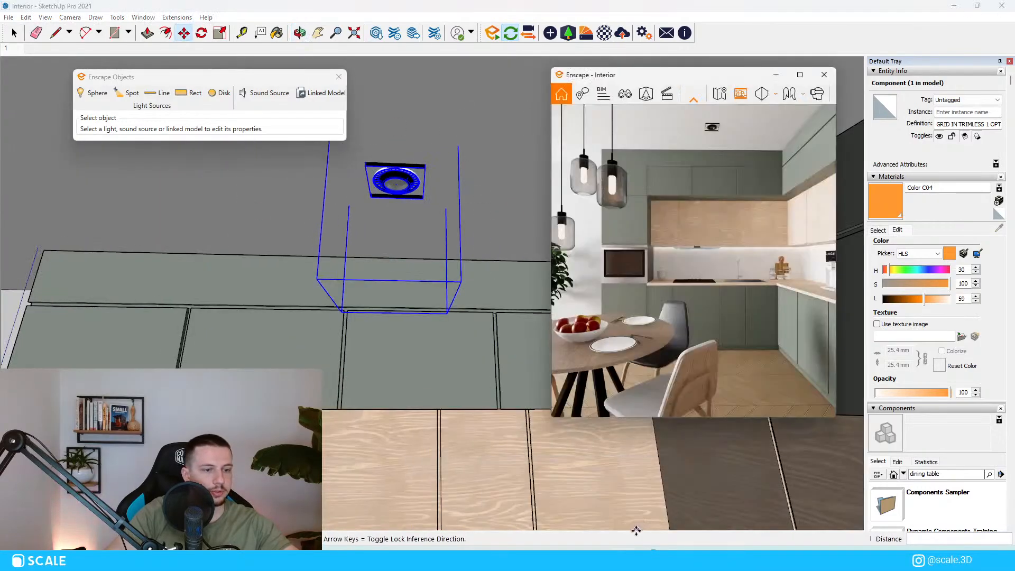
Move the recessed light along the ceiling closer to the corner of the upper cabinets.
left_click(415, 143)
left_click(578, 150)
scroll(653, 151, "down", 2)
scroll(657, 149, "up", 1)
Copy the recessed light 103.1 cm along the ceiling away from the corner and check both in the Enscape view.
left_click(658, 146)
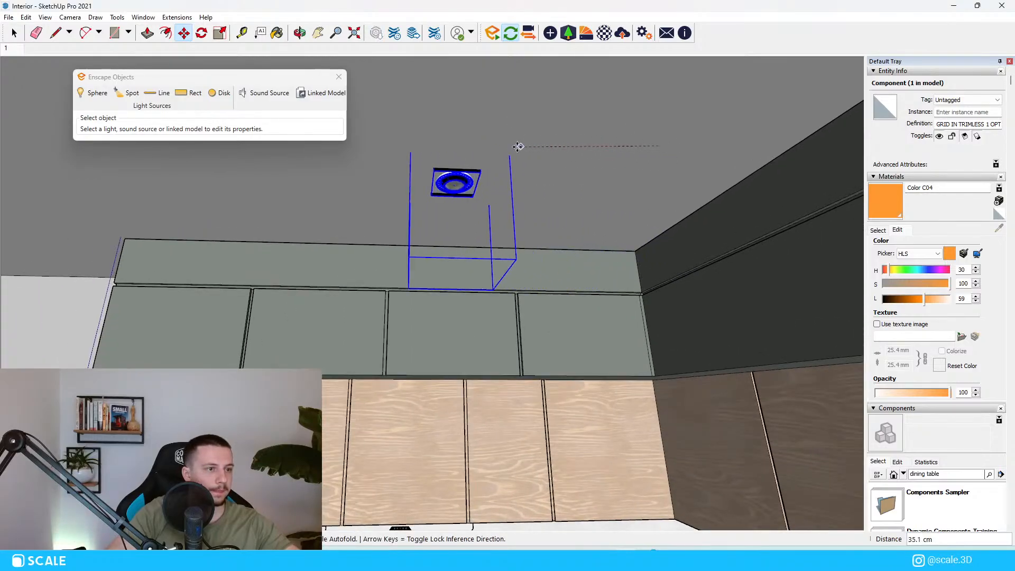
key("ctrl")
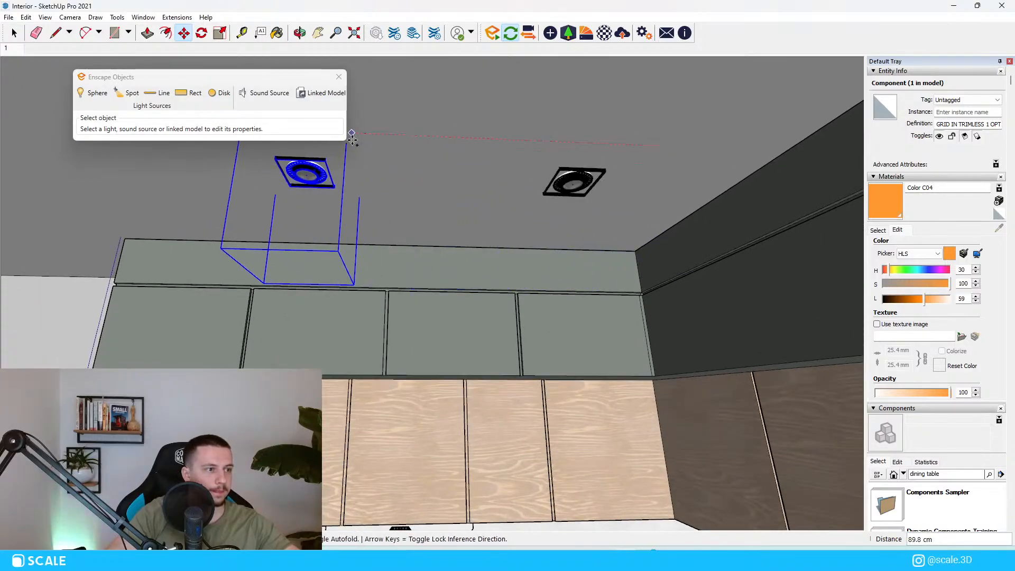
scroll(443, 144, "down", 3)
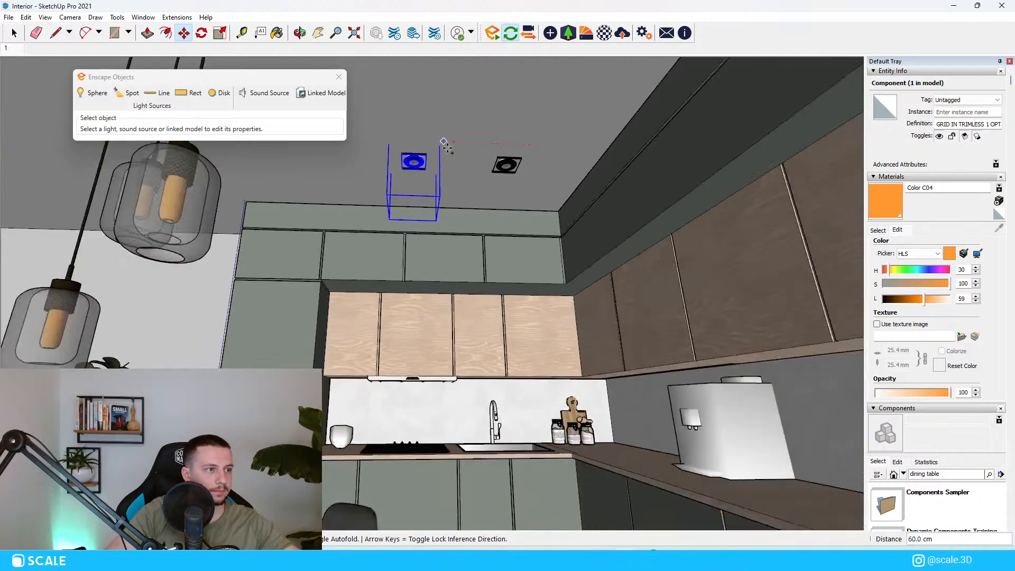
scroll(444, 144, "down", 2)
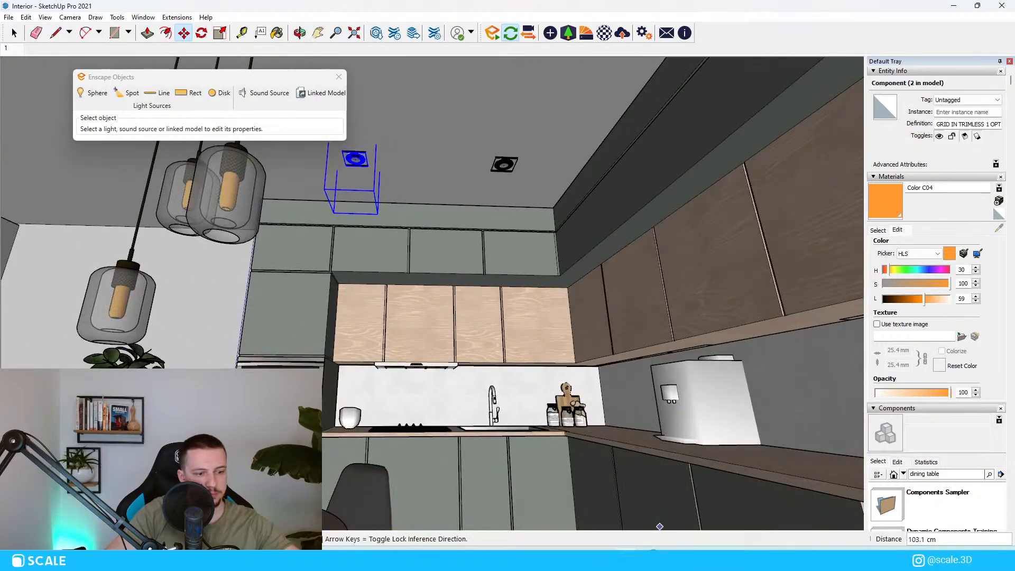
mouse_move(625, 559)
left_click(629, 523)
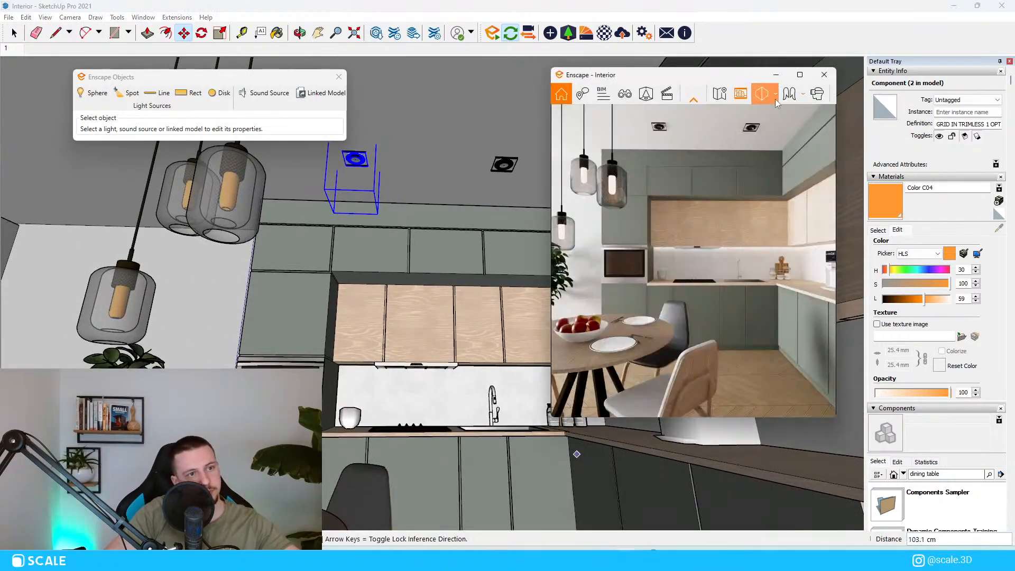
Delete the copied recessed light.
left_click(535, 146)
key("space")
scroll(502, 163, "up", 2)
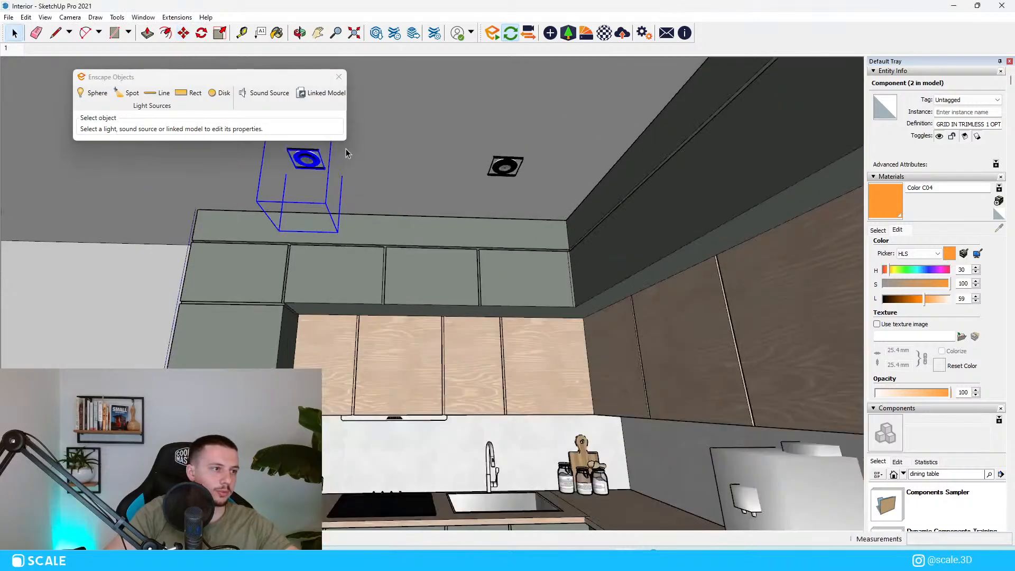
key("Delete")
Select the remaining recessed light and scale it down from a lower corner of its bounding box.
scroll(533, 152, "up", 2)
left_click(480, 176)
scroll(475, 183, "up", 3)
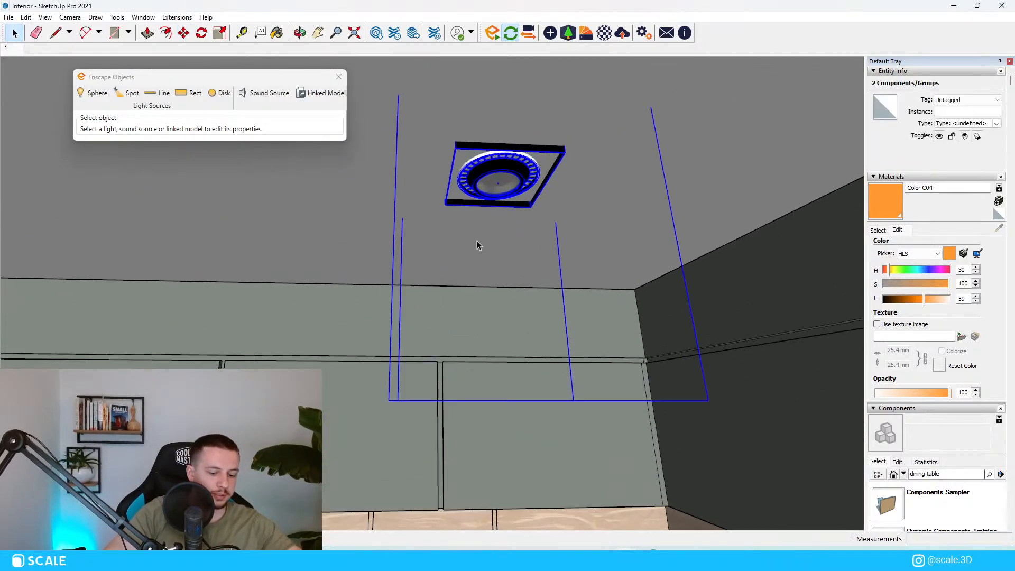
scroll(478, 316, "down", 1)
key("e")
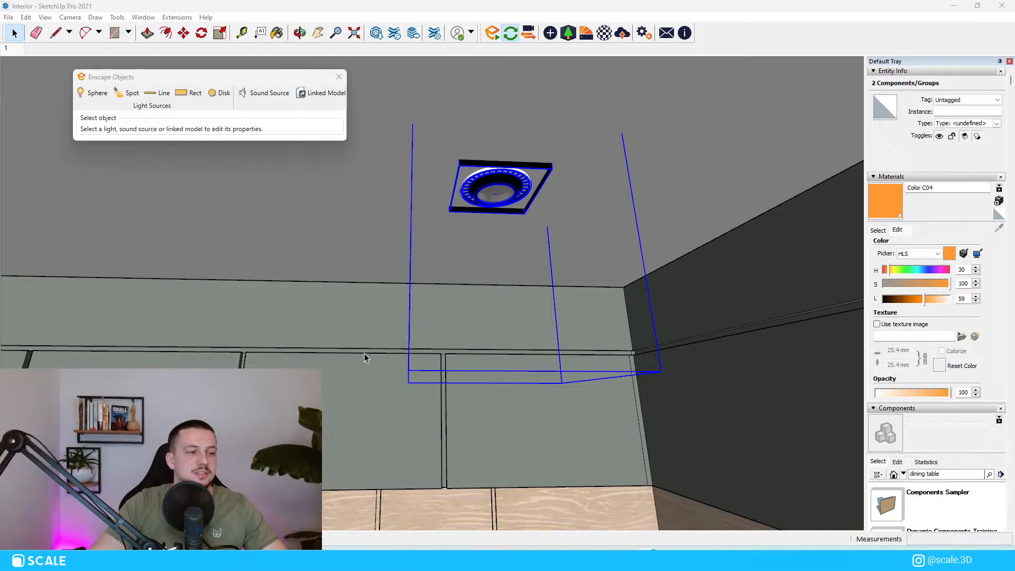
middle_click_drag(393, 385, 440, 297)
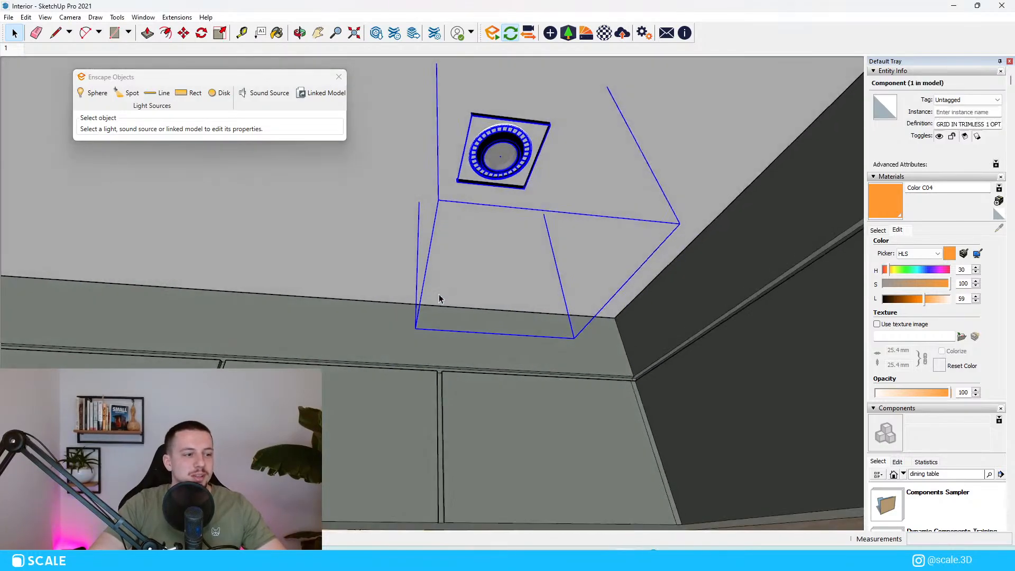
key("s")
left_click_drag(414, 325, 464, 260)
middle_click_drag(602, 131, 576, 284)
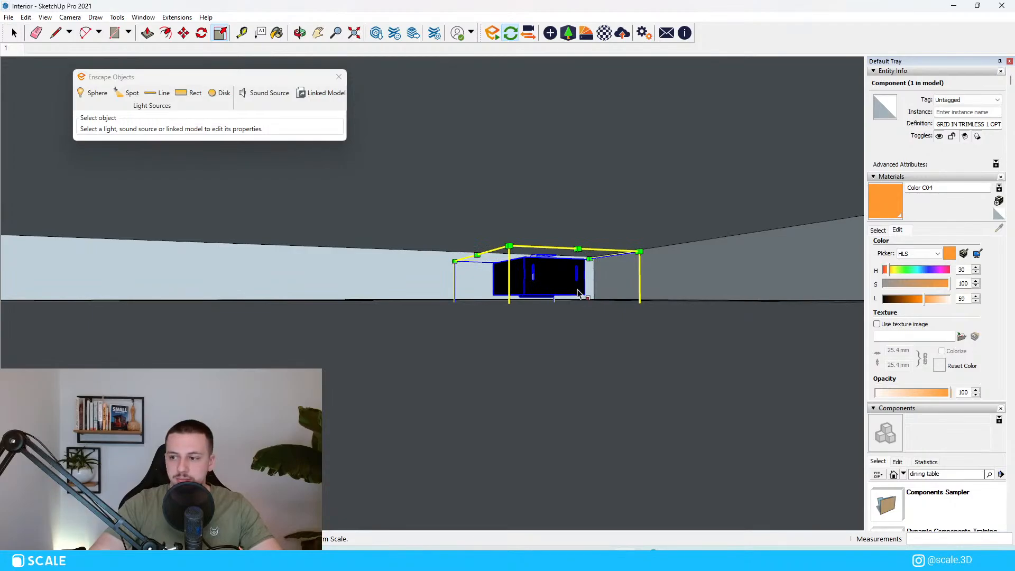
Move the scaled recessed light vertically by about 1.2 cm at the ceiling.
key("m")
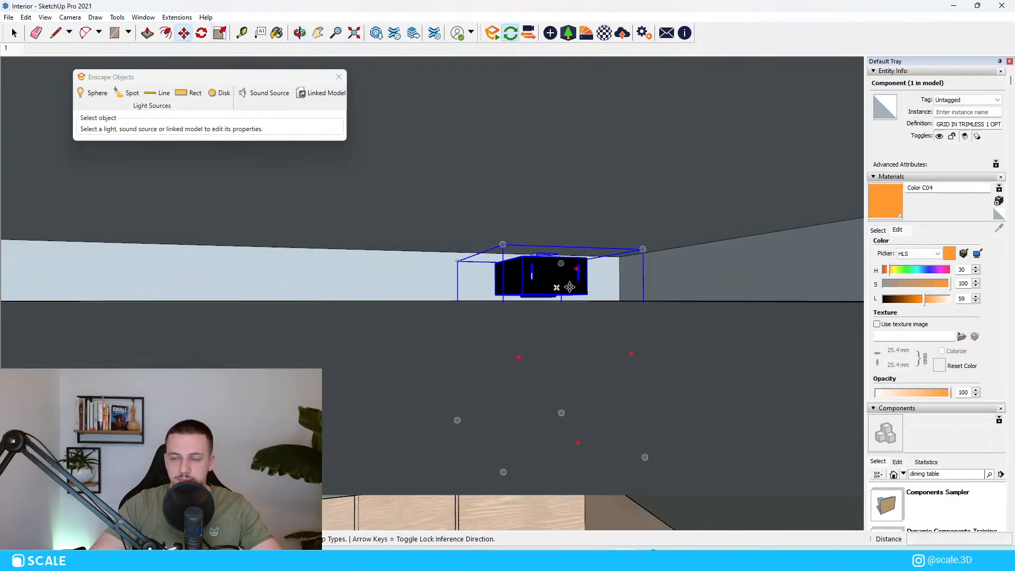
scroll(570, 287, "up", 2)
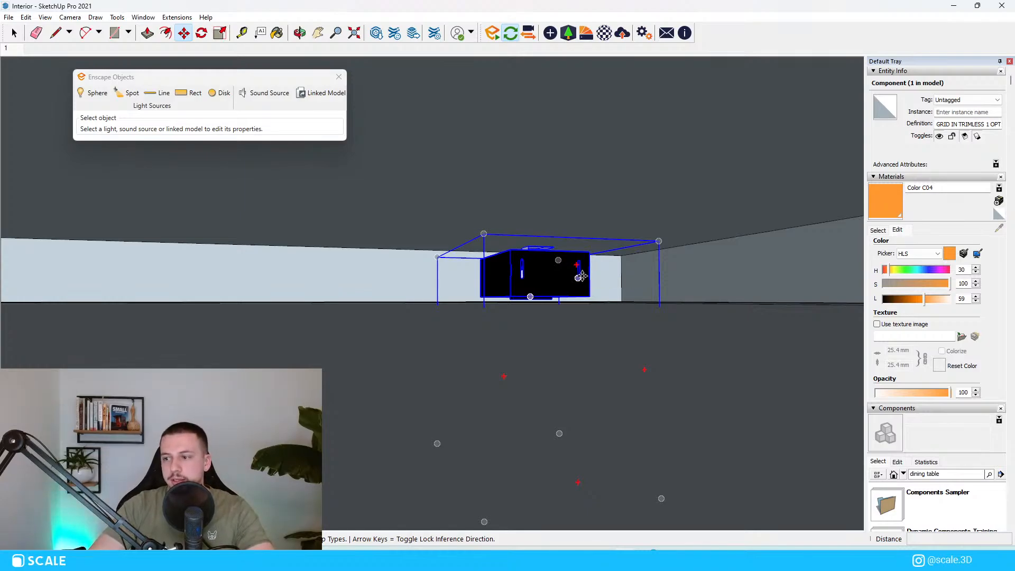
middle_click_drag(575, 268, 534, 222)
scroll(553, 200, "down", 2)
middle_click_drag(568, 359, 581, 309)
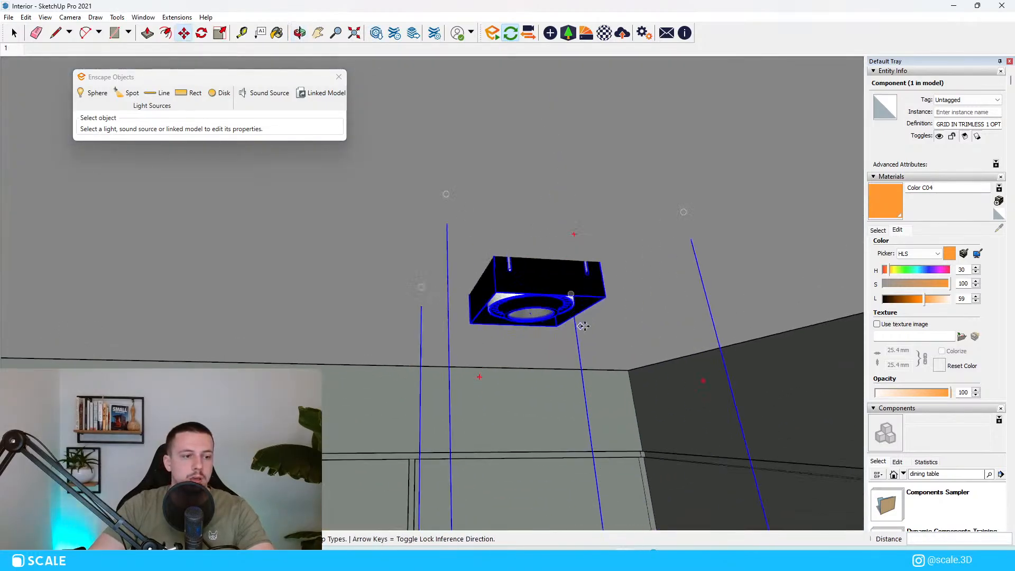
scroll(581, 310, "up", 5)
middle_click_drag(559, 270, 569, 182)
key("m")
scroll(579, 208, "down", 6)
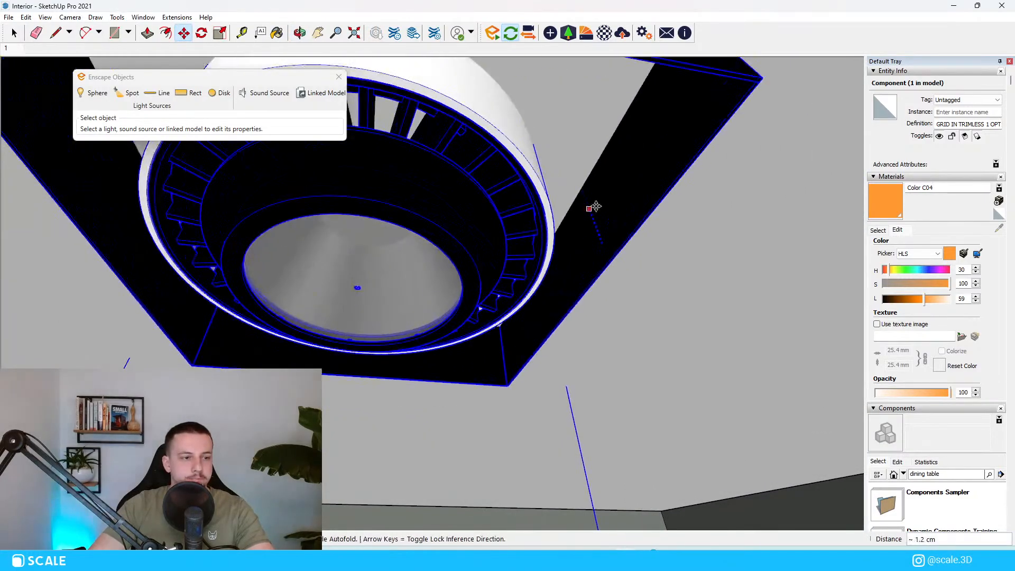
scroll(580, 209, "down", 8)
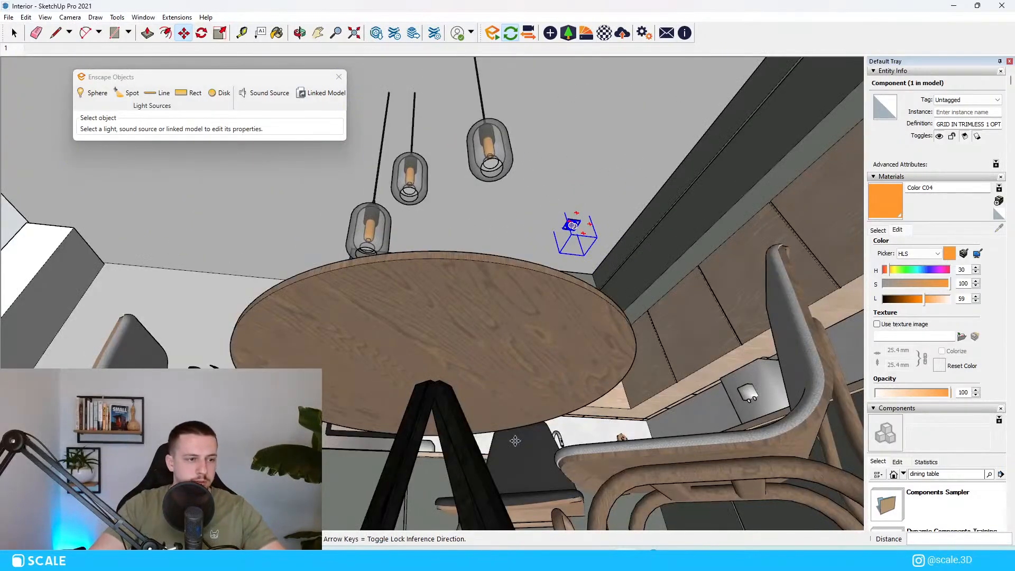
key("space")
middle_click_drag(578, 227, 576, 318)
Bring up the Enscape render window and pin it on top of the modelling window.
mouse_move(625, 558)
left_click(626, 512)
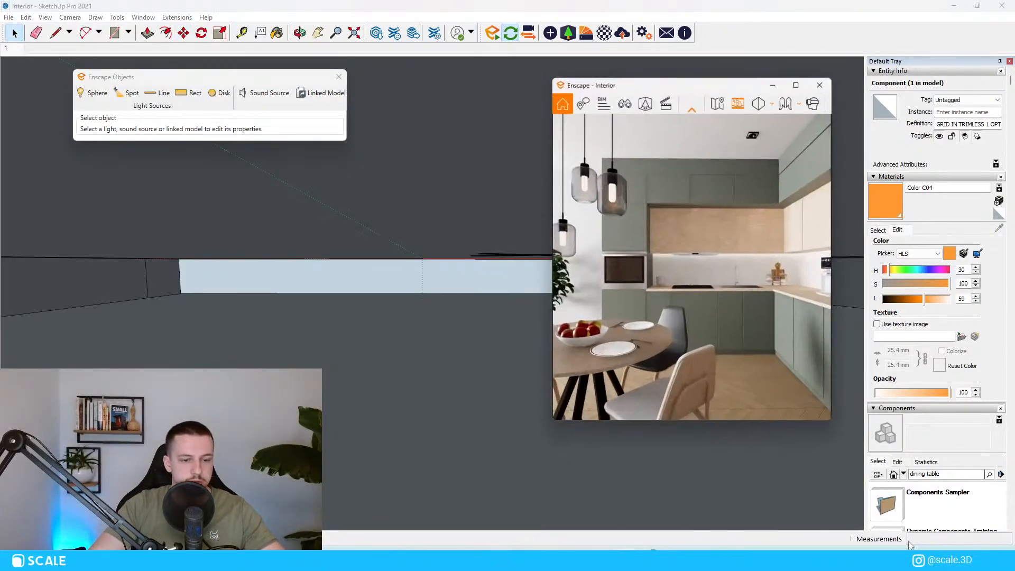
left_click(916, 557)
right_click(873, 485)
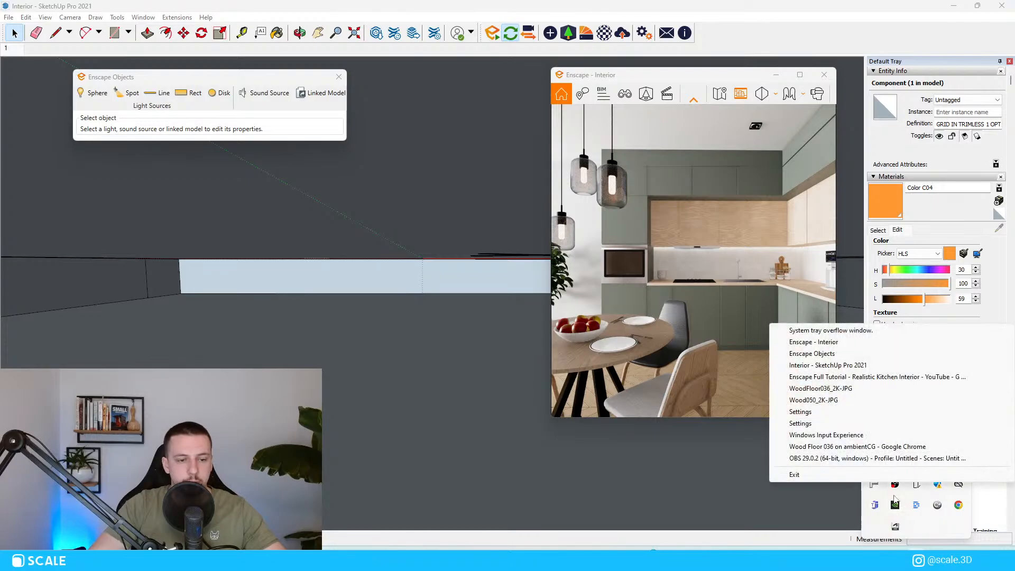
left_click(836, 344)
Place an Enscape rectangular light on the floor in front of the dining table, aimed at the table base.
scroll(136, 324, "down", 4)
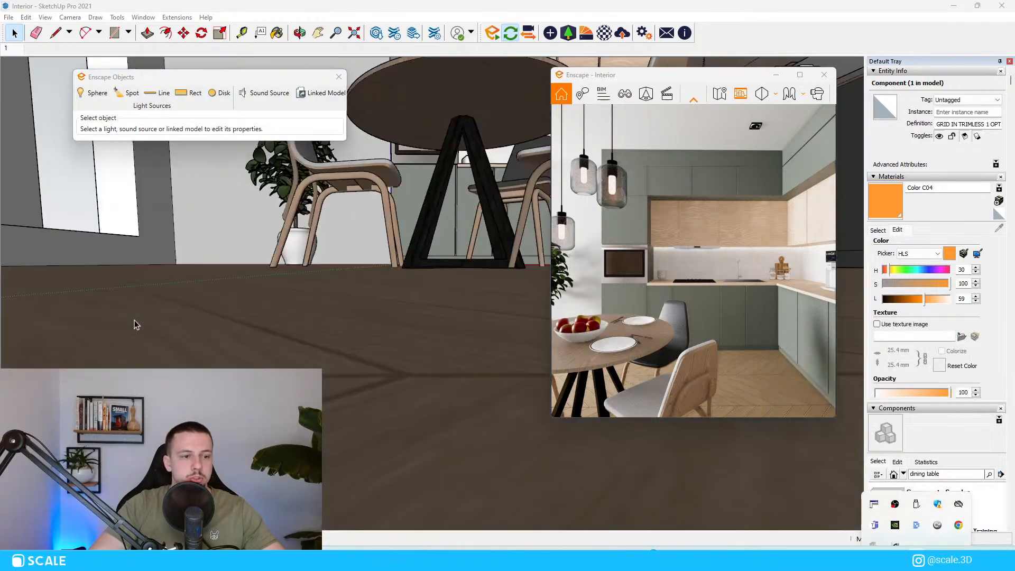
middle_click_drag(190, 328, 222, 354)
scroll(327, 313, "up", 4)
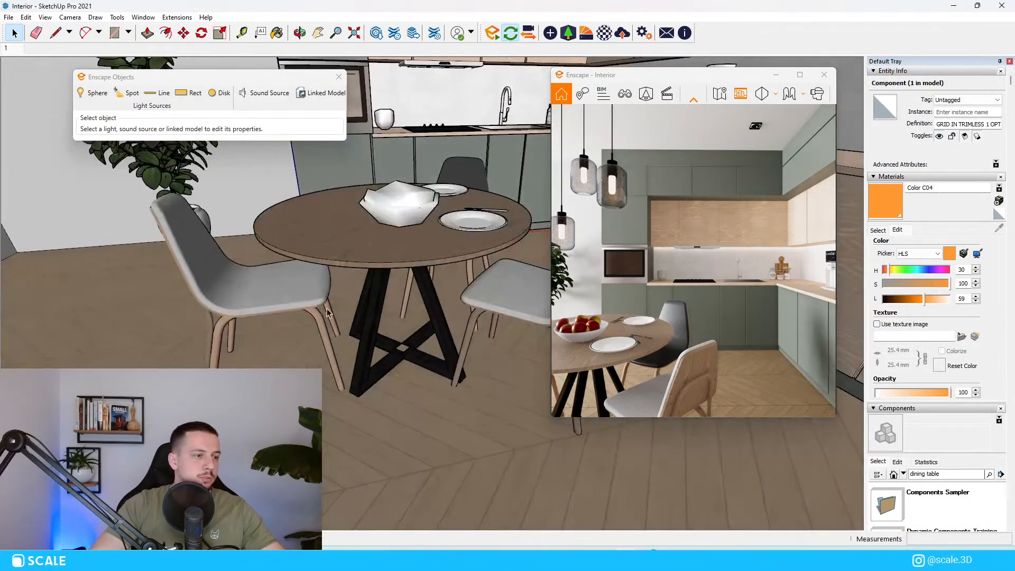
scroll(238, 338, "down", 3)
scroll(259, 248, "up", 1)
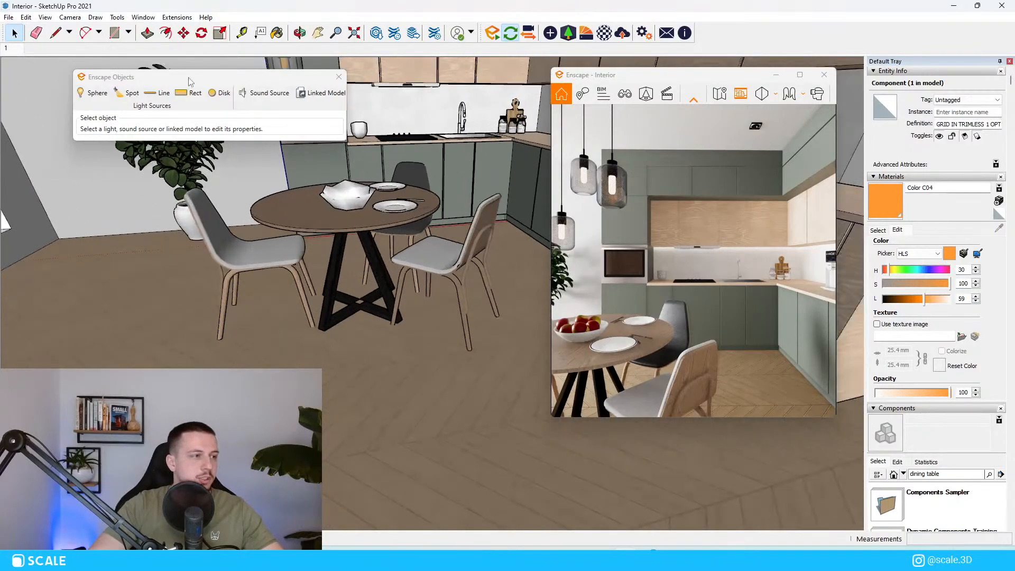
left_click(189, 92)
left_click(378, 446)
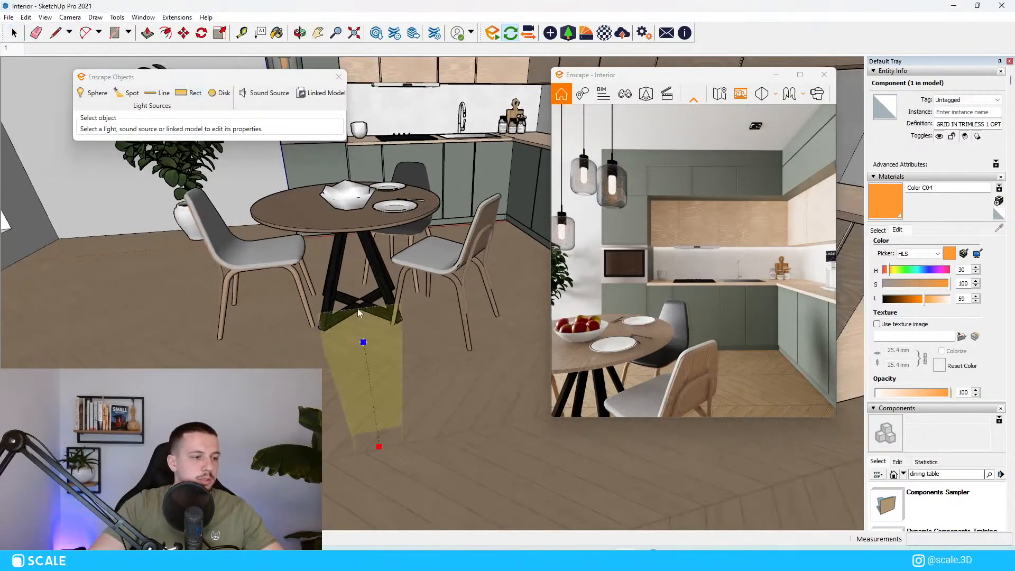
left_click(355, 309)
key("space")
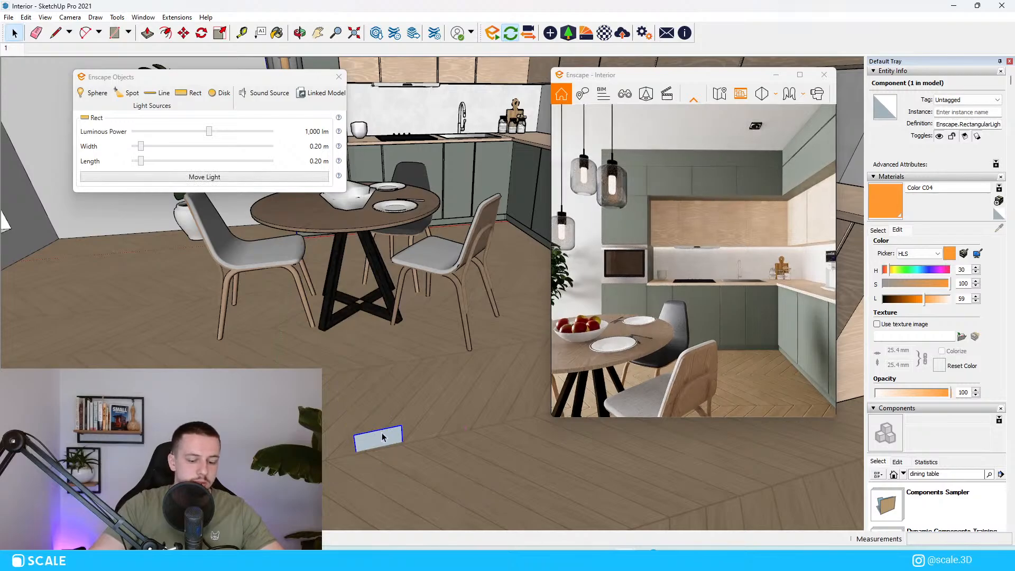
Raise the rectangular light 35.4 cm off the floor and open its light handles for editing.
key("m")
left_click(382, 437)
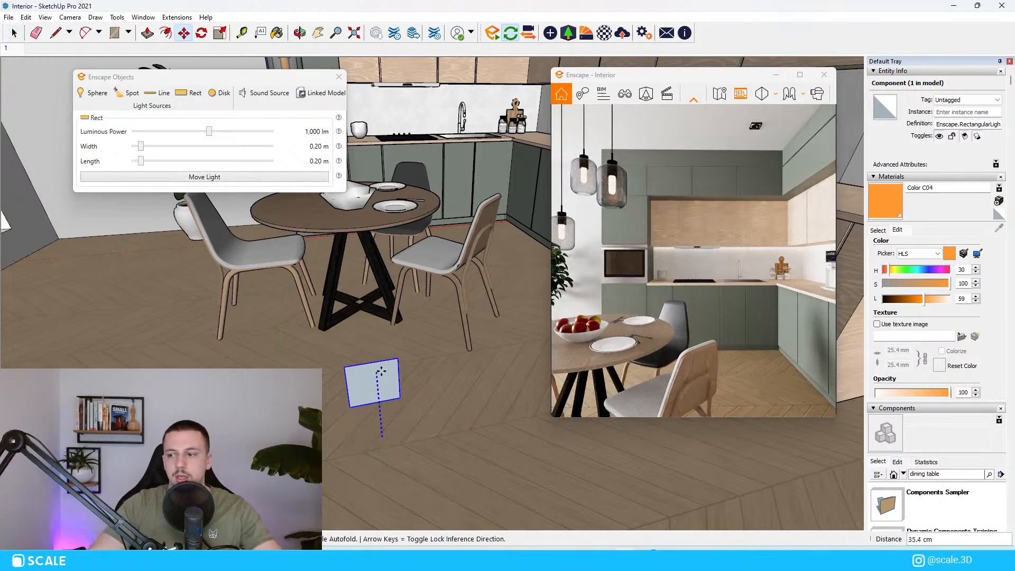
left_click(381, 371)
key("space")
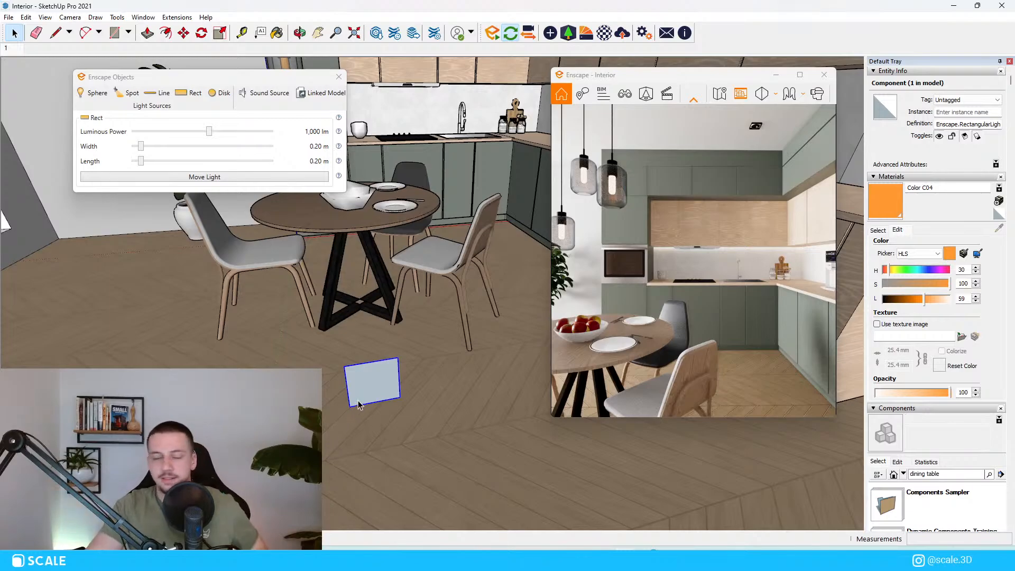
double_click(367, 387)
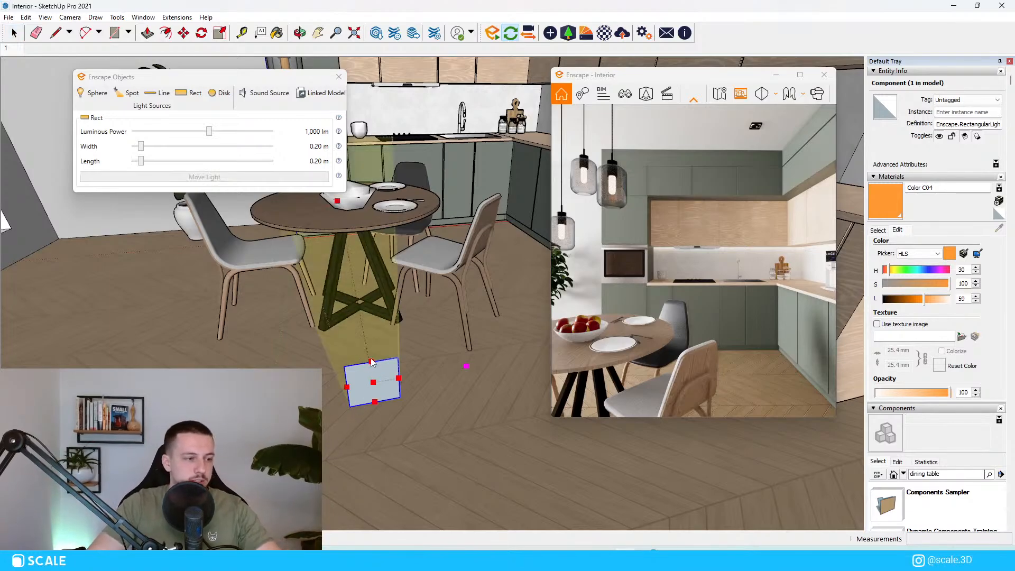
key("Escape")
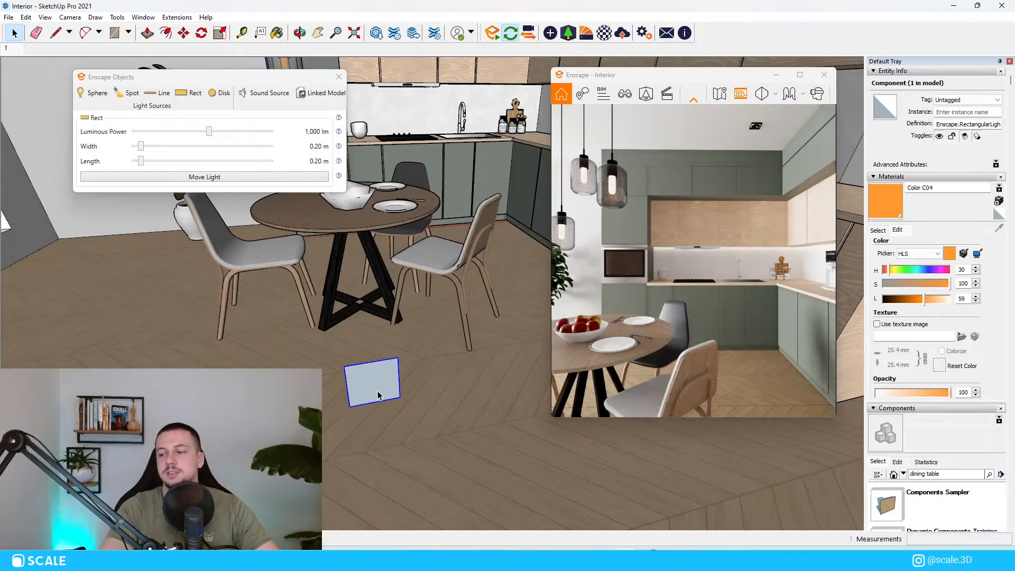
Delete the rectangular light in front of the dining table.
scroll(402, 339, "up", 5)
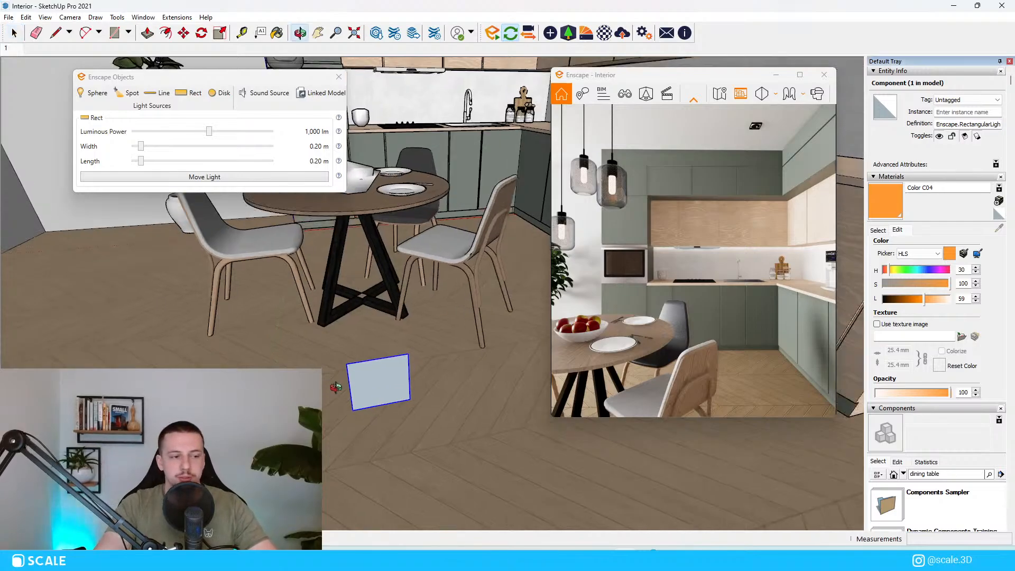
left_click(490, 364)
left_click(503, 364)
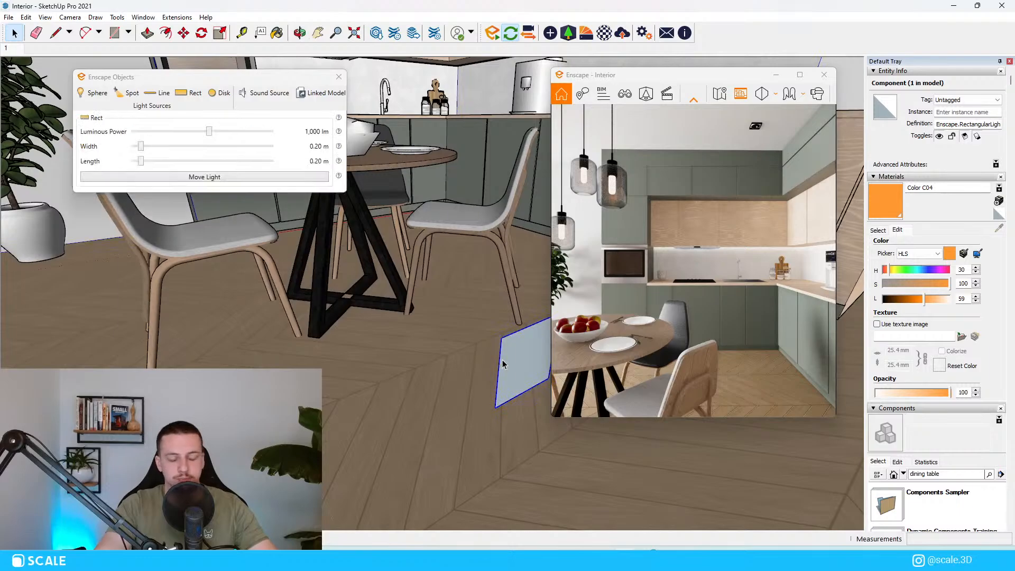
key("Delete")
Sample the black housing material of the recessed ceiling light and set its lightness to 100 to make it white.
middle_click_drag(527, 365, 320, 415)
middle_click_drag(319, 336, 284, 268)
mouse_move(268, 221)
middle_mouse_down()
mouse_move(223, 180)
mouse_move(243, 211)
mouse_move(297, 231)
mouse_move(321, 323)
mouse_move(365, 263)
mouse_move(385, 317)
mouse_move(296, 312)
mouse_move(317, 349)
mouse_move(306, 333)
middle_mouse_up()
scroll(327, 304, "up", 5)
scroll(336, 332, "down", 5)
middle_click_drag(285, 370, 267, 349)
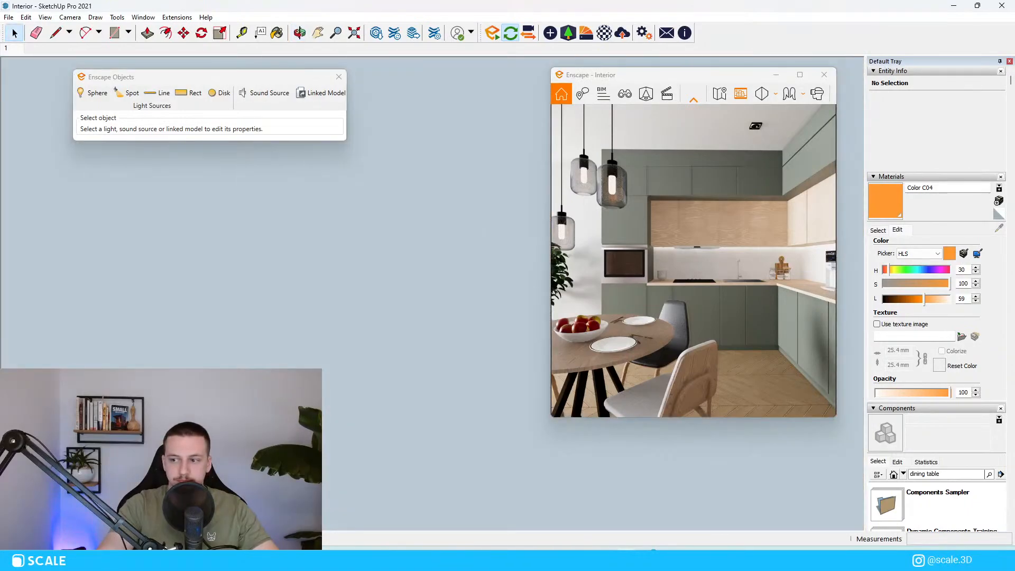
scroll(400, 473, "down", 5)
middle_click_drag(296, 275, 359, 254)
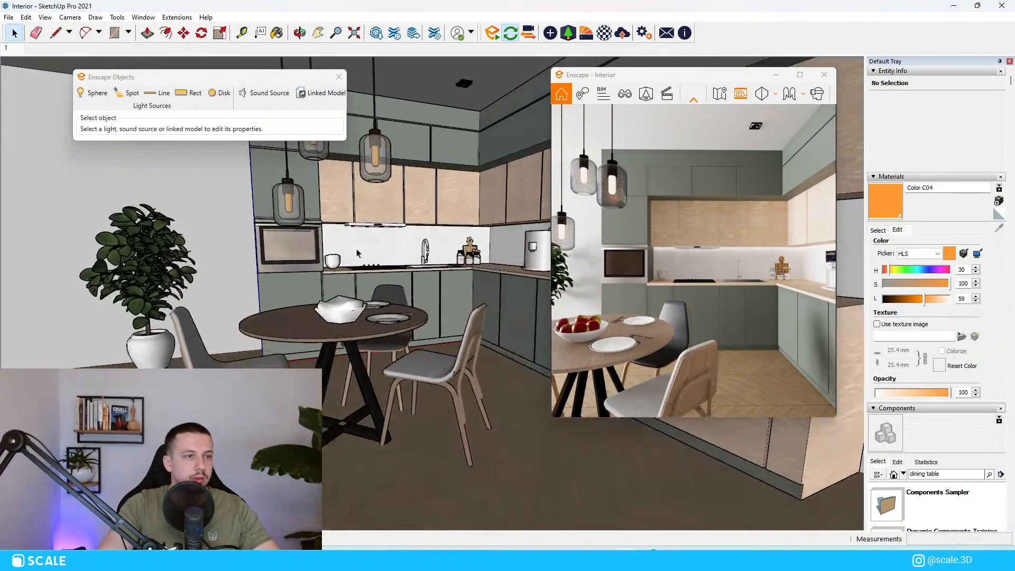
scroll(444, 74, "up", 3)
scroll(472, 94, "up", 5)
key("b")
left_click(426, 89, "alt")
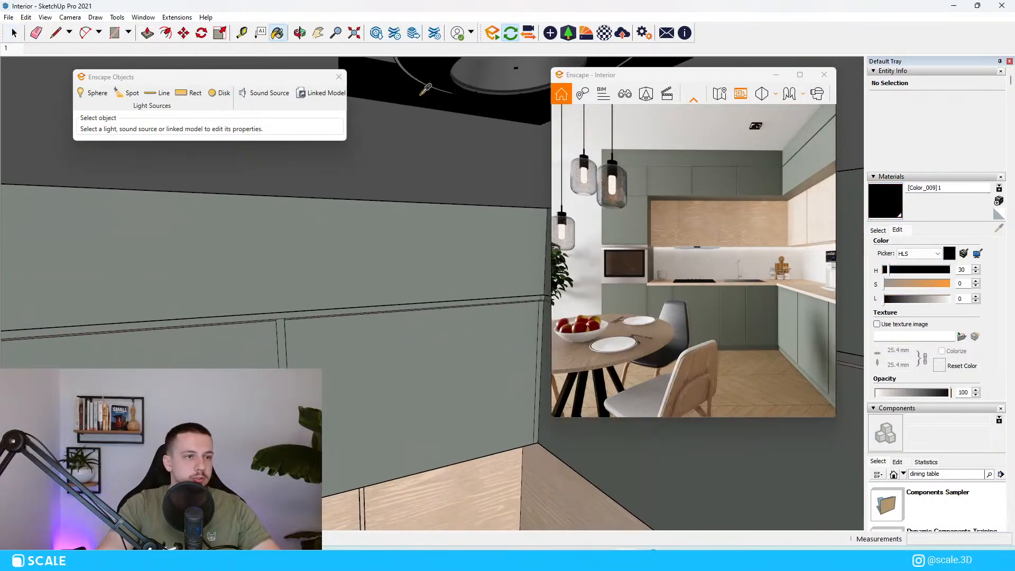
left_click_drag(926, 299, 952, 300)
Move the recessed light up about 1.8 cm so its housing sits inside the ceiling.
scroll(317, 246, "down", 6)
middle_click_drag(329, 249, 340, 205)
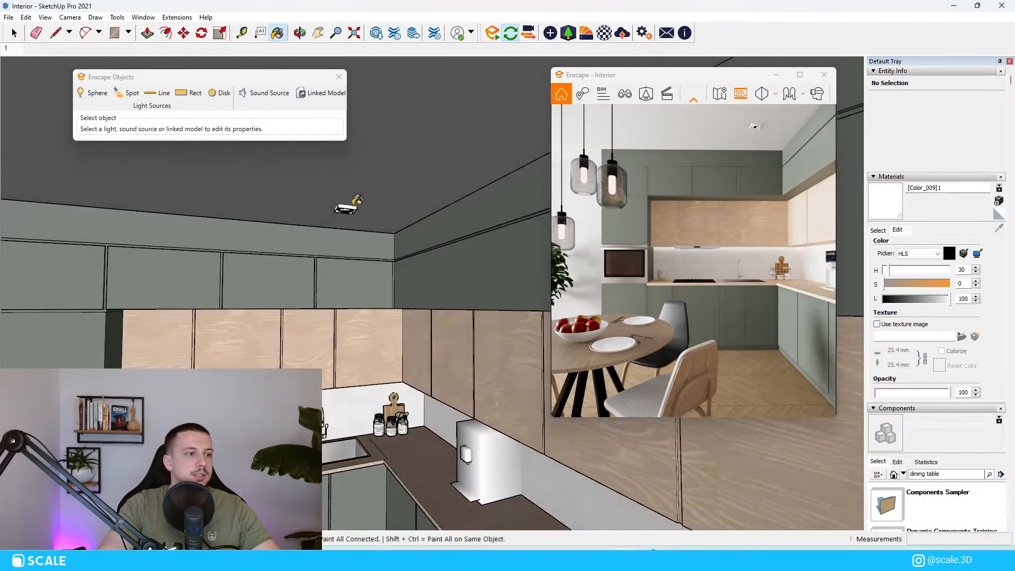
scroll(336, 204, "up", 4)
scroll(338, 201, "up", 2)
key("m")
left_click(334, 198)
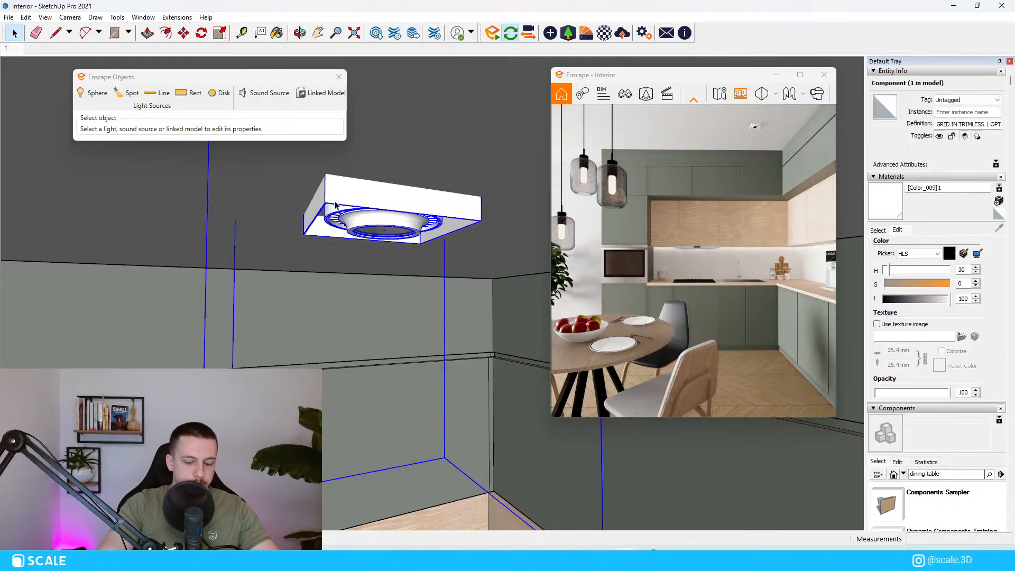
left_click(325, 202)
left_click(325, 174)
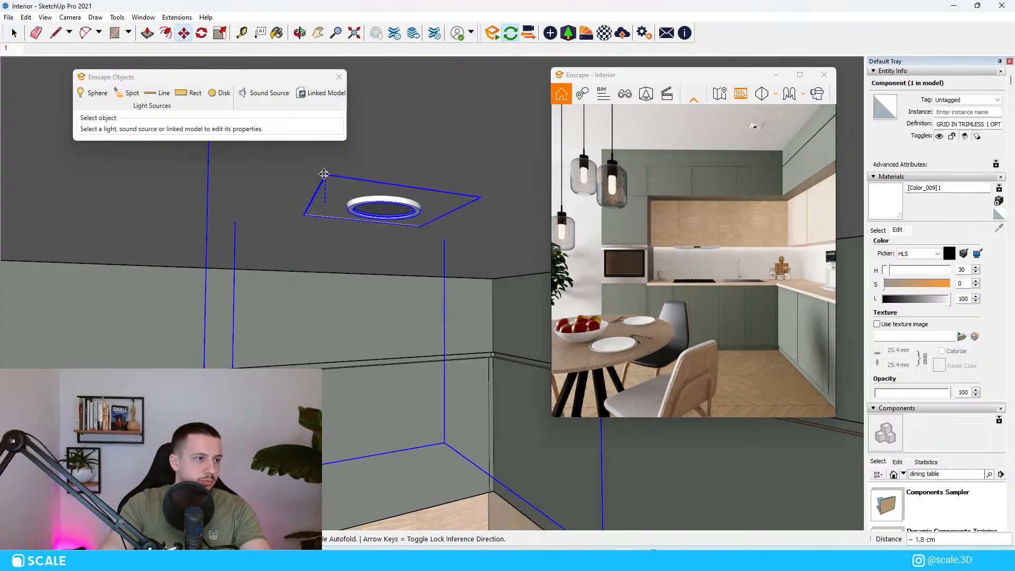
key("space")
Draw a rectangle on the ceiling face around the recessed light, matching the outline of its square housing.
triple_click(357, 163)
middle_click_drag(367, 161, 358, 126)
key("r")
scroll(349, 154, "up", 5)
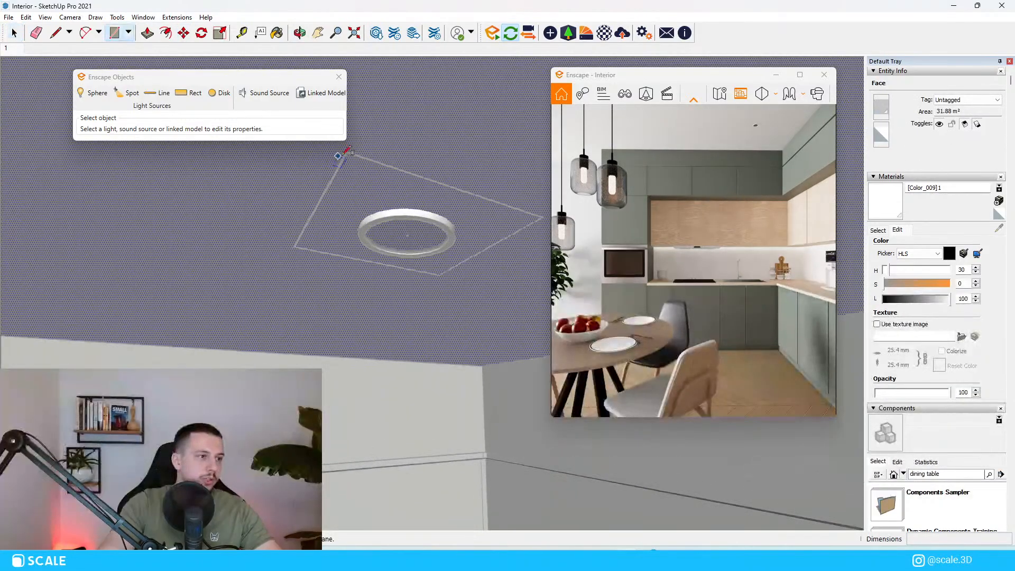
left_click(354, 161)
scroll(419, 242, "down", 4)
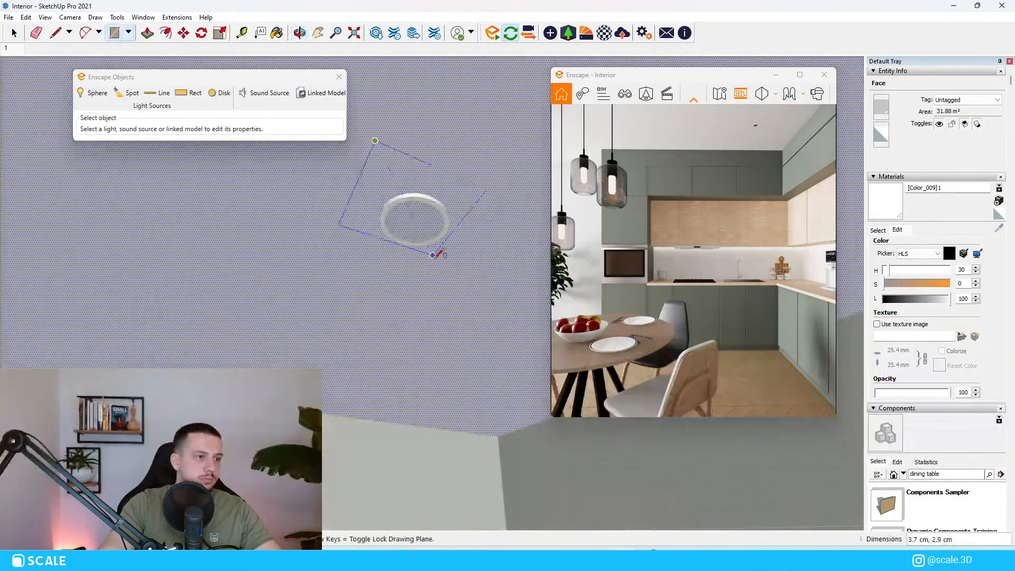
scroll(453, 267, "up", 6)
left_click(450, 267)
scroll(430, 215, "down", 5)
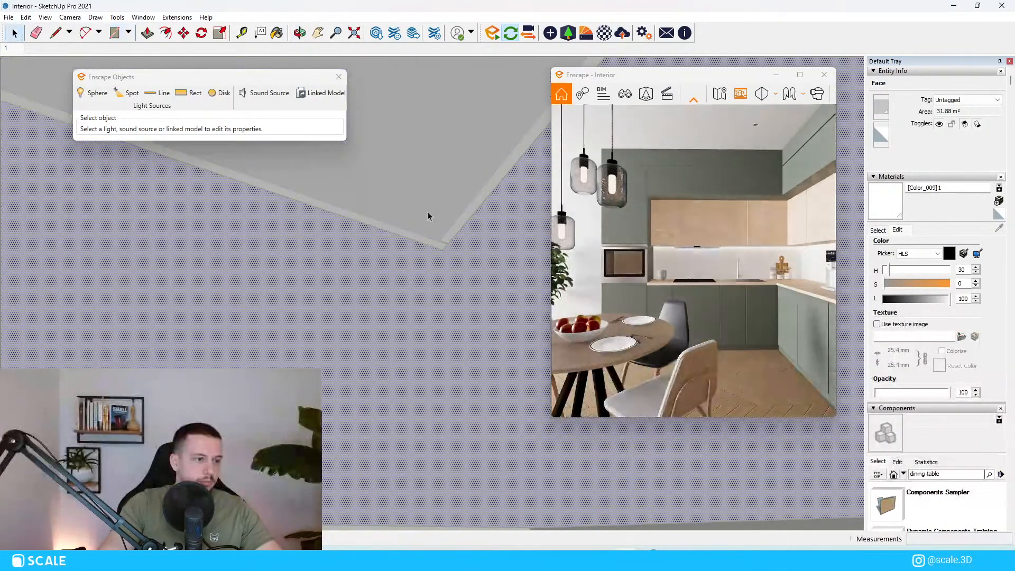
key("space")
Push the rectangle around the light up into the ceiling to open a recess for the fixture.
middle_click_drag(397, 226, 414, 199)
key("p")
scroll(431, 241, "down", 8)
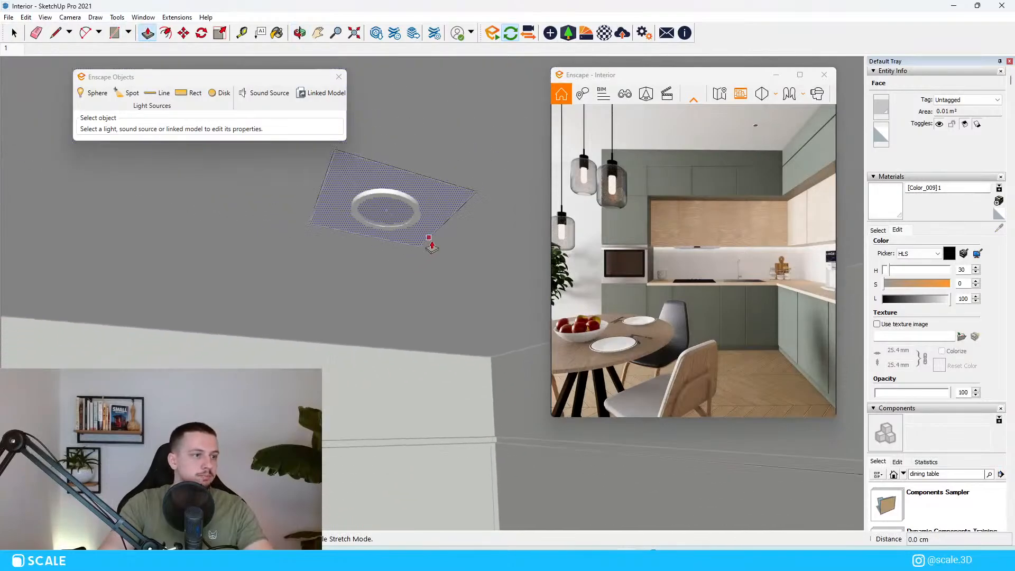
left_click(431, 231)
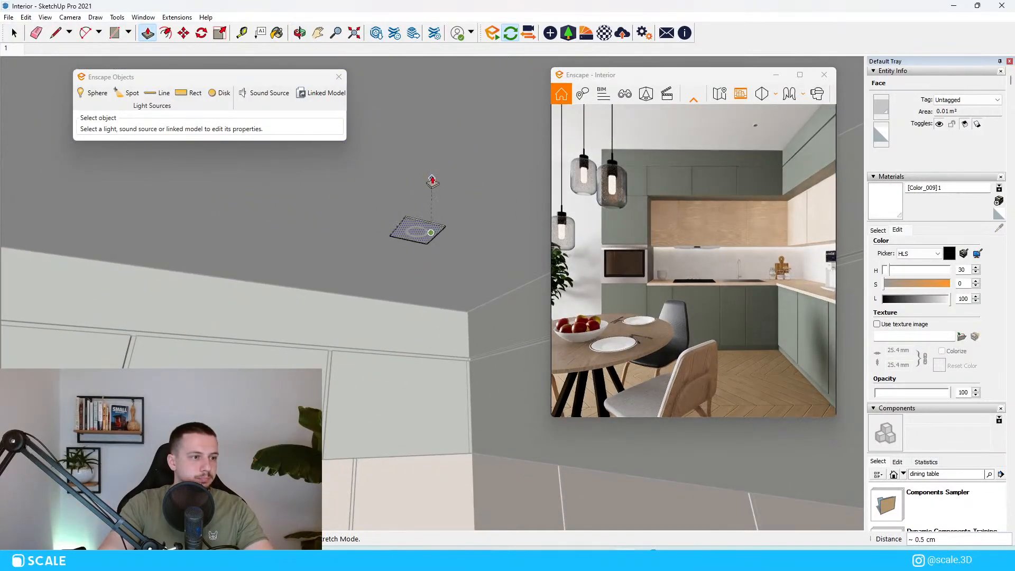
scroll(429, 177, "up", 4)
middle_click_drag(427, 176, 388, 172)
scroll(391, 174, "up", 3)
key("space")
Sample the recessed light's Translucent_Glass_Gray material and set its Enscape material type to Self-illuminated.
left_click(408, 175)
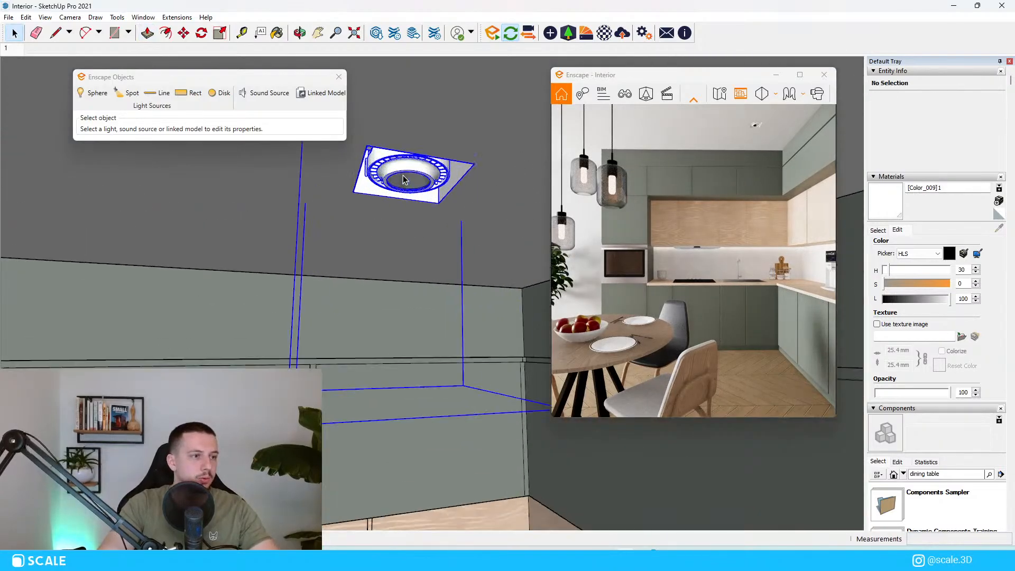
scroll(439, 158, "up", 5)
key("b")
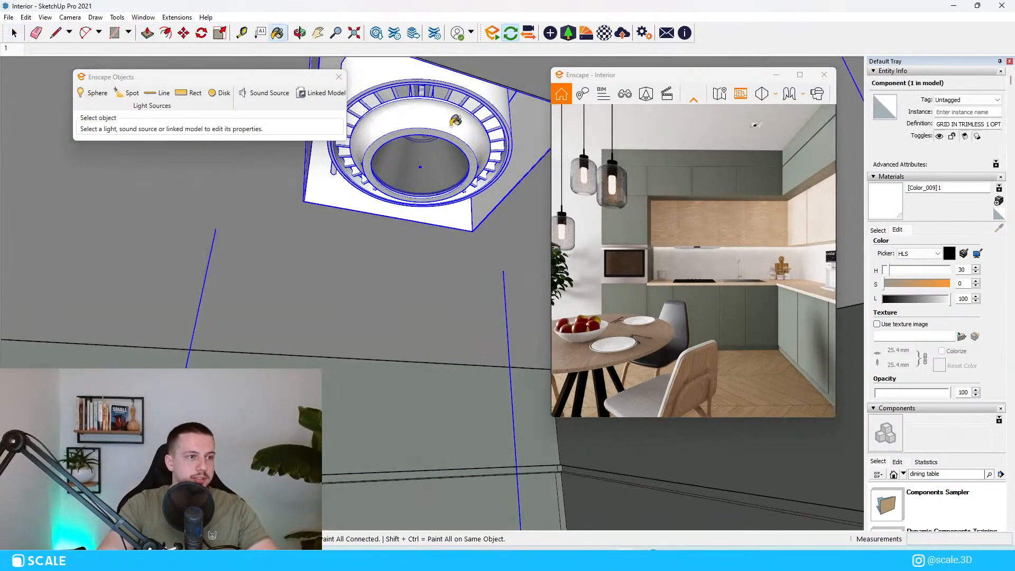
left_click(437, 158, "alt")
left_click(604, 32)
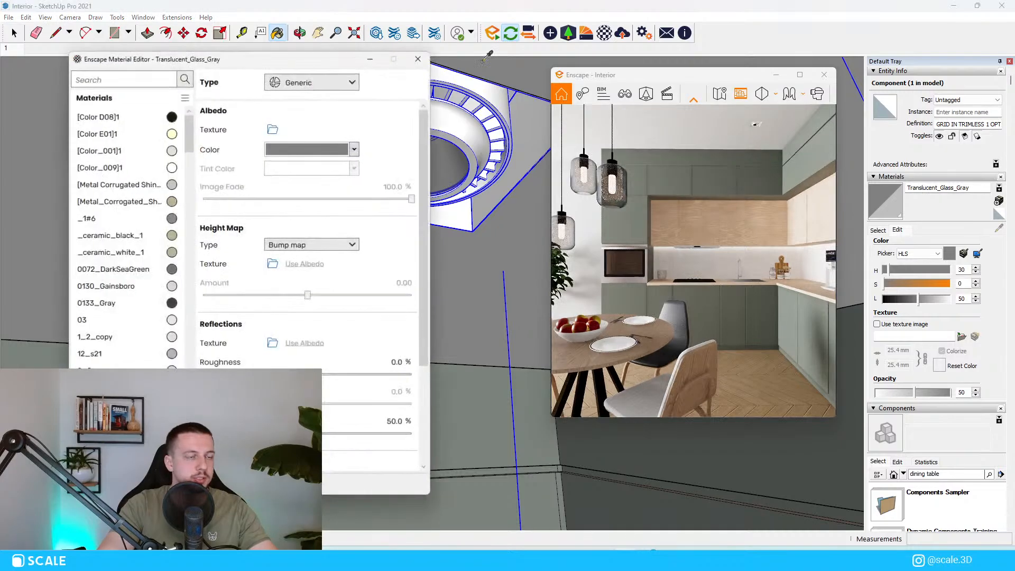
left_click(305, 83)
left_click(306, 184)
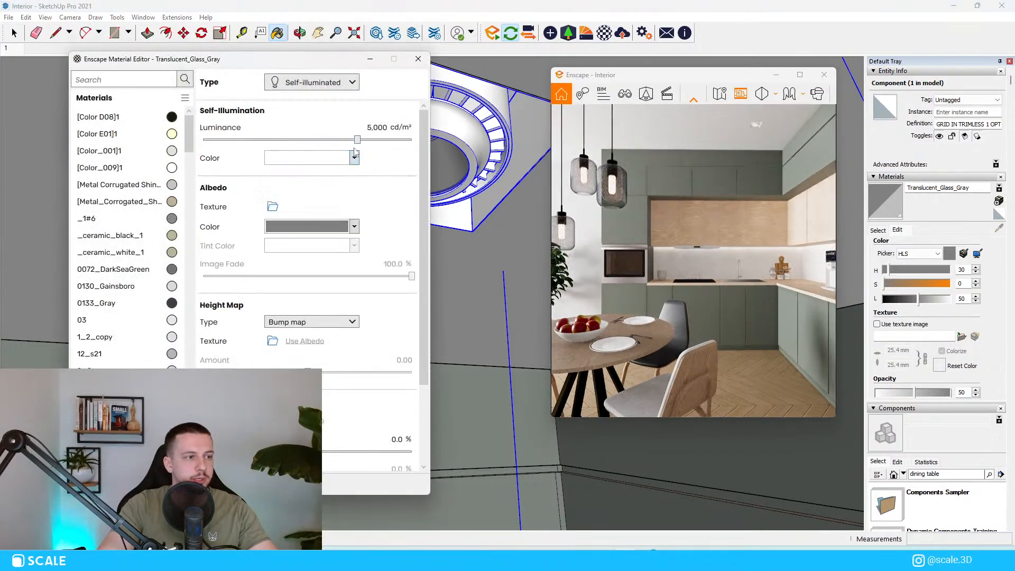
Give the self-illuminated glass a pale warm light colour and raise its luminance above 5,000 cd/m².
left_click(354, 158)
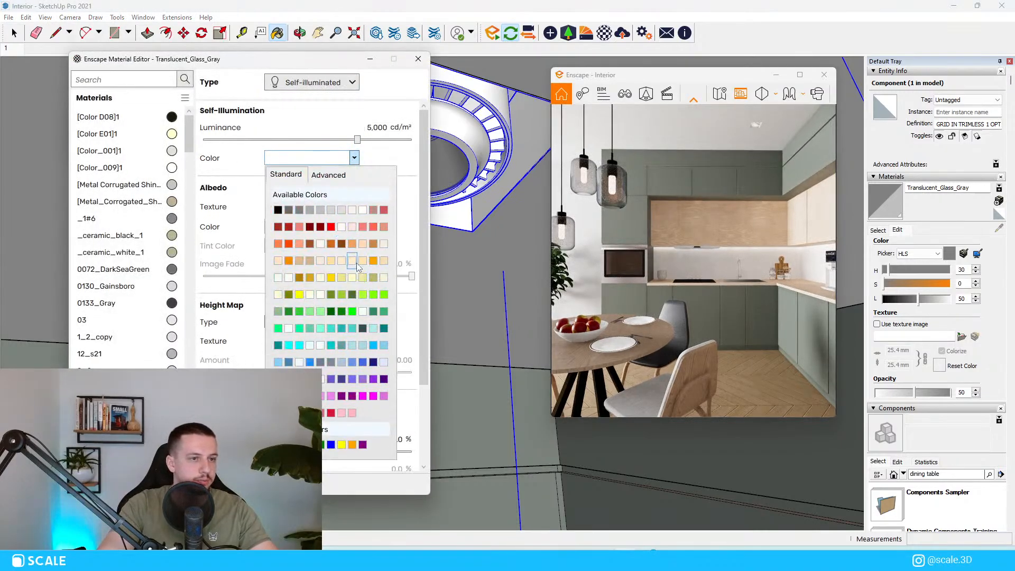
left_click(352, 261)
left_click_drag(358, 140, 370, 141)
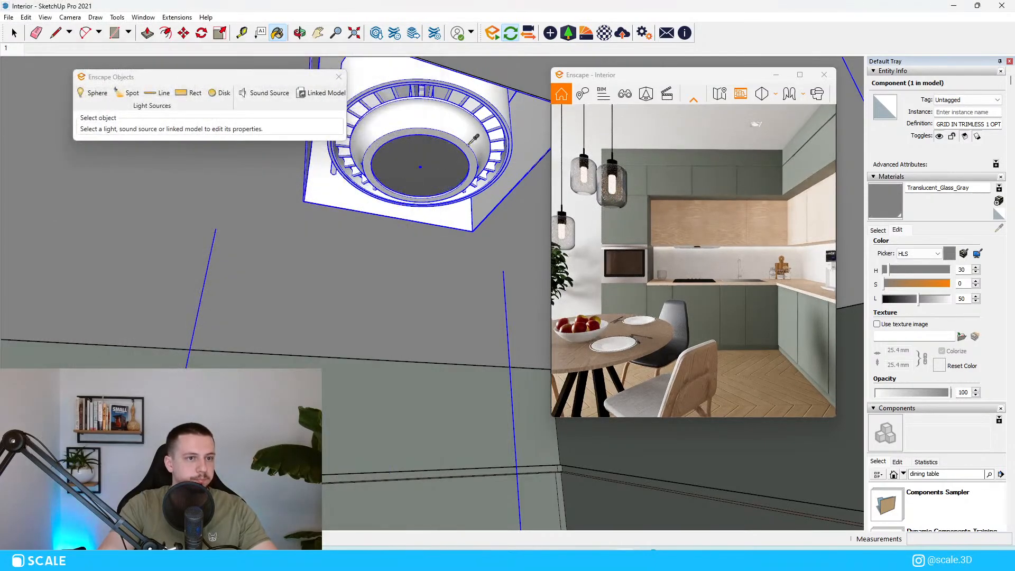
Copy the recessed light along the ceiling above the upper cabinets, about 118 cm away from the original.
scroll(442, 238, "down", 5)
scroll(439, 231, "up", 5)
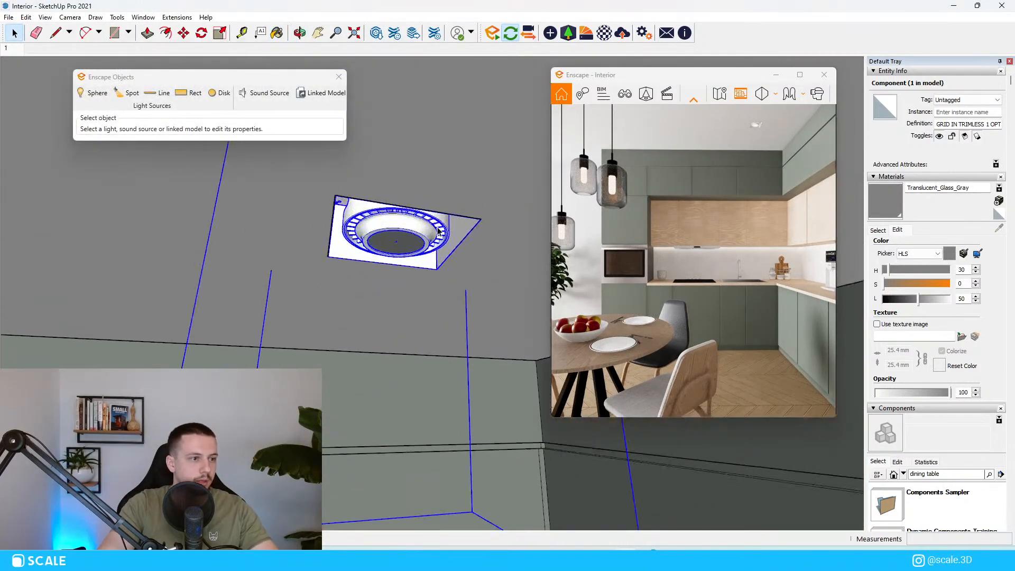
scroll(456, 217, "down", 5)
key("m")
key("ctrl")
left_click(464, 205)
scroll(464, 209, "down", 2)
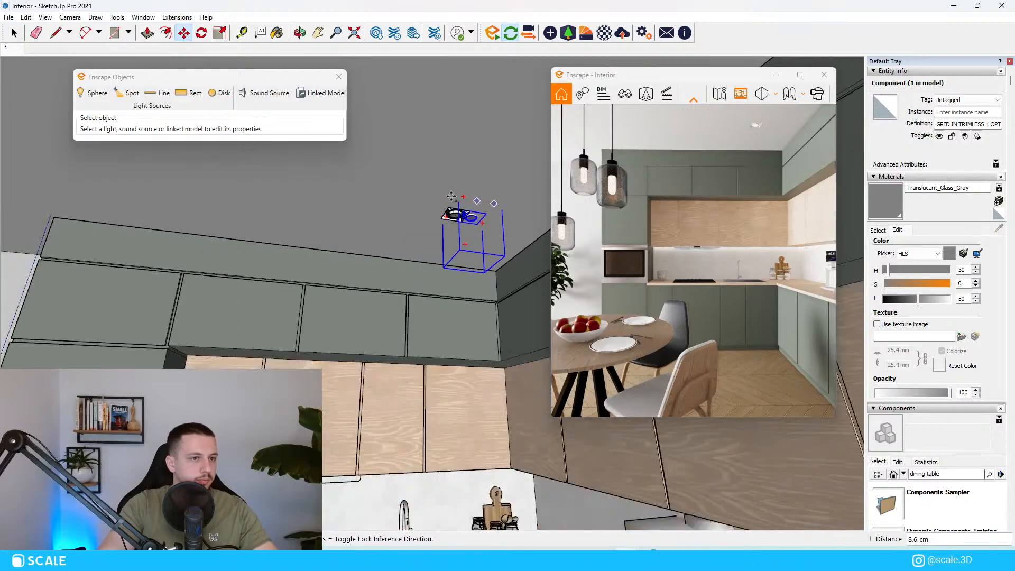
scroll(463, 209, "up", 1)
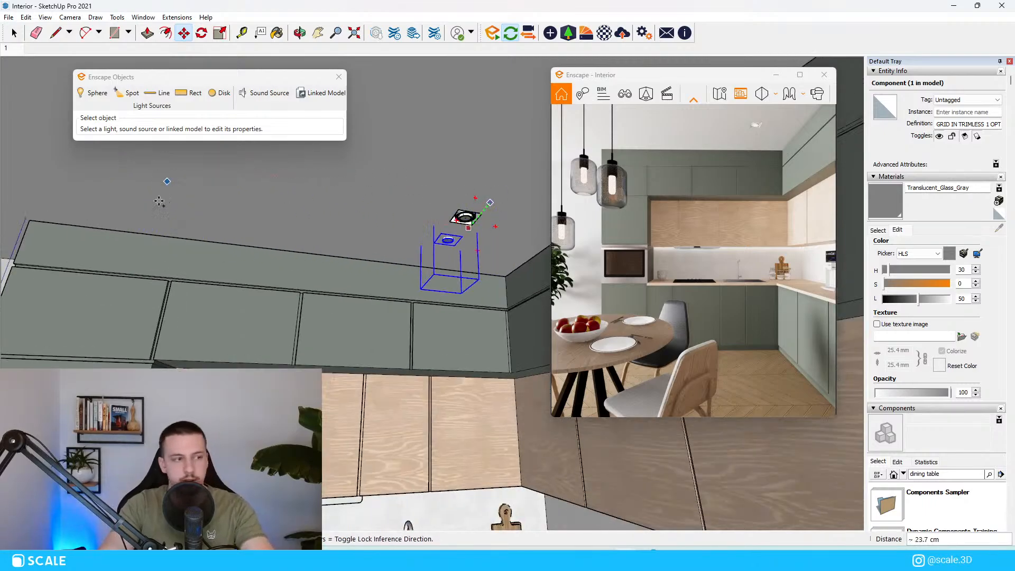
left_click(197, 195)
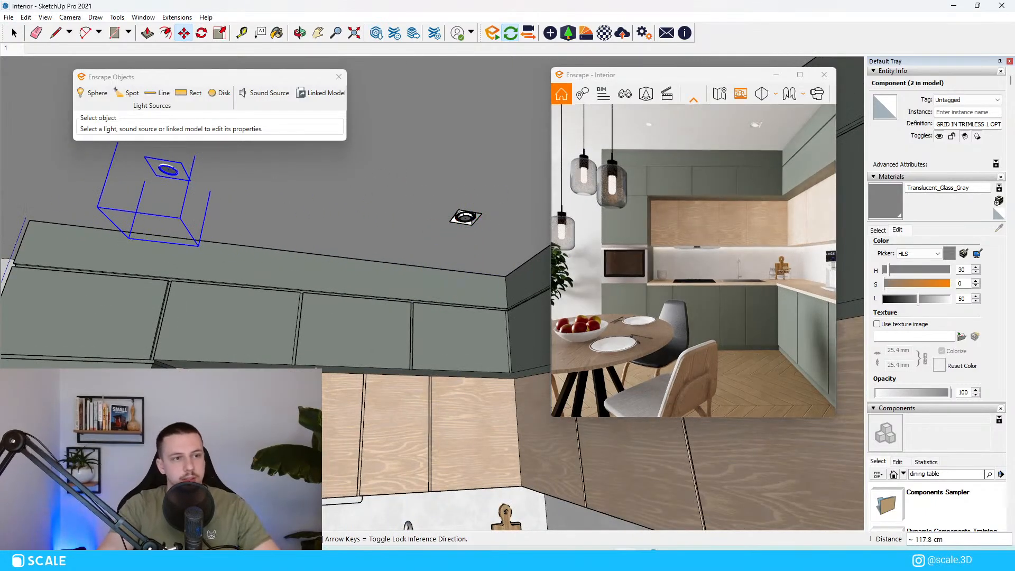
Move the copied recessed light a short distance back toward the original light.
left_click(195, 187)
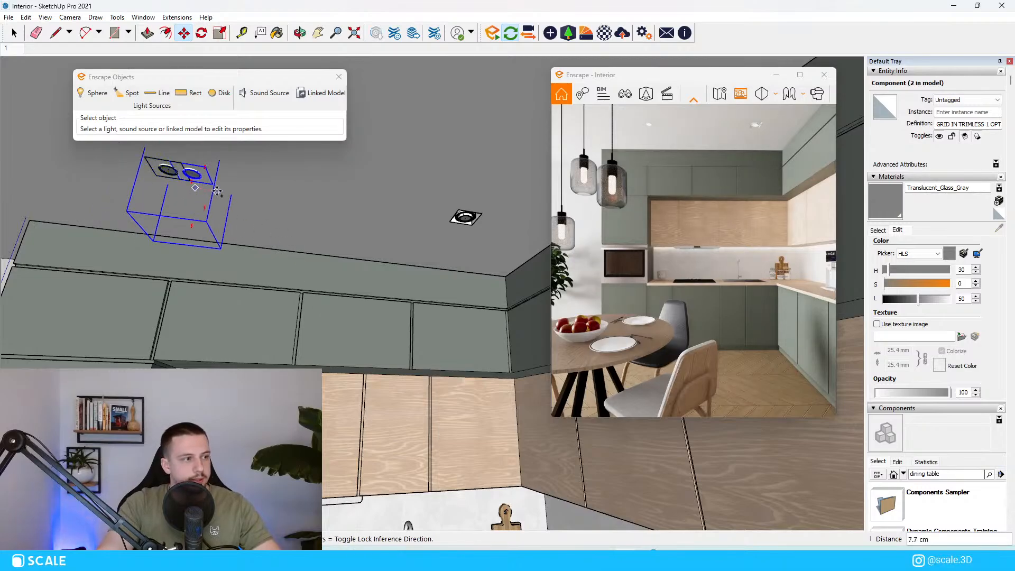
key("ctrl")
left_click(224, 190)
key("space")
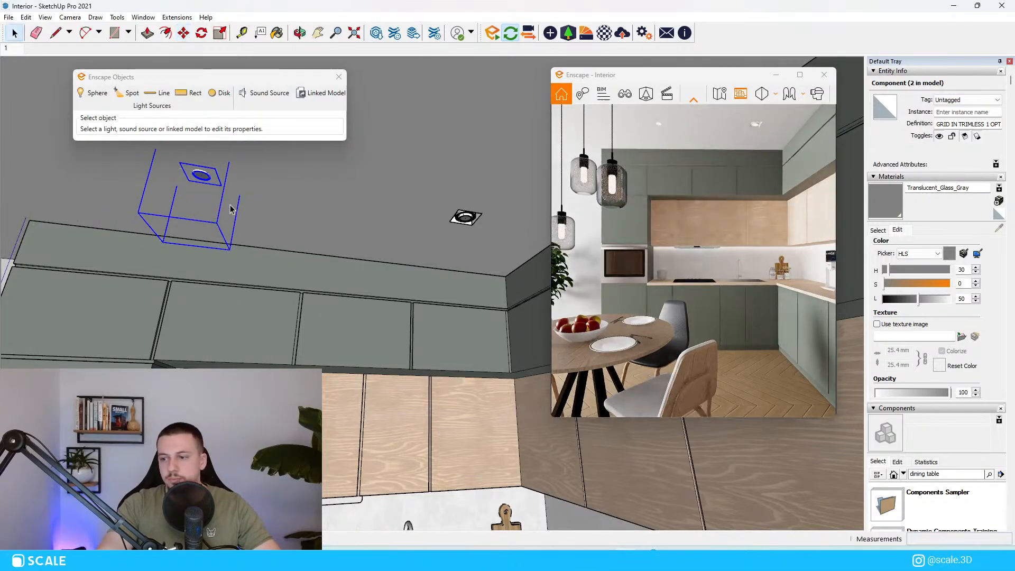
Open the ceiling group and draw a rectangle of about 11 by 11 cm around the copied light's square housing.
scroll(402, 219, "down", 1)
middle_click_drag(403, 222, 299, 202)
left_click(318, 179)
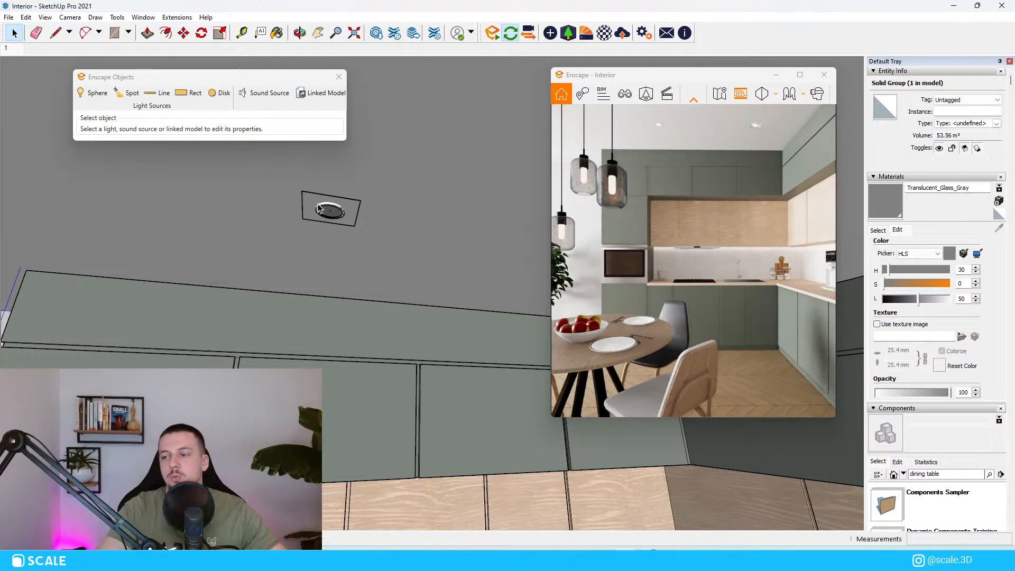
scroll(318, 179, "up", 3)
double_click(319, 180)
left_click(319, 179)
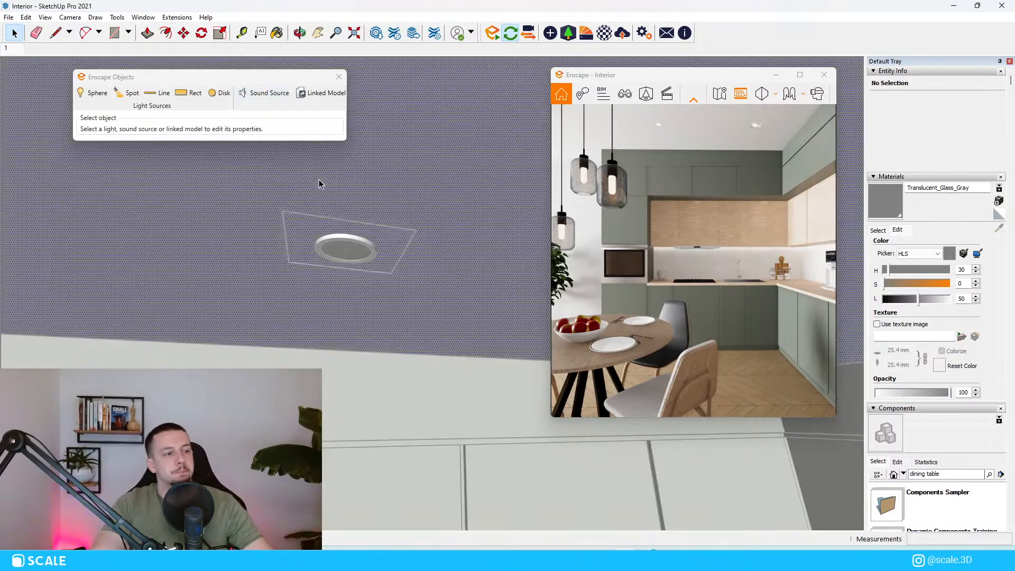
key("r")
scroll(296, 180, "up", 3)
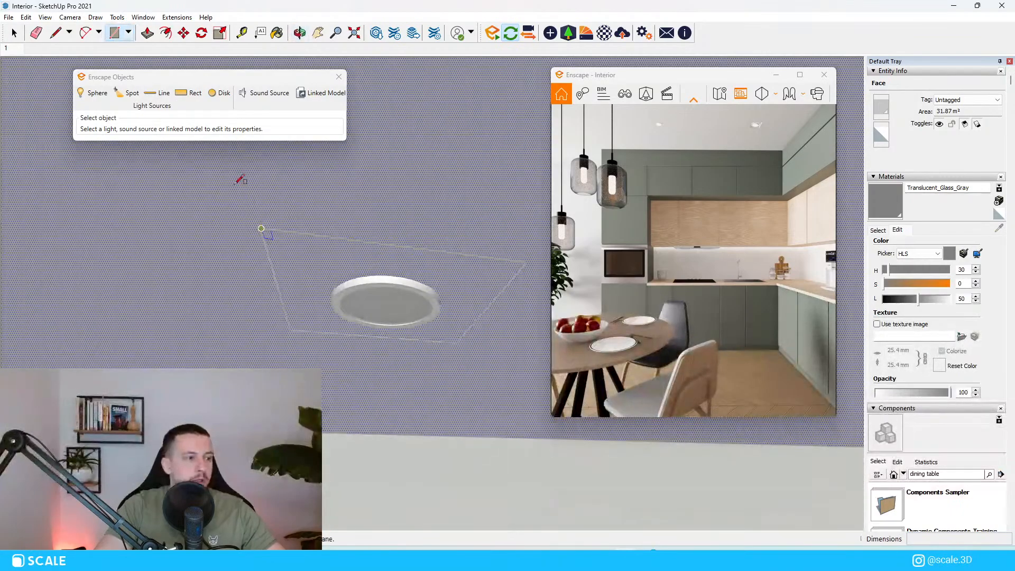
scroll(251, 261, "up", 3)
left_click(270, 193)
scroll(152, 170, "down", 2)
scroll(410, 337, "up", 1)
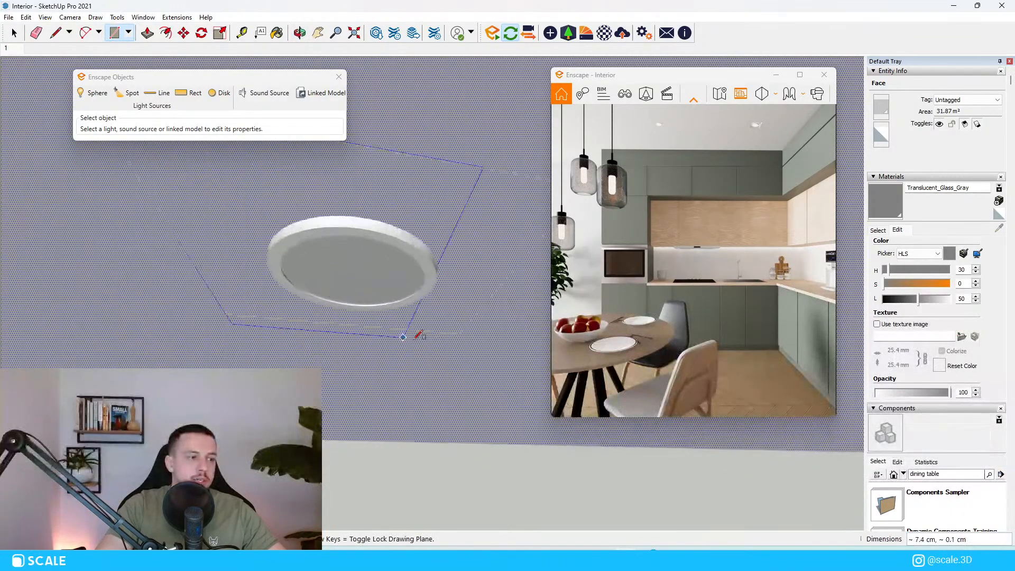
scroll(416, 338, "up", 3)
scroll(278, 222, "down", 3)
scroll(425, 323, "up", 5)
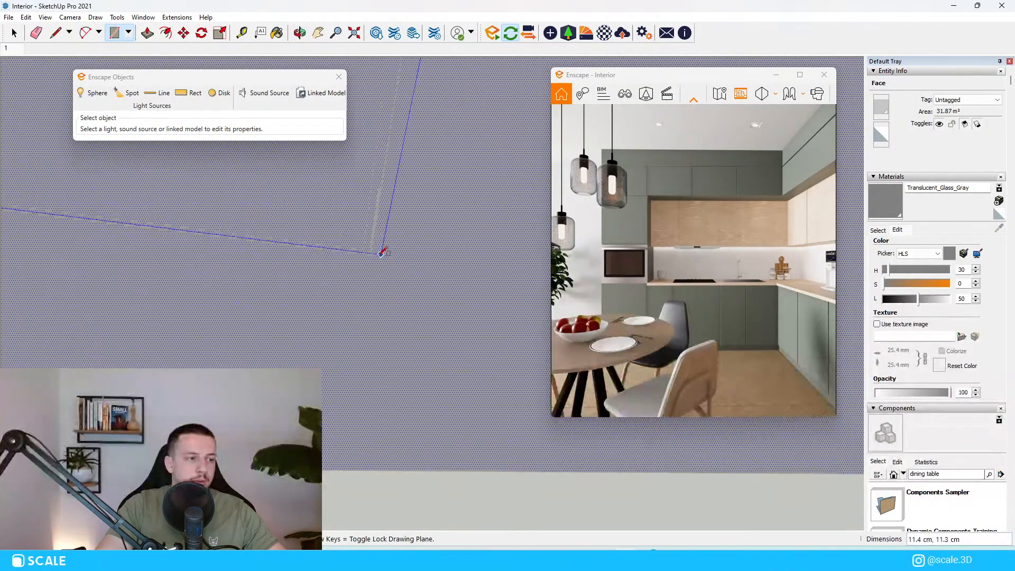
left_click(374, 249)
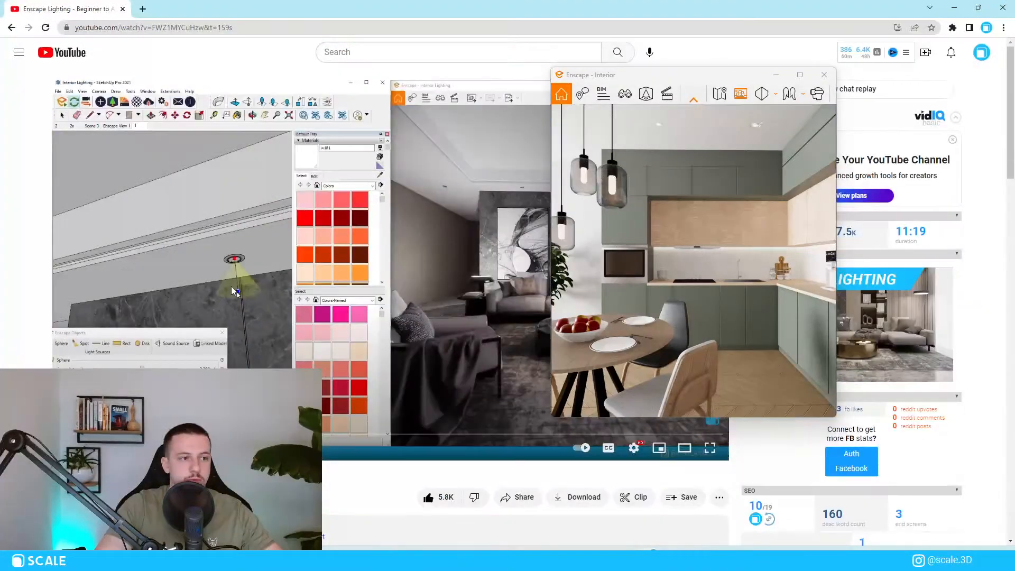
Review the YouTube video "Enscape Lighting - Beginner to Advanced" in the browser and return to SketchUp.
left_click(237, 295)
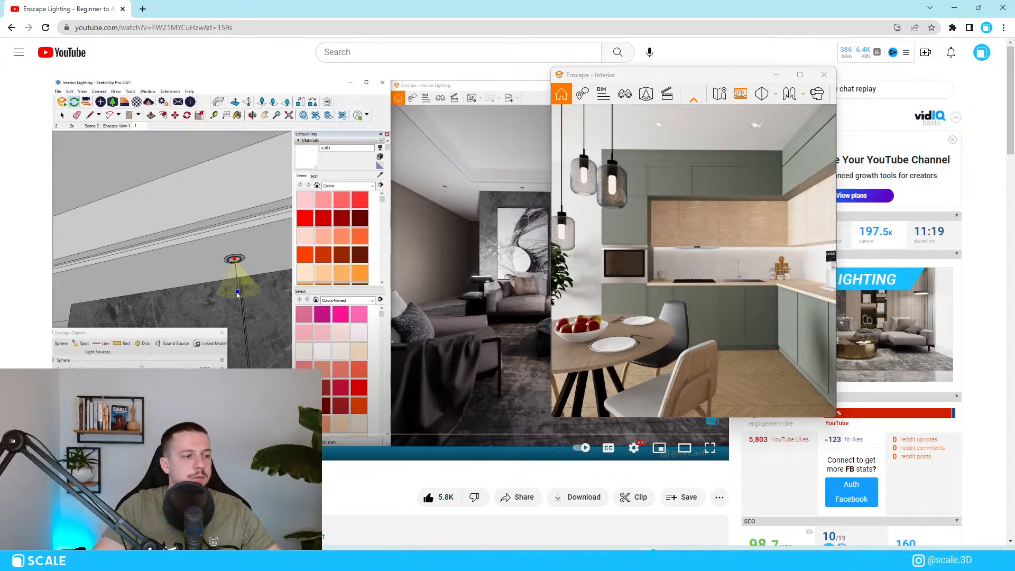
scroll(394, 446, "down", 4)
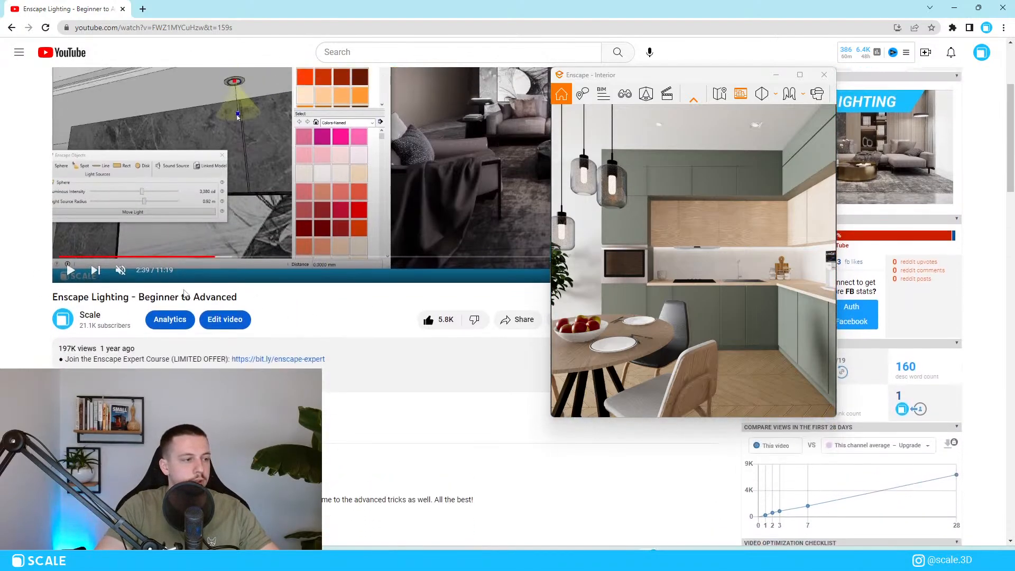
scroll(340, 242, "down", 2)
scroll(340, 242, "up", 6)
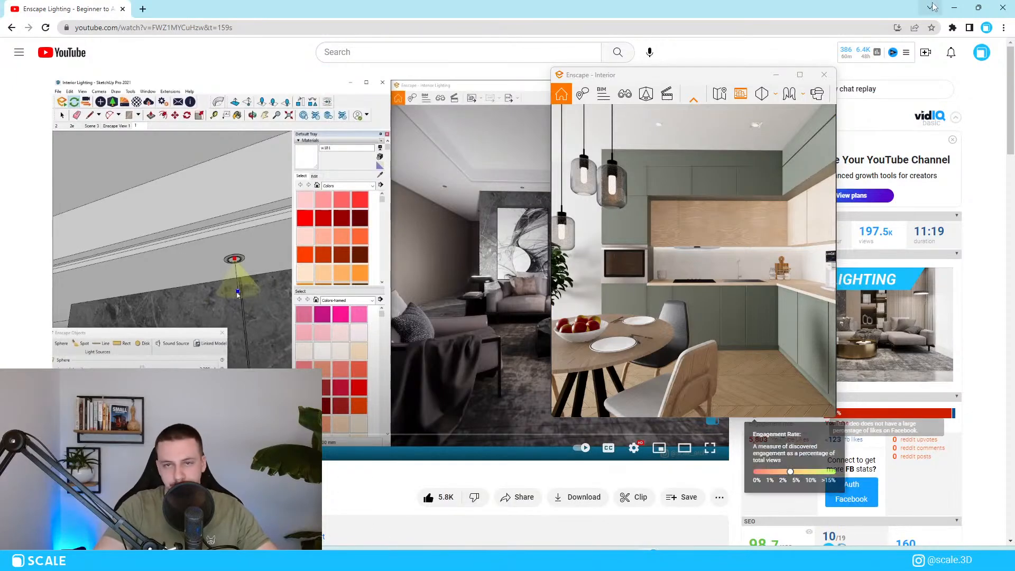
left_click(954, 8)
Push the rectangle around the copied light up into the ceiling to open its recess, and leave the ceiling group.
scroll(402, 320, "down", 4)
middle_click_drag(392, 320, 349, 239)
key("space")
left_click(372, 256)
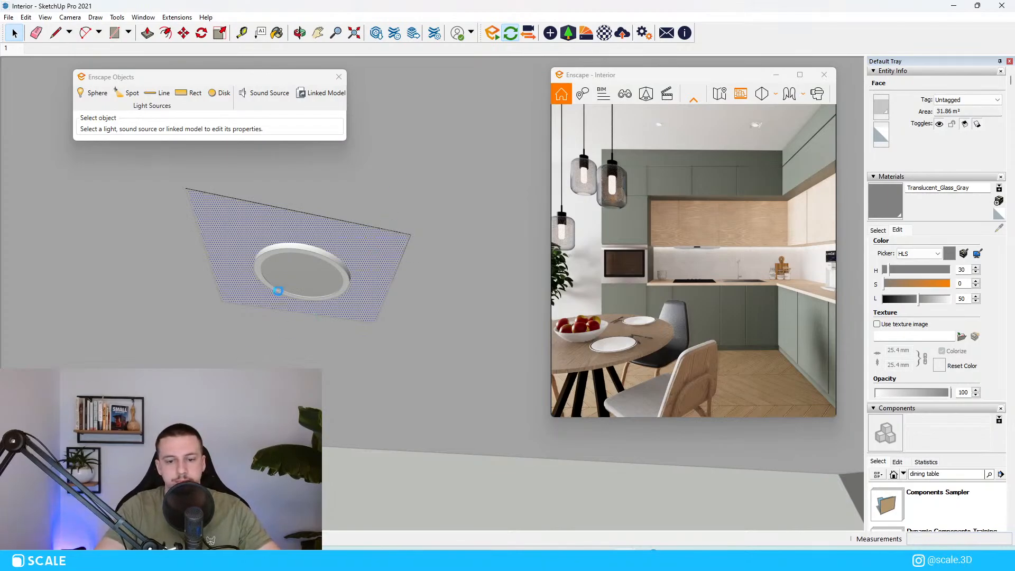
key("p")
left_click(277, 290)
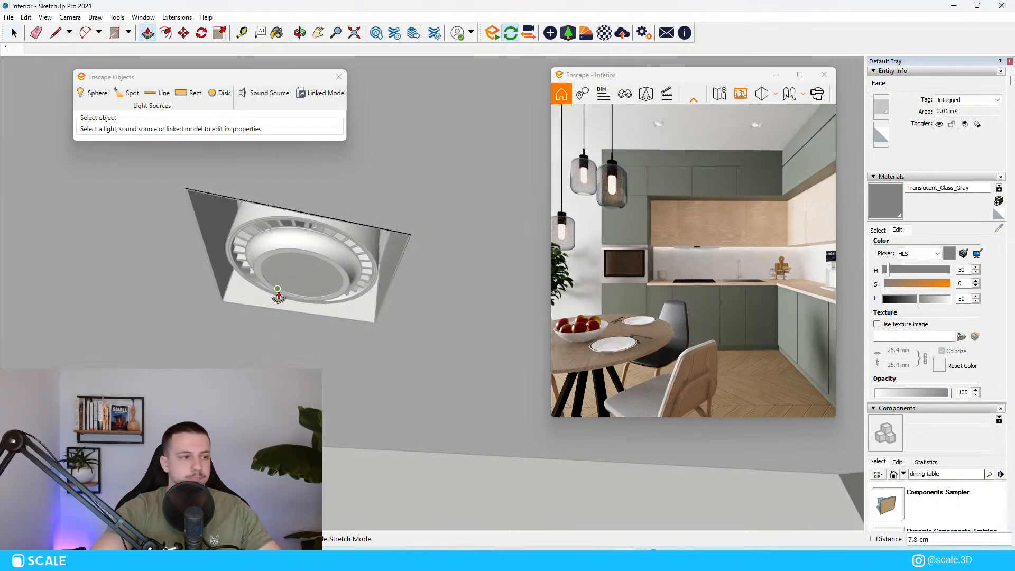
left_click(305, 273)
key("space")
scroll(278, 347, "down", 6)
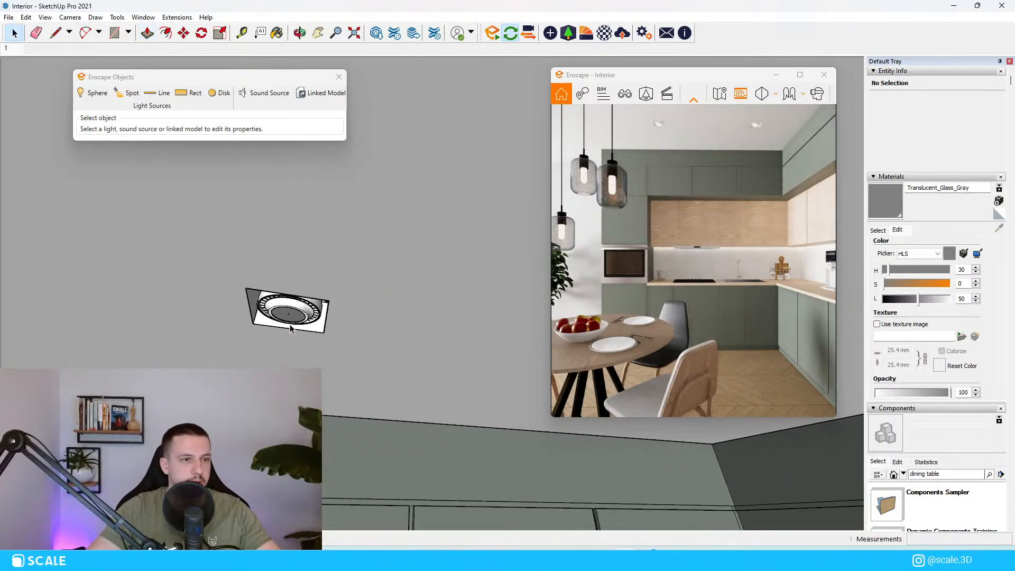
Enlarge the Enscape render window to inspect both ceiling lights, and restore its size.
middle_click_drag(277, 366, 259, 309)
left_click(800, 74)
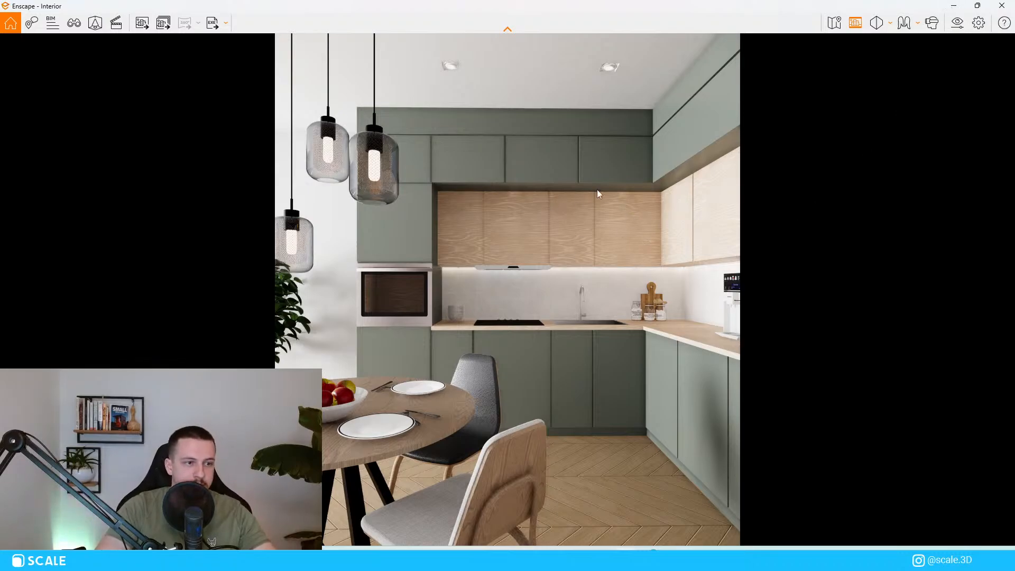
left_click(977, 5)
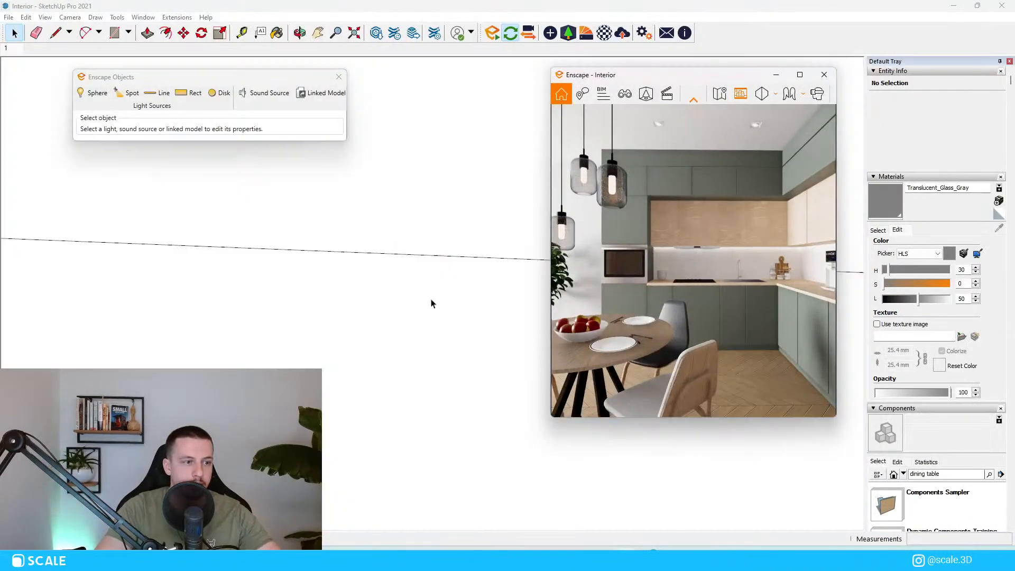
Open the Enscape Material Editor and sample the wood material of the upper cabinet fronts for editing.
scroll(370, 260, "down", 6)
mouse_move(329, 272)
middle_mouse_down()
mouse_move(374, 303)
mouse_move(556, 304)
mouse_move(687, 334)
middle_mouse_up()
scroll(304, 324, "up", 5)
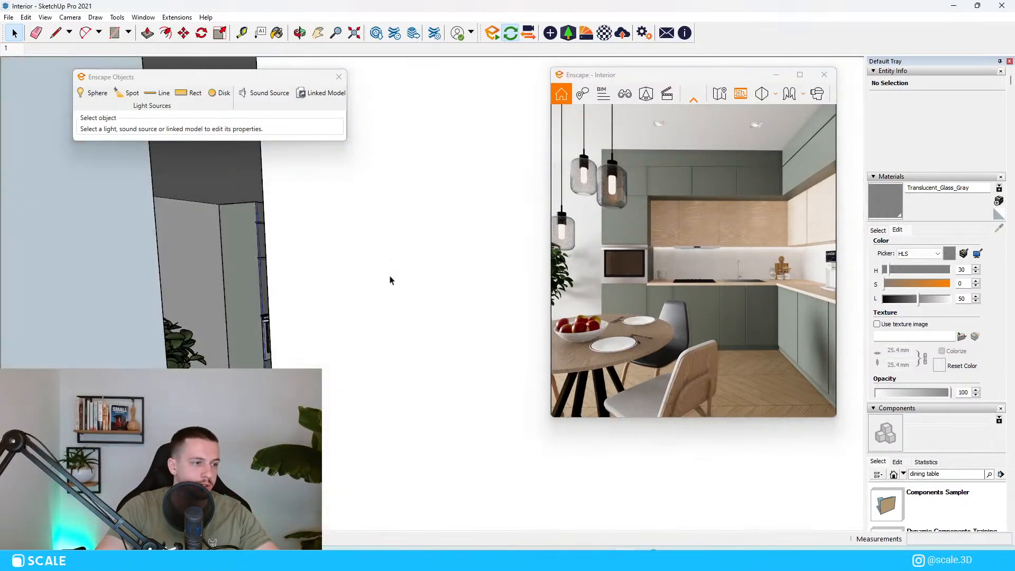
scroll(270, 285, "up", 4)
scroll(476, 238, "up", 3)
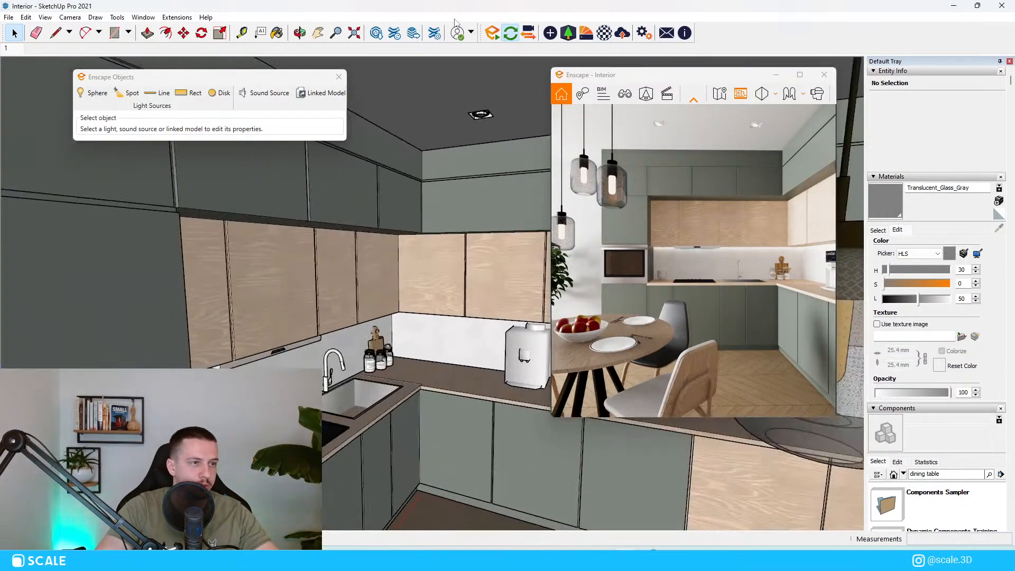
left_click(605, 33)
left_click_drag(228, 59, 156, 154)
key("b")
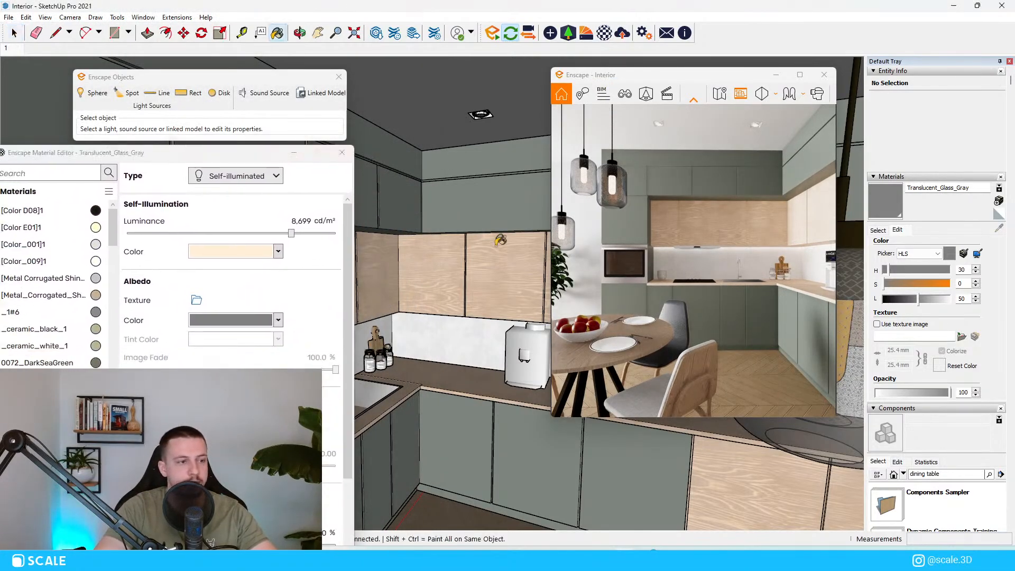
left_click(503, 256, "alt")
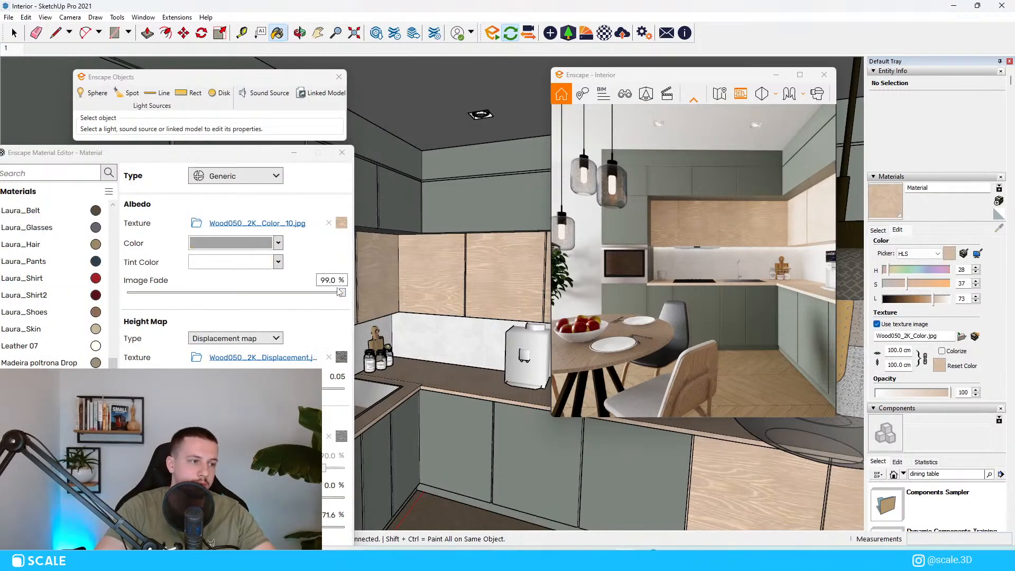
Set the wood material's albedo colour to grey and its Image Fade to 73.8%, and close the editor.
left_click_drag(341, 292, 294, 294)
left_click(278, 243)
left_click(286, 295)
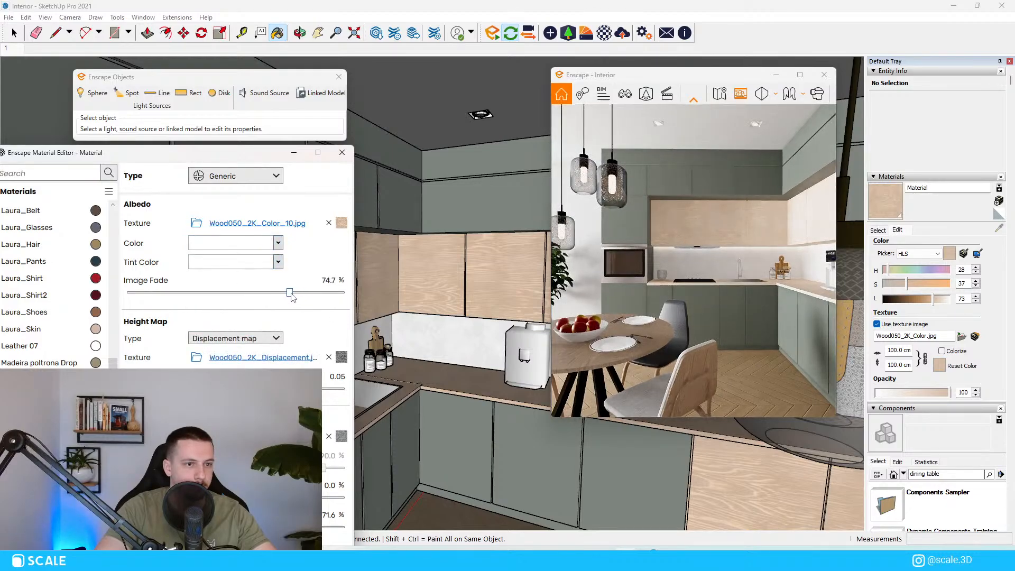
left_click(278, 243)
left_click(283, 309)
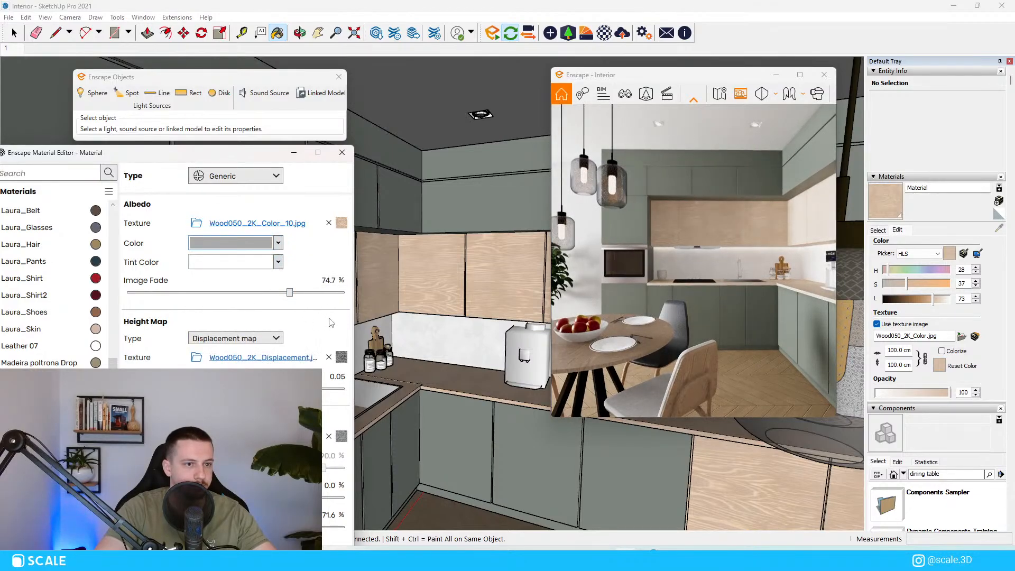
left_click_drag(290, 299, 326, 301)
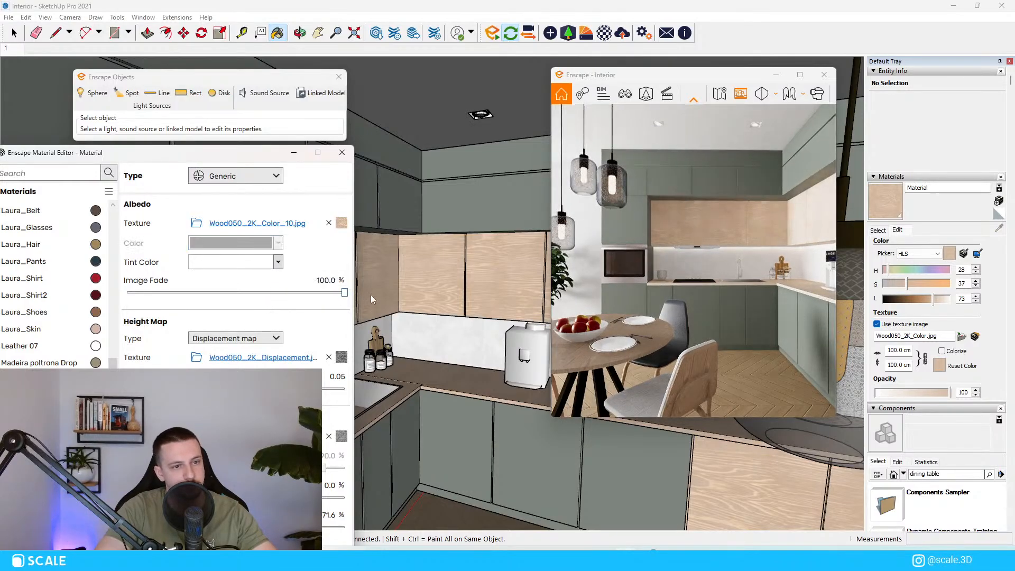
left_click(287, 302)
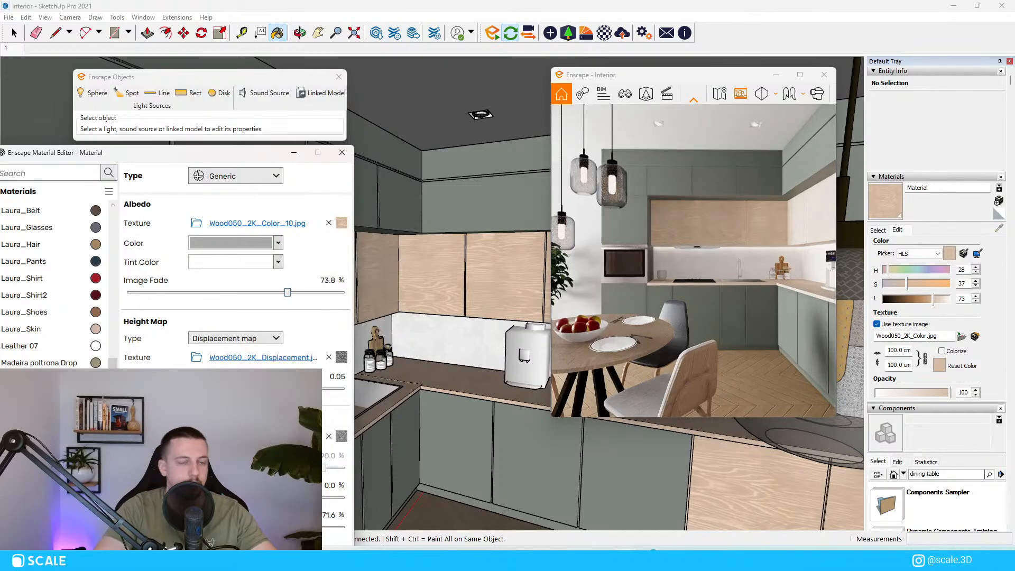
left_click(341, 153)
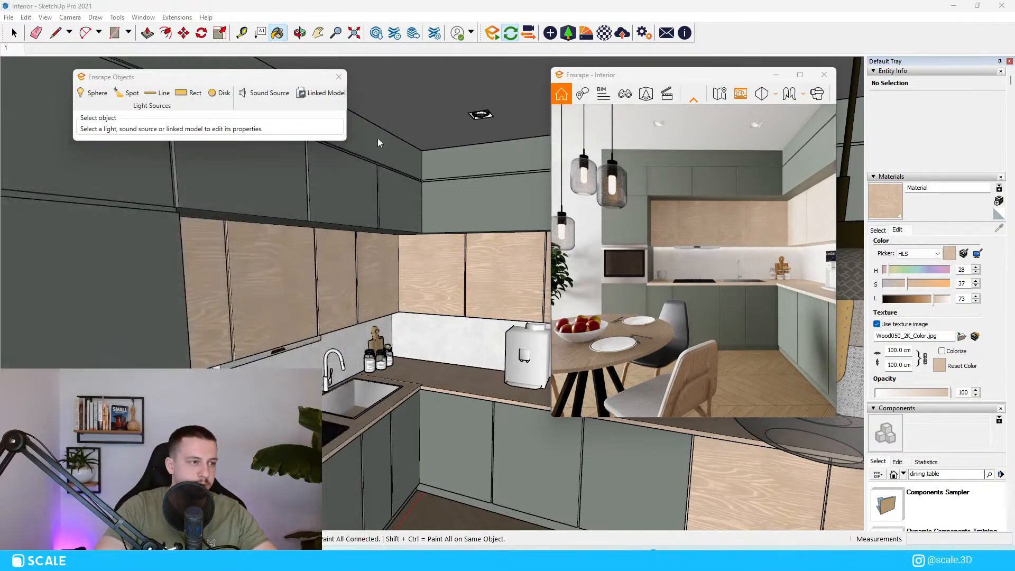
Open the Enscape Asset Library and search its assets for "rug".
left_click(584, 34)
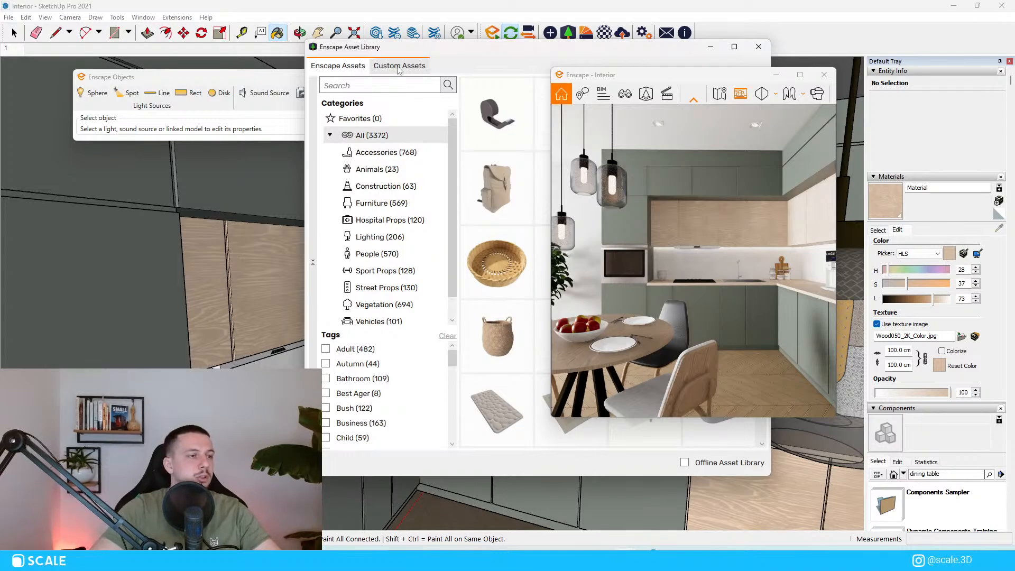
left_click_drag(400, 50, 161, 52)
left_click(143, 86)
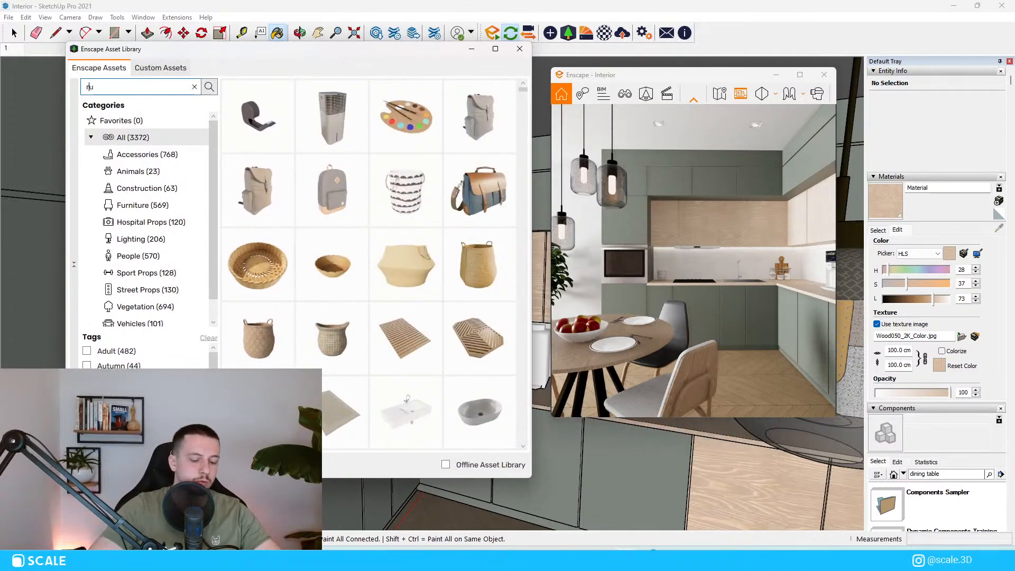
type("rug")
key("Return")
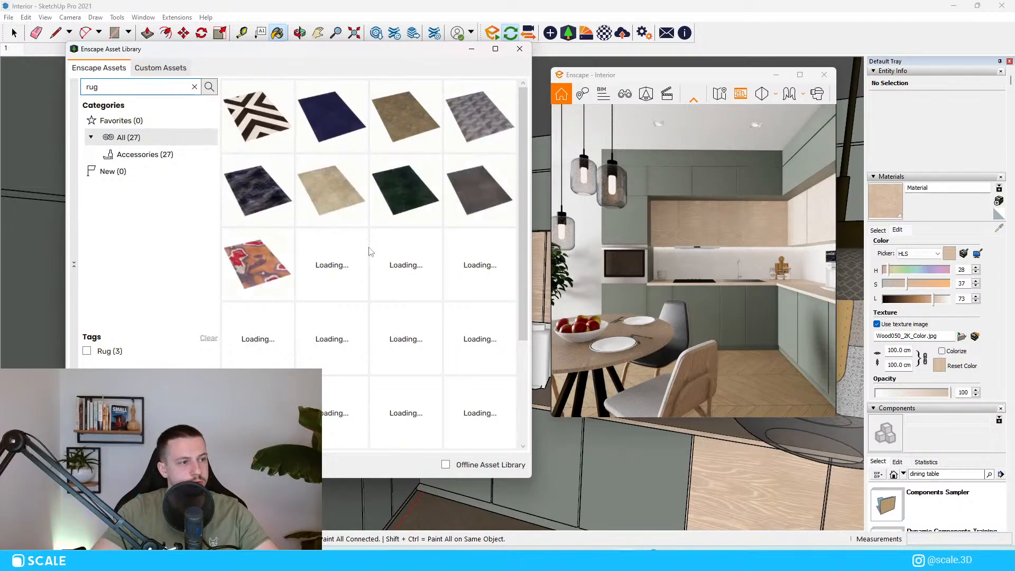
Choose a light cream rug from the asset library results and place it on the floor under the dining table.
mouse_move(380, 197)
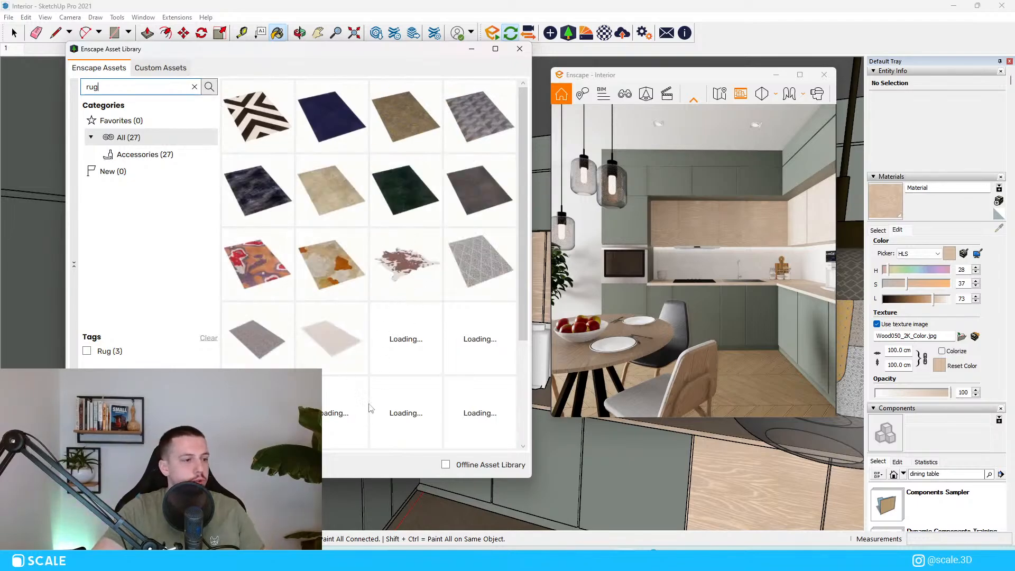
mouse_move(331, 345)
scroll(332, 346, "down", 2)
scroll(454, 318, "down", 2)
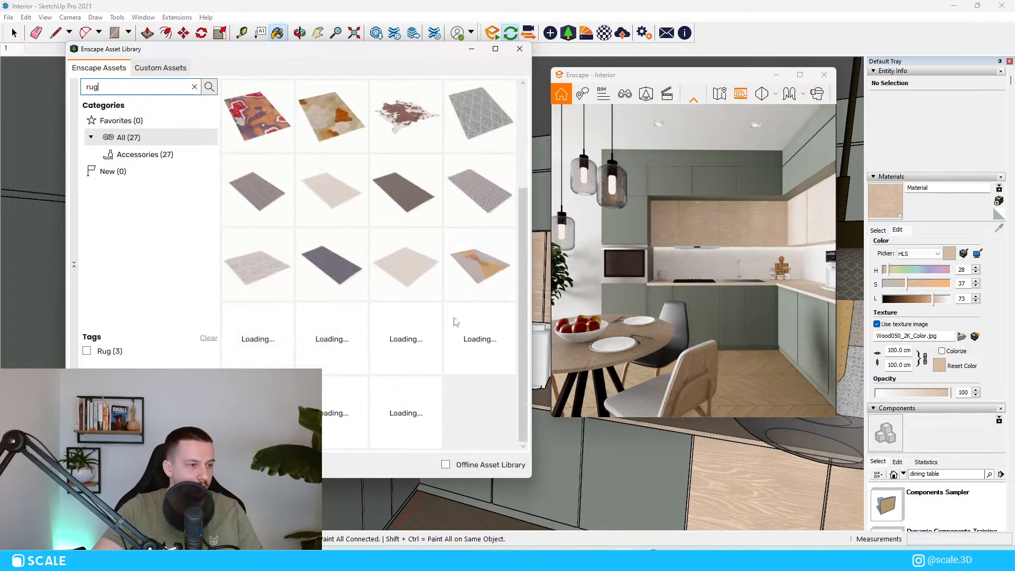
mouse_move(416, 270)
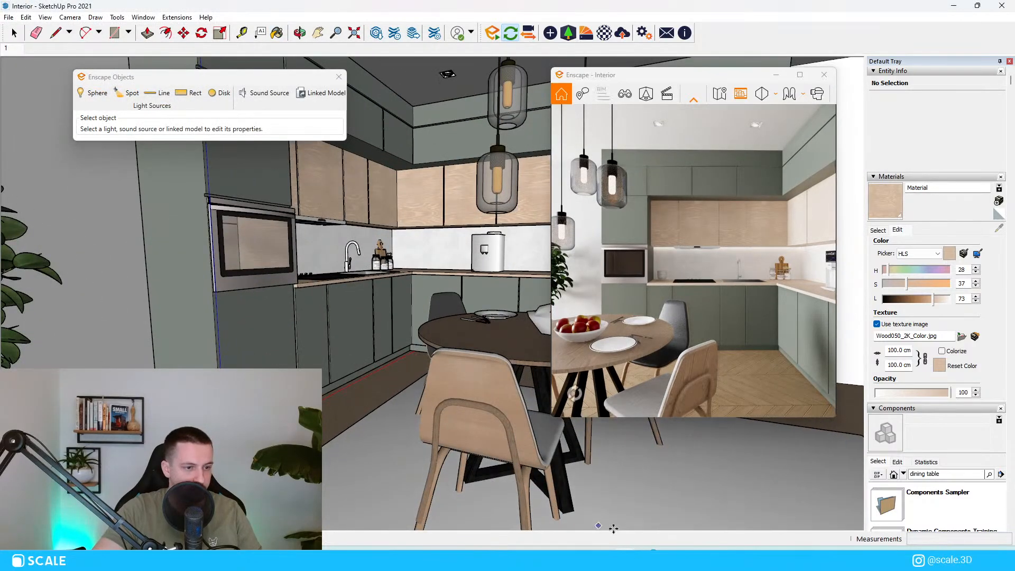
Move the rug across the floor further under the dining table, adjusting its position with a second shift of about 14 cm.
mouse_move(666, 482)
middle_mouse_down()
mouse_move(444, 473)
mouse_move(430, 500)
middle_mouse_up()
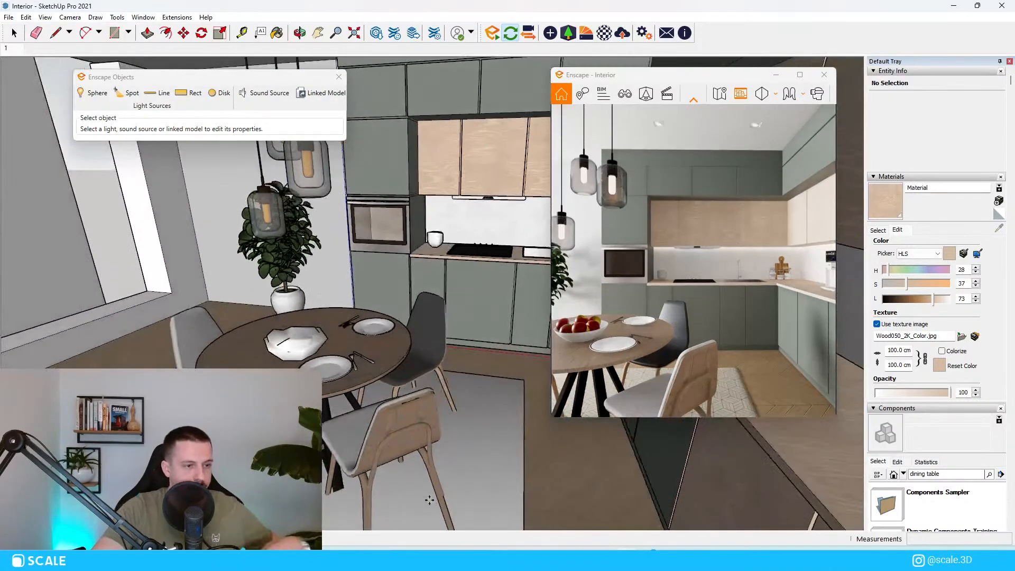
key("m")
left_click(496, 454)
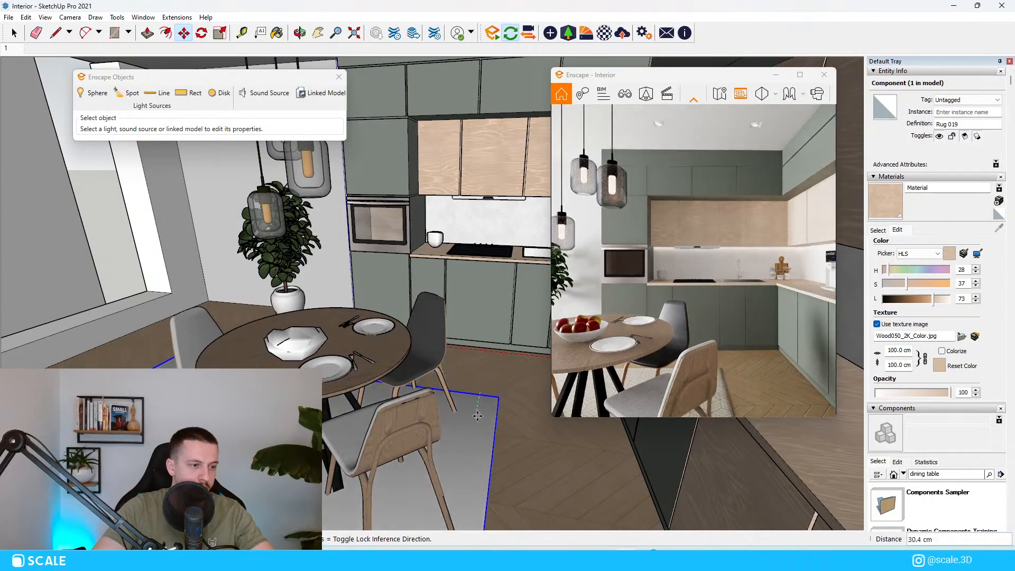
left_click(477, 426)
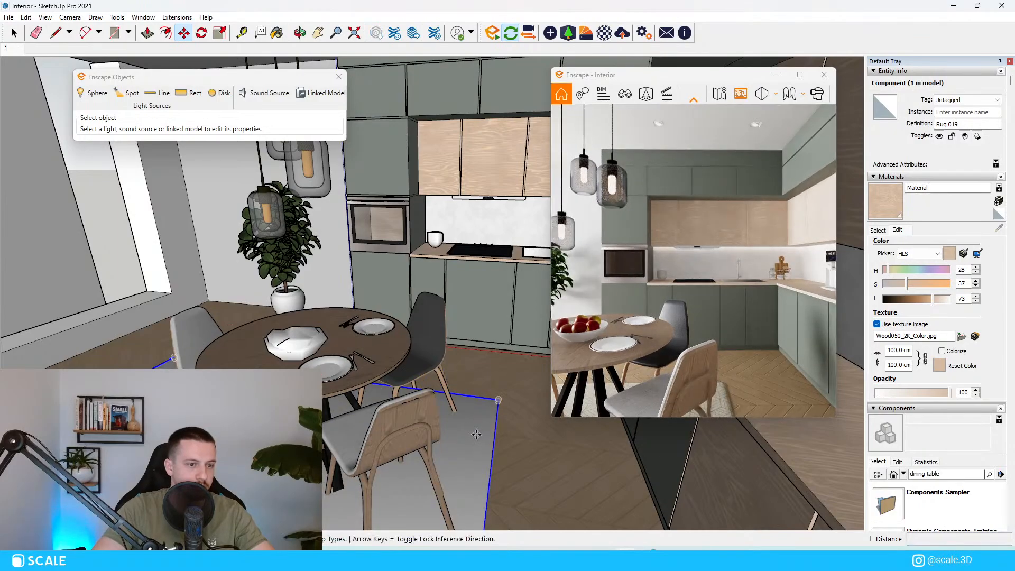
left_click(477, 434)
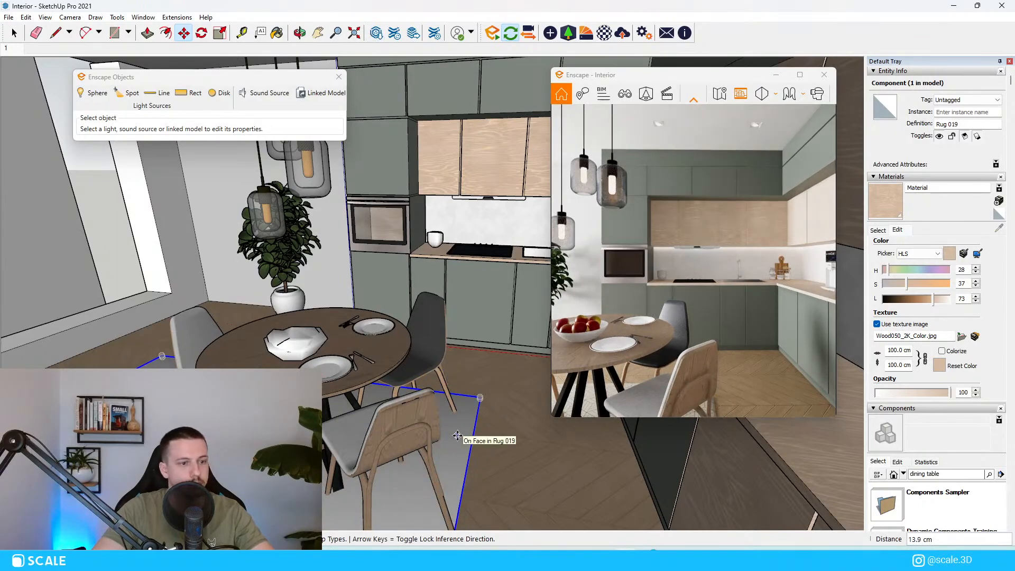
Enlarge the Enscape render window to inspect the kitchen with the rug, and minimise it.
left_click(800, 75)
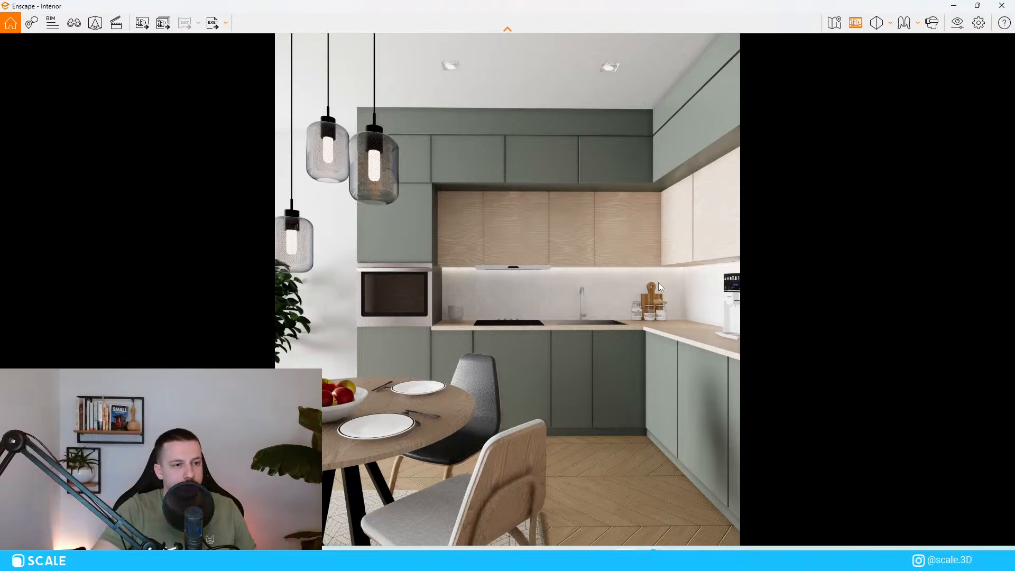
left_click(955, 6)
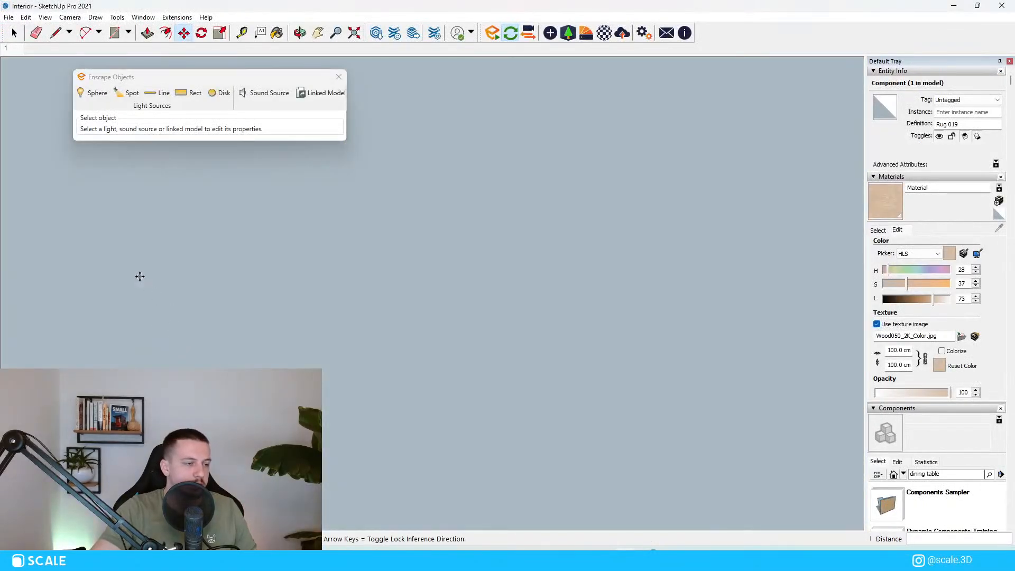
Open the kitchen cabinets for editing and sample the 0072_DarkSeaGreen material from the cabinet front below the oven.
scroll(139, 277, "up", 8)
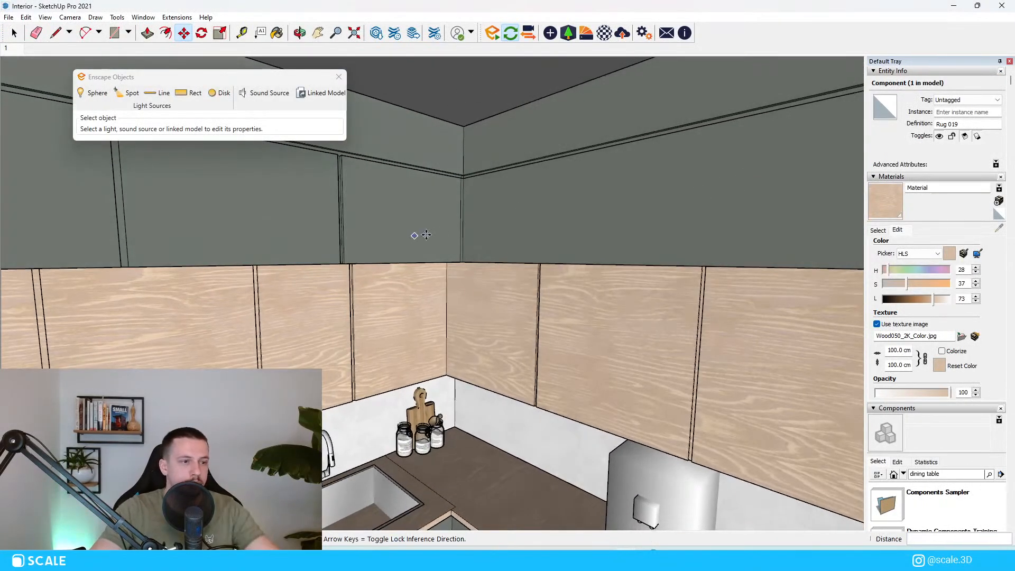
key("space")
double_click(530, 220)
left_click(516, 217)
left_click(448, 210)
scroll(494, 203, "up", 2)
middle_click_drag(515, 199, 563, 201)
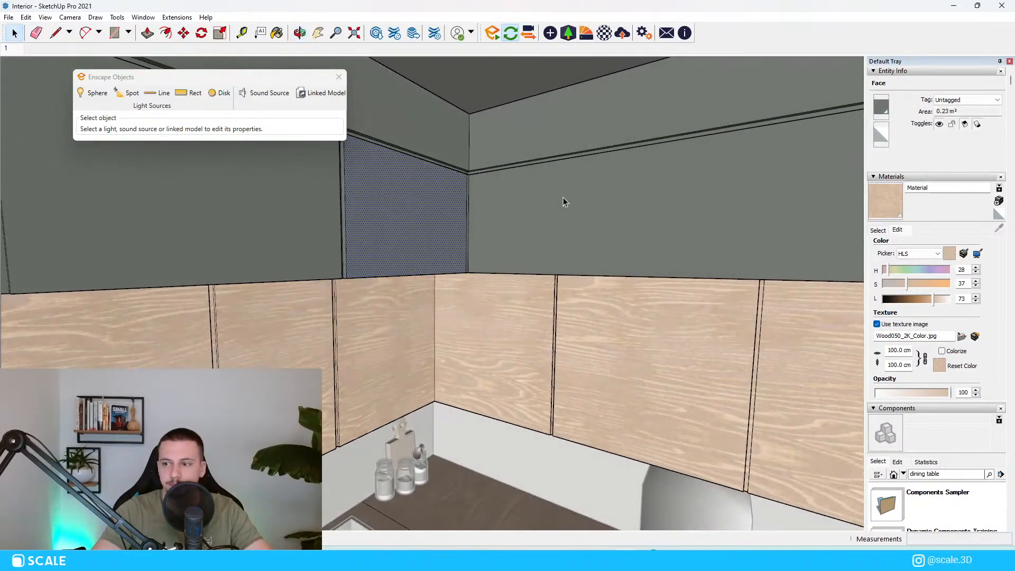
middle_click_drag(571, 253, 434, 260)
scroll(207, 360, "up", 10)
scroll(367, 320, "down", 8)
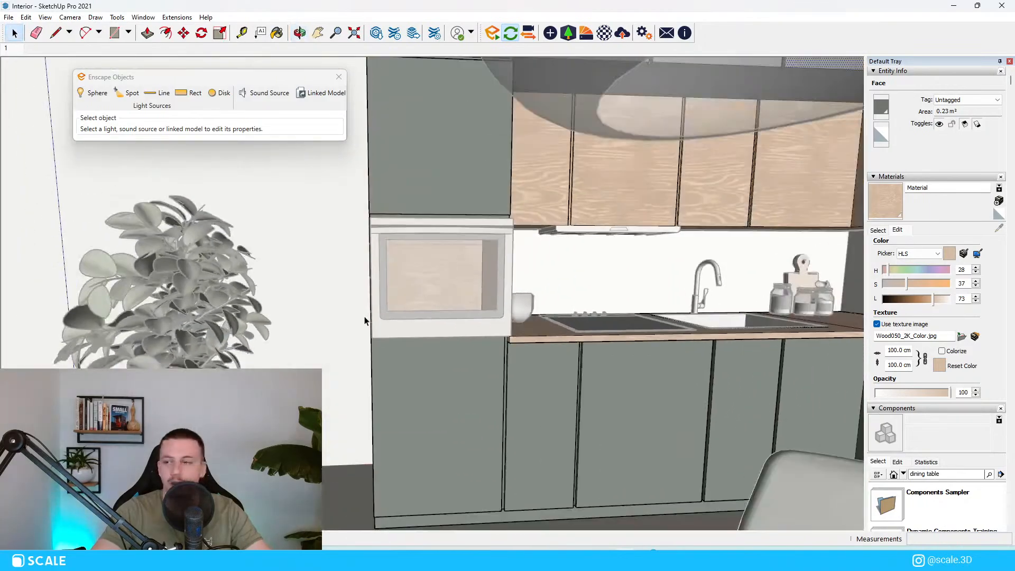
scroll(406, 305, "up", 6)
key("b")
left_click(379, 442, "alt")
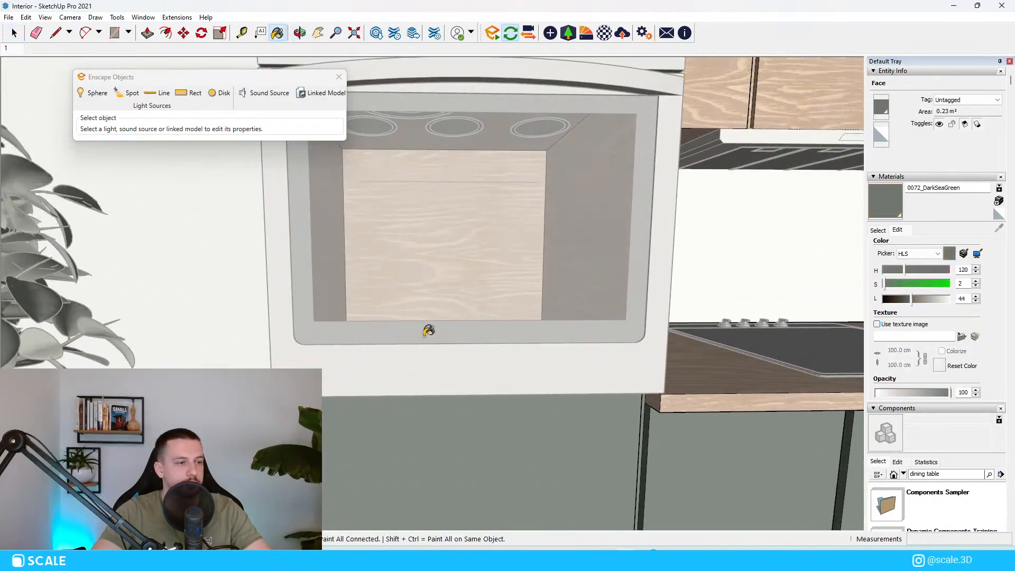
Paint the wood-textured back face of the niche behind the oven with the 0072_DarkSeaGreen material.
scroll(428, 331, "up", 8)
key("space")
left_click(708, 313)
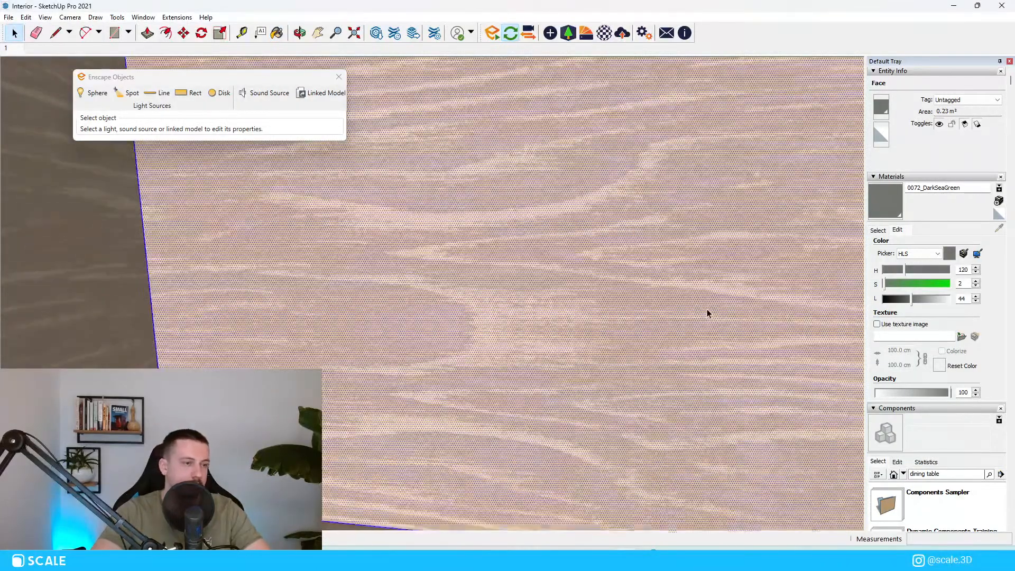
double_click(706, 310)
key("b")
key("b")
left_click(510, 281)
left_click(125, 301)
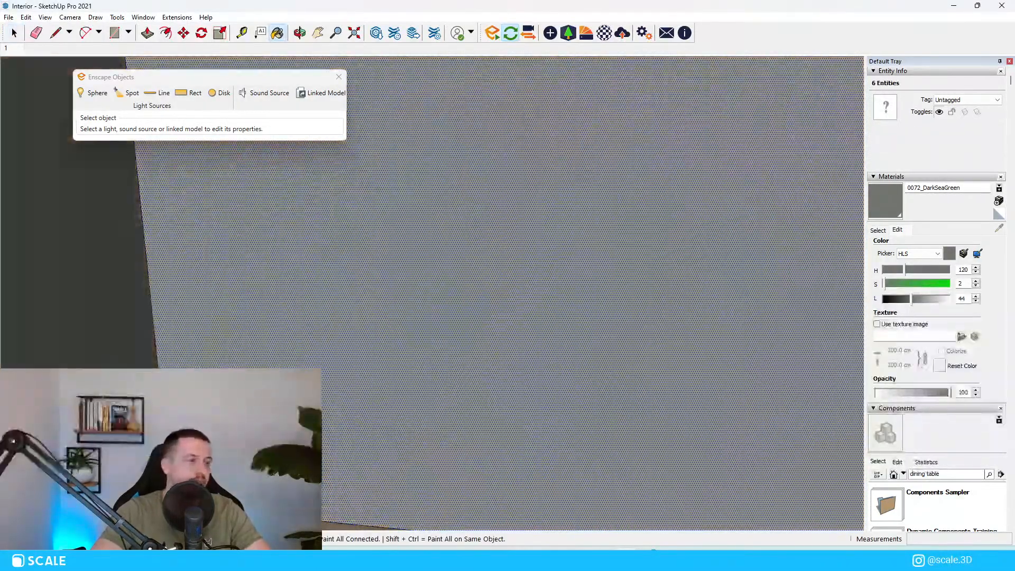
Paint the side faces inside the oven niche with the 0072_DarkSeaGreen material and clear the selection.
key("space")
left_click(247, 315)
scroll(247, 315, "down", 3)
key("b")
middle_click_drag(247, 315, 720, 268)
scroll(688, 264, "up", 2)
scroll(671, 266, "down", 1)
left_click(659, 267)
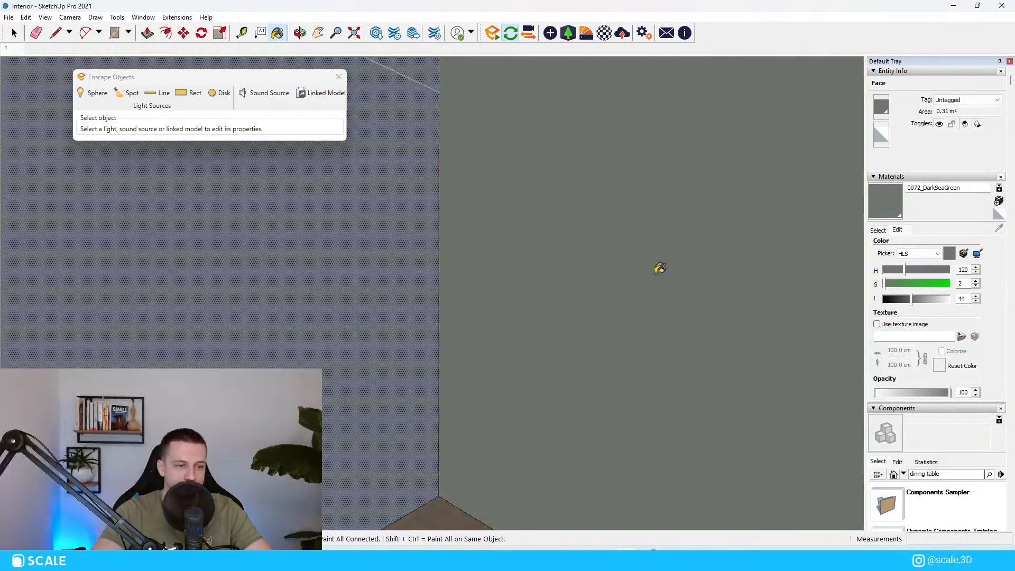
key("space")
scroll(403, 294, "down", 8)
left_click(396, 297)
middle_click_drag(411, 253, 421, 240)
scroll(439, 238, "up", 3)
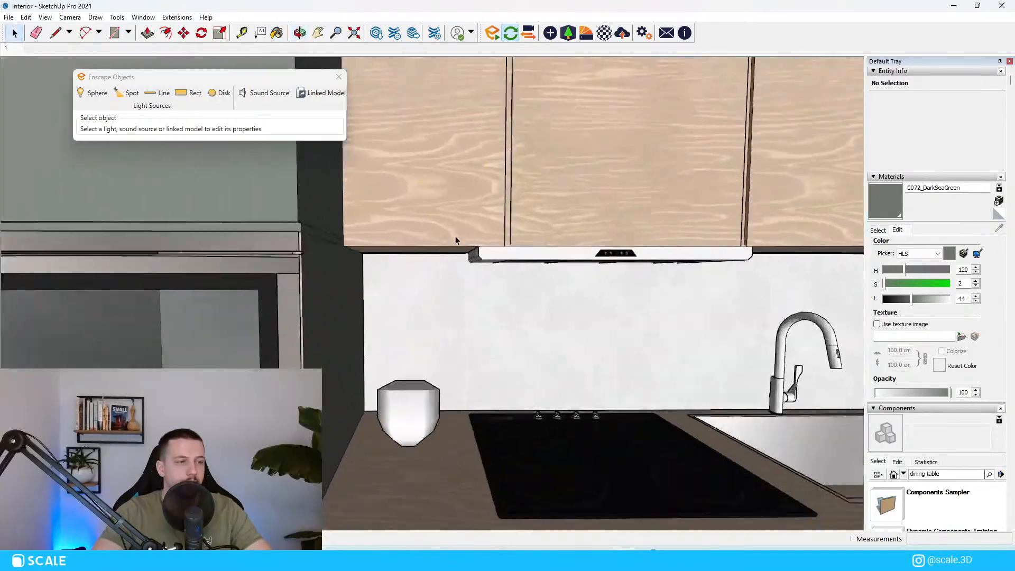
Copy the corner front face of the top green cabinets out in front of the undivided adjacent cabinet run.
scroll(456, 236, "down", 6)
middle_click_drag(478, 294, 608, 178)
scroll(621, 261, "up", 6)
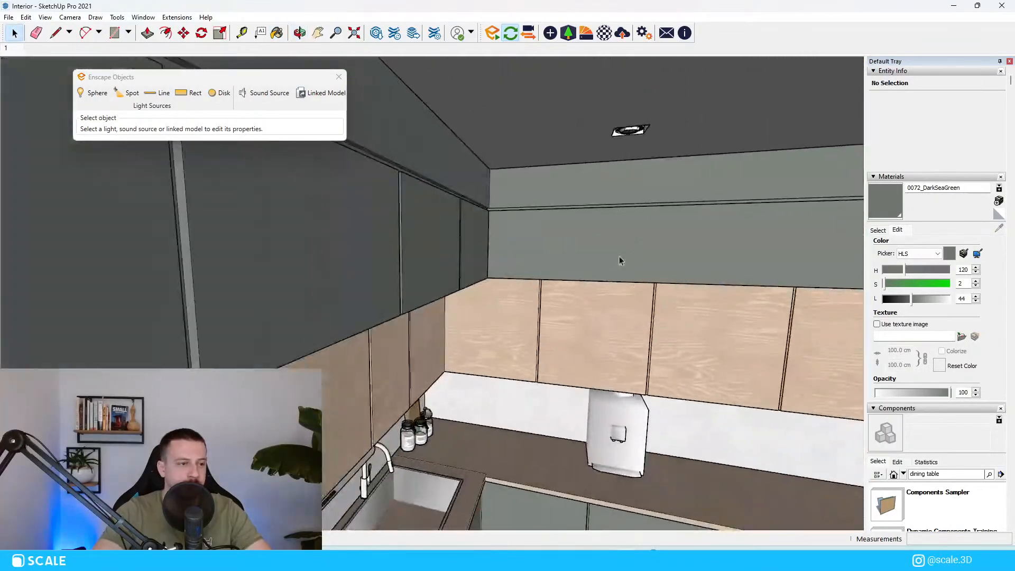
middle_click_drag(532, 242, 241, 279)
left_click(236, 274)
key("m")
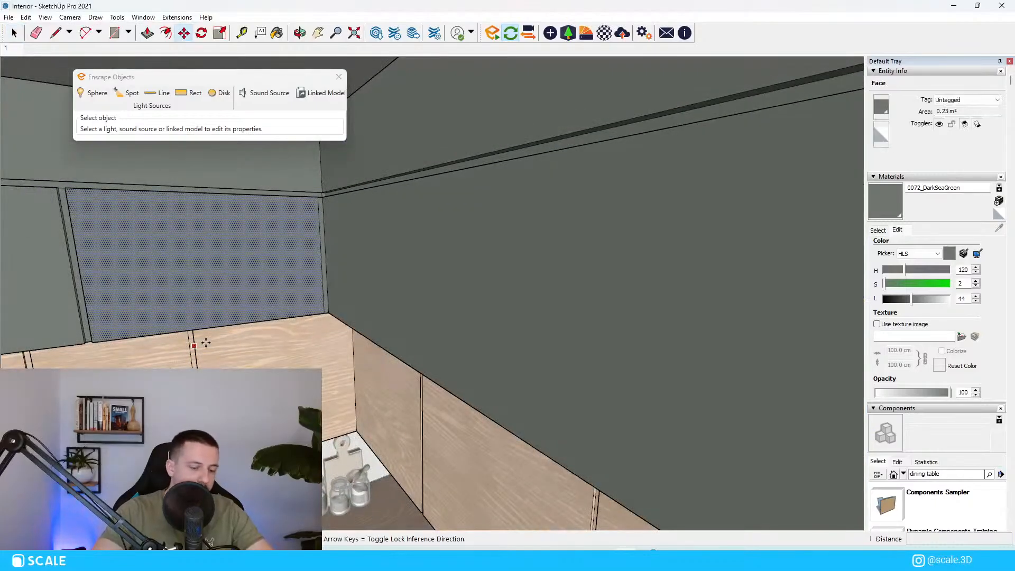
left_click(206, 342)
middle_click_drag(379, 340, 535, 340)
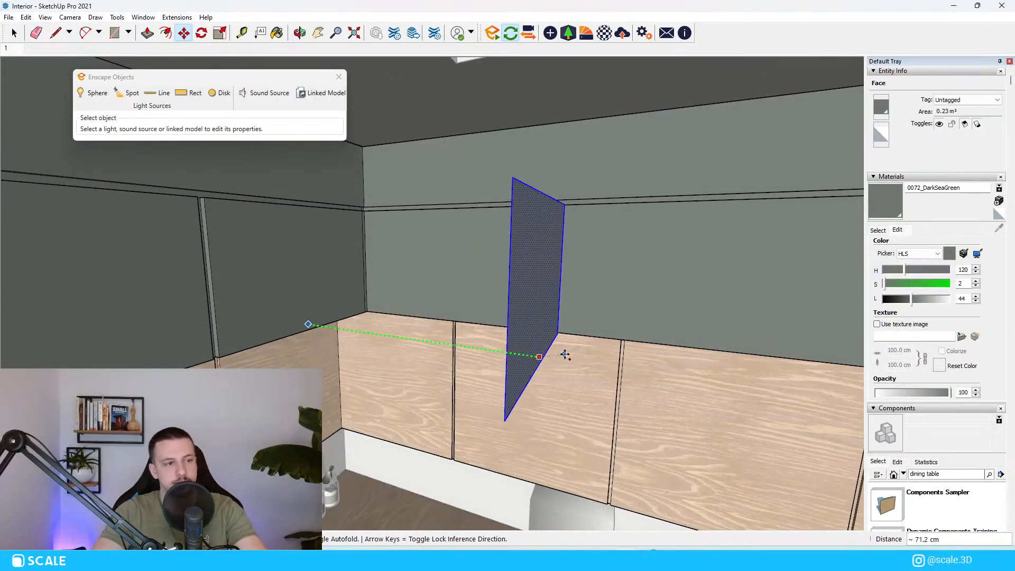
left_click(577, 265)
Rotate the copied front face so it lies parallel to the undivided top cabinet run.
middle_click_drag(577, 265, 591, 428)
scroll(446, 281, "up", 5)
scroll(449, 286, "down", 2)
scroll(465, 284, "up", 1)
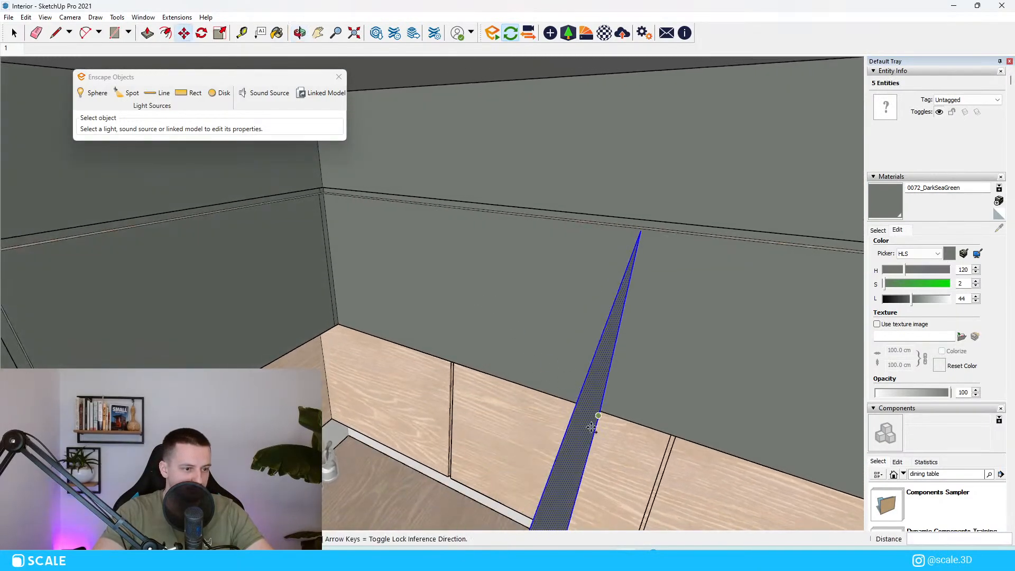
key("q")
left_click(562, 441)
left_click(566, 426)
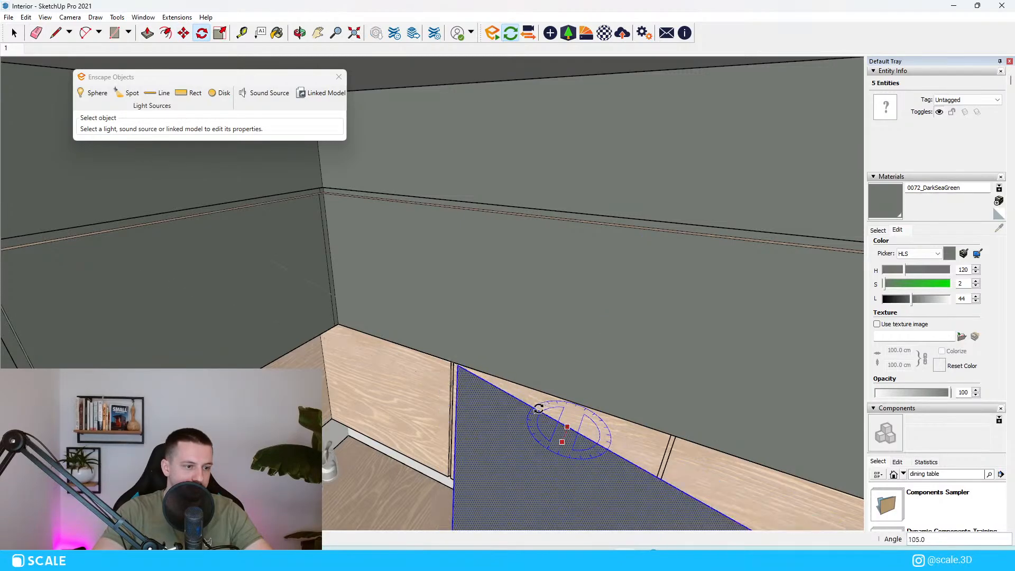
left_click(531, 413)
Move the rotated front face by its lower corner onto the inner corner of the undivided top cabinet run.
scroll(476, 272, "down", 3)
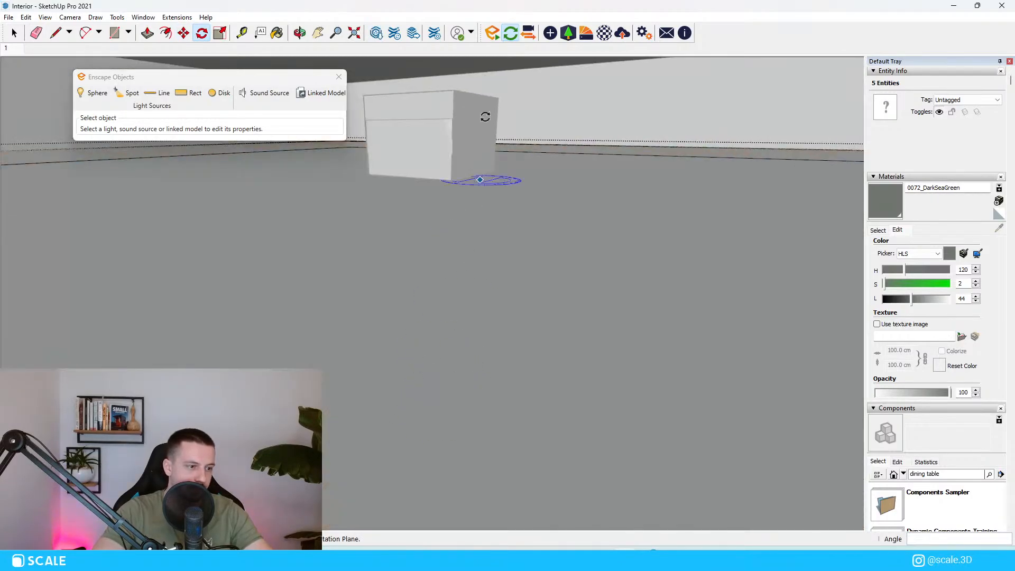
scroll(460, 184, "up", 2)
key("m")
scroll(461, 184, "down", 3)
scroll(444, 264, "up", 2)
left_click(443, 282)
scroll(401, 204, "up", 4)
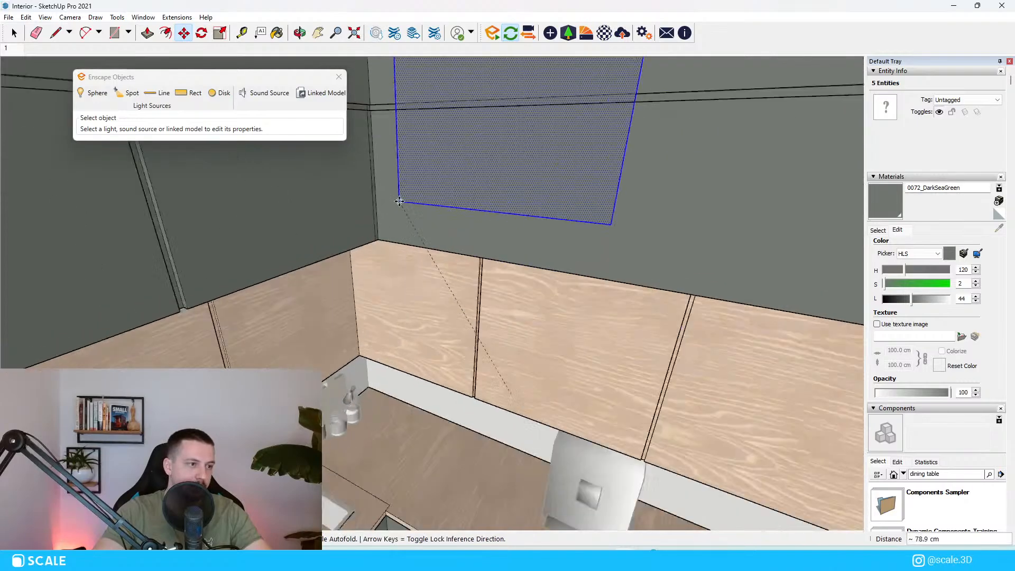
left_click(330, 349)
Array the front face along the top cabinet run with 4x copies, leaving a narrow strip between neighbouring fronts.
scroll(317, 264, "down", 3)
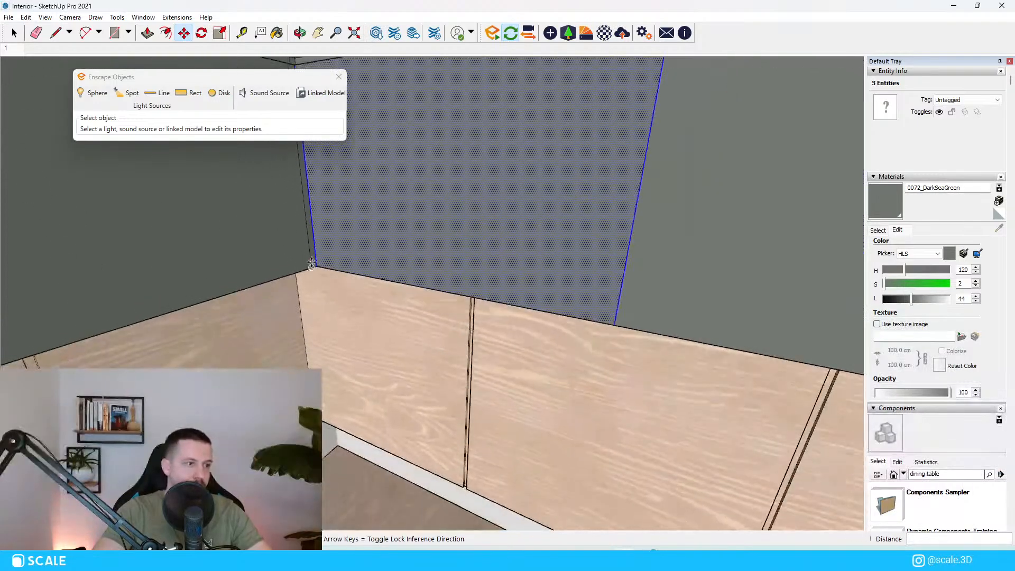
left_click(317, 265)
scroll(608, 328, "up", 2)
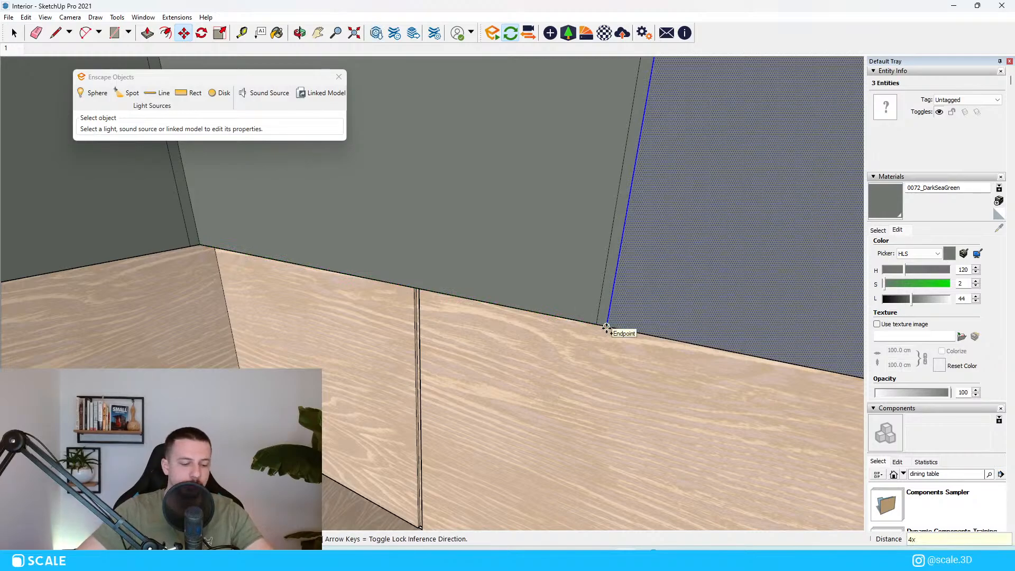
key("Return")
Push the narrow strip between the first two new top fronts inward about 1.6 cm to form a gap.
key("space")
left_click(602, 321)
middle_click_drag(602, 322, 508, 222)
key("p")
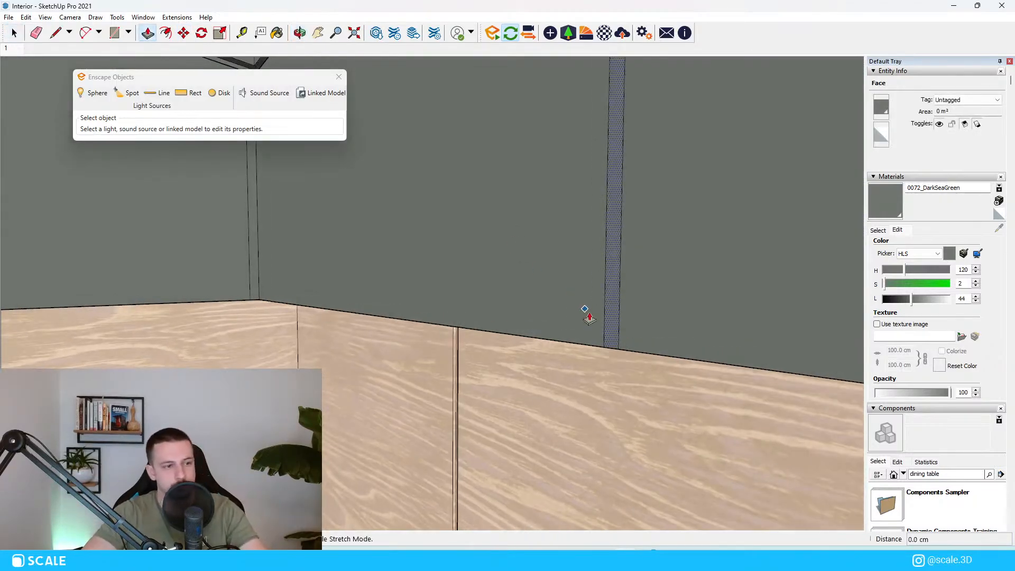
left_click(611, 341)
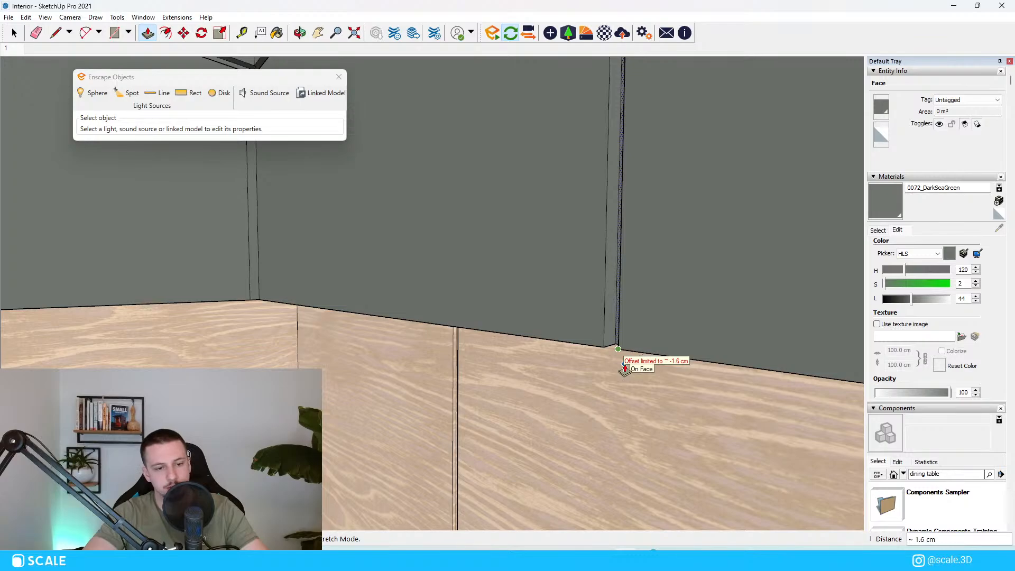
scroll(608, 325, "down", 5)
Push the next narrow strip between the new top fronts inward by the same depth, and bring up the Enscape render.
scroll(597, 312, "up", 6)
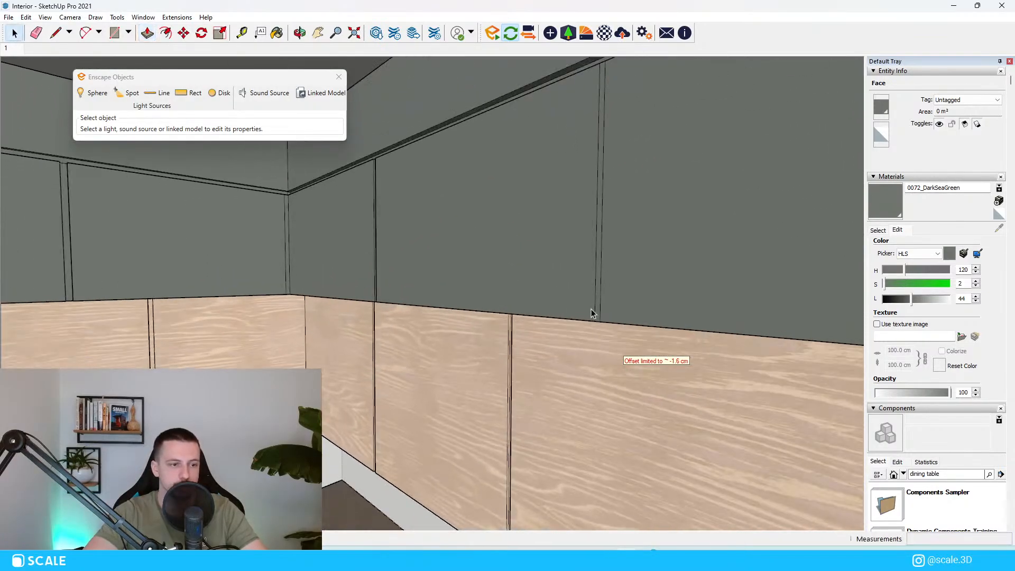
scroll(597, 315, "down", 4)
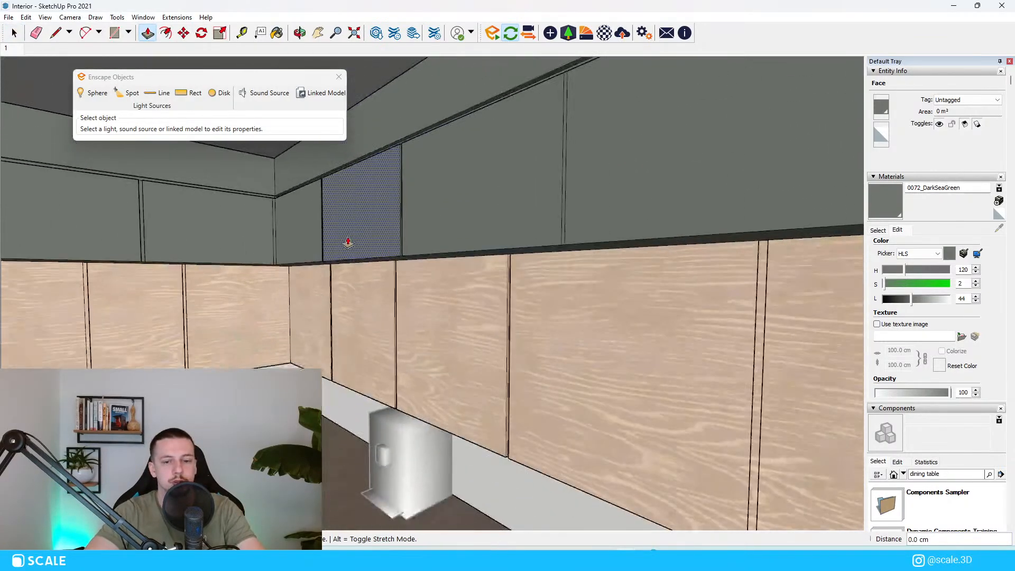
scroll(661, 295, "up", 5)
double_click(623, 297)
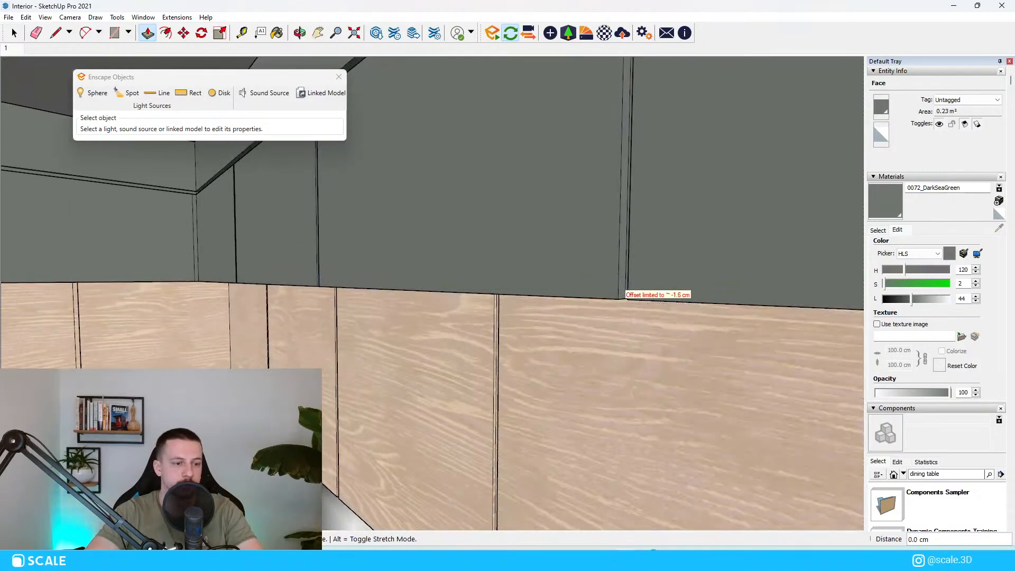
key("space")
mouse_move(625, 558)
left_click(576, 516)
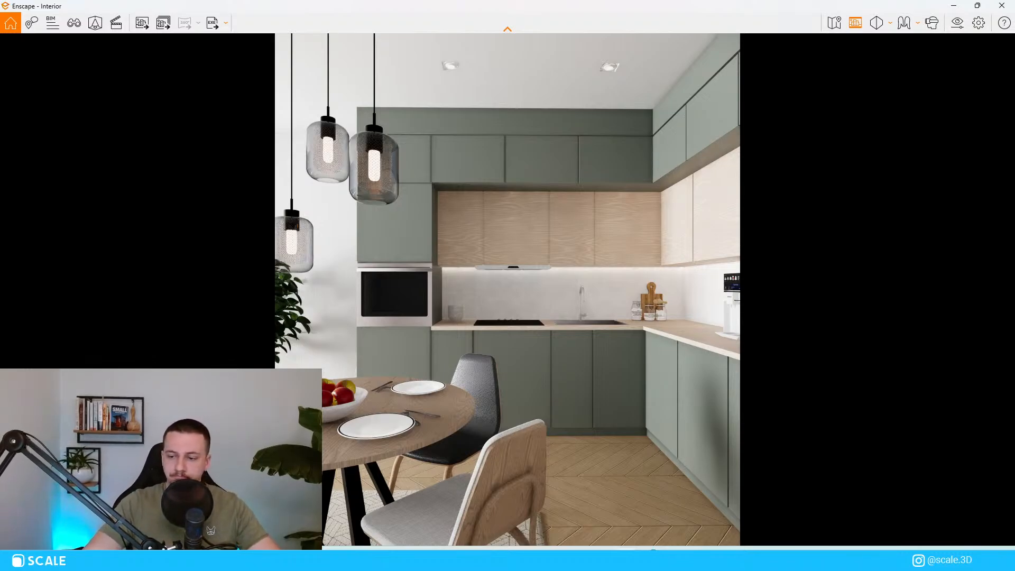
Return to the SketchUp model, sample the light tile material of the kitchen backsplash and lower its lightness to 80.
key("alt+Tab")
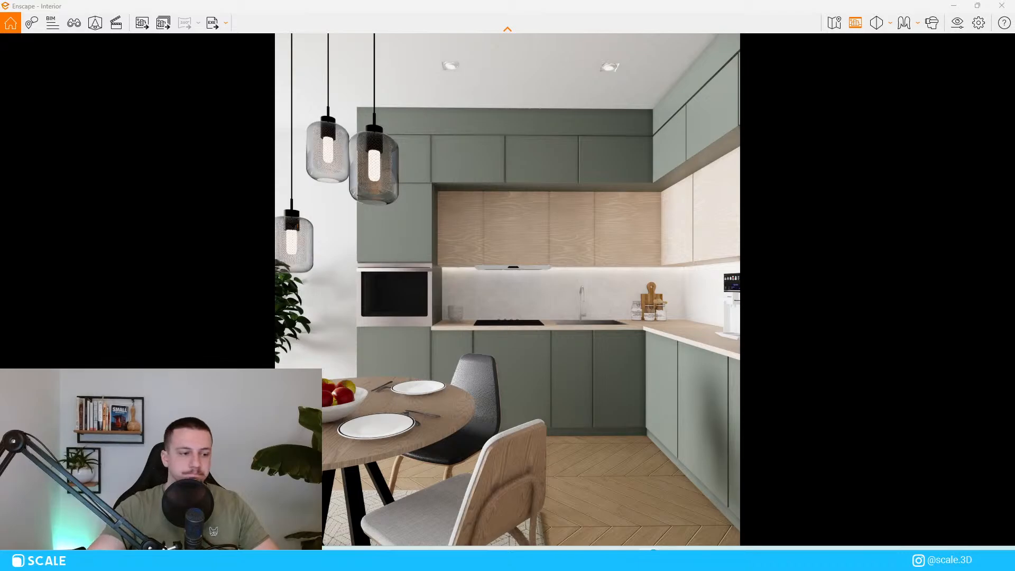
left_click(977, 6)
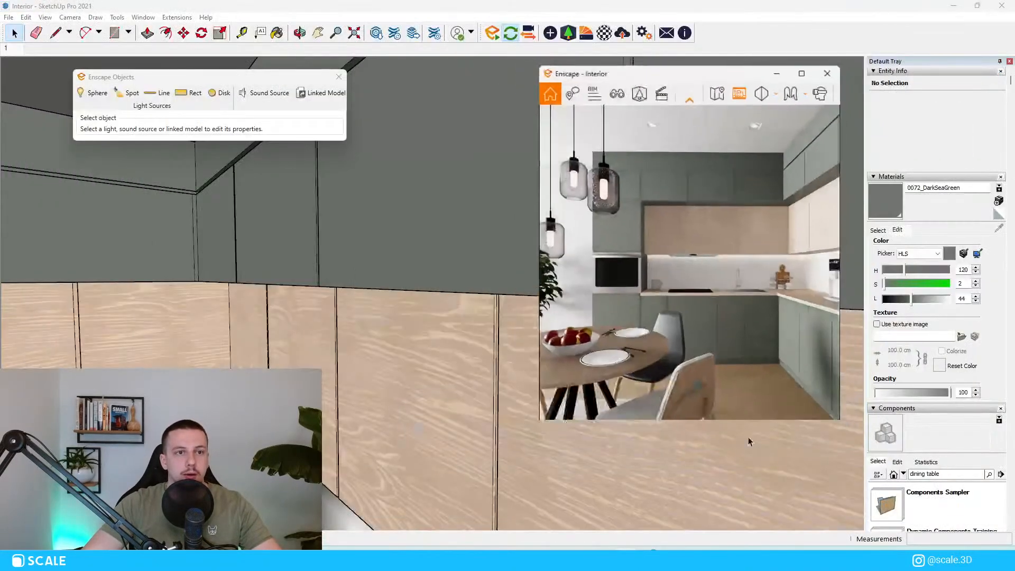
scroll(264, 254, "down", 5)
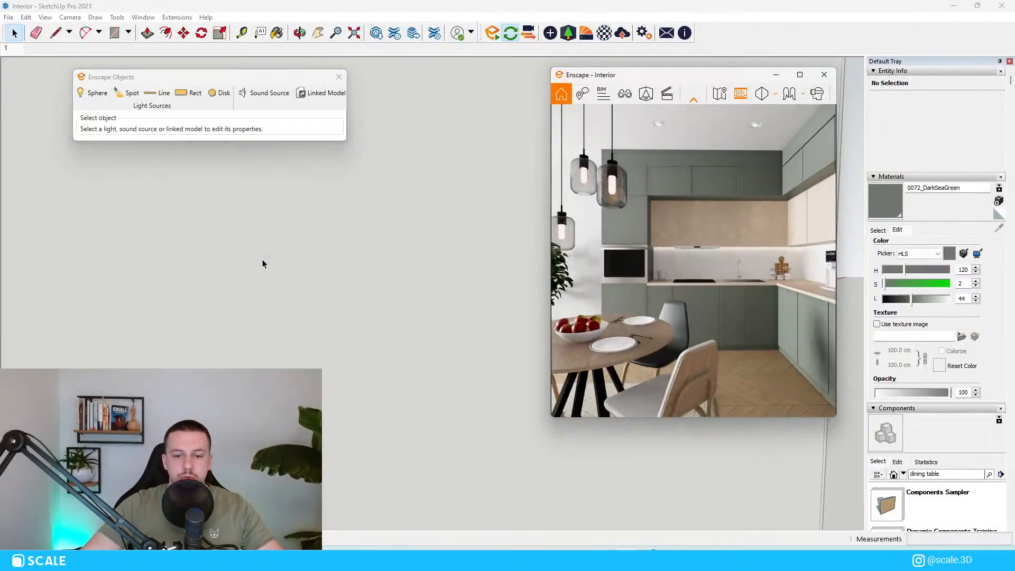
scroll(267, 268, "down", 3)
mouse_move(189, 321)
middle_mouse_down()
mouse_move(262, 312)
mouse_move(276, 249)
mouse_move(245, 344)
middle_mouse_up()
scroll(262, 312, "down", 4)
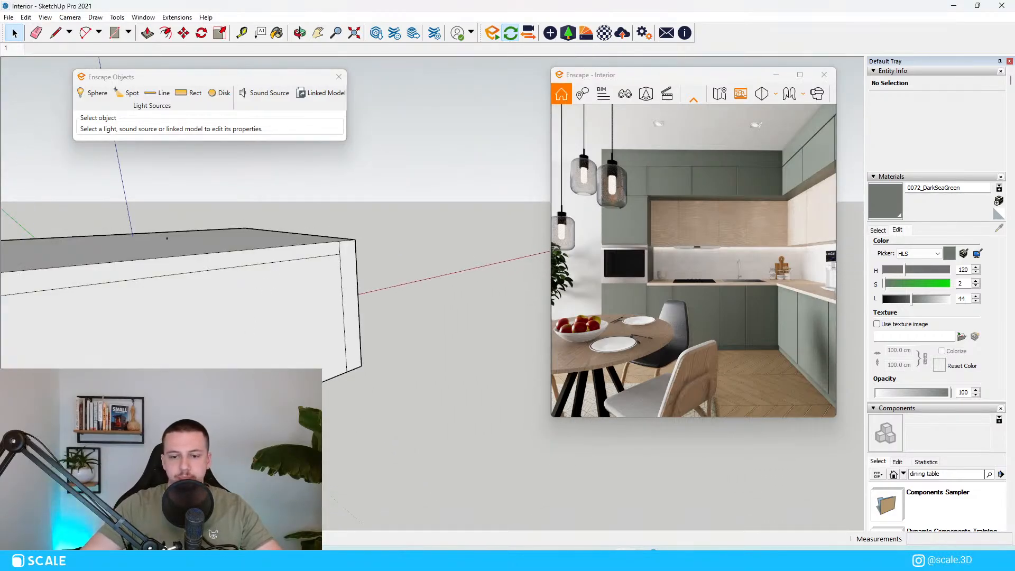
scroll(349, 250, "down", 3)
scroll(152, 306, "up", 3)
middle_click_drag(151, 306, 227, 241)
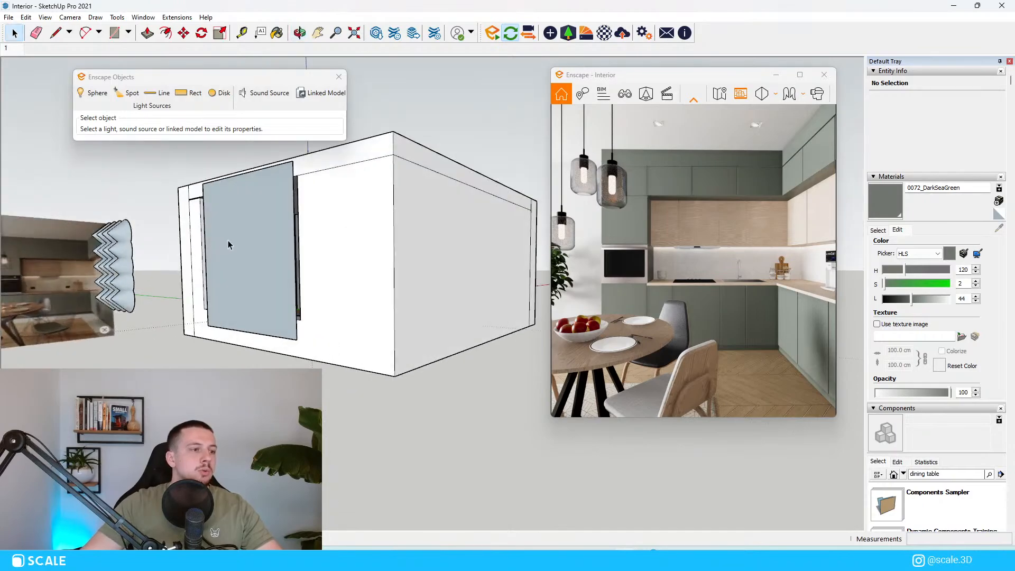
scroll(330, 261, "up", 3)
scroll(344, 265, "up", 8)
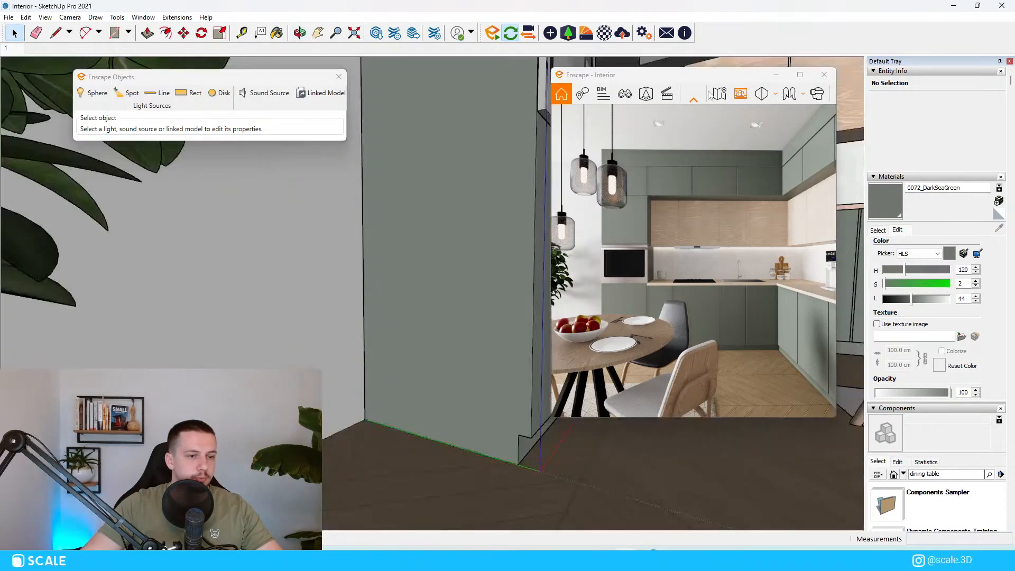
left_click(799, 75)
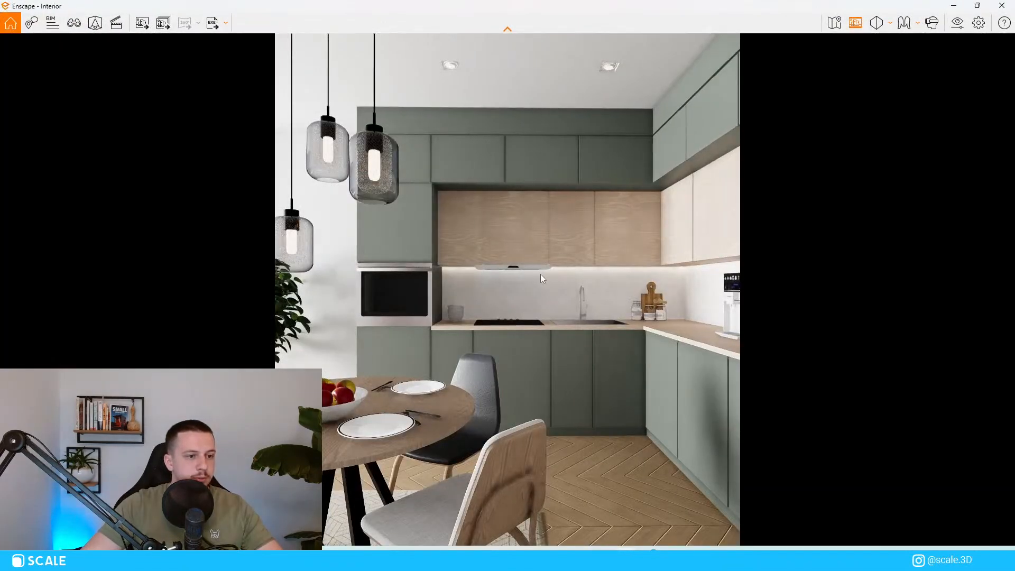
left_click(977, 5)
scroll(284, 296, "down", 4)
scroll(512, 170, "up", 8)
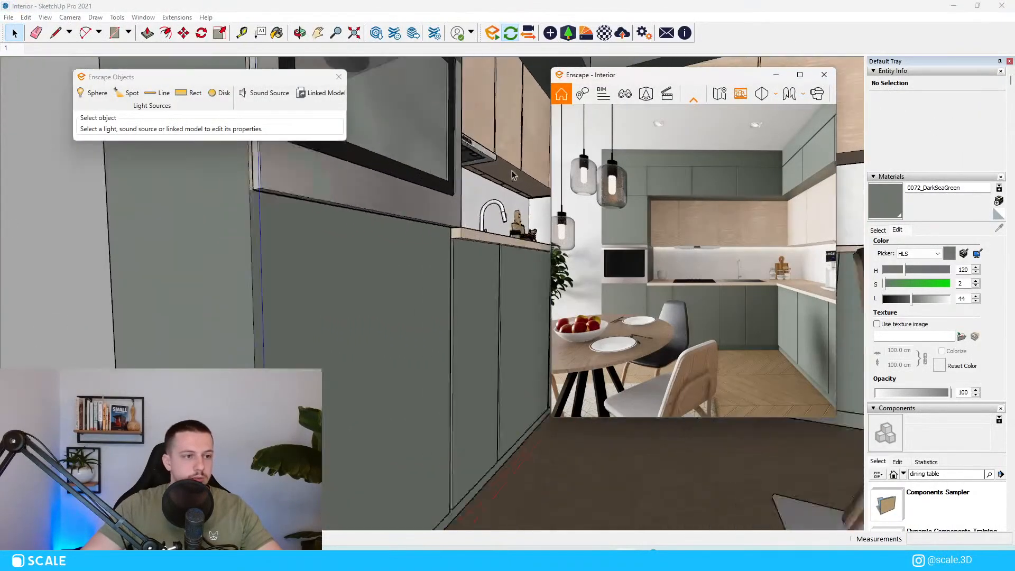
middle_click_drag(512, 171, 439, 264)
key("b")
left_click(435, 269, "alt")
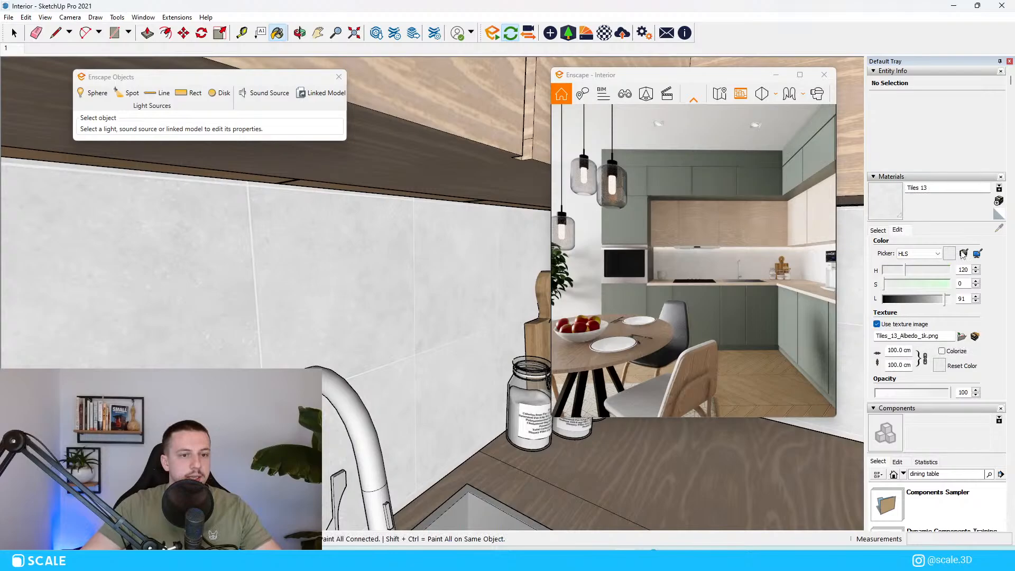
left_click(935, 300)
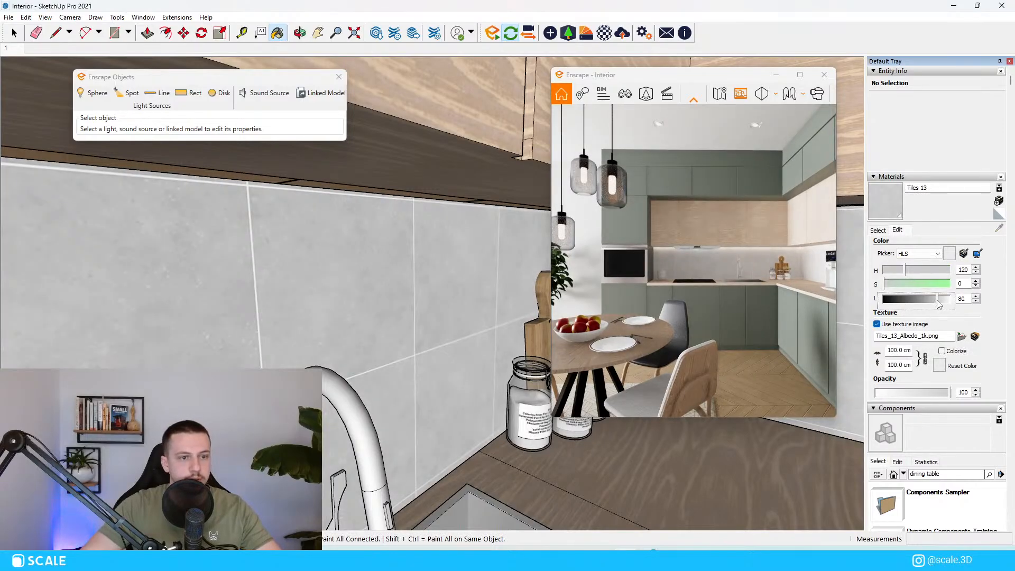
Enlarge the Enscape render to check the darker backsplash tiles and restore the saved Interior view 1.
left_click(800, 75)
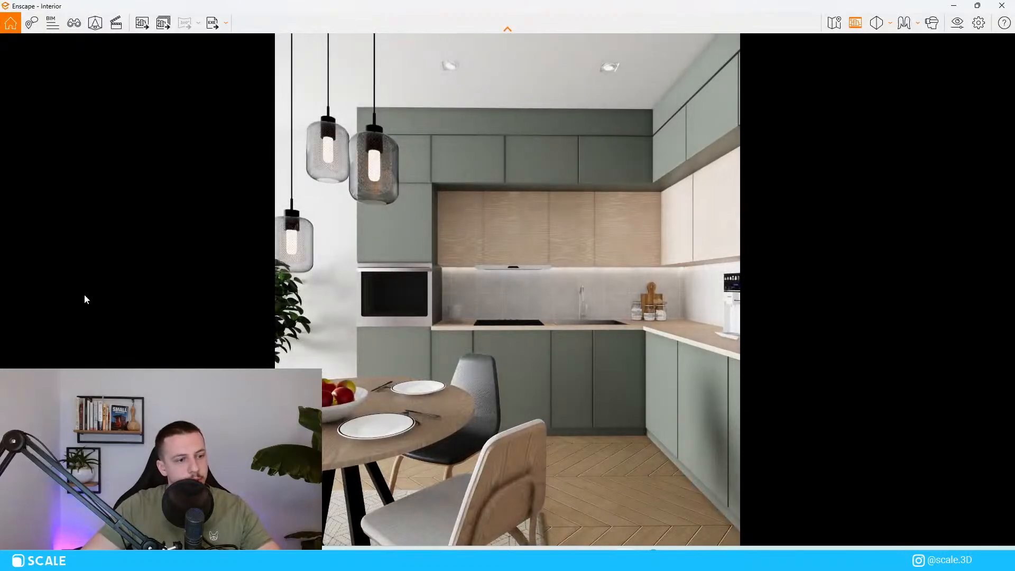
scroll(49, 199, "down", 5)
scroll(43, 224, "up", 3)
left_click(75, 25)
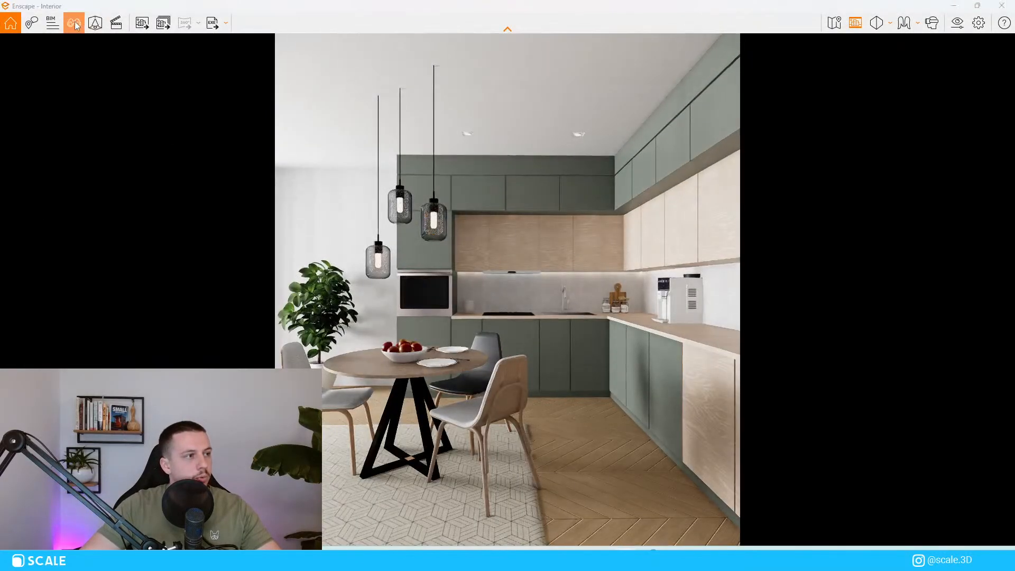
left_click(86, 157)
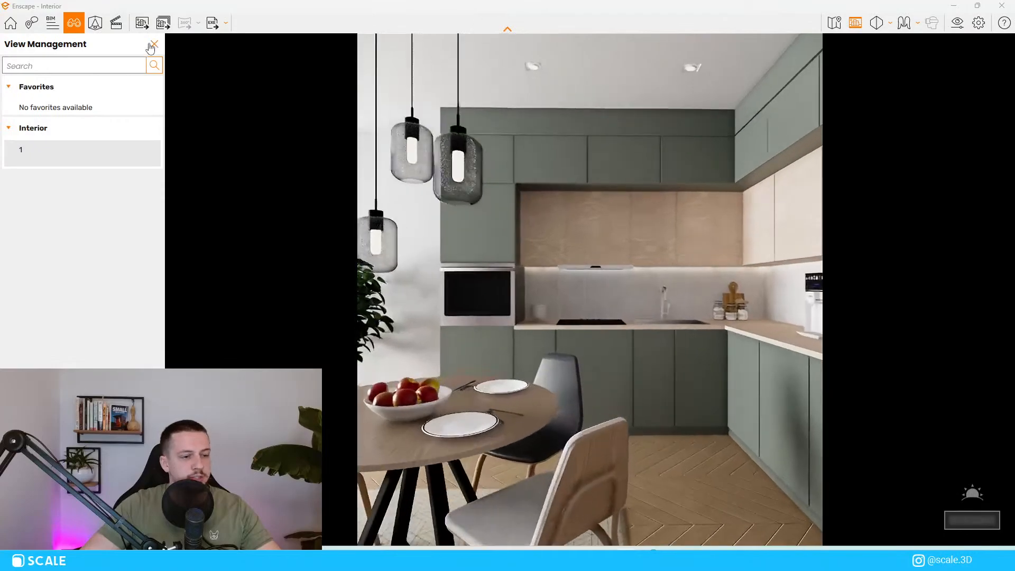
left_click(152, 45)
Rename the custom preset in Enscape's Visual Settings as 1.
left_click(957, 23)
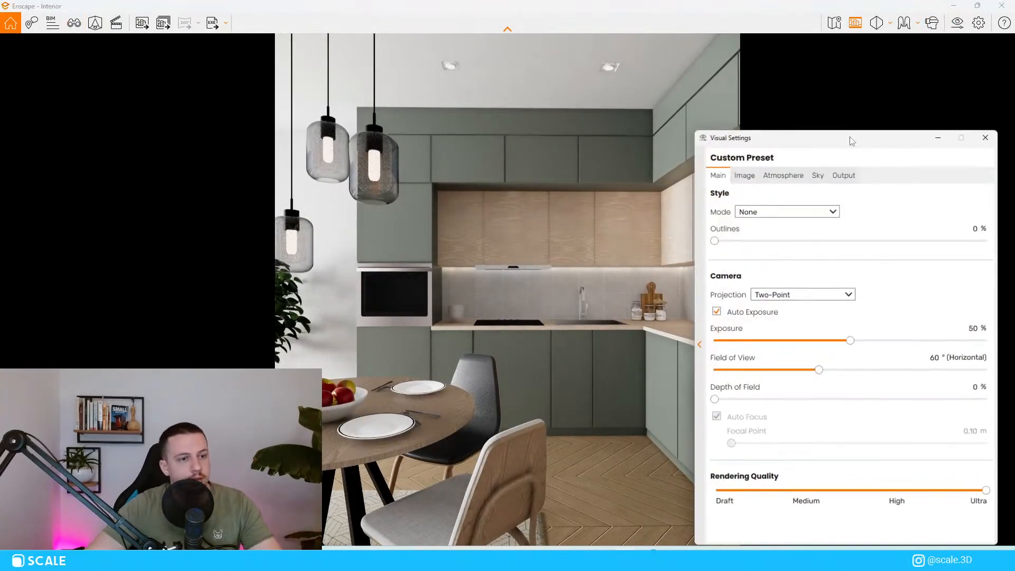
left_click(700, 344)
right_click(747, 217)
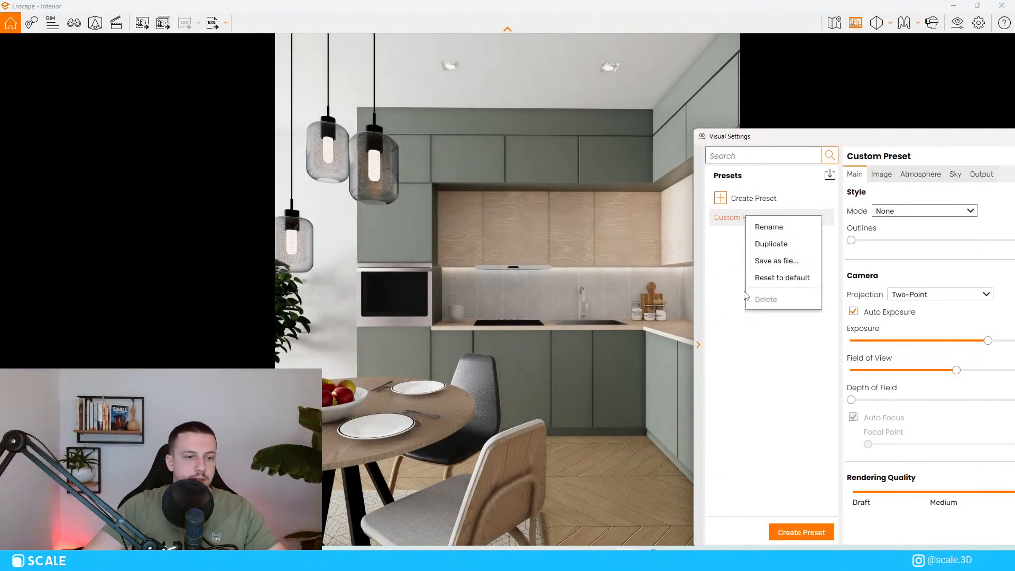
left_click(769, 226)
type("1")
key("Return")
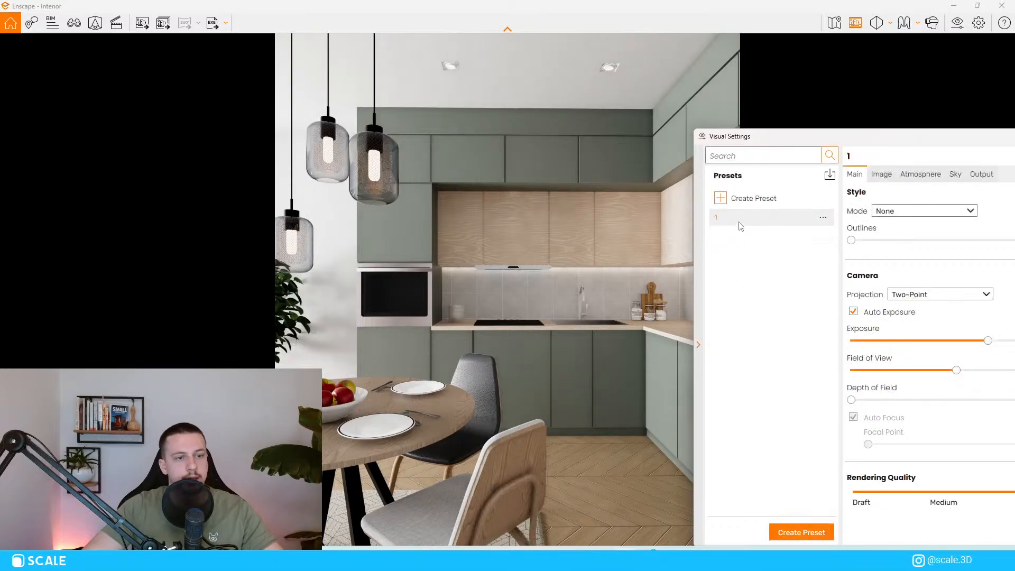
Duplicate visual preset 1 and name the copy 2.
right_click(740, 225)
left_click(748, 248)
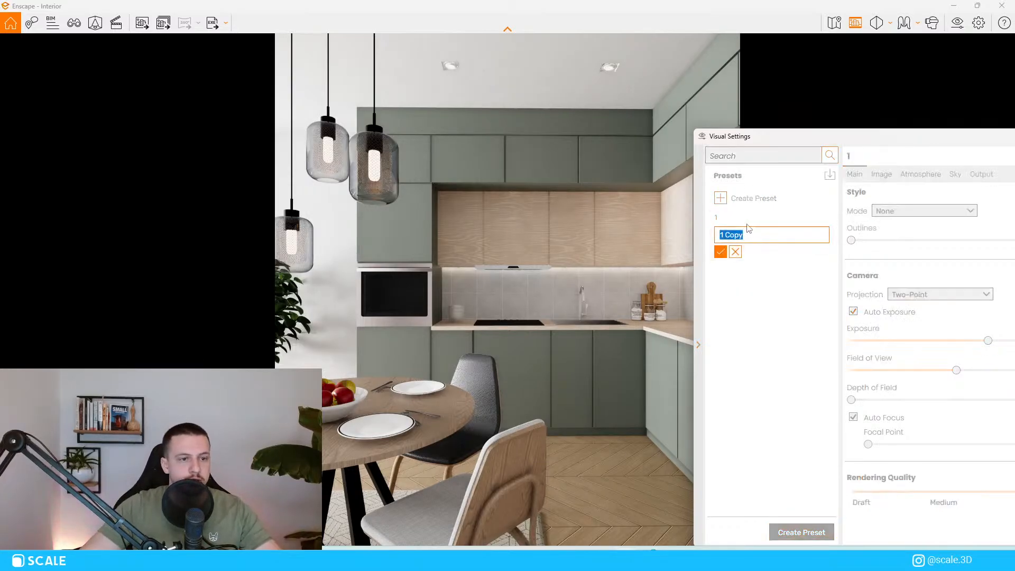
type("2")
key("Return")
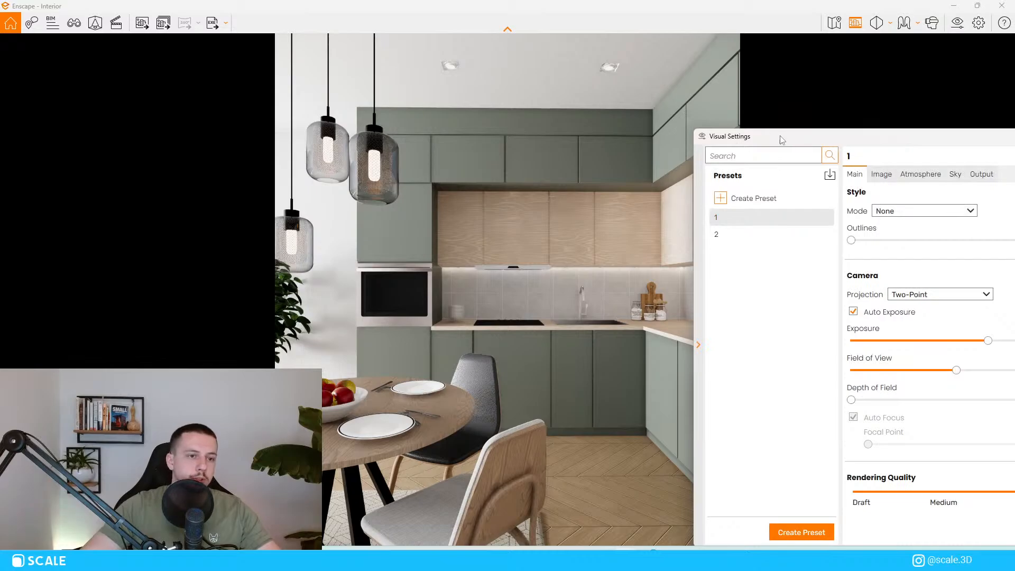
Activate preset 2 and go through its sky and output settings, keeping the settings window clear of the render.
left_click_drag(781, 140, 630, 113)
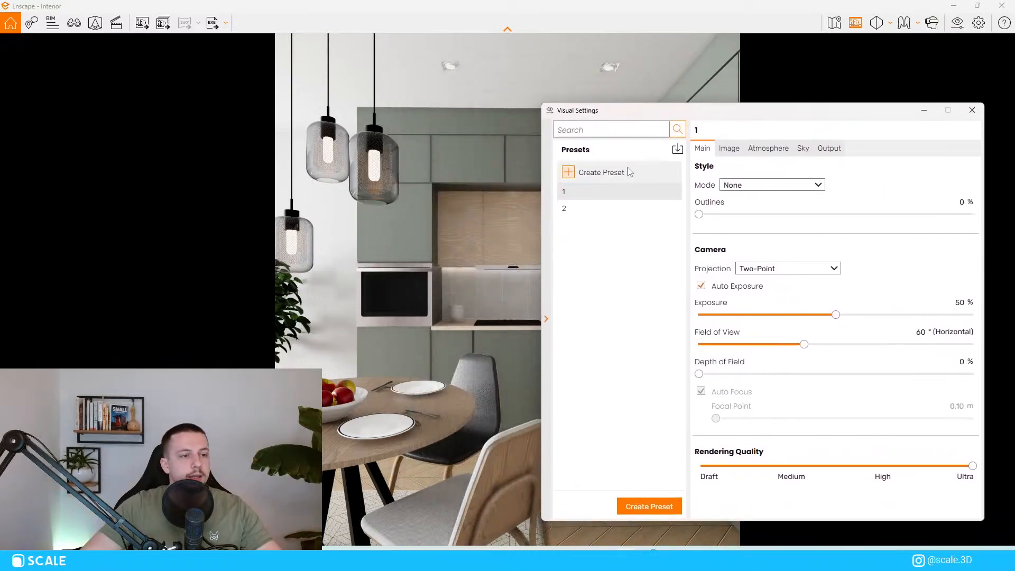
left_click(625, 212)
left_click(806, 151)
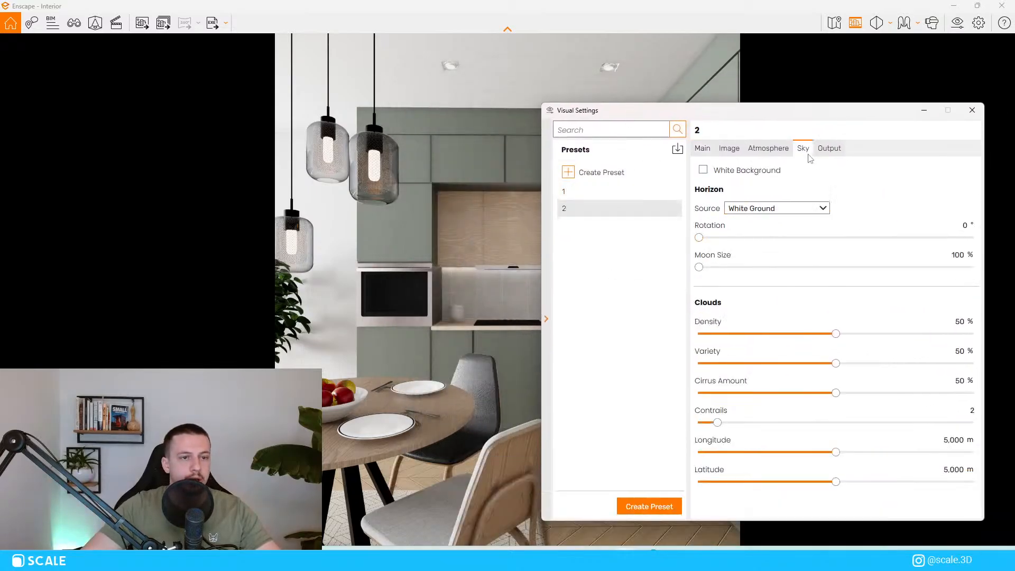
left_click(827, 153)
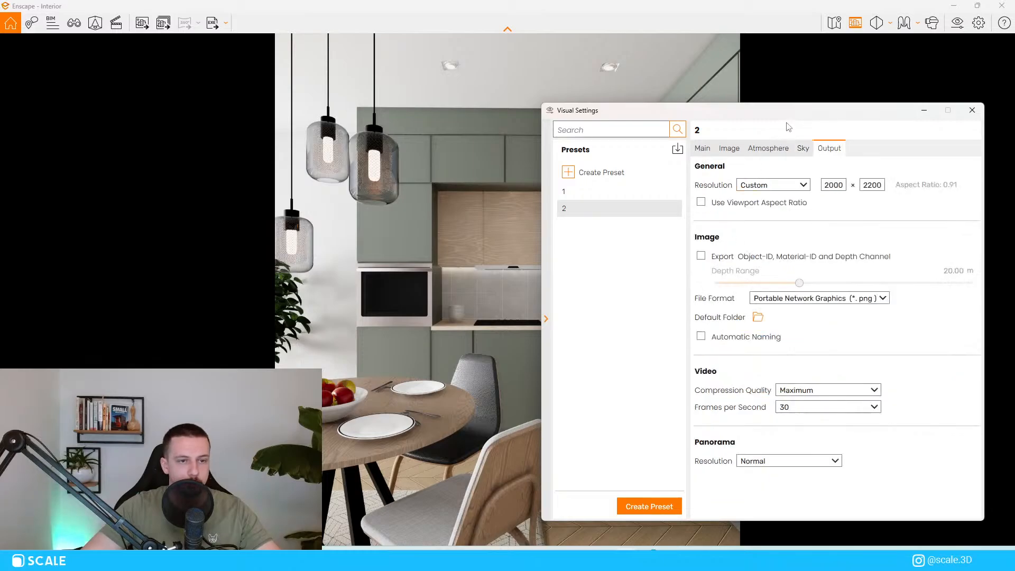
left_click_drag(890, 117, 1014, 201)
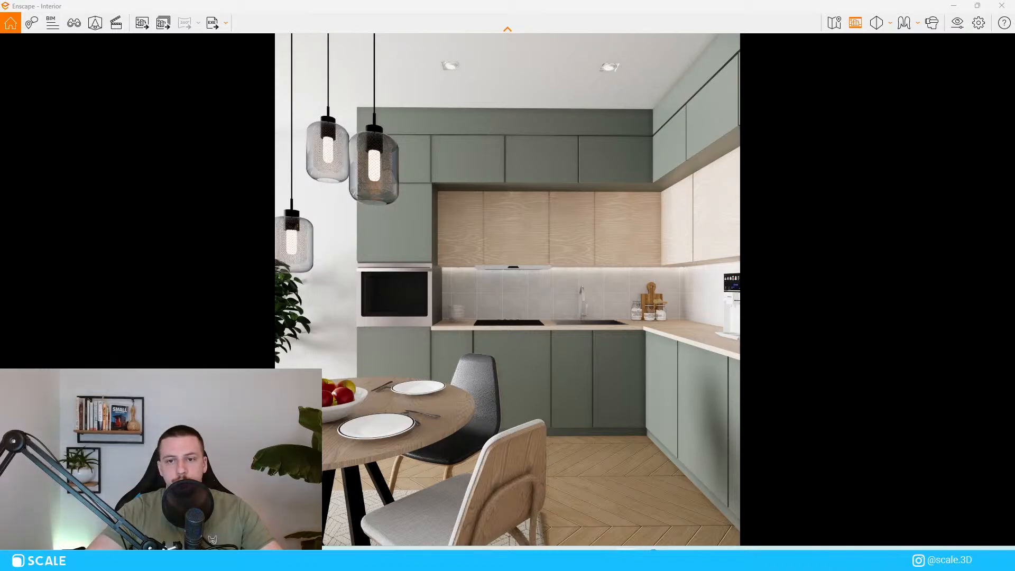
Compare the render under preset 1 with preset 2's skybox lighting, ending on preset 2.
left_click_drag(1014, 454, 723, 151)
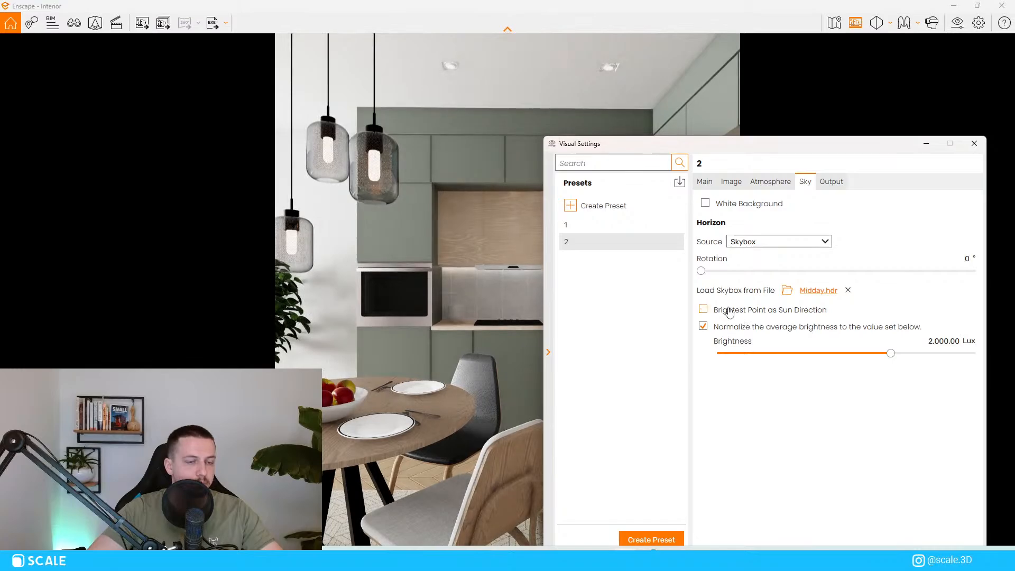
left_click_drag(748, 146, 750, 191)
left_click(737, 276)
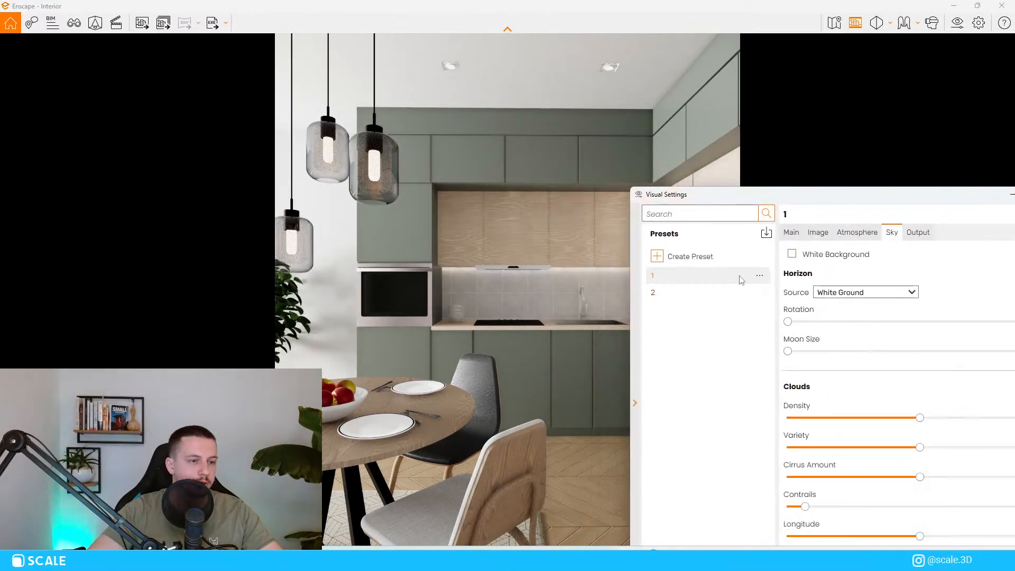
left_click(730, 296)
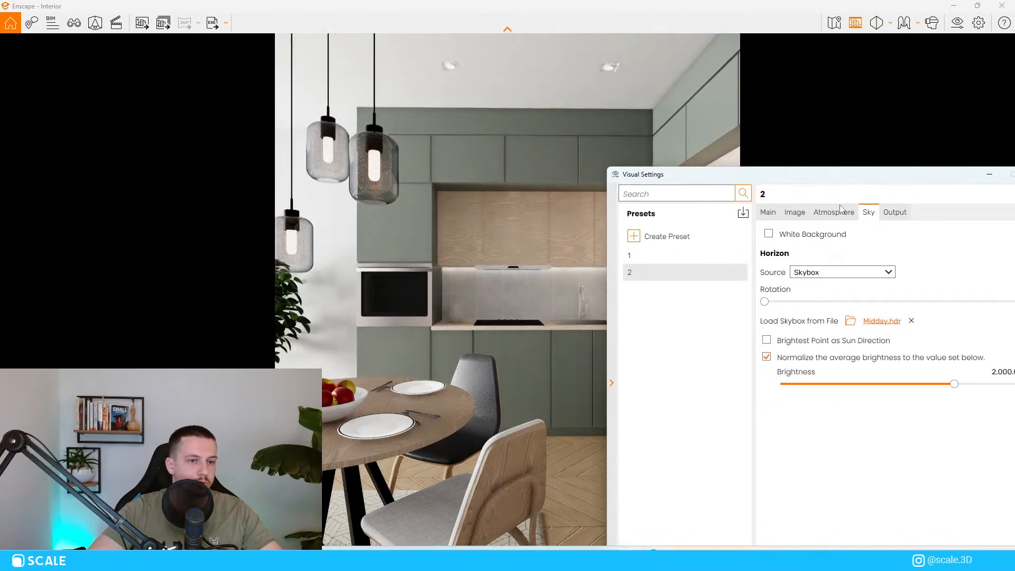
Load Urban.hdr from the HDRI folder as the skybox of preset 2.
left_click(850, 321)
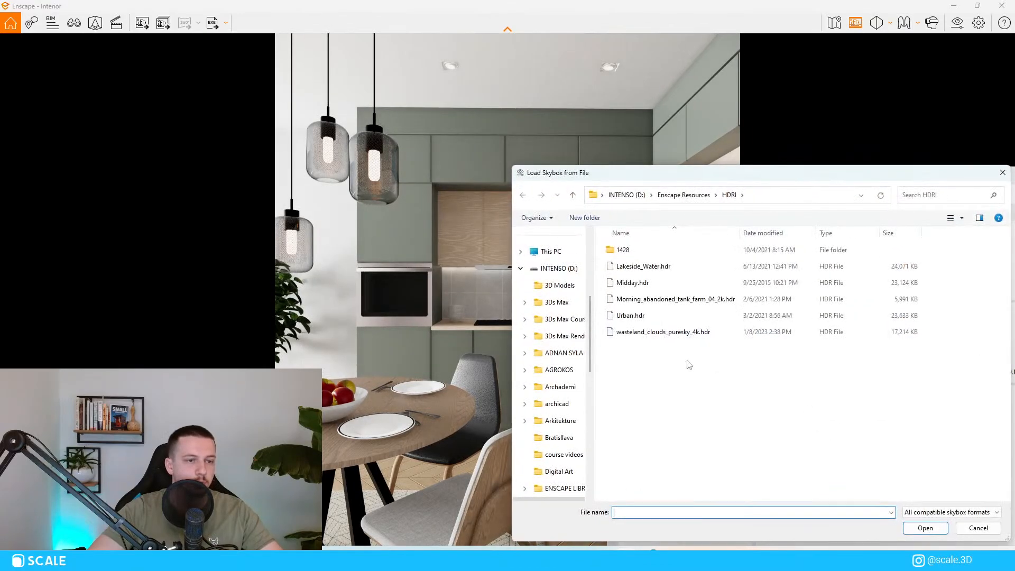
left_click(658, 316)
key("Return")
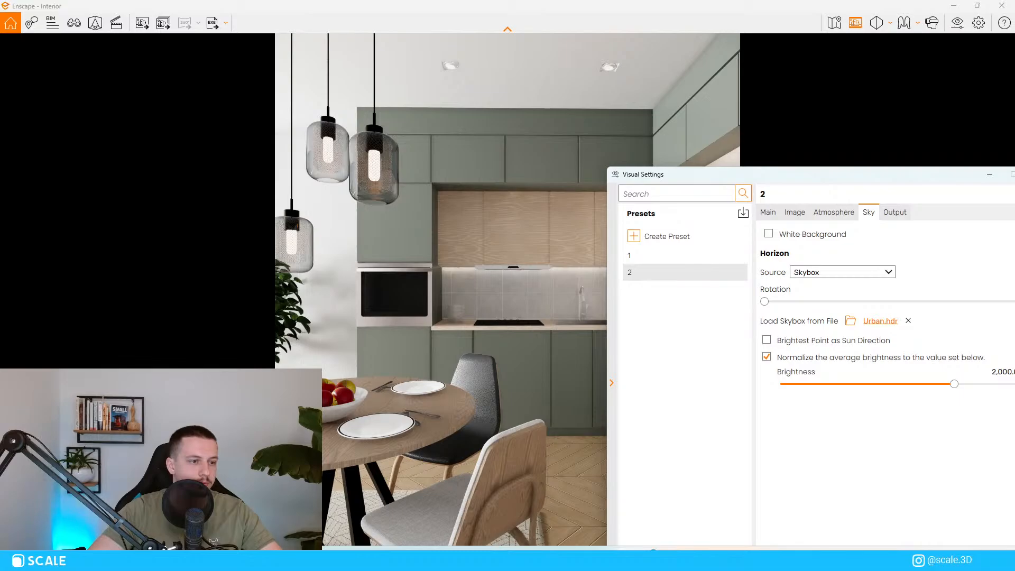
Lower the artificial light brightness of preset 2 to 61 %.
left_click_drag(738, 178, 783, 95)
left_click(568, 305)
left_click(657, 140)
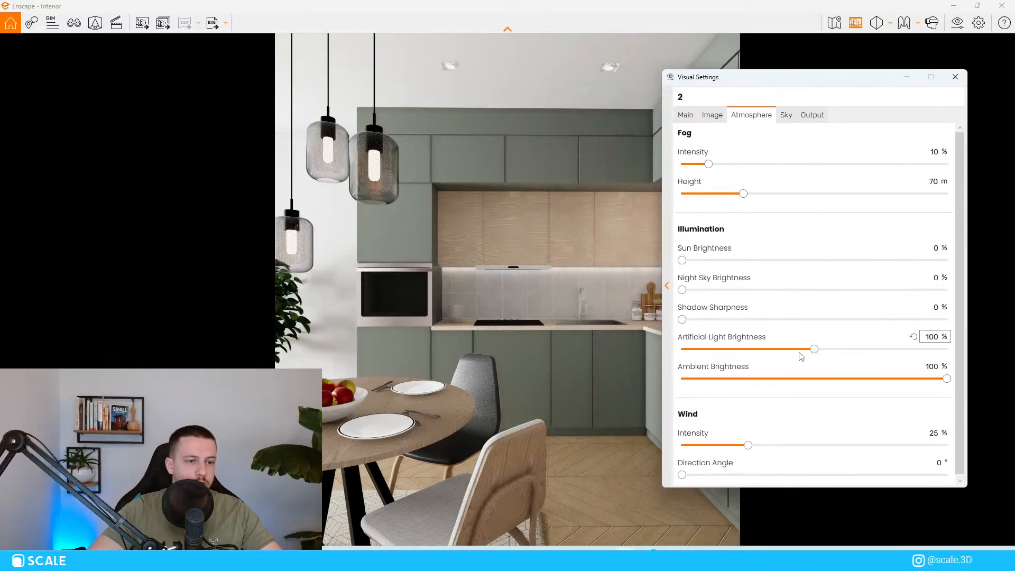
left_click_drag(800, 353, 761, 352)
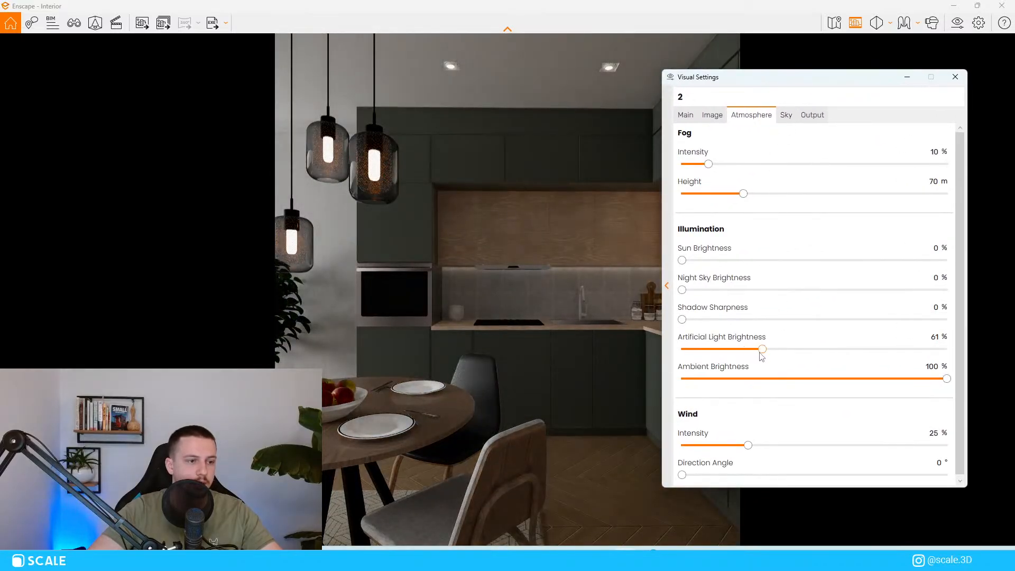
Raise the skybox brightness of preset 2 and compare its render with preset 1, ending on preset 2's atmosphere settings.
left_click(786, 116)
left_click_drag(875, 293, 899, 291)
left_click(667, 285)
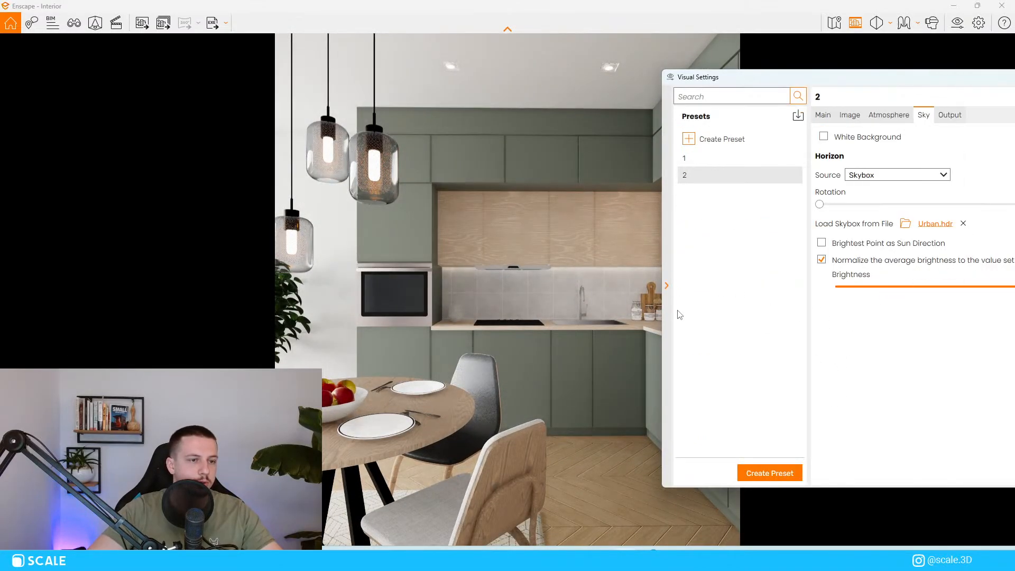
left_click(699, 159)
left_click(698, 175)
left_click(891, 115)
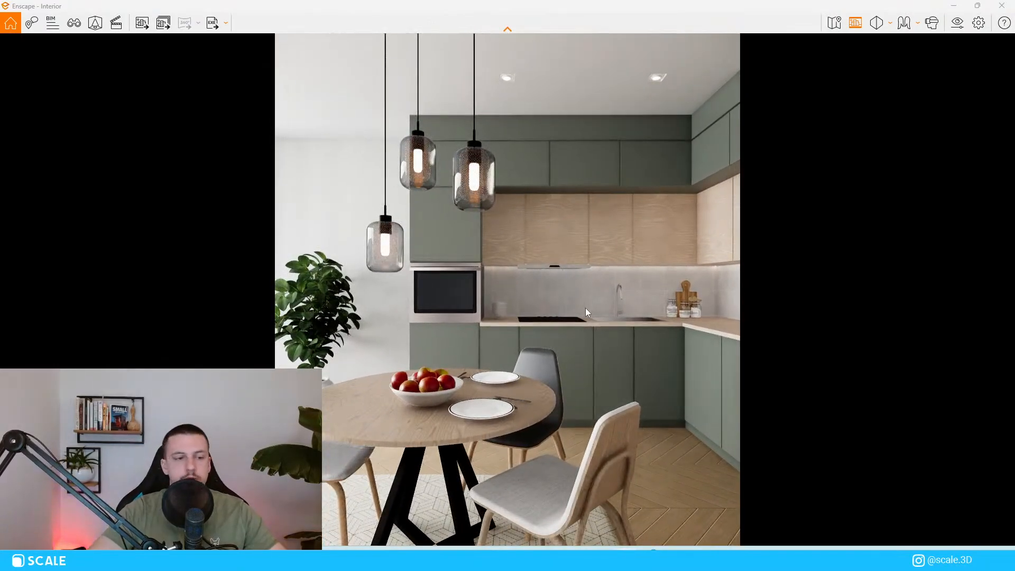
Reopen the Visual Settings, activate preset 1 and review its image, sky and atmosphere settings.
left_click(958, 24)
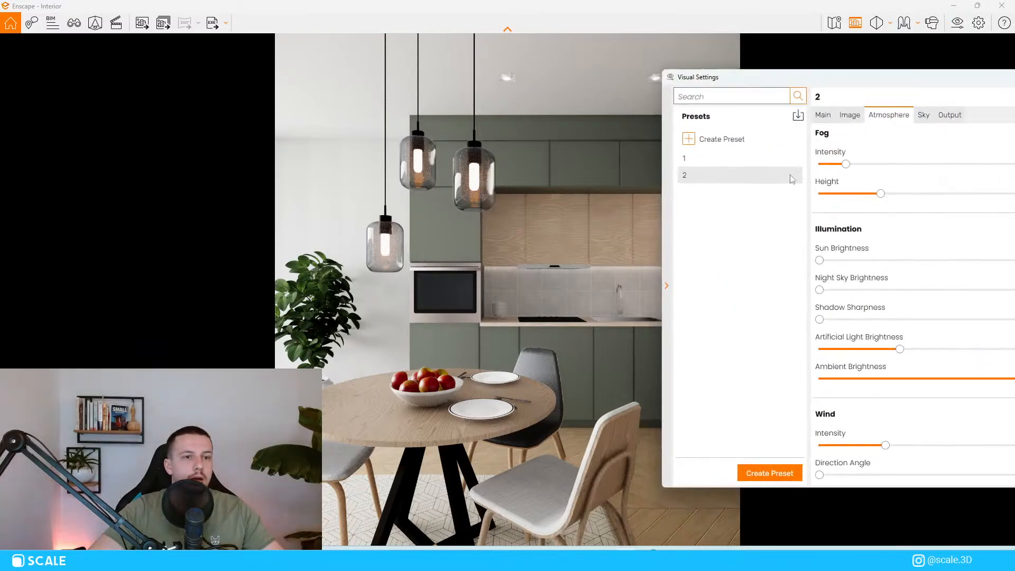
left_click(682, 141)
left_click(746, 97)
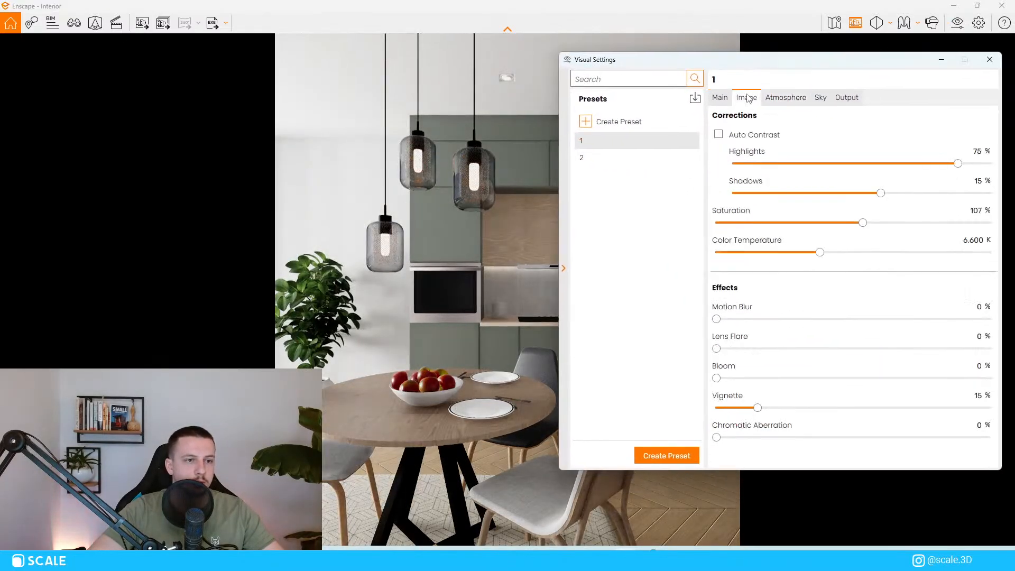
left_click(820, 99)
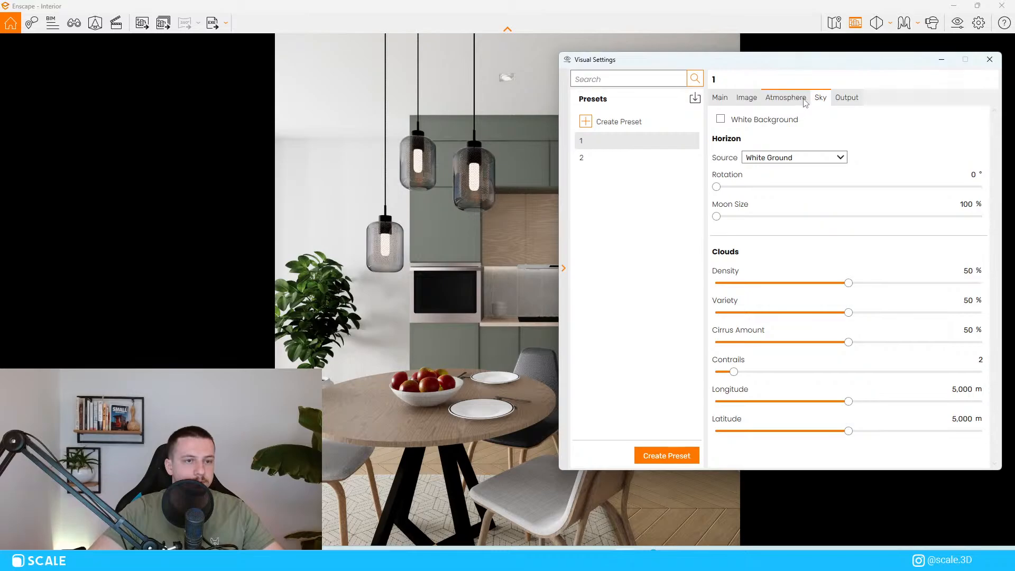
left_click(755, 102)
left_click(773, 105)
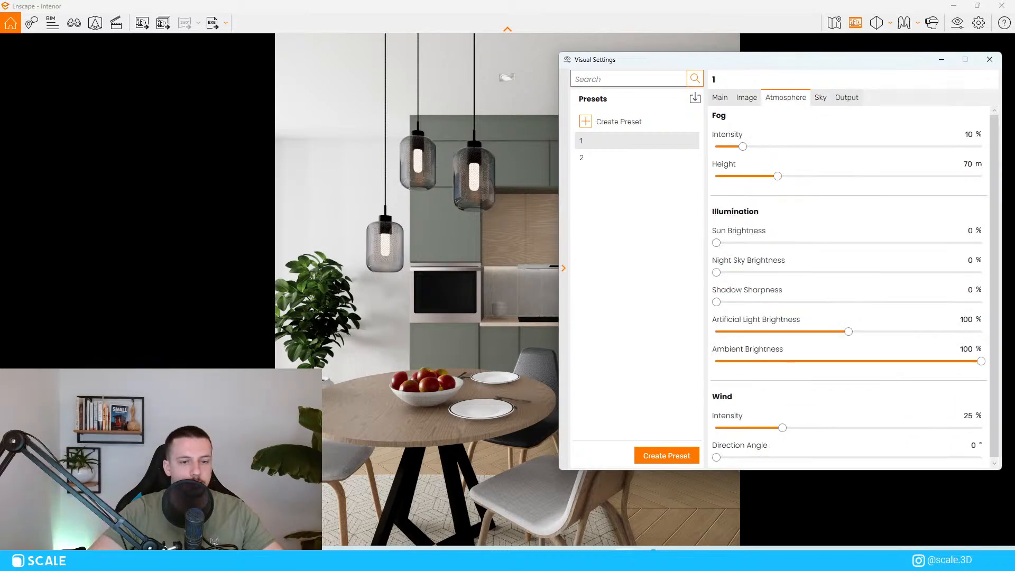
Return the Enscape render to saved view 1 of the Interior scene.
left_click(74, 23)
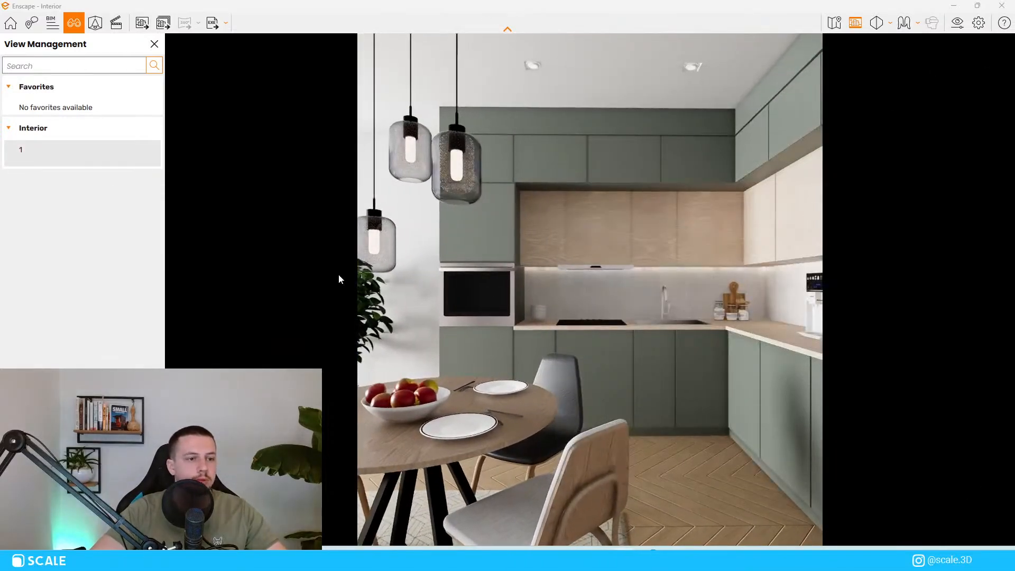
left_click(155, 46)
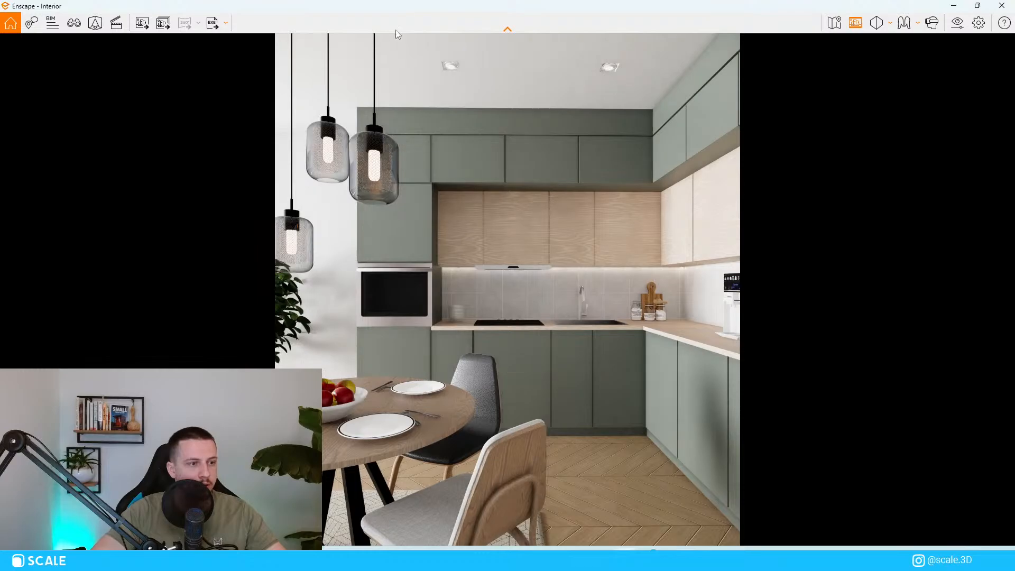
Switch to SketchUp, sample the green cabinet fronts' material into the Enscape Material Editor and set its specular to 60 %.
mouse_move(518, 6)
left_mouse_down()
mouse_move(519, 23)
mouse_move(816, 278)
mouse_move(798, 1)
left_mouse_up()
scroll(421, 187, "up", 2)
scroll(421, 188, "up", 1)
left_click(604, 34)
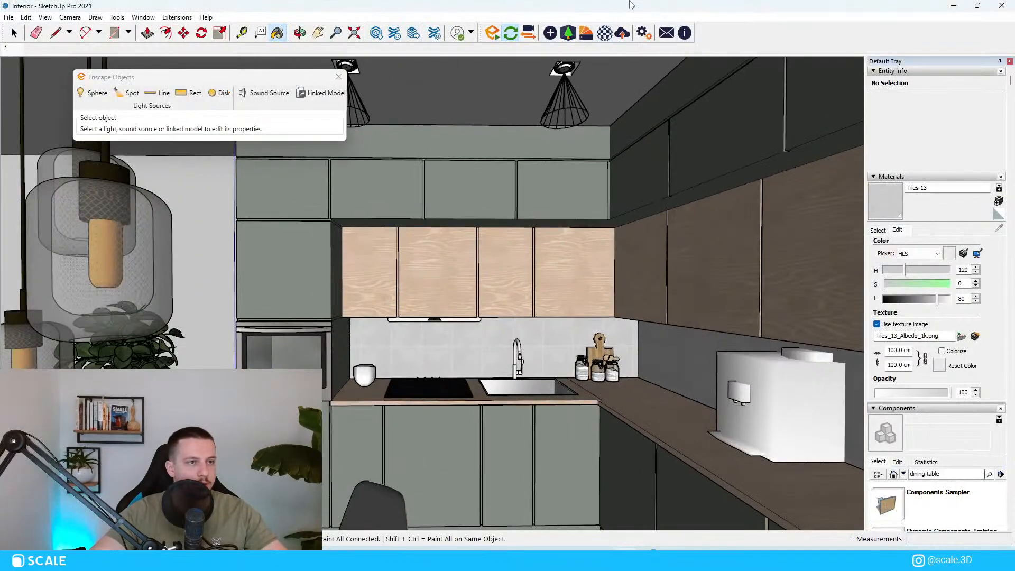
left_click_drag(591, 43, 289, 59)
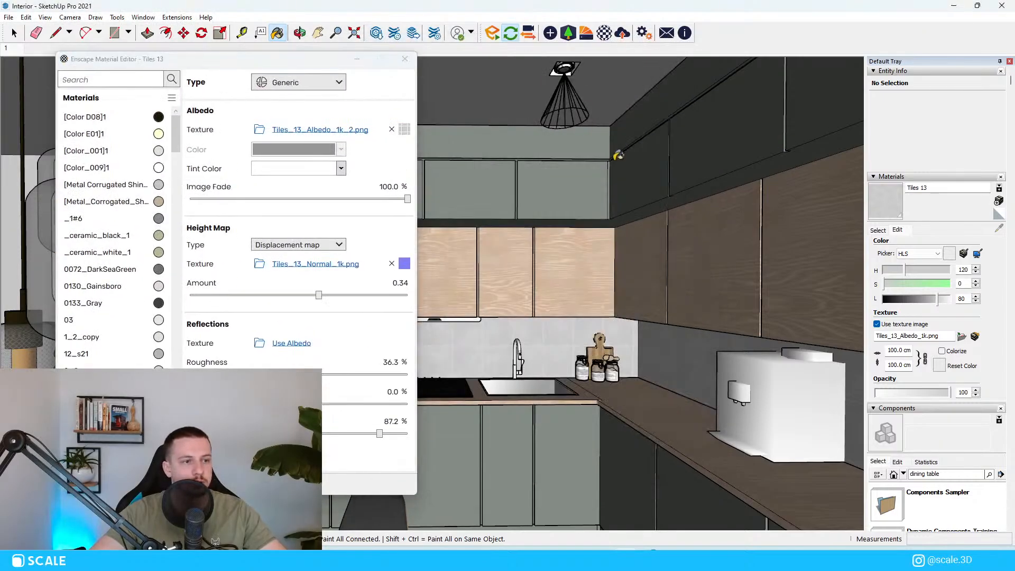
left_click(566, 200, "alt")
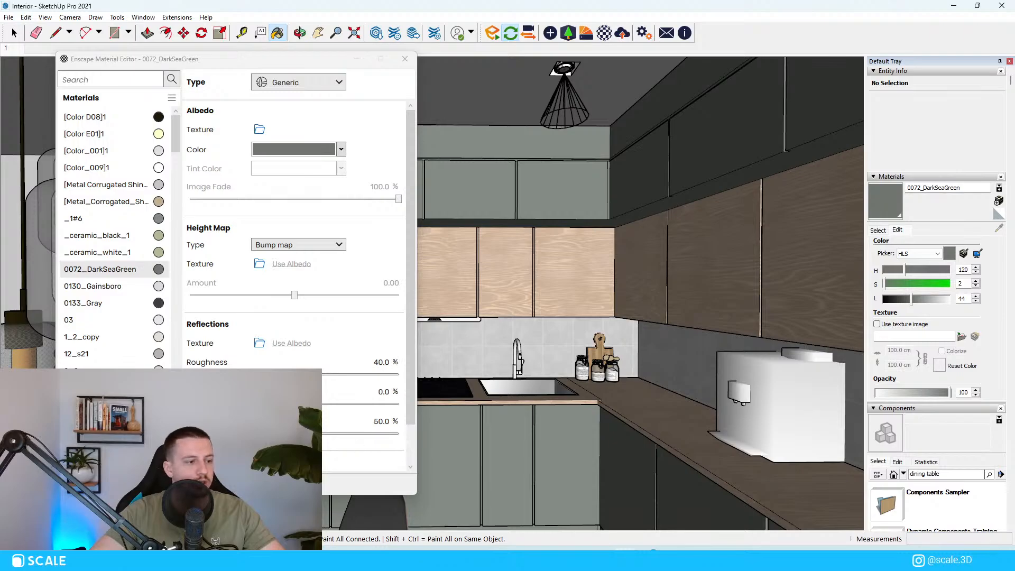
left_click(383, 420)
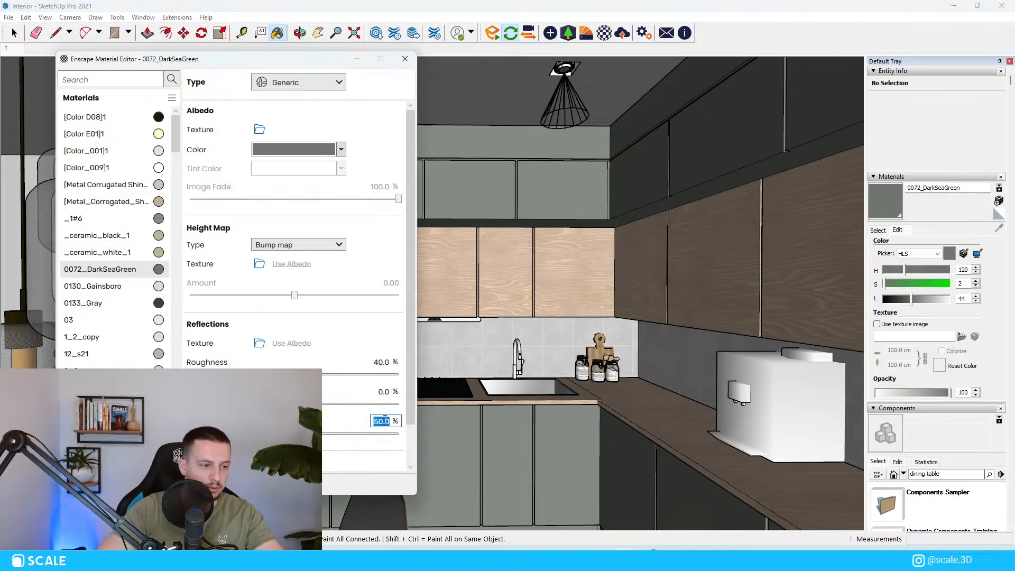
type("60")
key("Return")
Check the green cabinet fronts in the enlarged Enscape render and return to SketchUp.
mouse_move(592, 560)
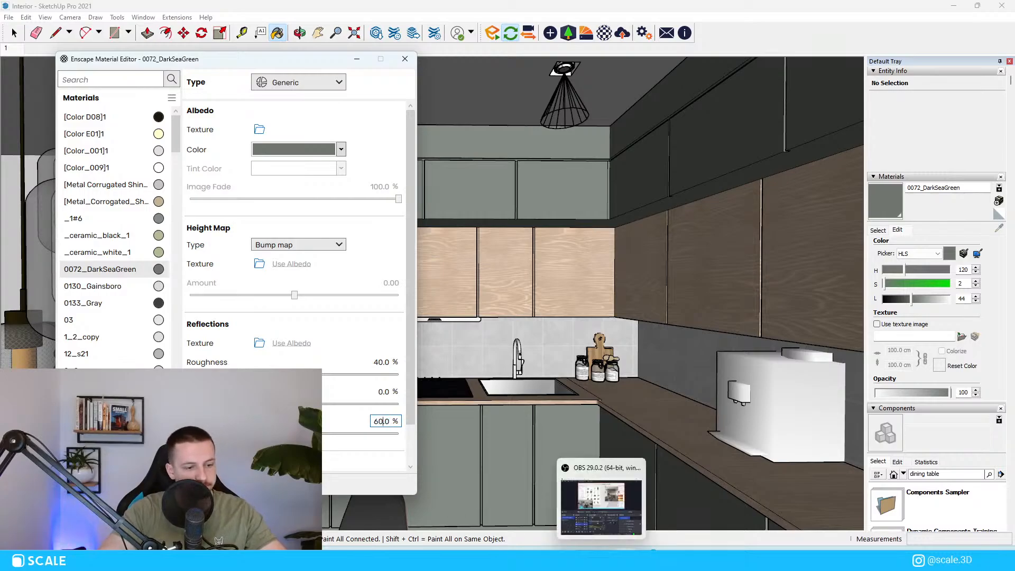
left_click(528, 507)
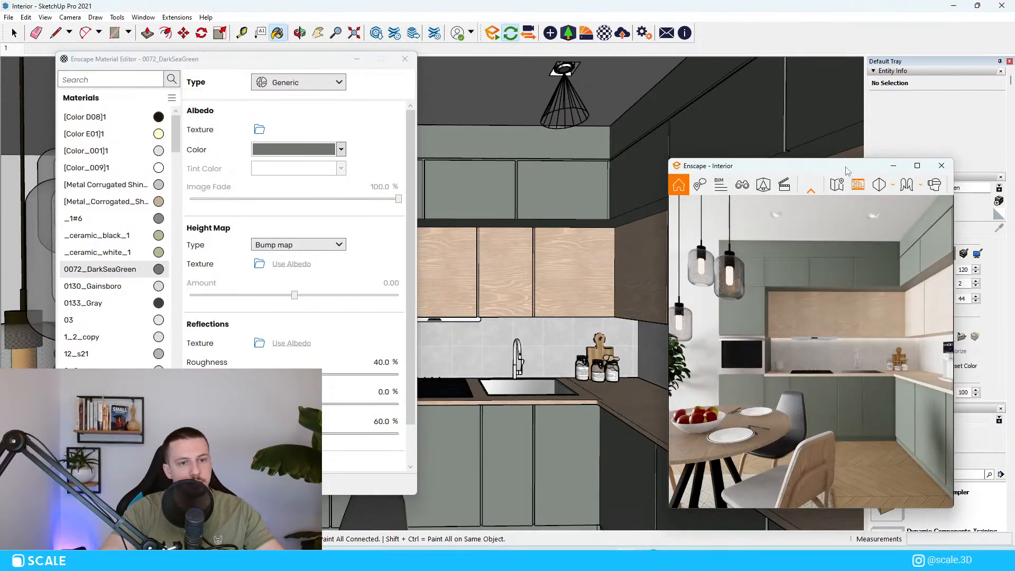
left_click_drag(859, 168, 706, 6)
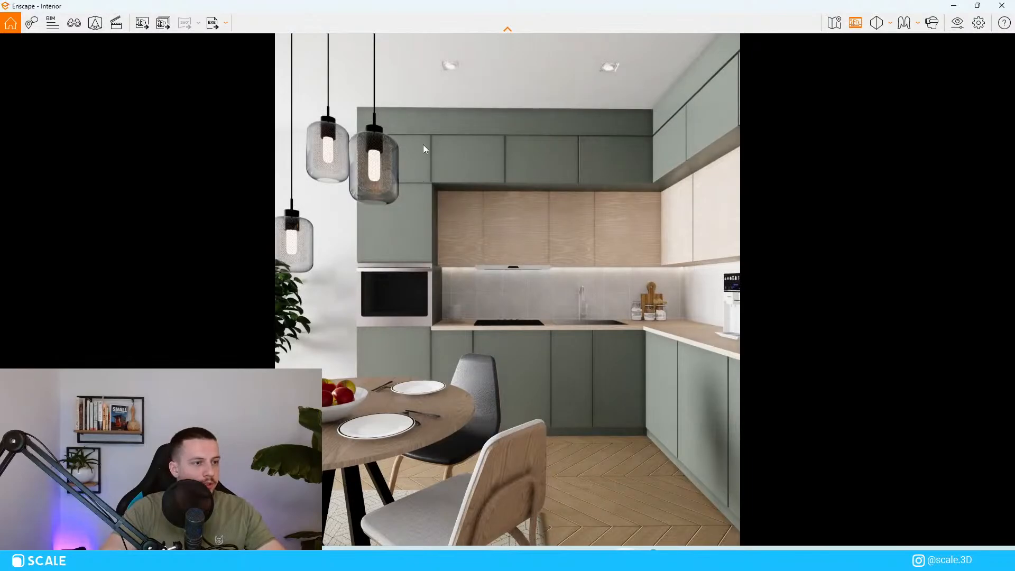
left_click(953, 5)
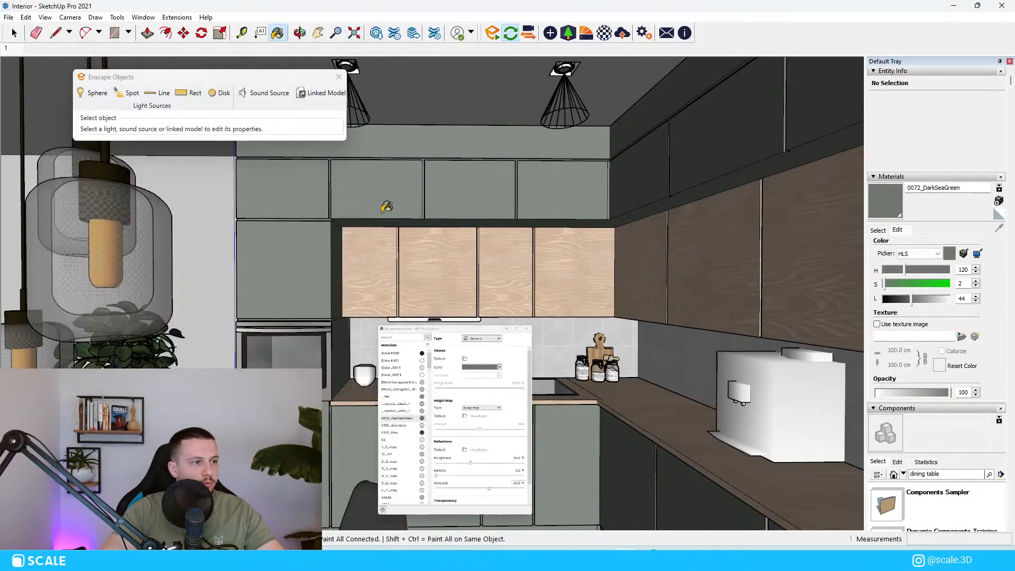
Push back the side face of the upper green door above the wood fronts, beside the tall oven cabinet, using Push/Pull.
scroll(399, 300, "up", 10)
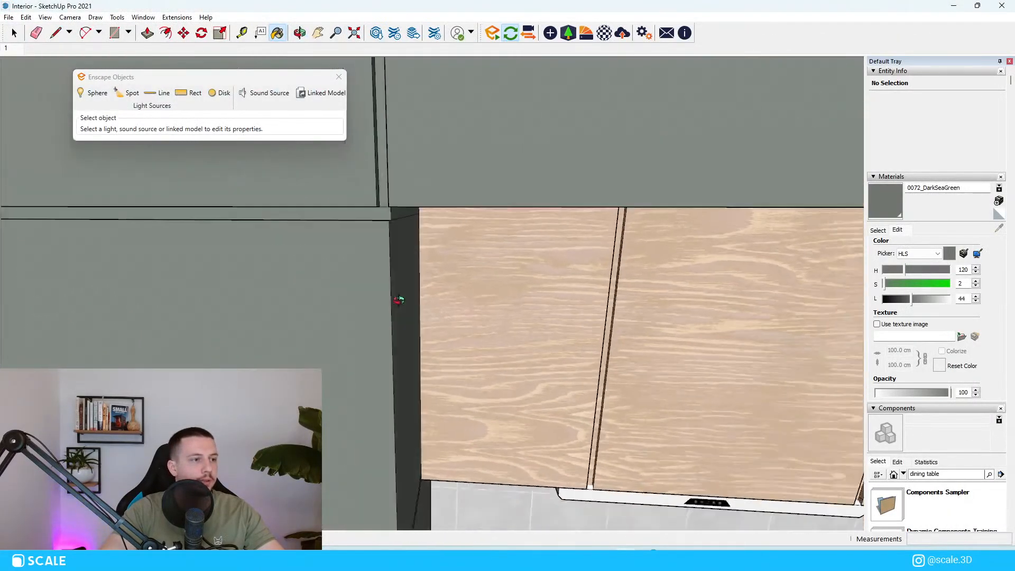
middle_click_drag(399, 300, 328, 270)
key("space")
left_click(344, 222)
middle_click_drag(344, 222, 442, 181)
scroll(431, 169, "down", 1)
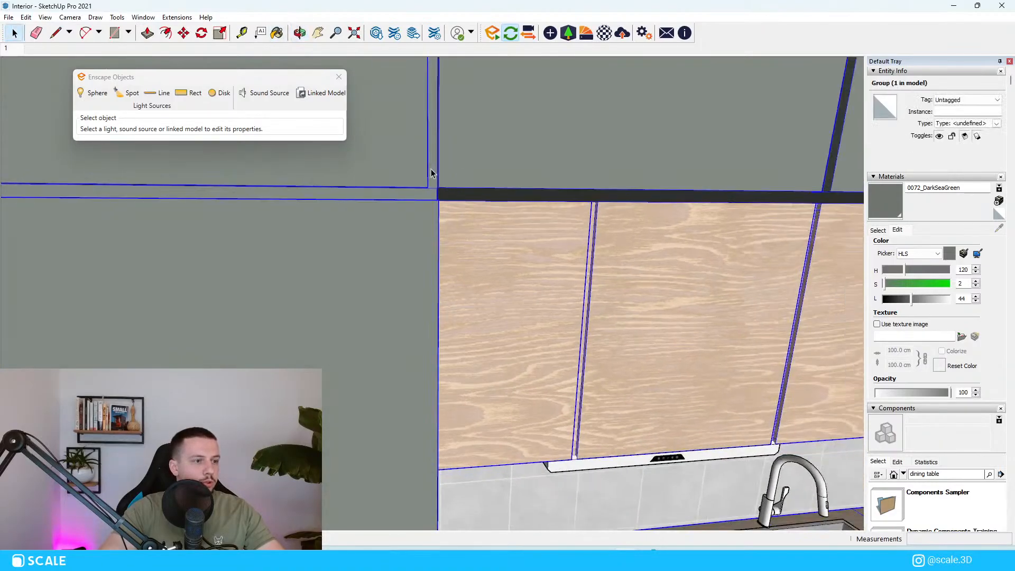
scroll(432, 173, "up", 3)
key("Escape")
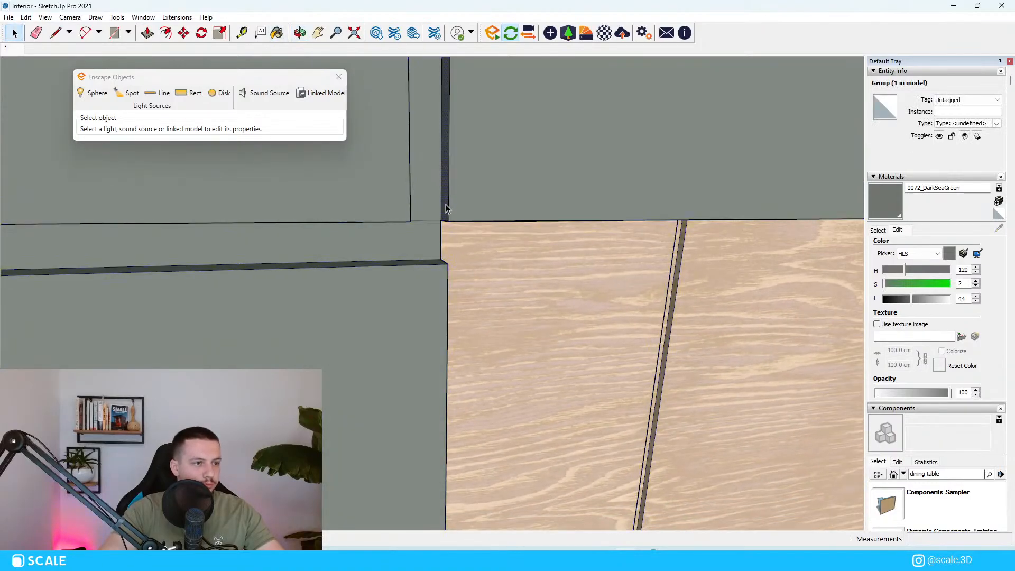
key("p")
left_click(446, 208)
left_click(496, 209)
middle_click_drag(455, 208, 388, 204)
key("space")
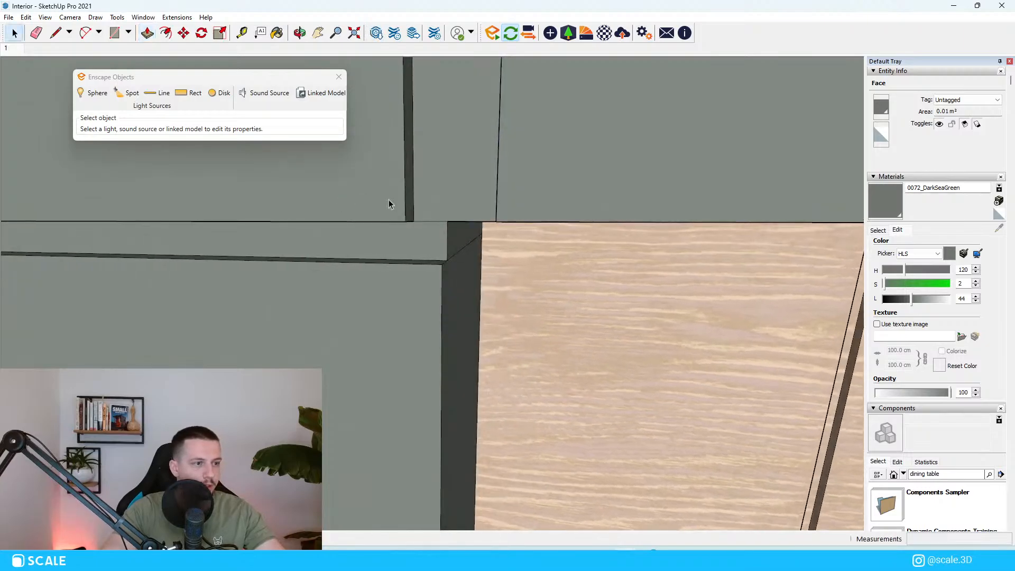
Extend the upper door above the oven cabinet with Push/Pull until its edge lines up with the tall cabinet's side.
scroll(400, 211, "up", 1)
key("p")
left_click(412, 216)
left_click(454, 316)
key("space")
middle_click_drag(458, 228, 552, 199)
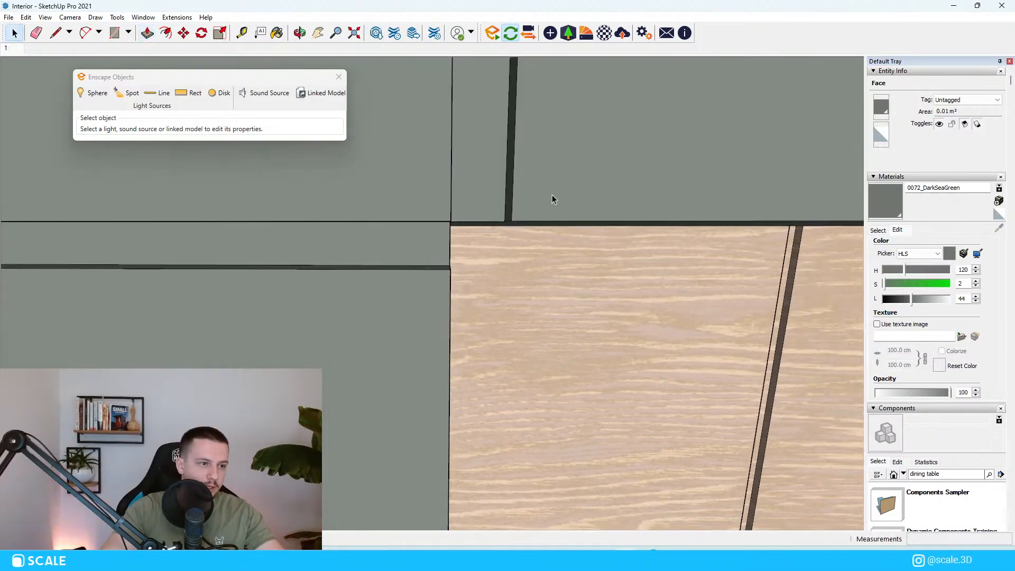
Pull the neighbouring upper door's side face towards the oven cabinet's door with Push/Pull to narrow the gap between them.
key("p")
left_click(512, 210)
left_click(487, 214)
key("space")
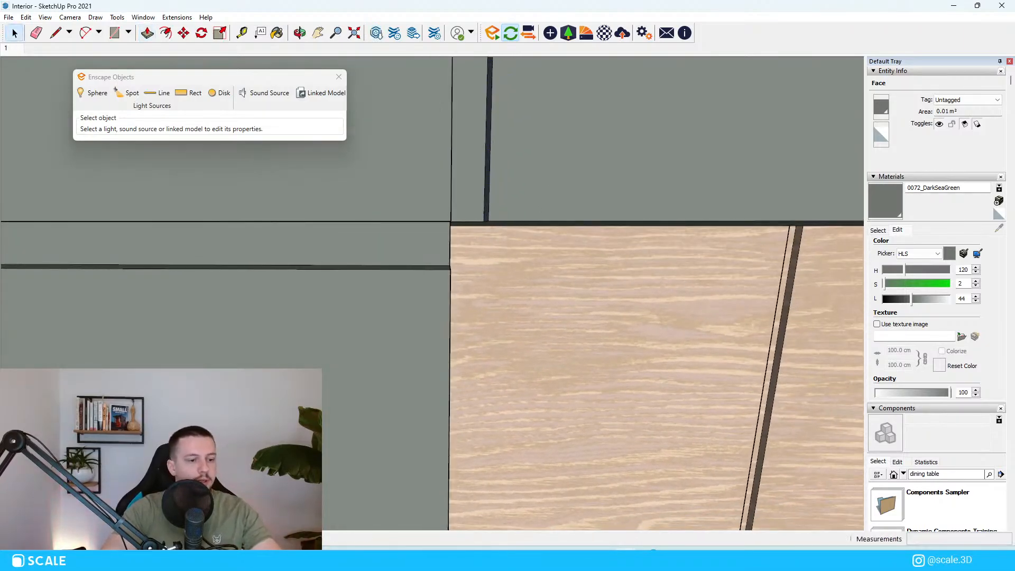
Switch back to the Enscape render and close the Visual Settings.
mouse_move(629, 560)
left_click(588, 514)
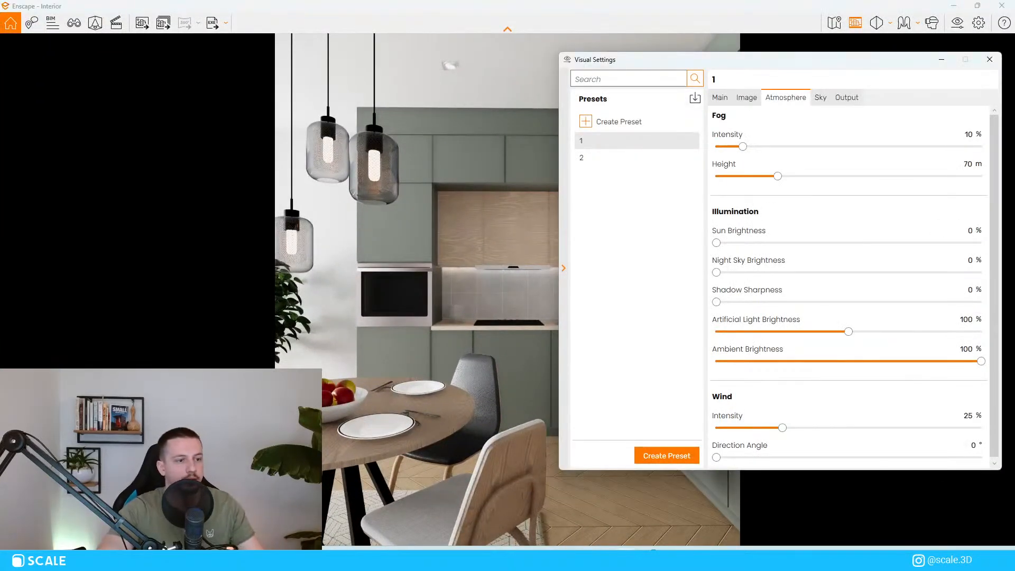
left_click(989, 59)
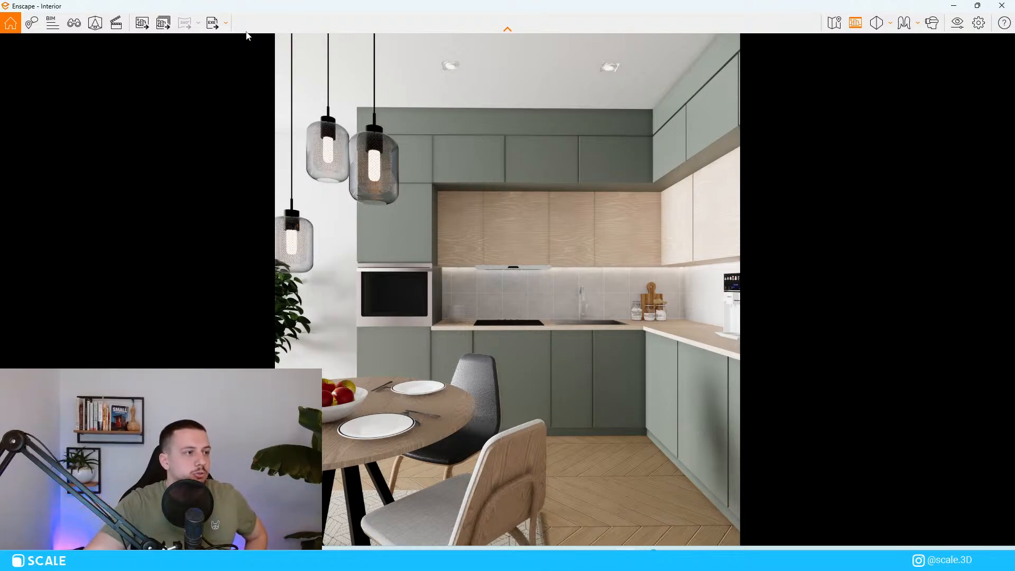
Render the current Enscape view and save it as a Portable Network Graphics screenshot.
left_click(142, 23)
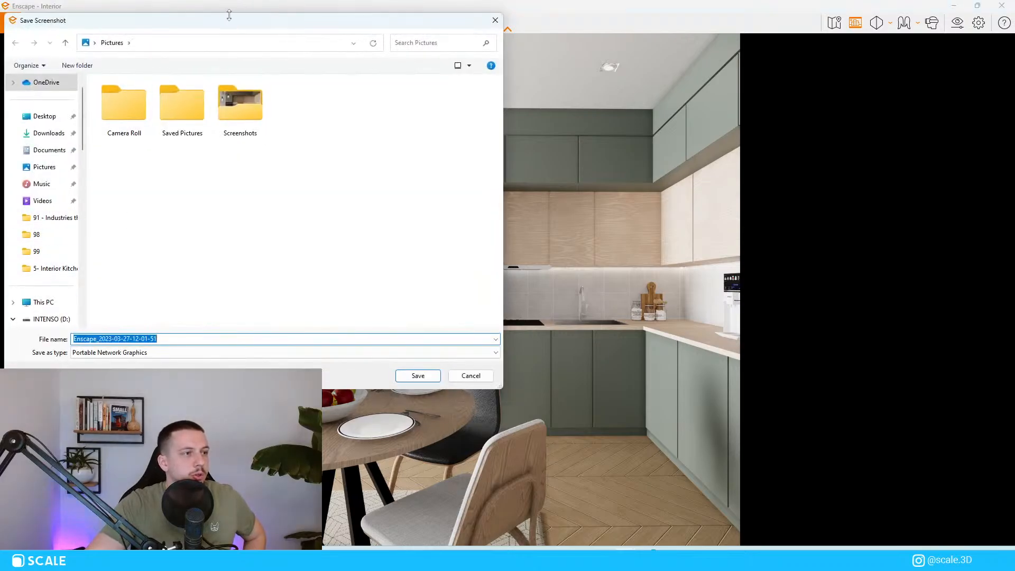
left_click_drag(228, 16, 1014, 106)
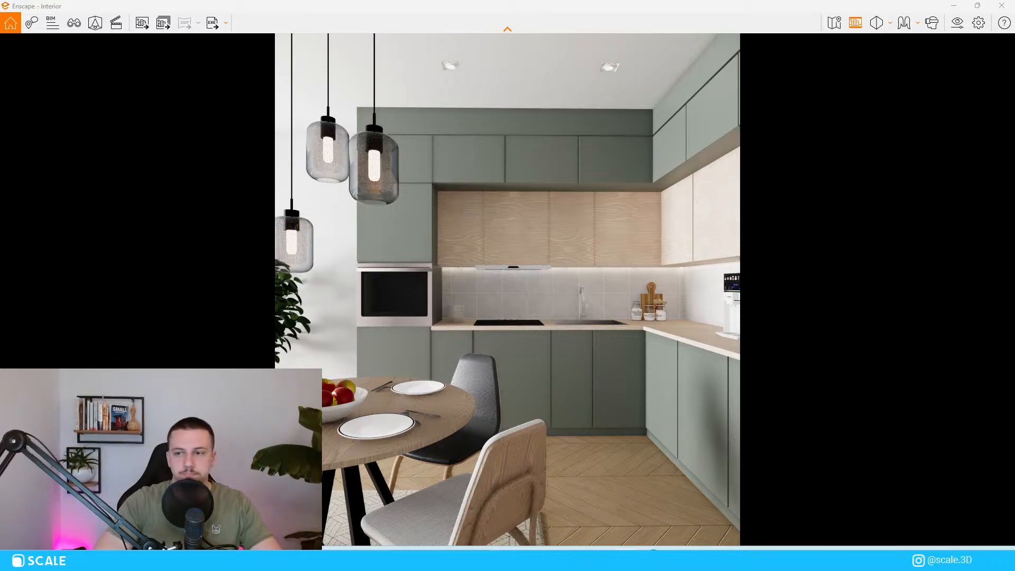
key("Return")
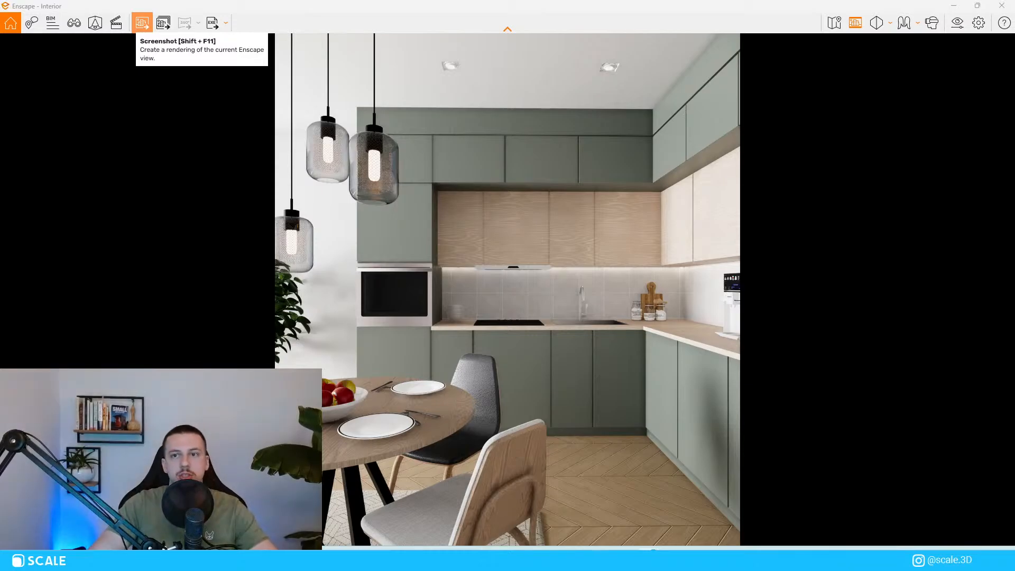
Switch to the browser to view the Enscape Expert Course page on scale3d.org, and return to the Enscape render.
left_click_drag(1014, 537, 548, 1)
left_click(370, 72)
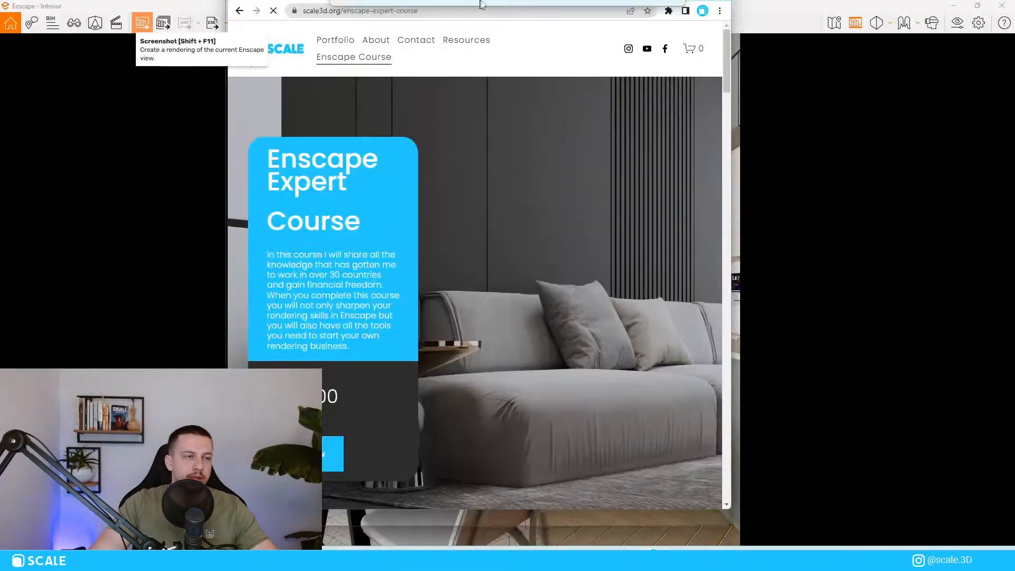
scroll(311, 353, "down", 3)
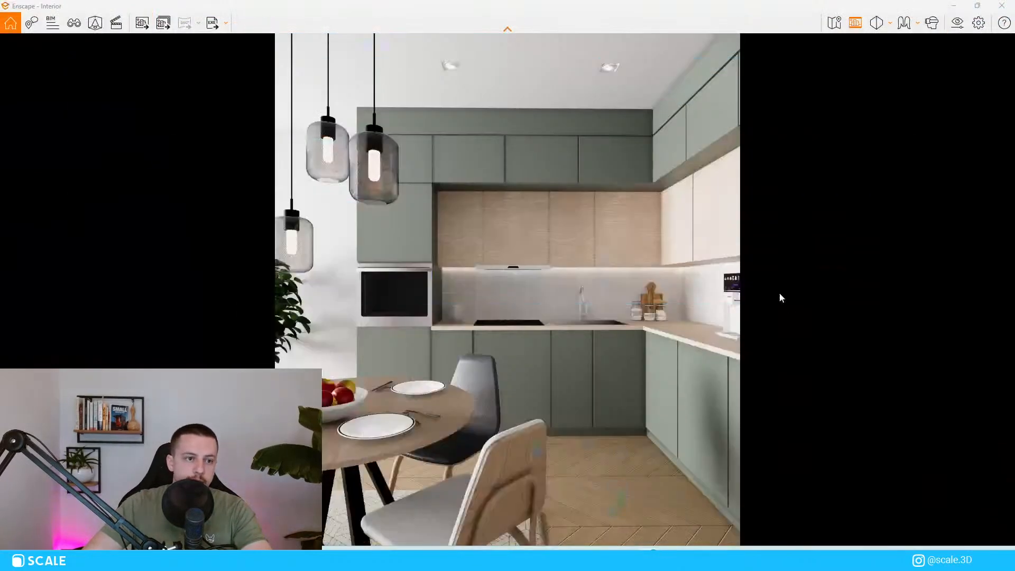
mouse_move(650, 555)
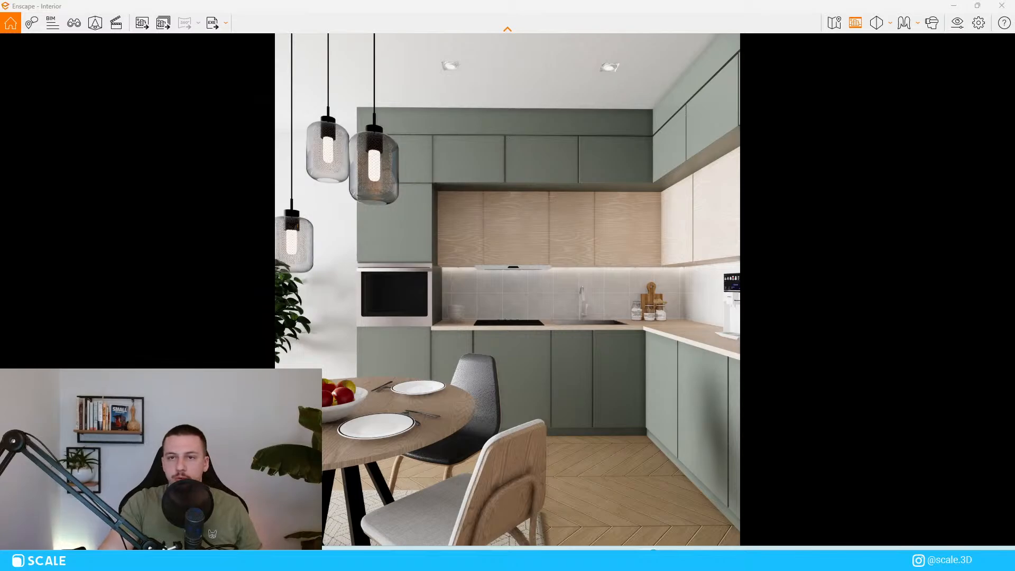
mouse_move(650, 554)
left_click(820, 505)
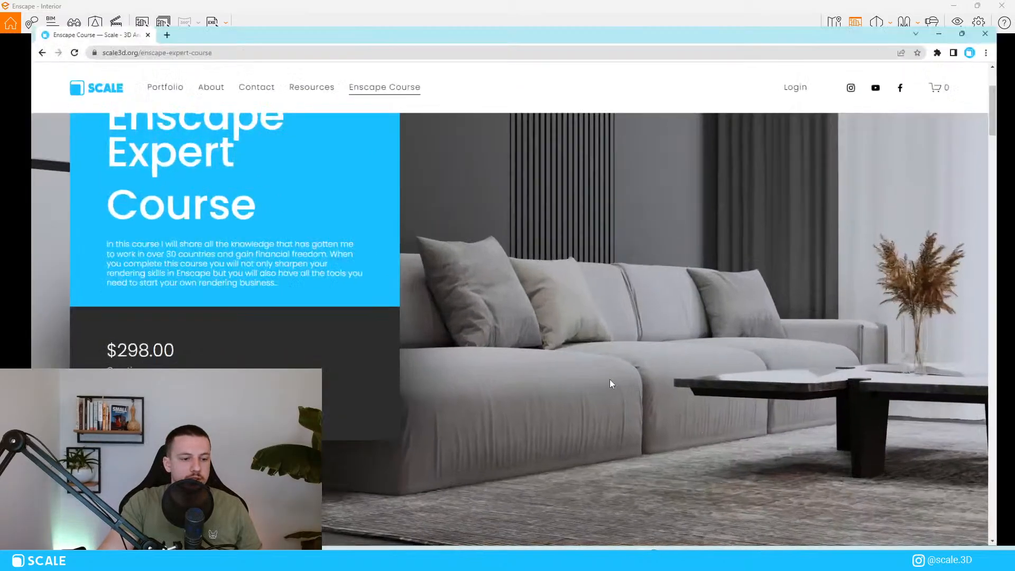
left_click(312, 30)
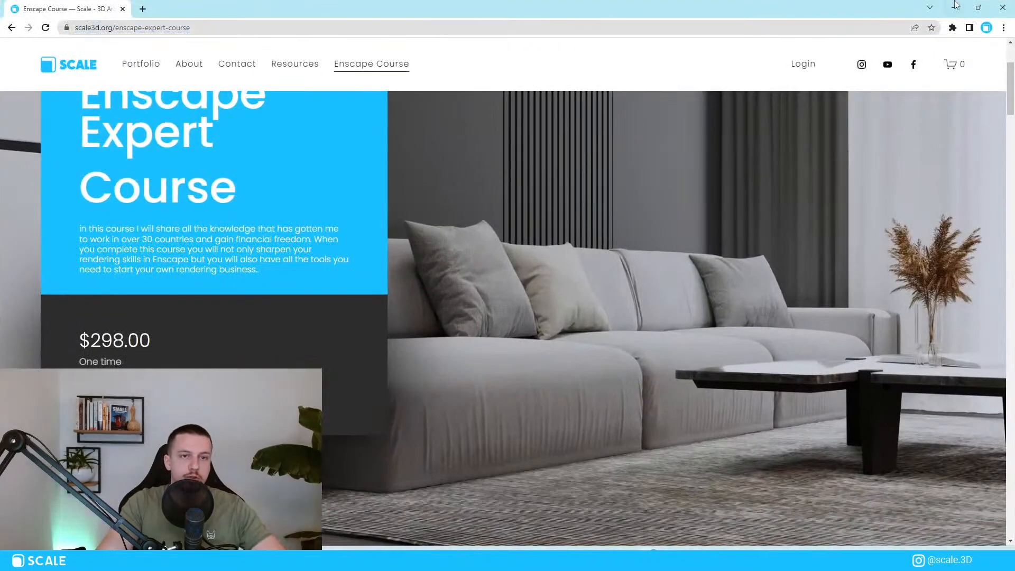
left_click(955, 7)
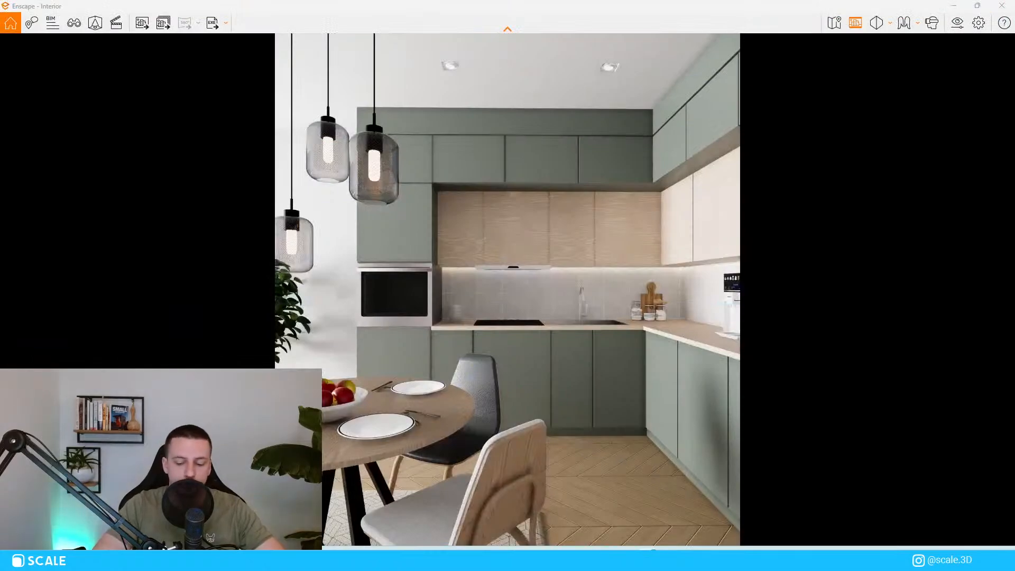